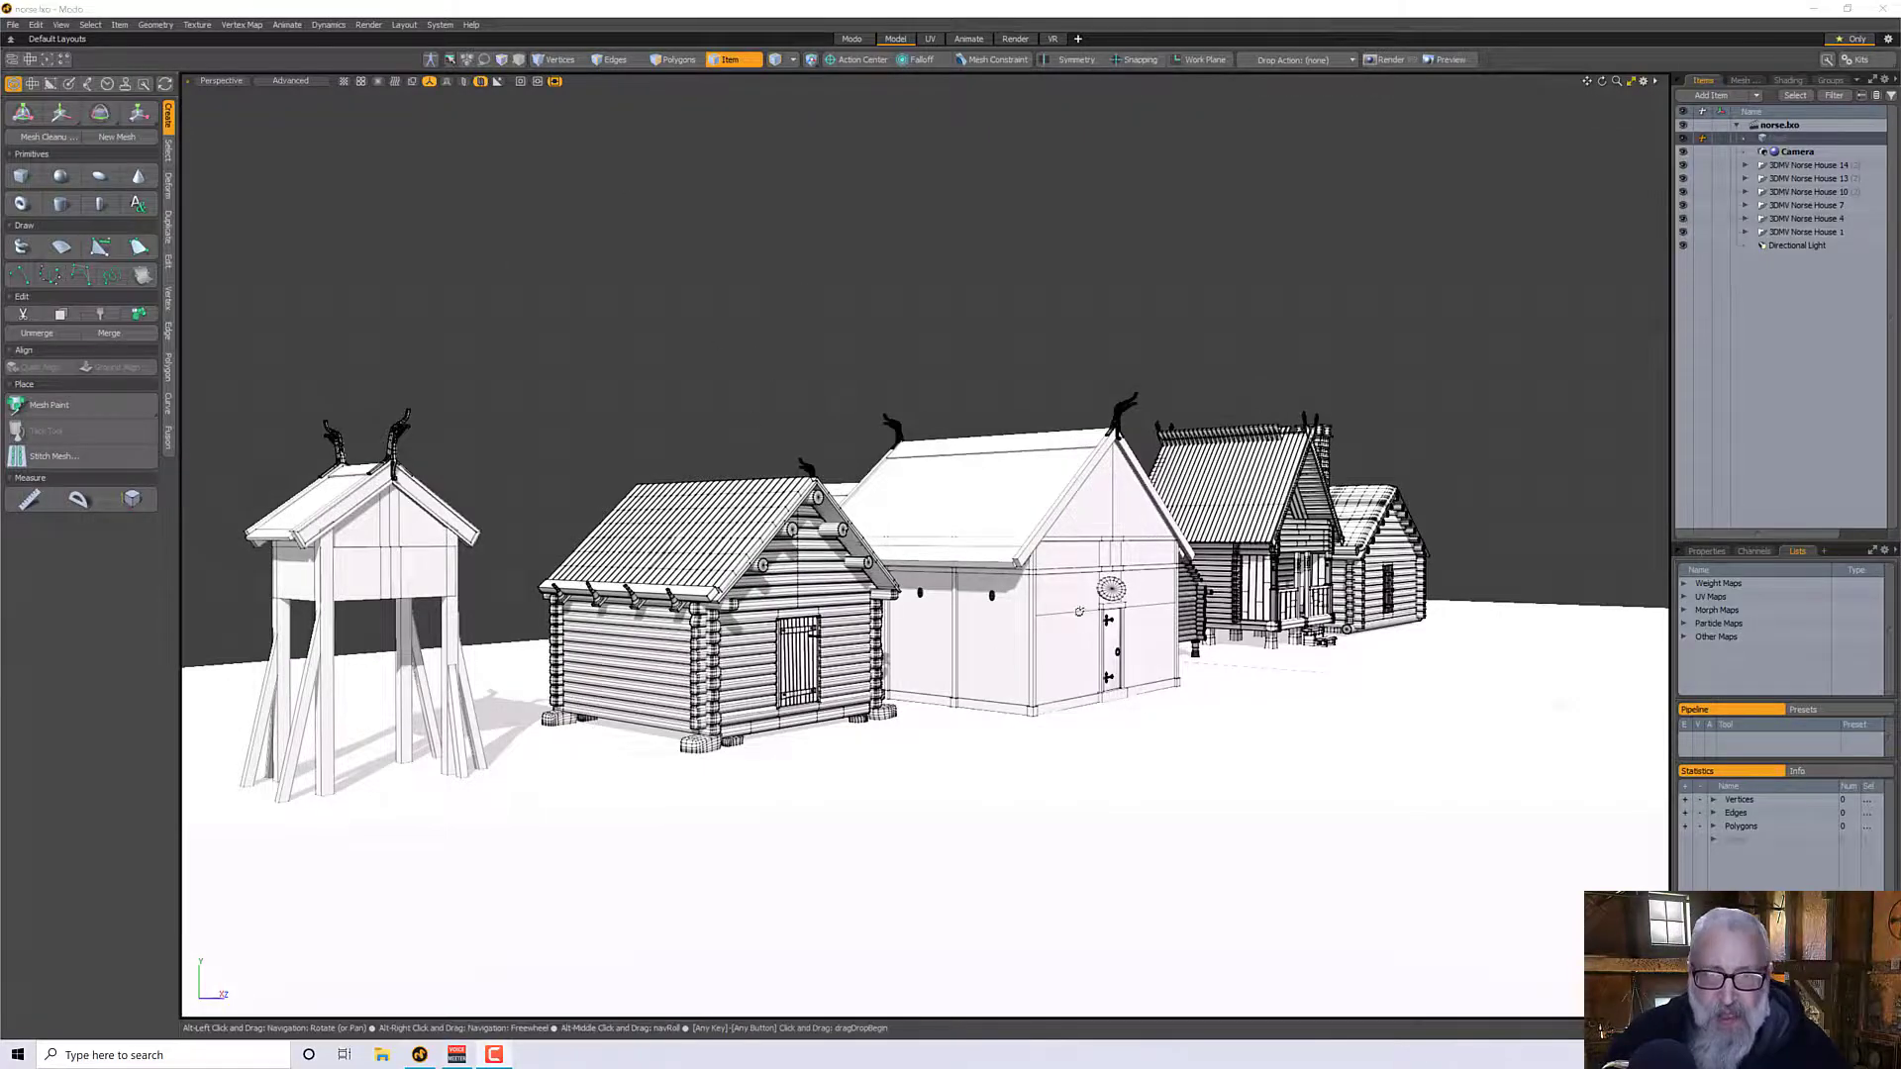
- Launch Adobe Substance 3D Painter
alt+drag(792, 313, 1030, 643)
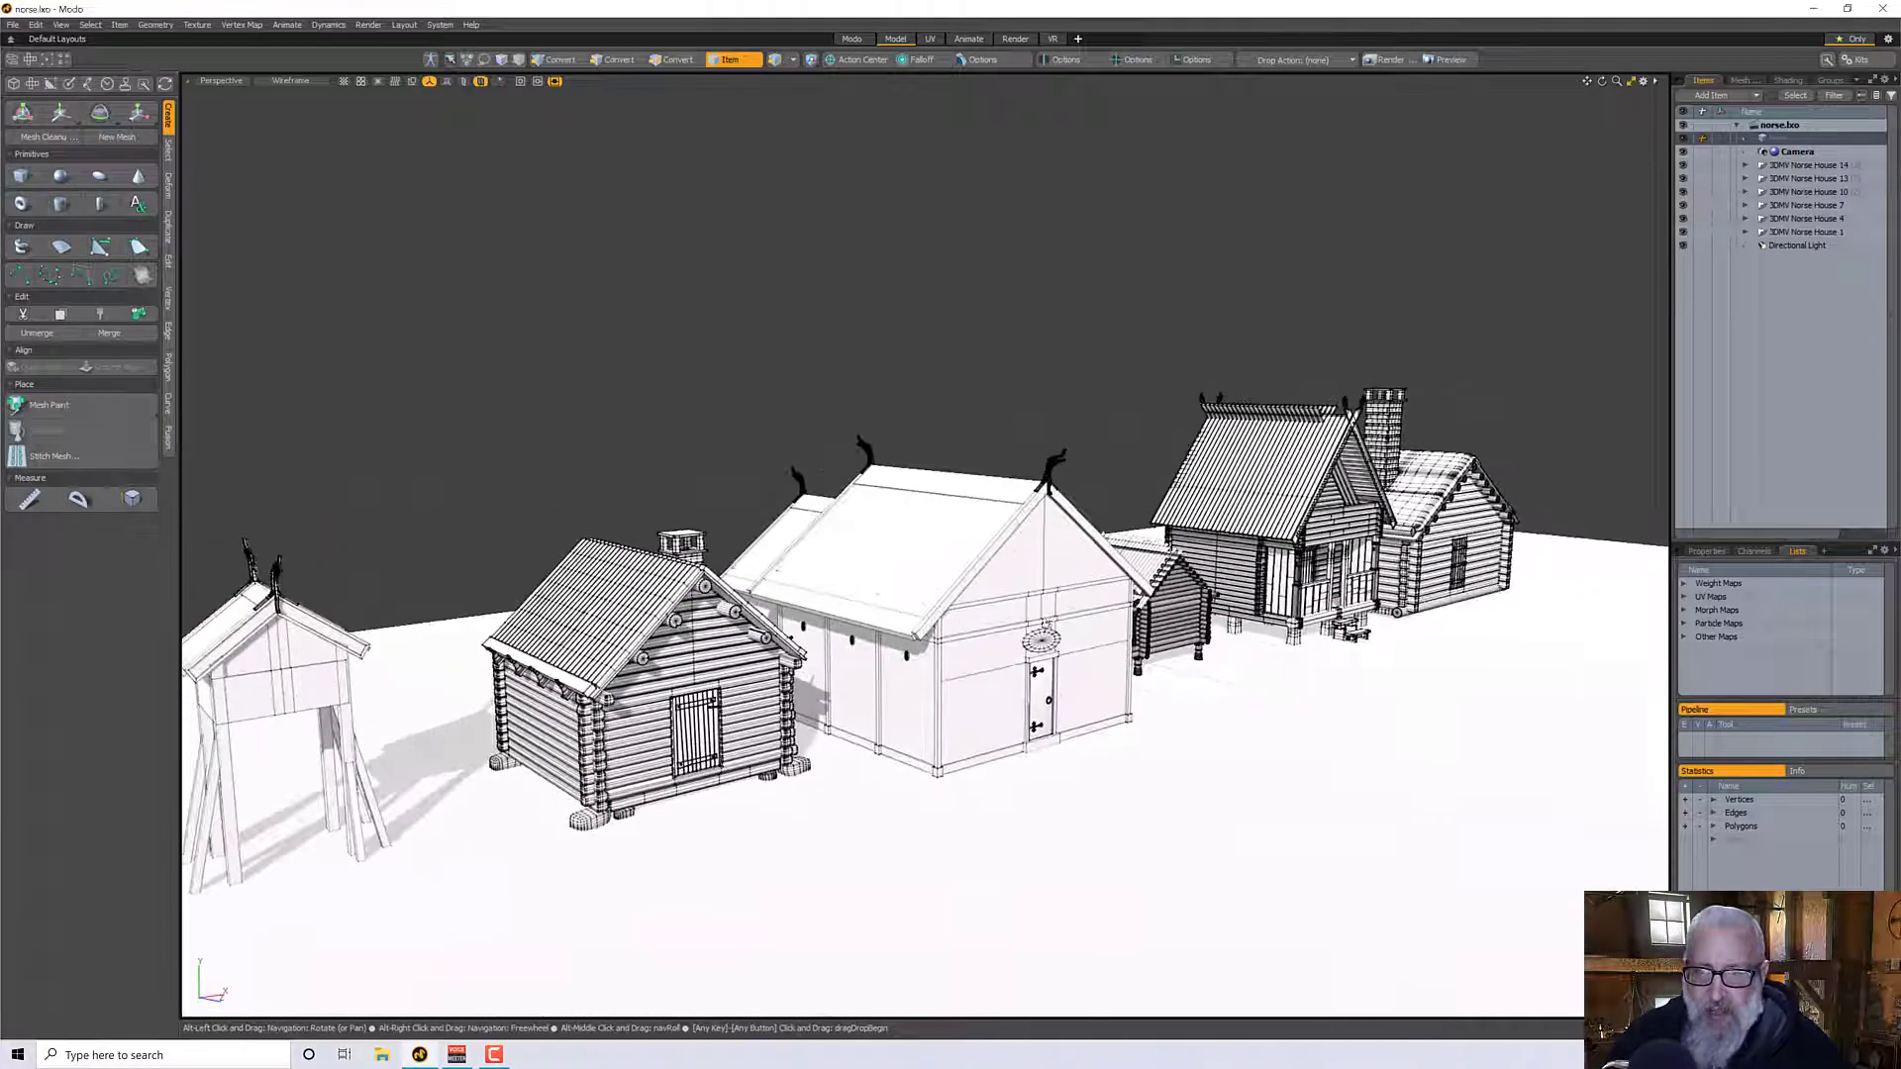
click(18, 1055)
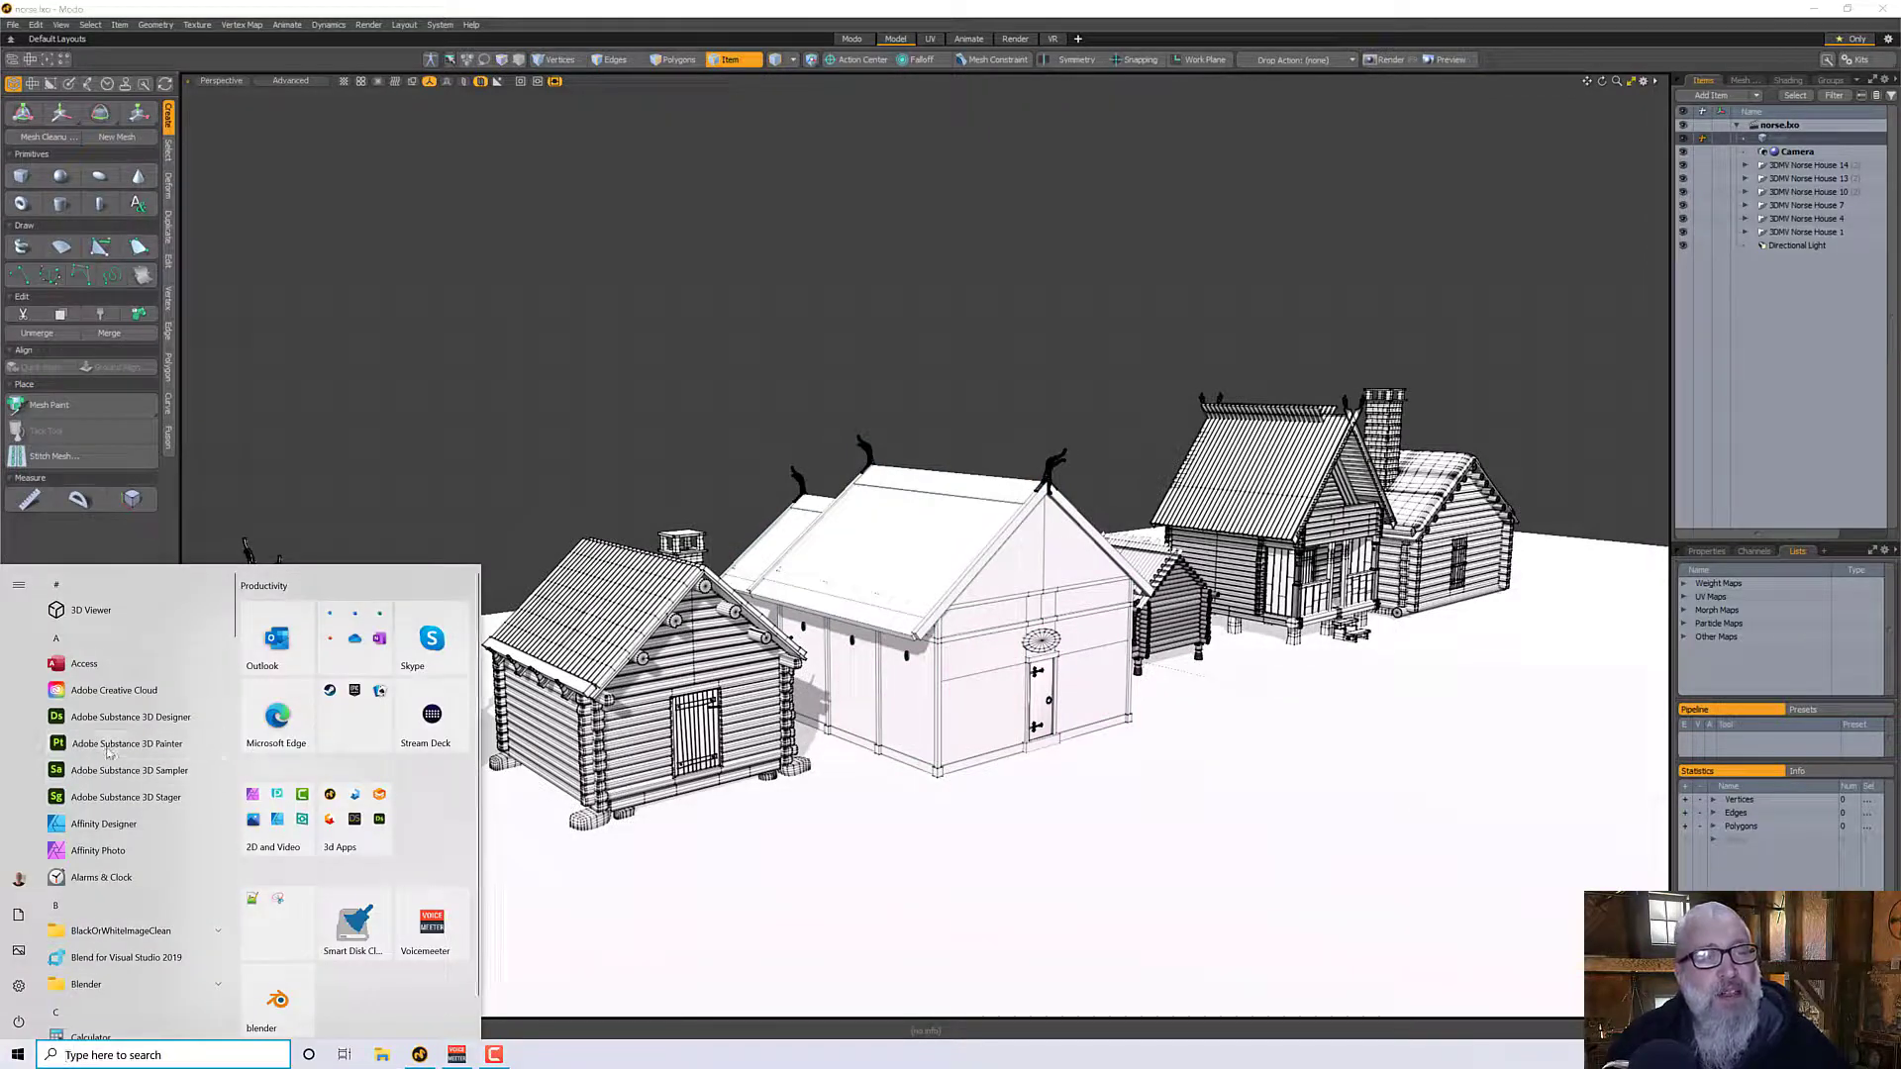
click(119, 743)
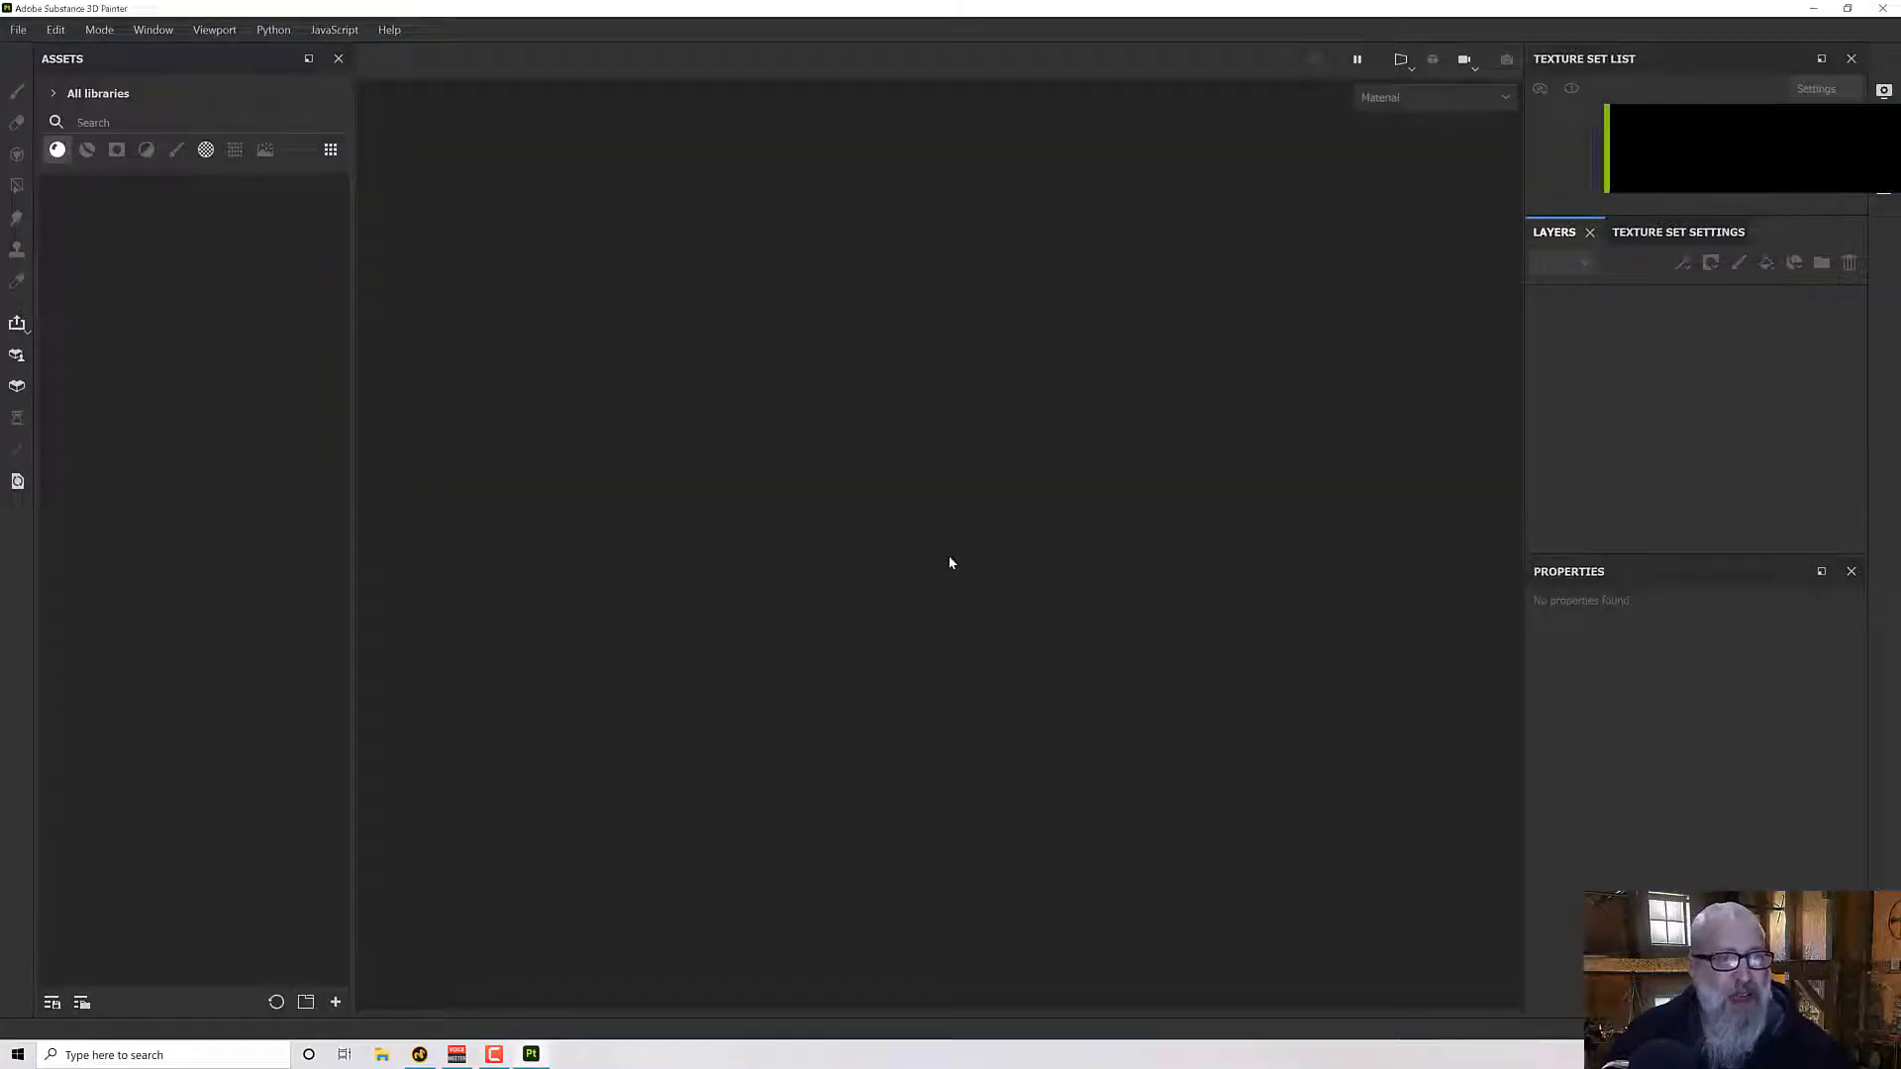
- Create a new project from the 3DMV Norse House 4.obj mesh, using the JohnsBase template at 2048 document resolution
click(18, 28)
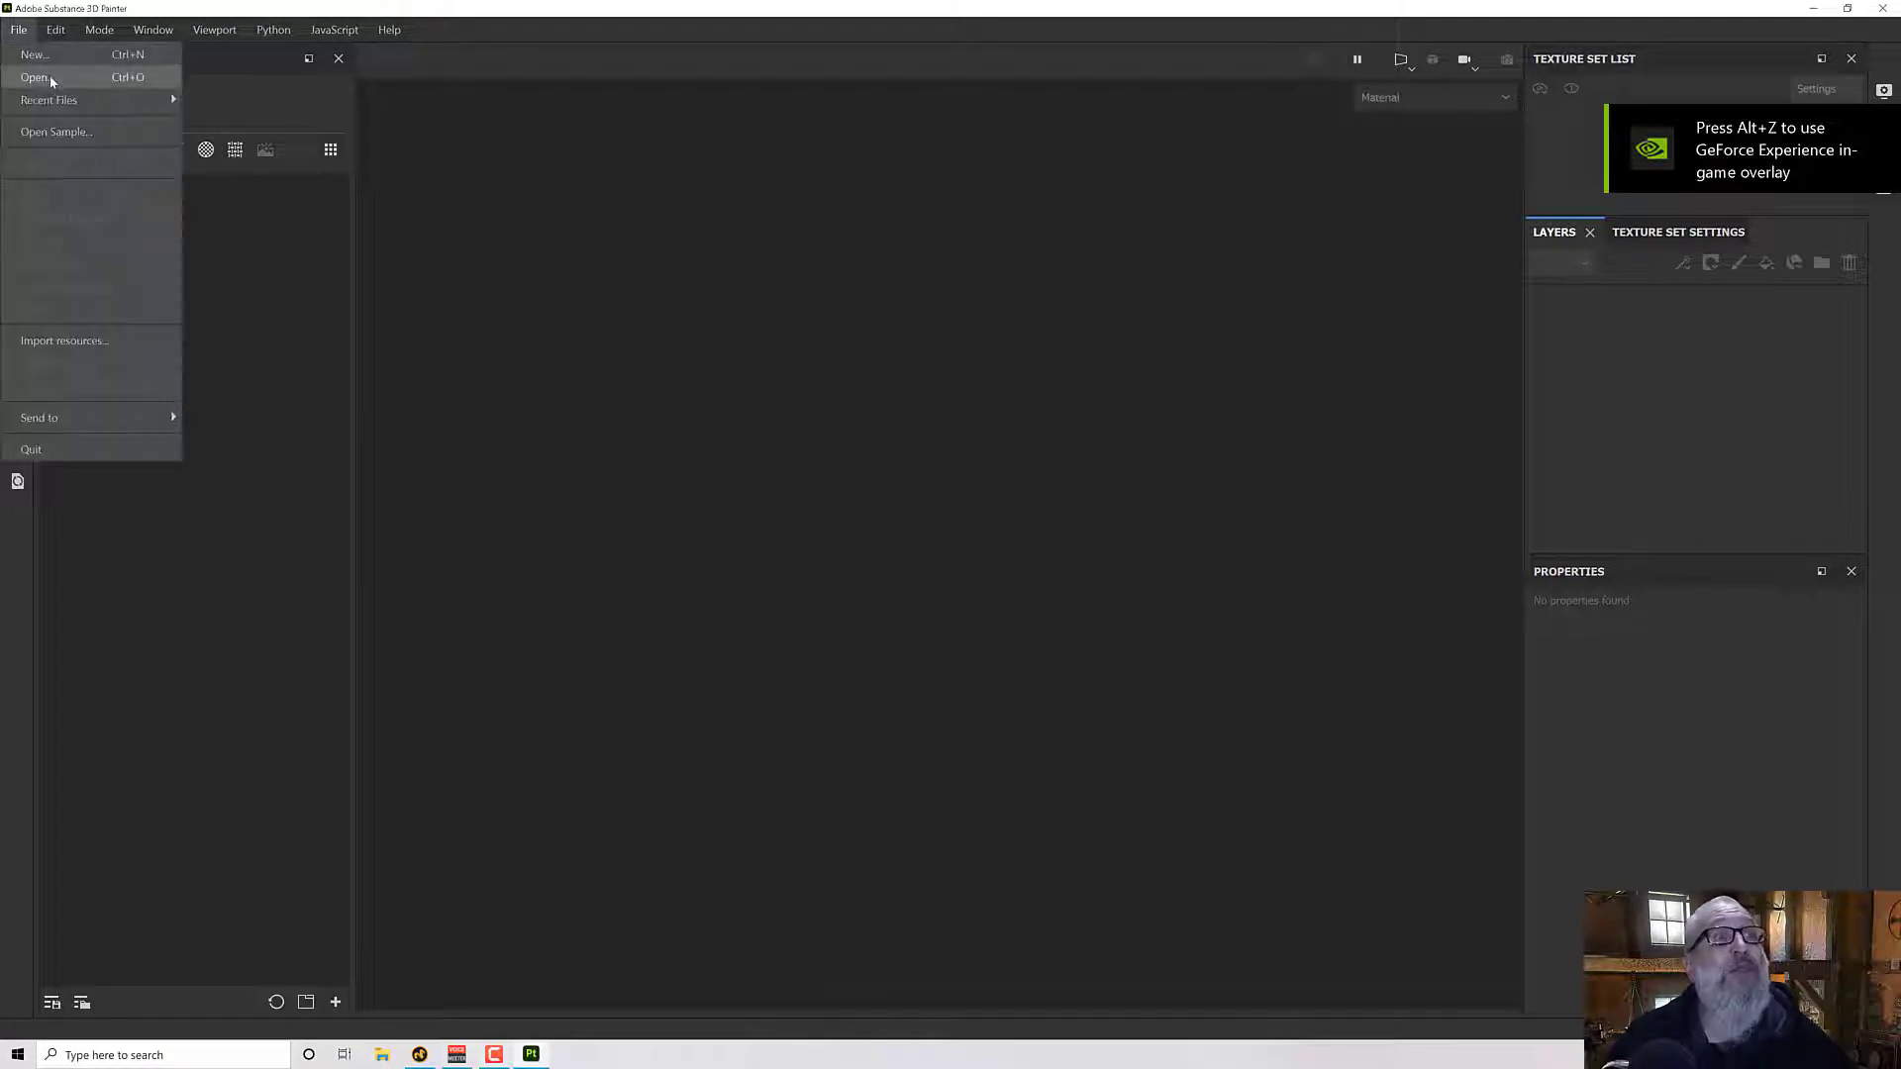
click(40, 54)
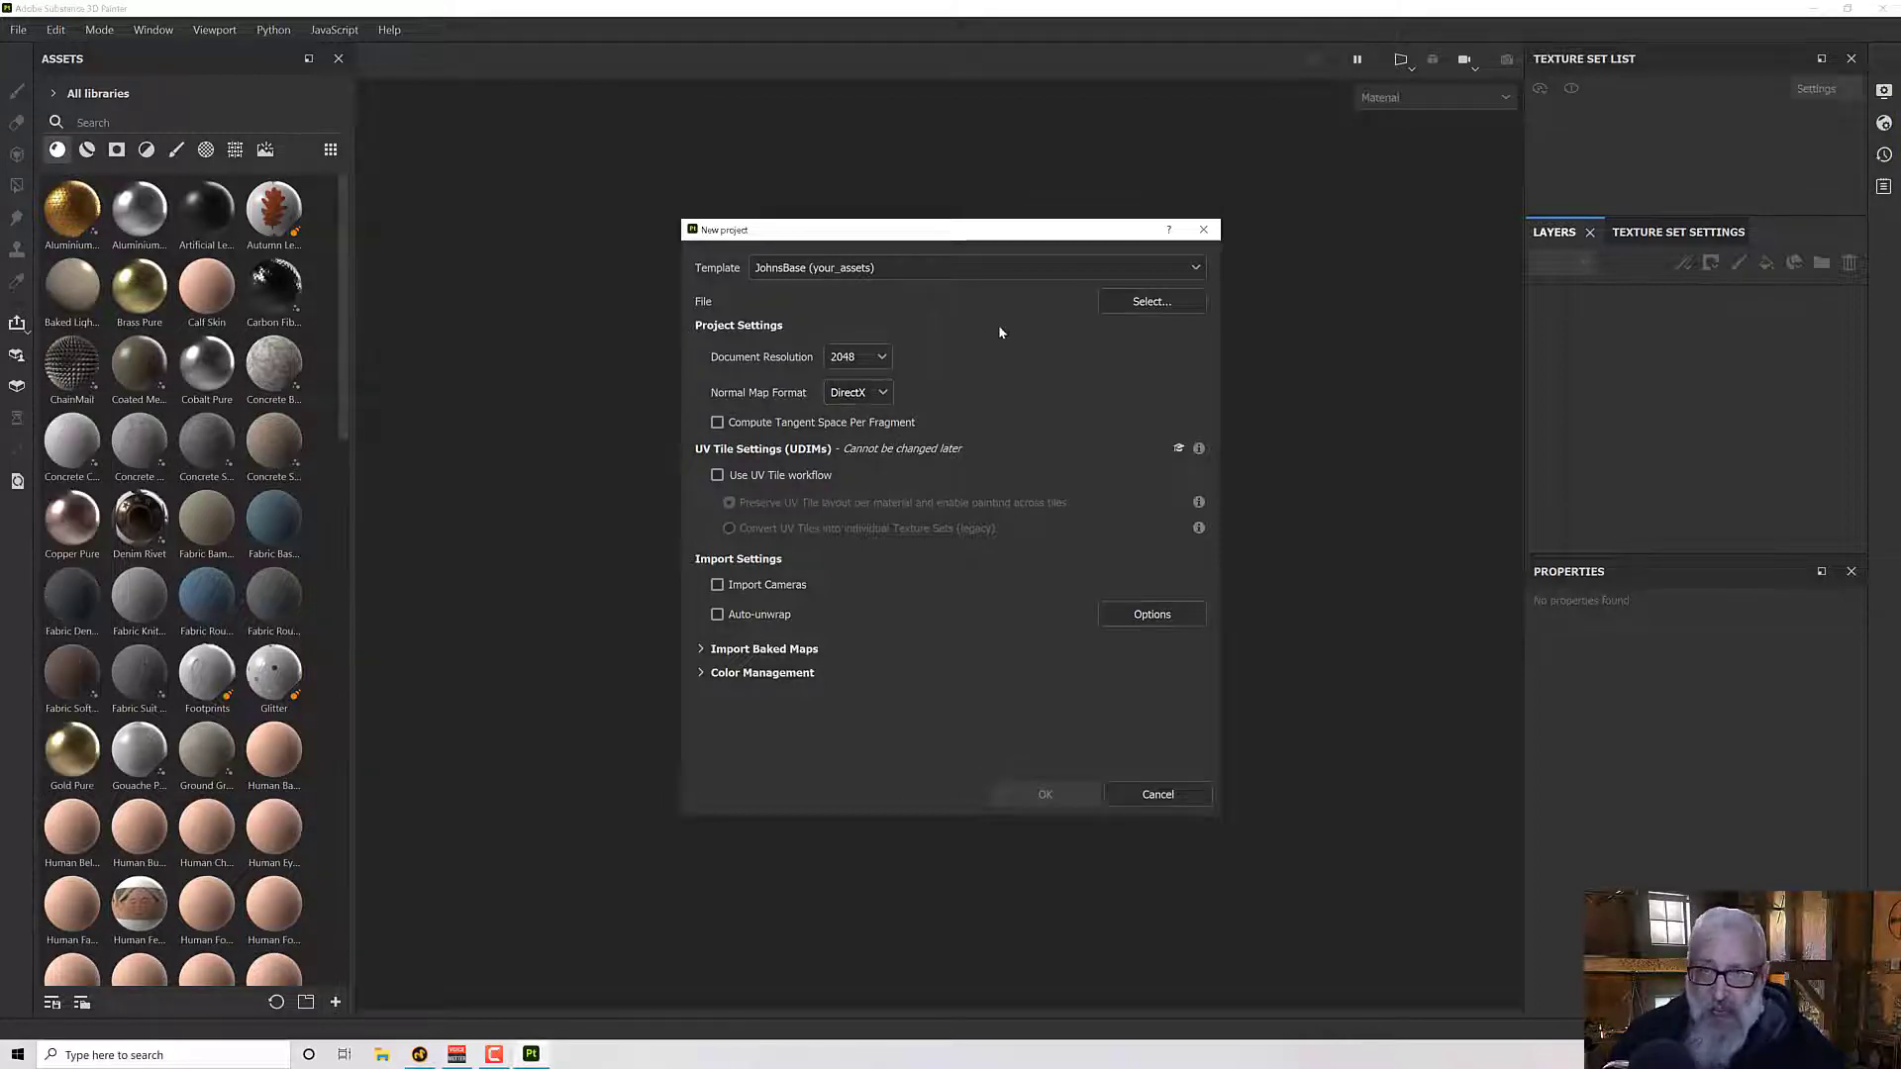
click(1112, 302)
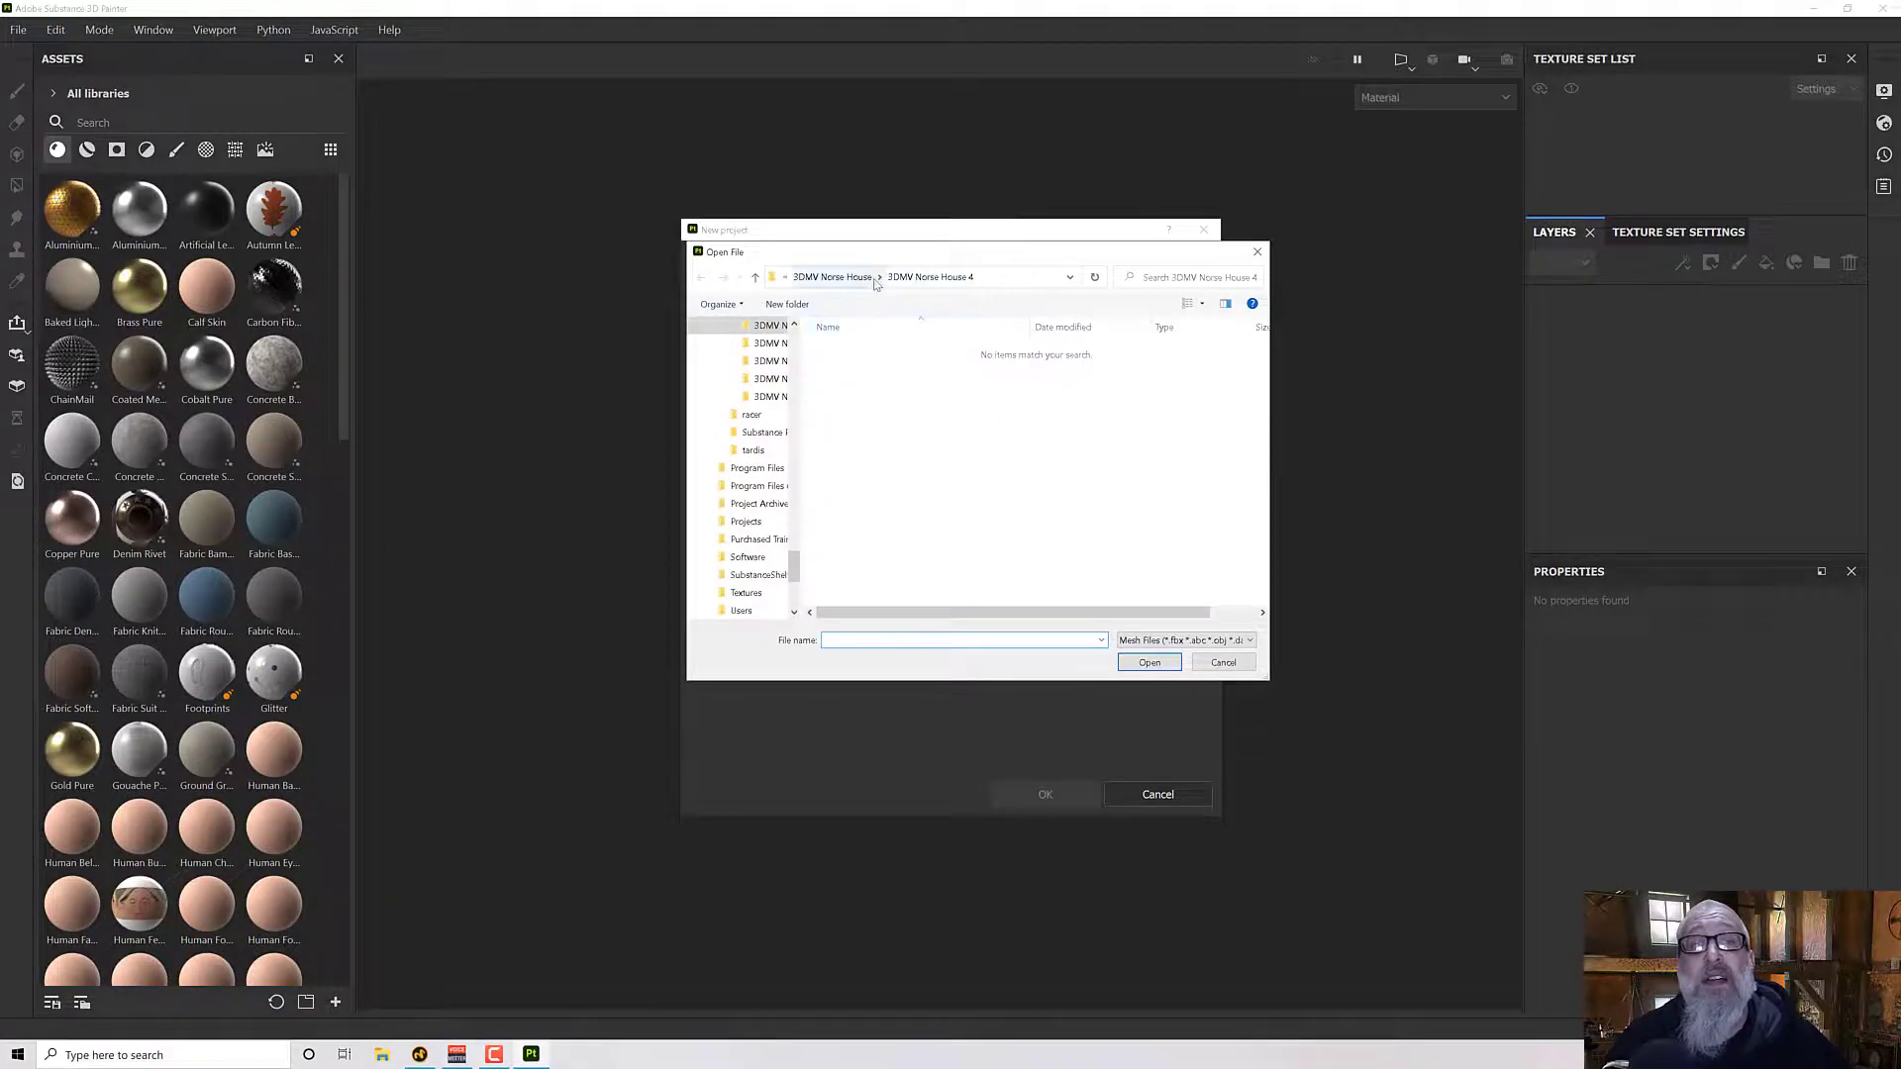
click(877, 278)
click(831, 277)
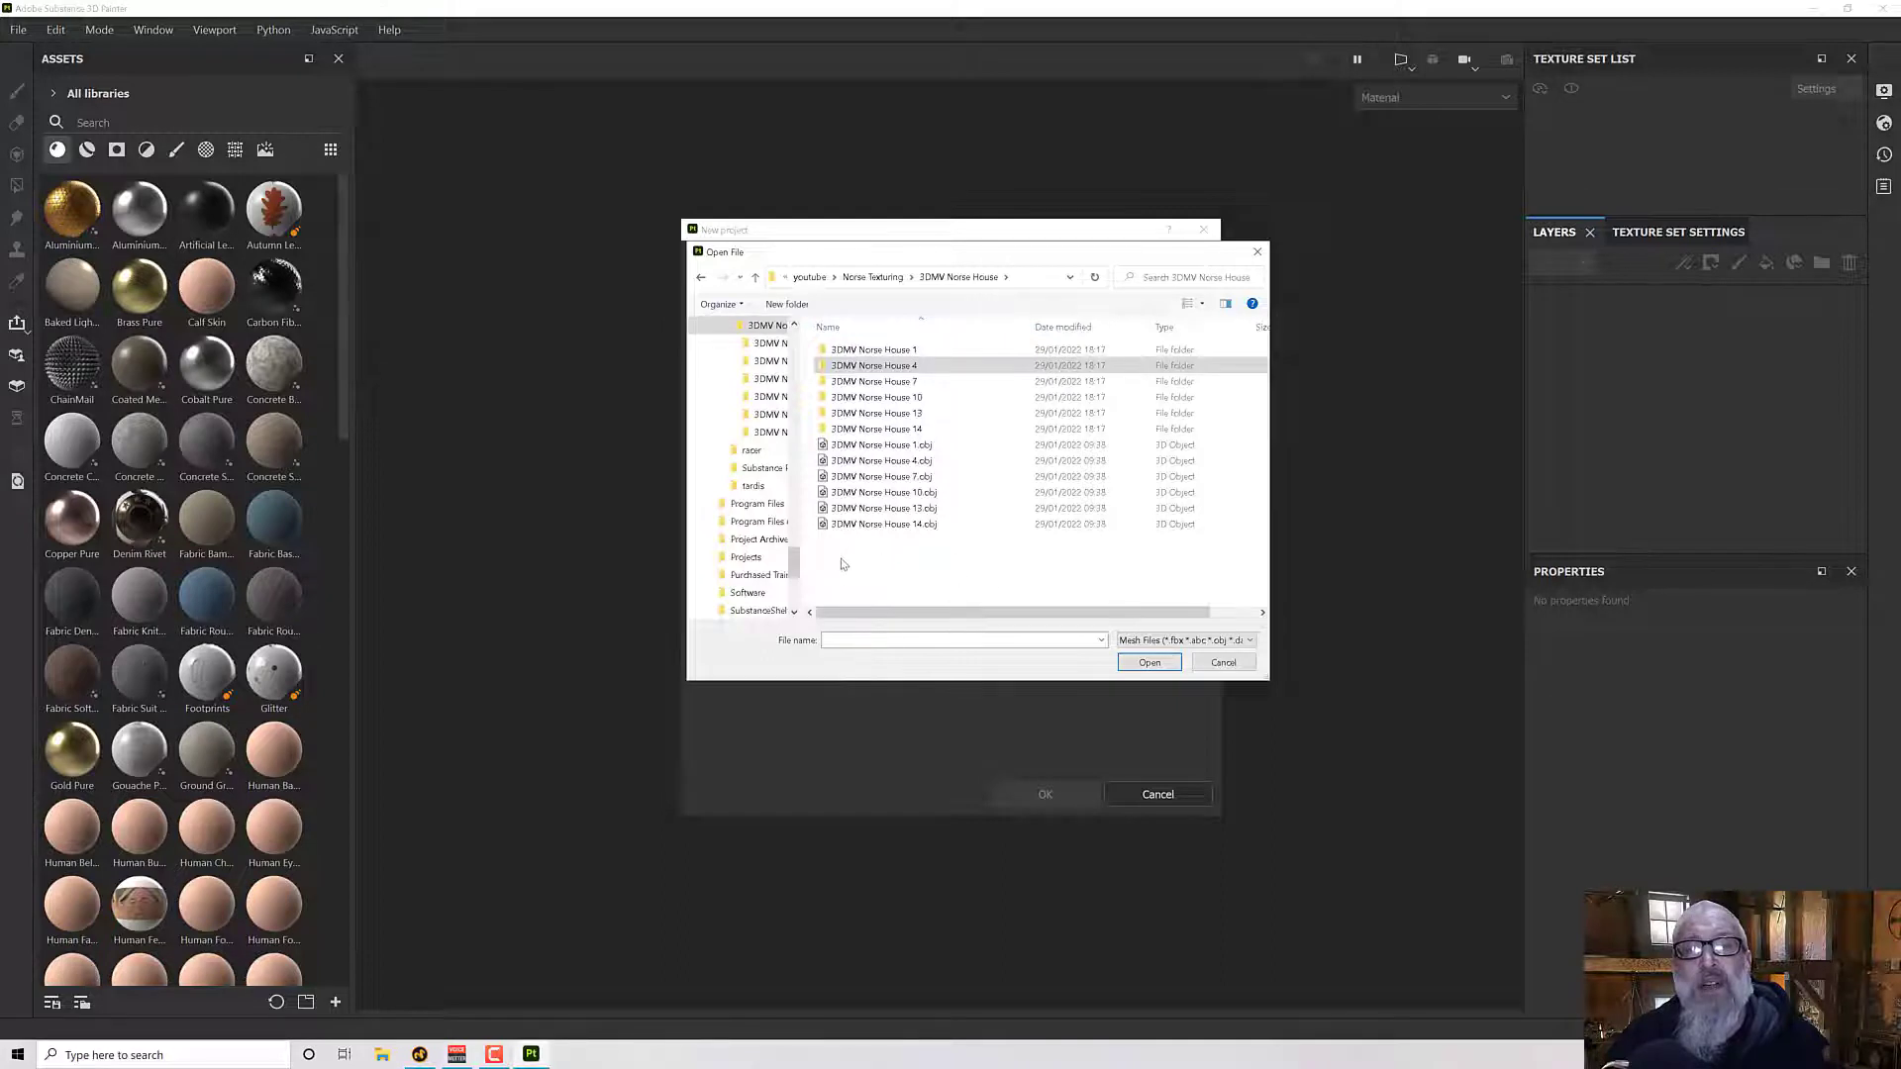
double_click(877, 462)
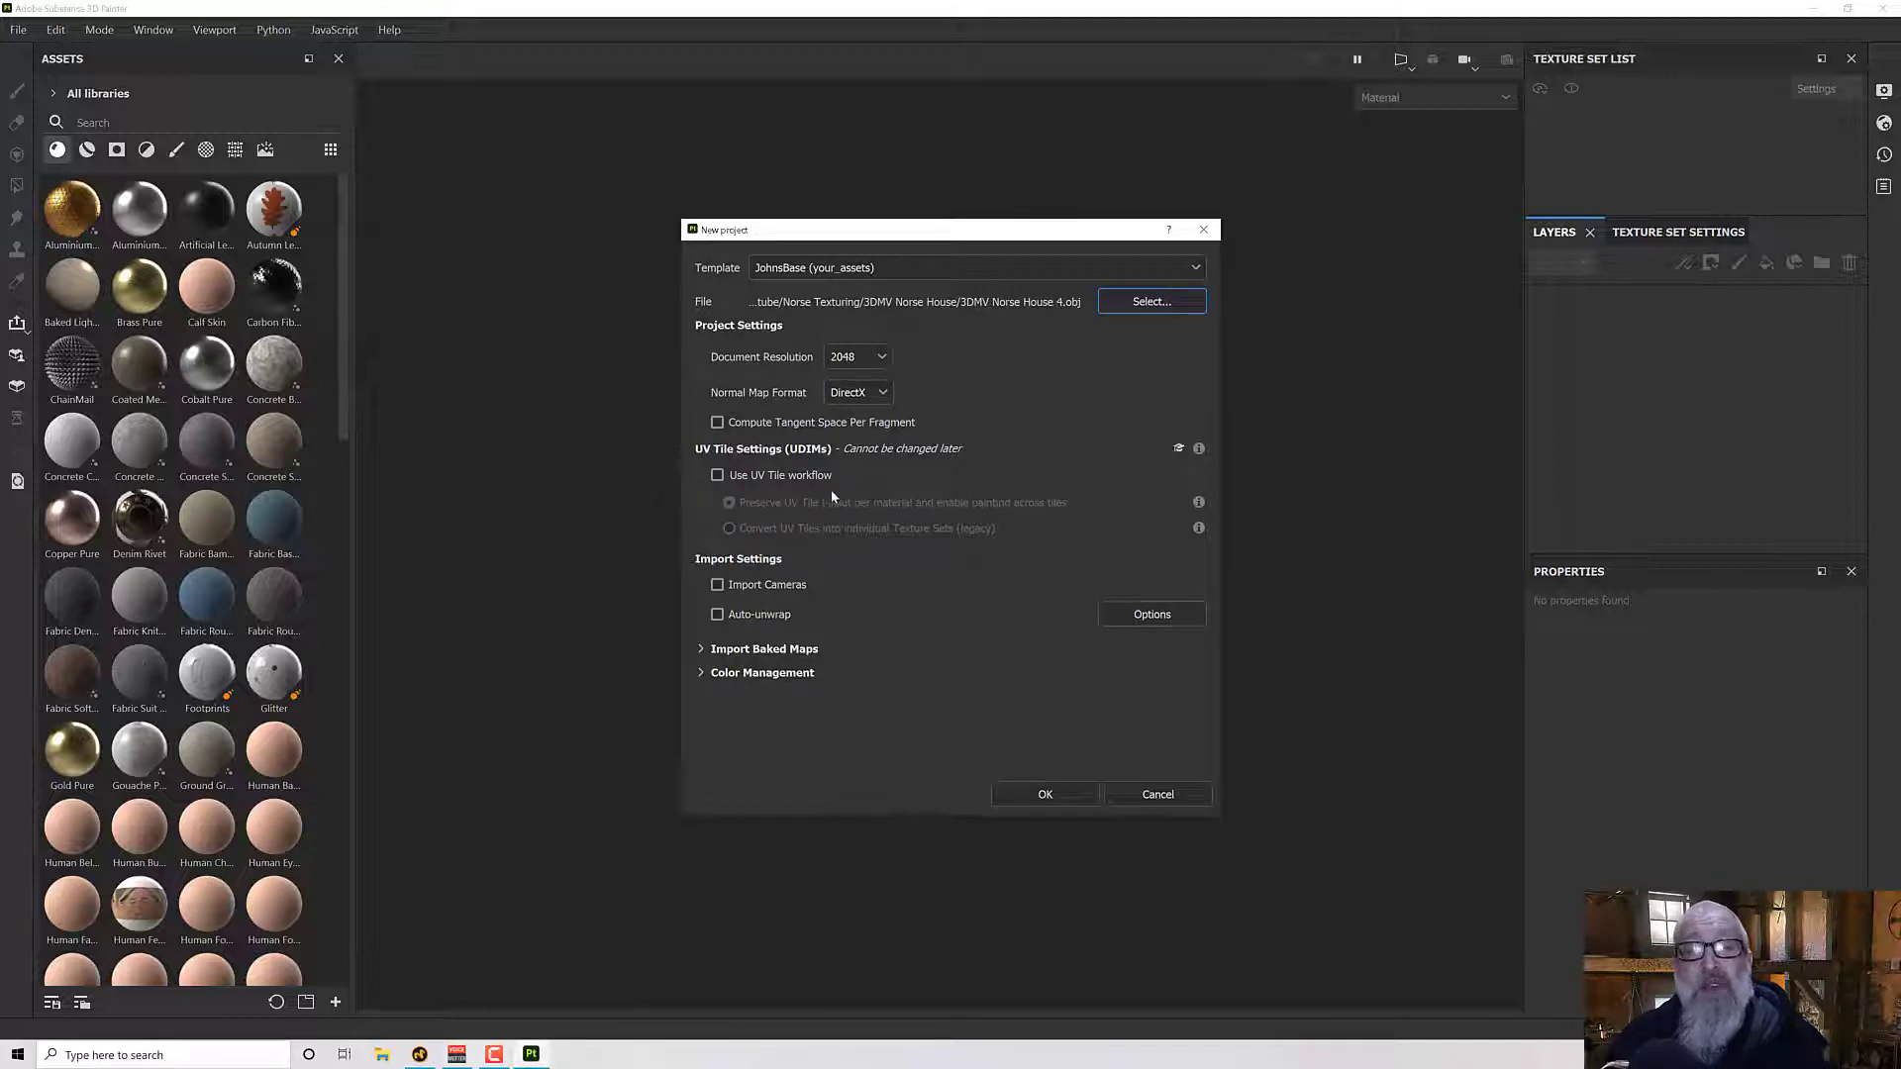
click(1027, 795)
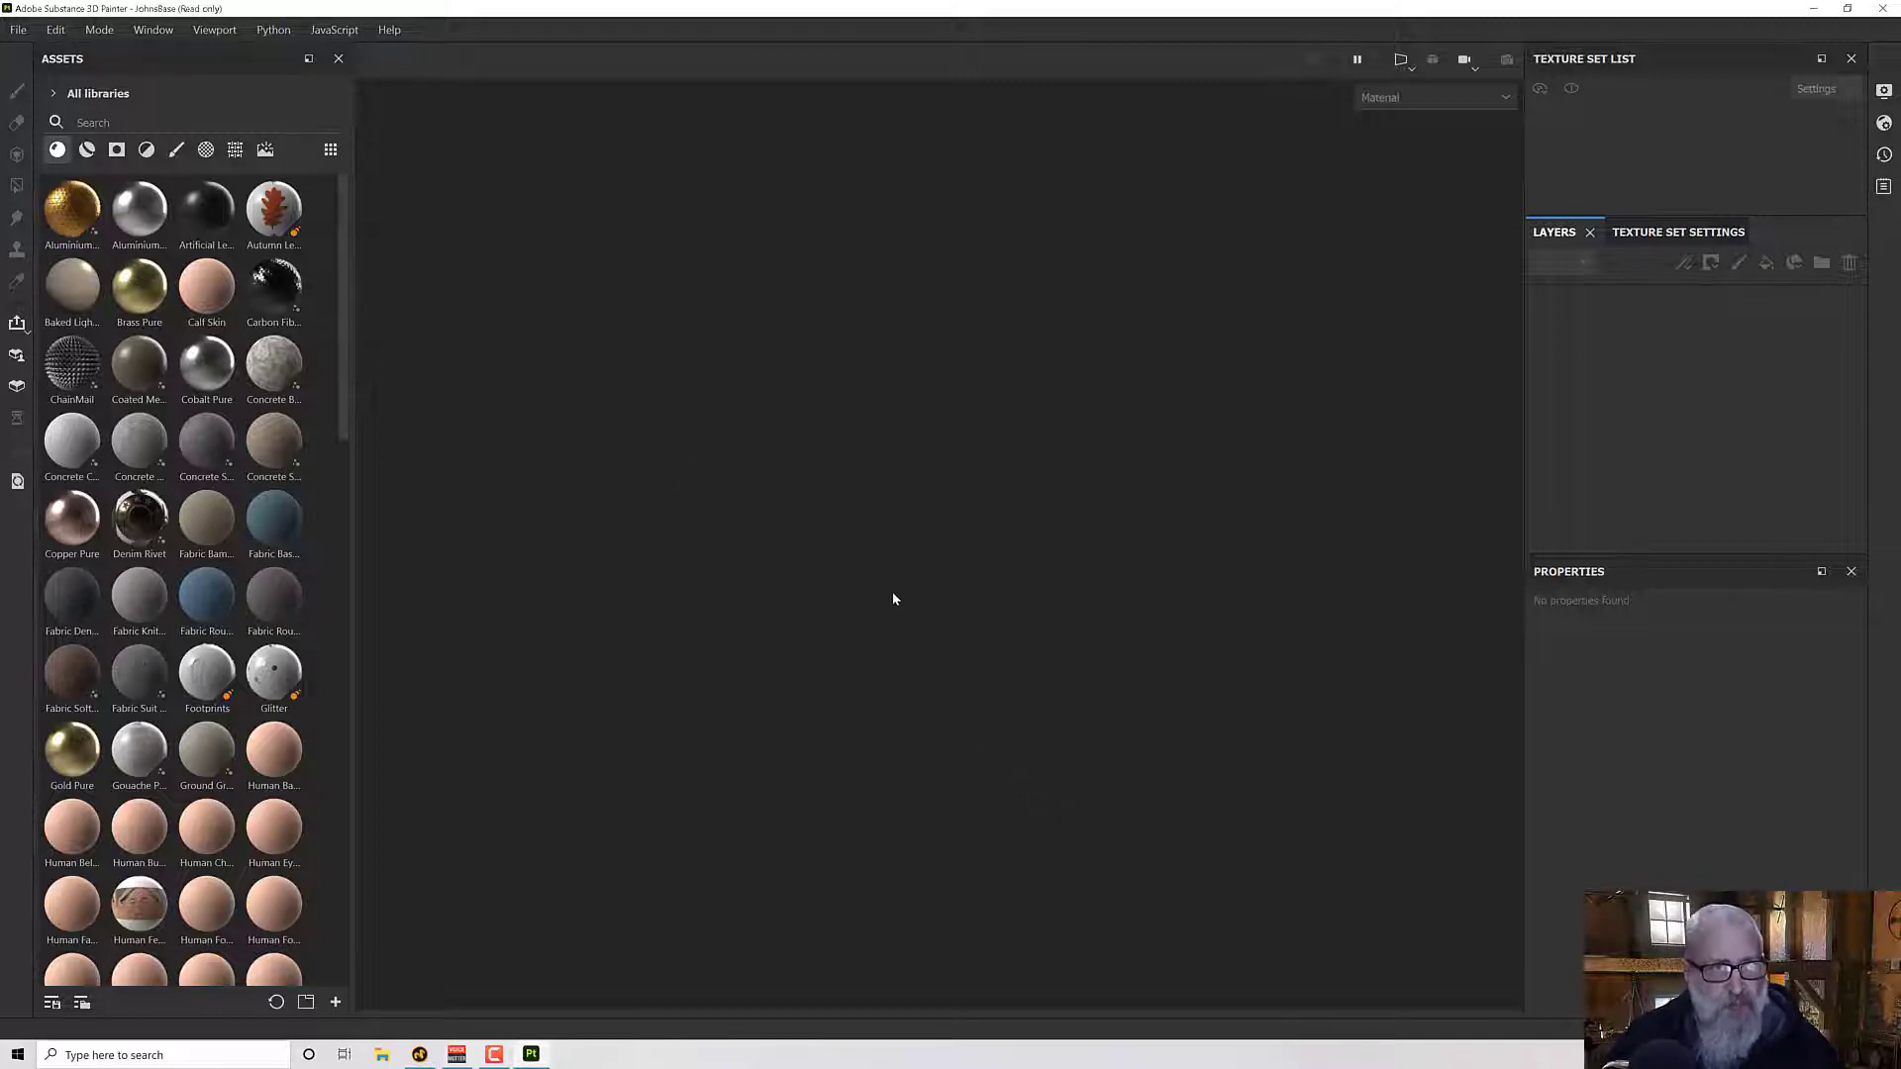
- Hide the Ground texture set so that only the house is shown
alt+drag(894, 597, 875, 625)
alt+middle_drag(875, 625, 811, 526)
alt+drag(811, 525, 845, 553)
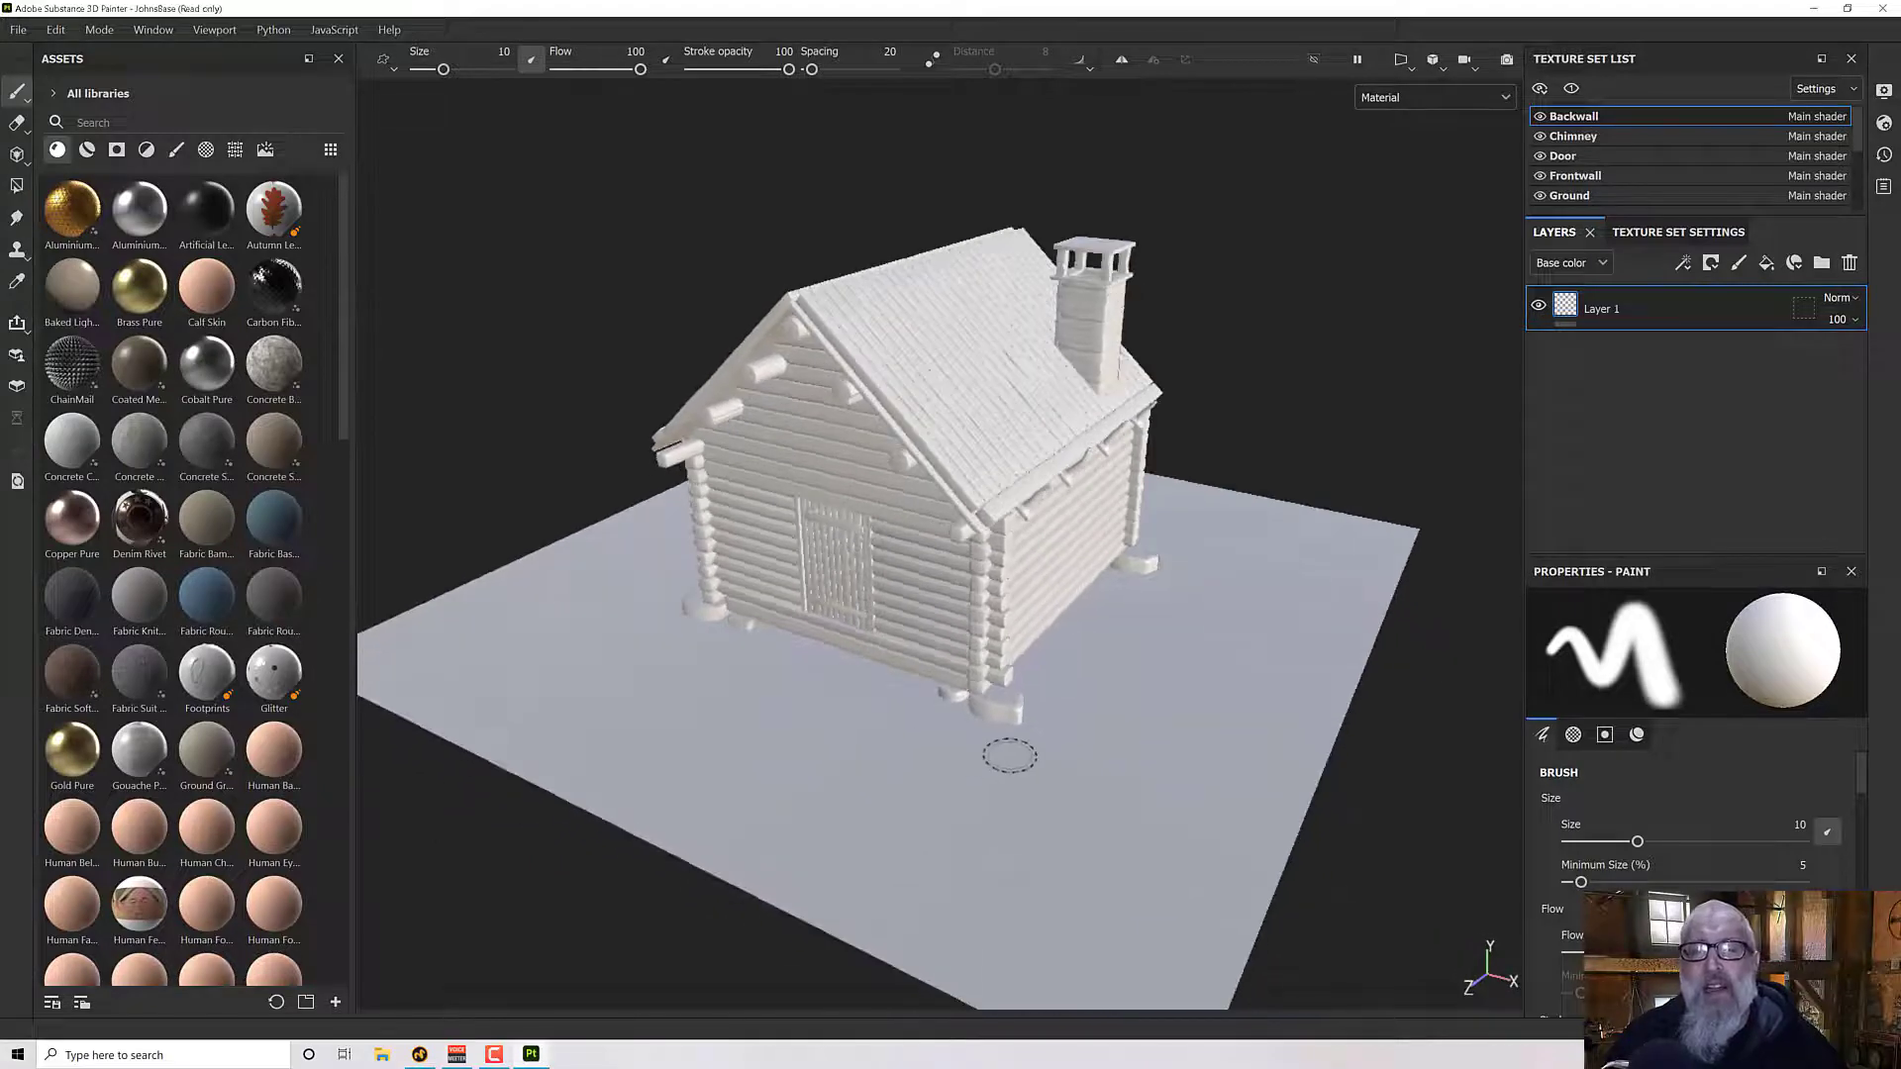
alt+drag(1010, 757, 1013, 708)
scroll(1015, 762, up, 2)
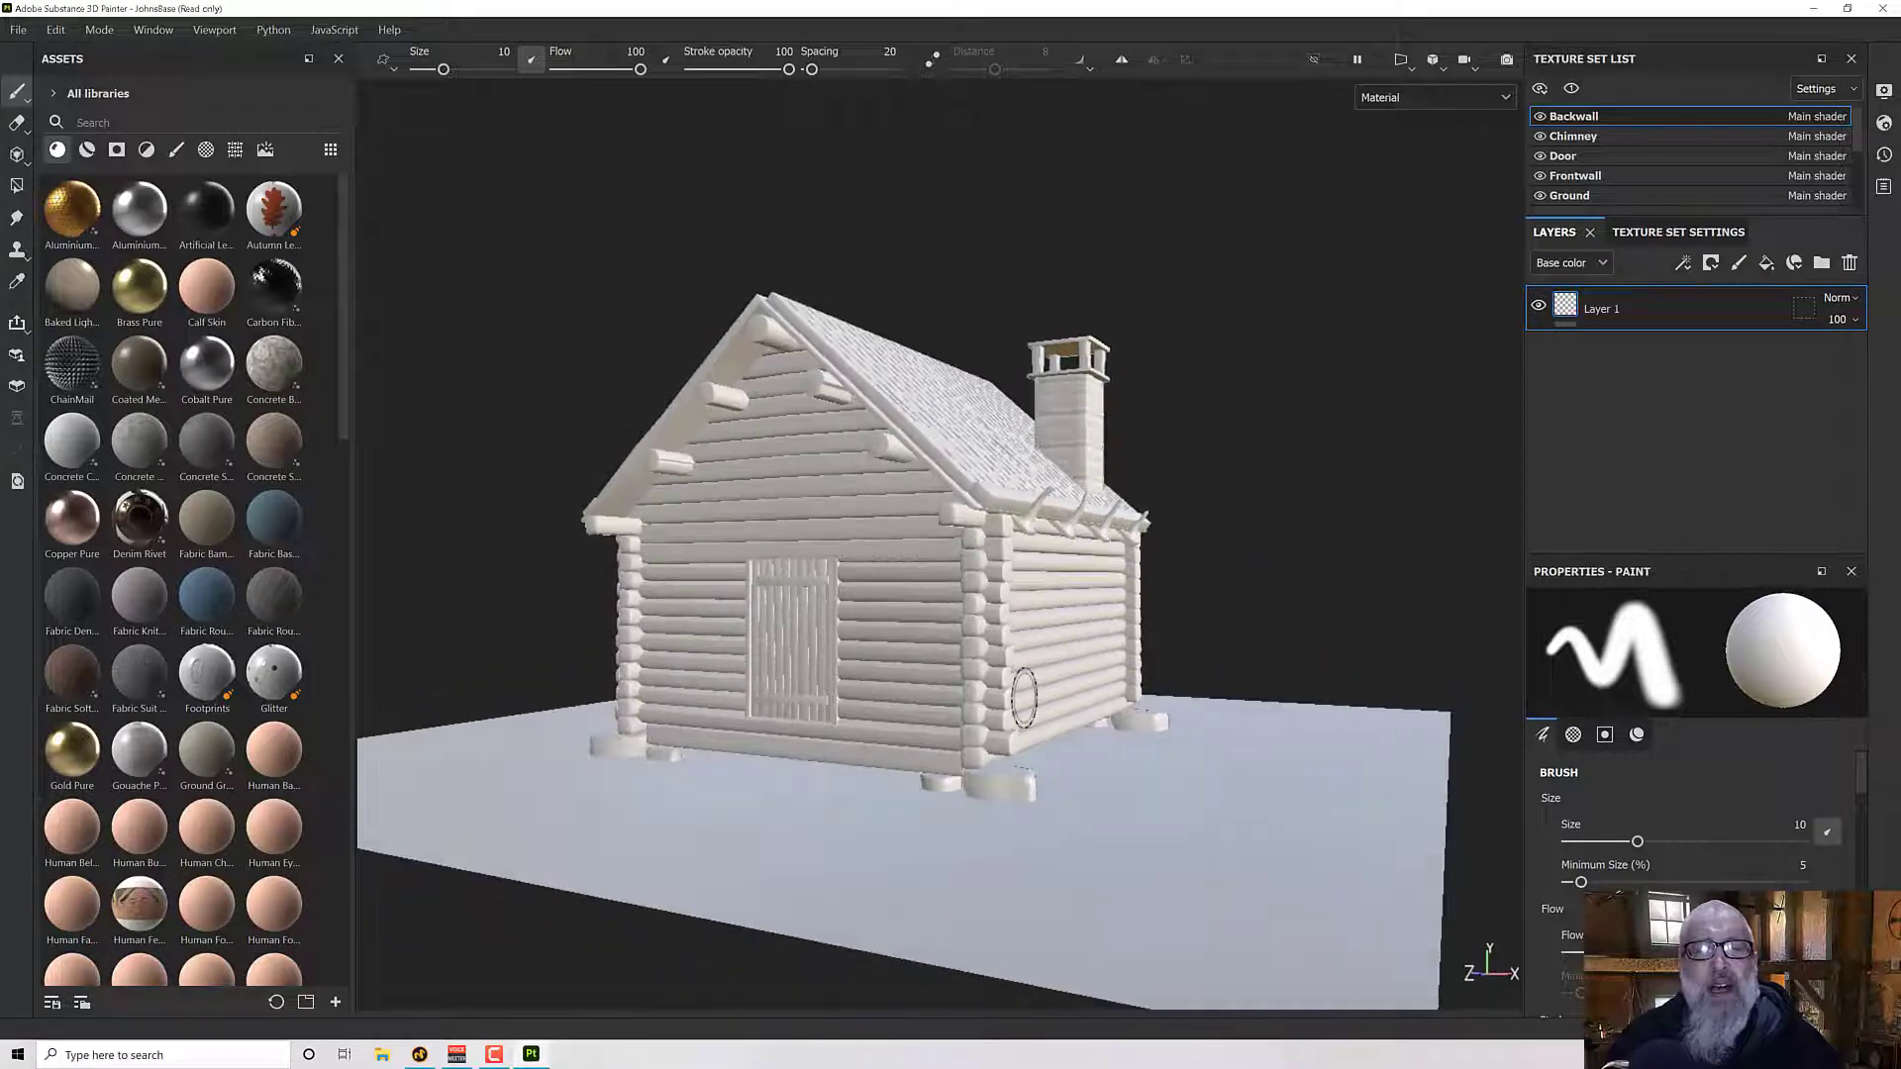
scroll(1022, 683, up, 2)
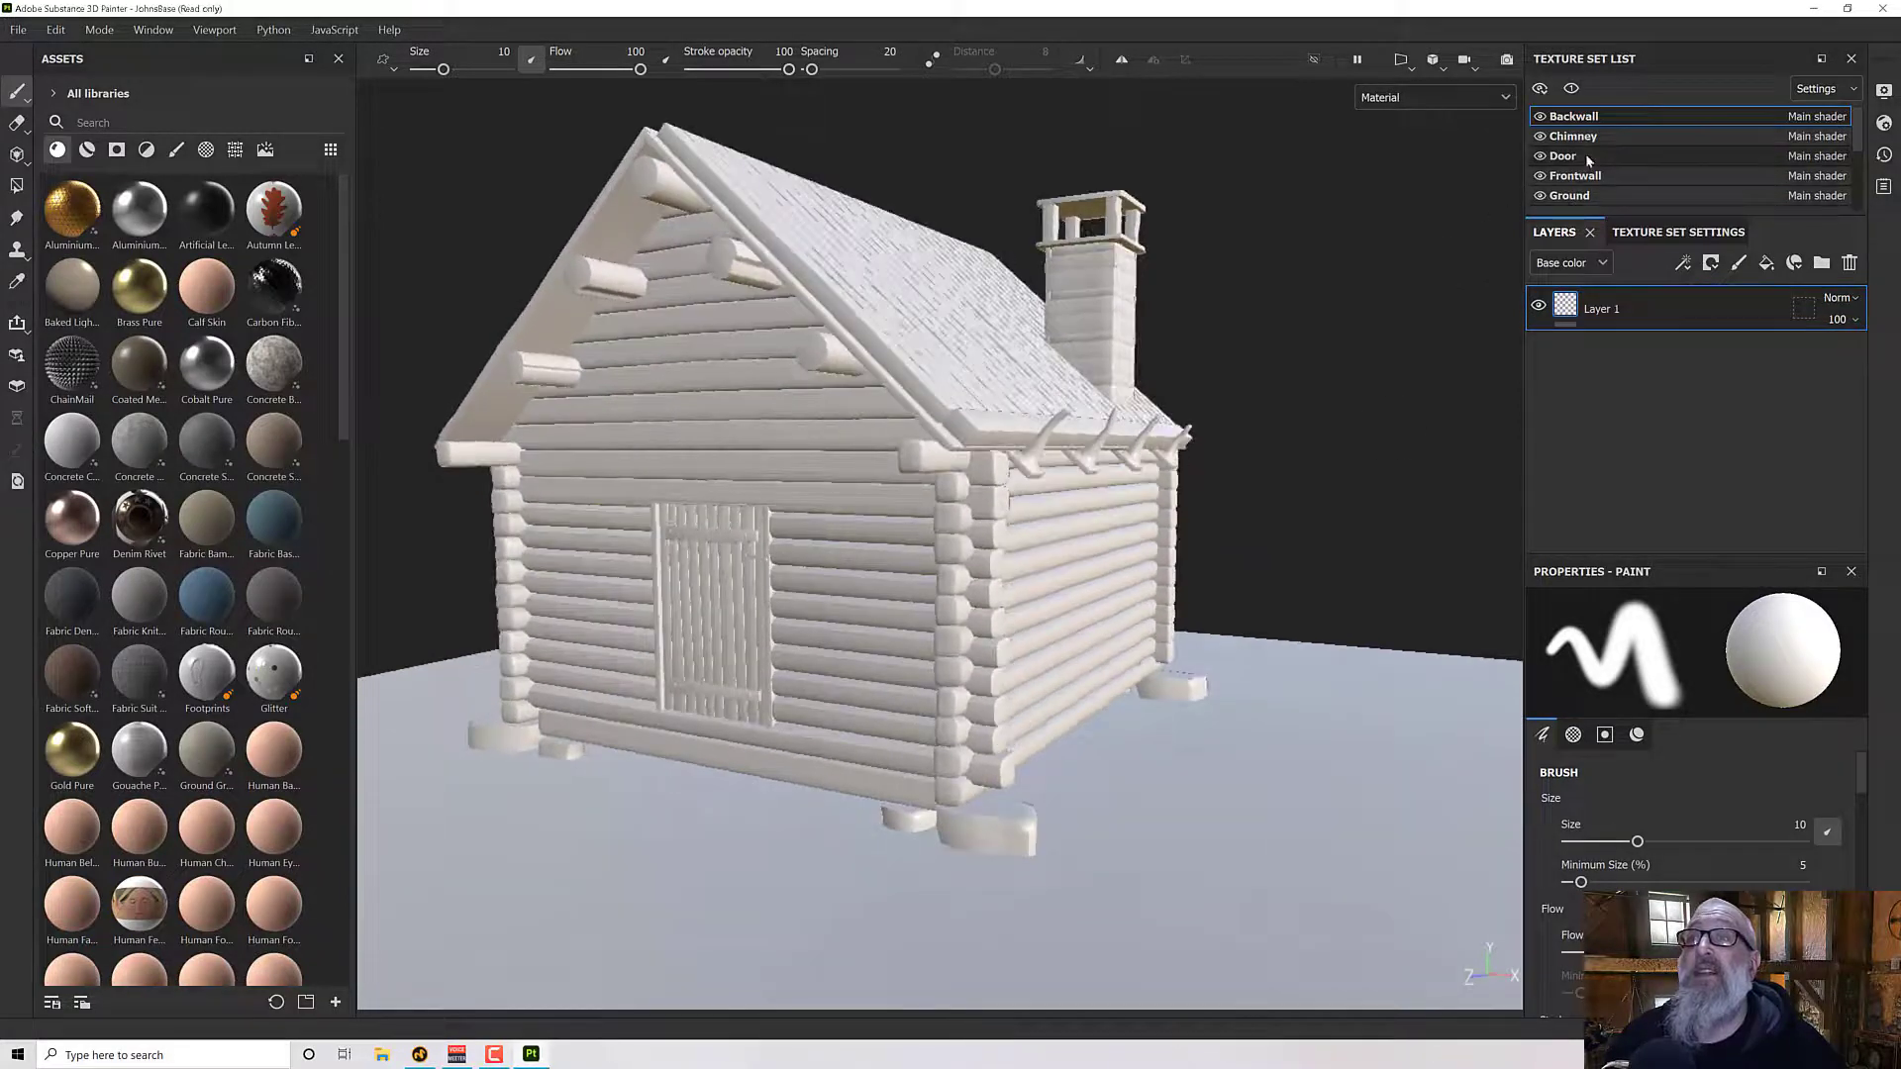
click(1540, 196)
- Examine the house model's walls, door, roof and chimney from several angles
mouse_move(1222, 464)
alt+mouse_down()
mouse_move(1216, 513)
mouse_move(1209, 445)
mouse_move(1208, 479)
alt+mouse_up()
alt+middle_drag(1209, 479, 1264, 516)
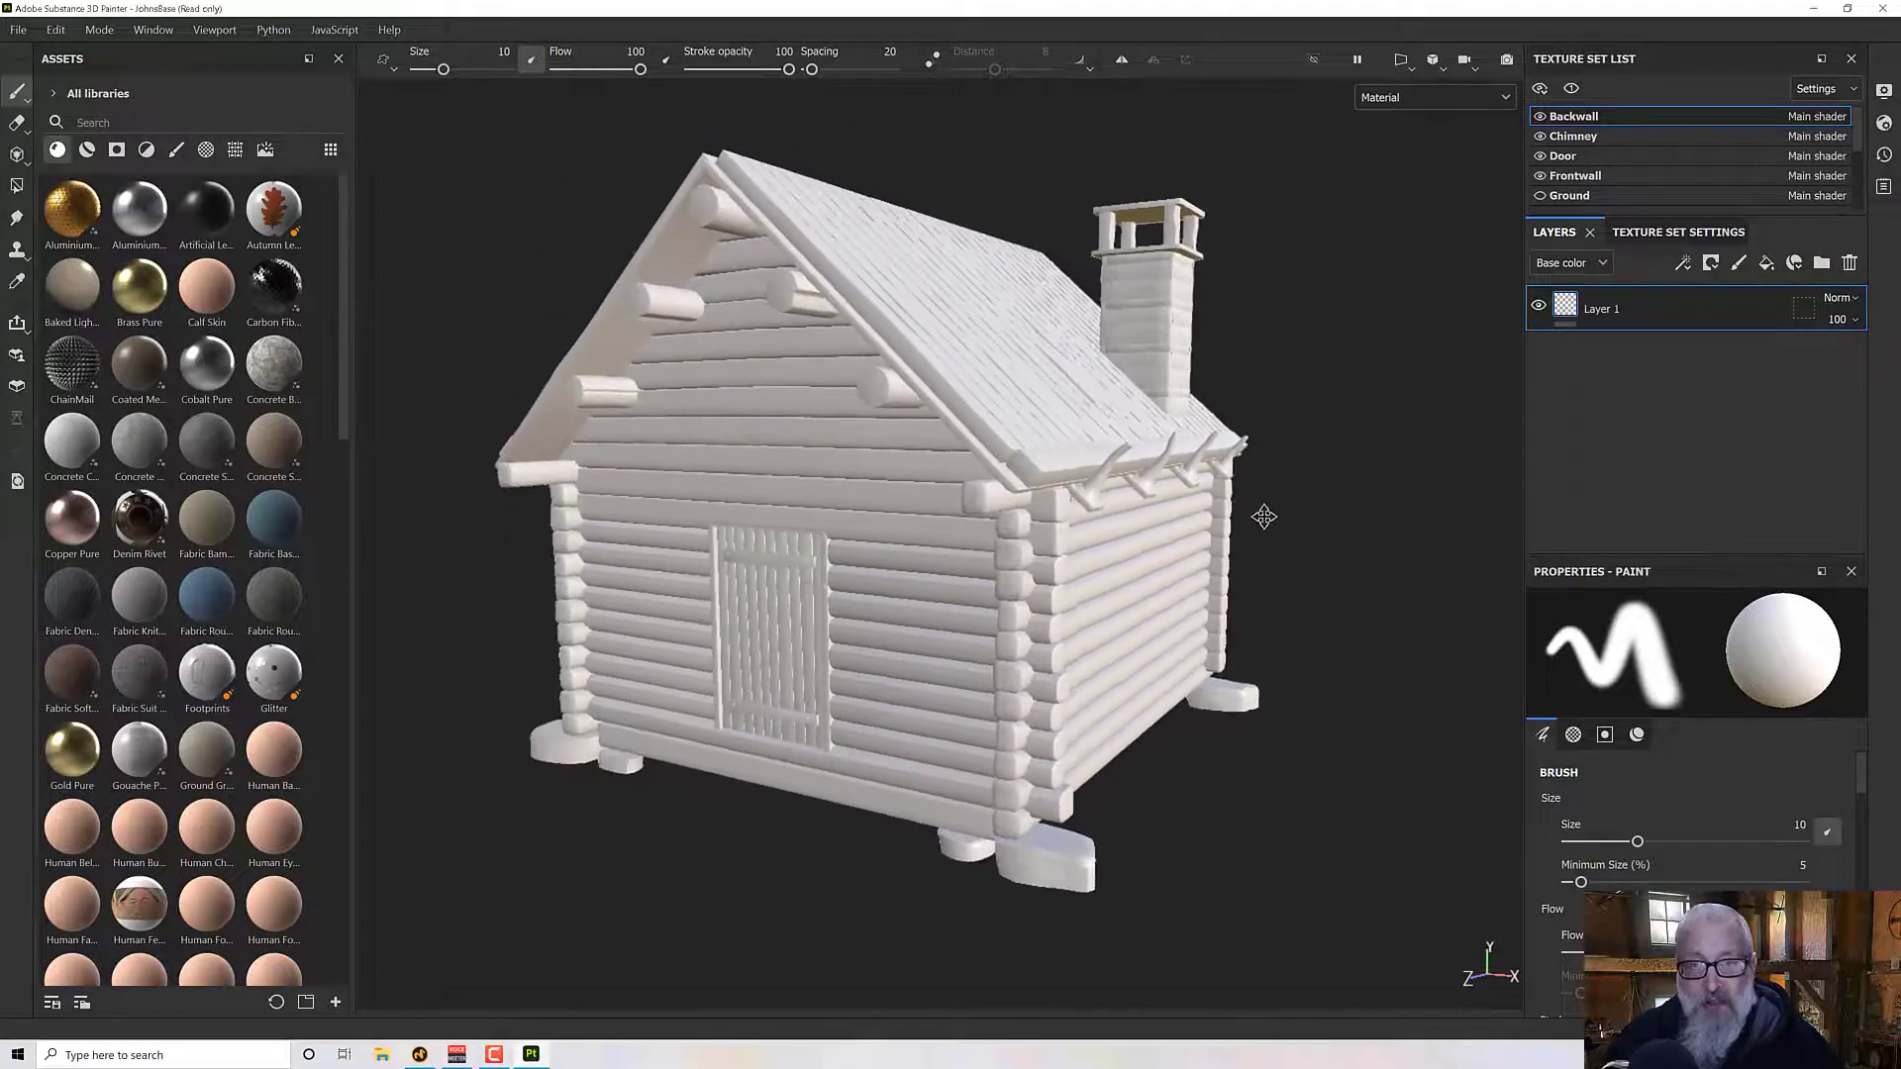
alt+drag(1264, 517, 1264, 530)
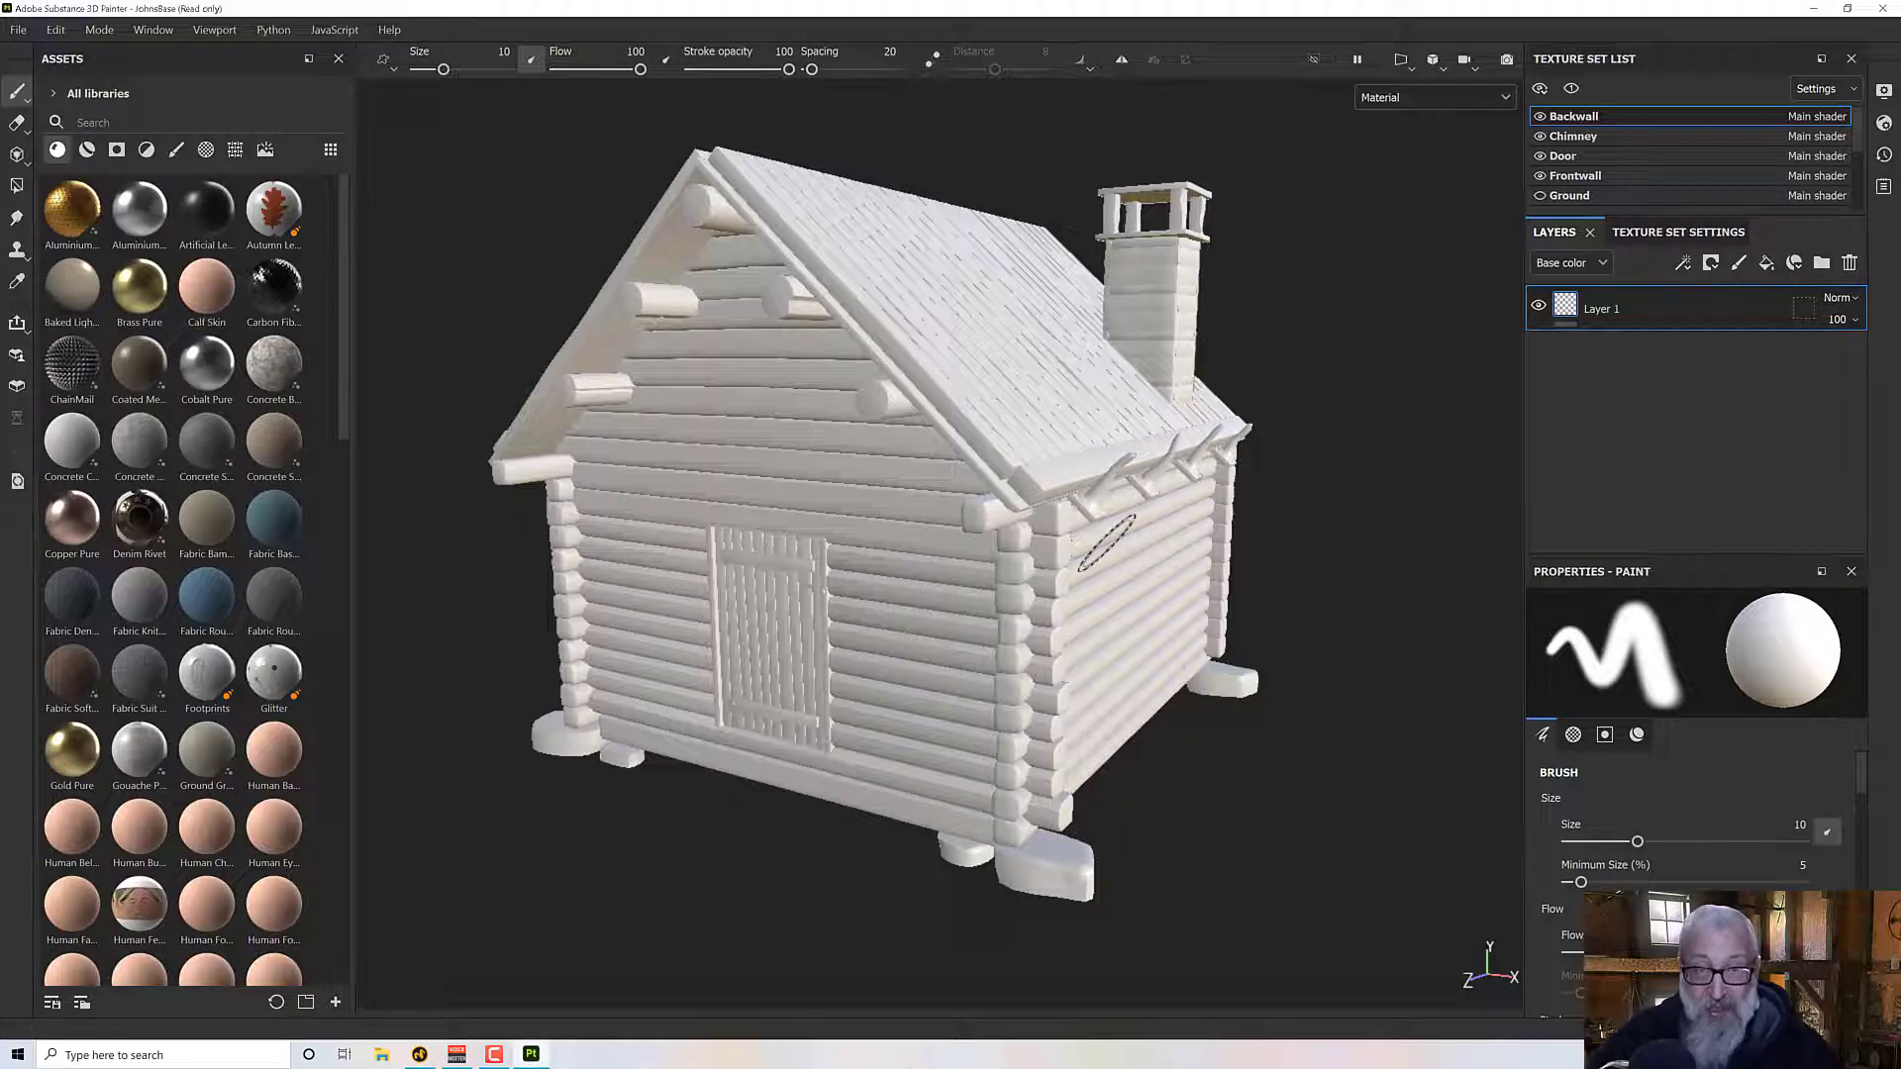
alt+middle_drag(1114, 547, 1135, 565)
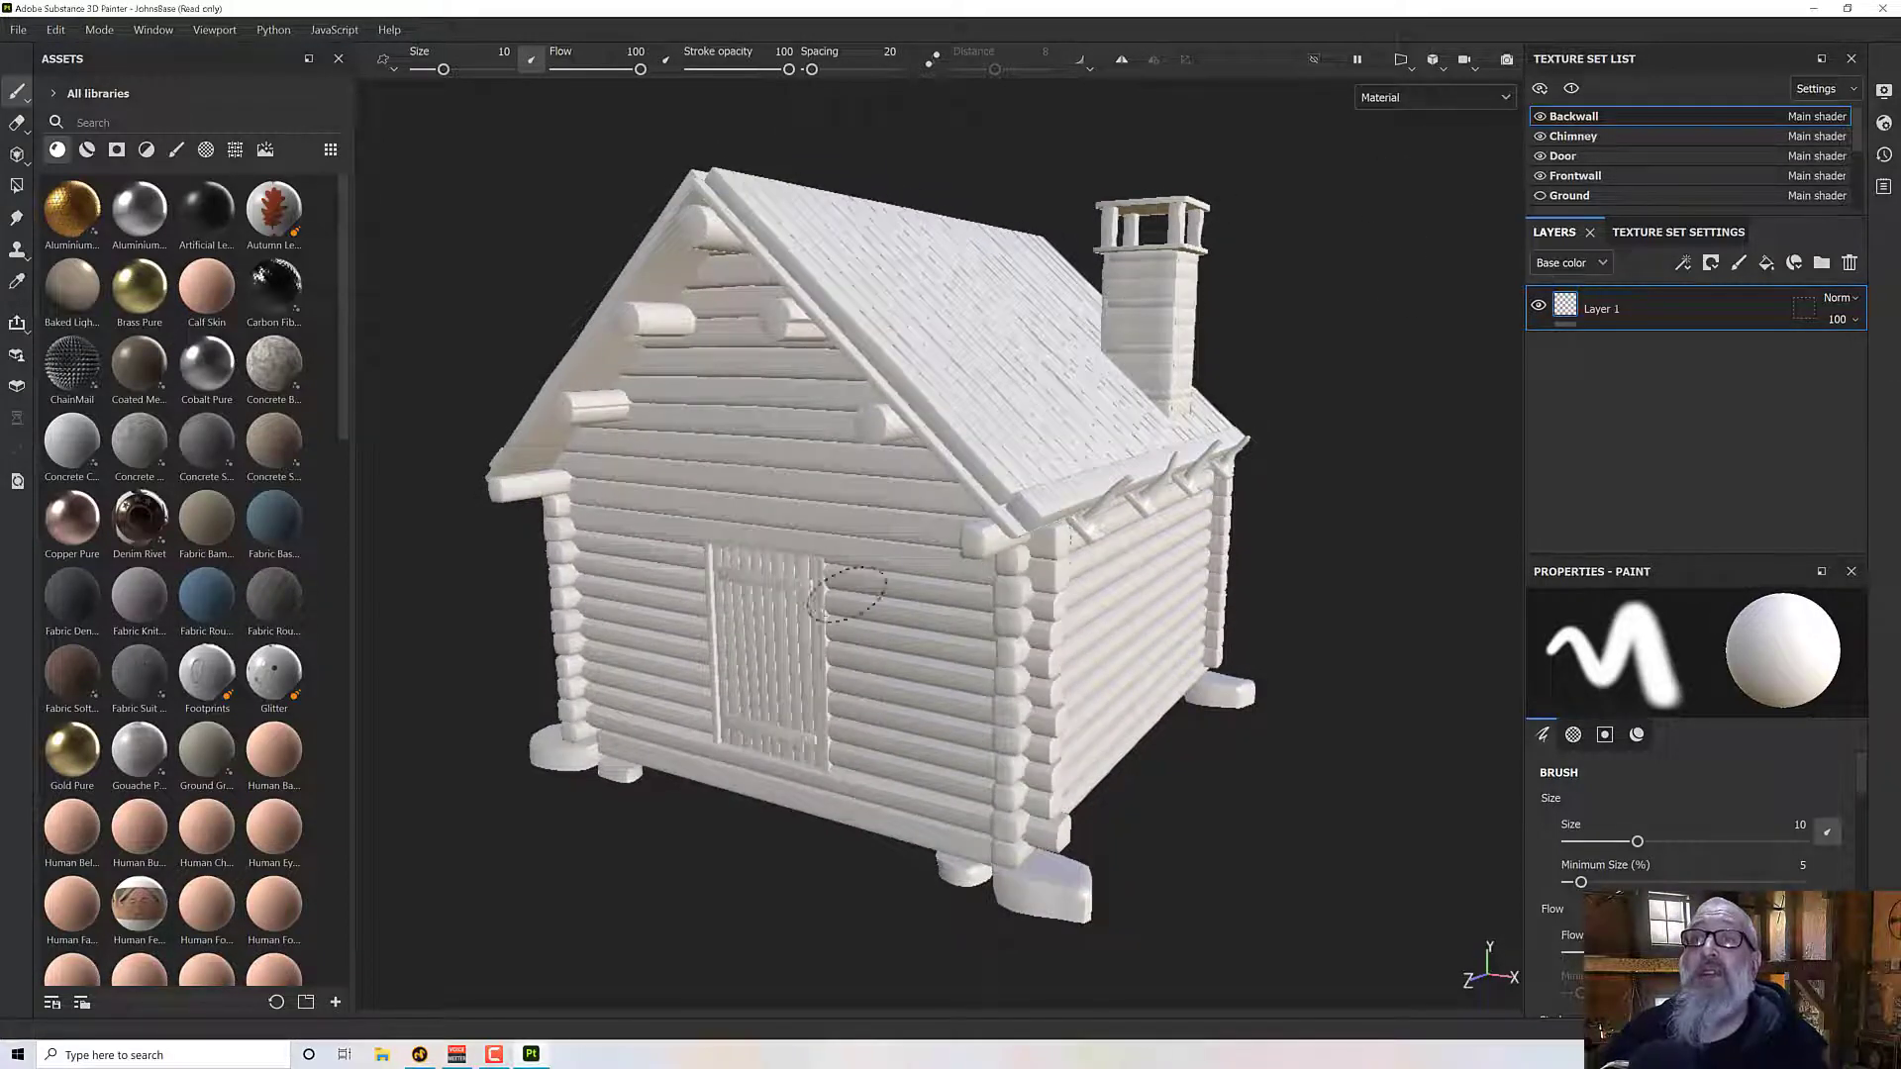
mouse_move(847, 592)
alt+mouse_down()
mouse_move(805, 446)
mouse_move(785, 509)
alt+mouse_up()
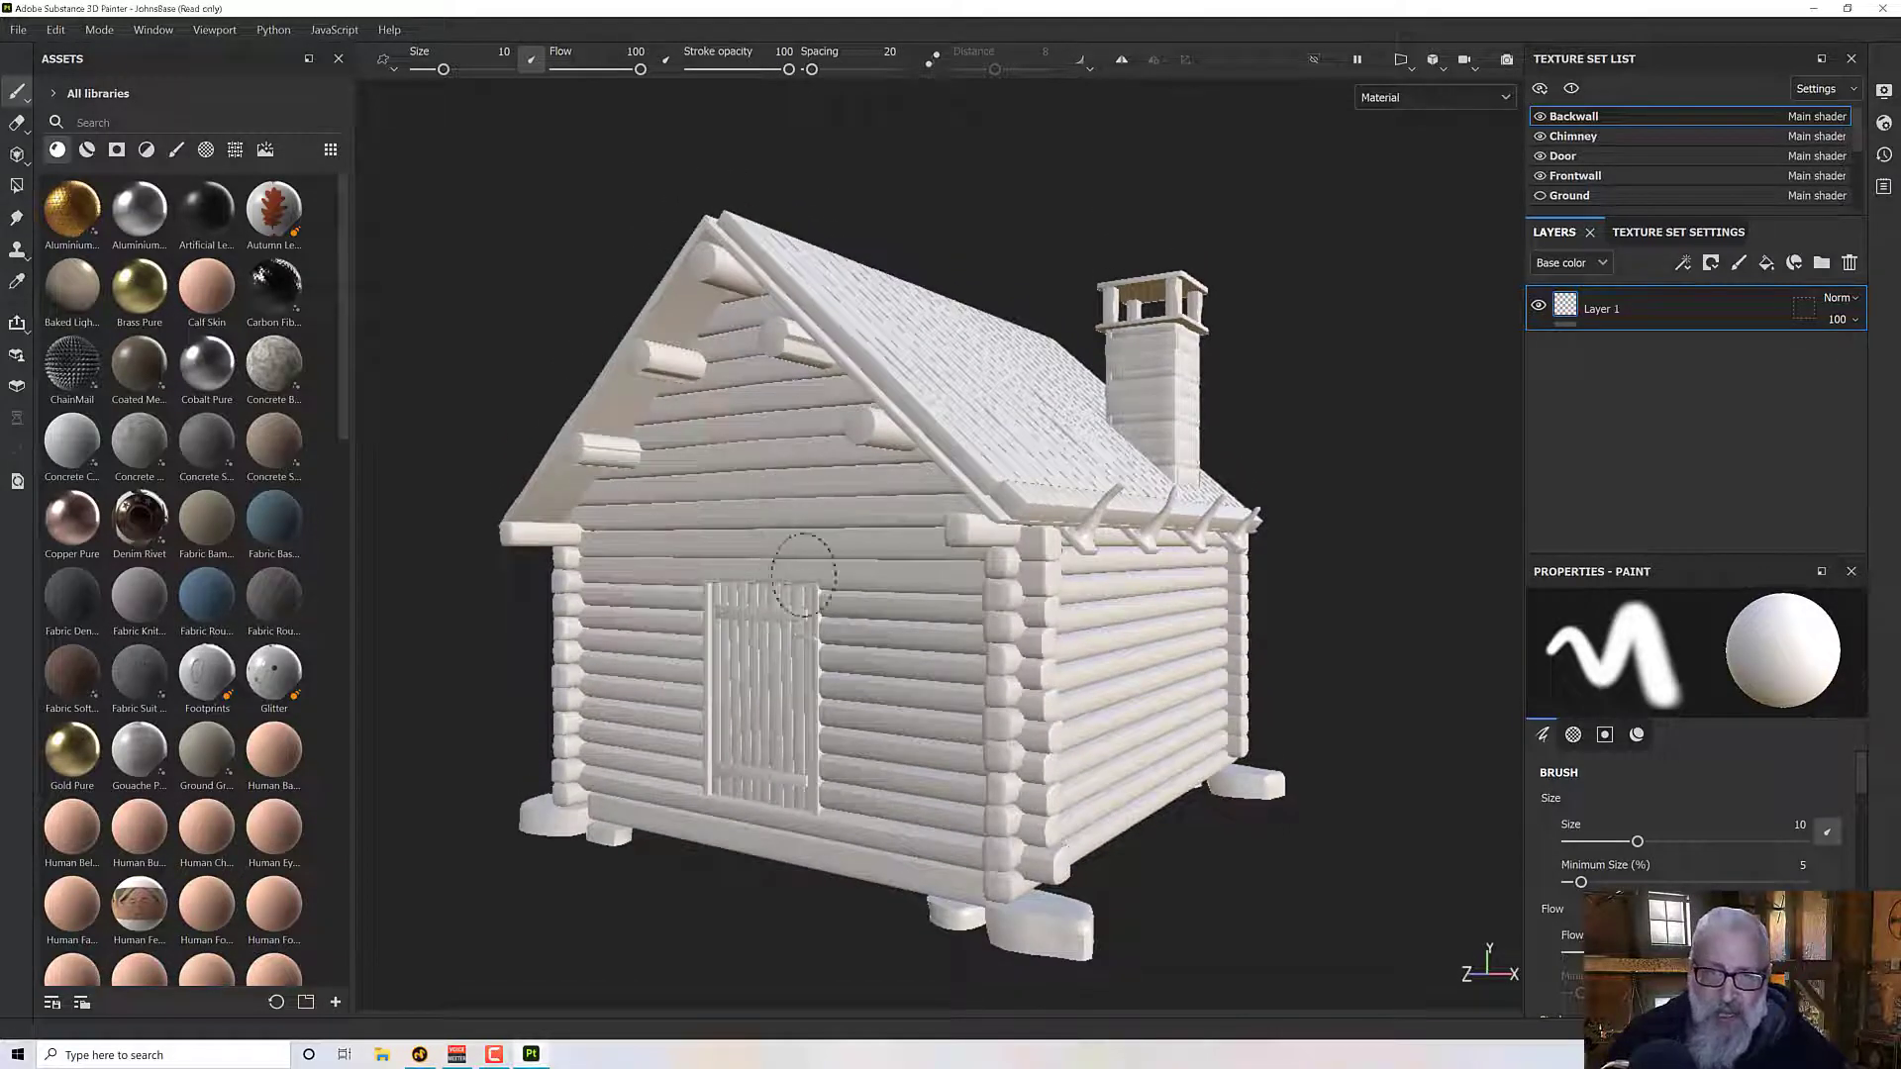
mouse_move(1074, 633)
alt+mouse_down()
mouse_move(1061, 692)
mouse_move(936, 411)
alt+mouse_up()
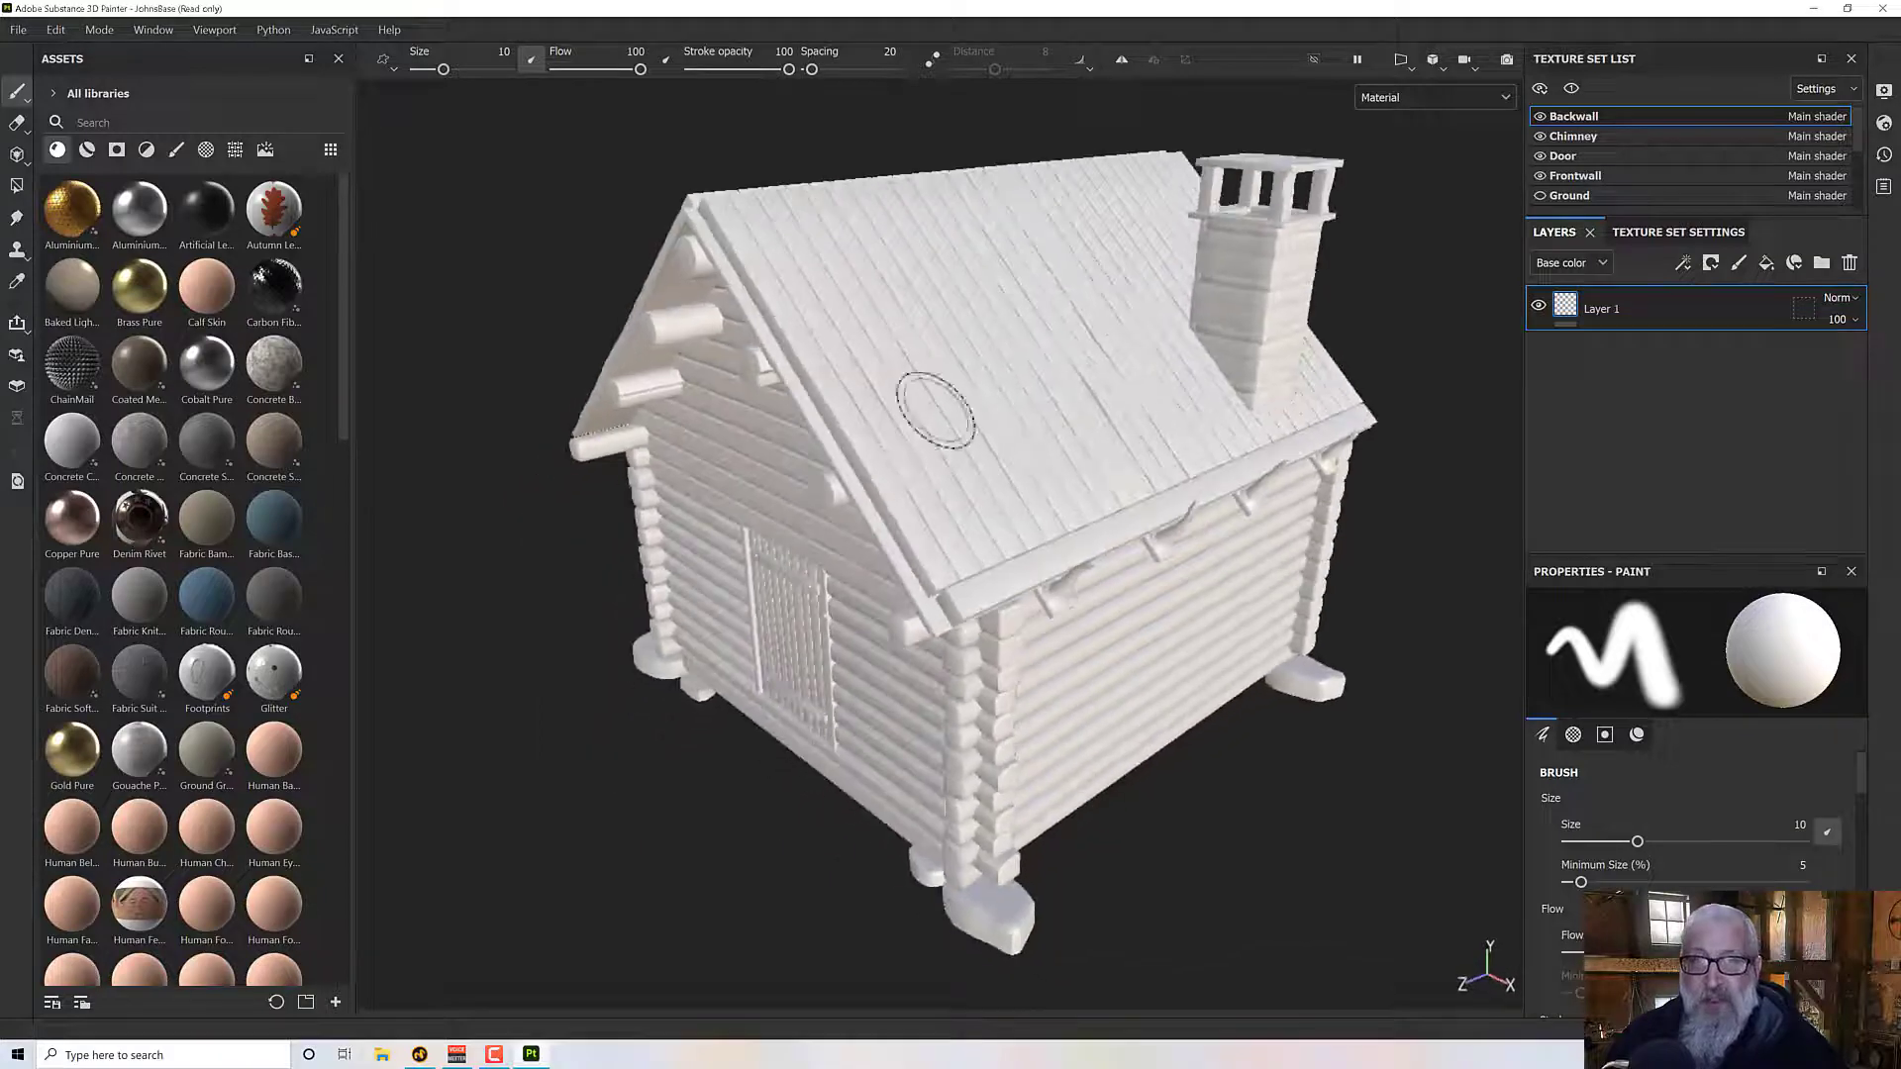
mouse_move(1112, 425)
alt+mouse_down()
mouse_move(831, 323)
mouse_move(933, 530)
mouse_move(1178, 571)
mouse_move(699, 597)
mouse_move(713, 441)
mouse_move(602, 661)
alt+mouse_up()
mouse_move(760, 559)
alt+middle_down()
mouse_move(803, 528)
mouse_move(802, 544)
mouse_move(812, 478)
alt+middle_up()
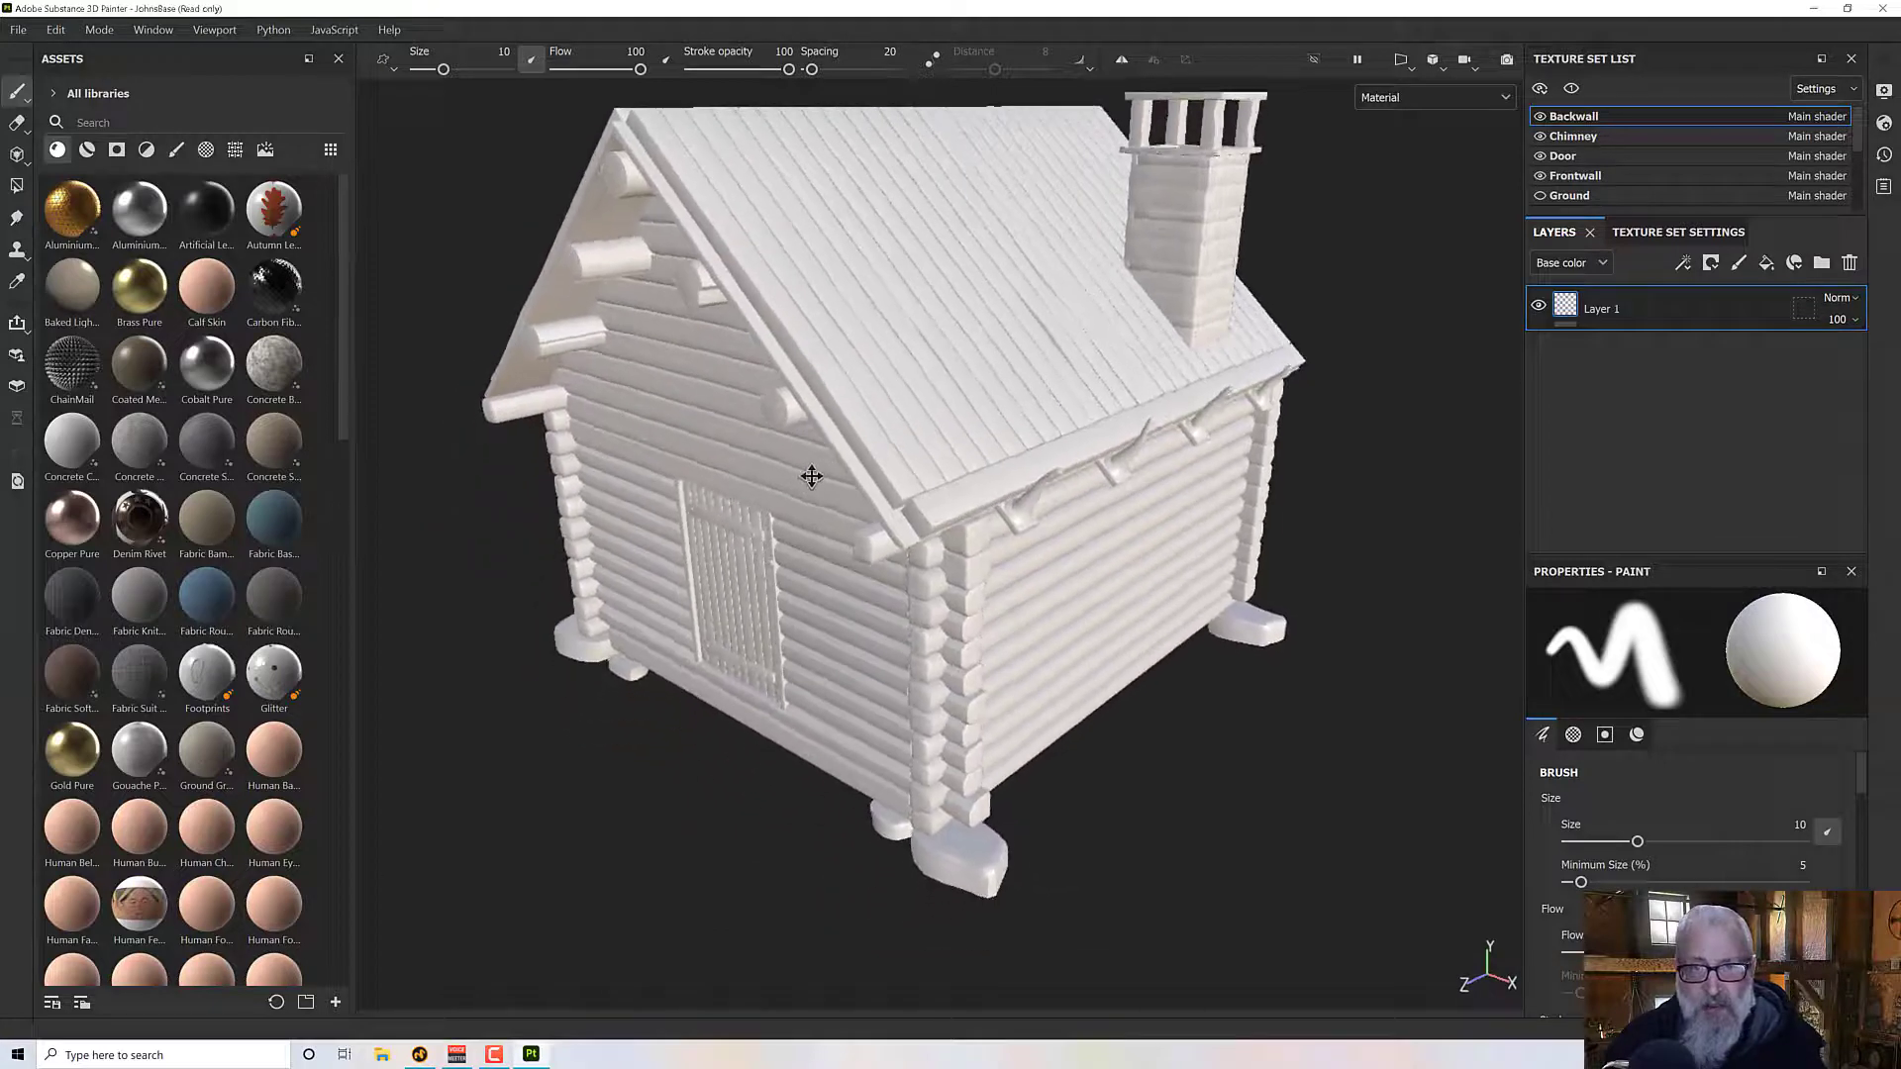
alt+drag(778, 553, 792, 440)
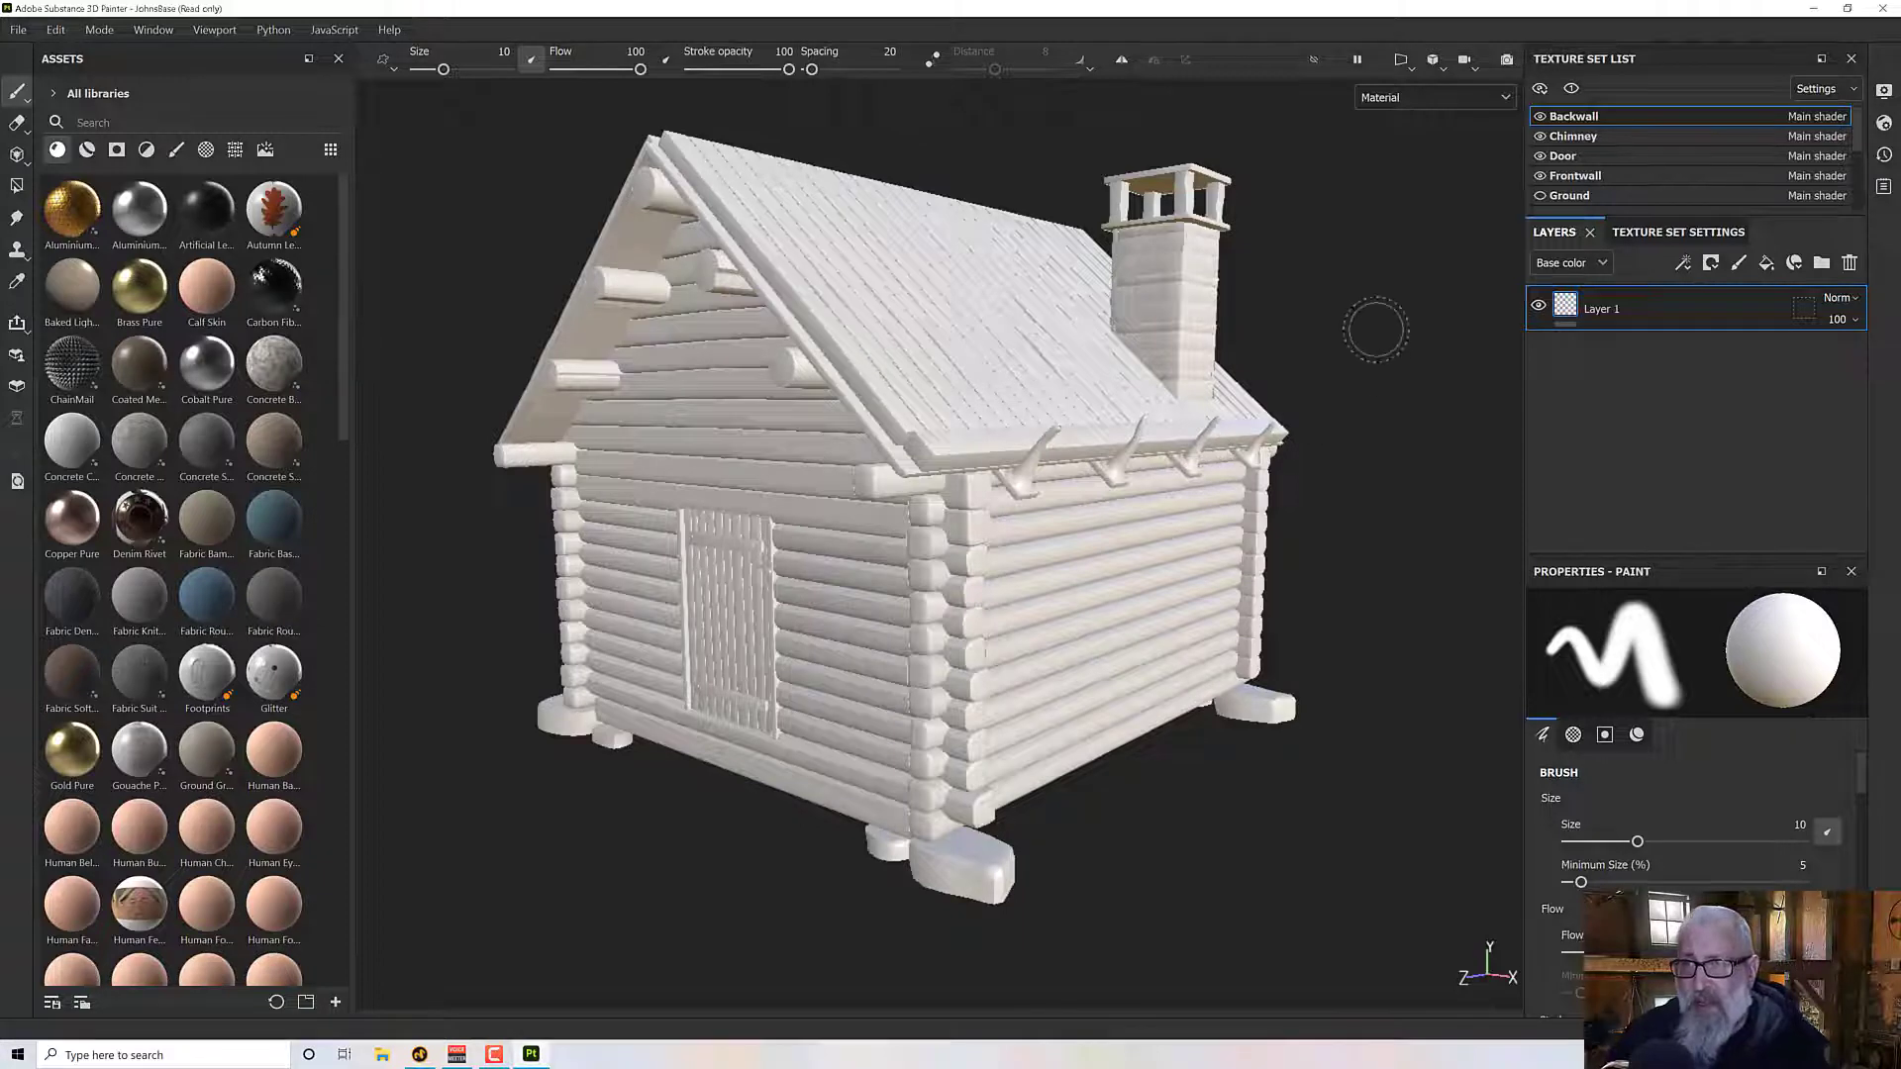
- Select the Frontwall texture set and isolate it with Focus Mode
click(1584, 177)
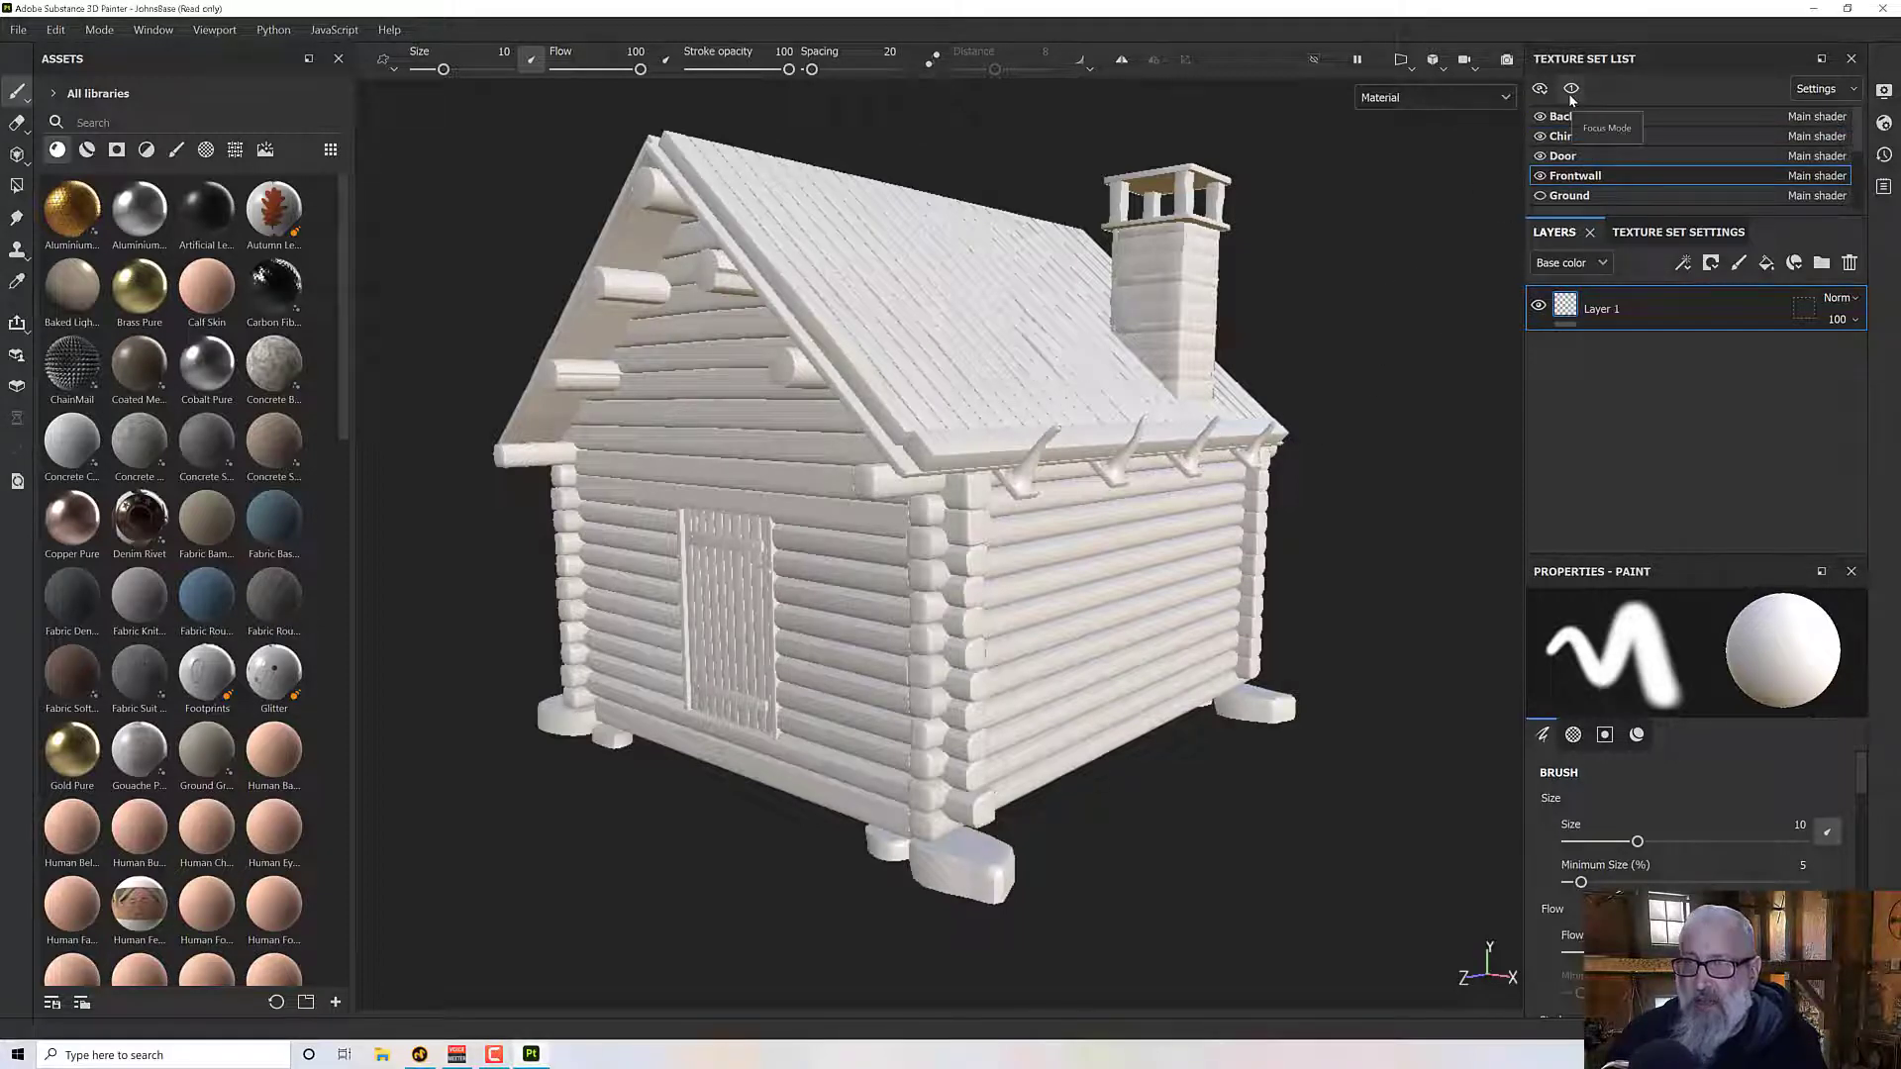
click(1570, 91)
mouse_move(1337, 331)
alt+mouse_down()
mouse_move(925, 627)
mouse_move(1086, 585)
mouse_move(1142, 543)
mouse_move(1128, 521)
mouse_move(1243, 538)
alt+mouse_up()
- Open the mesh map baking settings and turn off Relative to Bounding Box for Curvature, applying it to all texture sets
click(1629, 234)
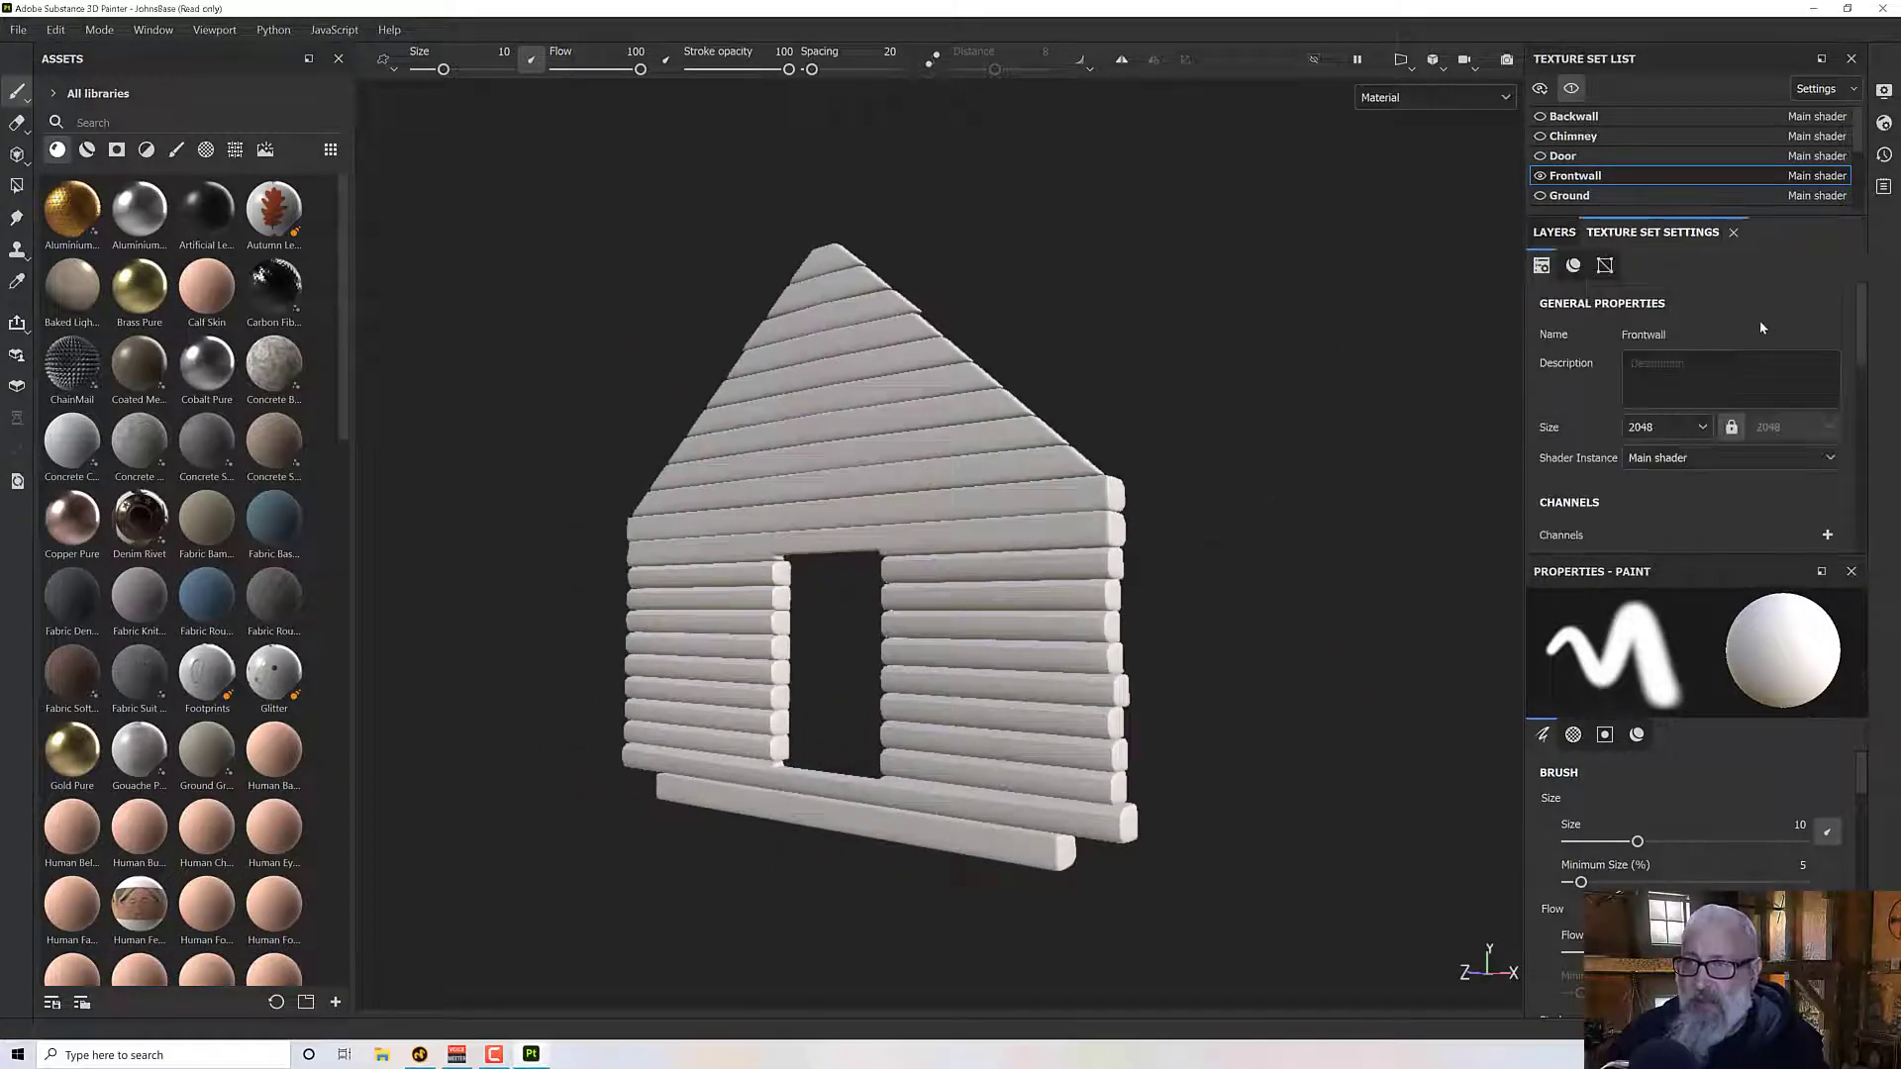
scroll(1623, 287, down, 3)
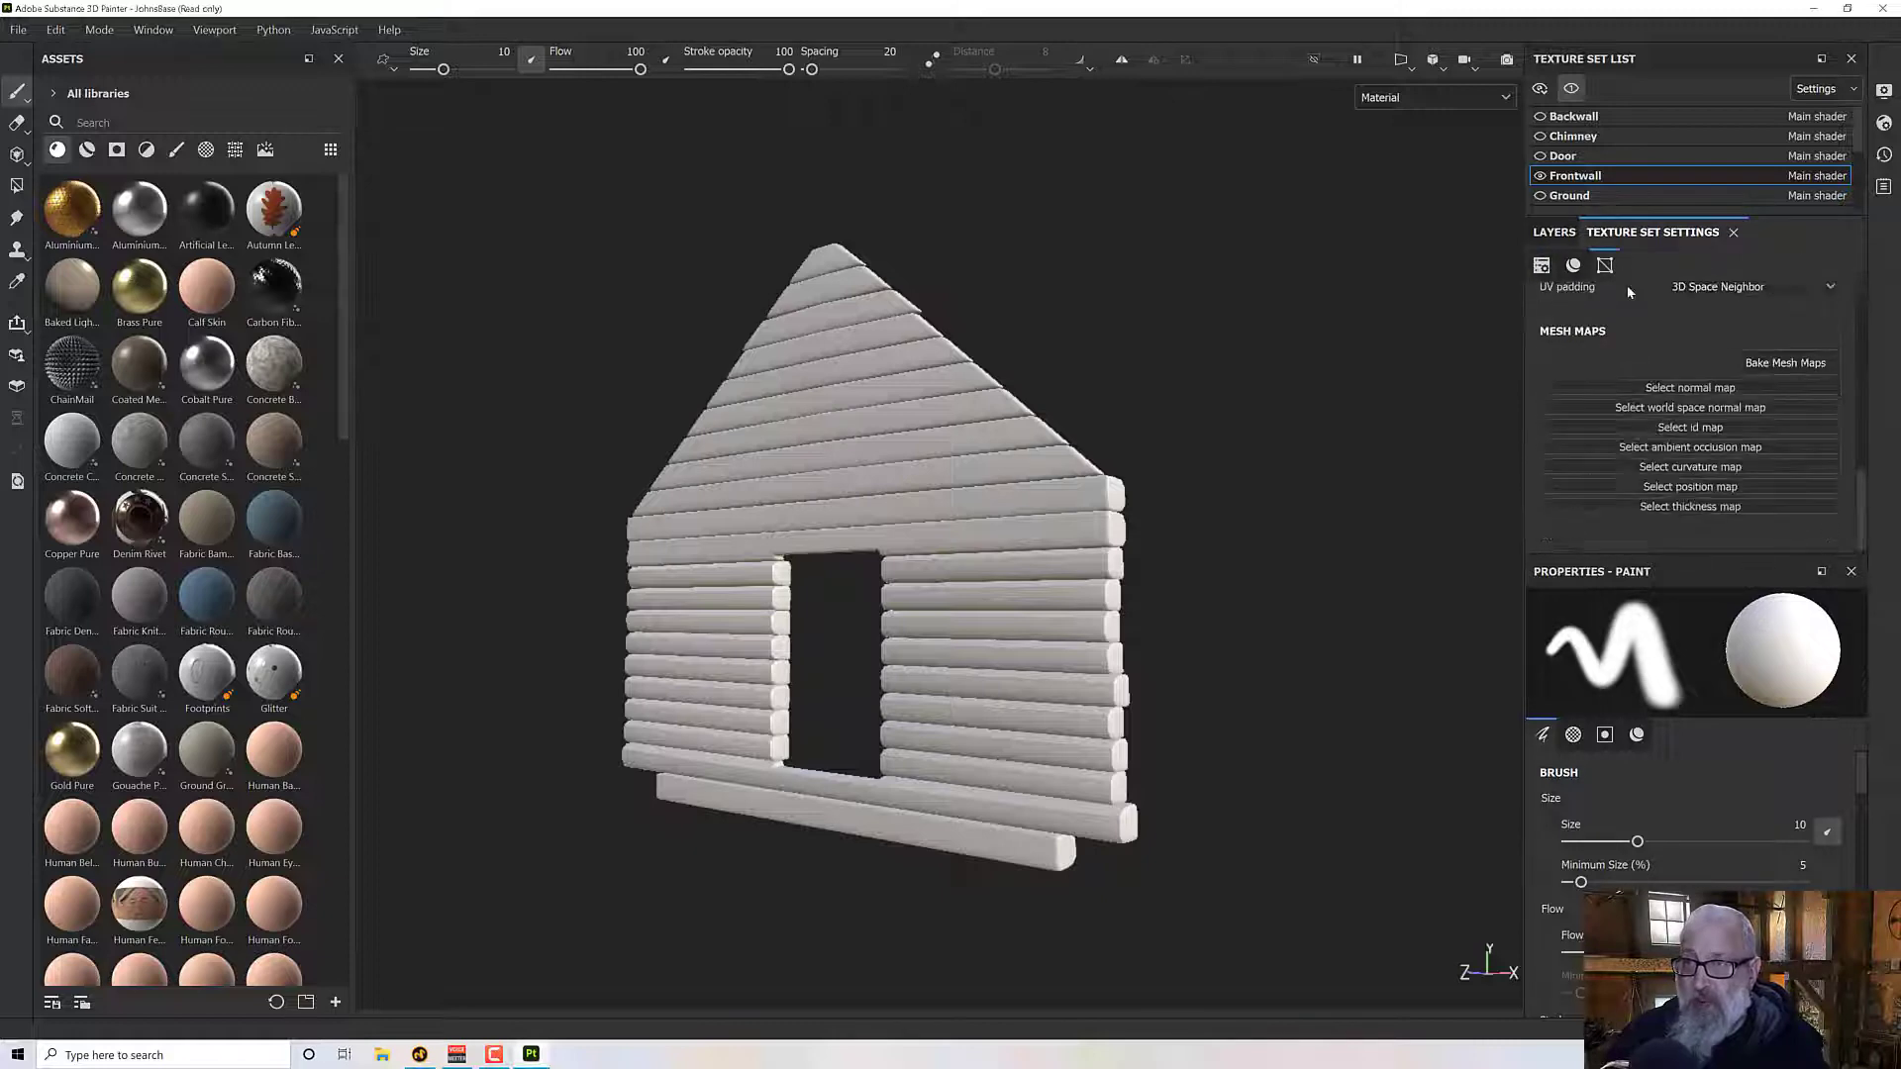
click(1785, 363)
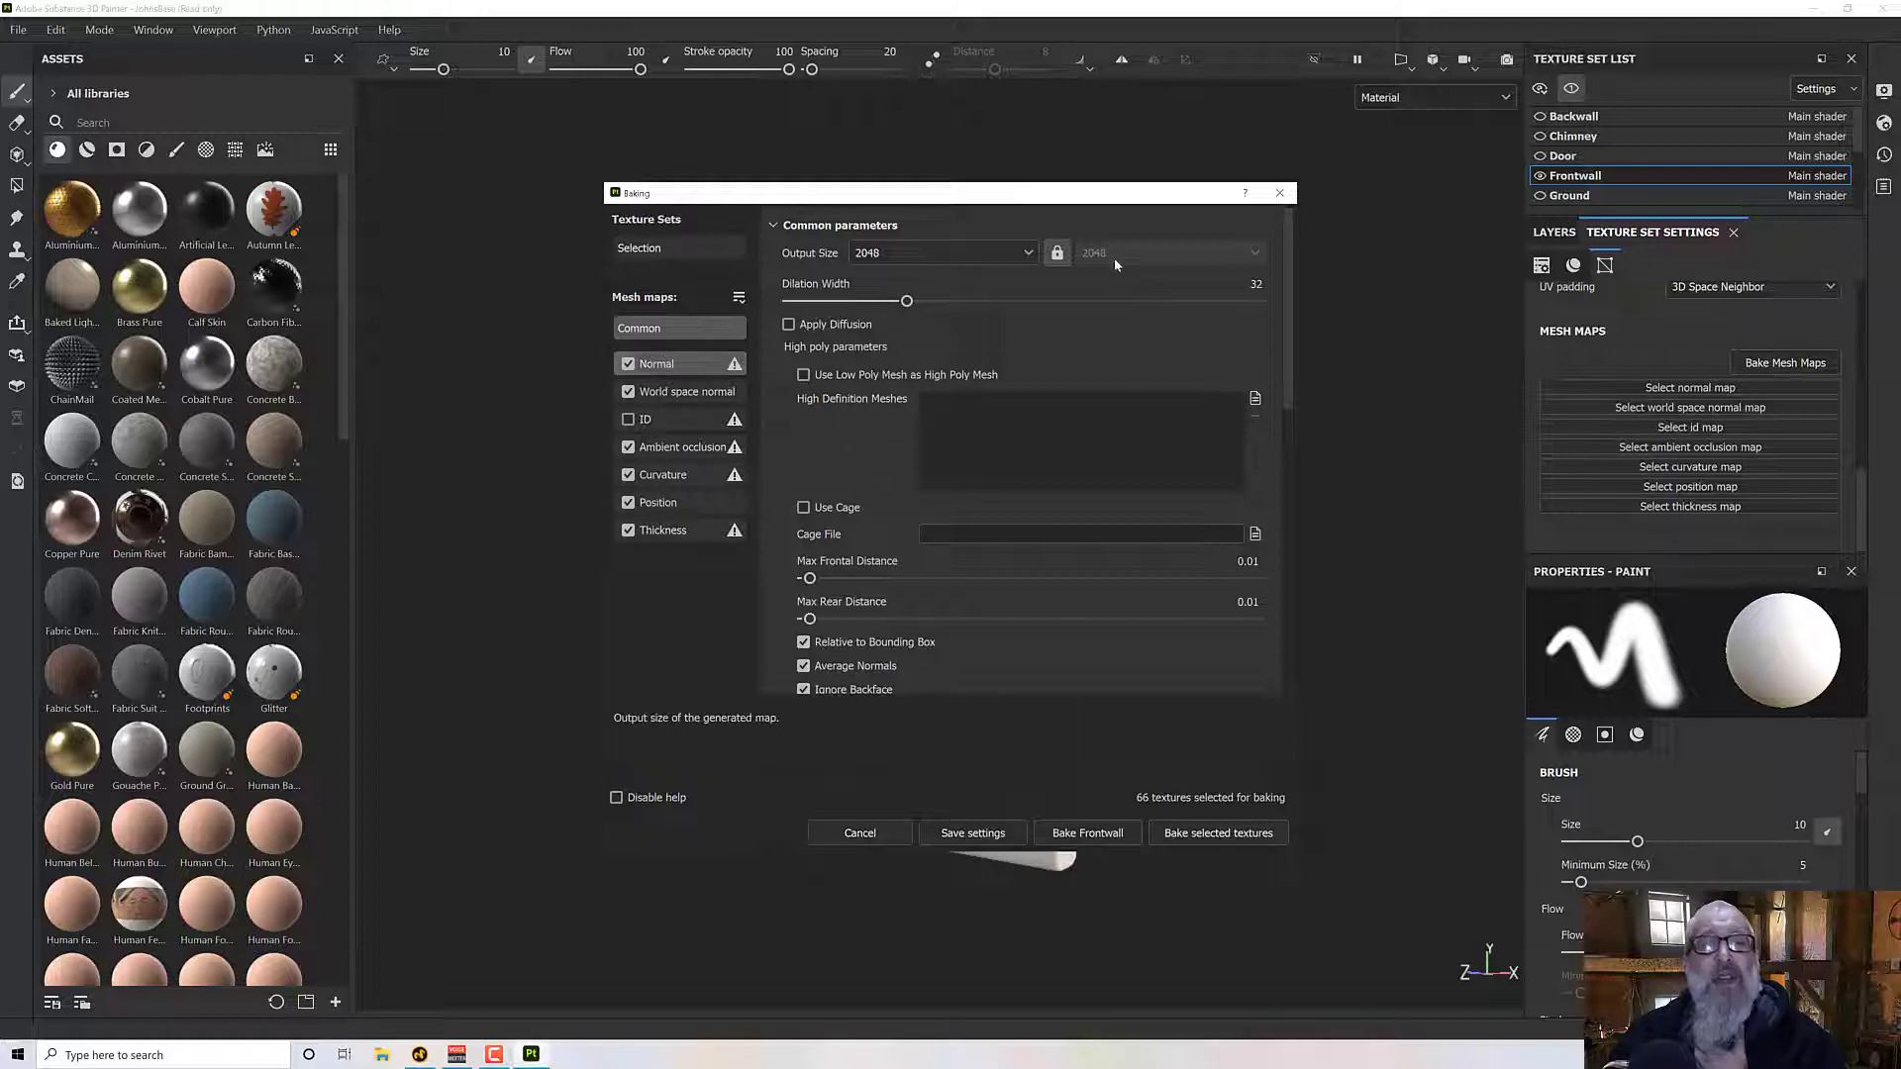
click(683, 448)
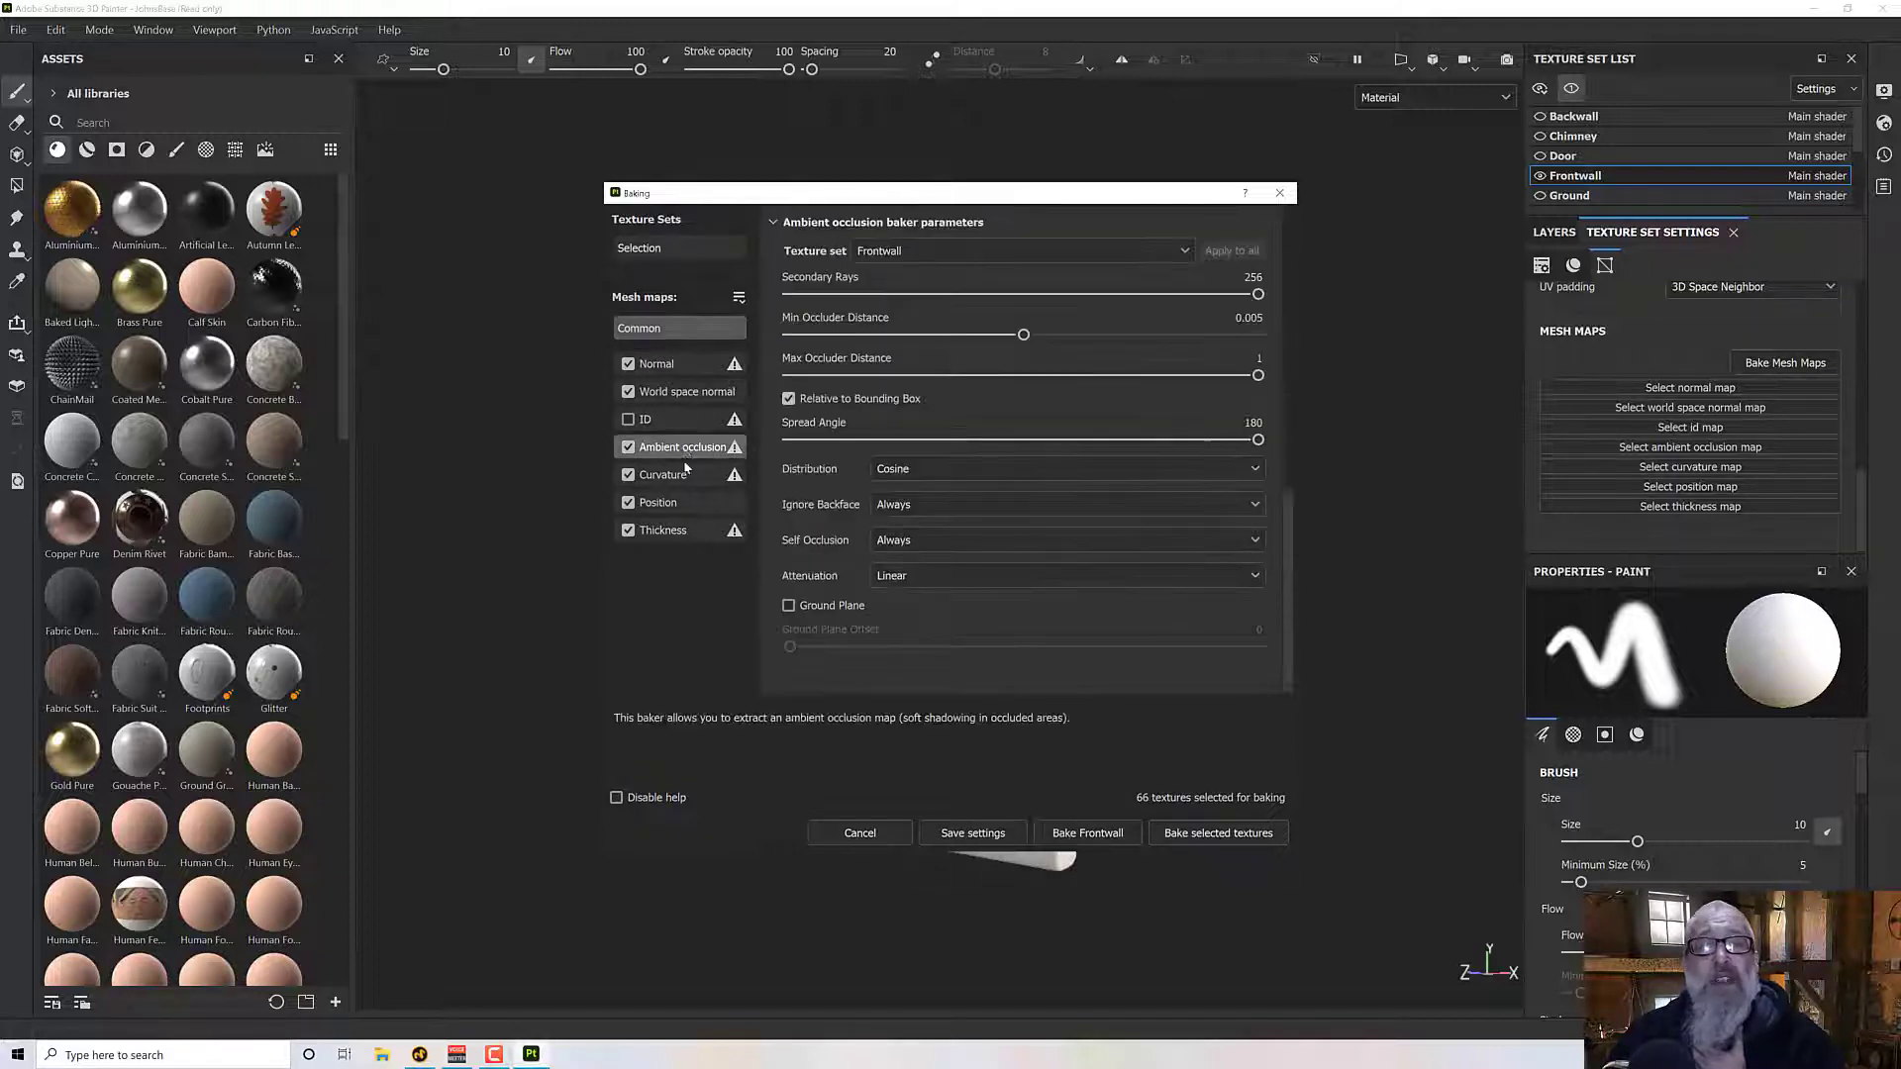
click(673, 475)
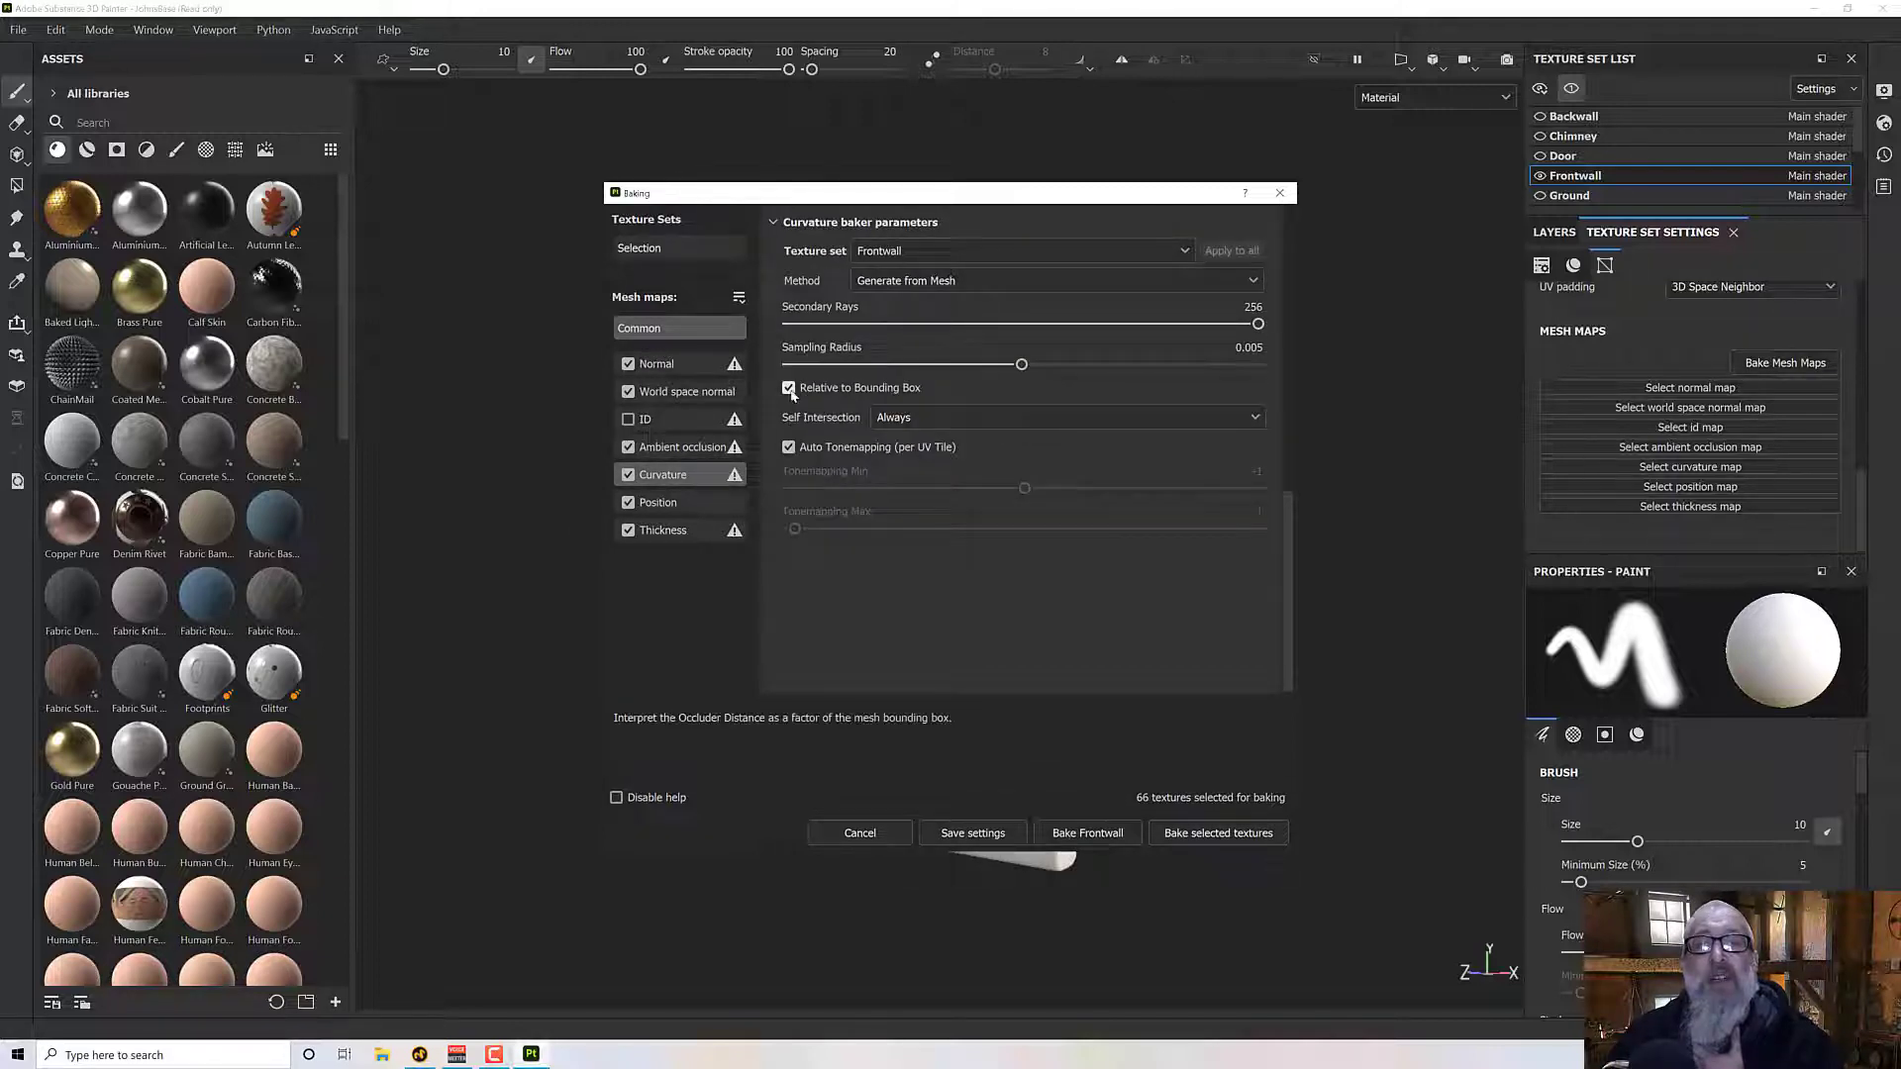
click(790, 389)
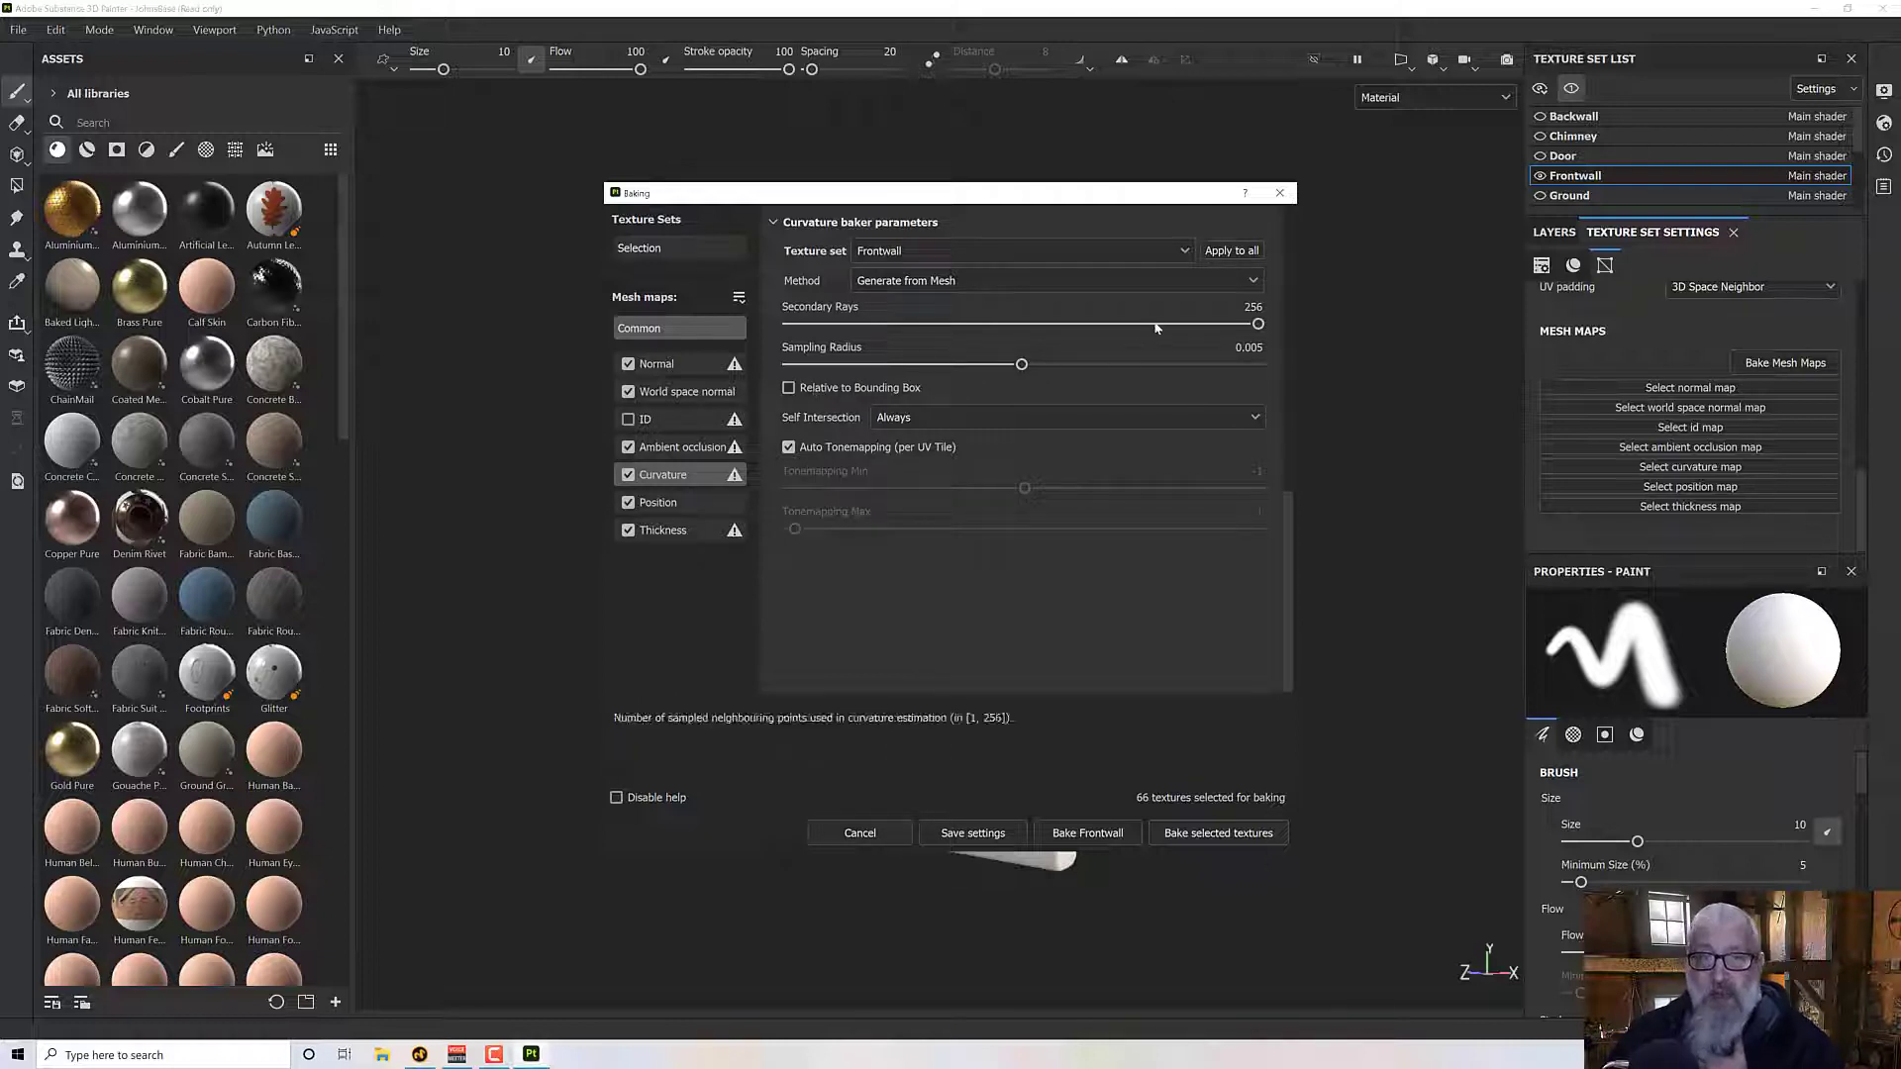
click(1231, 252)
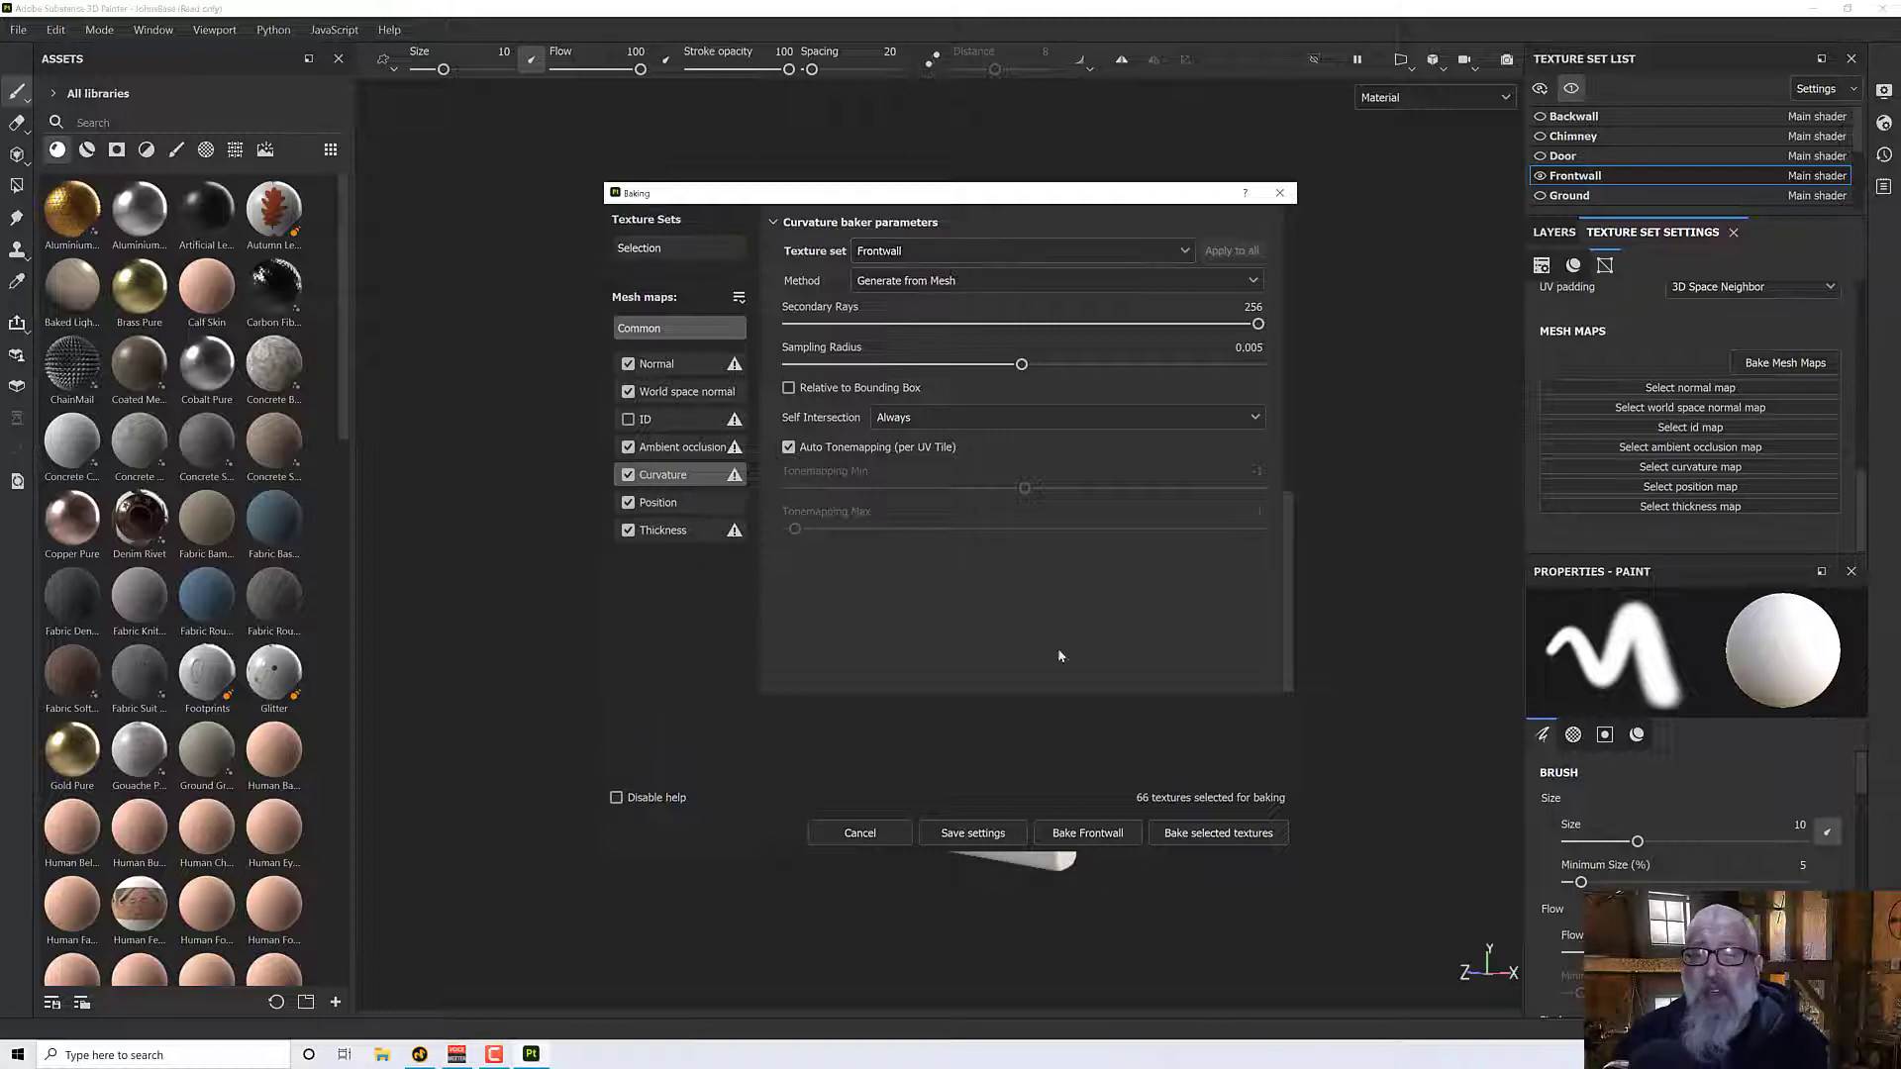
- Bake the selected mesh maps for all texture sets and close the finished bake
click(1217, 835)
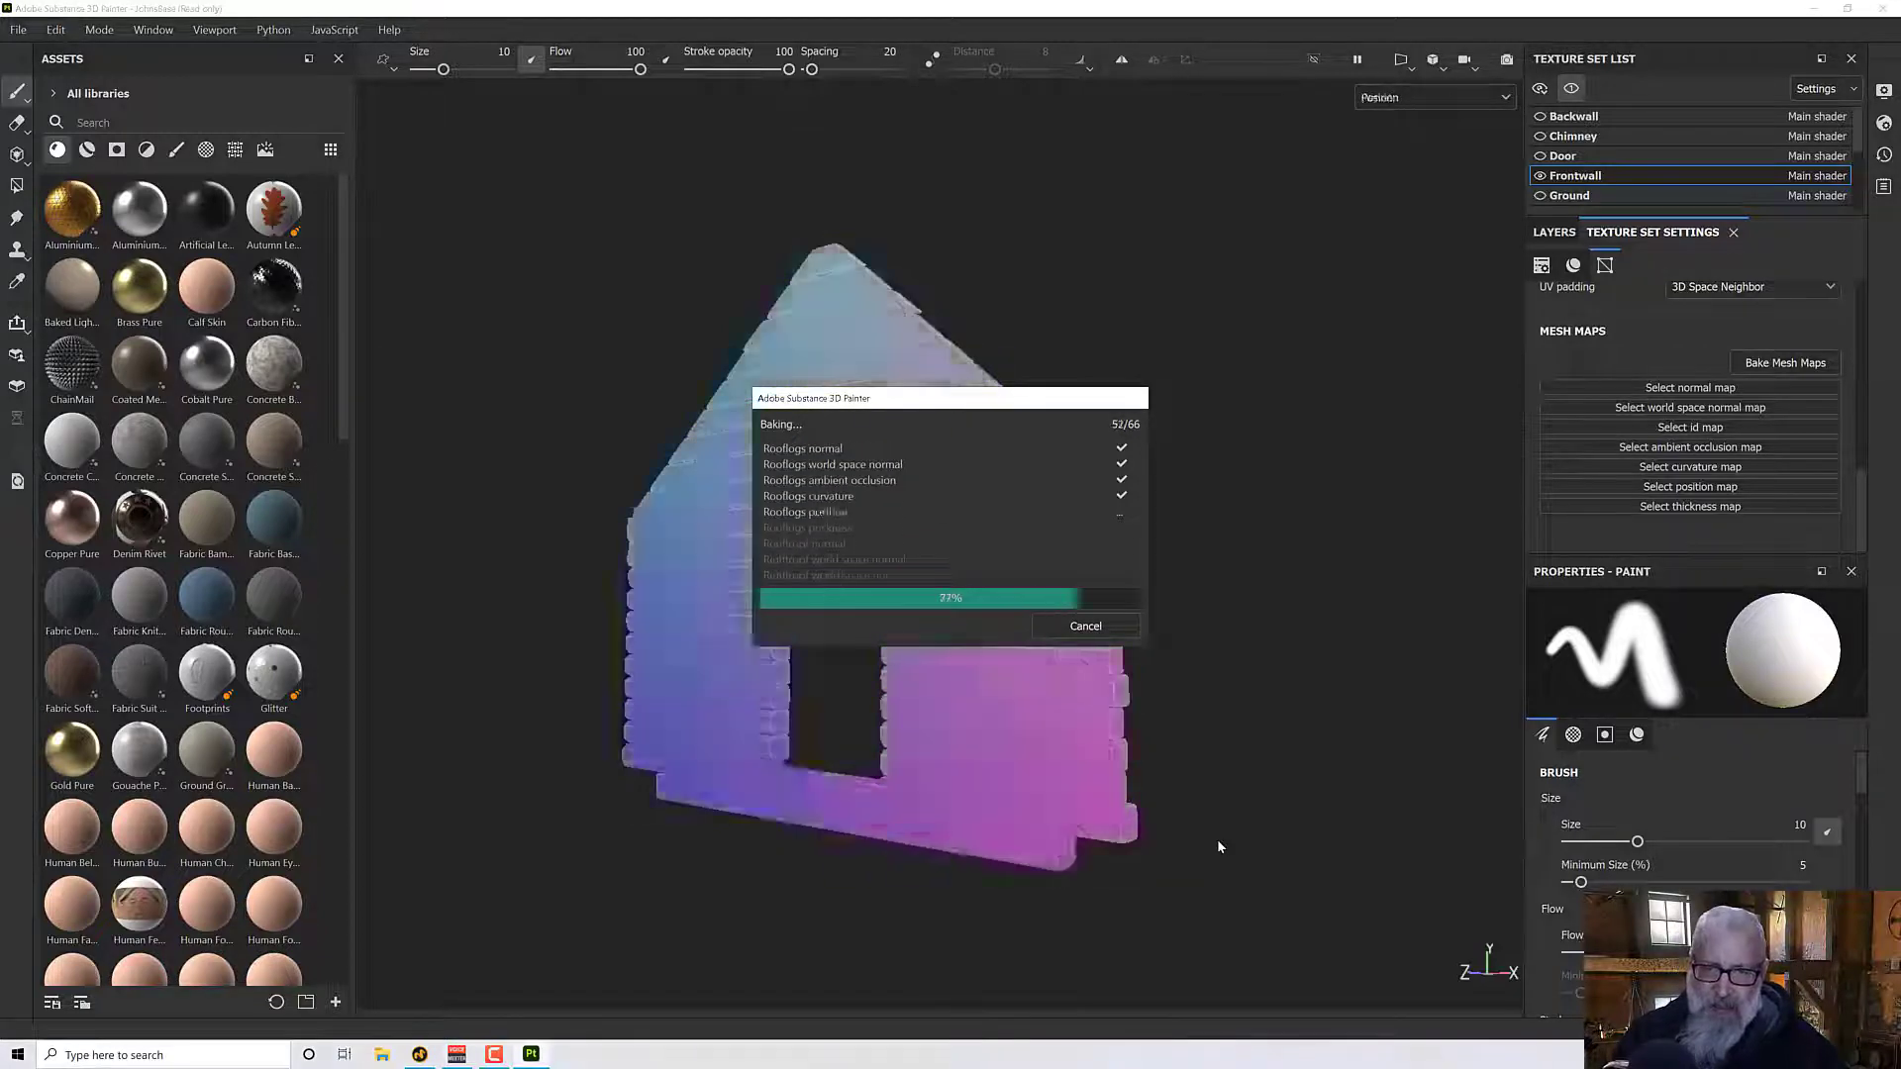
click(1069, 625)
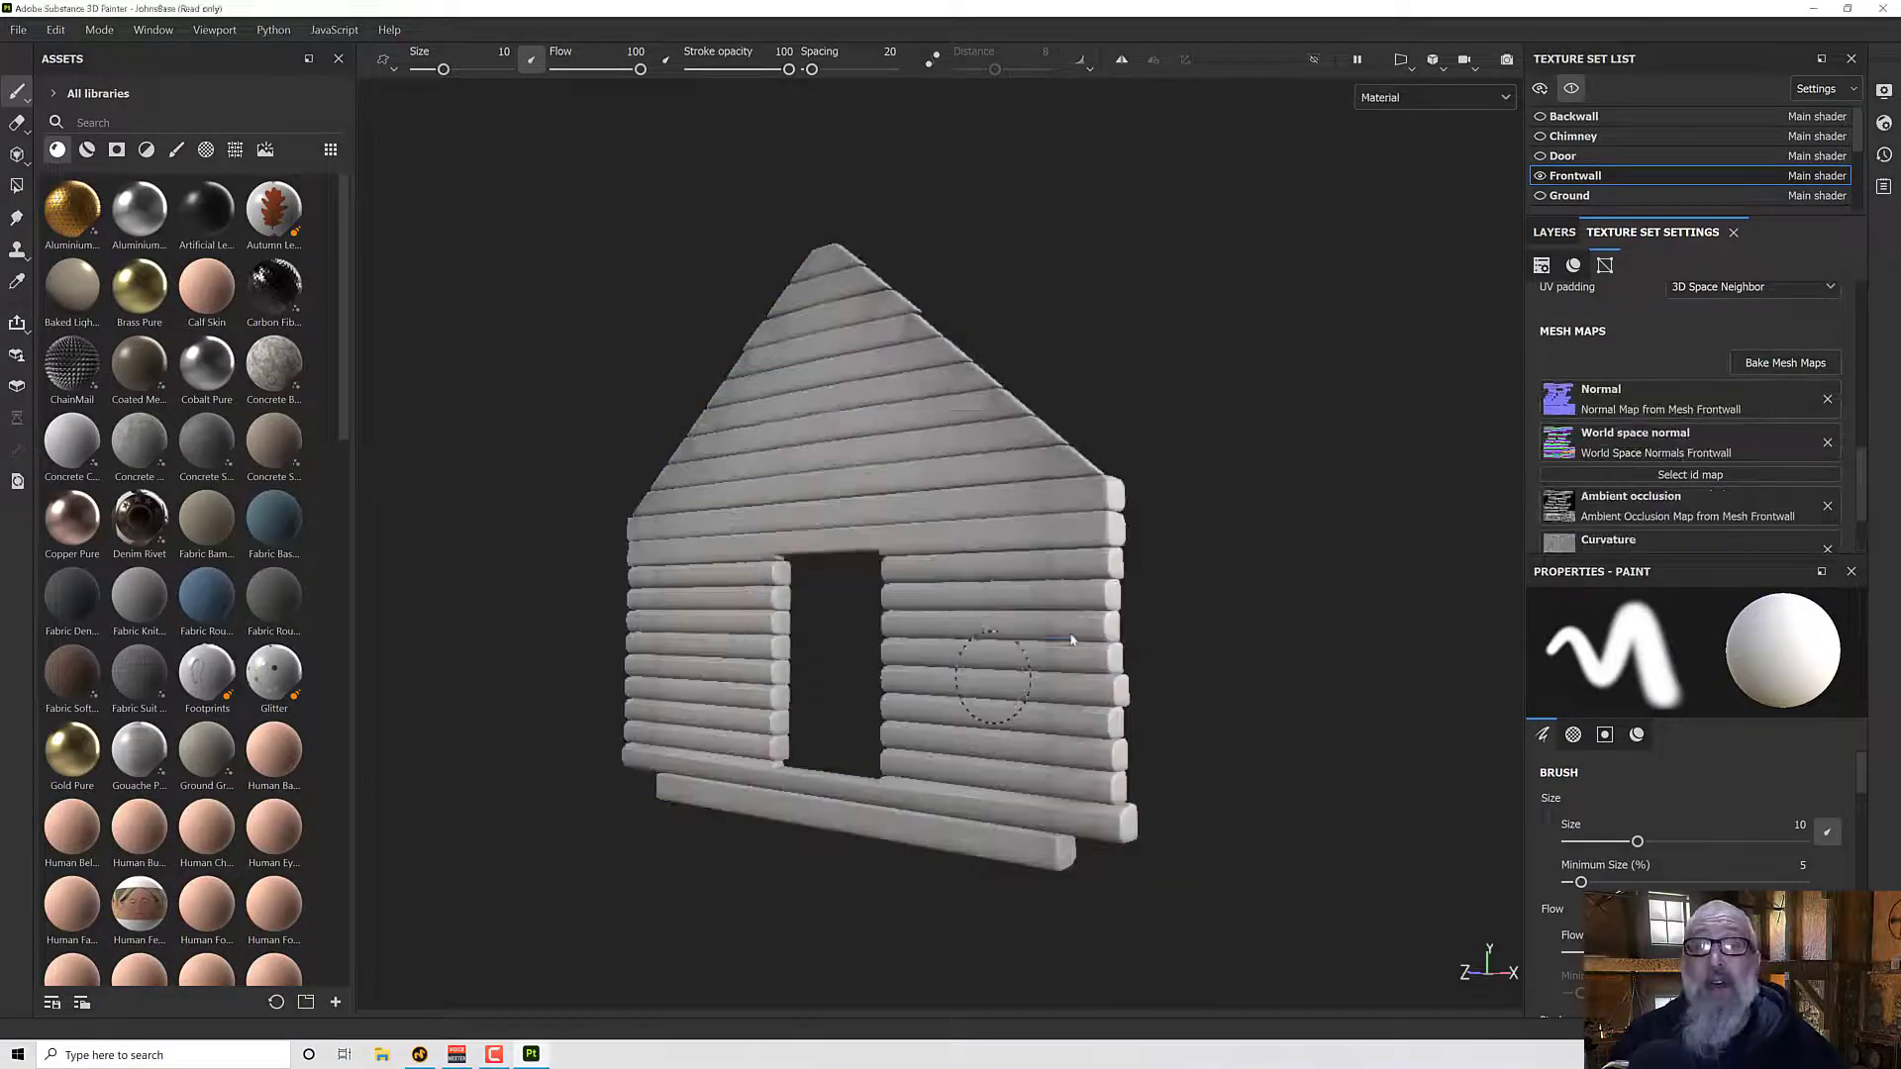
alt+drag(1222, 734, 1010, 674)
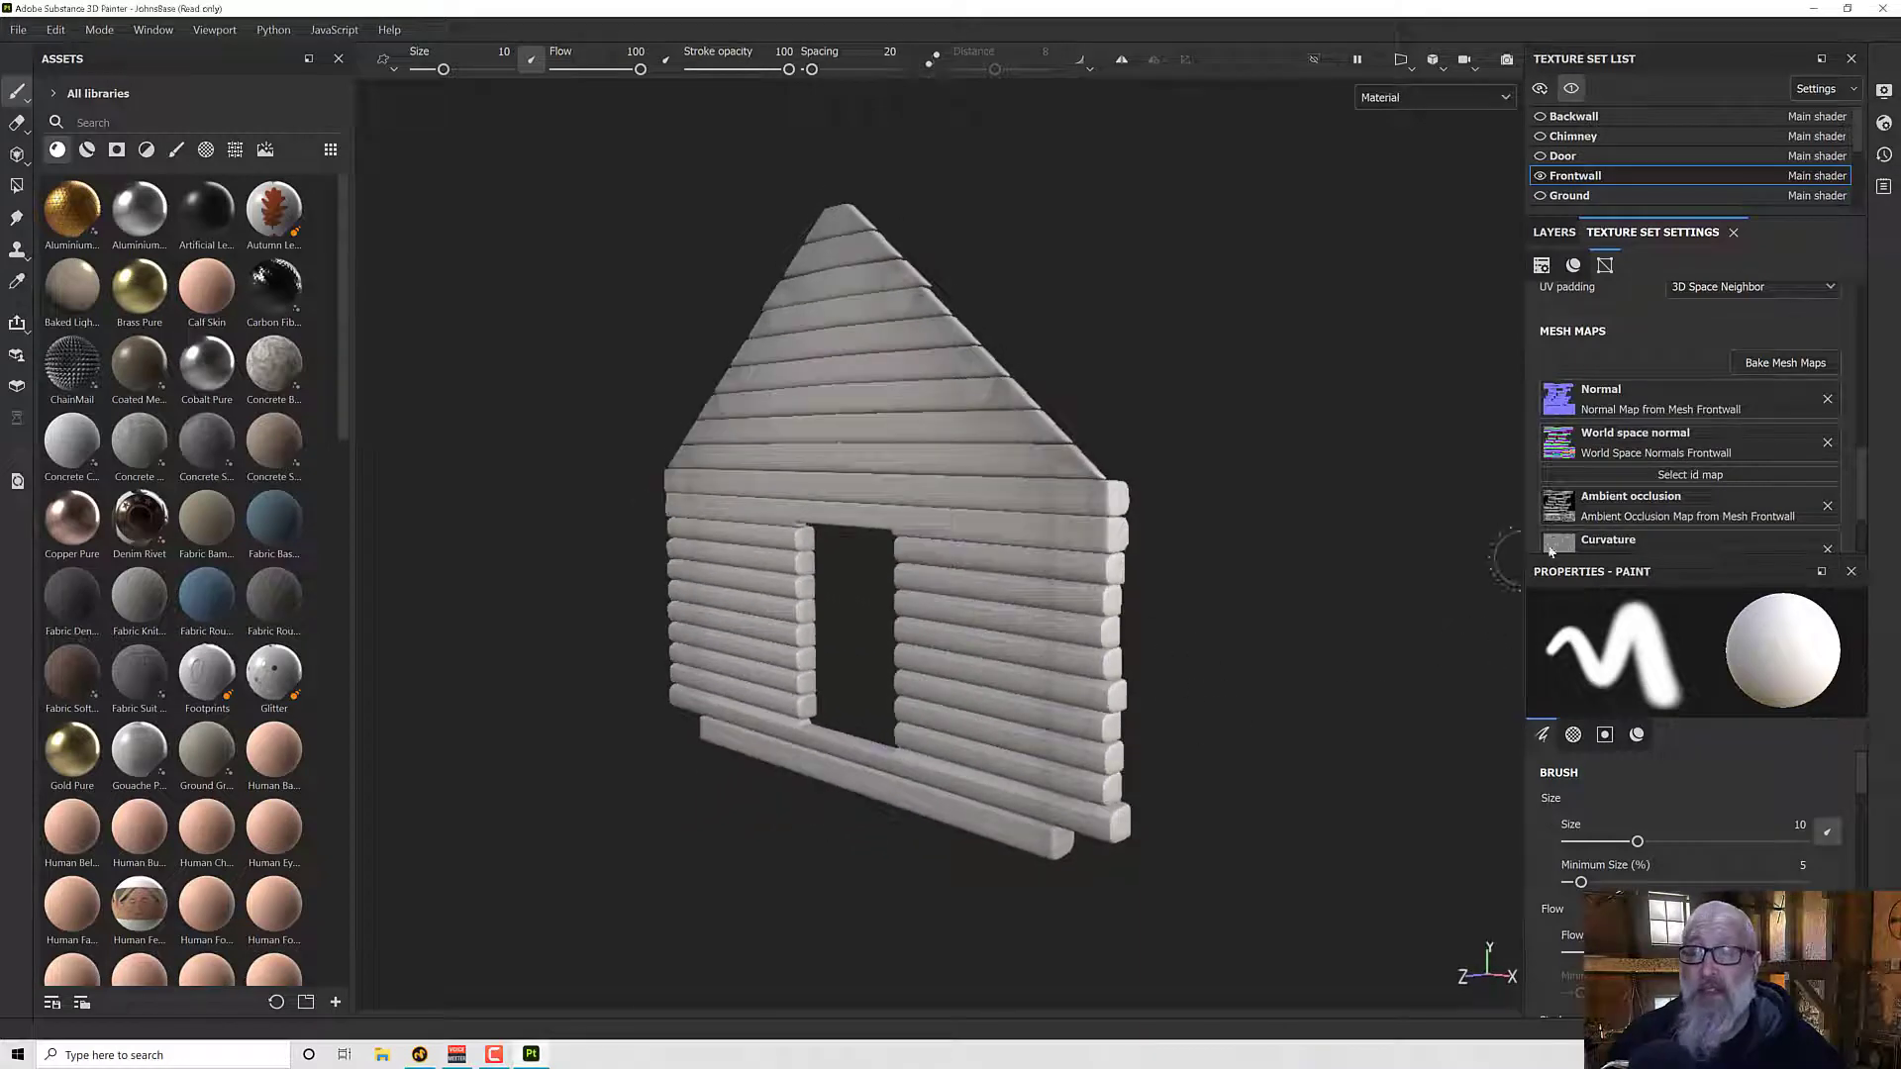
- Reopen the mesh map baking settings and turn Relative to Bounding Box back on for the Frontwall Curvature map
click(1775, 365)
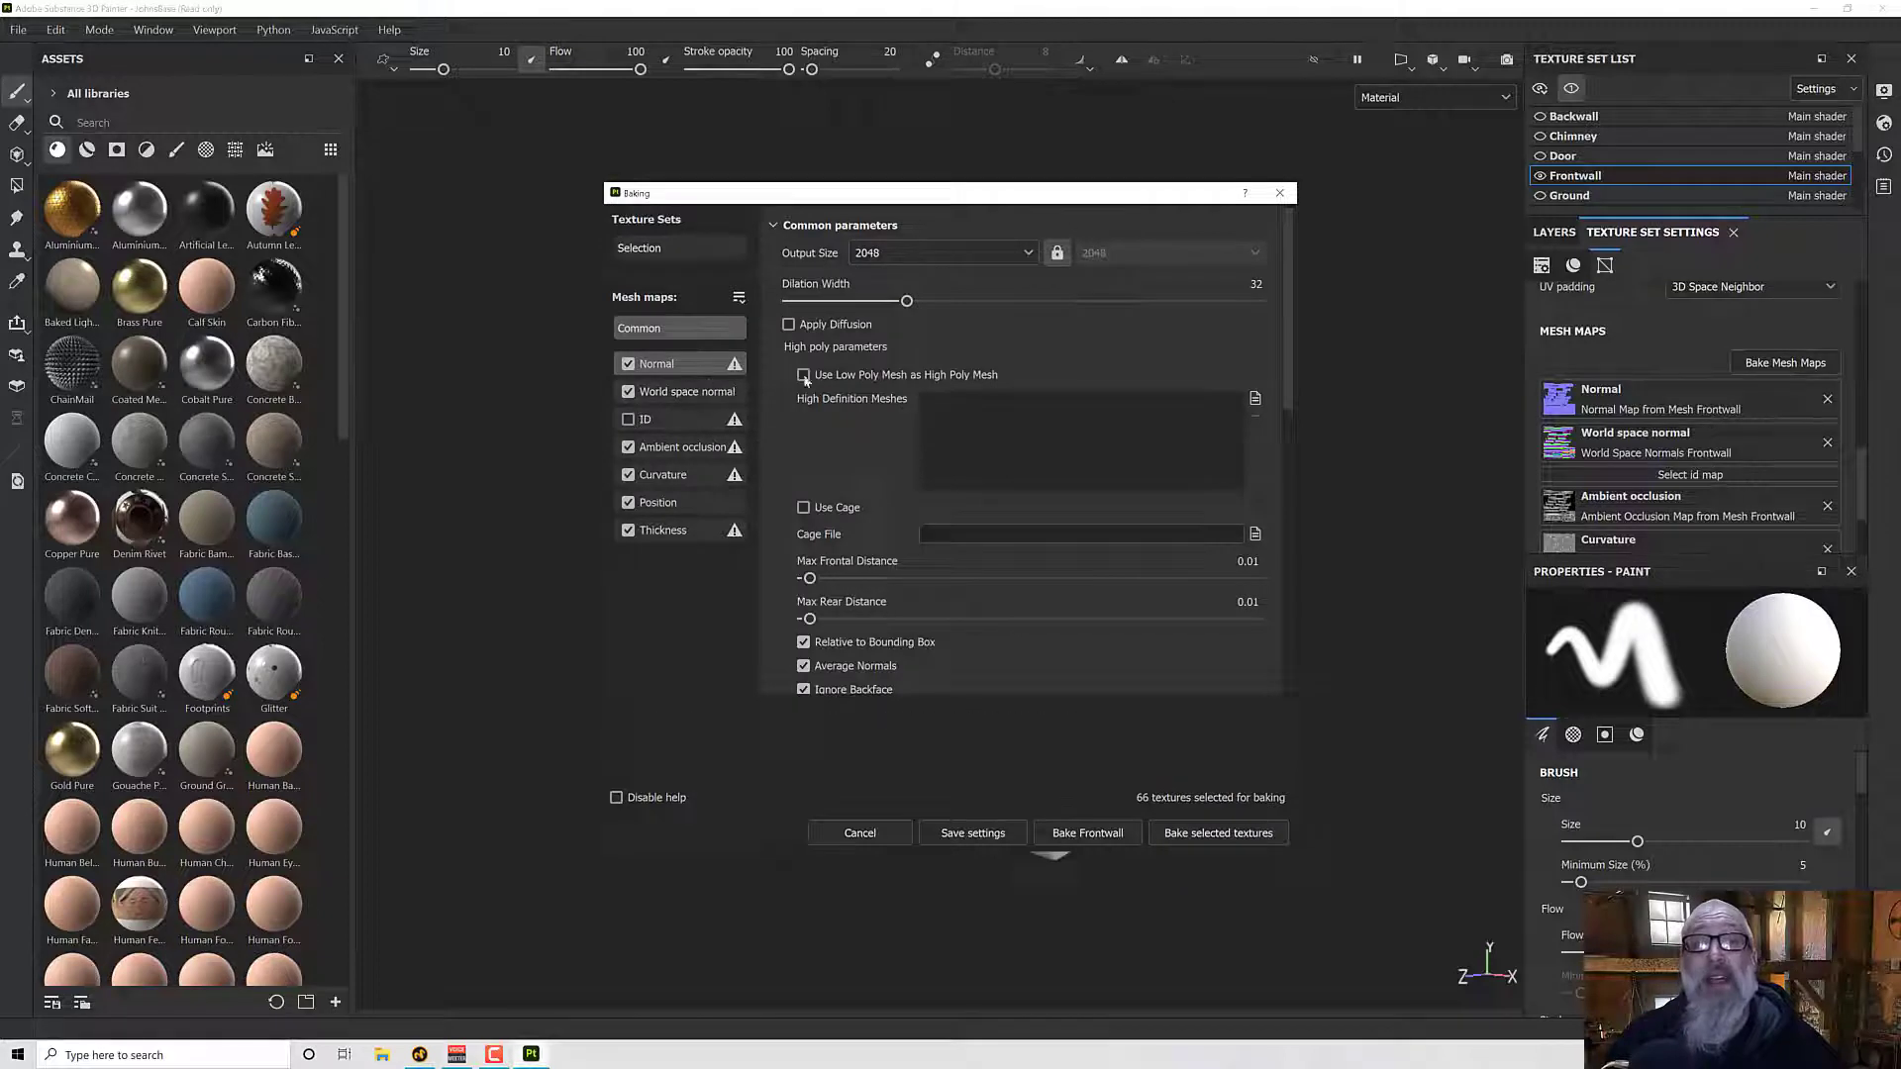
click(661, 475)
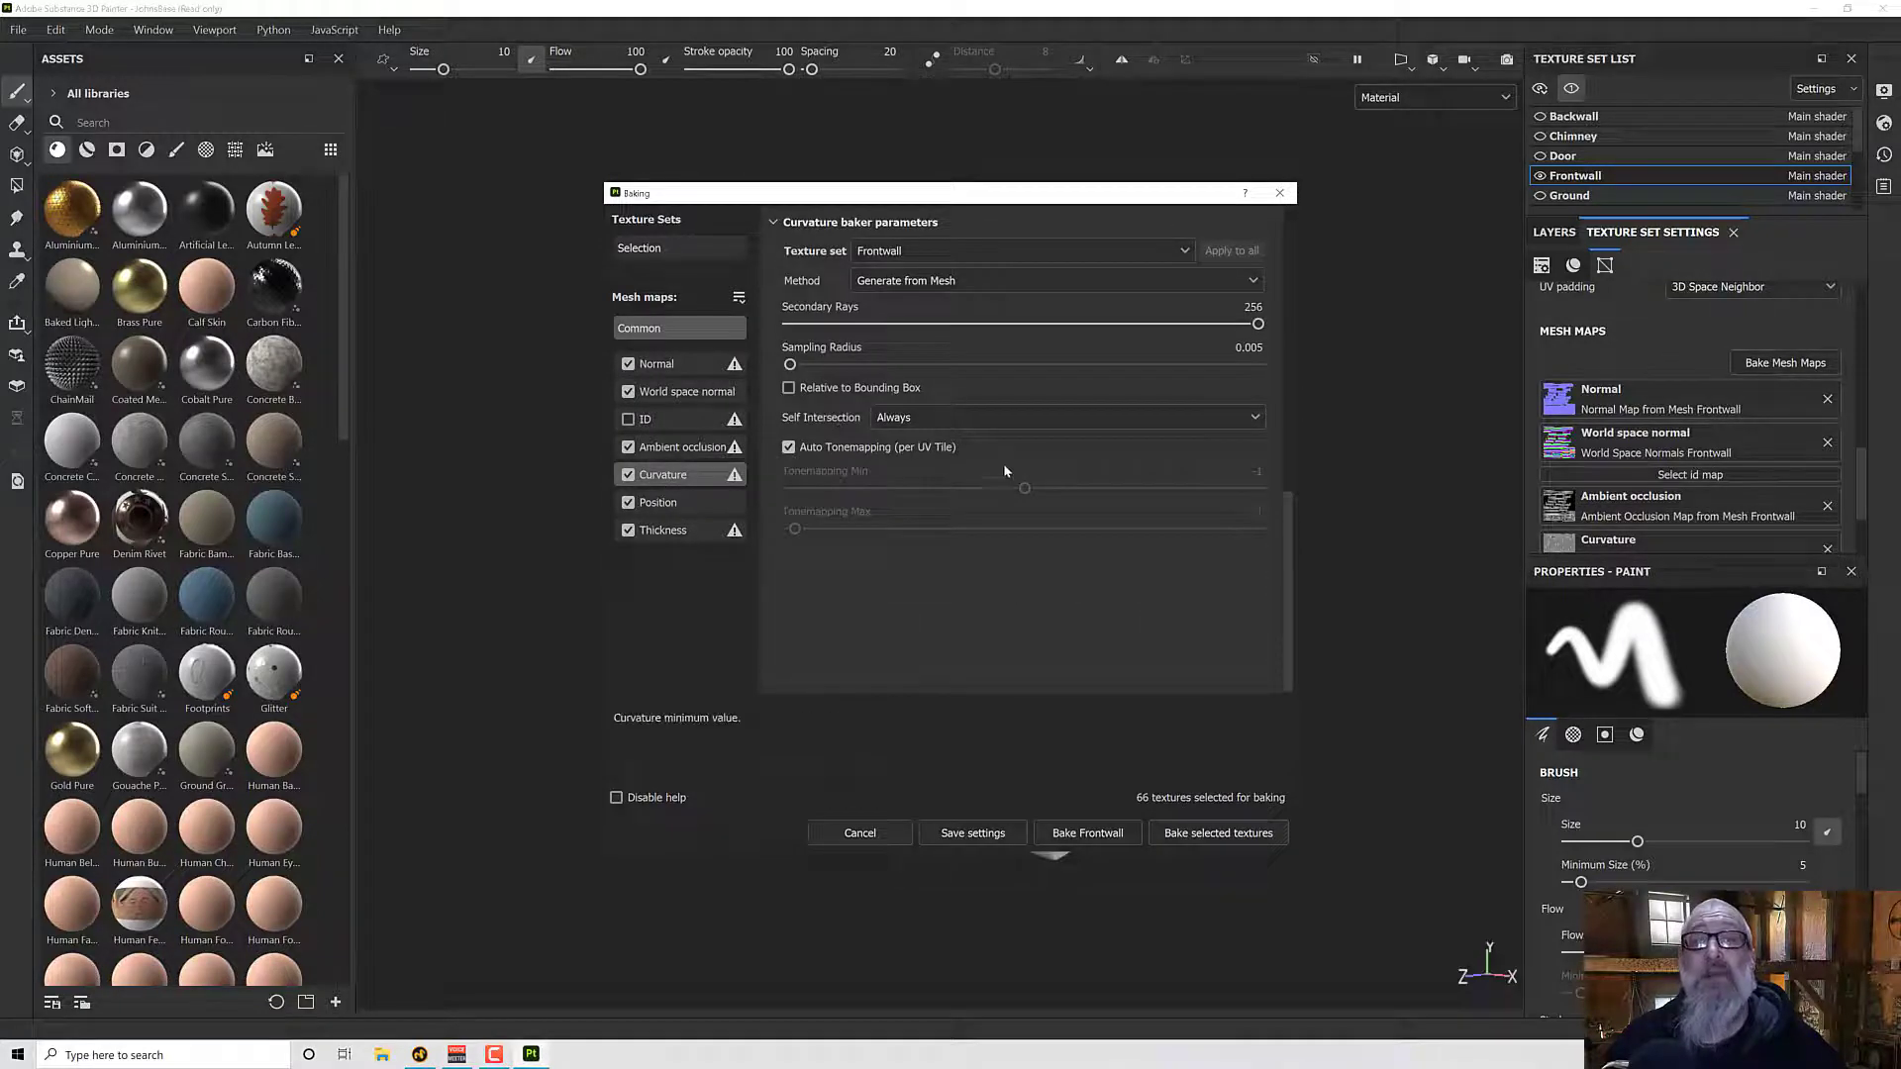
click(828, 390)
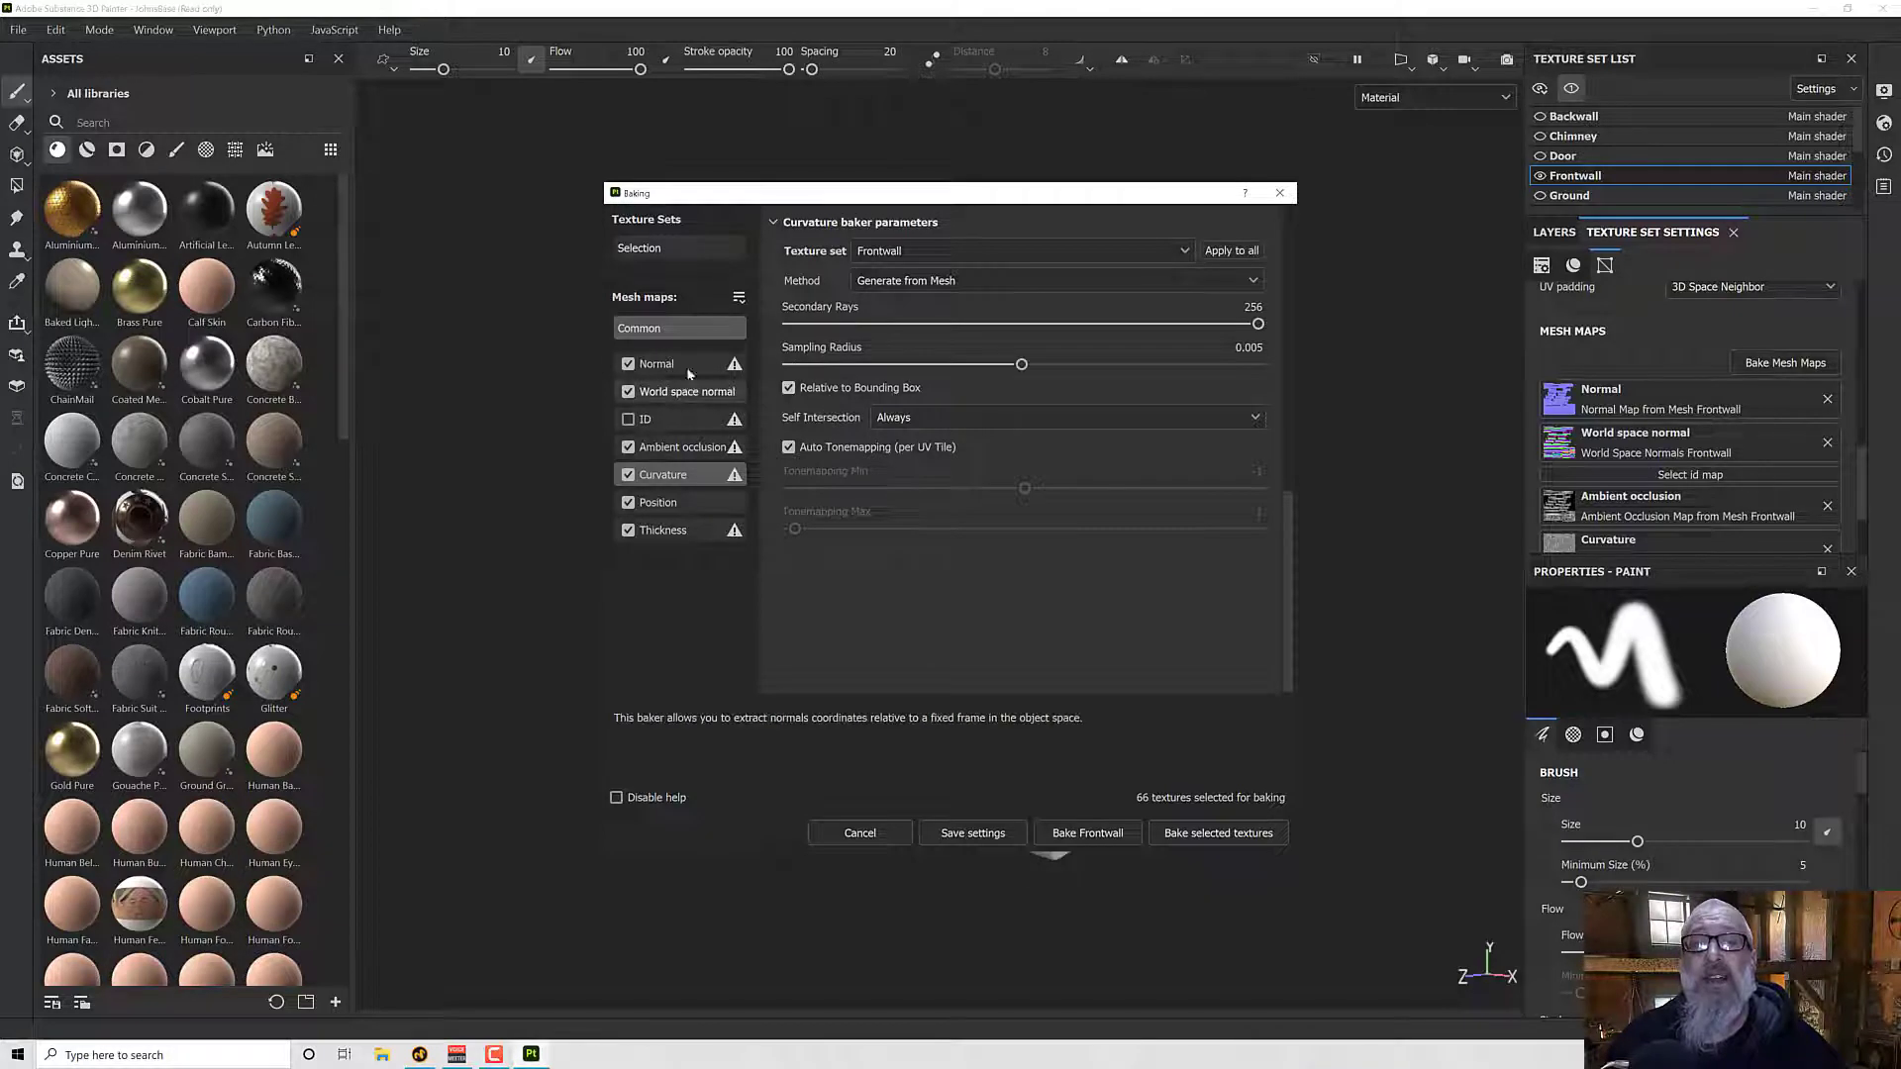
- Deselect all mesh maps for baking and select only Curvature
click(739, 298)
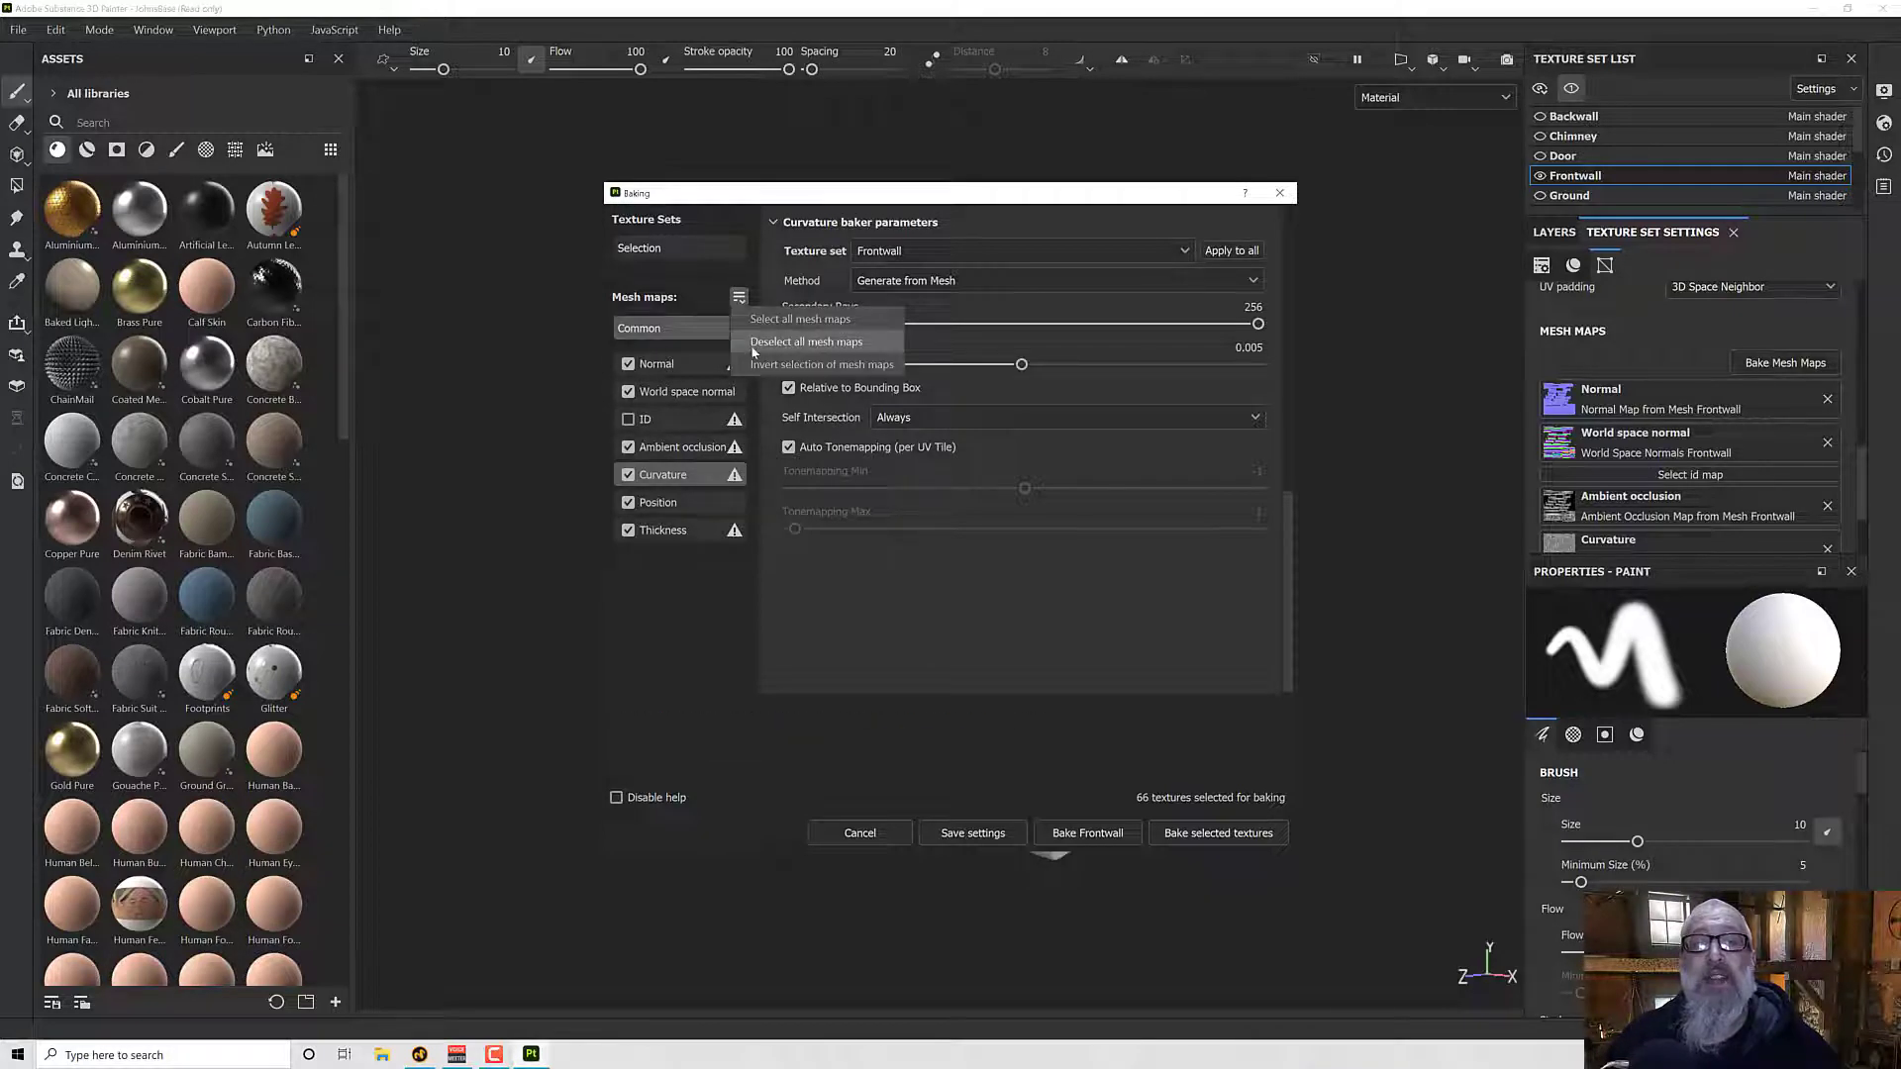
click(752, 342)
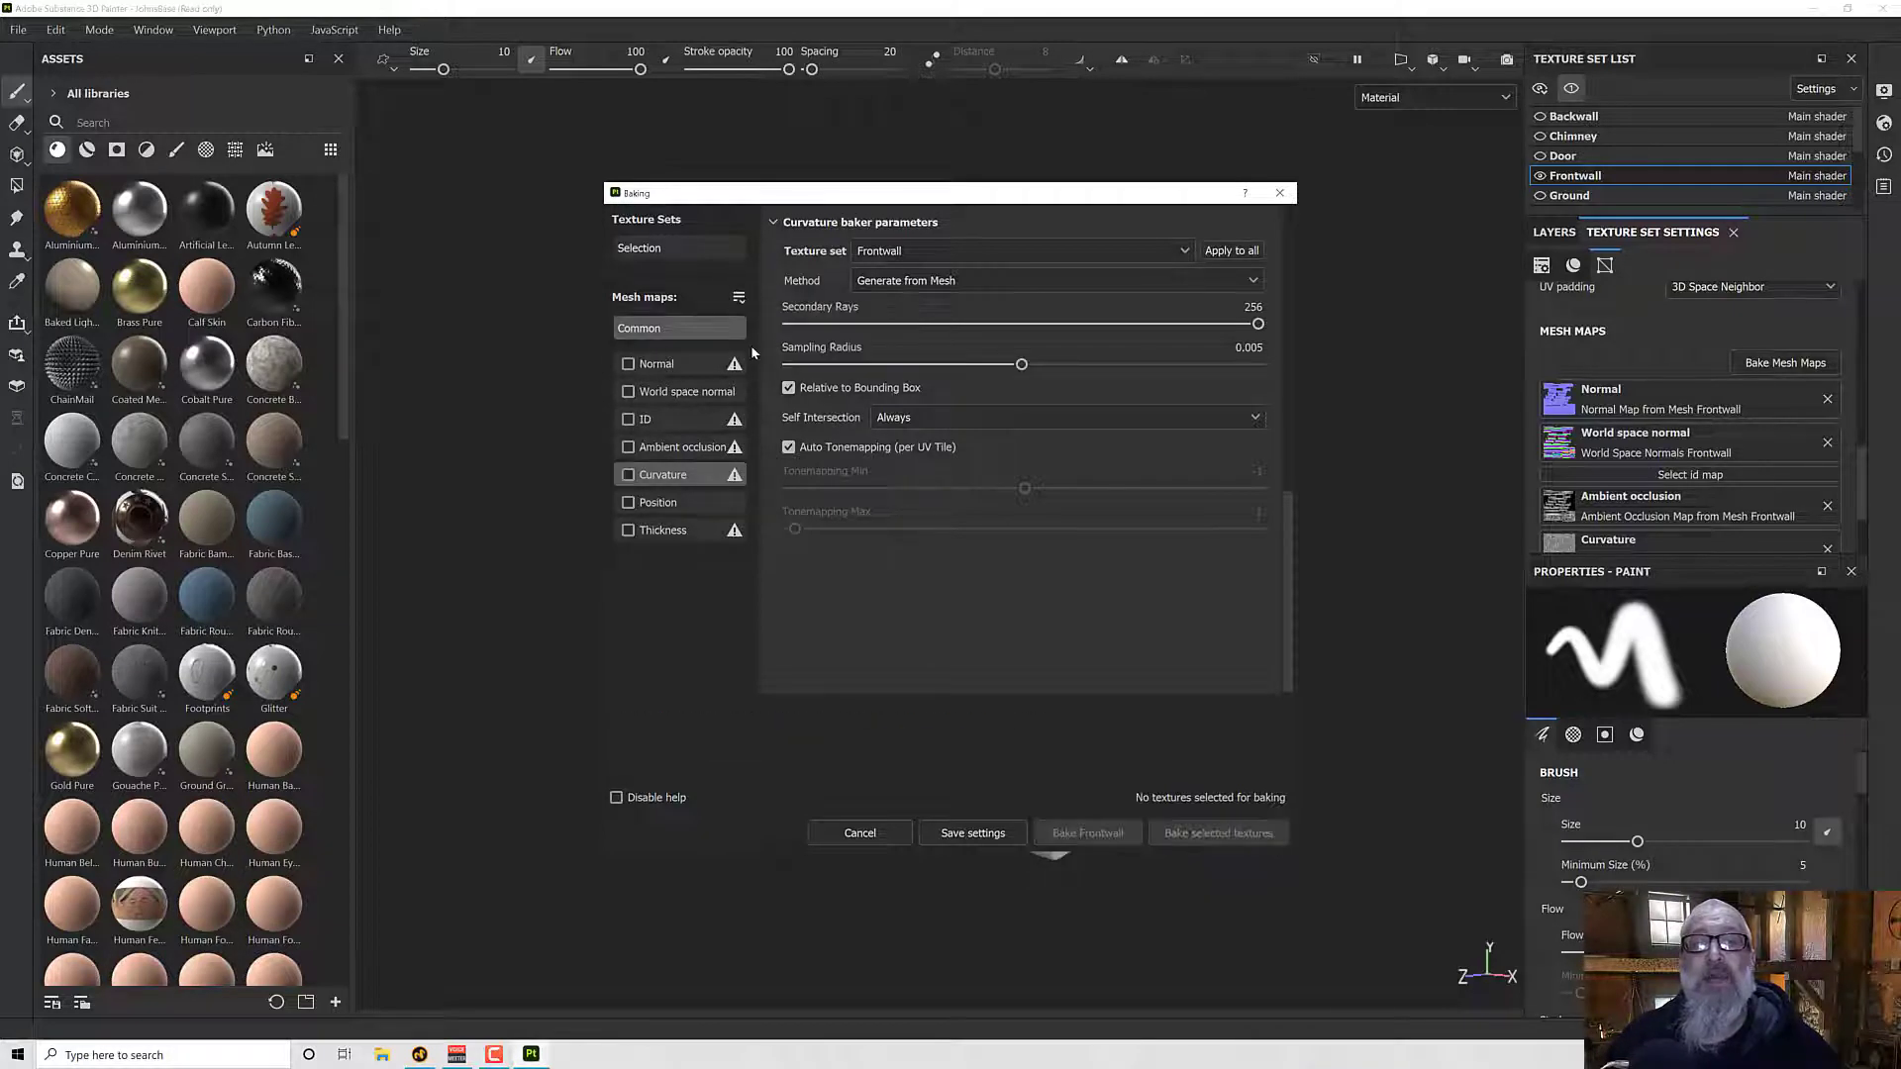
click(629, 476)
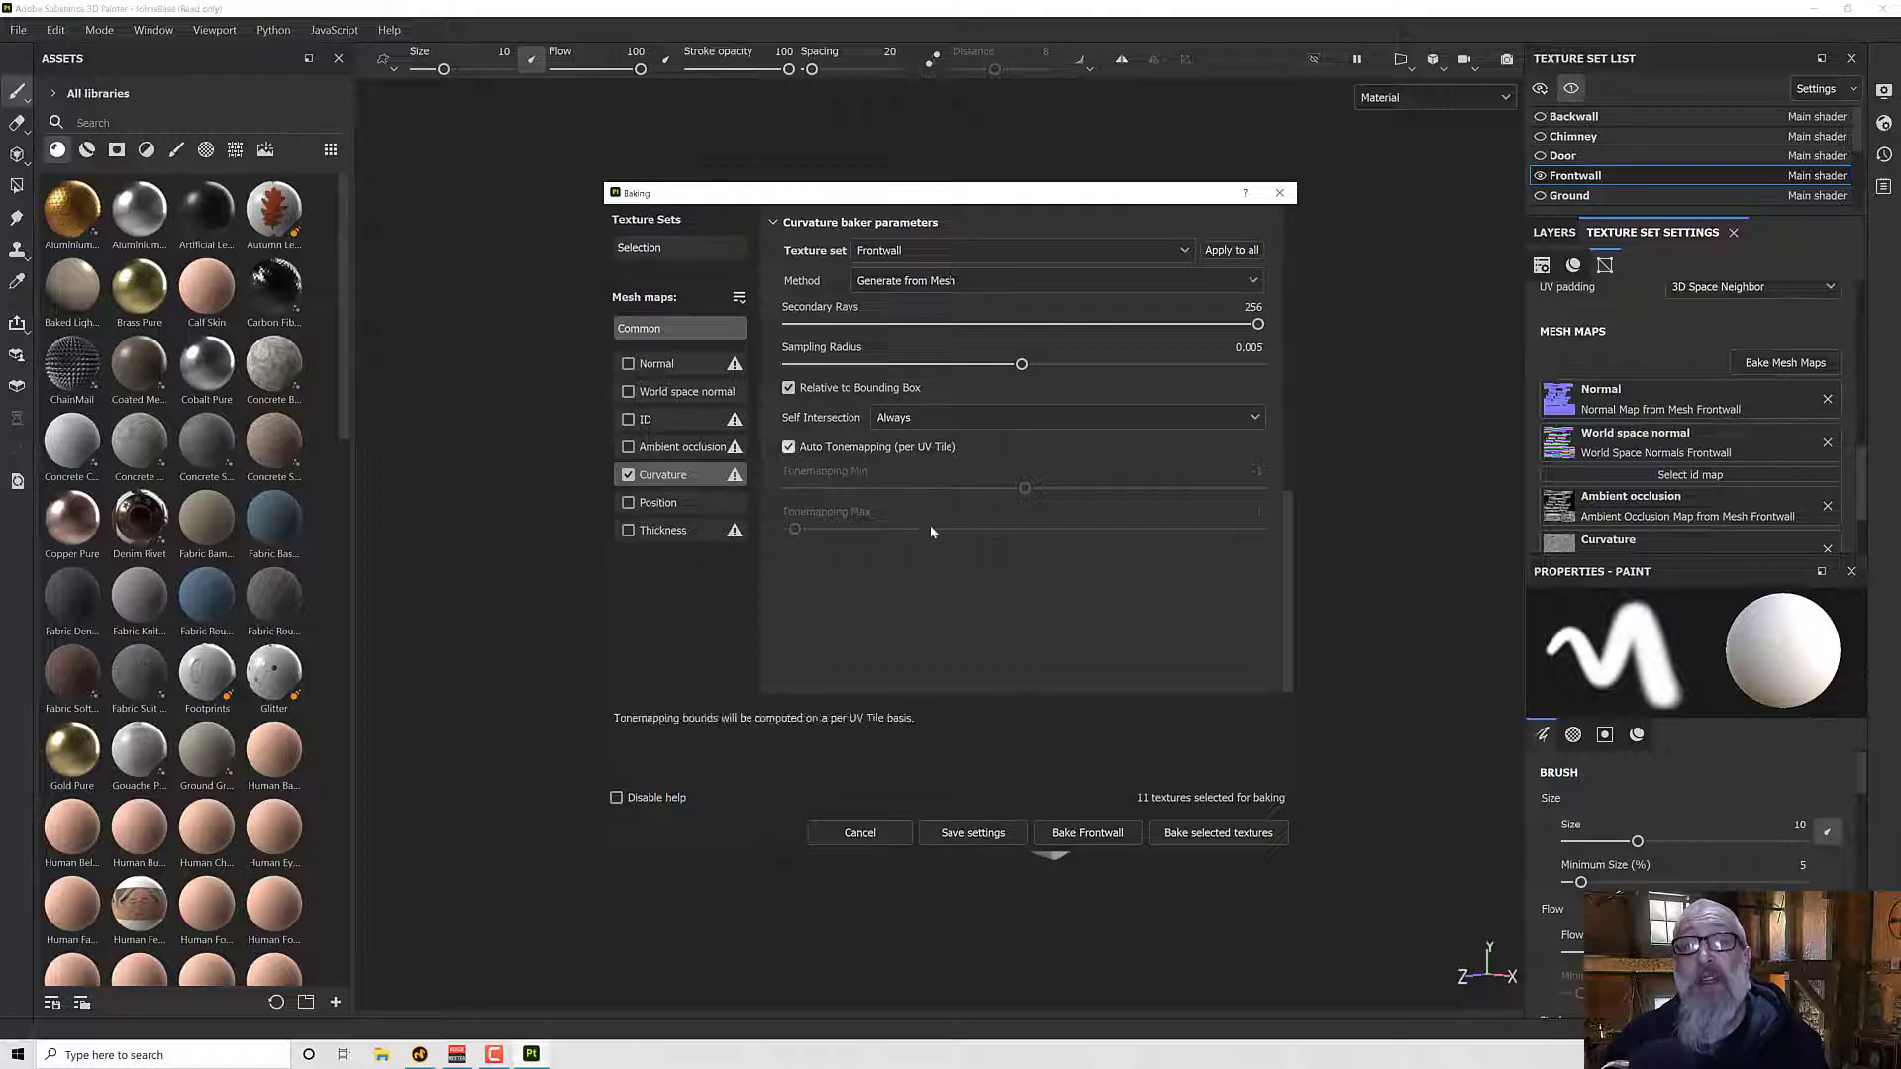
- Bake the Curvature map for the Frontwall texture set only and close the finished bake
drag(1008, 197, 443, 192)
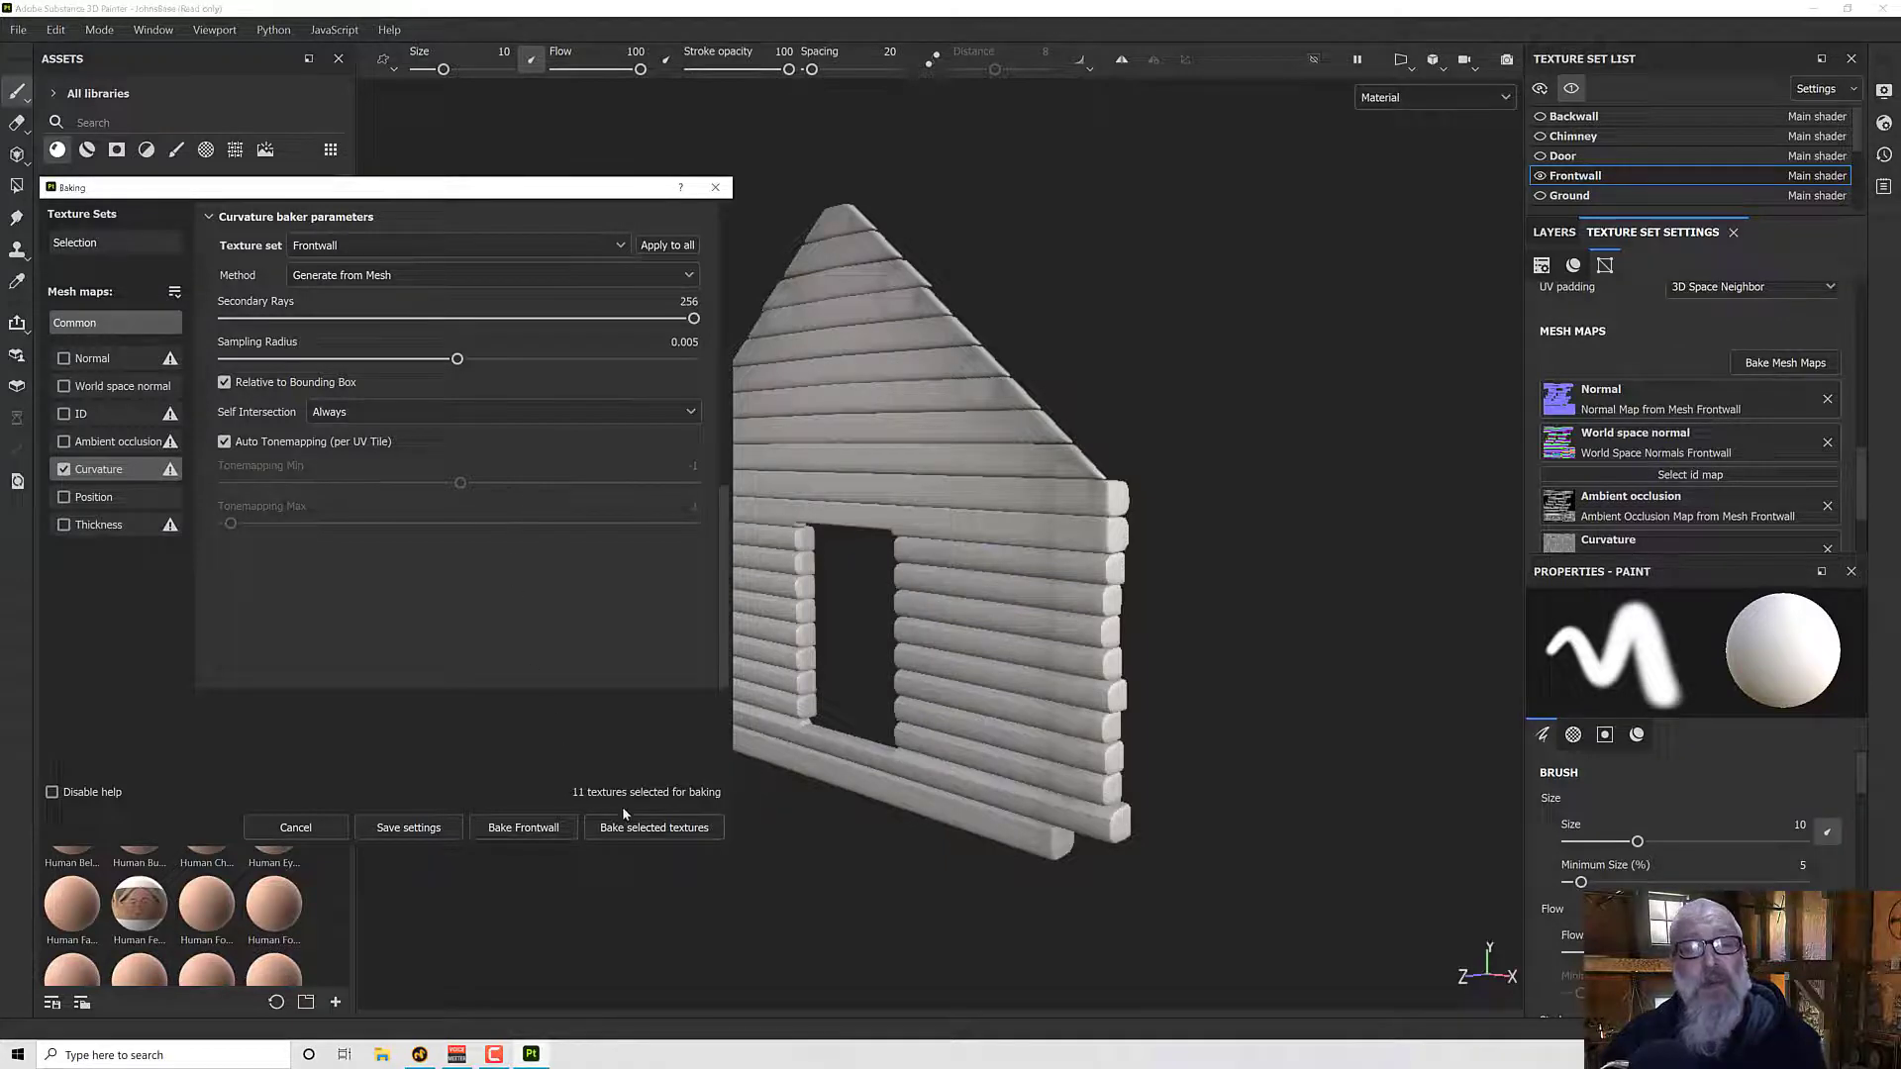
click(551, 826)
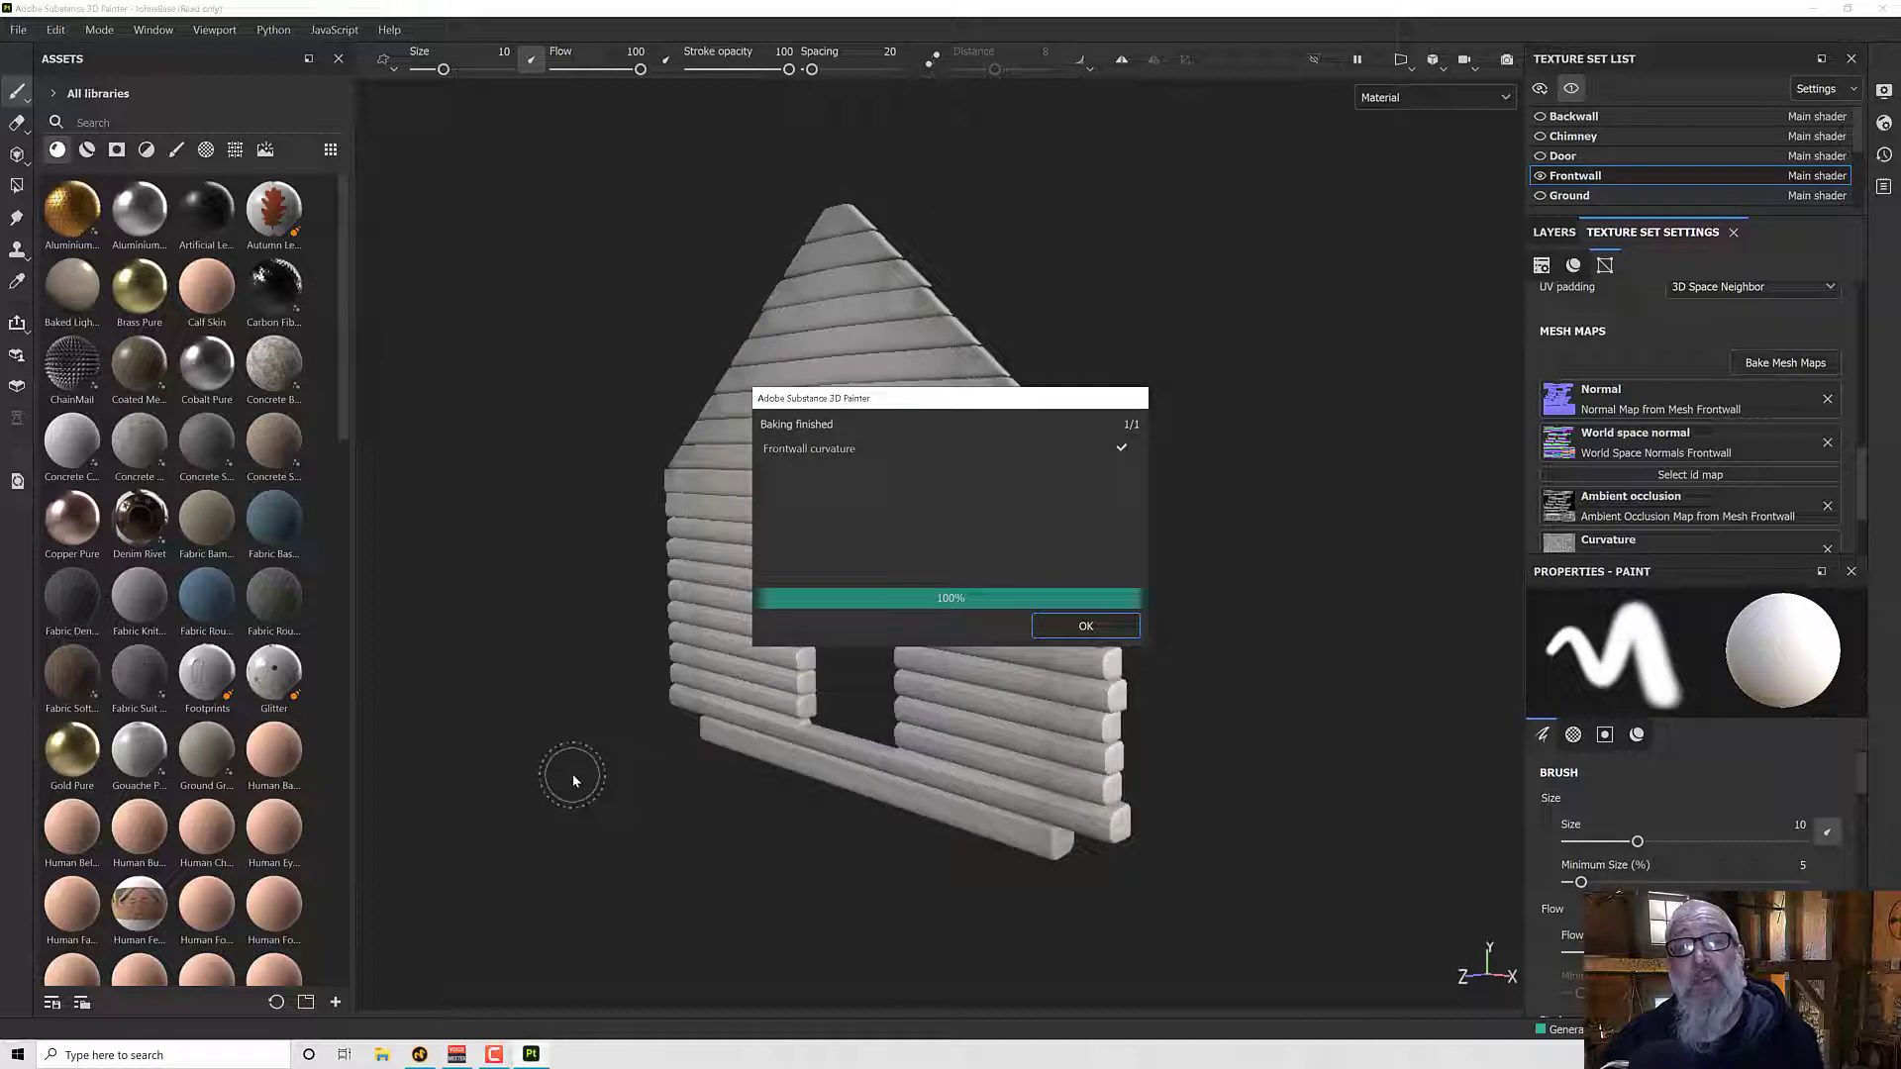
click(1085, 625)
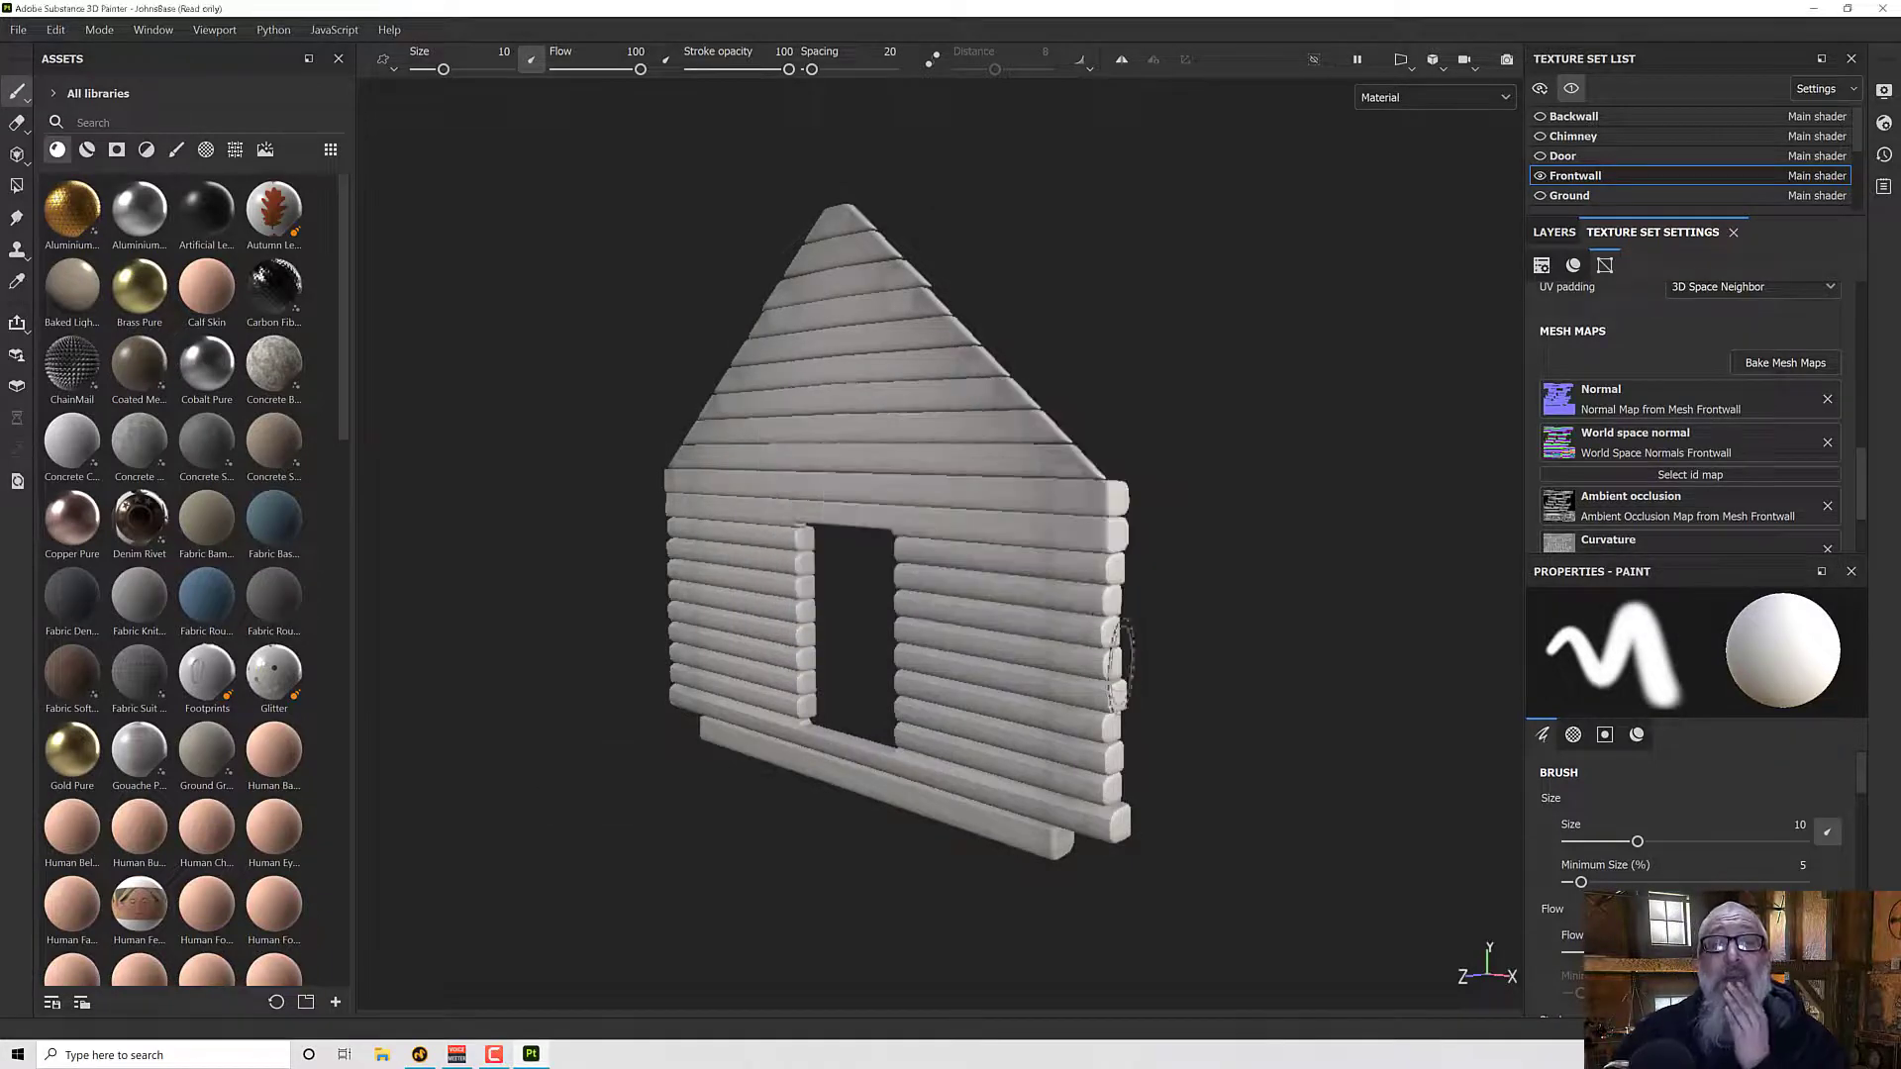
- Display the Curvature mesh map in the viewport and examine the front wall's baked edges and log intersections
mouse_move(1058, 676)
alt+mouse_down()
mouse_move(1140, 498)
mouse_move(1277, 637)
mouse_move(1163, 717)
mouse_move(1095, 687)
mouse_move(1075, 624)
mouse_move(1070, 677)
alt+mouse_up()
scroll(1079, 624, up, 1)
scroll(1081, 626, up, 1)
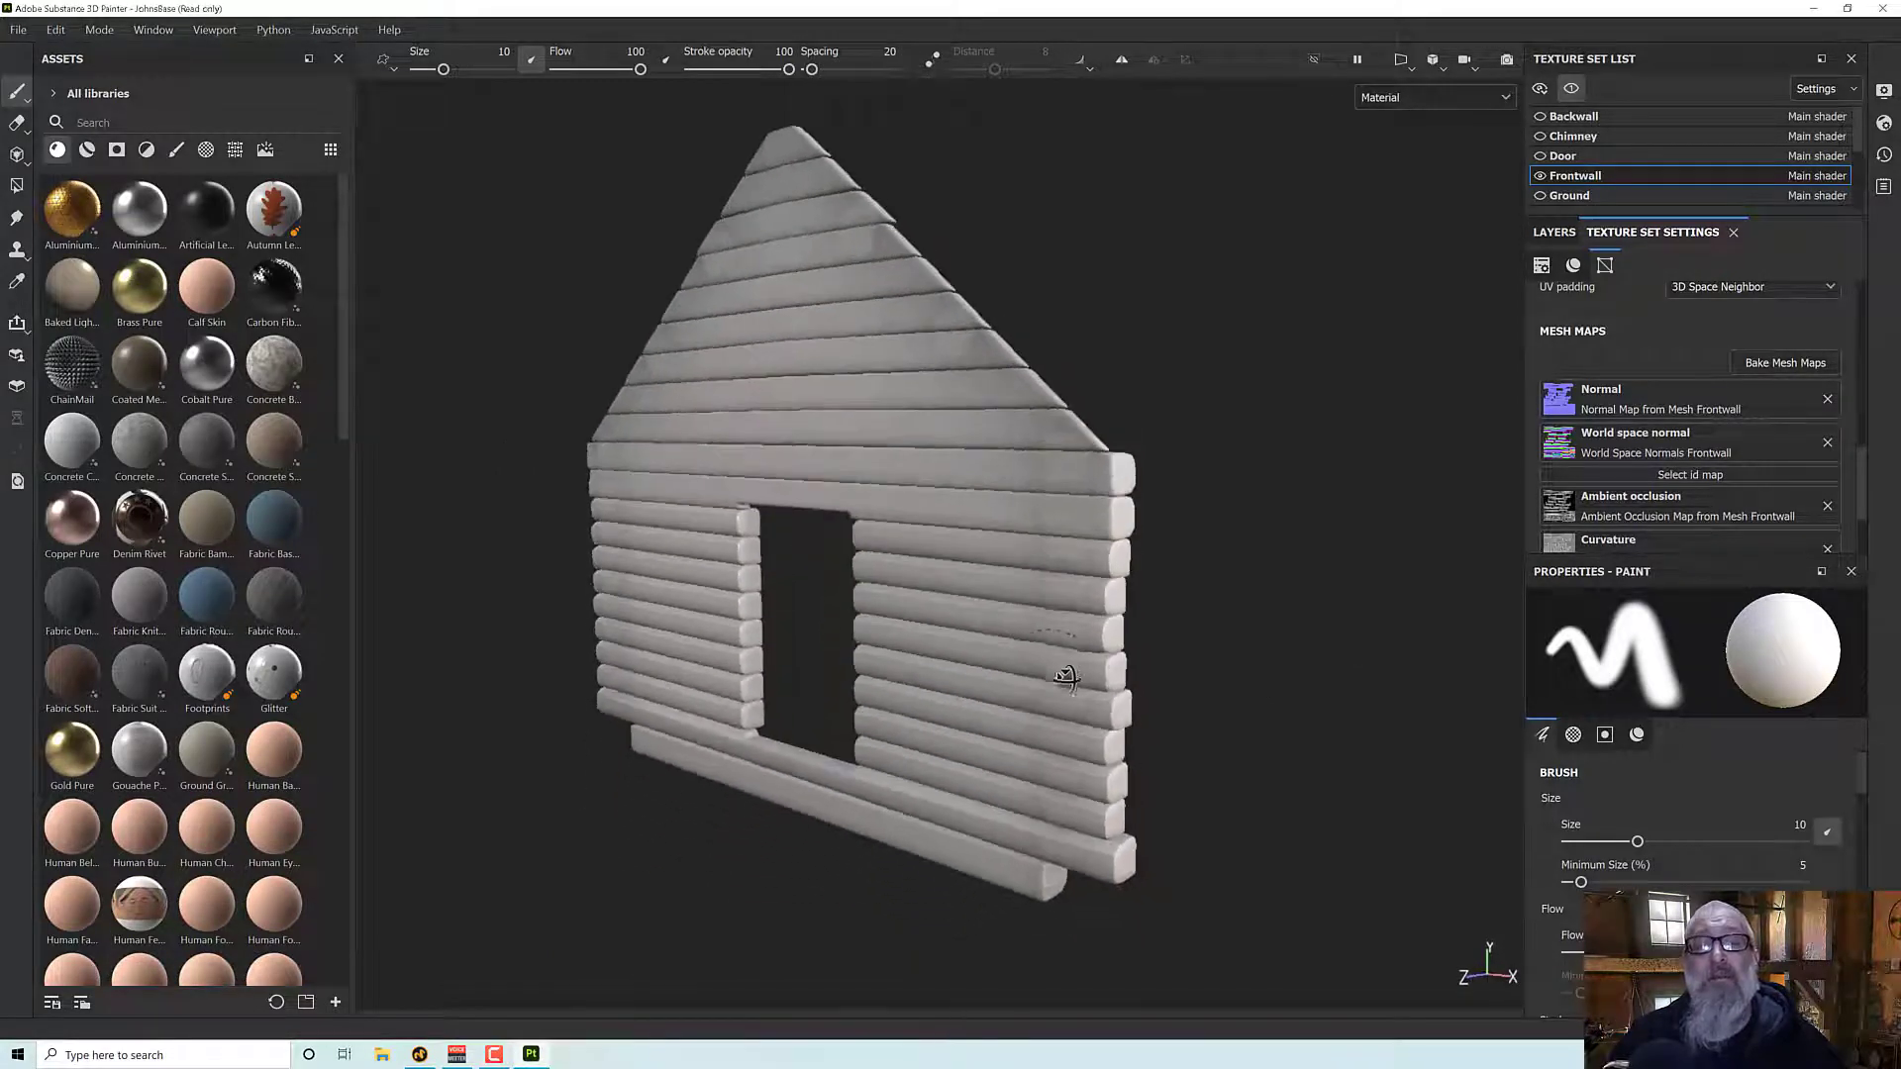
click(1432, 99)
scroll(1434, 178, down, 4)
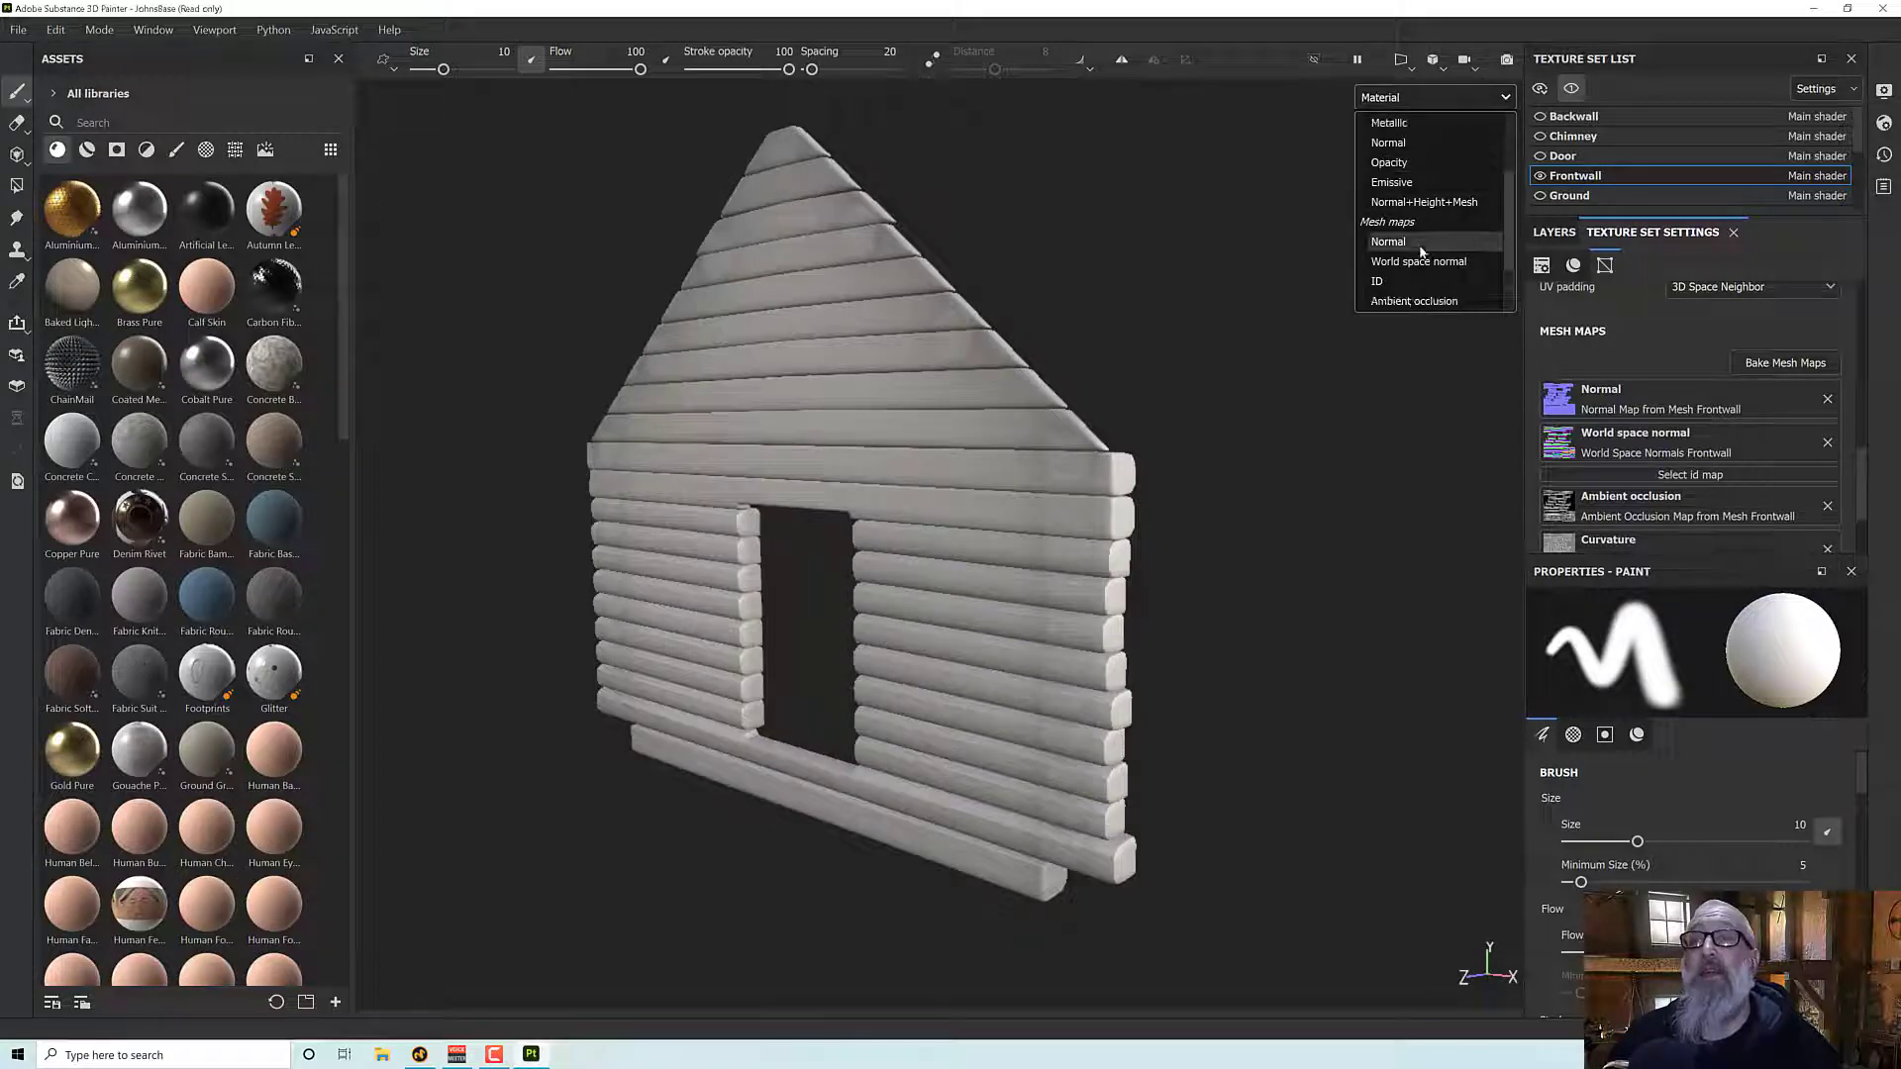
scroll(1421, 255, down, 2)
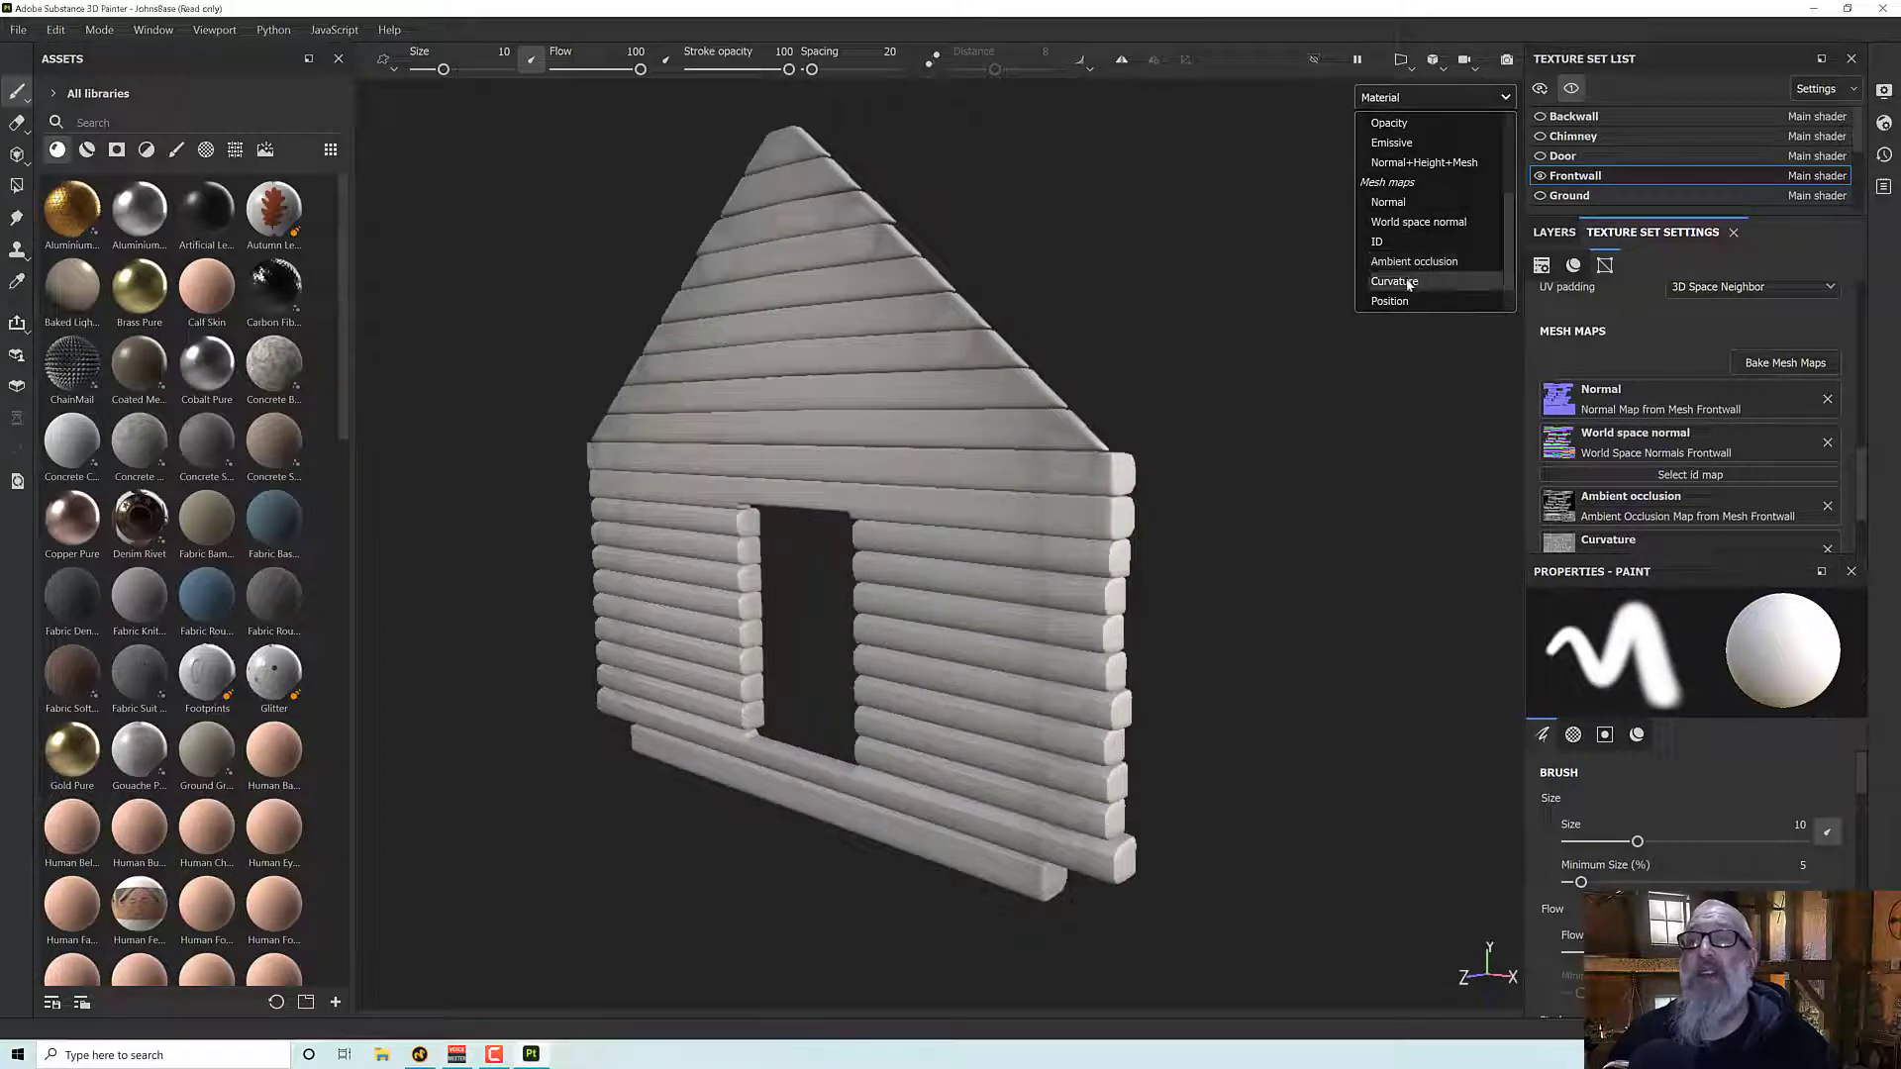
click(1396, 282)
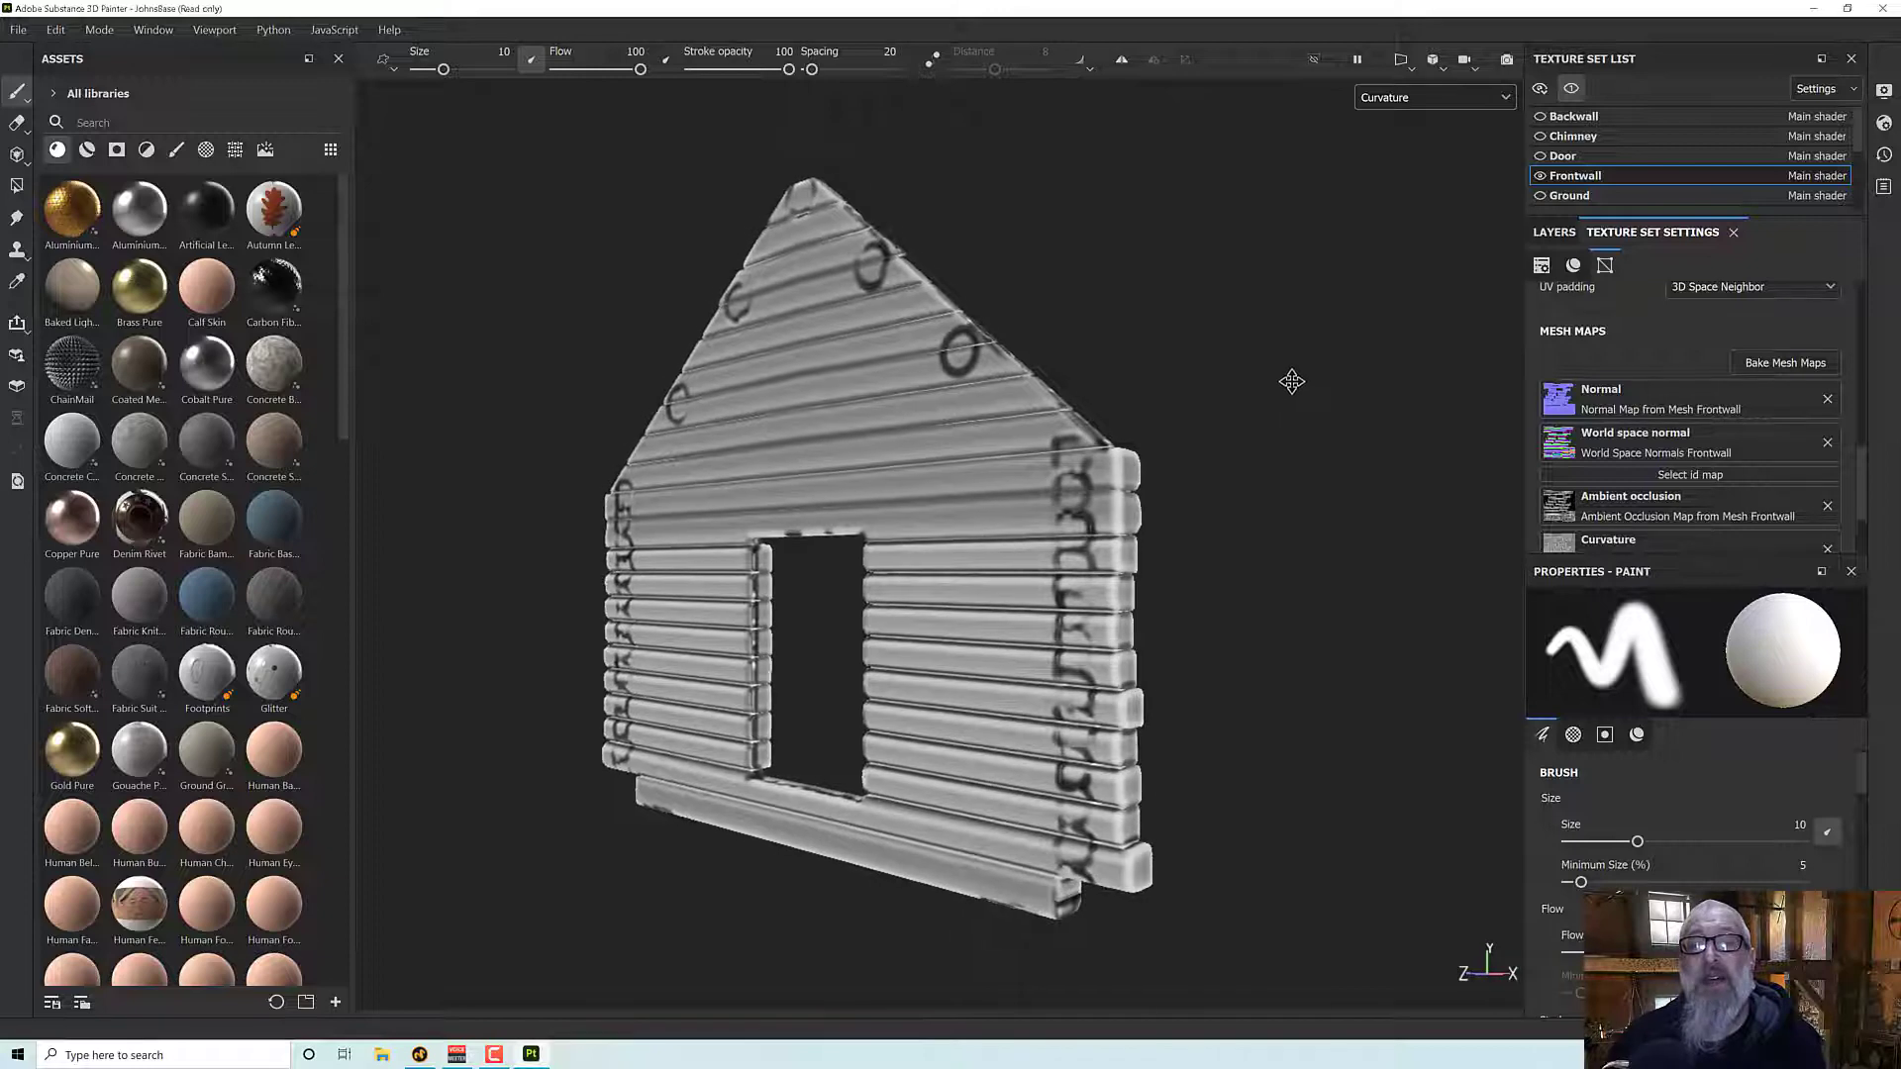
middle_drag(1291, 382, 1314, 373)
alt+drag(803, 443, 826, 408)
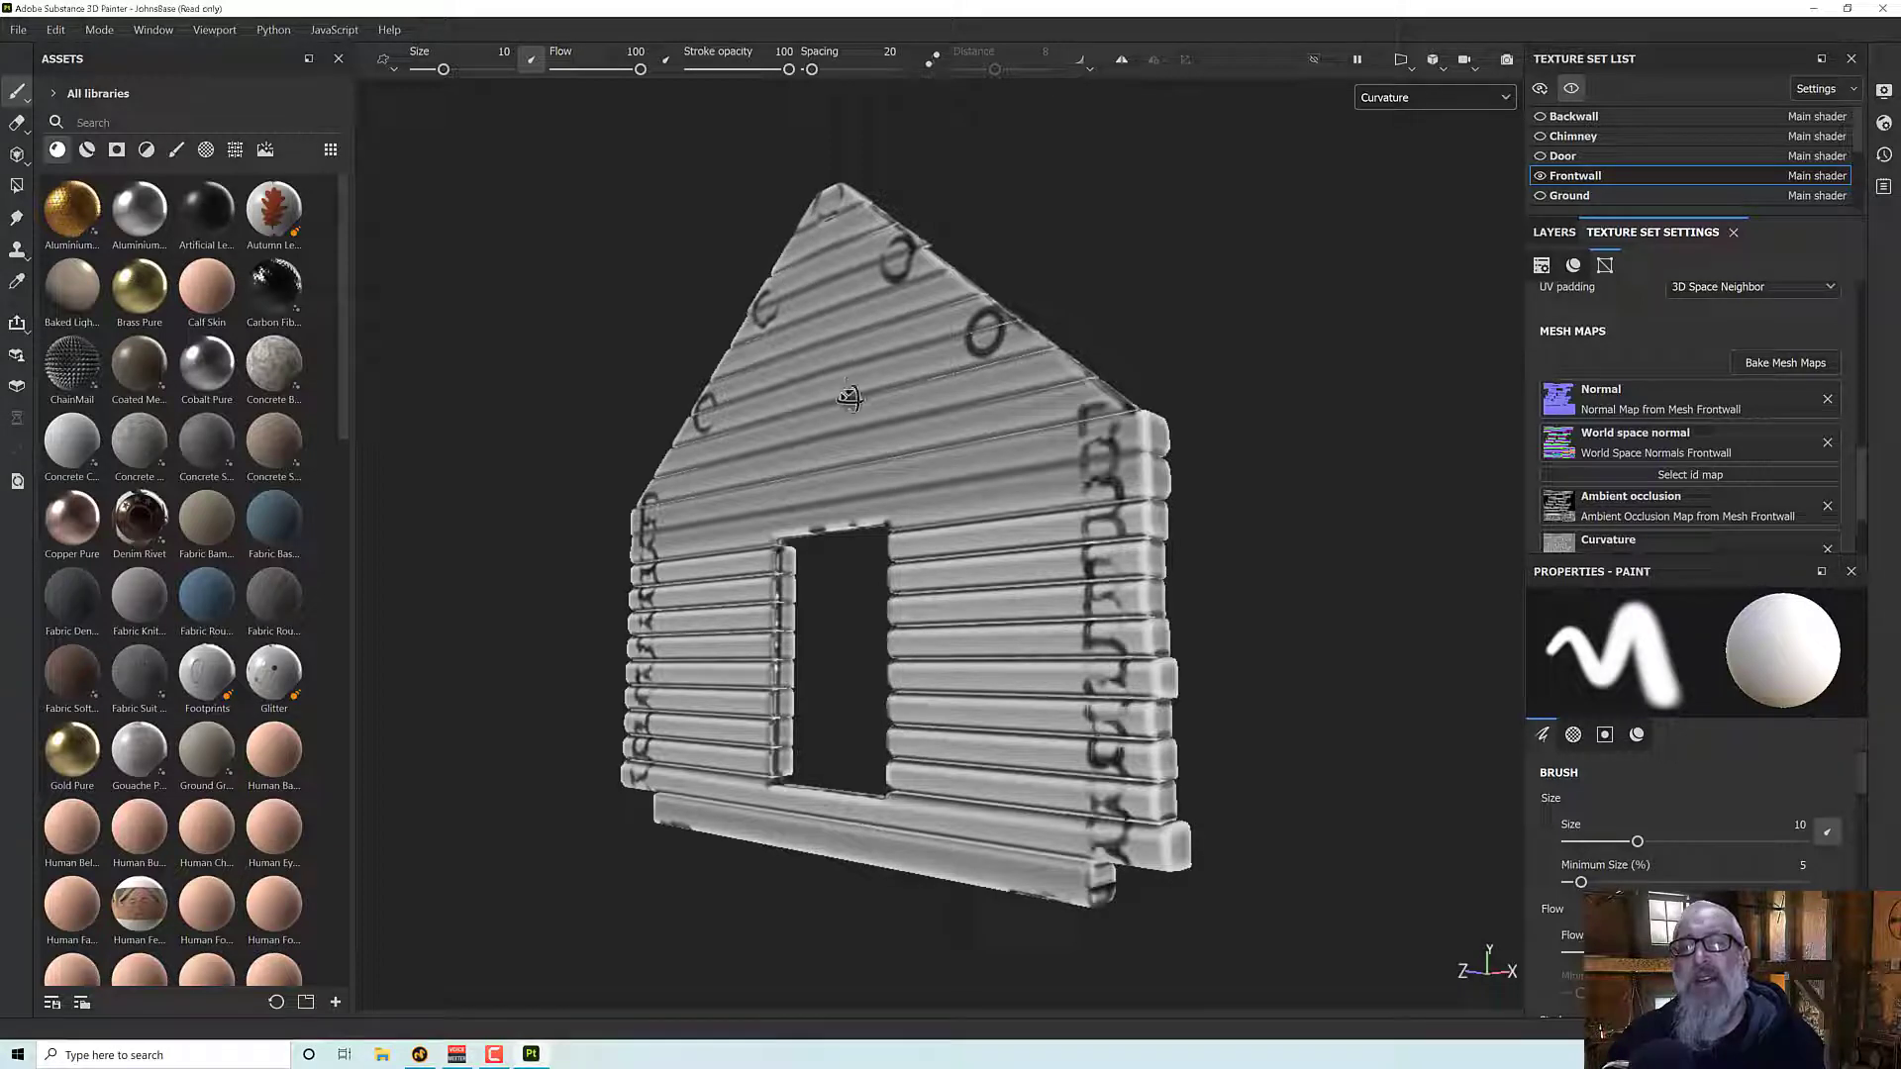
alt+drag(843, 394, 872, 433)
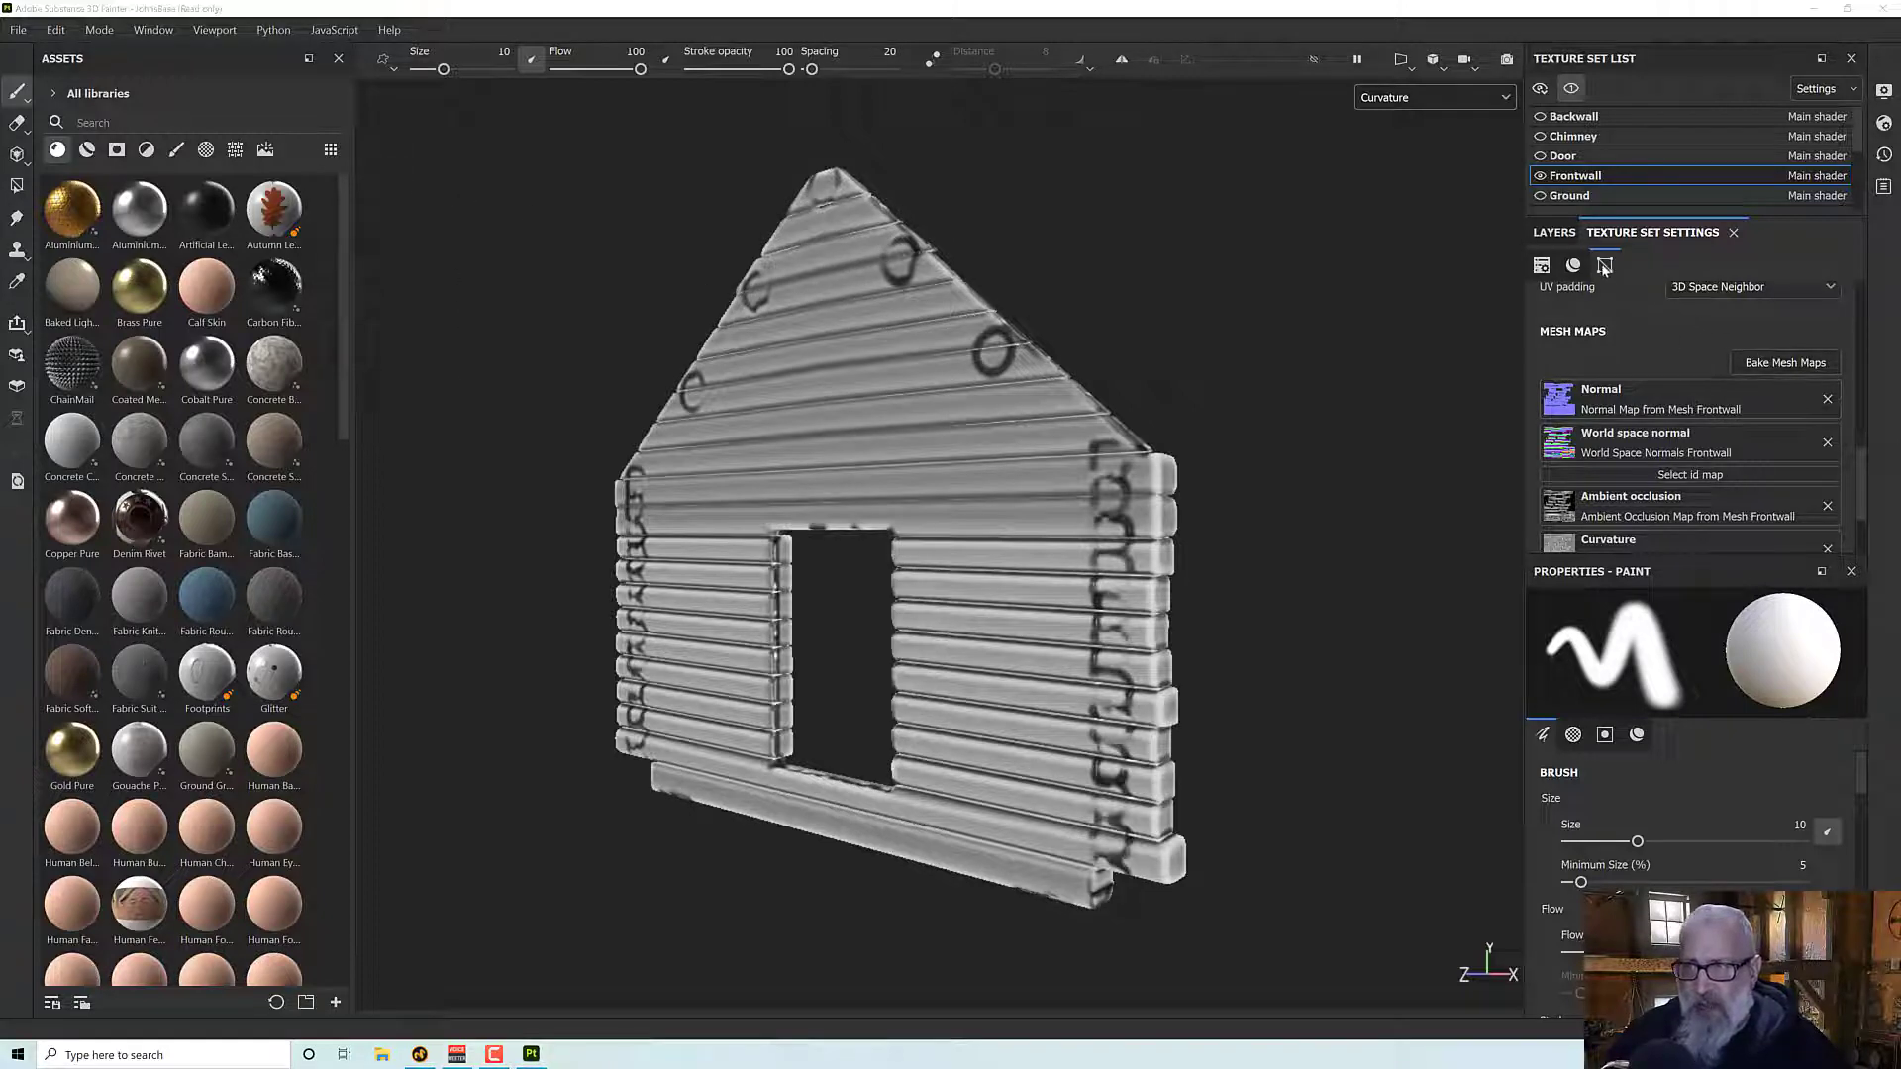
- Turn off Relative to Bounding Box for the Frontwall Curvature map and rebake only Frontwall
scroll(1605, 267, down, 1)
click(1785, 328)
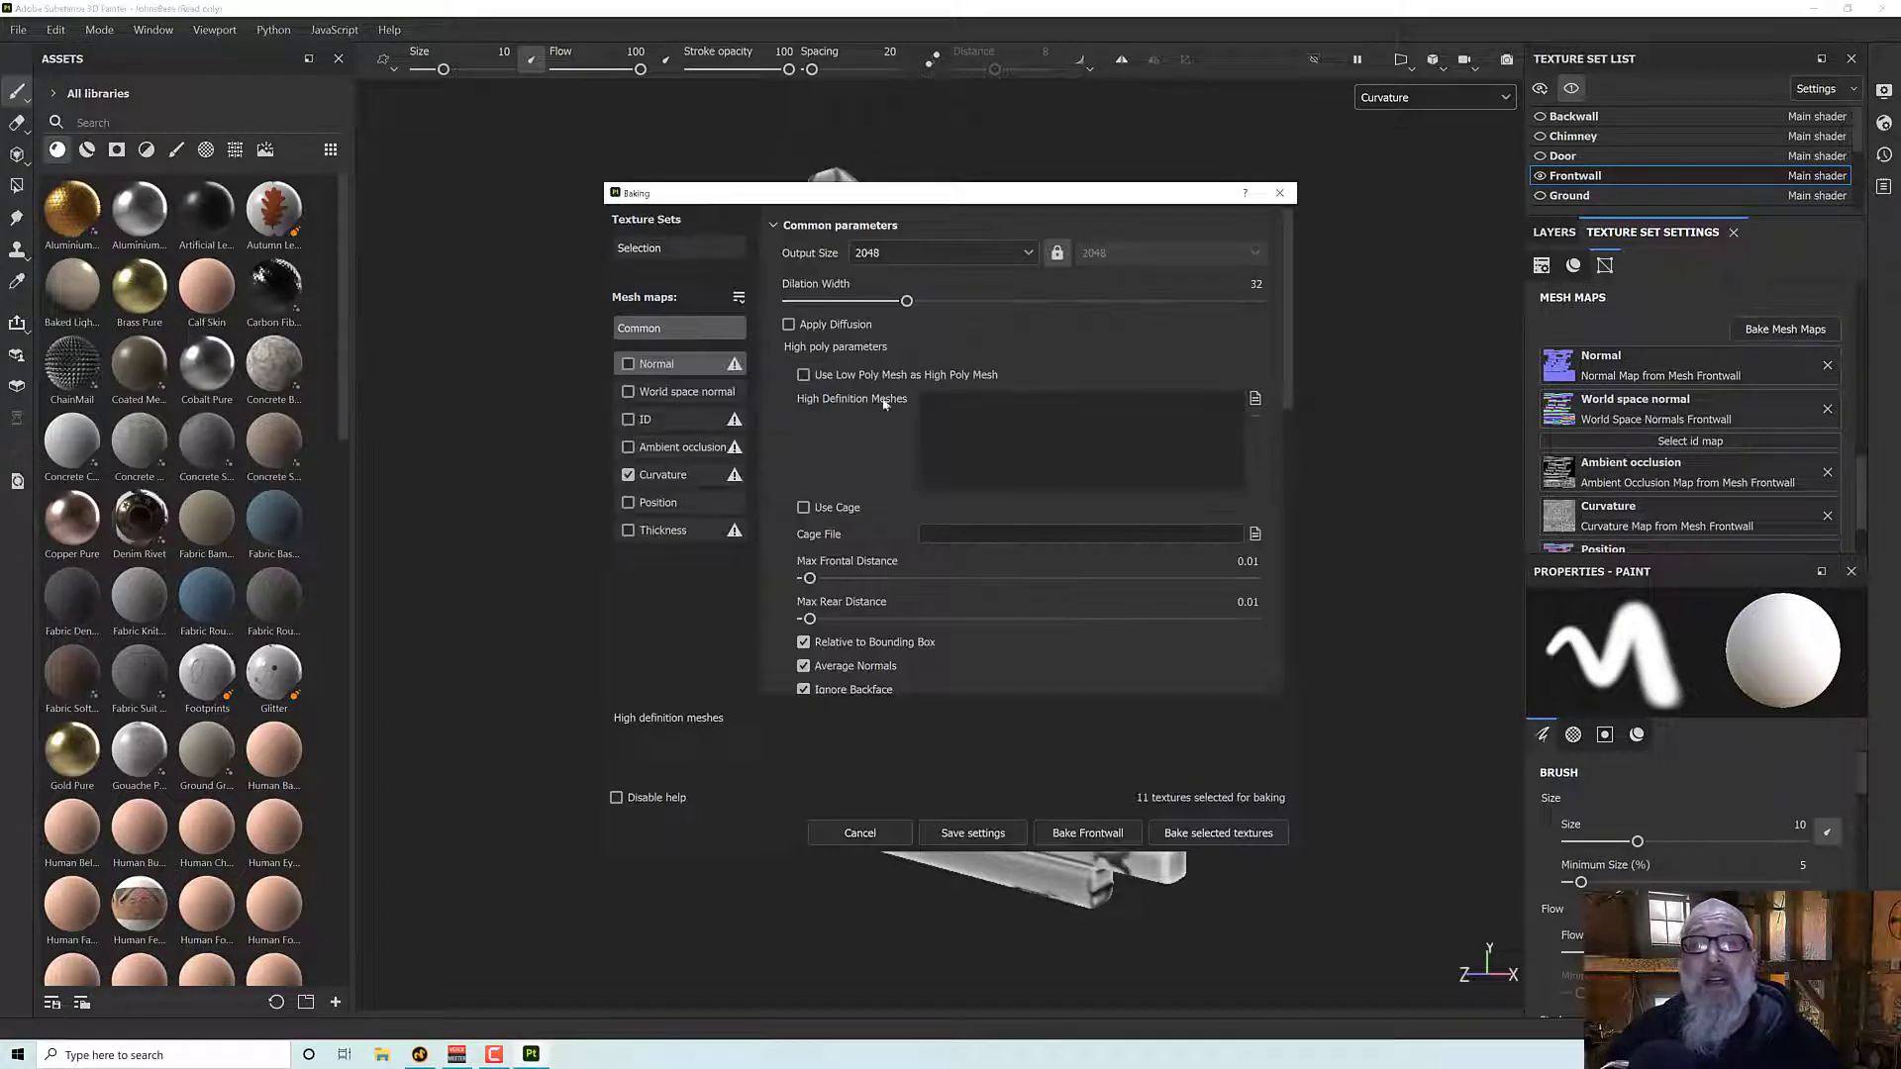
click(674, 474)
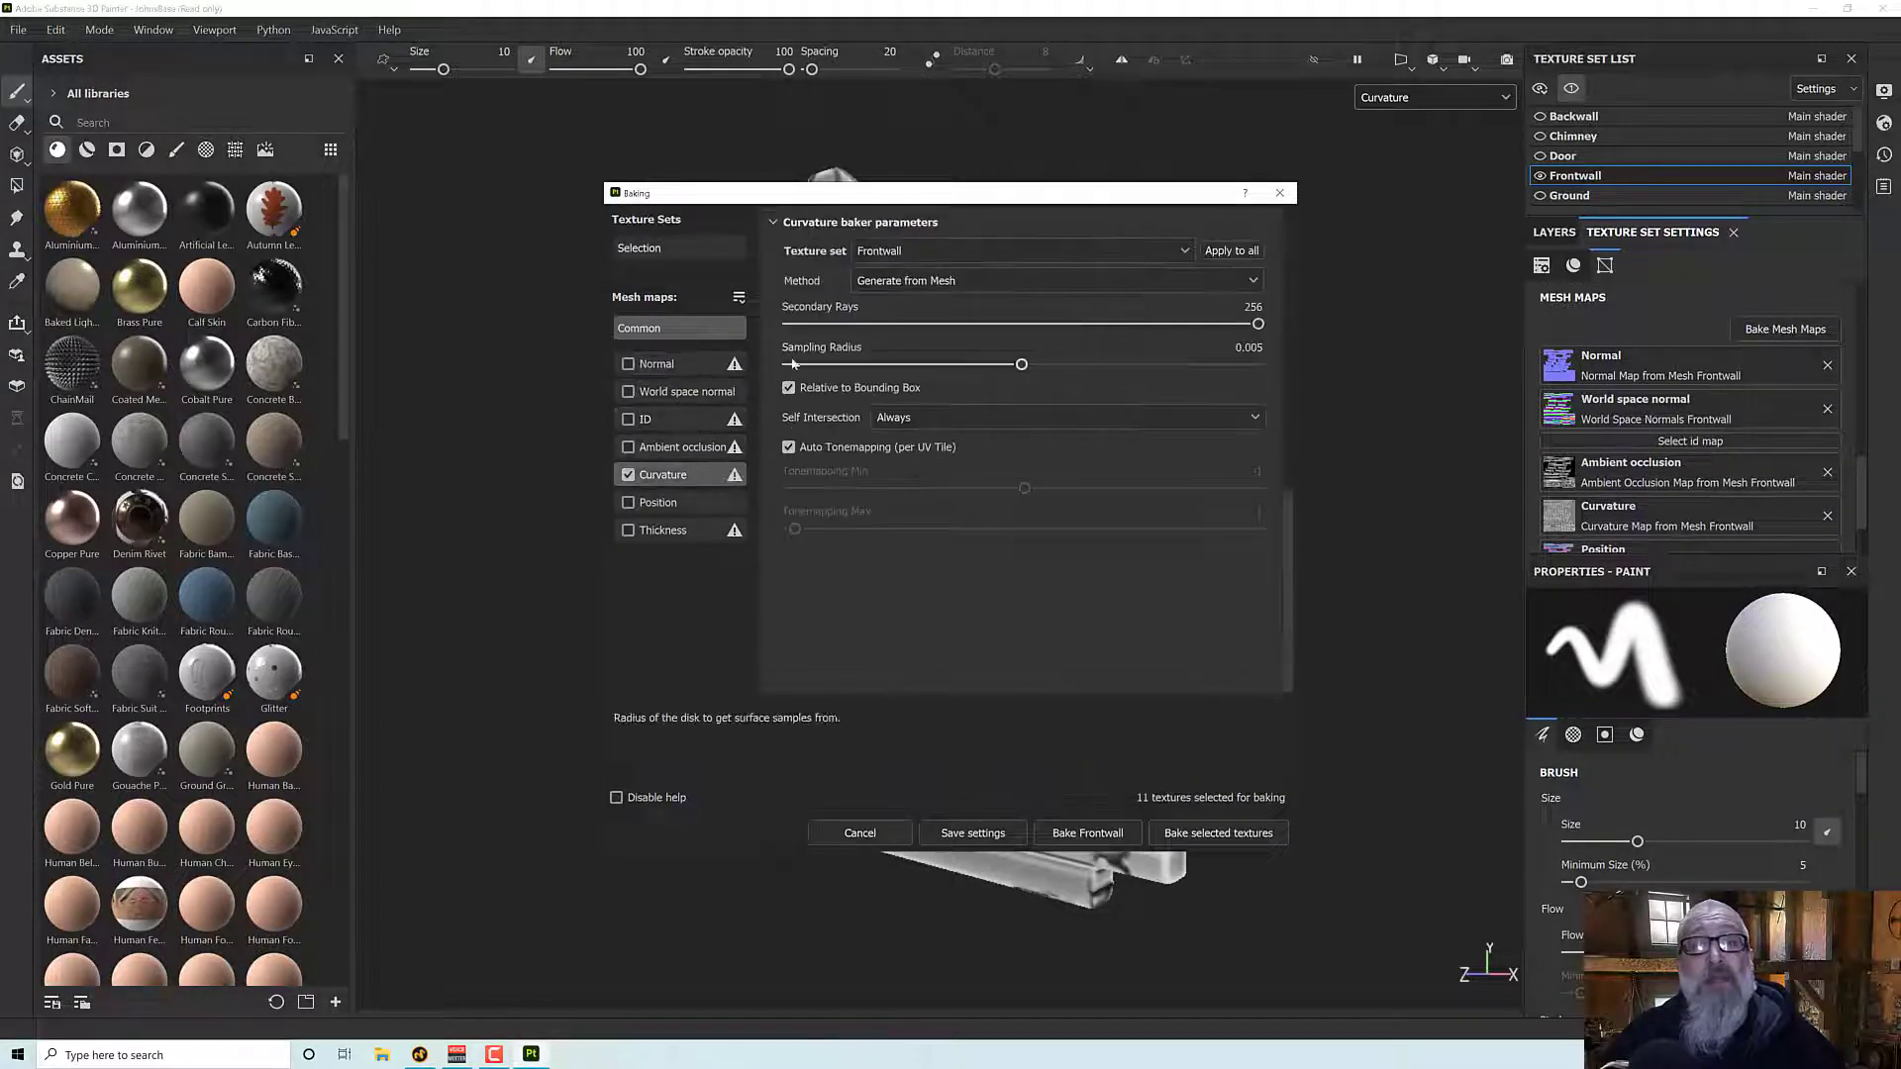
click(789, 388)
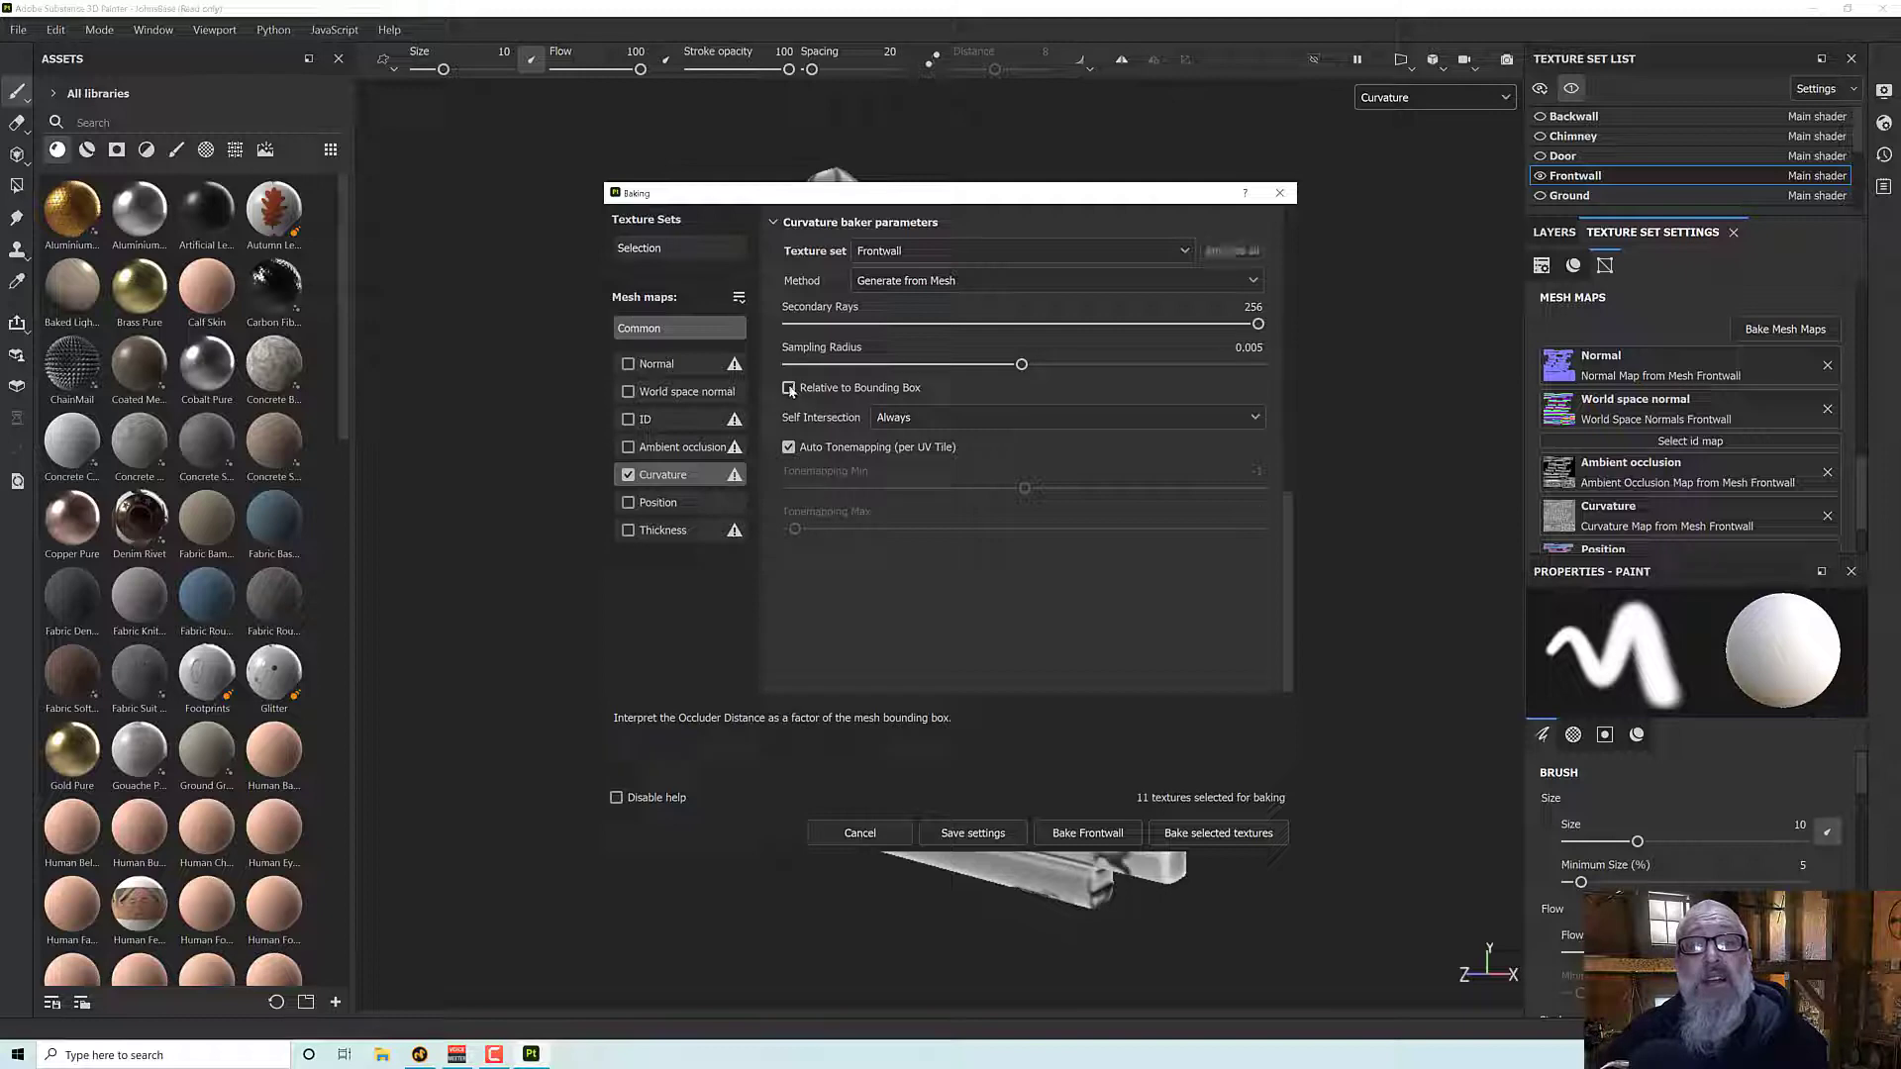
drag(903, 196, 262, 203)
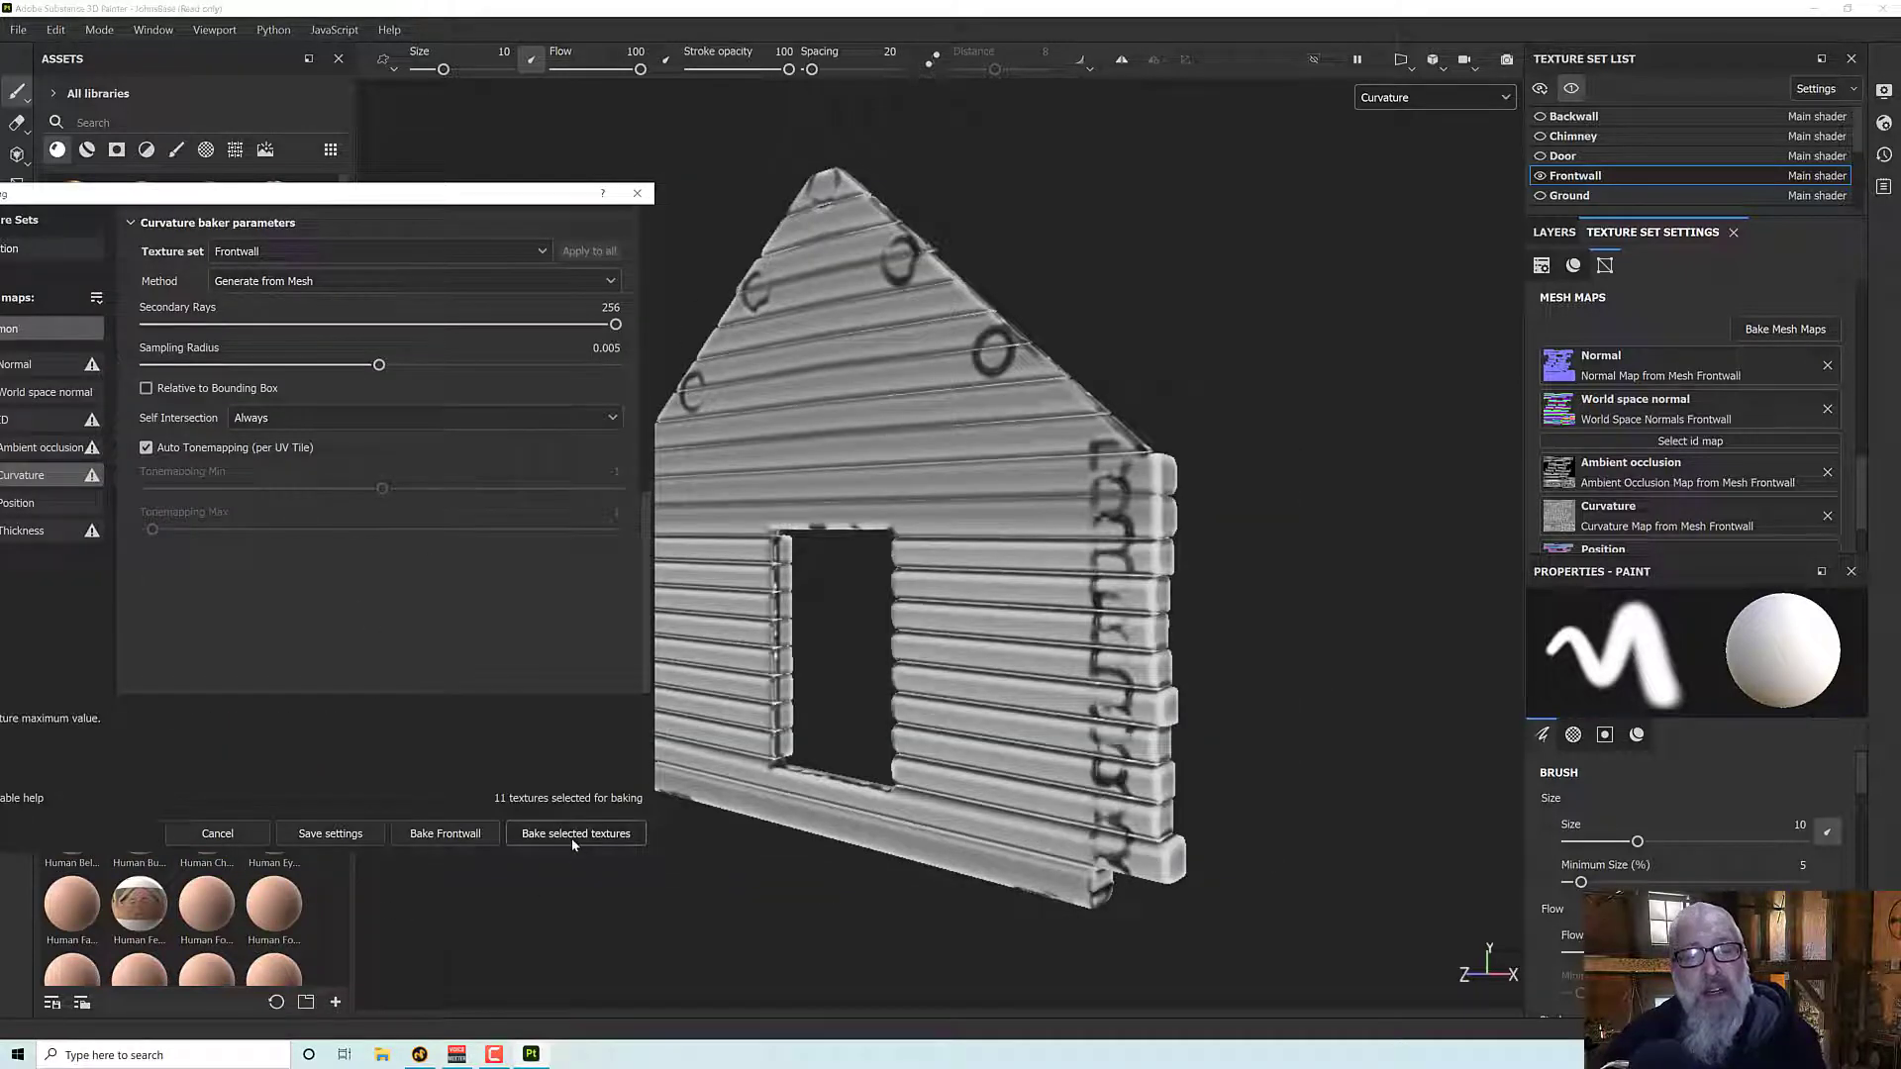
click(445, 834)
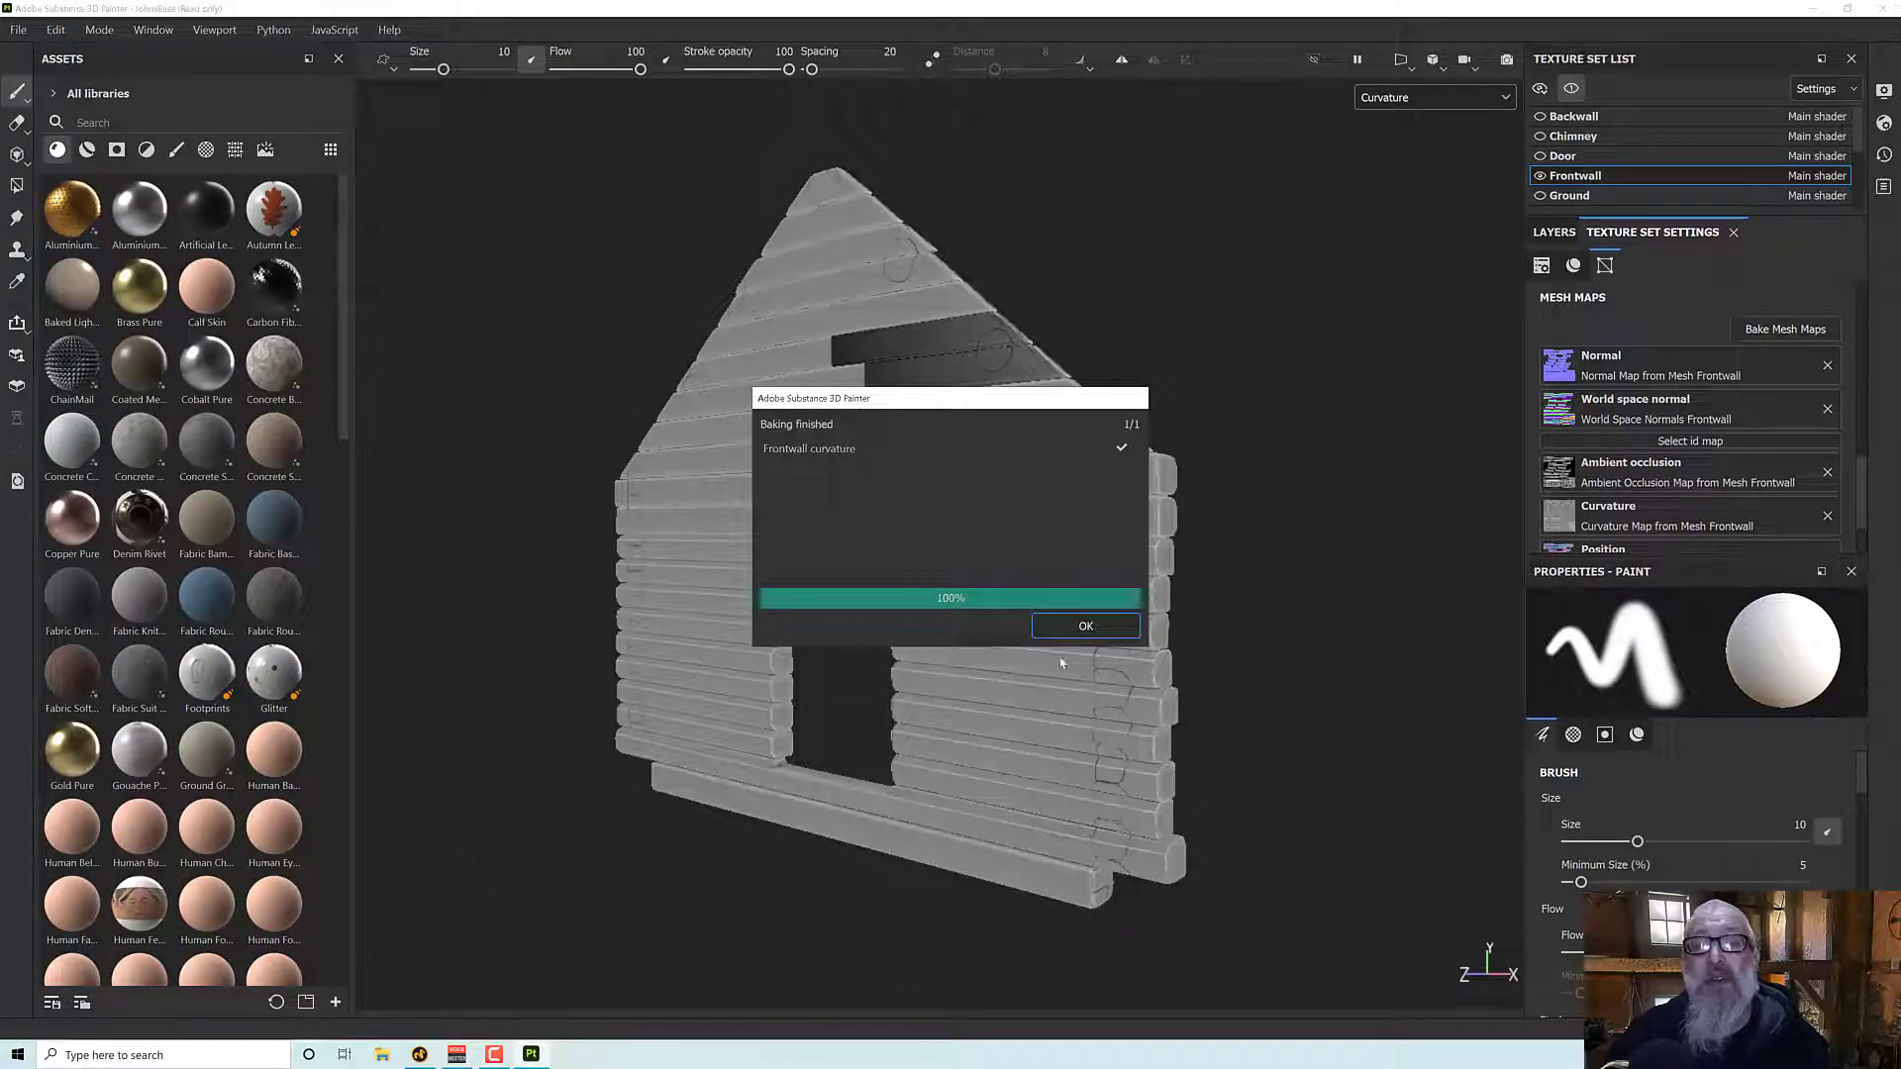
click(1082, 628)
- Examine the rebaked curvature on the front wall, and return the viewport display to Material
alt+drag(1078, 711, 1078, 655)
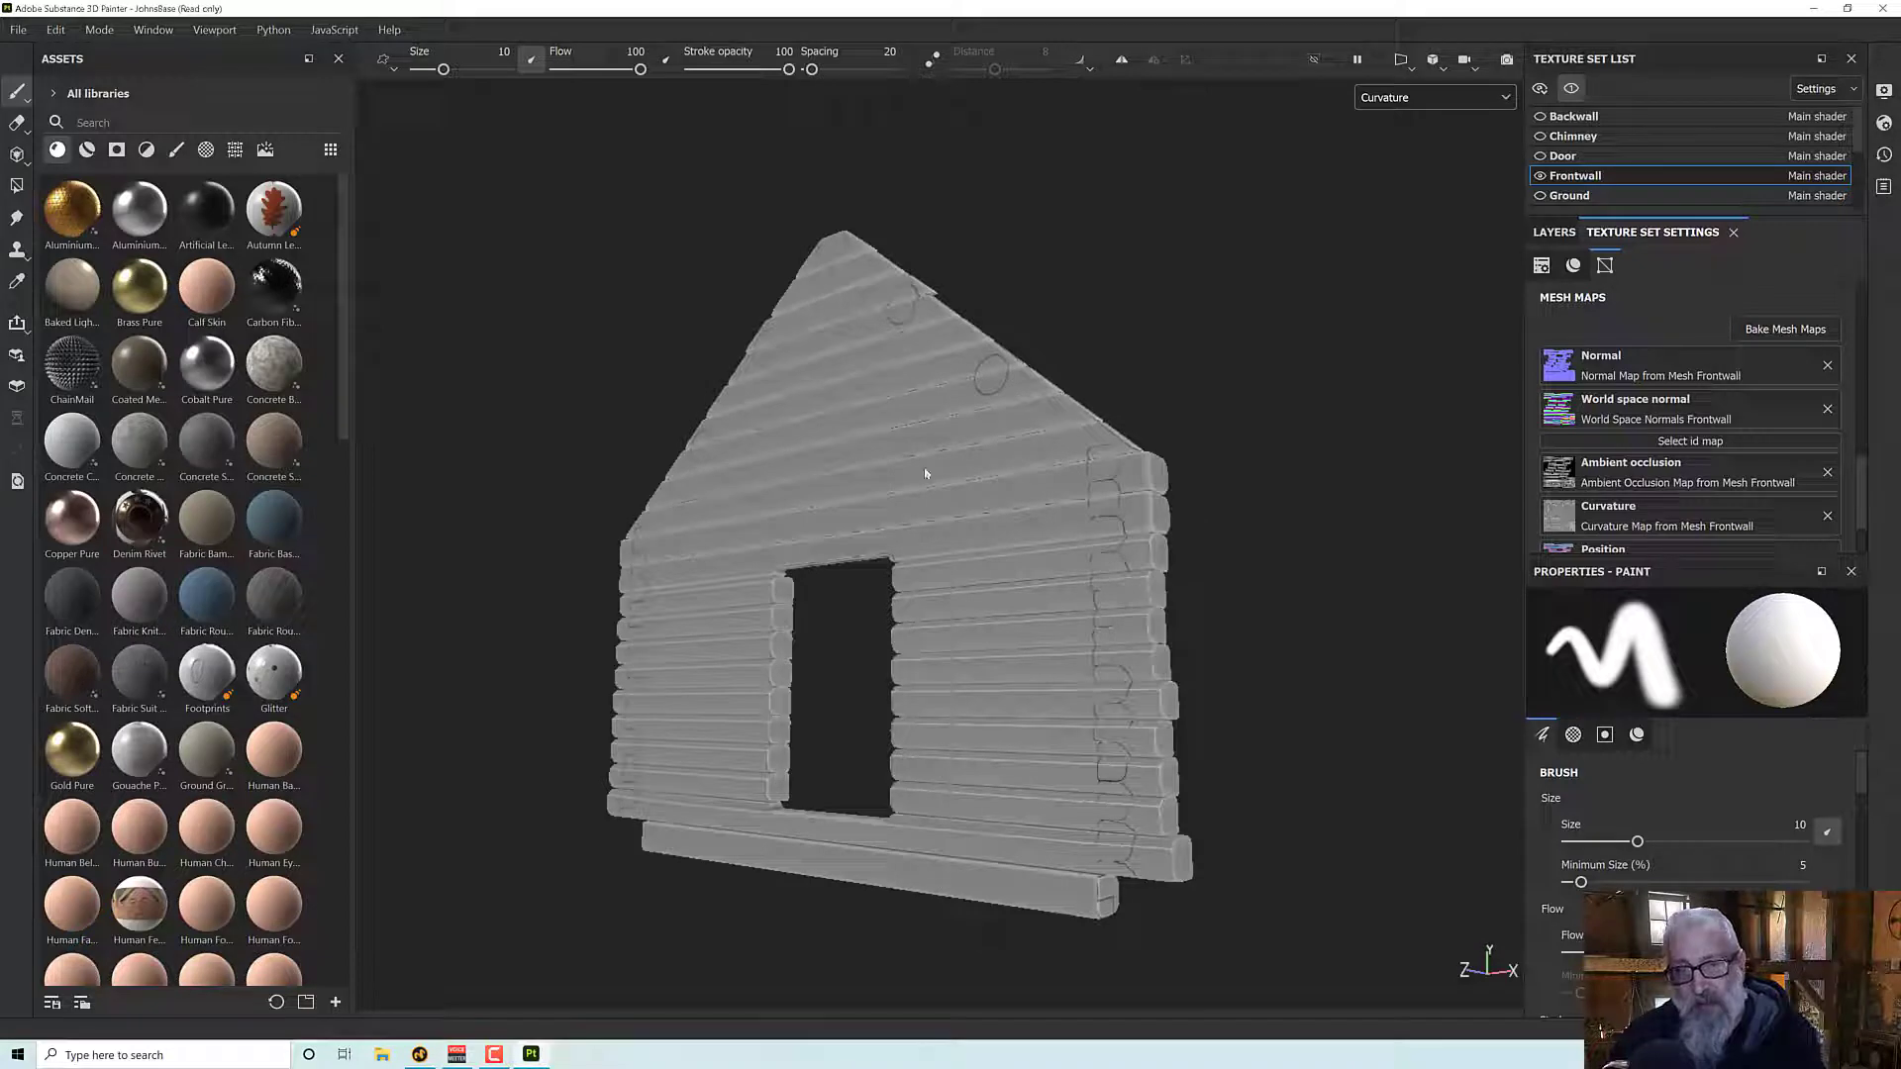
mouse_move(959, 411)
alt+mouse_down()
mouse_move(1057, 471)
mouse_move(1099, 433)
mouse_move(971, 426)
alt+mouse_up()
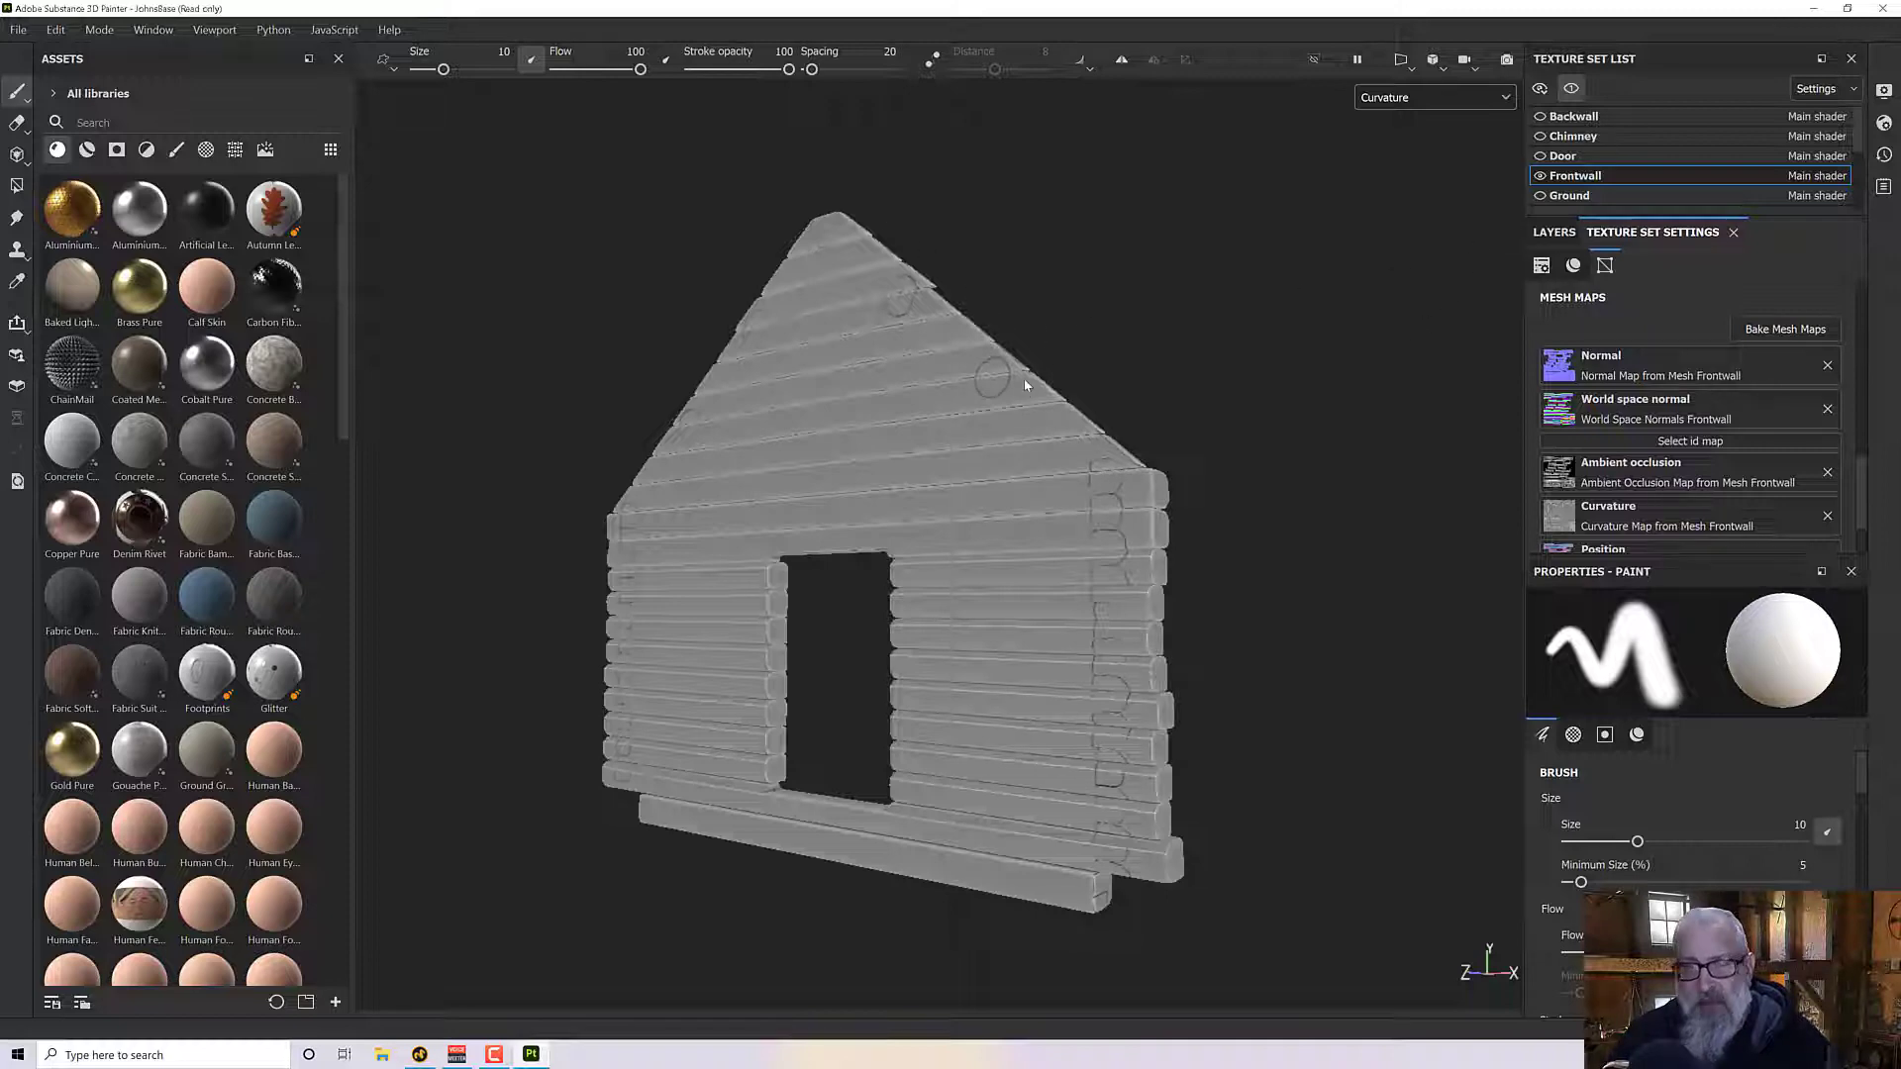
alt+drag(1026, 385, 1154, 361)
scroll(1155, 360, up, 2)
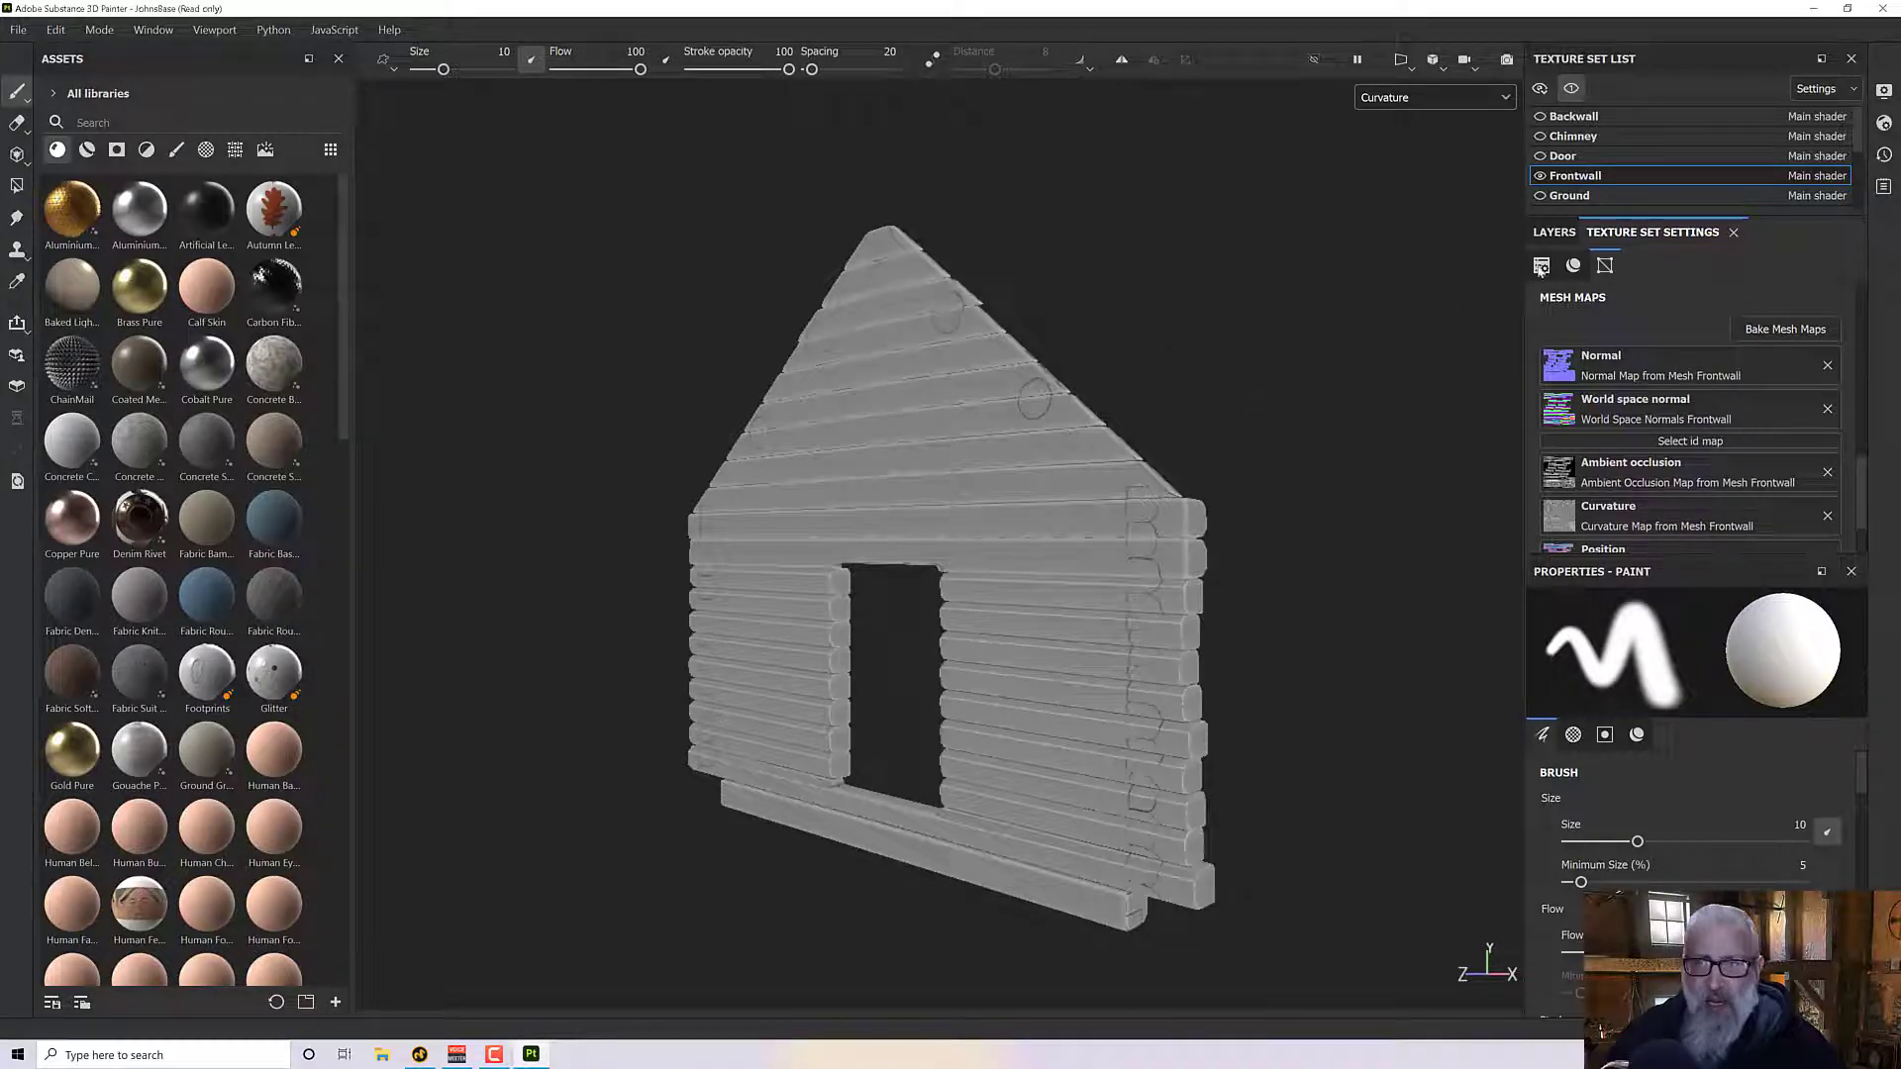
alt+drag(1070, 396, 1074, 374)
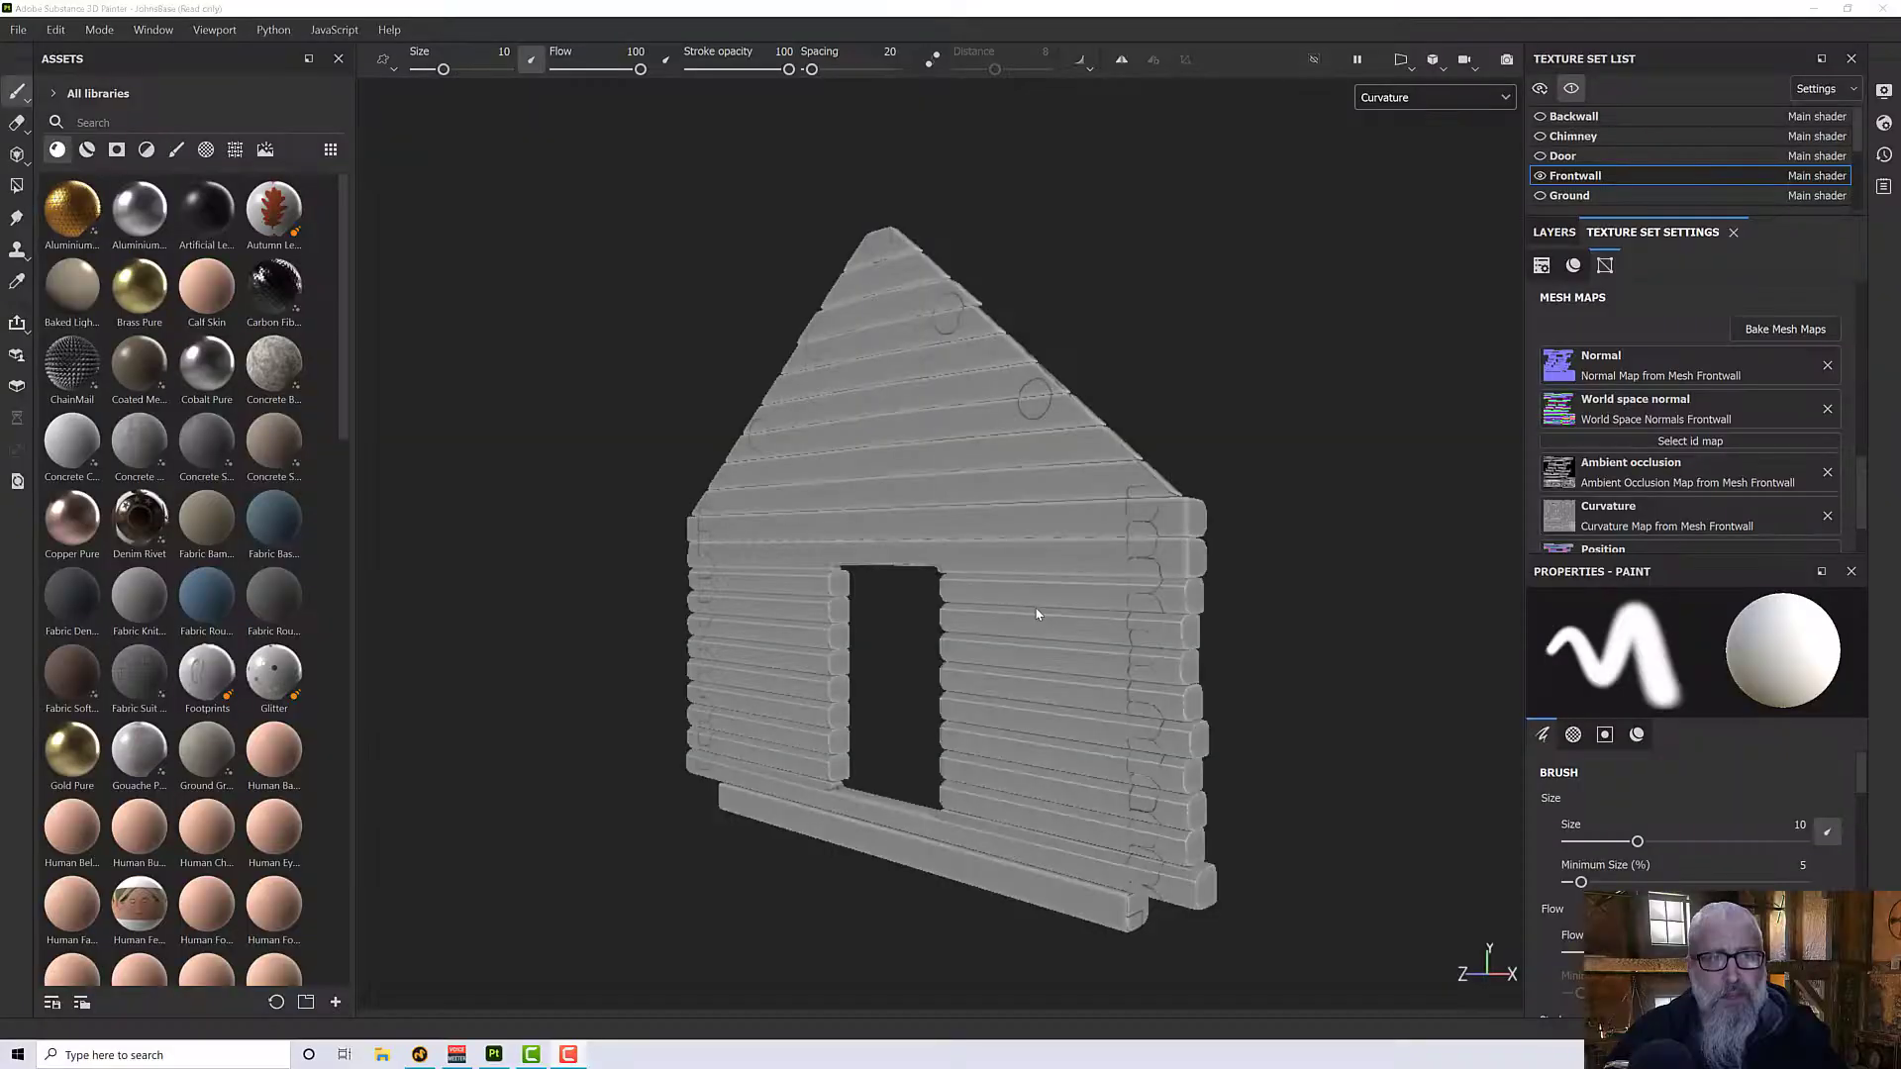
mouse_move(1001, 598)
alt+mouse_down()
mouse_move(1018, 637)
mouse_move(1040, 633)
alt+mouse_up()
click(1432, 97)
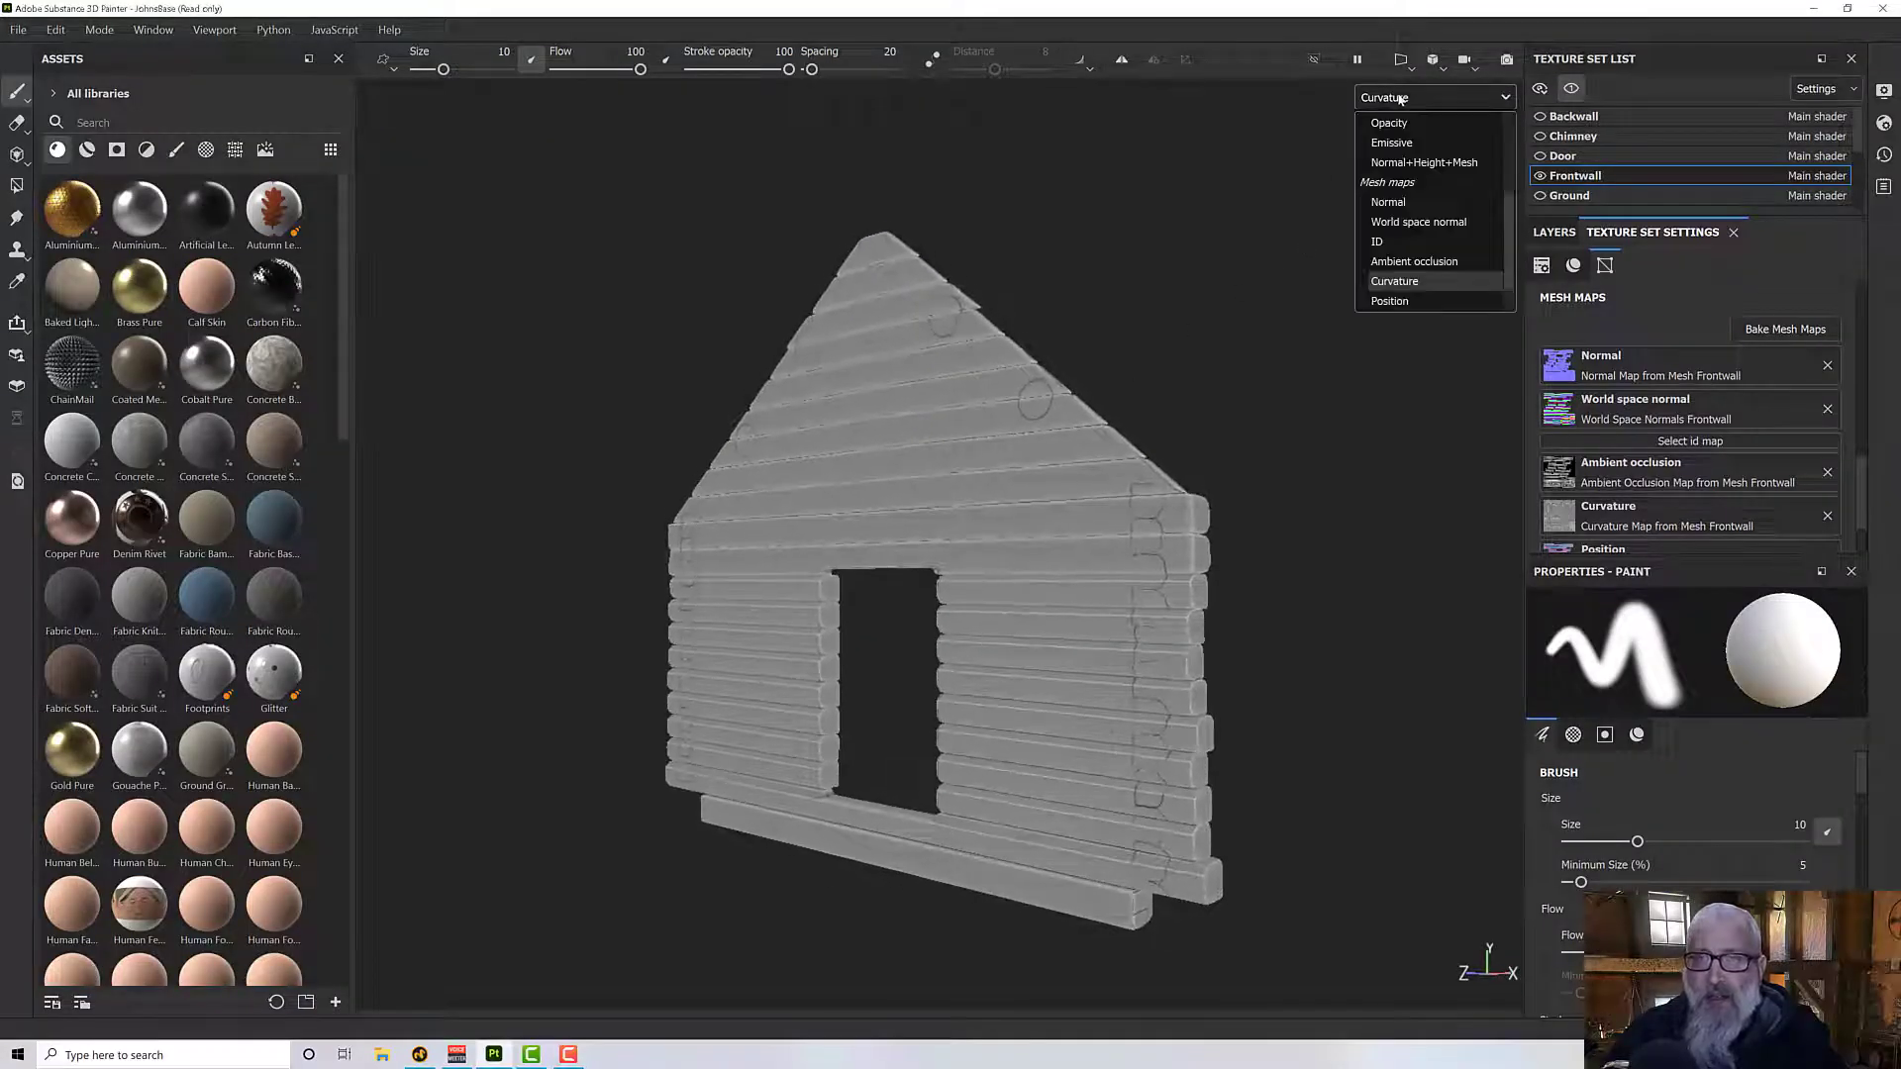
scroll(1441, 170, up, 5)
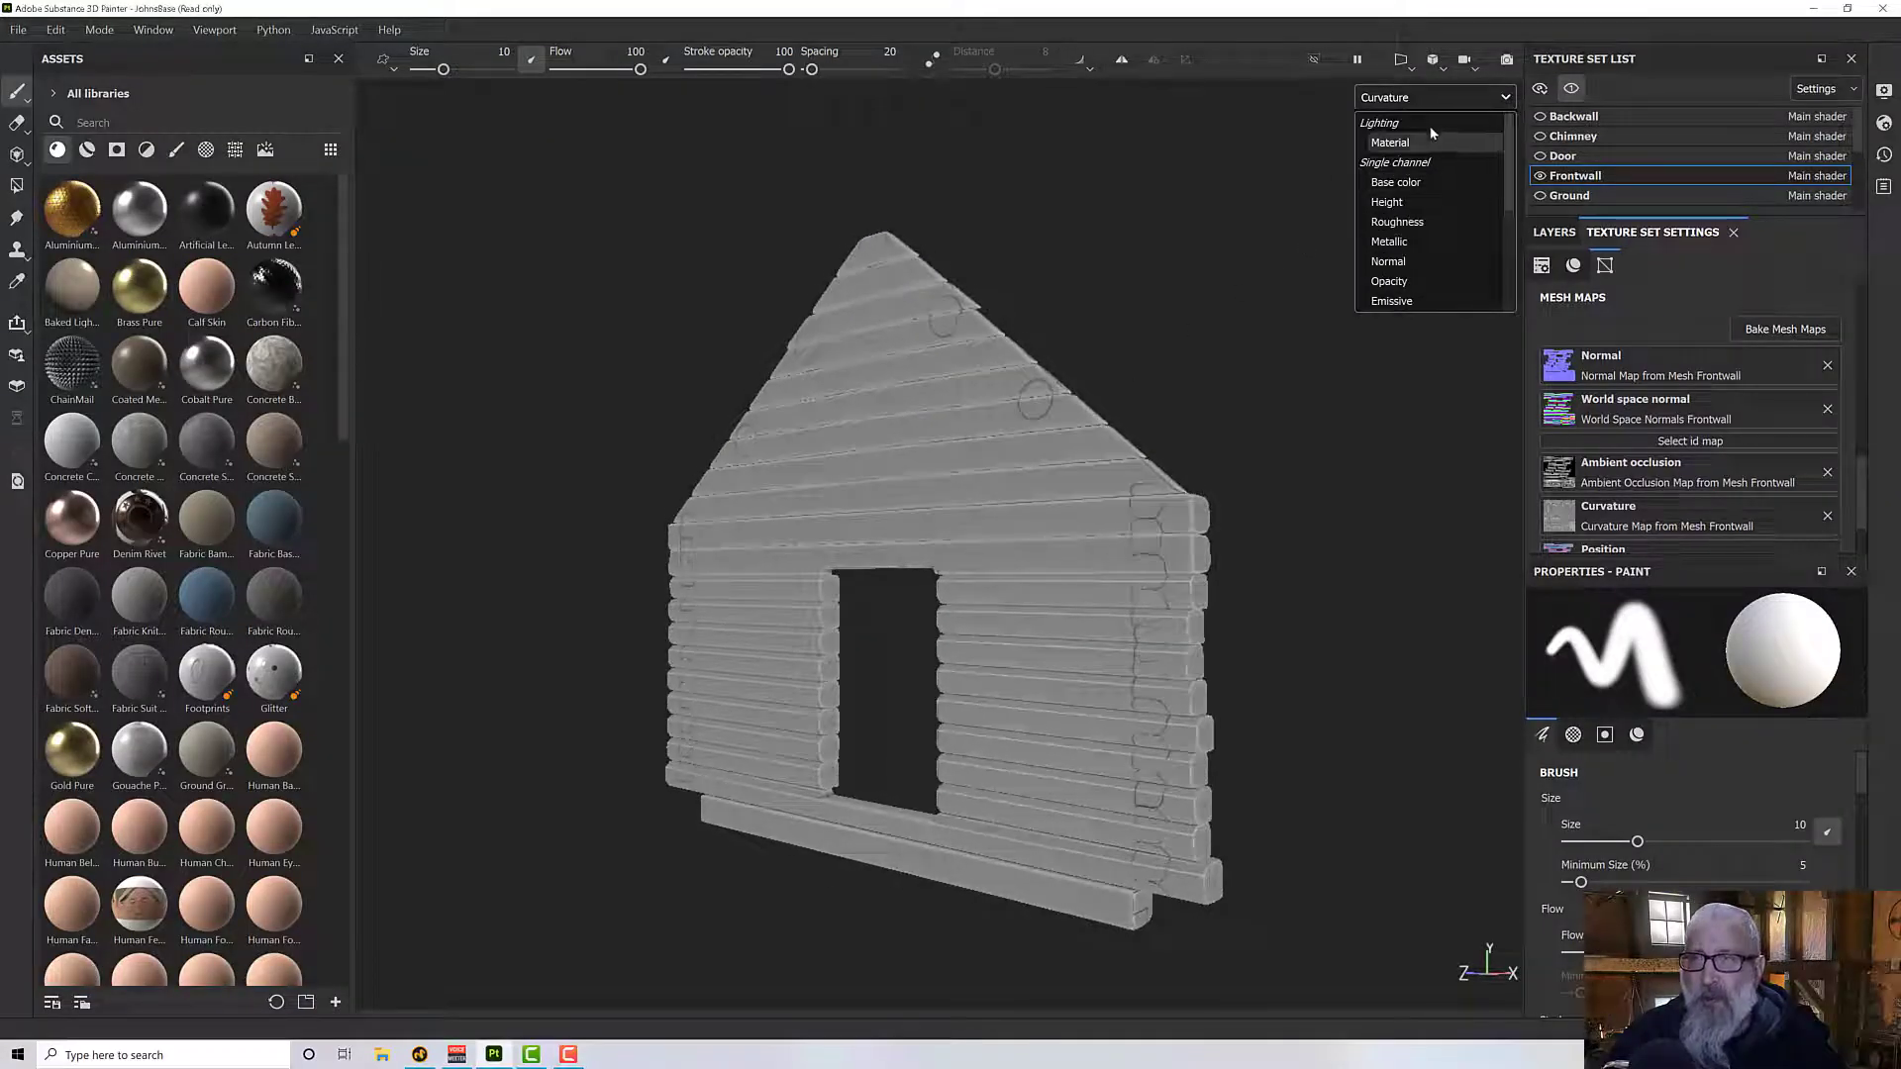
click(1398, 142)
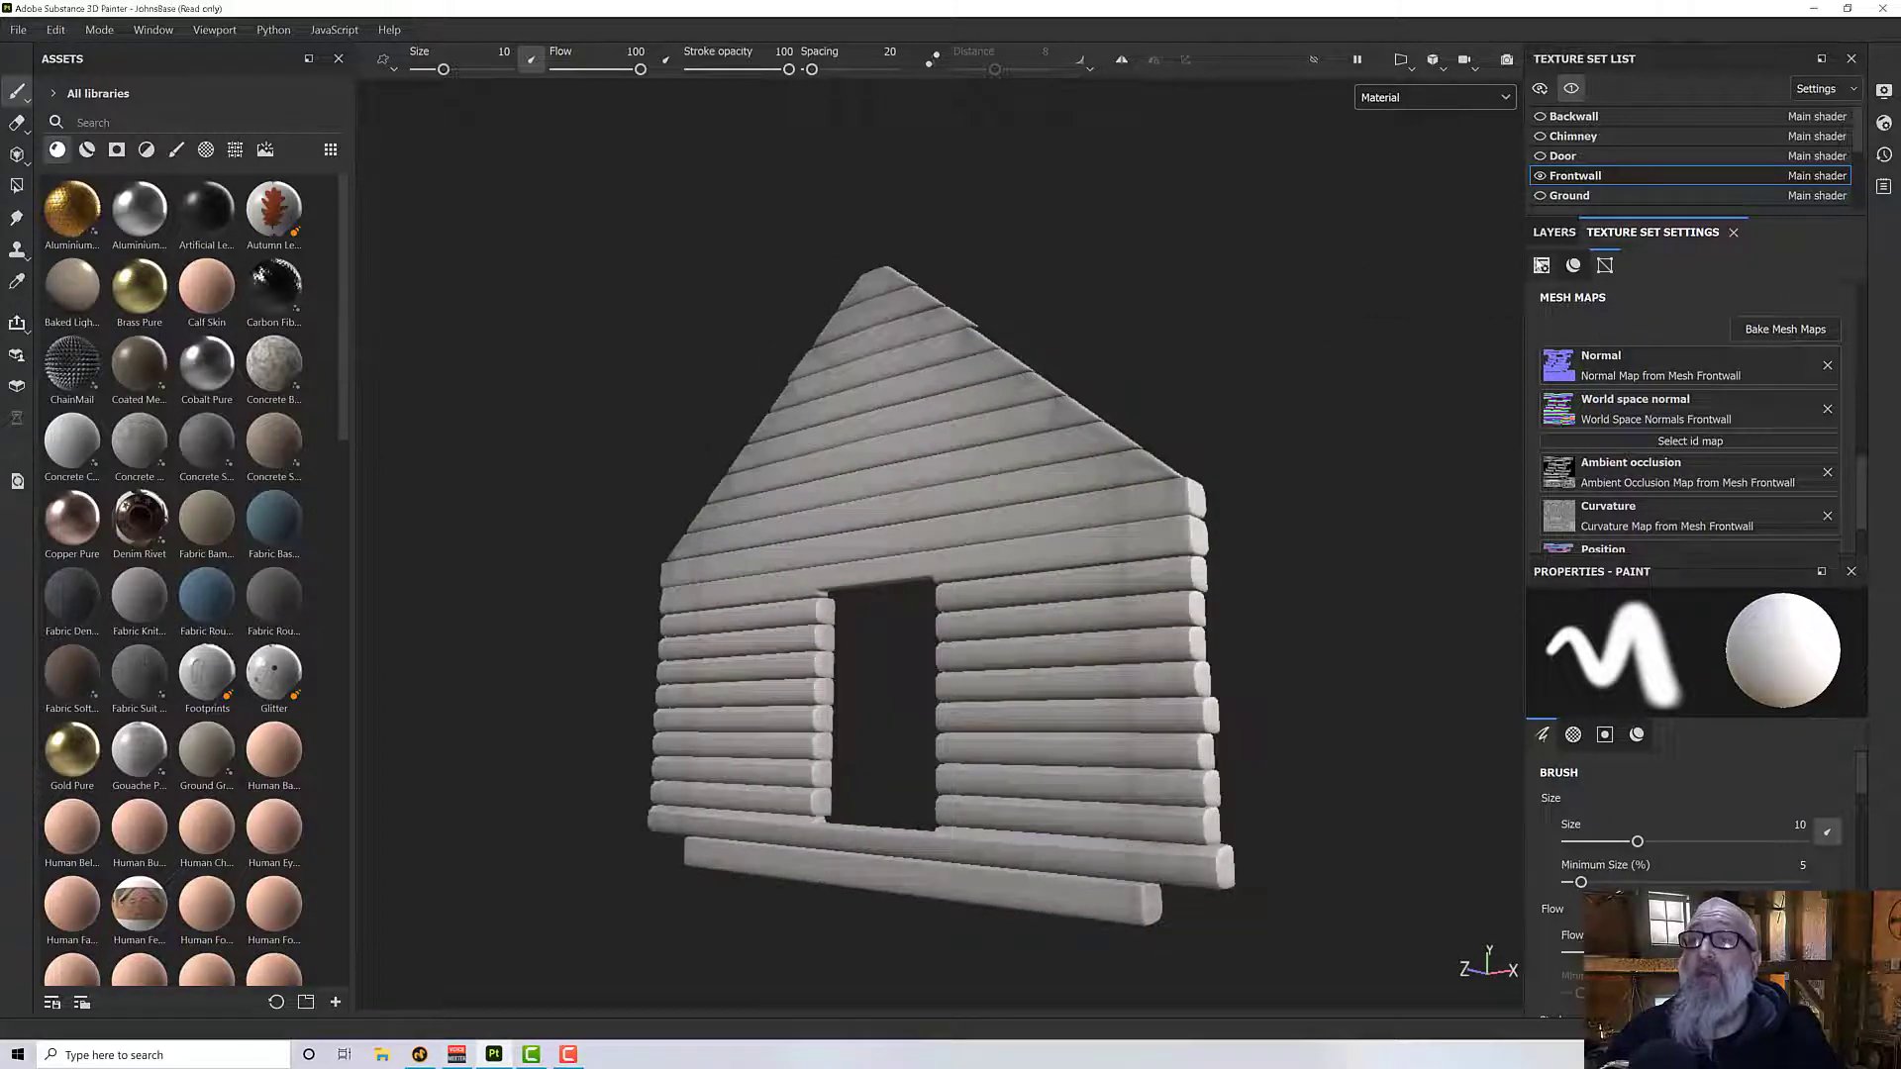
- Delete Layer 1 from the Frontwall layer stack and add a folder in its place
click(1542, 265)
click(1553, 232)
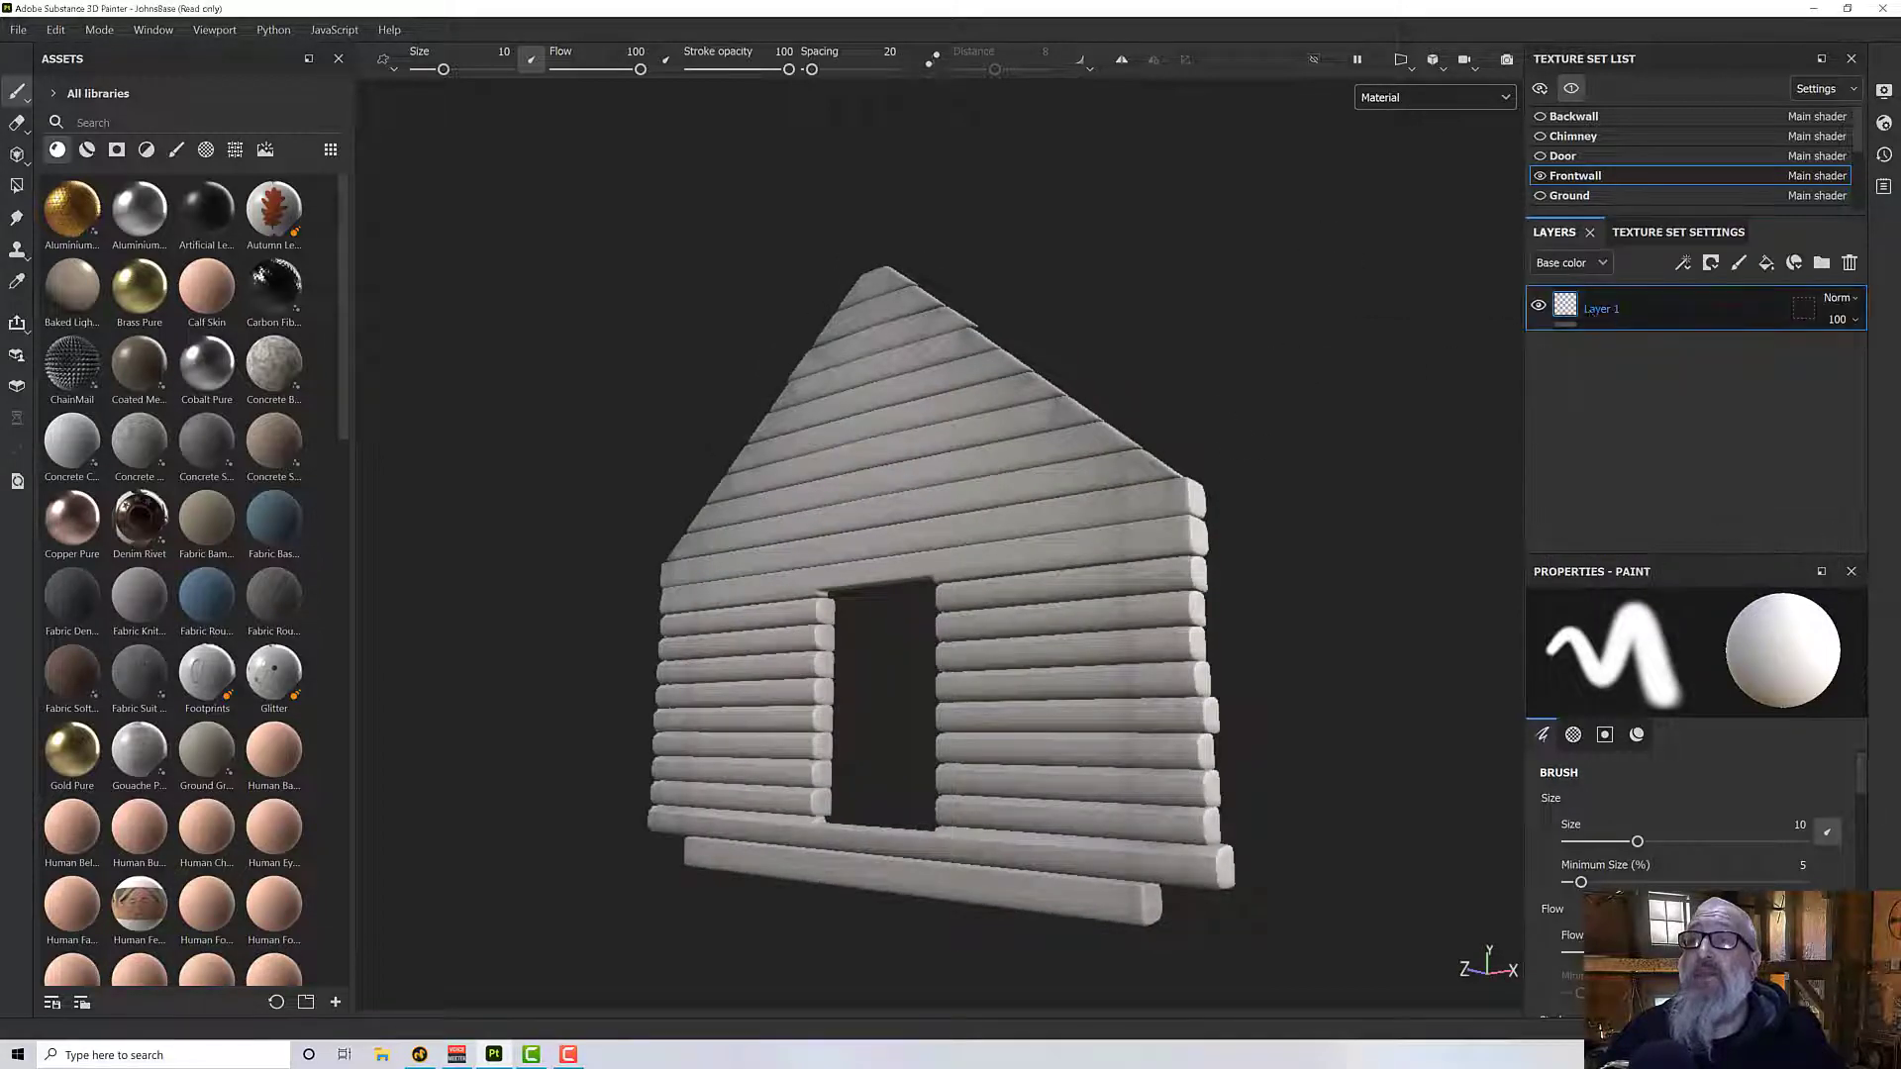
click(1821, 262)
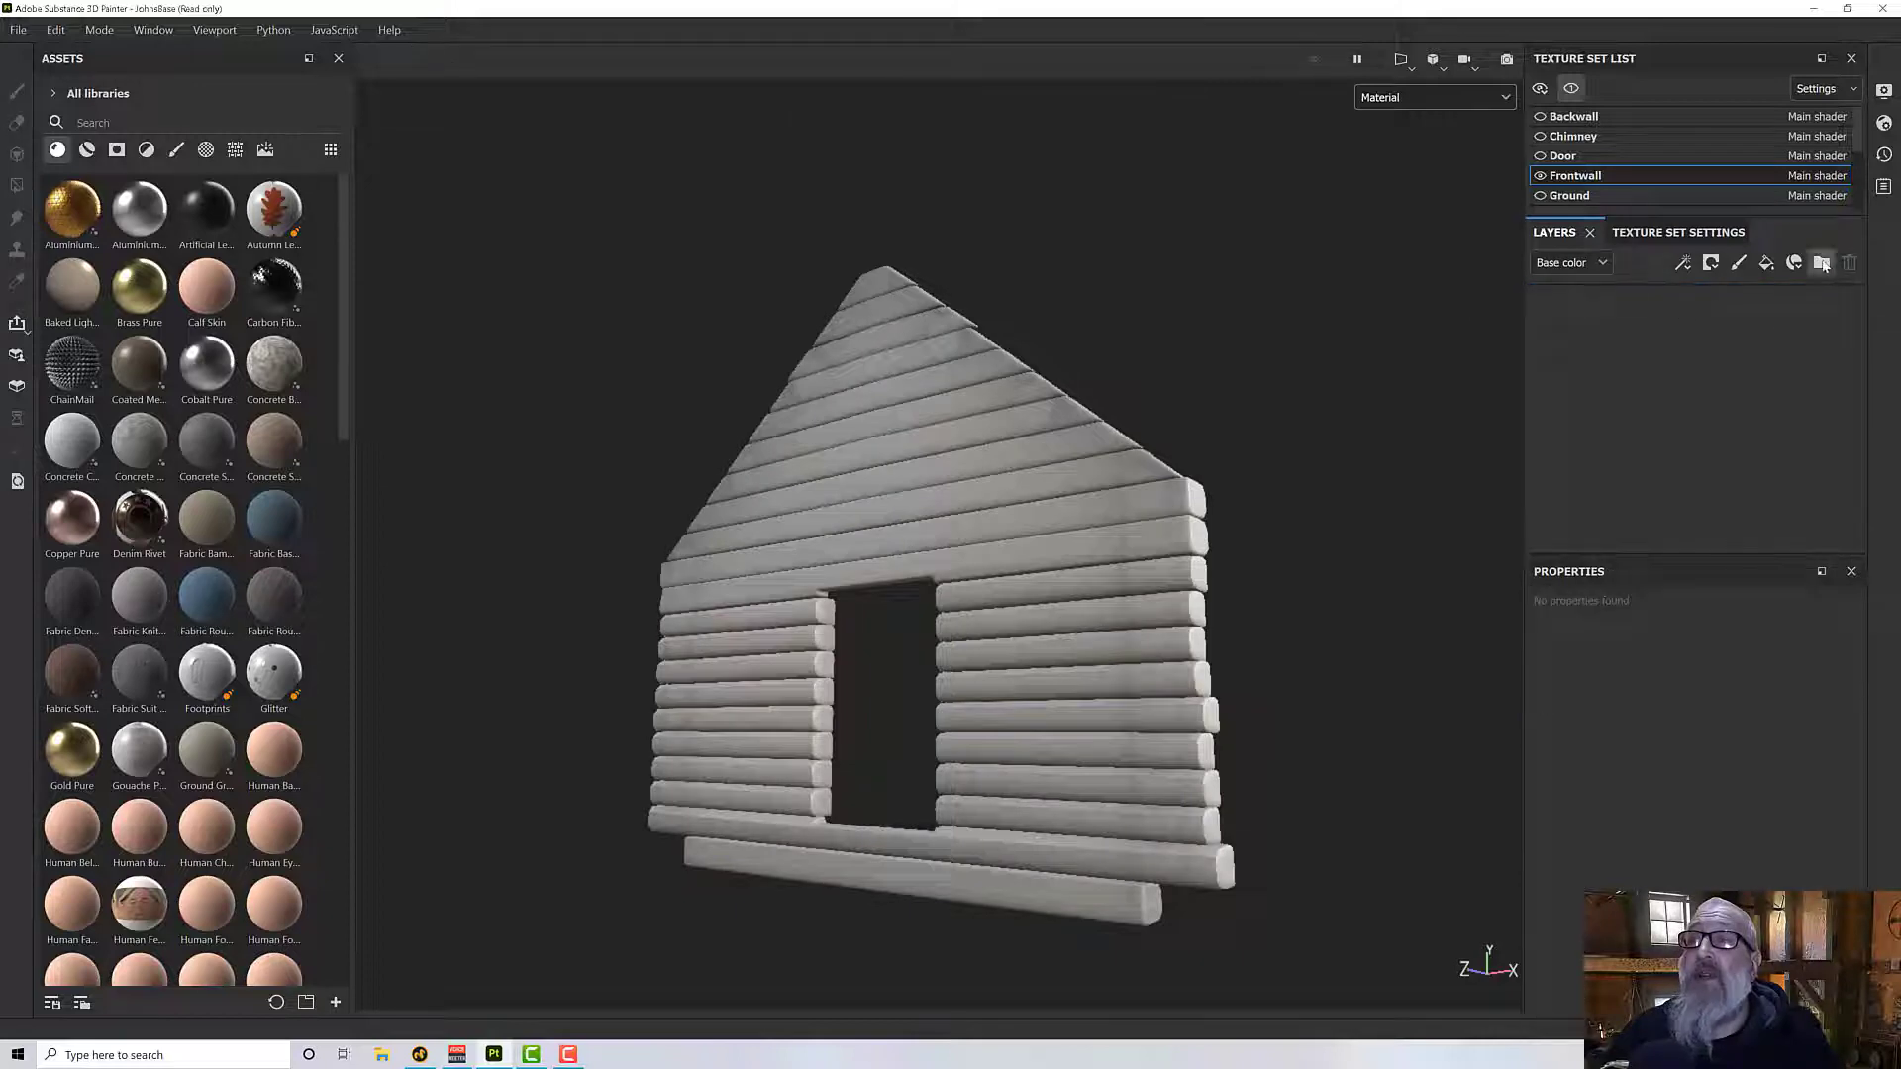
- Rename the new folder as Norse Logs
double_click(1632, 308)
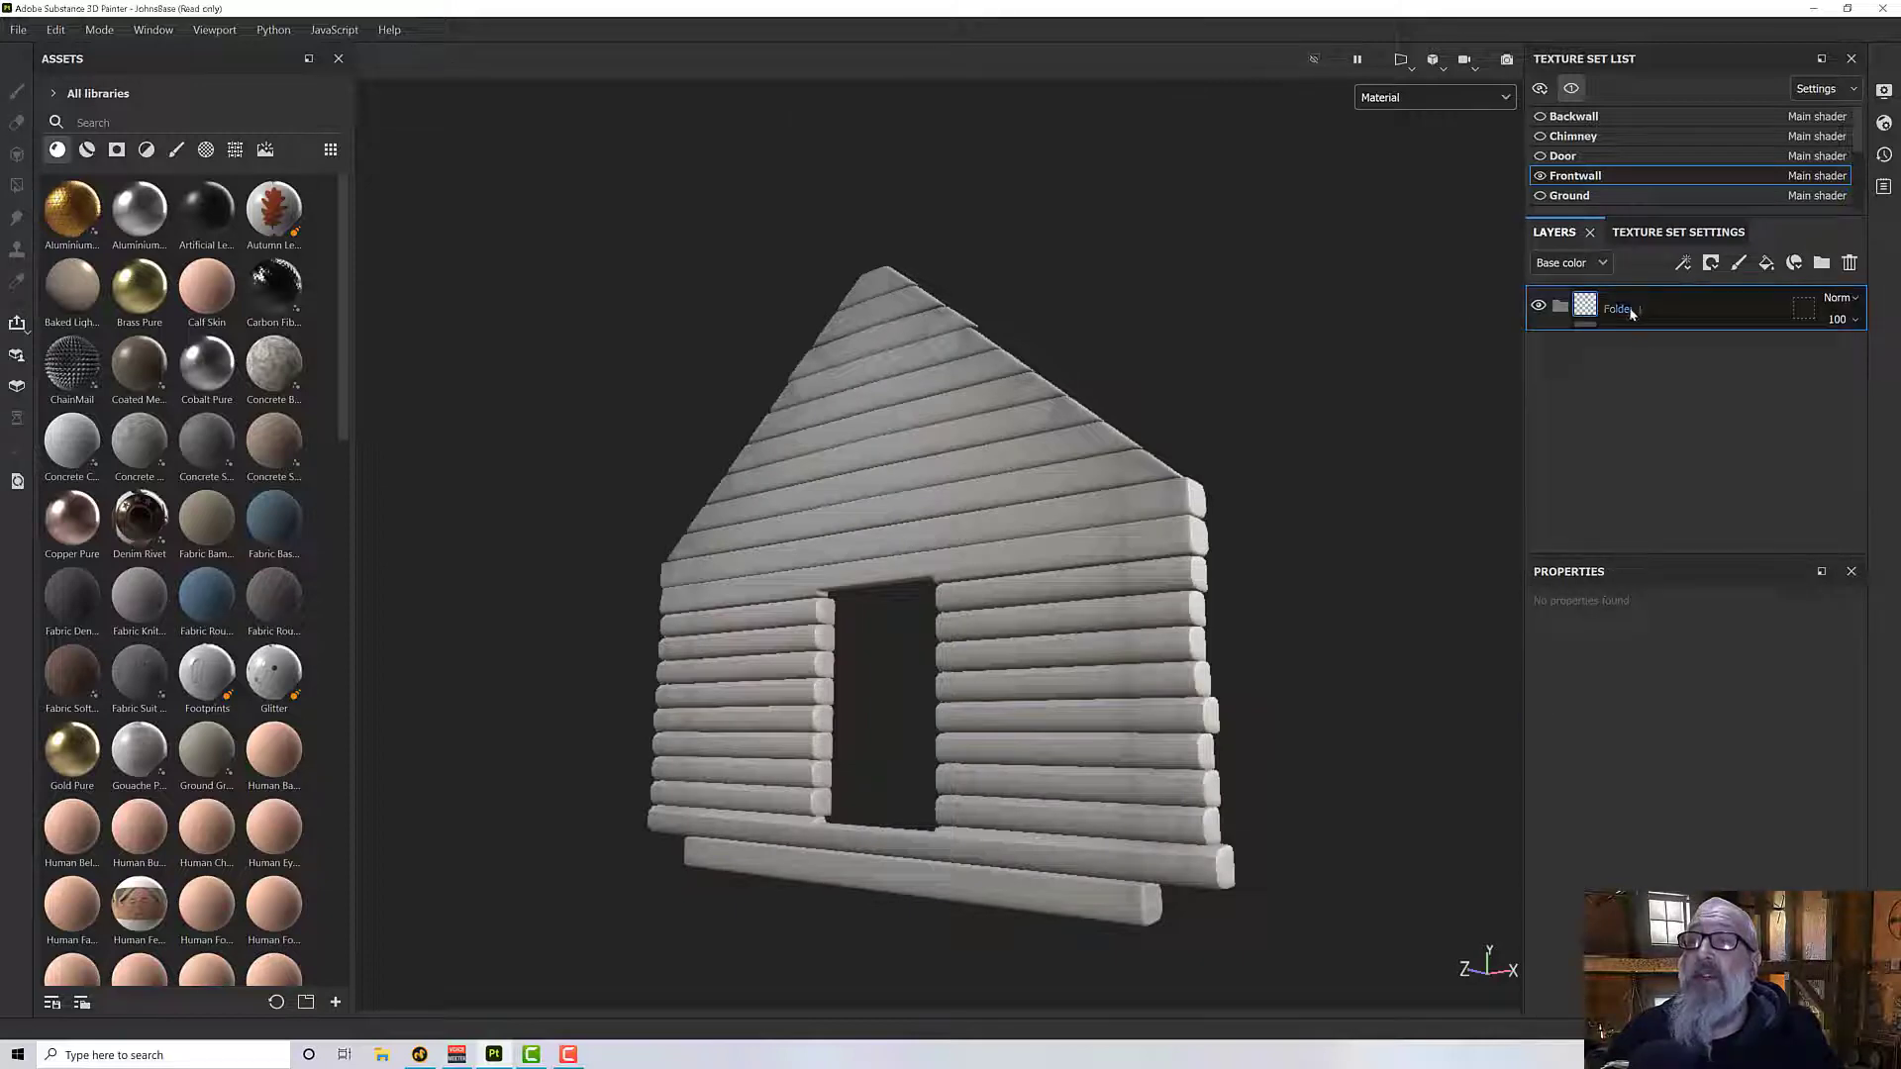
text(nO)
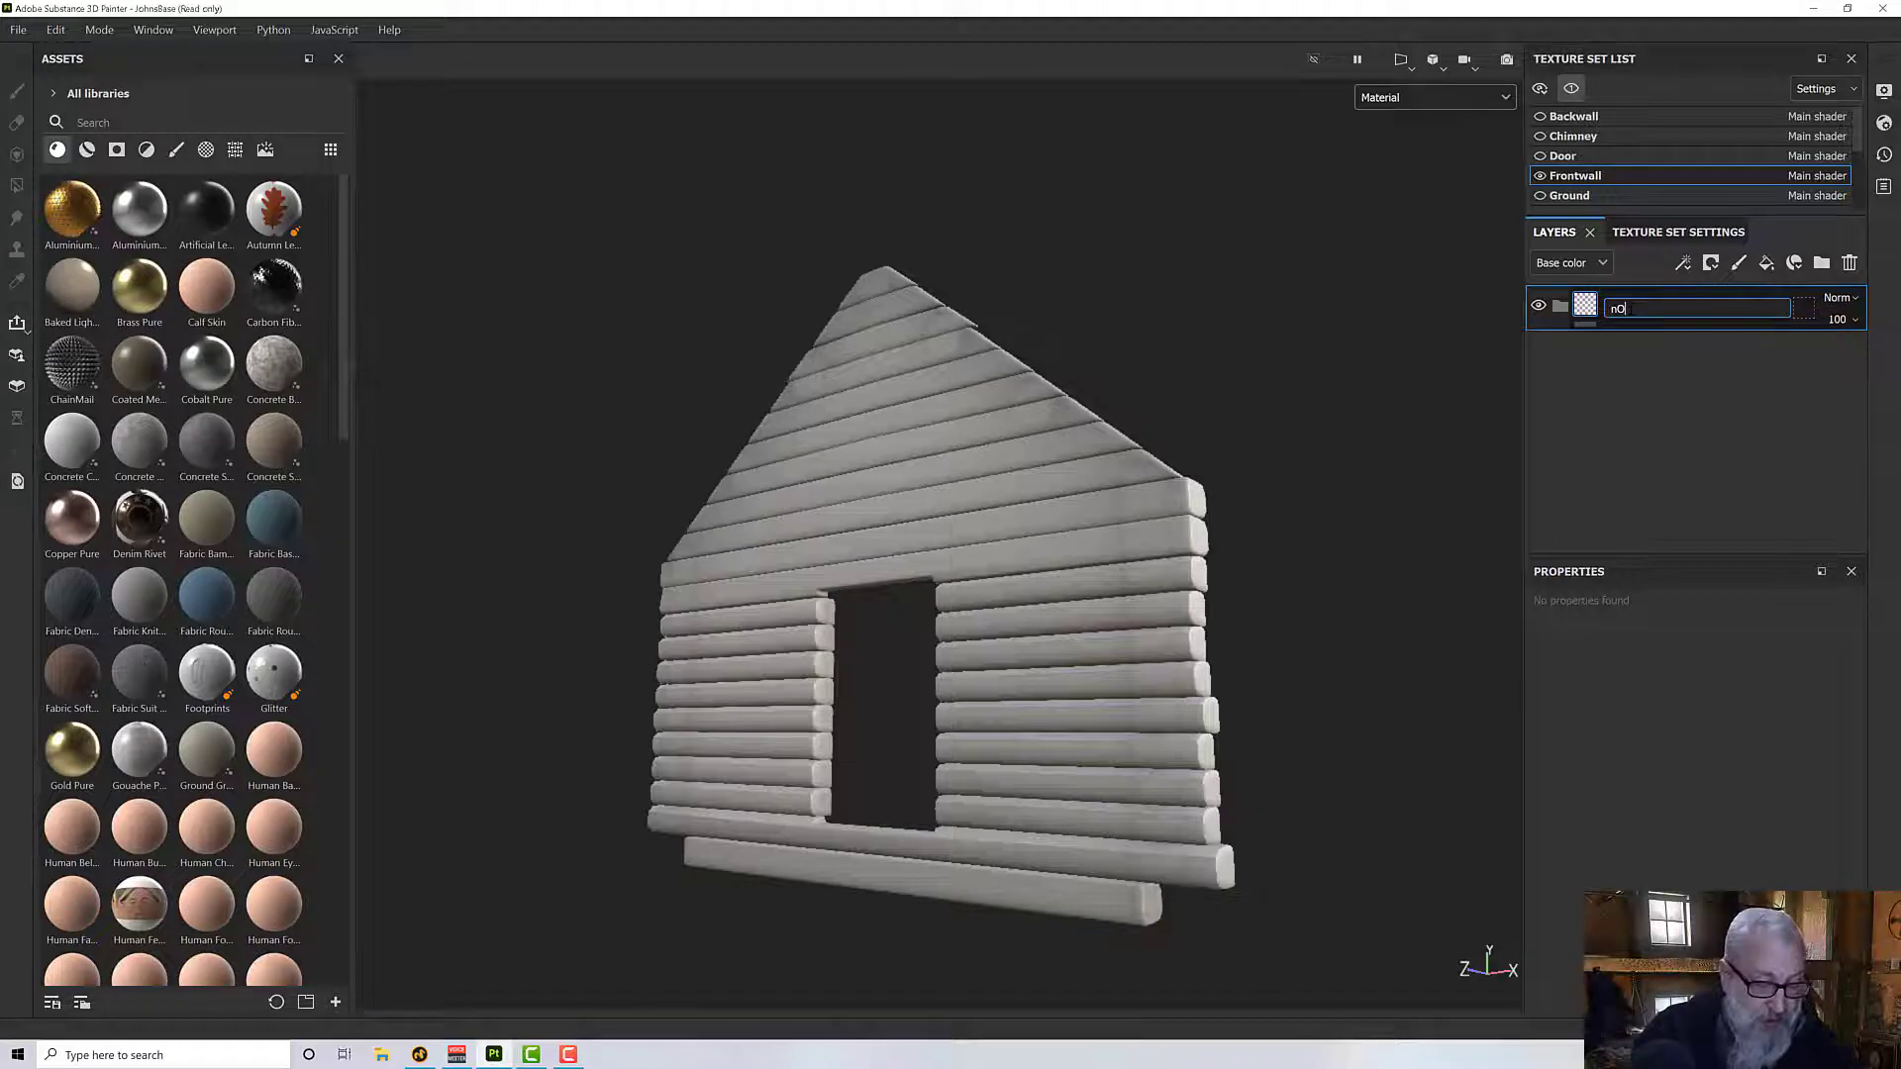
text(RSE lOG)
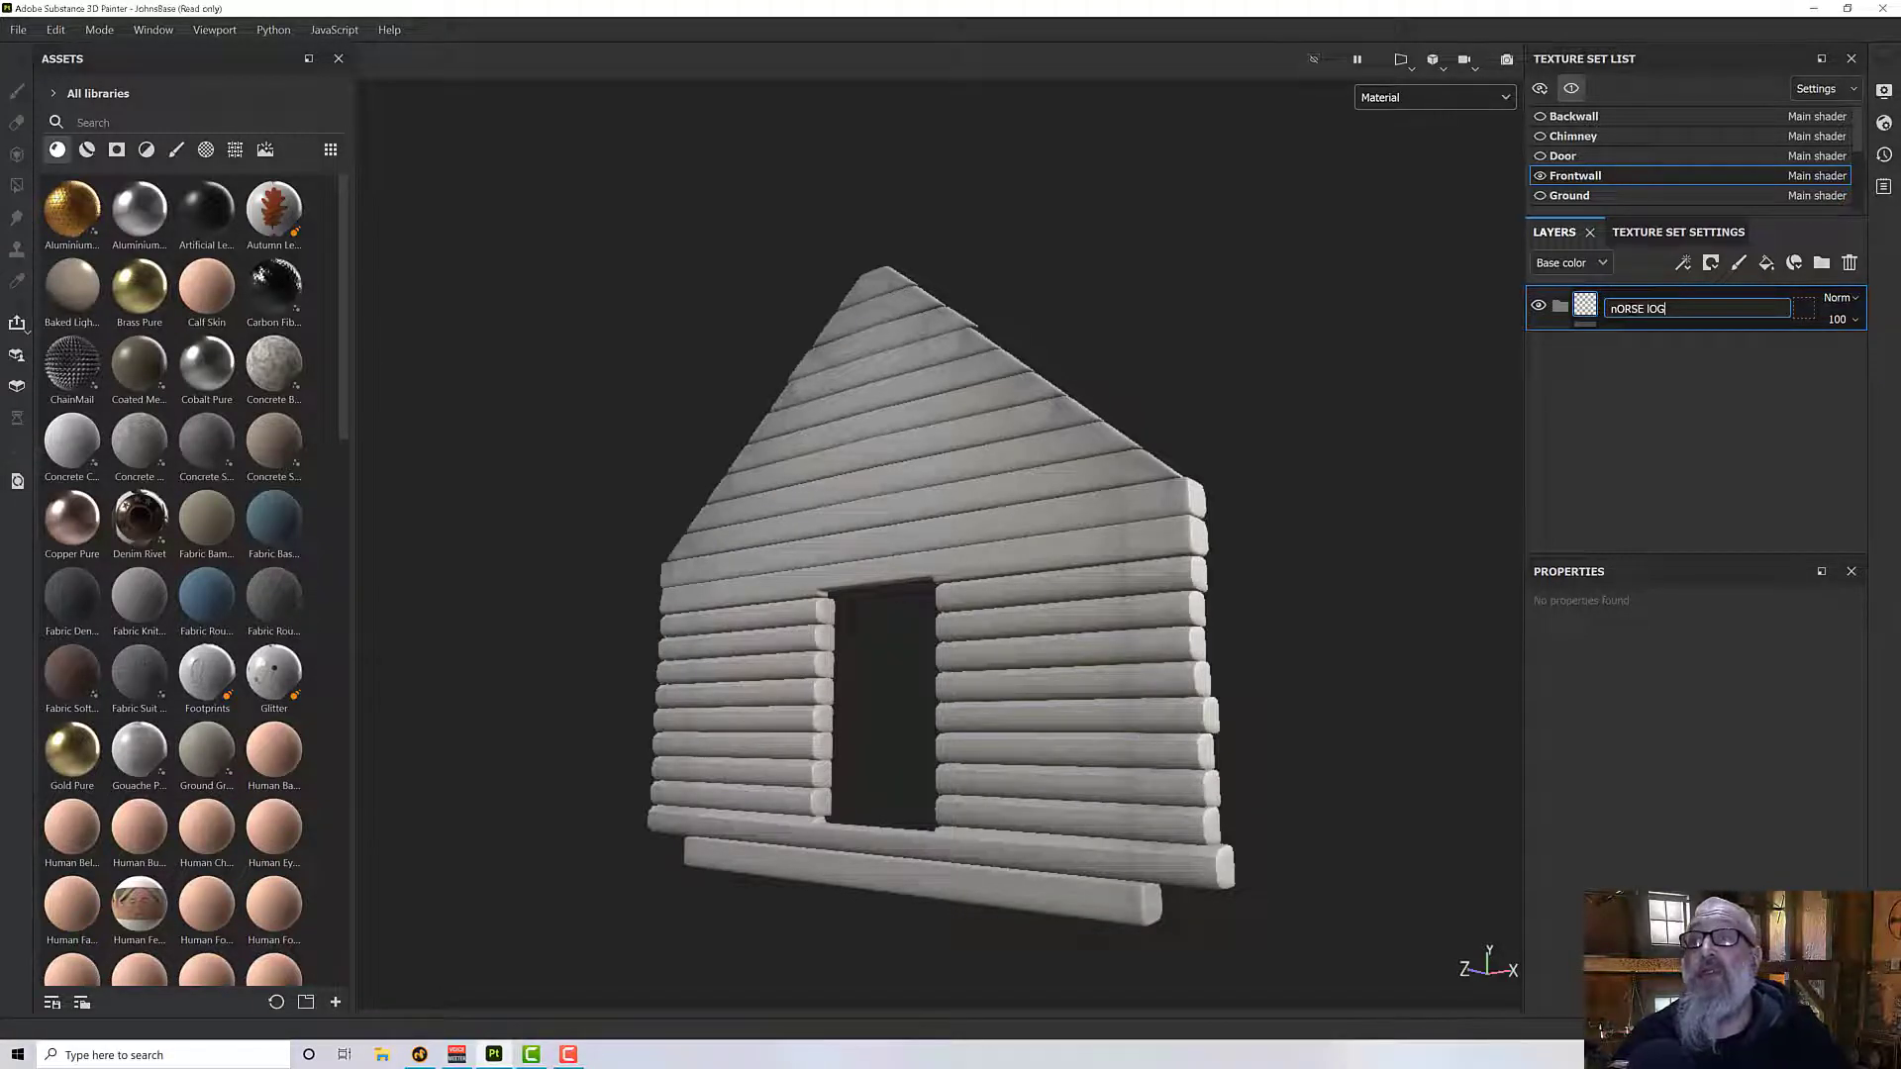
key(BackSpace)
key(BackSpace)
key(BackSpace)
key(BackSpace)
key(BackSpace)
key(BackSpace)
key(BackSpace)
key(BackSpace)
key(BackSpace)
text(No)
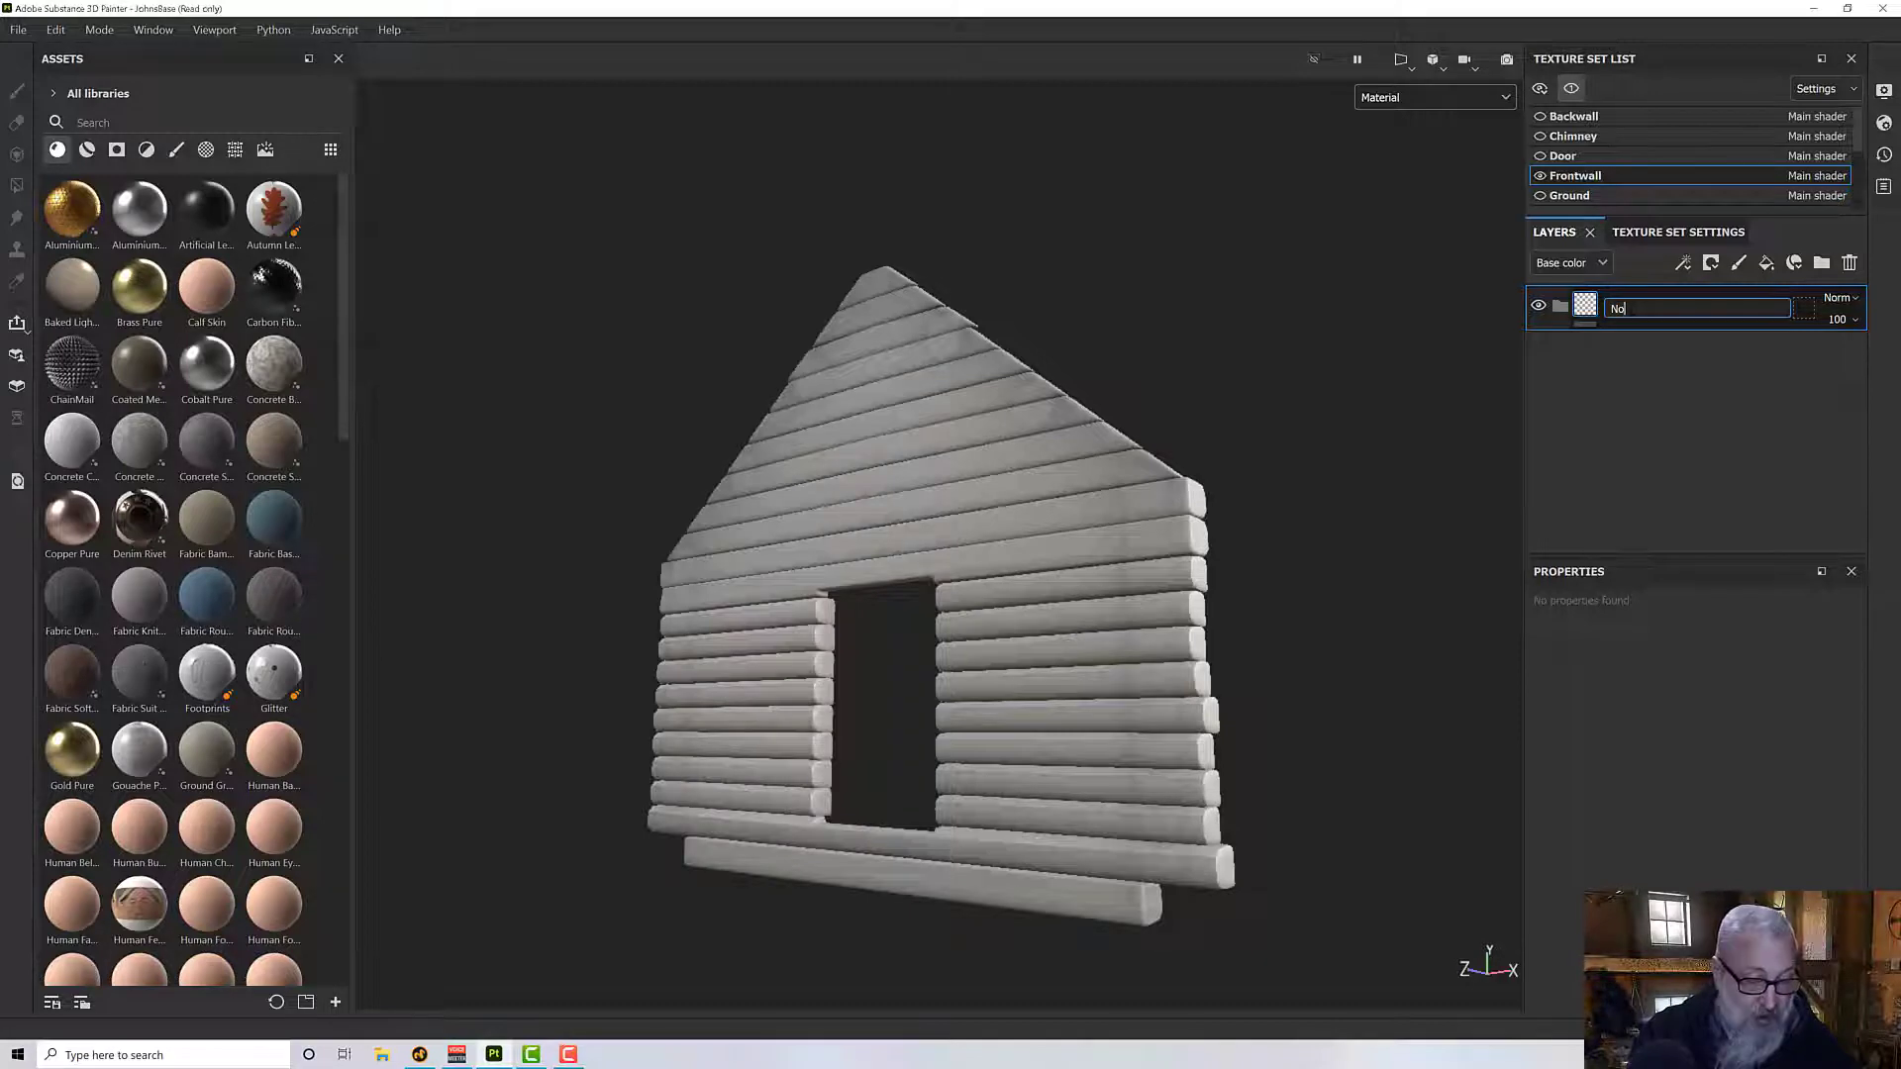
text(rse Logs)
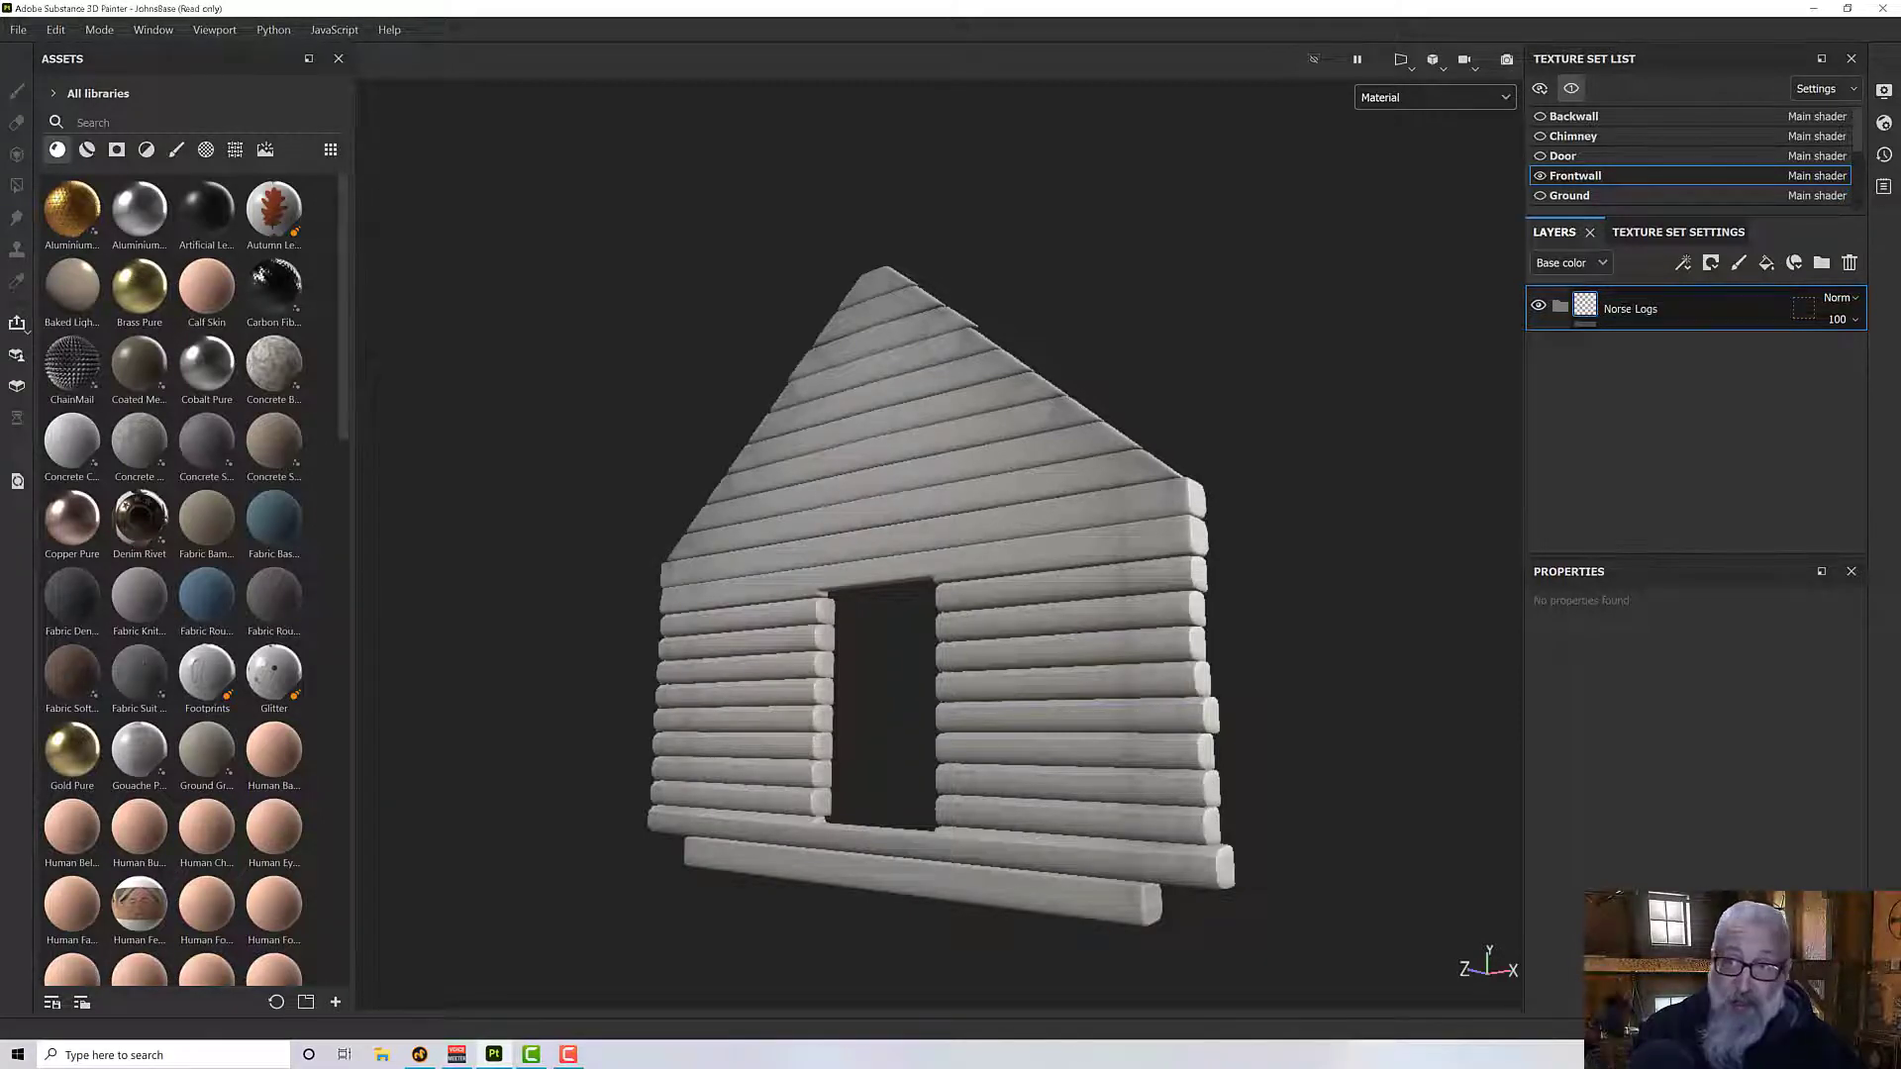
key(Return)
- Search the asset library for wood and add the Wood Rough material inside the Norse Logs folder
mouse_move(997, 526)
alt+mouse_down()
mouse_move(995, 573)
mouse_move(978, 552)
alt+mouse_up()
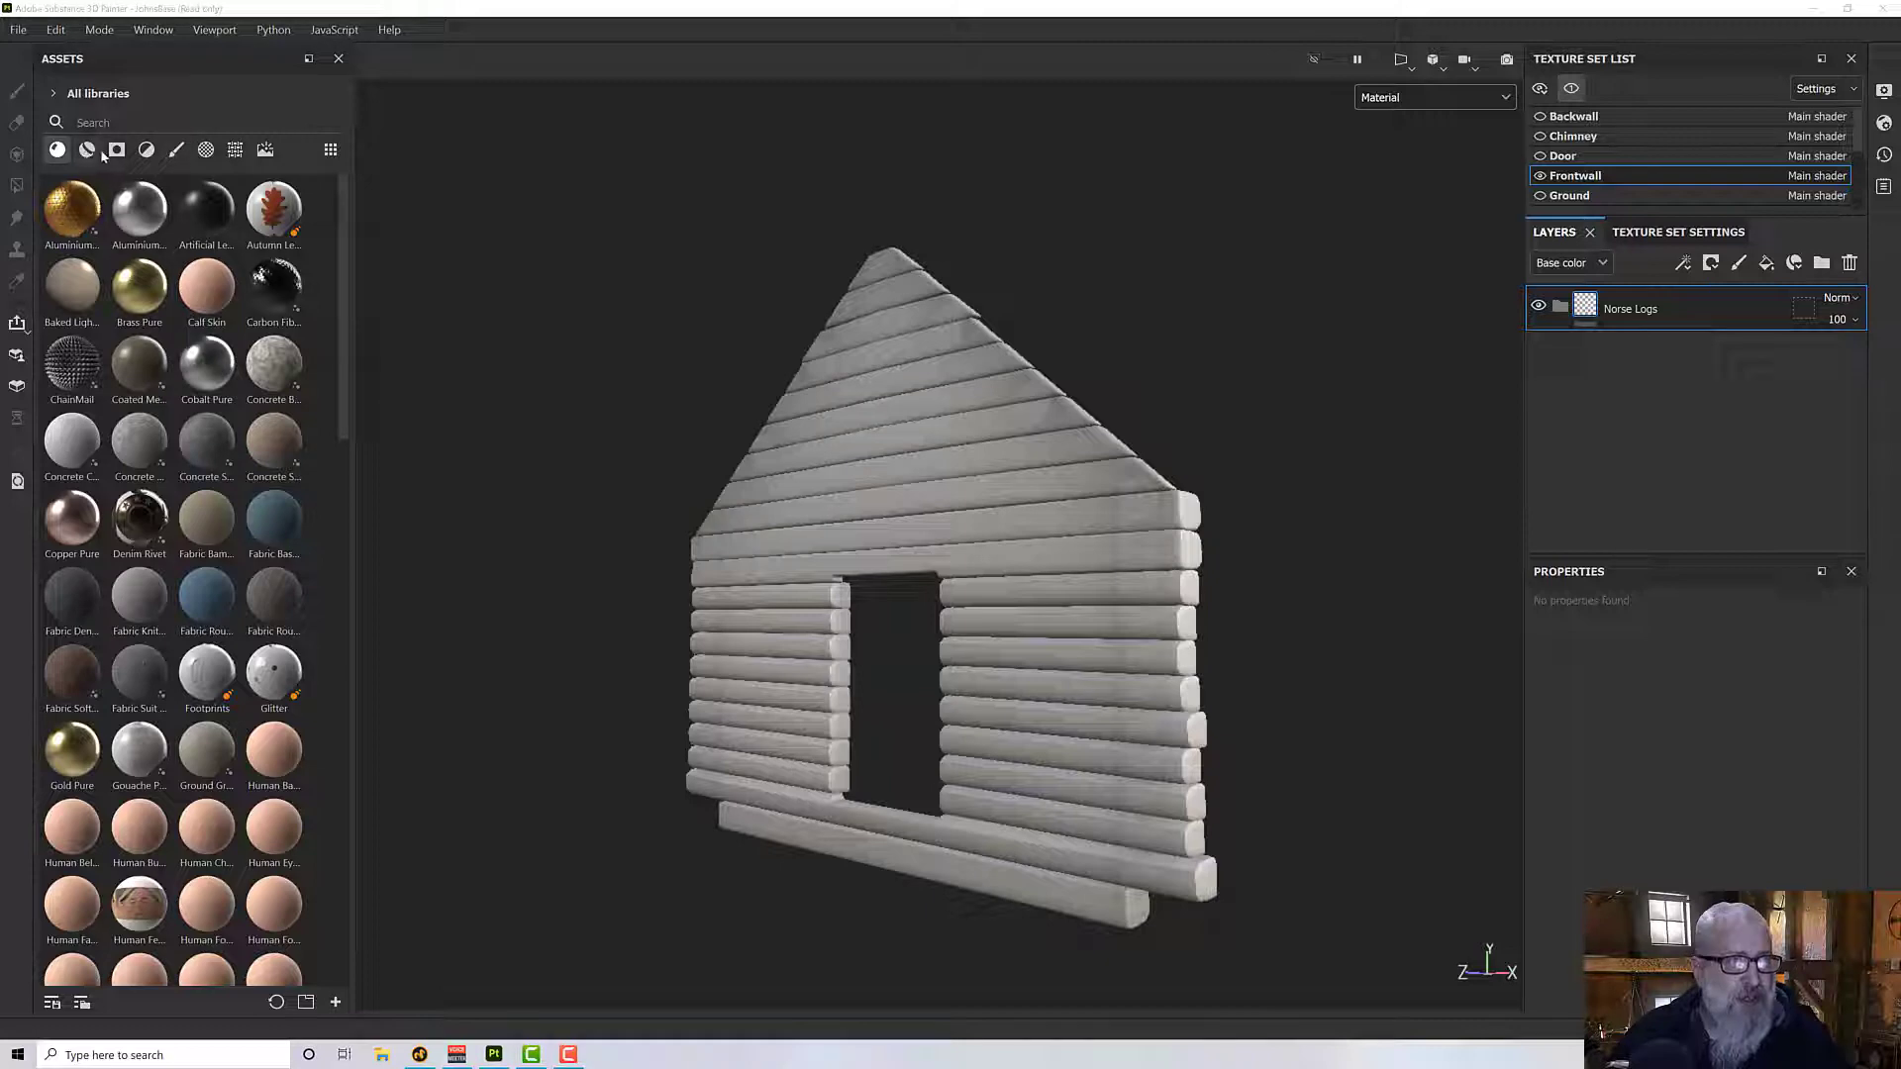
click(124, 121)
text(wood)
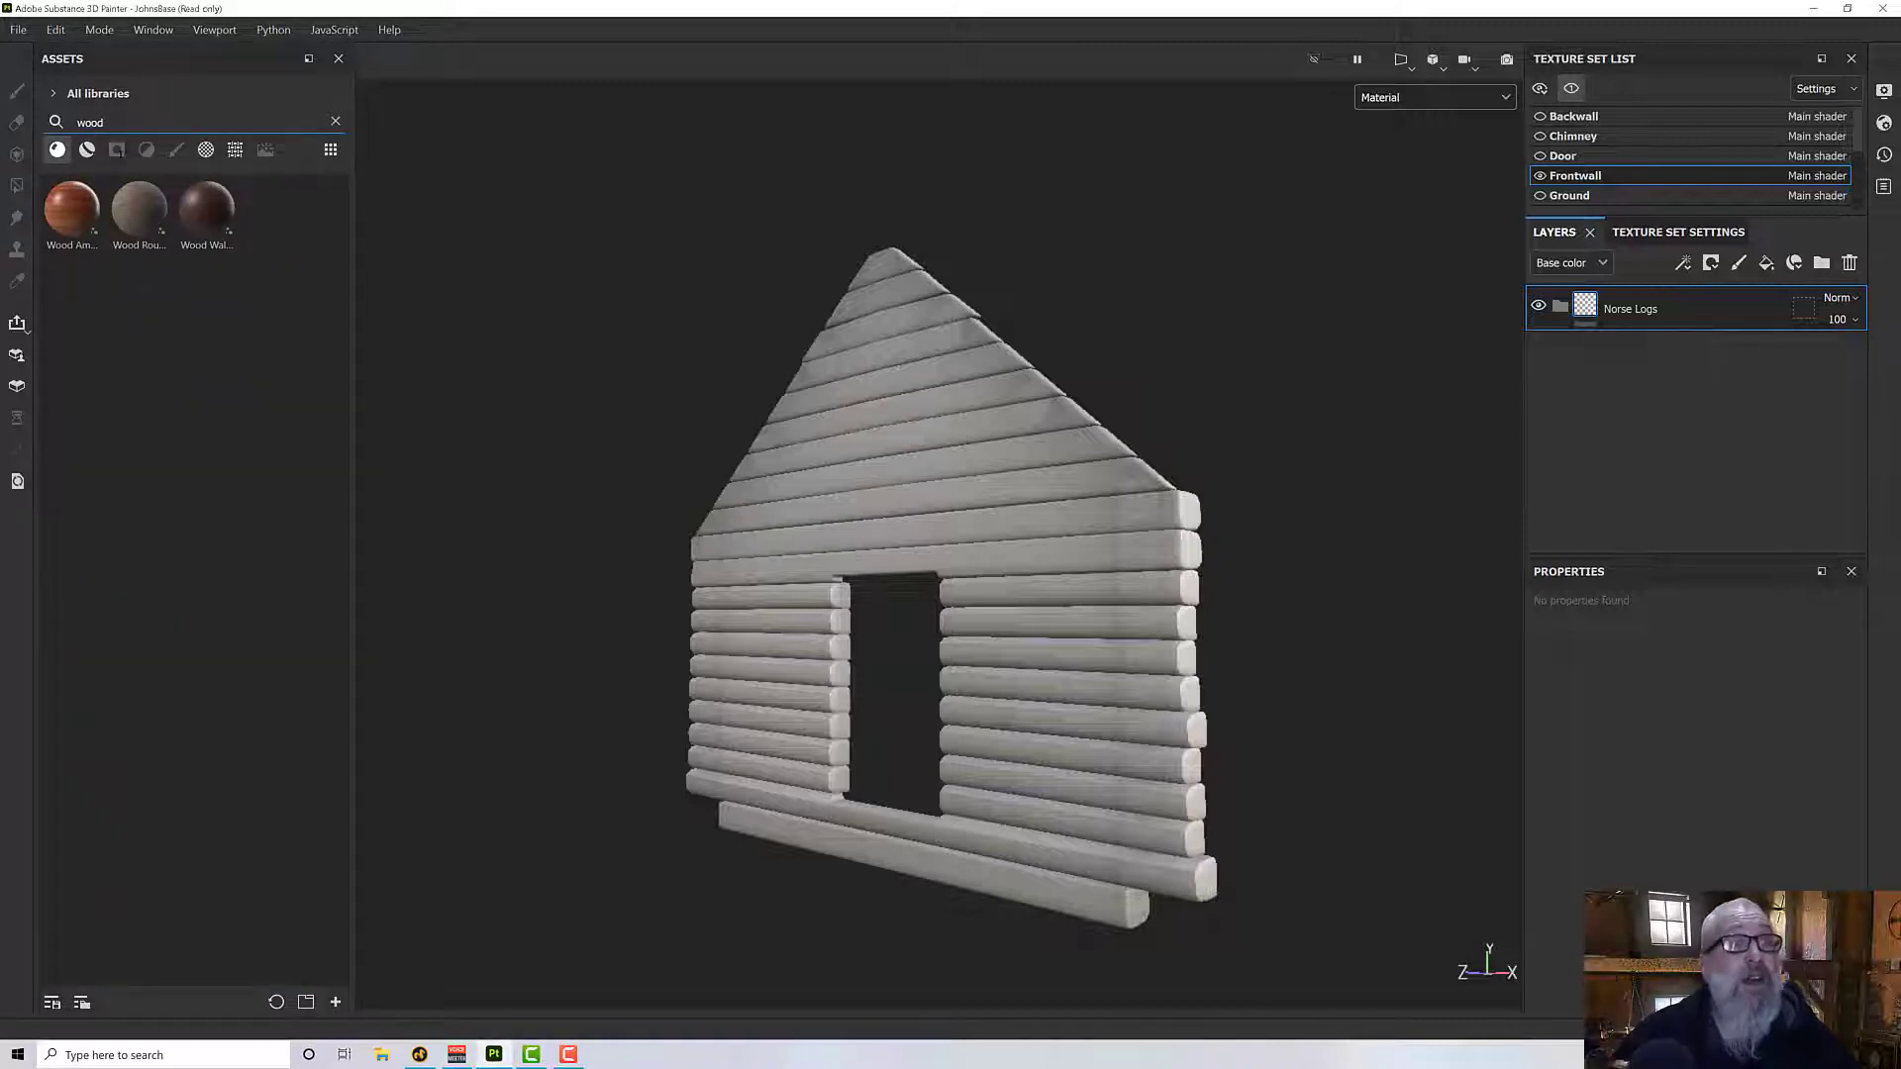
click(130, 226)
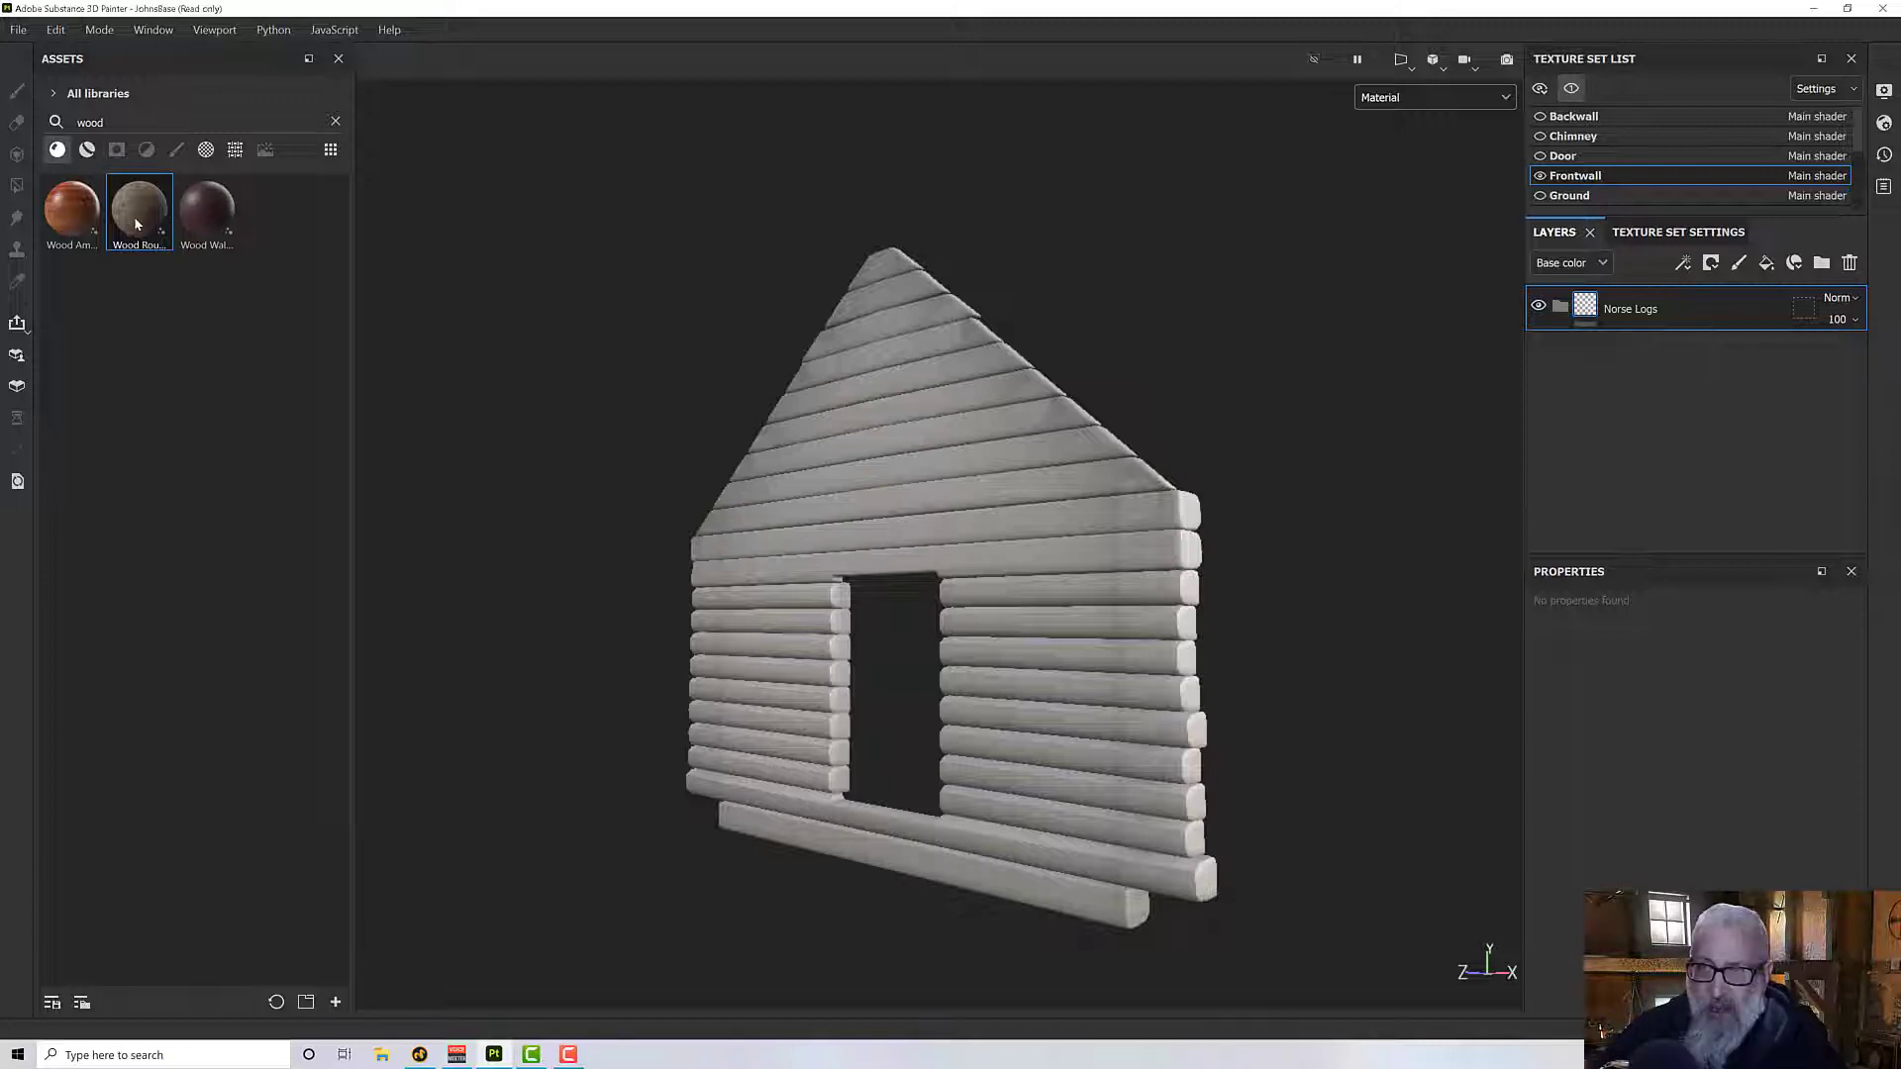
drag(137, 224, 1714, 306)
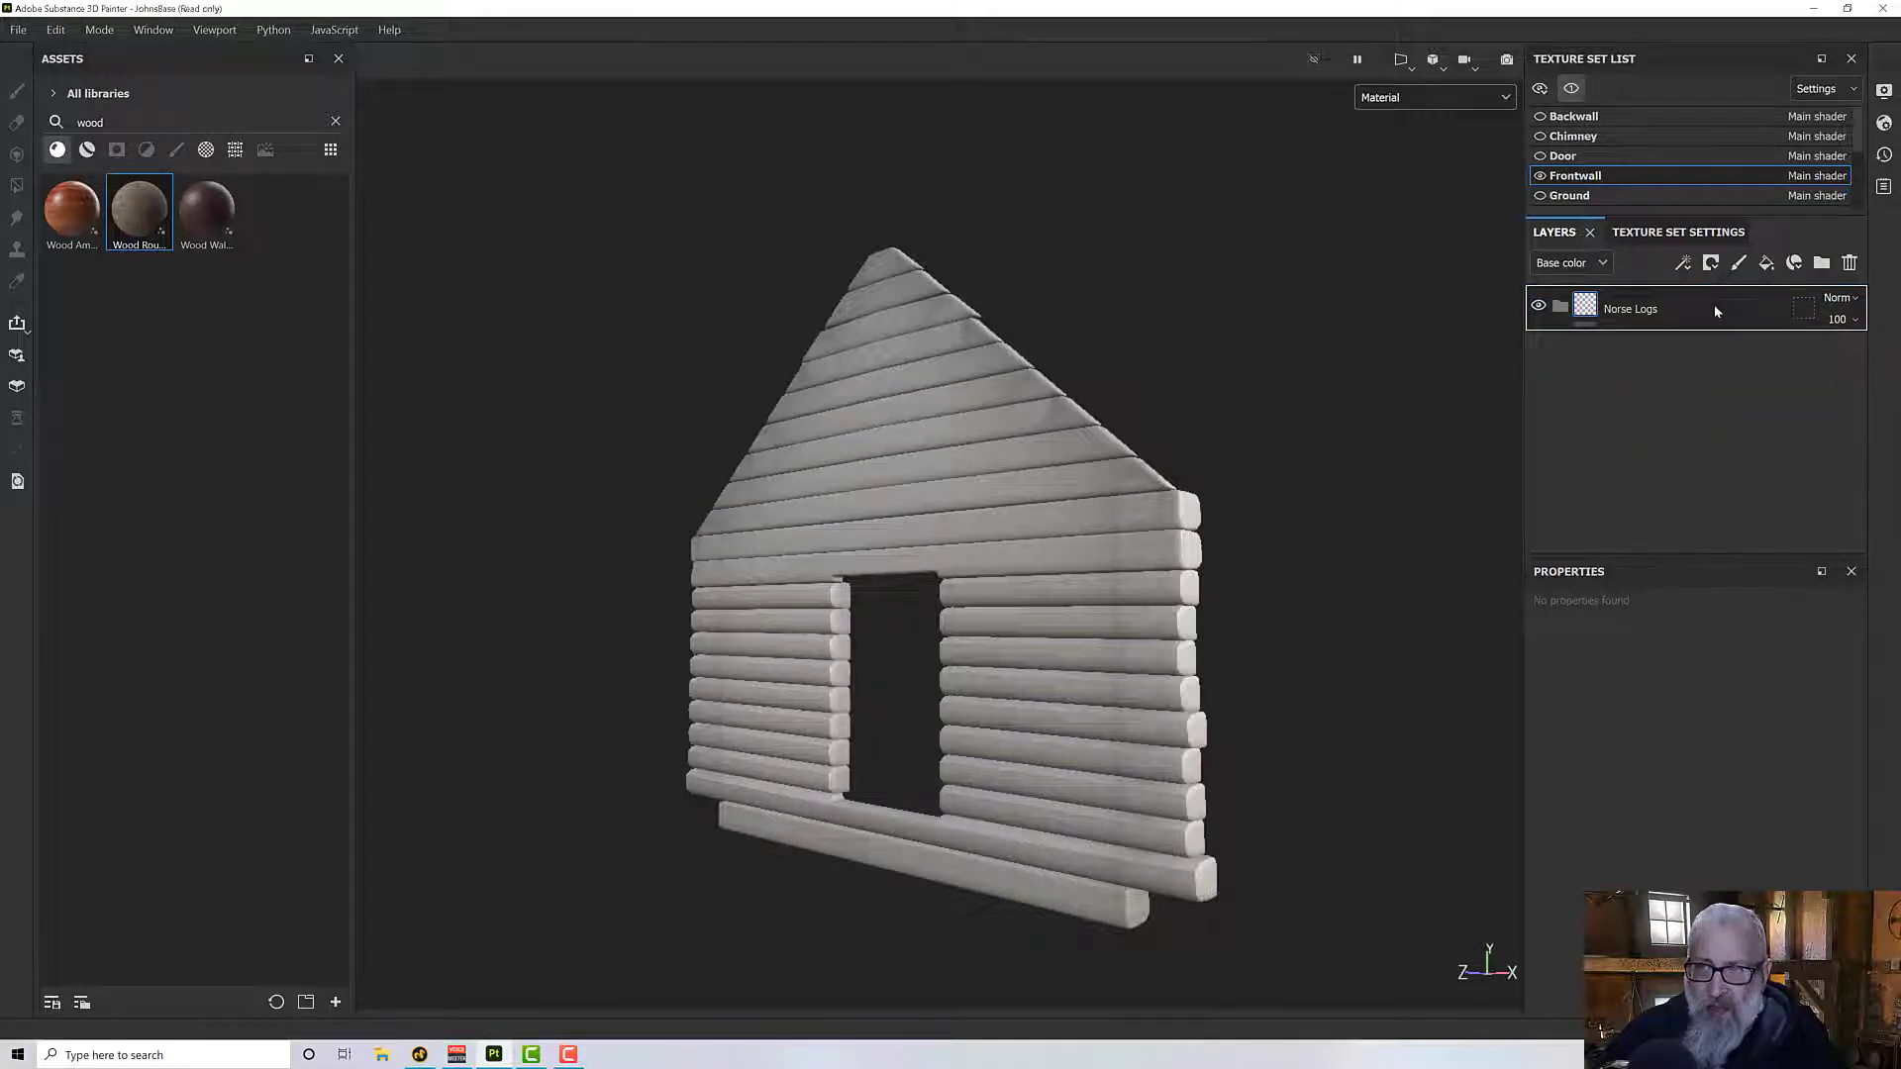
alt+drag(1175, 442, 818, 488)
scroll(816, 489, up, 5)
scroll(817, 489, up, 4)
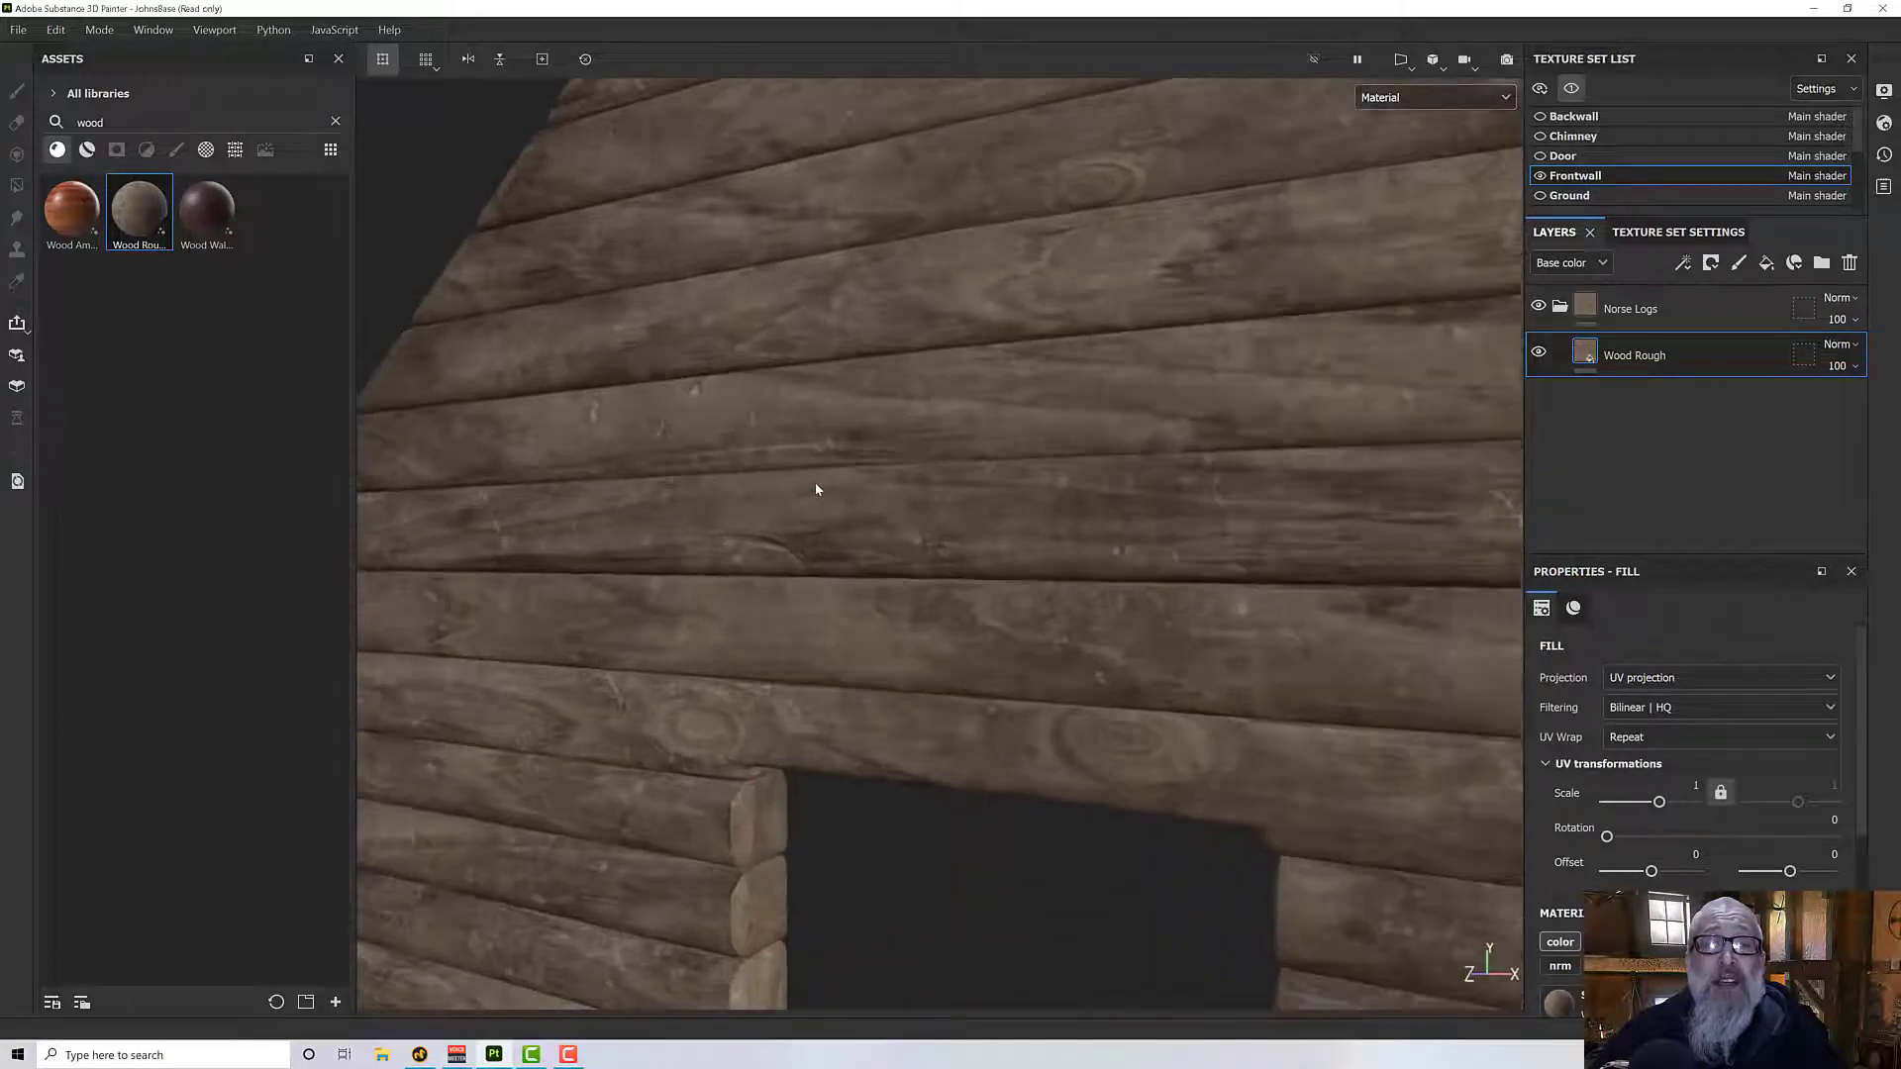
scroll(818, 490, down, 1)
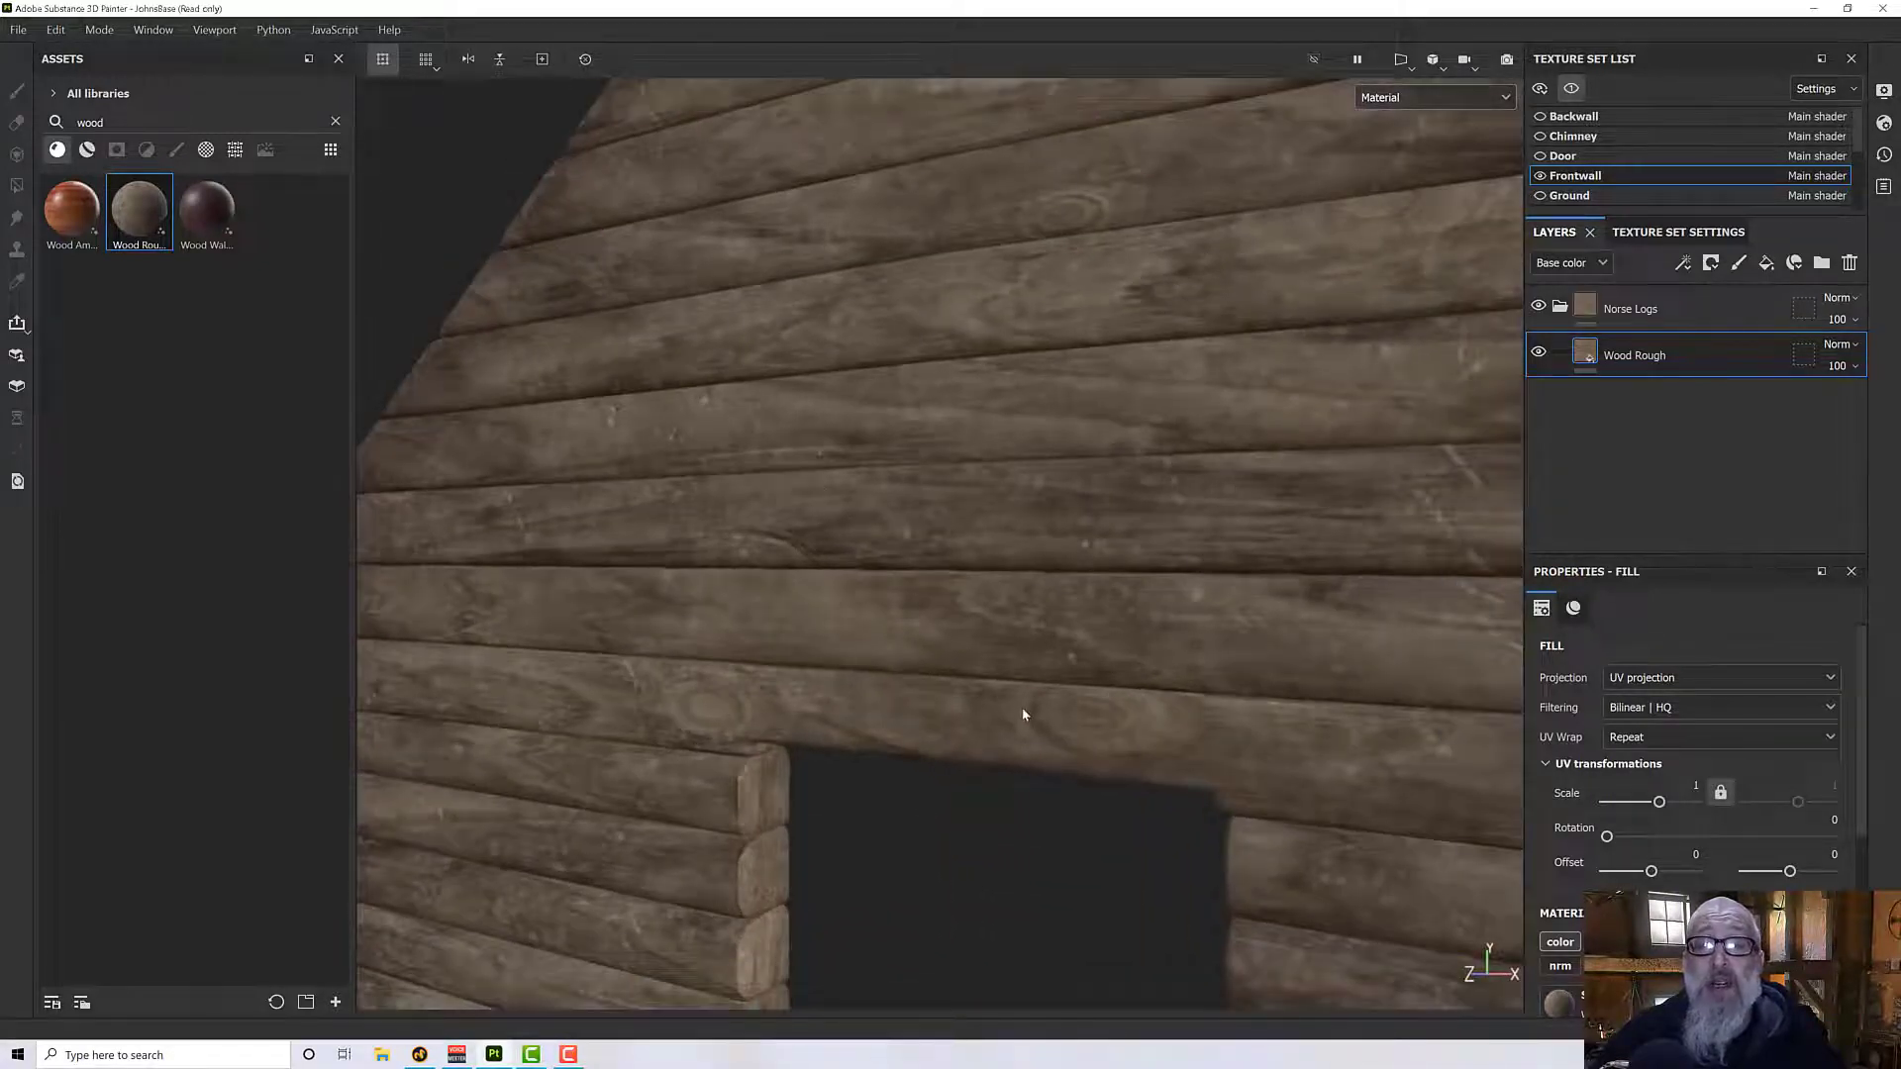
alt+drag(831, 624, 769, 539)
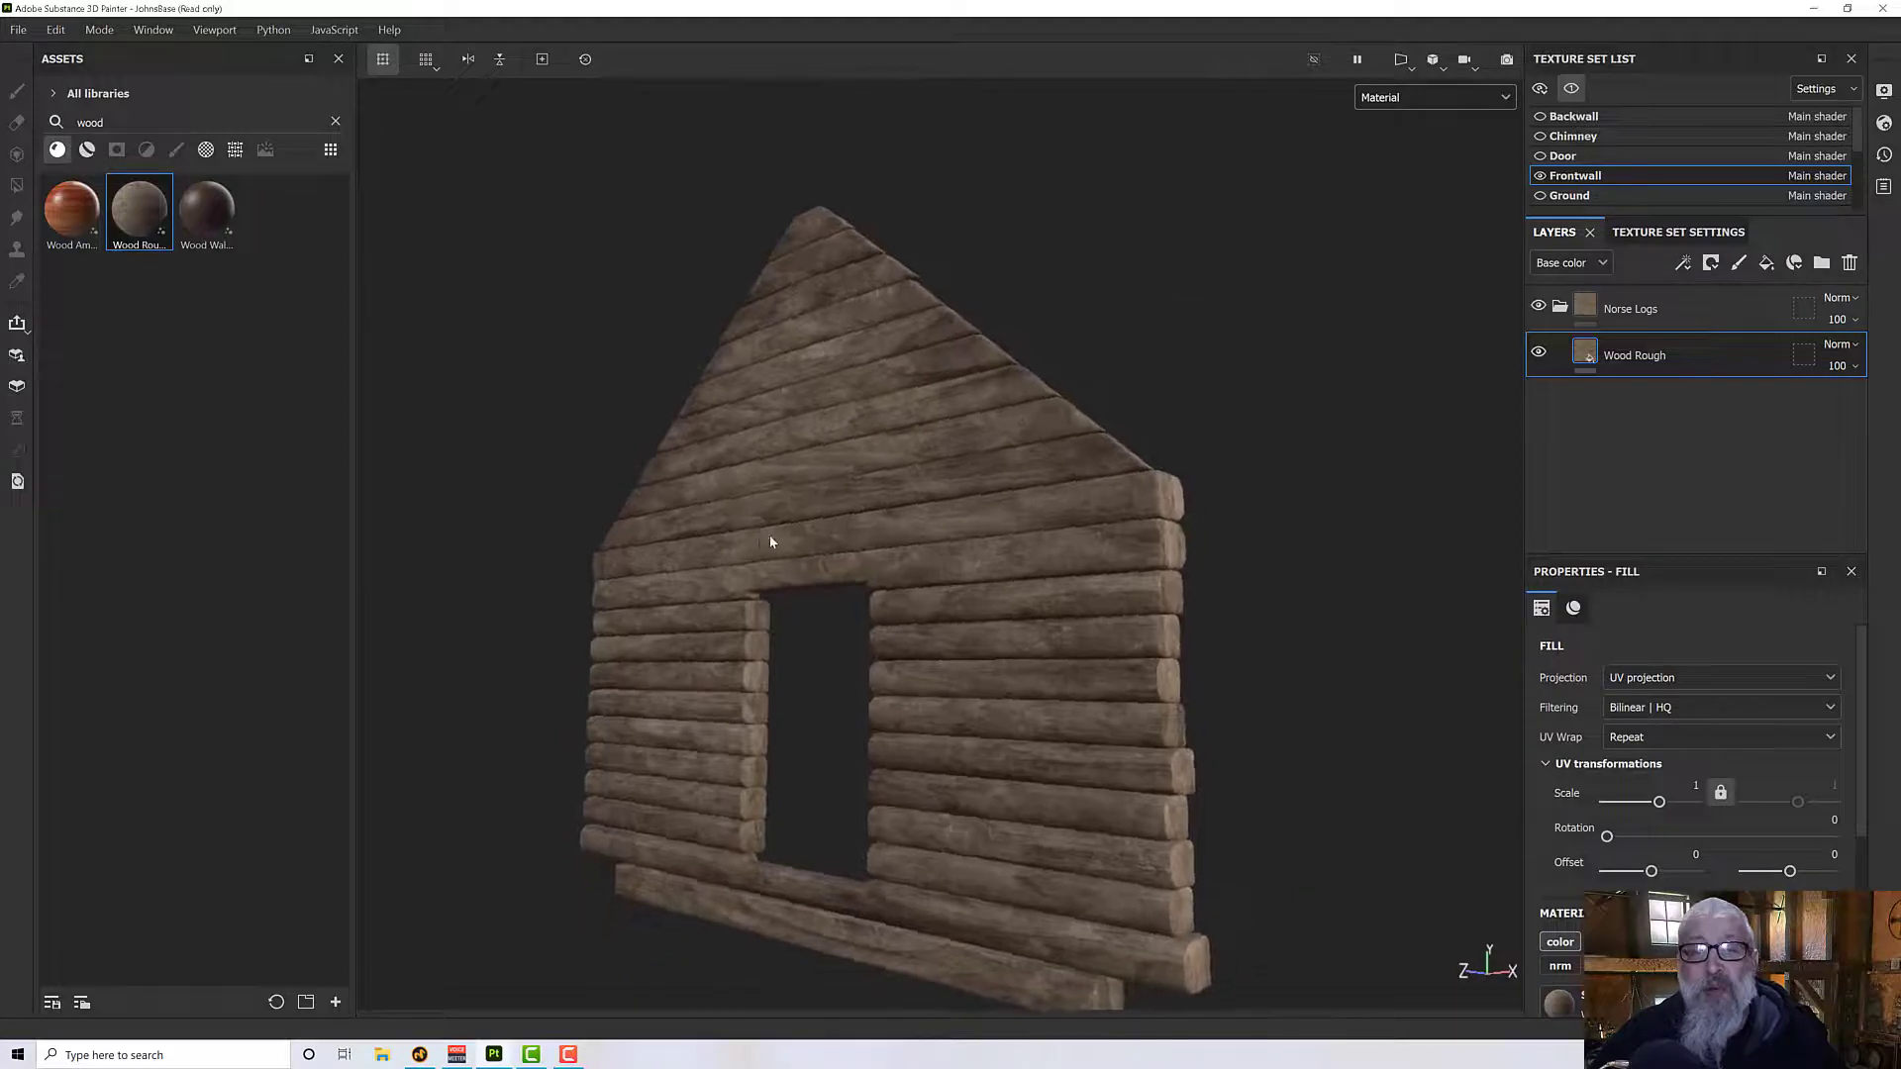
- Lighten and slightly desaturate the Wood Rough material's color to 857767
alt+middle_drag(771, 536, 752, 492)
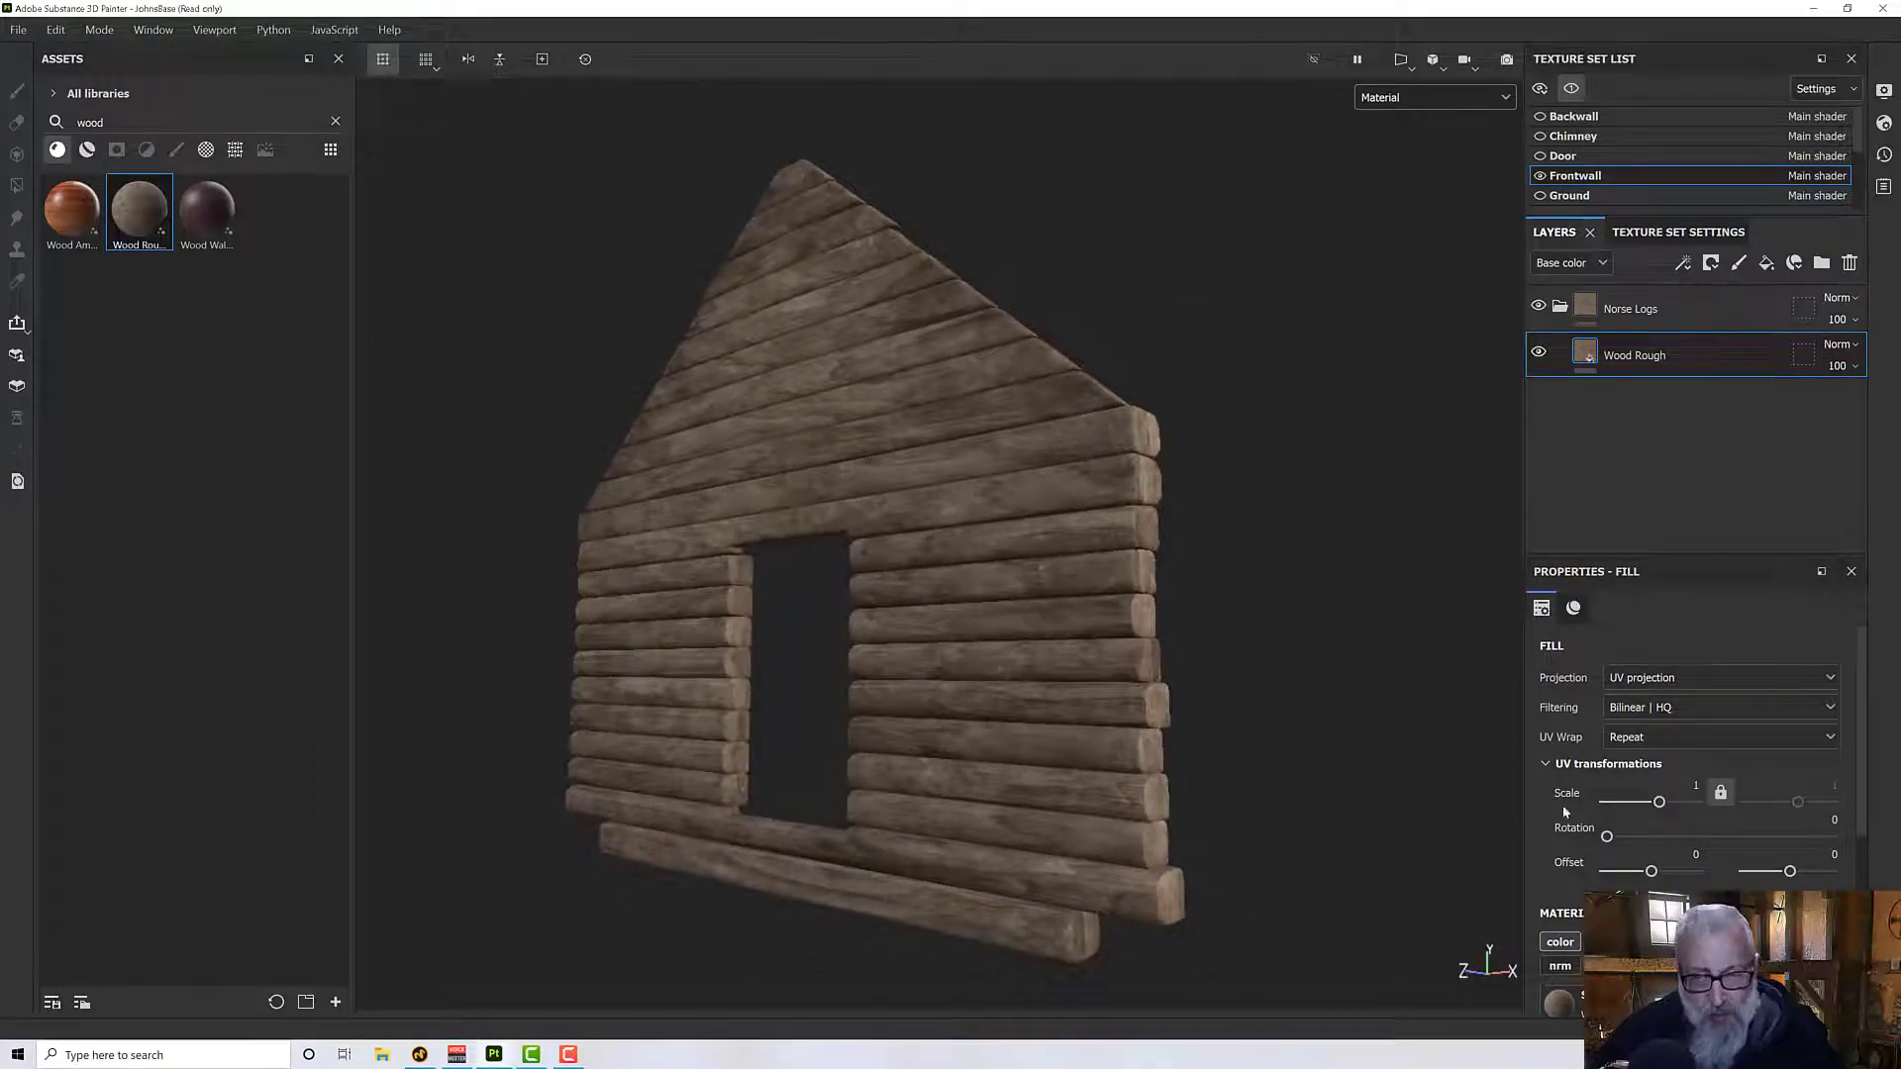
scroll(1584, 831, down, 6)
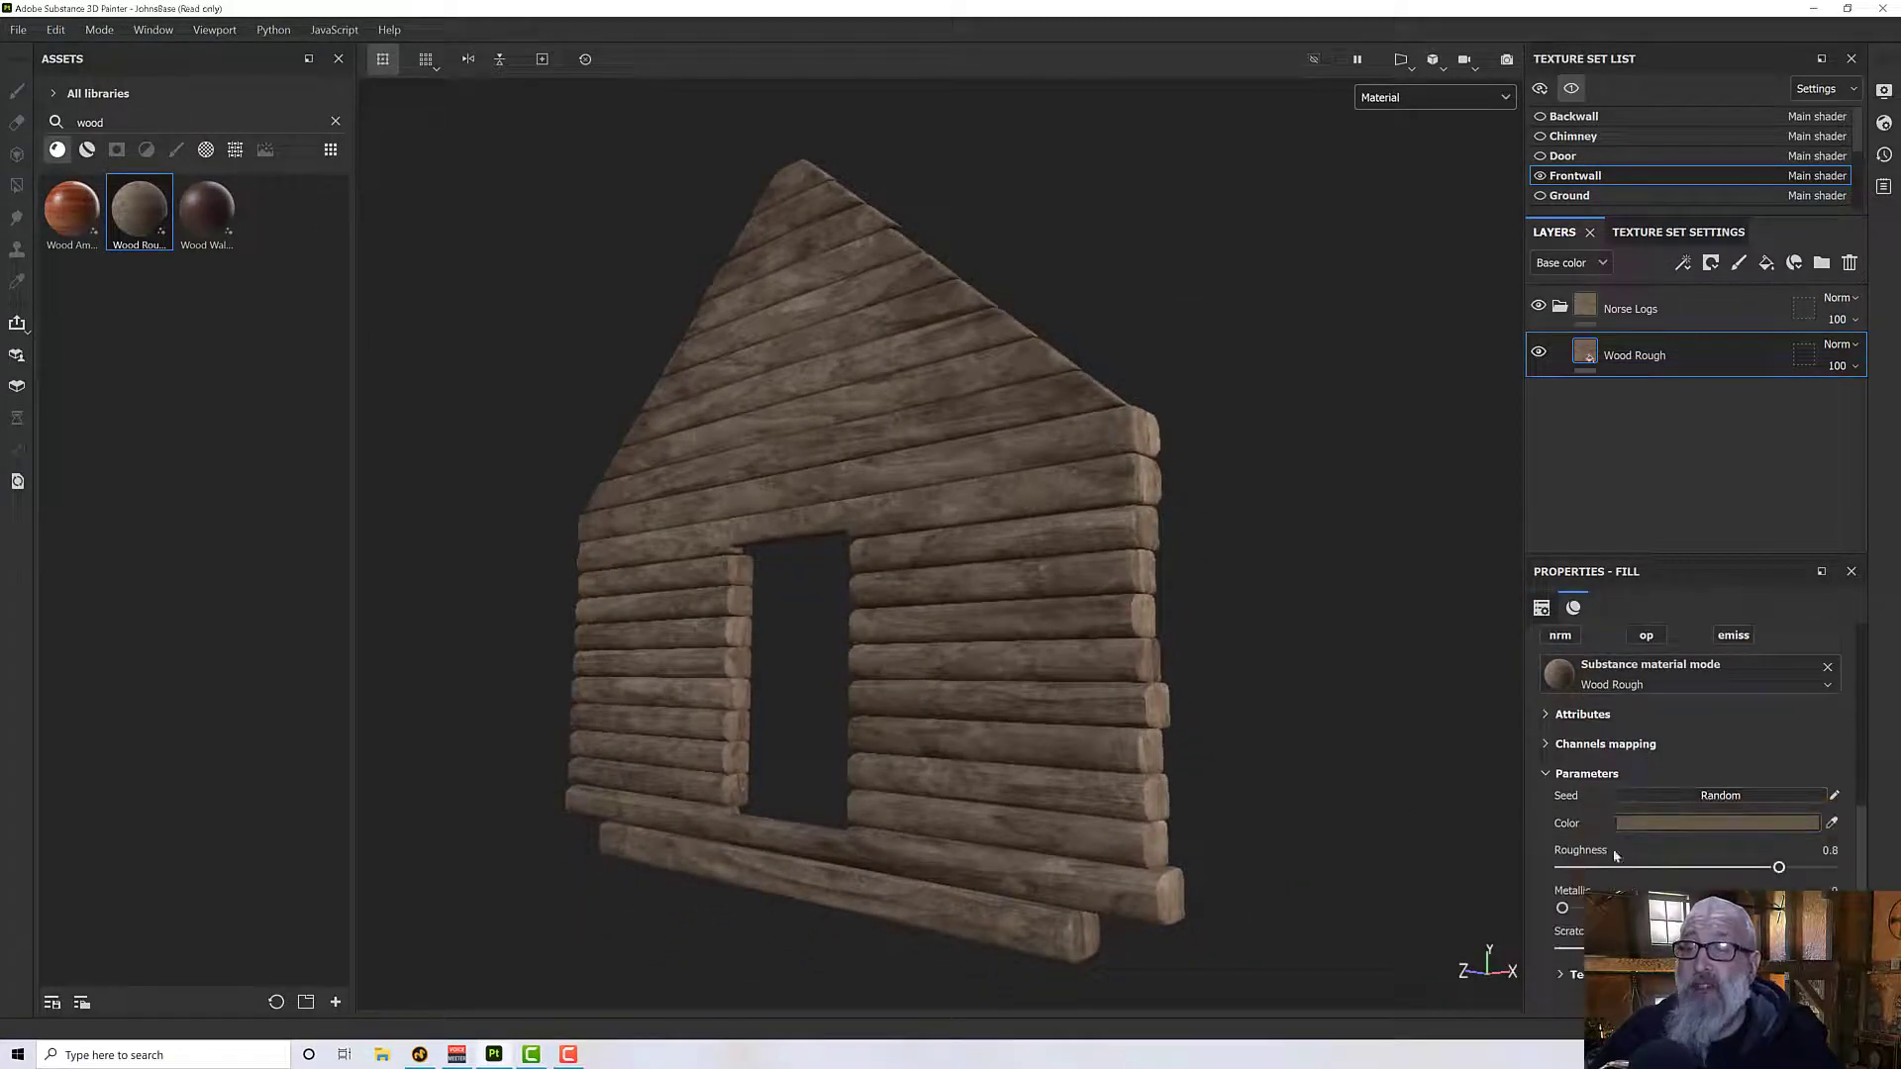
click(1636, 826)
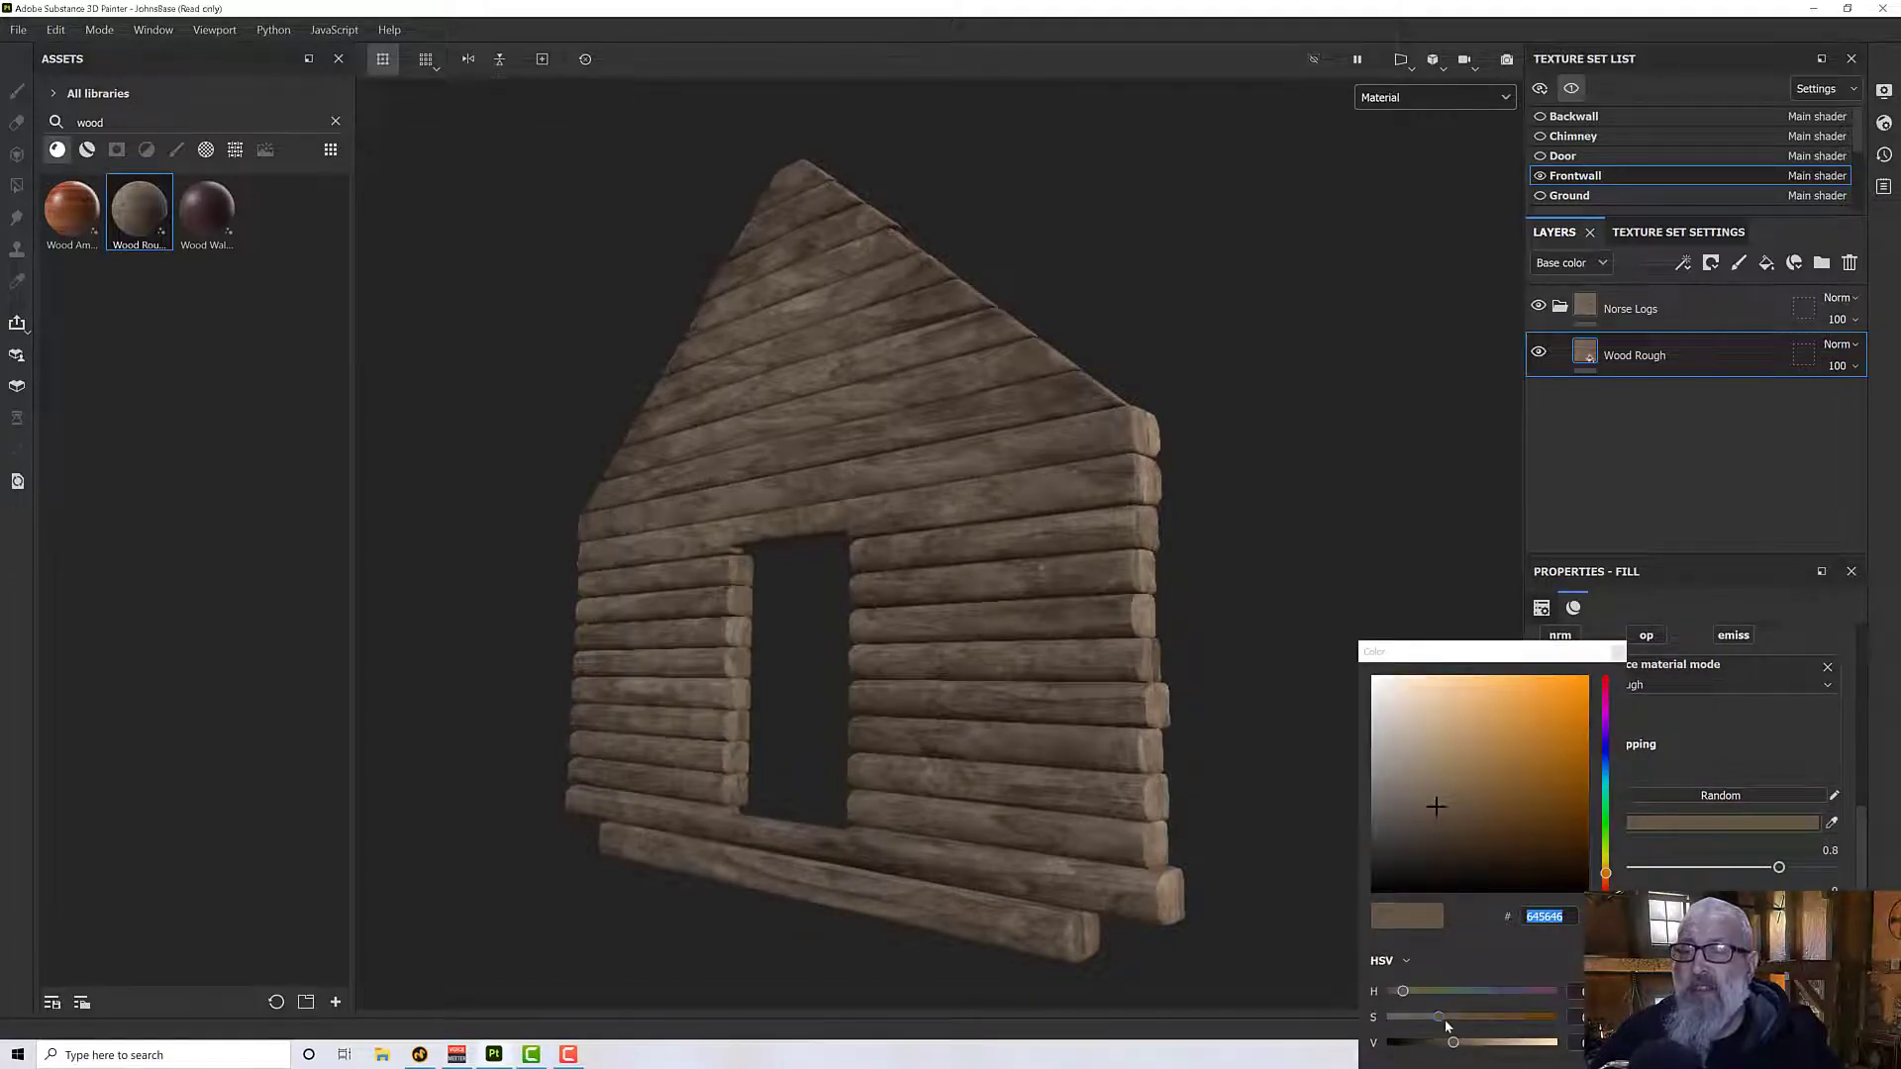
mouse_move(1452, 1042)
mouse_down()
mouse_move(1477, 1043)
mouse_move(1430, 1025)
mouse_up()
alt+drag(891, 767, 851, 733)
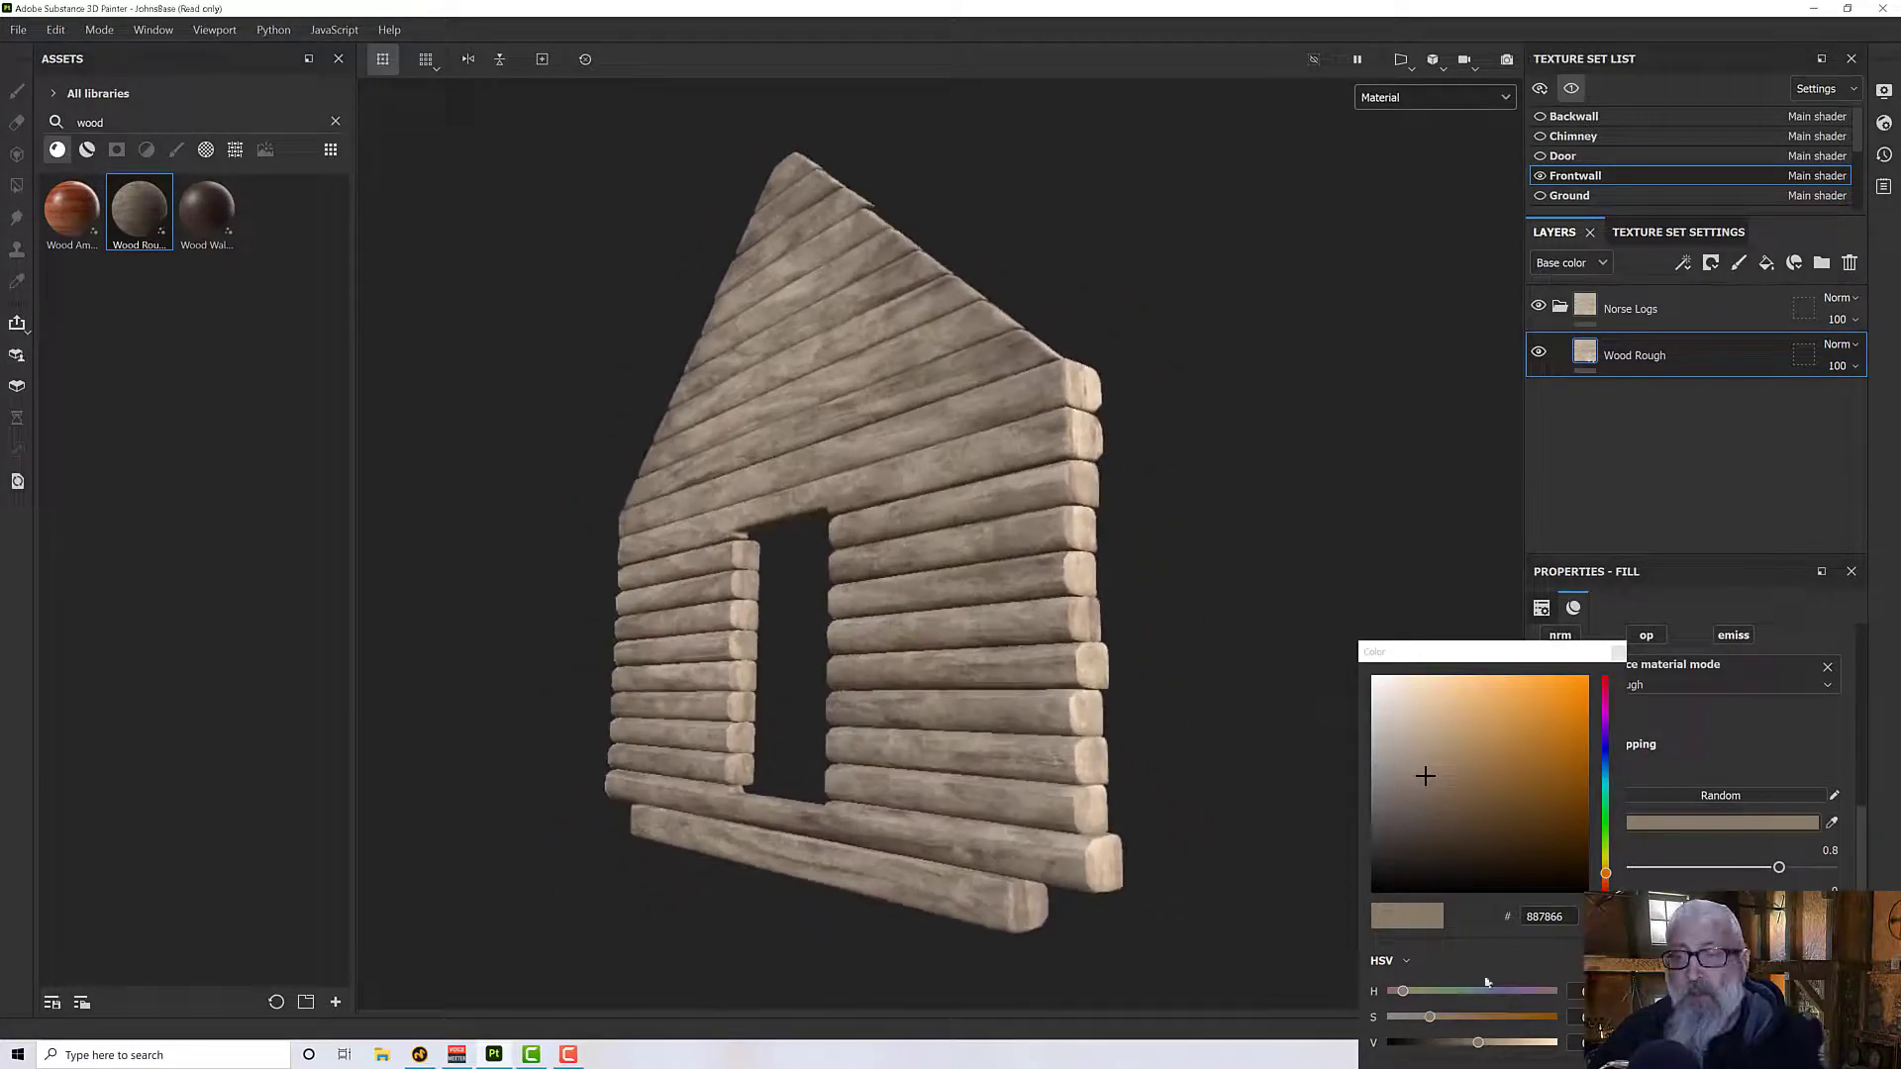
drag(1430, 1017, 1428, 1020)
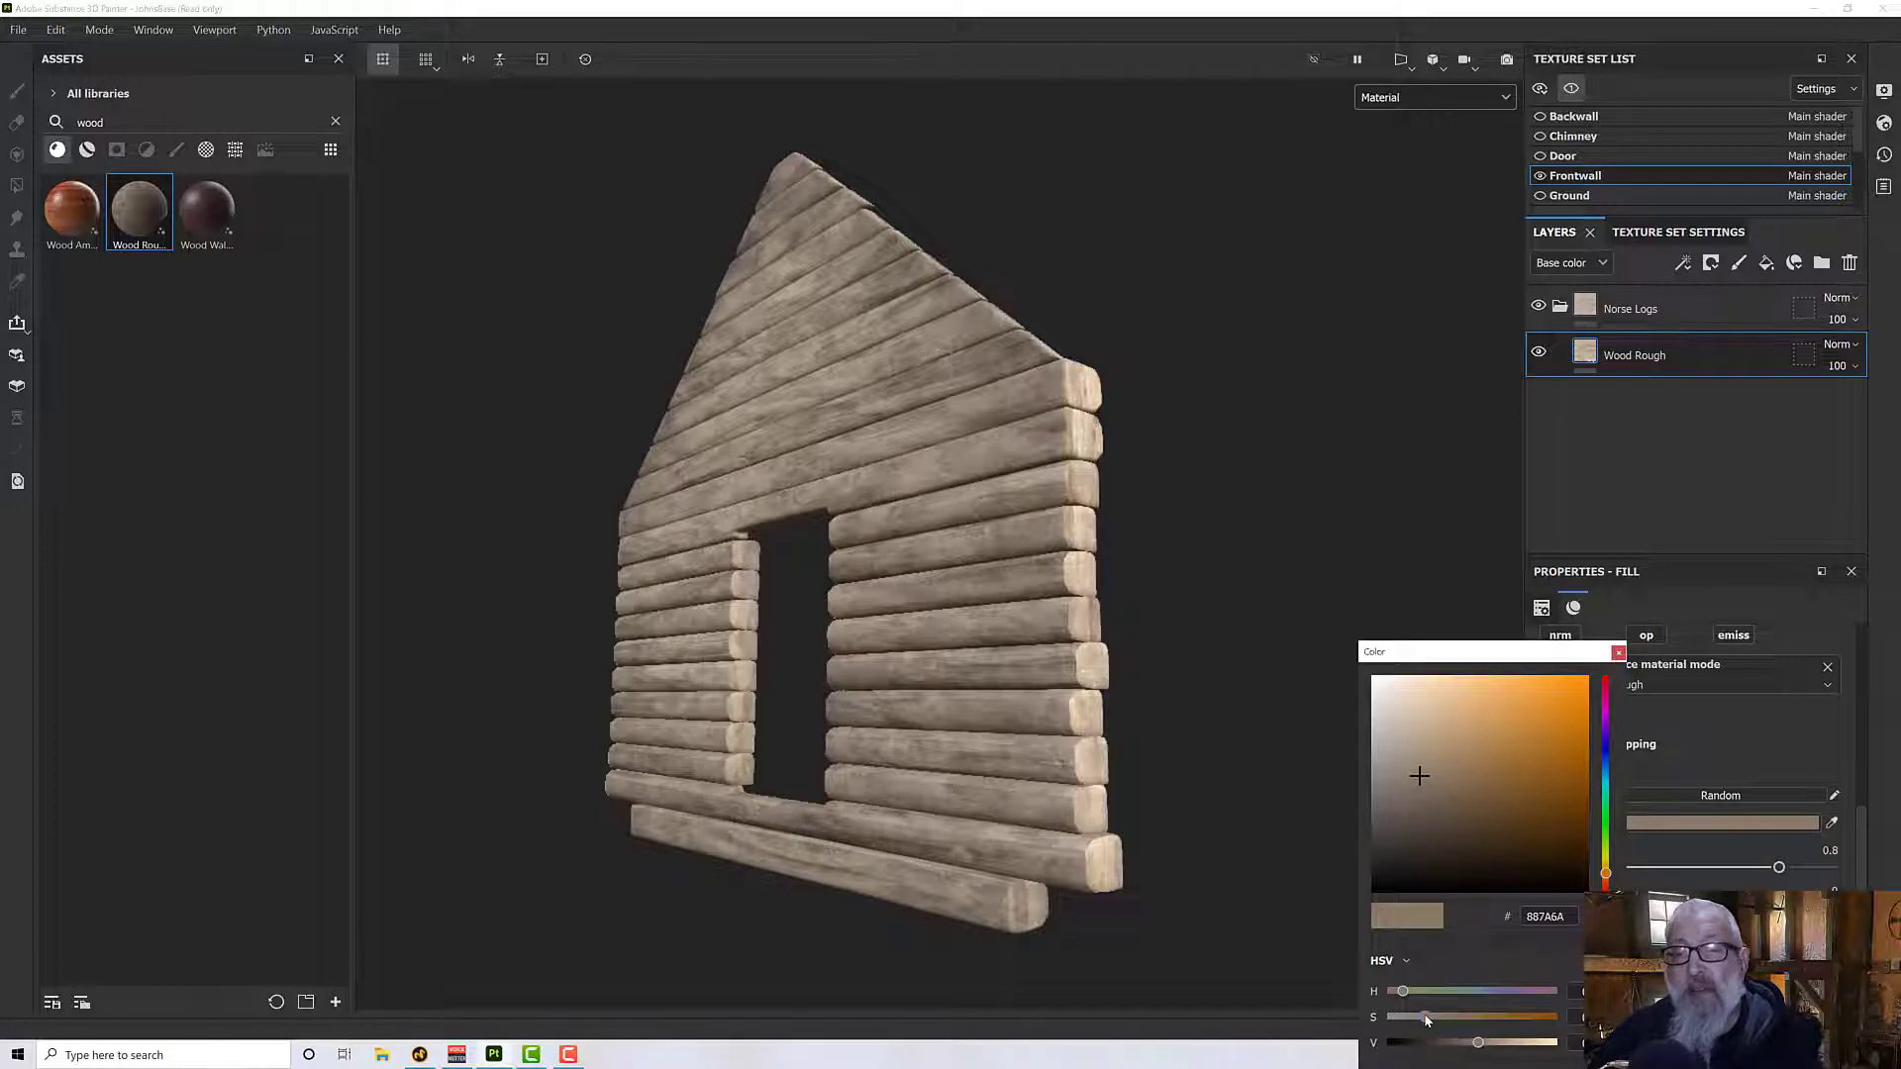
drag(1486, 1047, 1476, 1048)
alt+drag(841, 641, 891, 645)
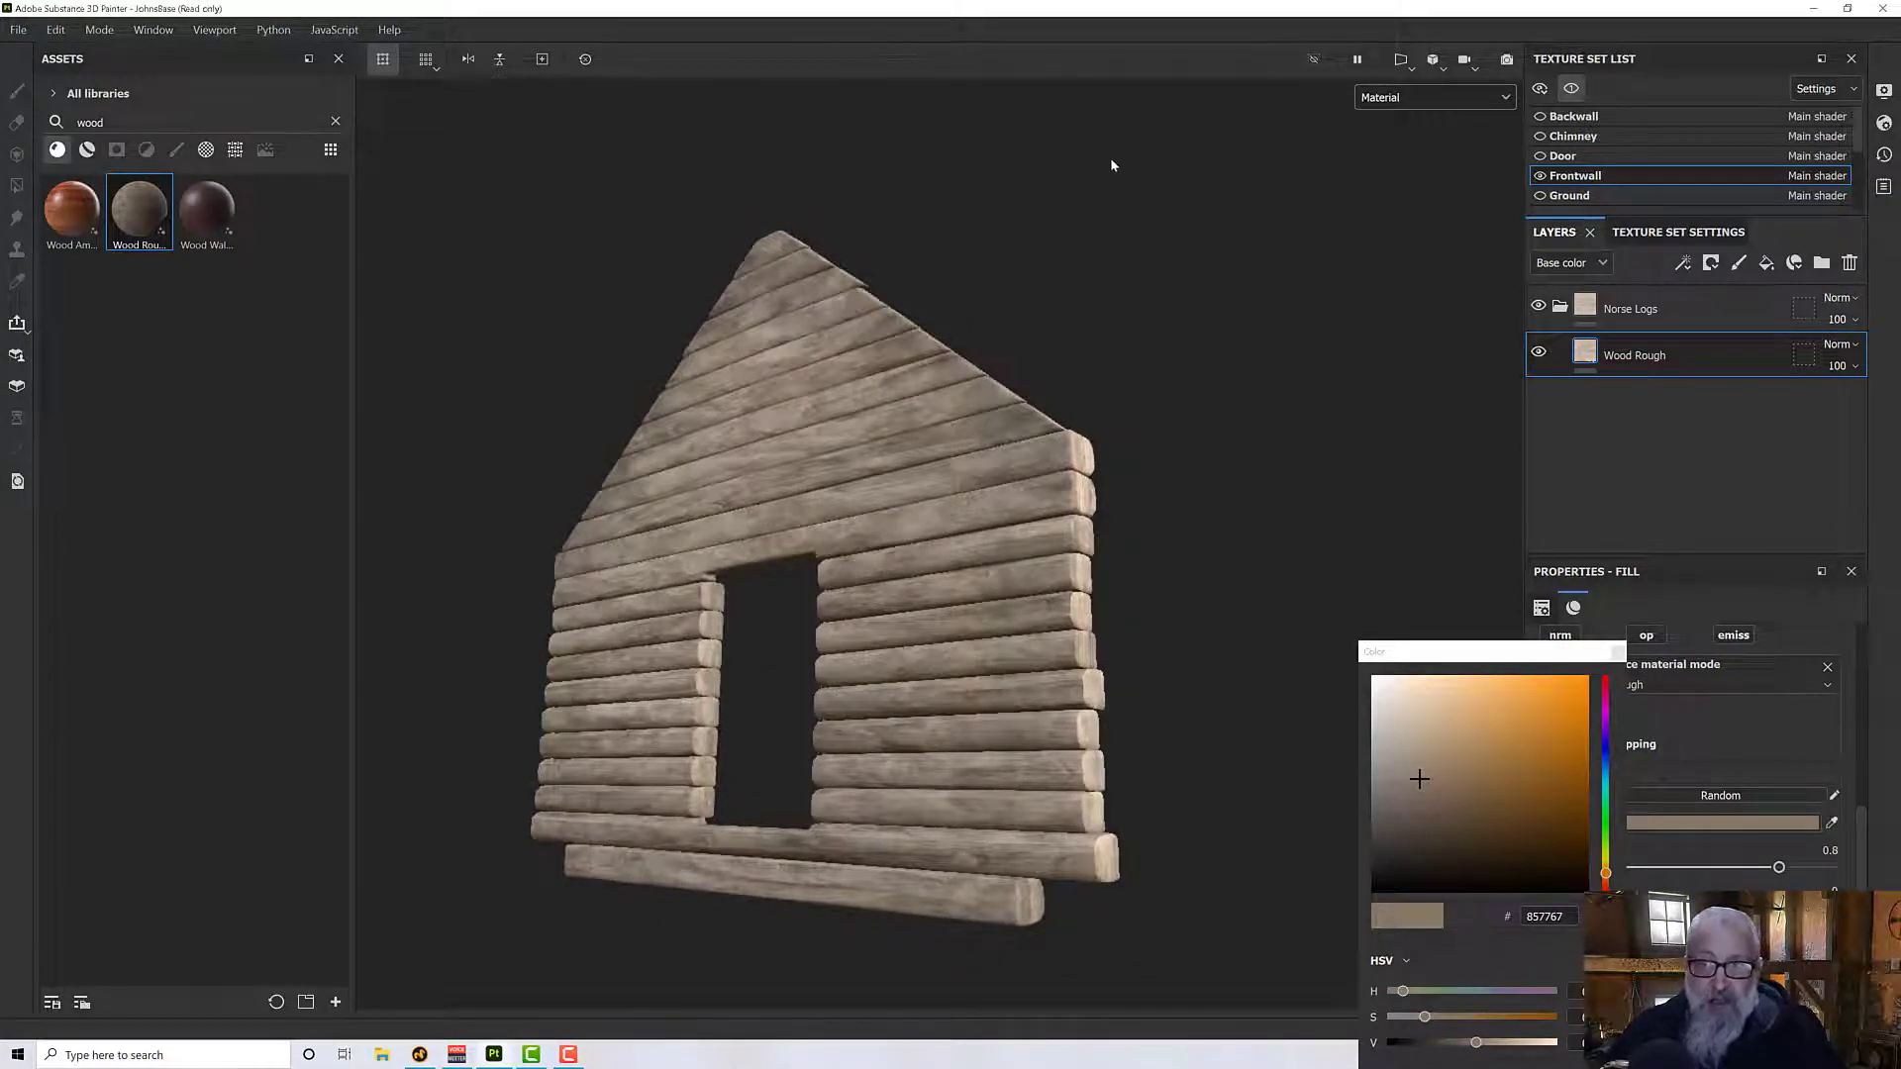
- Duplicate the Wood Rough layer and add a black mask to the copy
right_click(1627, 365)
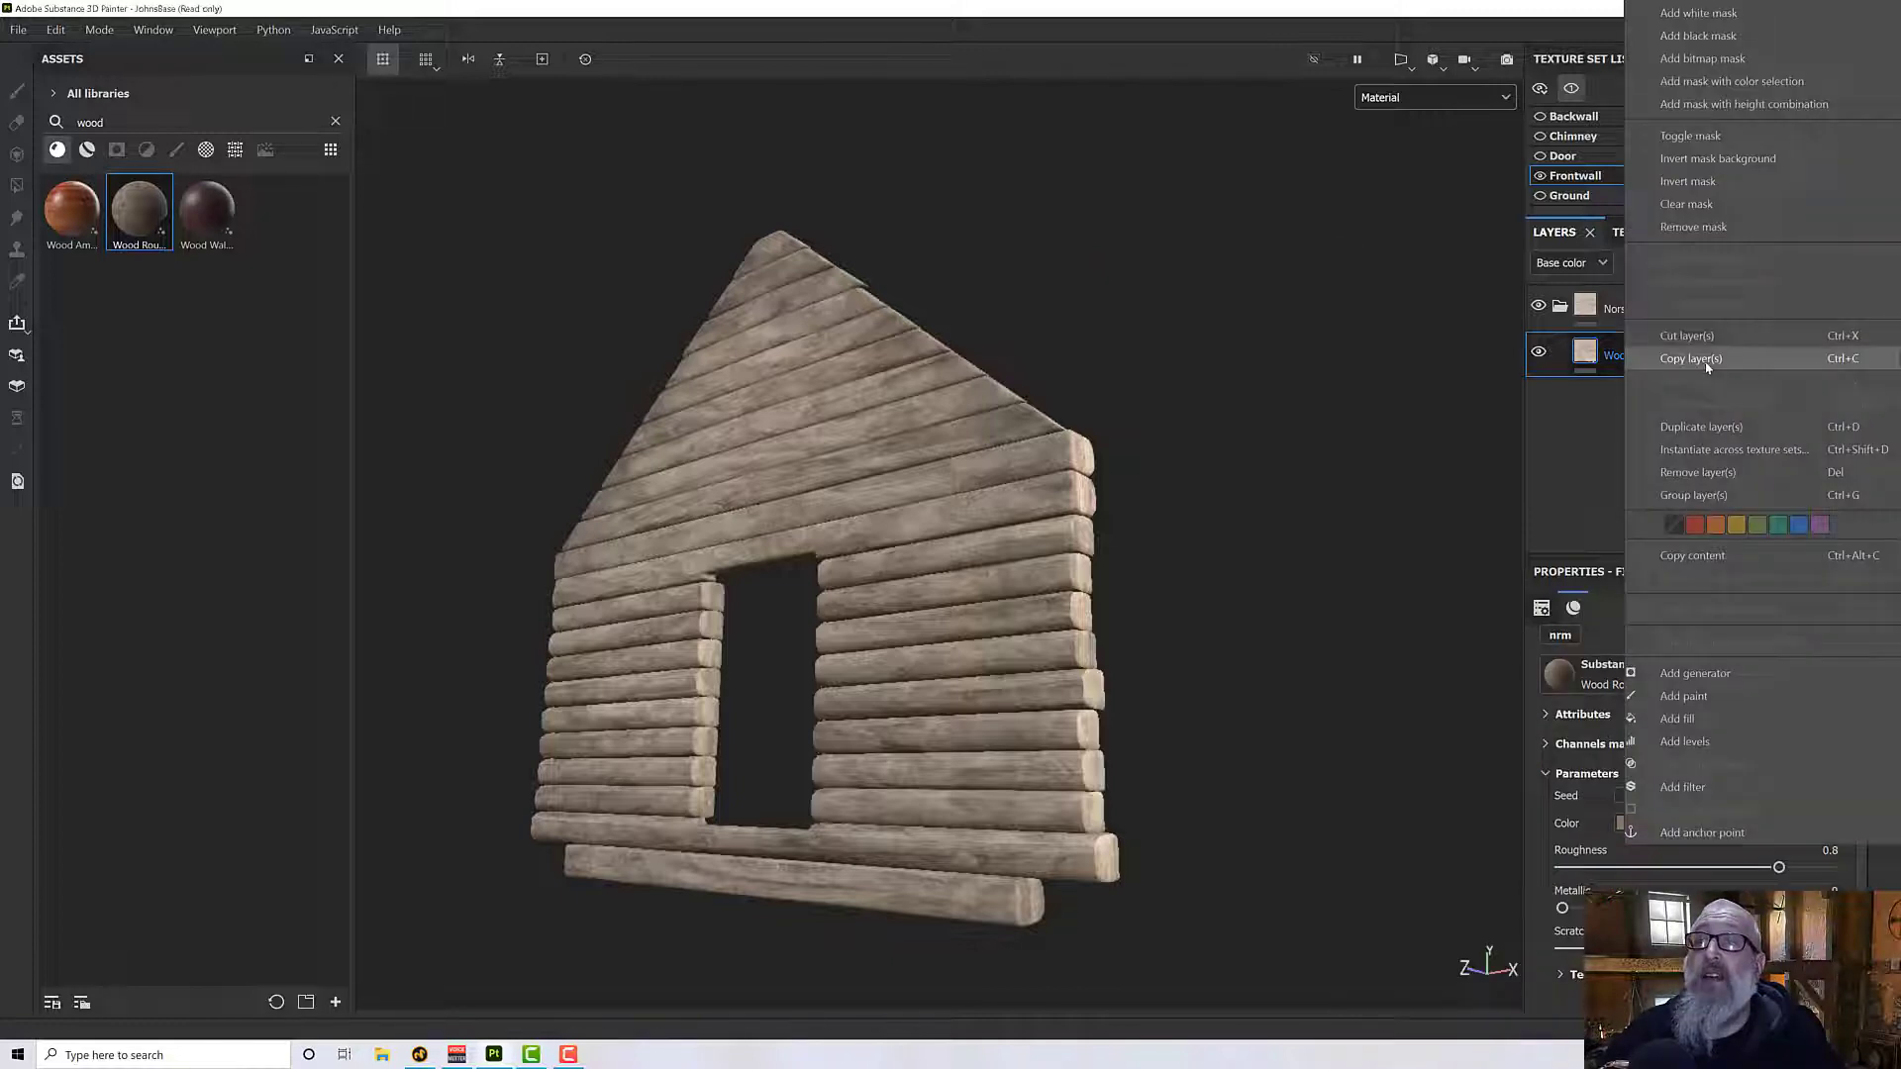
click(1695, 430)
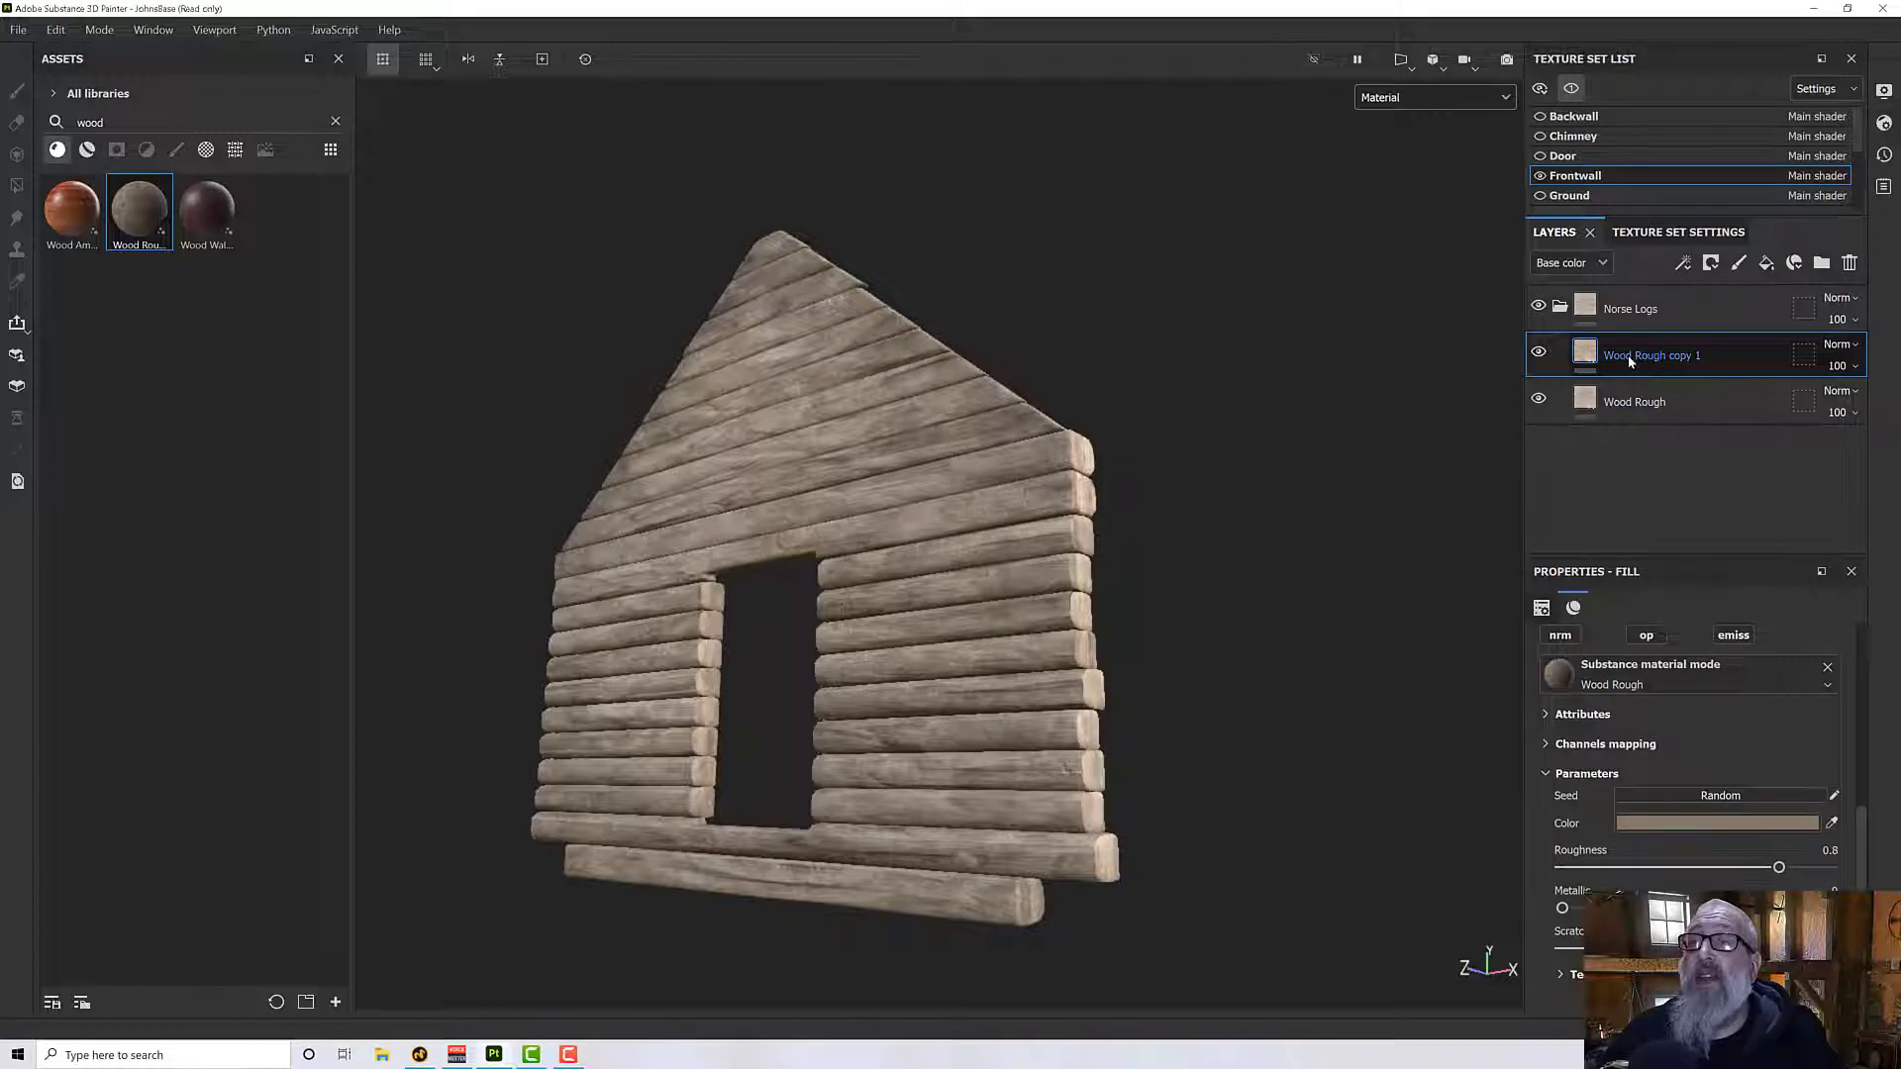
right_click(1627, 359)
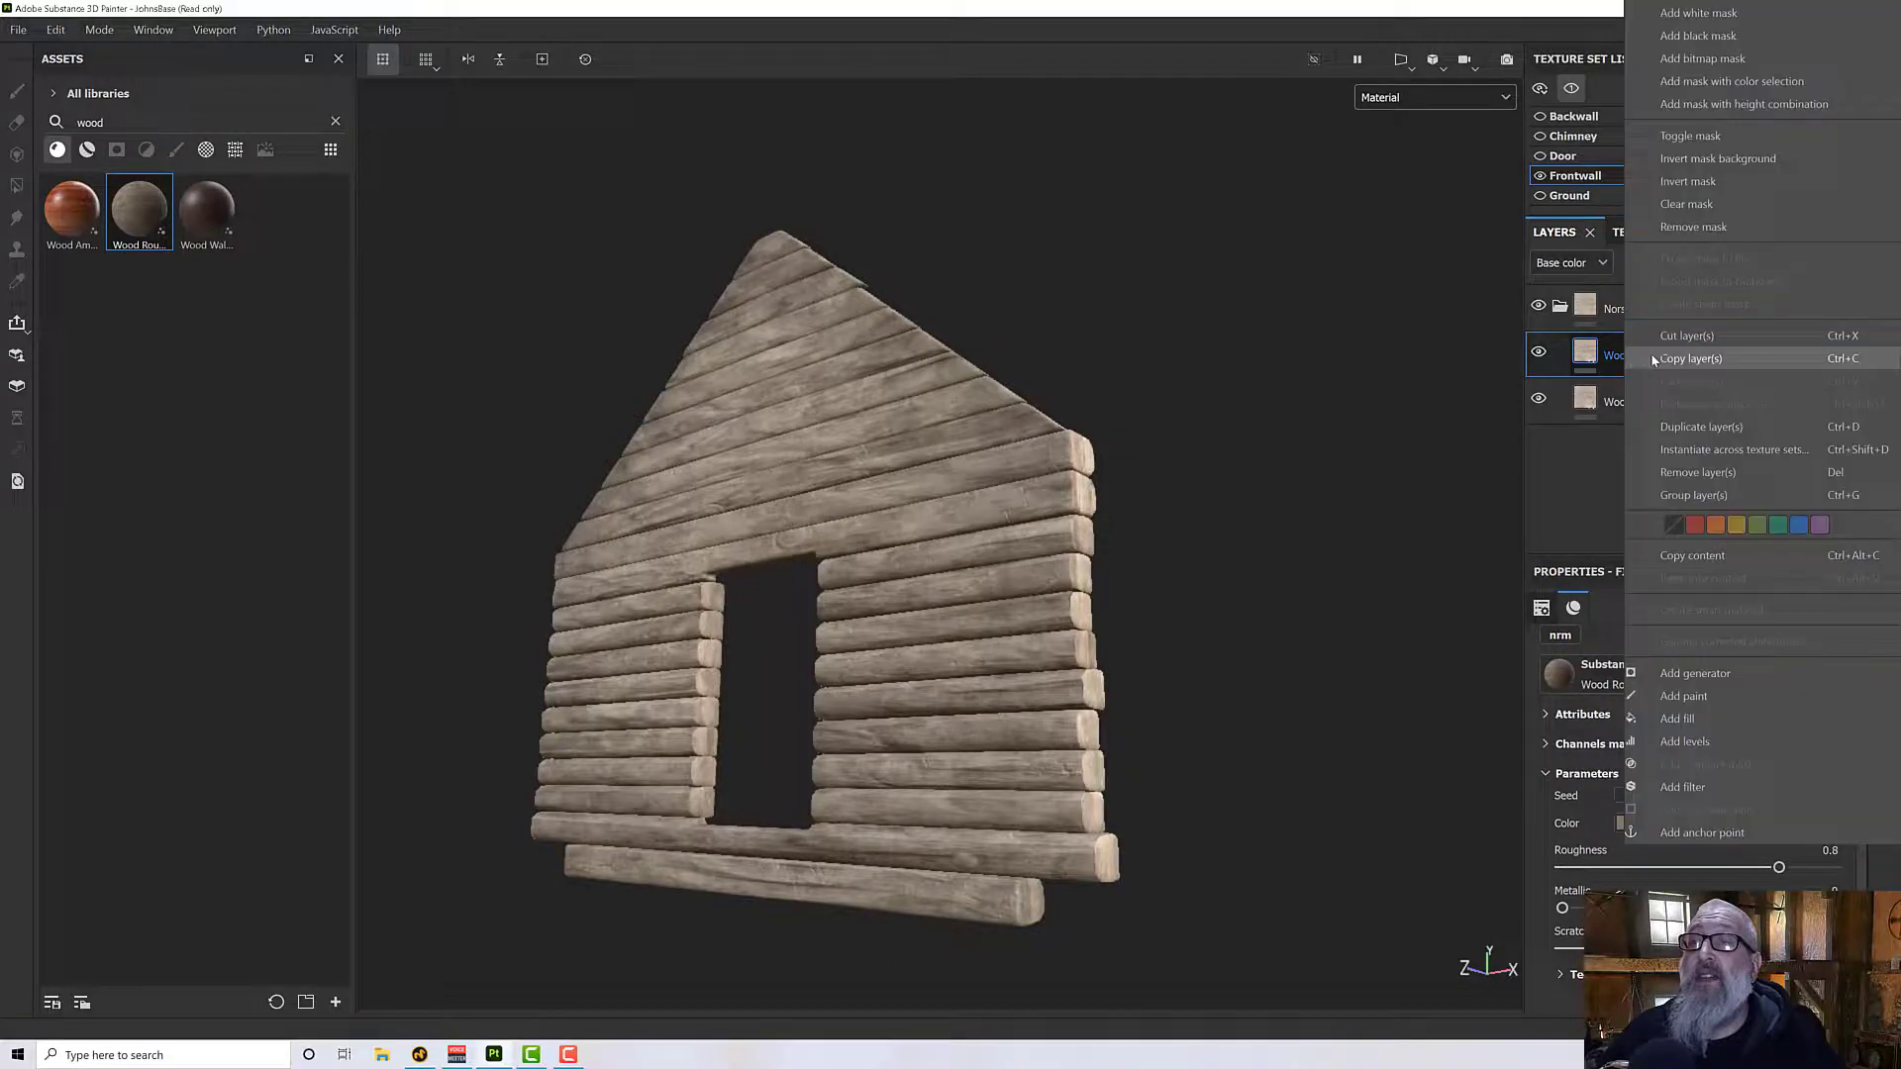
click(1697, 36)
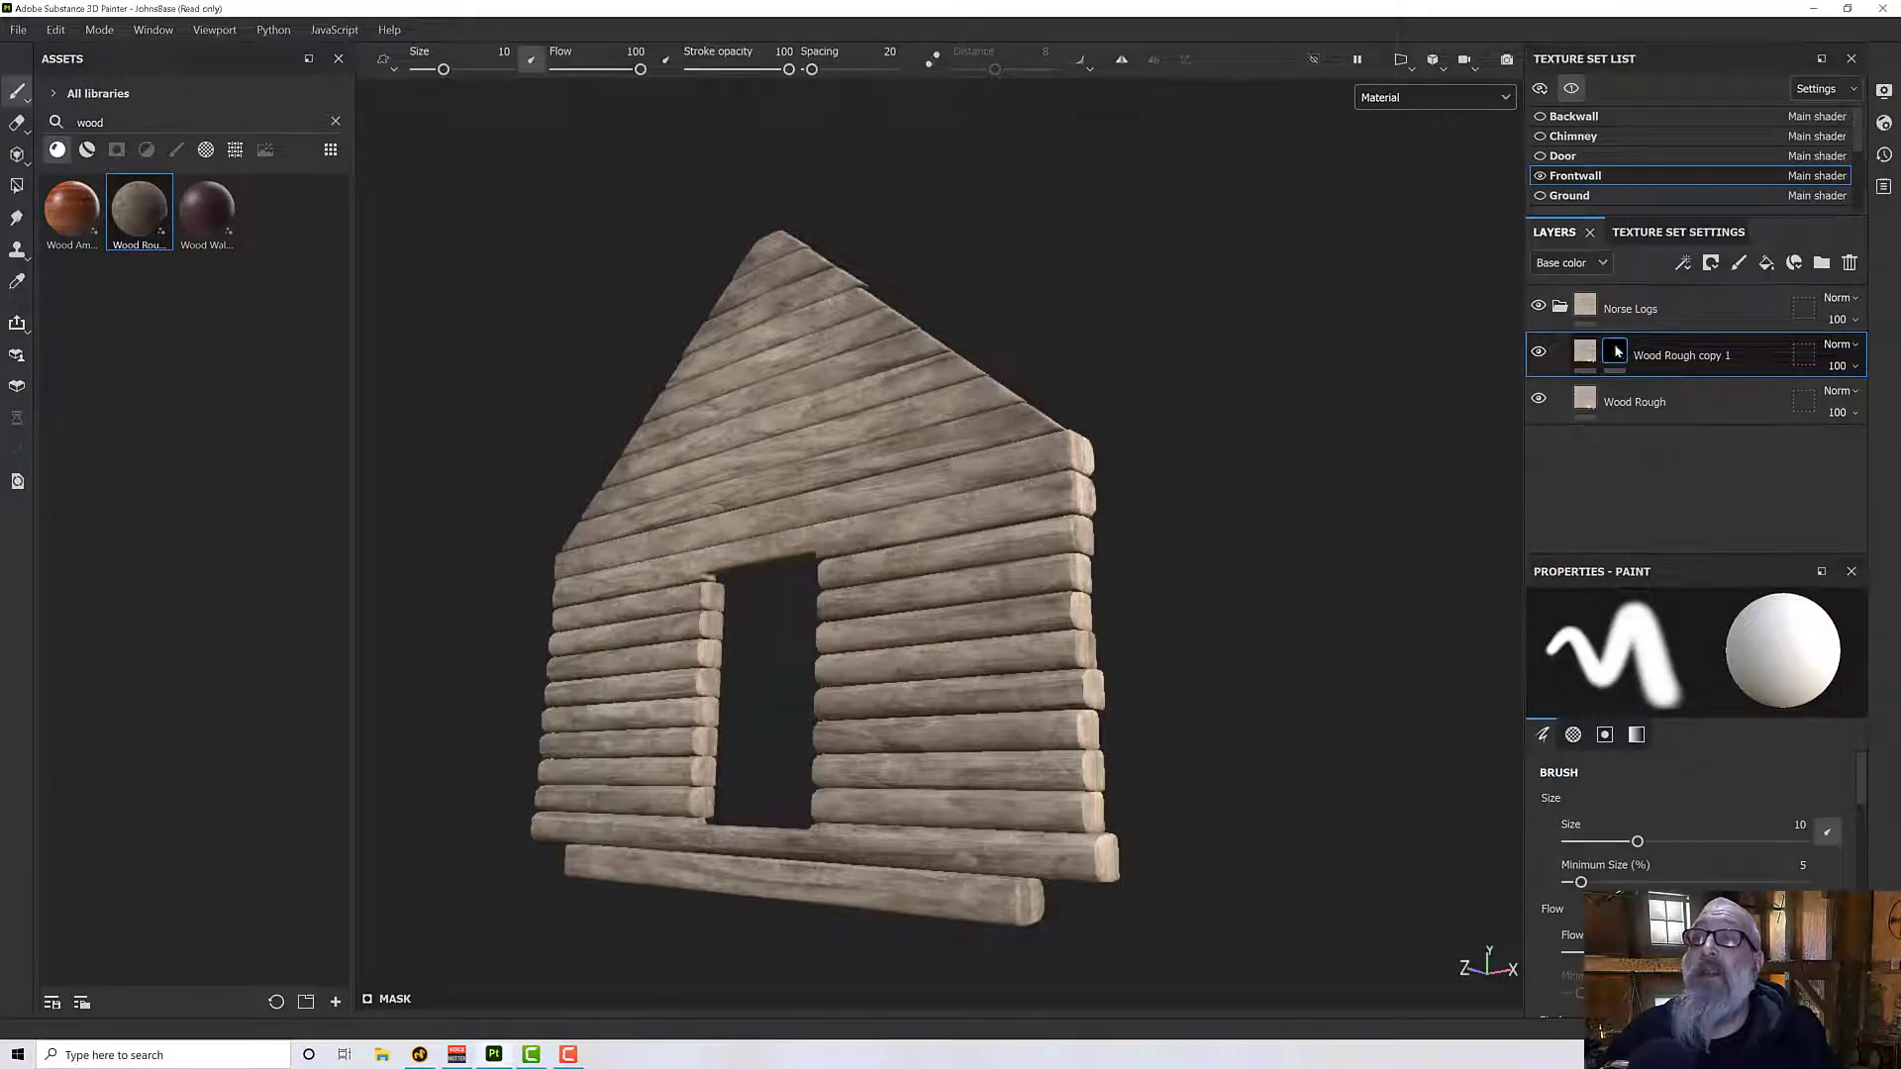
- Add a Metal Edge Wear generator to the mask of Wood Rough copy 1
right_click(1610, 353)
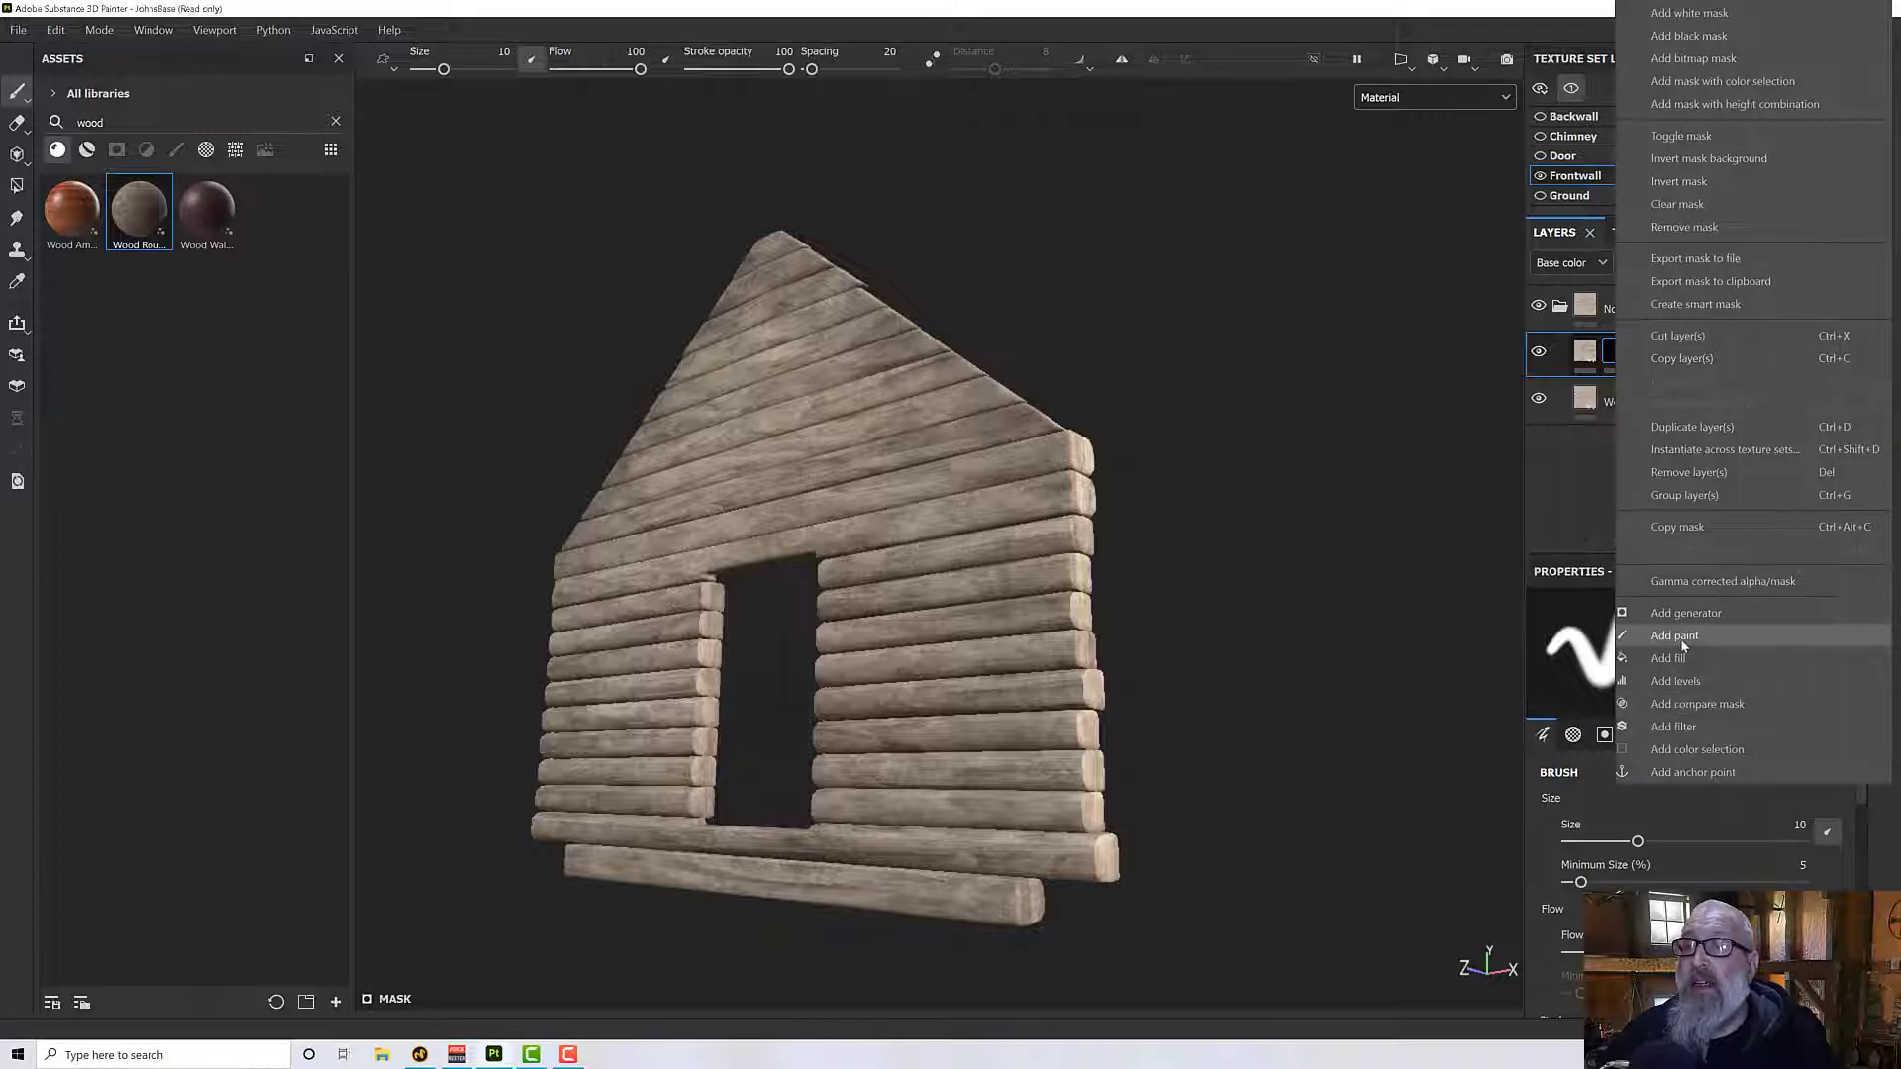
click(1688, 612)
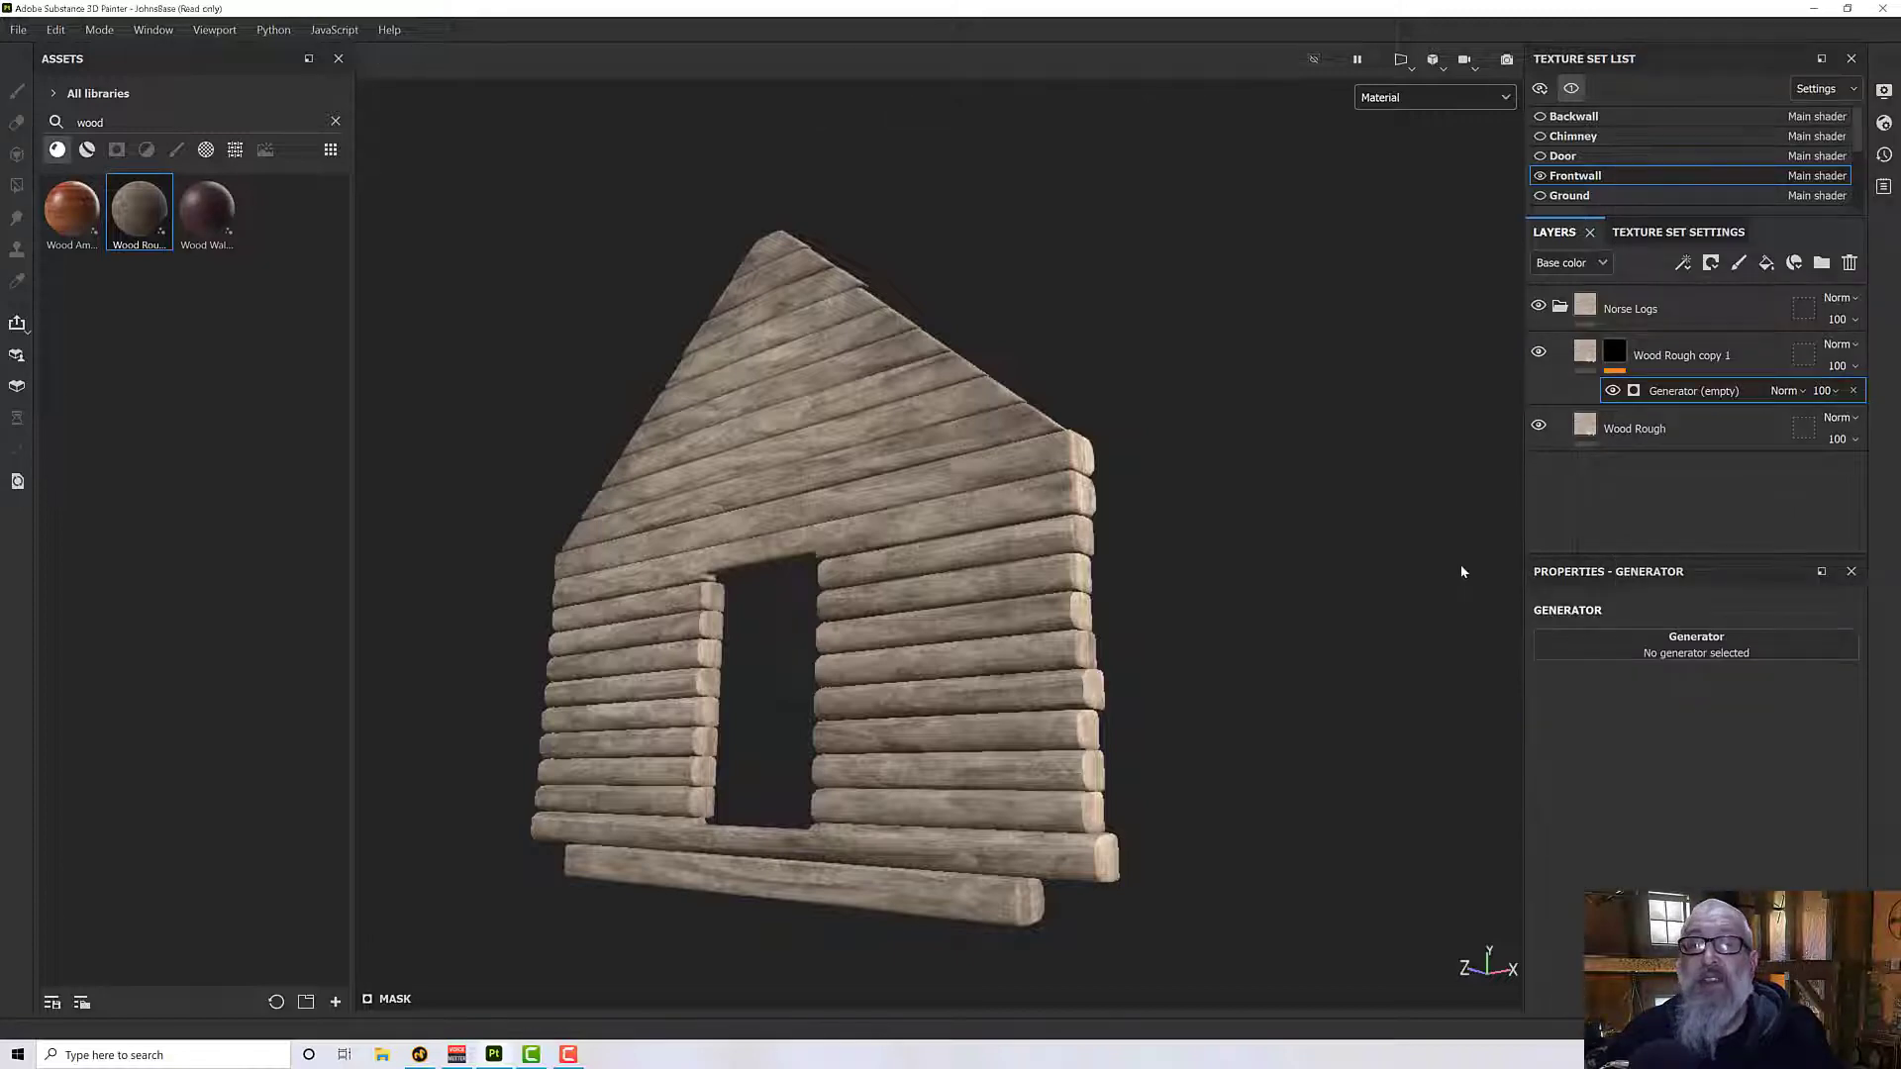
click(1639, 642)
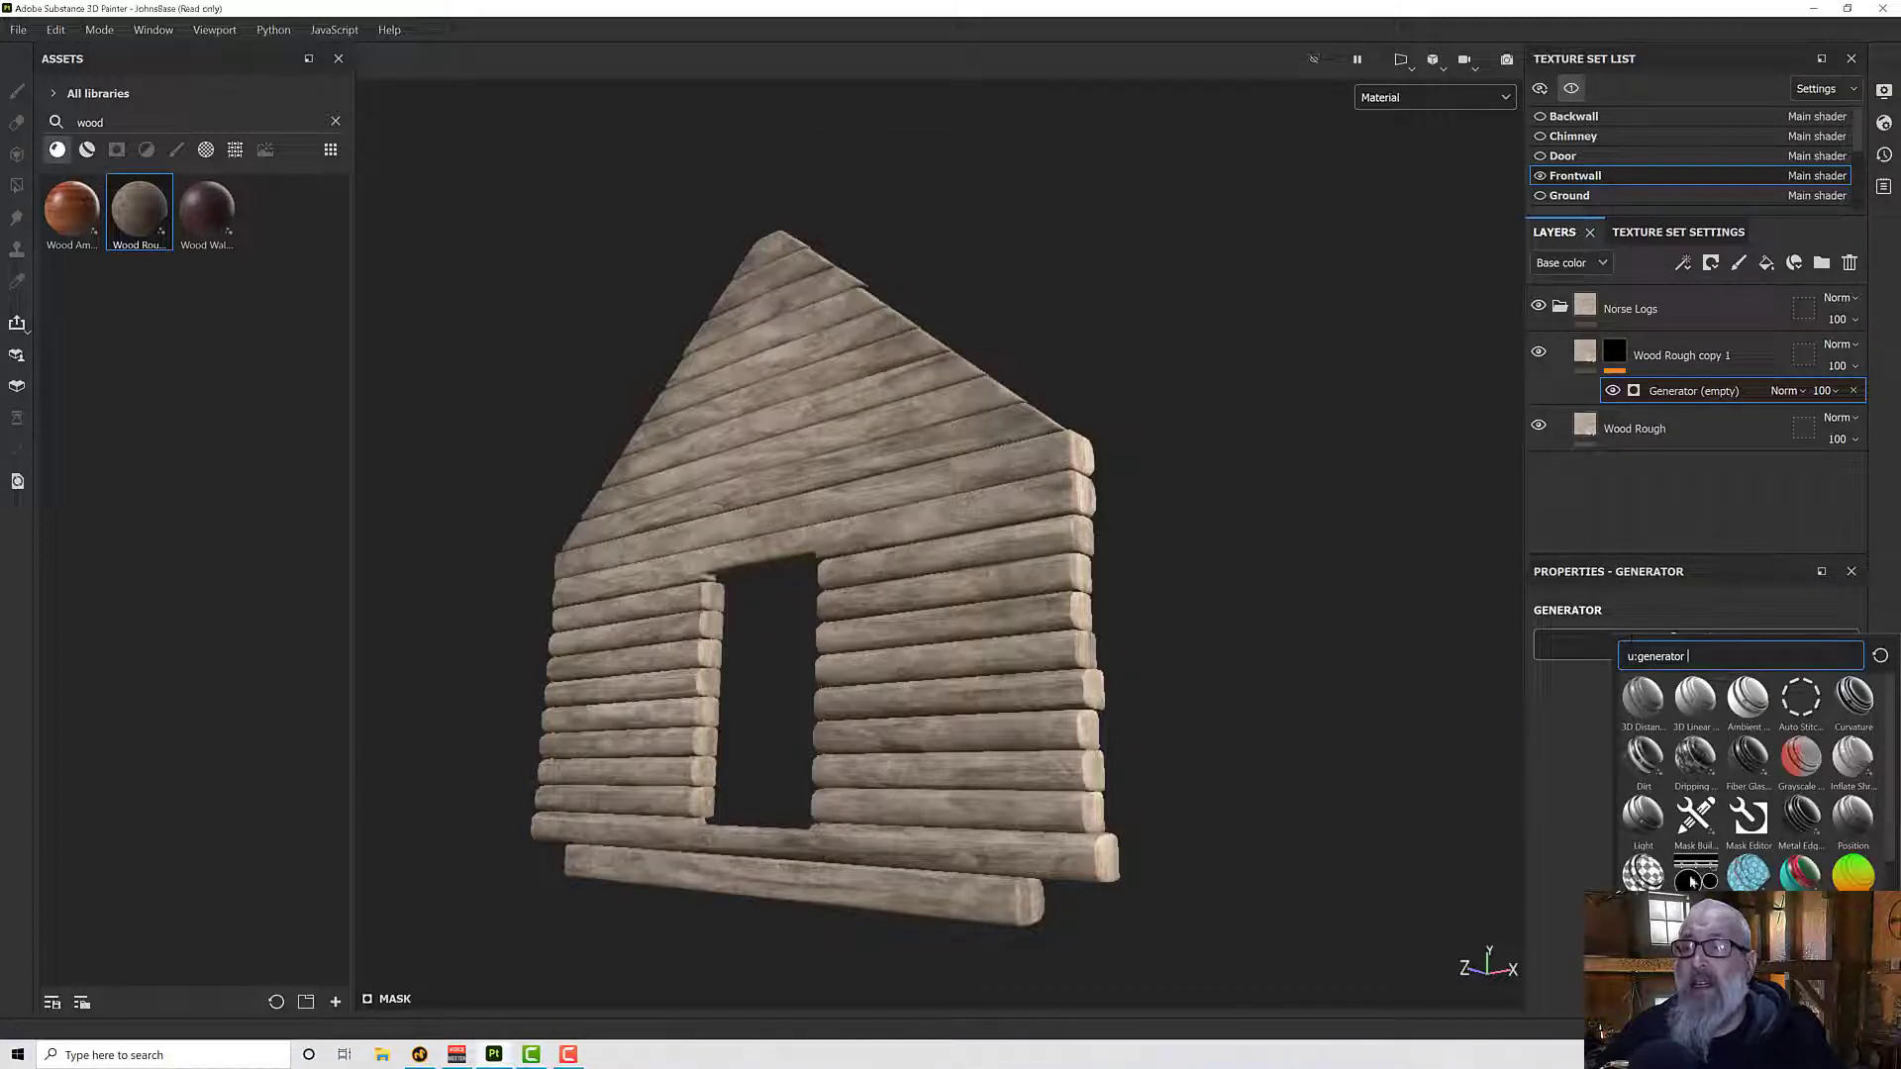
click(1791, 816)
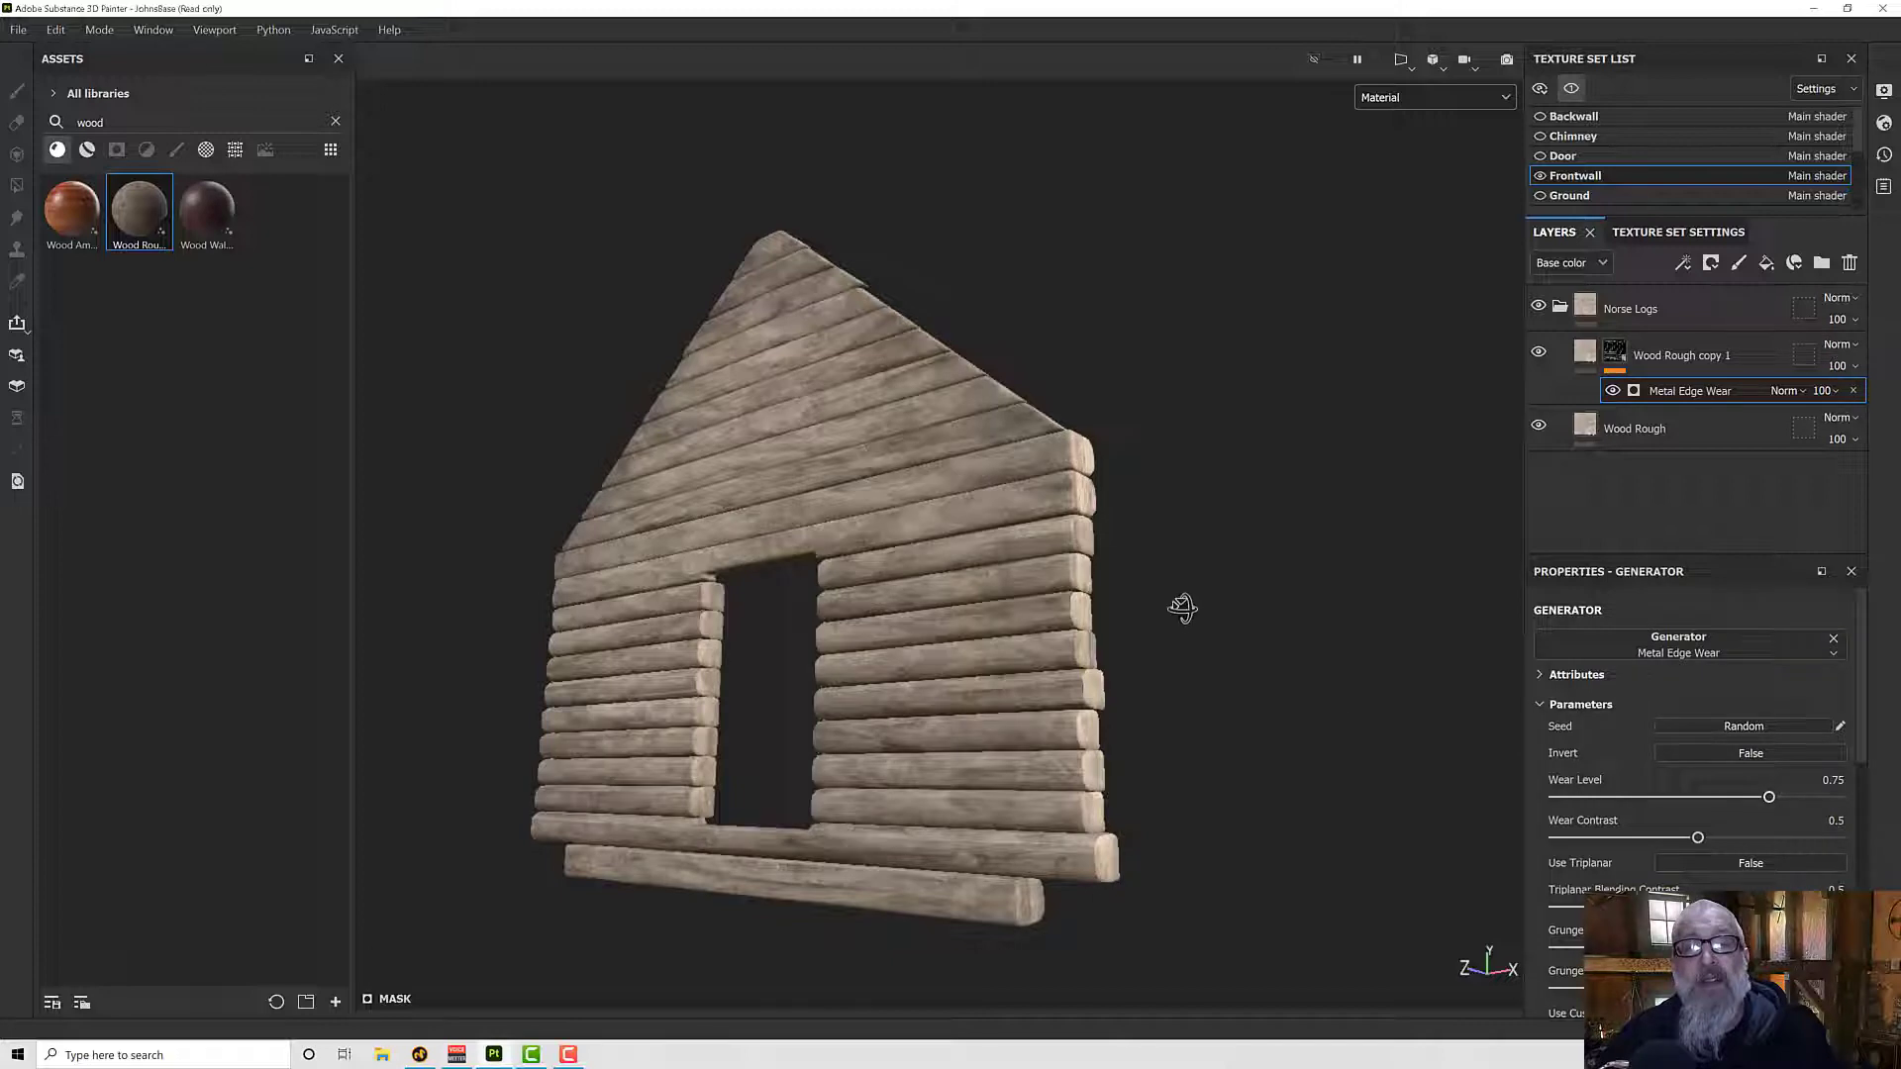
- Hide the base Wood Rough layer and set the Metal Edge Wear generator's Wear Level to 0.92
alt+drag(1182, 608, 1193, 624)
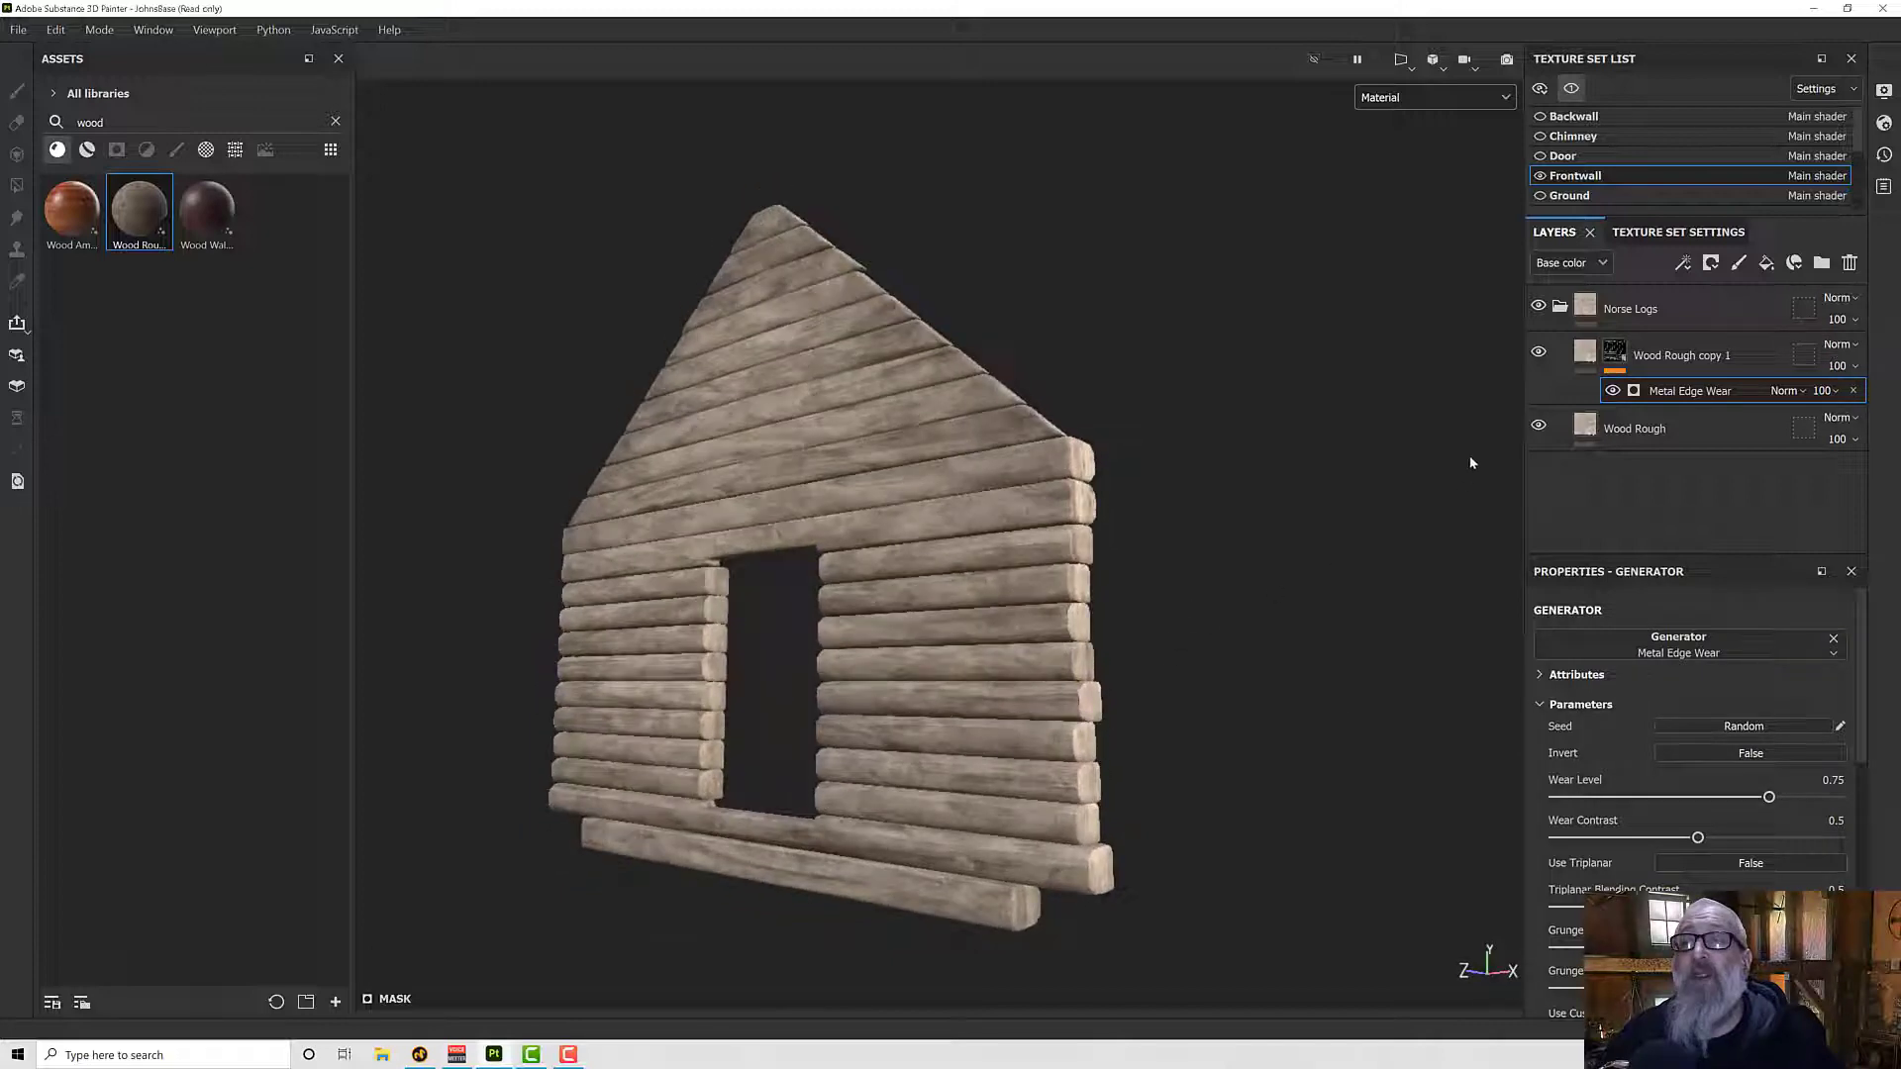
click(1538, 427)
mouse_move(1295, 547)
alt+mouse_down()
mouse_move(1383, 564)
mouse_move(1332, 554)
alt+mouse_up()
scroll(956, 750, up, 3)
alt+drag(958, 751, 835, 712)
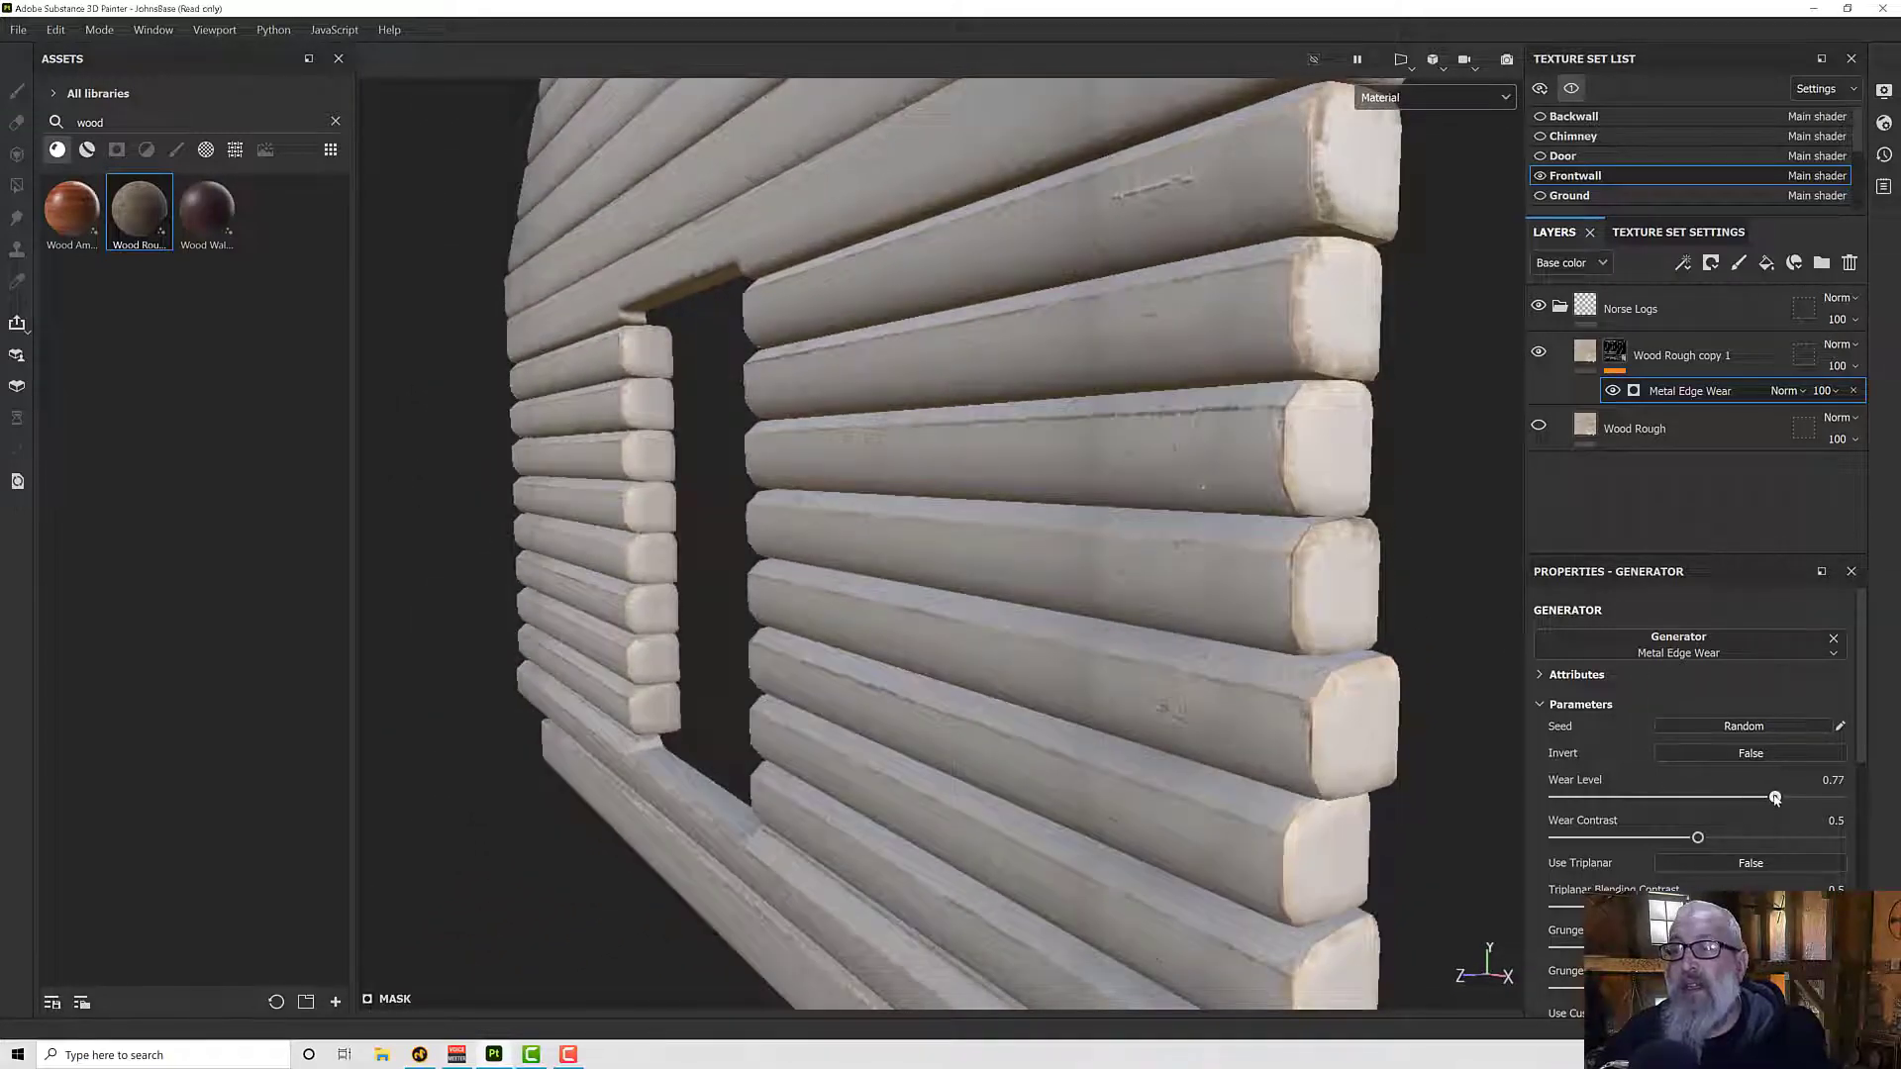
drag(1775, 798, 1815, 797)
scroll(933, 465, down, 5)
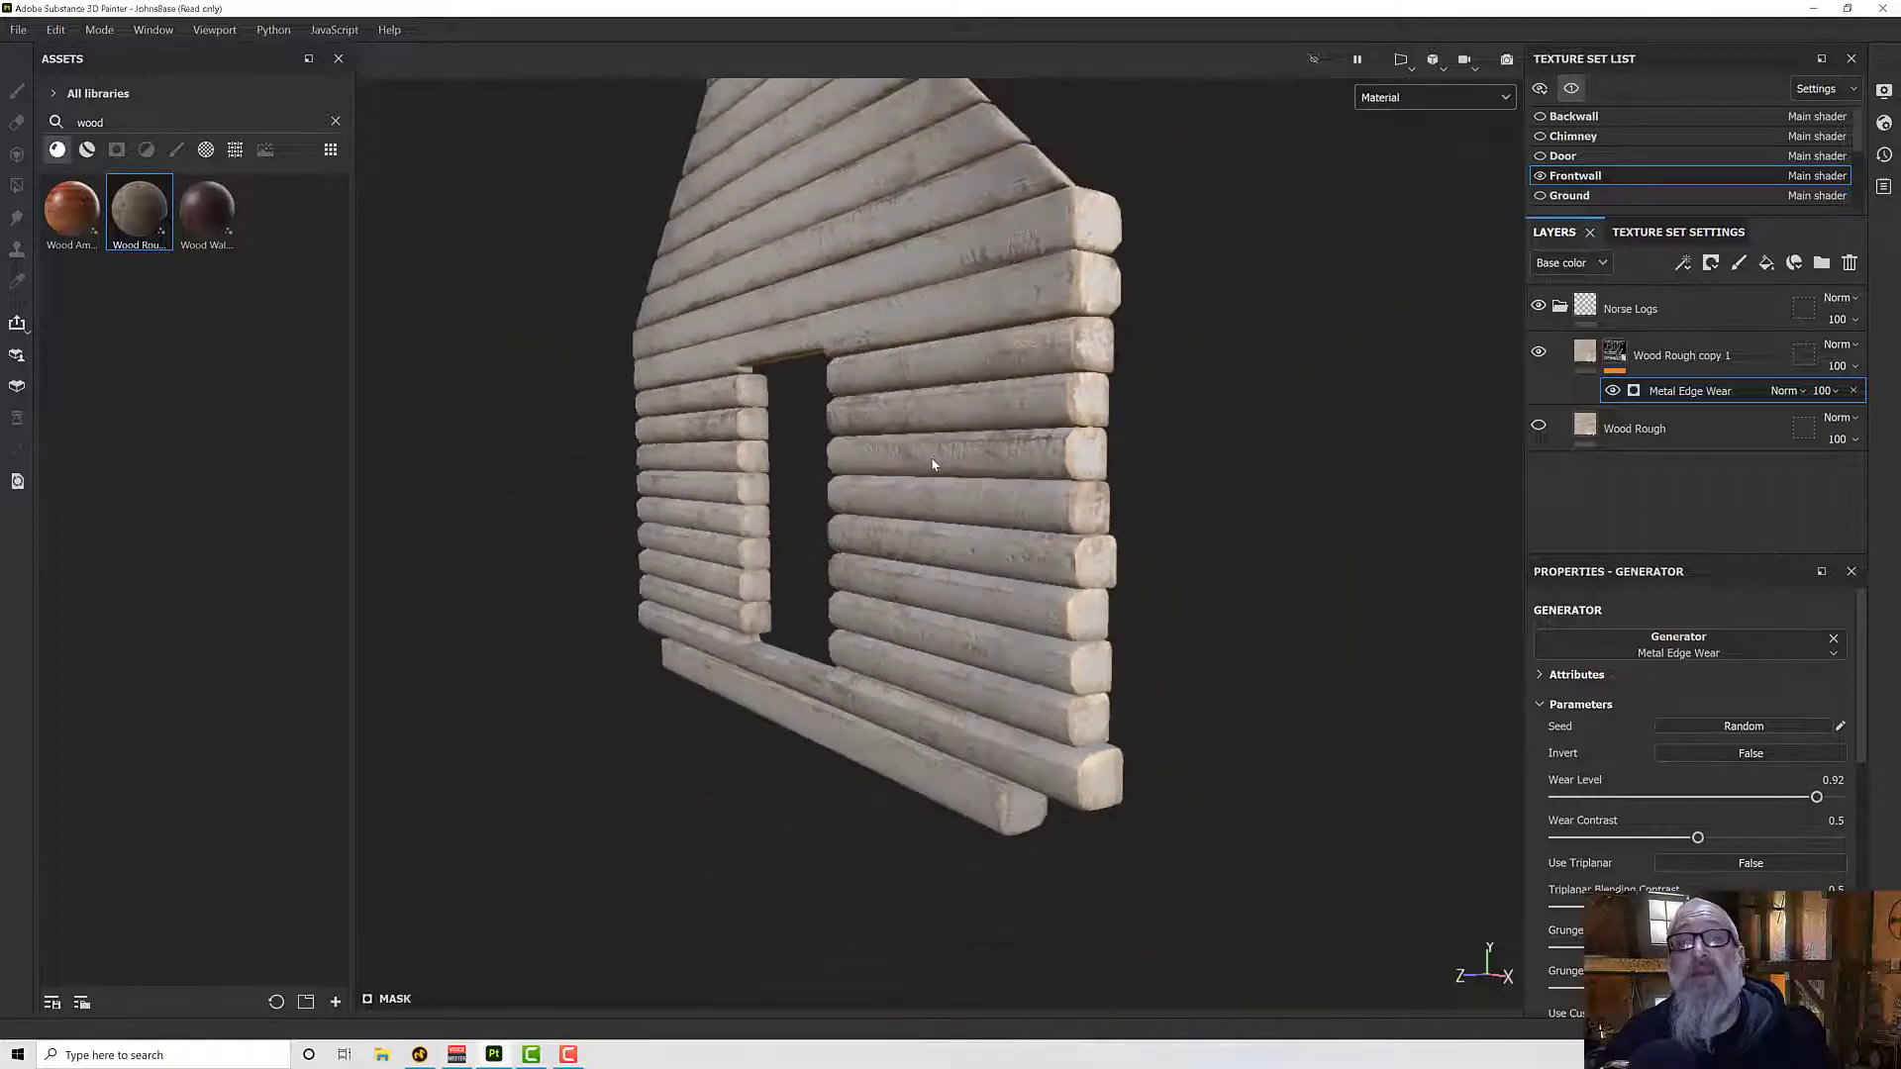
- Set the Metal Edge Wear generator's Grunge Scale to 1 and Grunge Amount to 0.11
alt+drag(933, 464, 1046, 445)
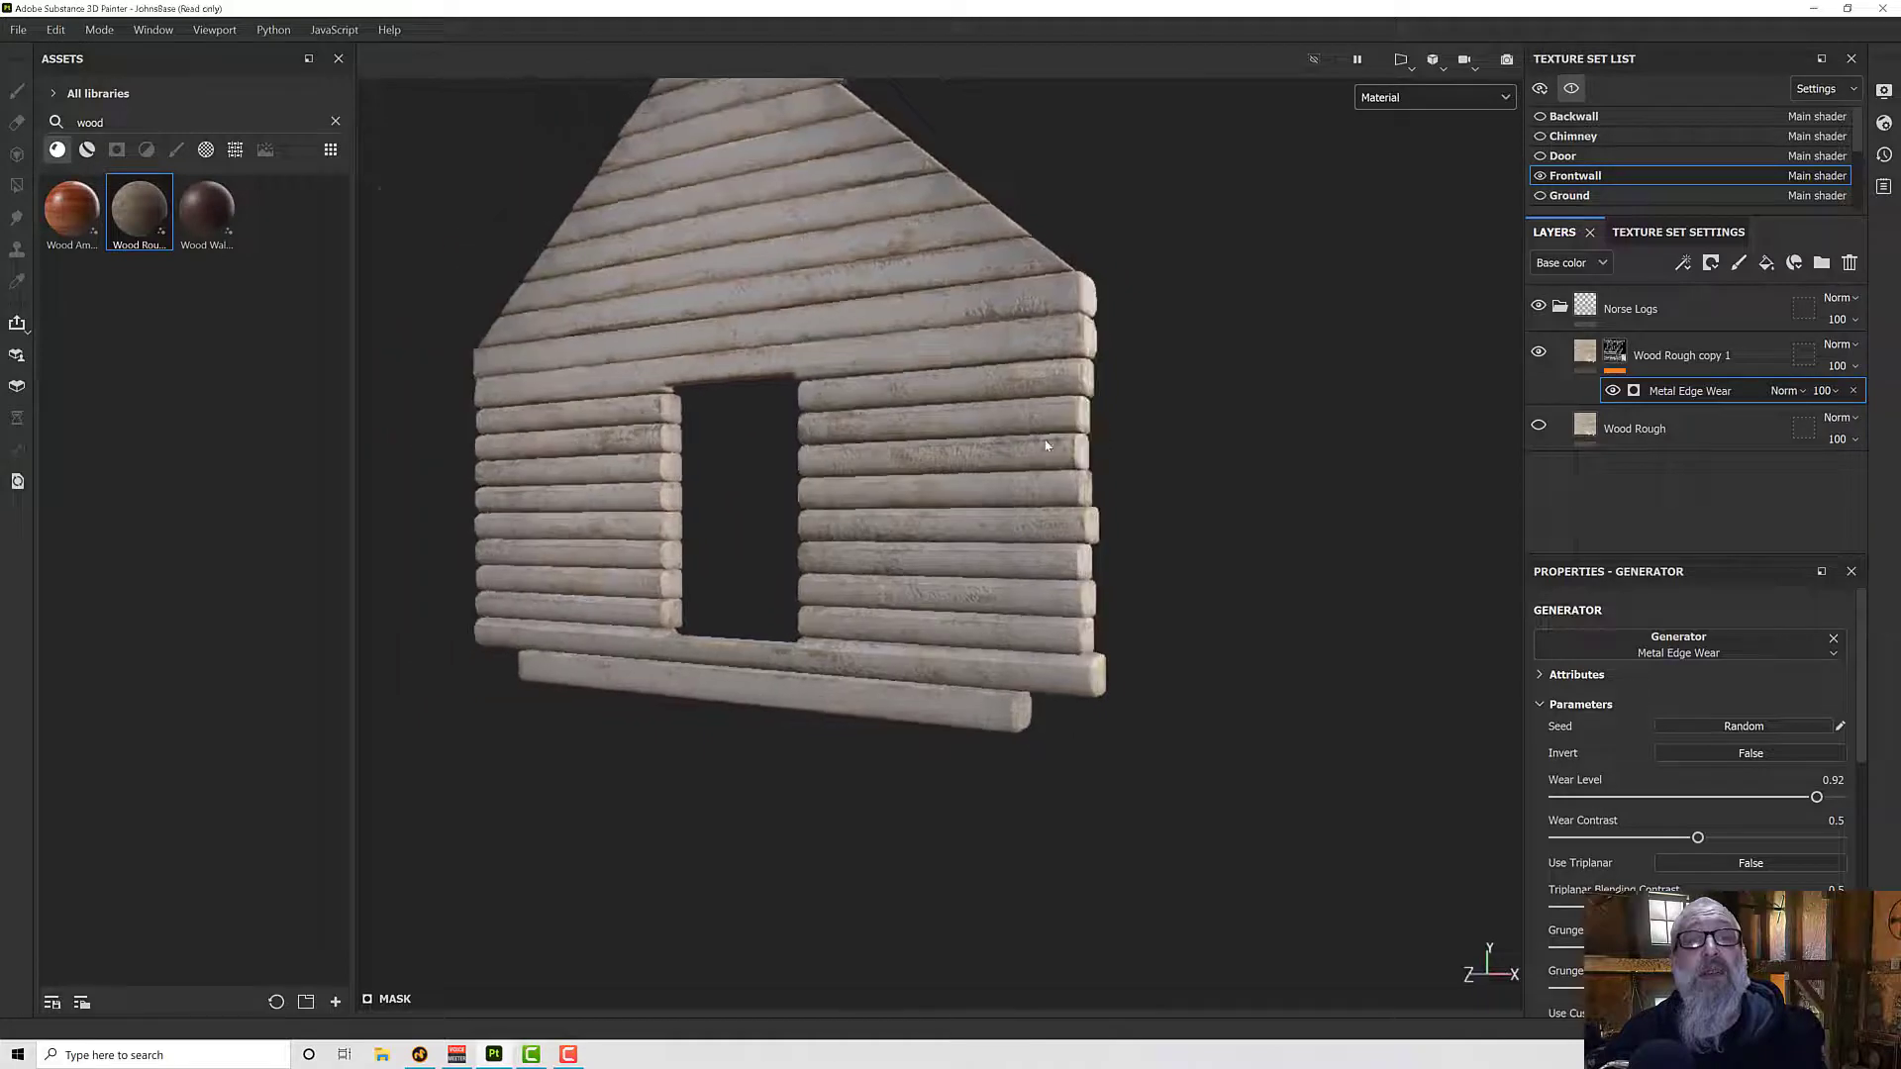
scroll(1047, 446, up, 5)
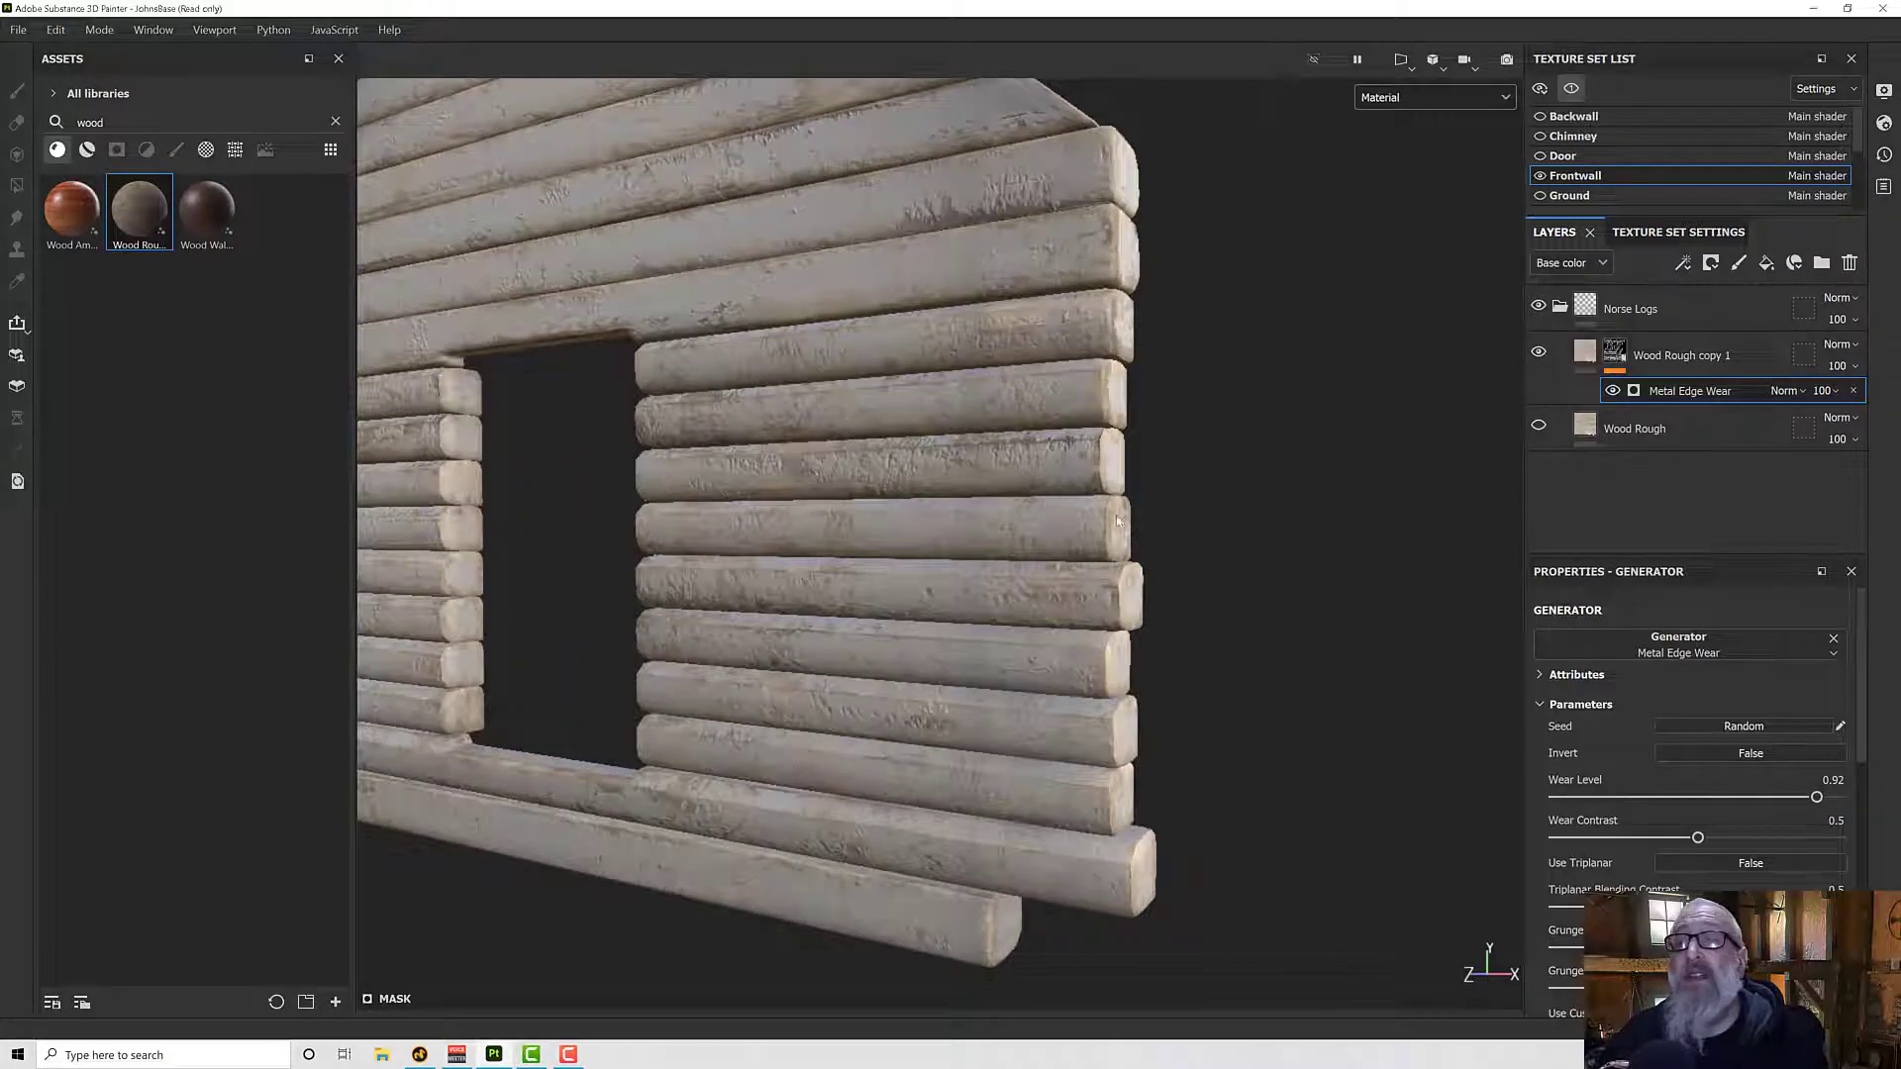
alt+drag(1068, 517, 1027, 526)
scroll(1697, 812, down, 1)
scroll(1622, 800, down, 1)
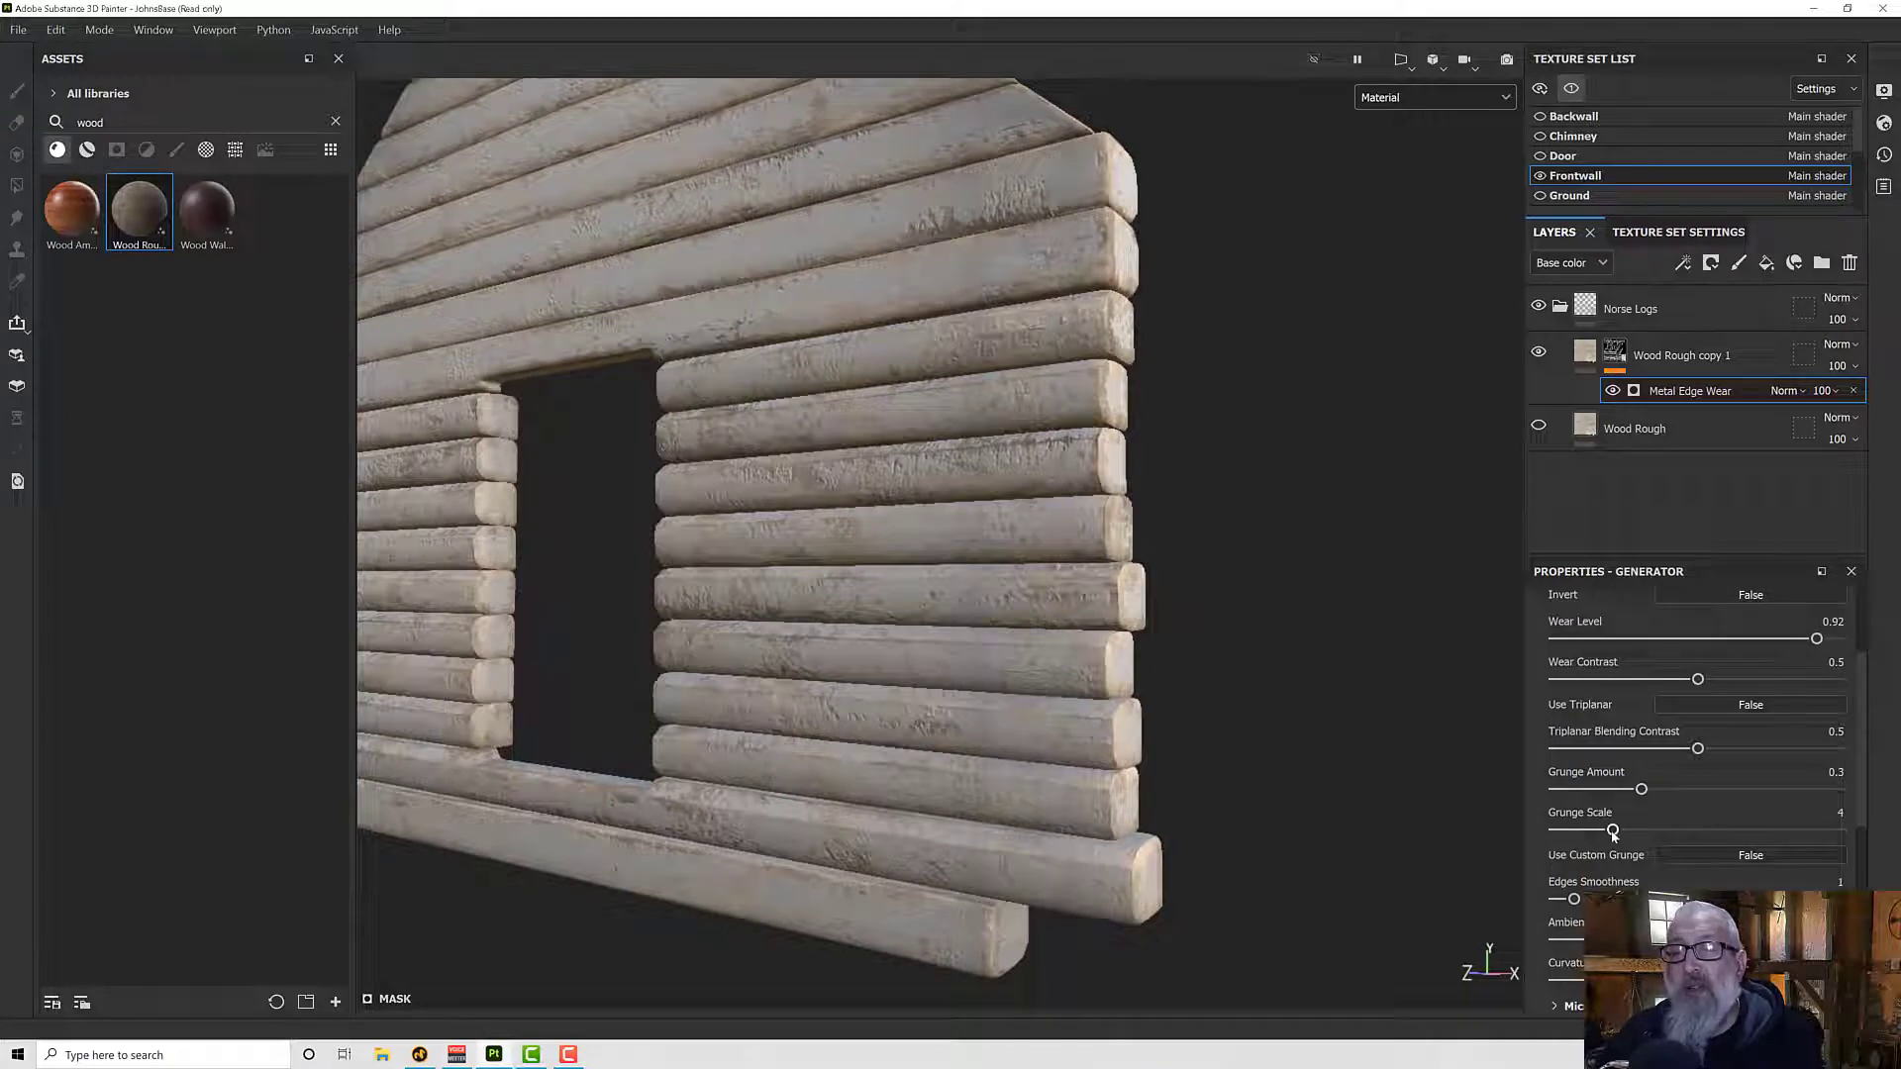
drag(1616, 832, 1601, 795)
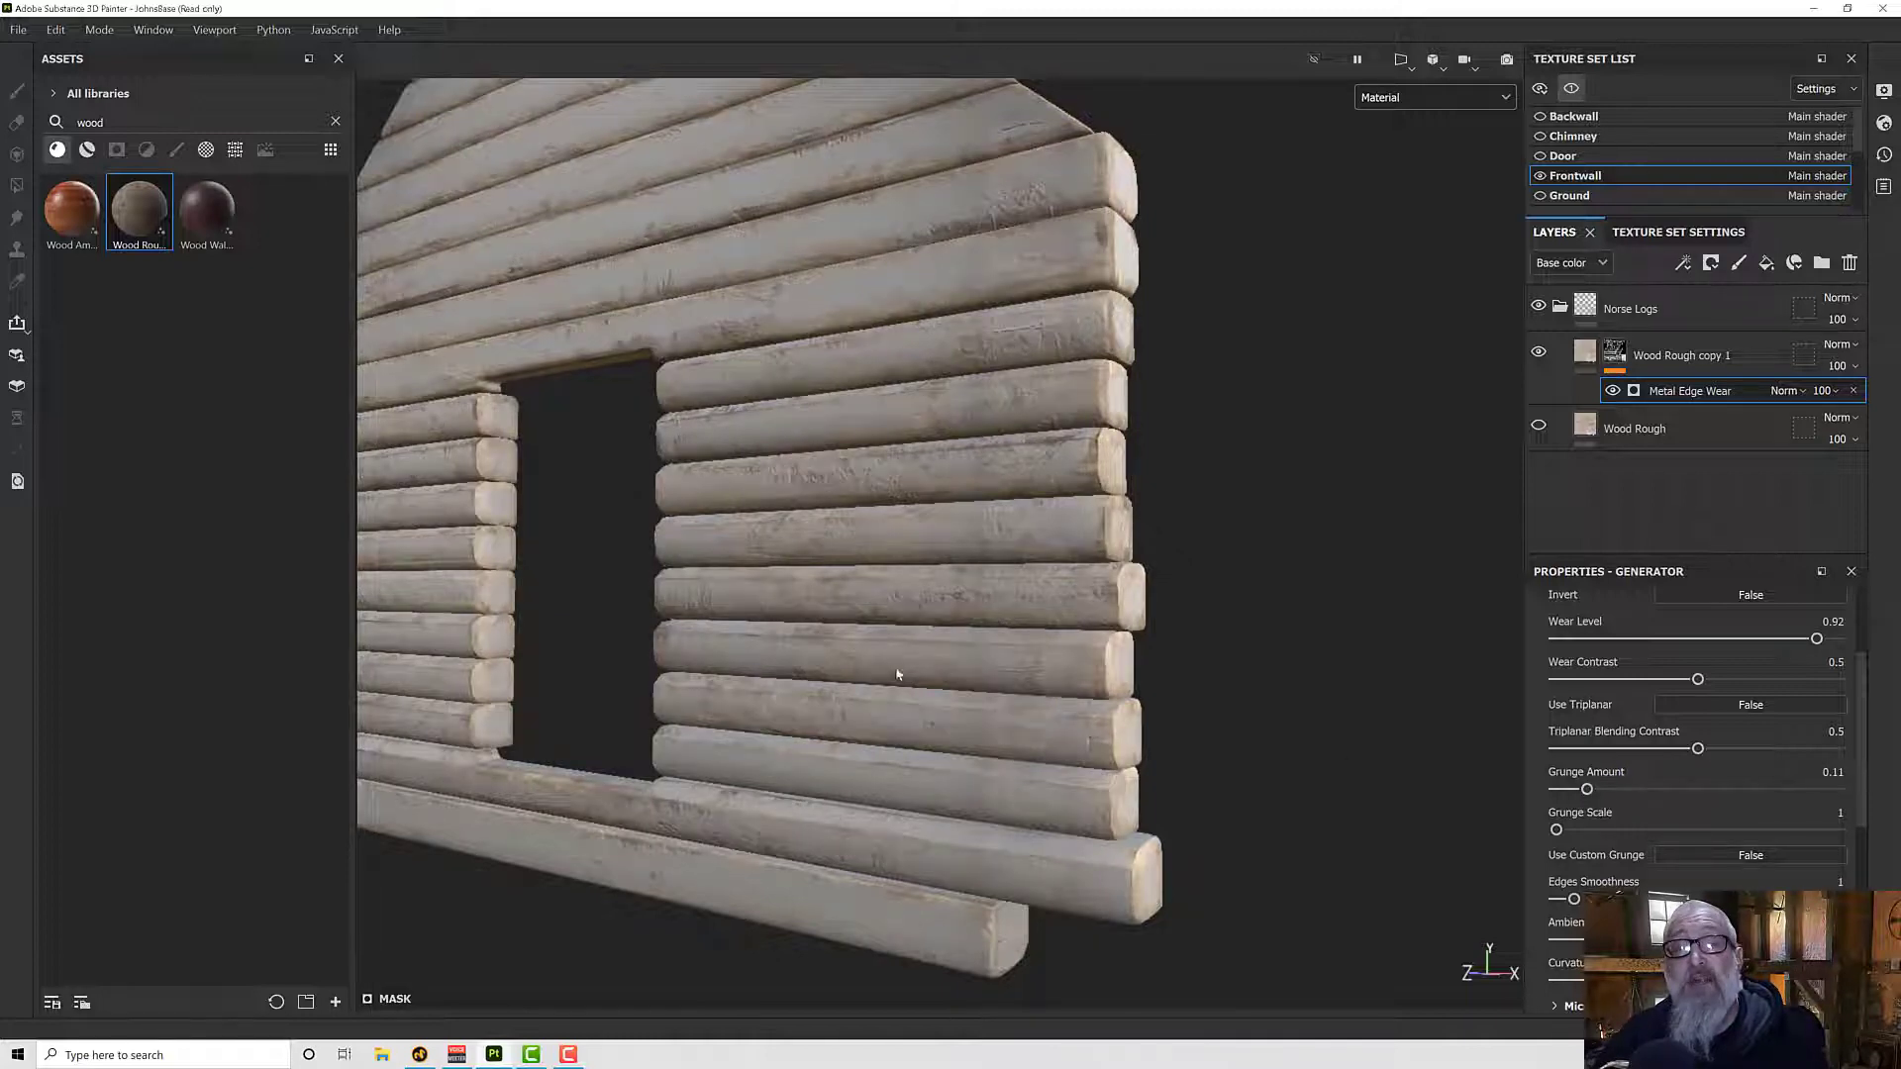
- Set the generator's Ambient Occlusion Masking to 0.29 and leave its Curvature Weight at 1 after testing a lower weight
alt+drag(897, 674, 1287, 787)
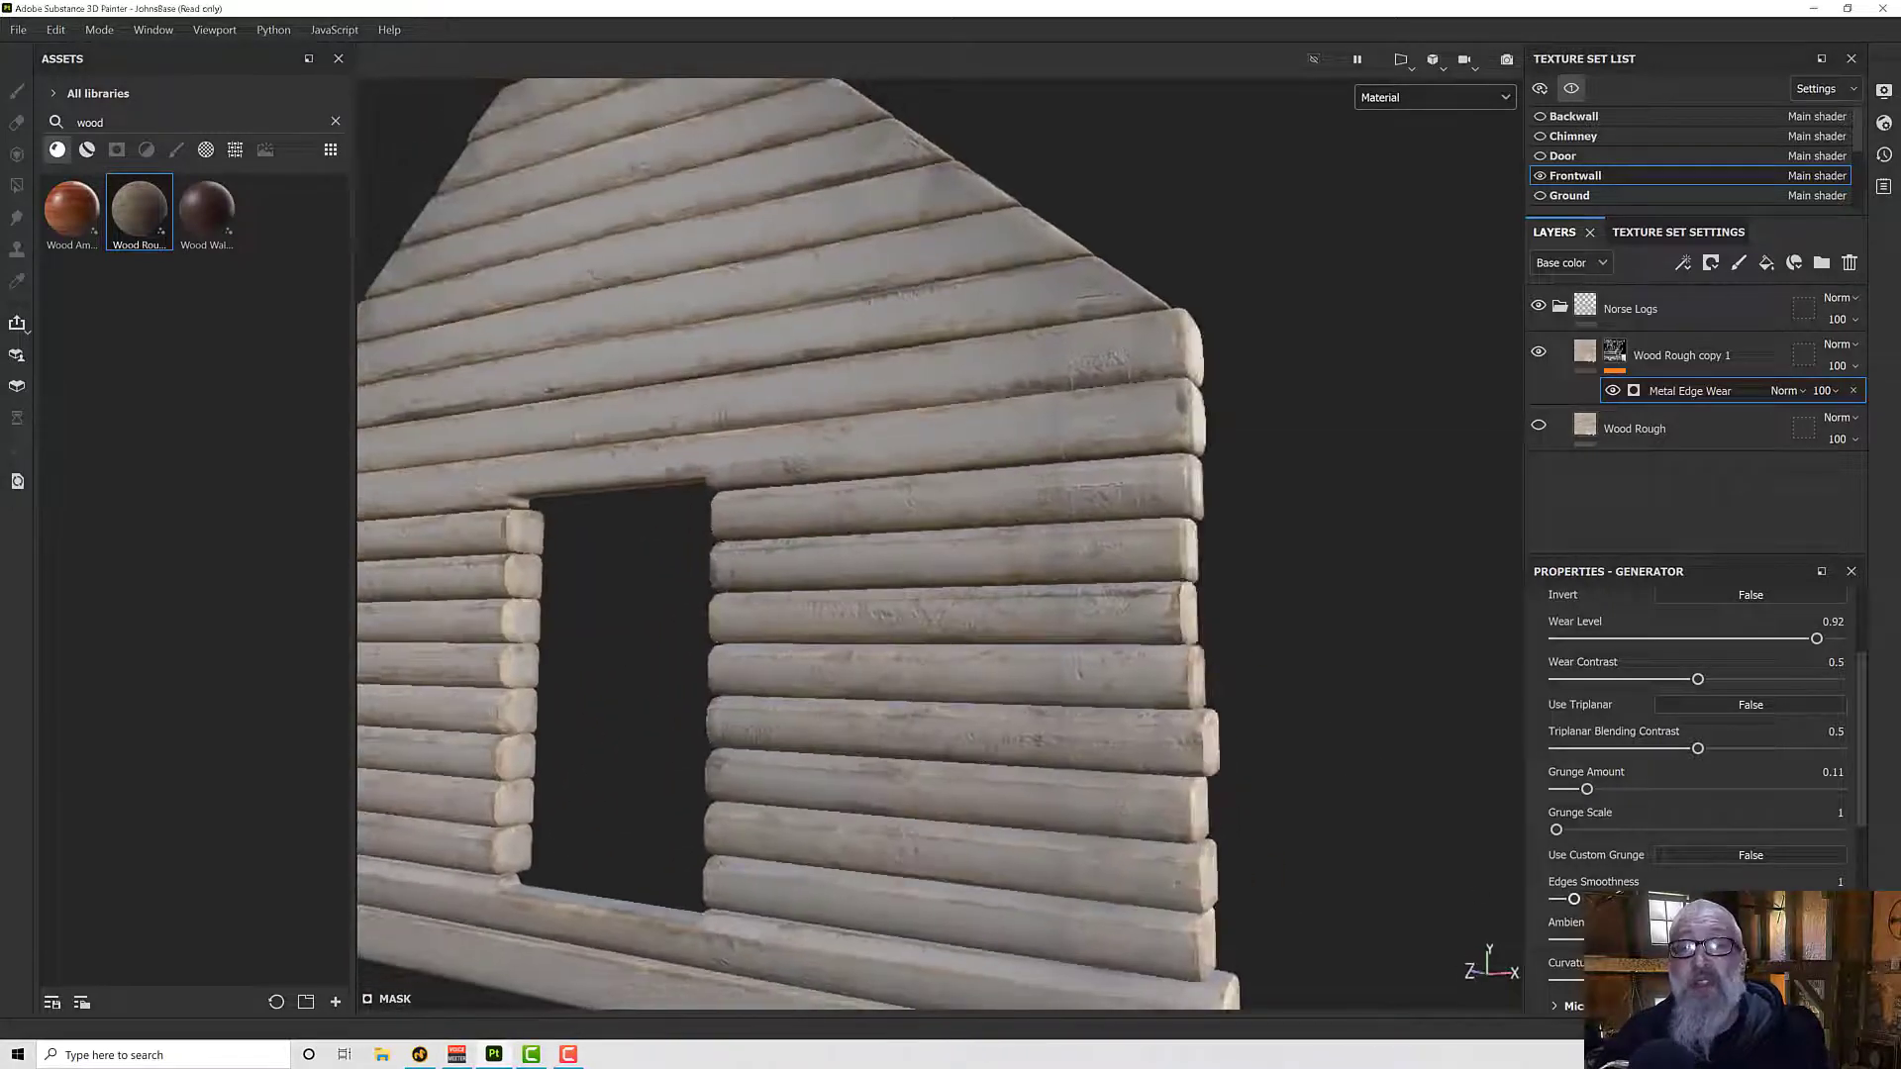
scroll(1696, 753, down, 3)
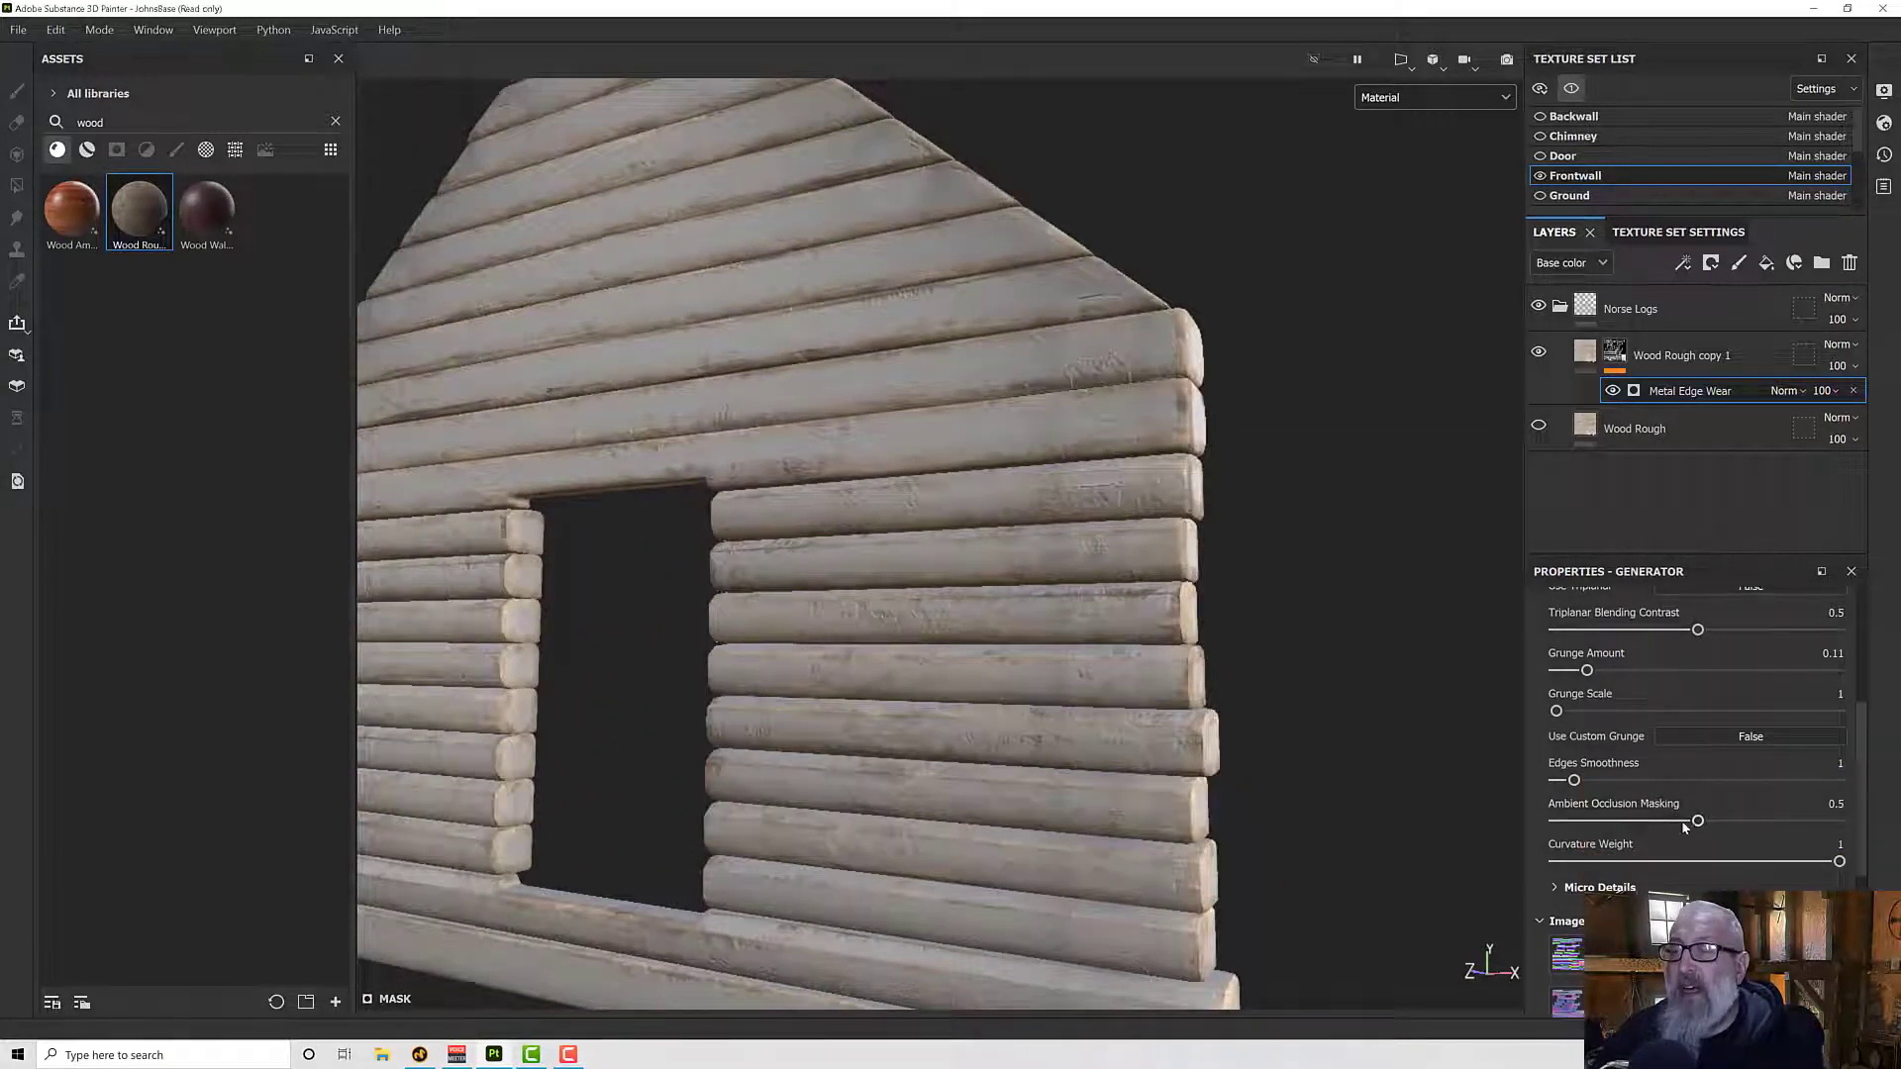
drag(1697, 822, 1549, 824)
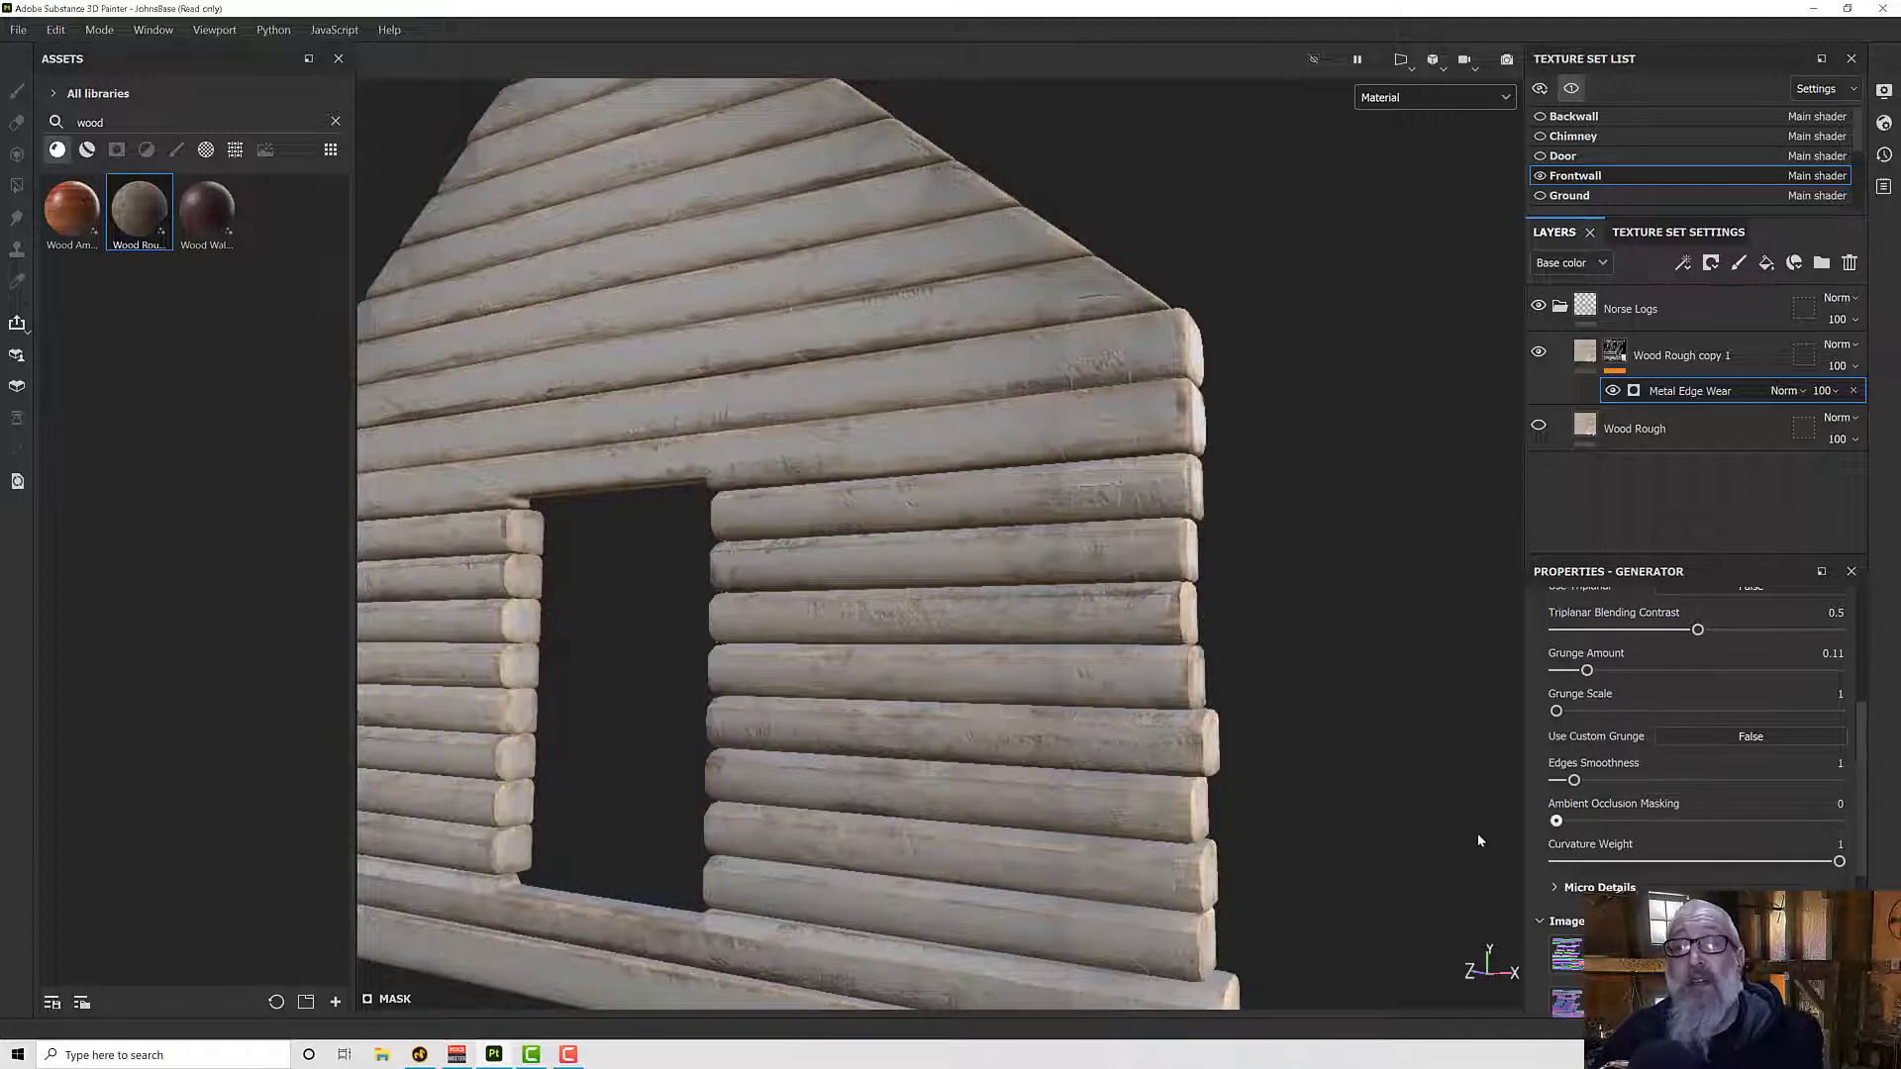
mouse_move(1556, 821)
mouse_down()
mouse_move(1653, 821)
mouse_move(1598, 831)
mouse_move(1640, 833)
mouse_up()
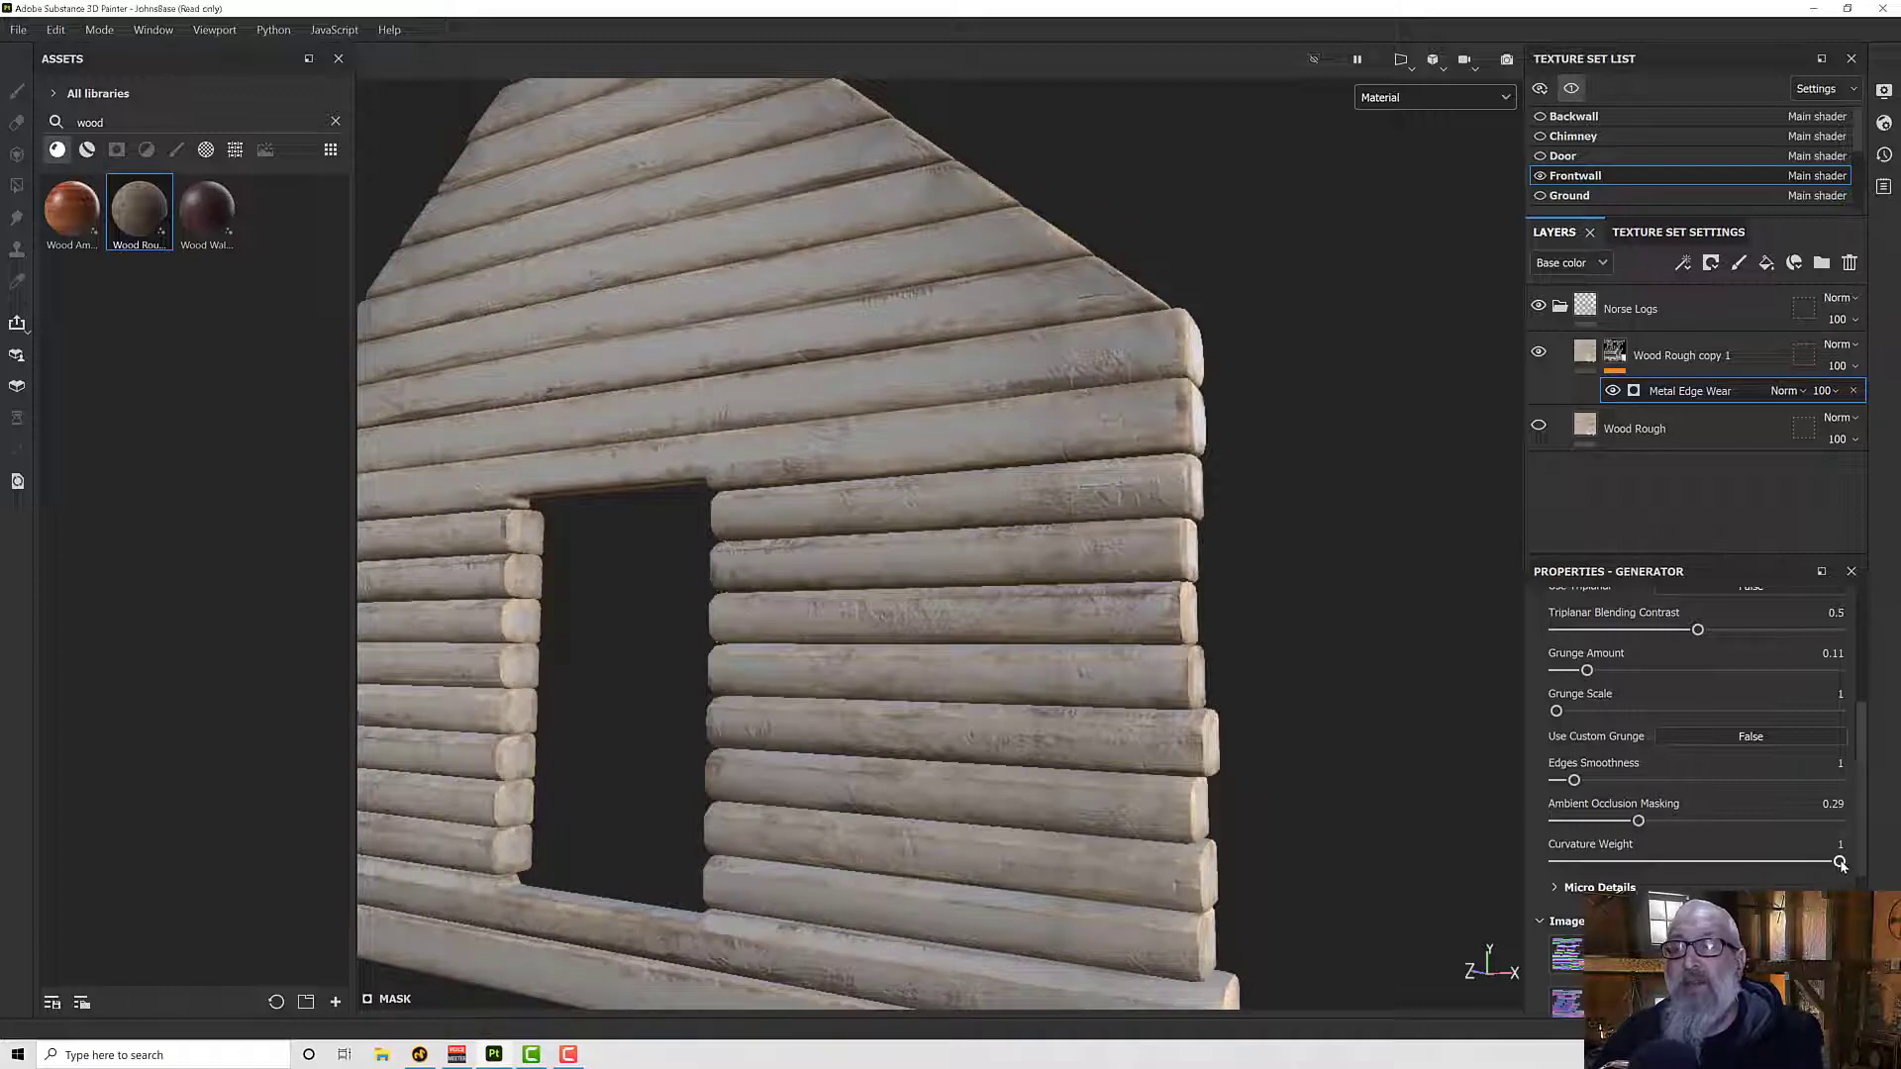
mouse_move(1807, 865)
mouse_down()
mouse_move(1627, 863)
mouse_move(1839, 862)
mouse_up()
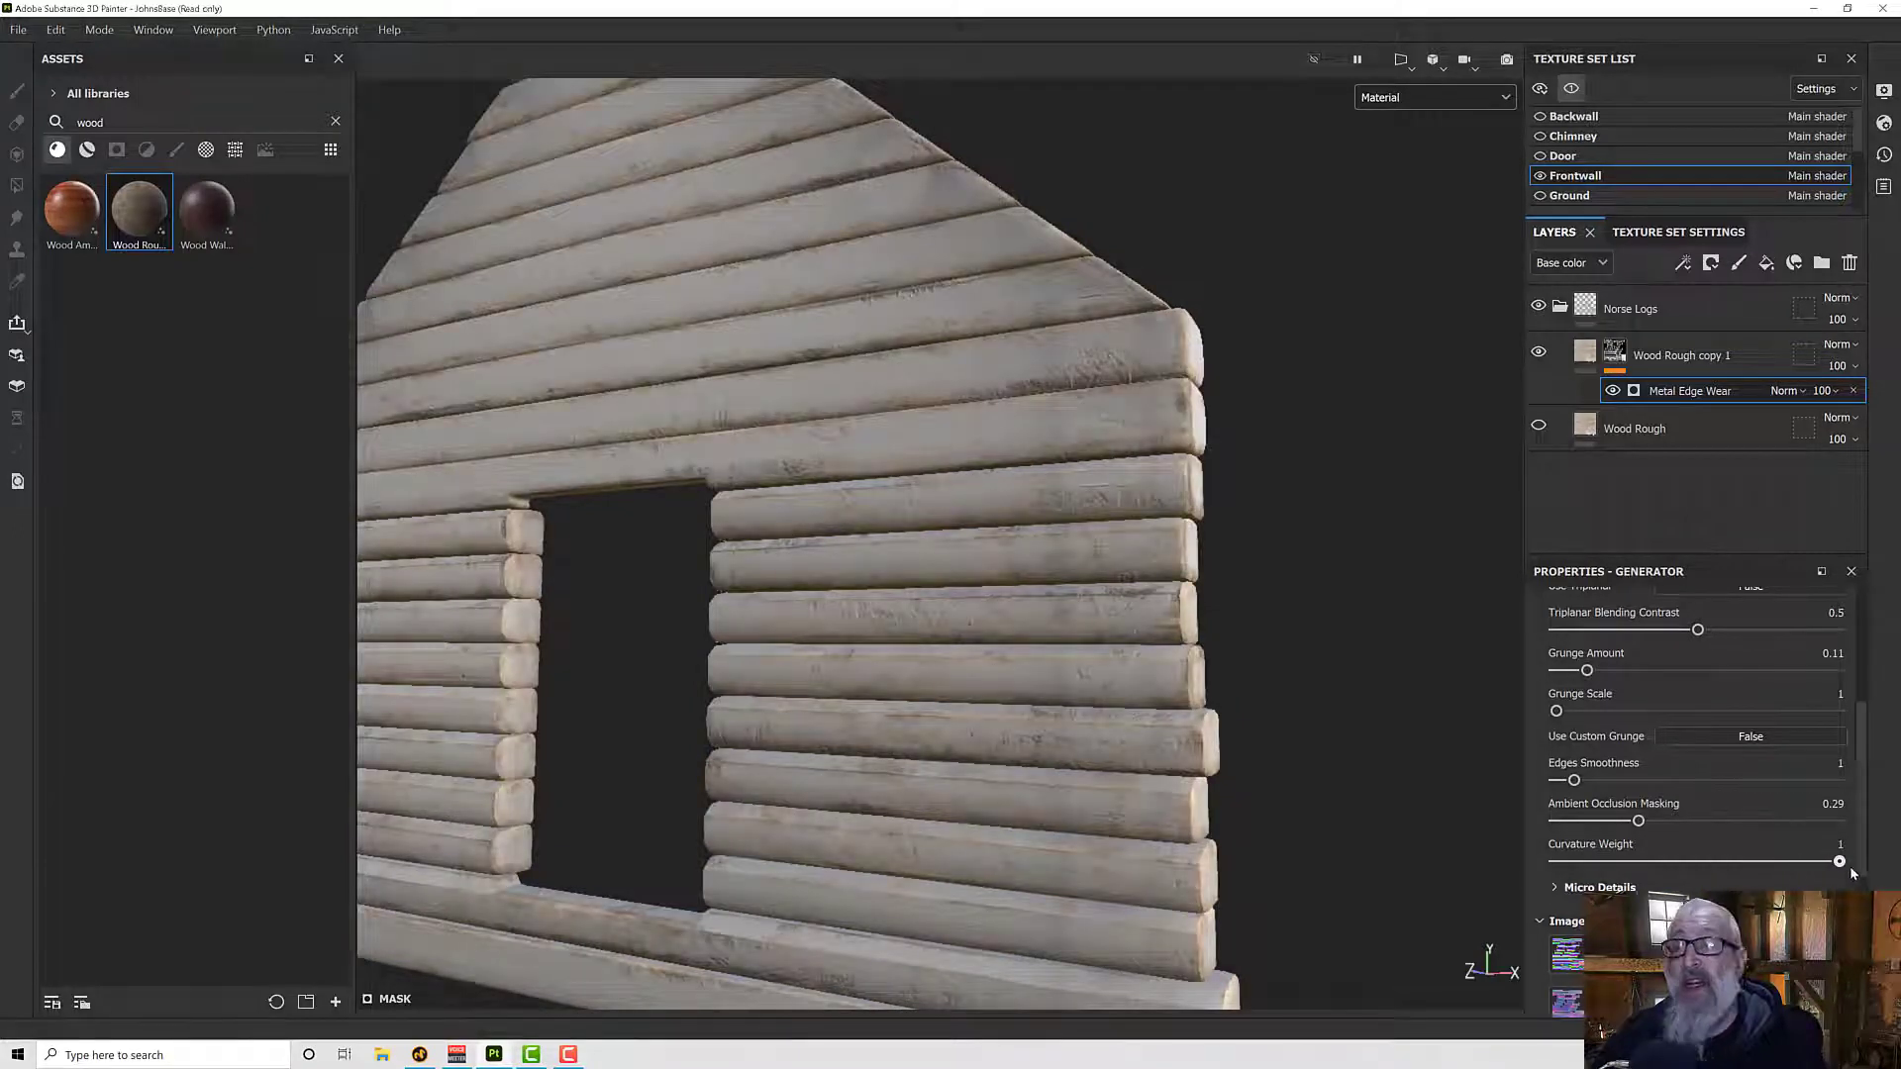
- Compare the front wall with the base Wood Rough layer shown and hidden, leaving the layer visible
alt+drag(1004, 793, 960, 723)
scroll(956, 757, down, 3)
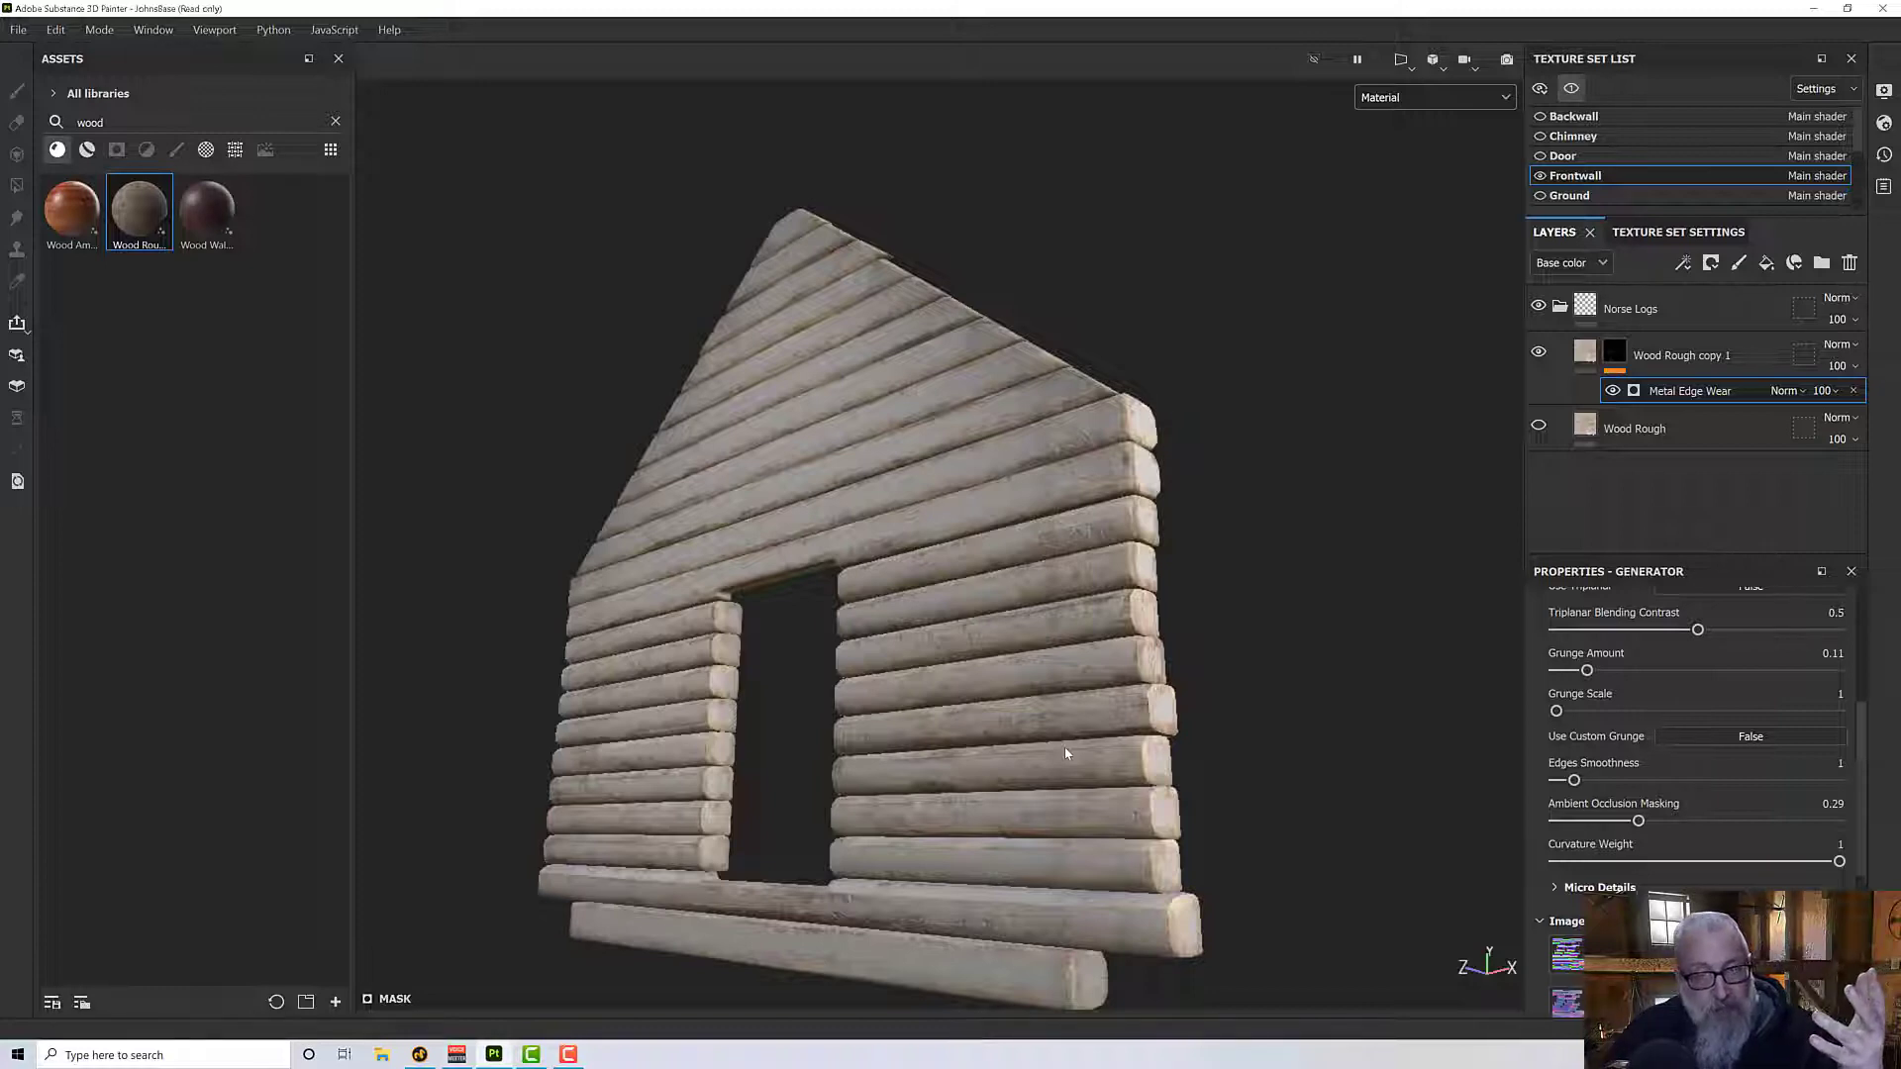
click(1539, 425)
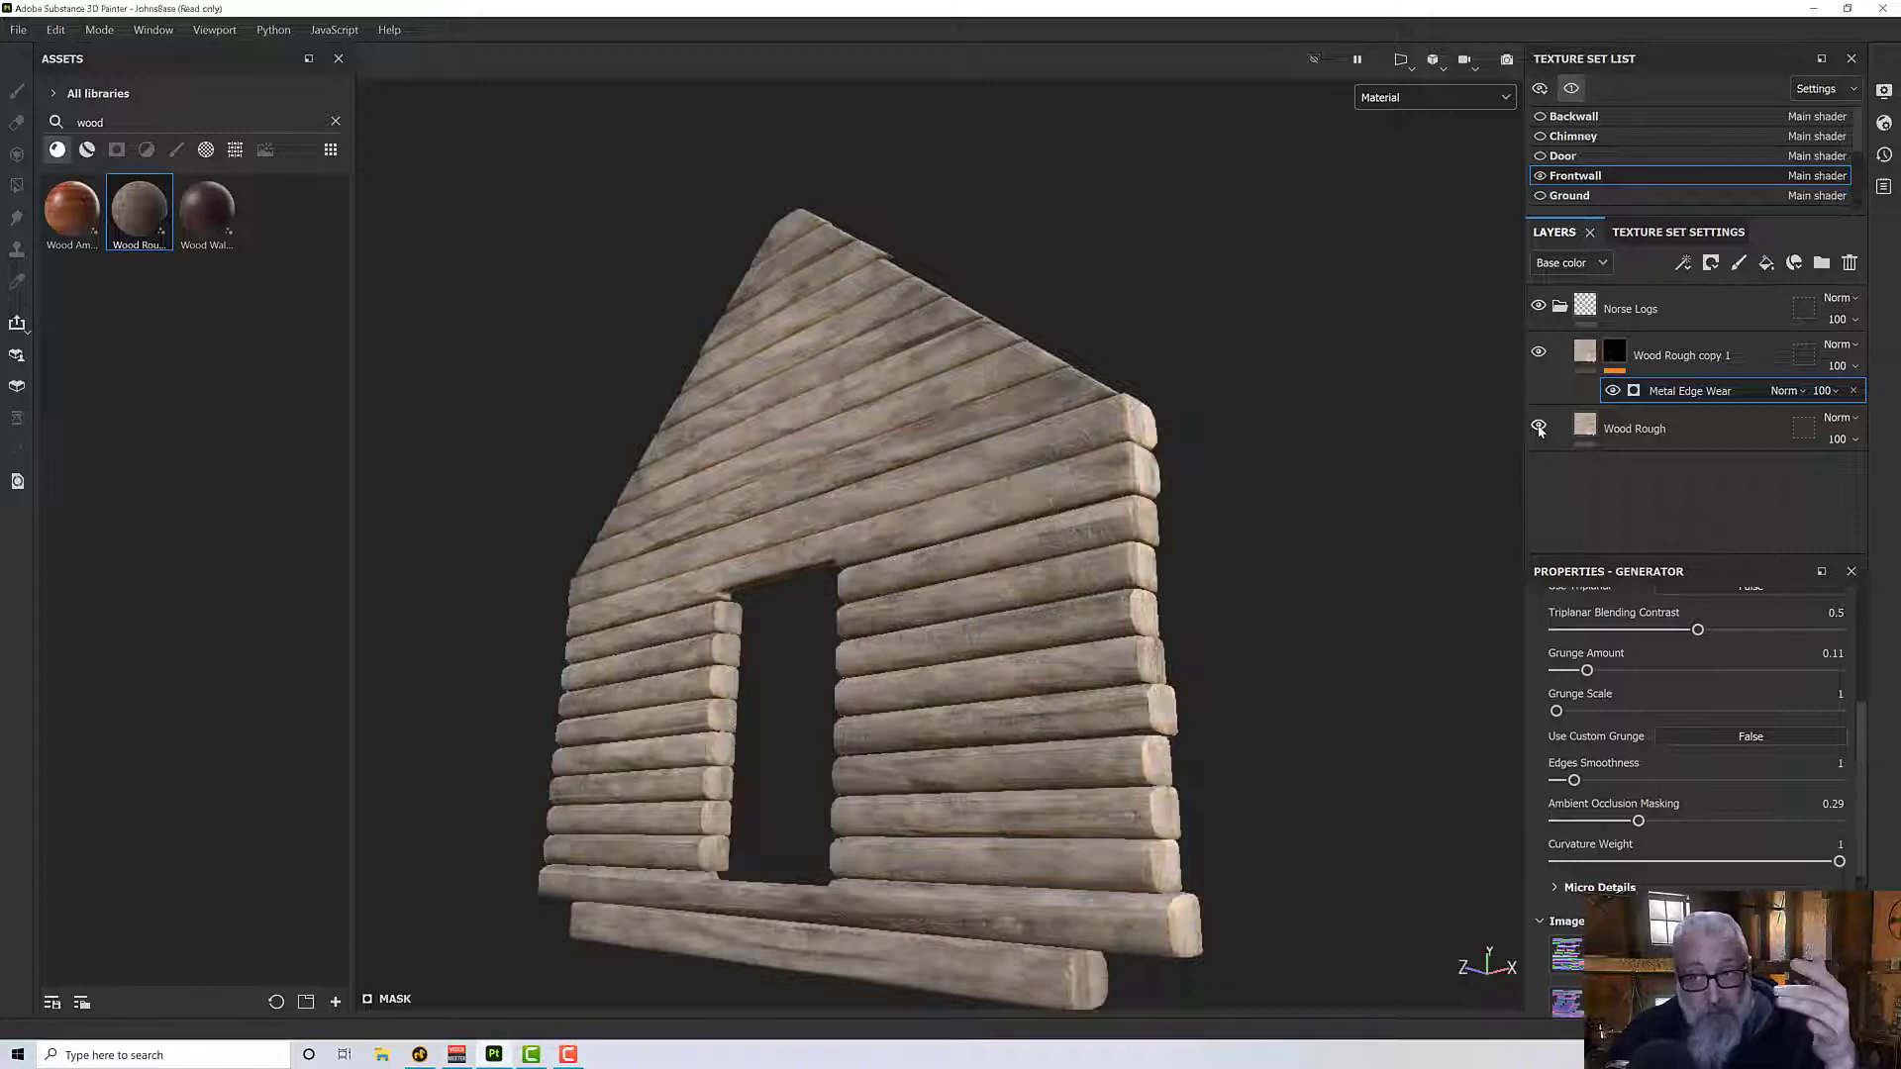
click(1539, 426)
click(1539, 426)
click(1538, 425)
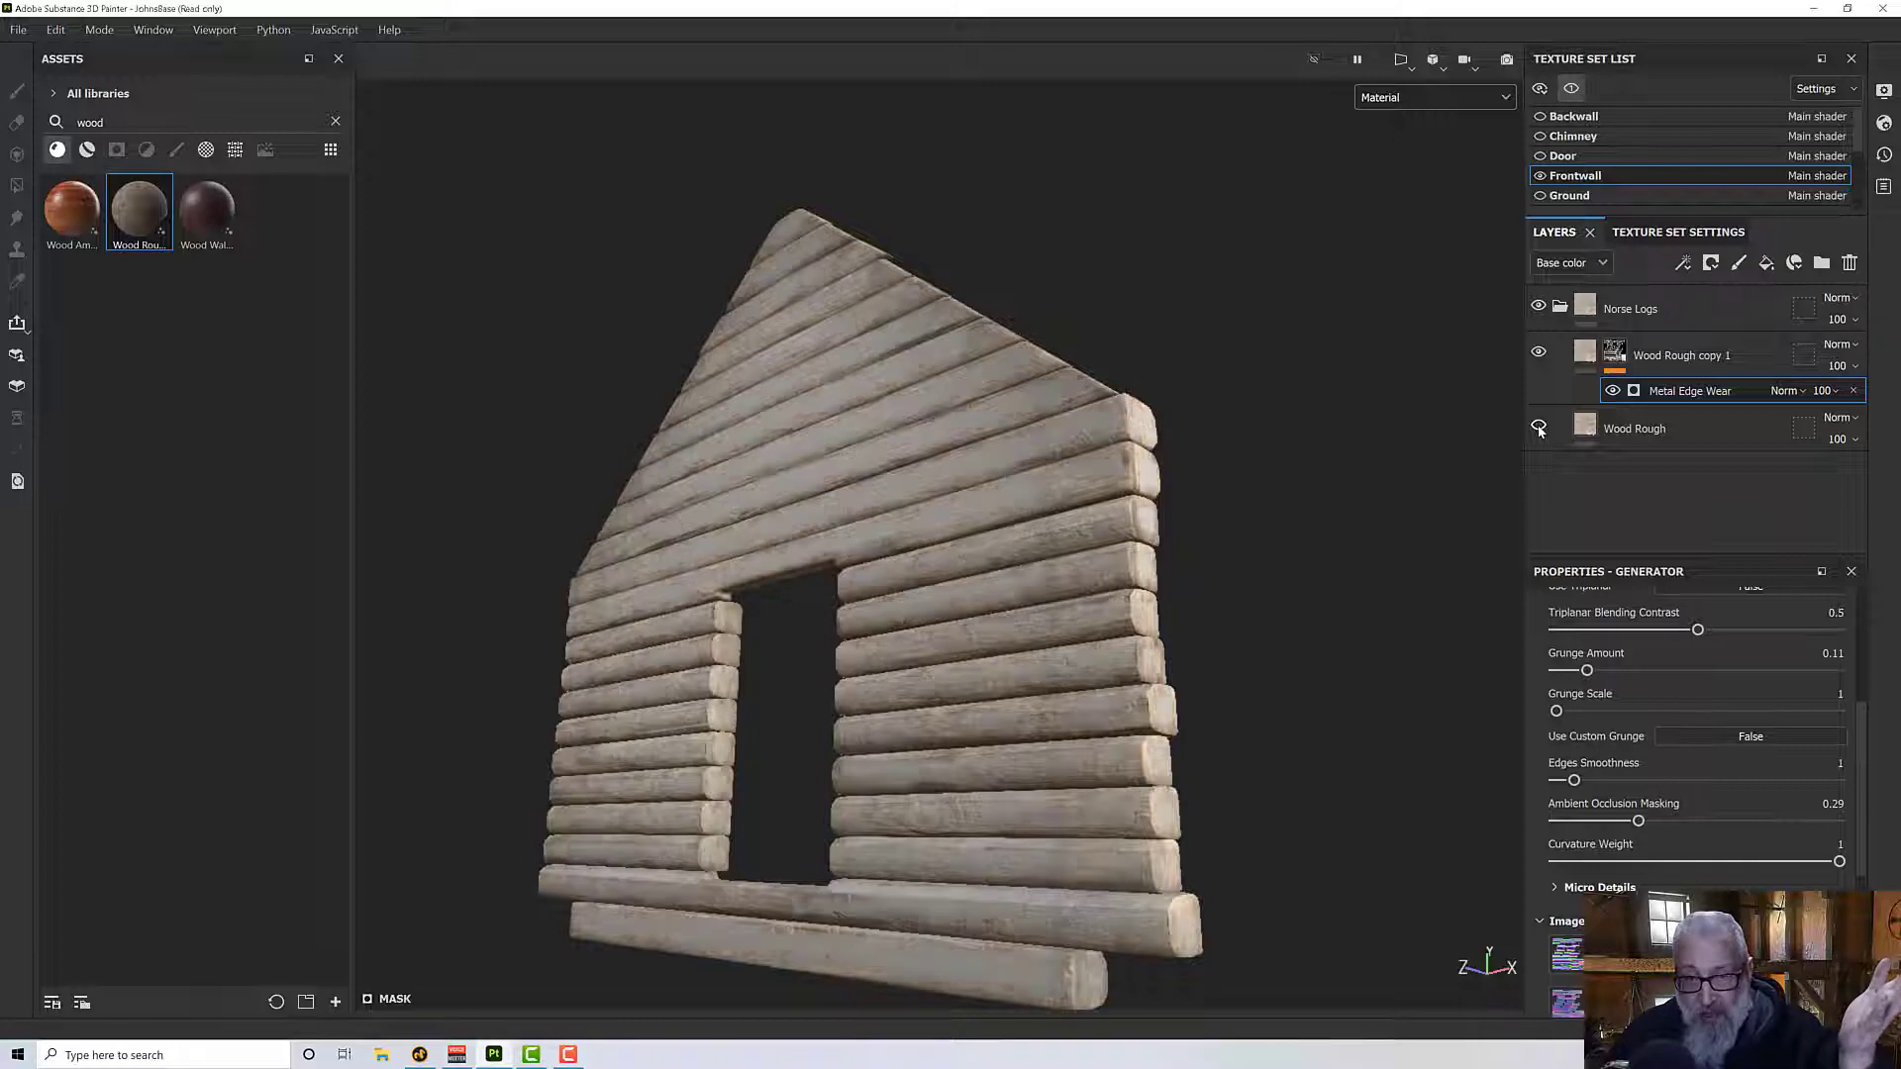
click(1538, 426)
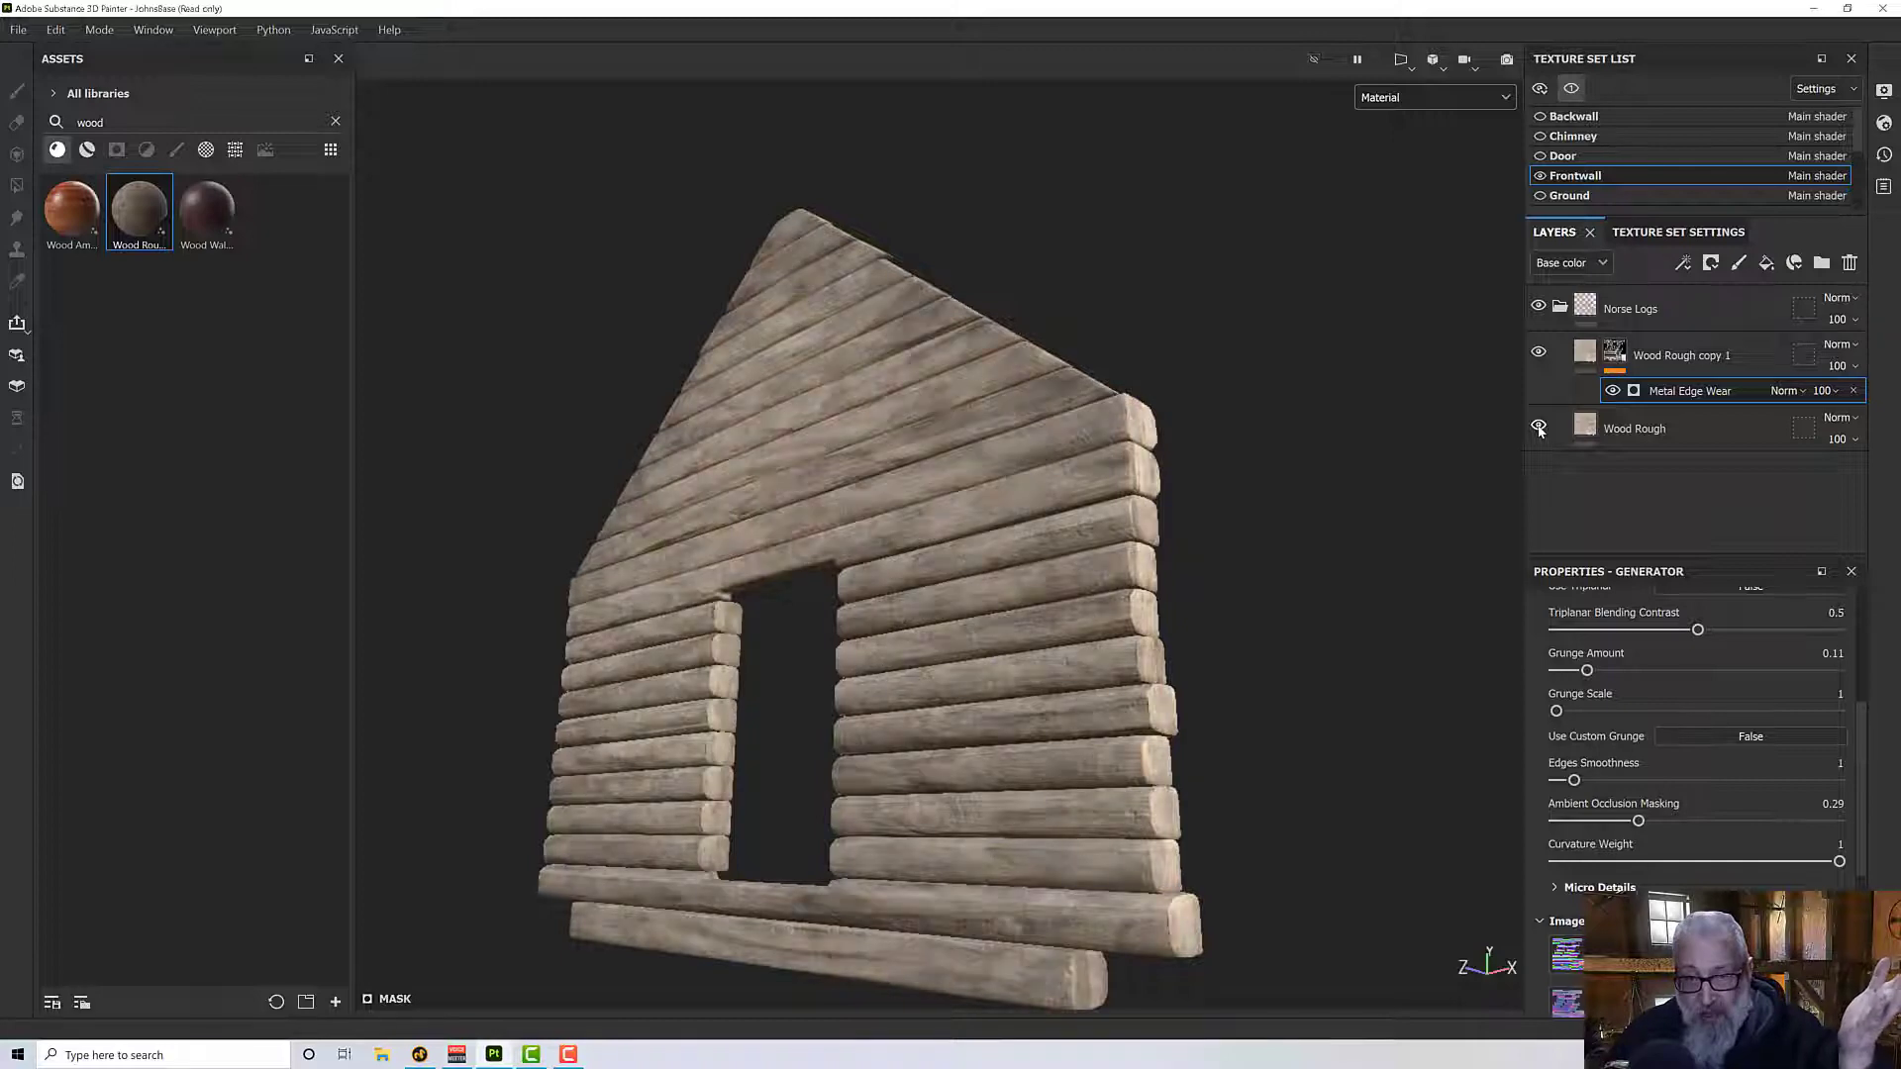
- Set the Wood Rough copy 1 material's Roughness to 0.63 and lighten its color to A08D77
click(1582, 353)
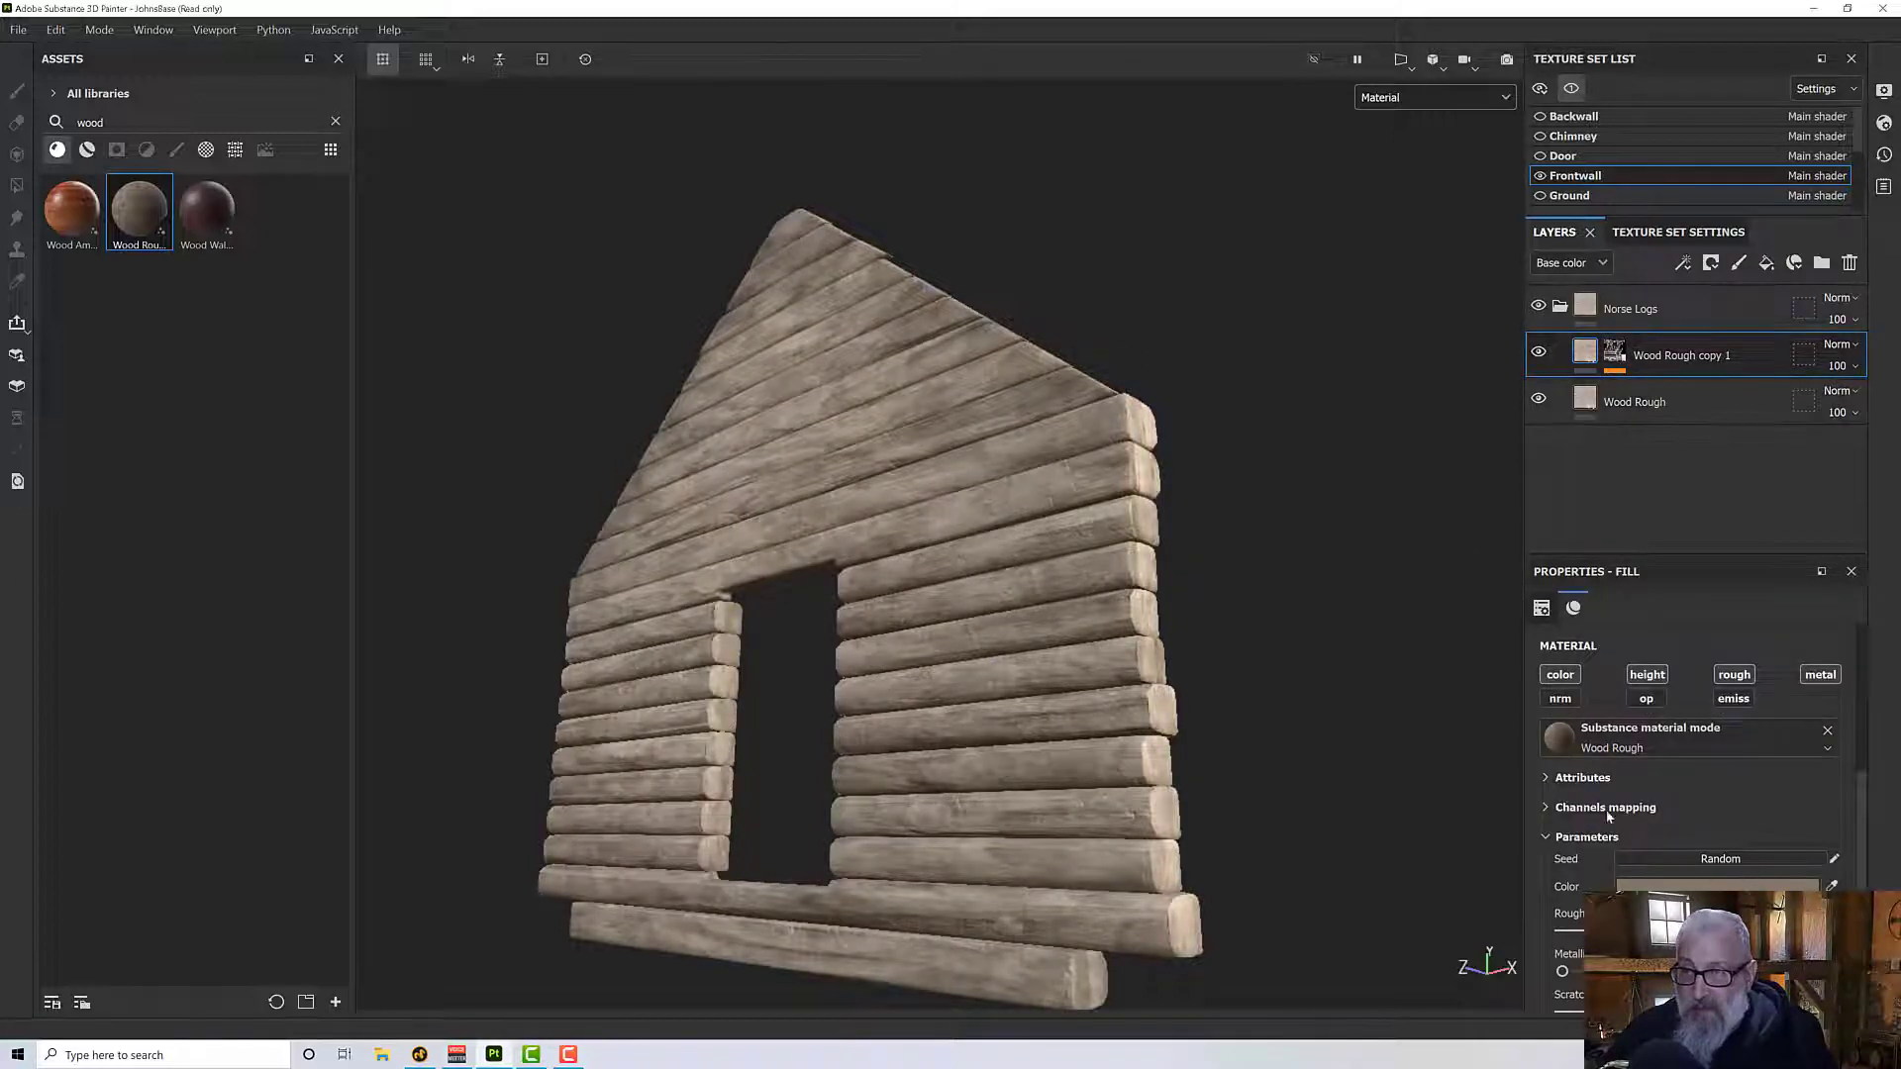
scroll(1659, 771, down, 1)
scroll(1659, 770, down, 1)
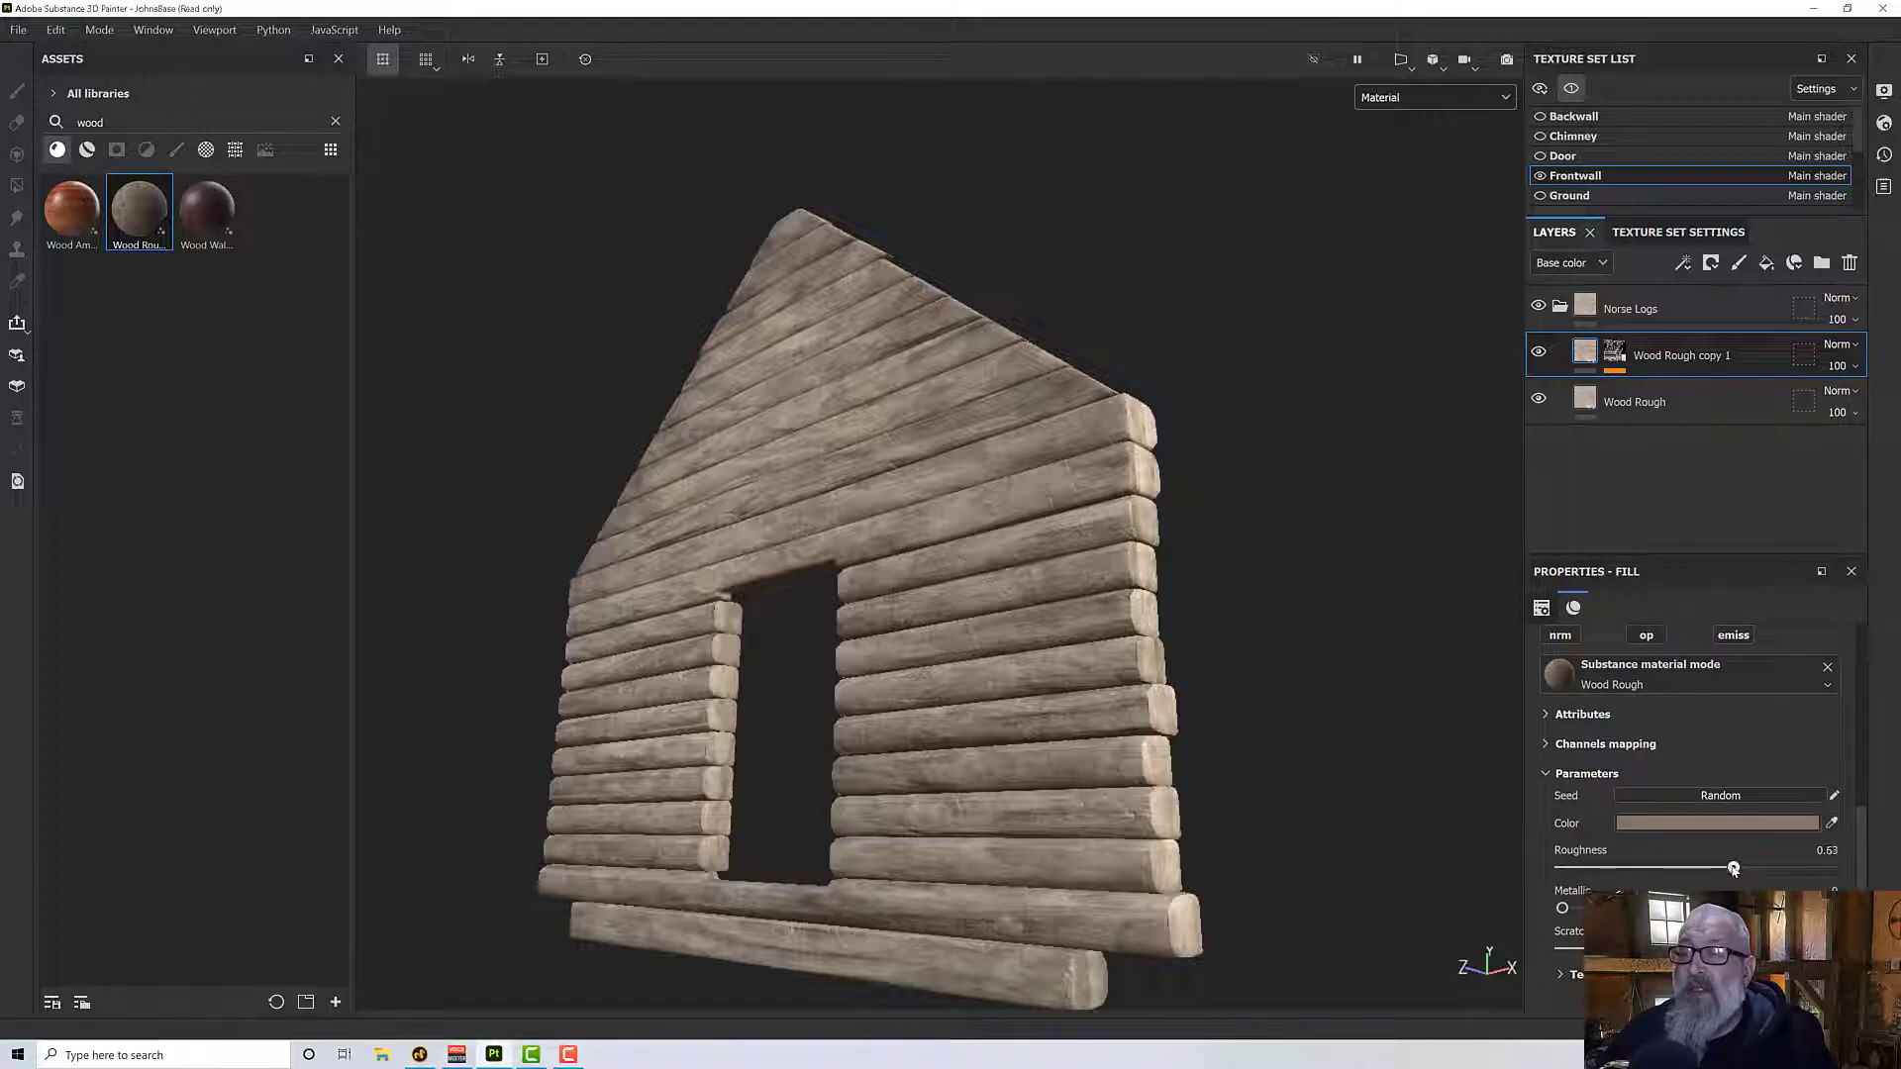
mouse_move(1227, 733)
alt+mouse_down()
mouse_move(1220, 963)
mouse_move(1239, 861)
mouse_move(1205, 789)
mouse_move(1211, 741)
alt+mouse_up()
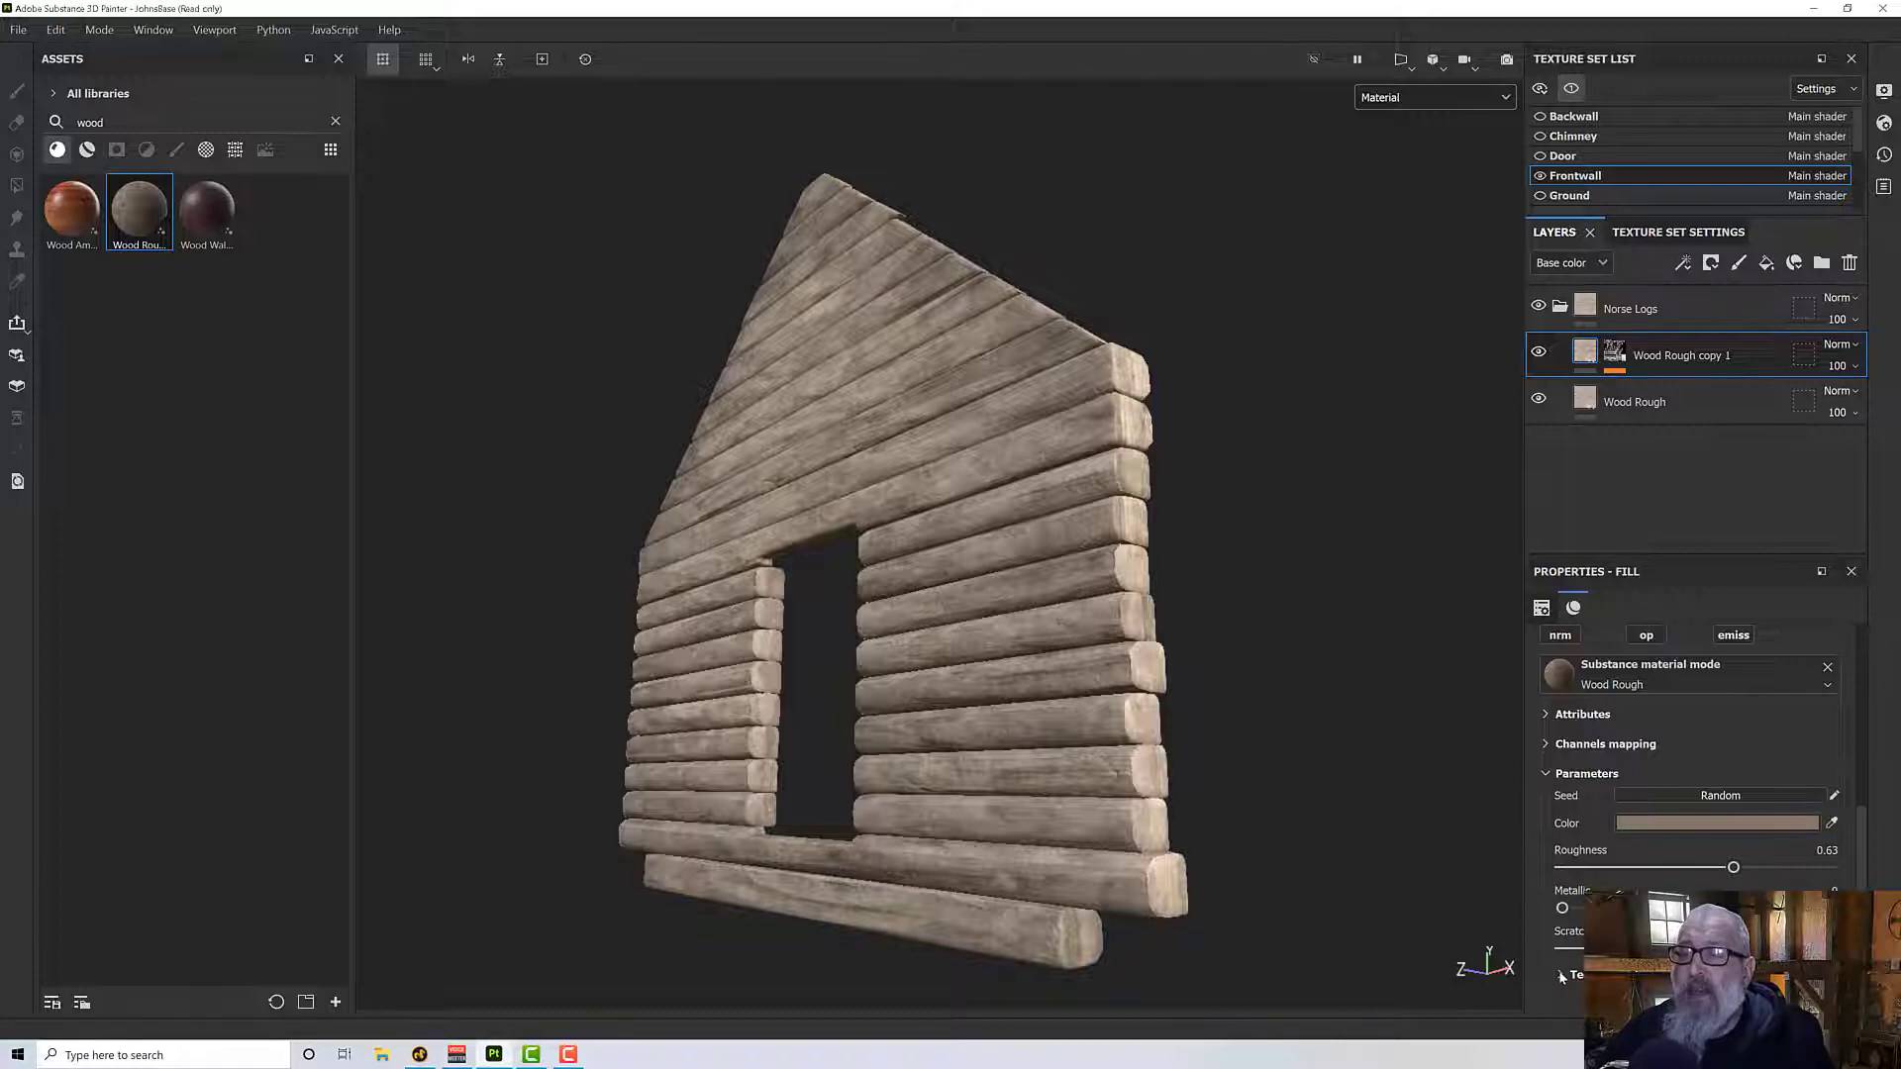
click(1703, 823)
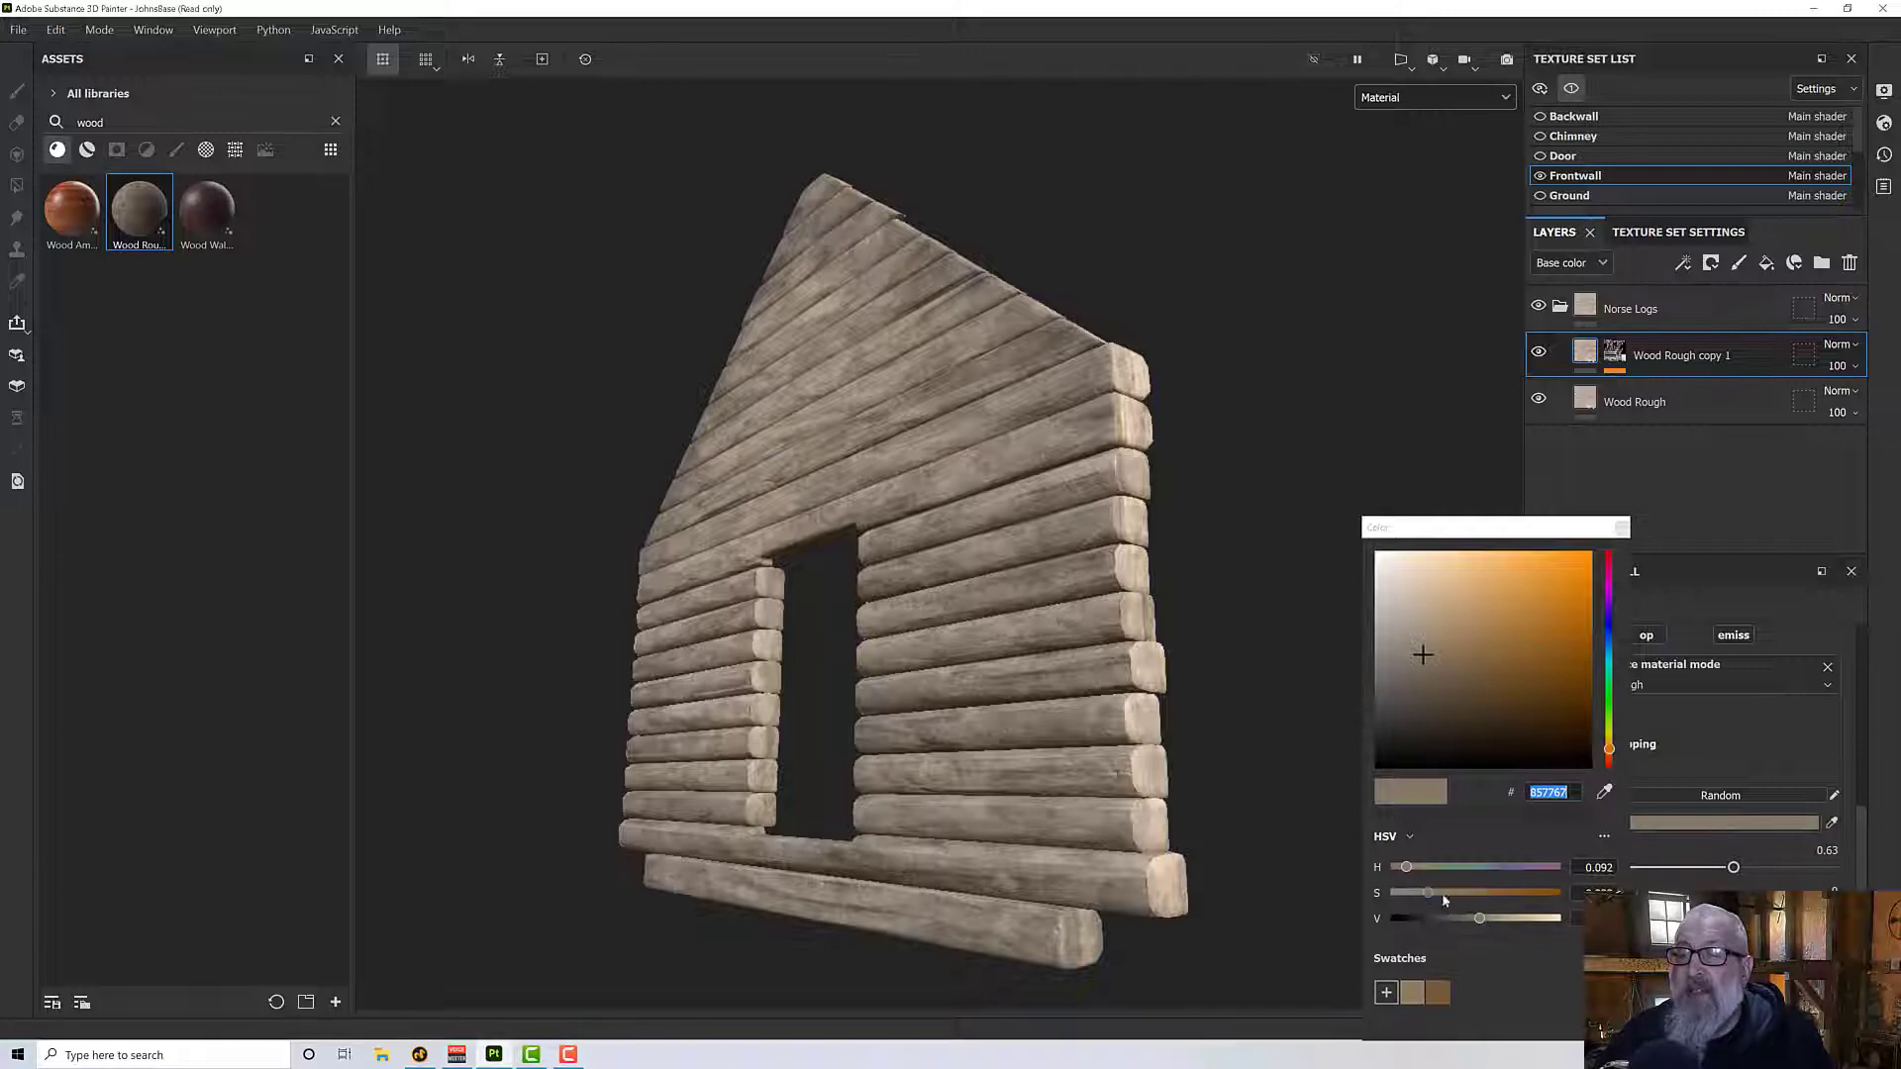
drag(1484, 922, 1440, 893)
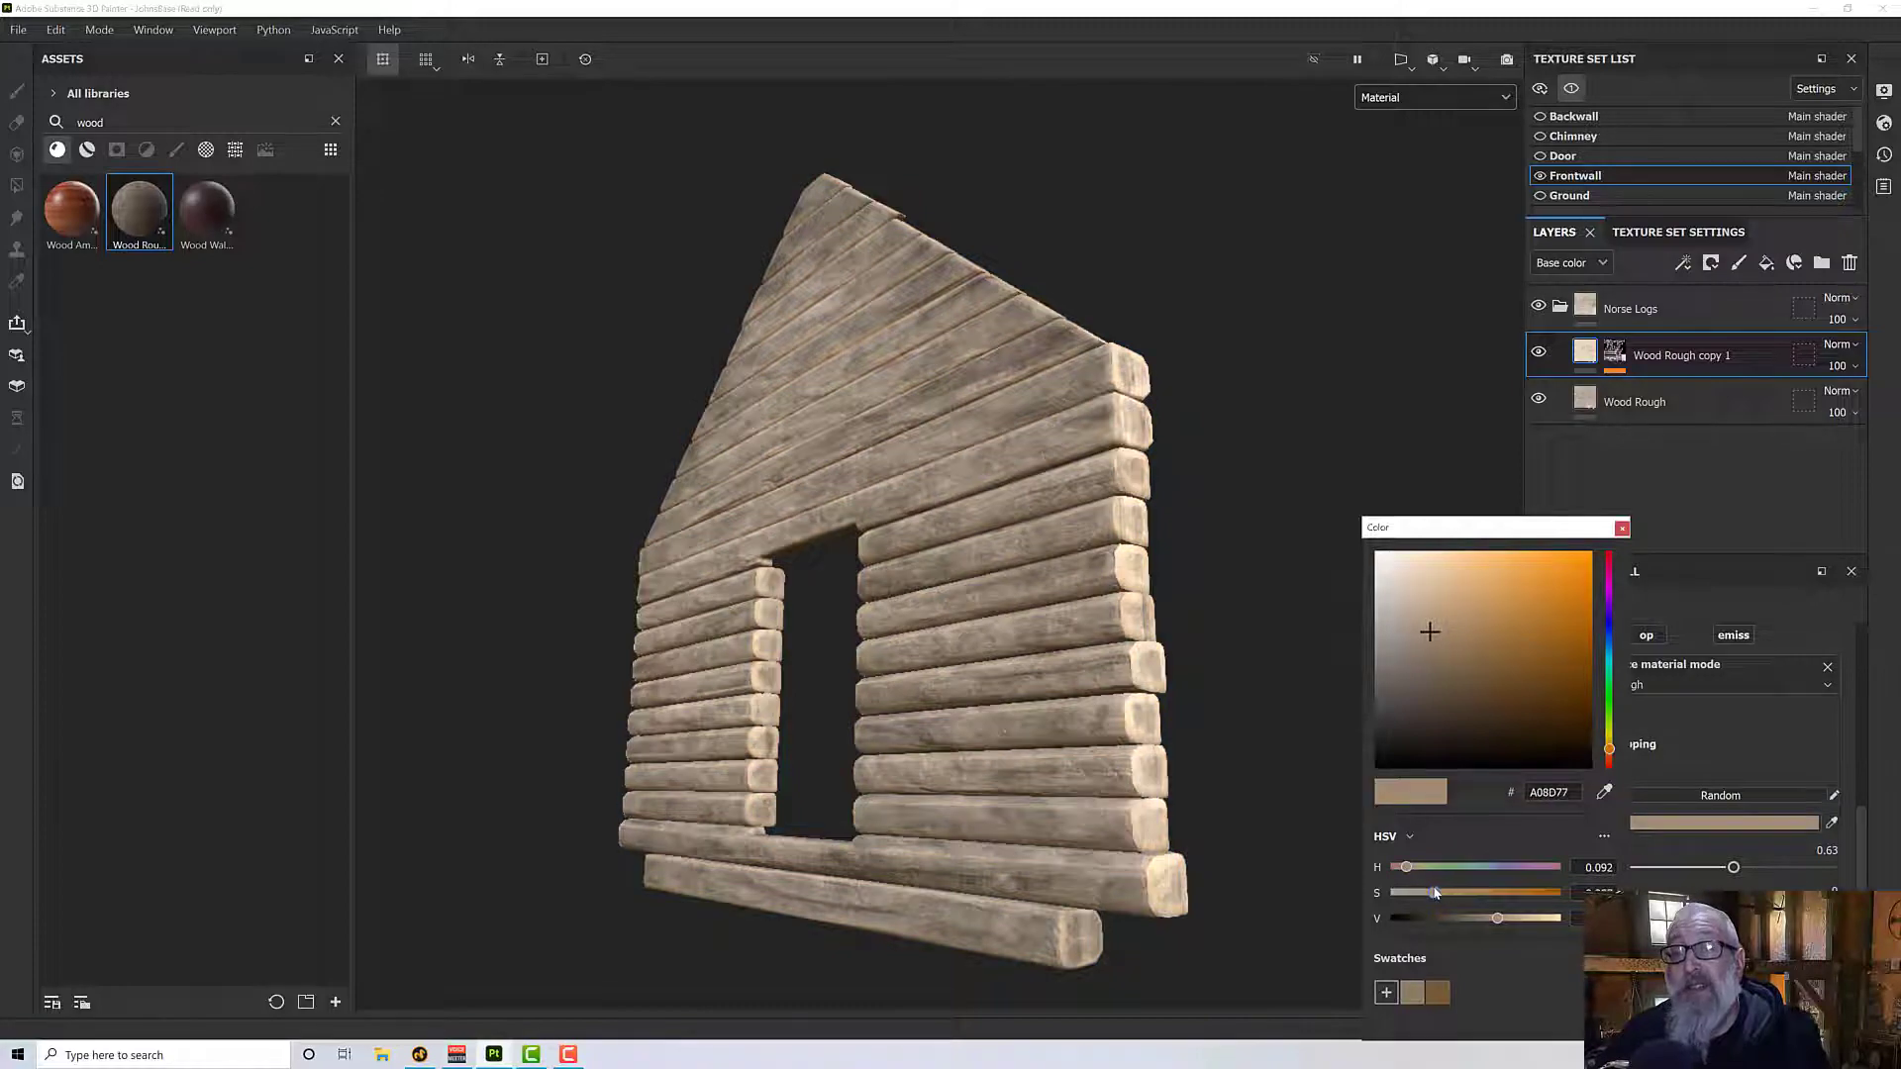
- Examine the front wall's log ends with the lightened wood color and close the color chooser
alt+drag(1094, 748, 1065, 708)
scroll(1065, 711, up, 10)
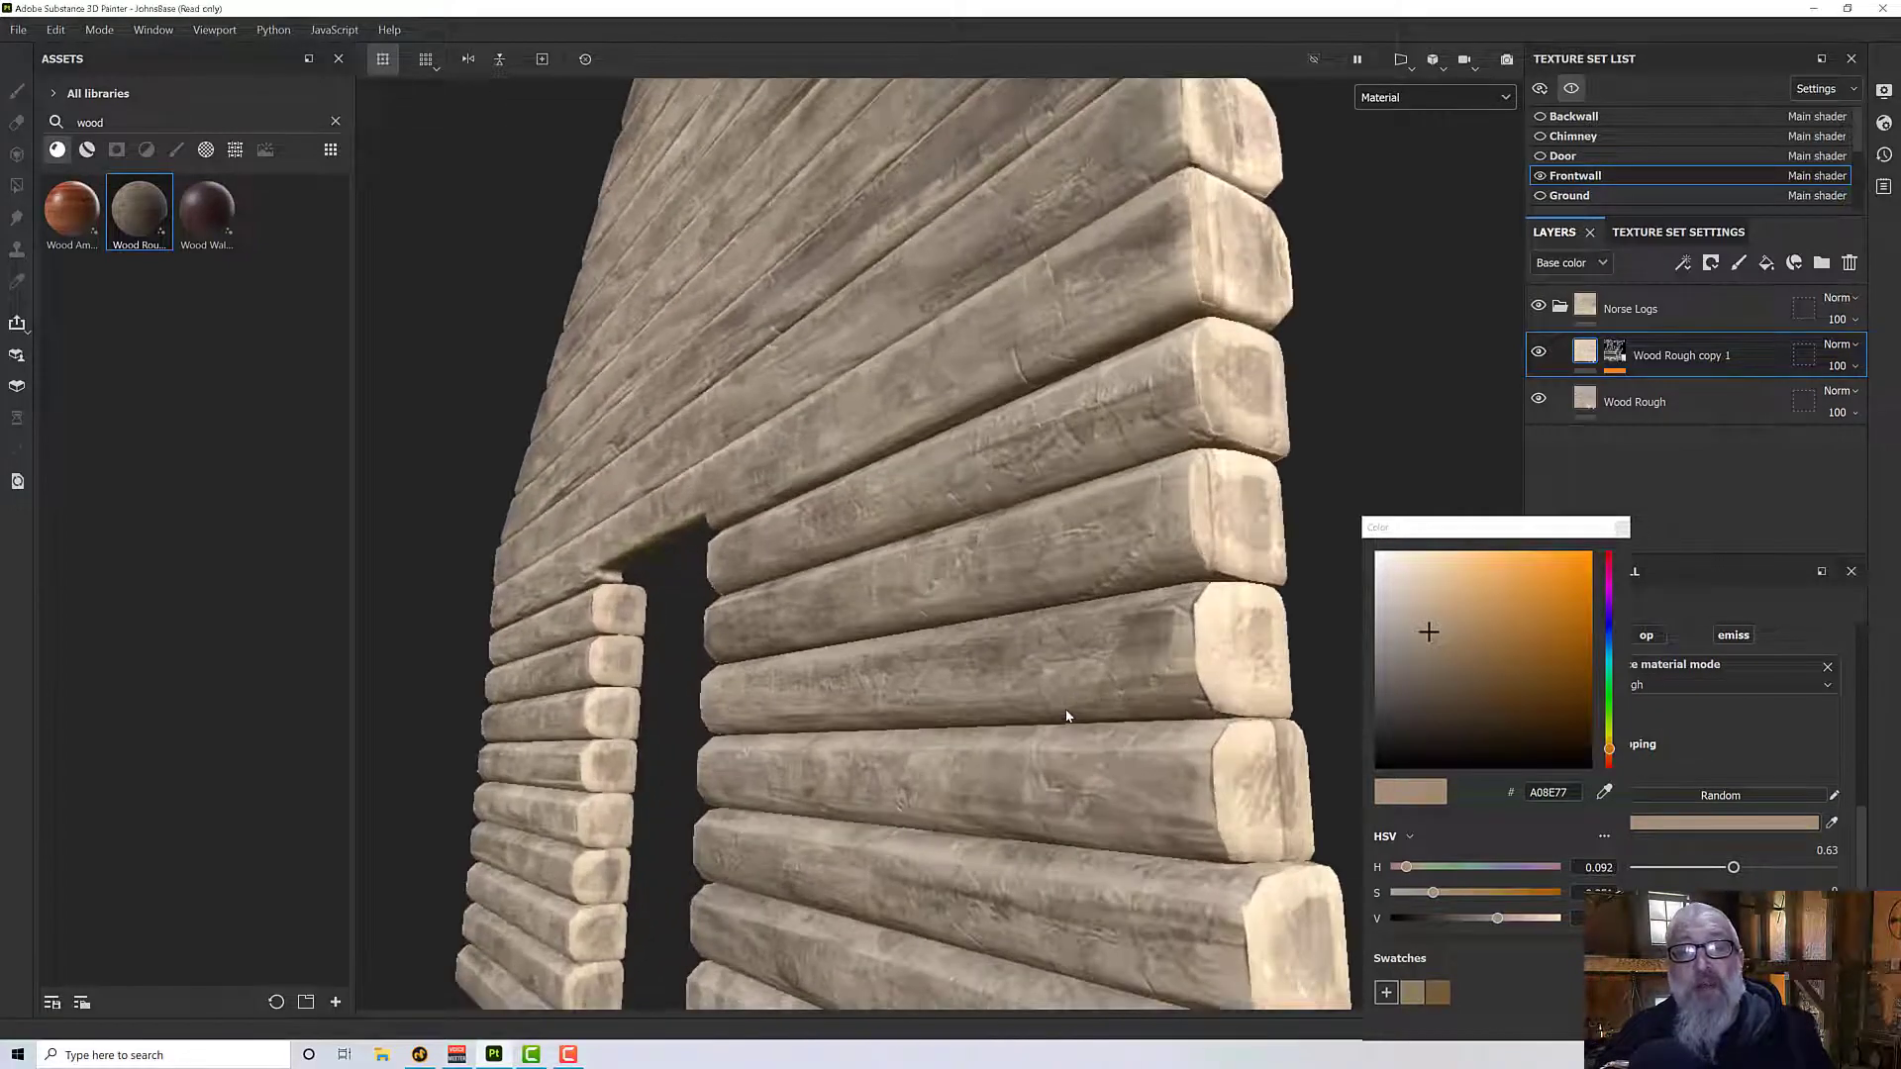
scroll(1067, 711, down, 5)
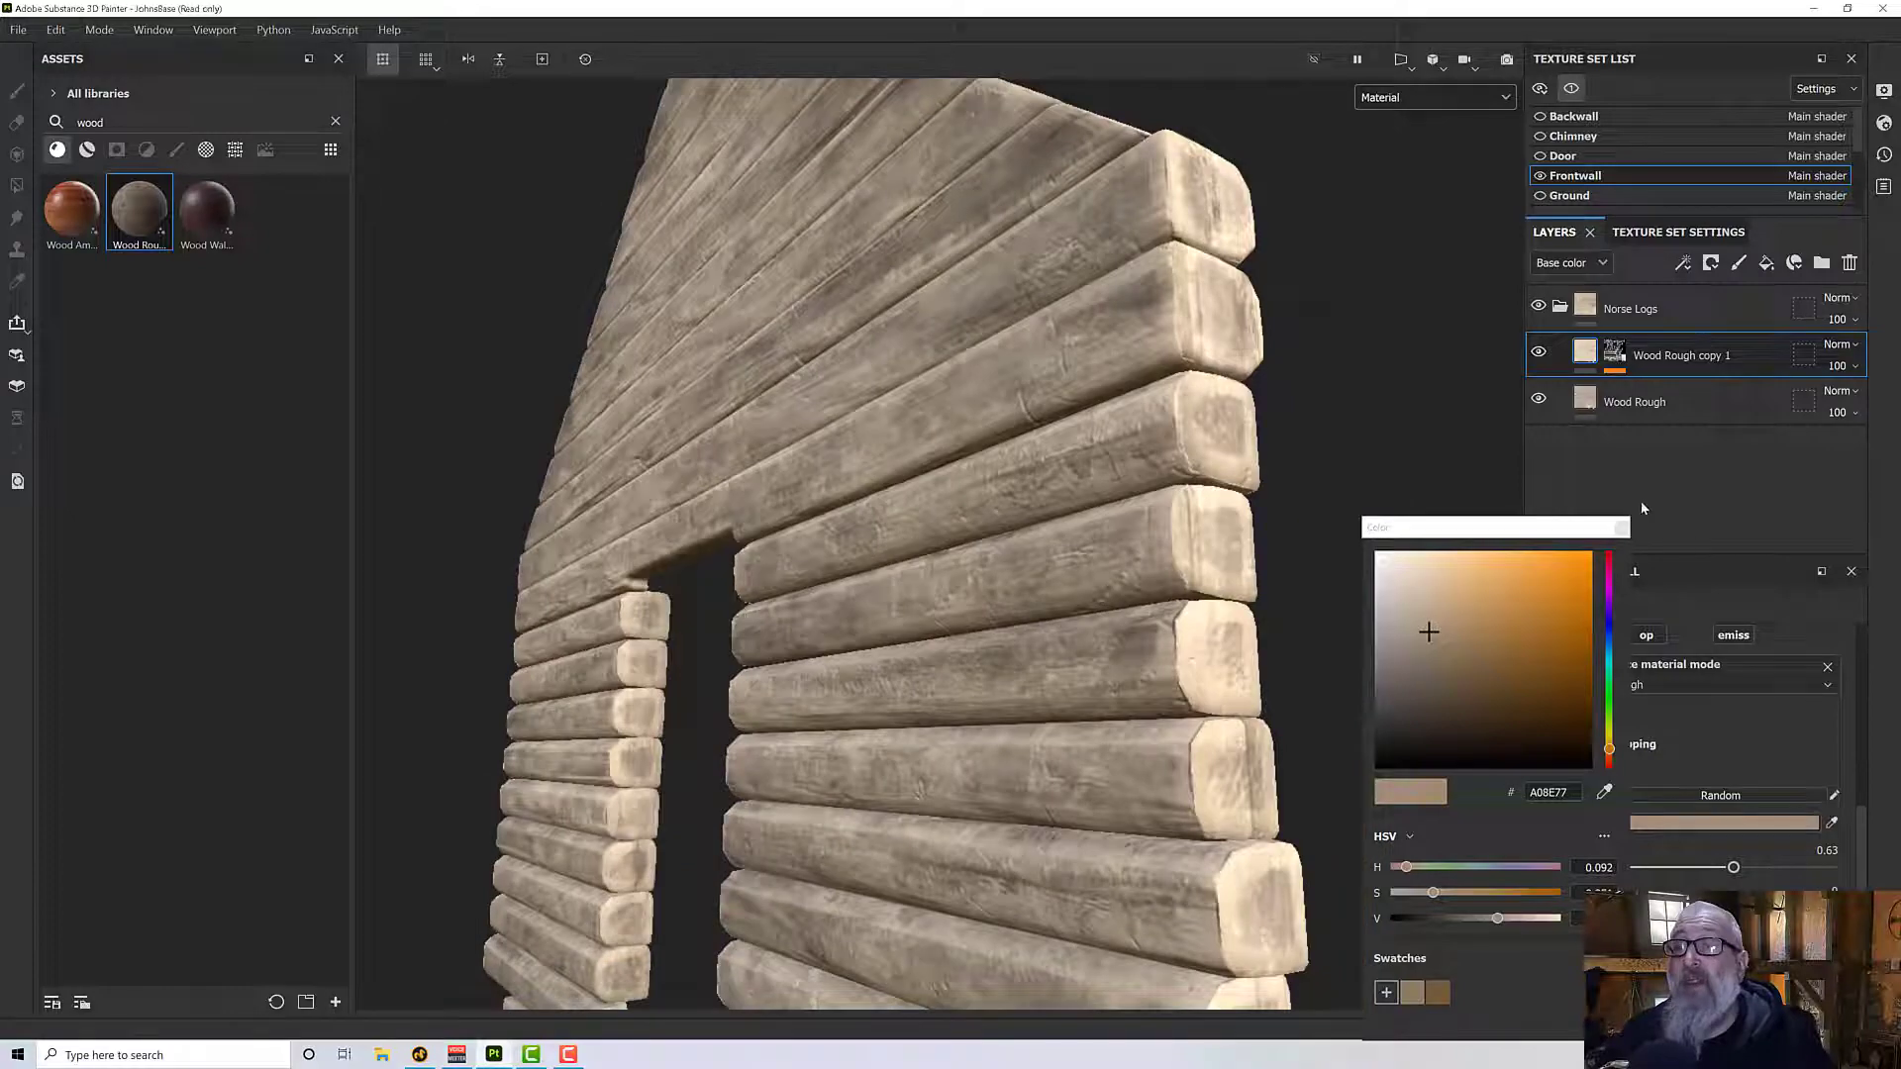
click(1621, 532)
mouse_move(1155, 620)
alt+mouse_down()
mouse_move(1084, 559)
mouse_move(1171, 622)
mouse_move(1175, 649)
mouse_move(1198, 608)
mouse_move(1168, 604)
alt+mouse_up()
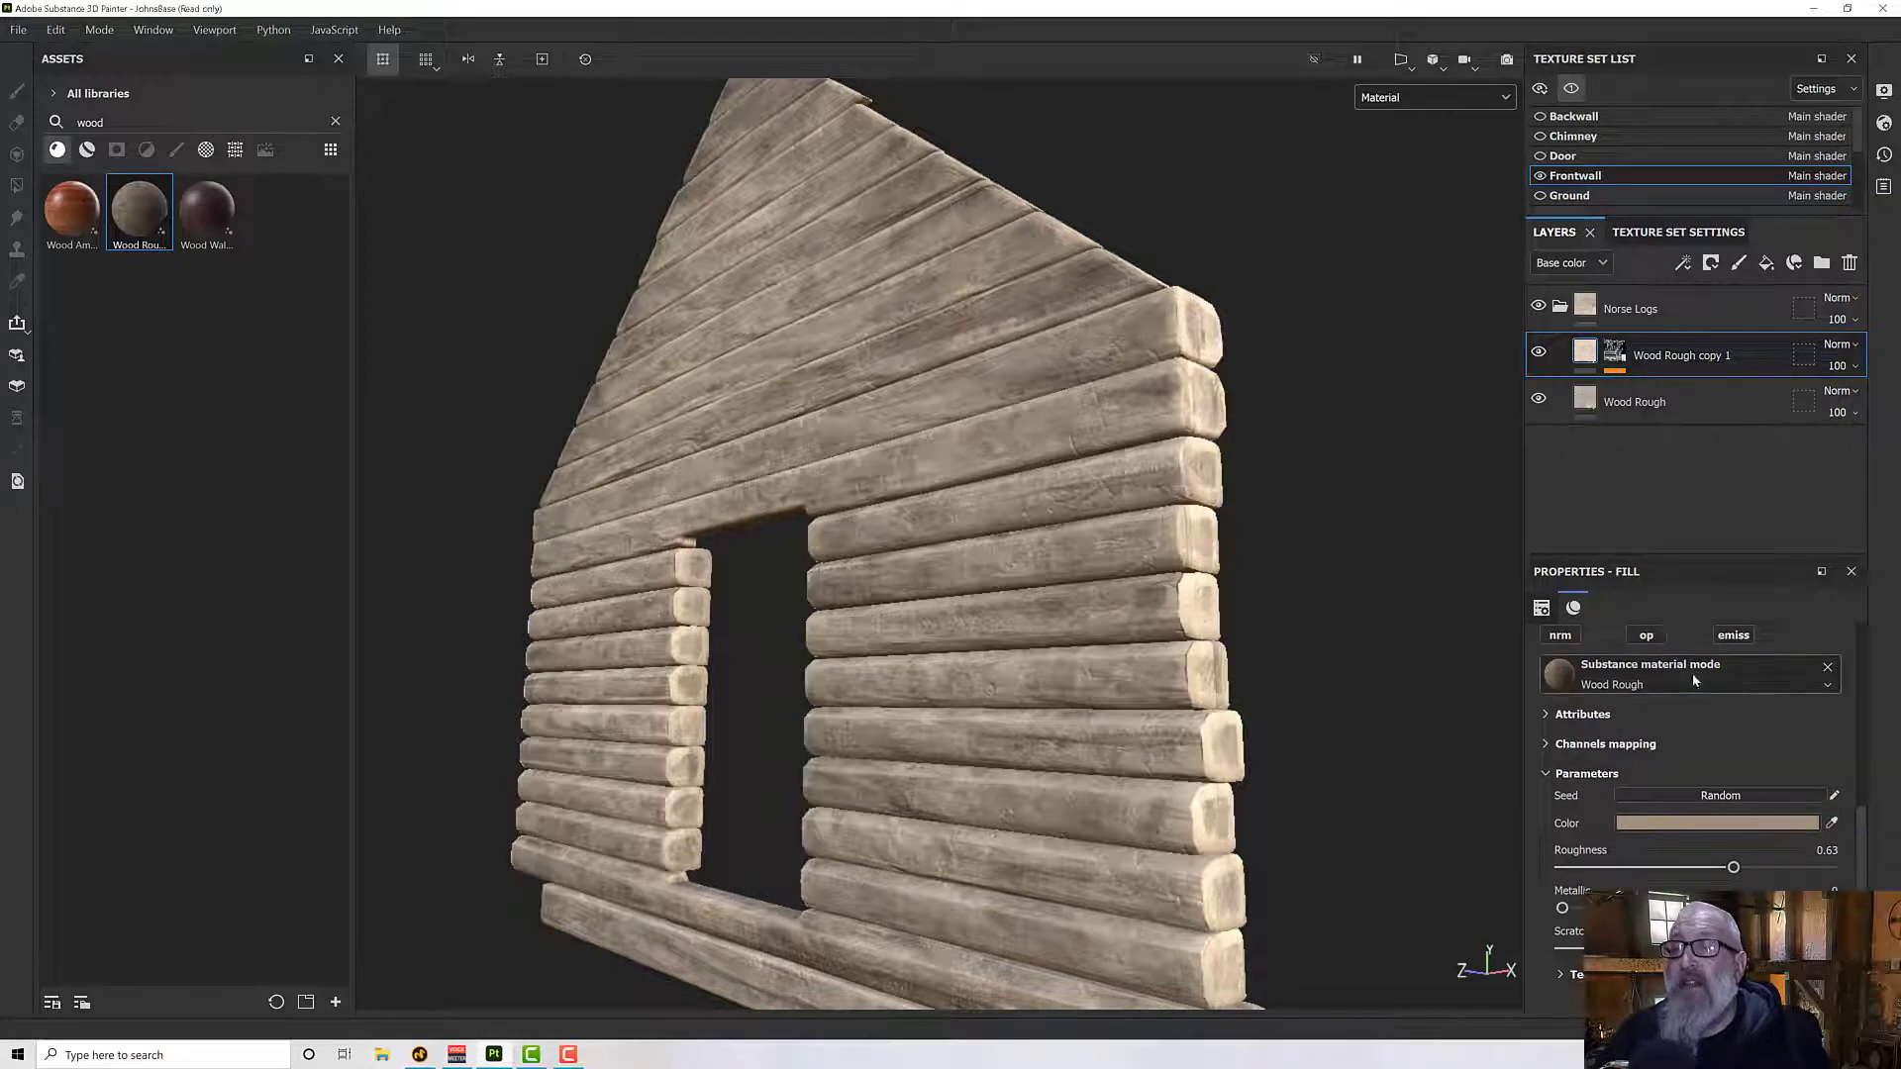
- Compare the front wall logs with the Wood Rough copy 1 height channel disabled and enabled, leaving it enabled
scroll(1681, 715, up, 2)
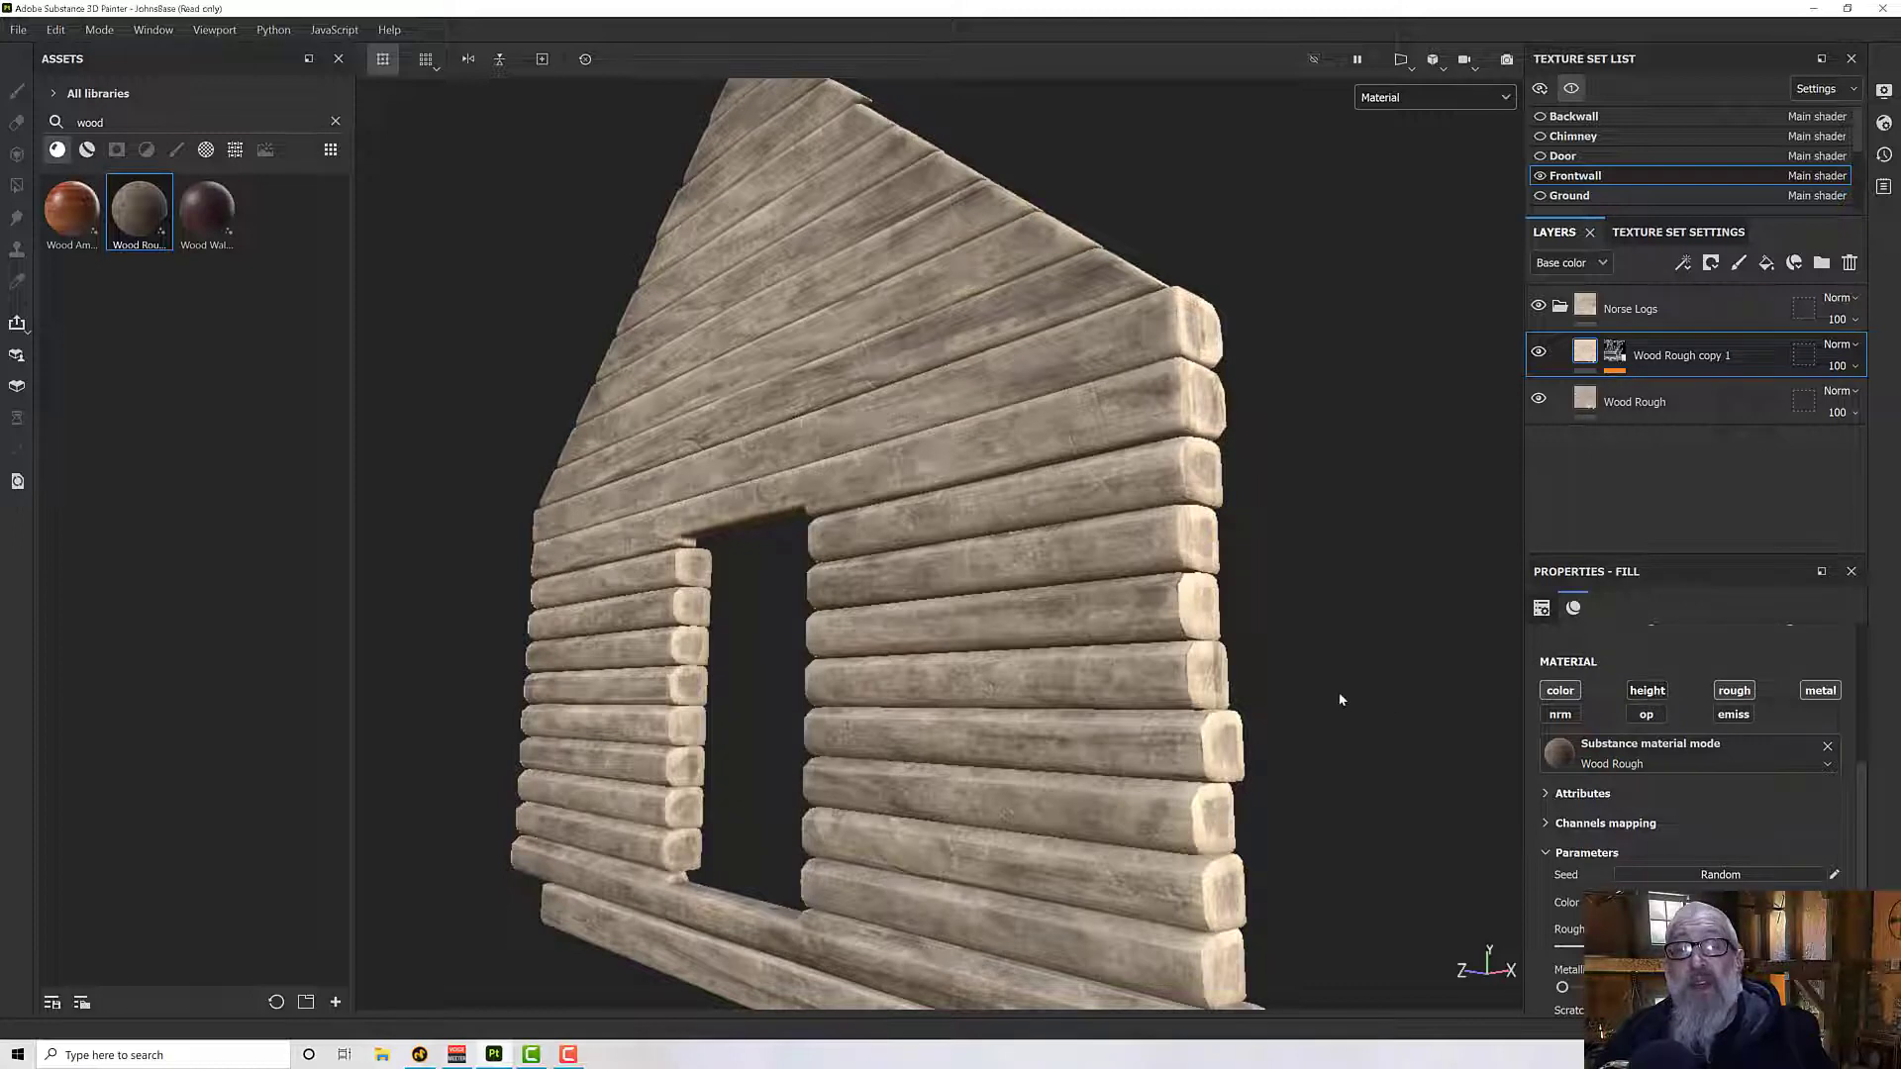
alt+drag(1340, 692, 1217, 681)
alt+right_drag(1218, 681, 1548, 680)
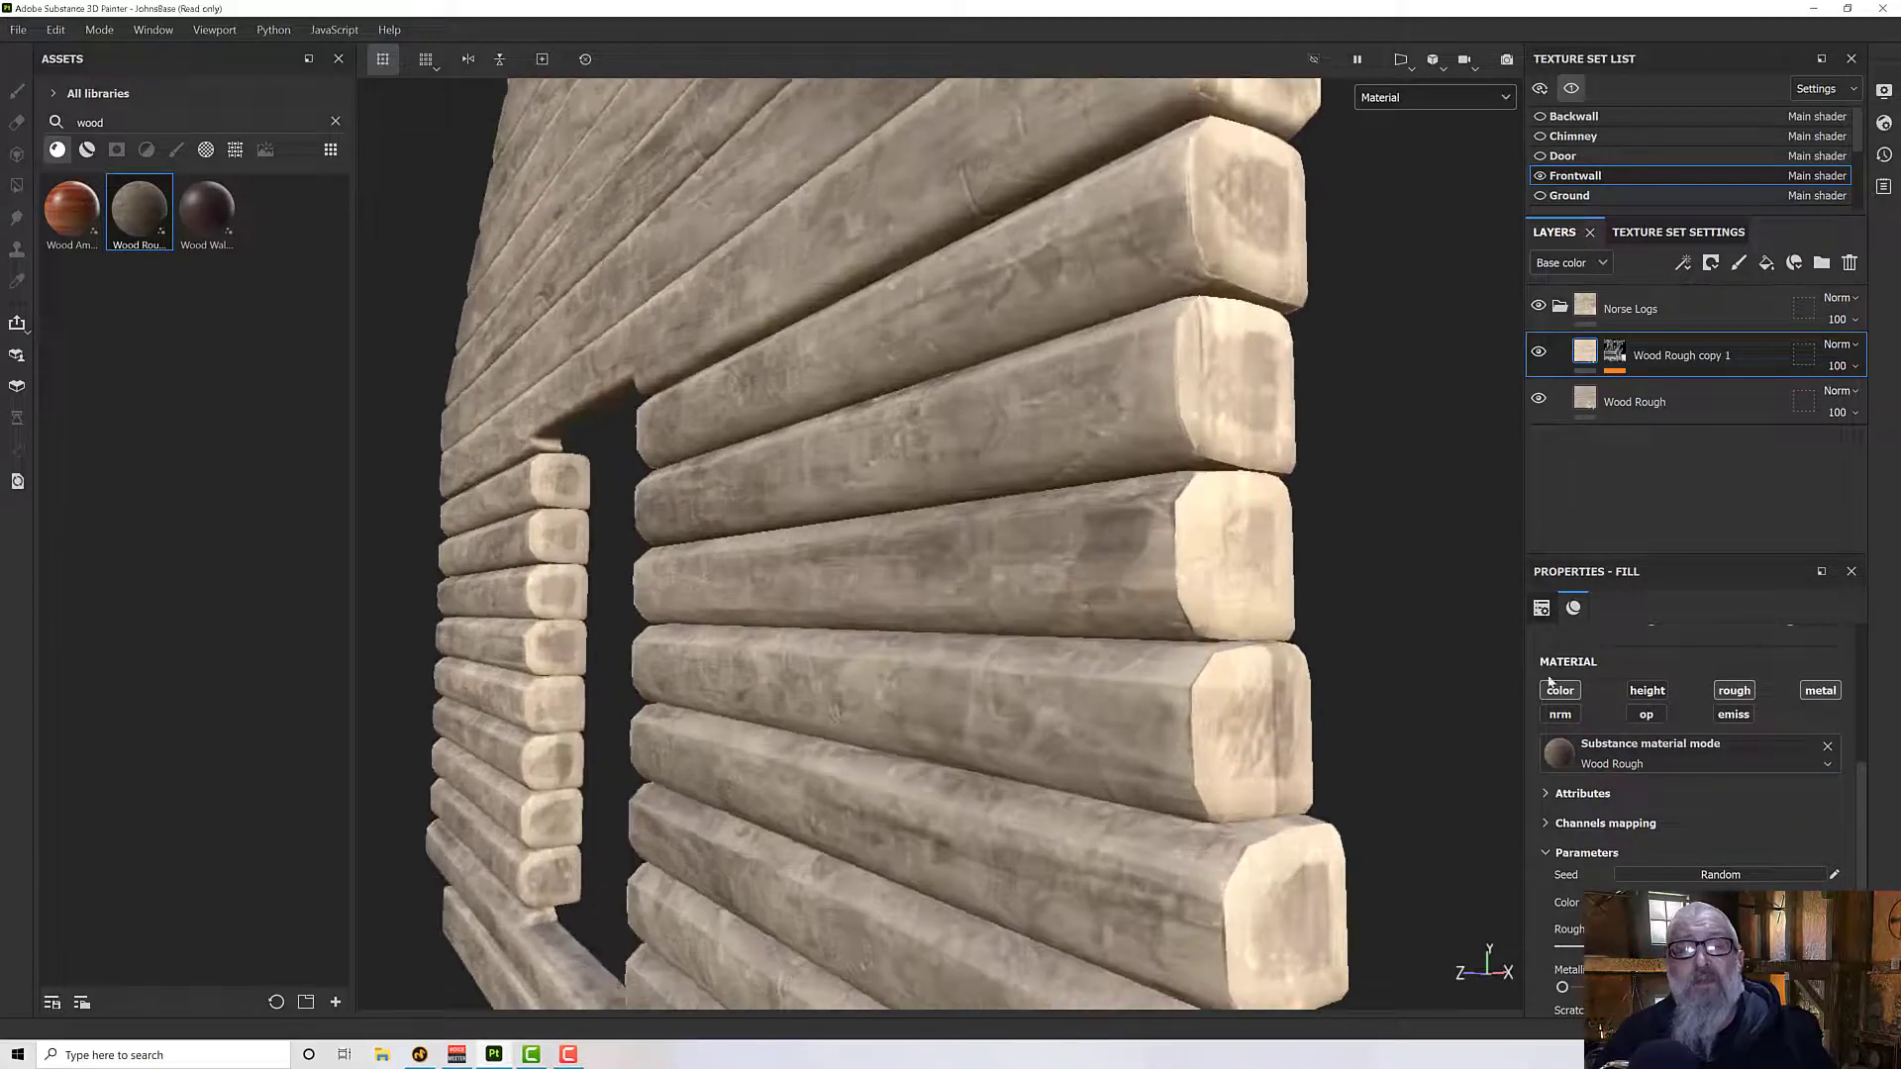
click(1647, 696)
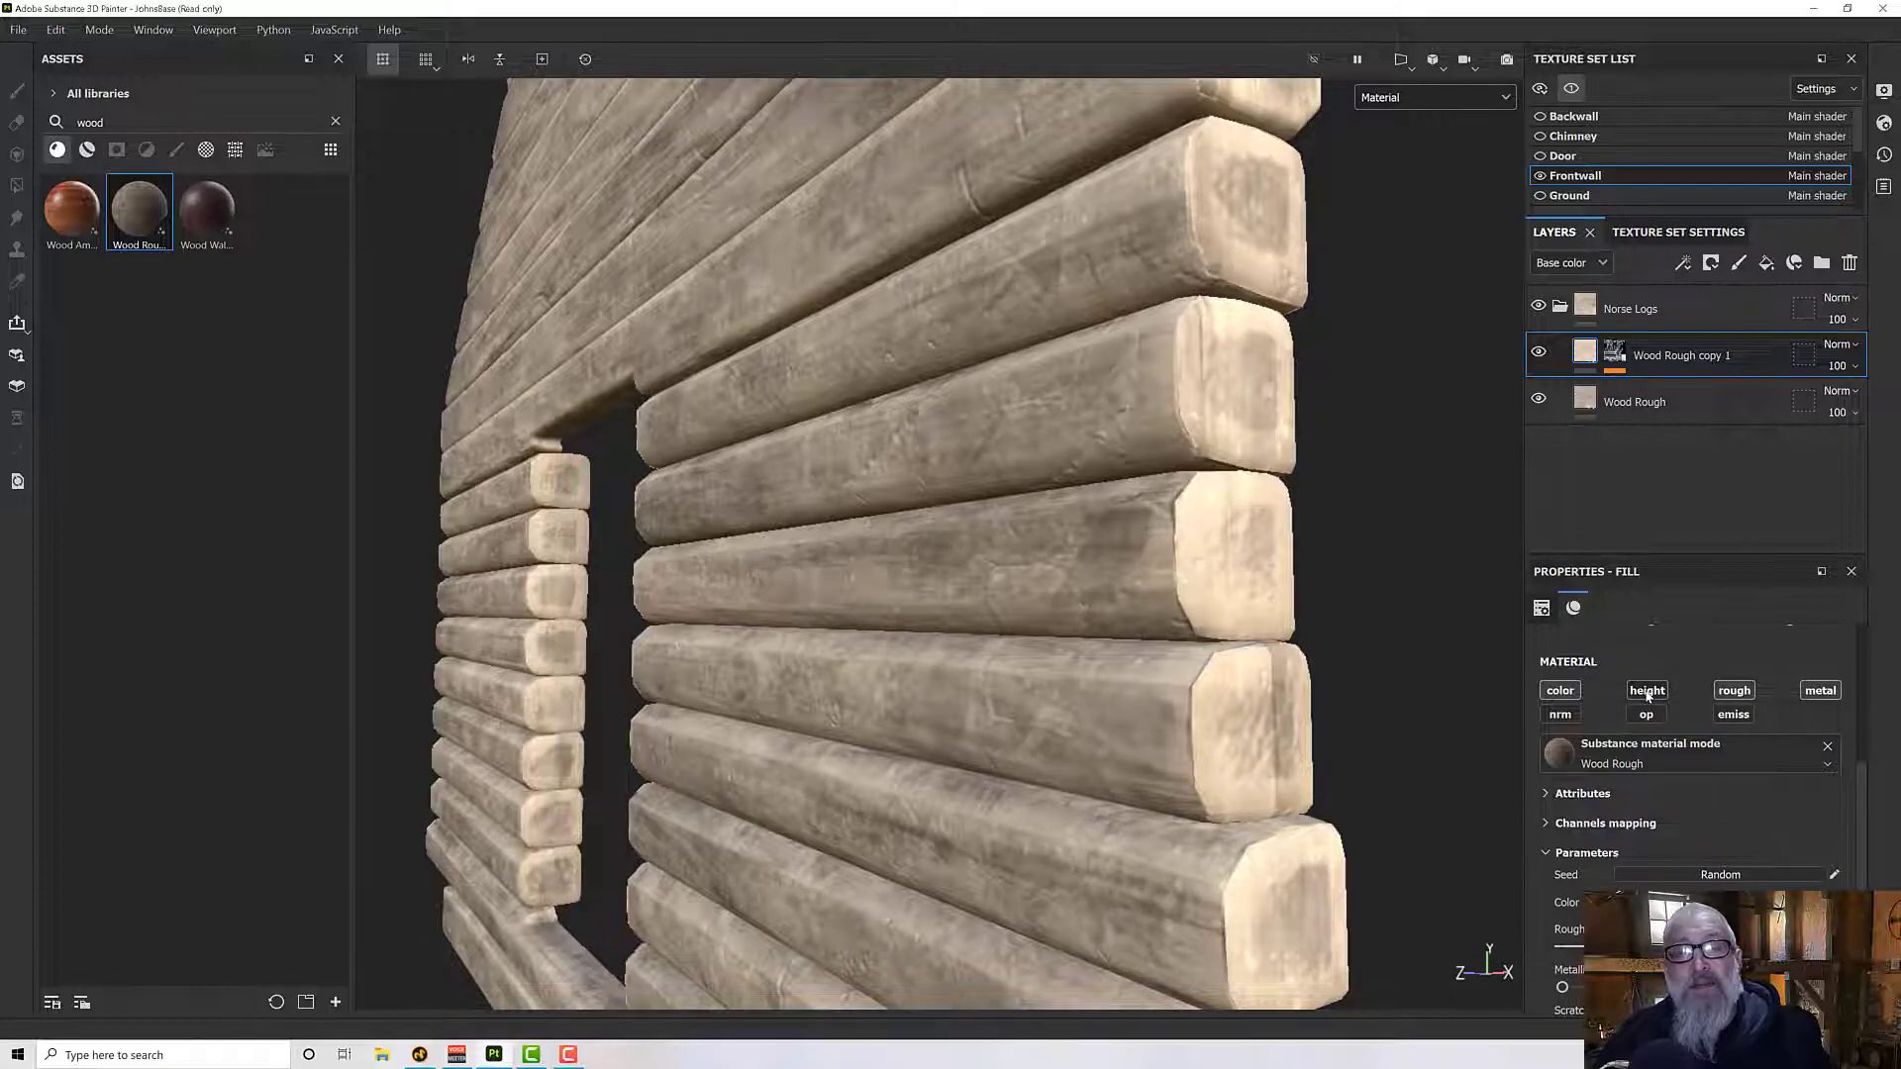
click(1647, 696)
alt+drag(1518, 710, 1218, 559)
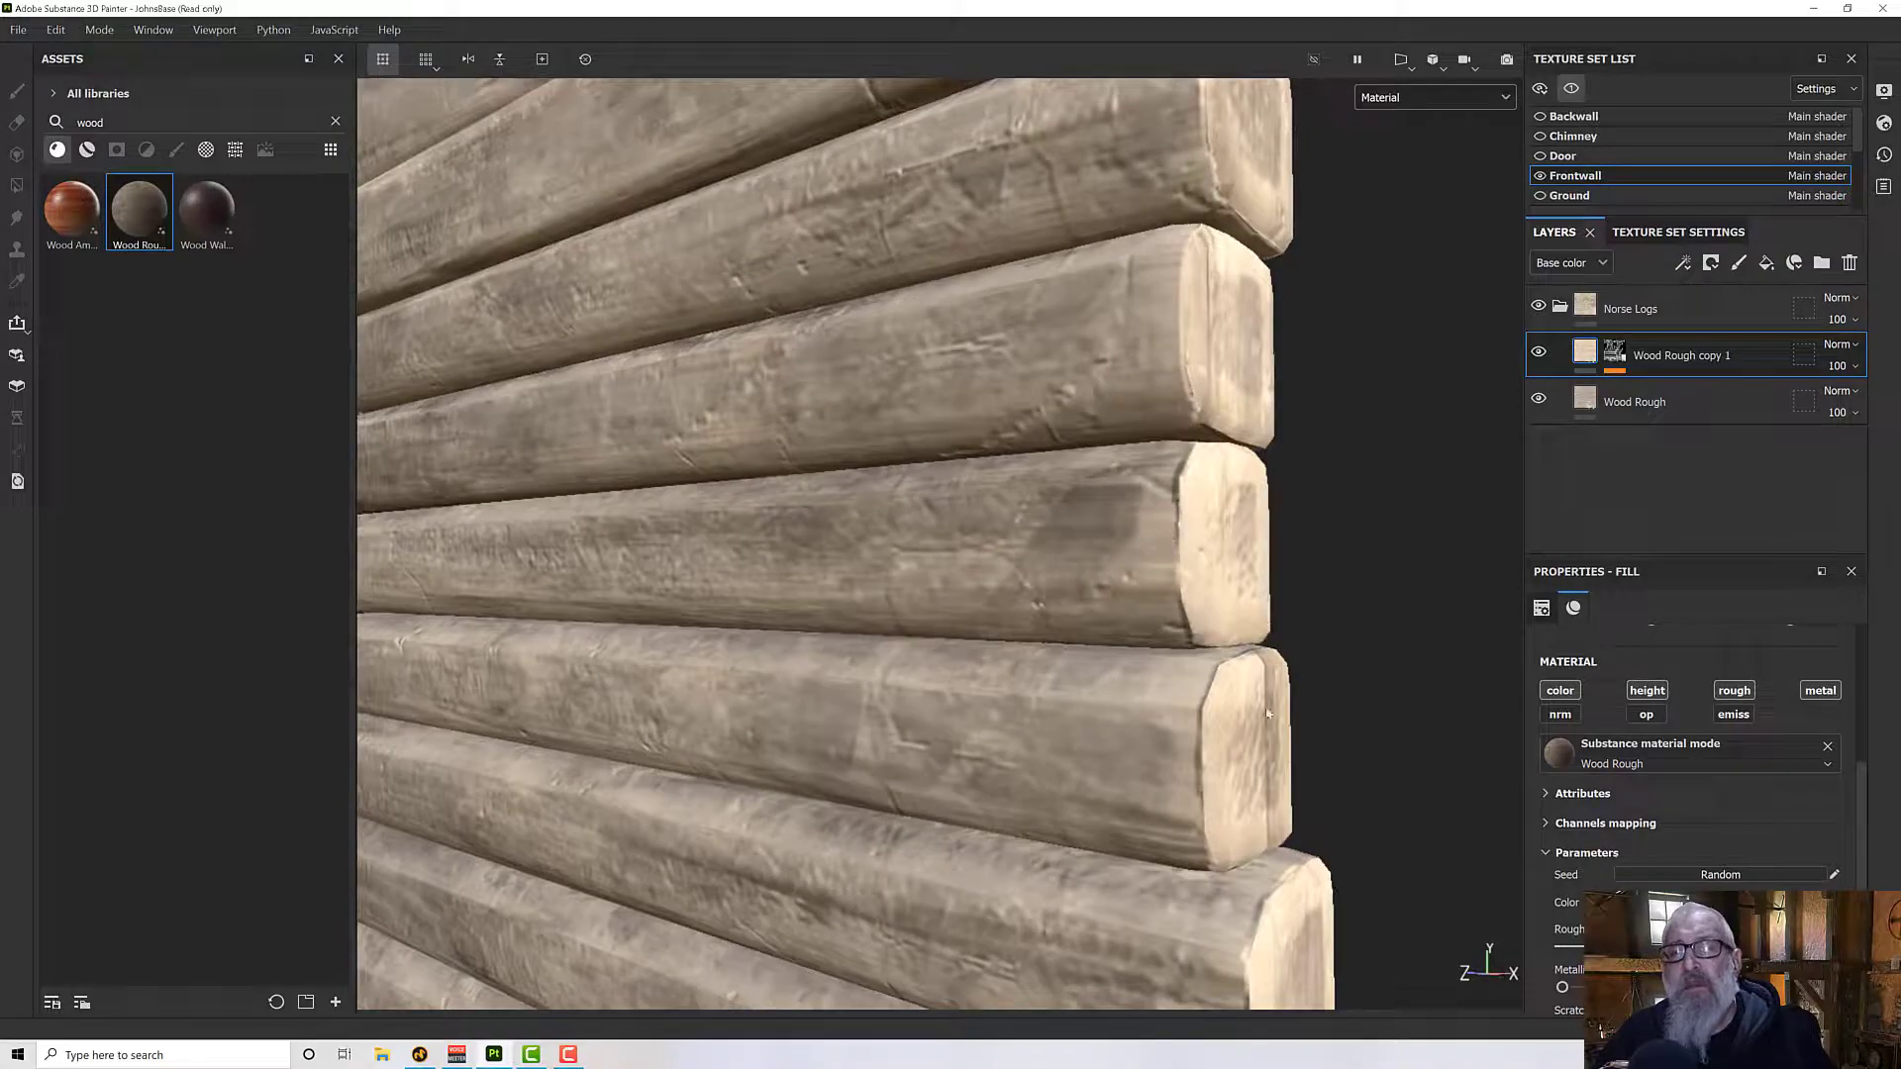
click(1647, 696)
scroll(1350, 682, down, 5)
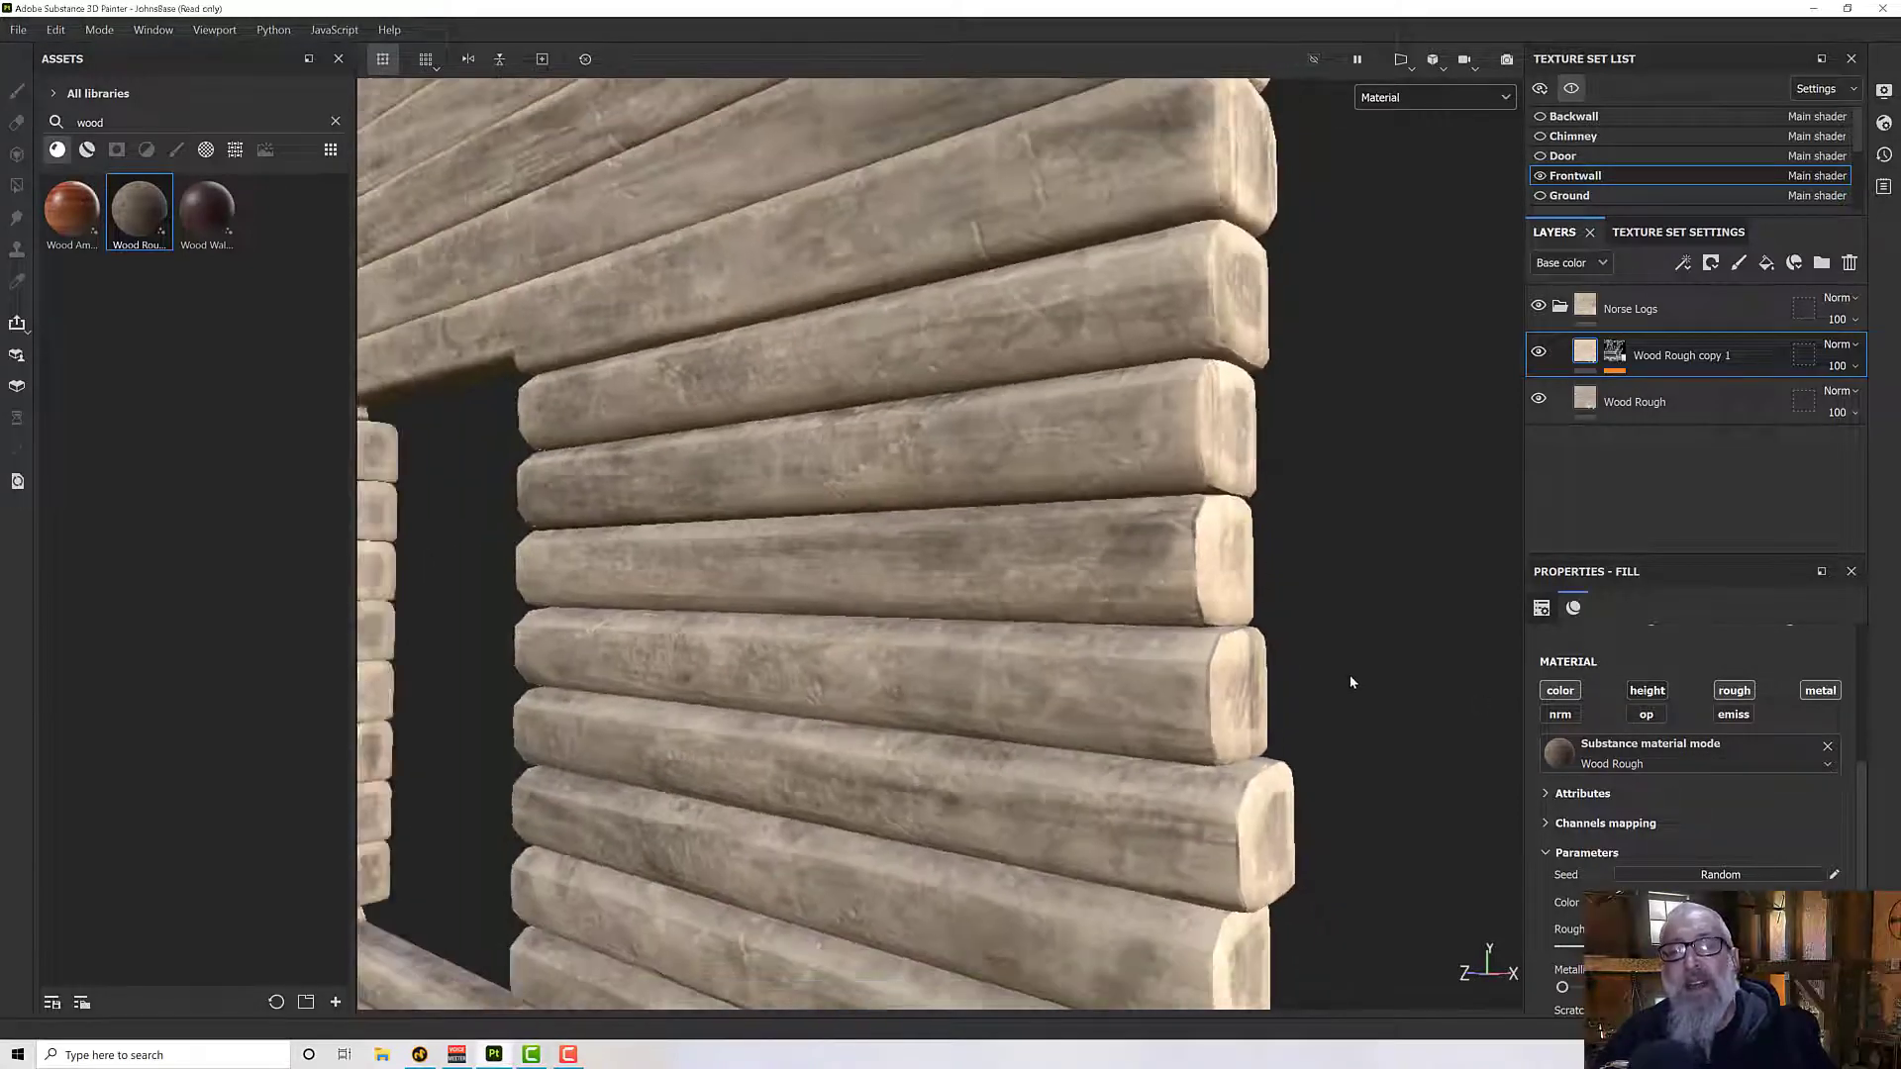
scroll(1262, 673, down, 5)
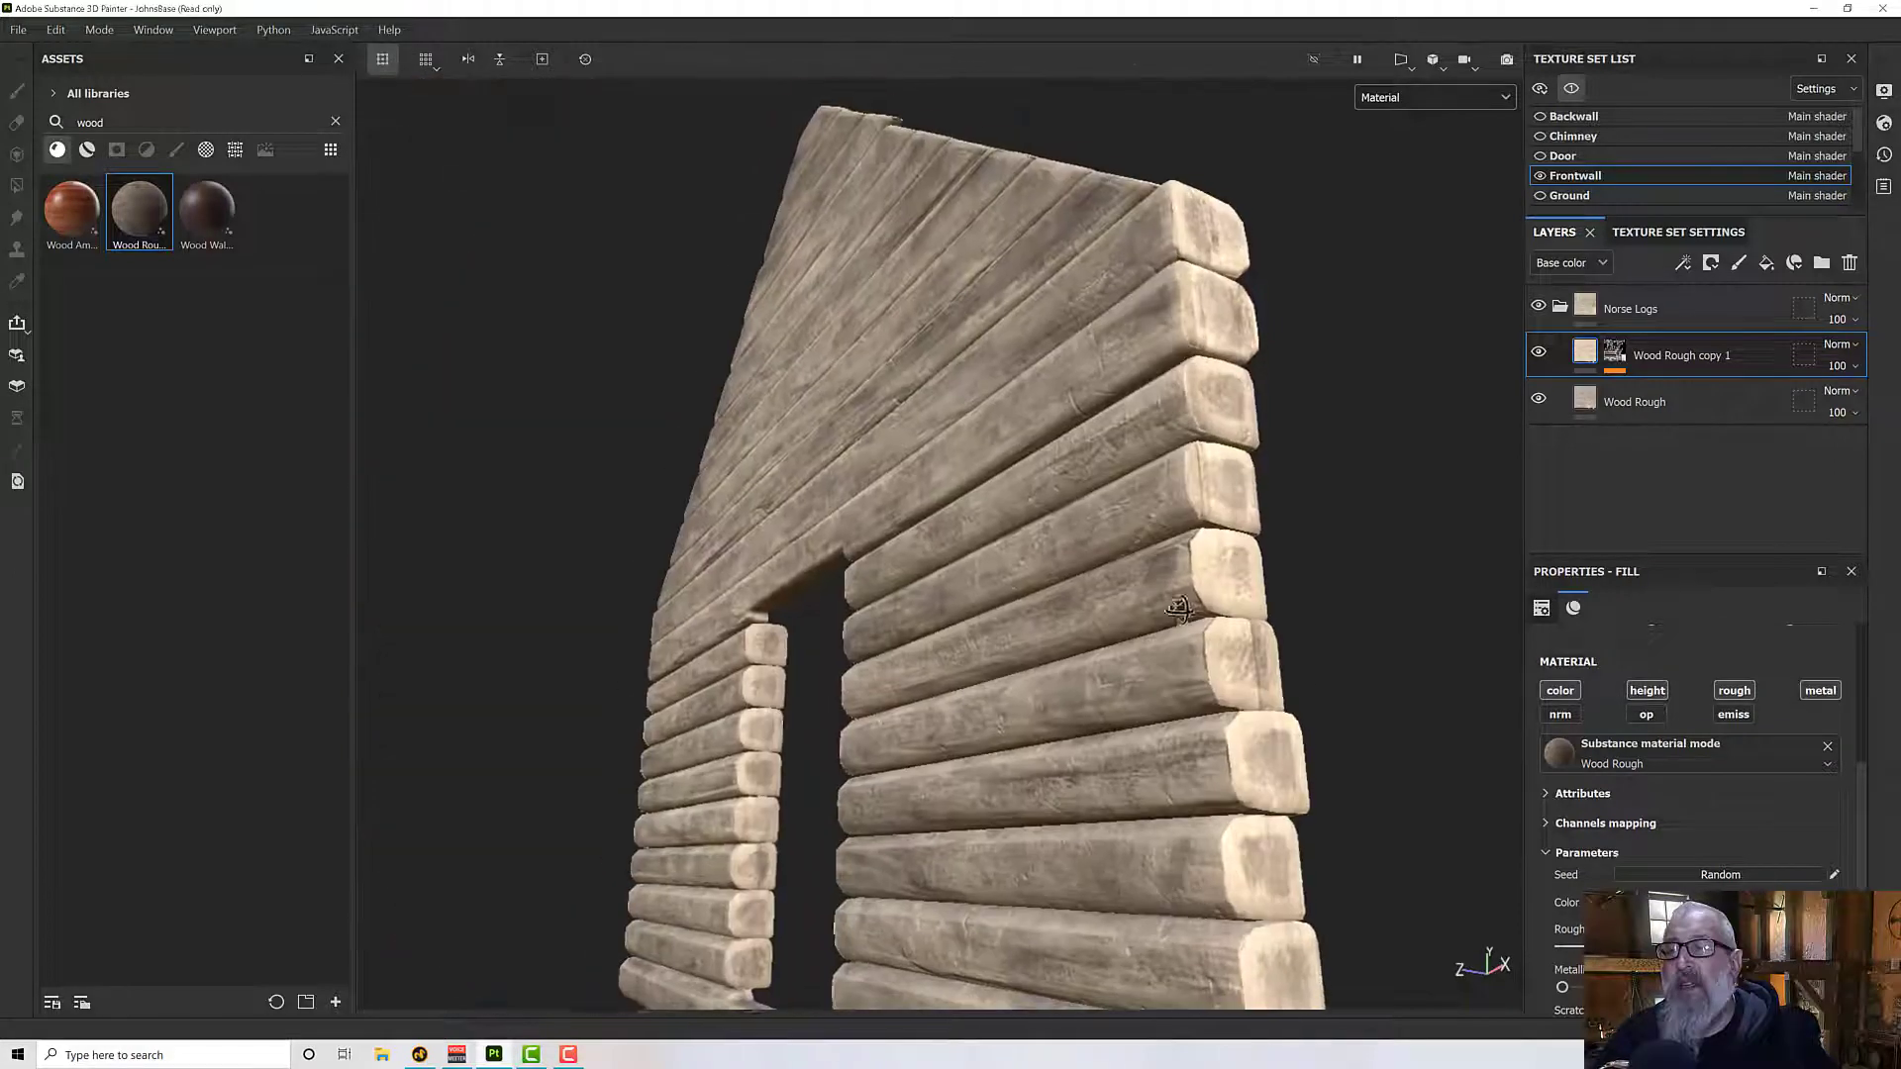
alt+drag(1228, 638, 1111, 615)
scroll(1085, 654, down, 1)
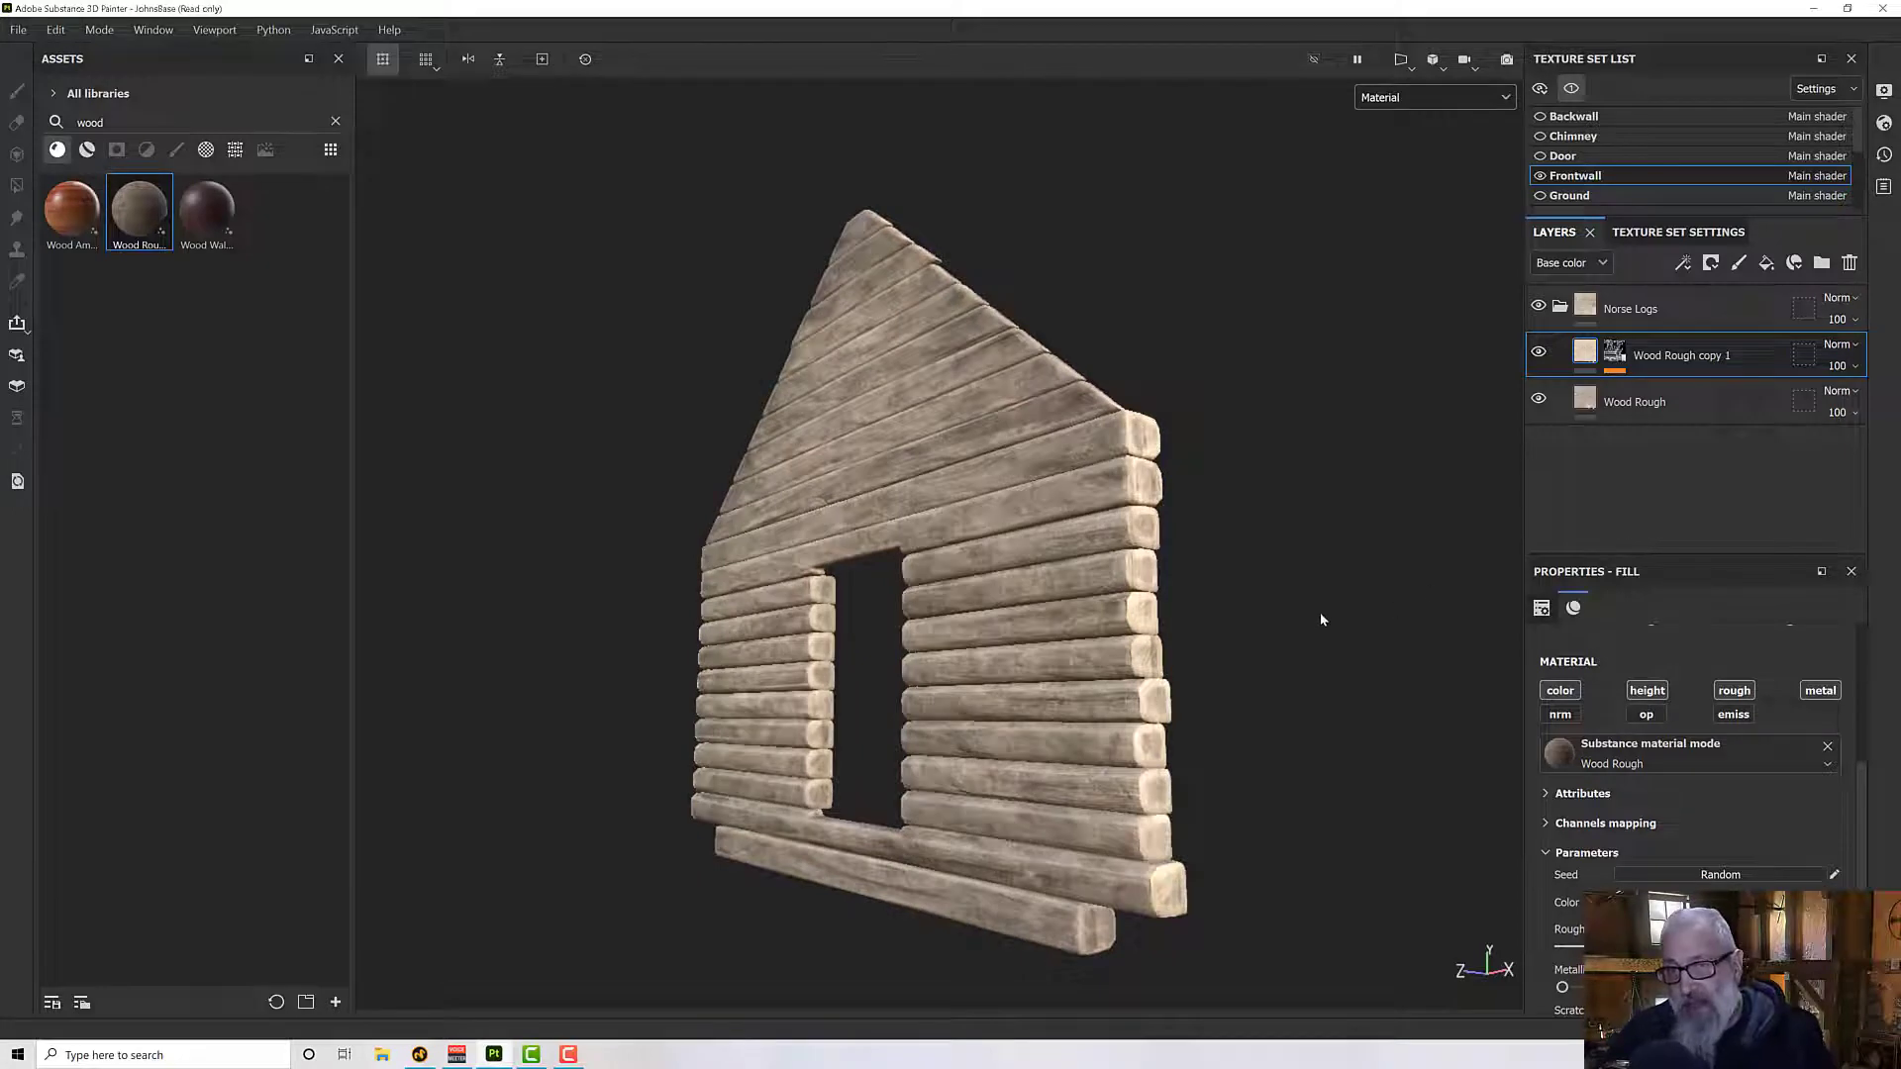
alt+drag(1321, 618, 1323, 603)
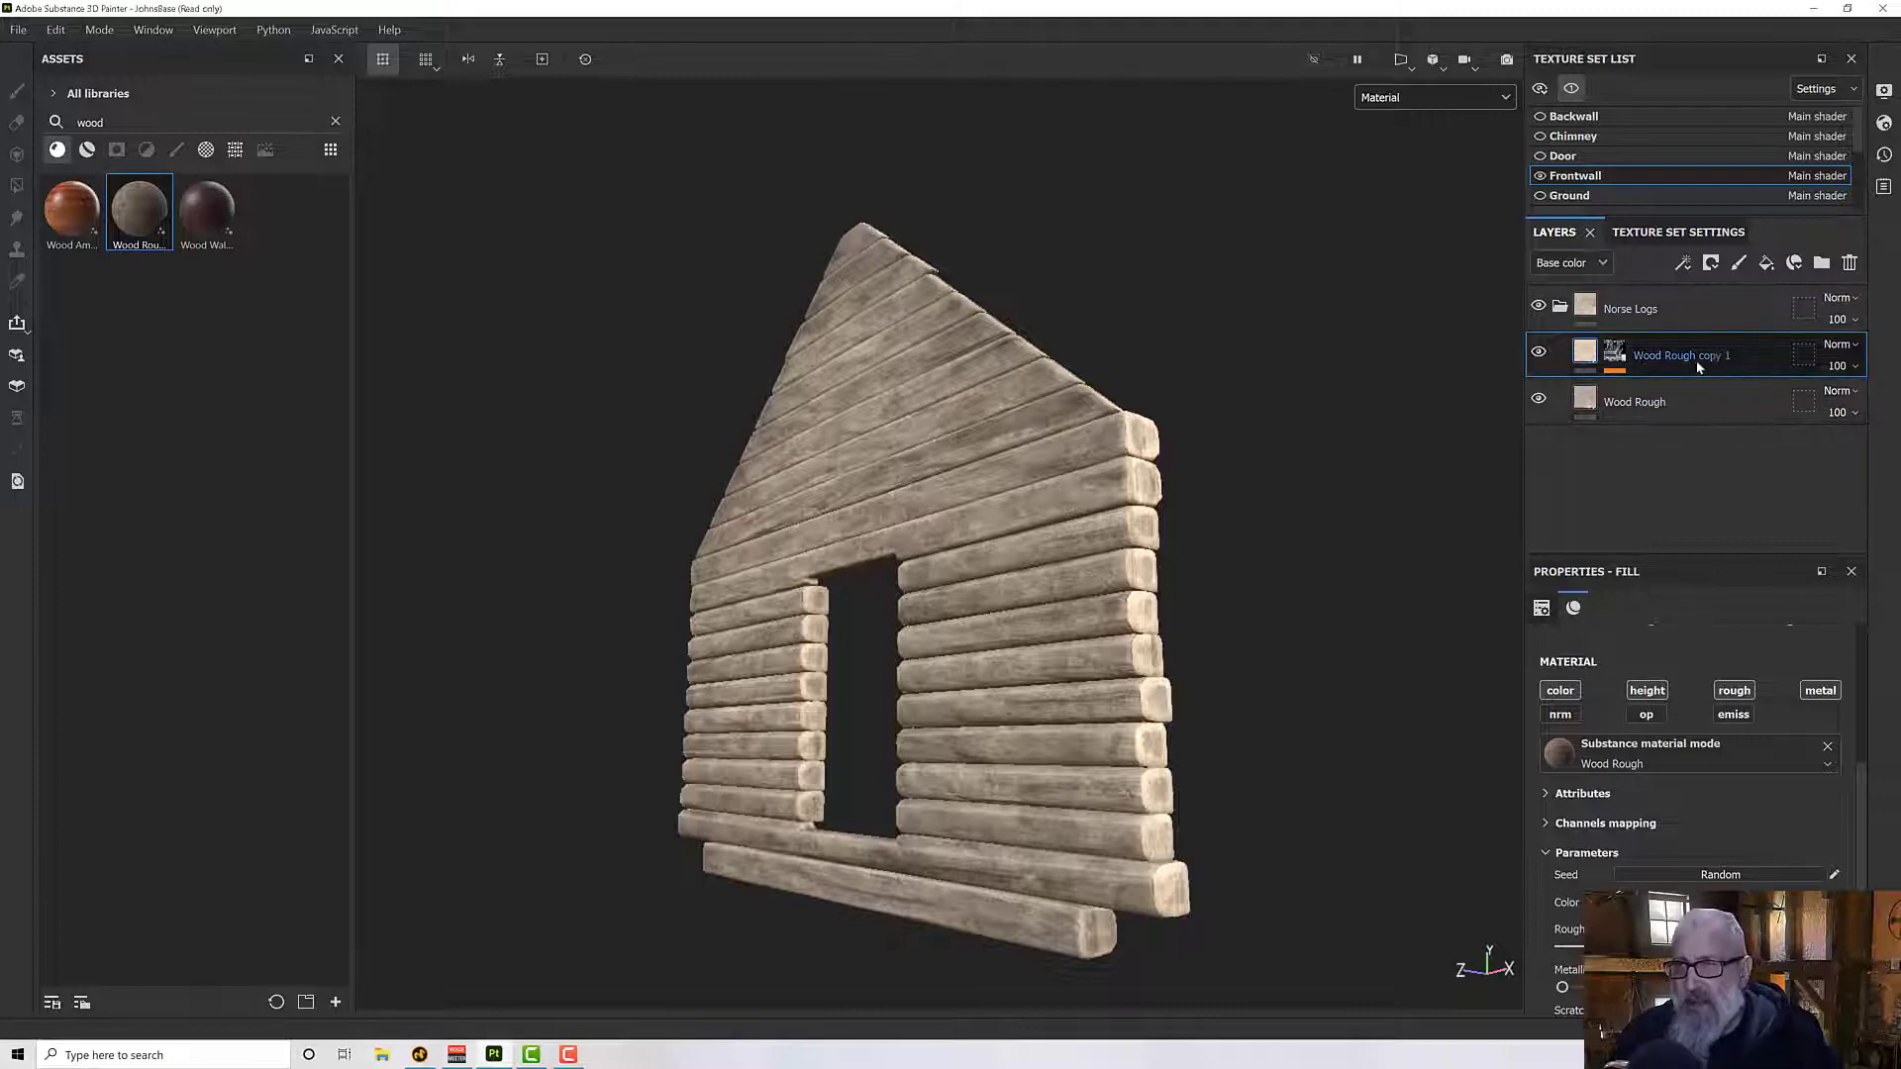
- Duplicate the base Wood Rough layer and move the duplicate above Wood Rough copy 1
click(1667, 404)
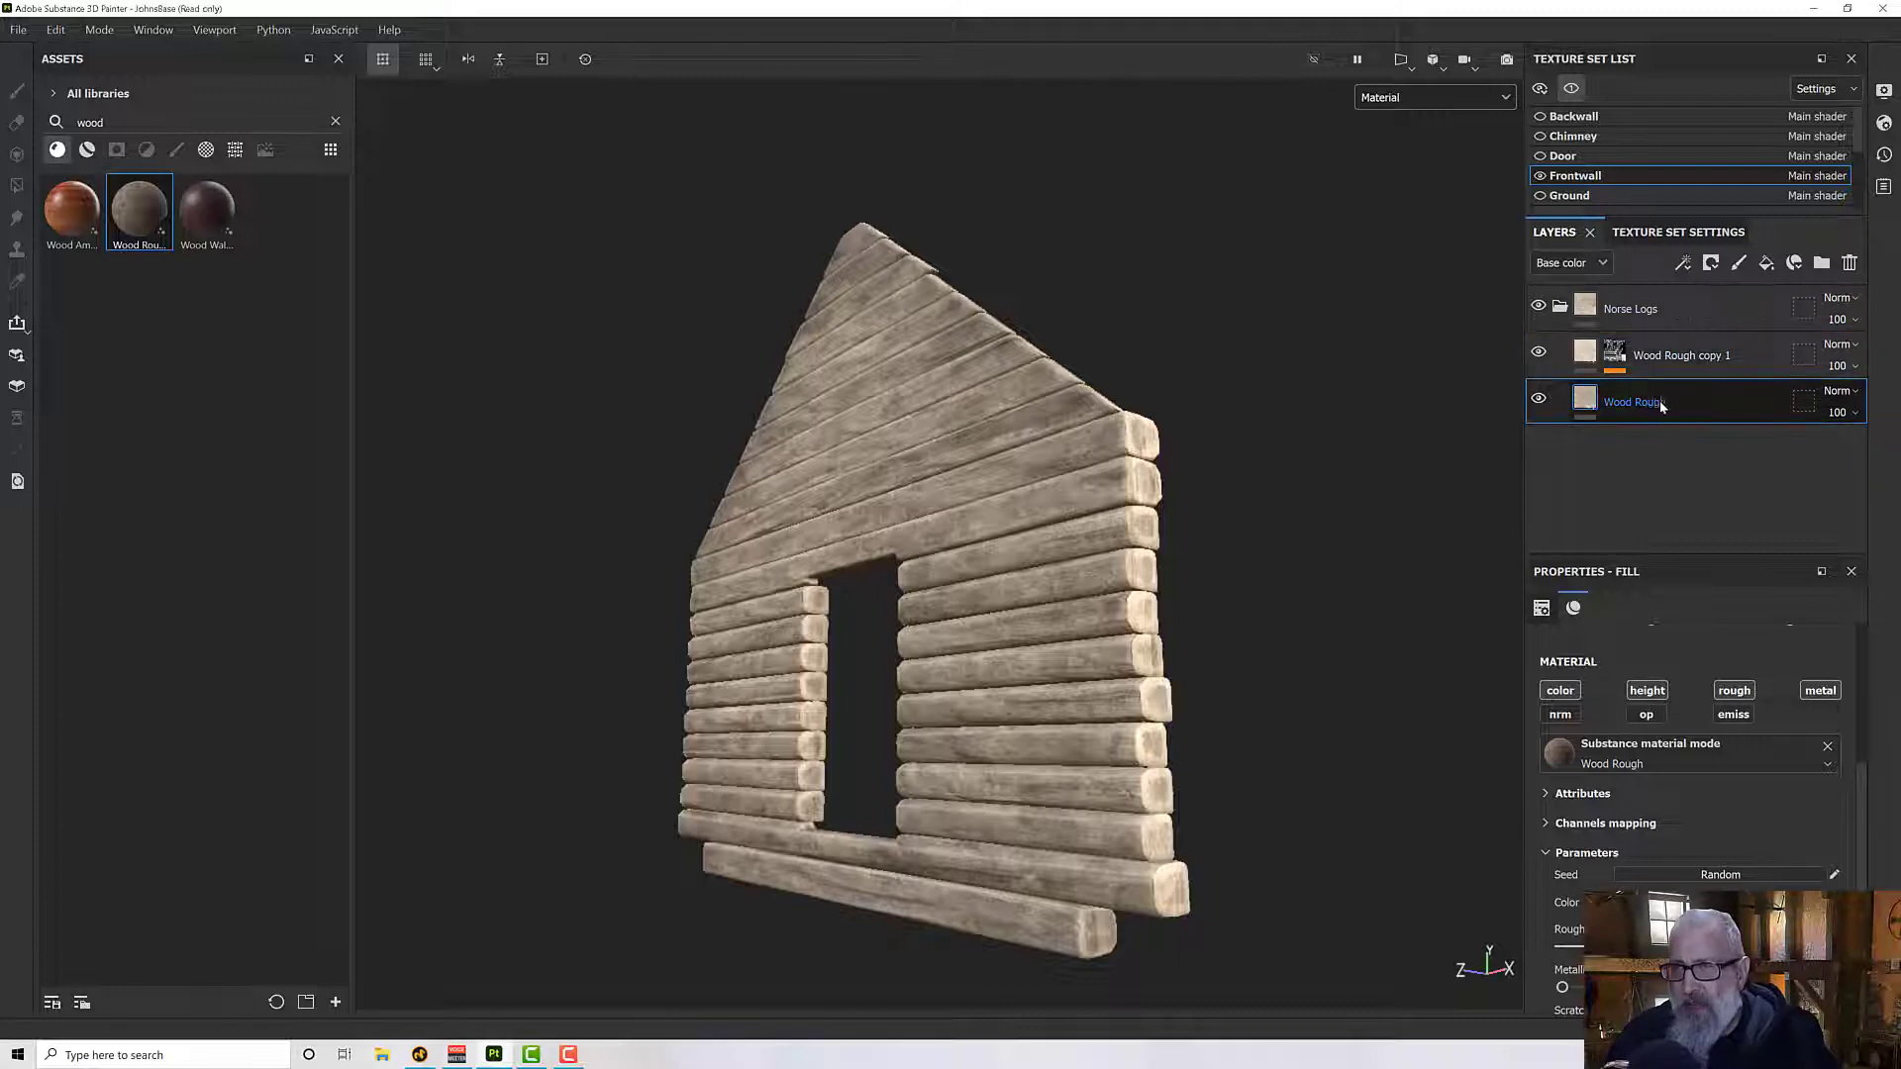
right_click(1668, 403)
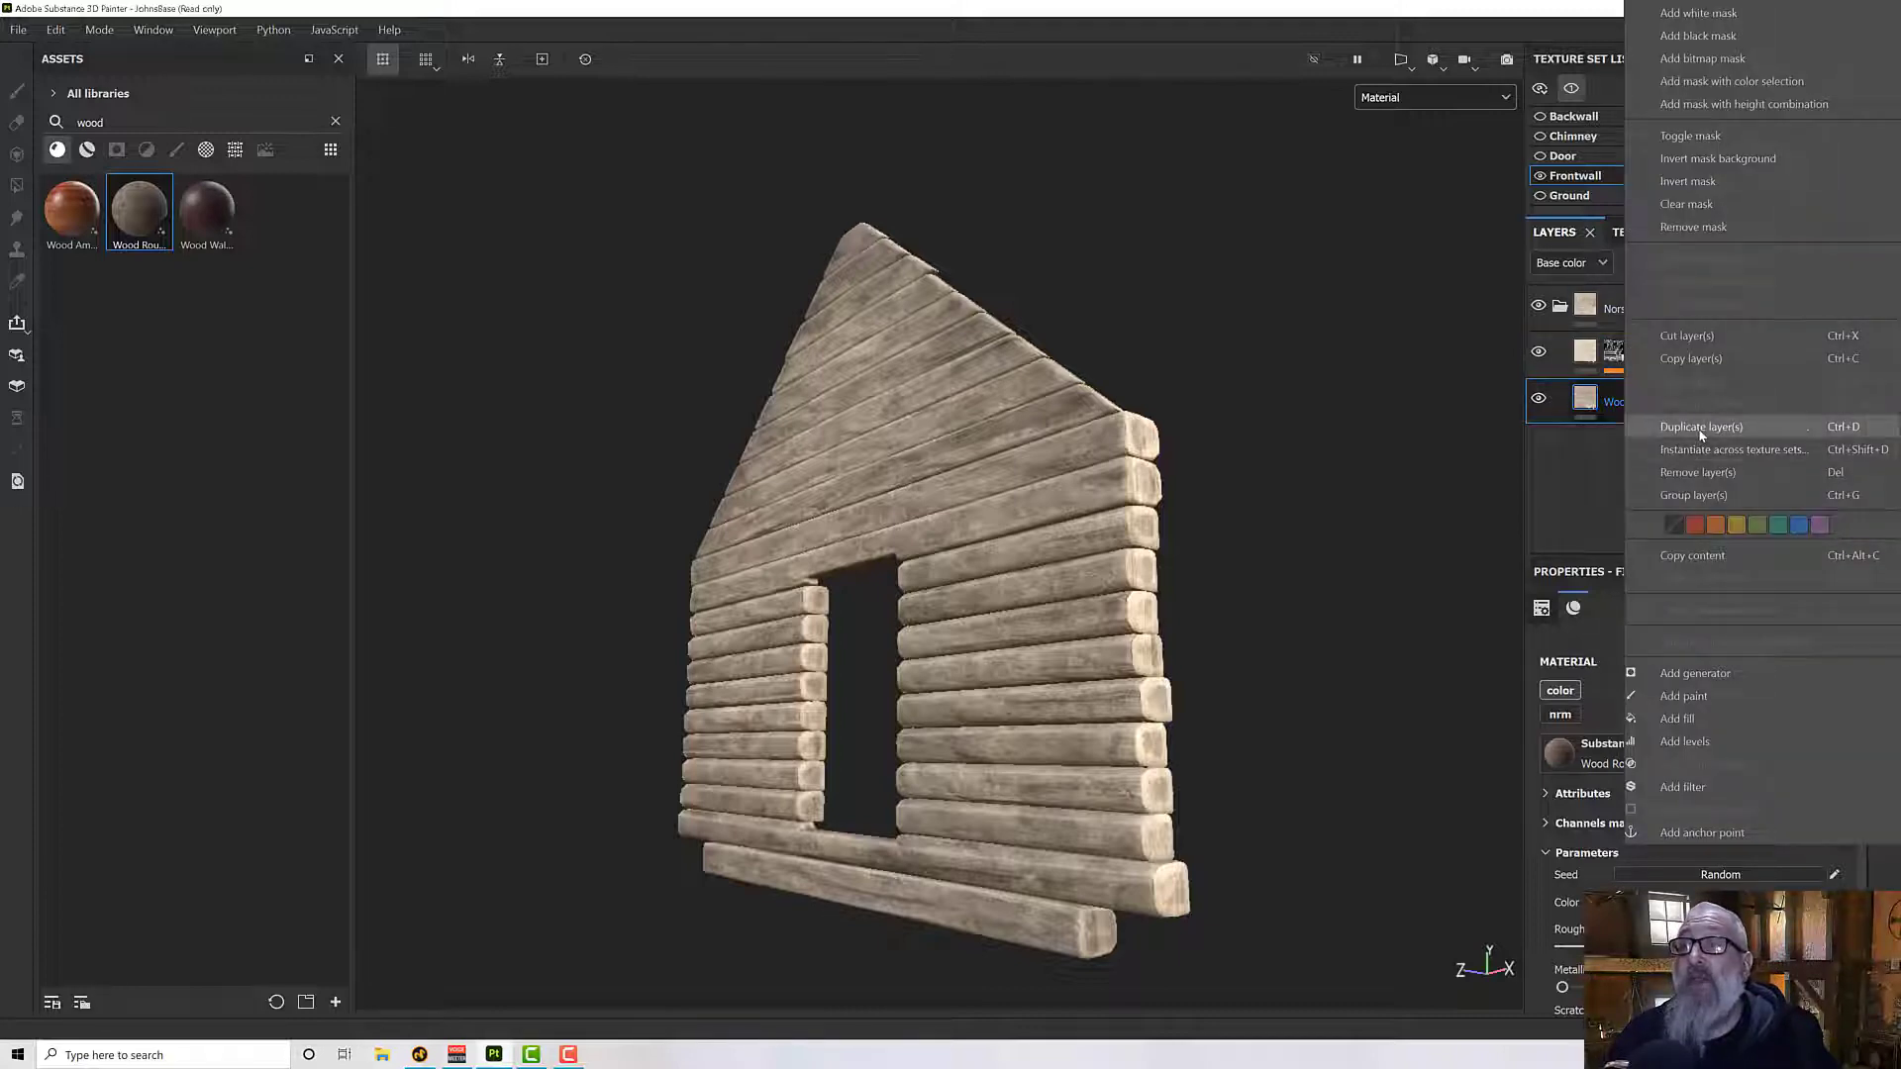
click(1700, 427)
drag(1652, 425, 1667, 358)
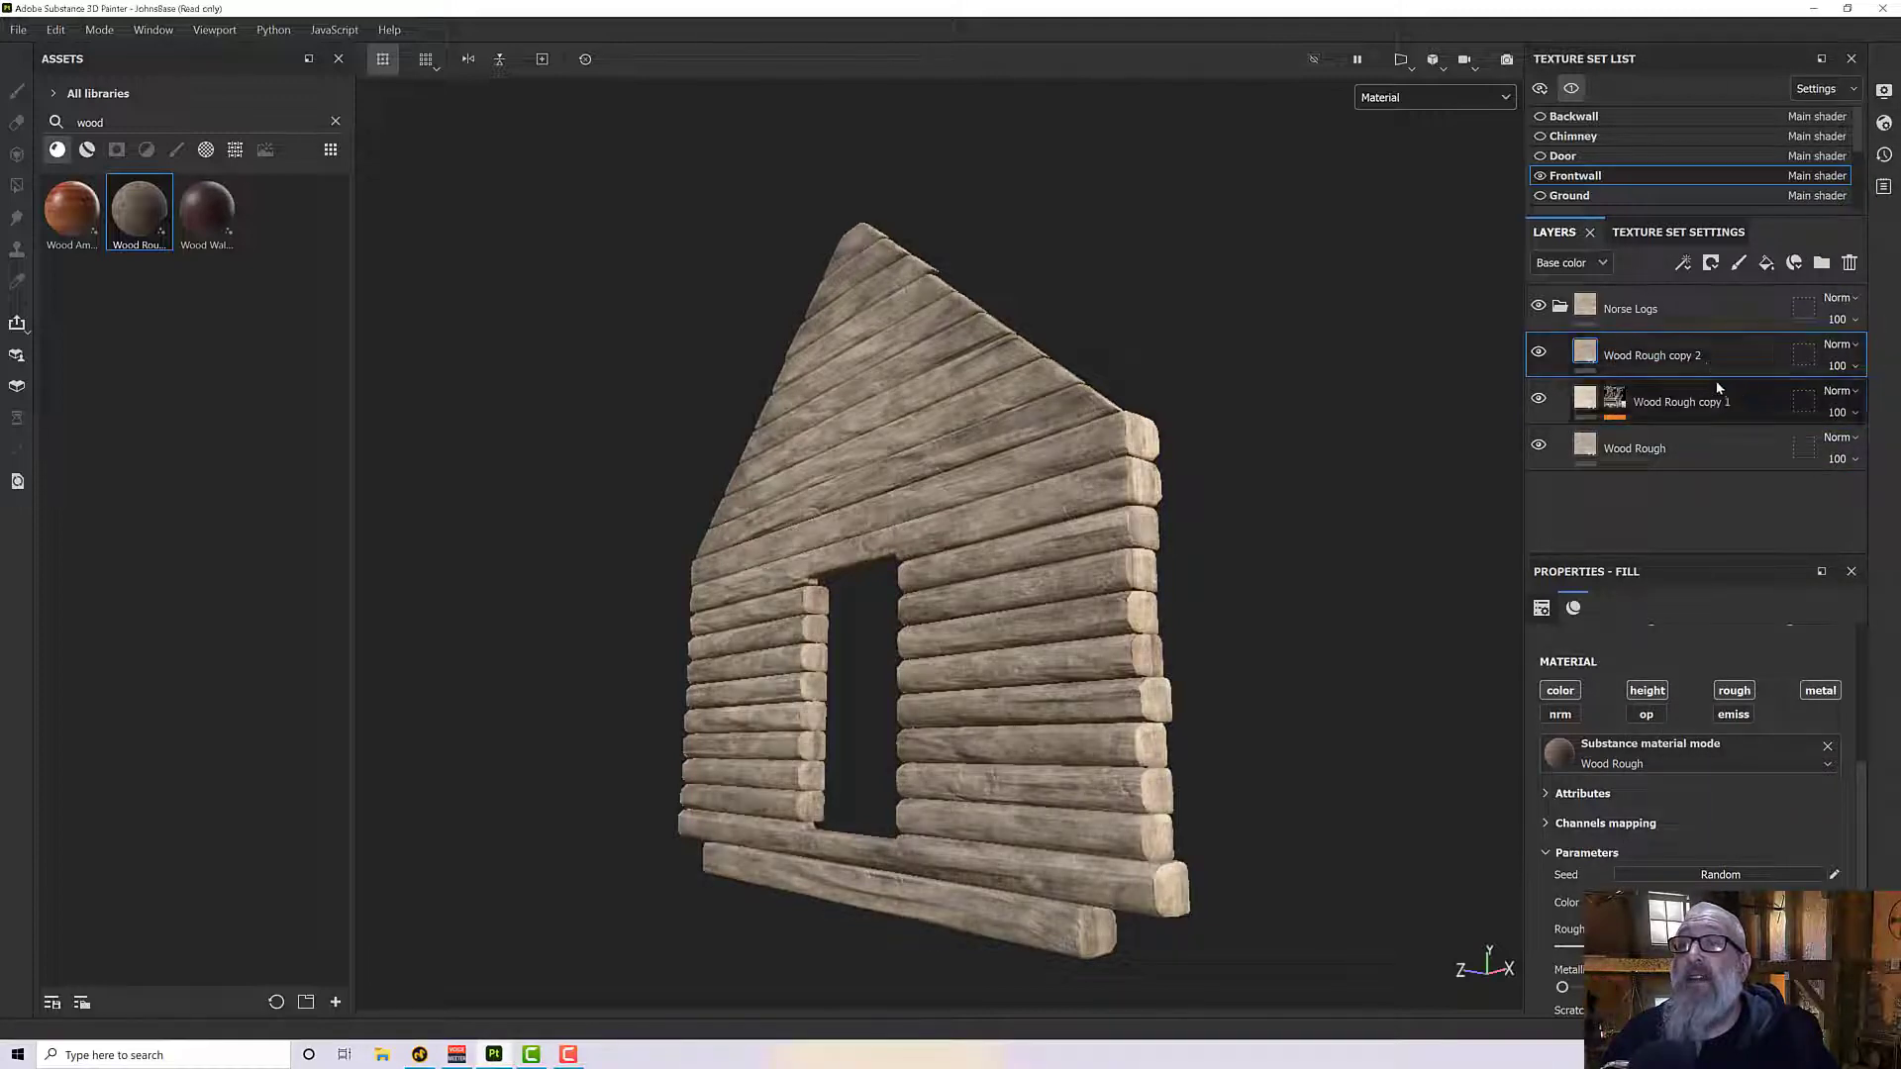
- Add a black mask to the Wood Rough copy 2 layer and attach an empty generator to it
right_click(1620, 357)
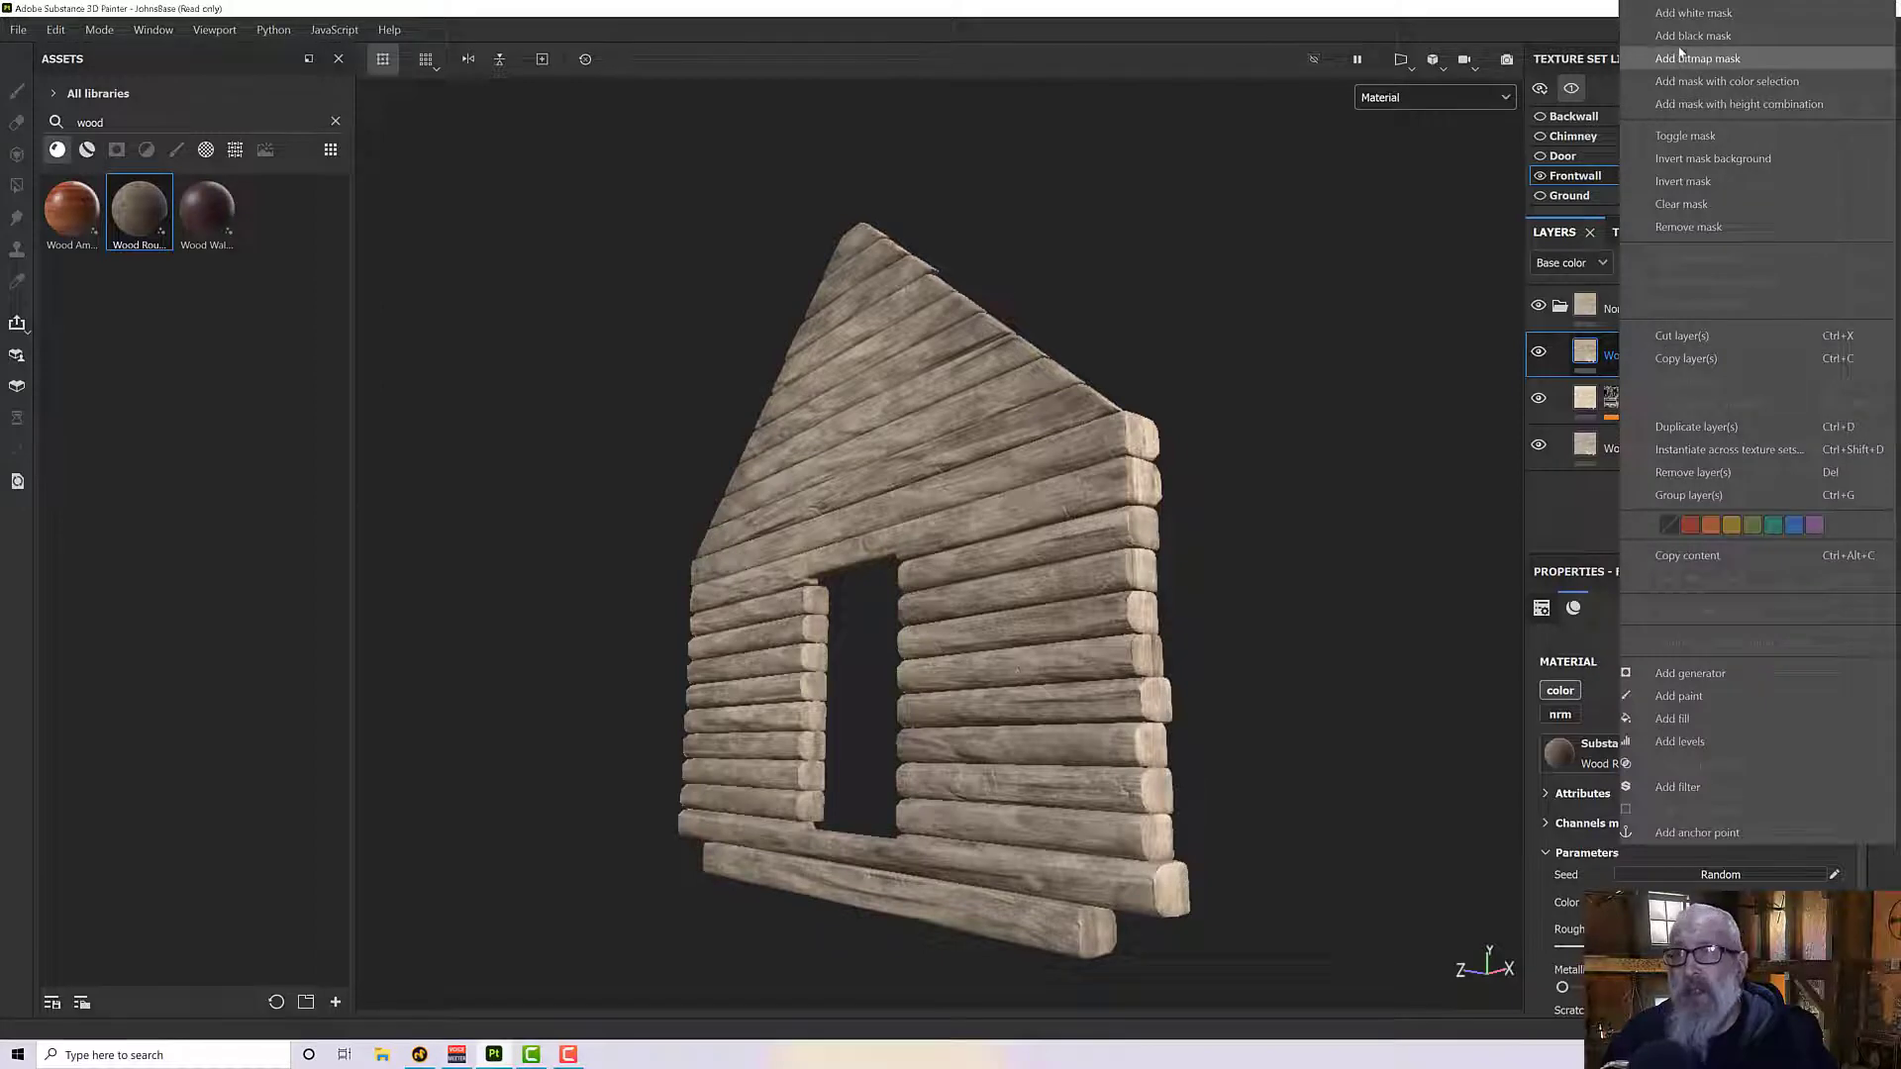
click(1675, 59)
click(1622, 355)
right_click(1621, 354)
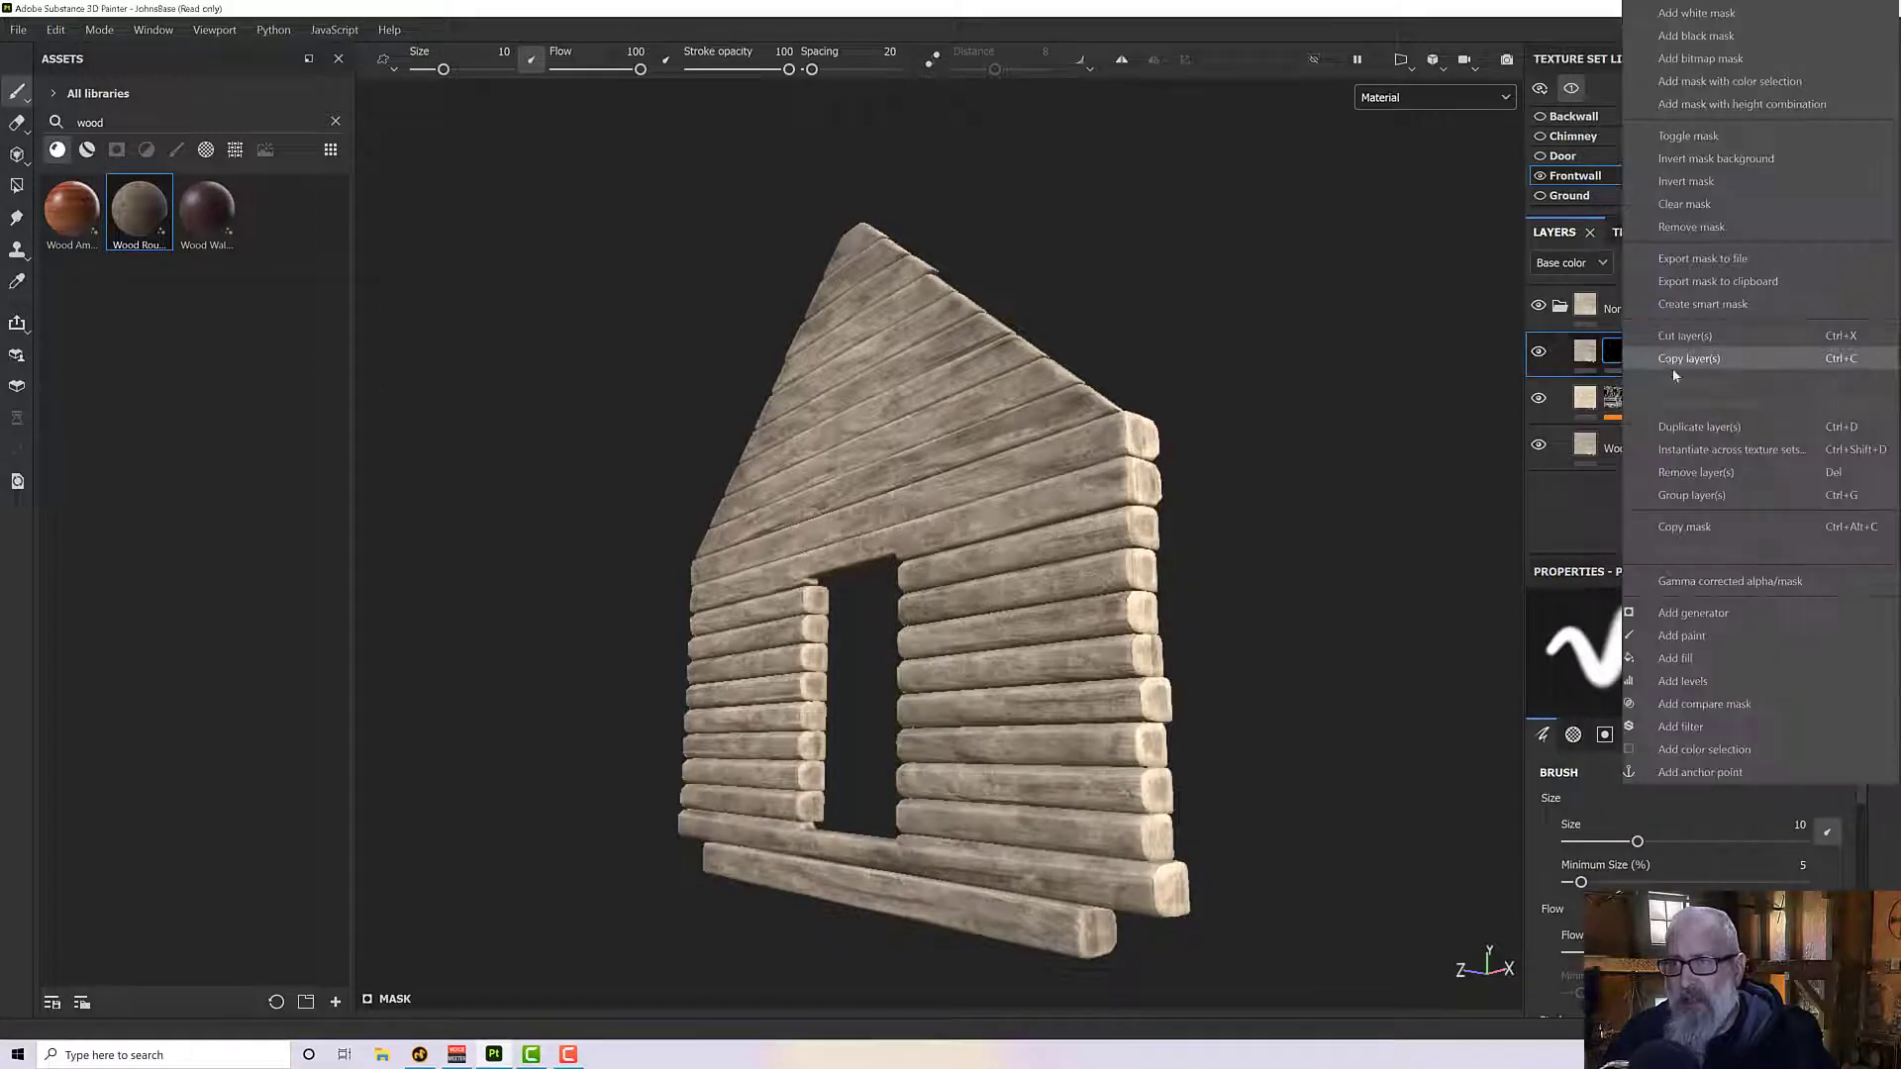
click(1688, 620)
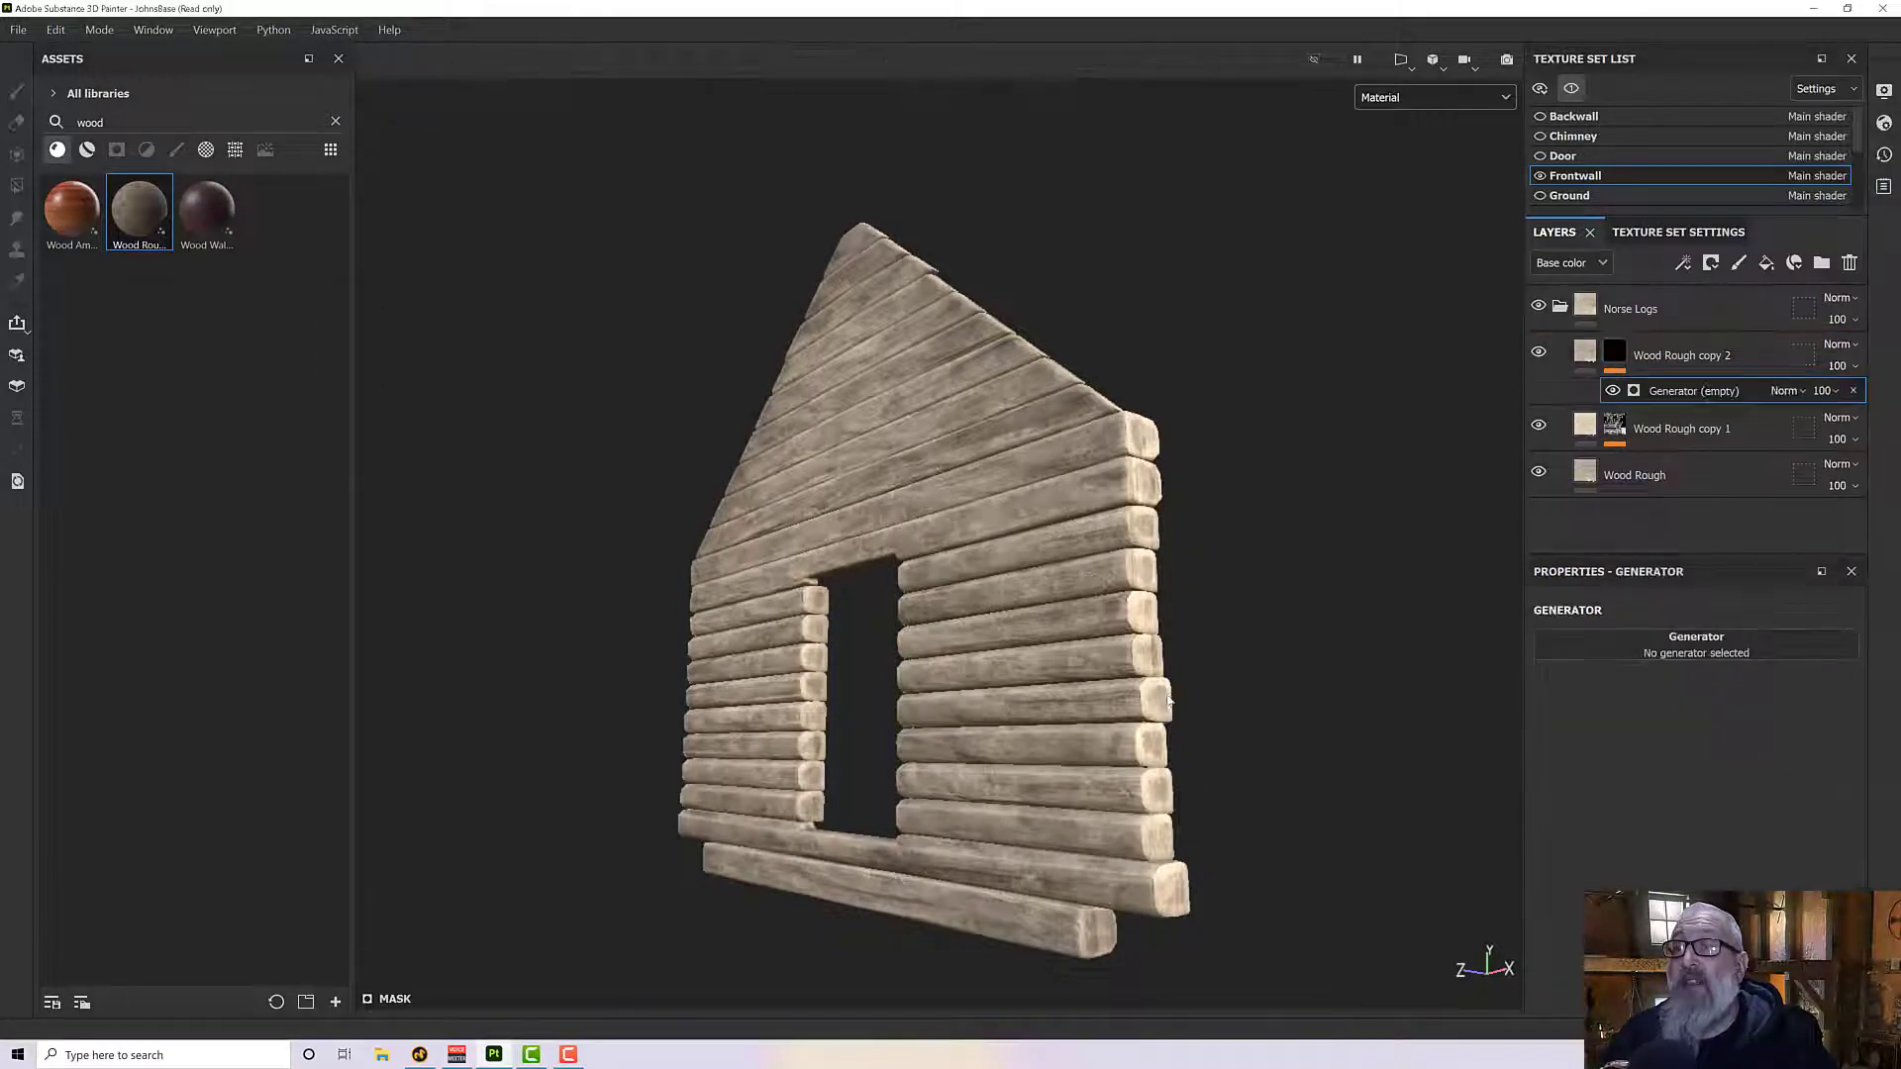
- Assign the Mask Editor to the empty generator and set its Position Gradient Opacity to 1
alt+drag(1194, 624, 1170, 739)
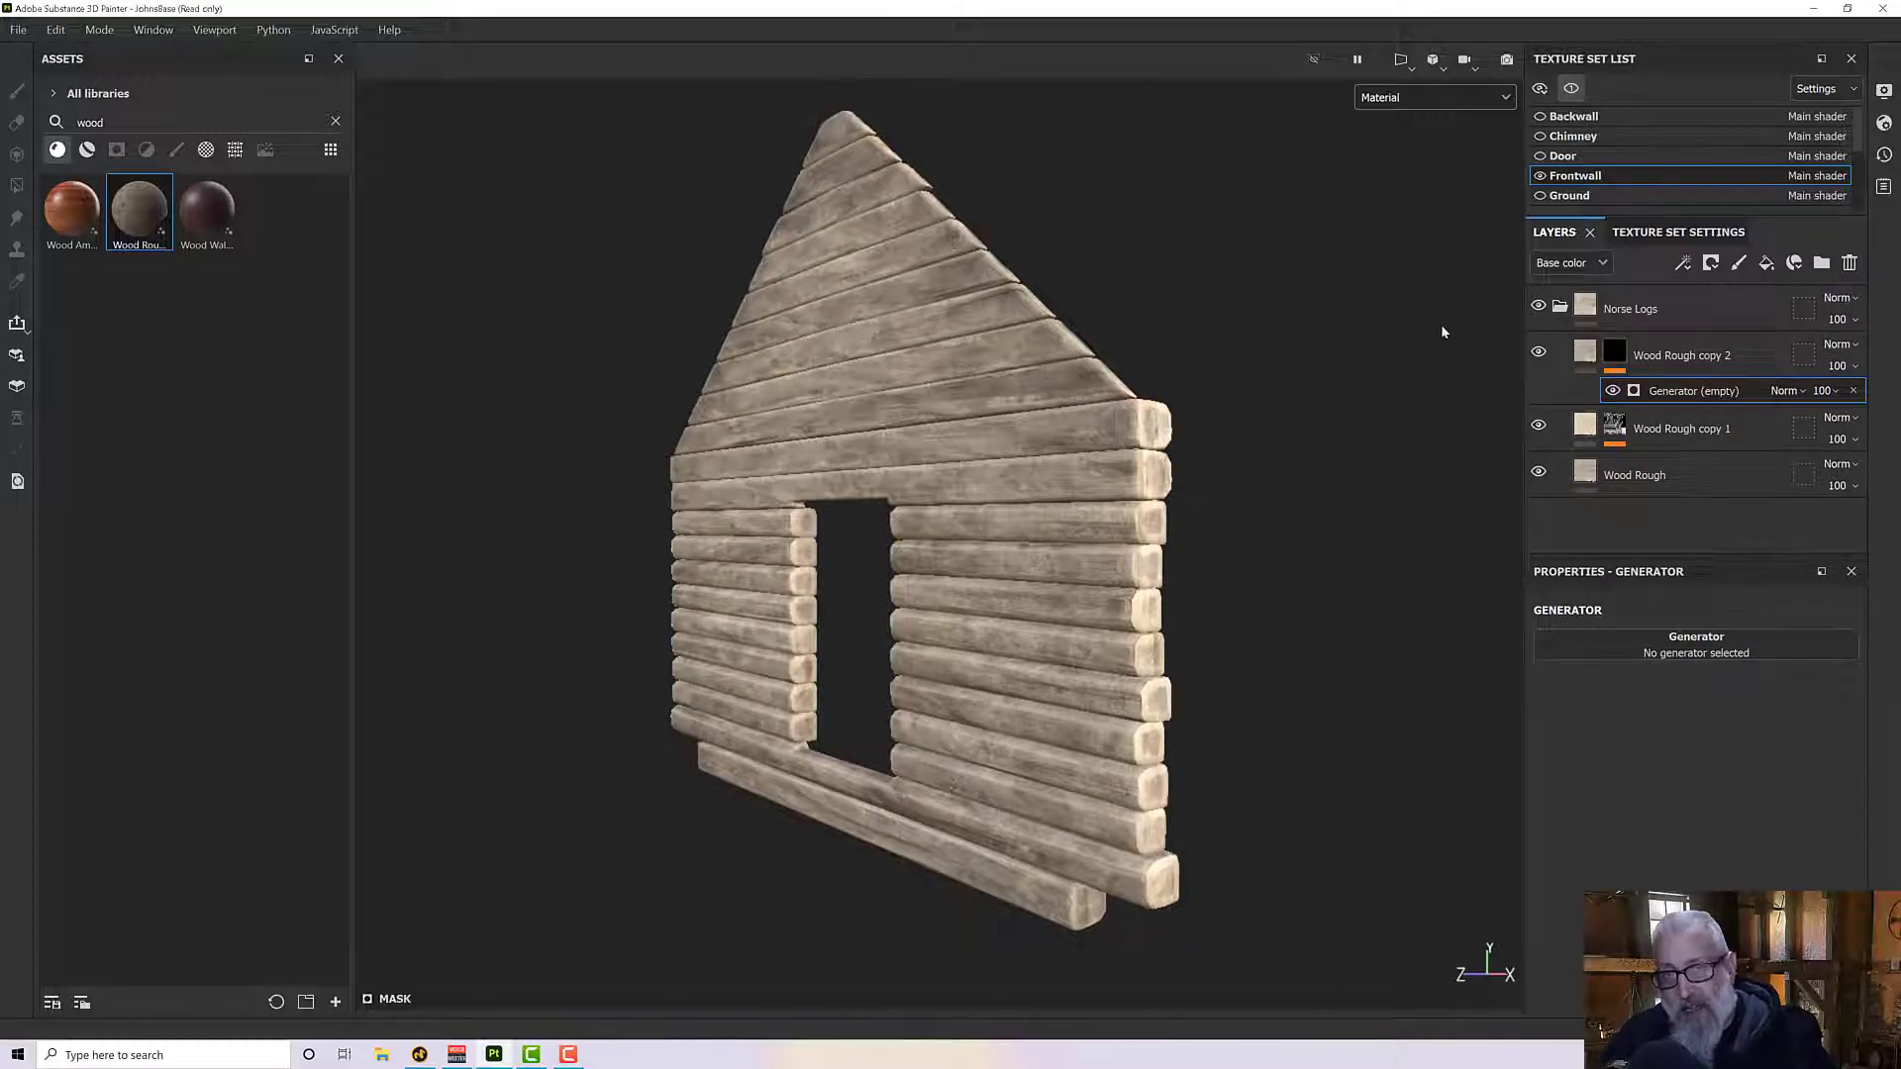
click(1646, 645)
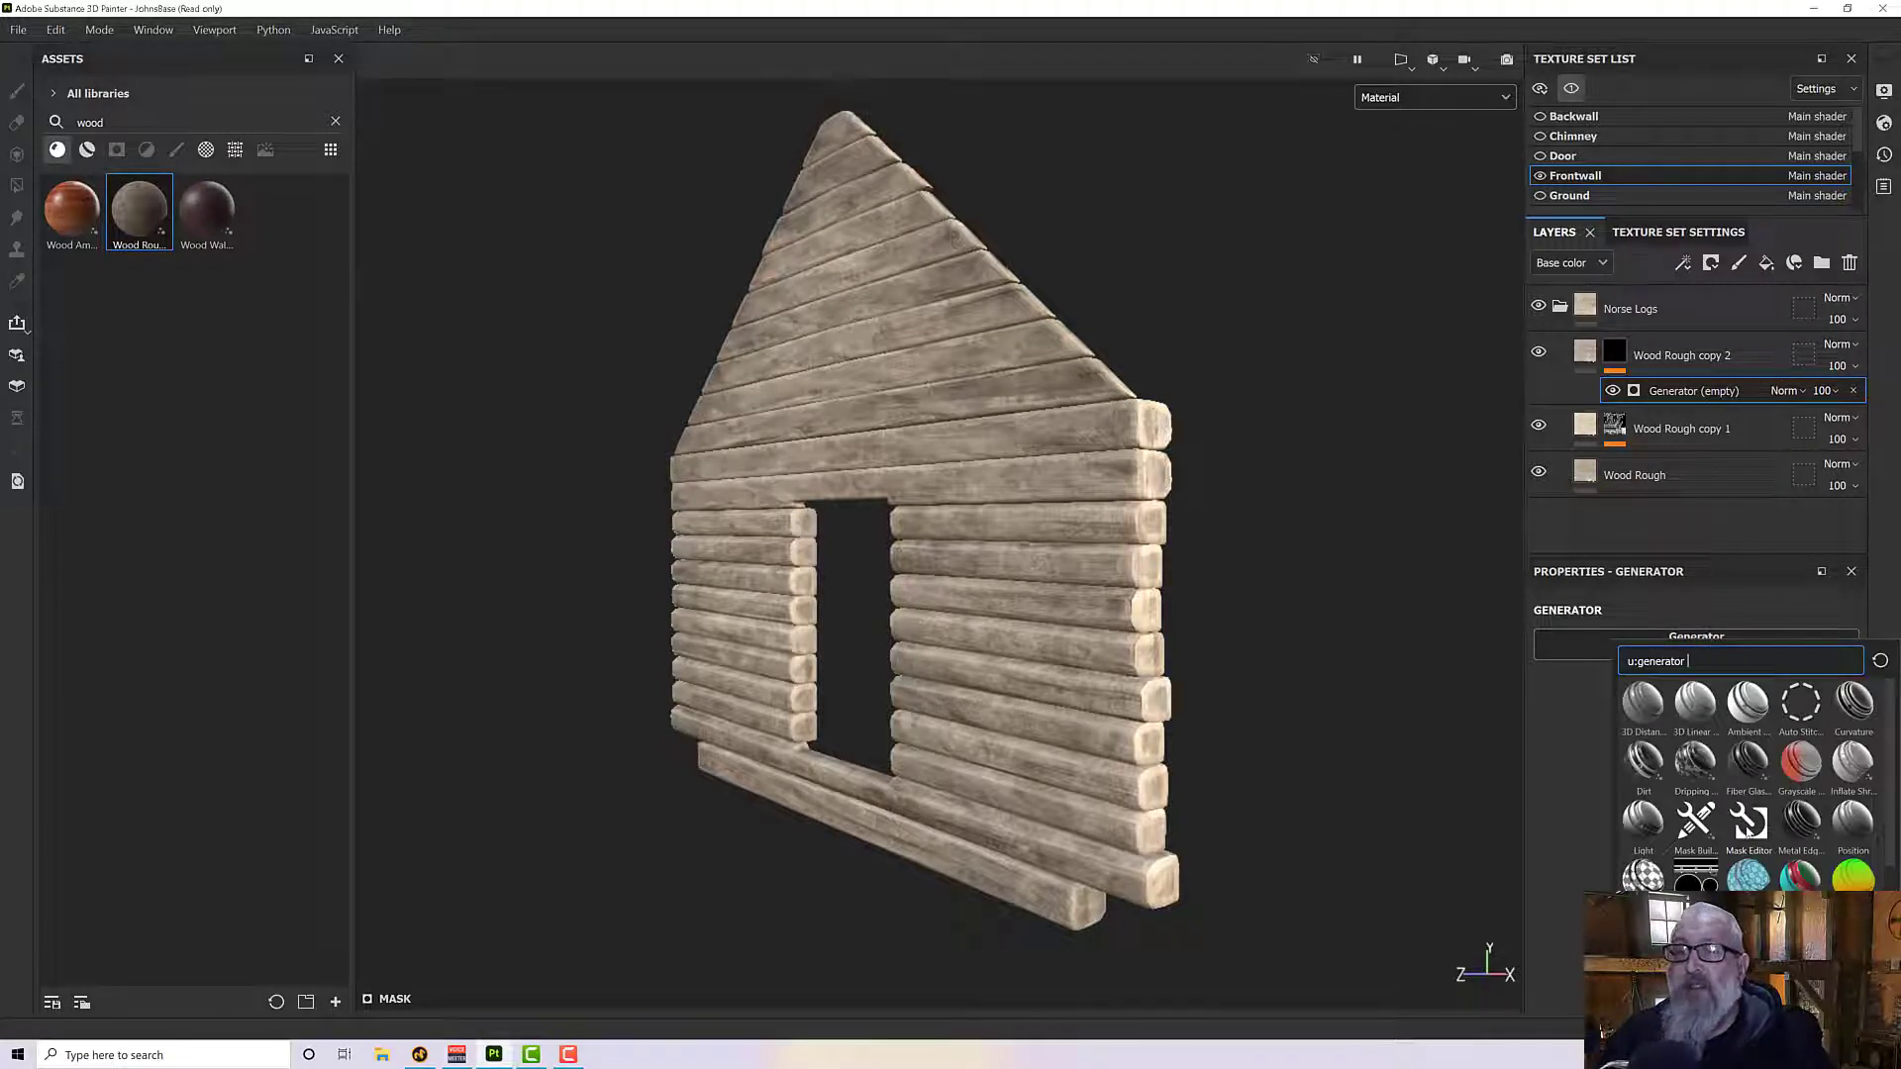
click(1747, 825)
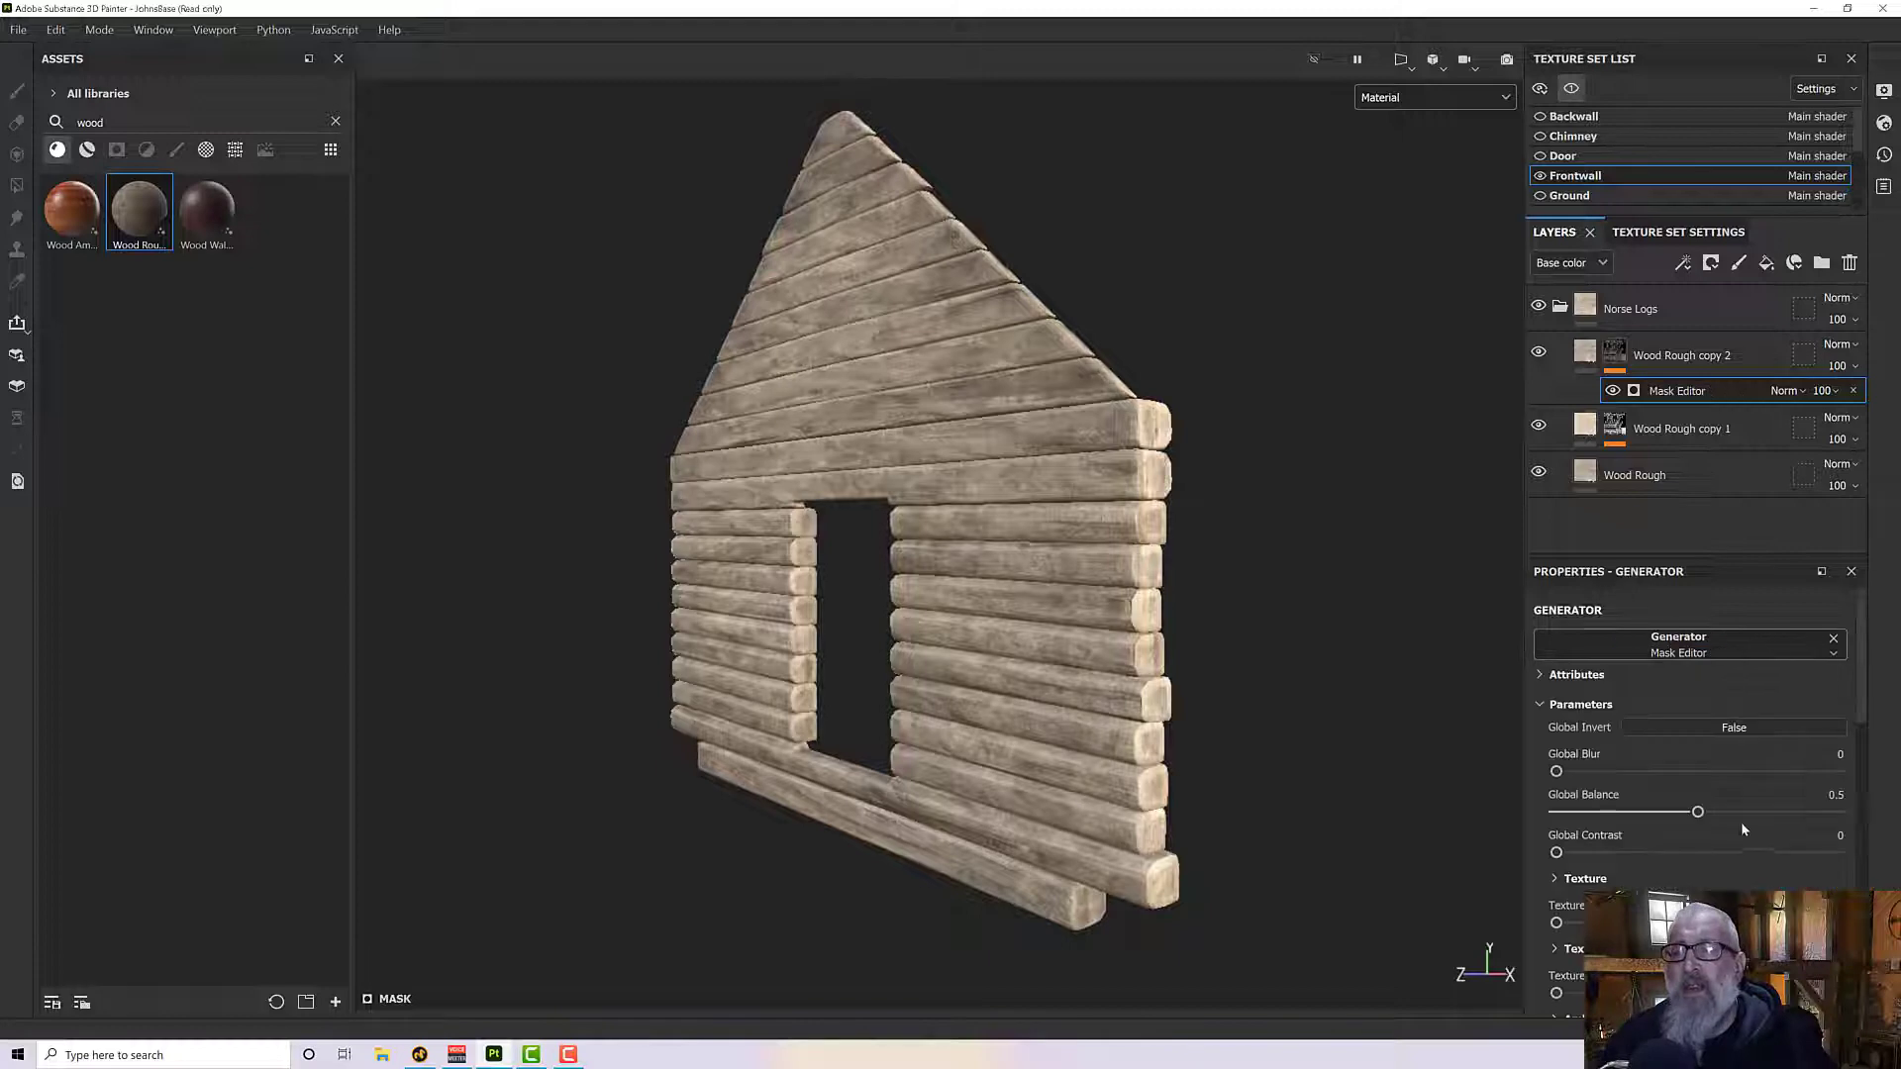
scroll(1620, 801, down, 10)
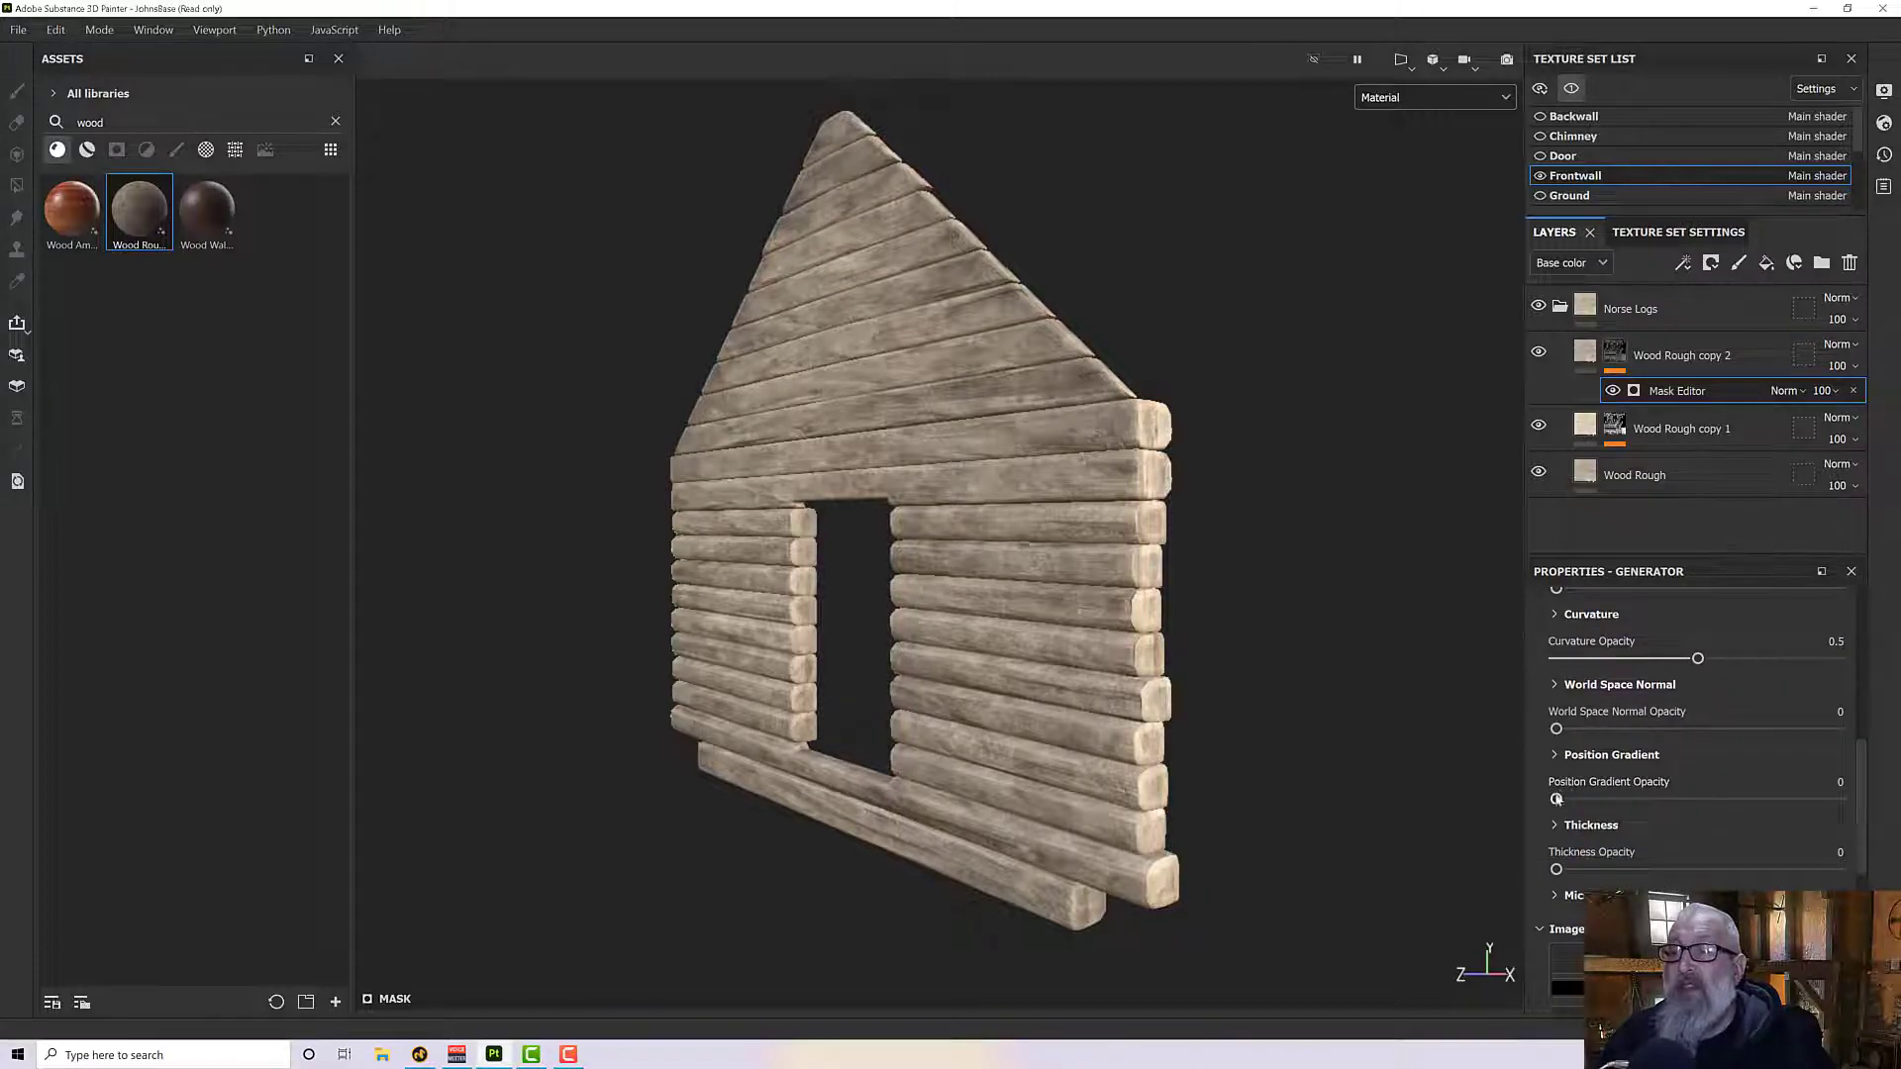
drag(1578, 800, 1839, 799)
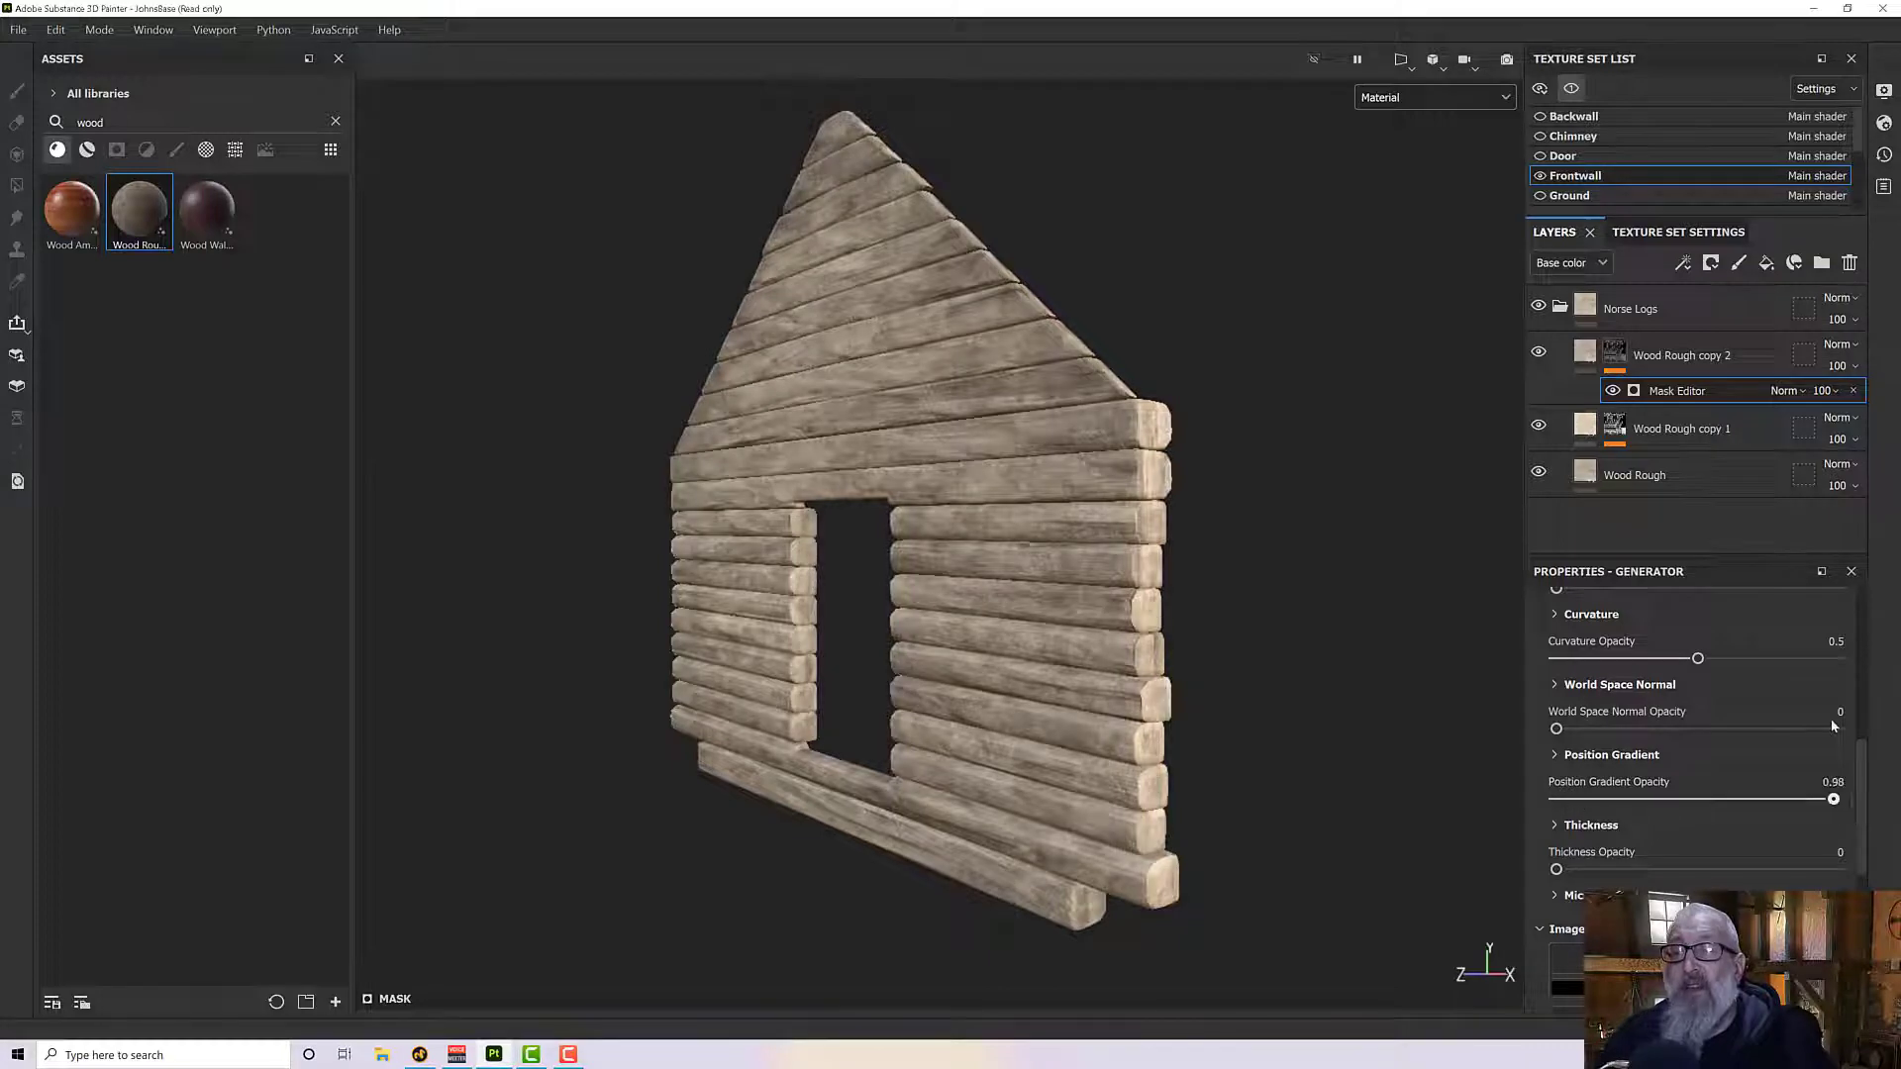
- Hide the Wood Rough copy 1 and base Wood Rough layers to isolate Wood Rough copy 2
click(1576, 426)
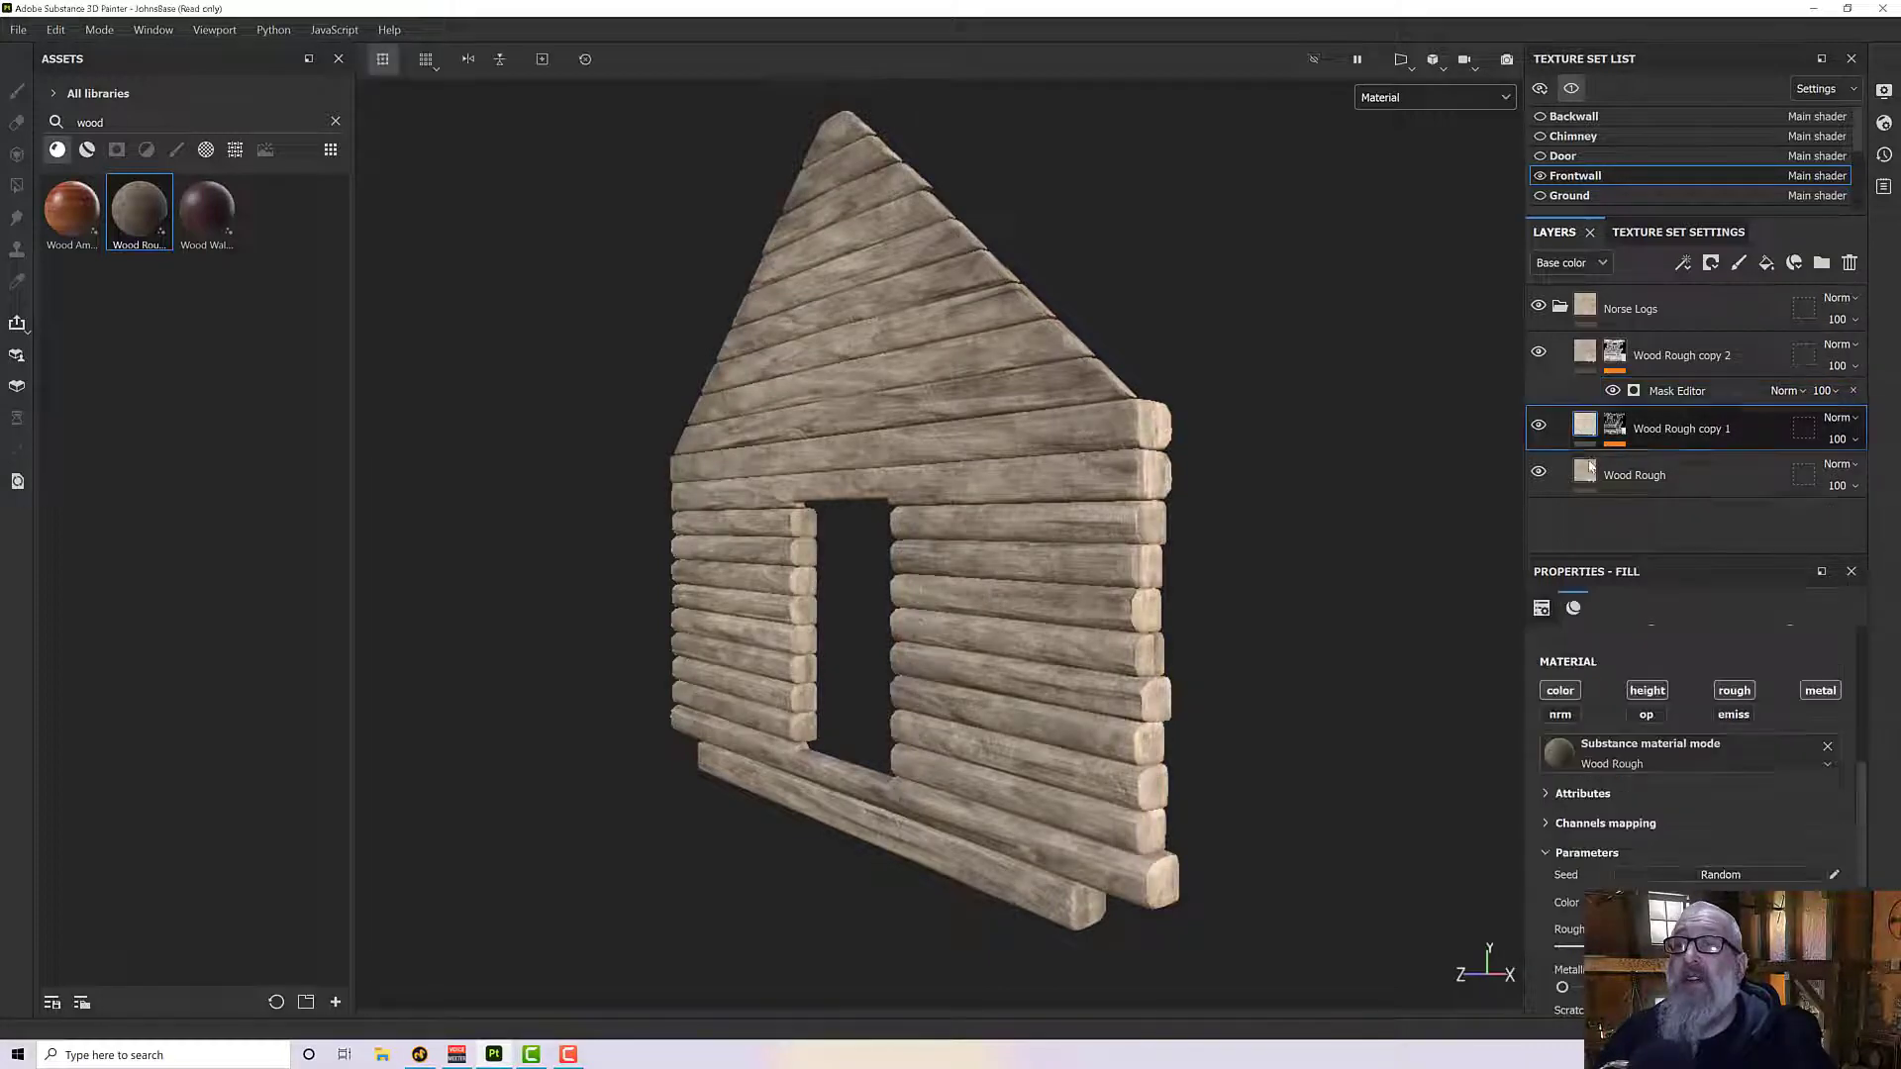
click(1540, 426)
click(1541, 475)
alt+drag(1311, 495, 1317, 485)
- Set the Curvature Opacity of the Wood Rough copy 2 layer's Mask Editor to 0
click(1613, 352)
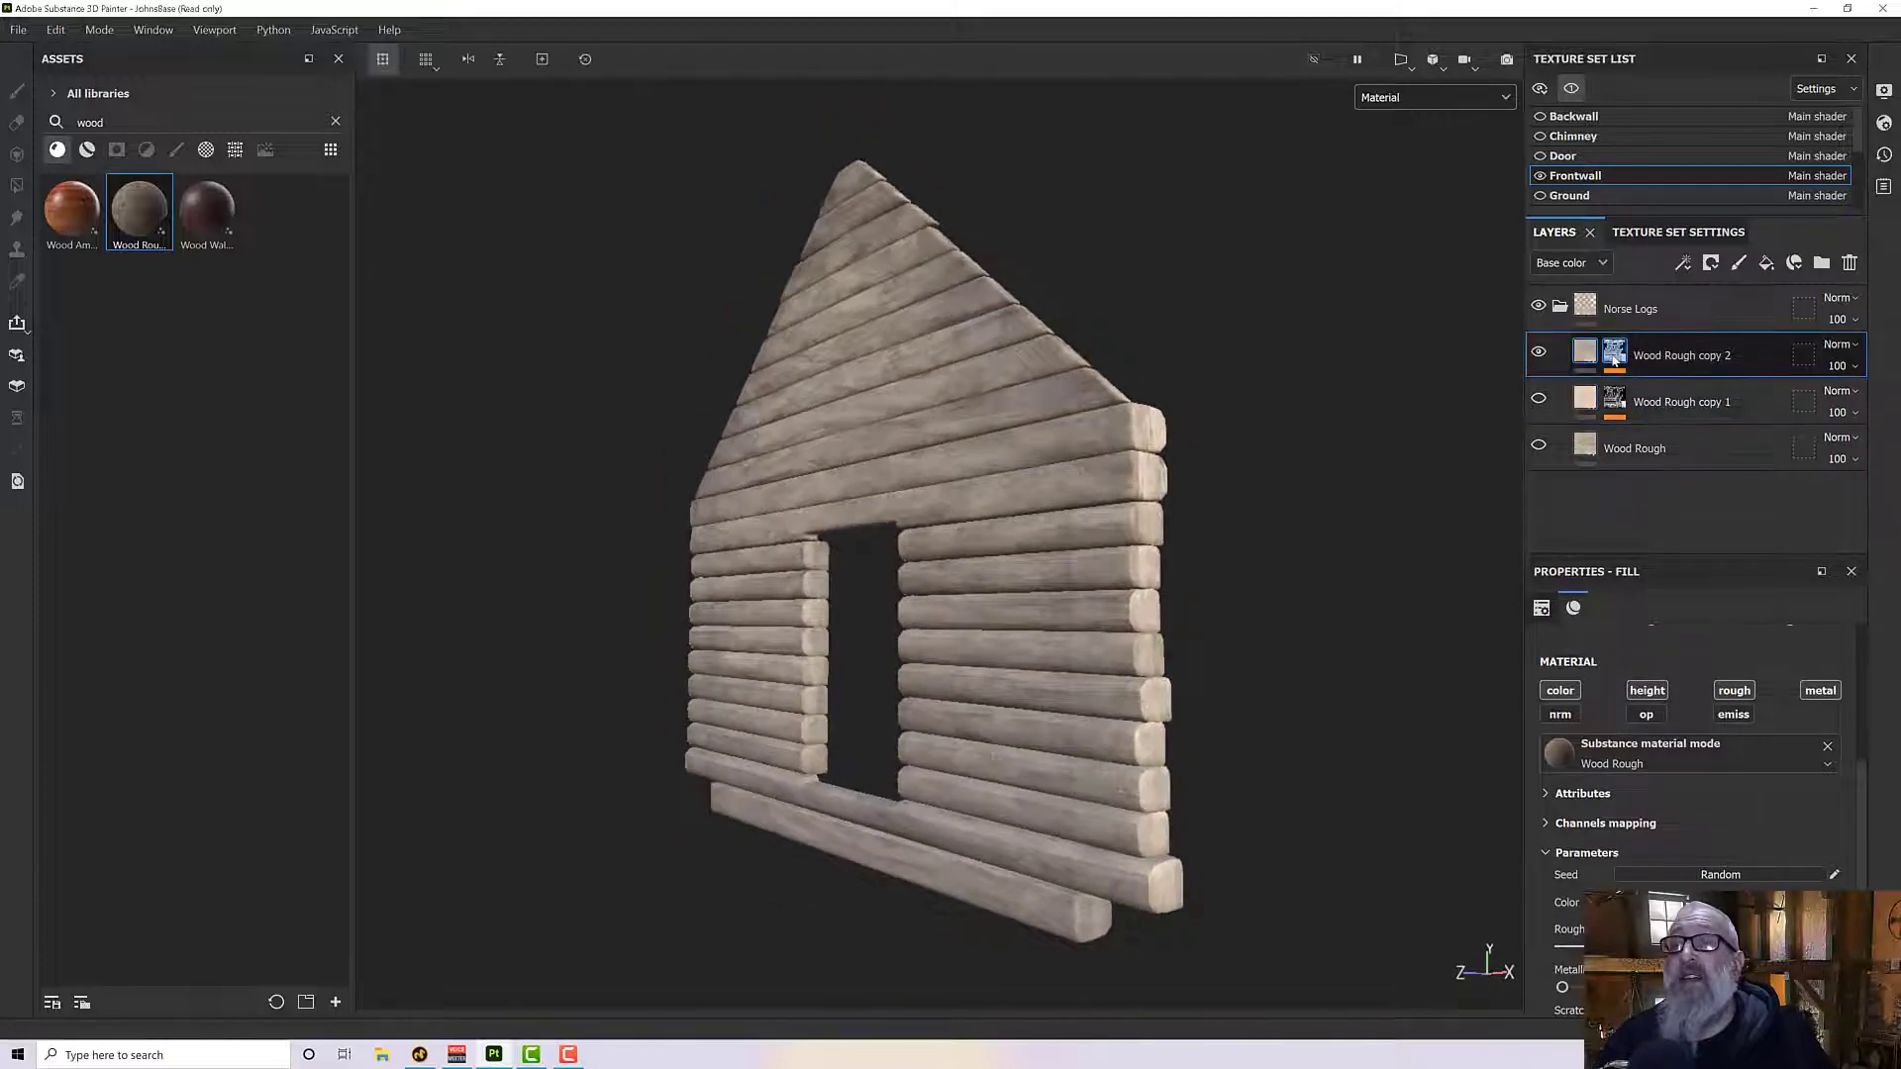
click(1673, 391)
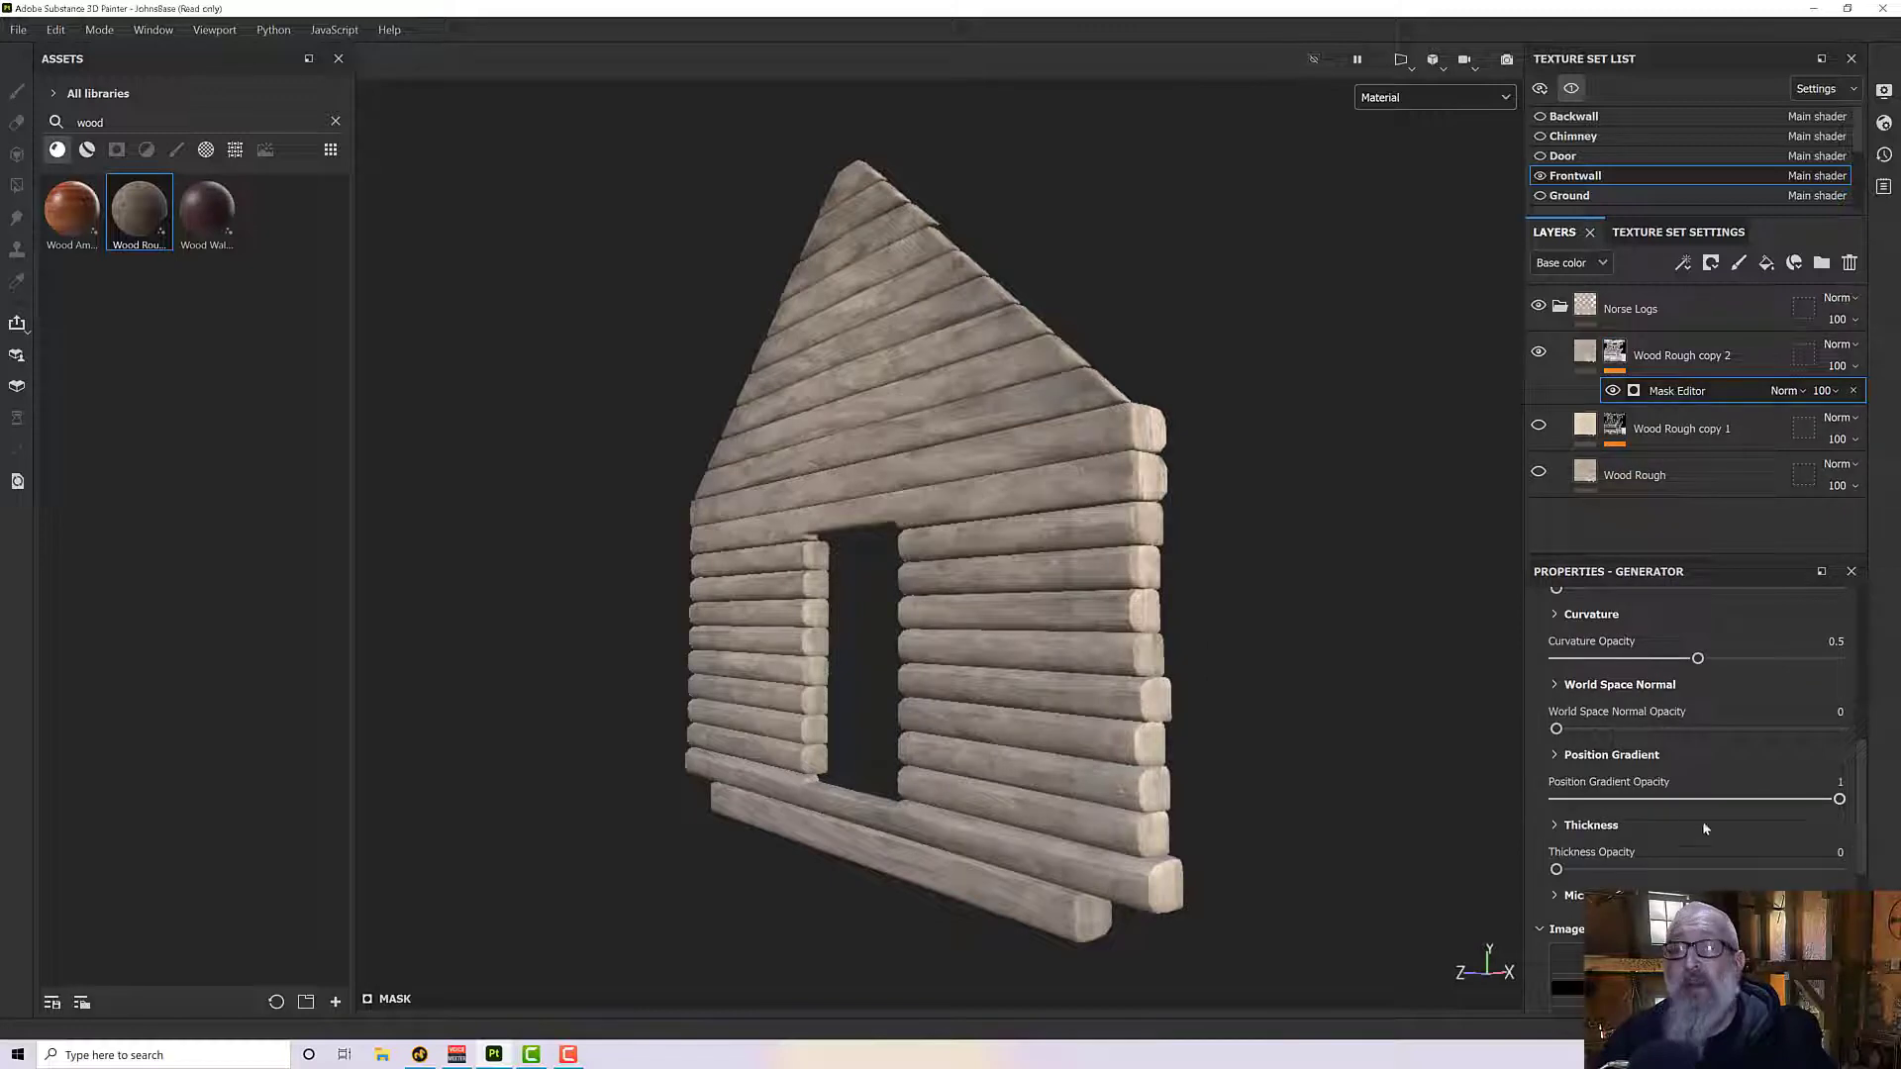
scroll(1643, 787, down, 2)
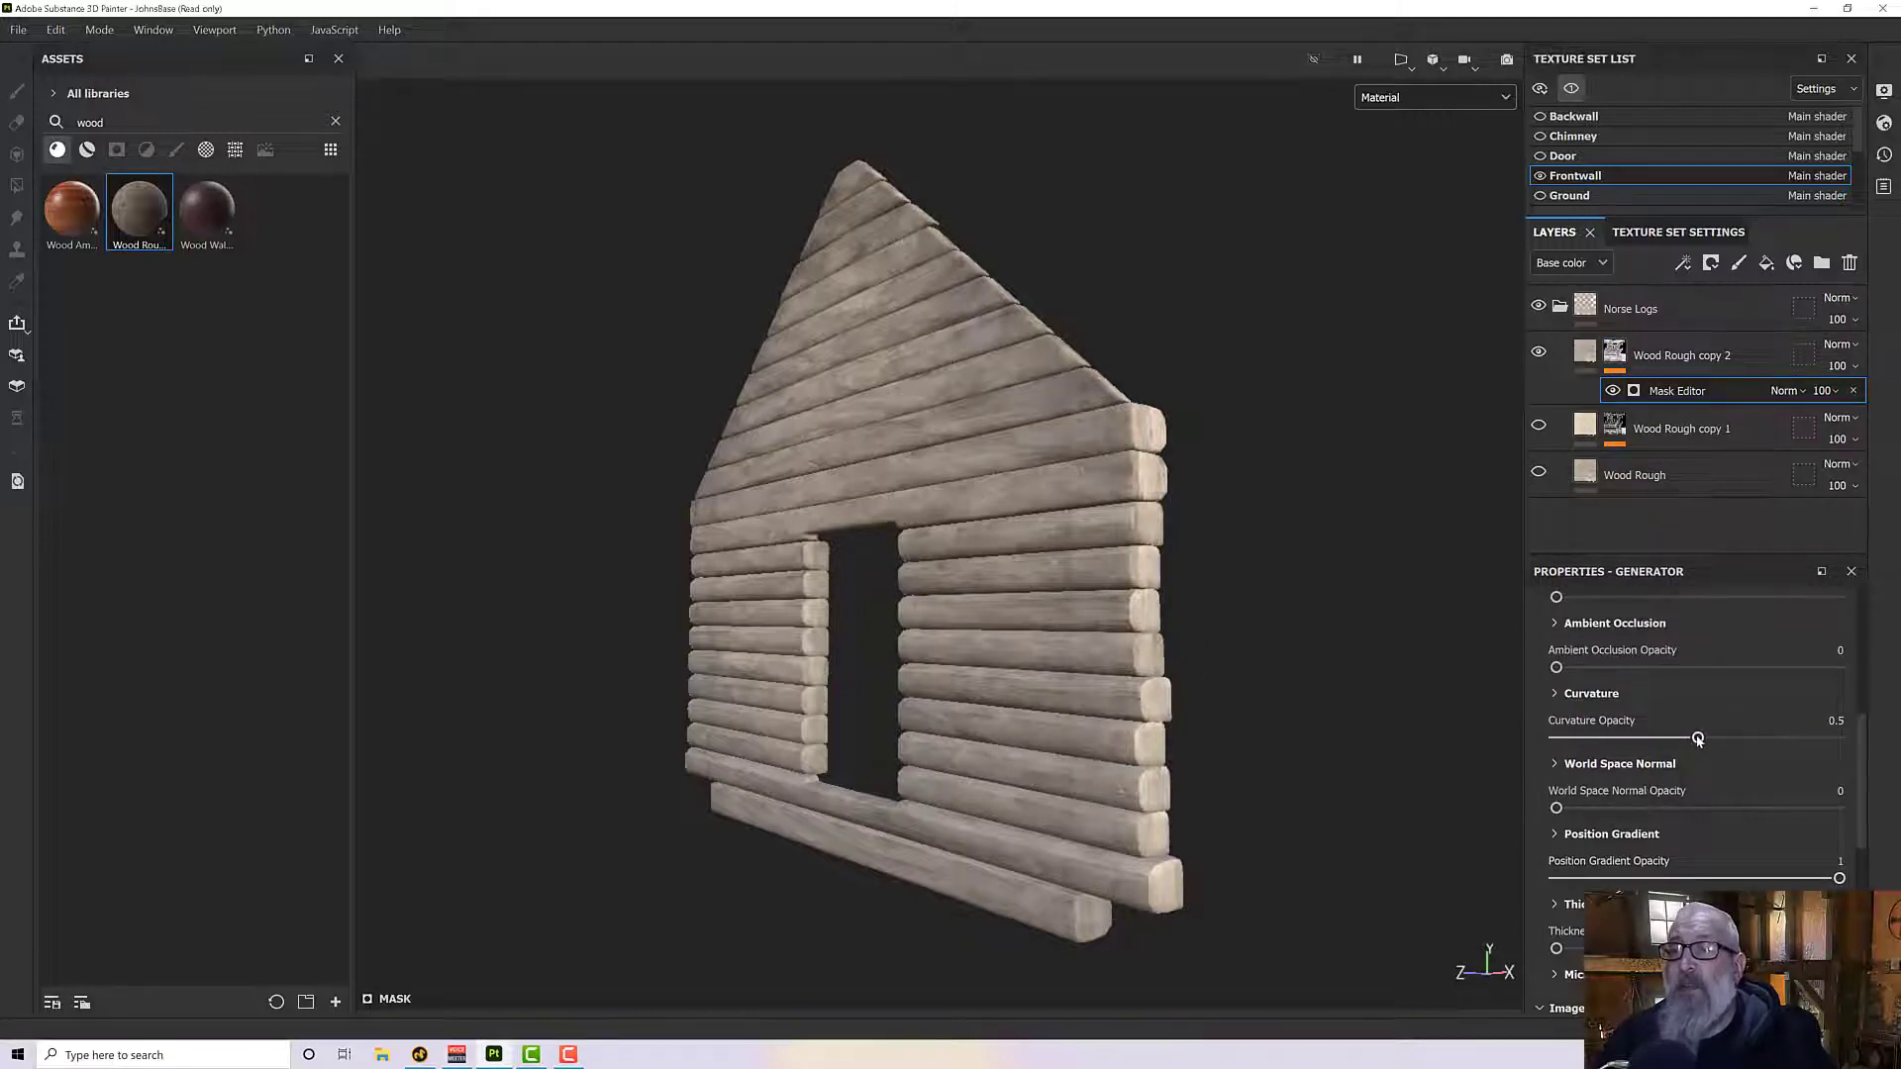
drag(1698, 738, 1552, 739)
mouse_move(1222, 737)
alt+mouse_down()
mouse_move(1234, 680)
mouse_move(1251, 735)
alt+mouse_up()
- Set the Mask Editor's Position Gradient Invert to True so the gradient is reversed vertically on the wall
click(1554, 833)
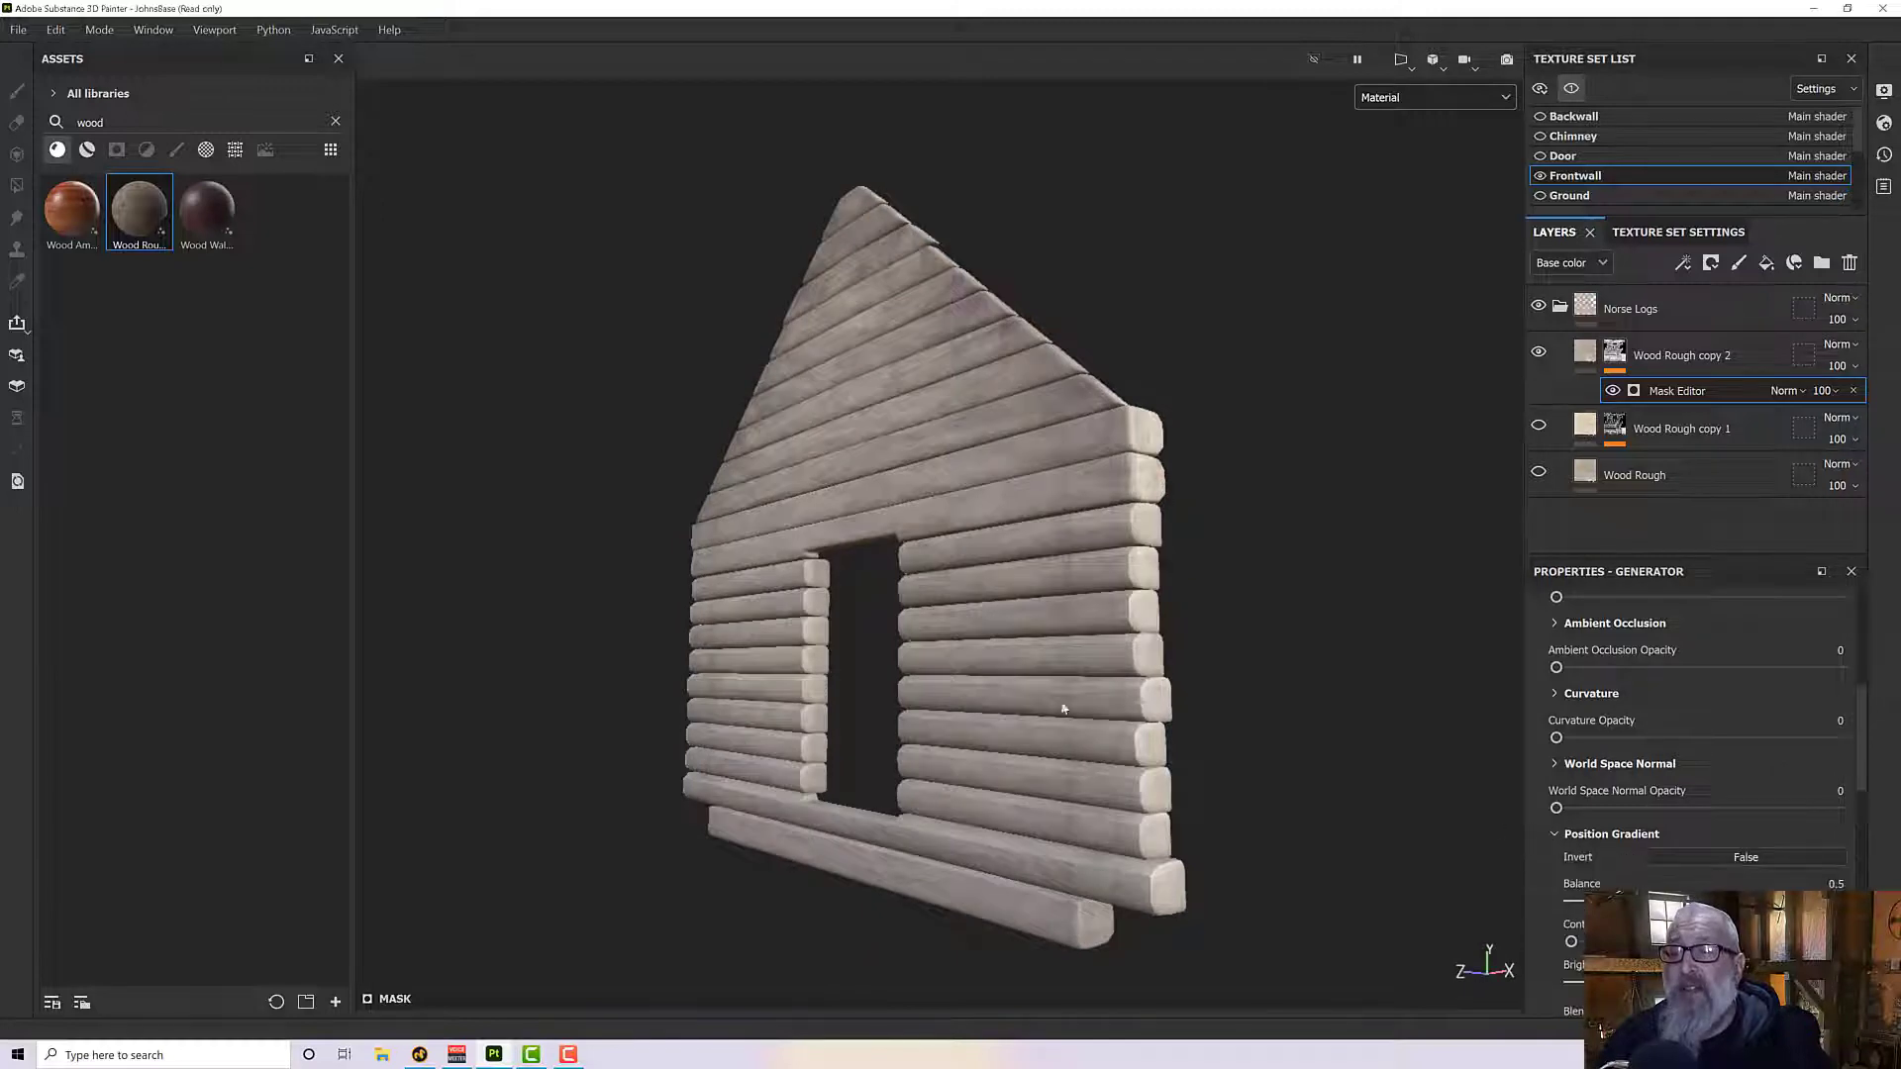
alt+drag(1061, 700, 1186, 667)
alt+drag(794, 239, 765, 163)
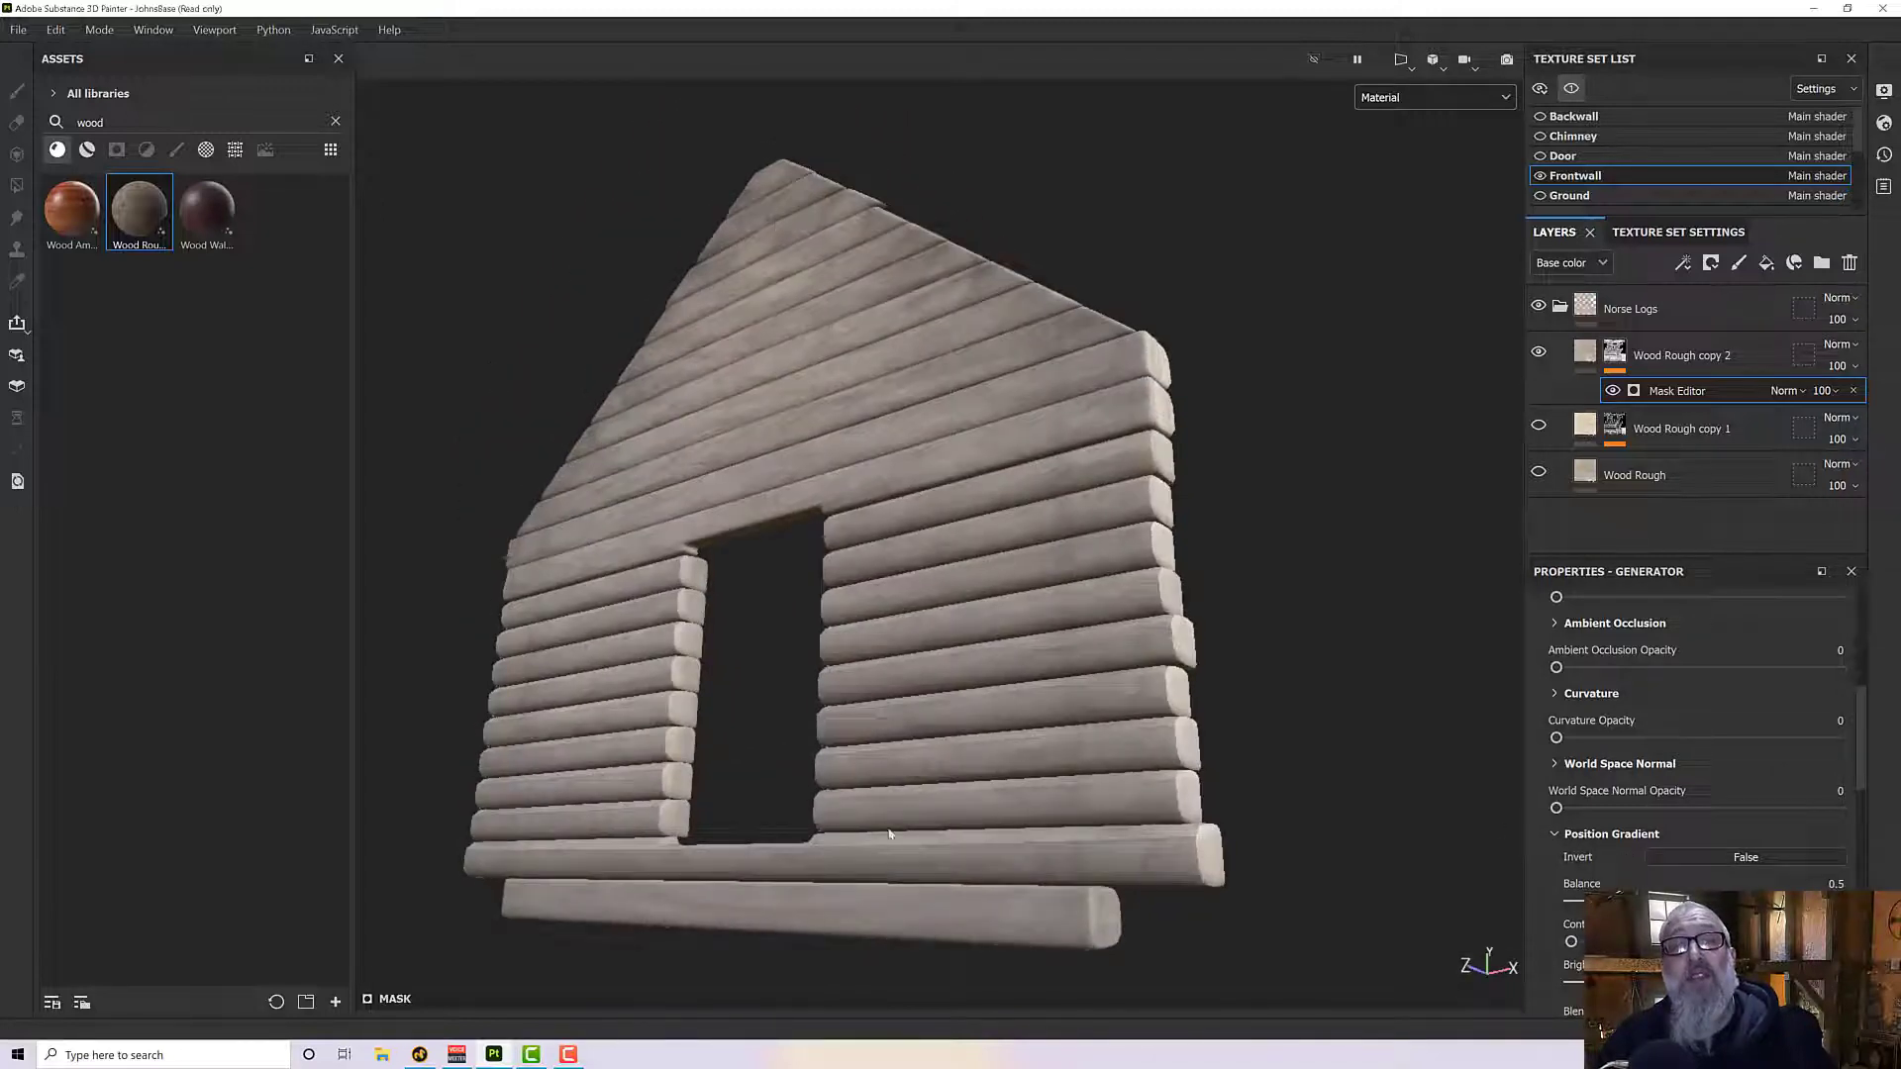
click(1691, 858)
alt+drag(1219, 806, 1135, 891)
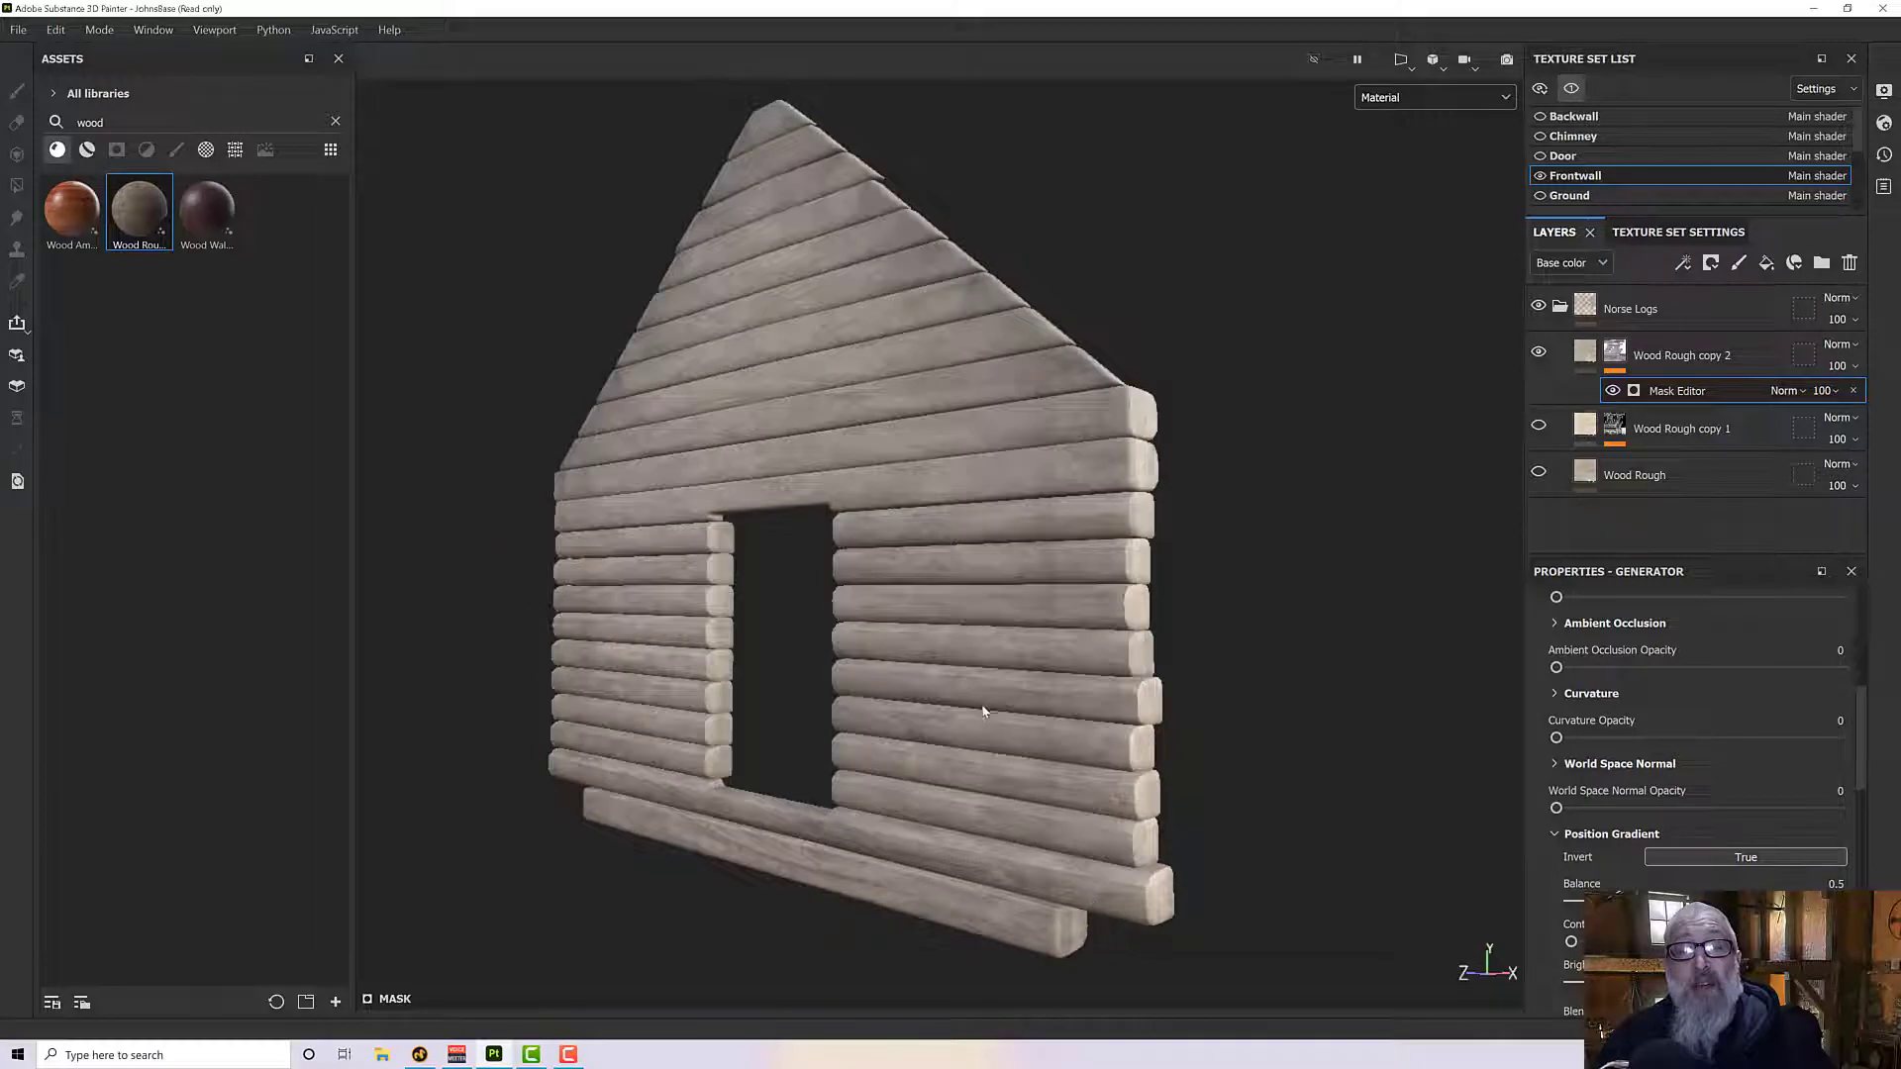
- Set the Position Gradient's Balance to 0.49 and its Contrast to 0.79 after testing full contrast
scroll(1693, 742, down, 1)
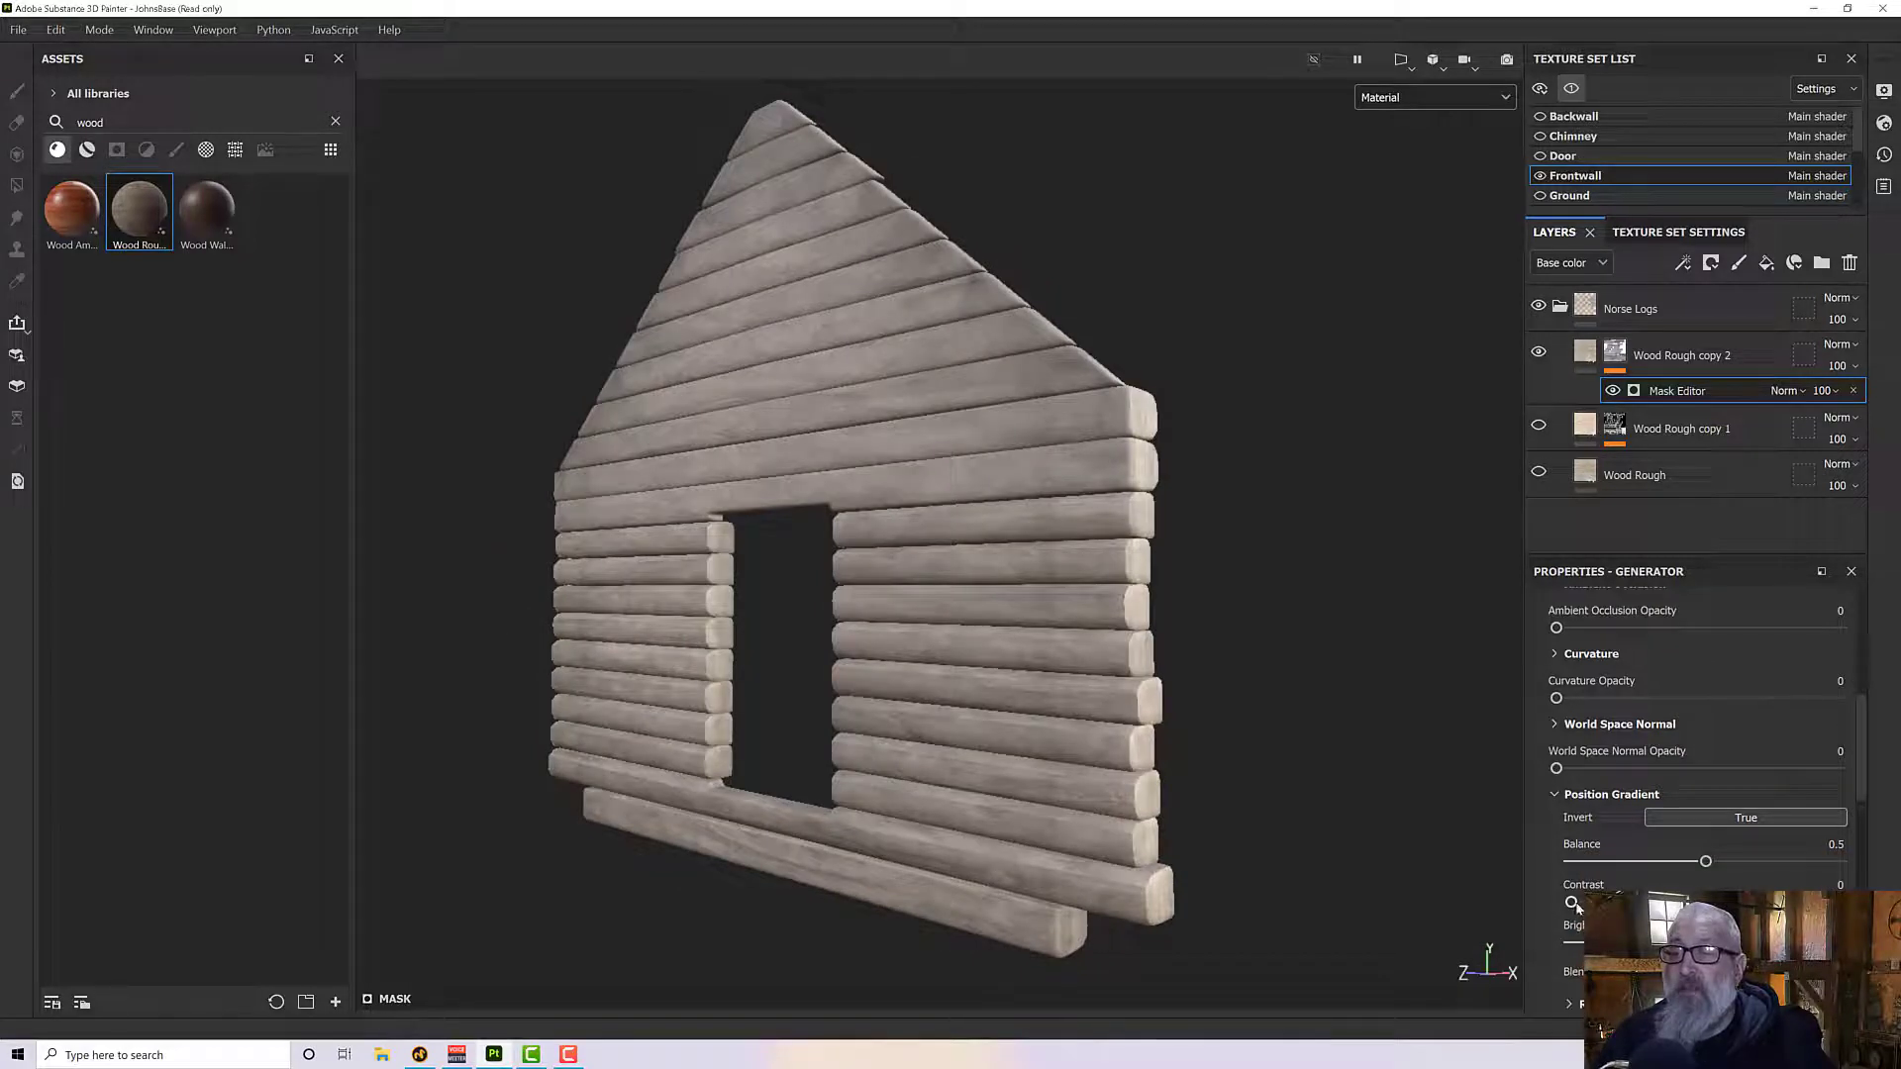
drag(1572, 903, 1828, 902)
mouse_move(1661, 902)
mouse_down()
mouse_move(1731, 862)
mouse_move(1560, 912)
mouse_up()
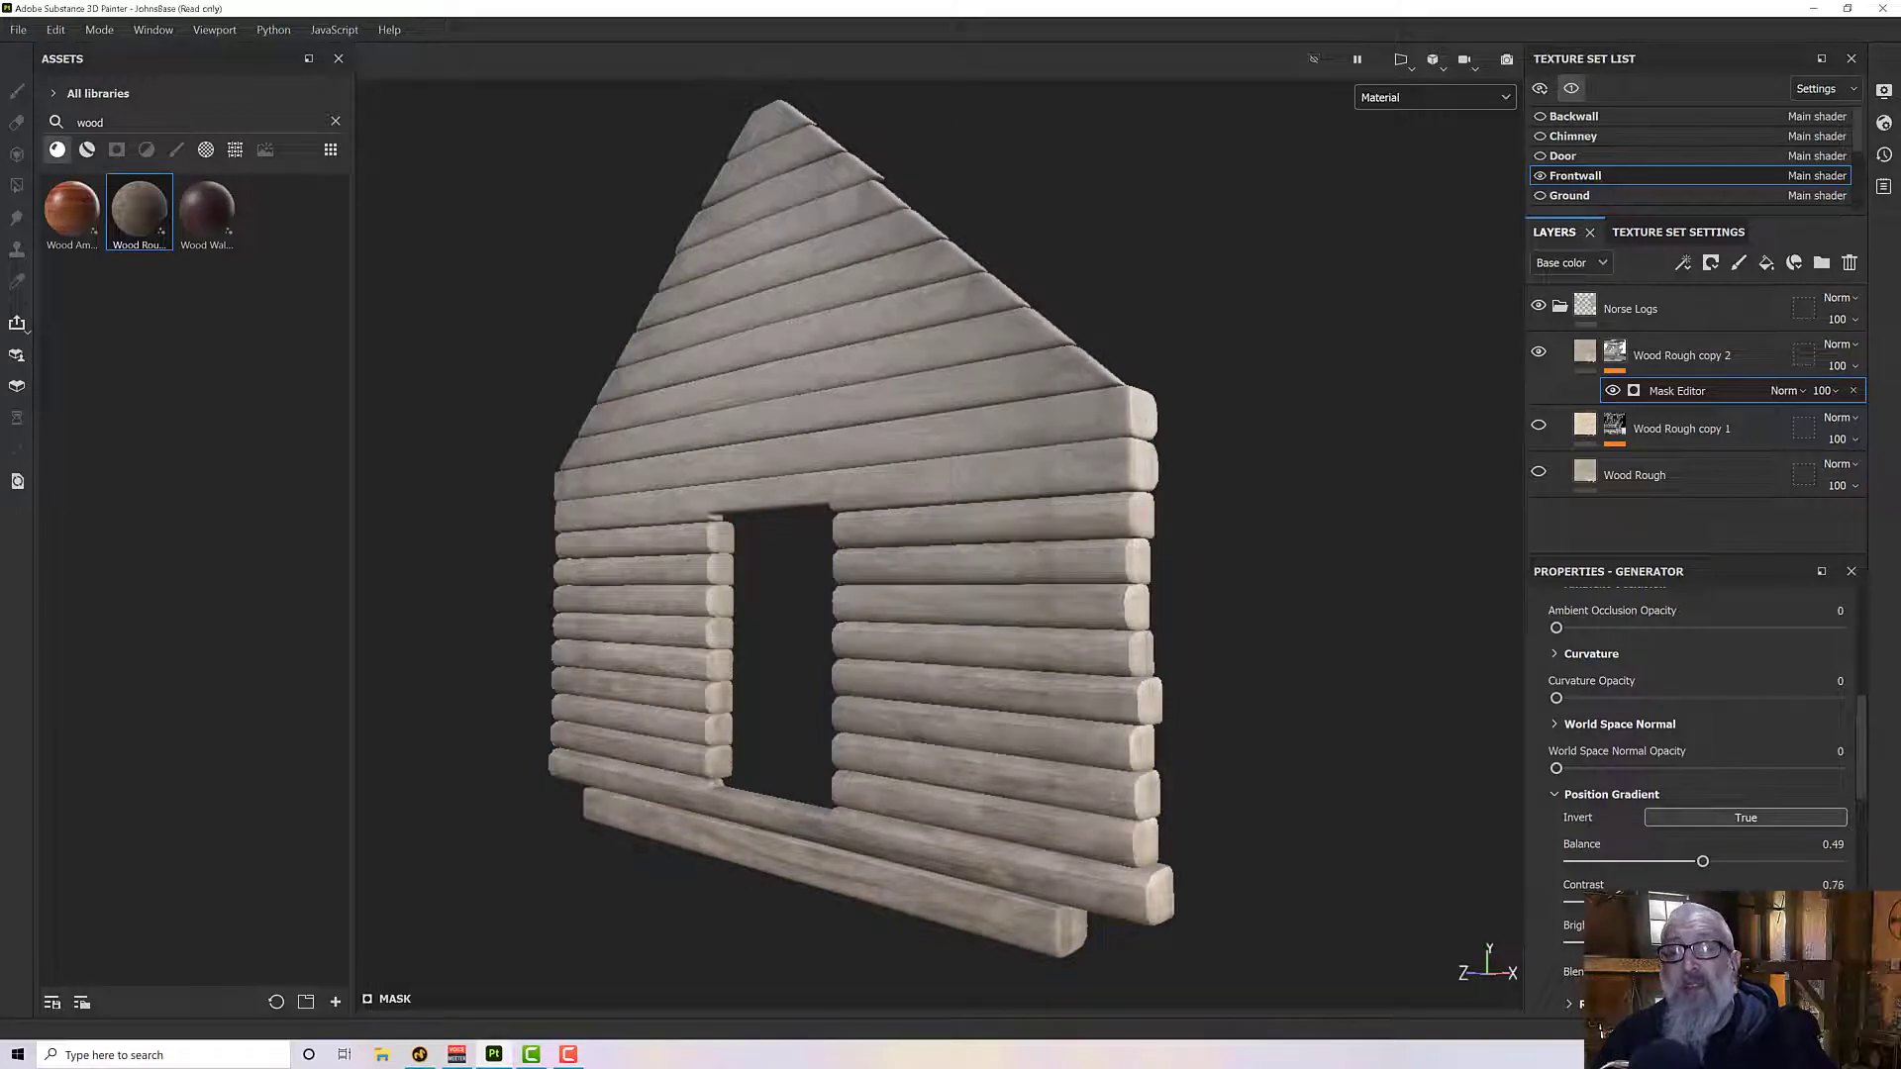
drag(1778, 901, 1847, 902)
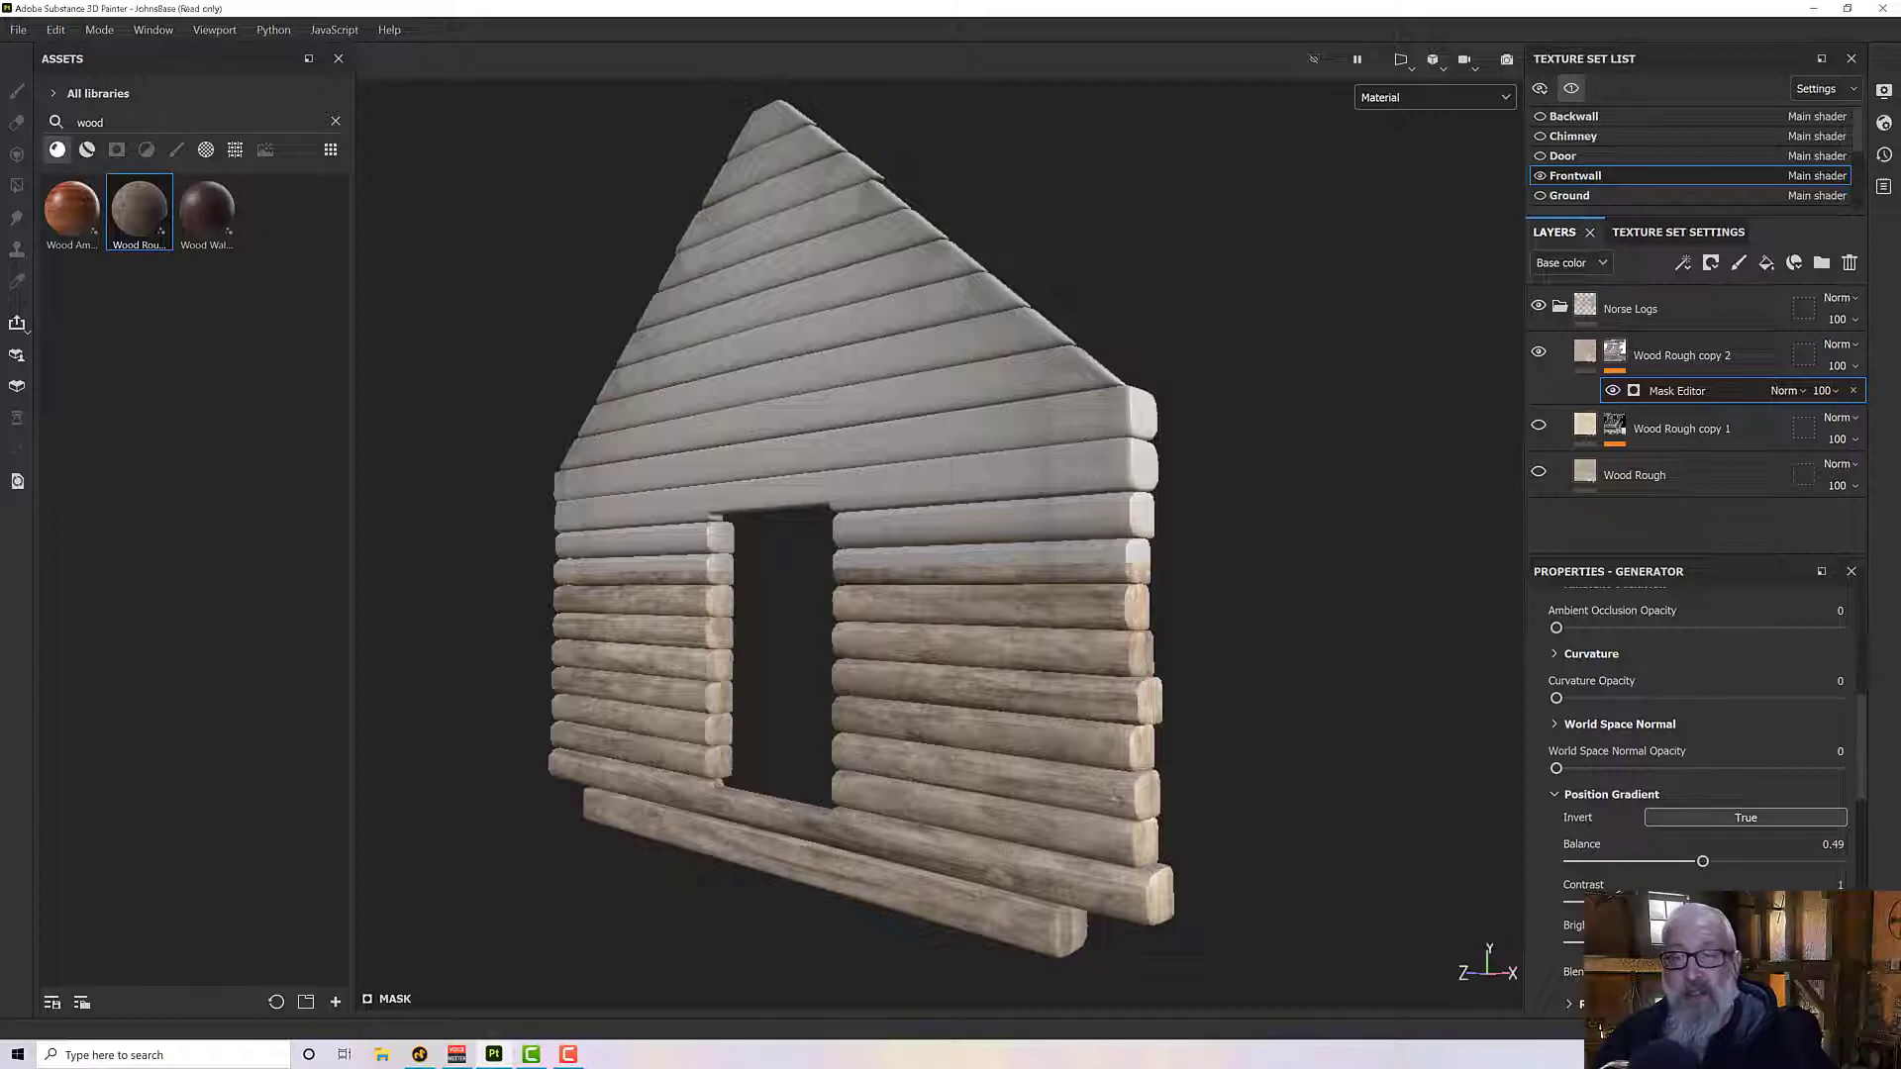
drag(1846, 902, 1776, 902)
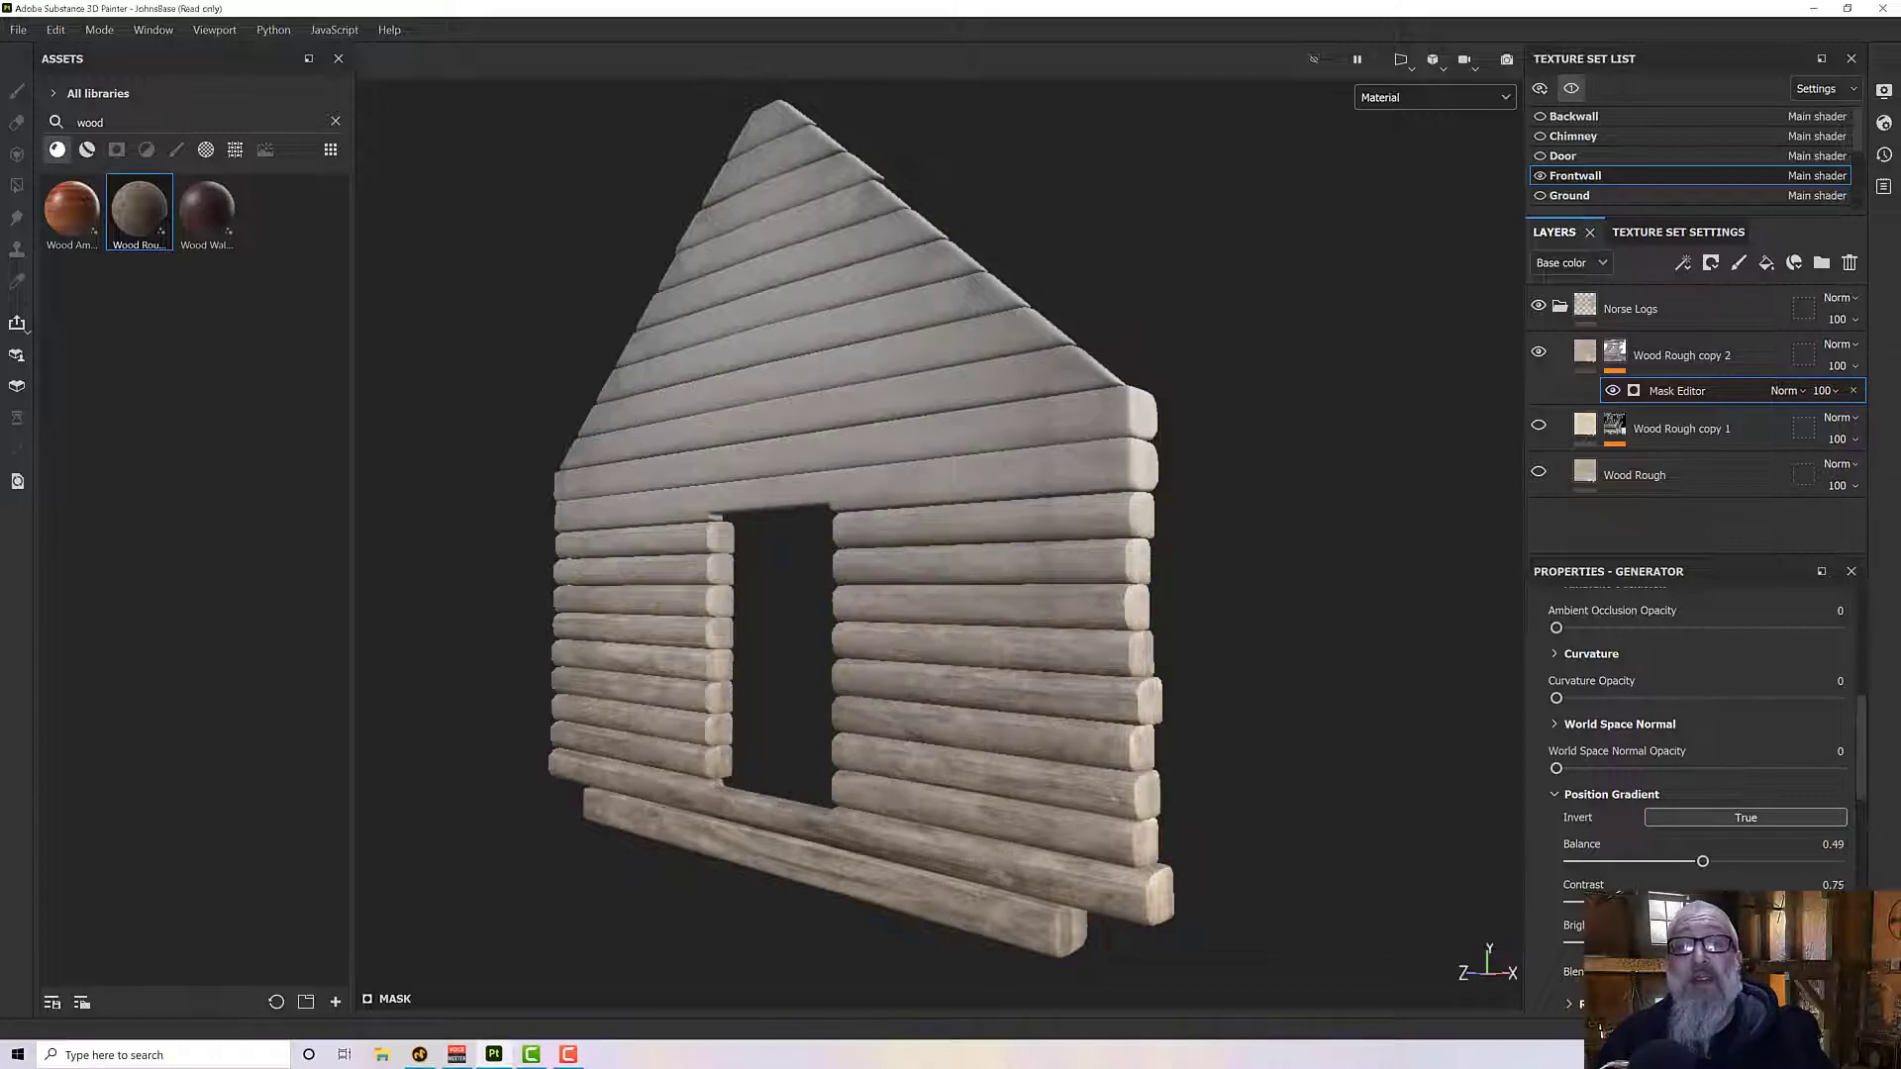
drag(1779, 902, 1786, 902)
alt+drag(1290, 863, 1226, 815)
alt+drag(1034, 487, 1028, 547)
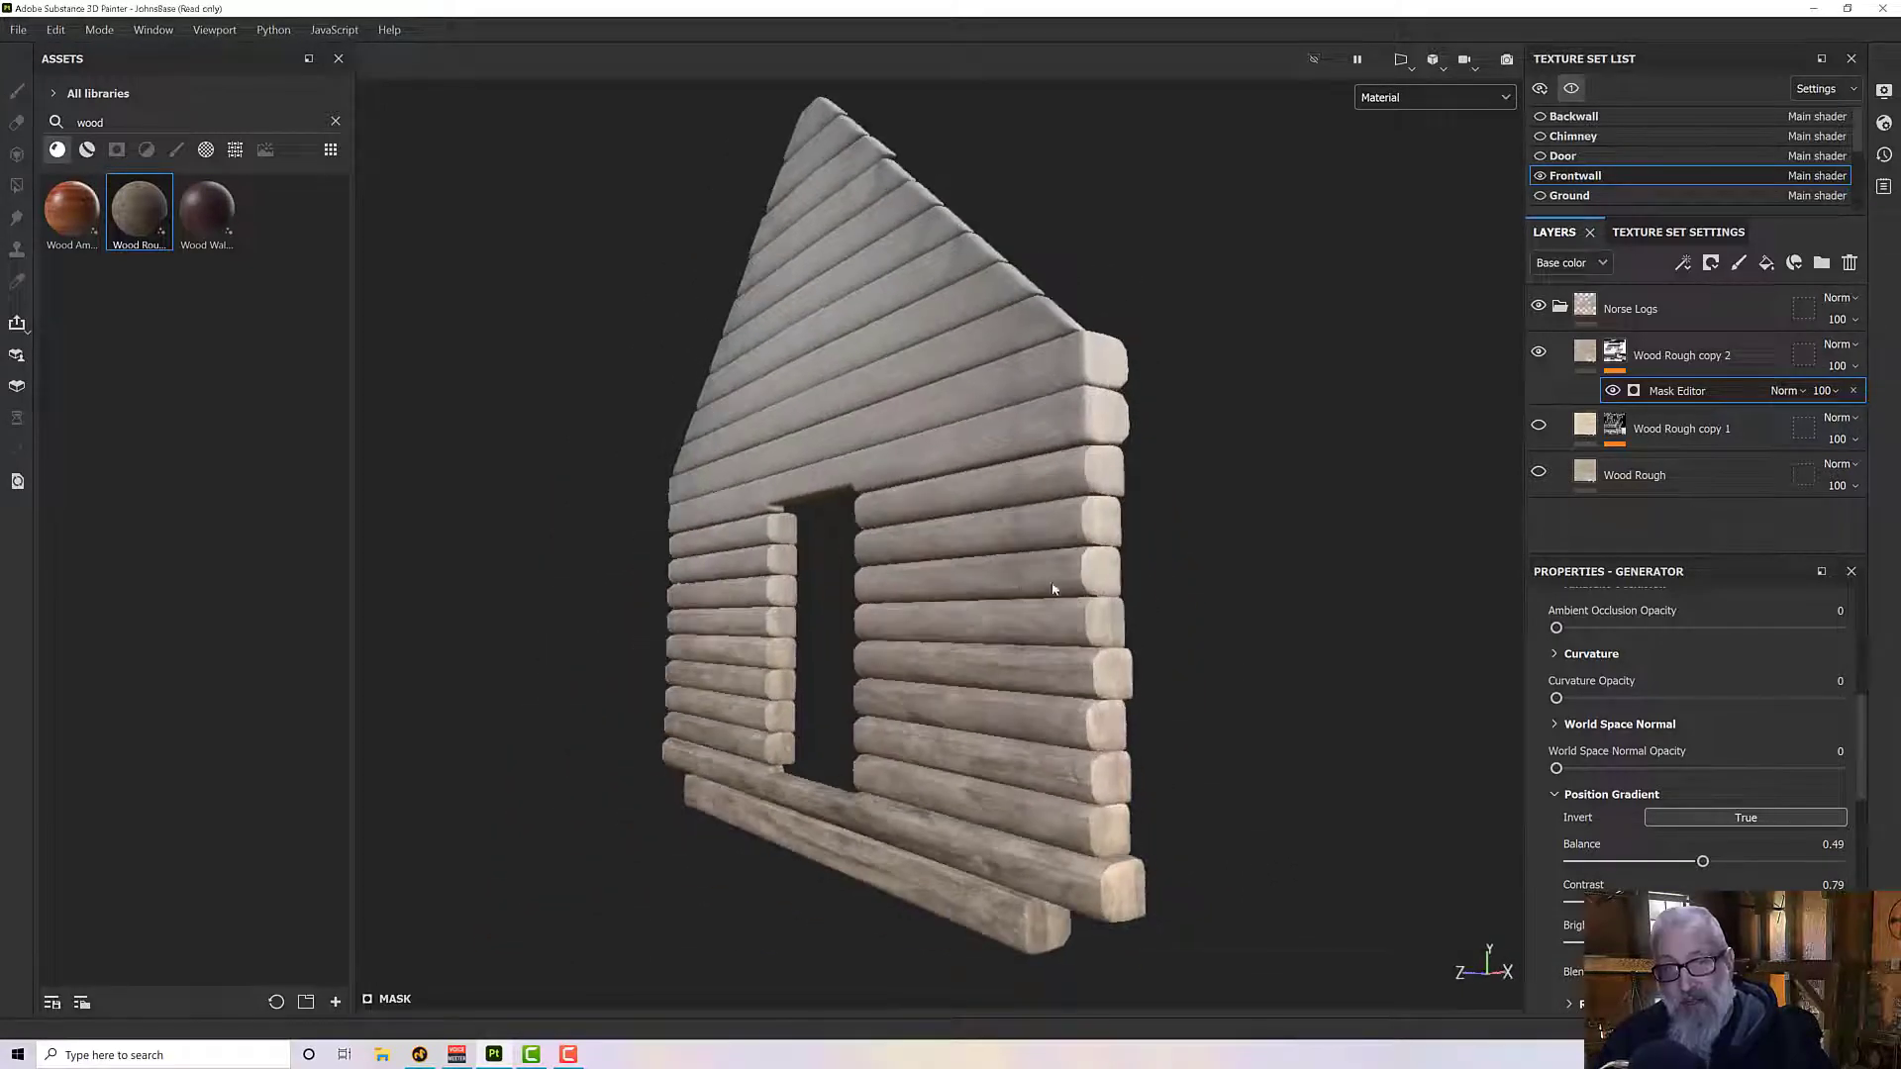
alt+drag(1156, 588, 1208, 650)
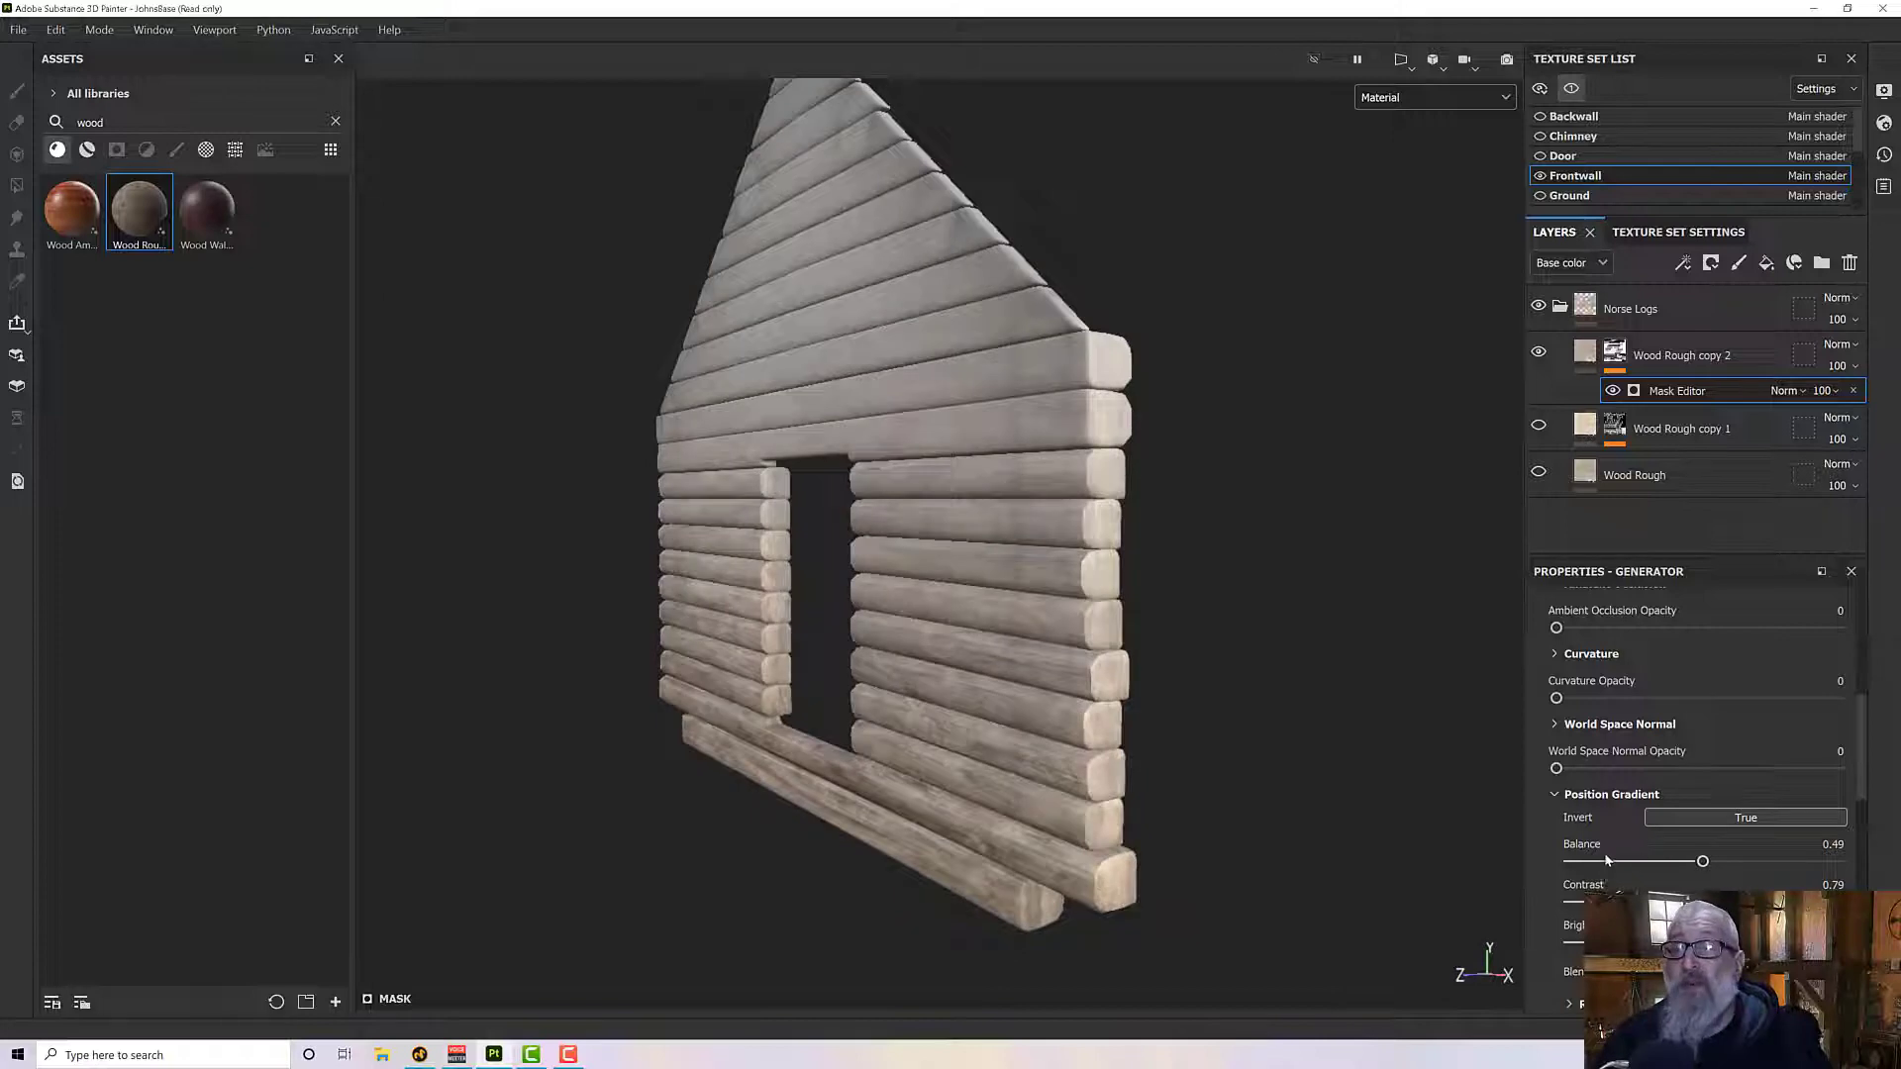
- Search the textures for grunge maps and assign Grunge Paper Ripped to the Mask Editor's Texture image input
alt+drag(805, 679, 842, 510)
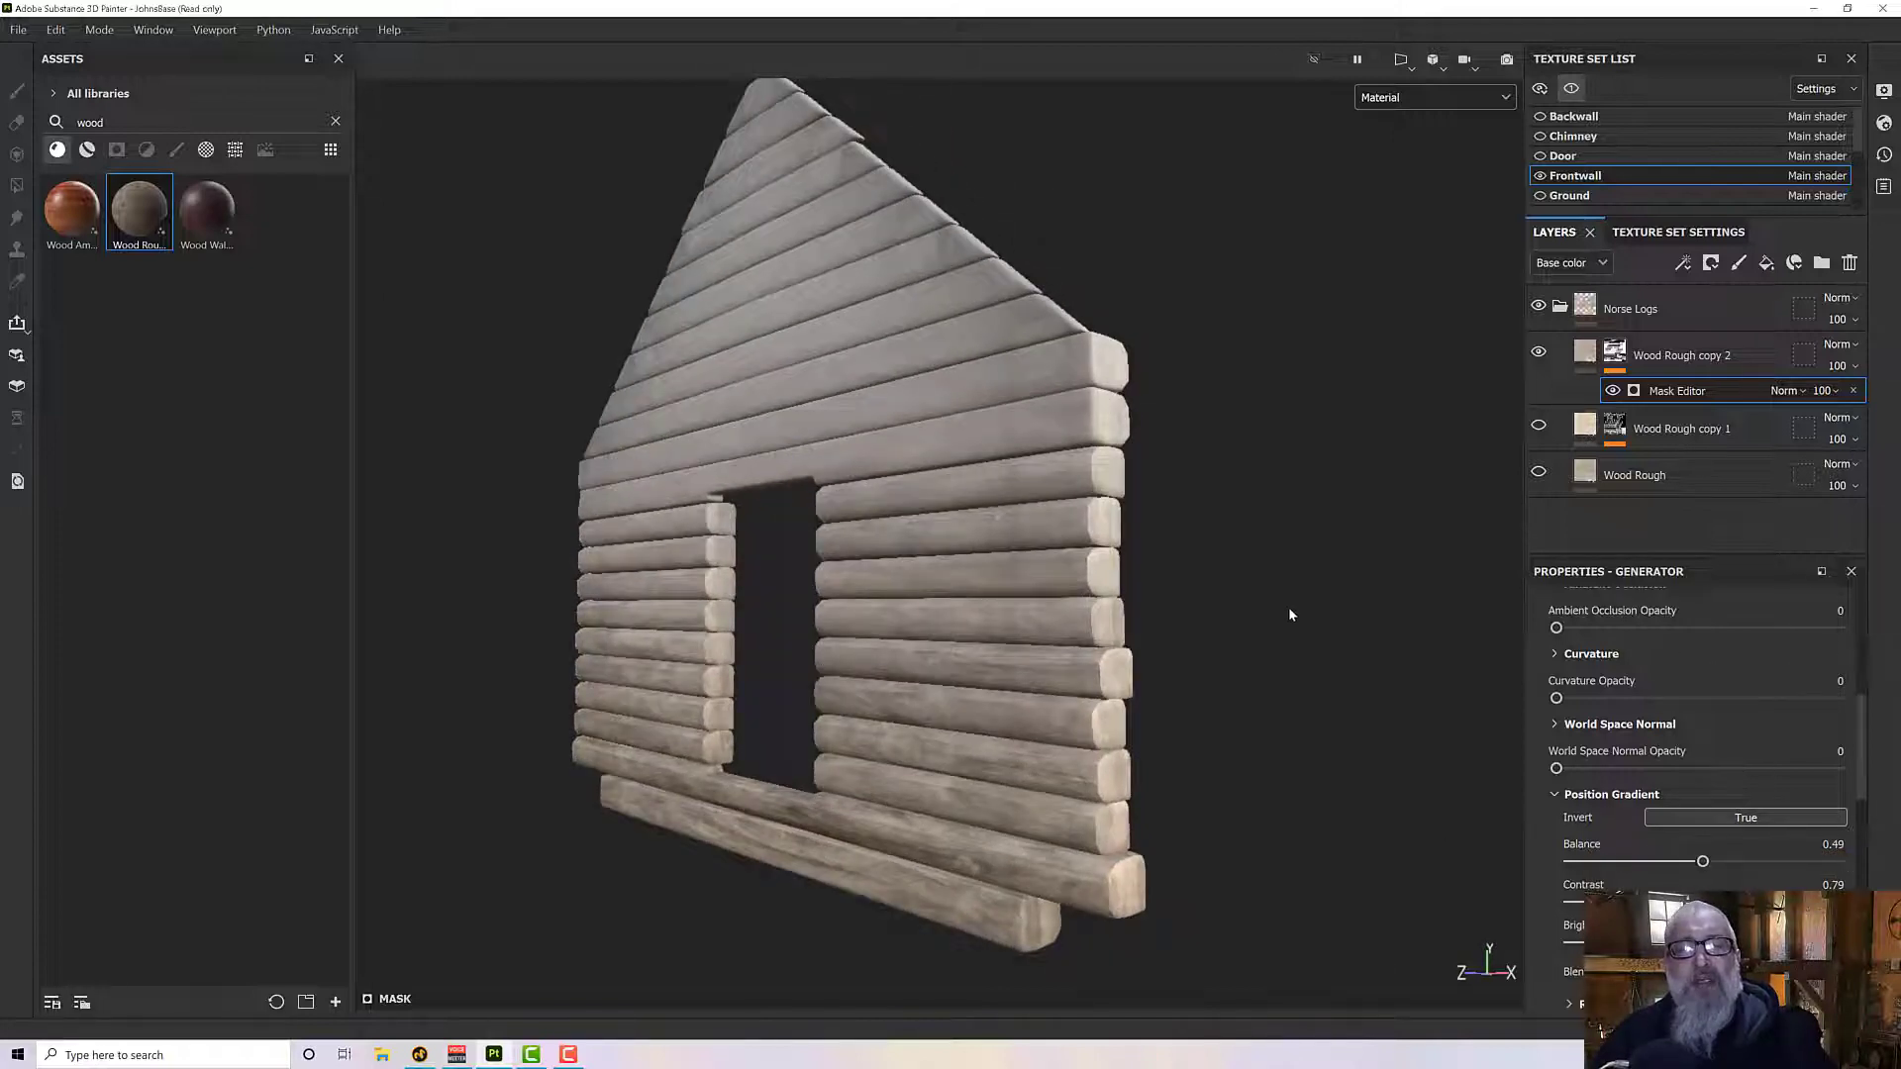
scroll(1611, 847, down, 2)
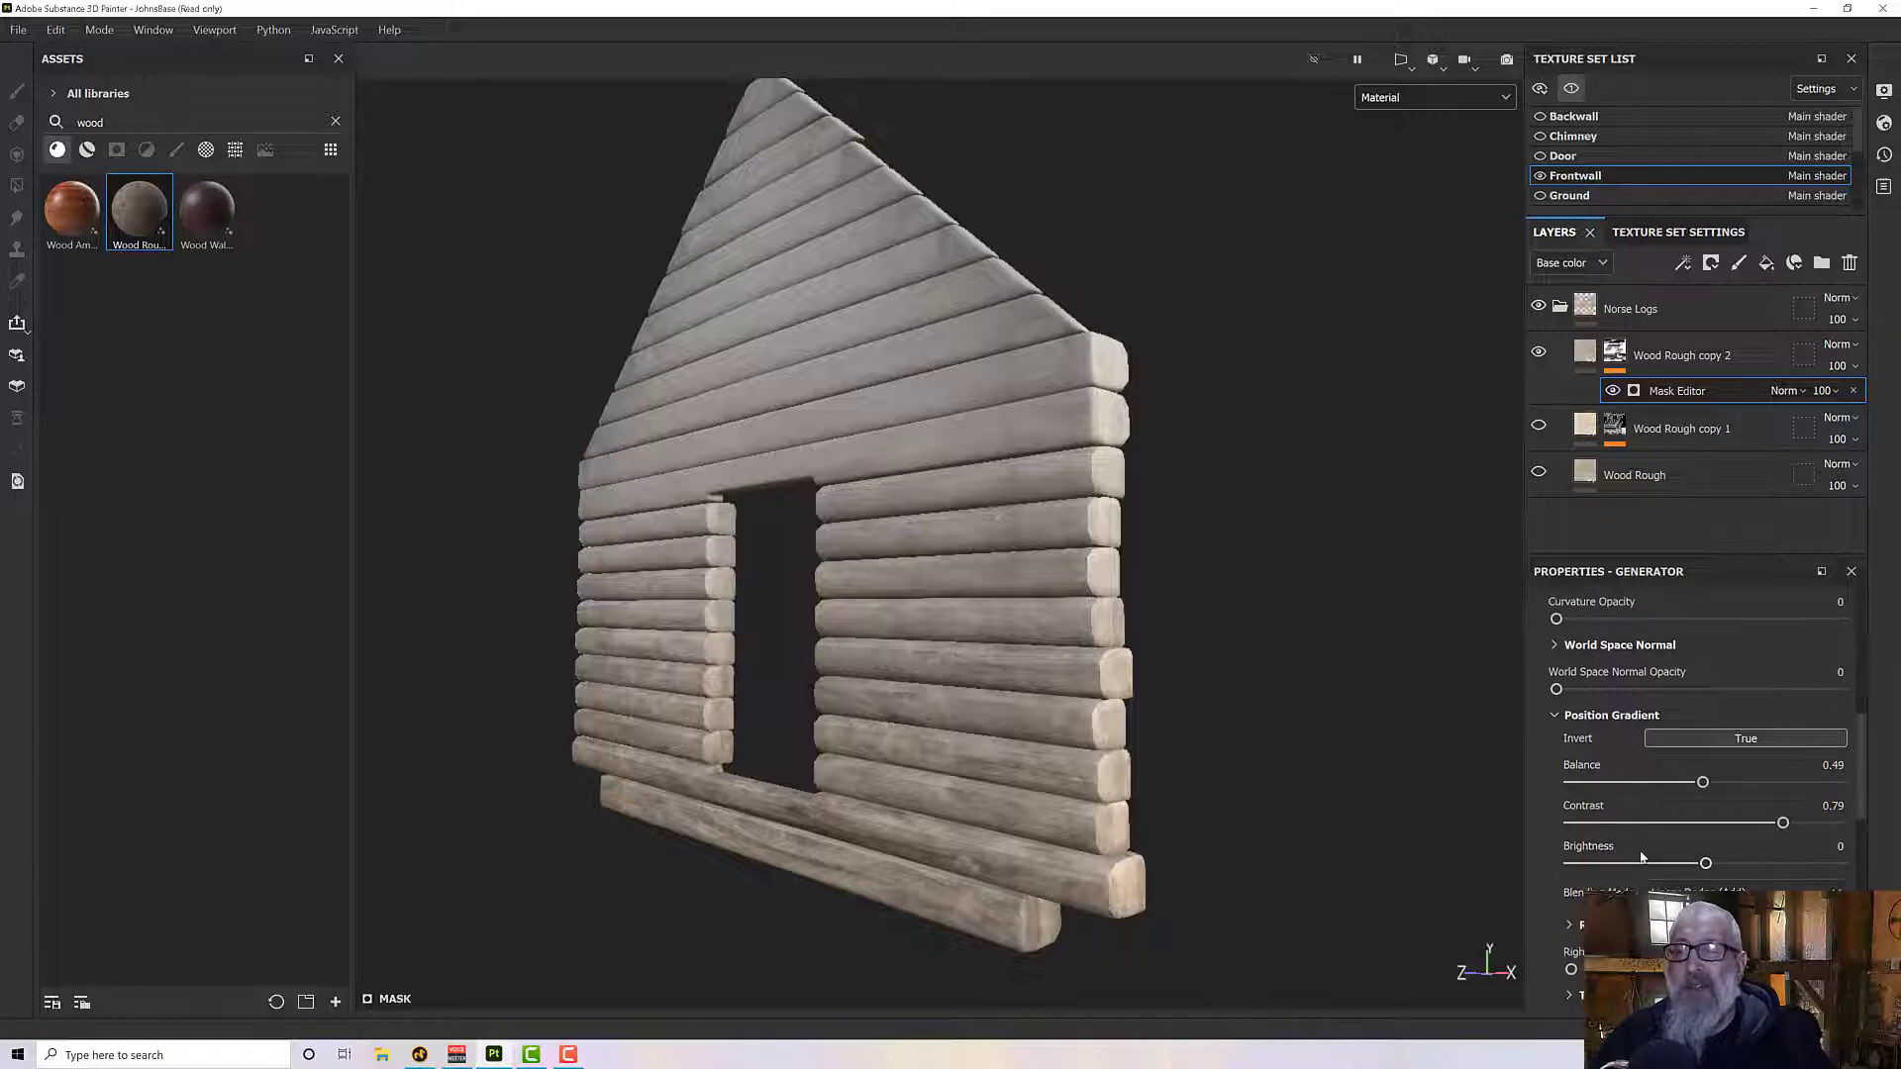
scroll(1641, 851, down, 8)
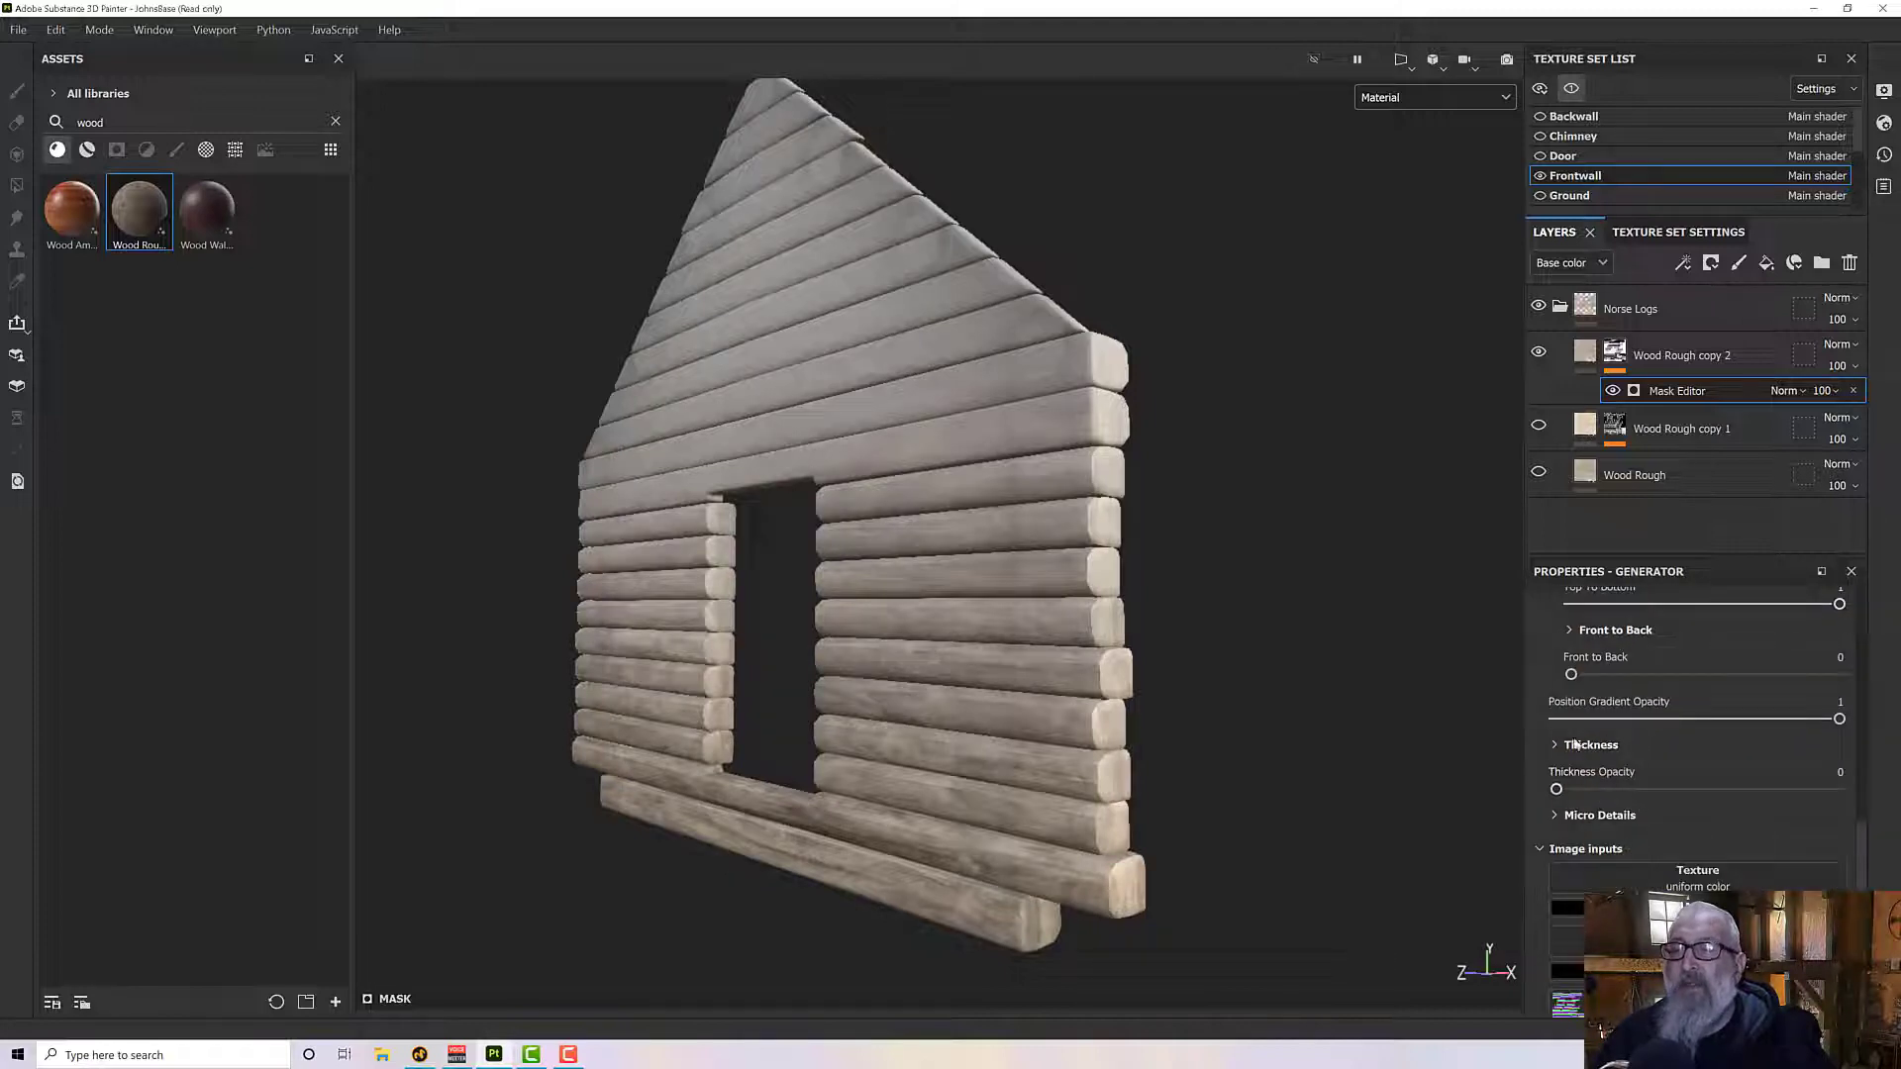
scroll(1615, 847, down, 2)
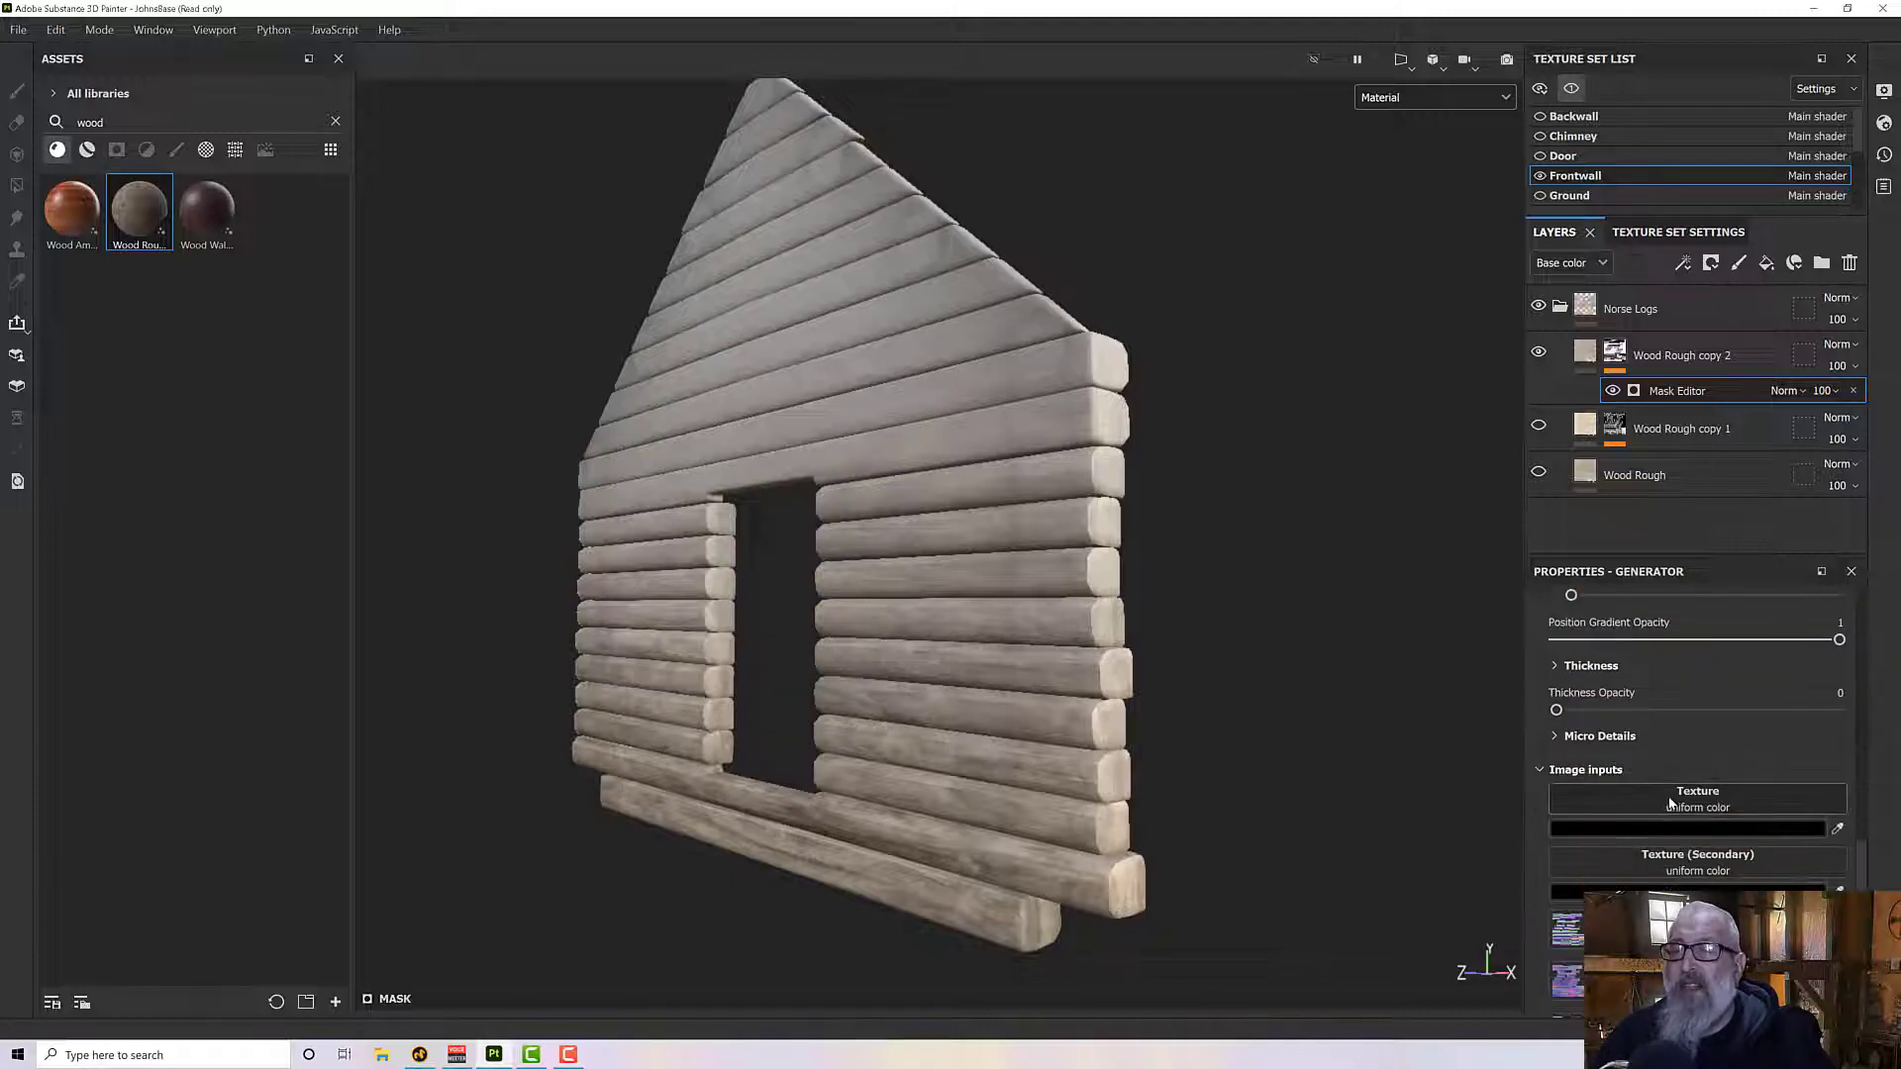
click(235, 151)
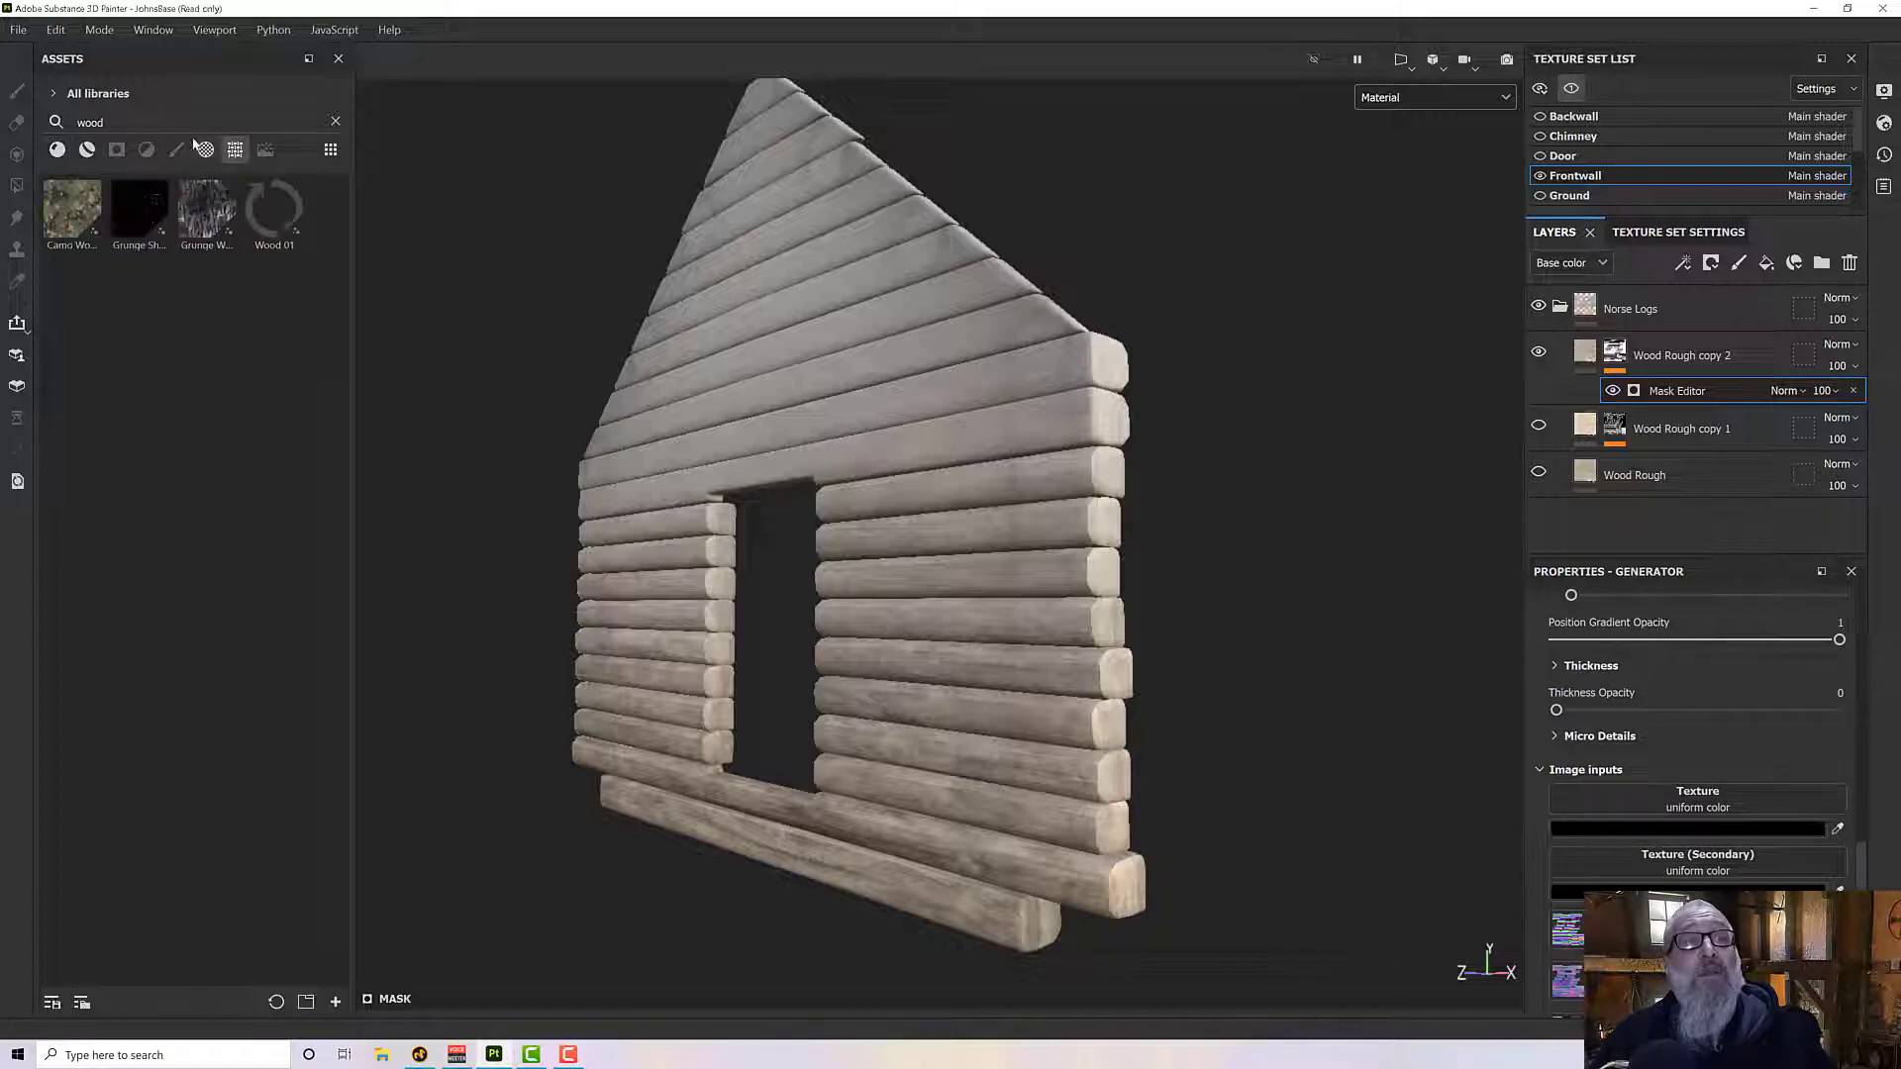
click(336, 123)
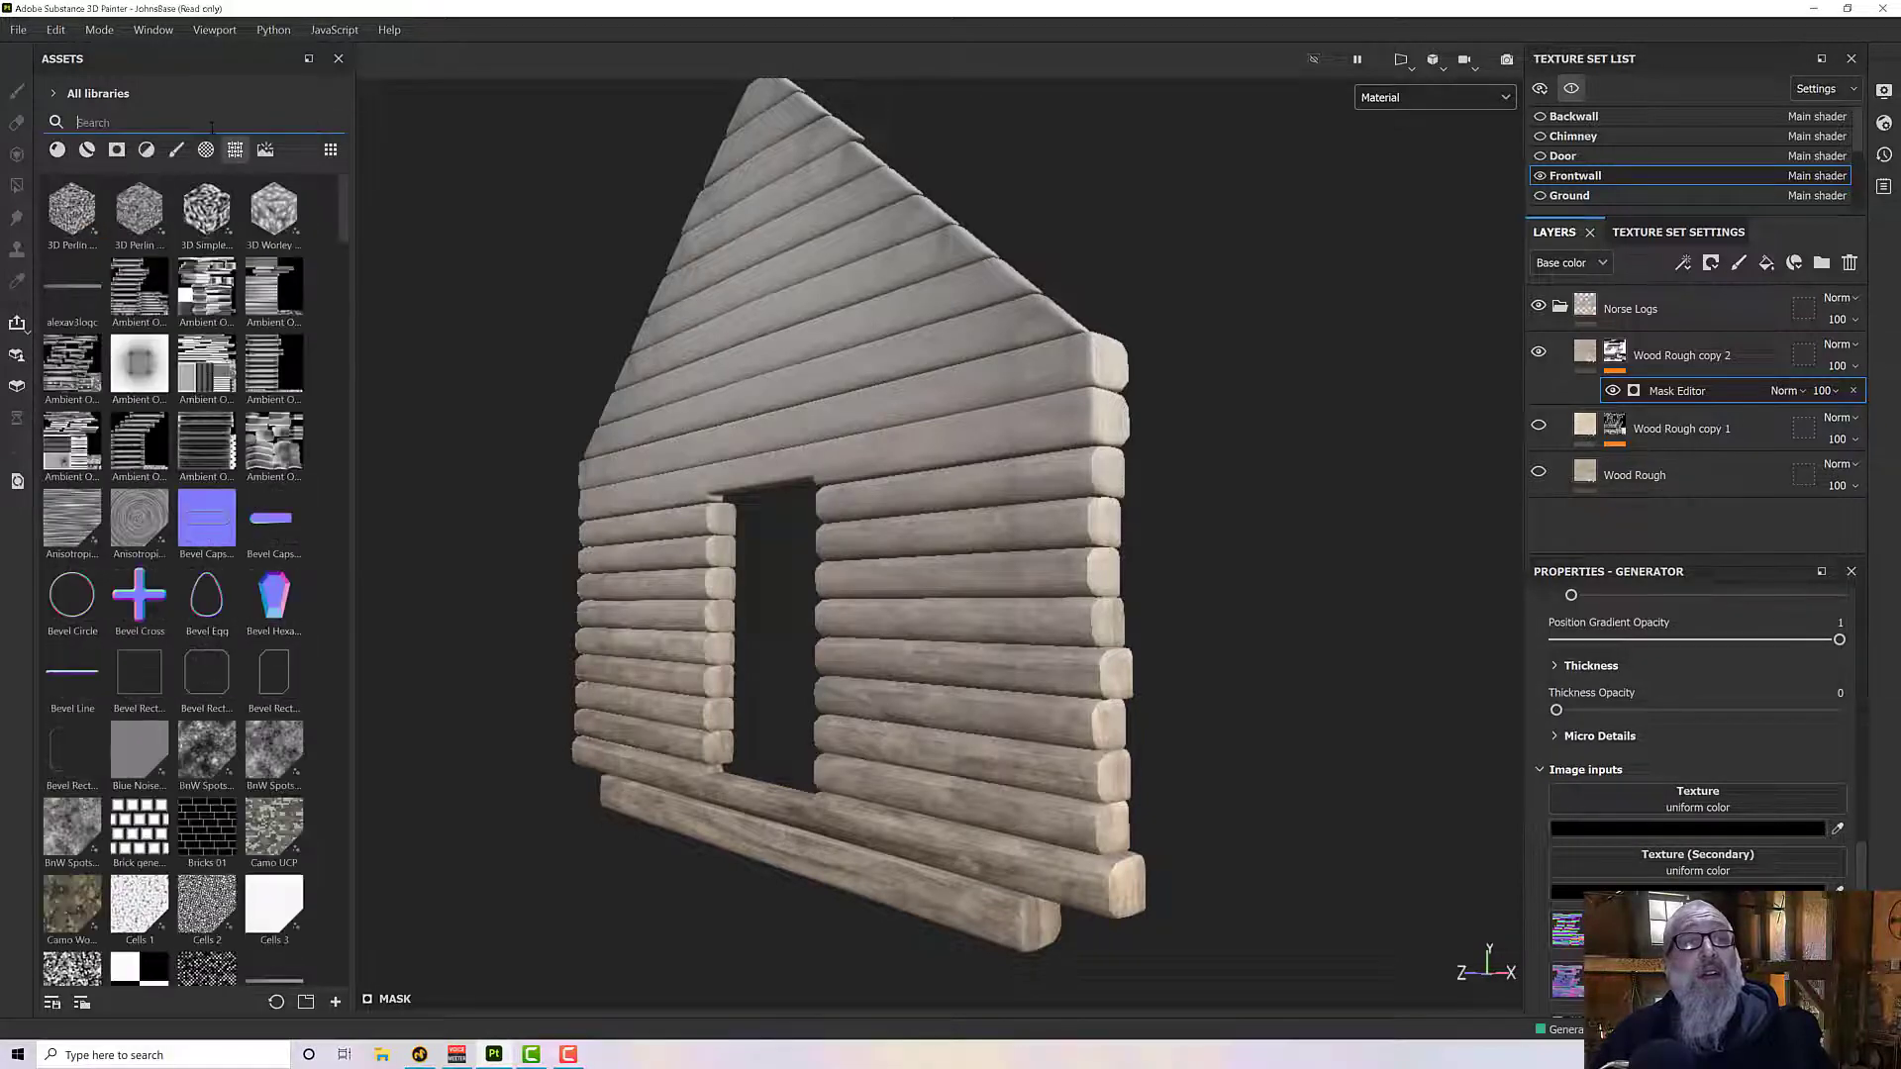
text(grung)
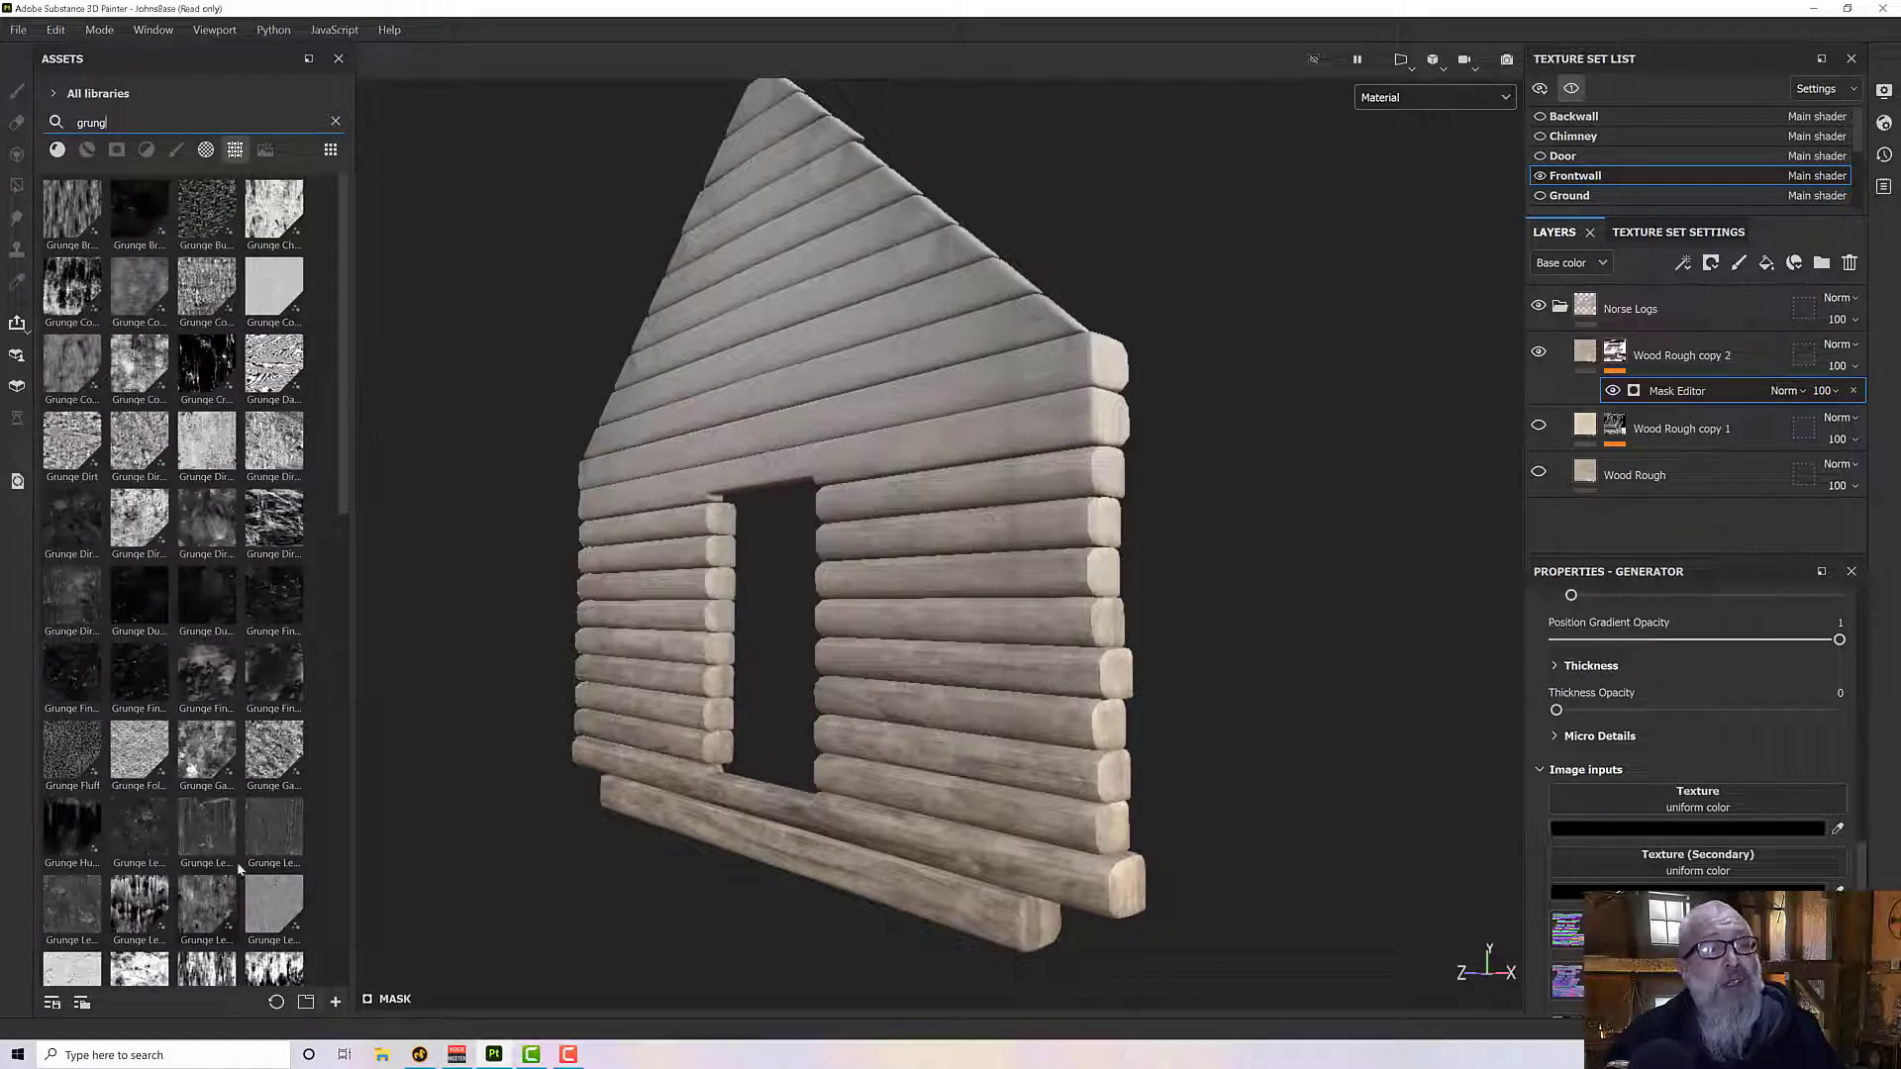
scroll(261, 676, down, 2)
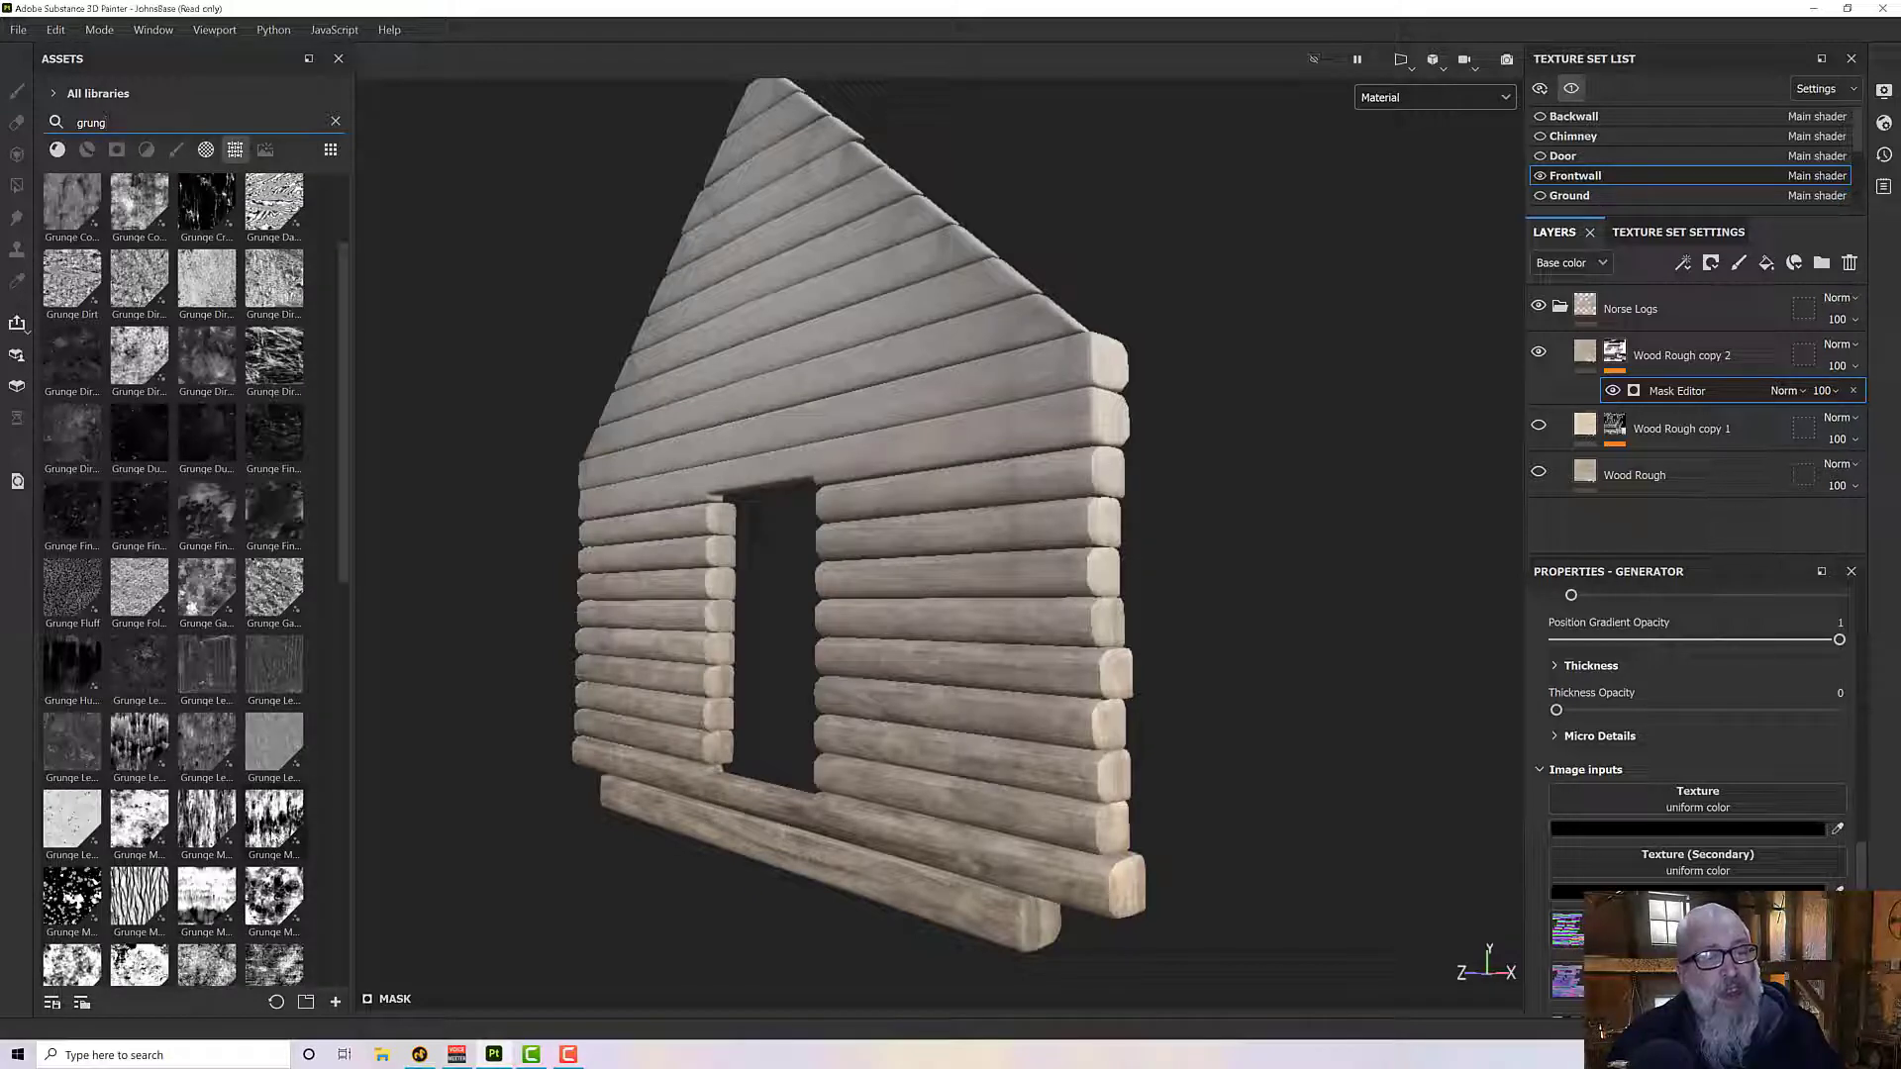
scroll(198, 822, down, 4)
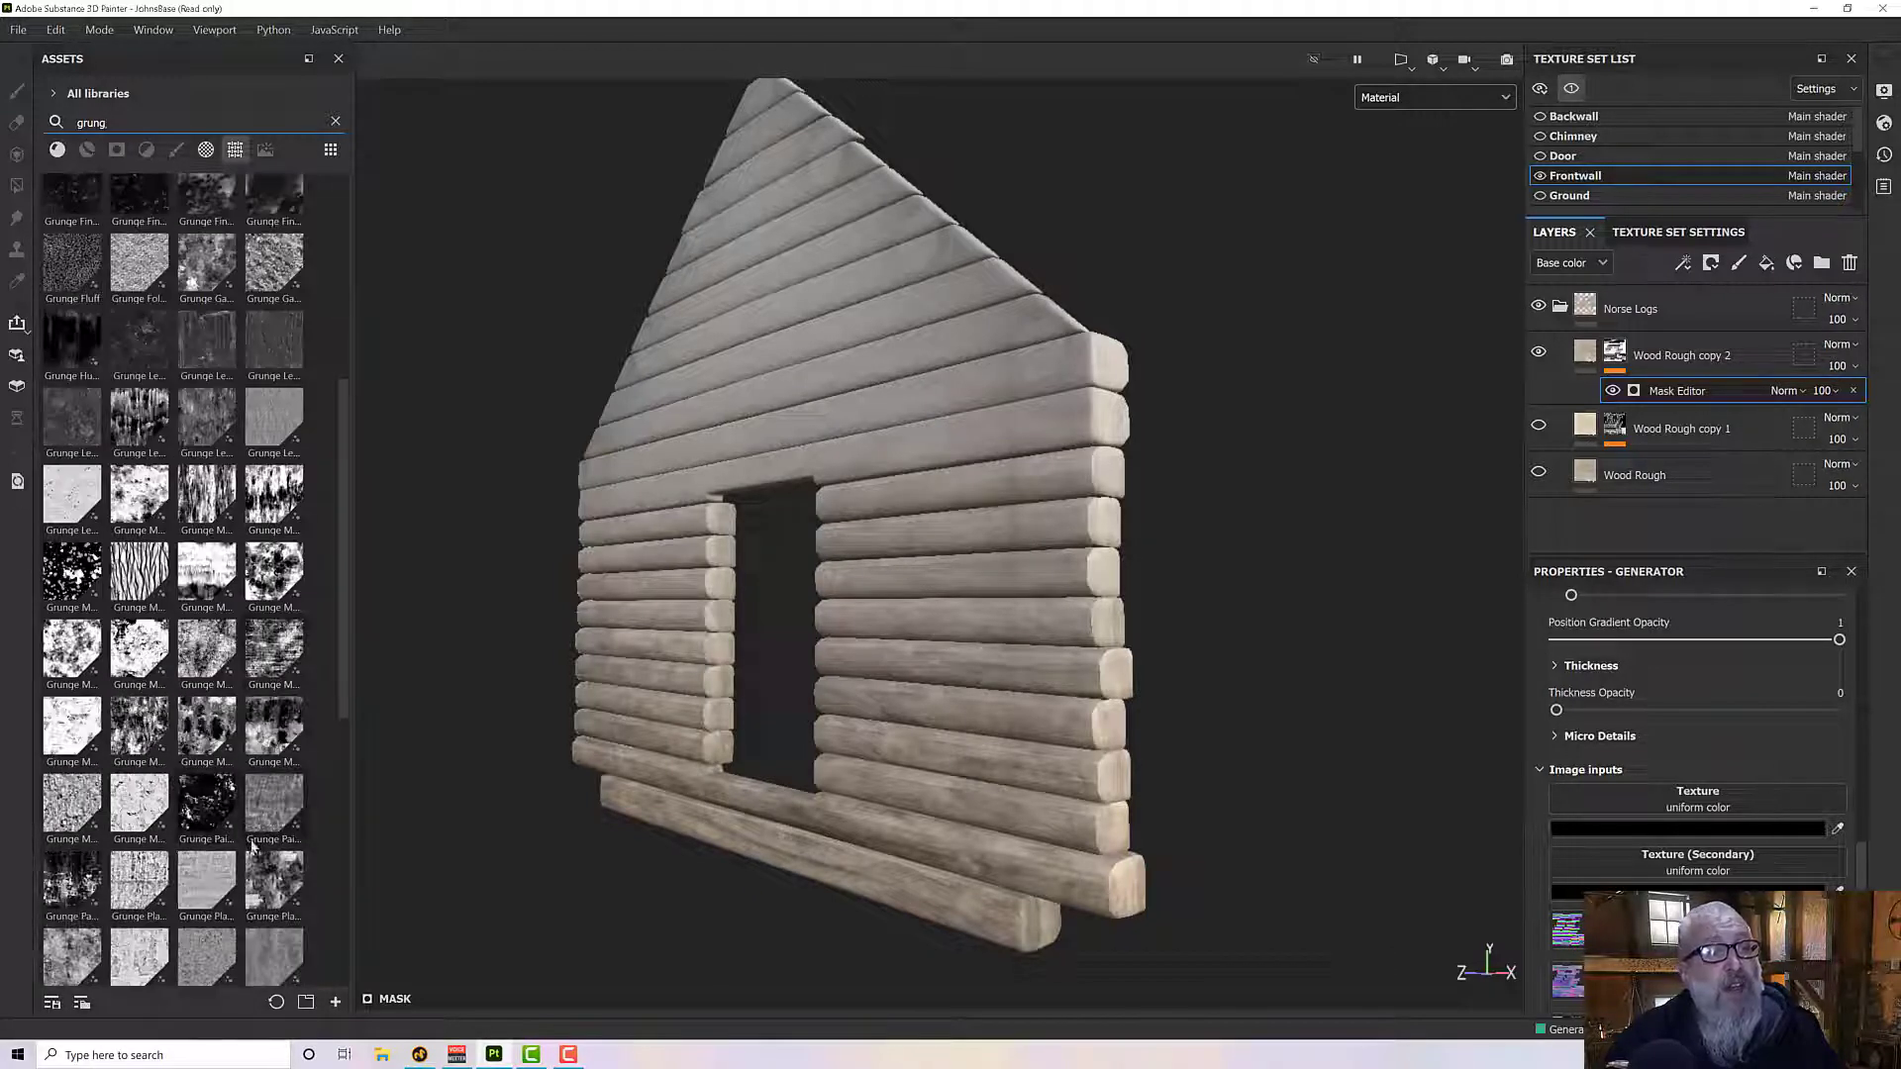
scroll(252, 840, down, 2)
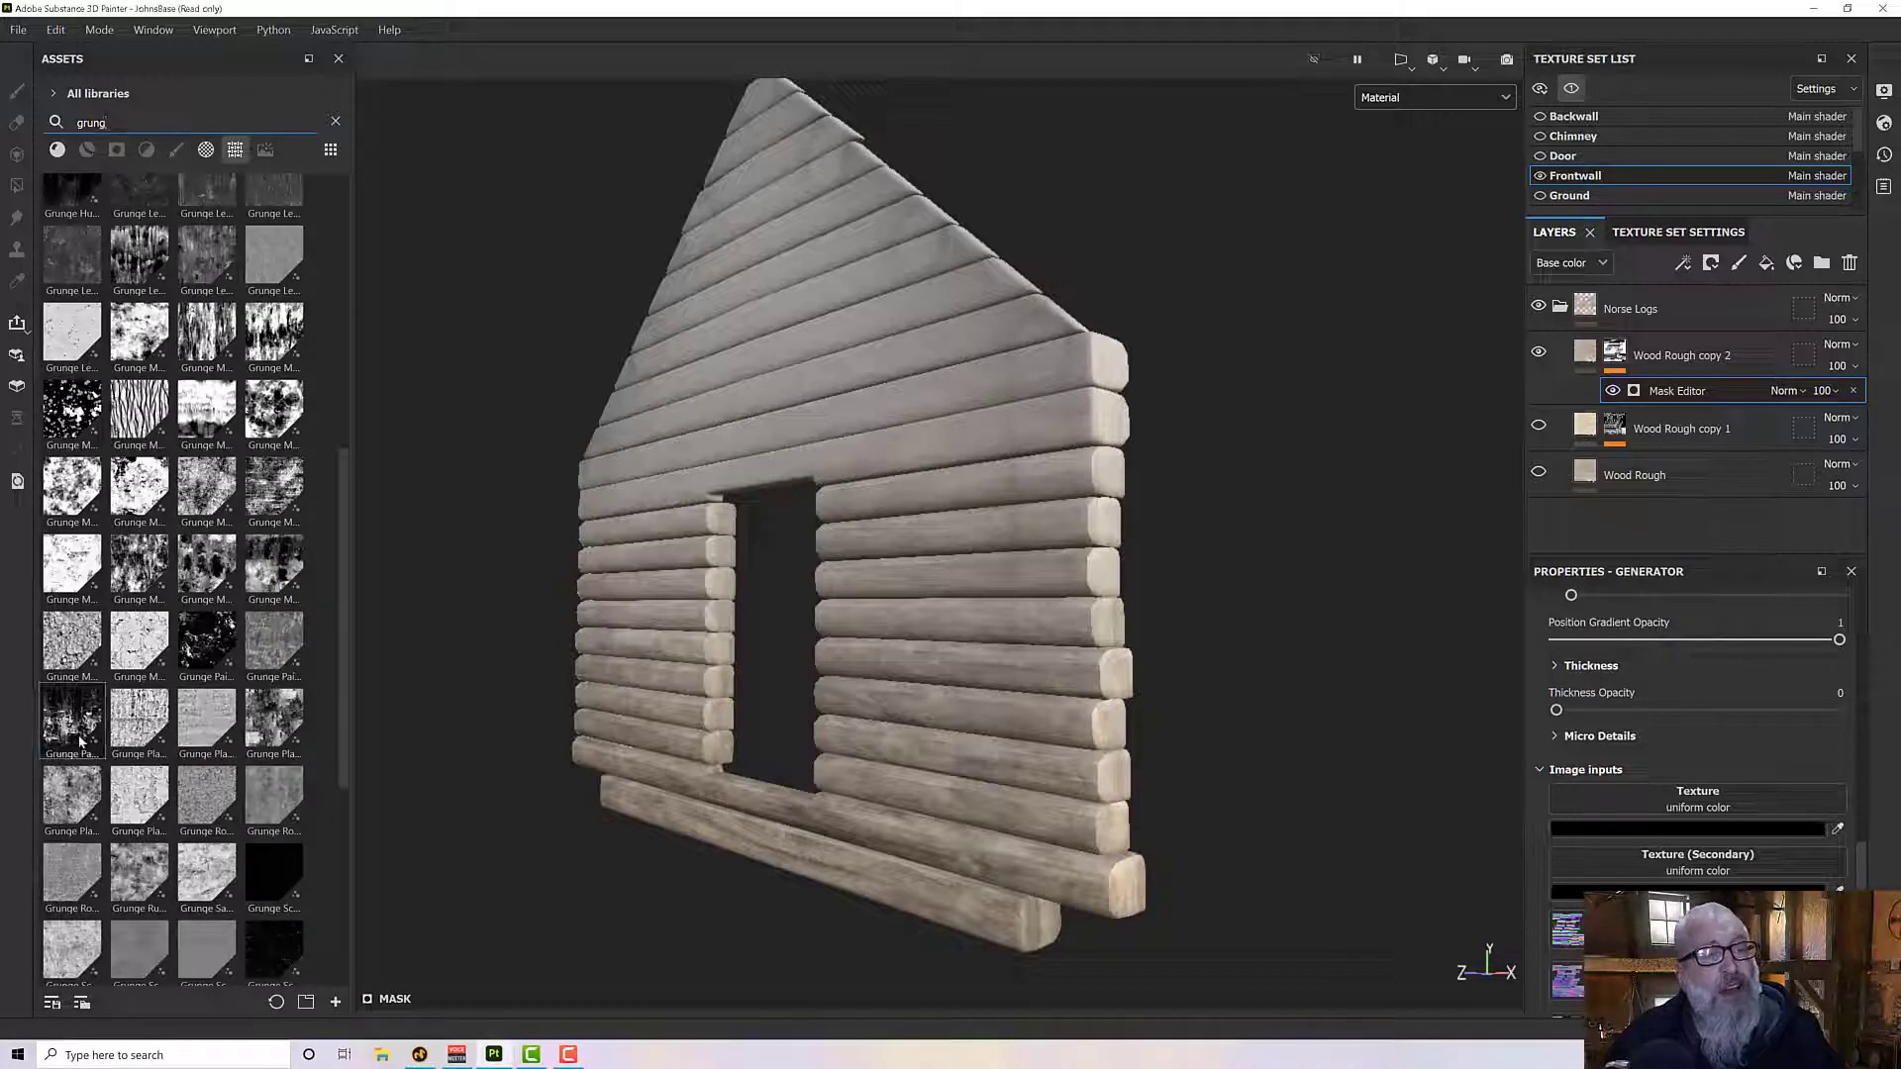
drag(71, 721, 1636, 798)
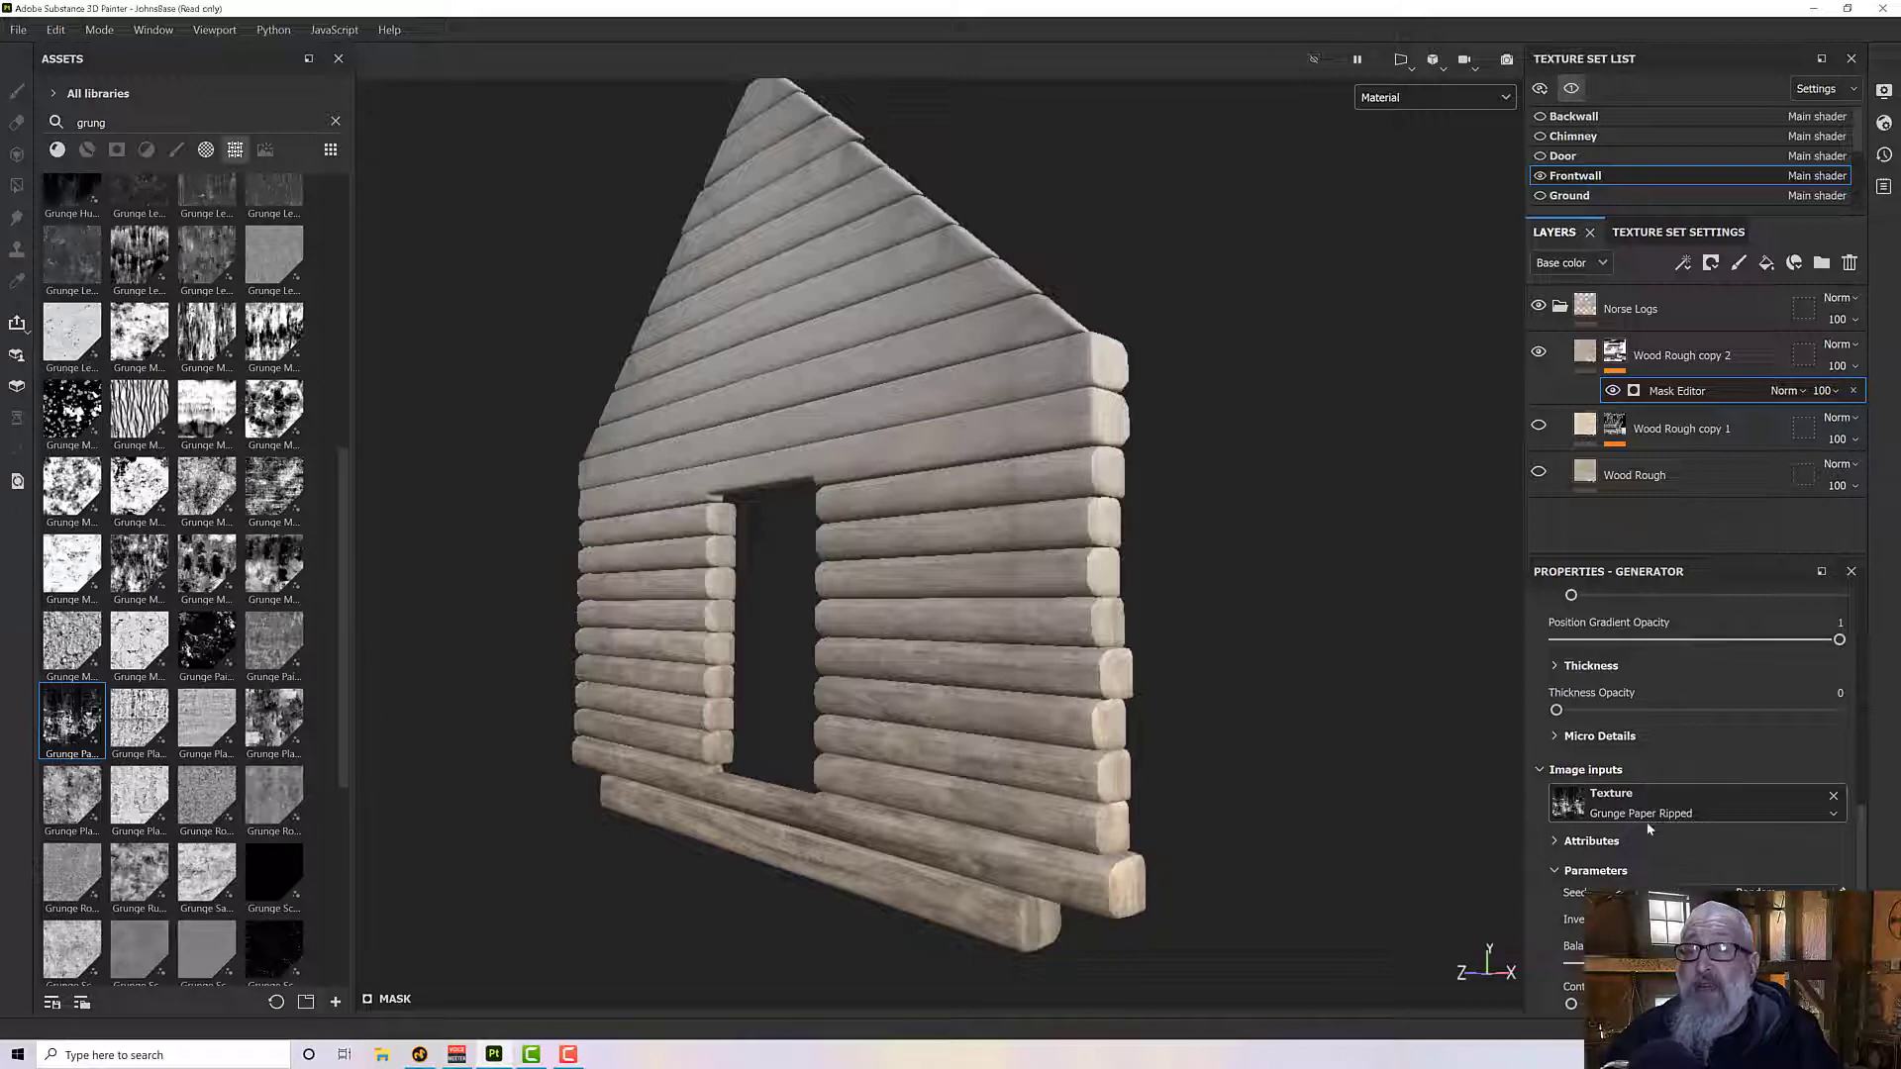
- Raise the Mask Editor's Texture Opacity to 1 so the grunge breaks up the position gradient mask
scroll(1669, 825, up, 10)
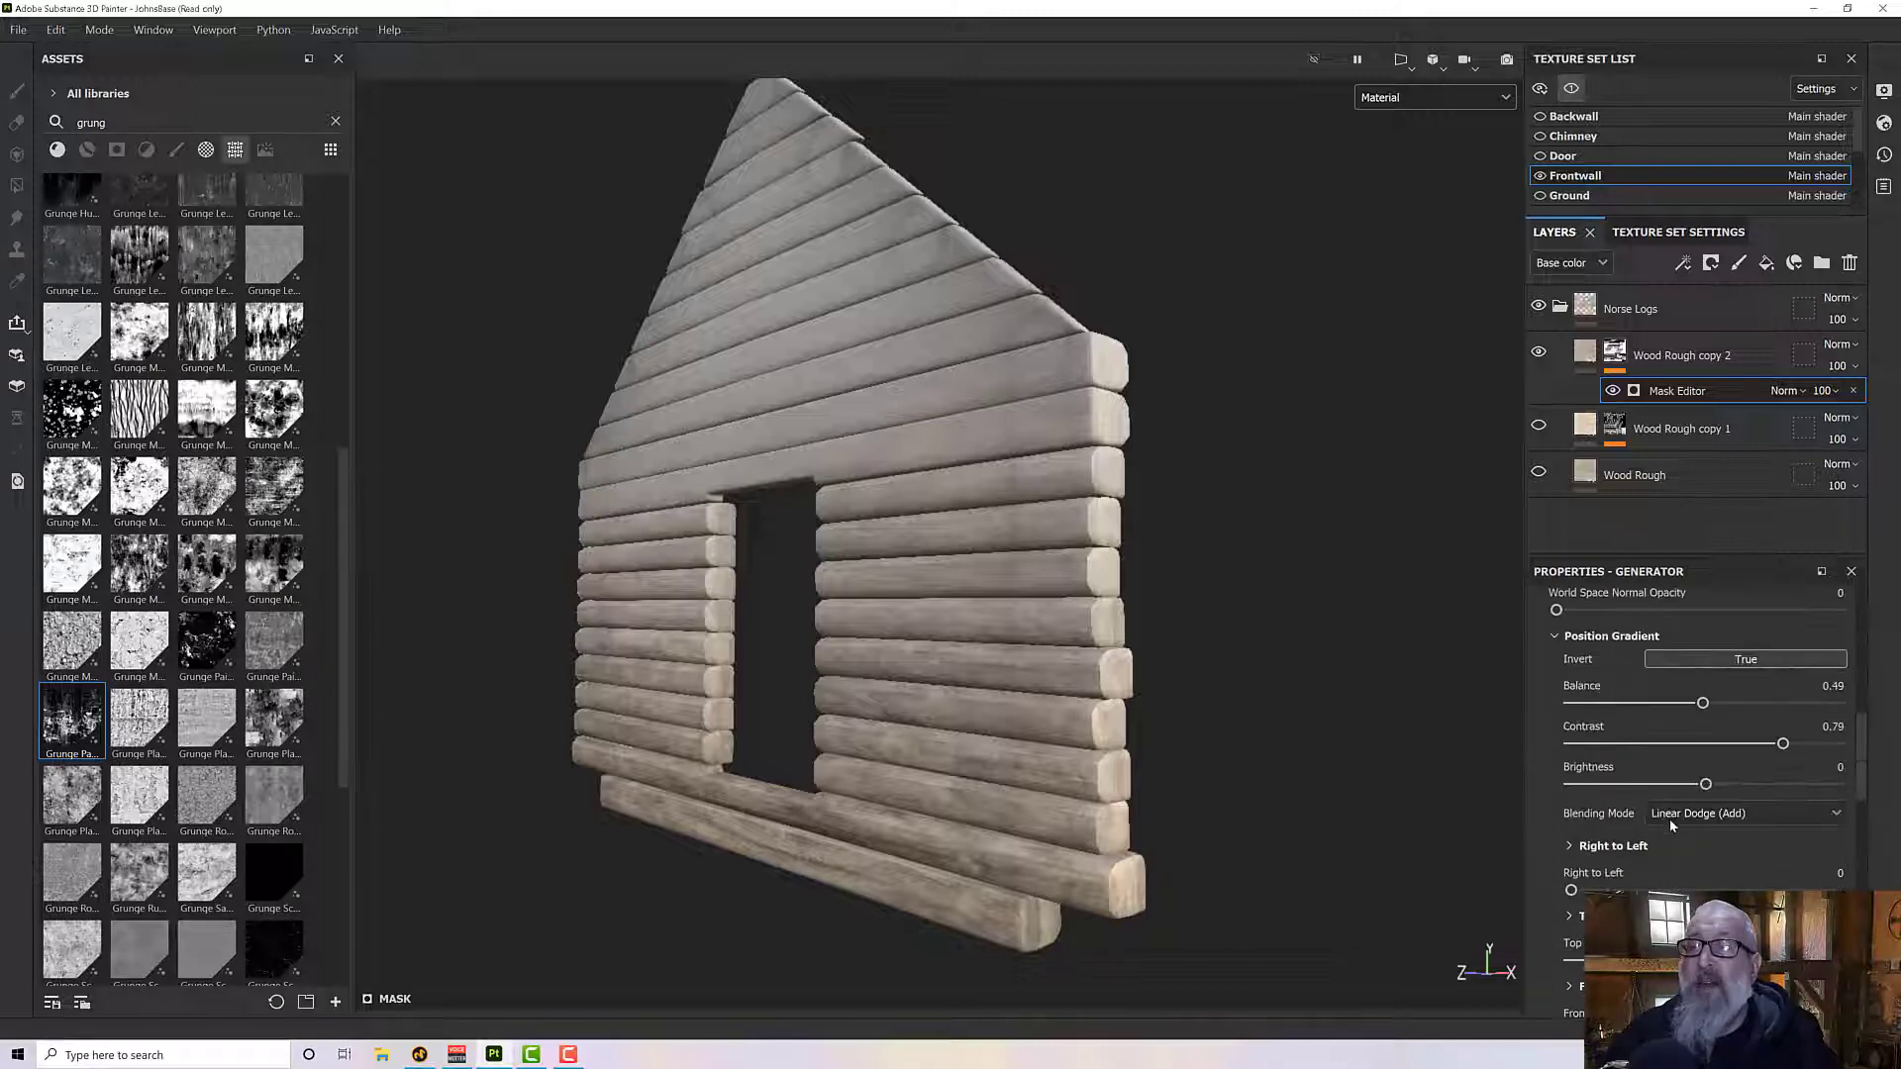
scroll(1669, 823, up, 4)
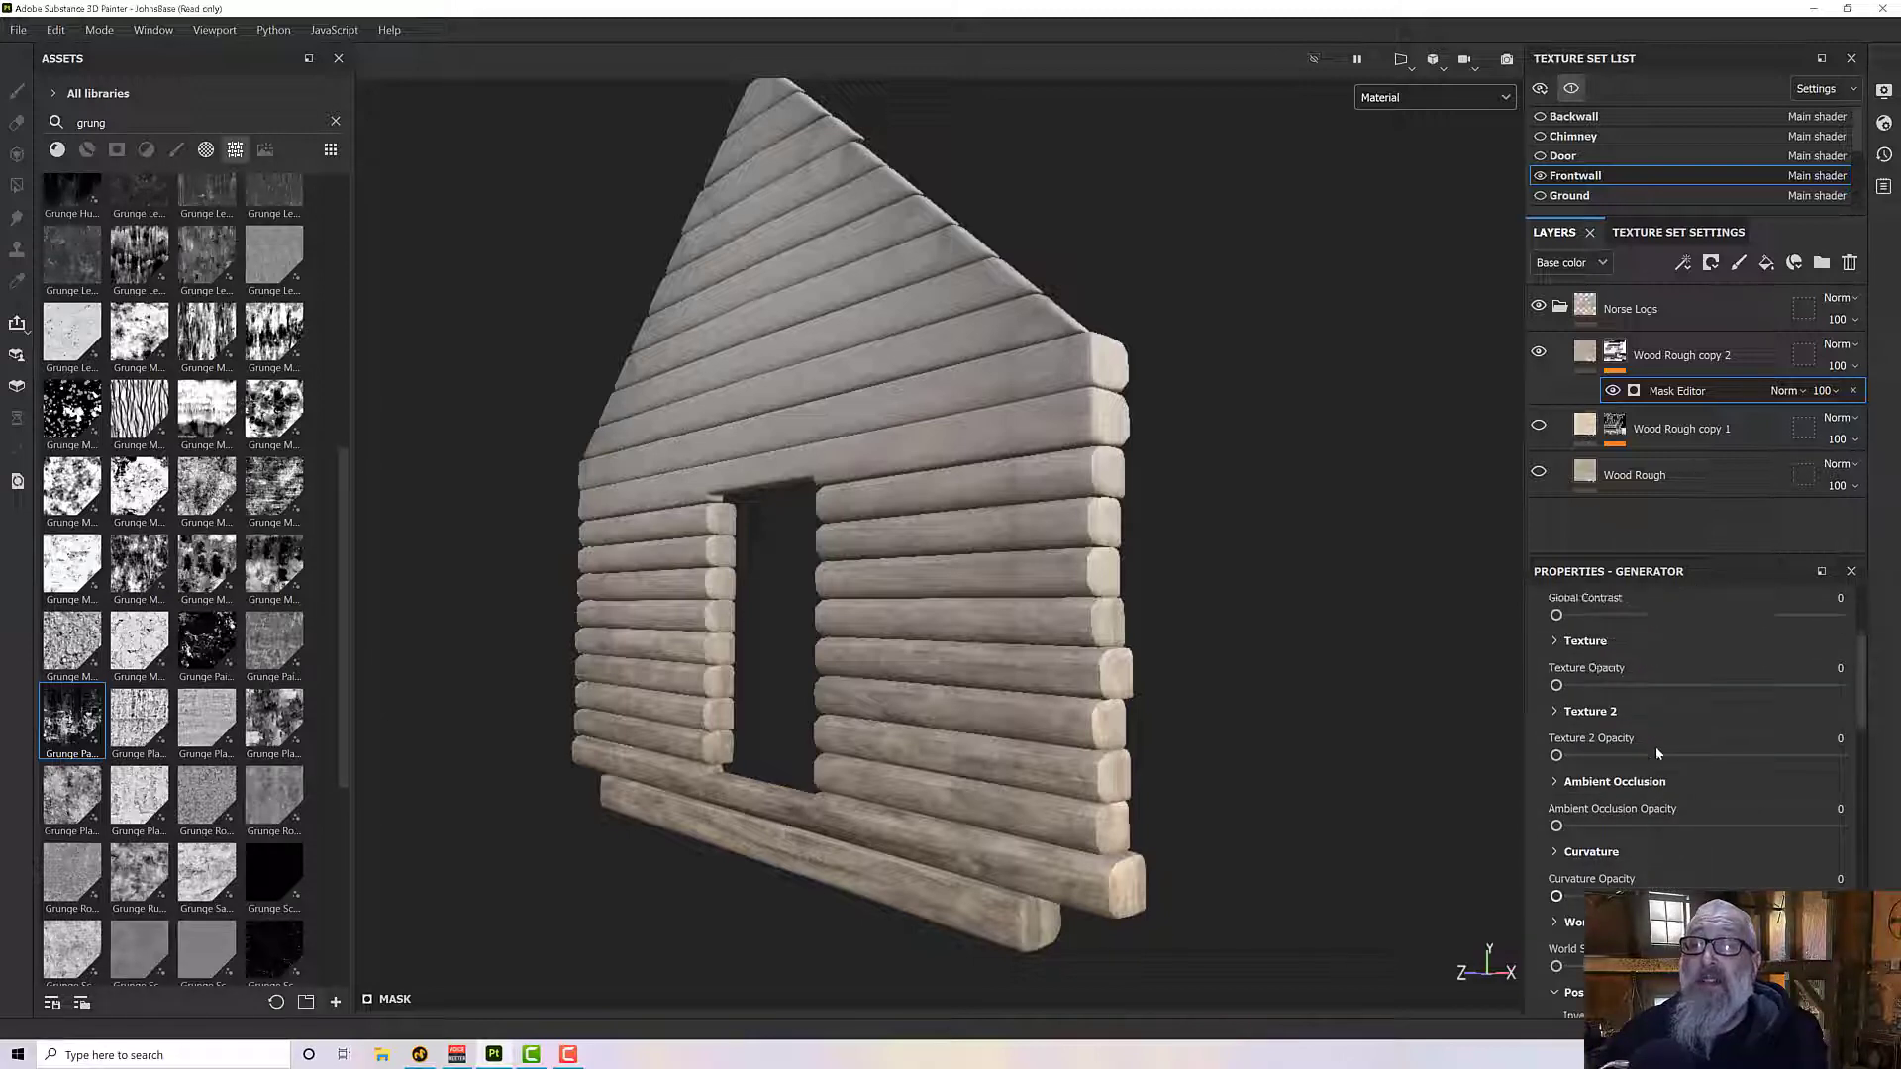
drag(1618, 693, 1839, 685)
alt+drag(1052, 719, 1022, 622)
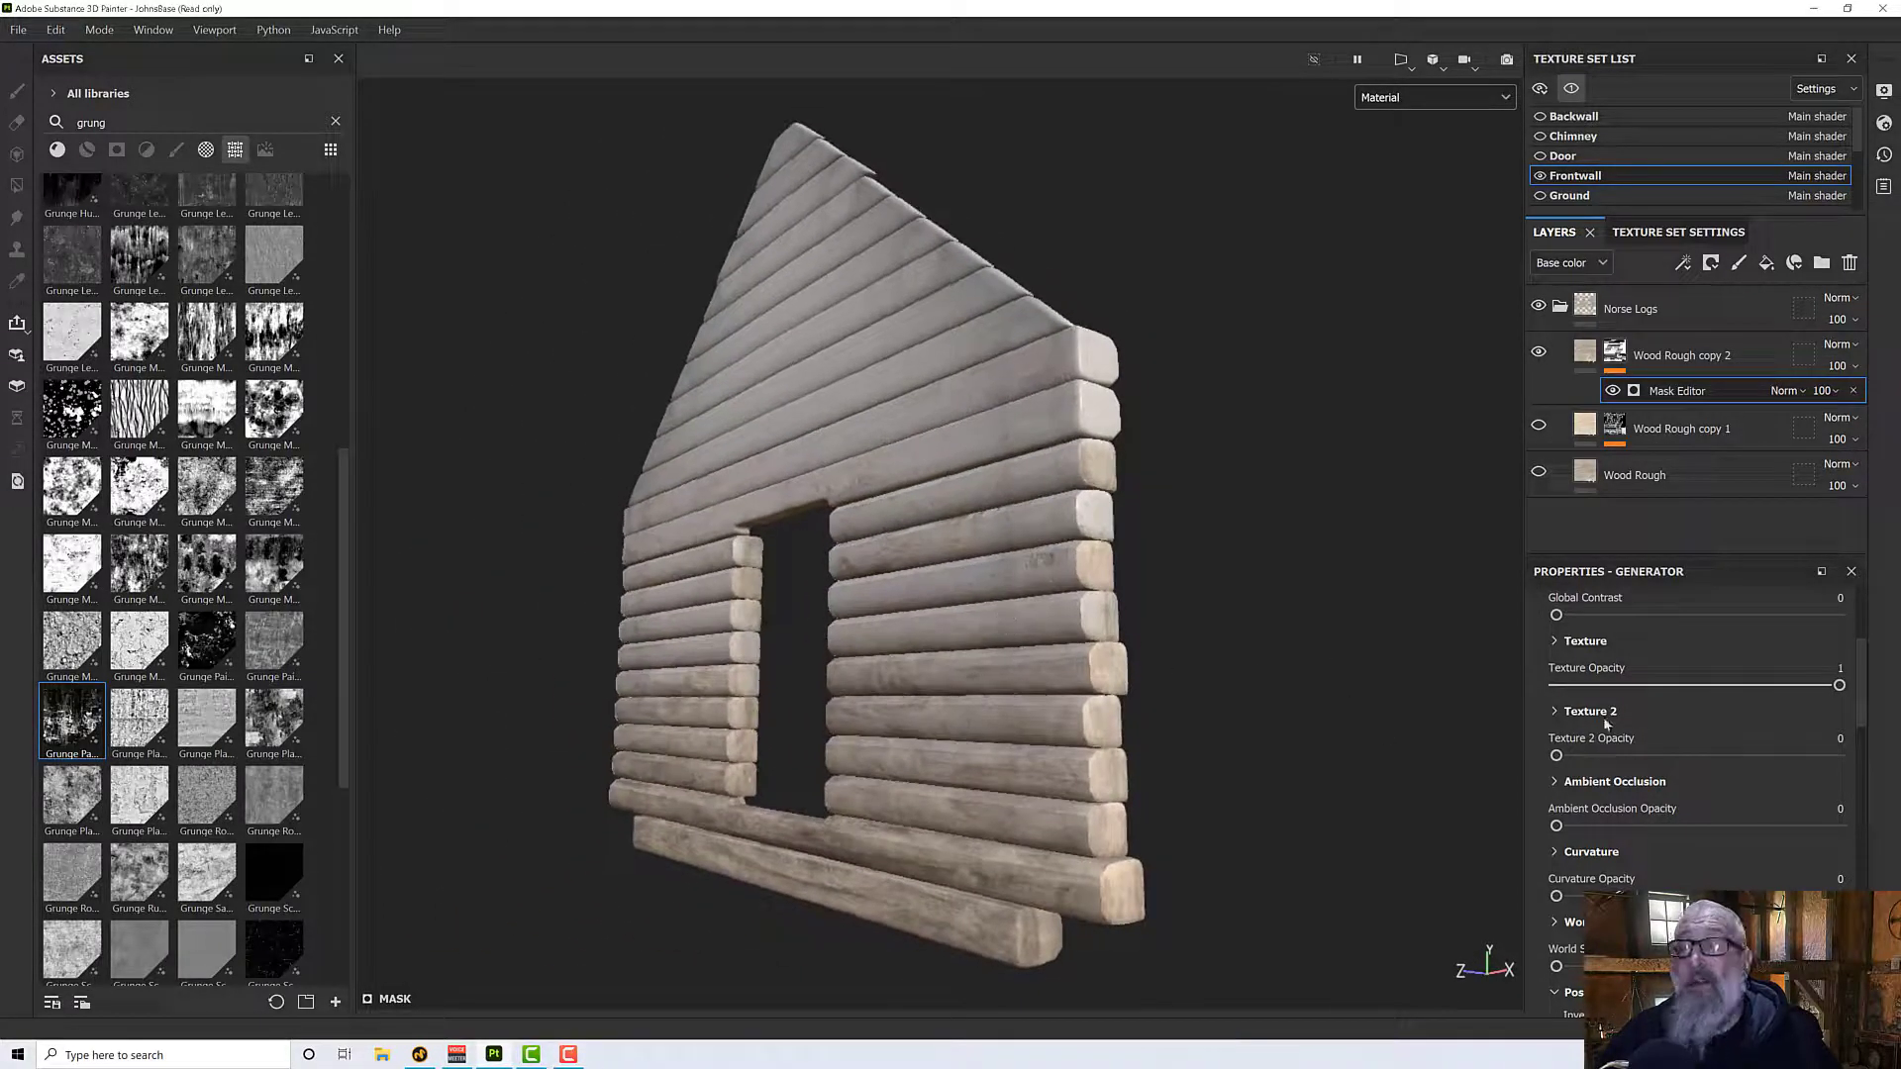
- Set Triplanar to True in the Mask Editor's Texture settings so the grunge projects across the logs without seams
click(1554, 646)
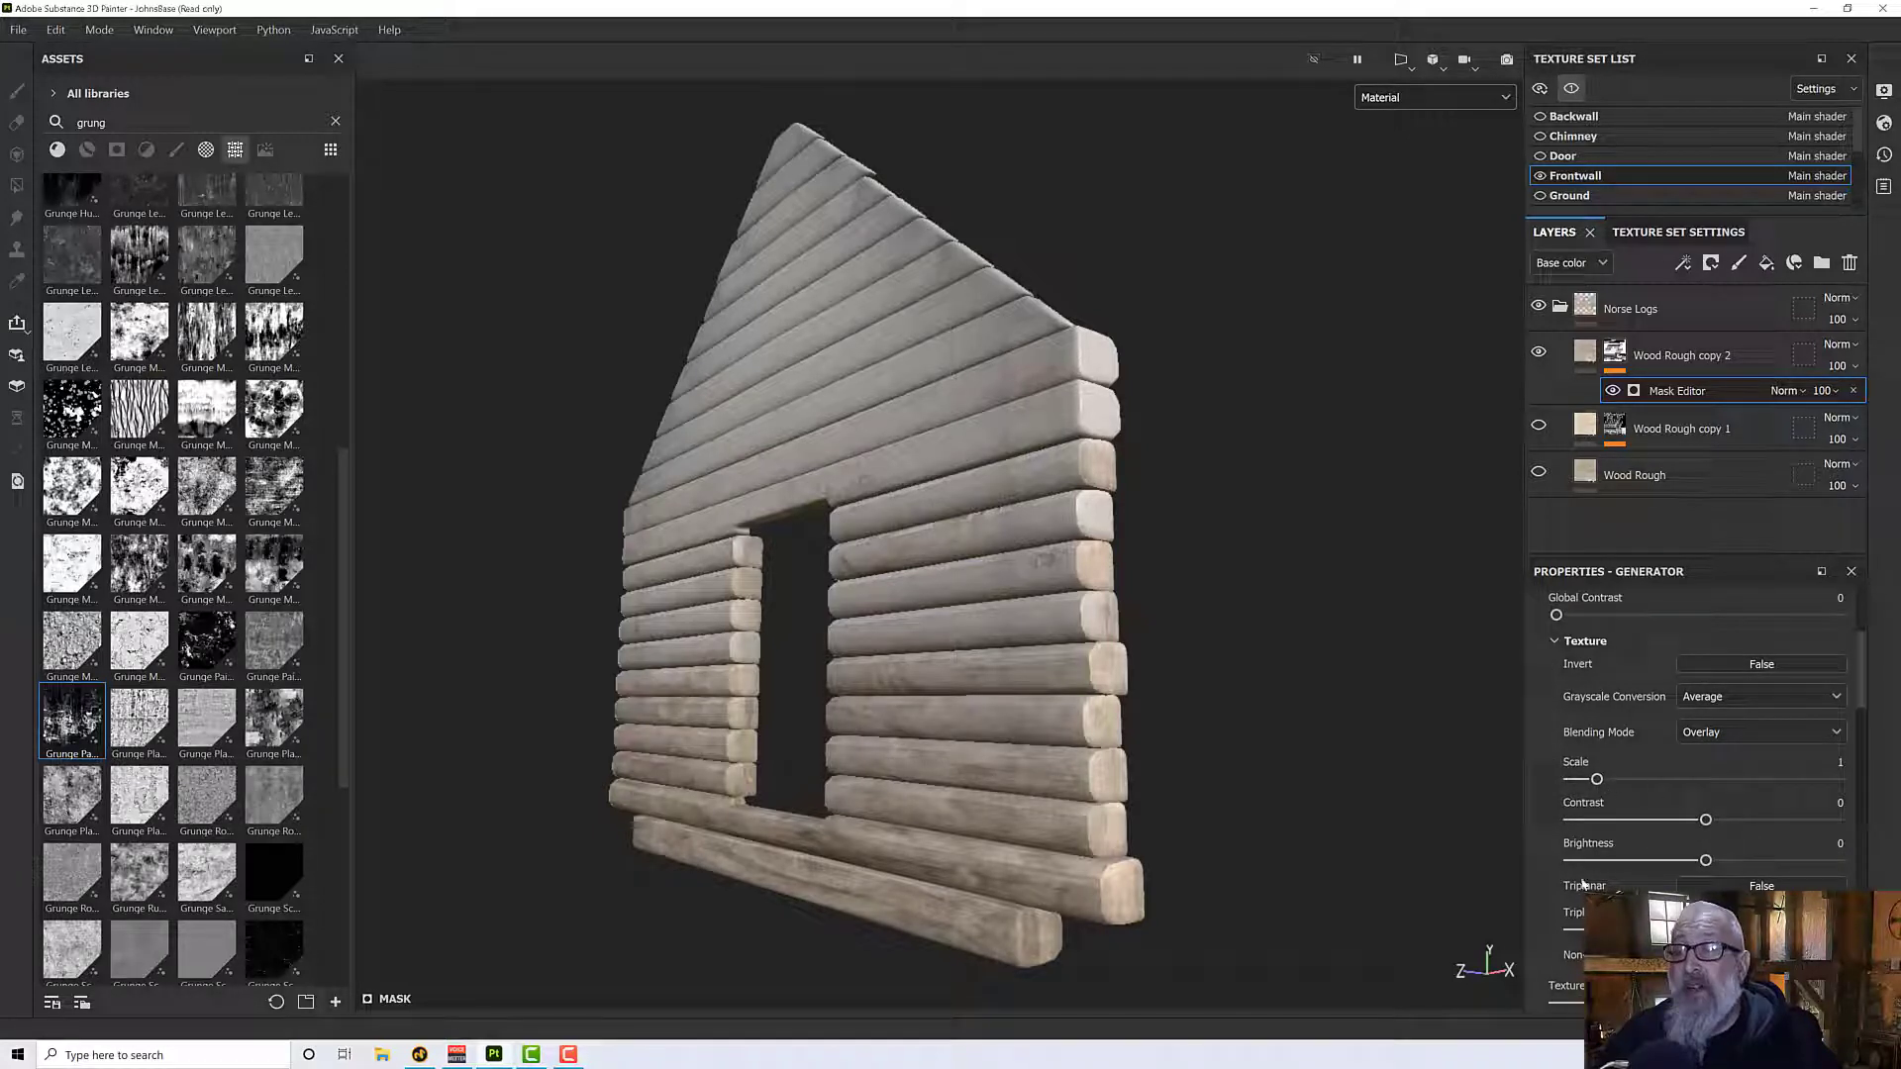
scroll(1624, 851, down, 4)
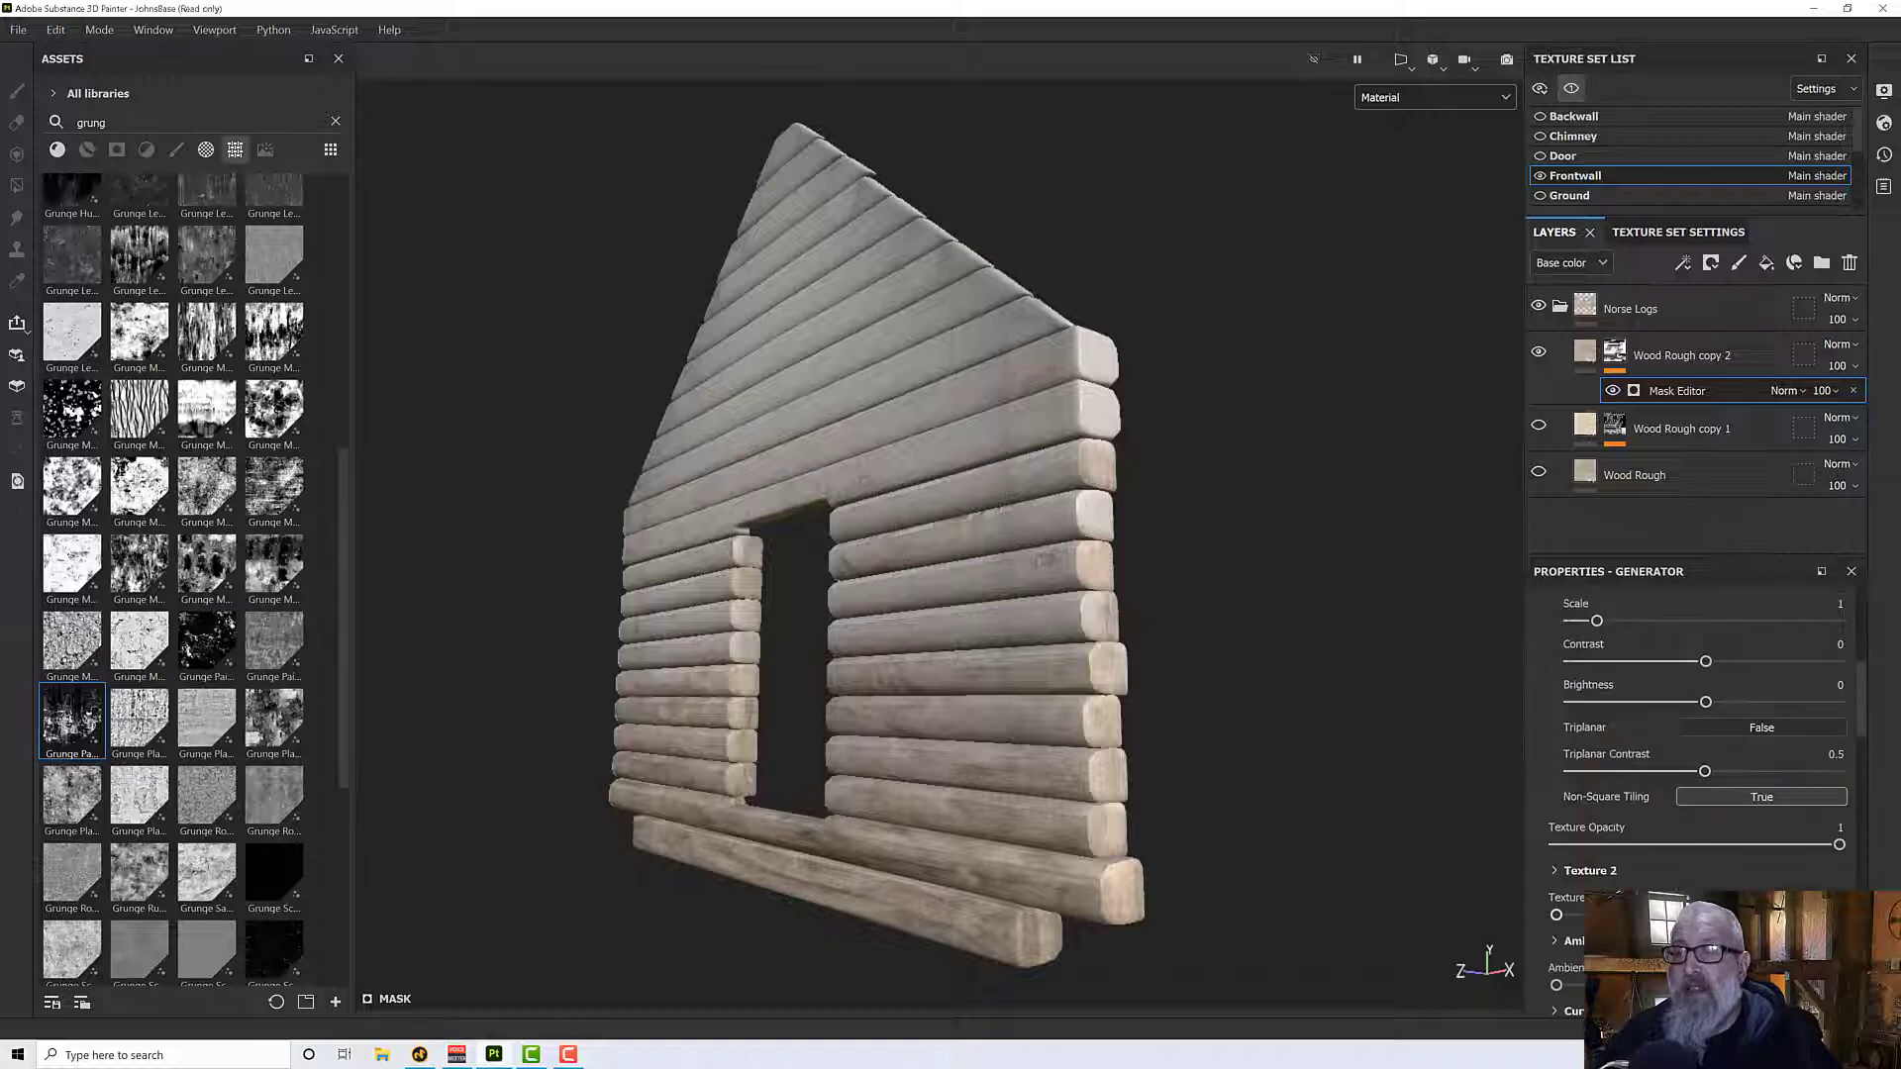
alt+drag(853, 648, 926, 700)
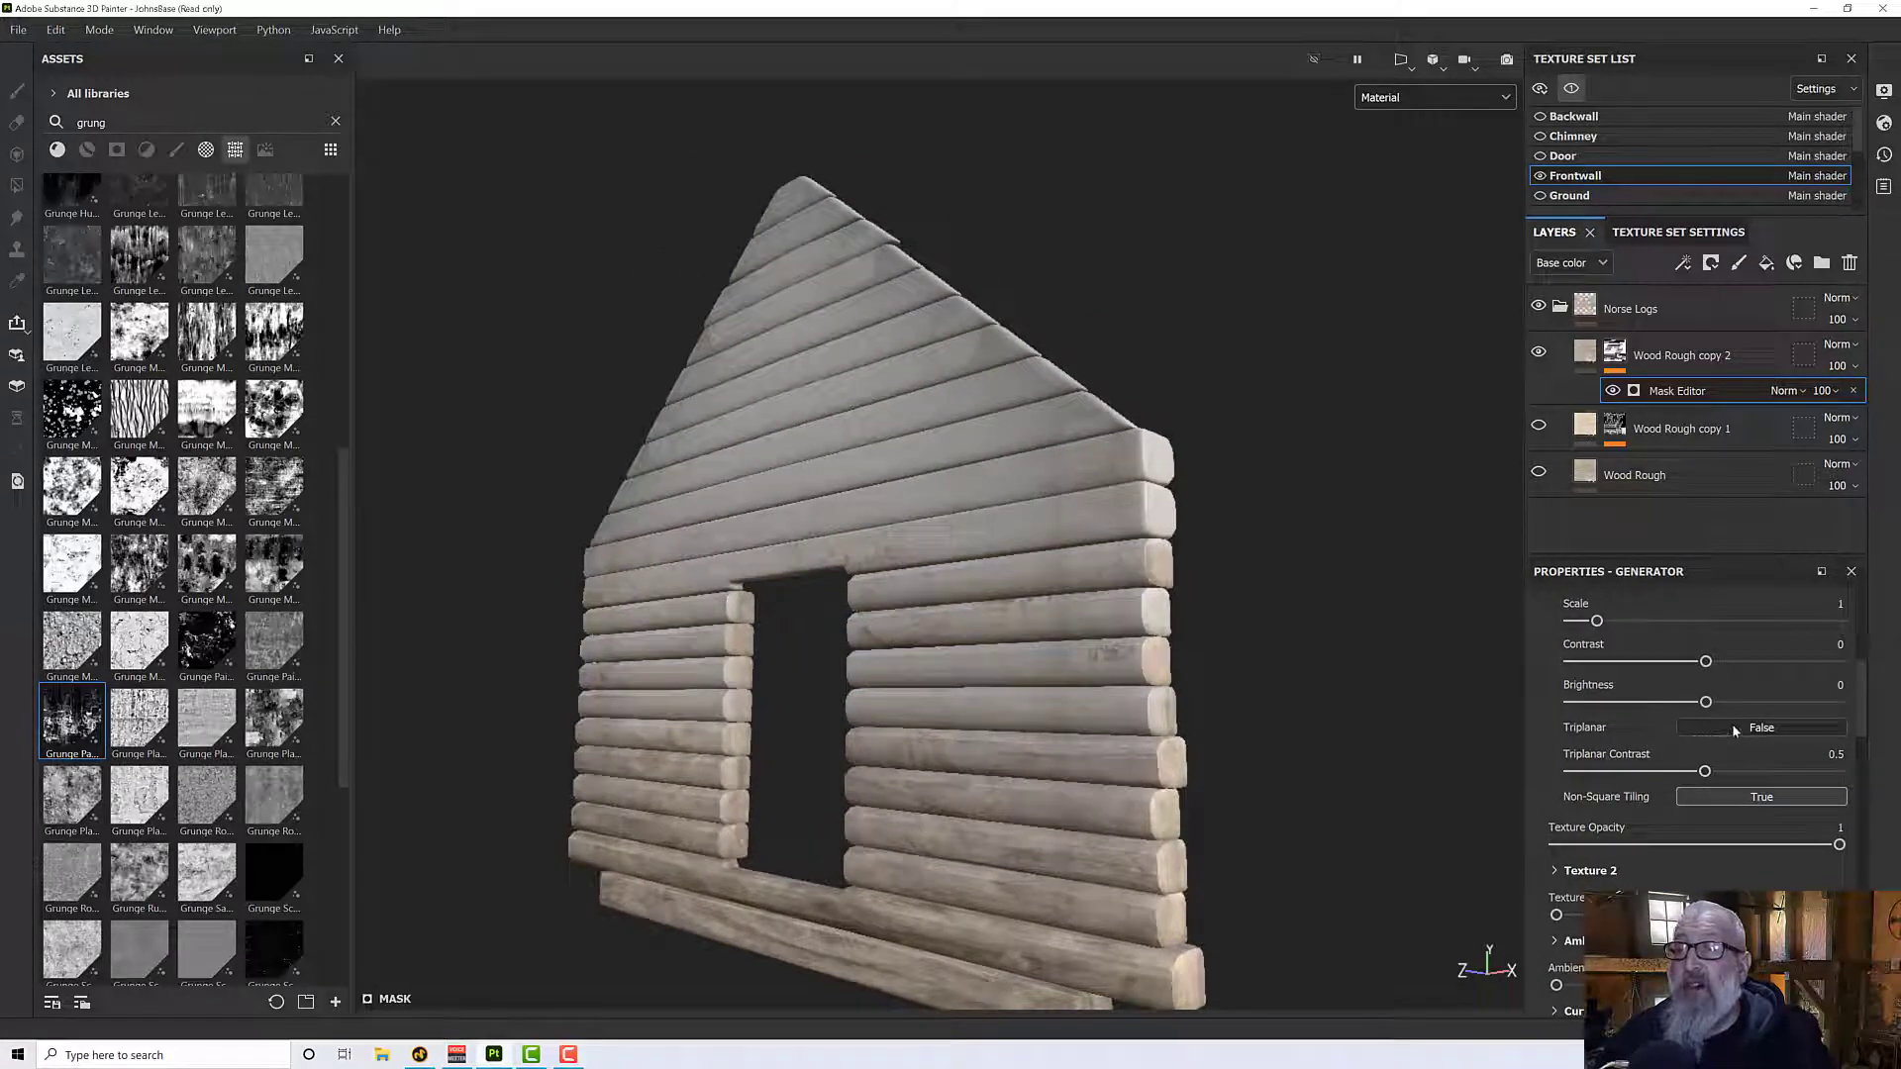
click(1761, 732)
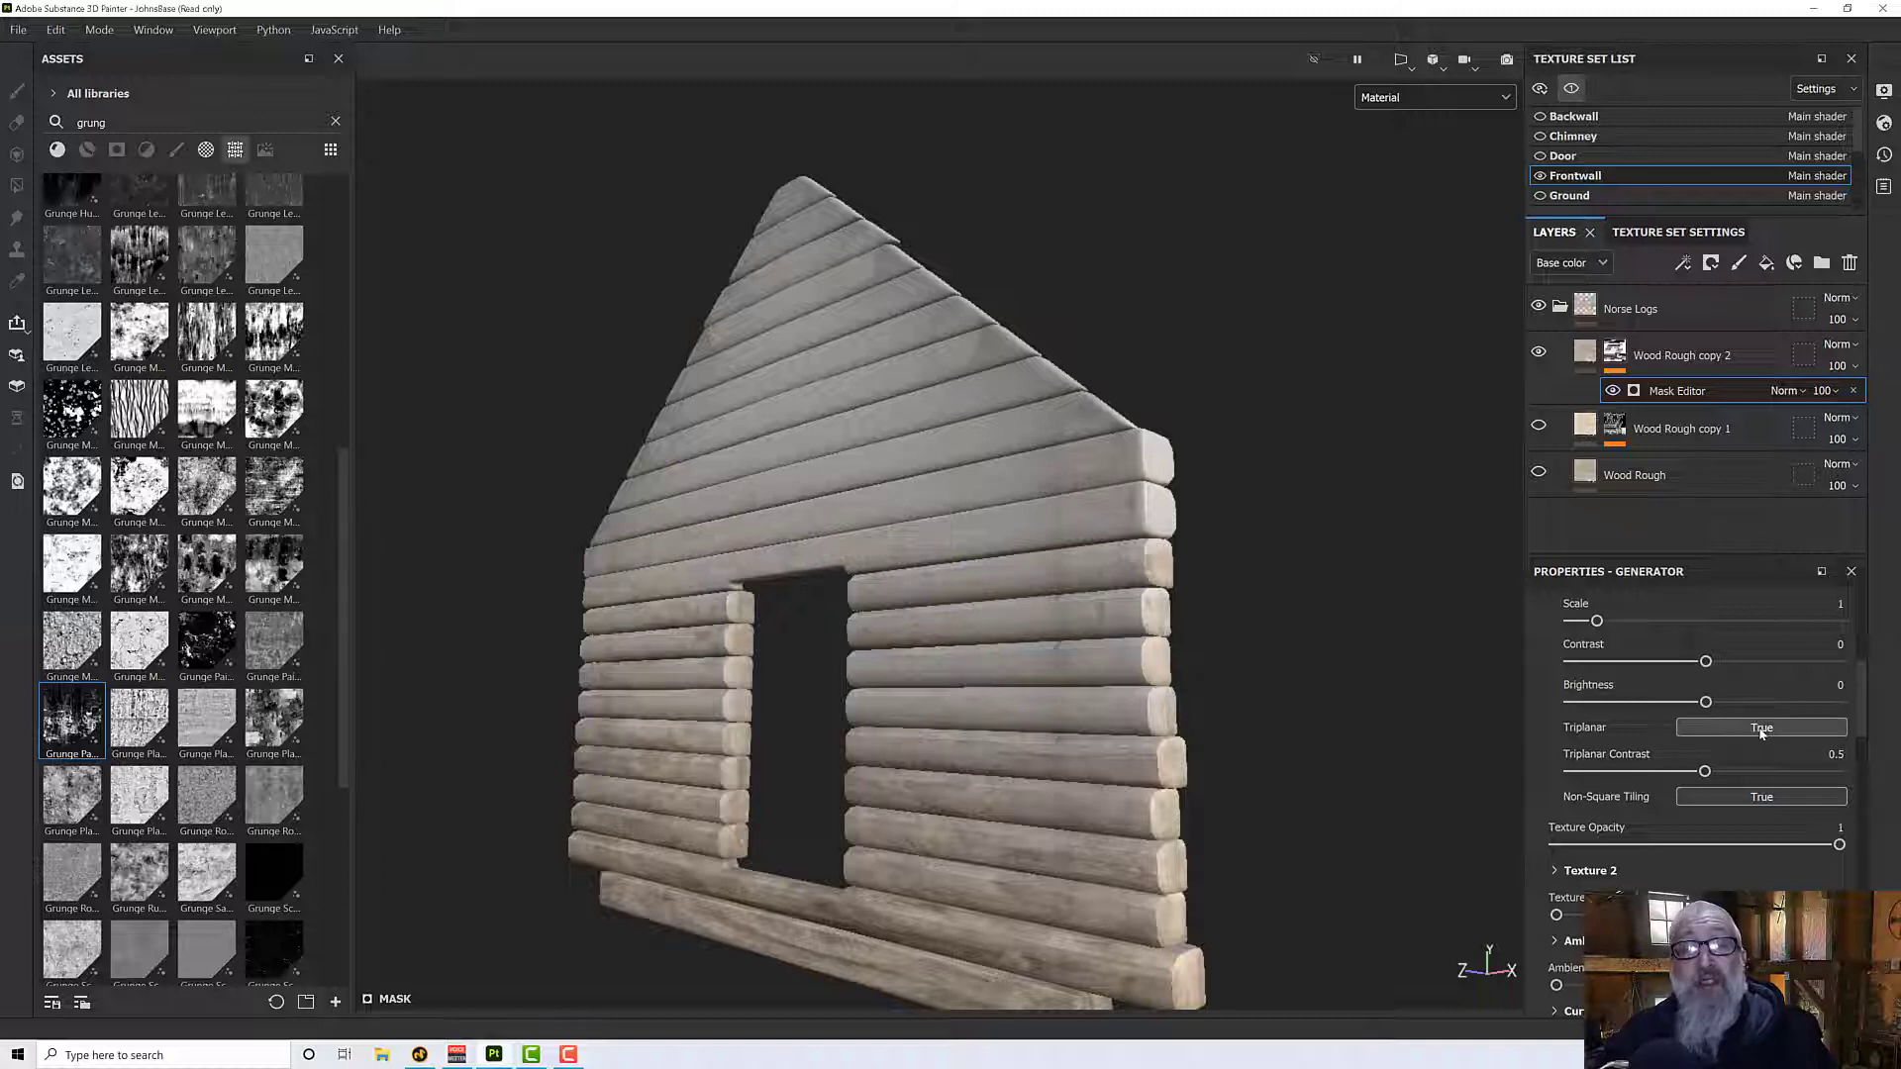
scroll(1205, 763, up, 4)
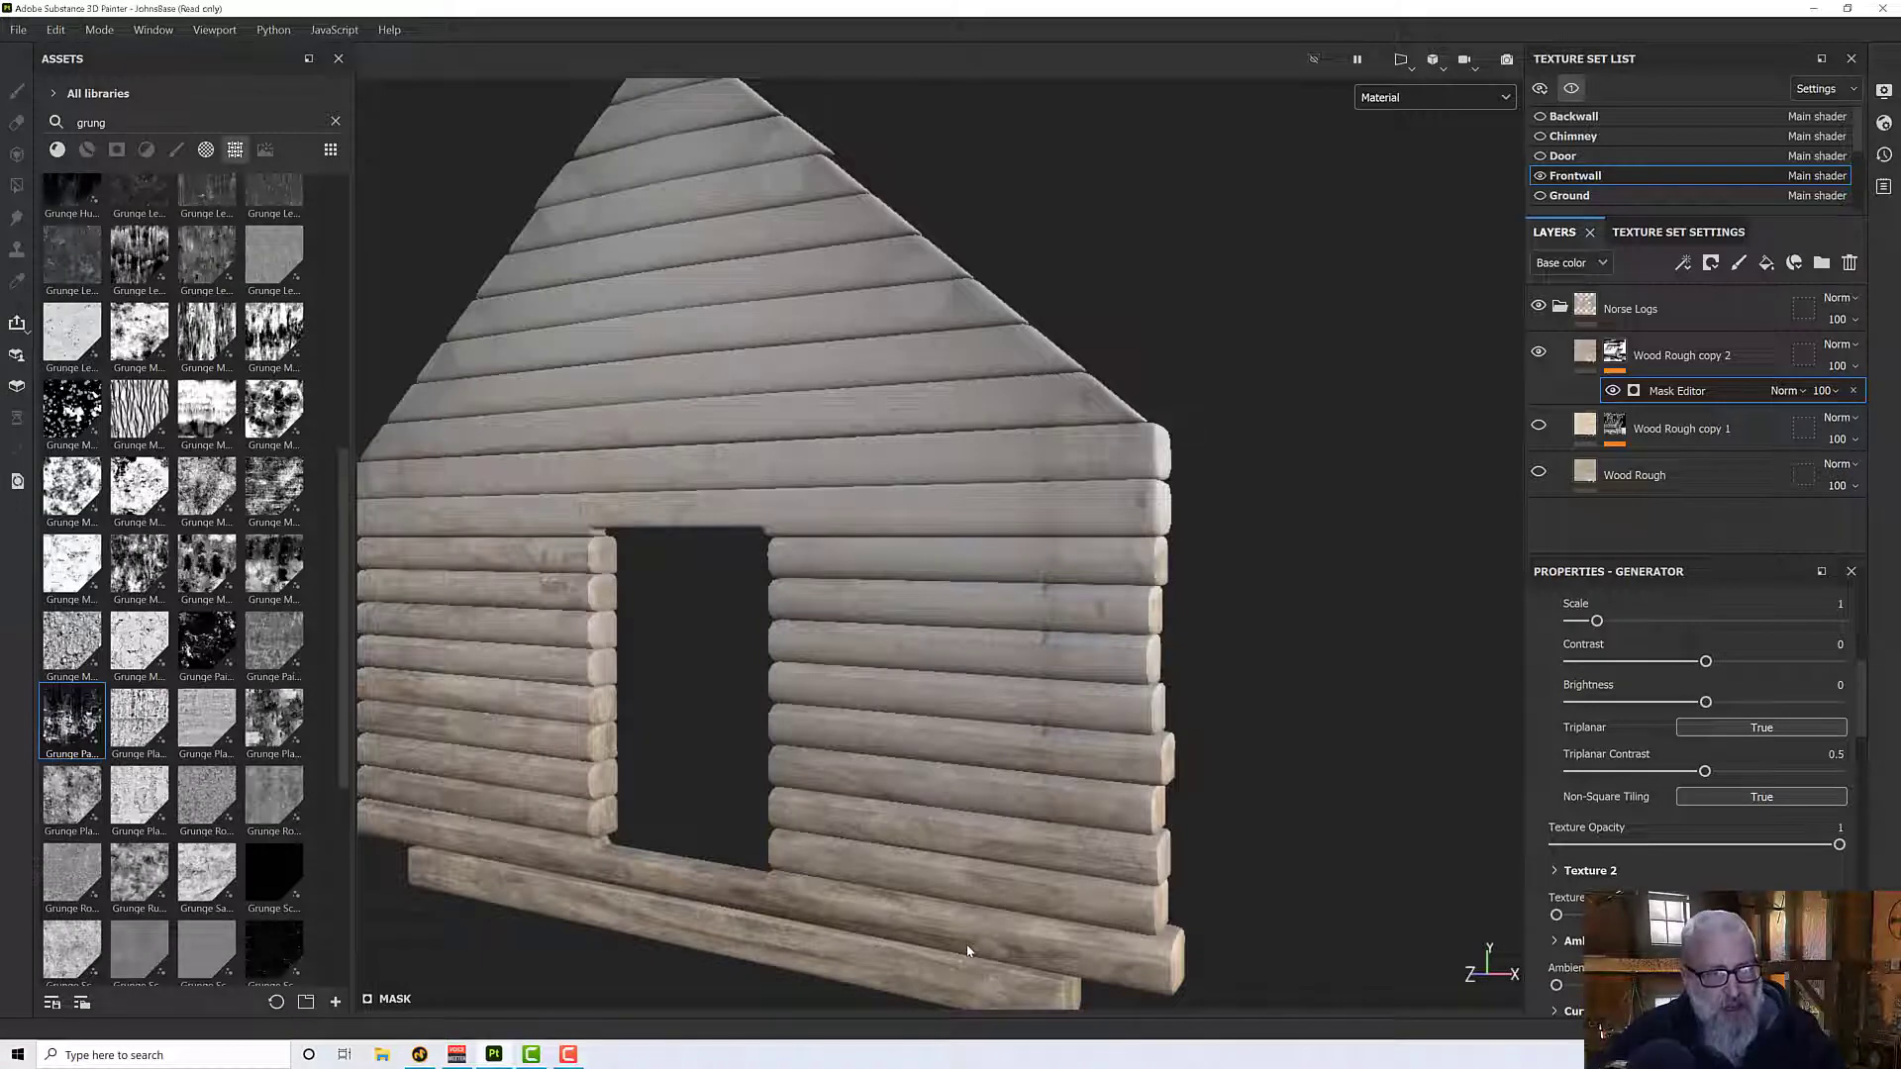
alt+drag(924, 800, 963, 747)
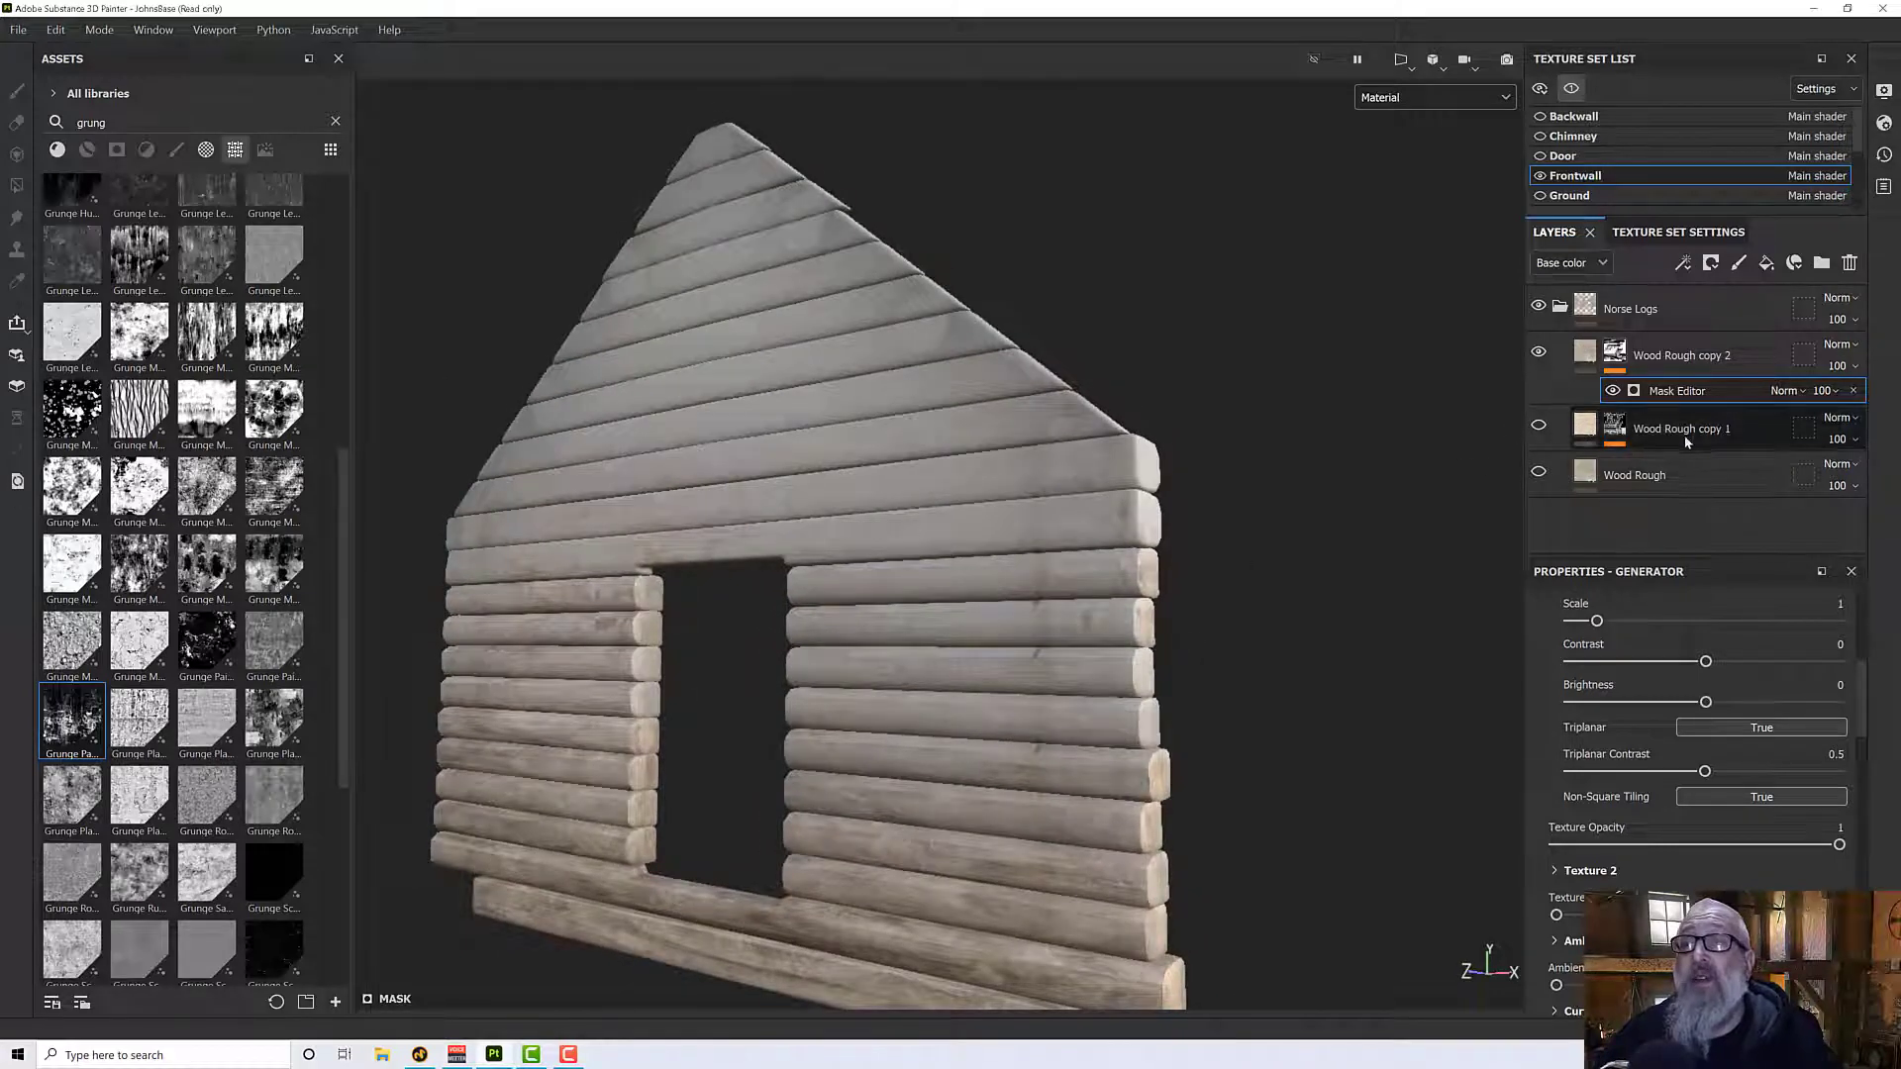
- Show the Wood Rough copy 1 and base Wood Rough layers again to check the combined log texture
click(1539, 425)
click(1538, 473)
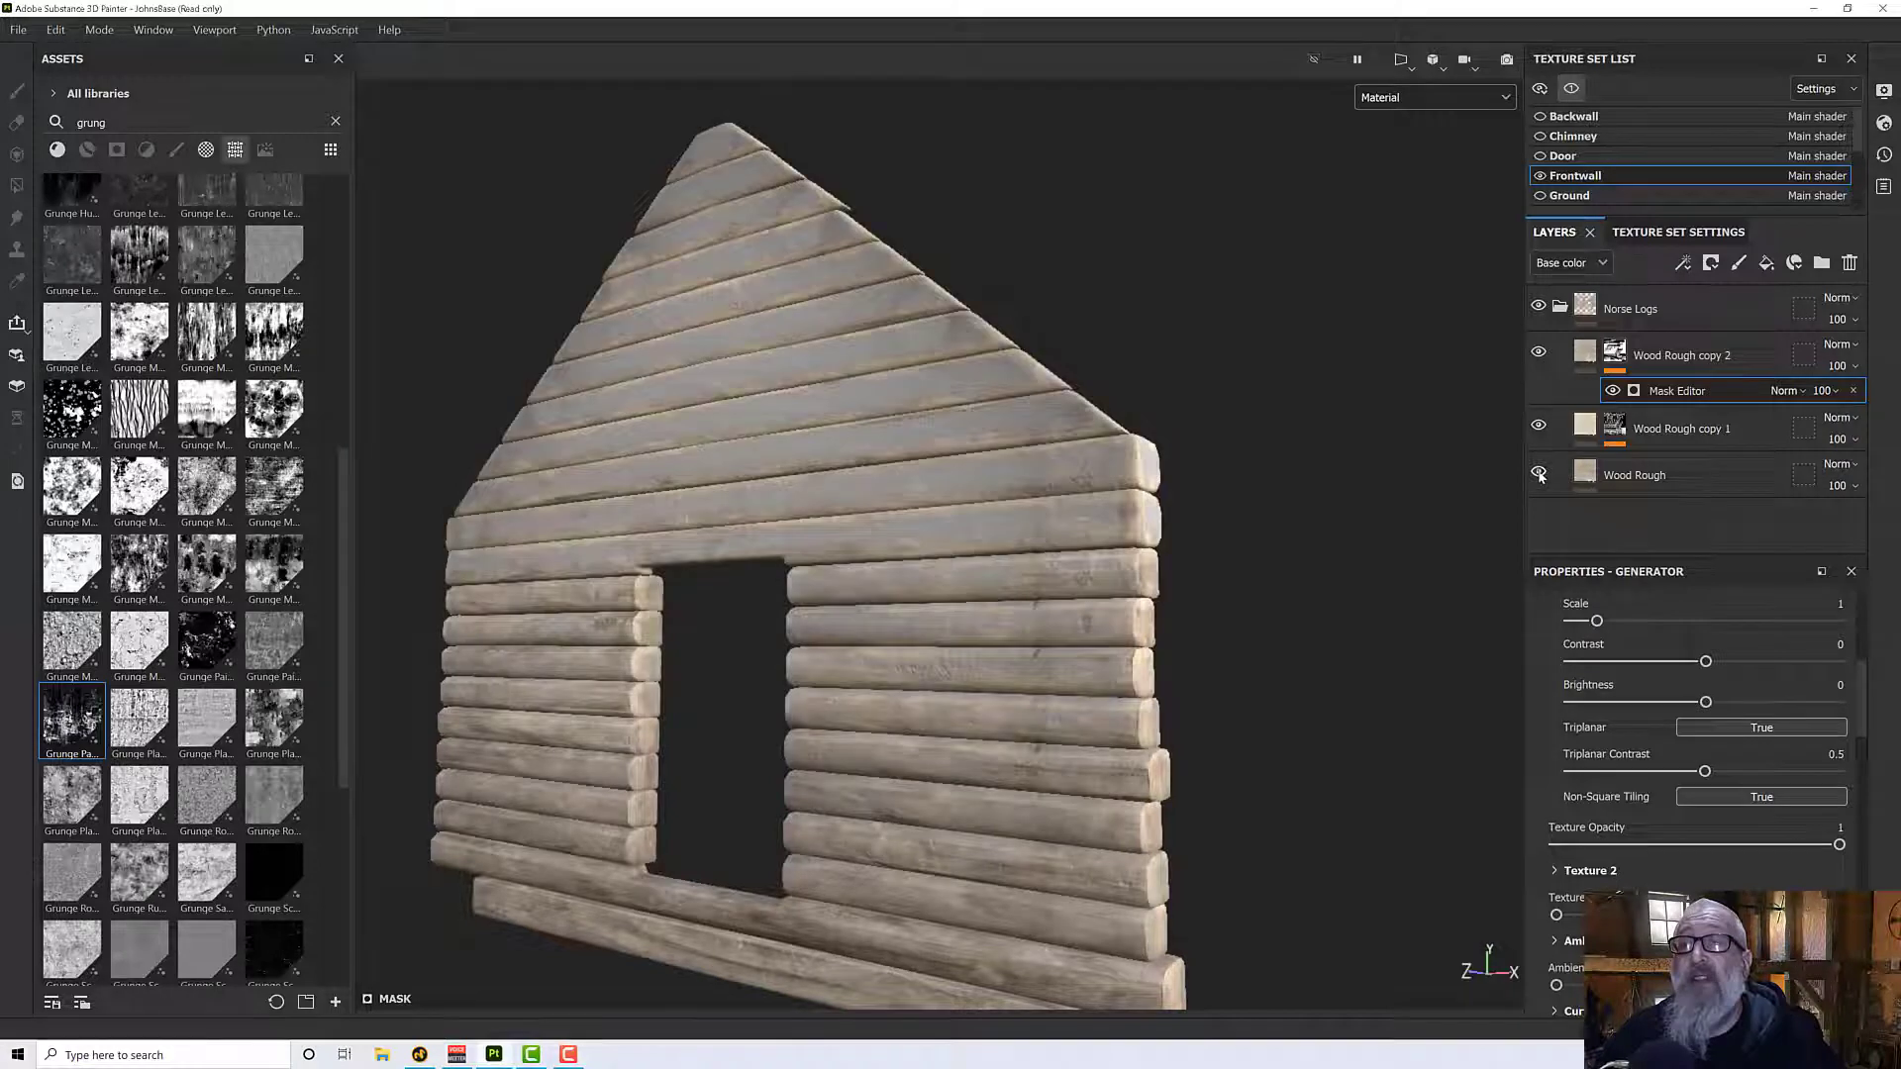
alt+drag(1196, 556, 1205, 594)
alt+middle_drag(1205, 594, 1188, 528)
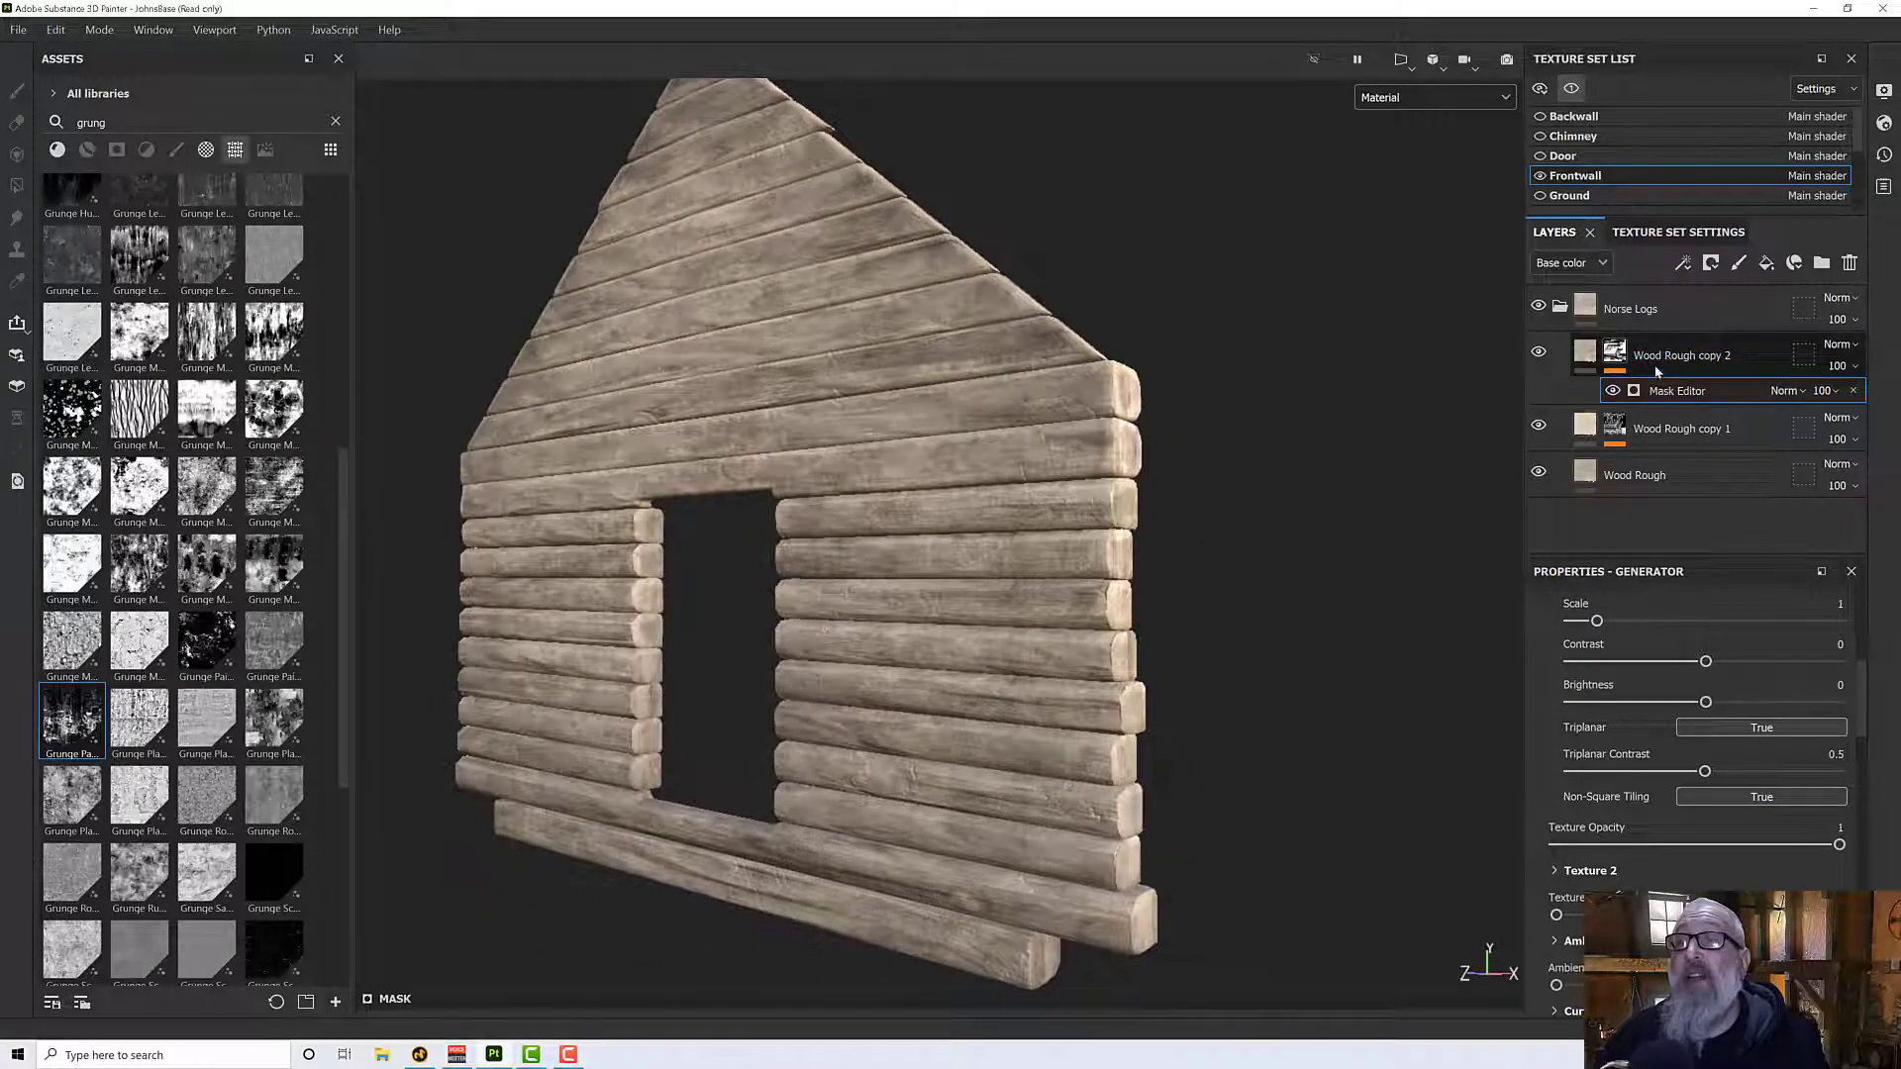
- Set the Roughness of the Wood Rough copy 2 layer's material to 0.52
click(1585, 356)
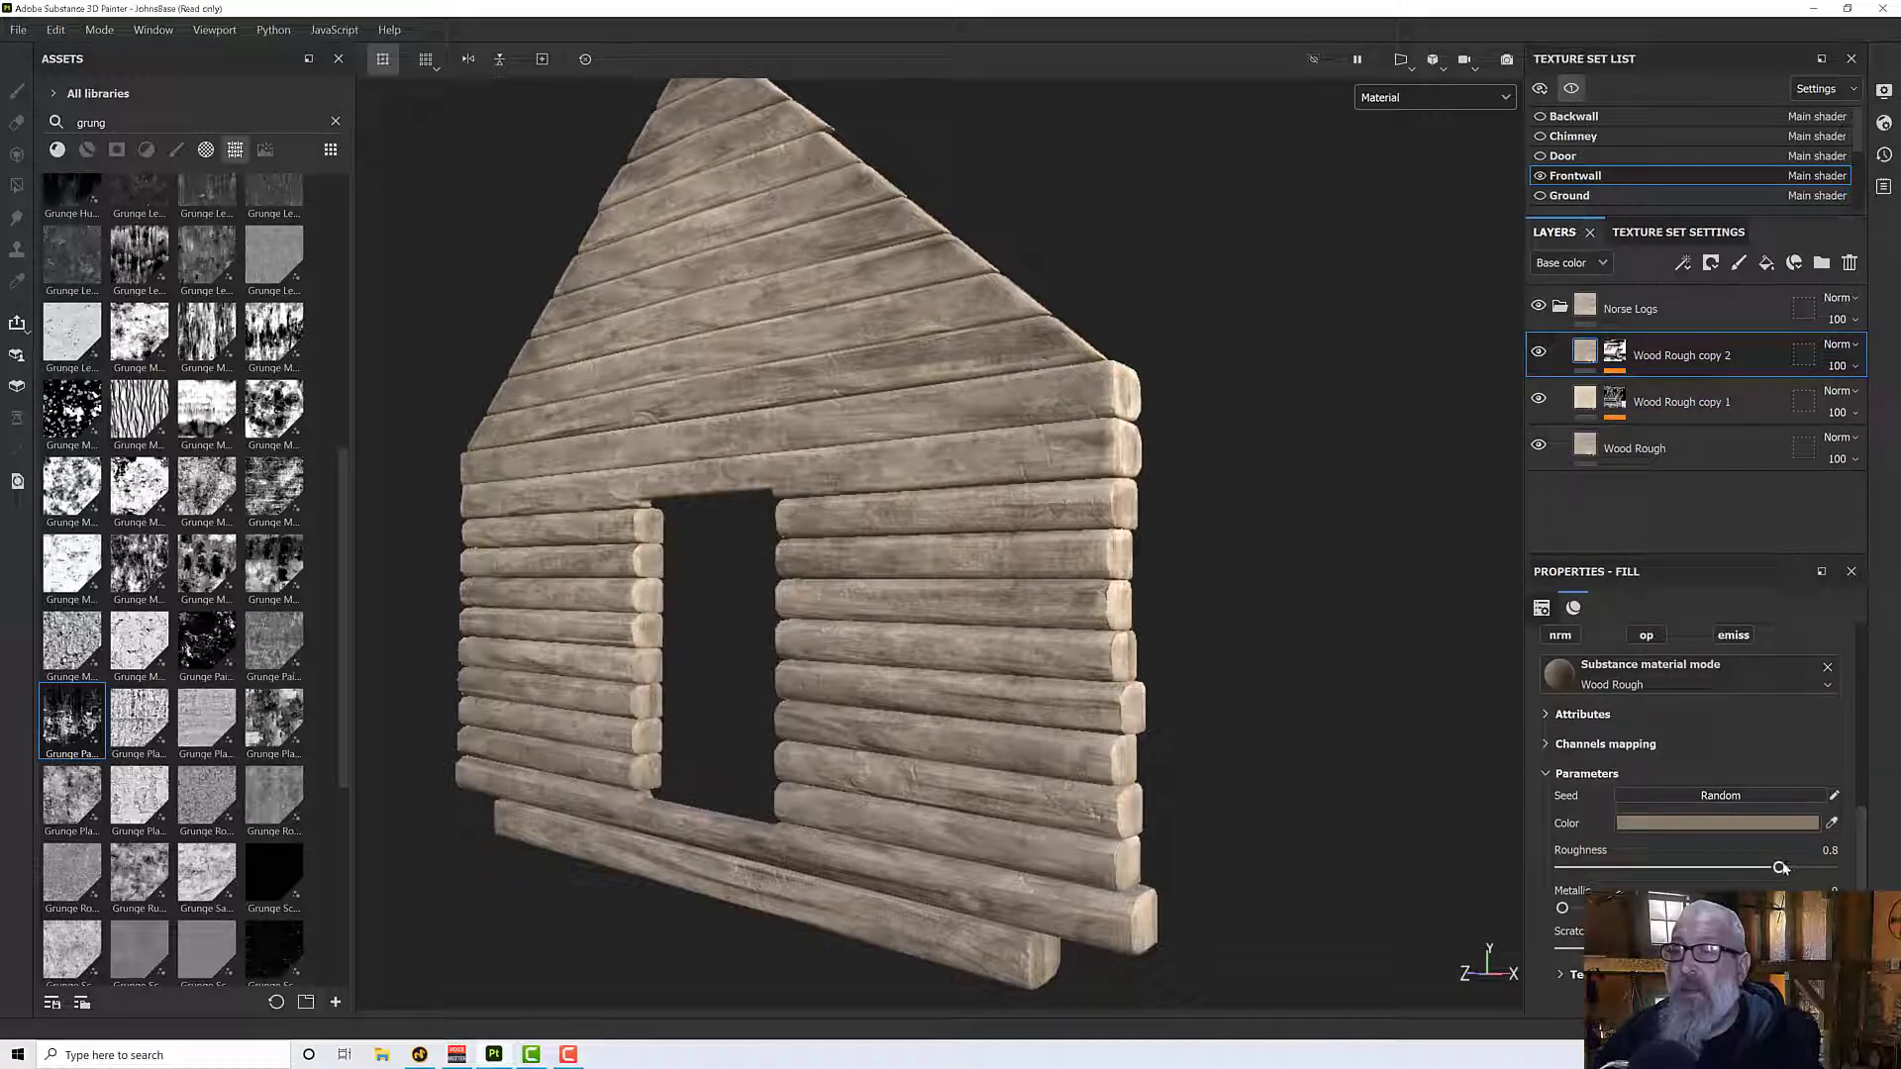
drag(1745, 869, 1703, 869)
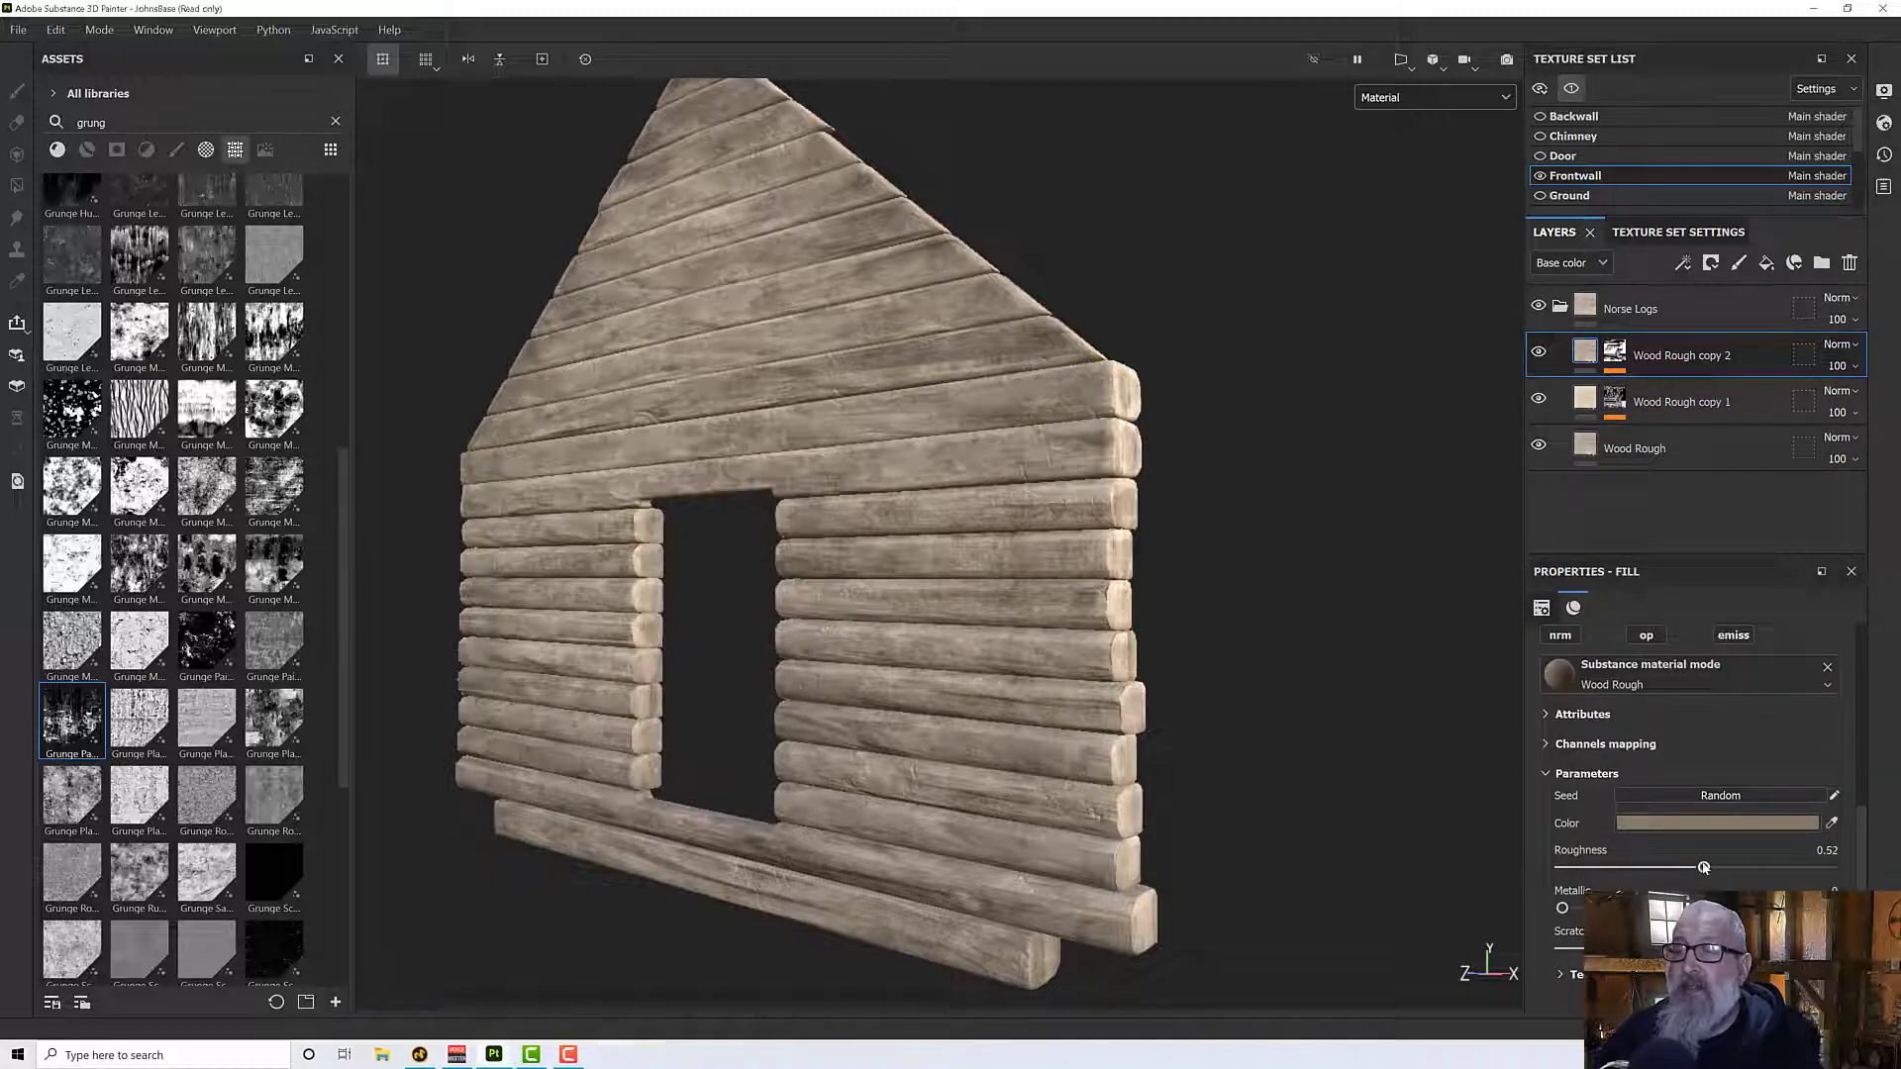
alt+drag(1339, 826, 1284, 814)
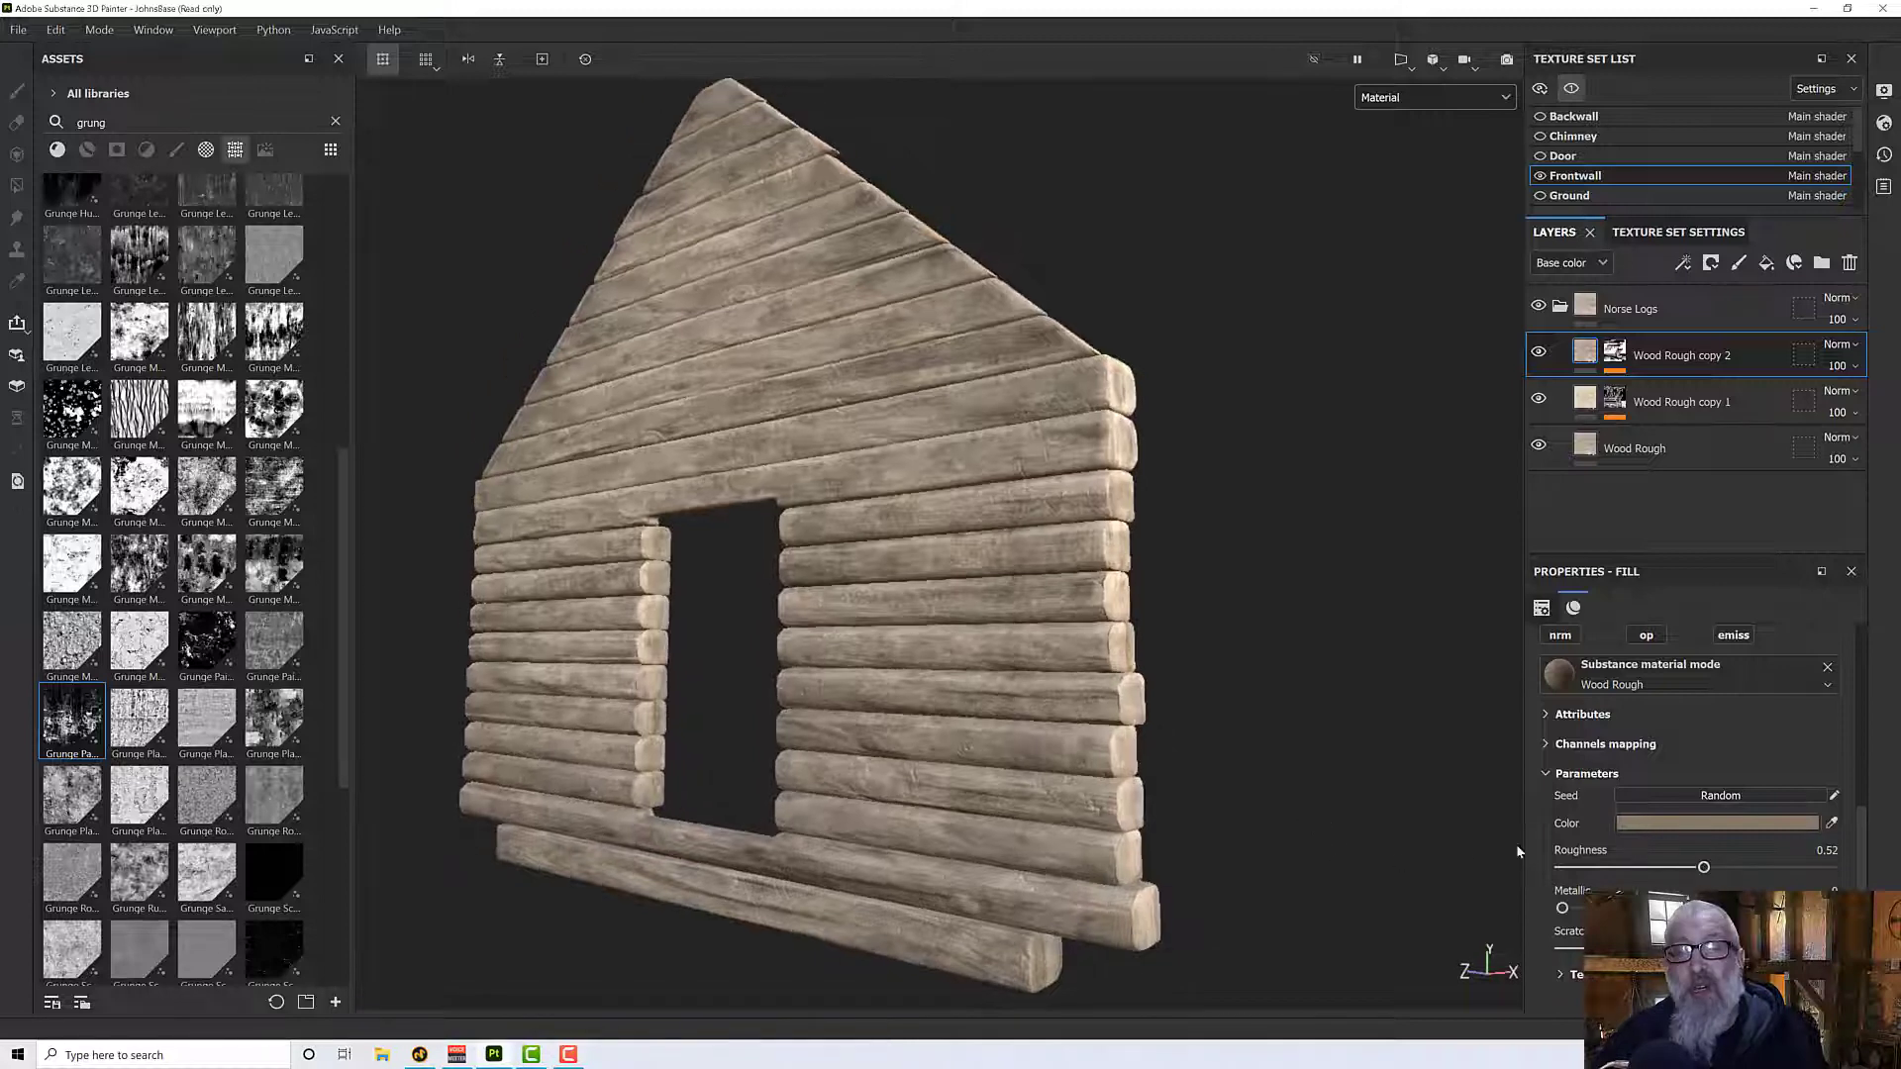
- Darken the Wood Rough copy 2 material's Color by lowering its HSV value, and inspect the stained logs up close
click(1676, 825)
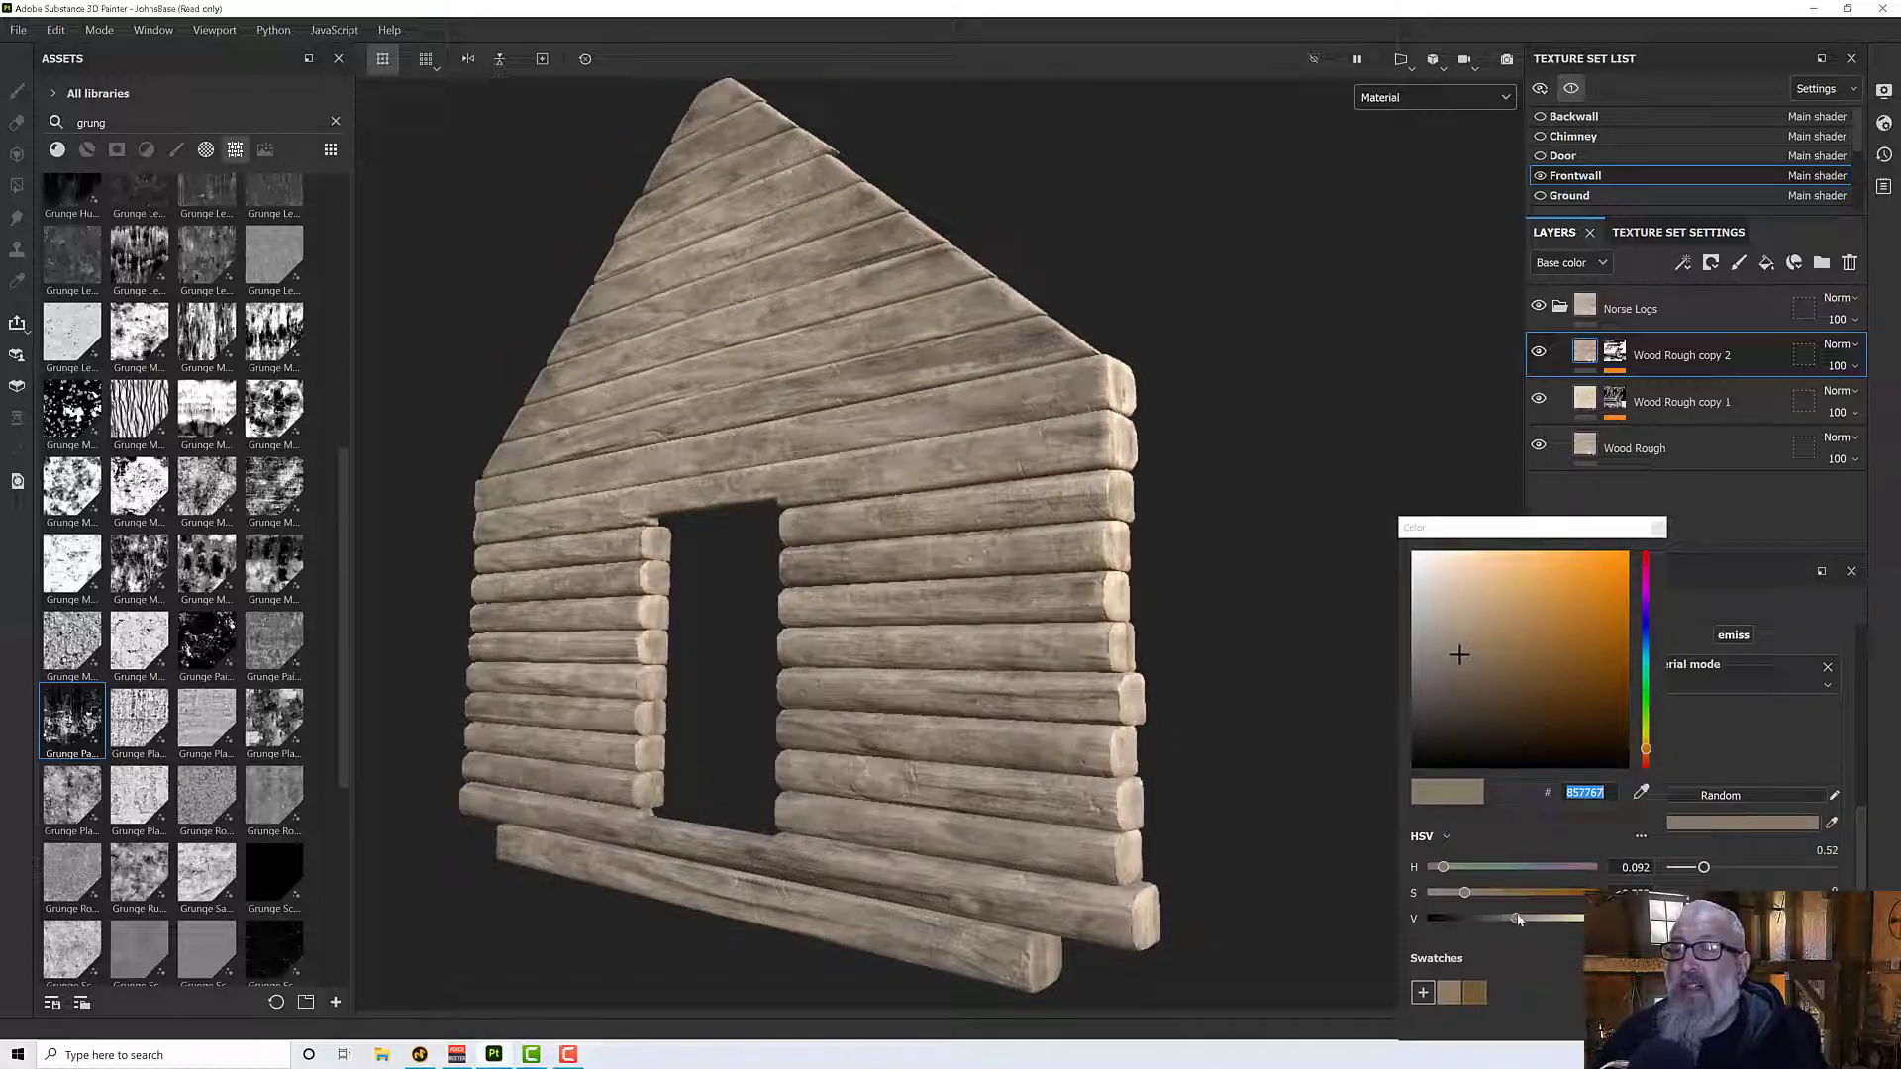
drag(1519, 920, 1489, 919)
alt+drag(980, 754, 1004, 698)
click(1658, 529)
alt+drag(1026, 606, 1238, 724)
scroll(1020, 655, up, 8)
alt+drag(1014, 656, 1211, 697)
scroll(1039, 696, down, 10)
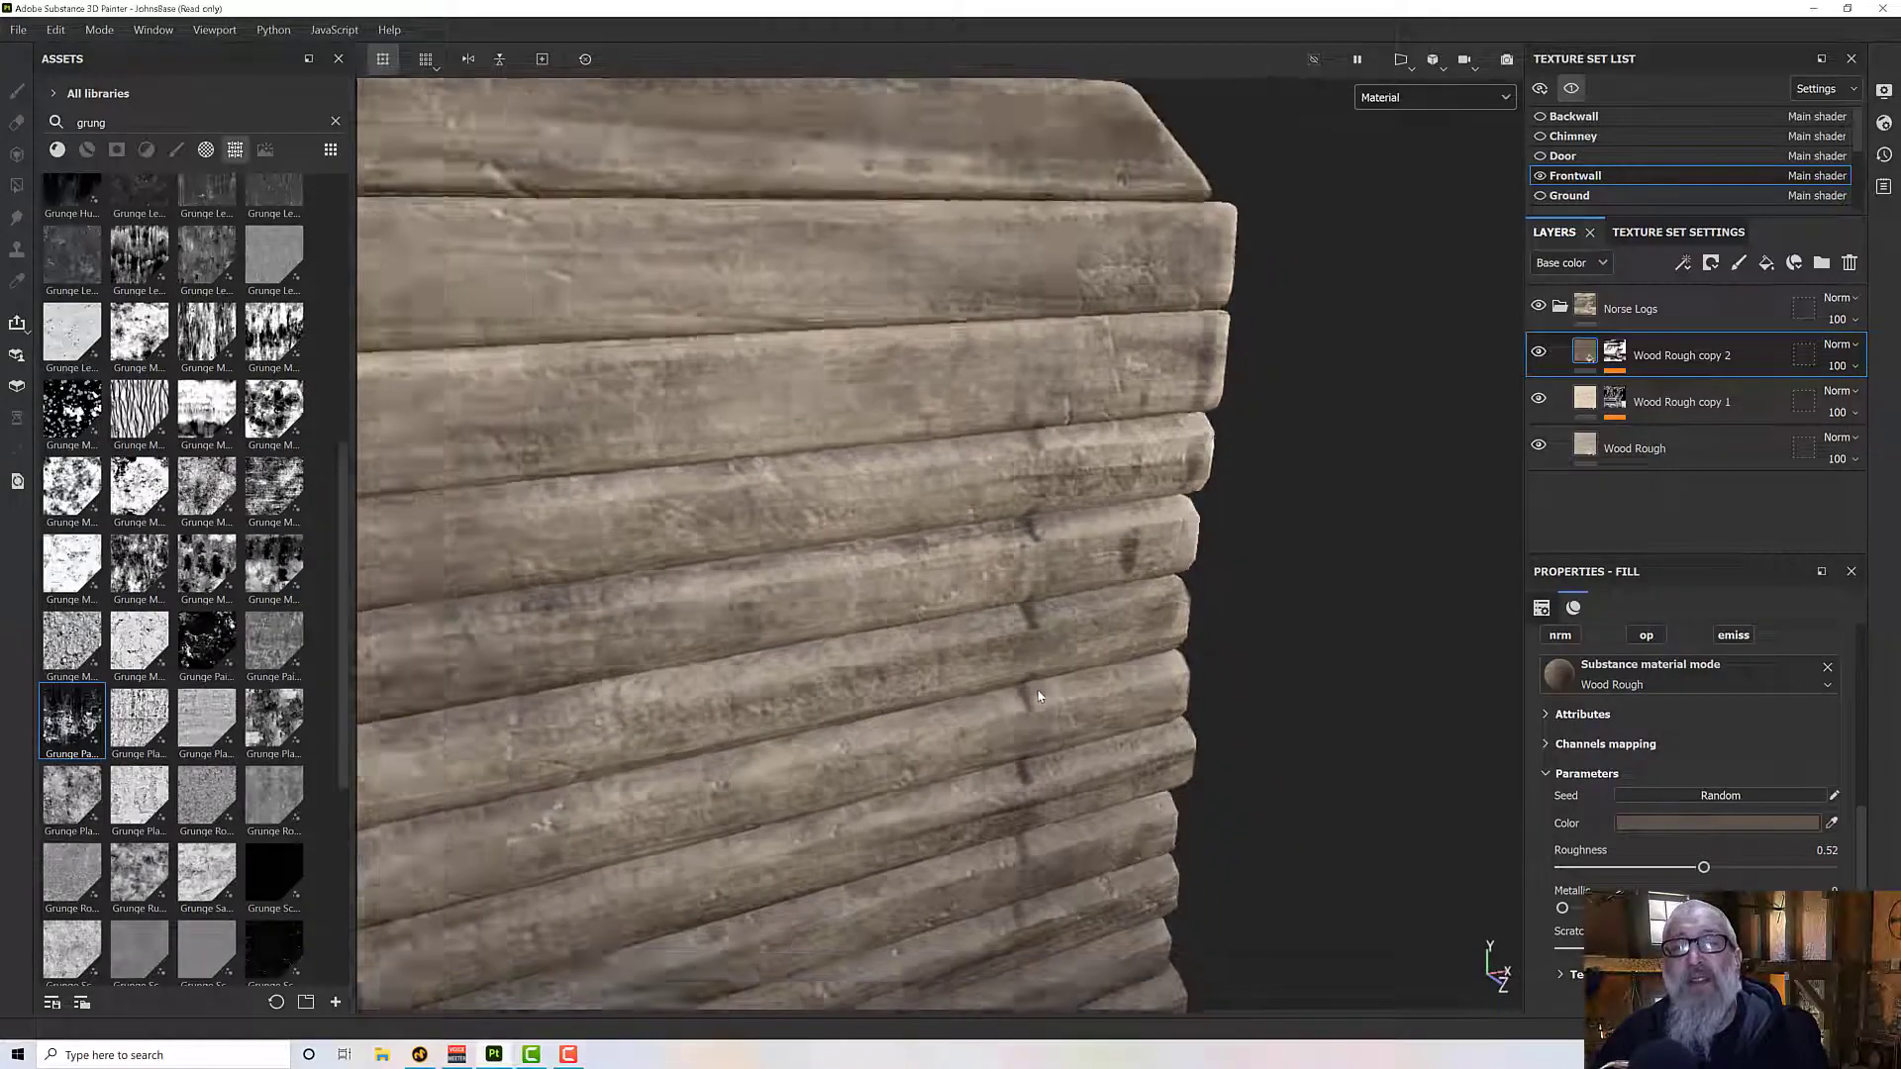
alt+drag(1039, 696, 893, 653)
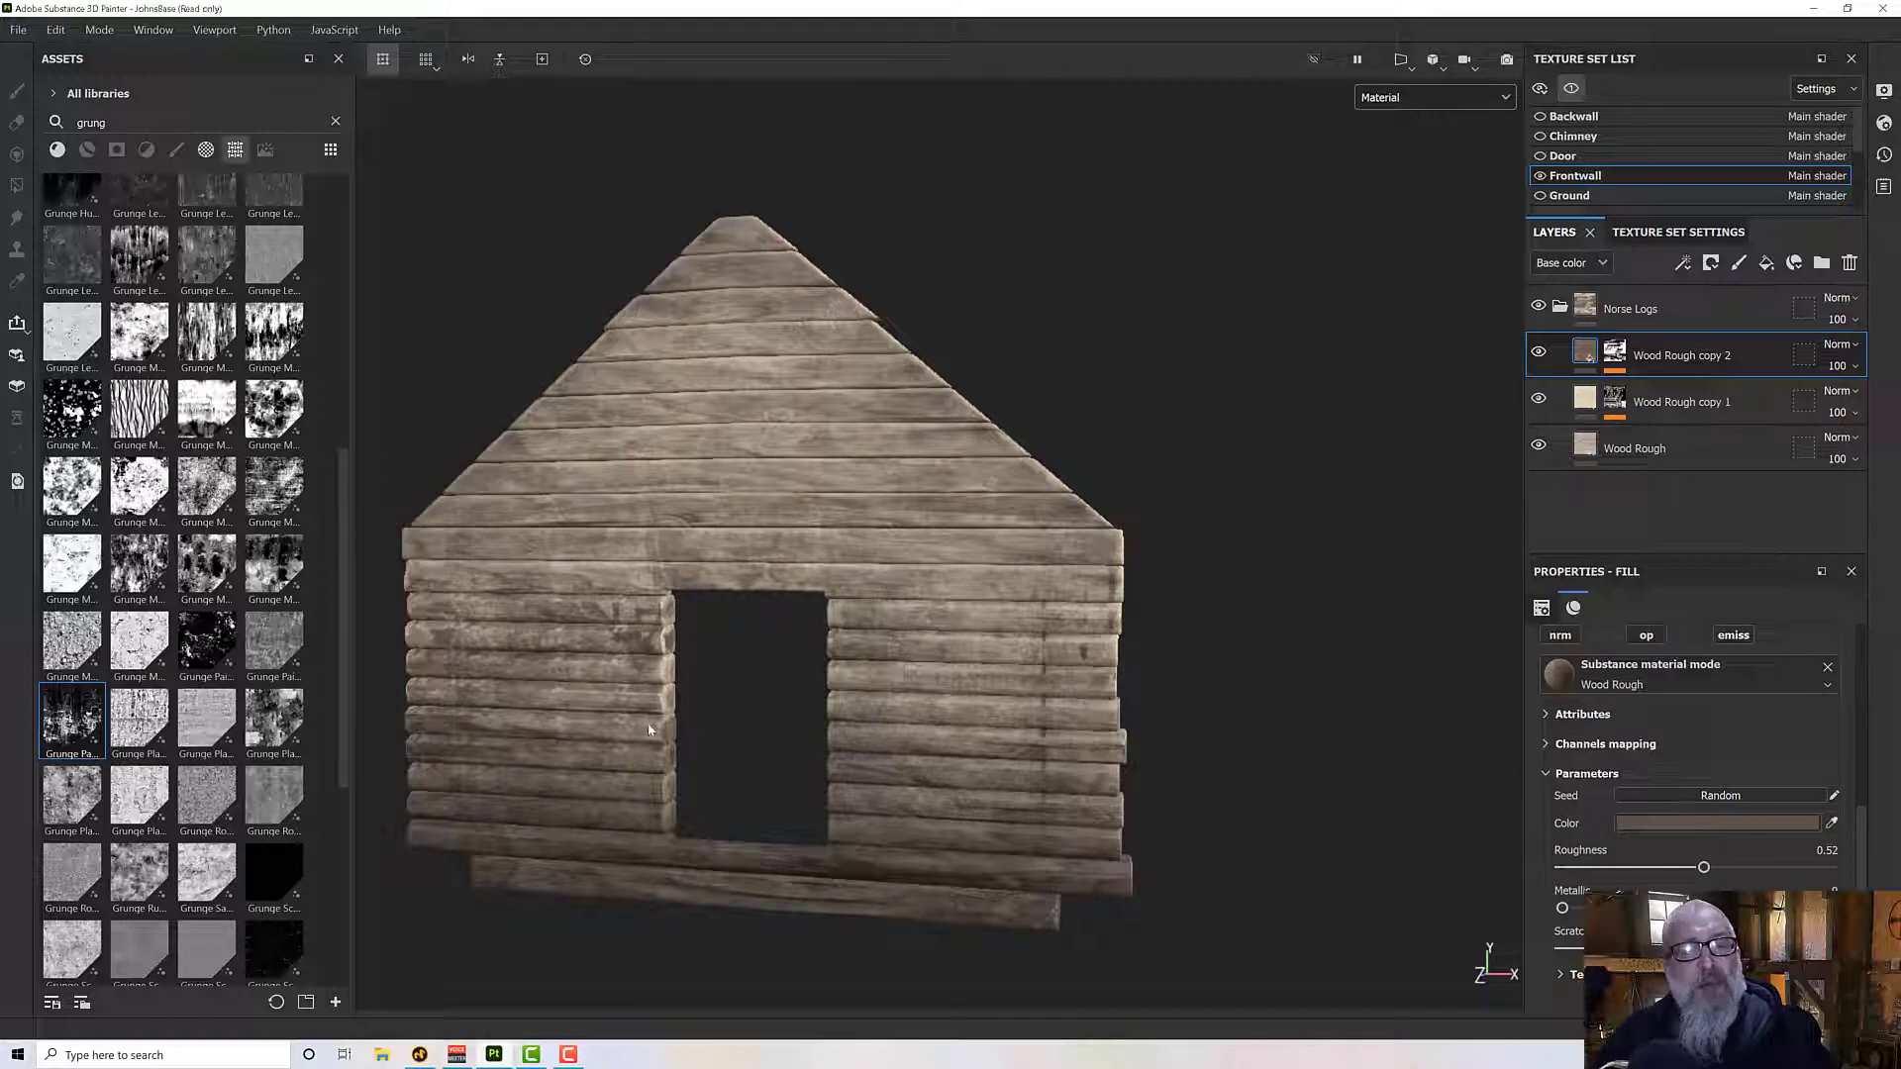
- Switch the viewport to 2D only and examine the front wall's full UV layout
click(1400, 62)
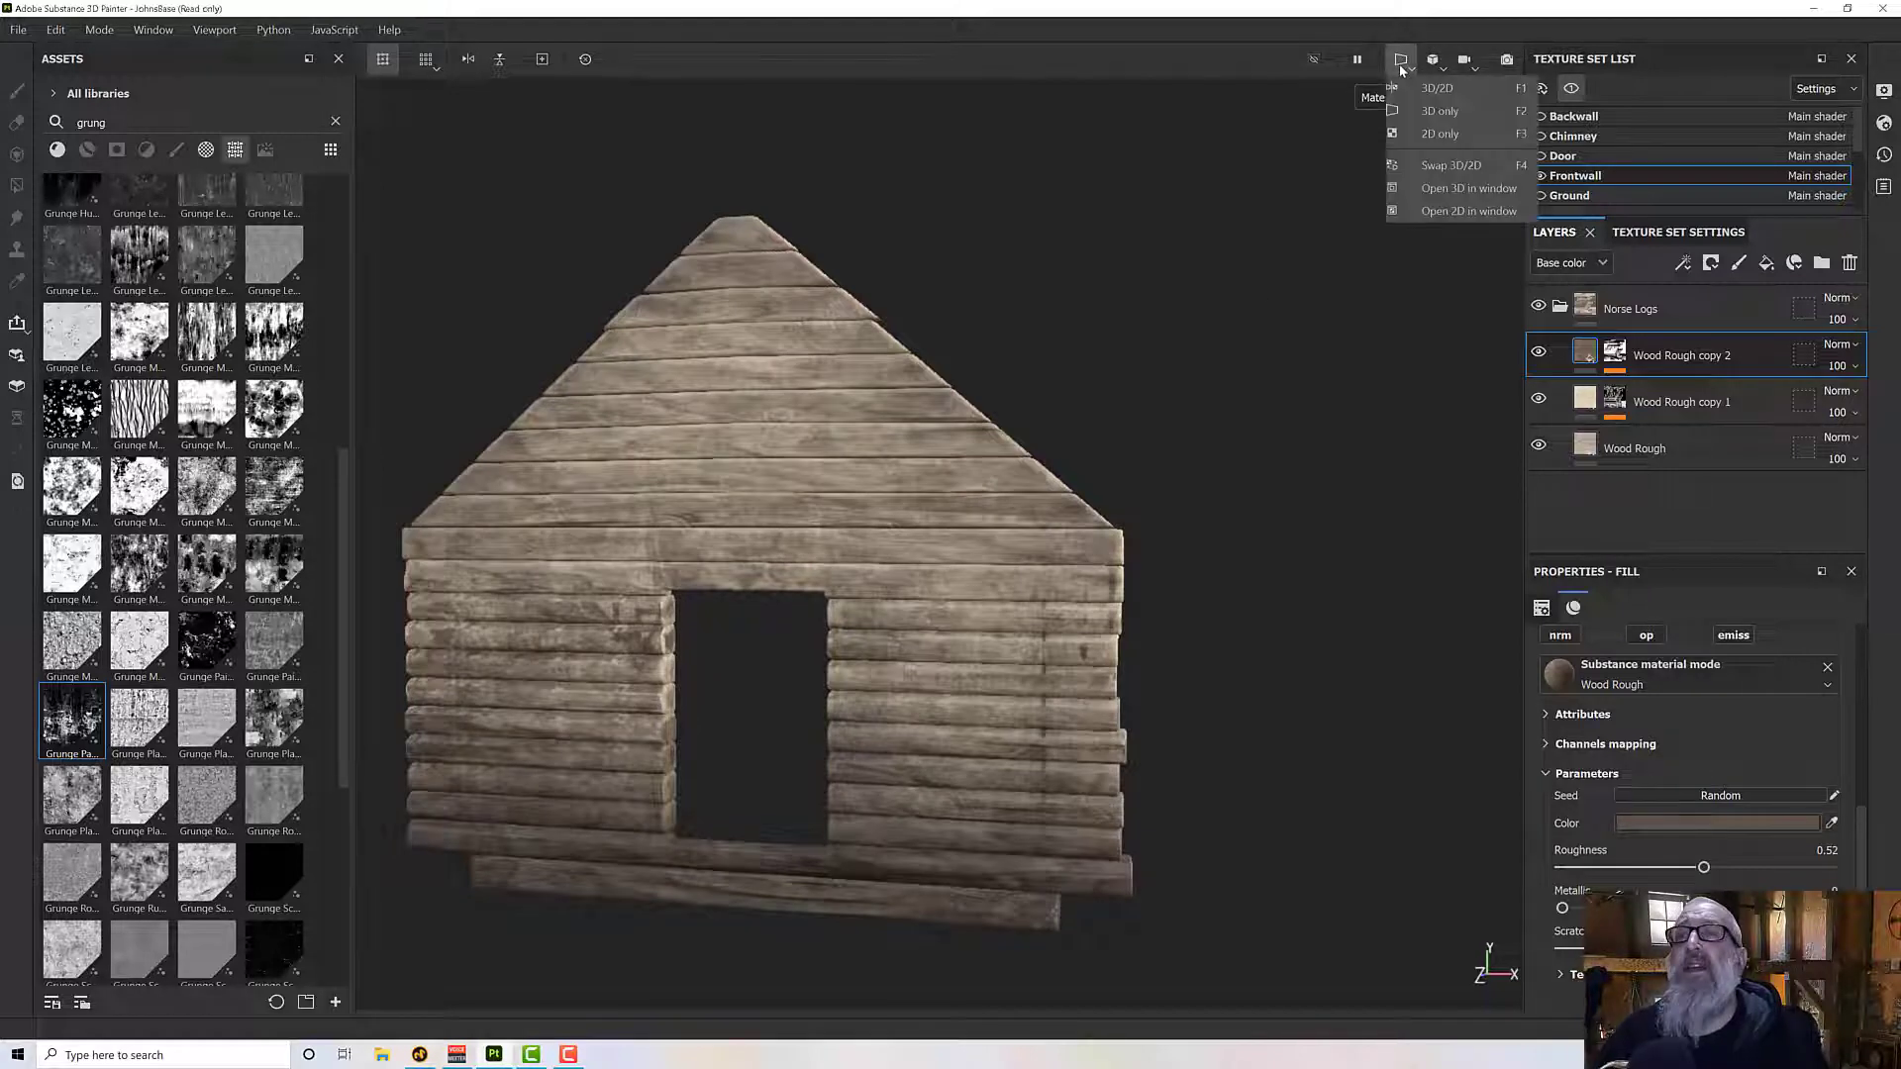
click(1440, 134)
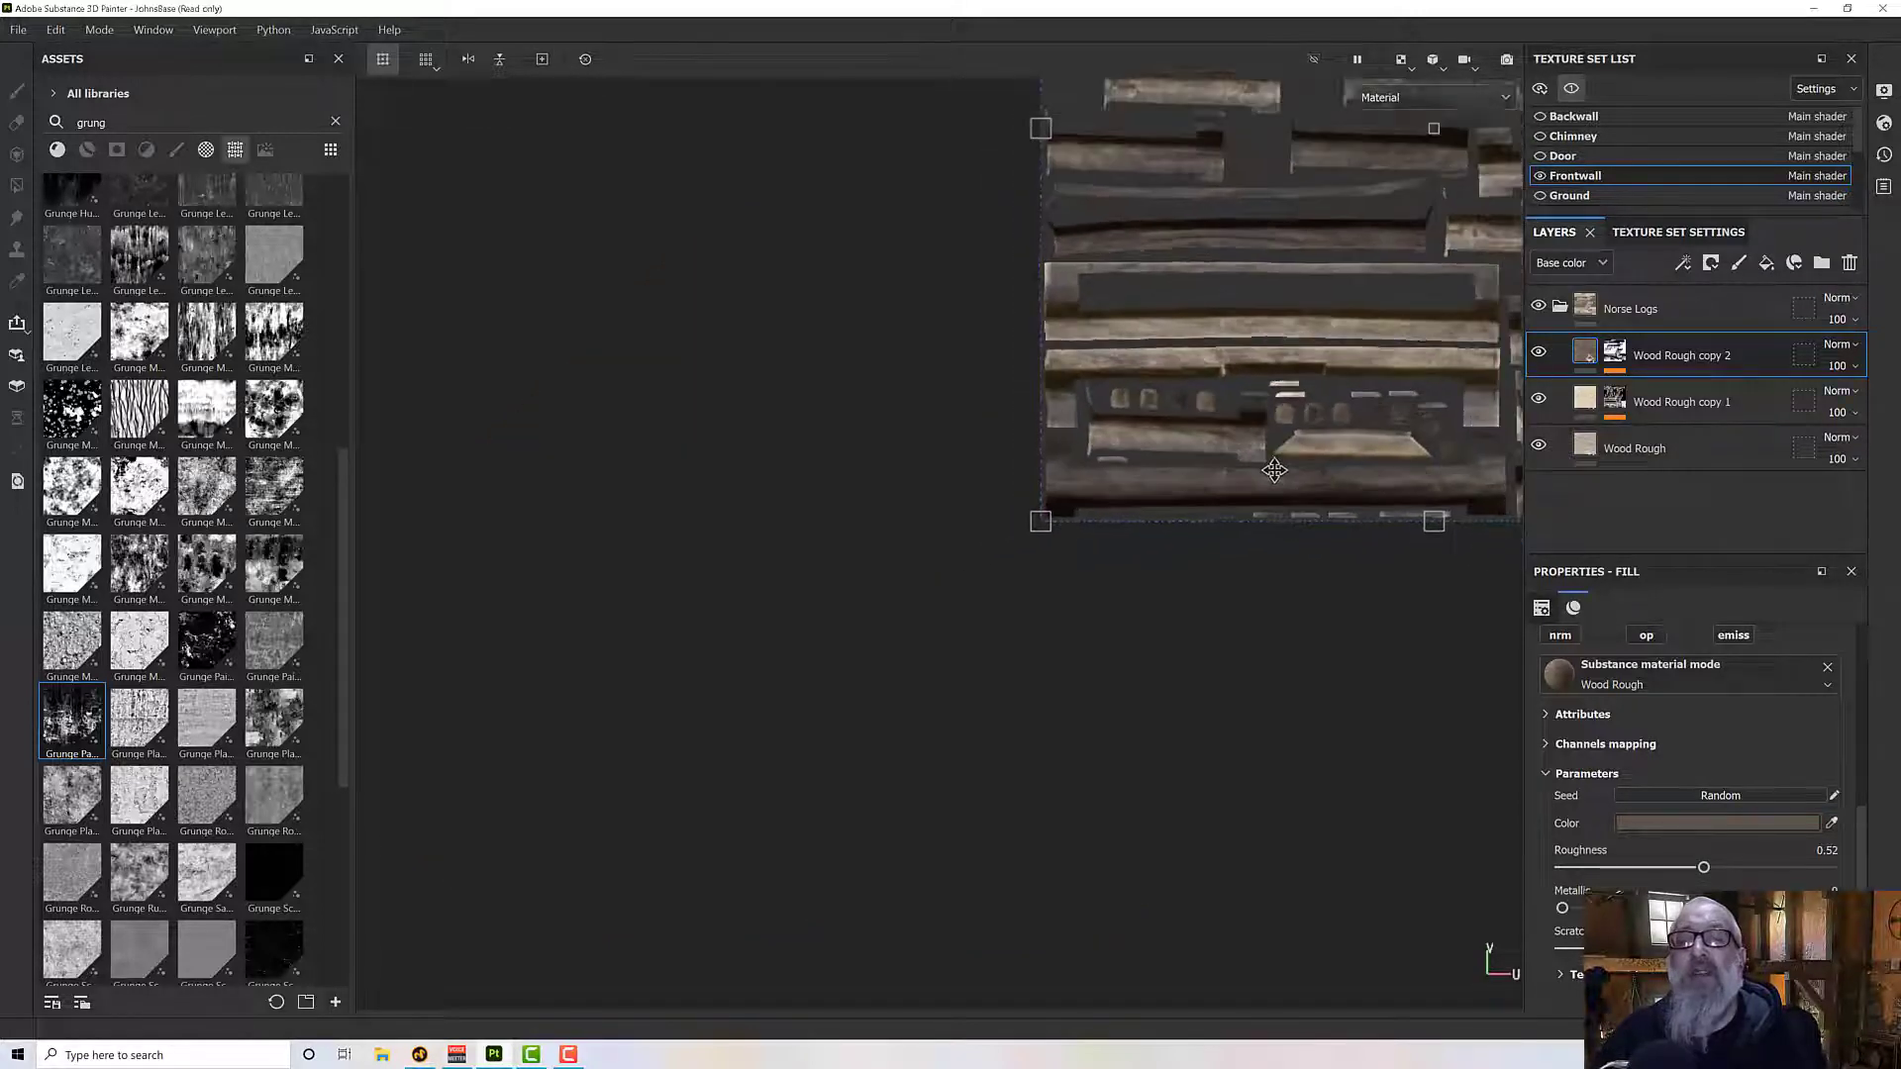
scroll(1274, 471, down, 2)
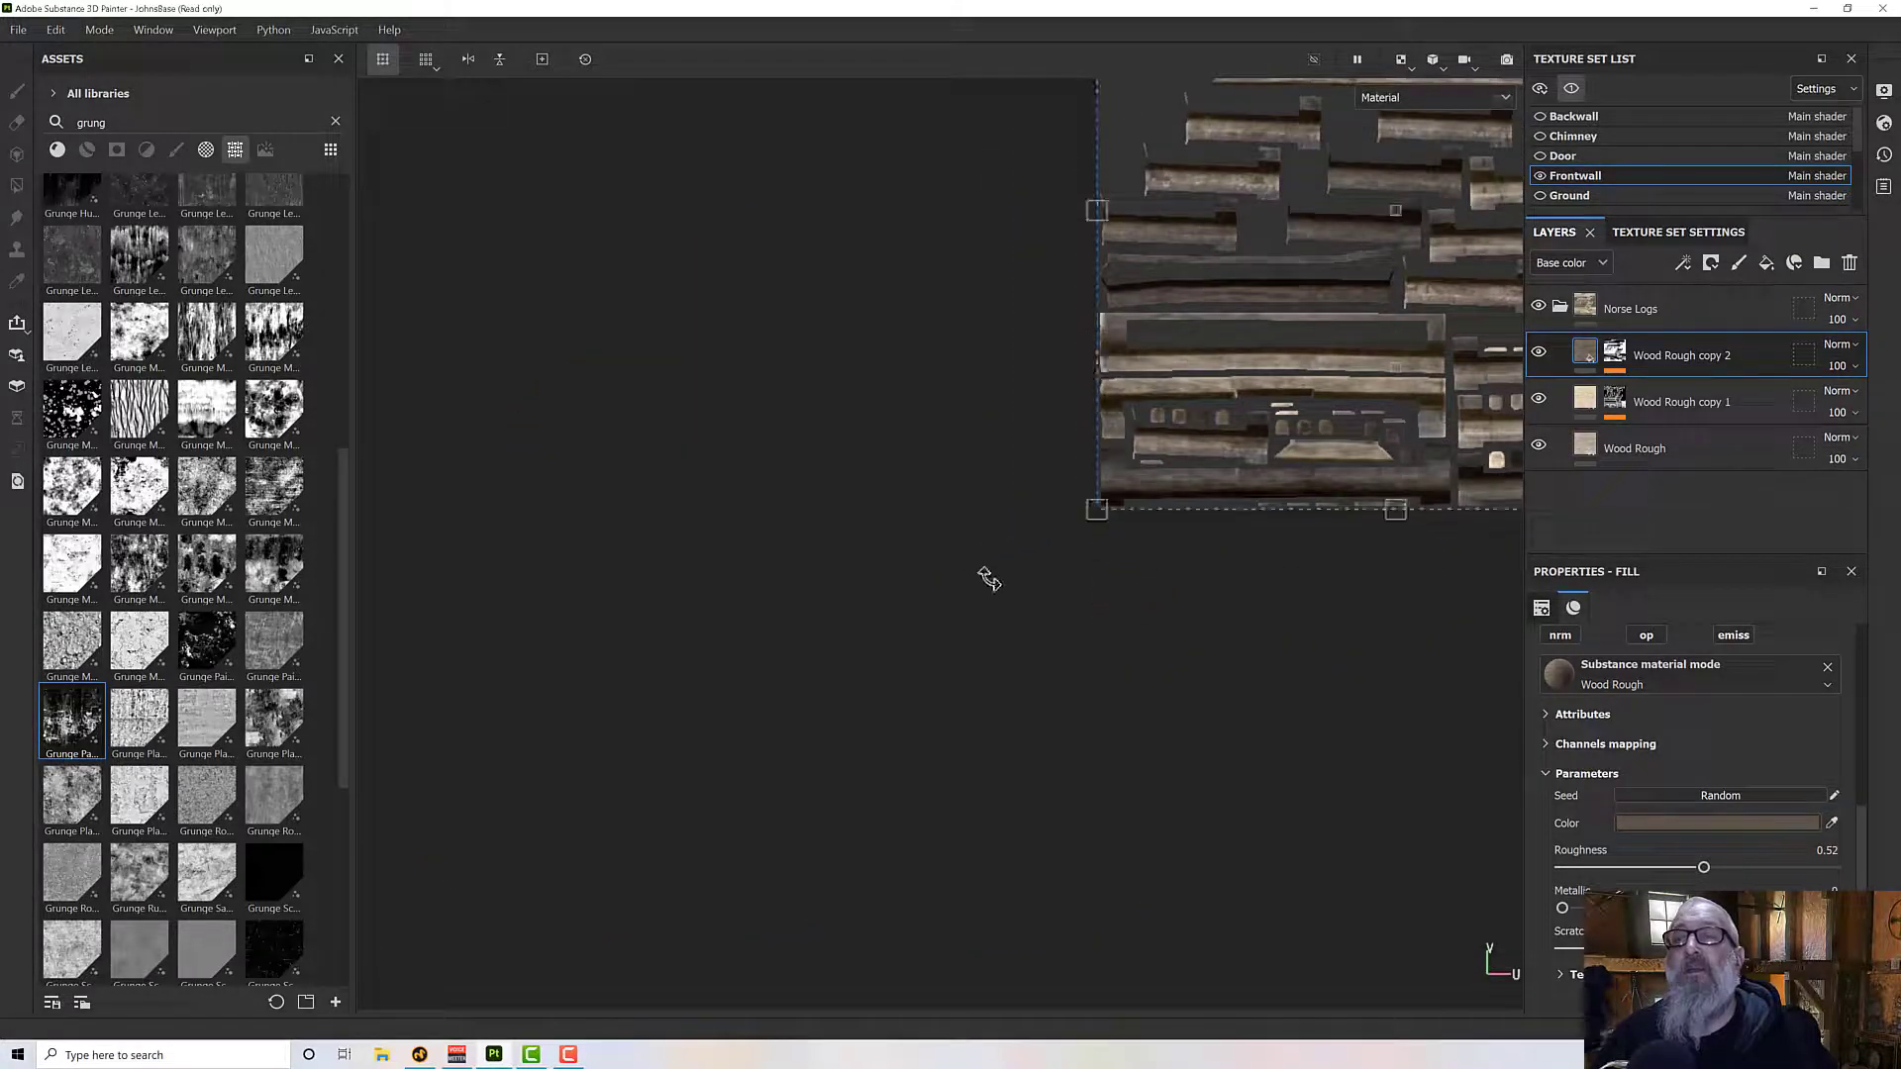
key(f)
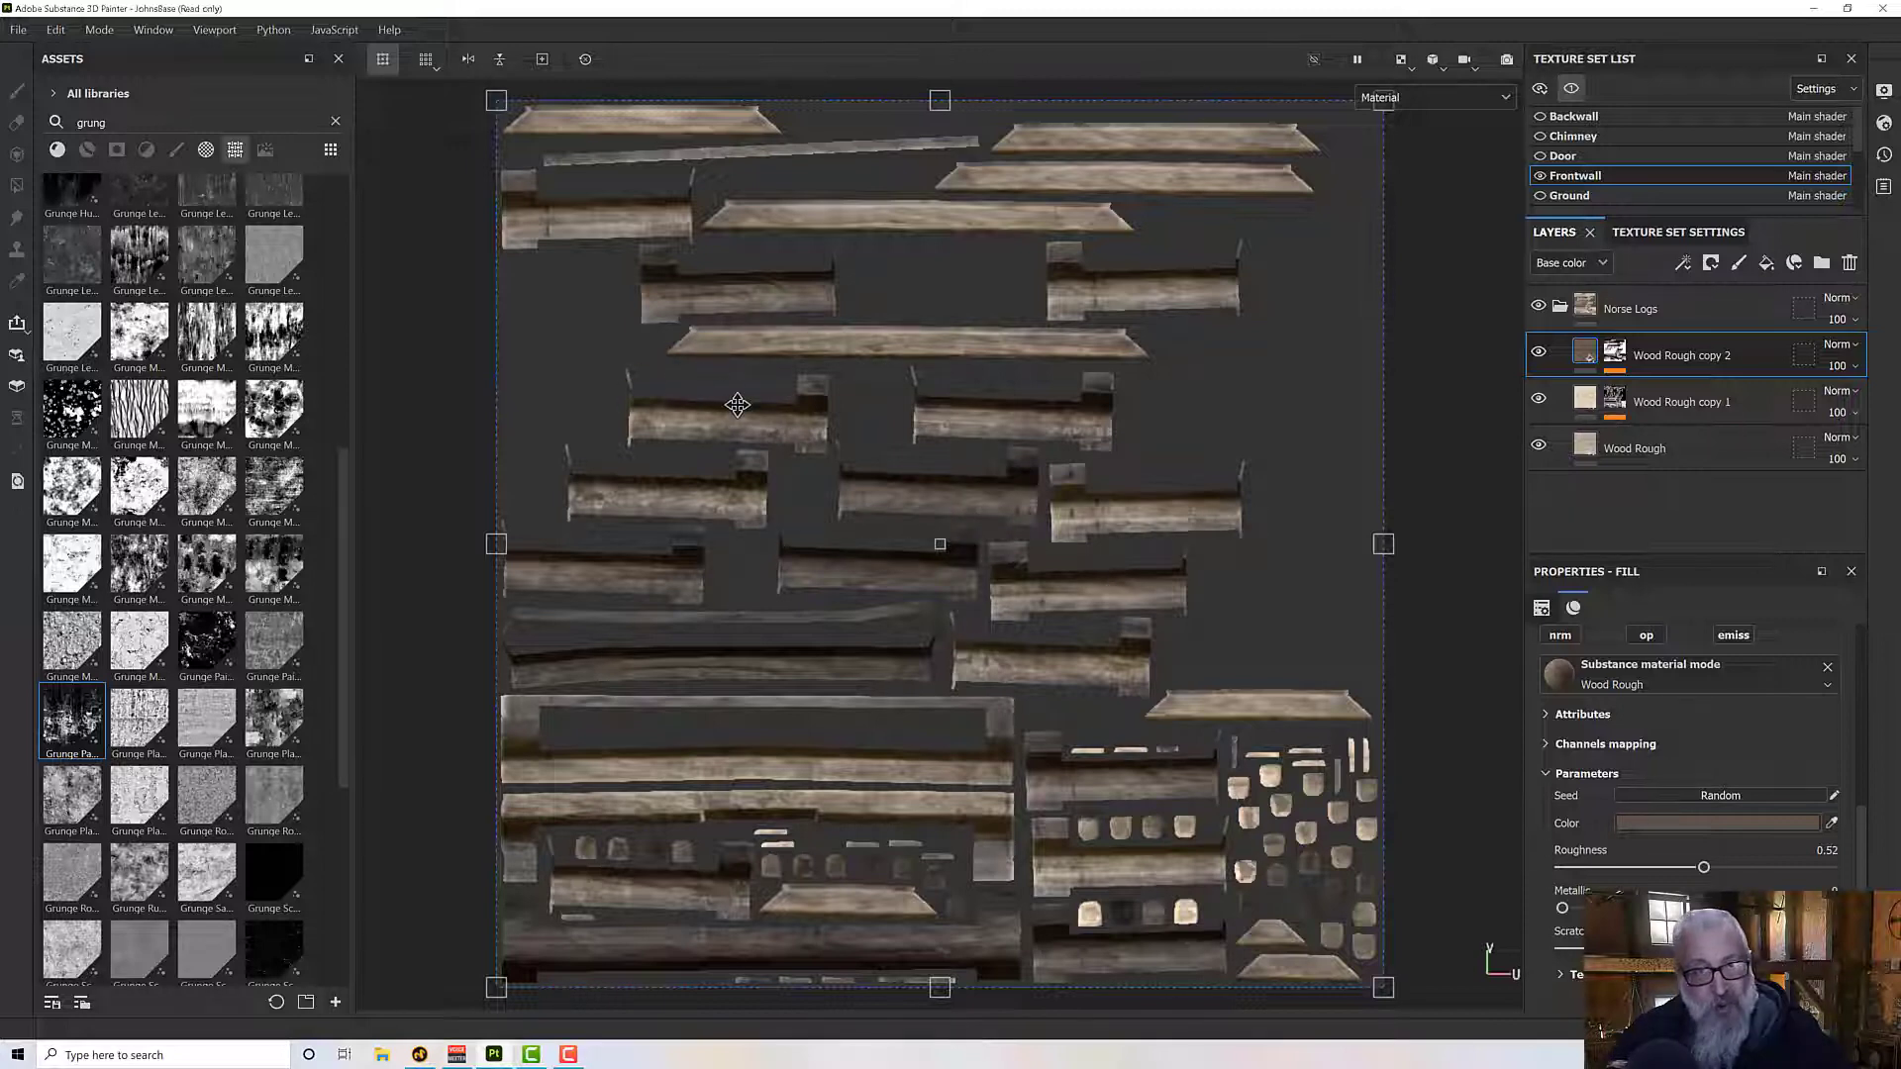
scroll(1178, 409, down, 1)
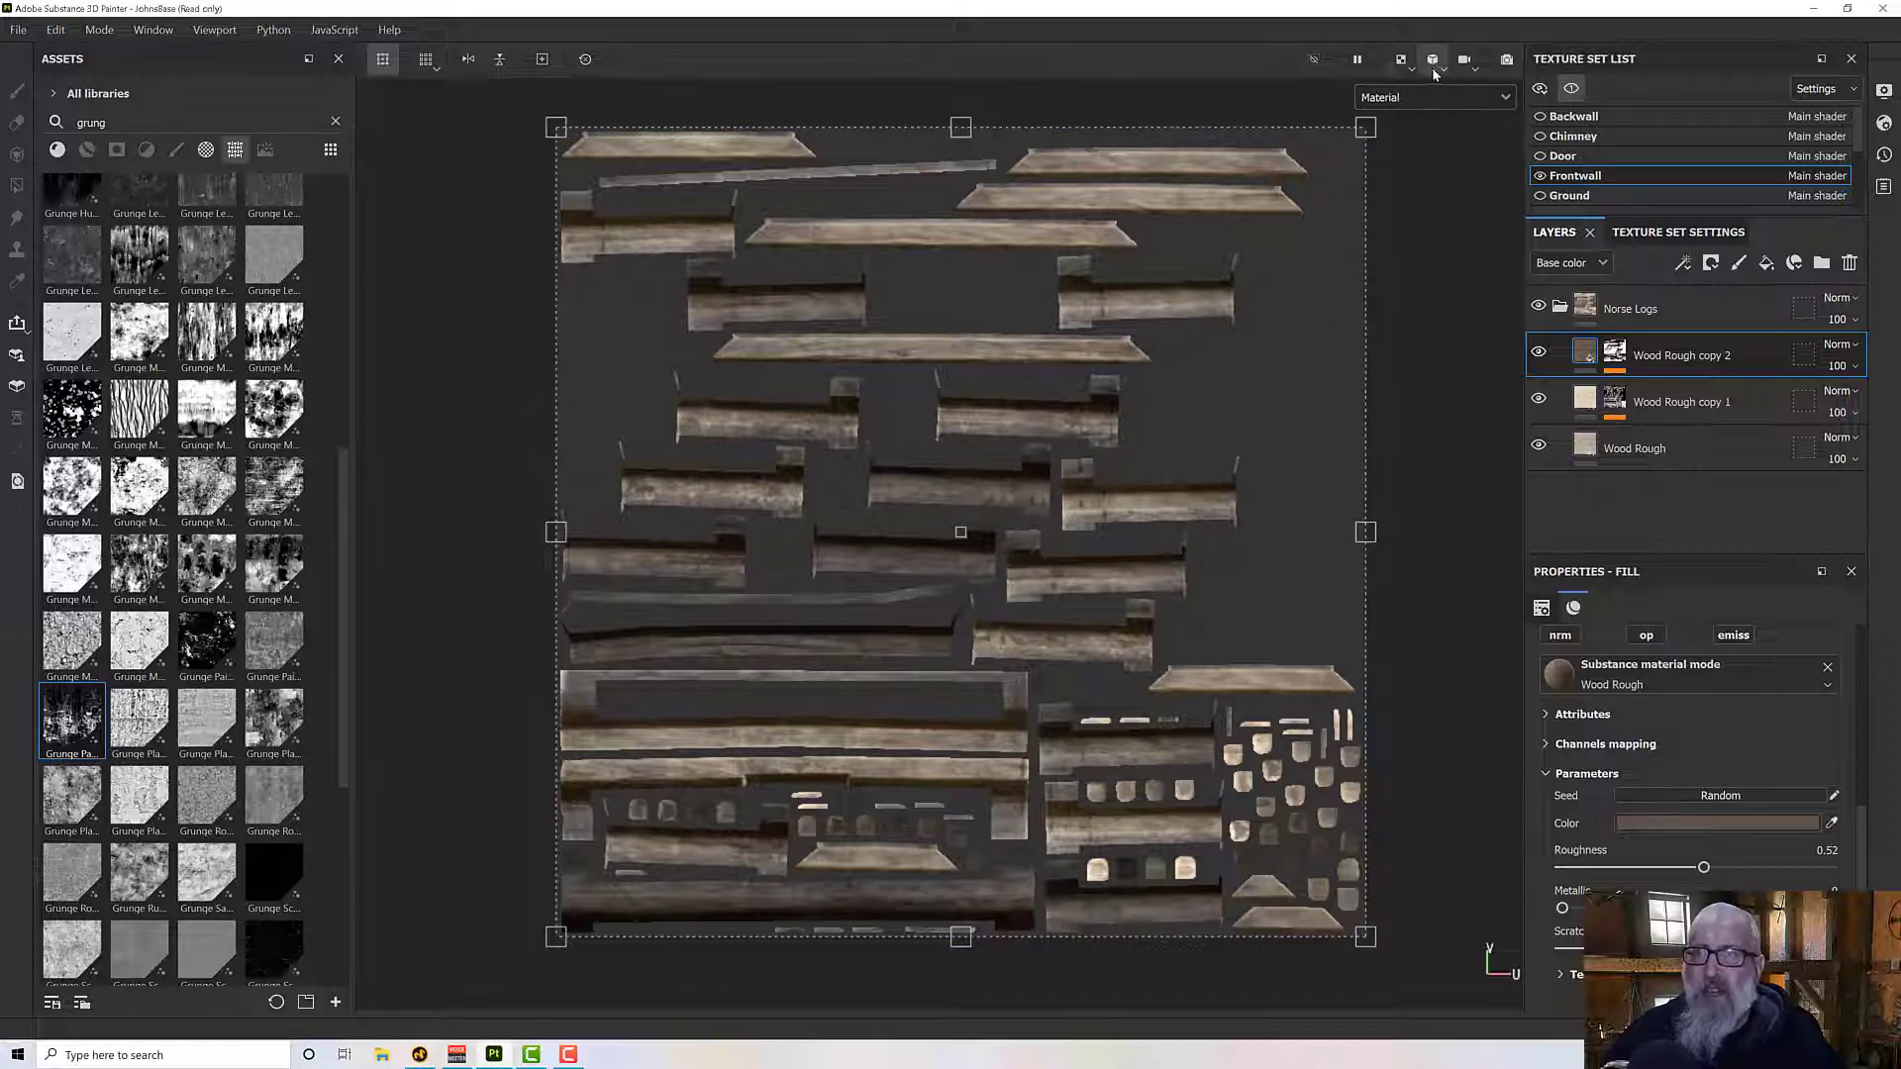
- Switch the viewport to 3D only and examine the front wall's logs from several angles
click(1438, 65)
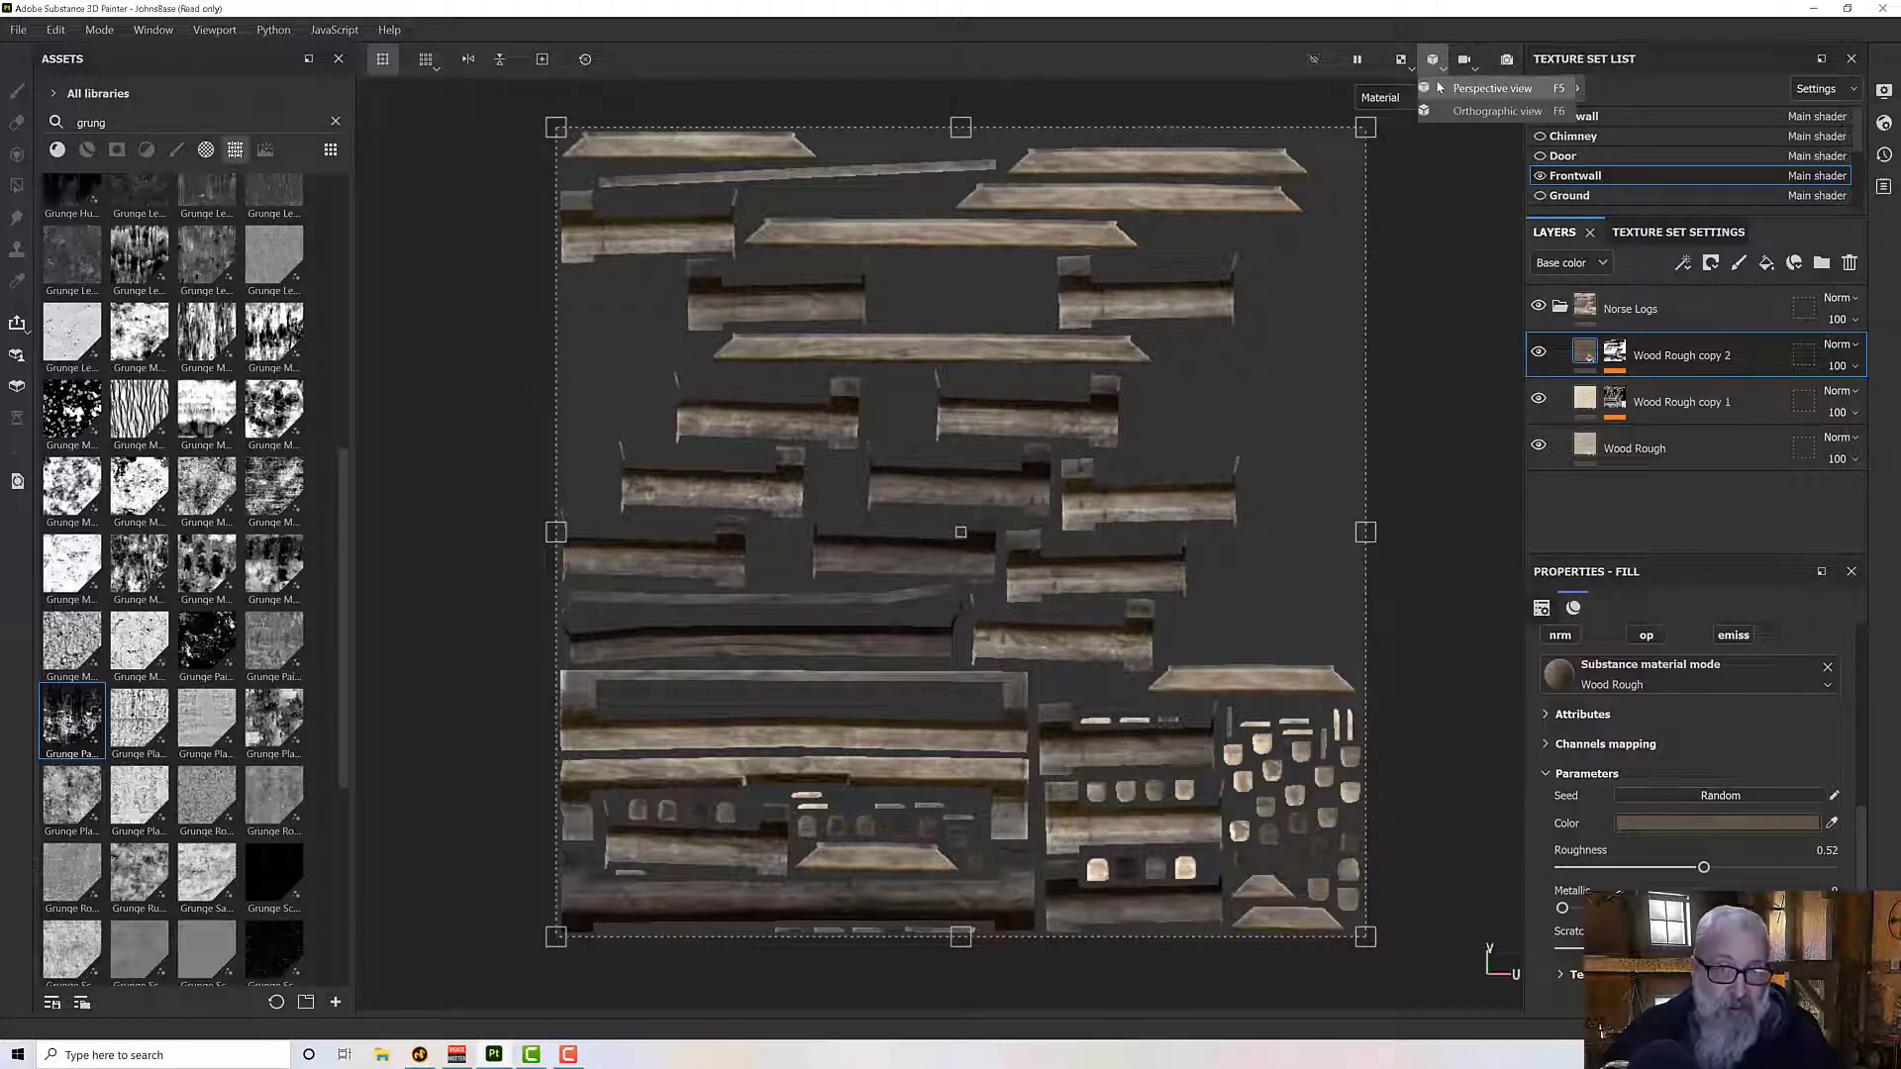
click(1404, 66)
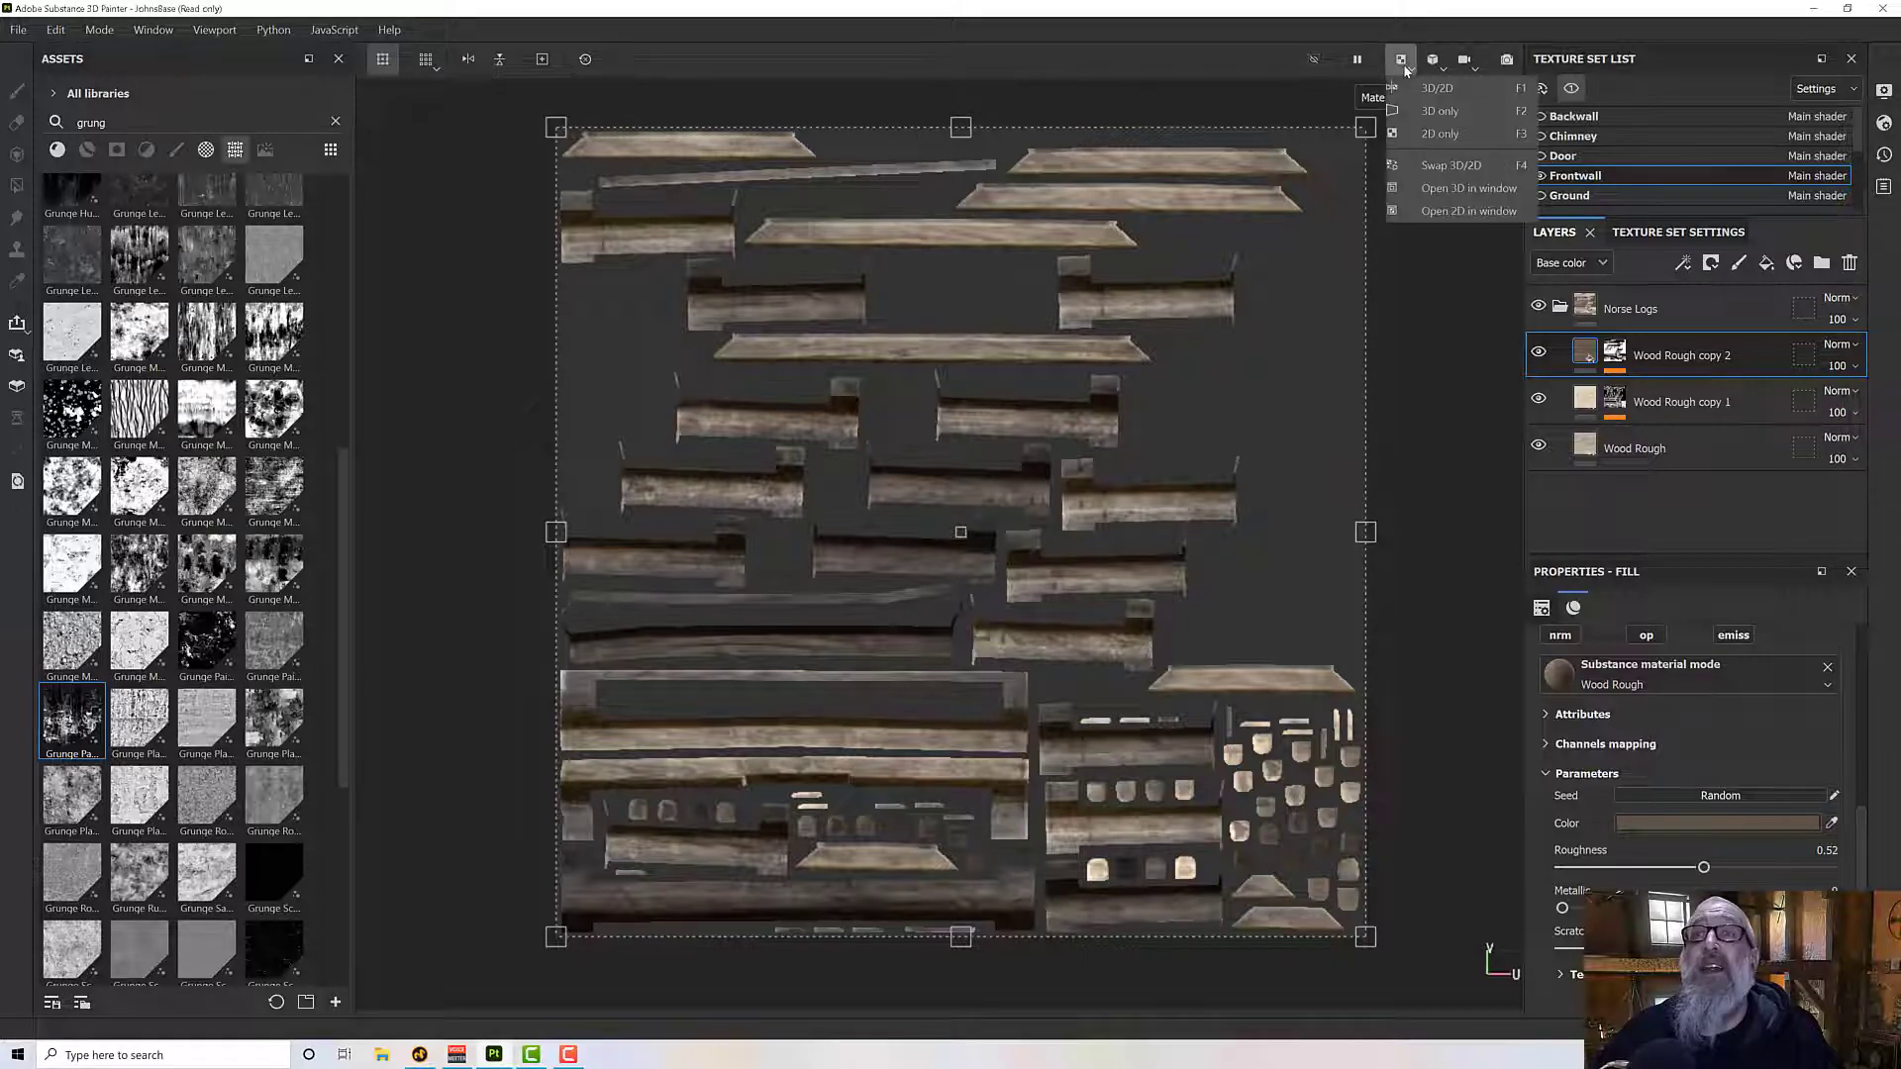
click(1426, 110)
alt+drag(1226, 560, 1186, 525)
alt+middle_drag(1186, 525, 1276, 514)
alt+drag(1276, 514, 1197, 478)
scroll(1255, 521, up, 2)
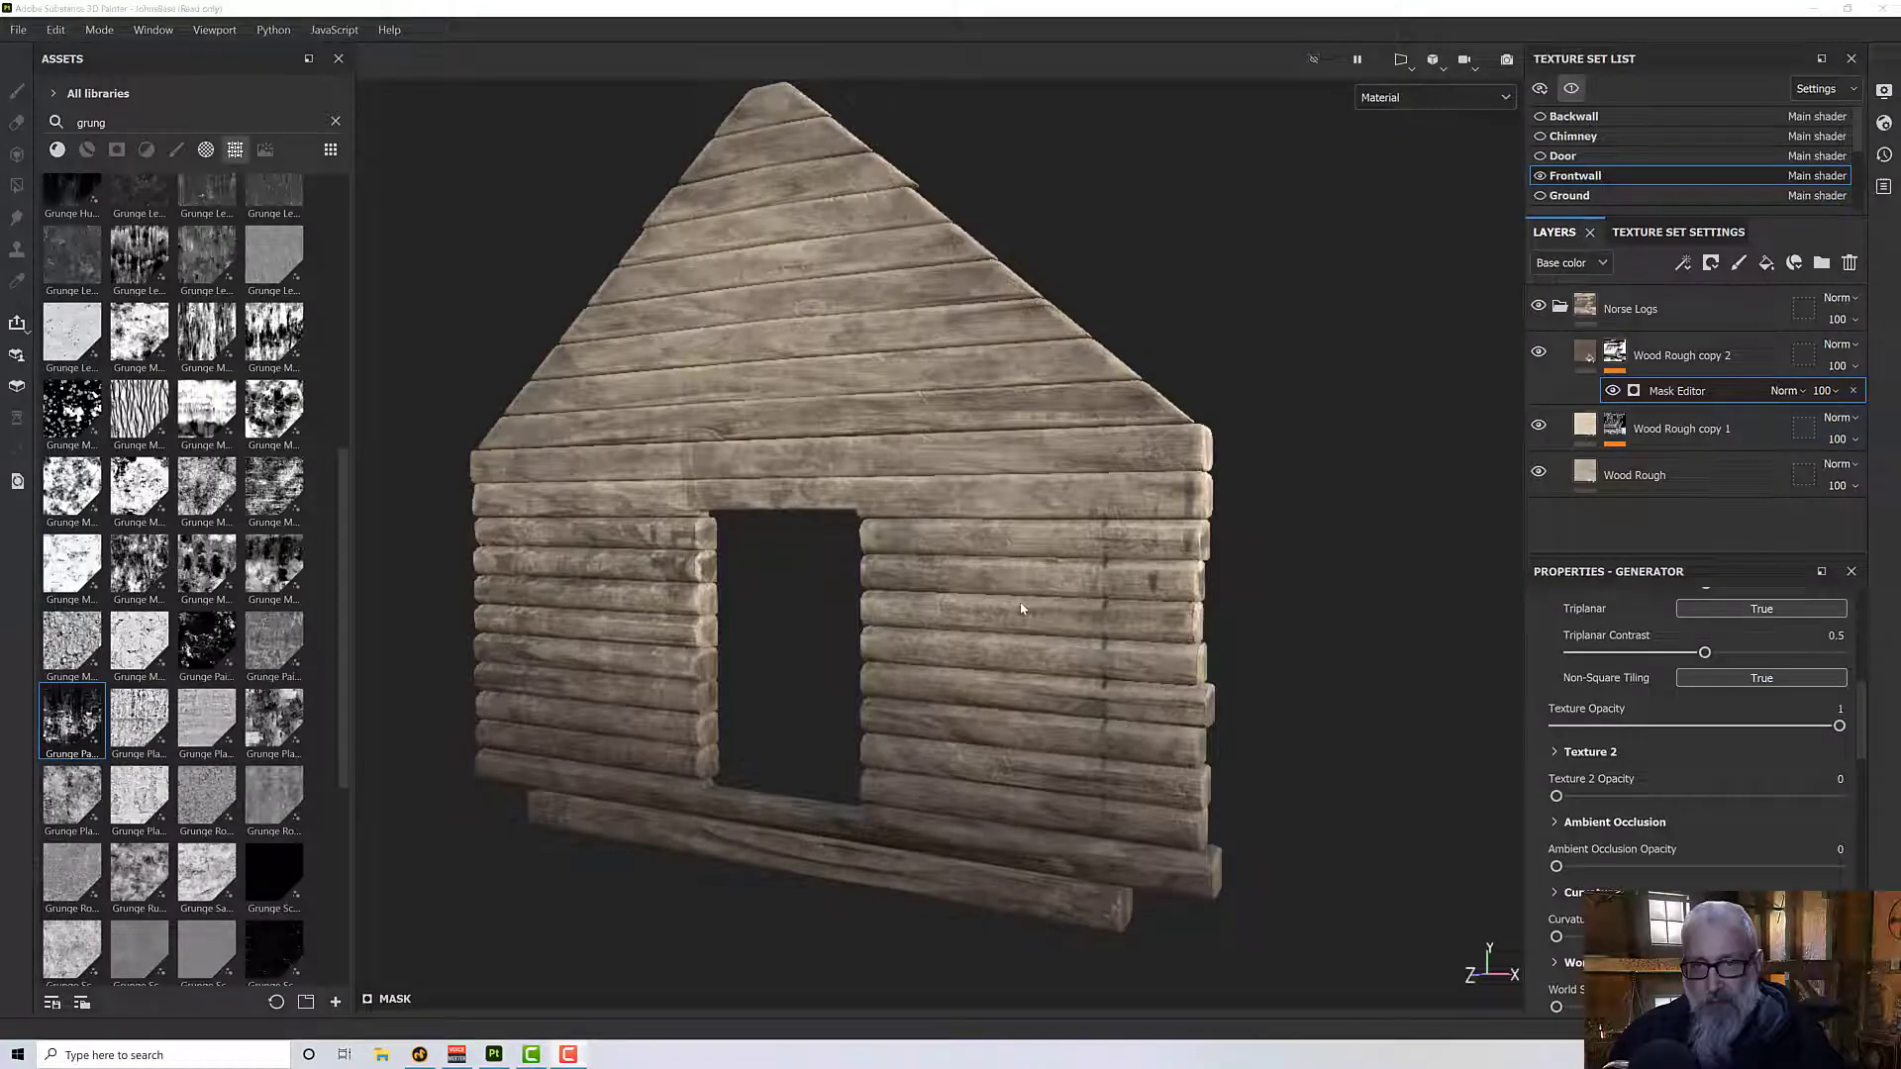
alt+drag(1022, 610, 1079, 567)
scroll(1069, 641, up, 5)
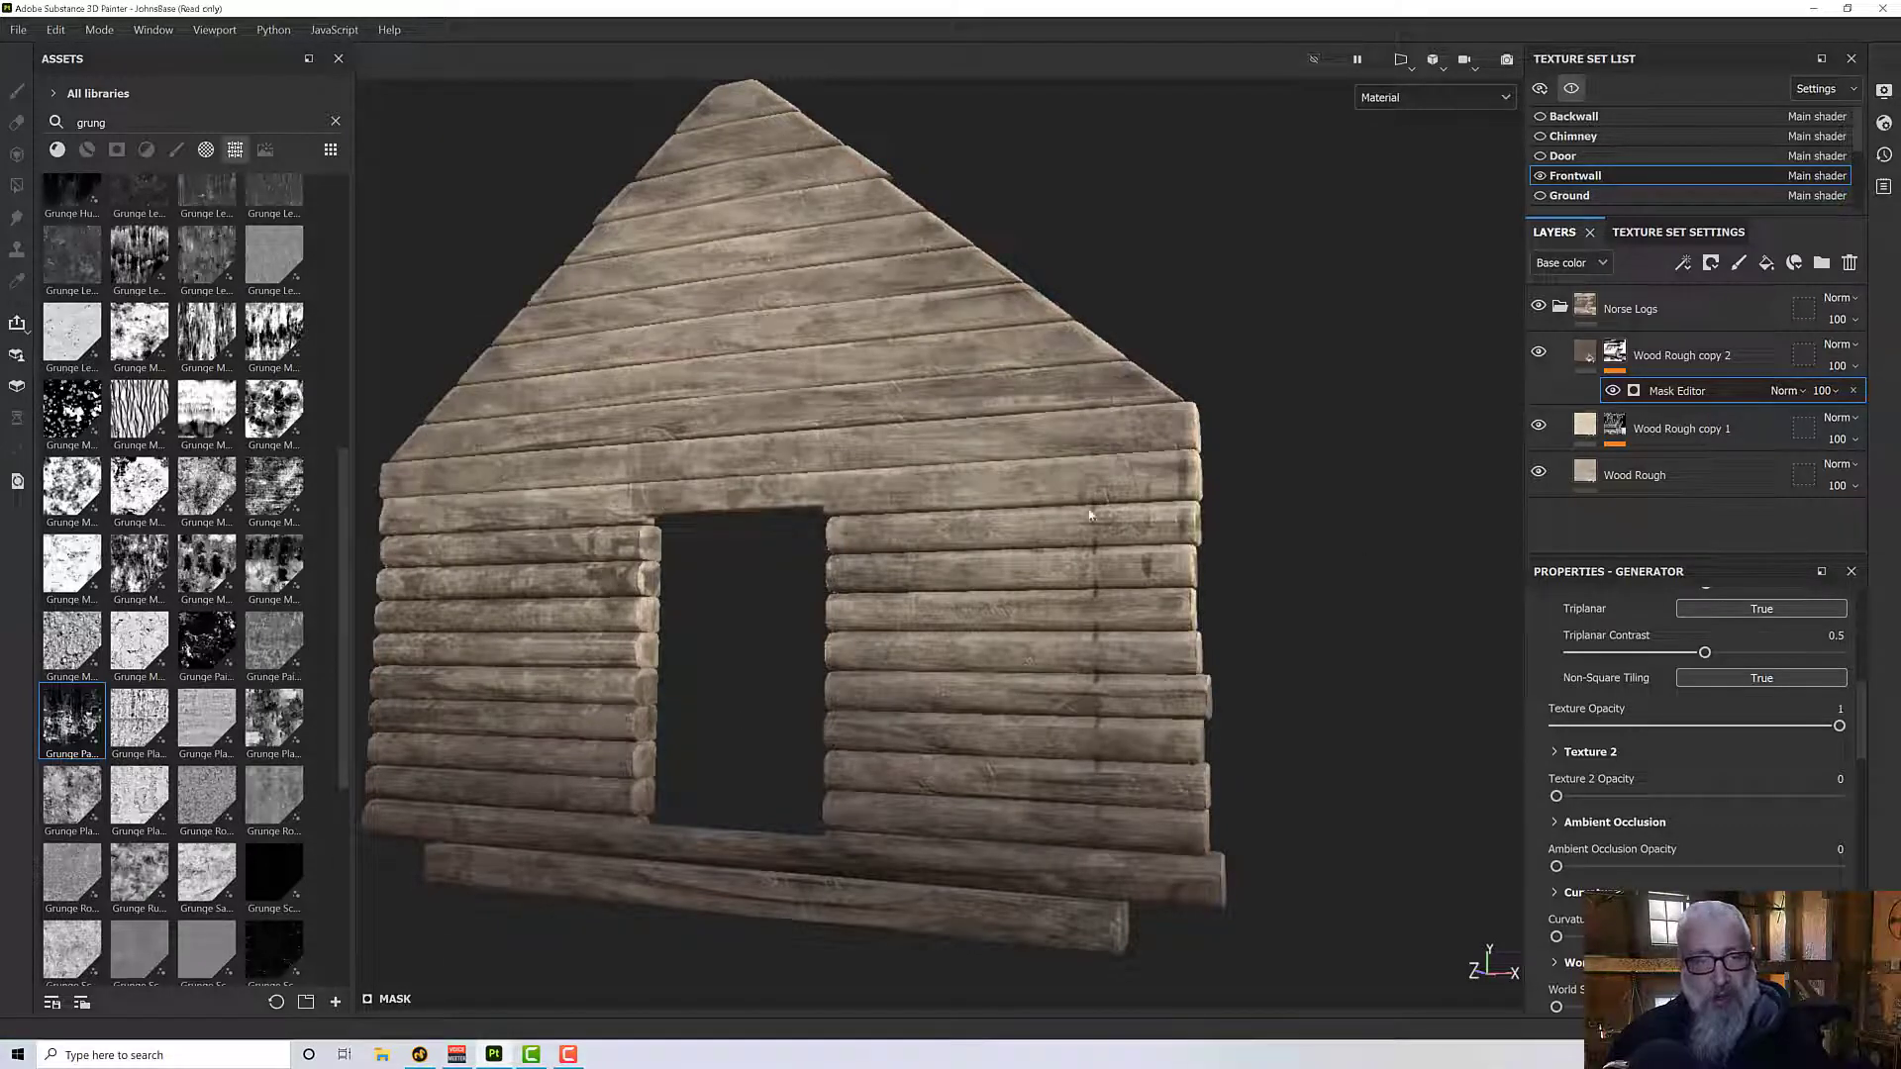
alt+drag(923, 466, 881, 538)
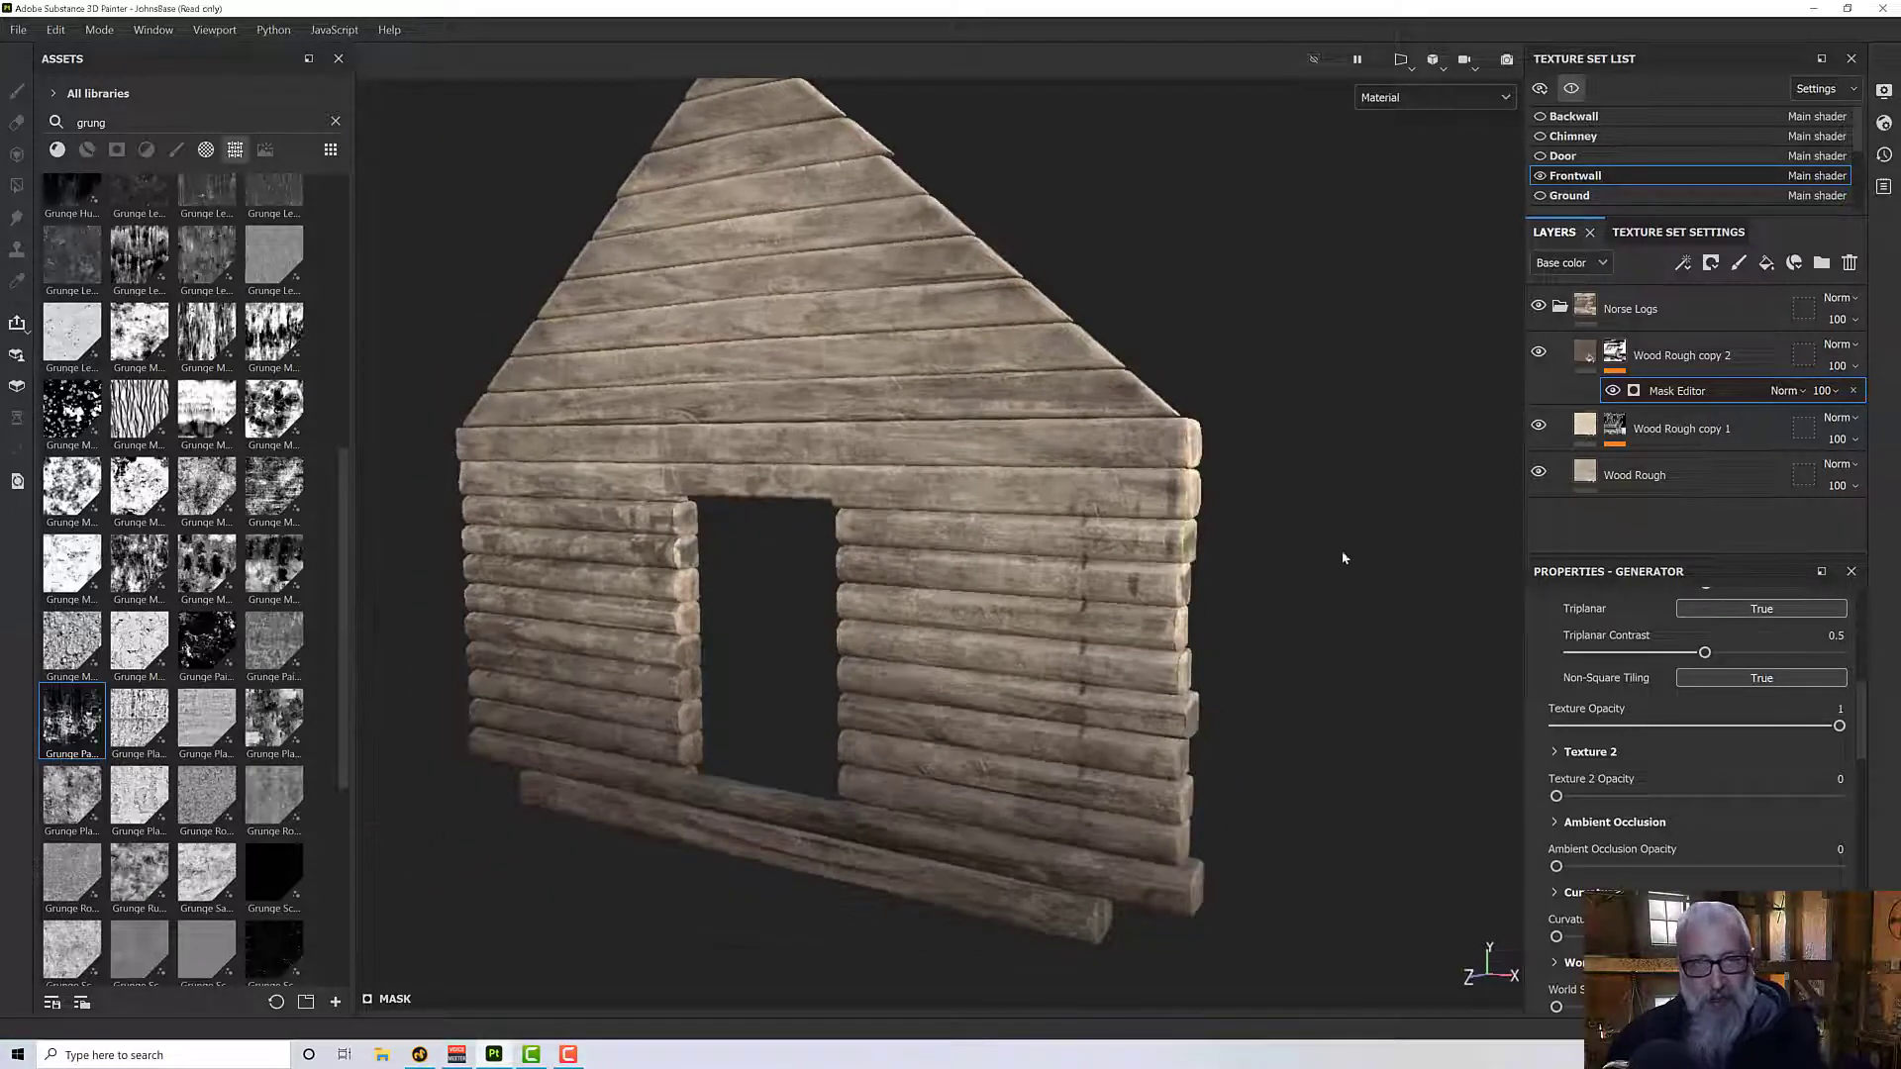
- Hide and show the Wood Rough copy 2 layer to compare the wall with and without the dark stains
click(1539, 354)
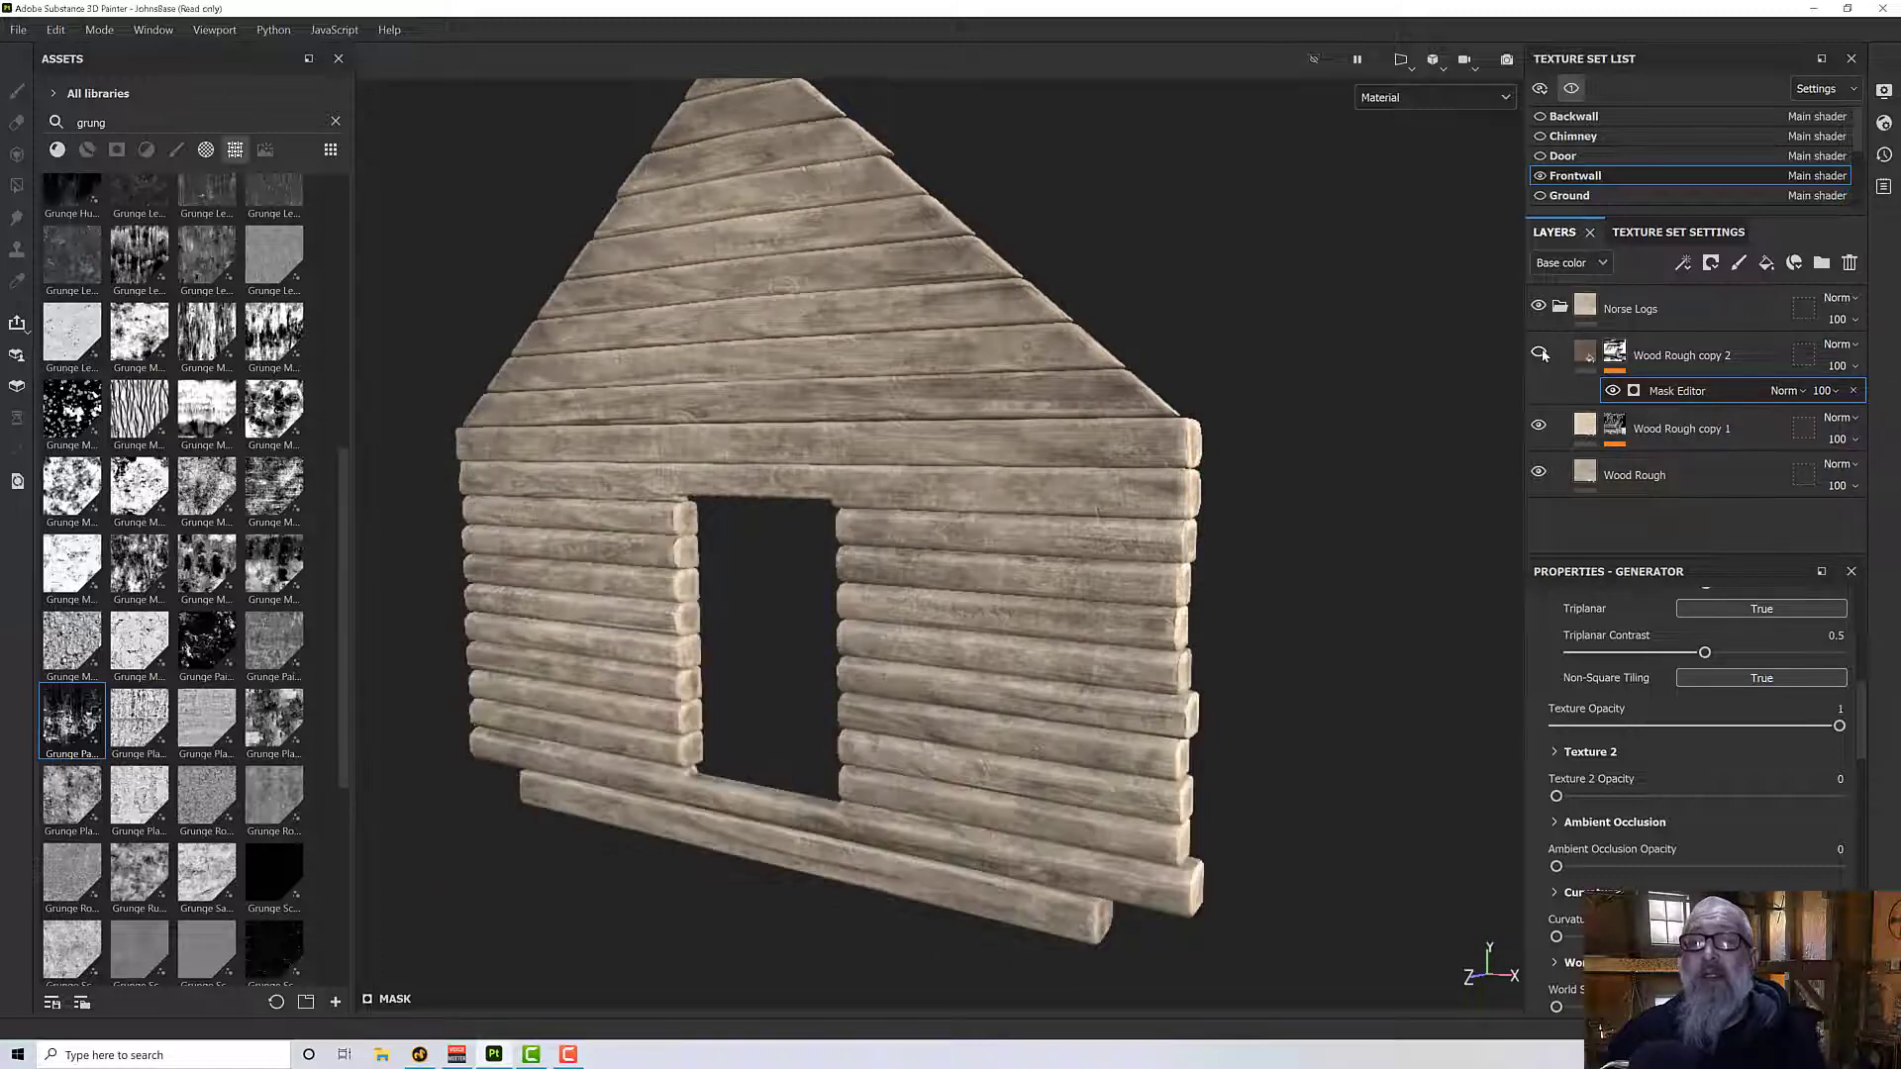
click(1539, 353)
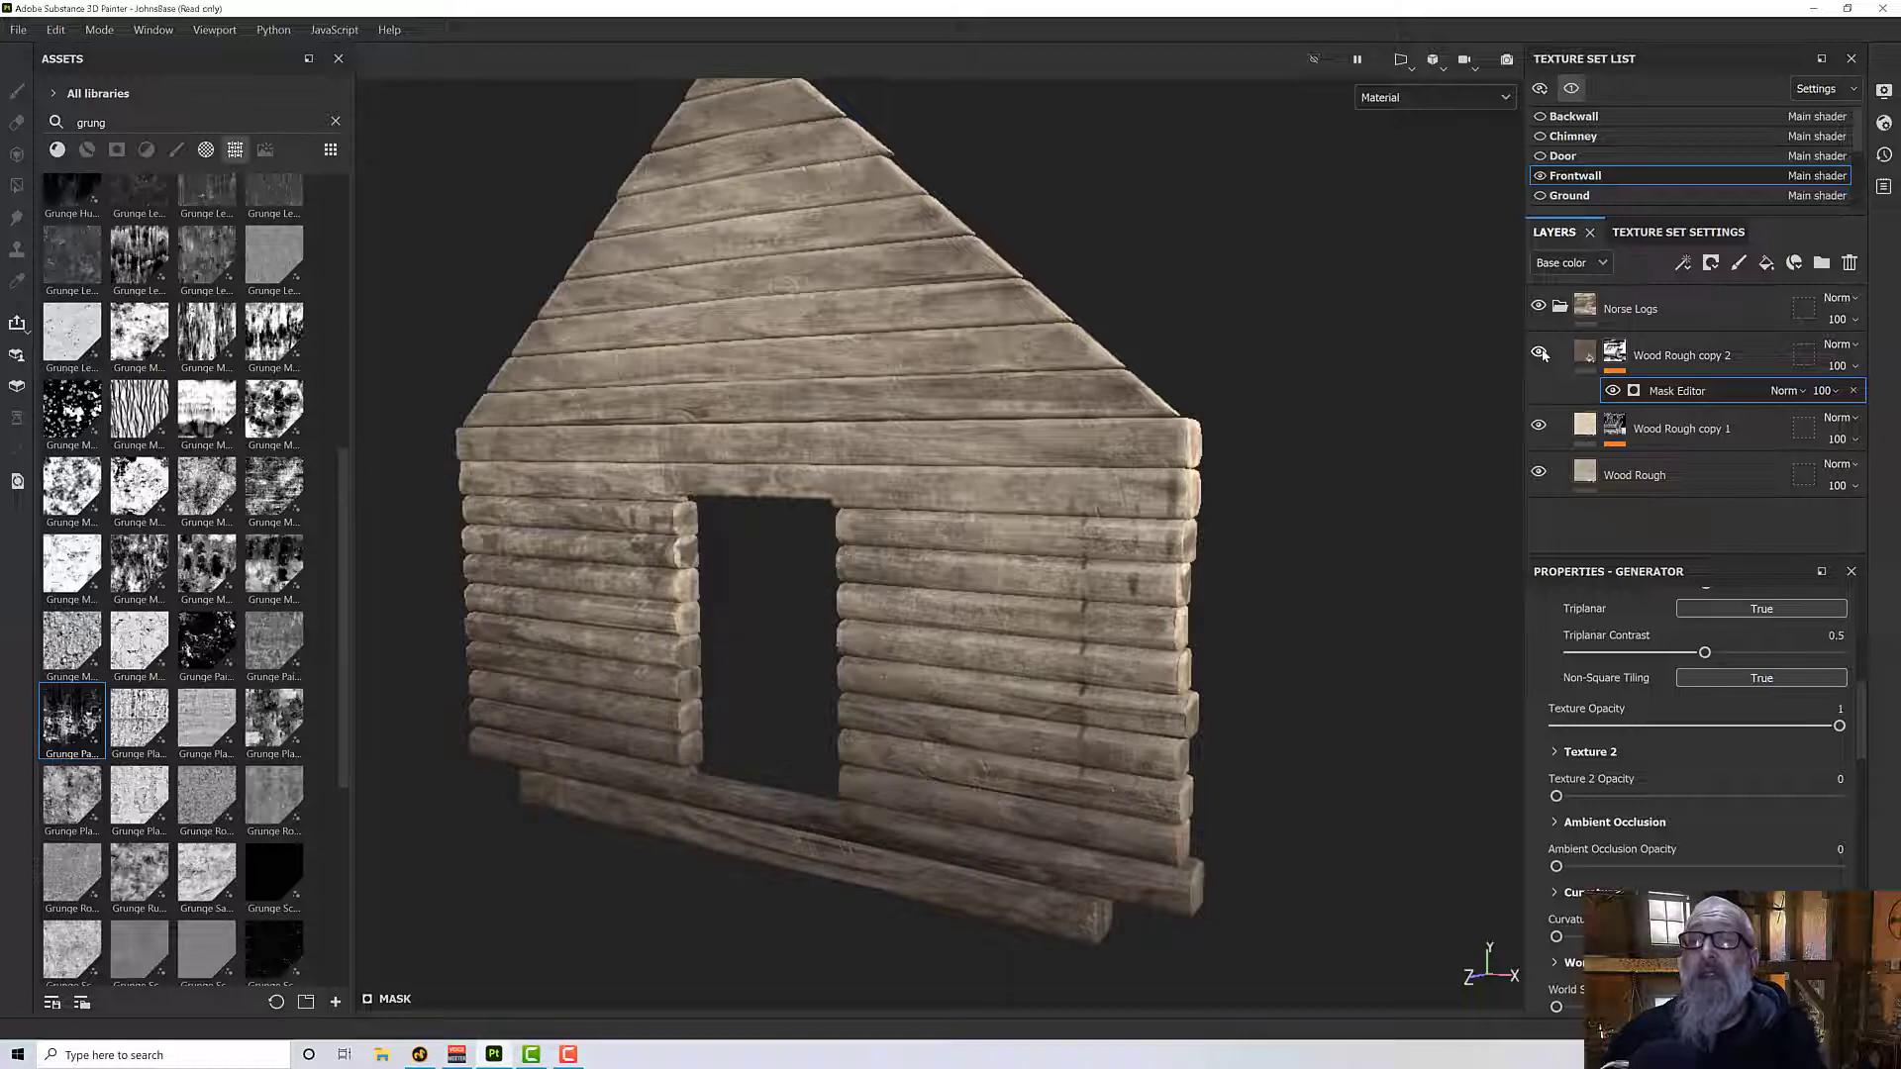
key(alt)
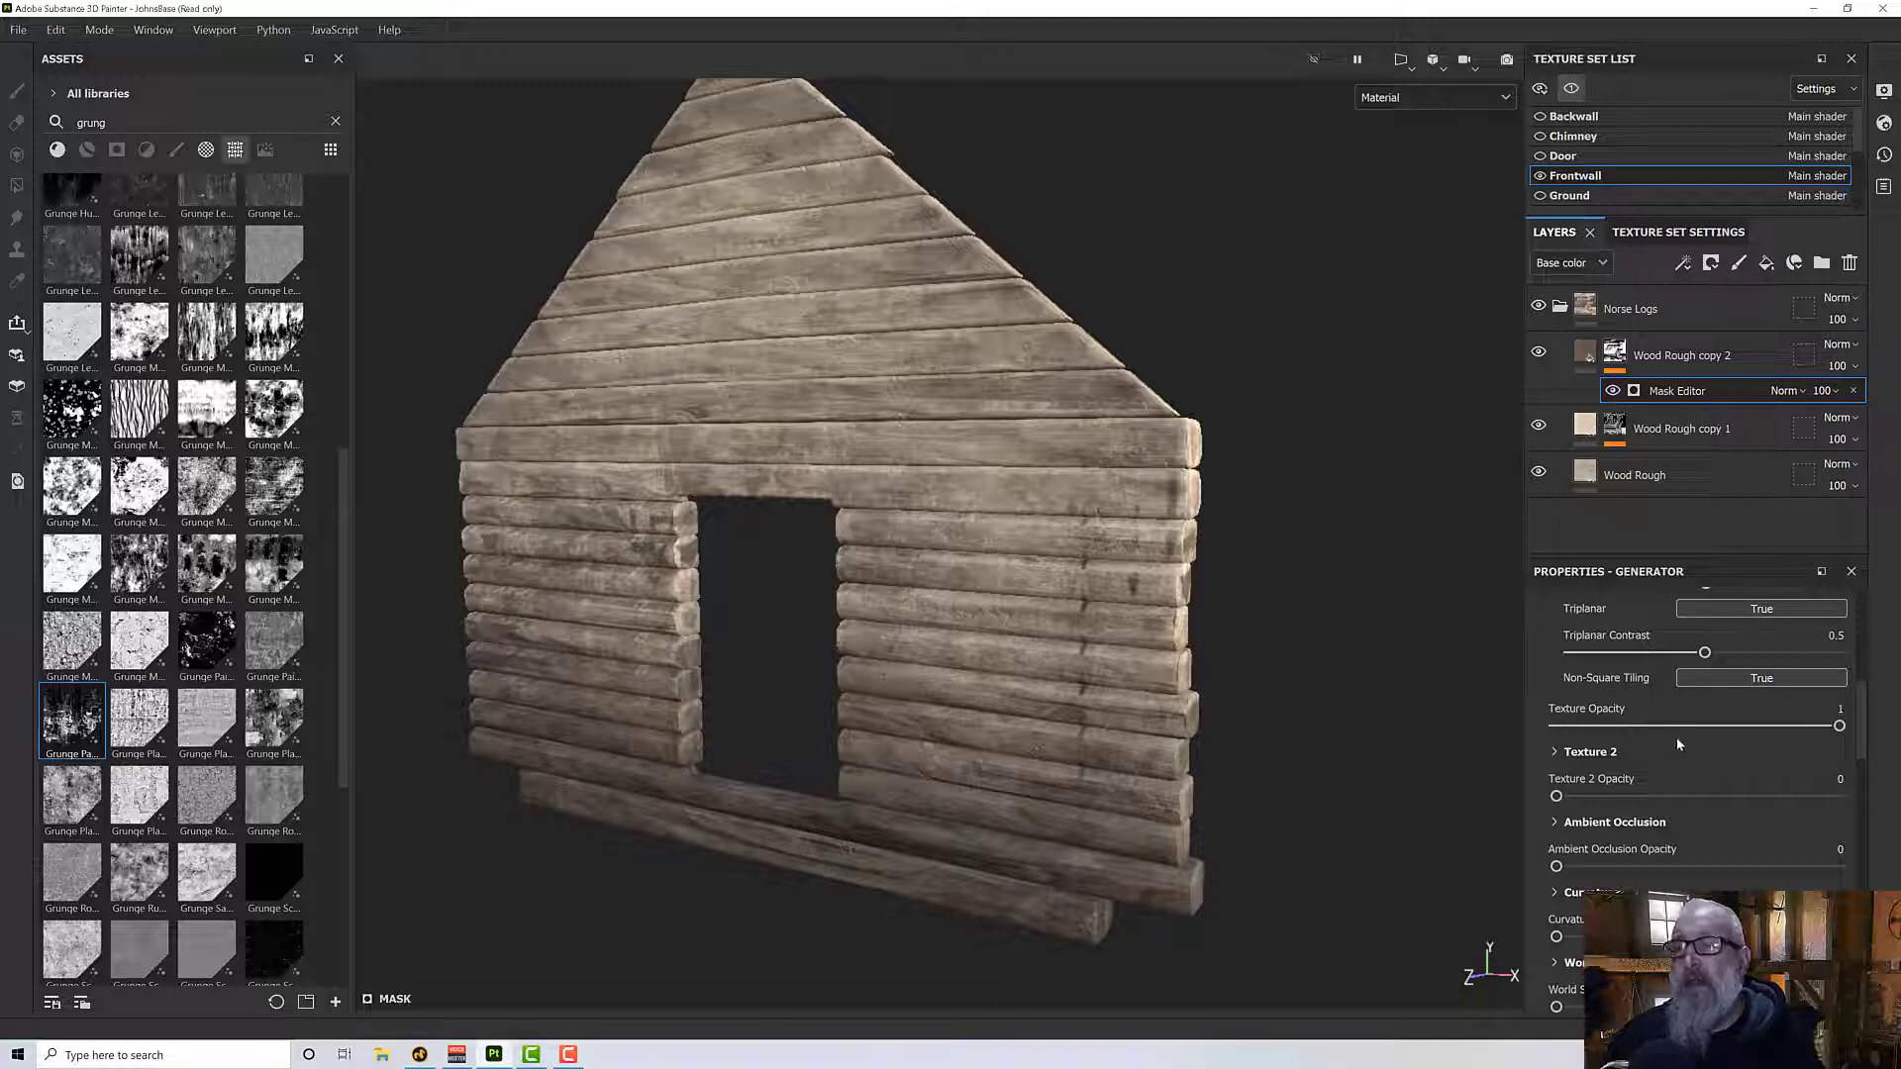
- Randomize the Seed of the Grunge Paper Ripped texture in the Wood Rough copy 2 layer's Mask Editor several times
scroll(1677, 743, up, 5)
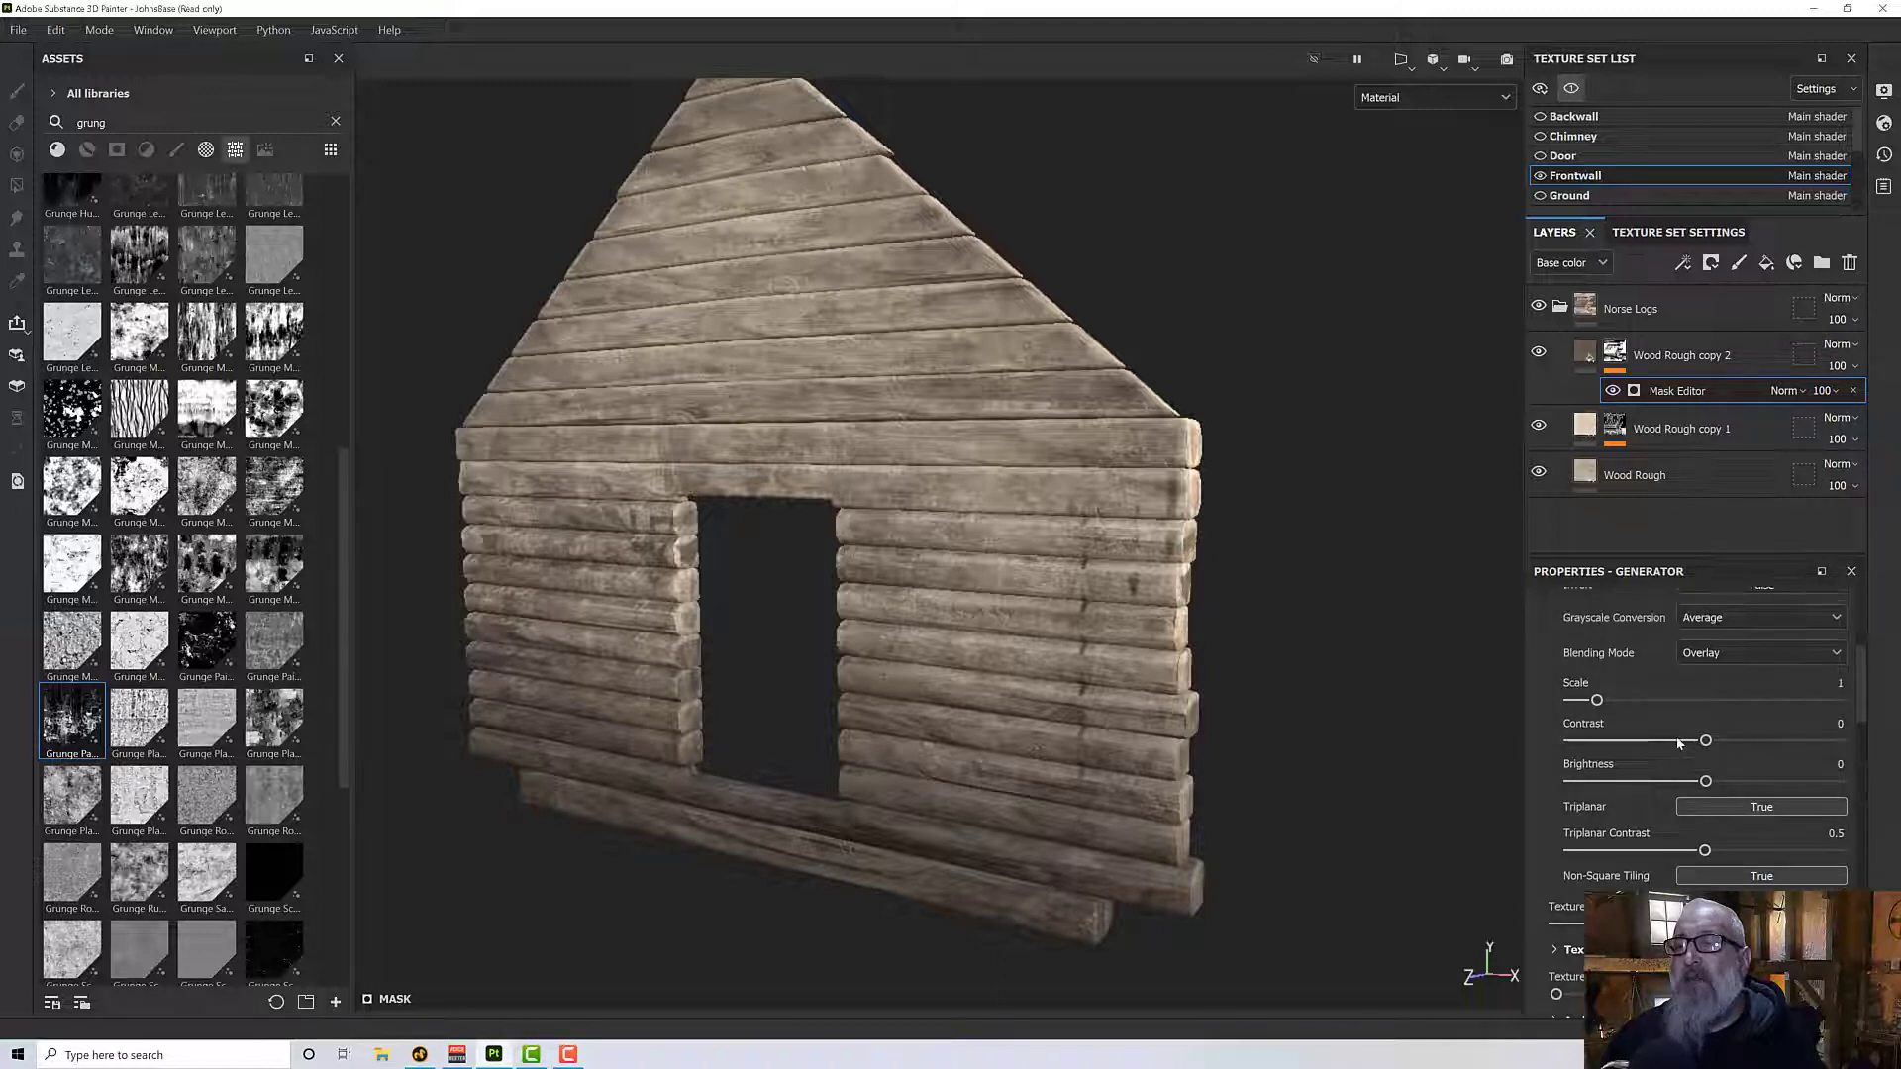
scroll(1677, 743, up, 2)
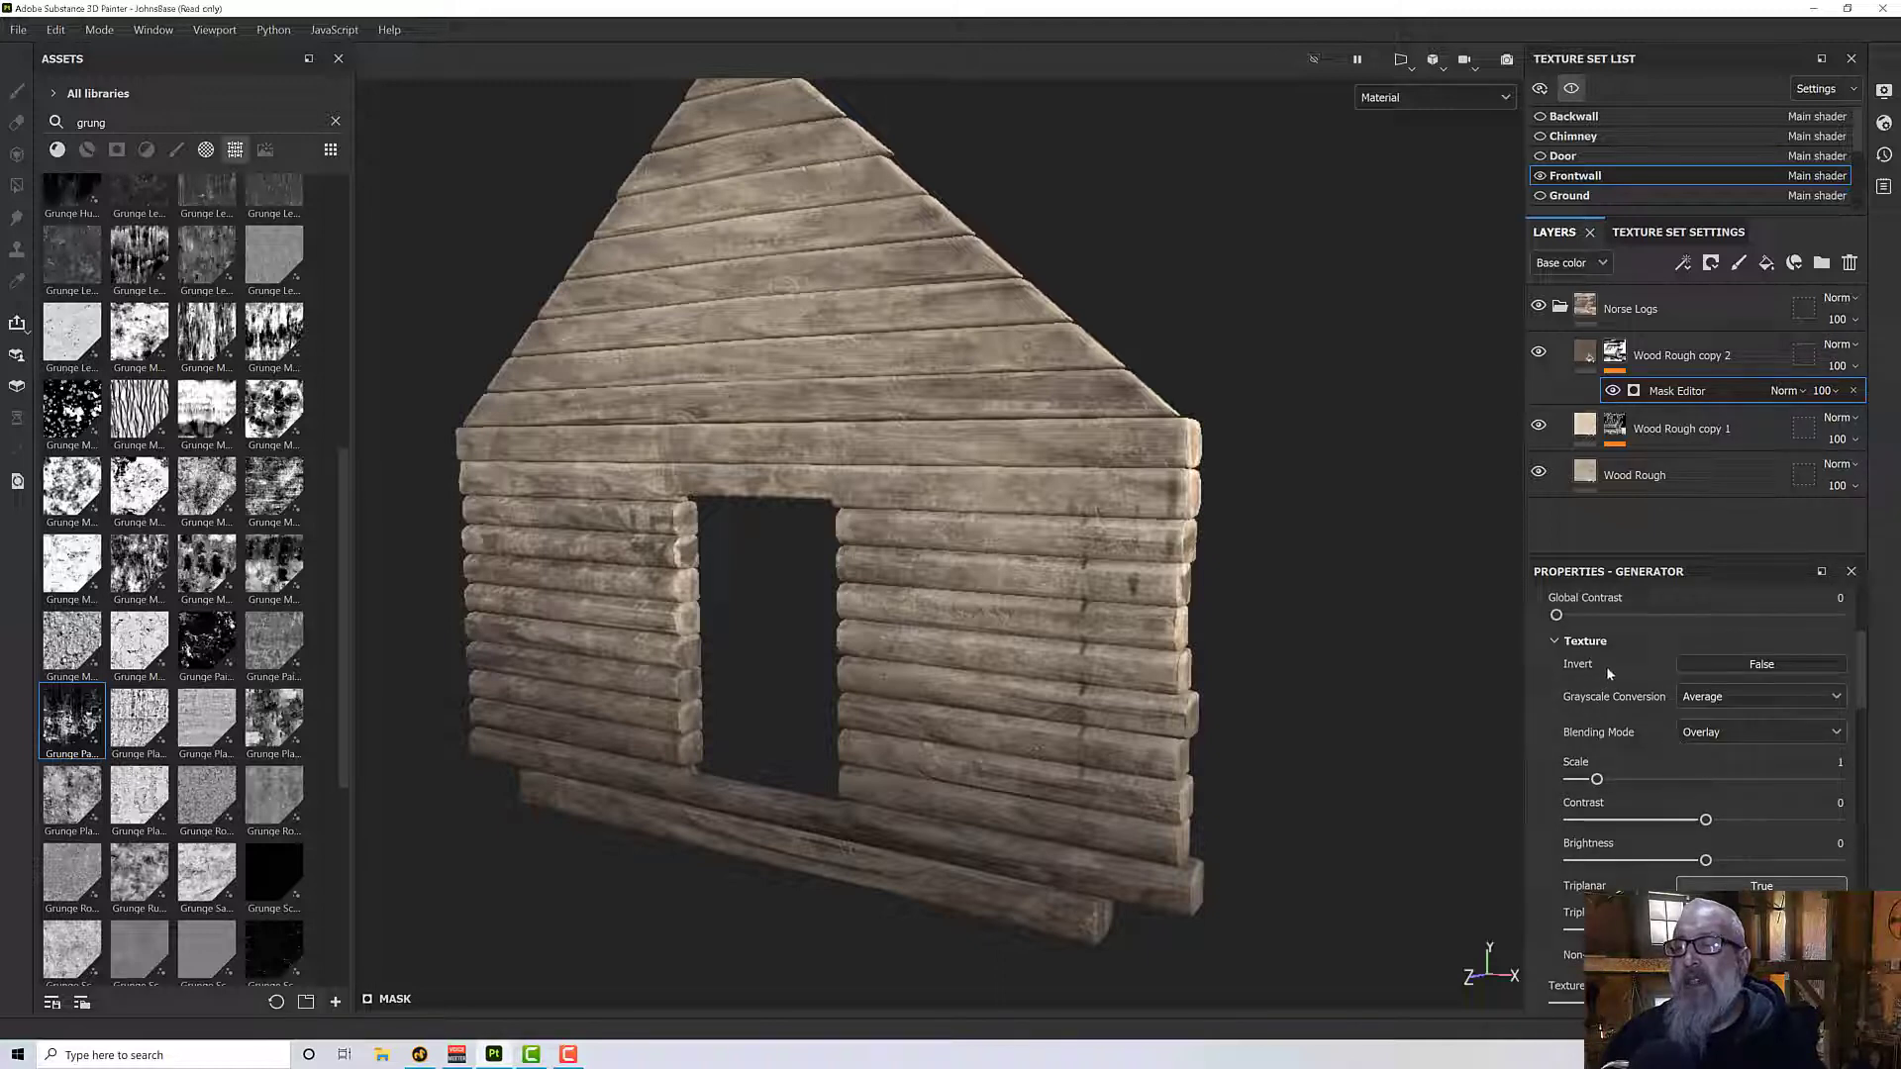
scroll(1643, 793, down, 2)
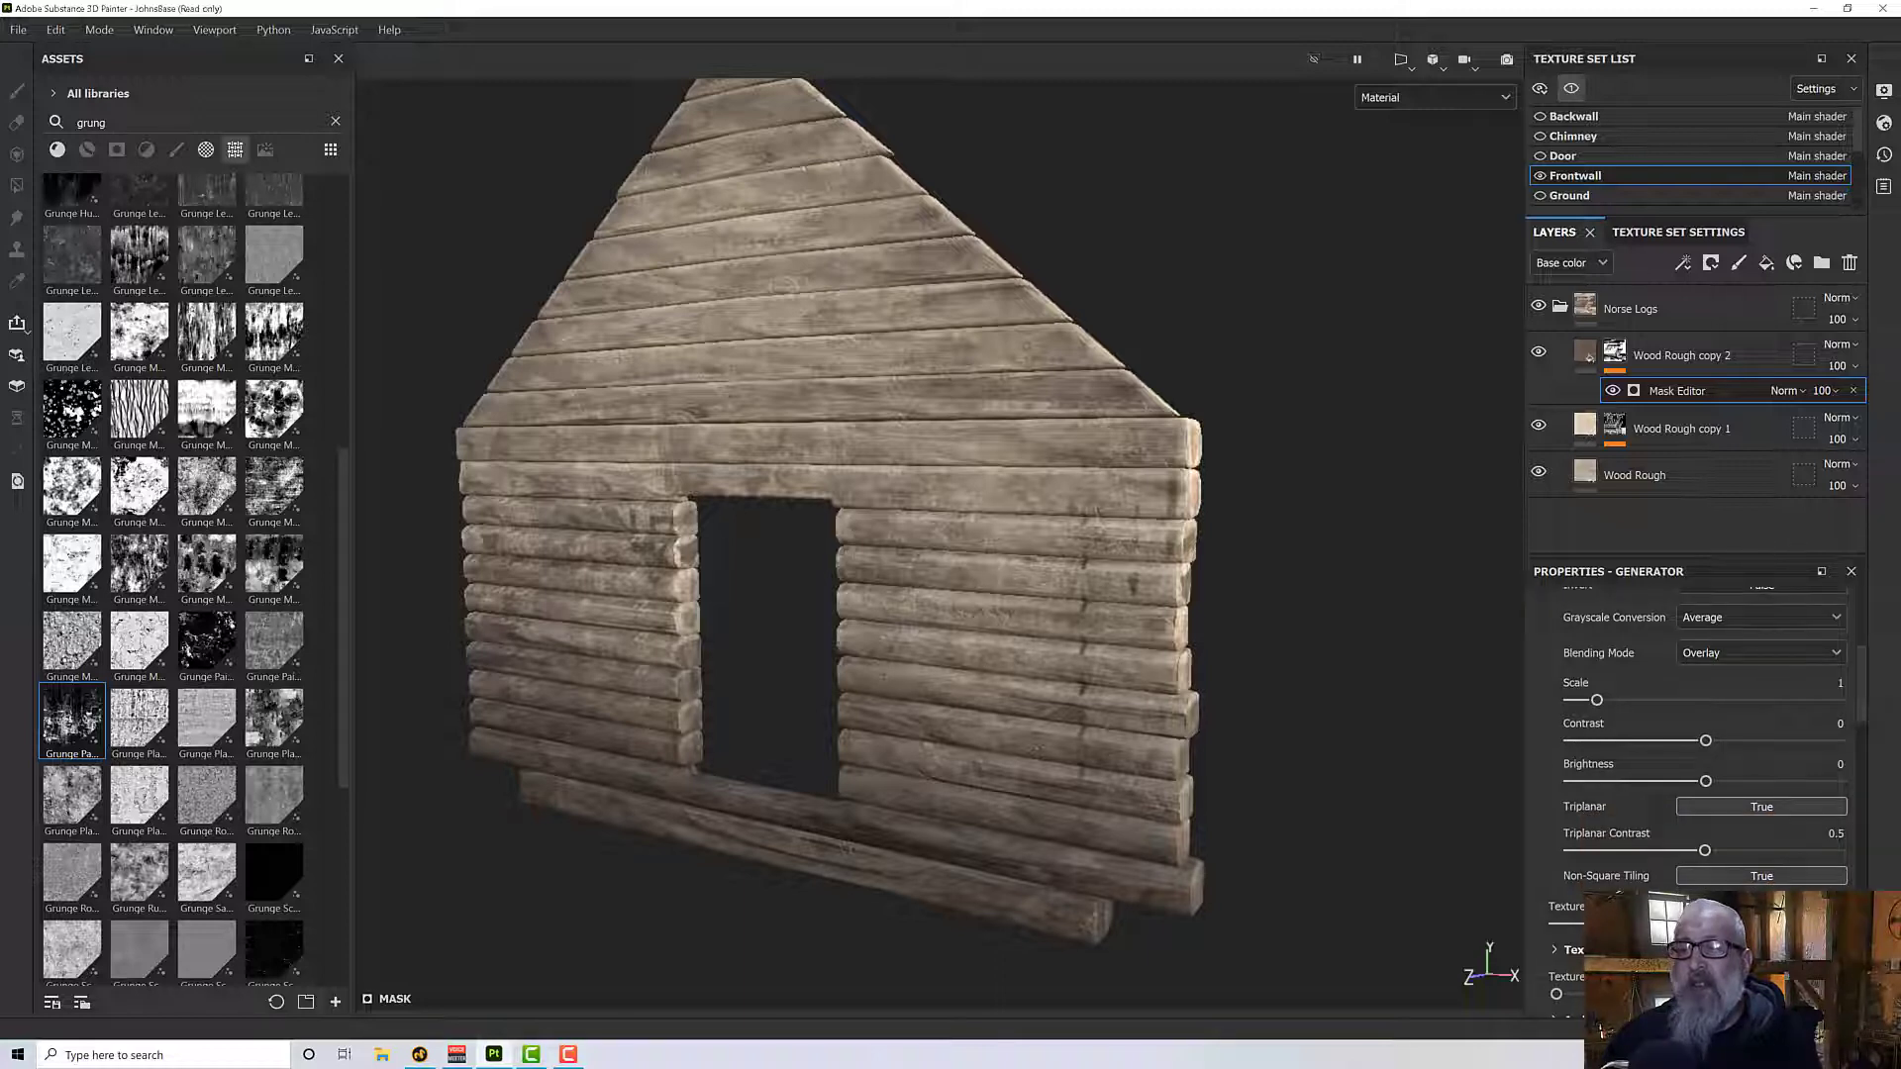
drag(1531, 928, 1832, 929)
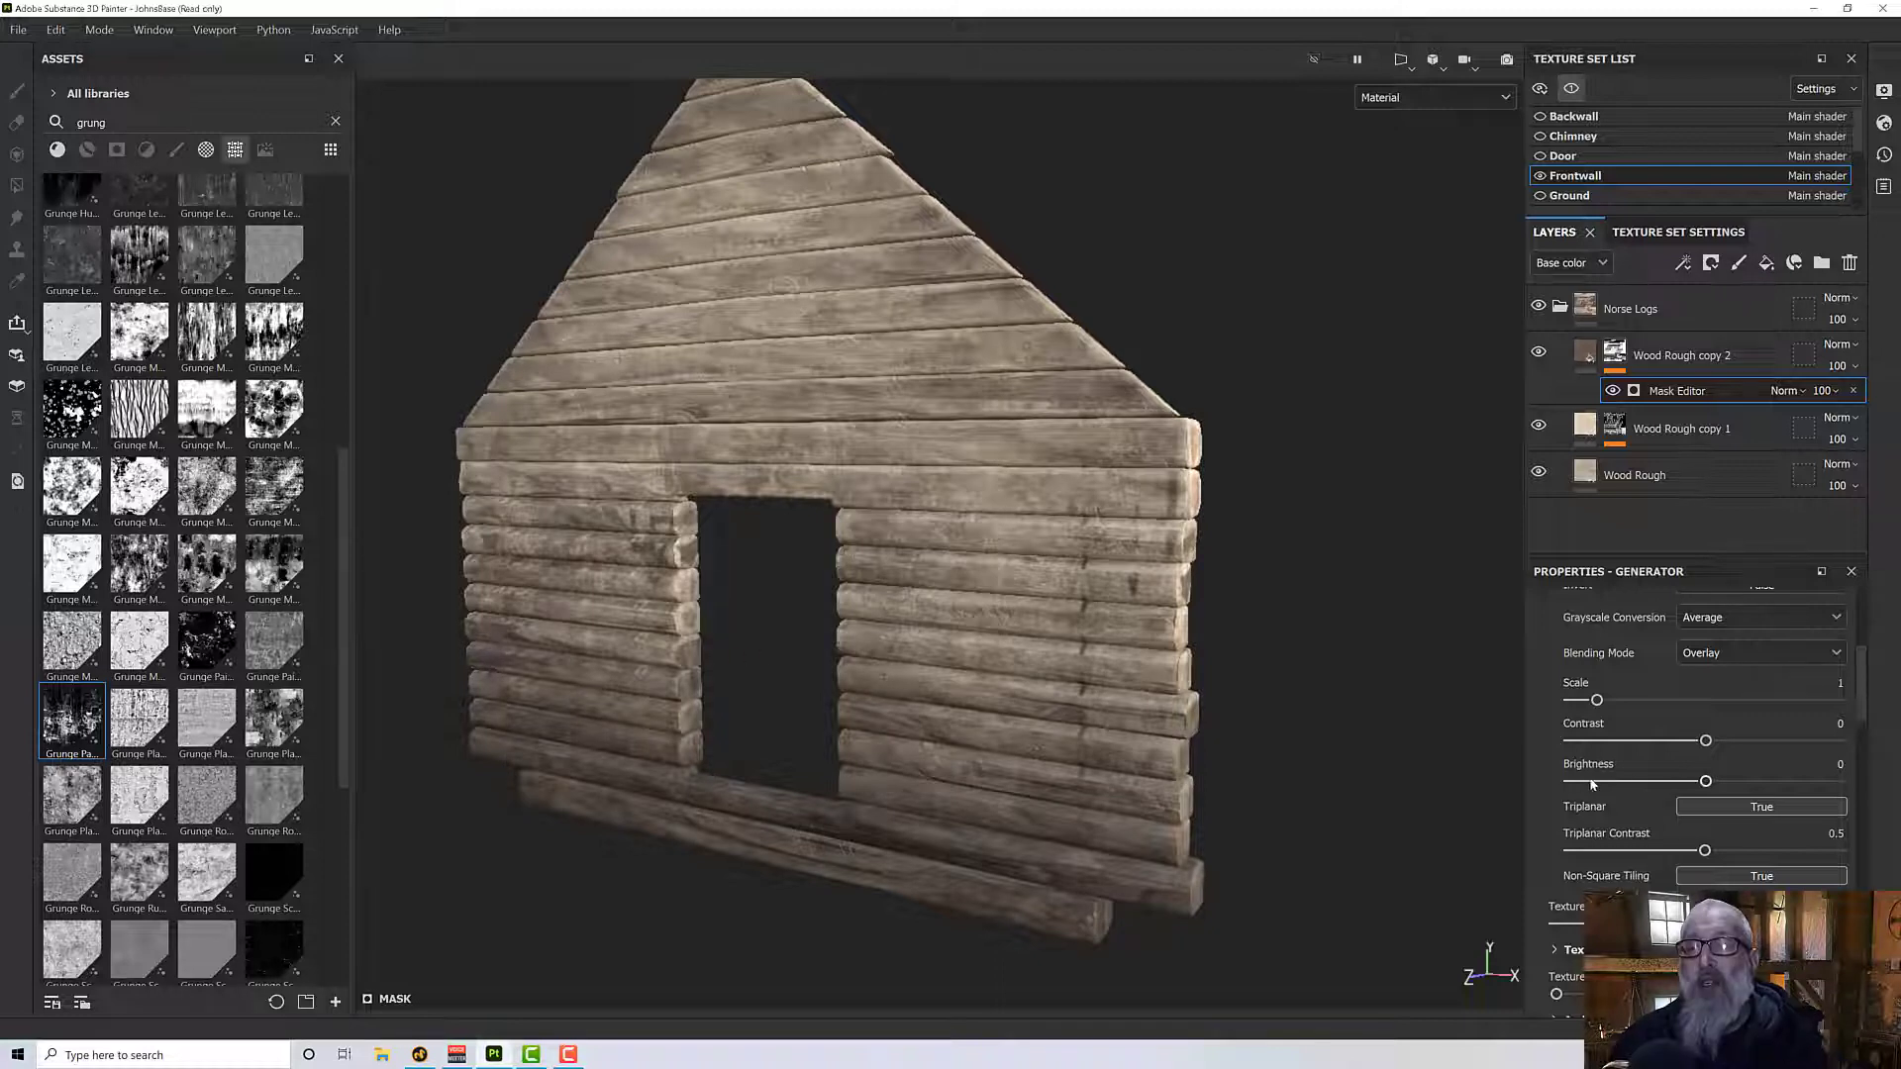
scroll(1719, 762, down, 10)
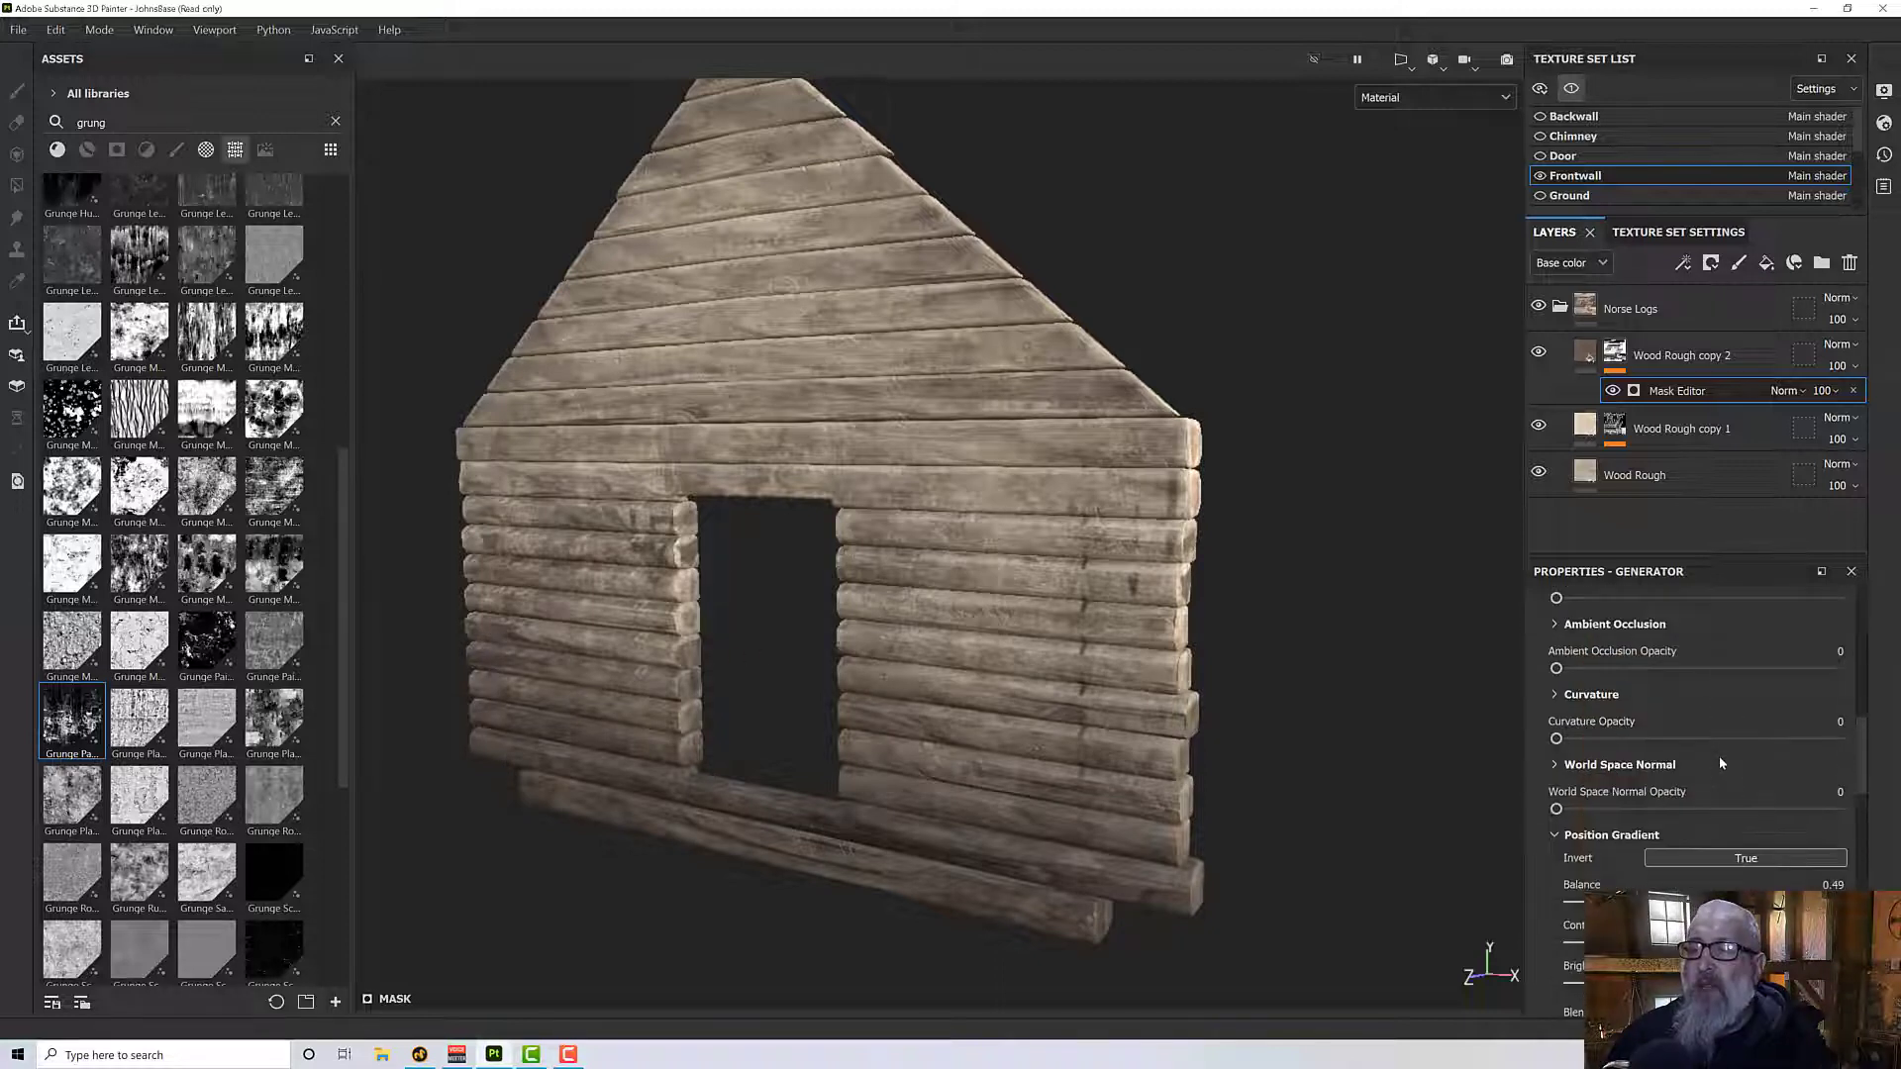
scroll(1721, 762, down, 10)
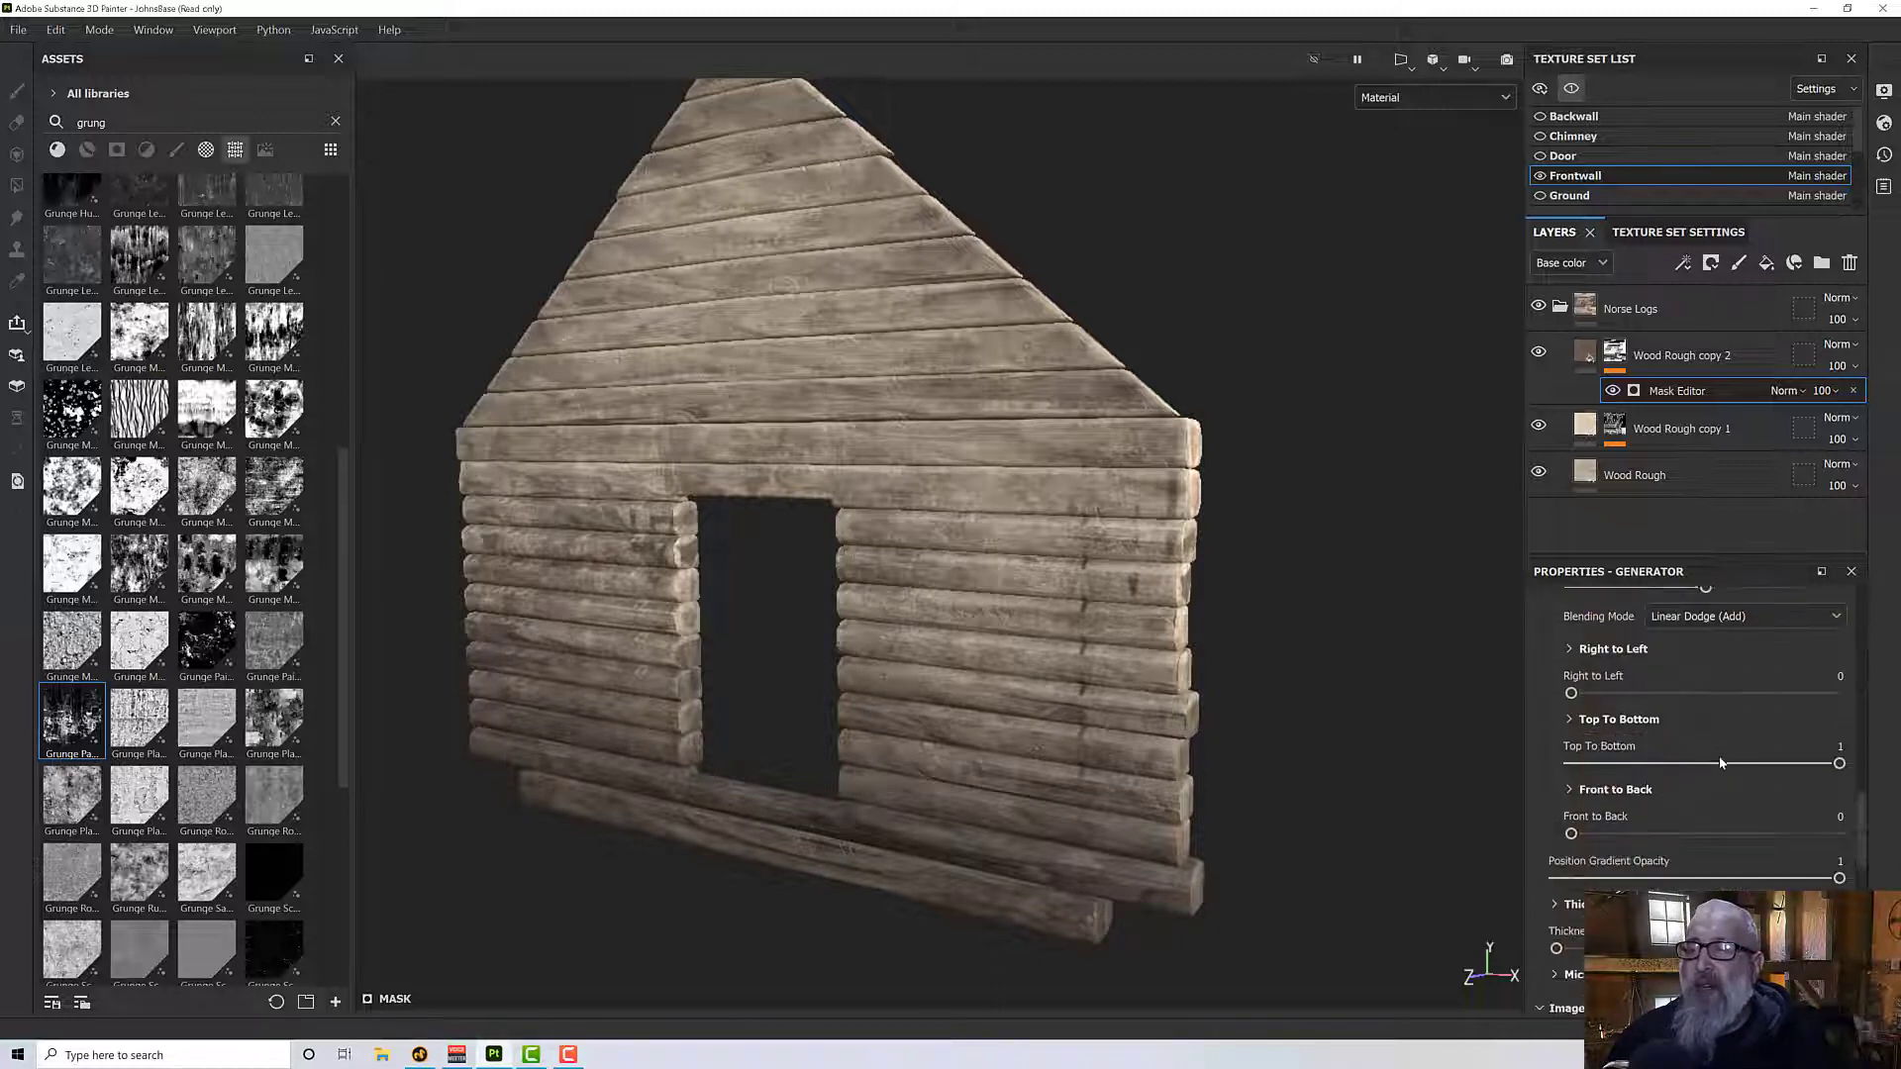
scroll(1721, 762, down, 3)
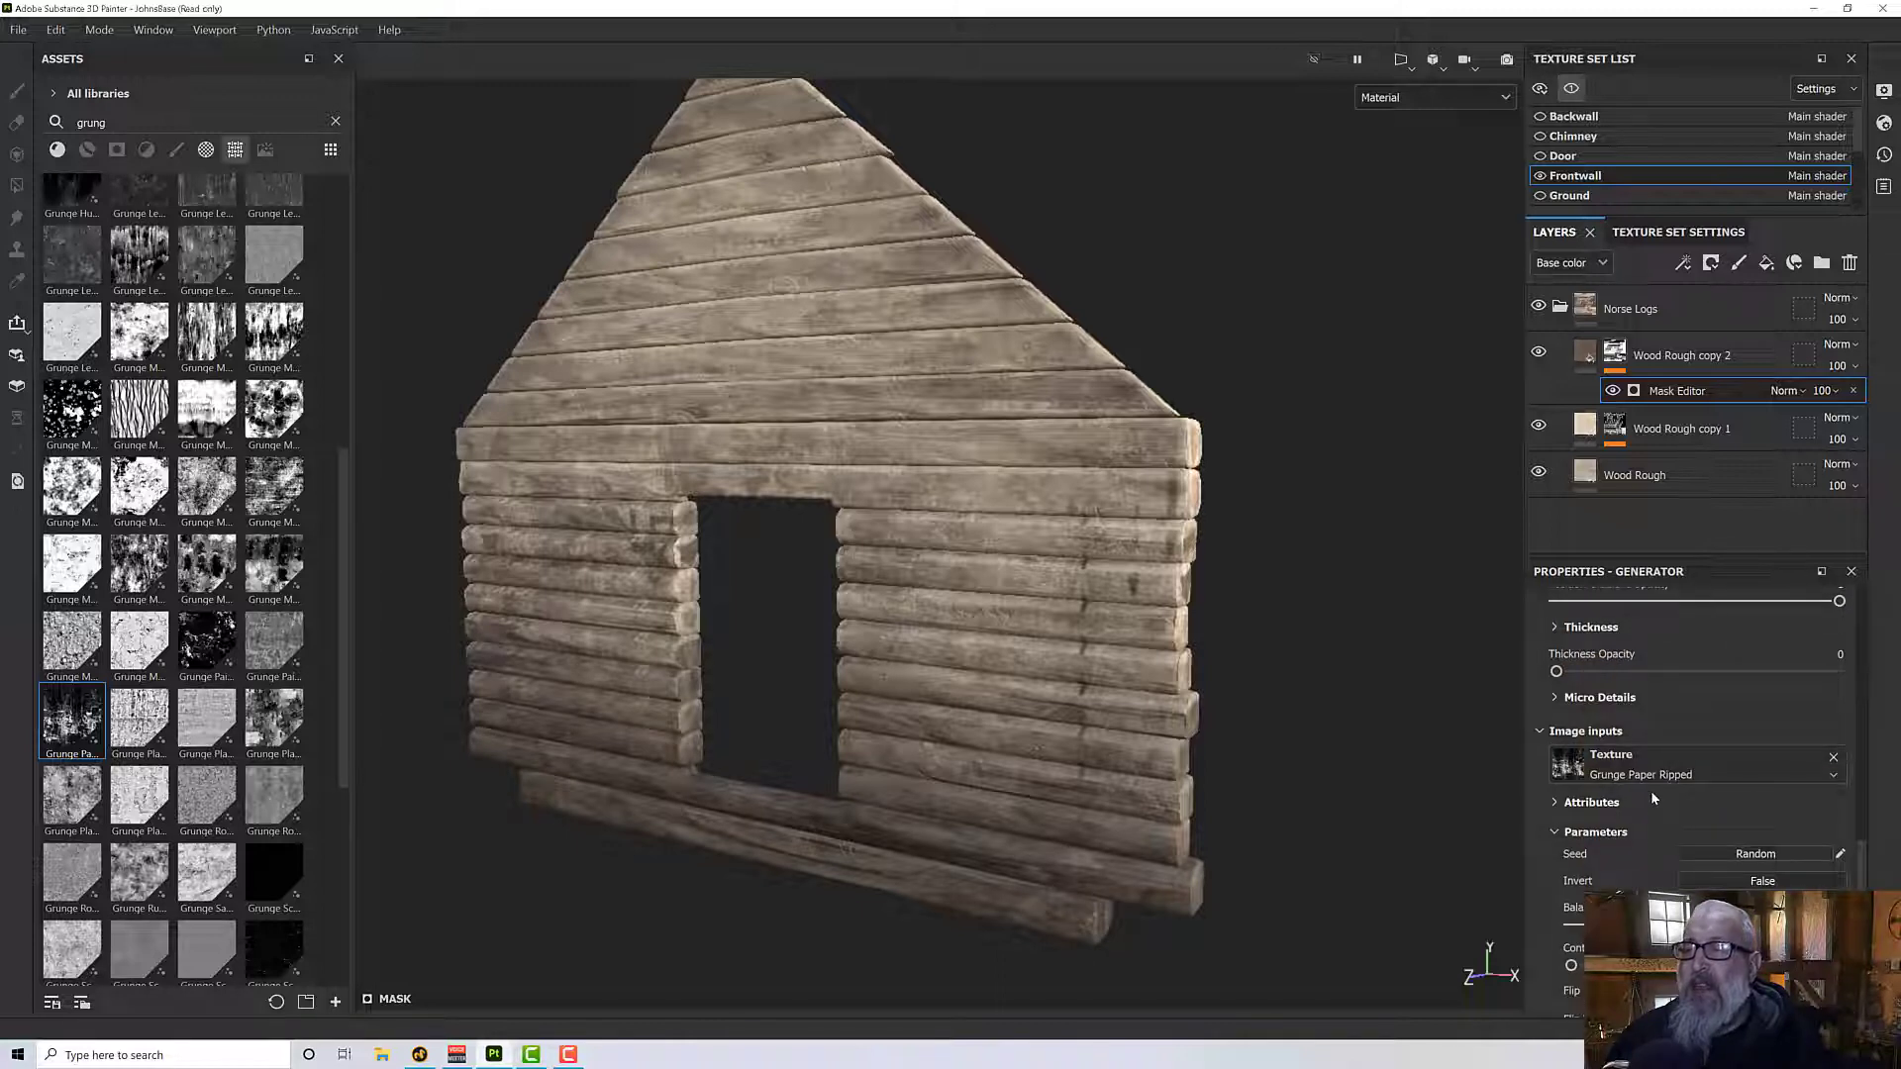
scroll(1649, 756, down, 2)
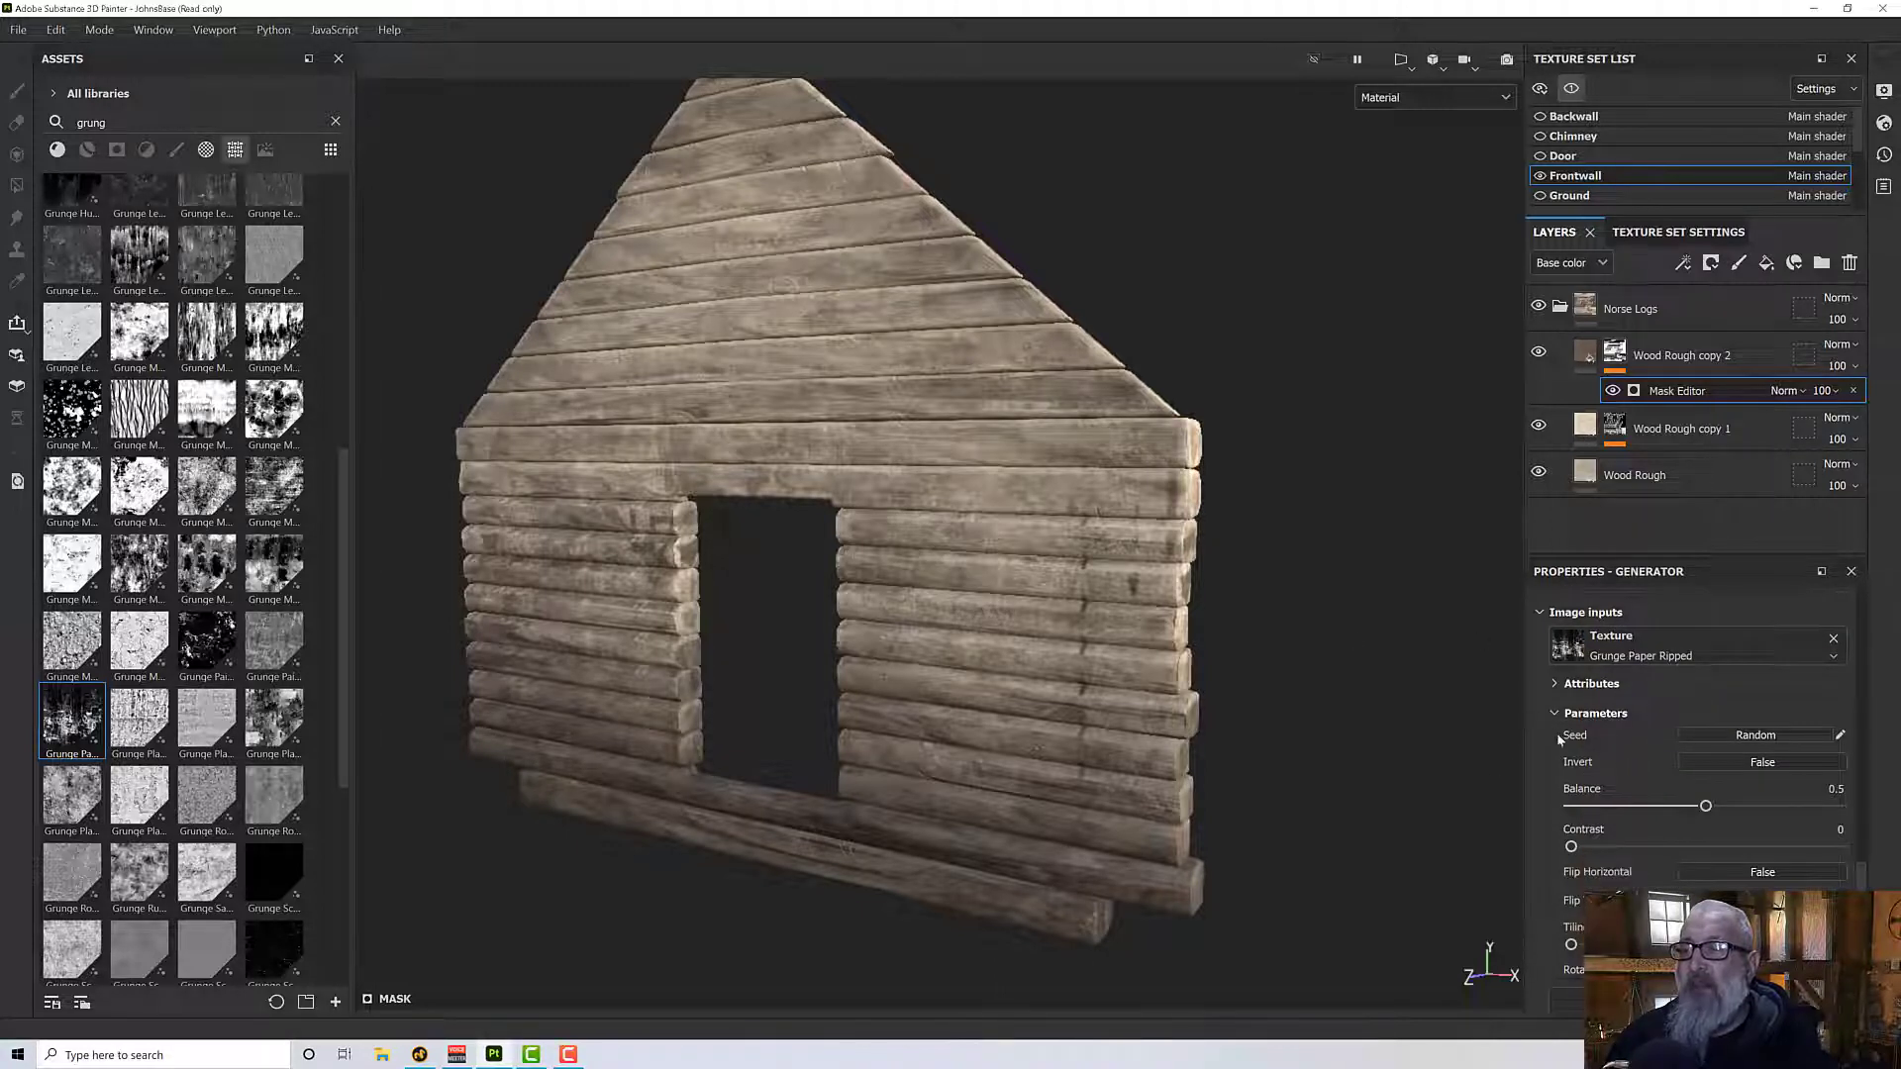
click(1771, 744)
click(1772, 743)
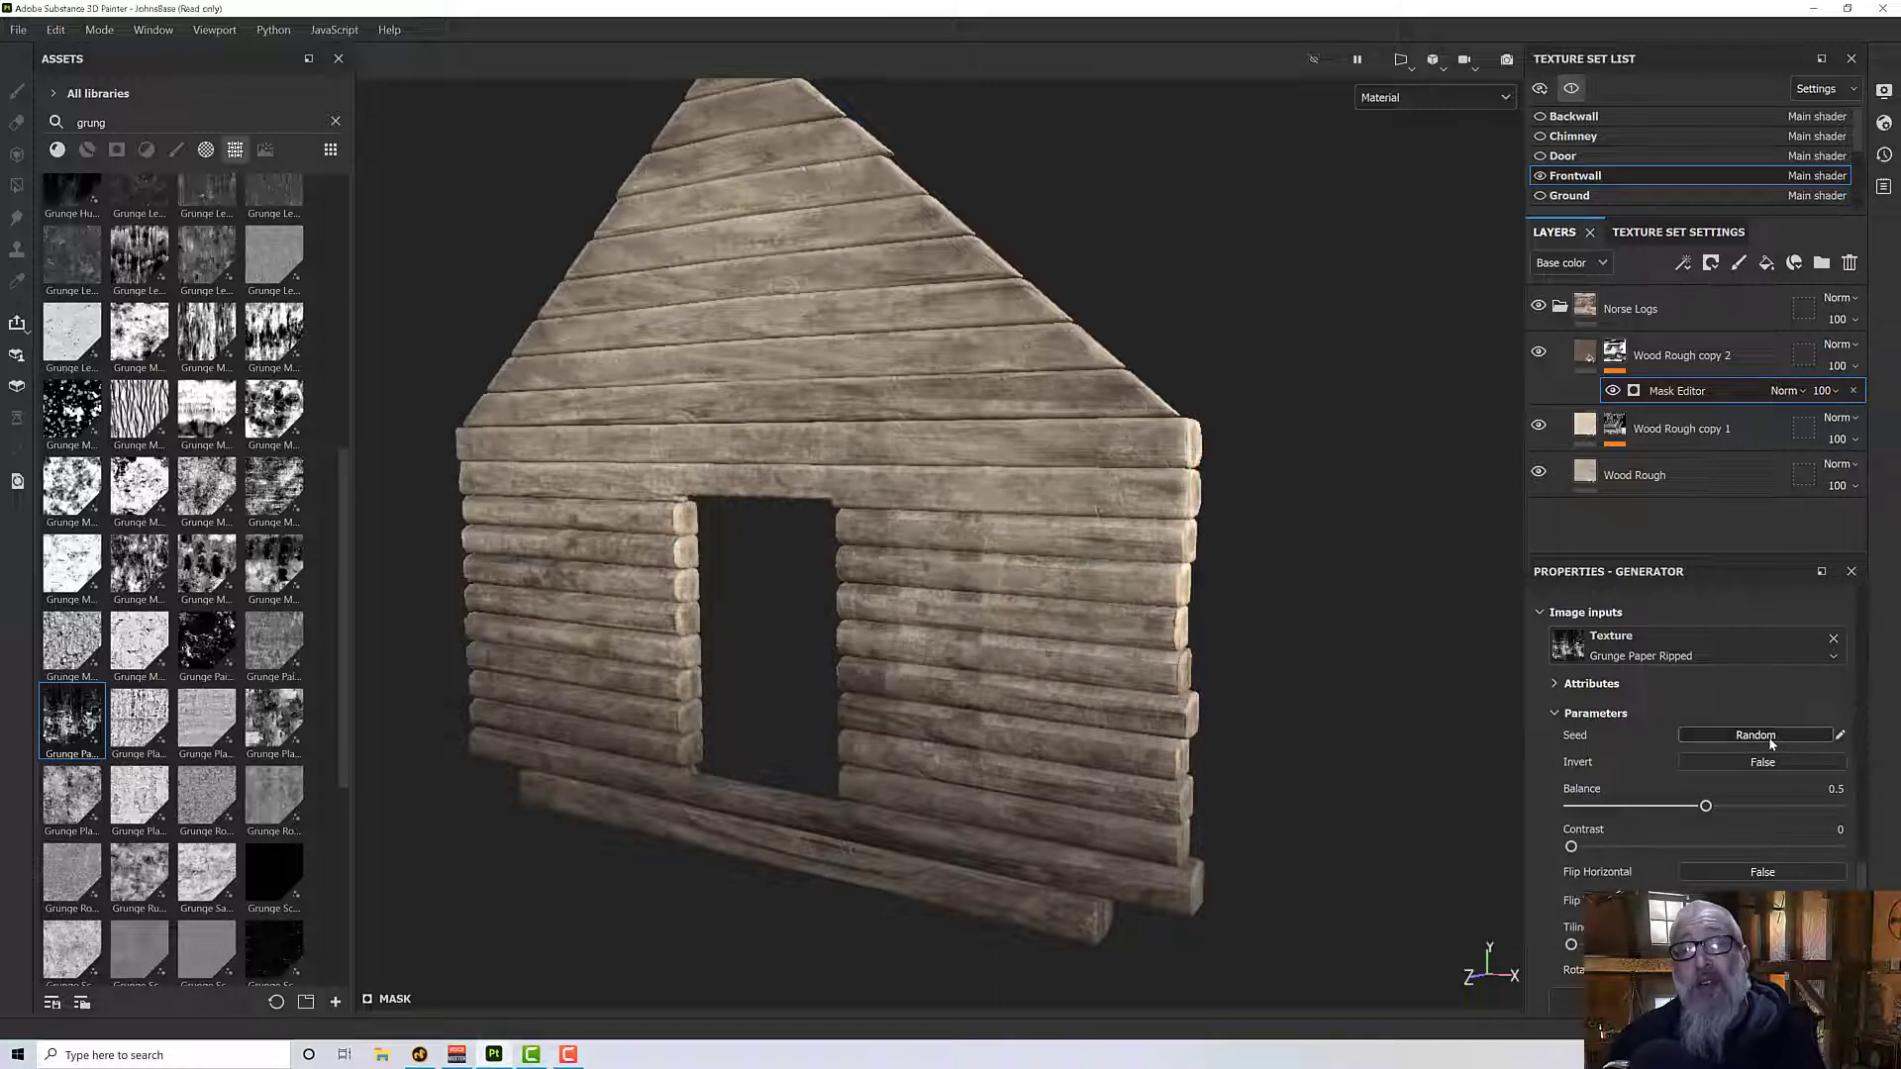
click(1771, 744)
click(1771, 744)
click(1771, 743)
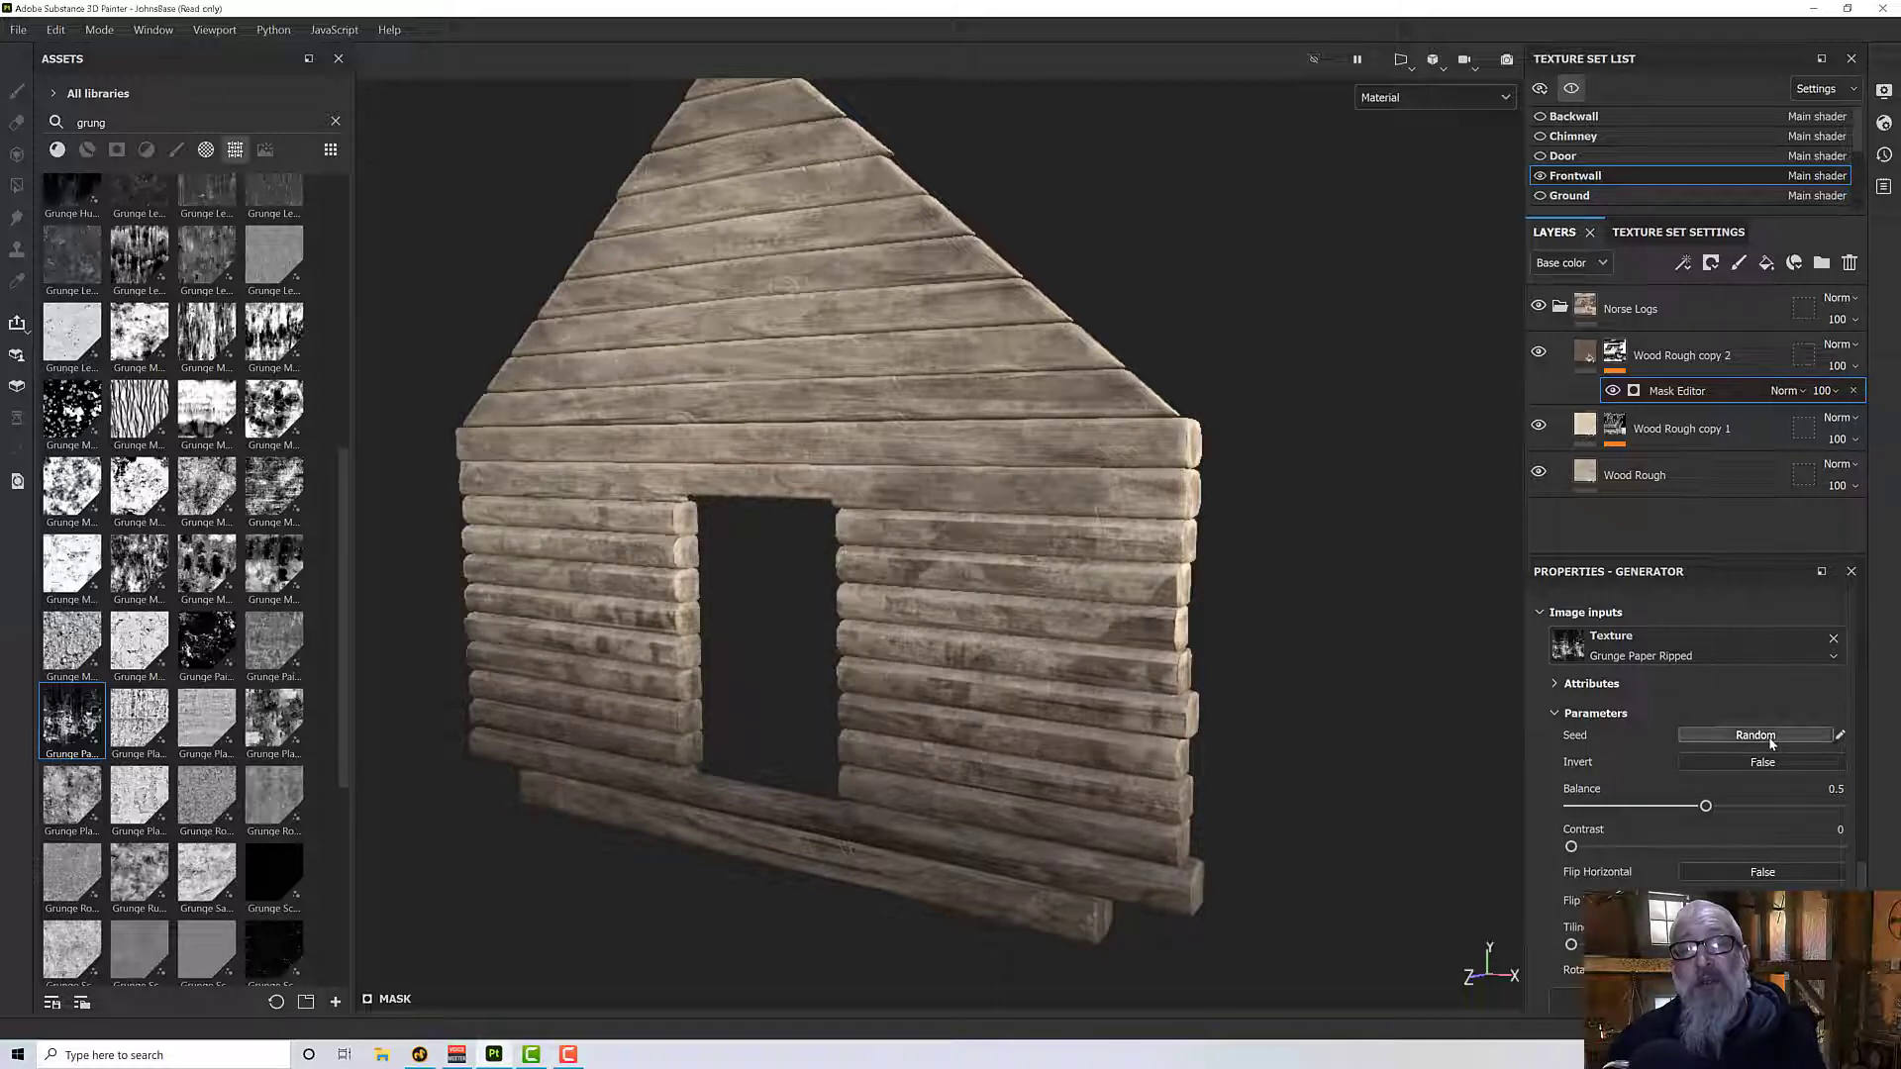
click(1771, 744)
click(1772, 743)
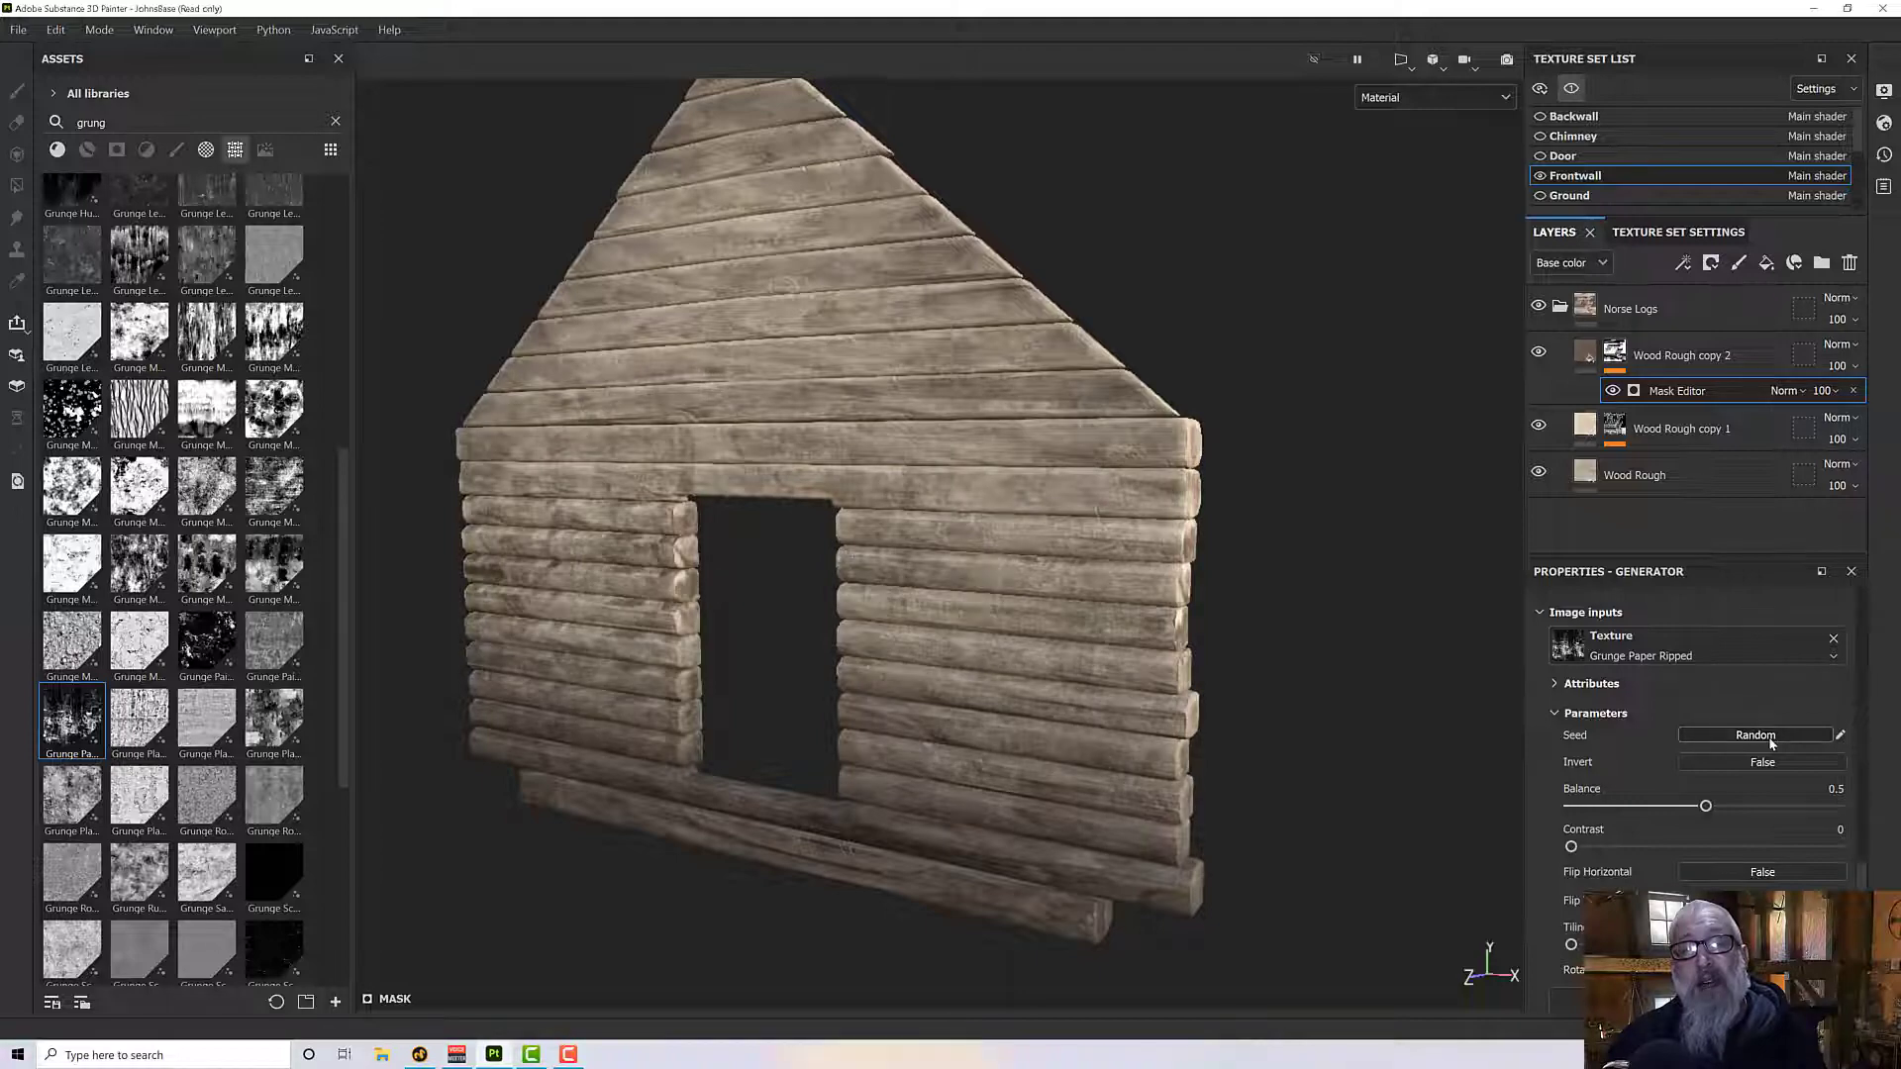
click(1772, 744)
- Check the log ends up close, randomize the Grunge Paper Ripped Seed once more, and set its Contrast to 0.15
alt+drag(1082, 735, 1275, 713)
scroll(1144, 712, up, 8)
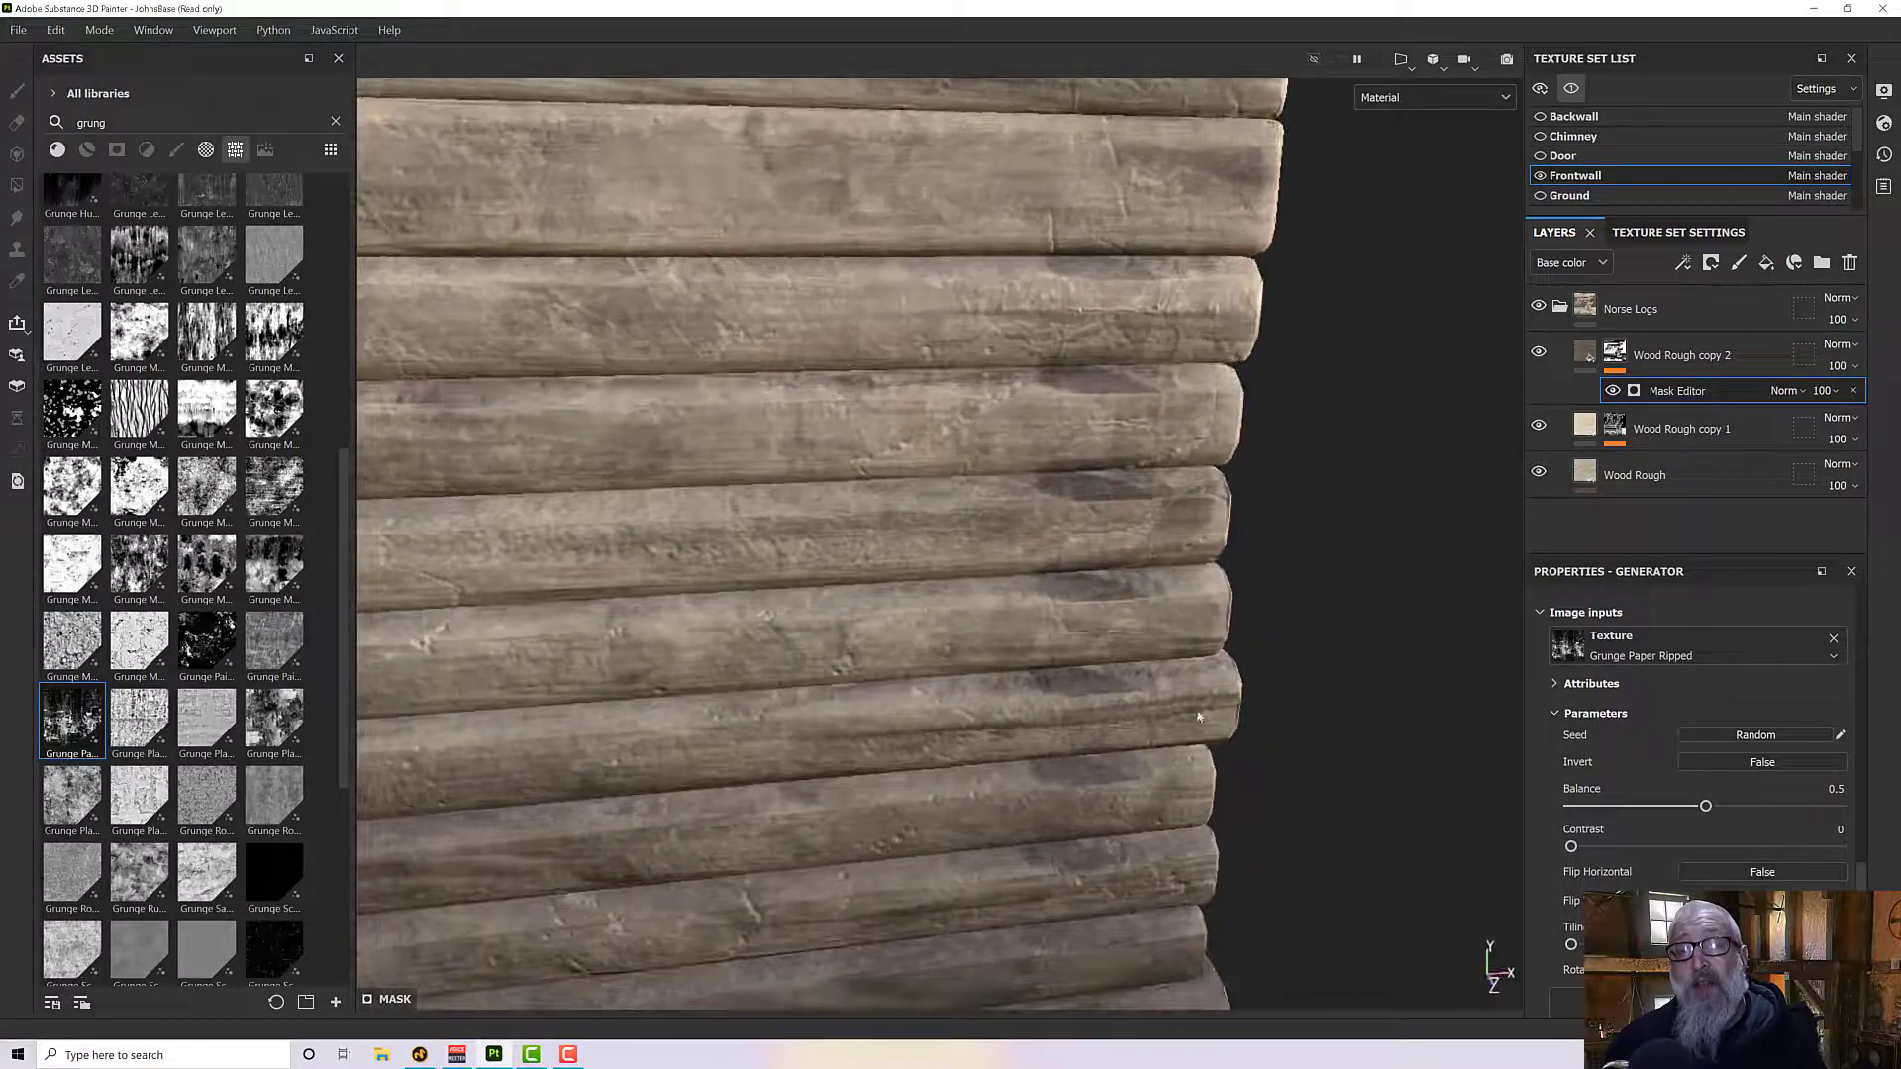
scroll(1090, 437, down, 6)
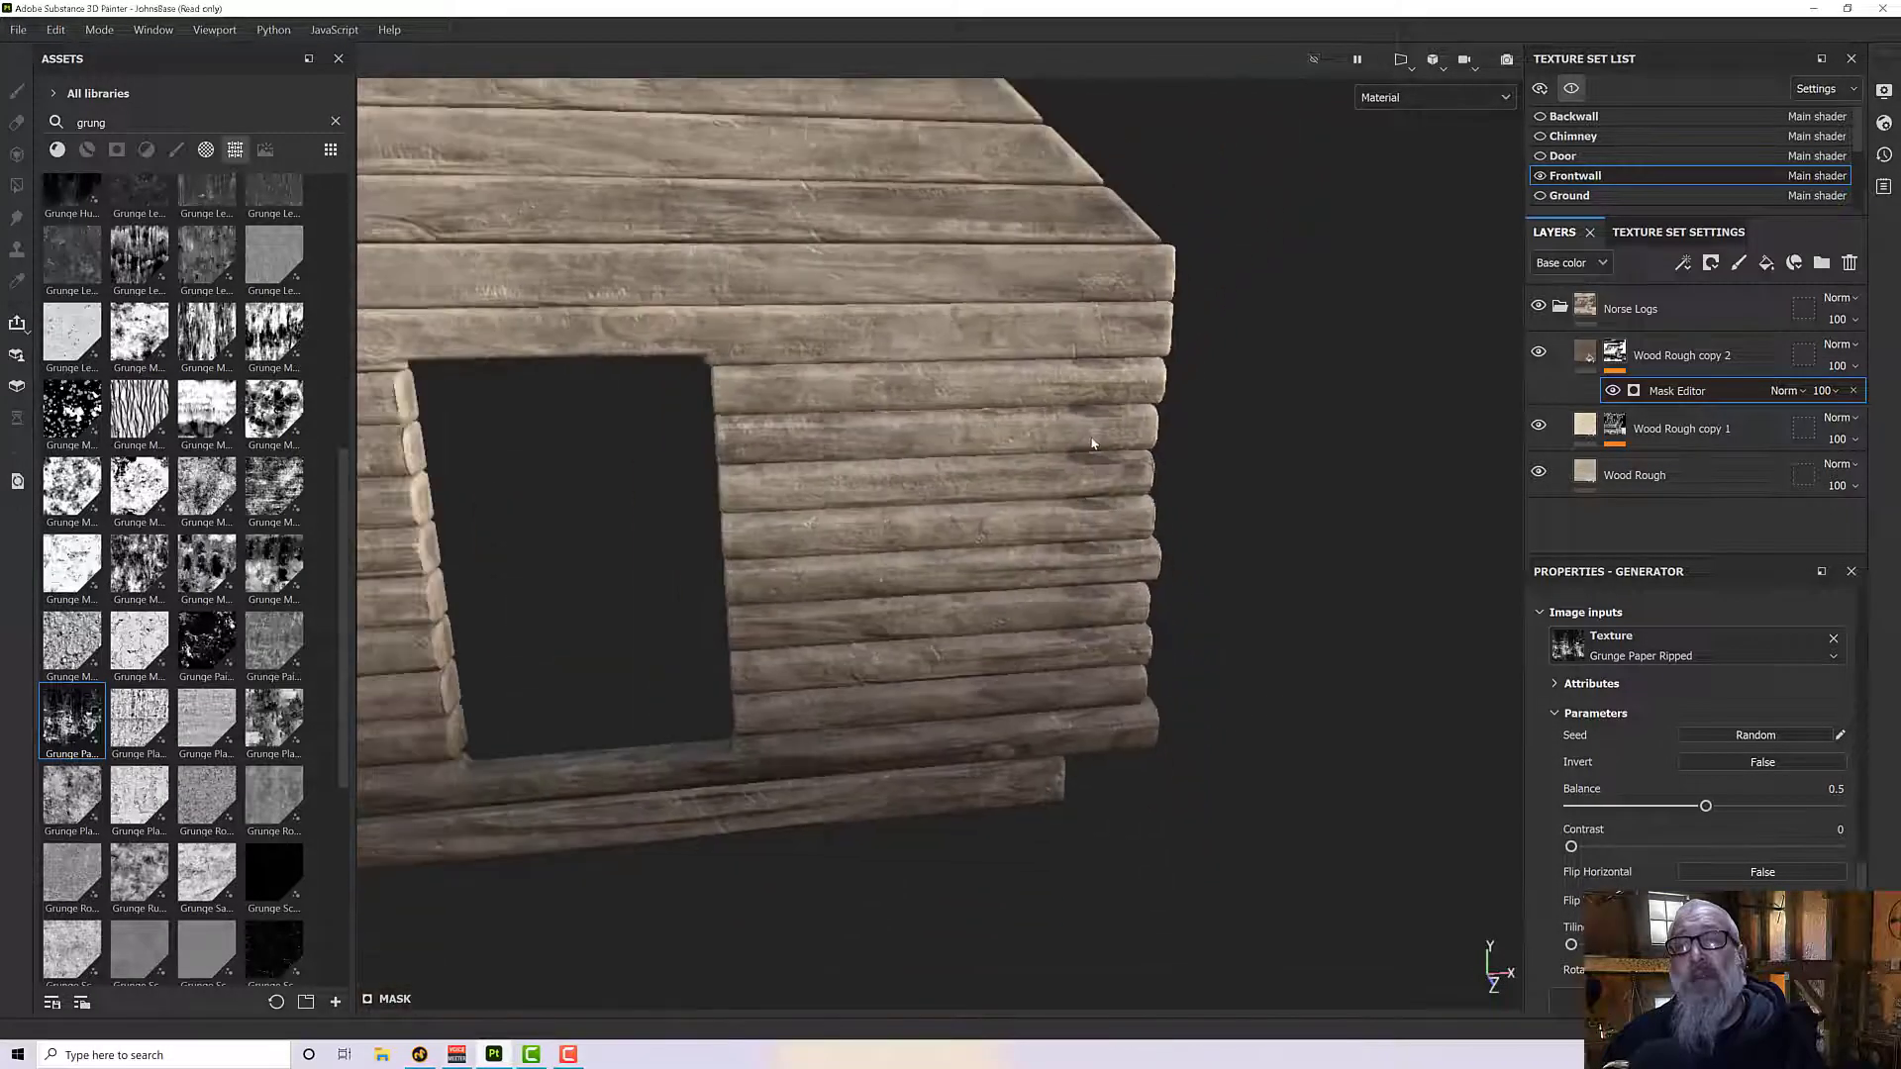
alt+drag(1090, 436, 946, 447)
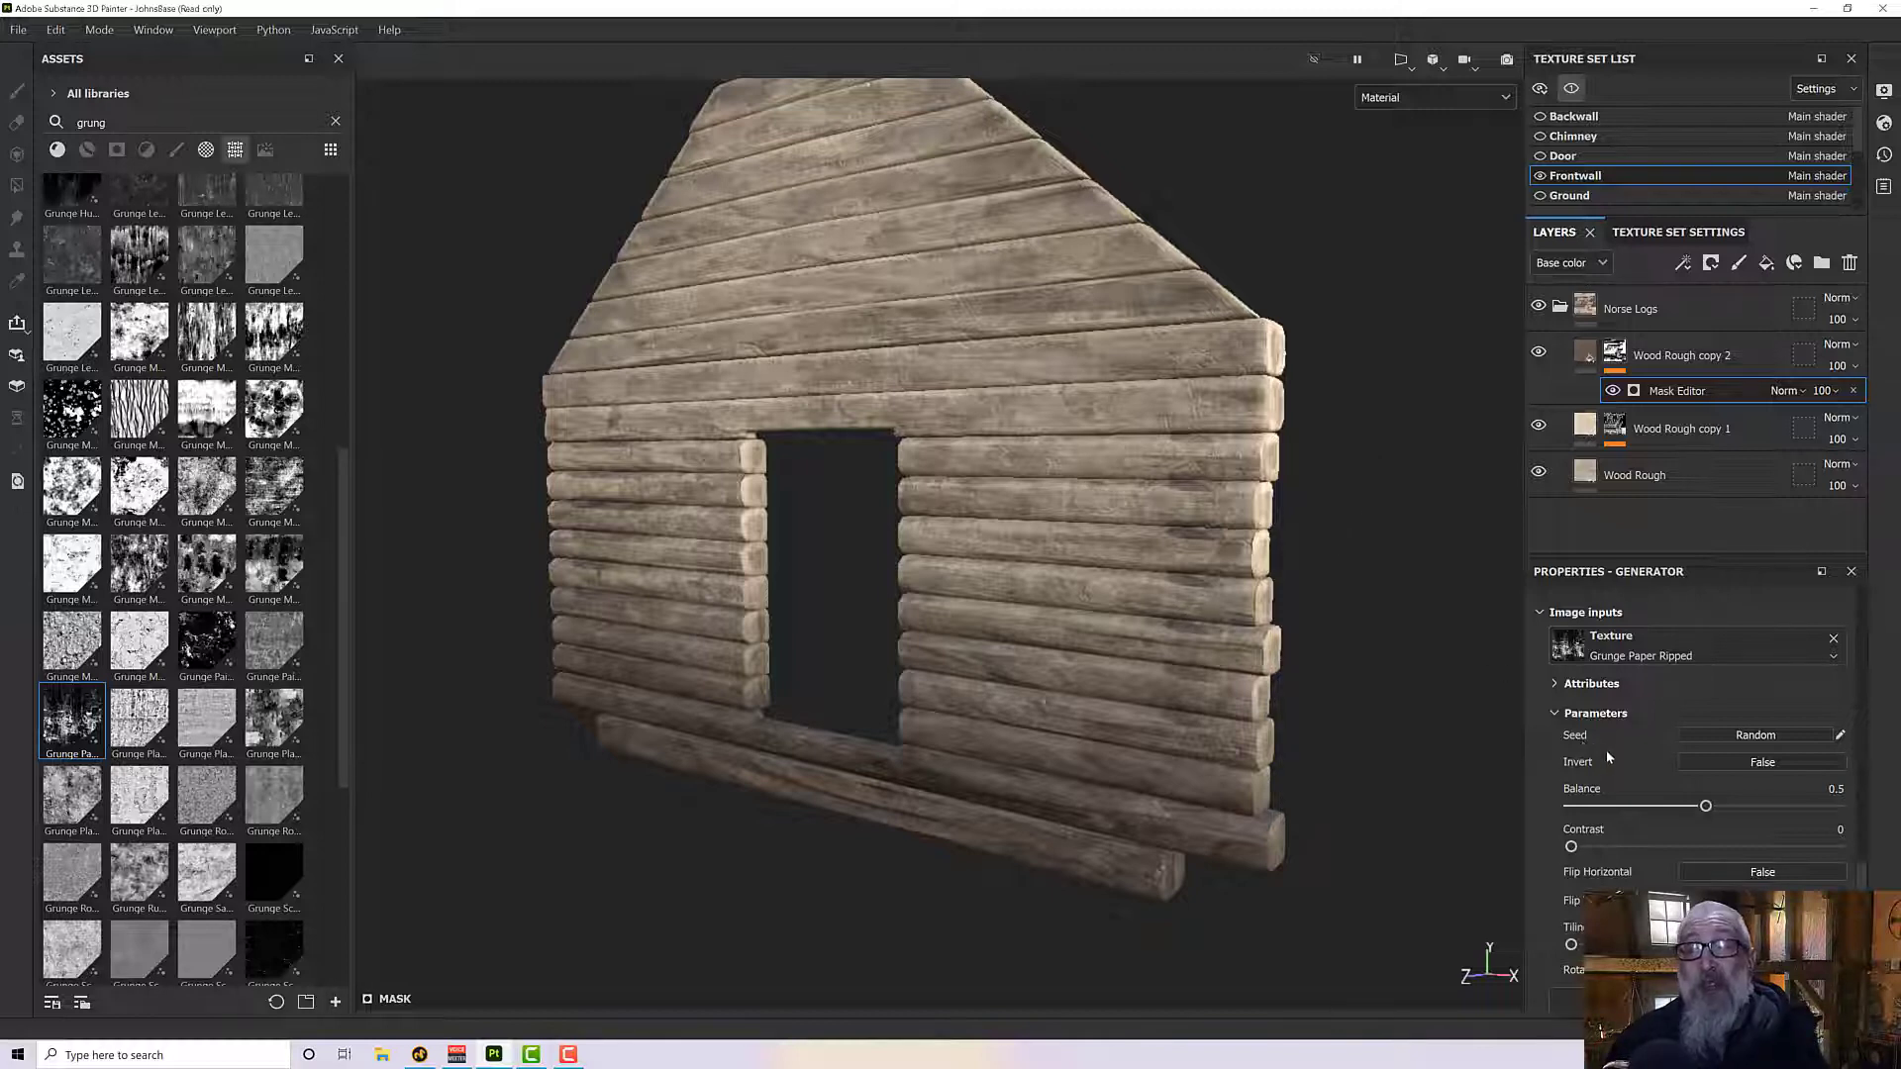
click(1720, 738)
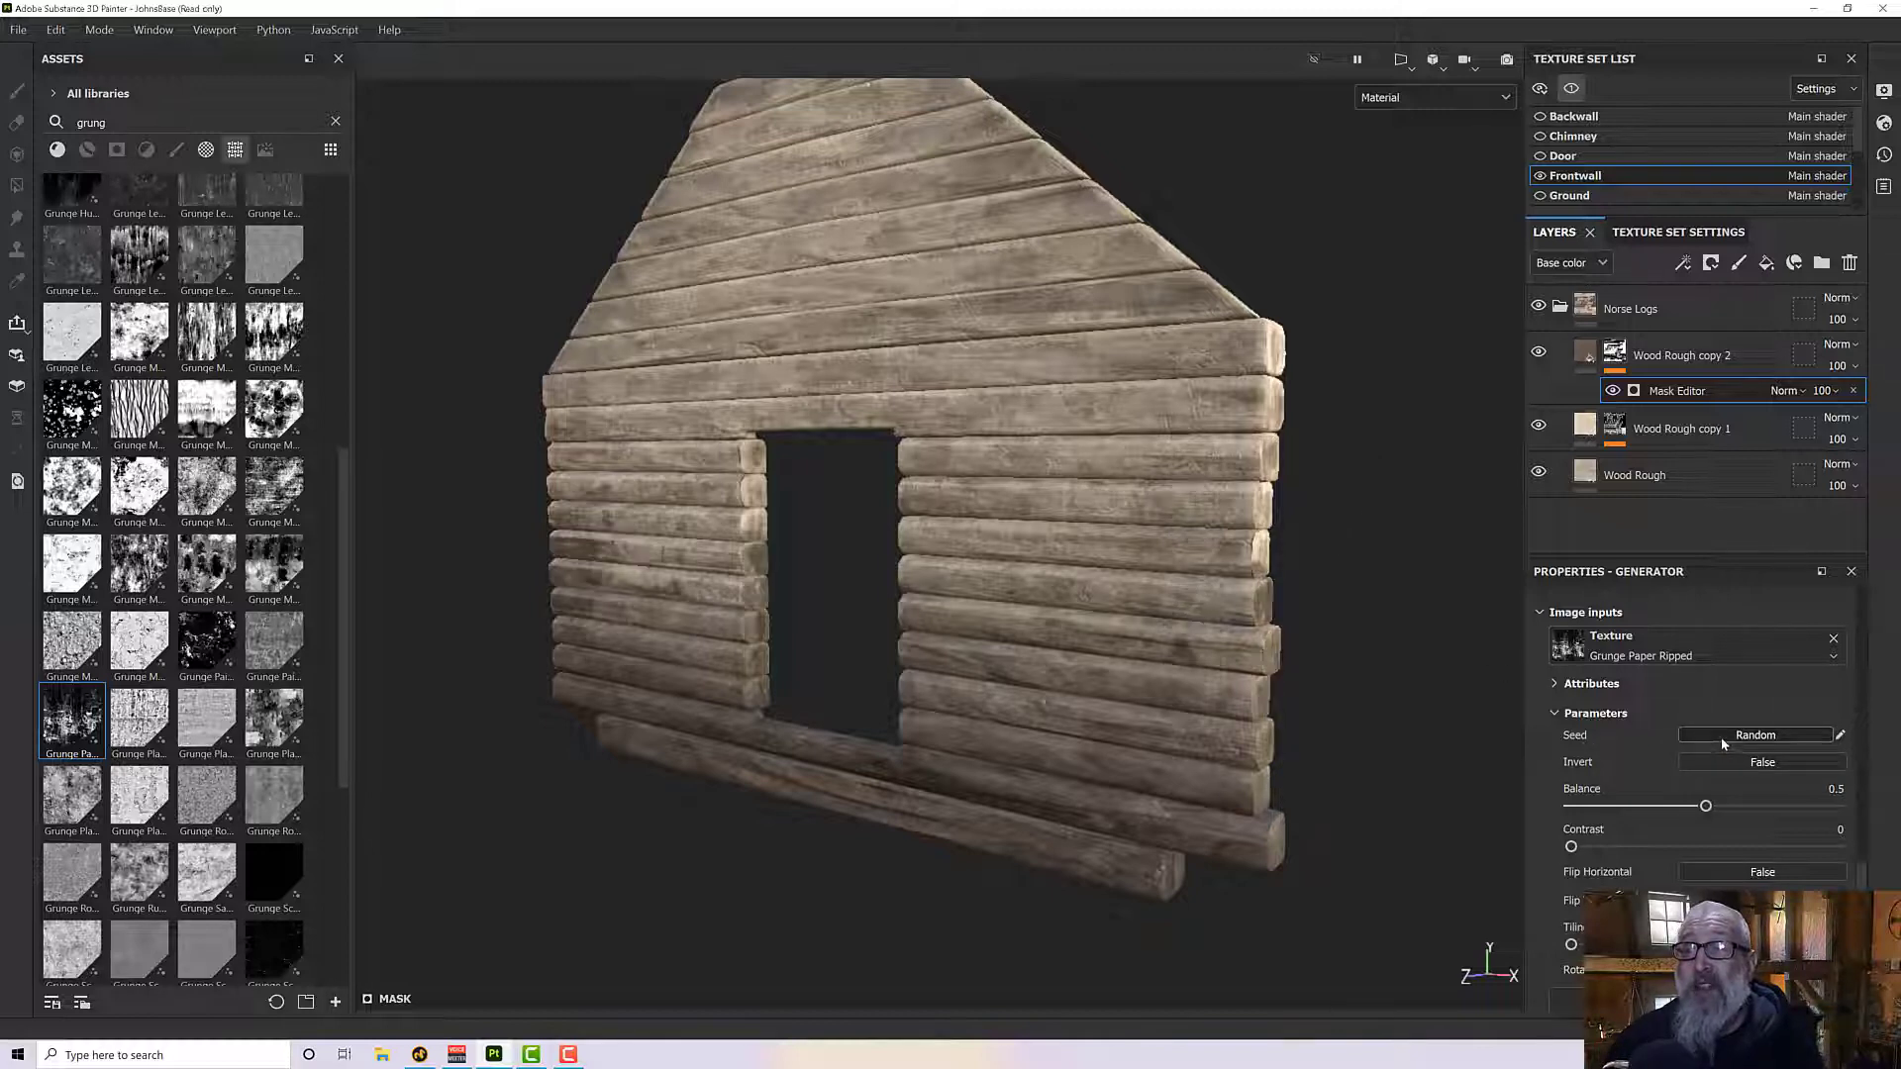
alt+drag(1223, 693, 1273, 701)
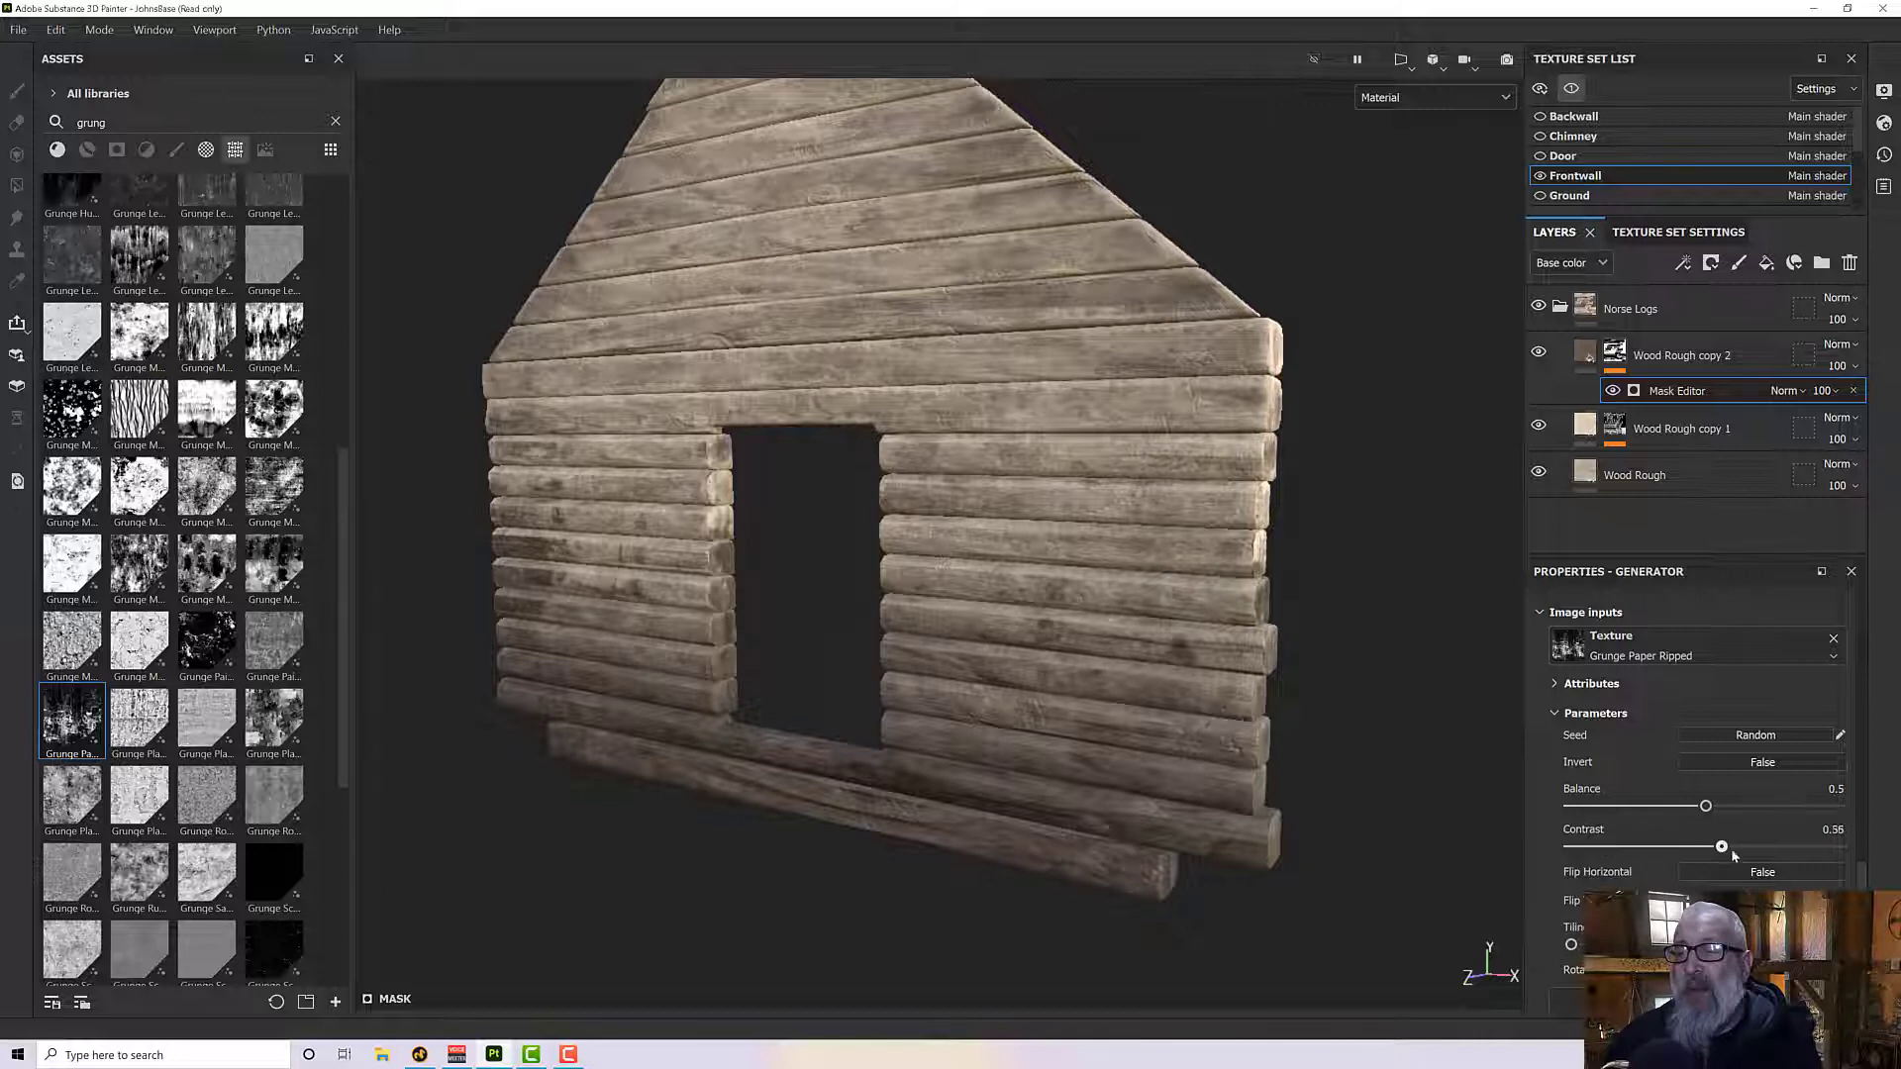
drag(1732, 855, 1546, 869)
- Try the Grunge Paper Ripped texture's Rotate By 45 Degrees and Invert options, returning both to False
scroll(1585, 871, down, 2)
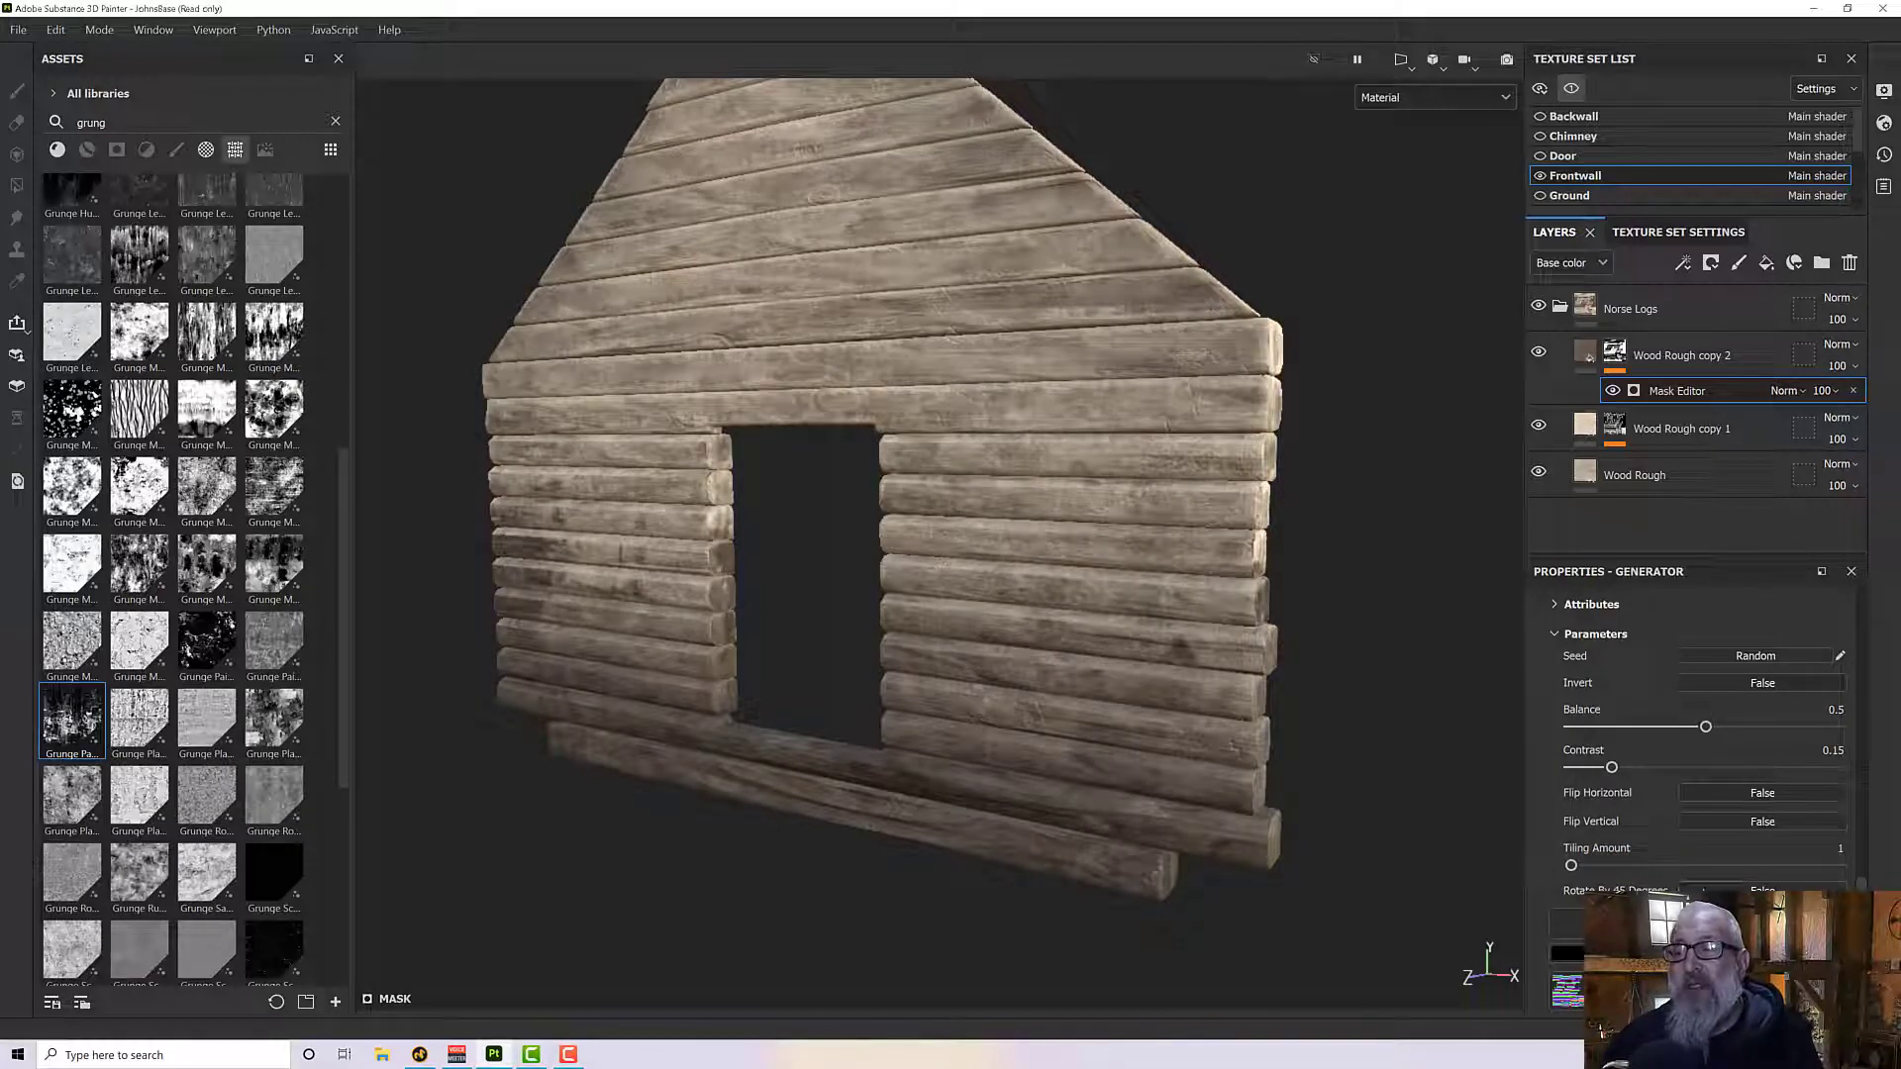
click(1712, 889)
click(1712, 889)
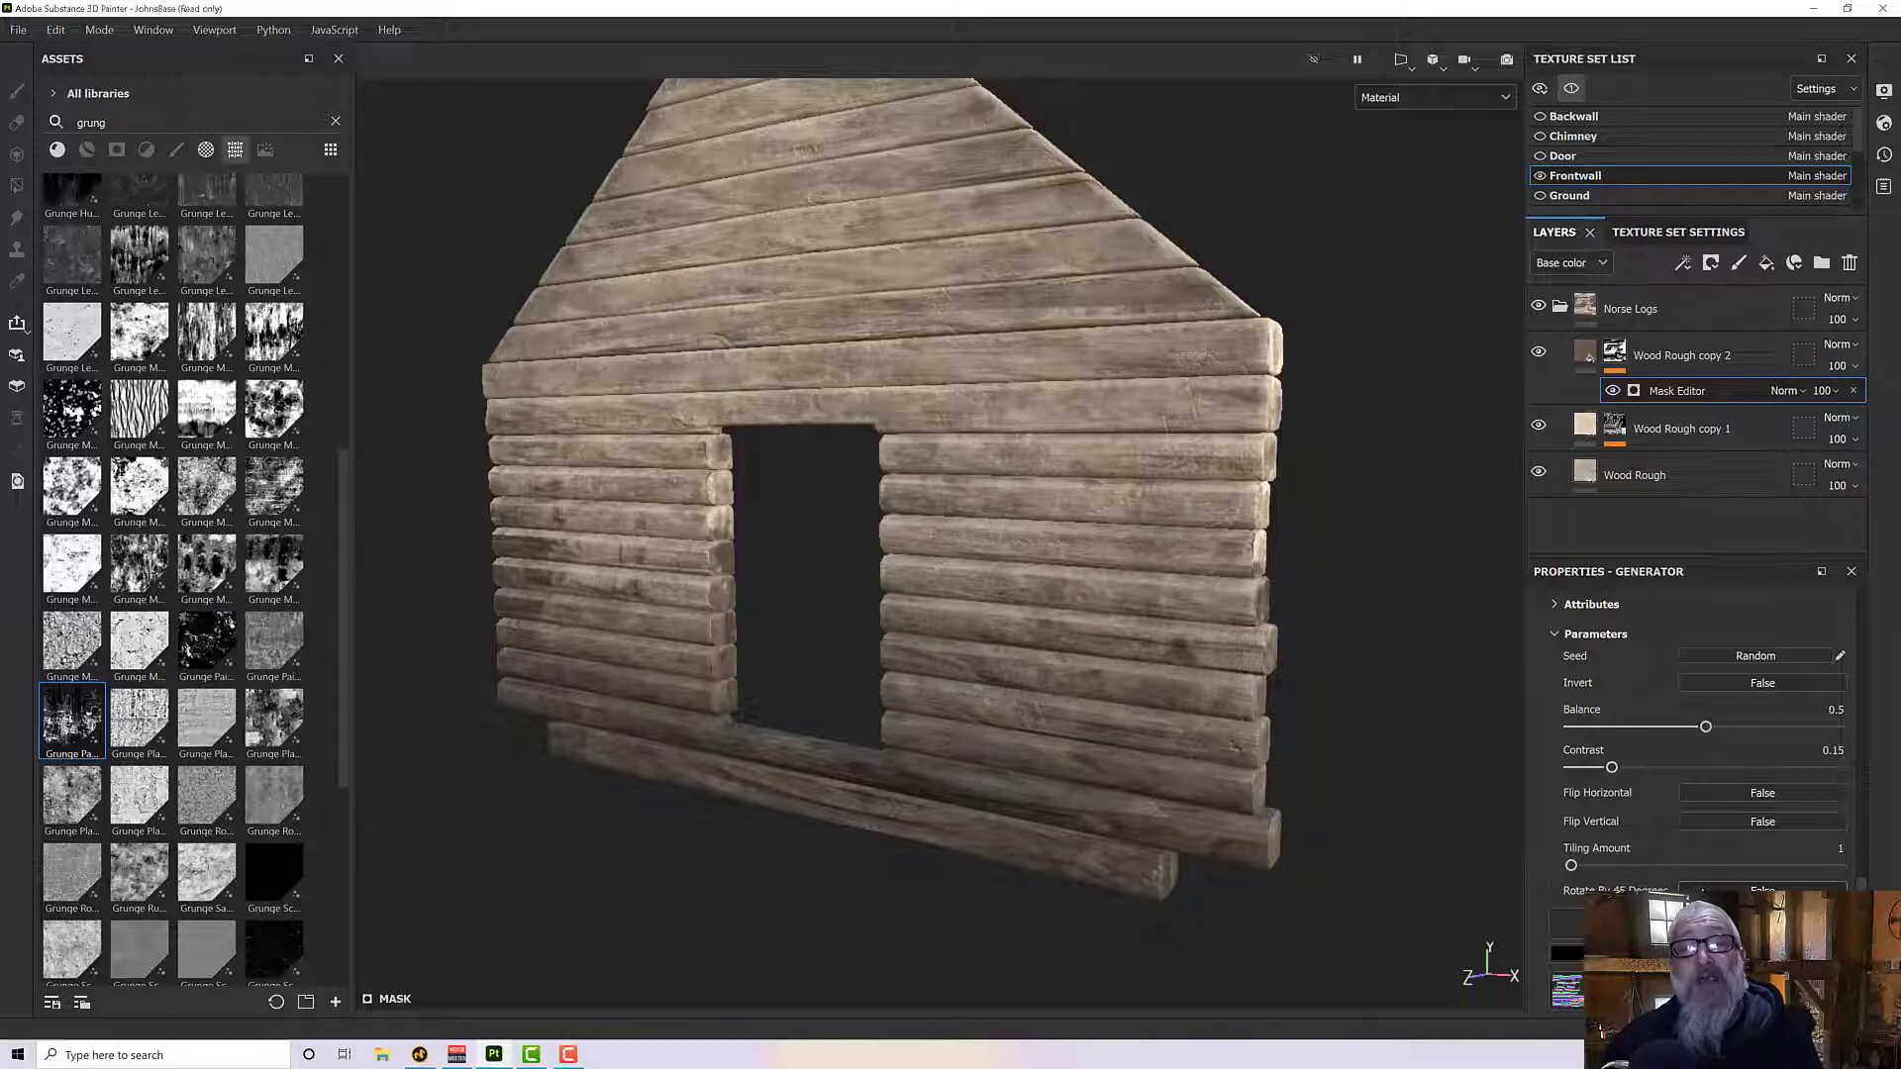
click(1713, 890)
click(1713, 889)
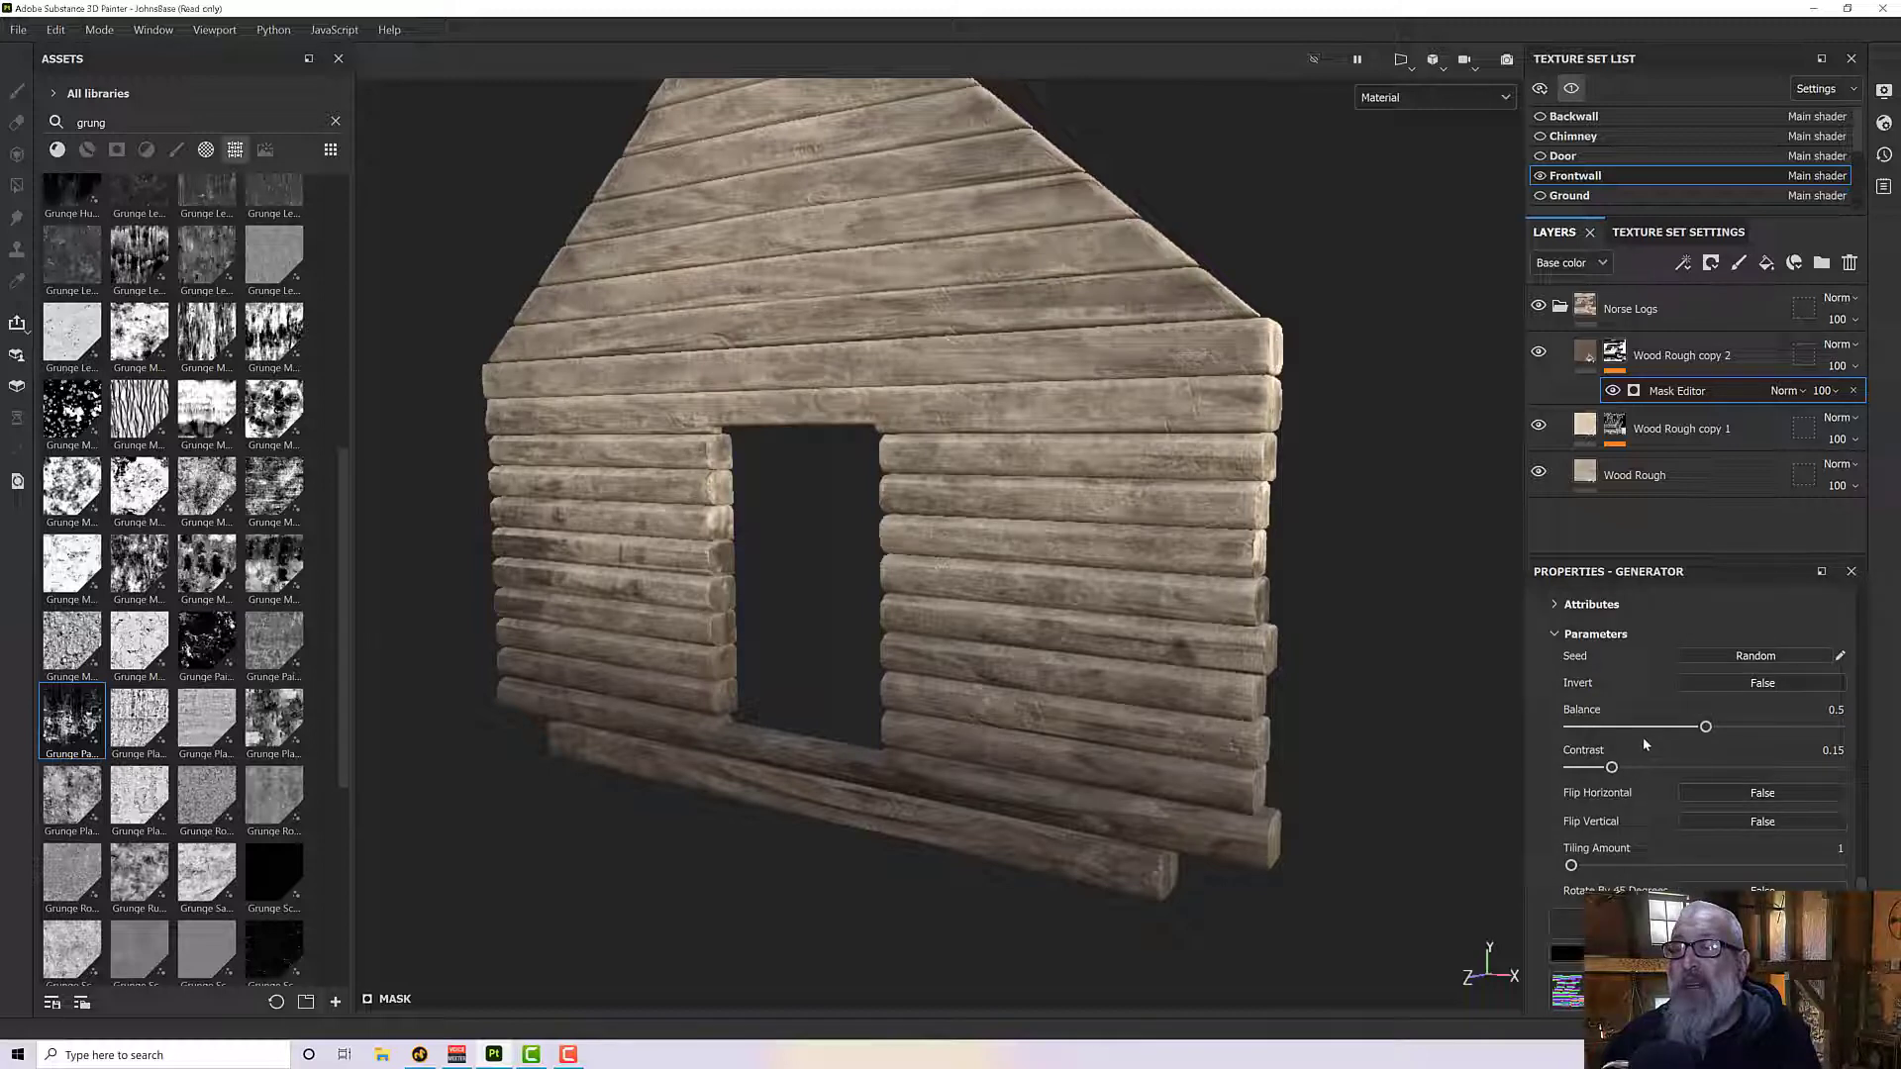
click(1722, 690)
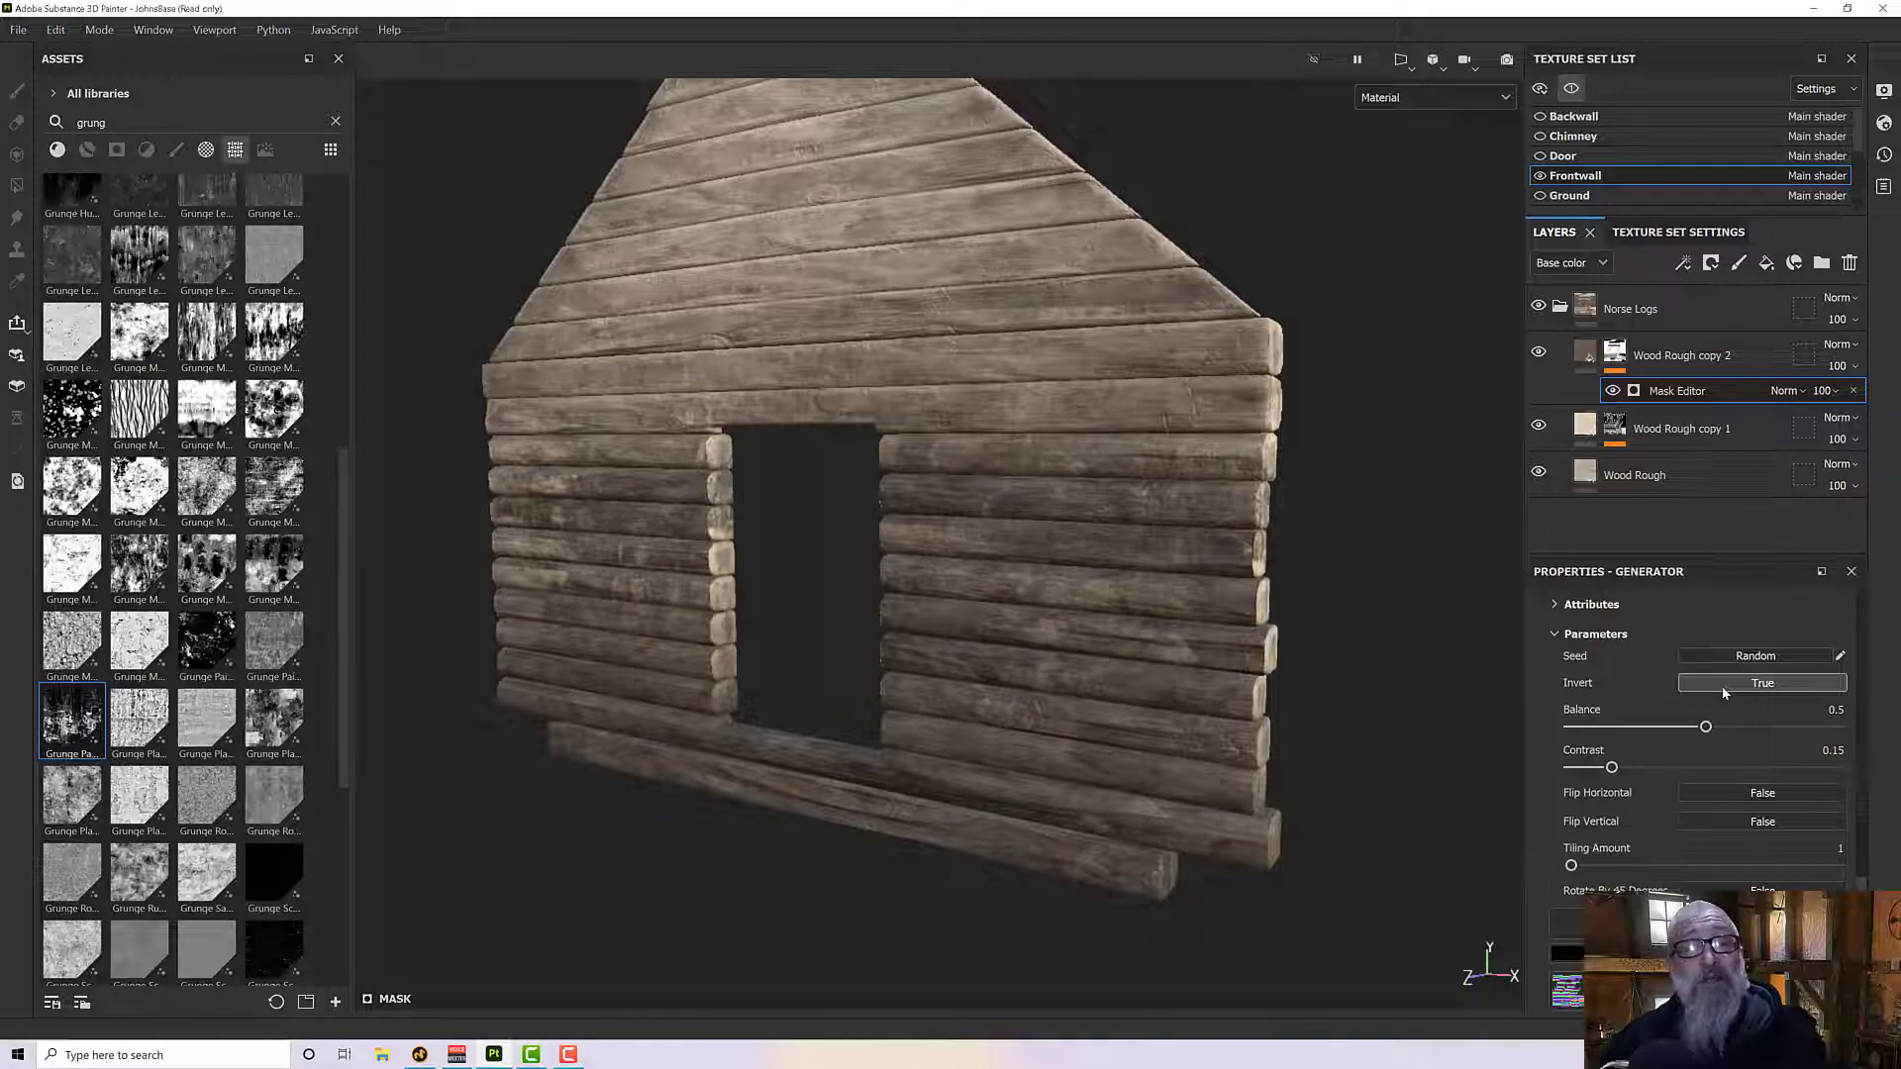
click(1723, 693)
- Set Triplanar to False in the Mask Editor's Texture settings and inspect the grunge pattern across the logs
alt+drag(1273, 726, 1179, 706)
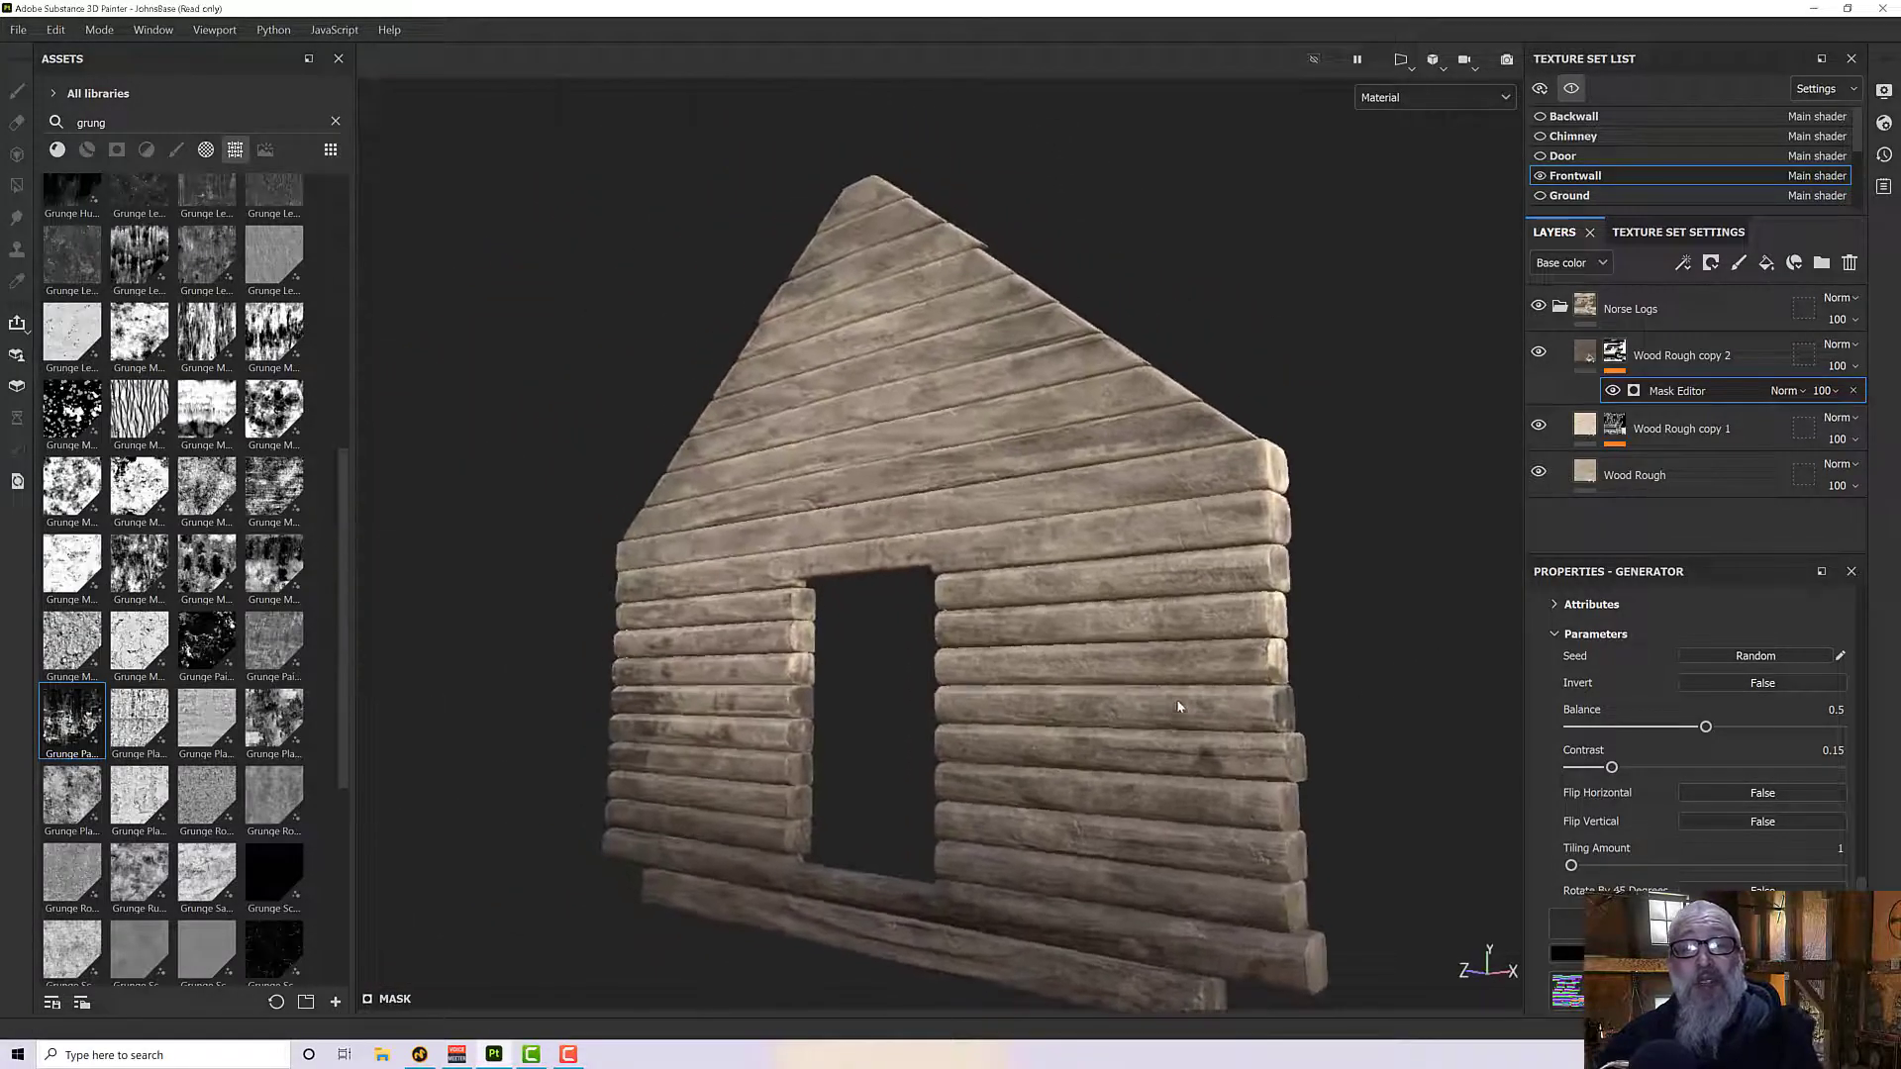
scroll(1661, 662, up, 1)
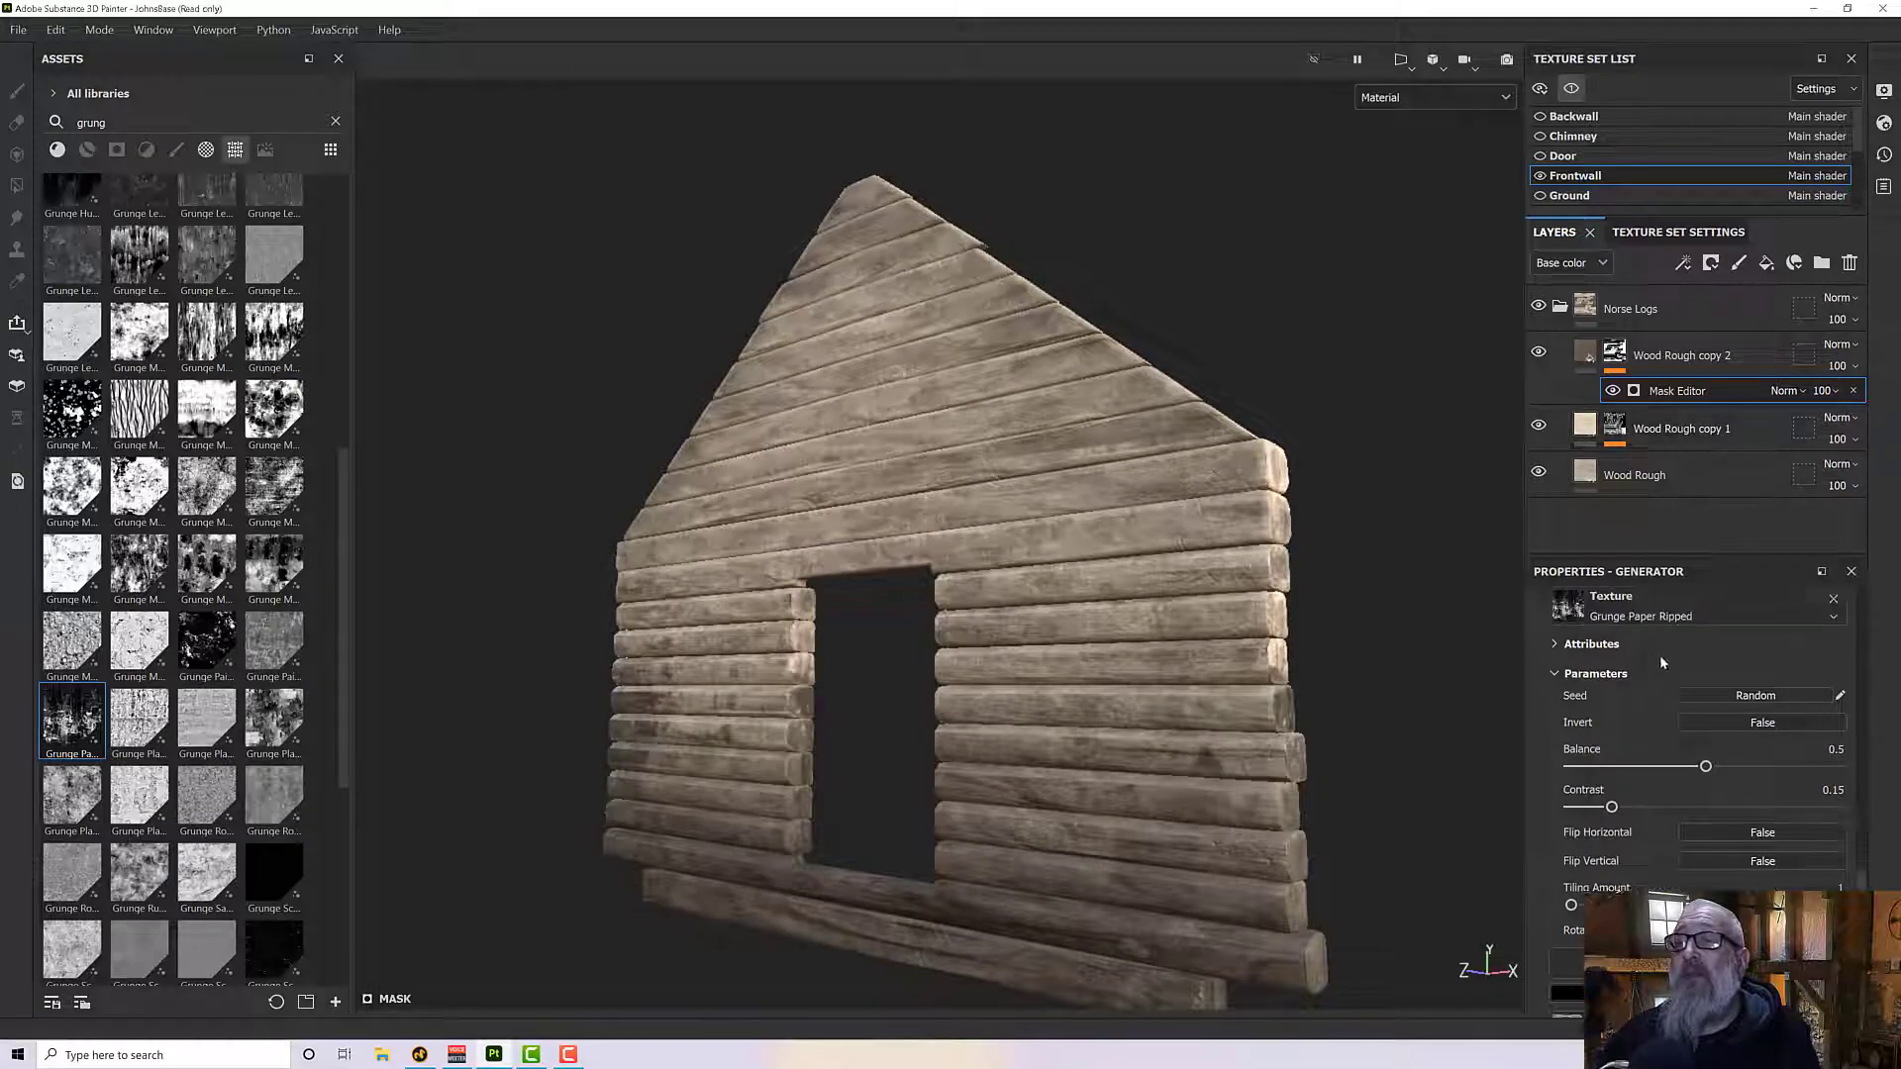
scroll(1659, 657, down, 10)
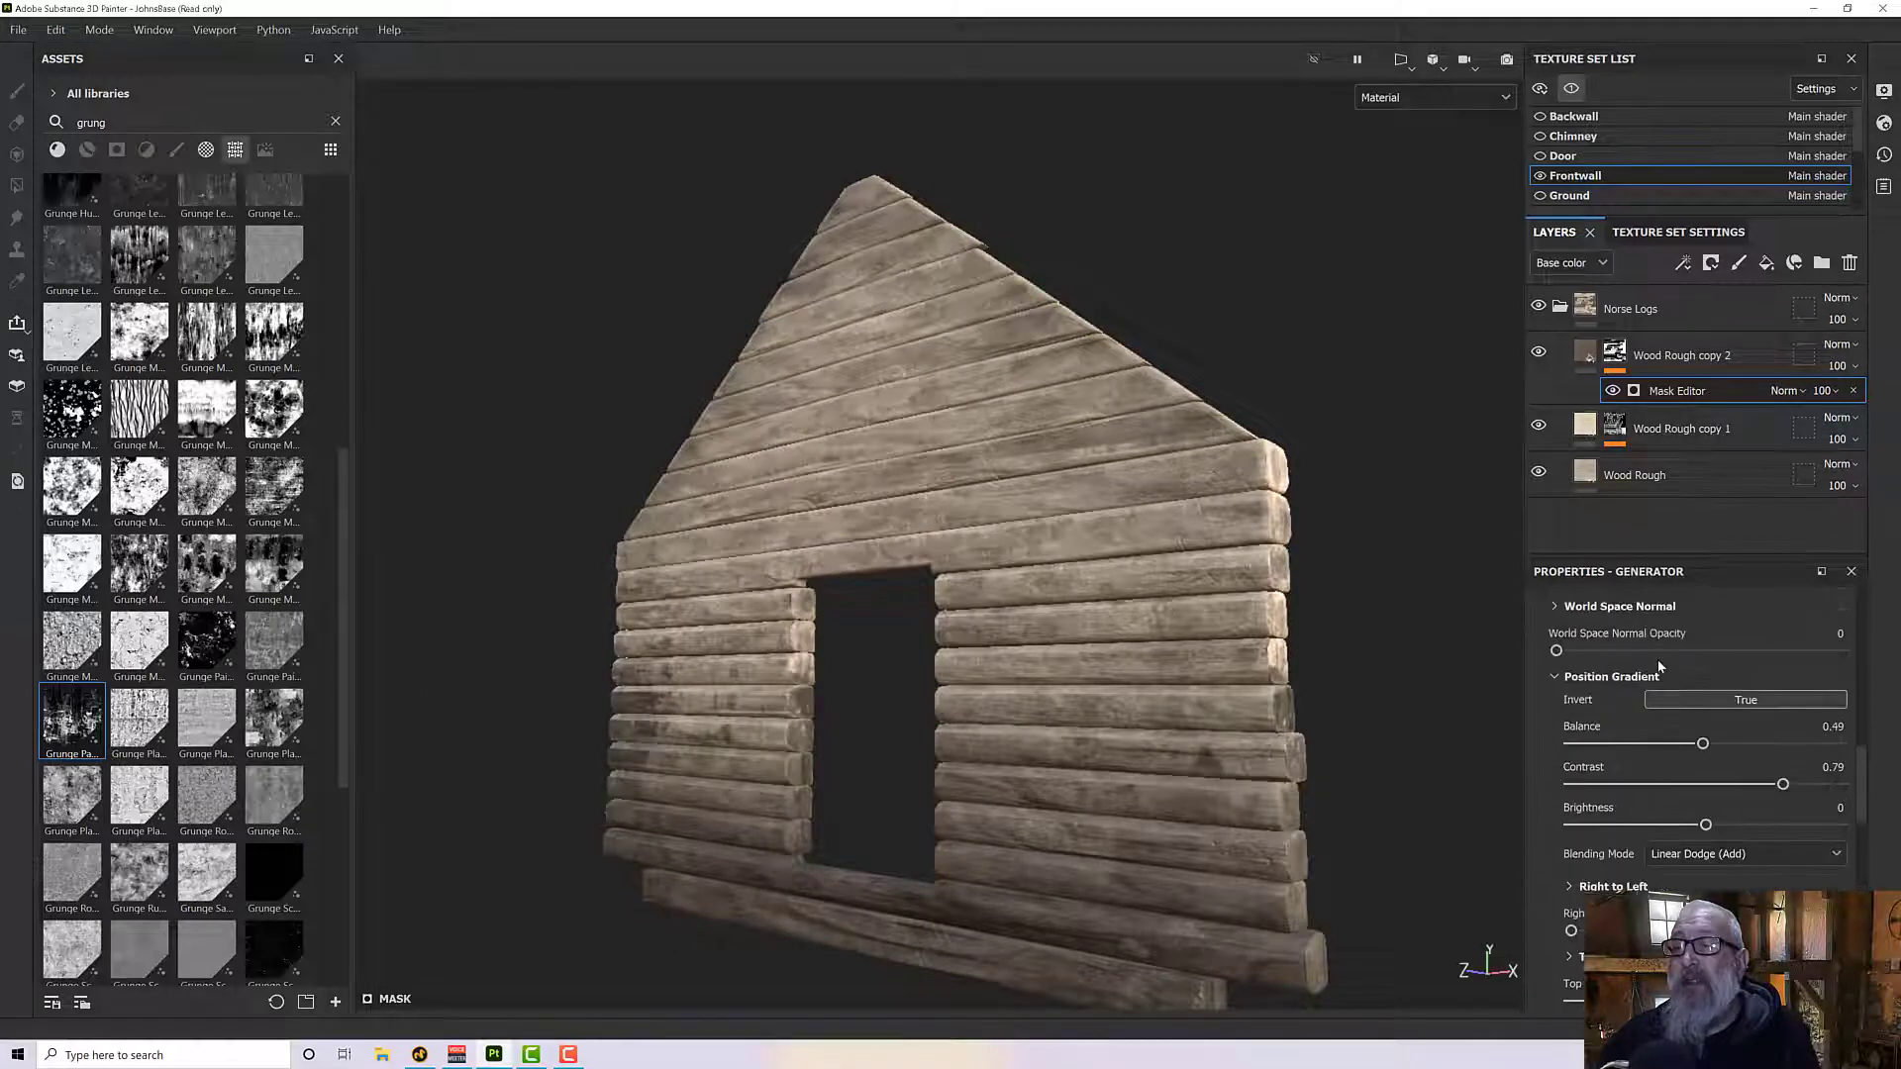
scroll(1624, 693, up, 8)
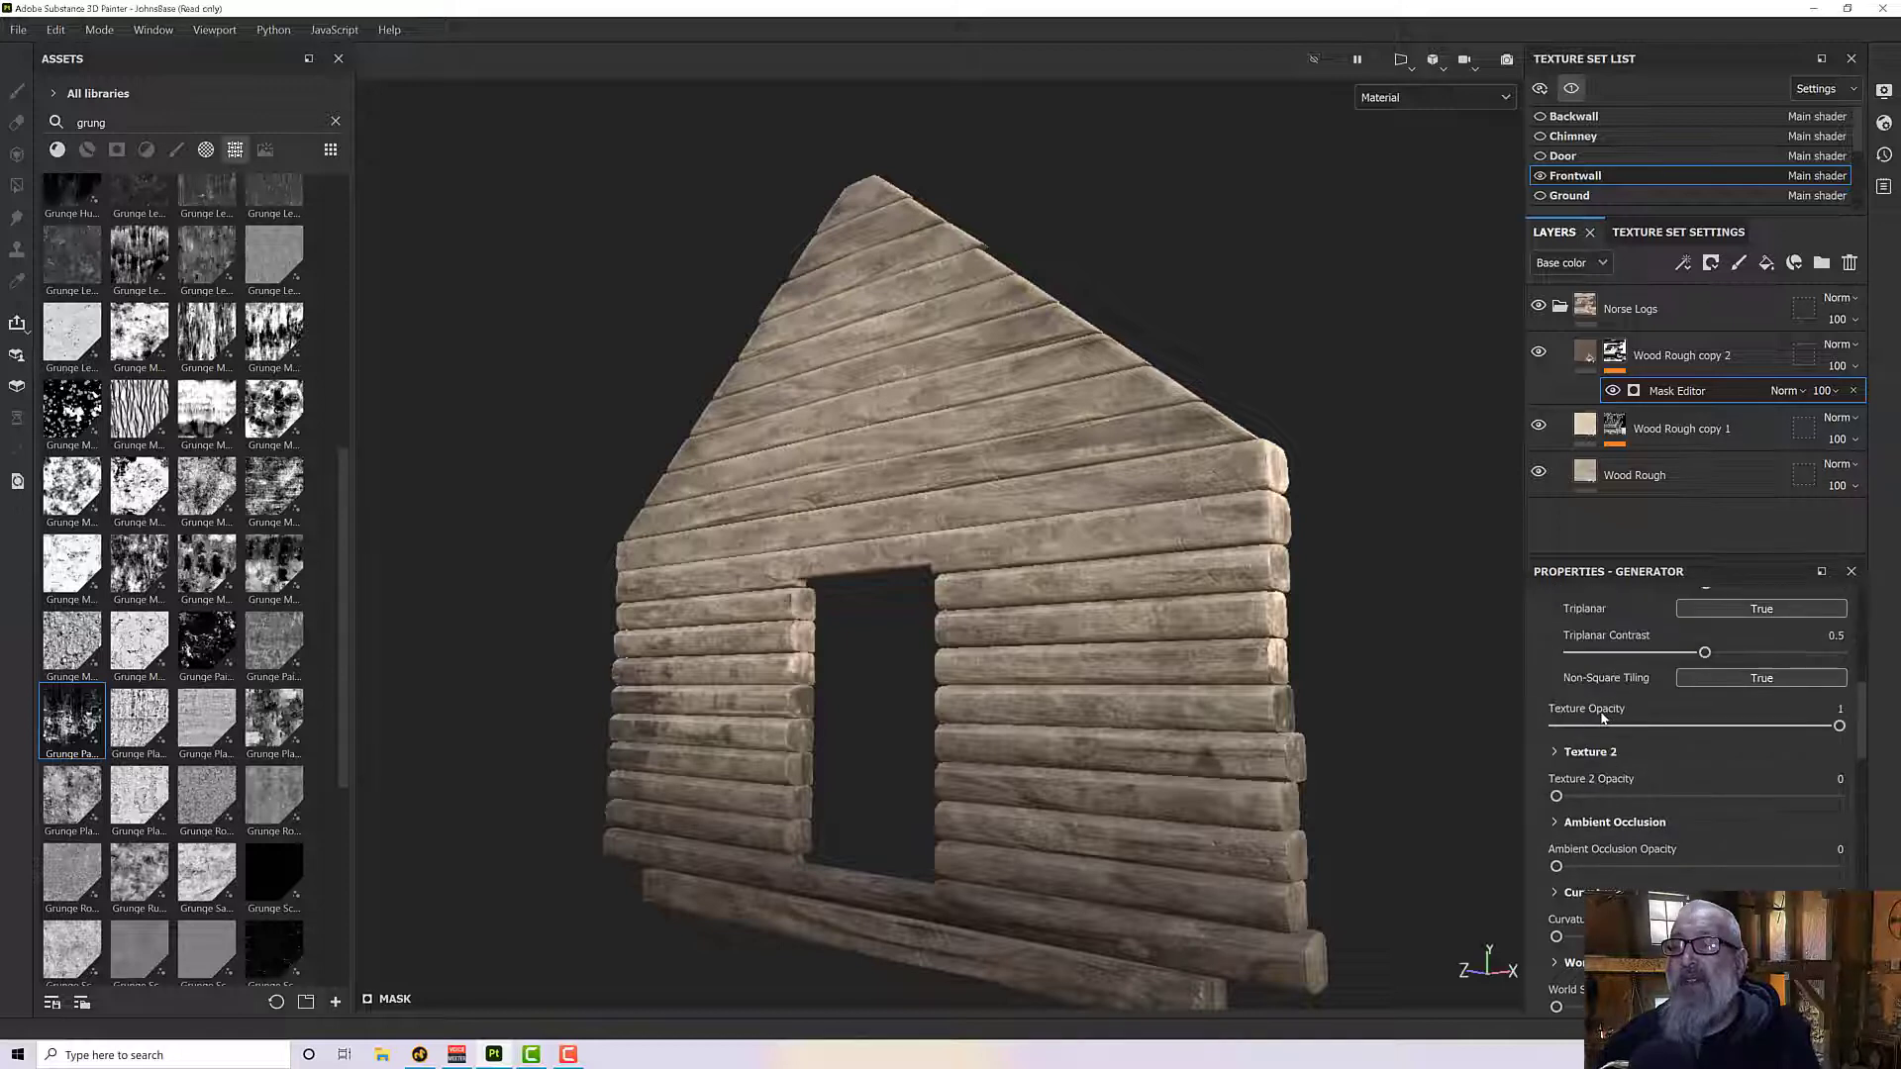
scroll(1610, 703, up, 2)
scroll(1591, 691, up, 2)
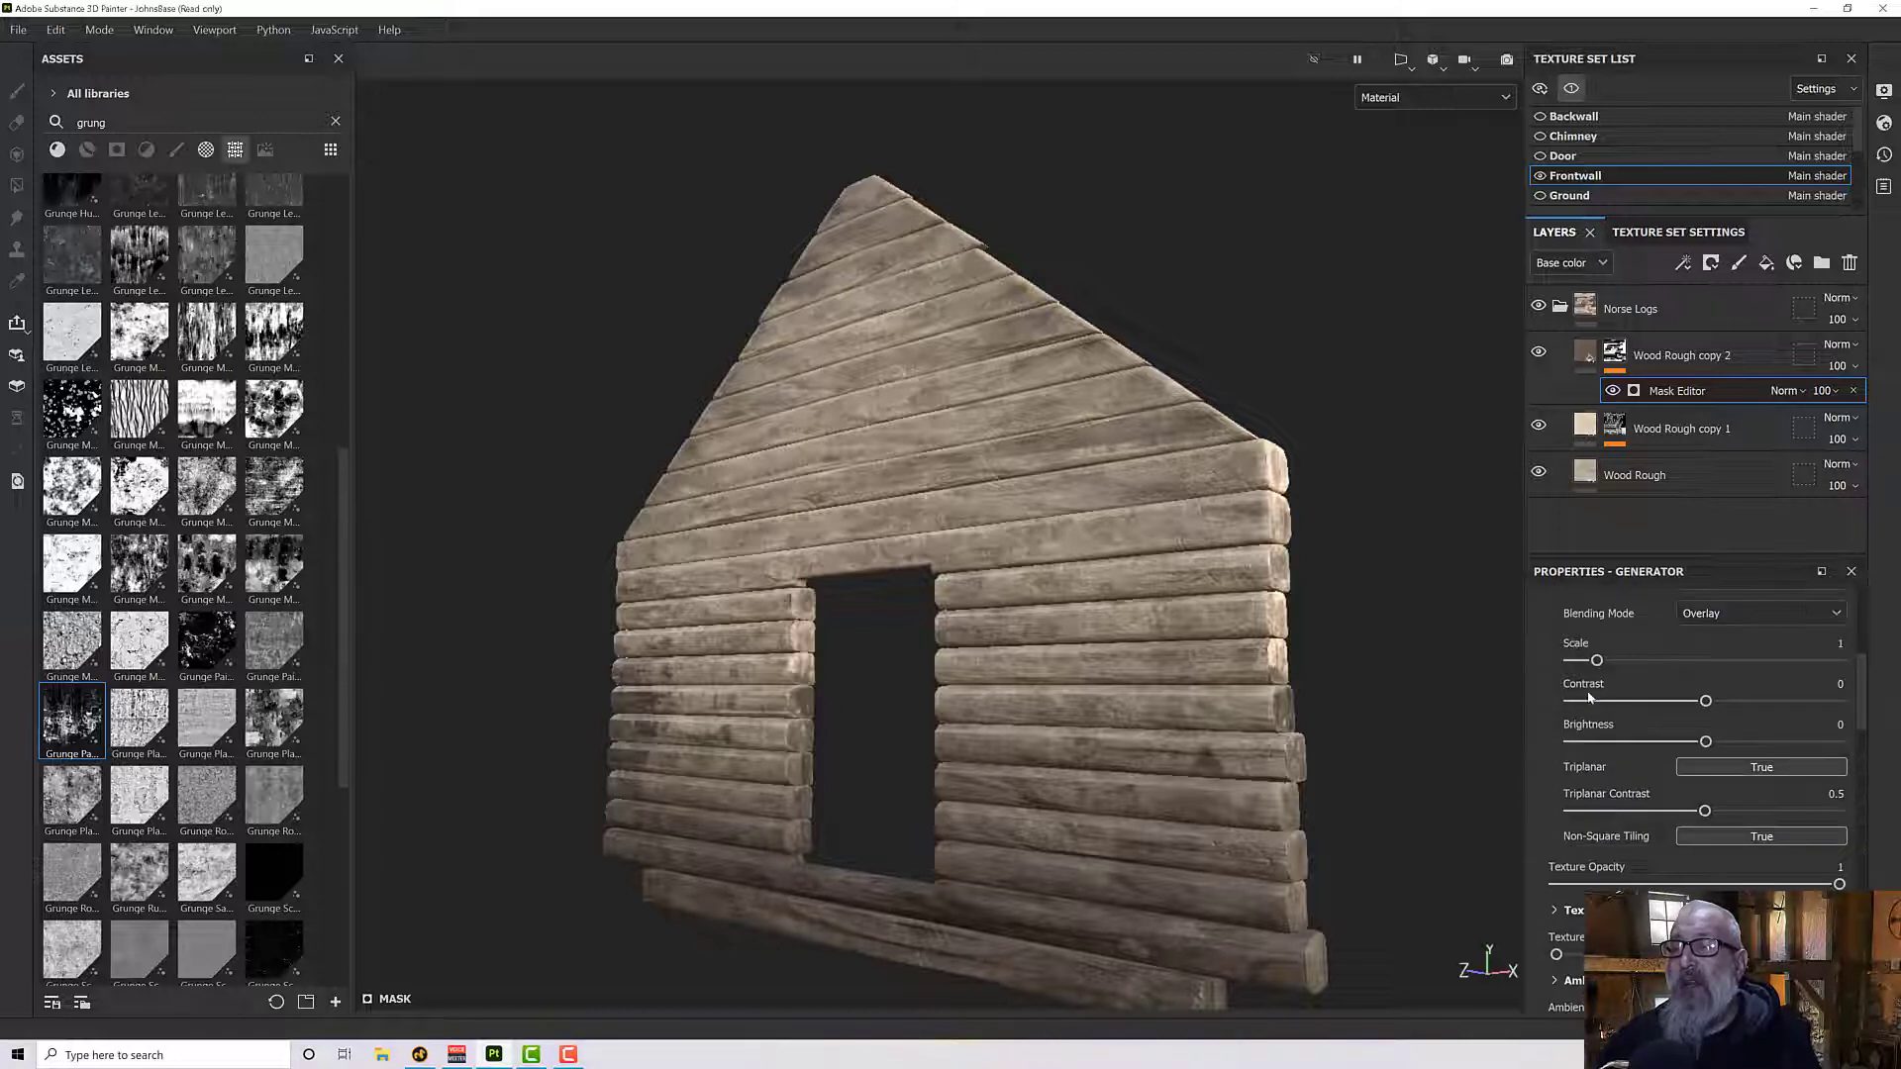
click(1725, 771)
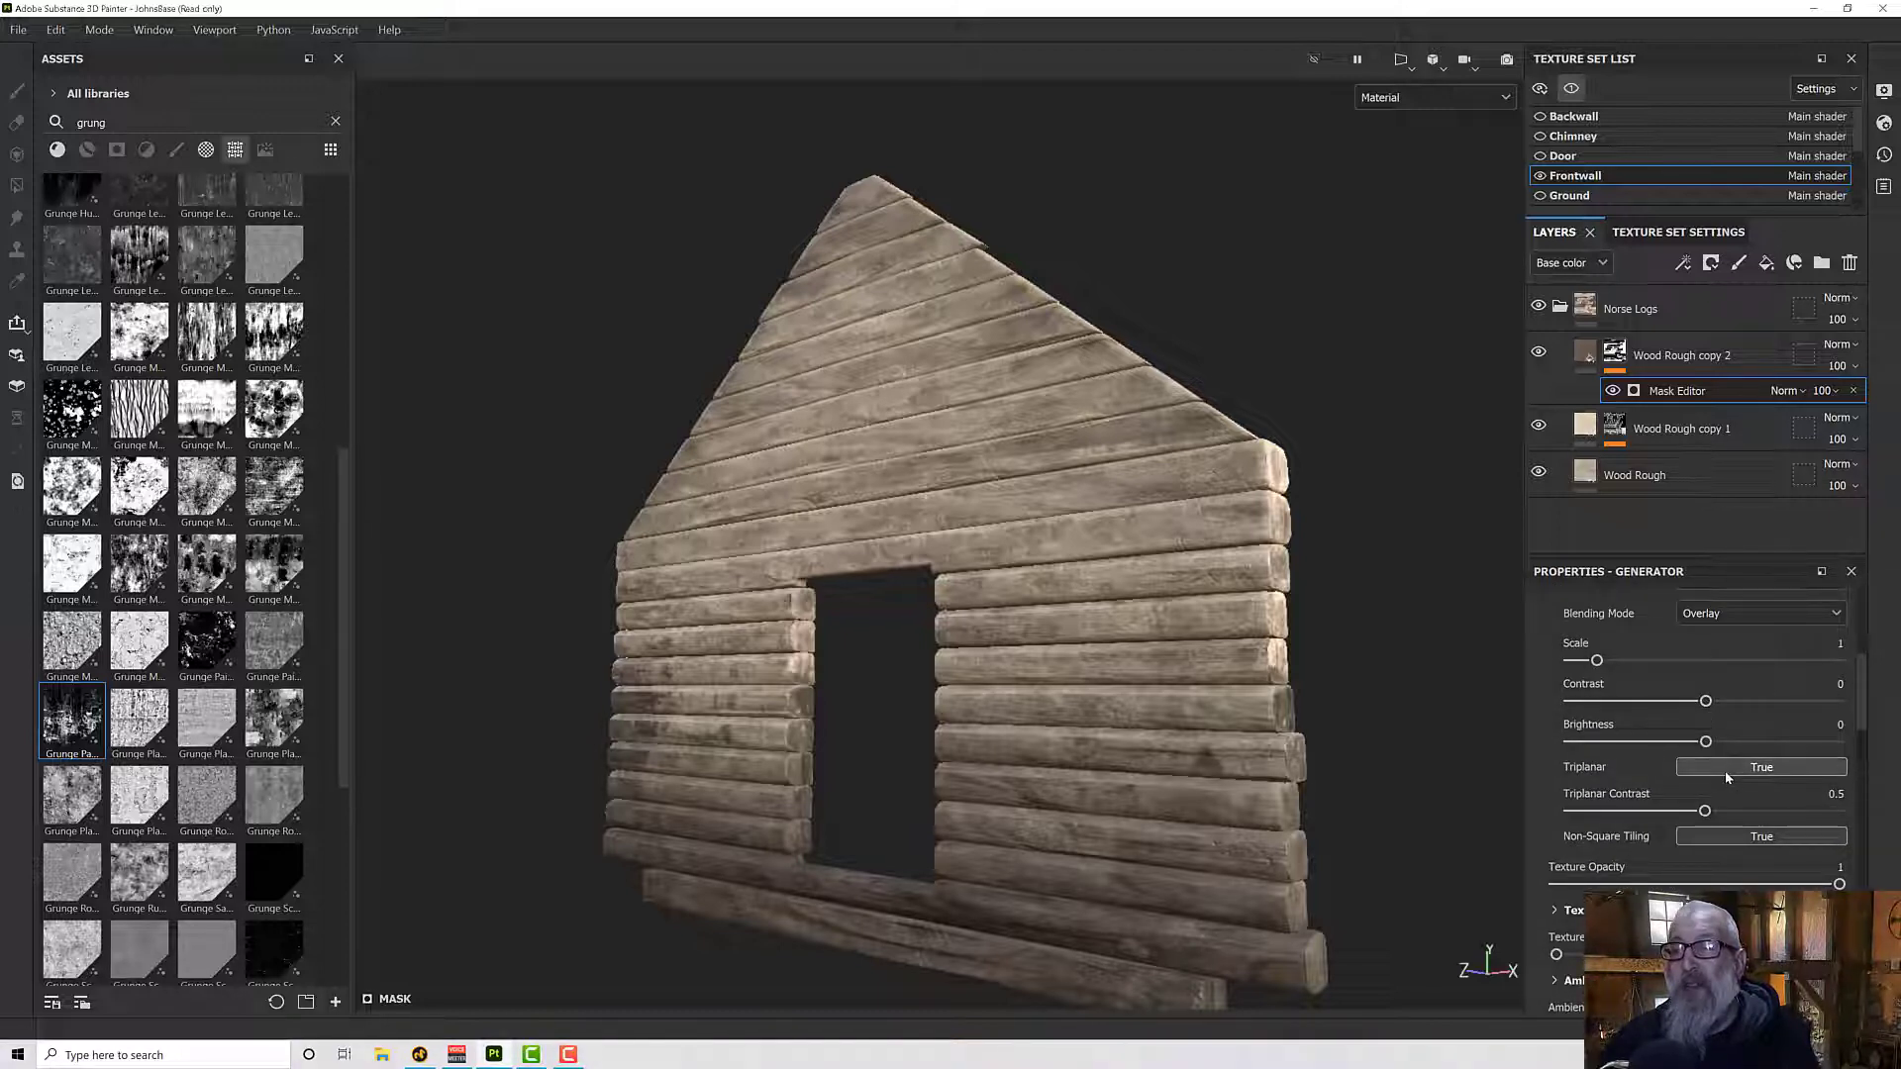
mouse_move(1162, 719)
alt+mouse_down()
mouse_move(1272, 837)
mouse_move(1377, 838)
mouse_move(1294, 710)
mouse_move(1156, 744)
alt+mouse_up()
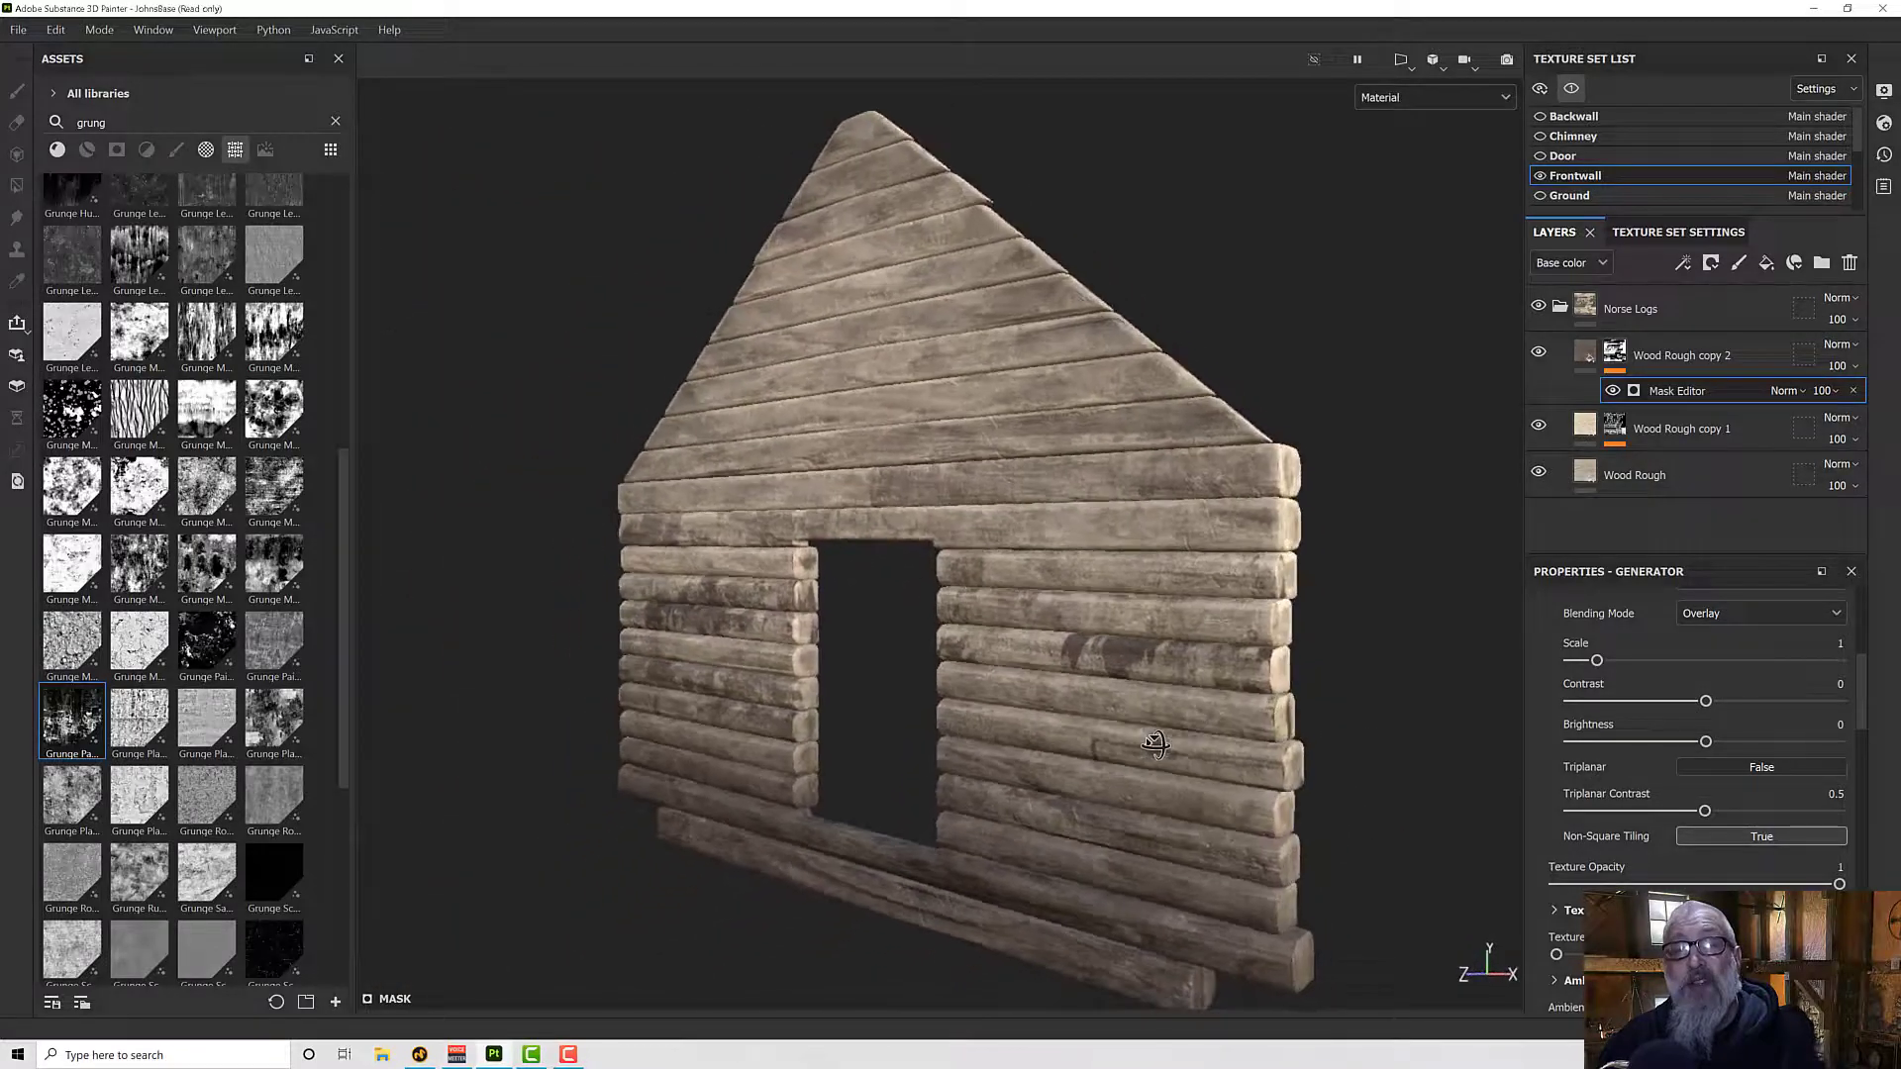
- Select the Norse Logs folder and turn off the front wall's isolation so the whole house is displayed
mouse_move(1328, 702)
alt+mouse_down()
mouse_move(1366, 637)
mouse_move(1374, 557)
mouse_move(1346, 690)
alt+mouse_up()
alt+drag(793, 640, 852, 662)
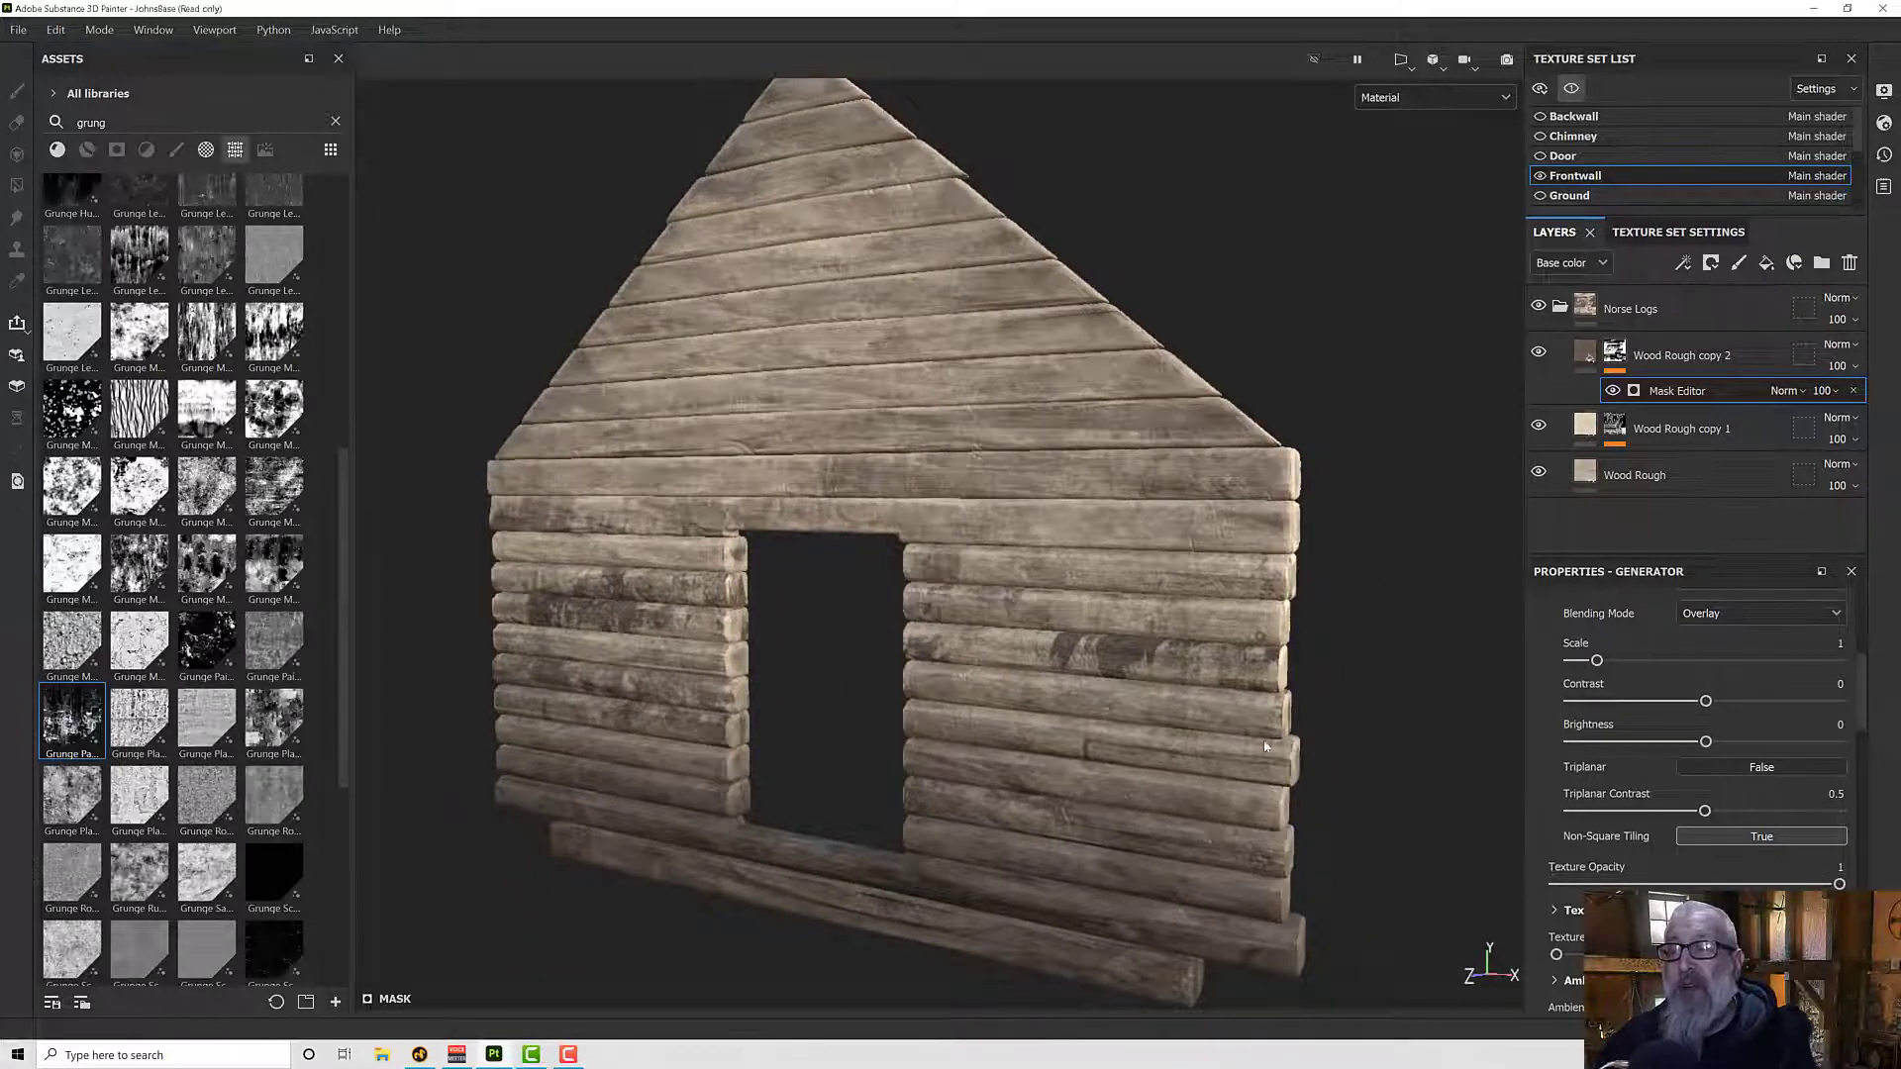
alt+drag(1130, 775, 1099, 701)
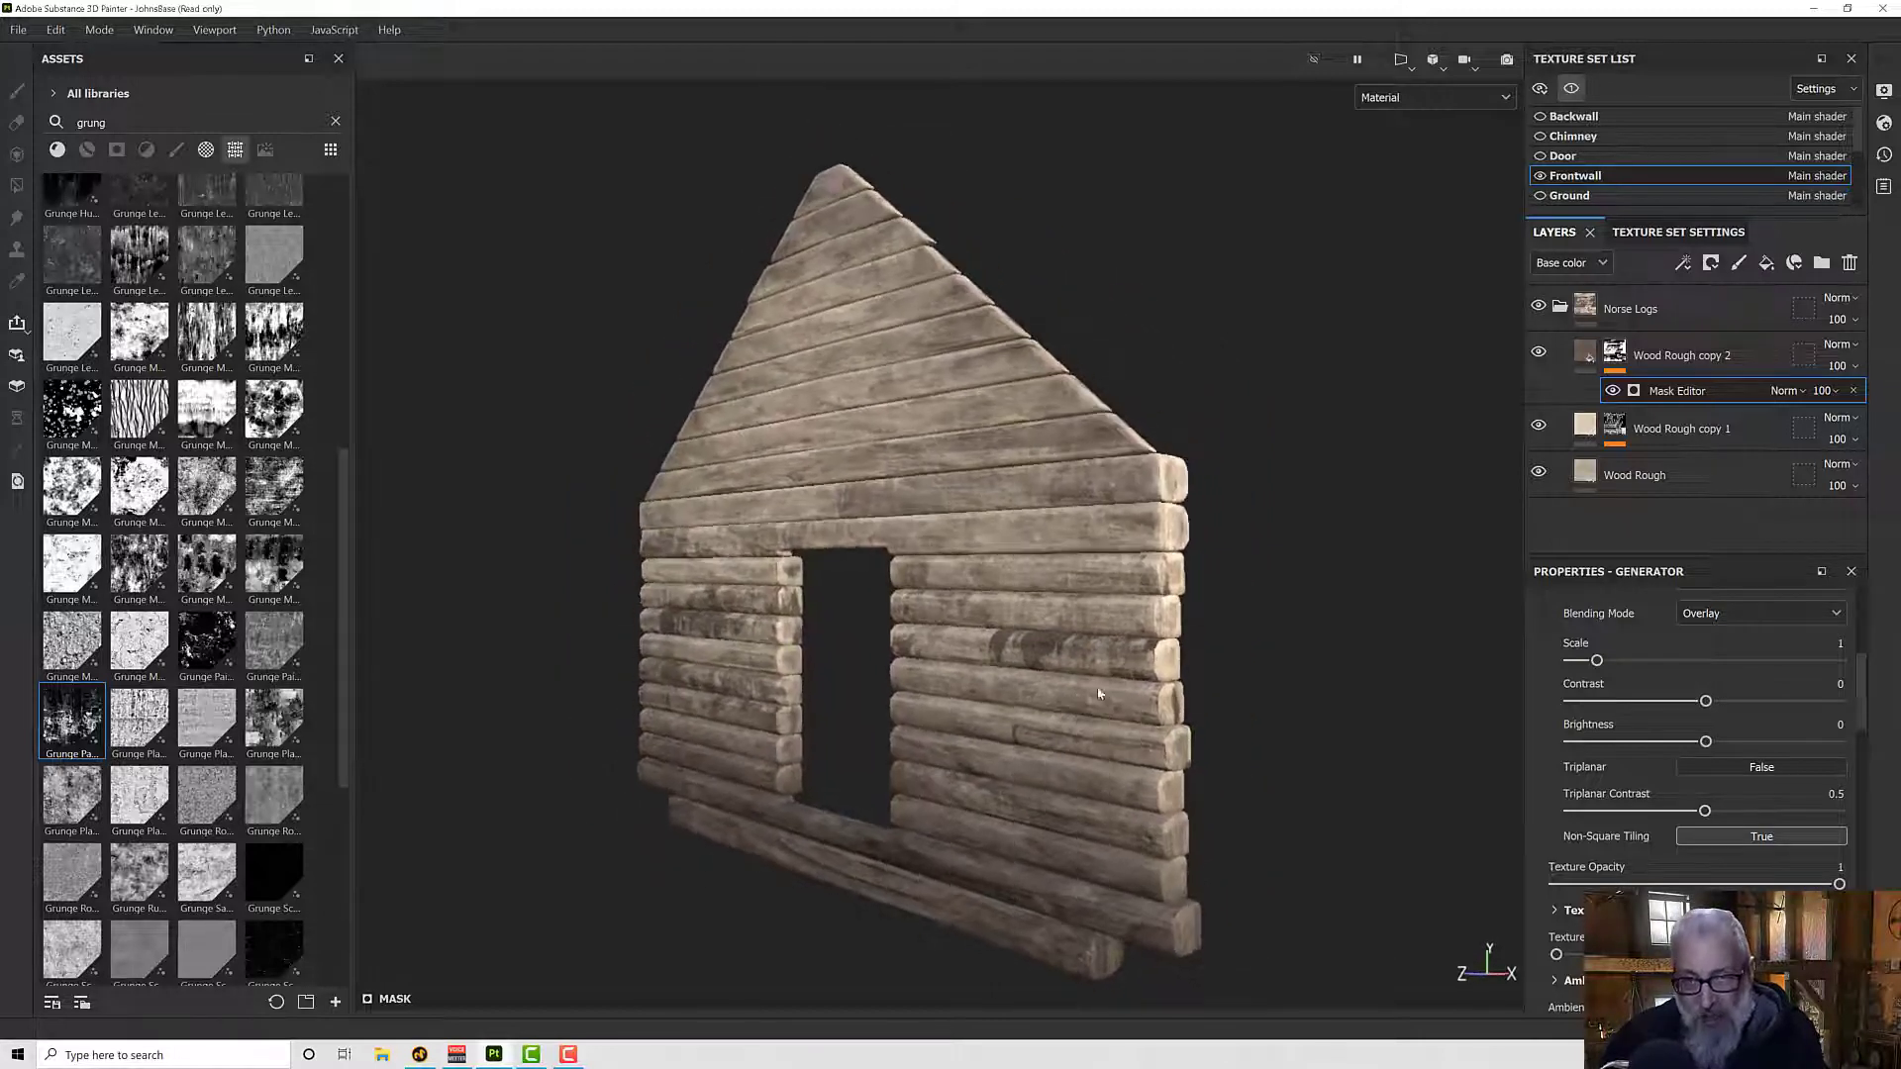
click(1638, 357)
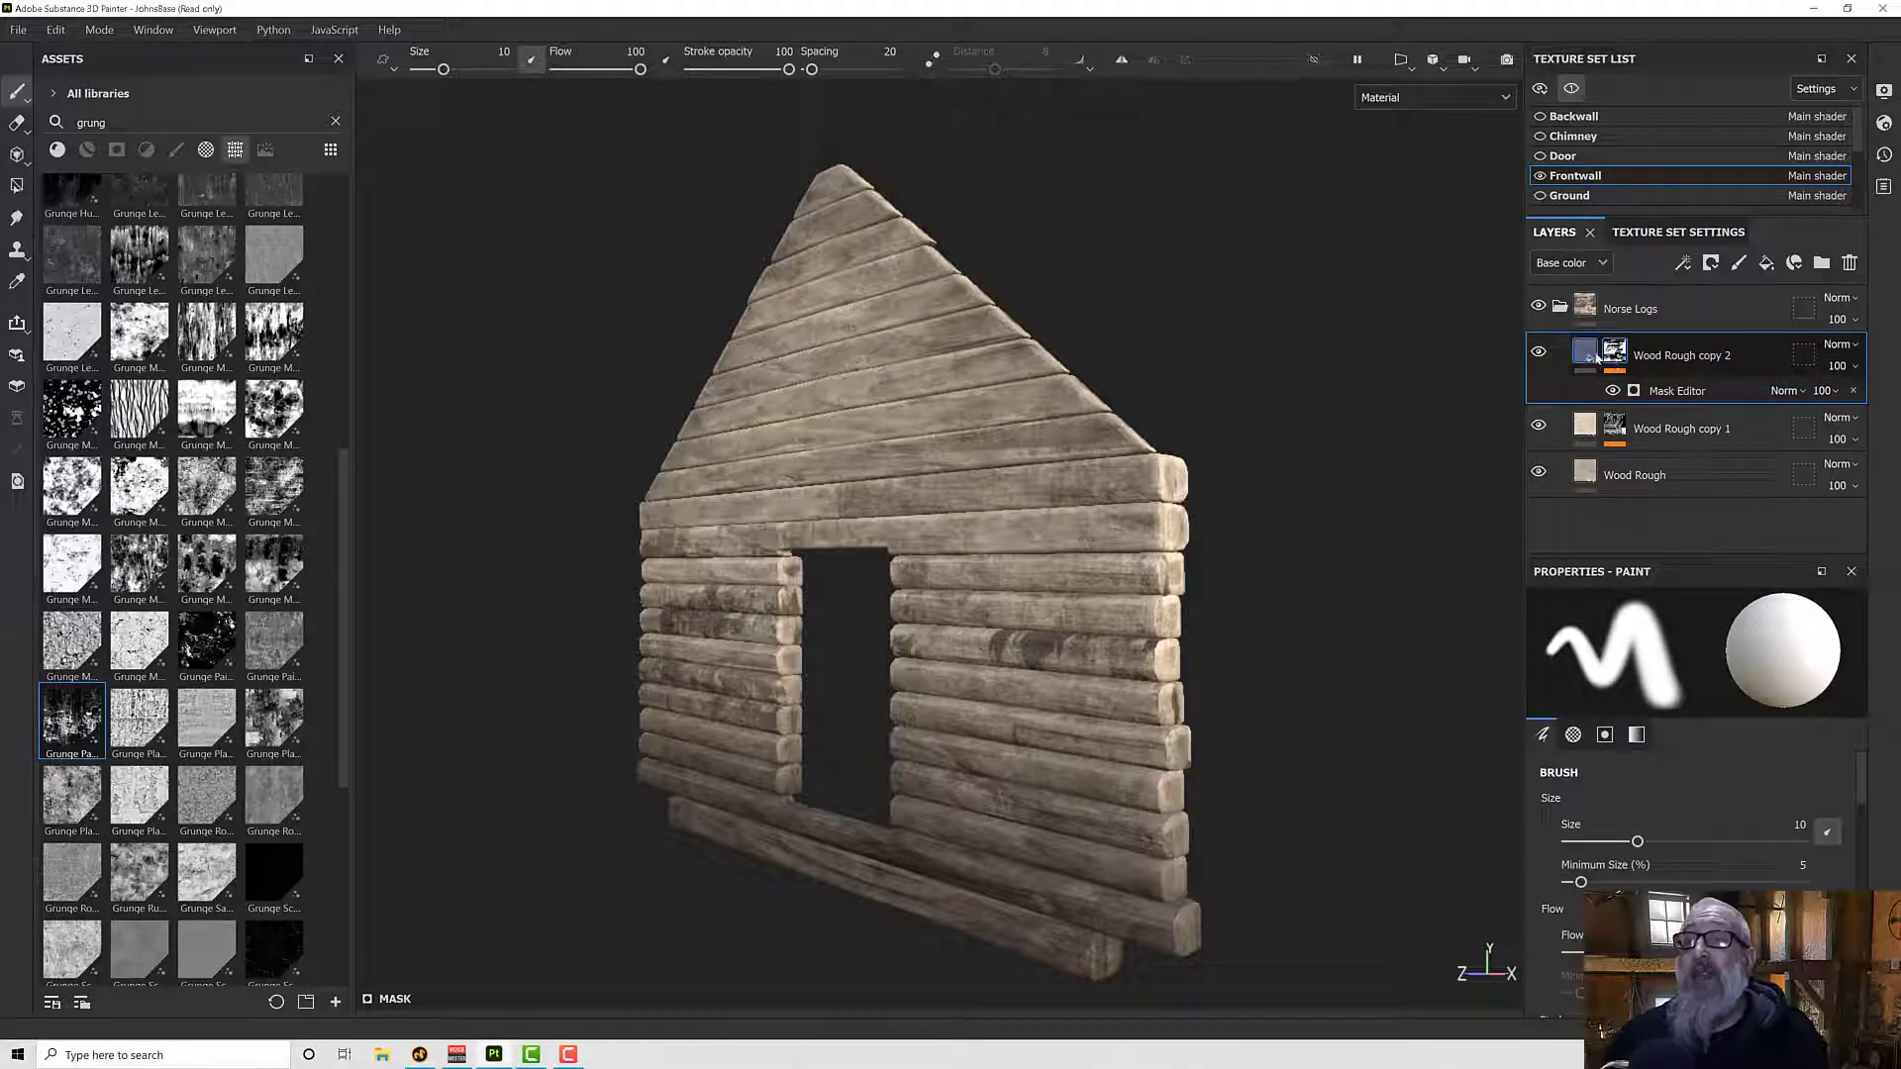
click(1594, 314)
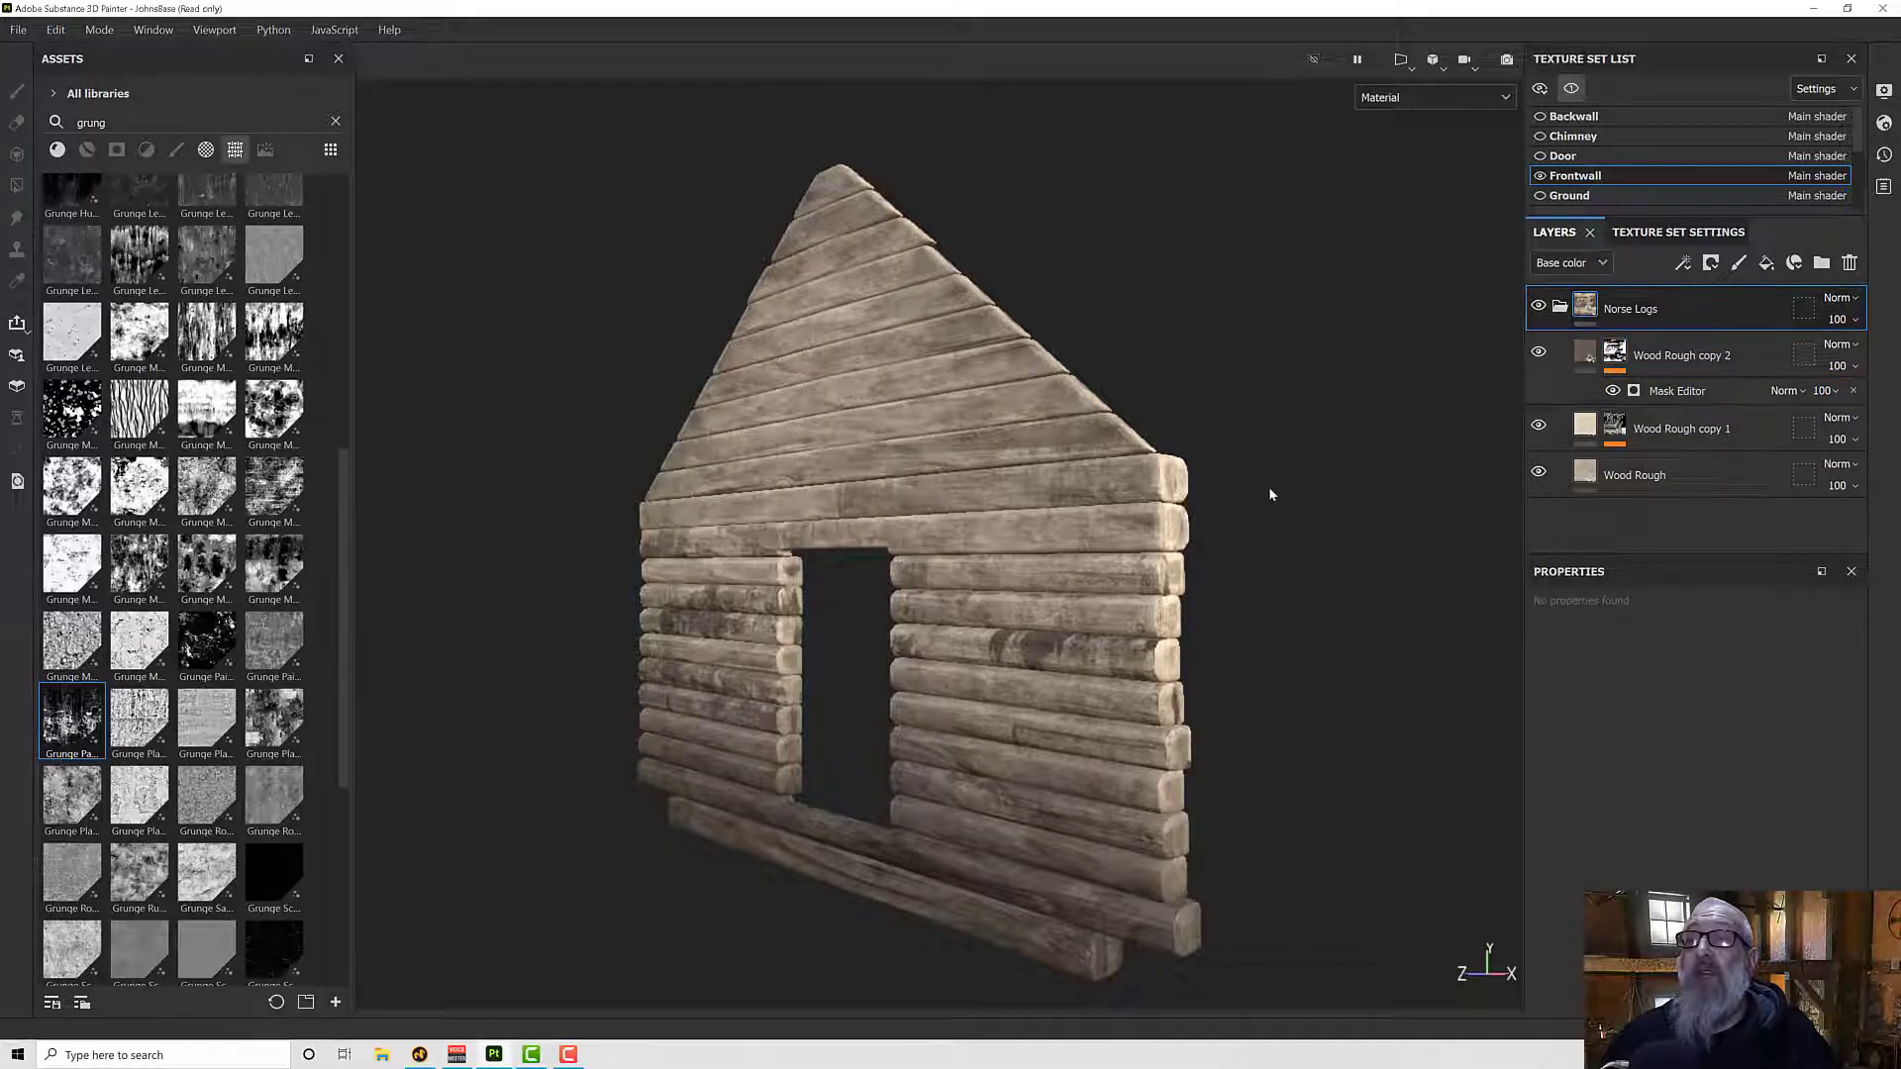
mouse_move(1269, 485)
alt+mouse_down()
mouse_move(1251, 469)
mouse_move(1255, 495)
alt+mouse_up()
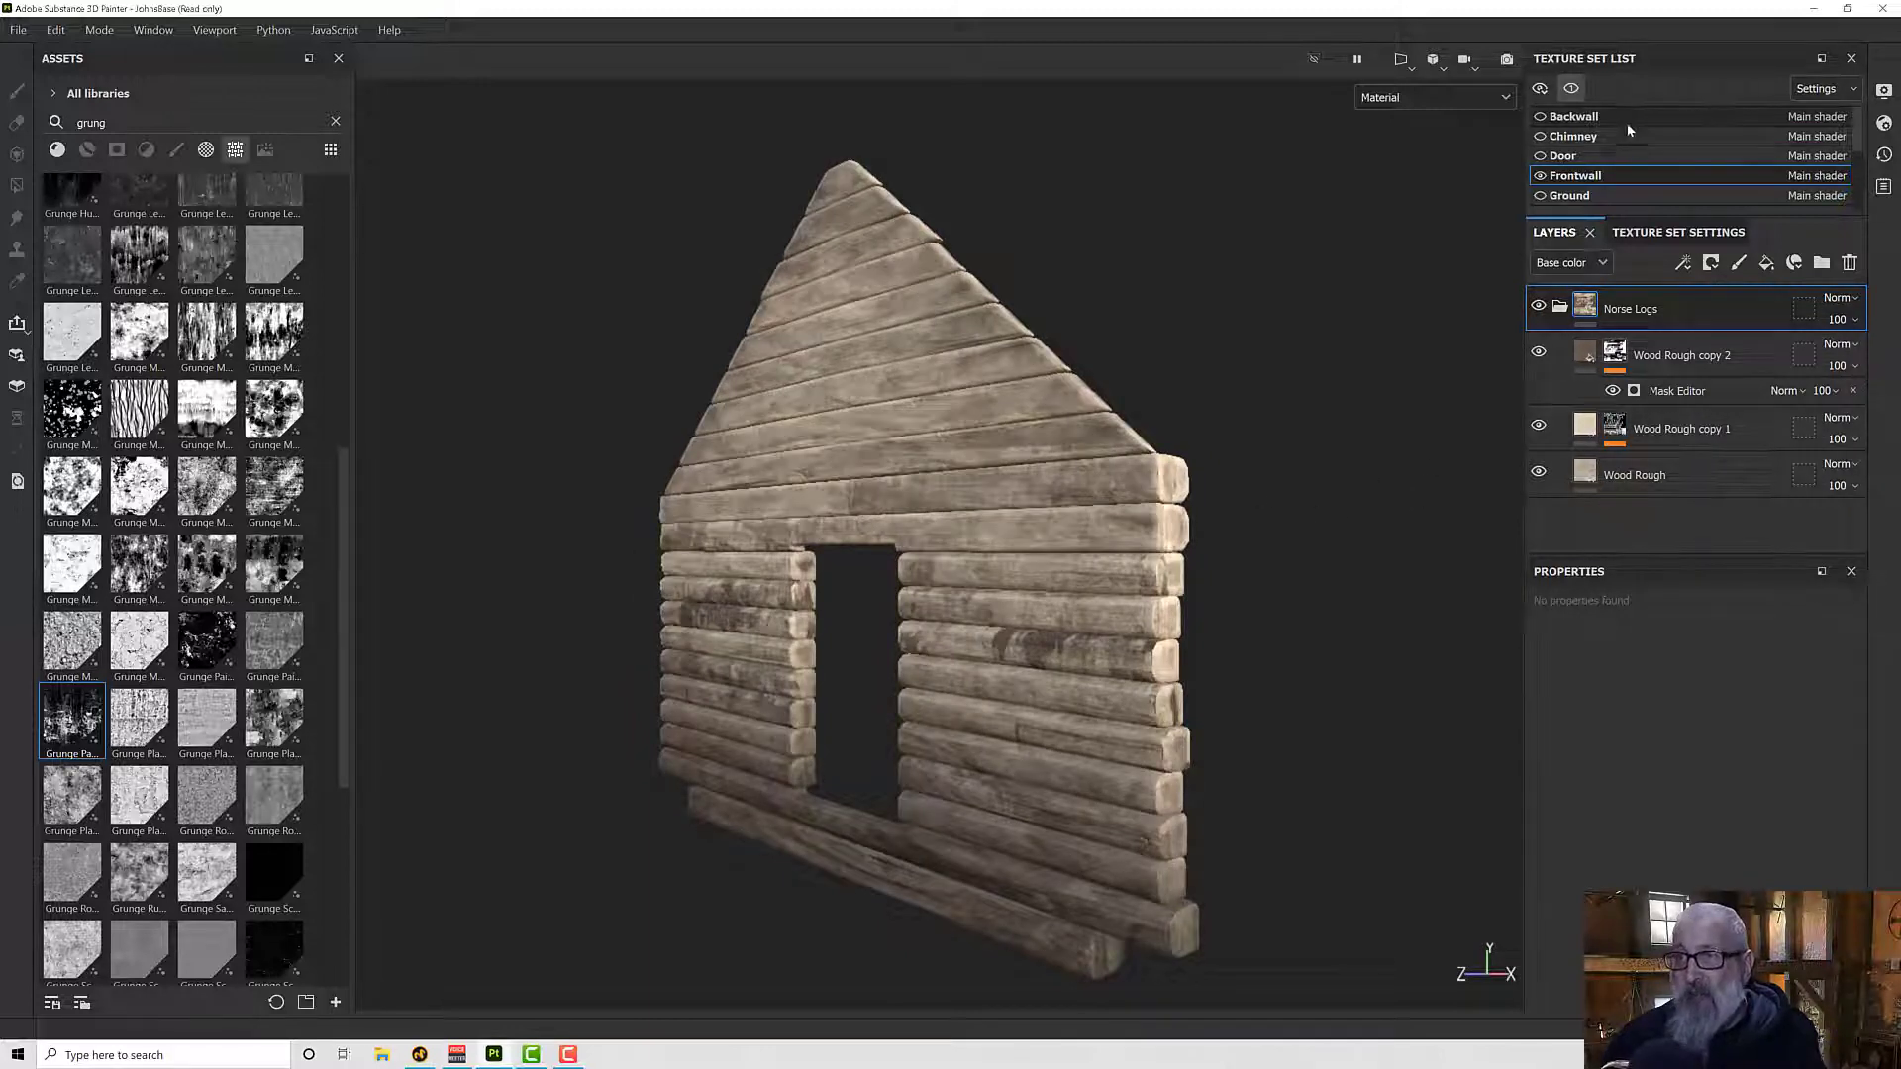
click(1571, 88)
alt+drag(1276, 488, 1350, 489)
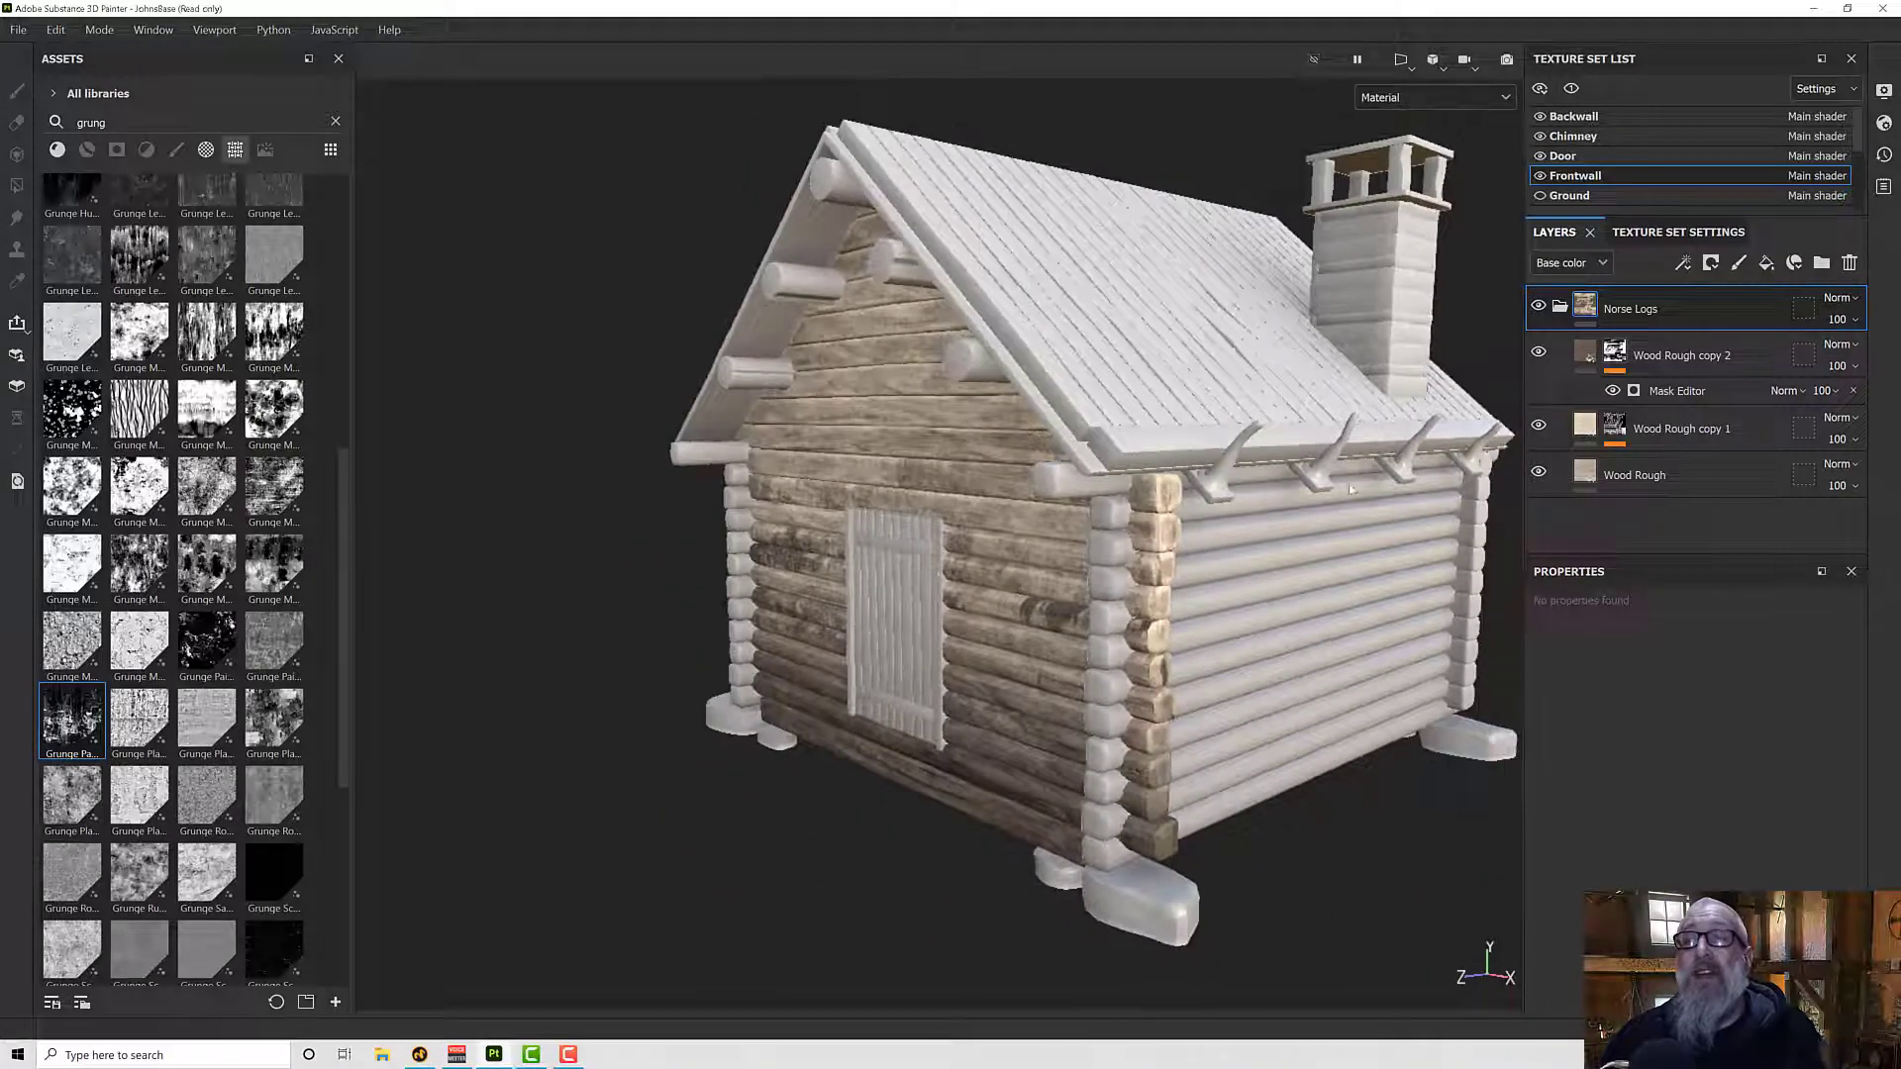
alt+drag(1301, 595, 1340, 555)
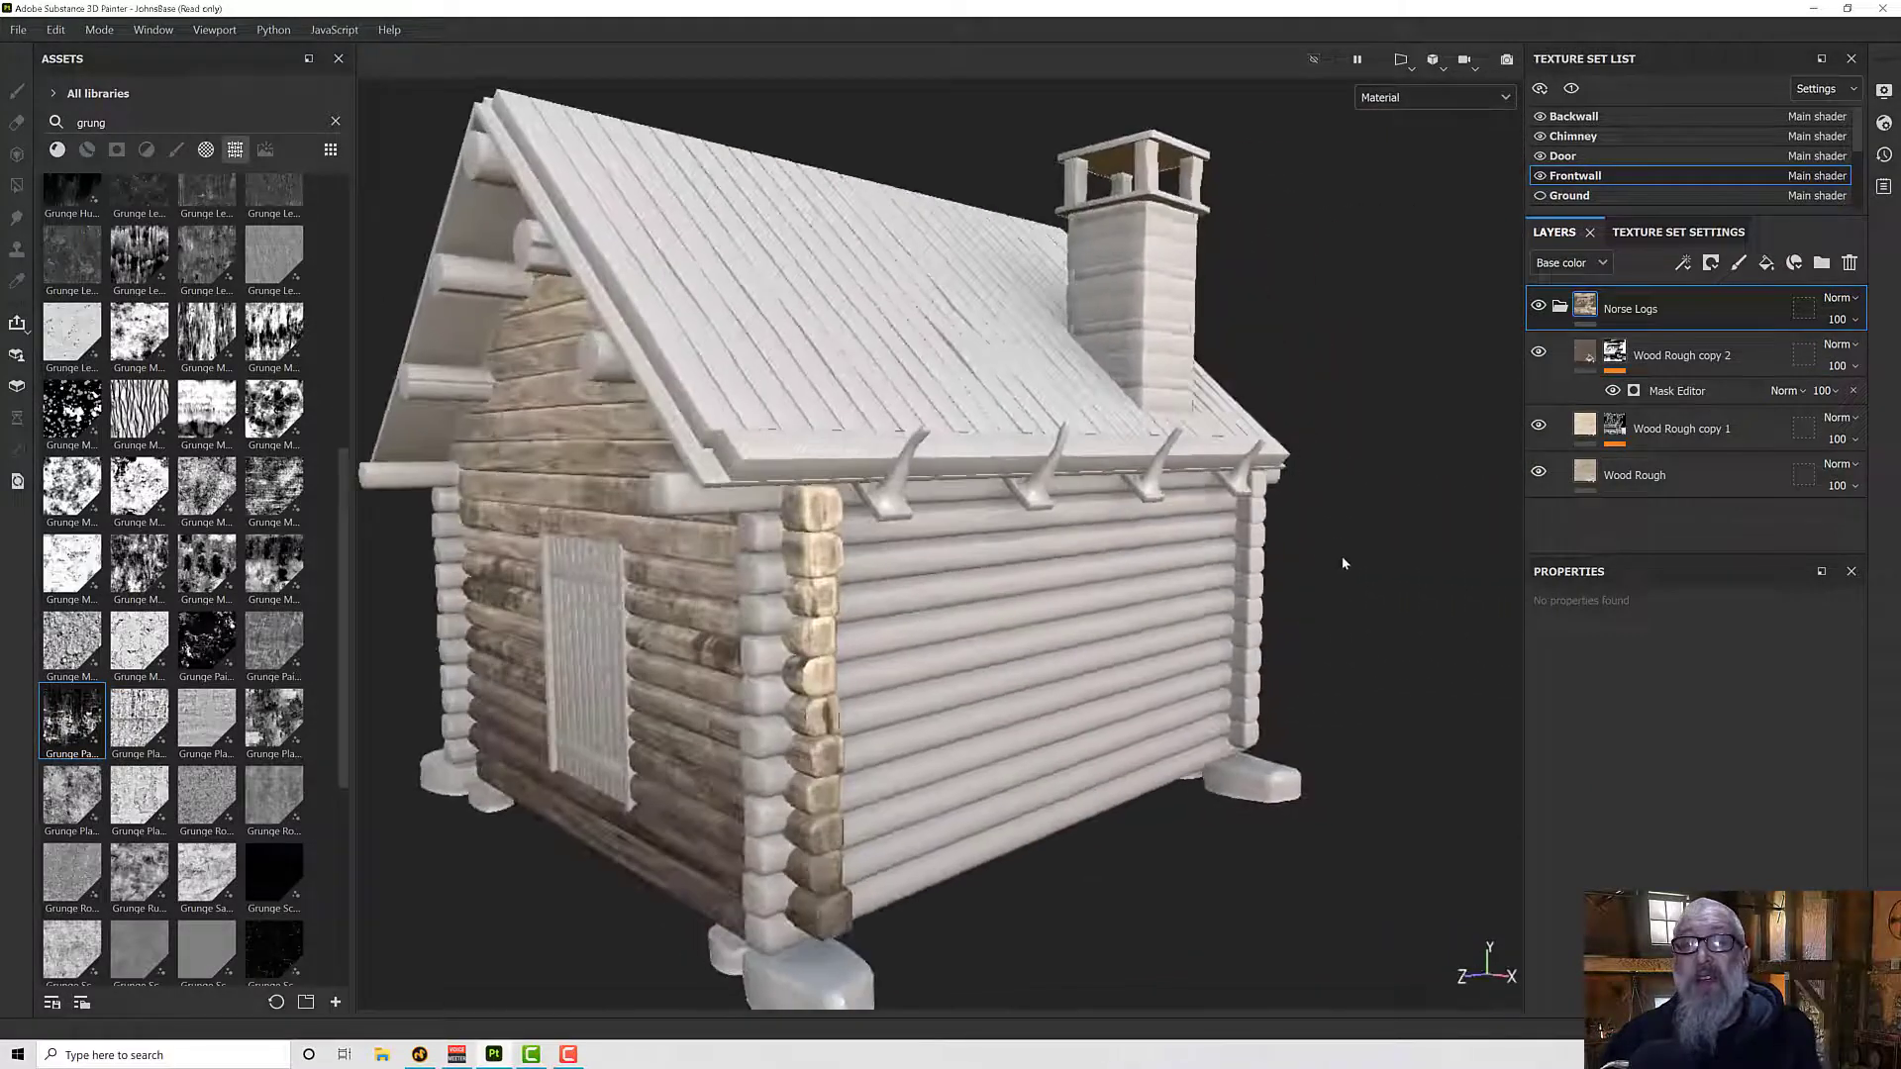
- Instantiate the Norse Logs folder across only the Backwall, Leftwall and Rightwall texture sets
right_click(1620, 309)
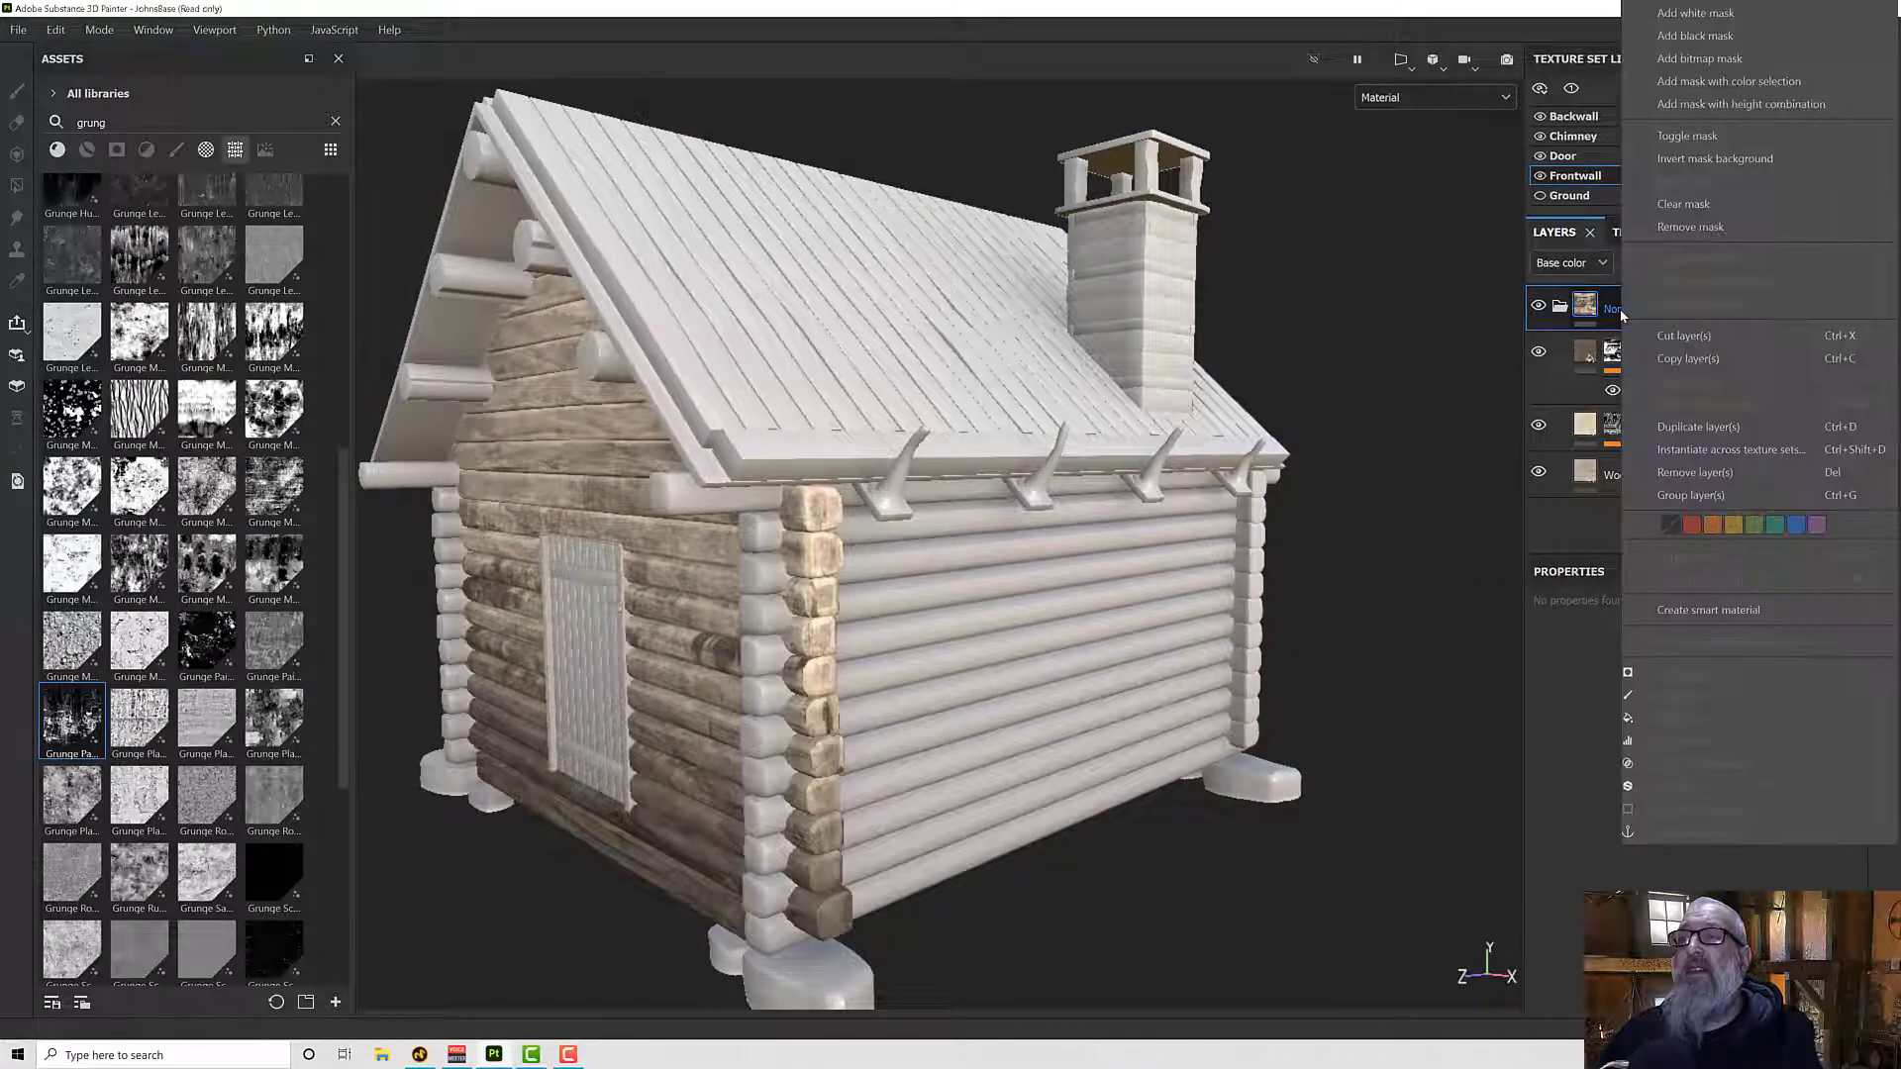
click(1742, 453)
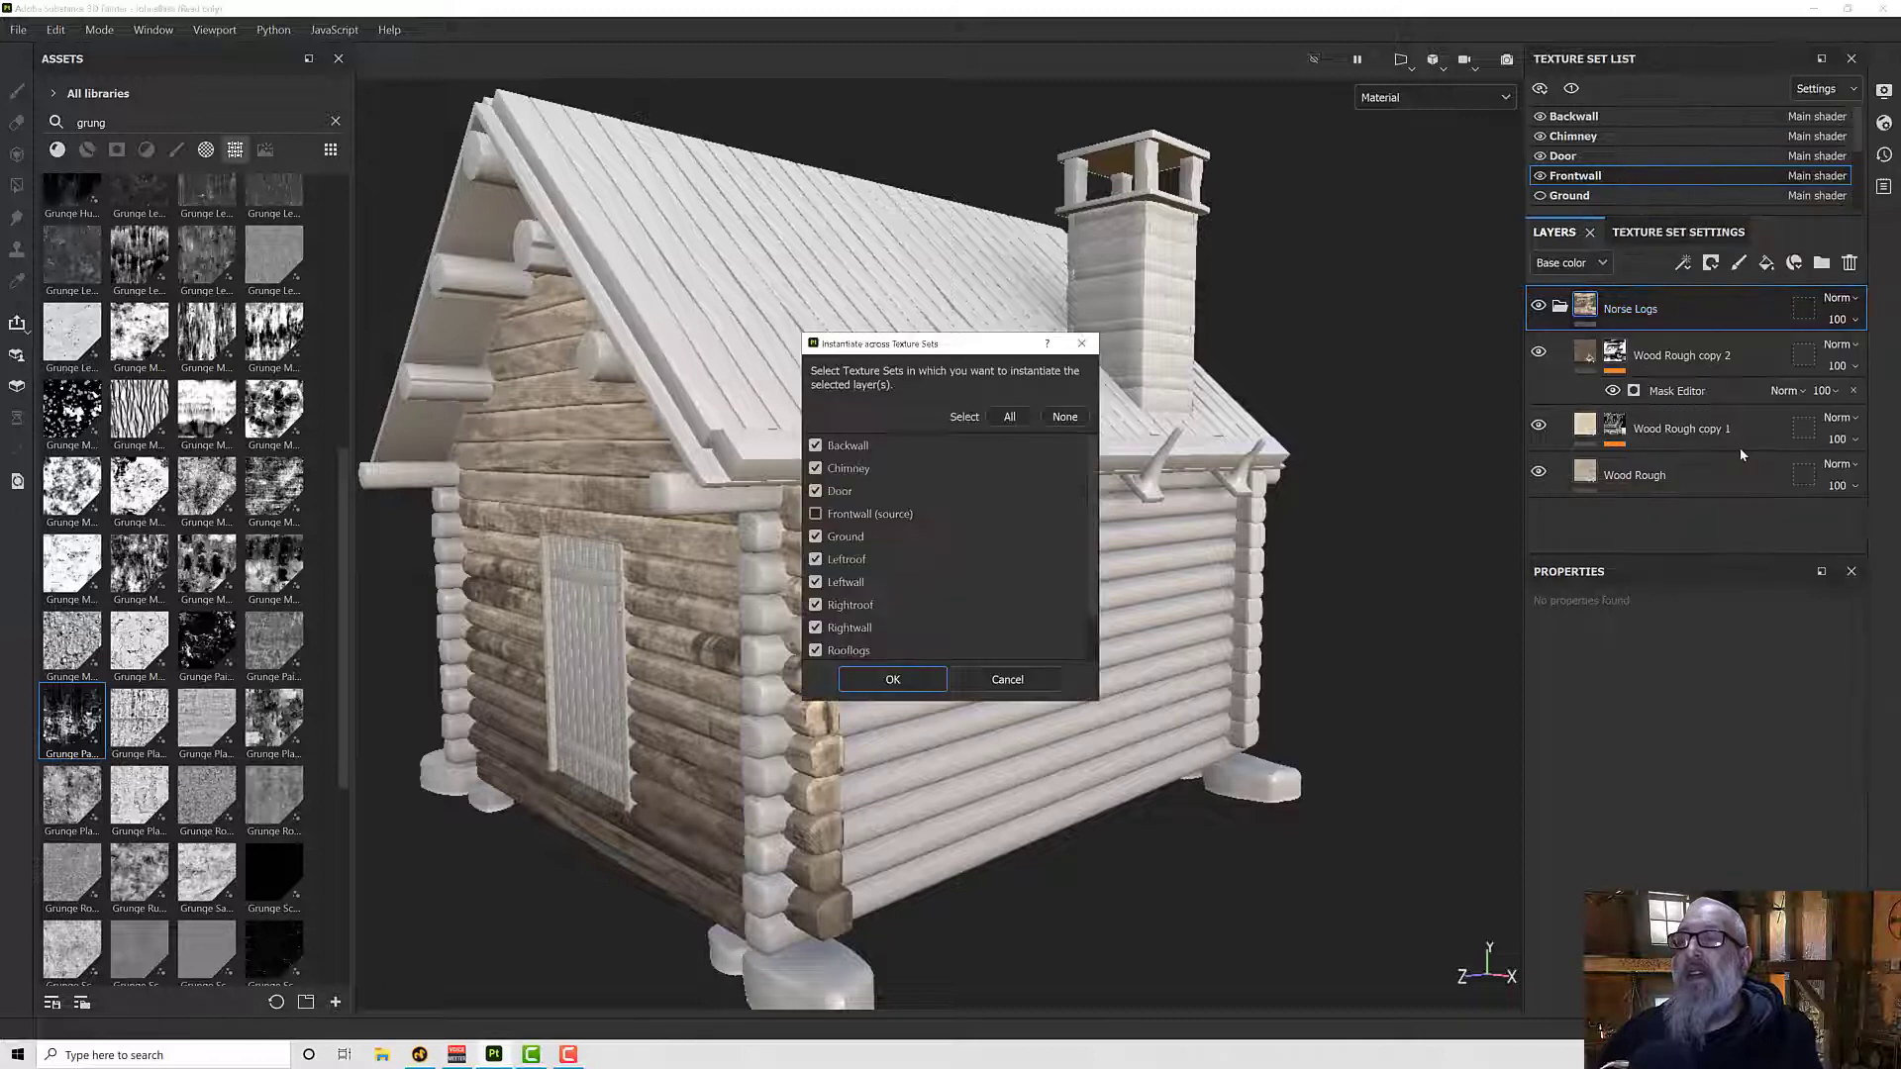
click(1063, 416)
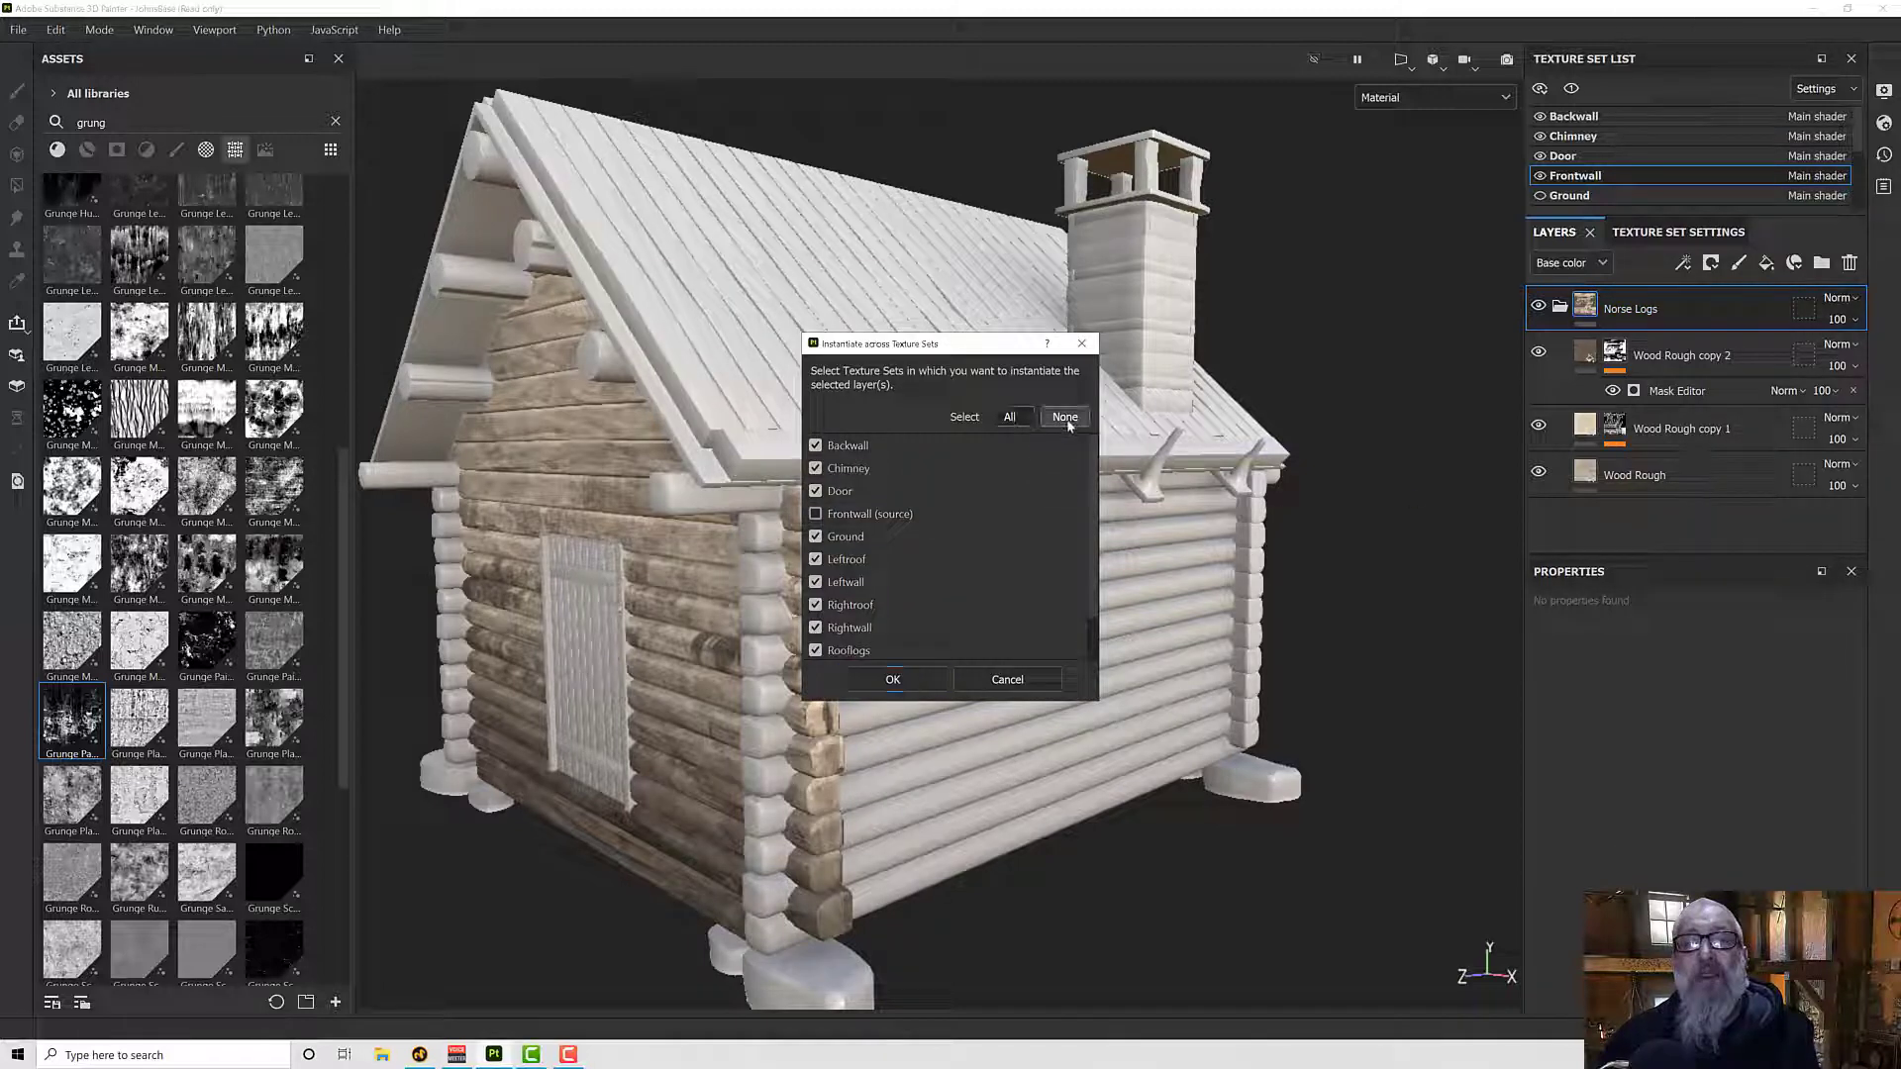
scroll(924, 550, down, 1)
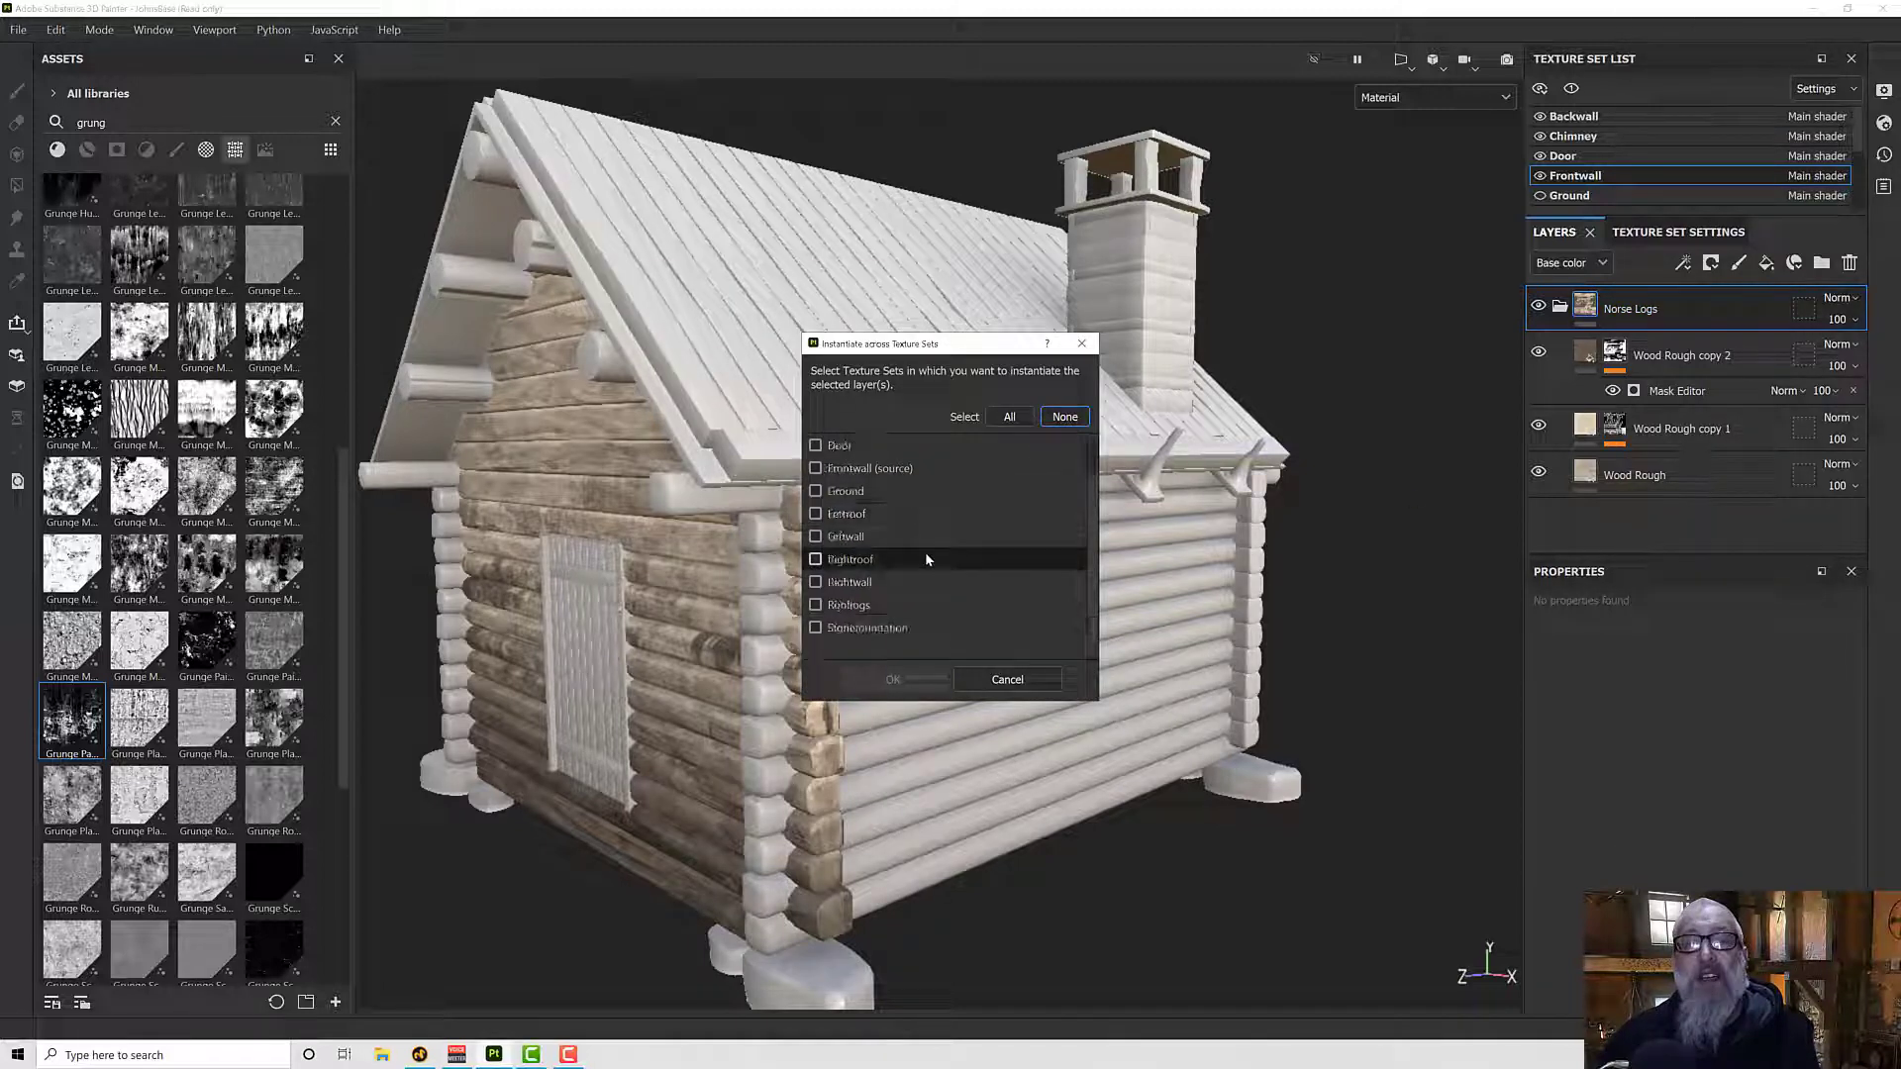
click(815, 536)
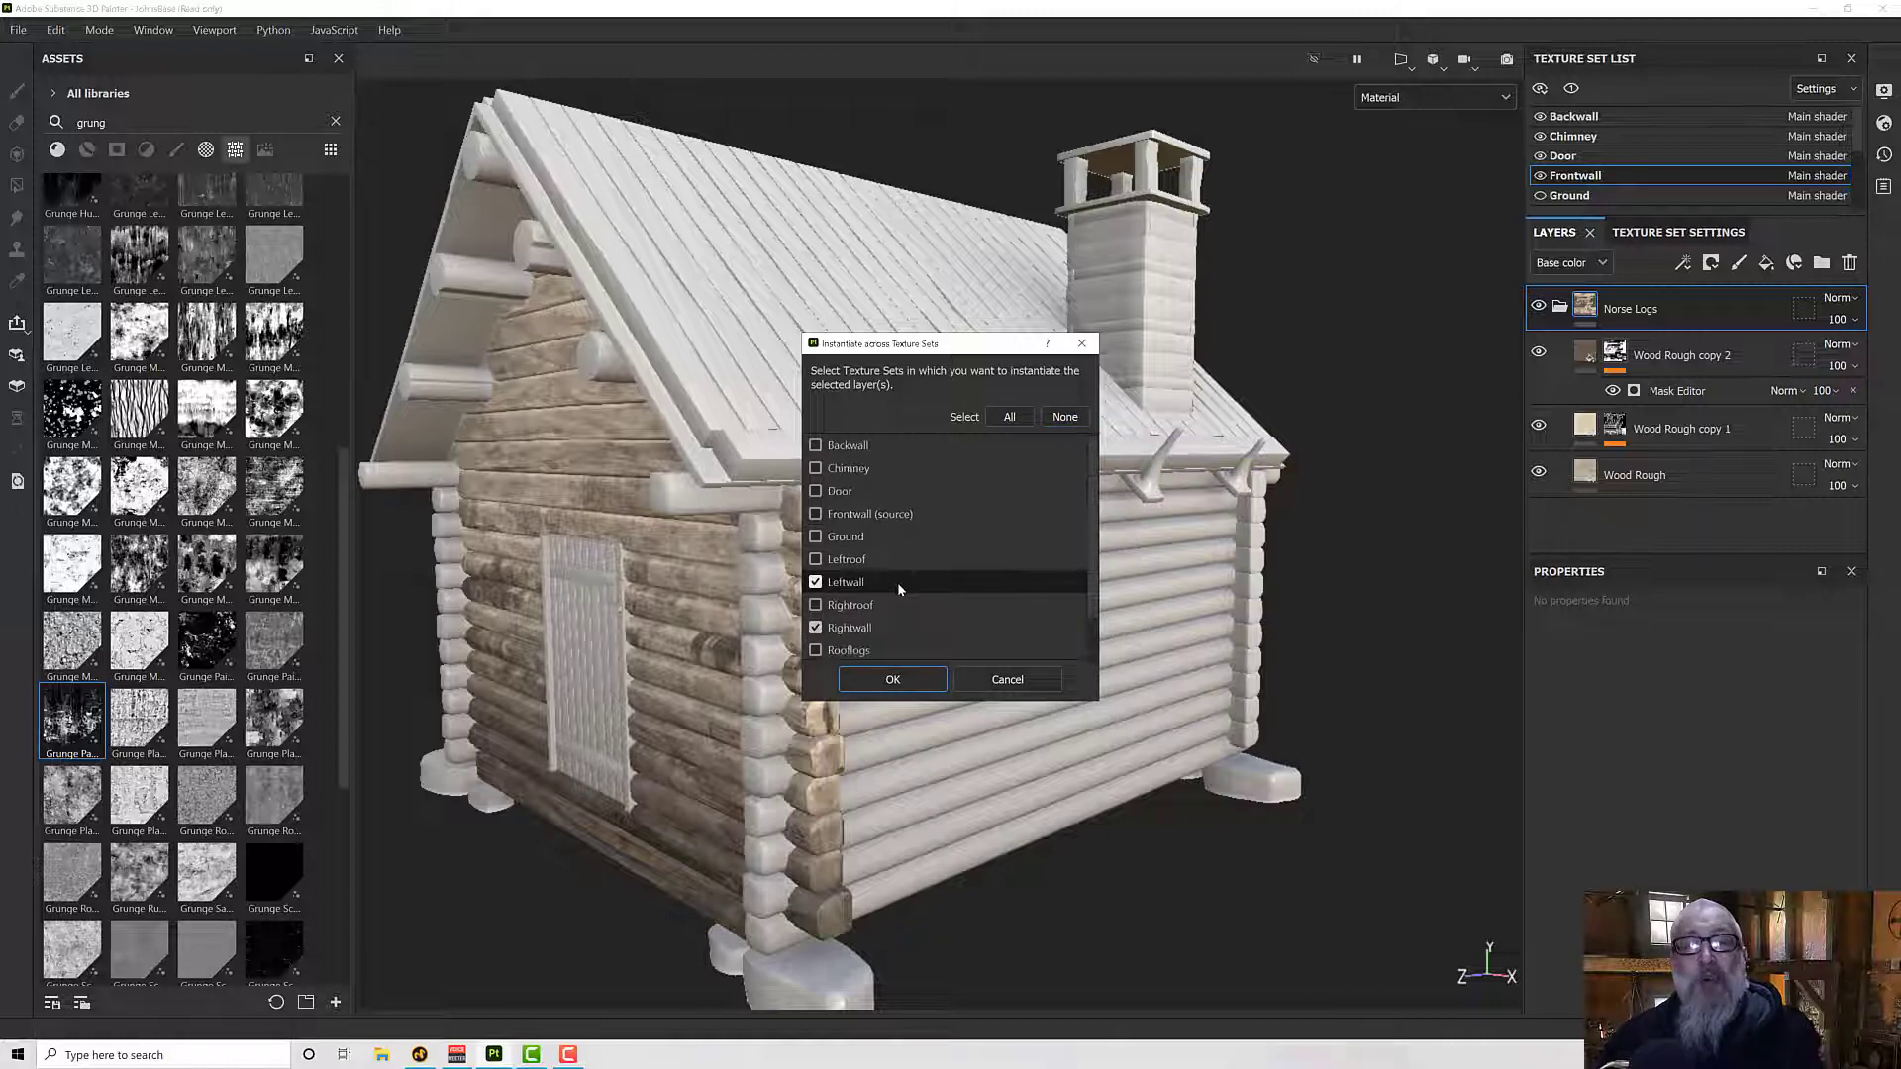
scroll(851, 471, up, 1)
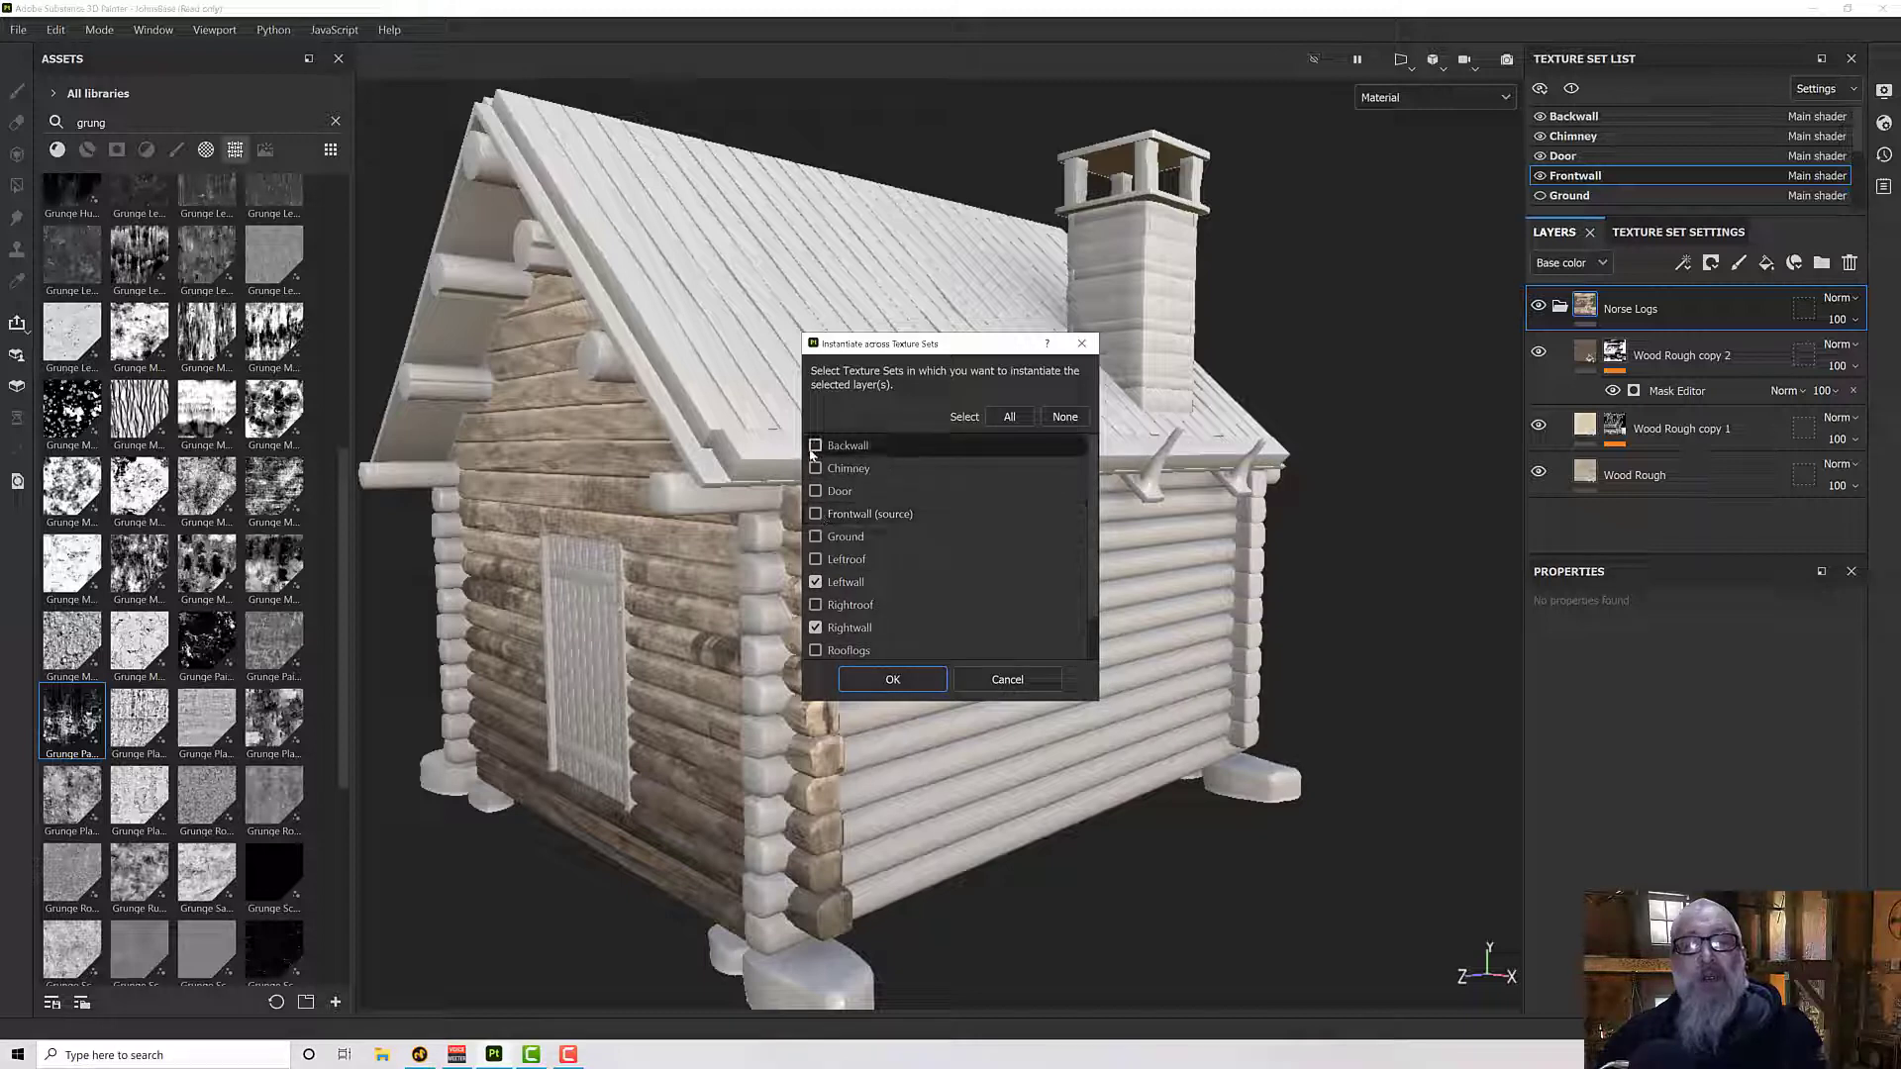
click(815, 446)
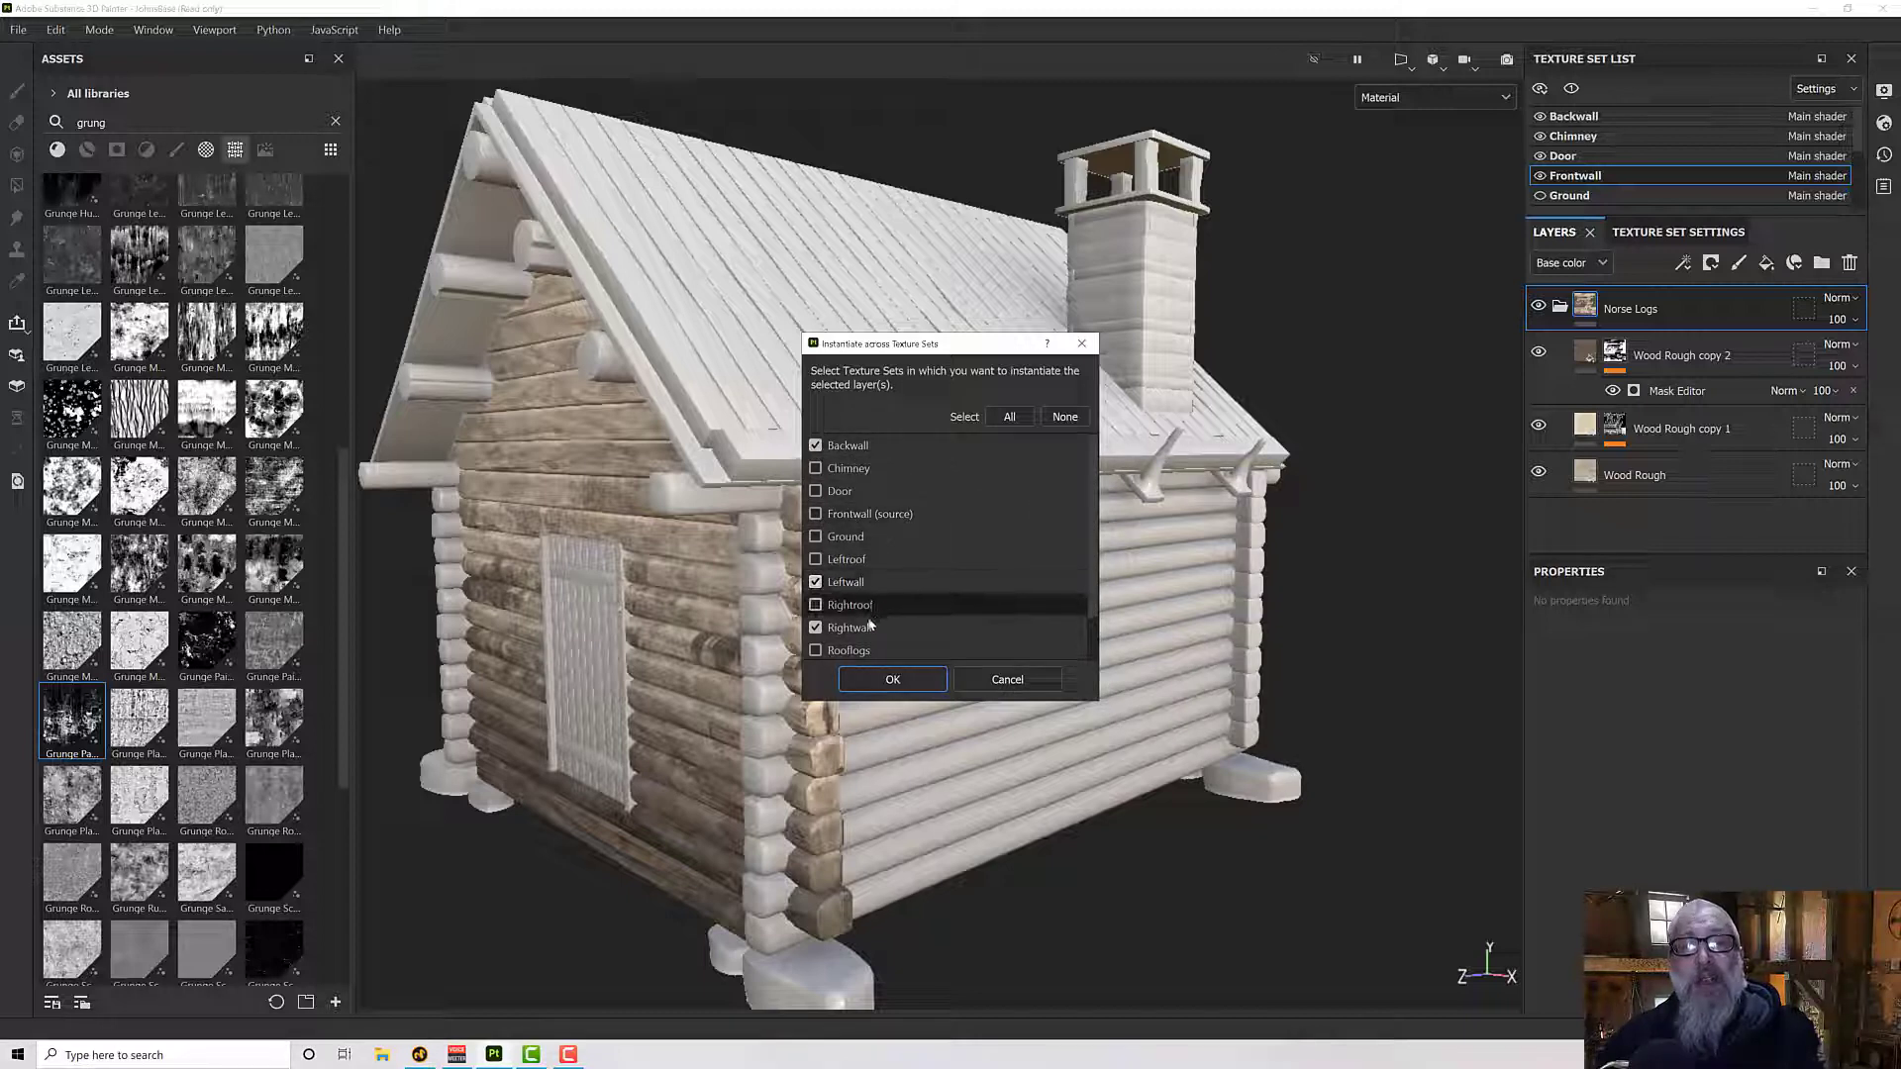
click(907, 685)
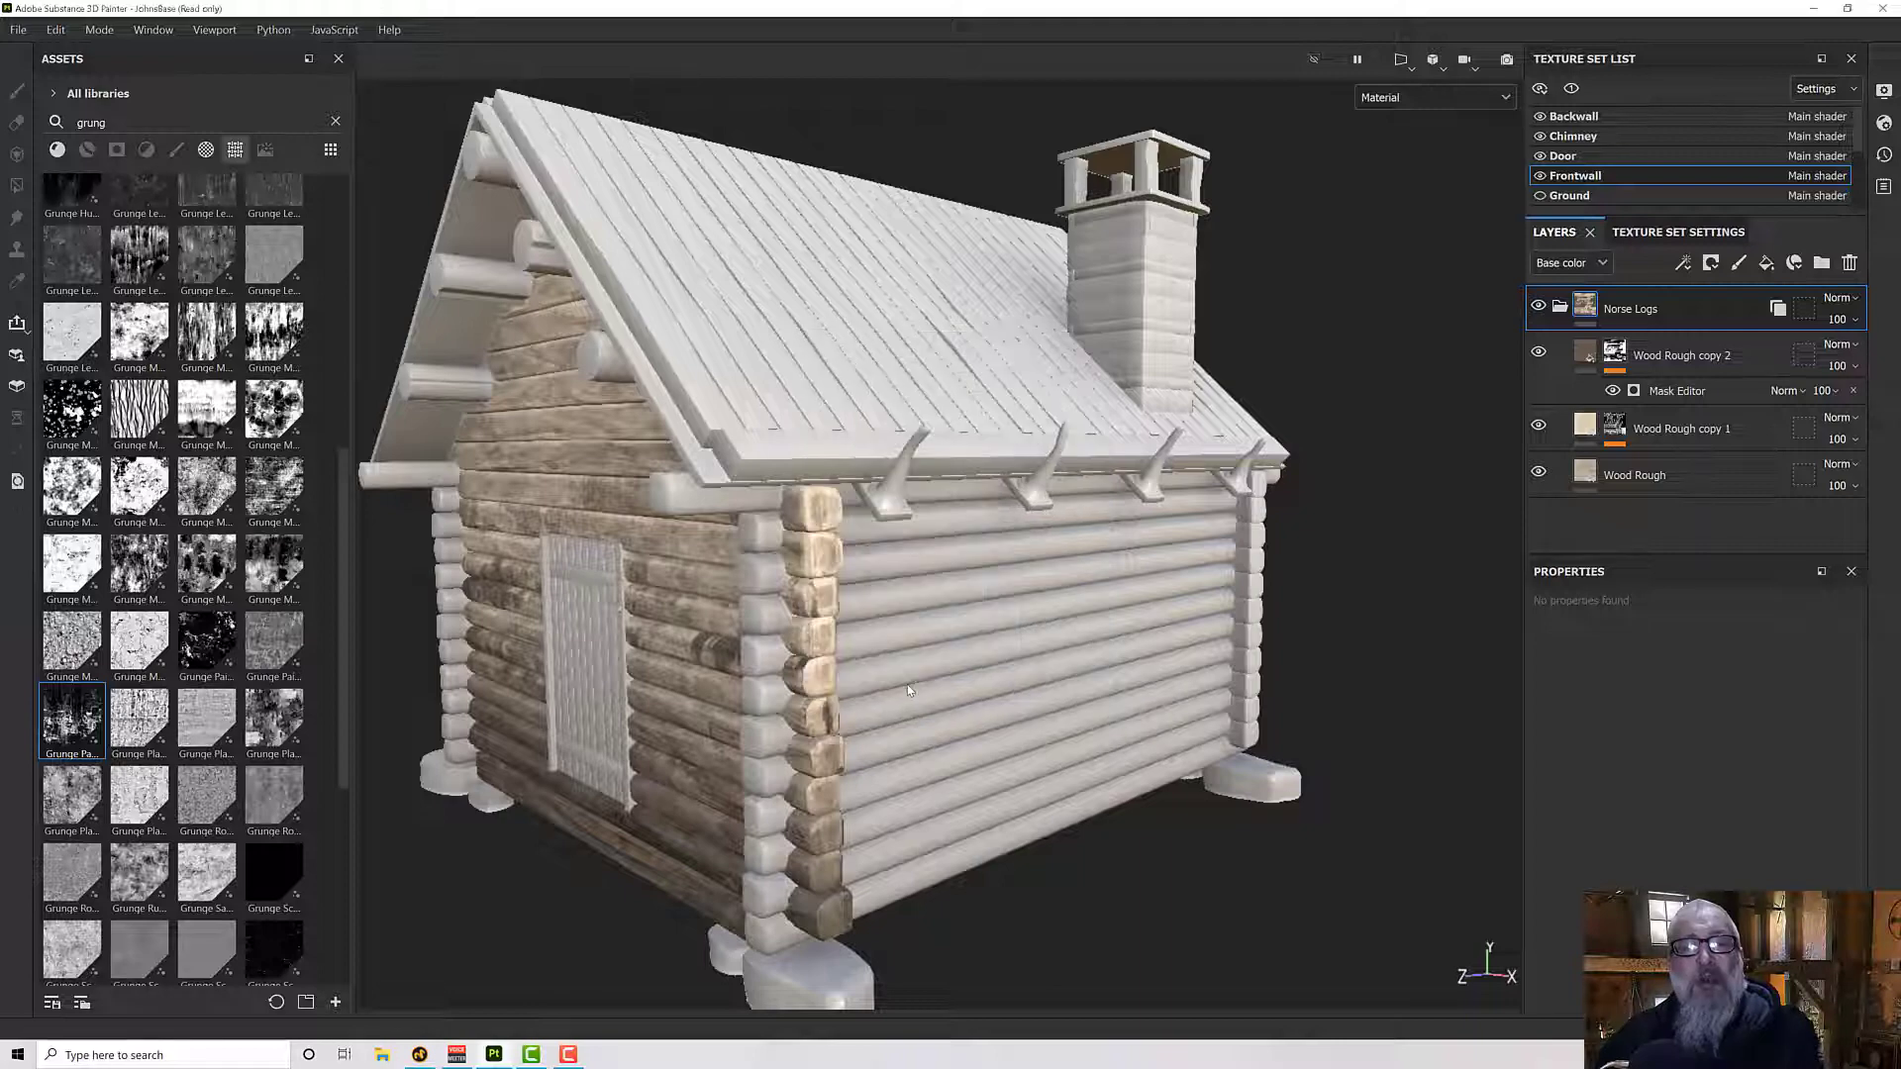
- Inspect the log texture on all walls, comparing it with the Wood Rough copy 2 layer hidden and shown
alt+drag(907, 685, 832, 638)
alt+drag(1273, 654, 998, 655)
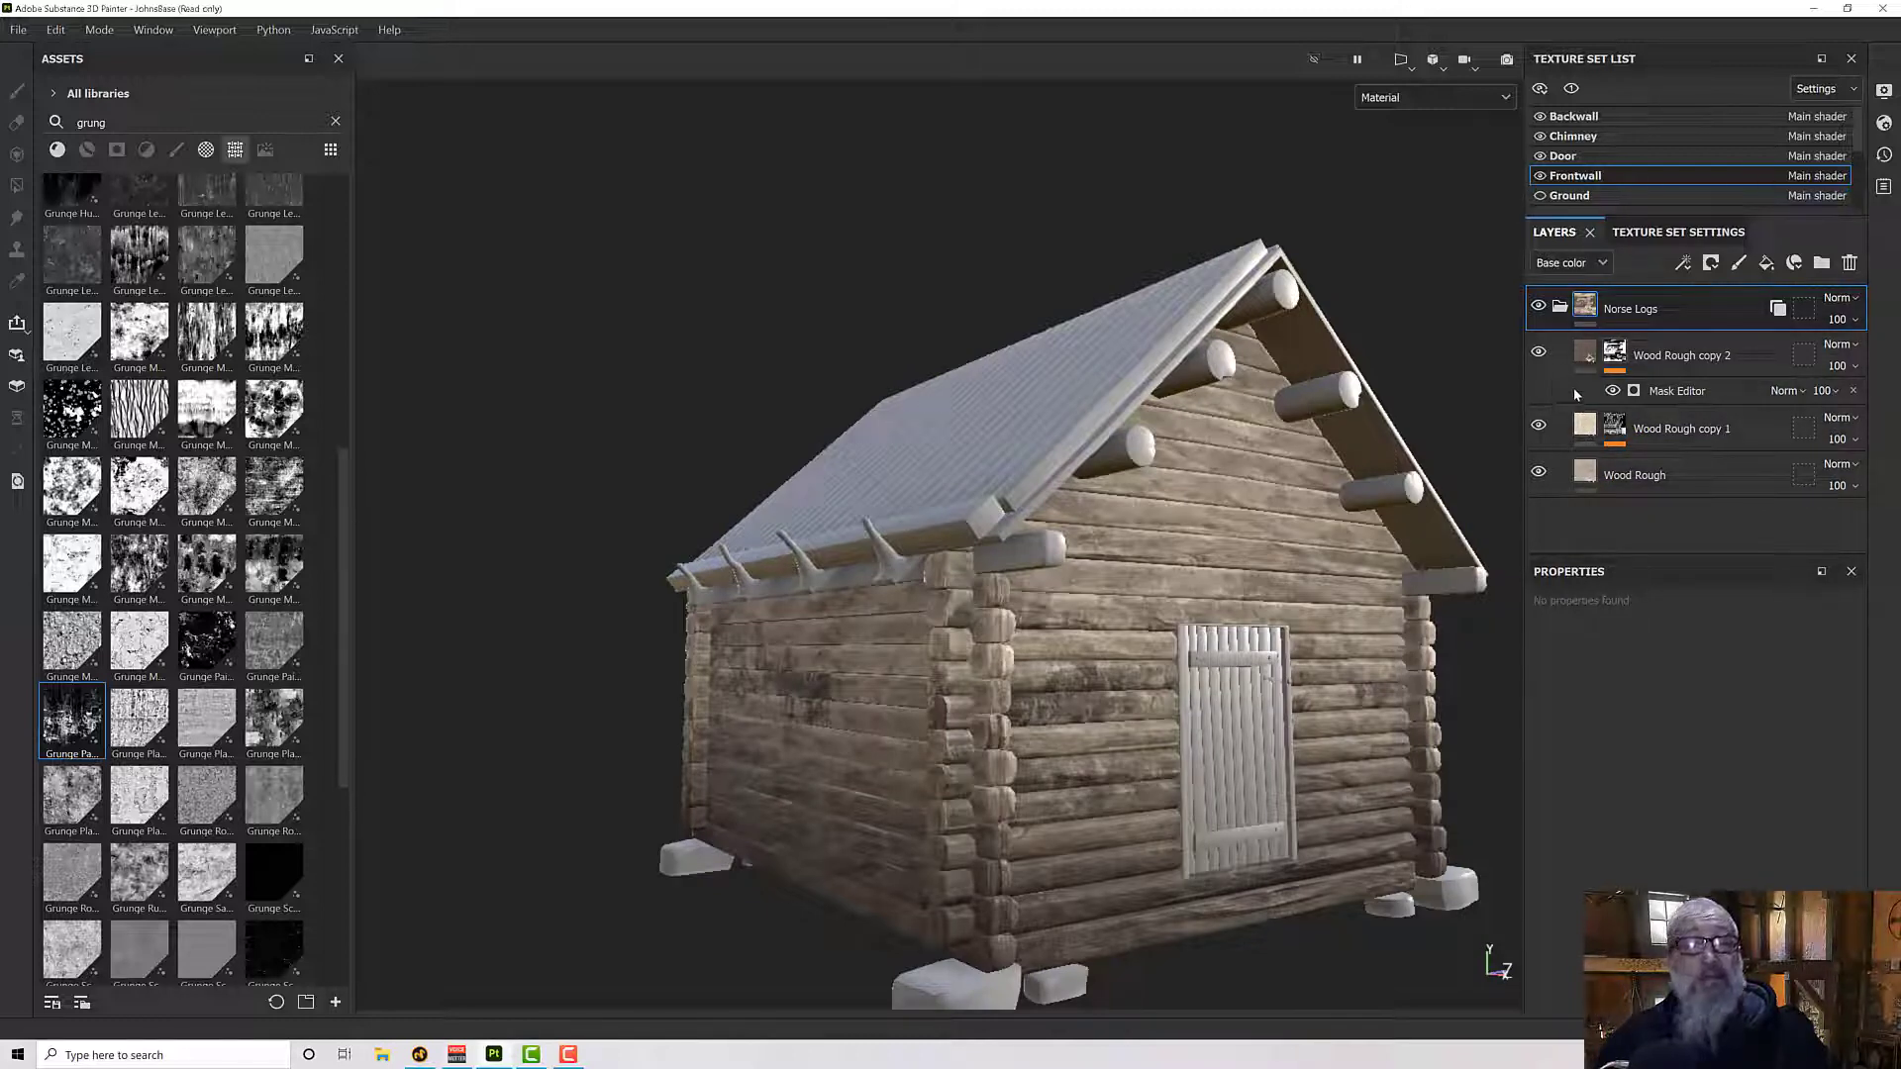
click(1540, 353)
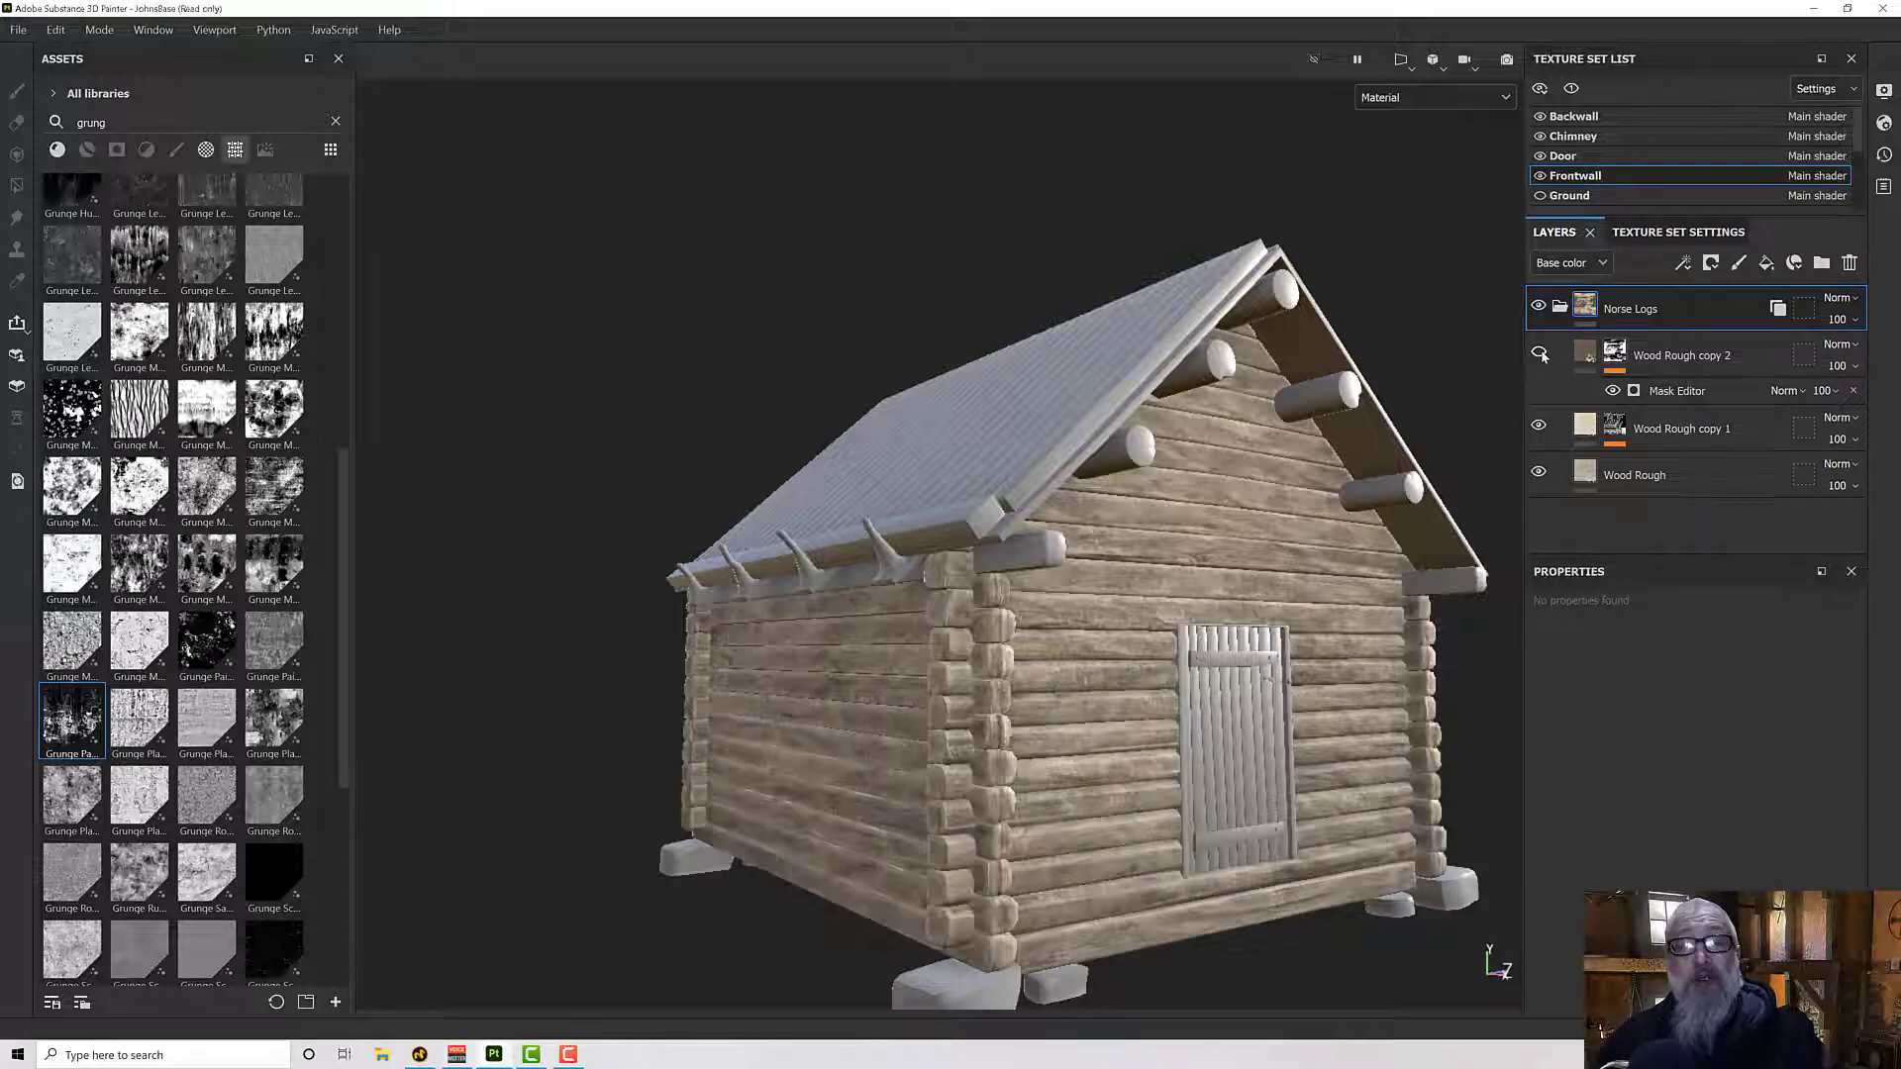
alt+drag(1346, 570, 1455, 466)
click(1539, 352)
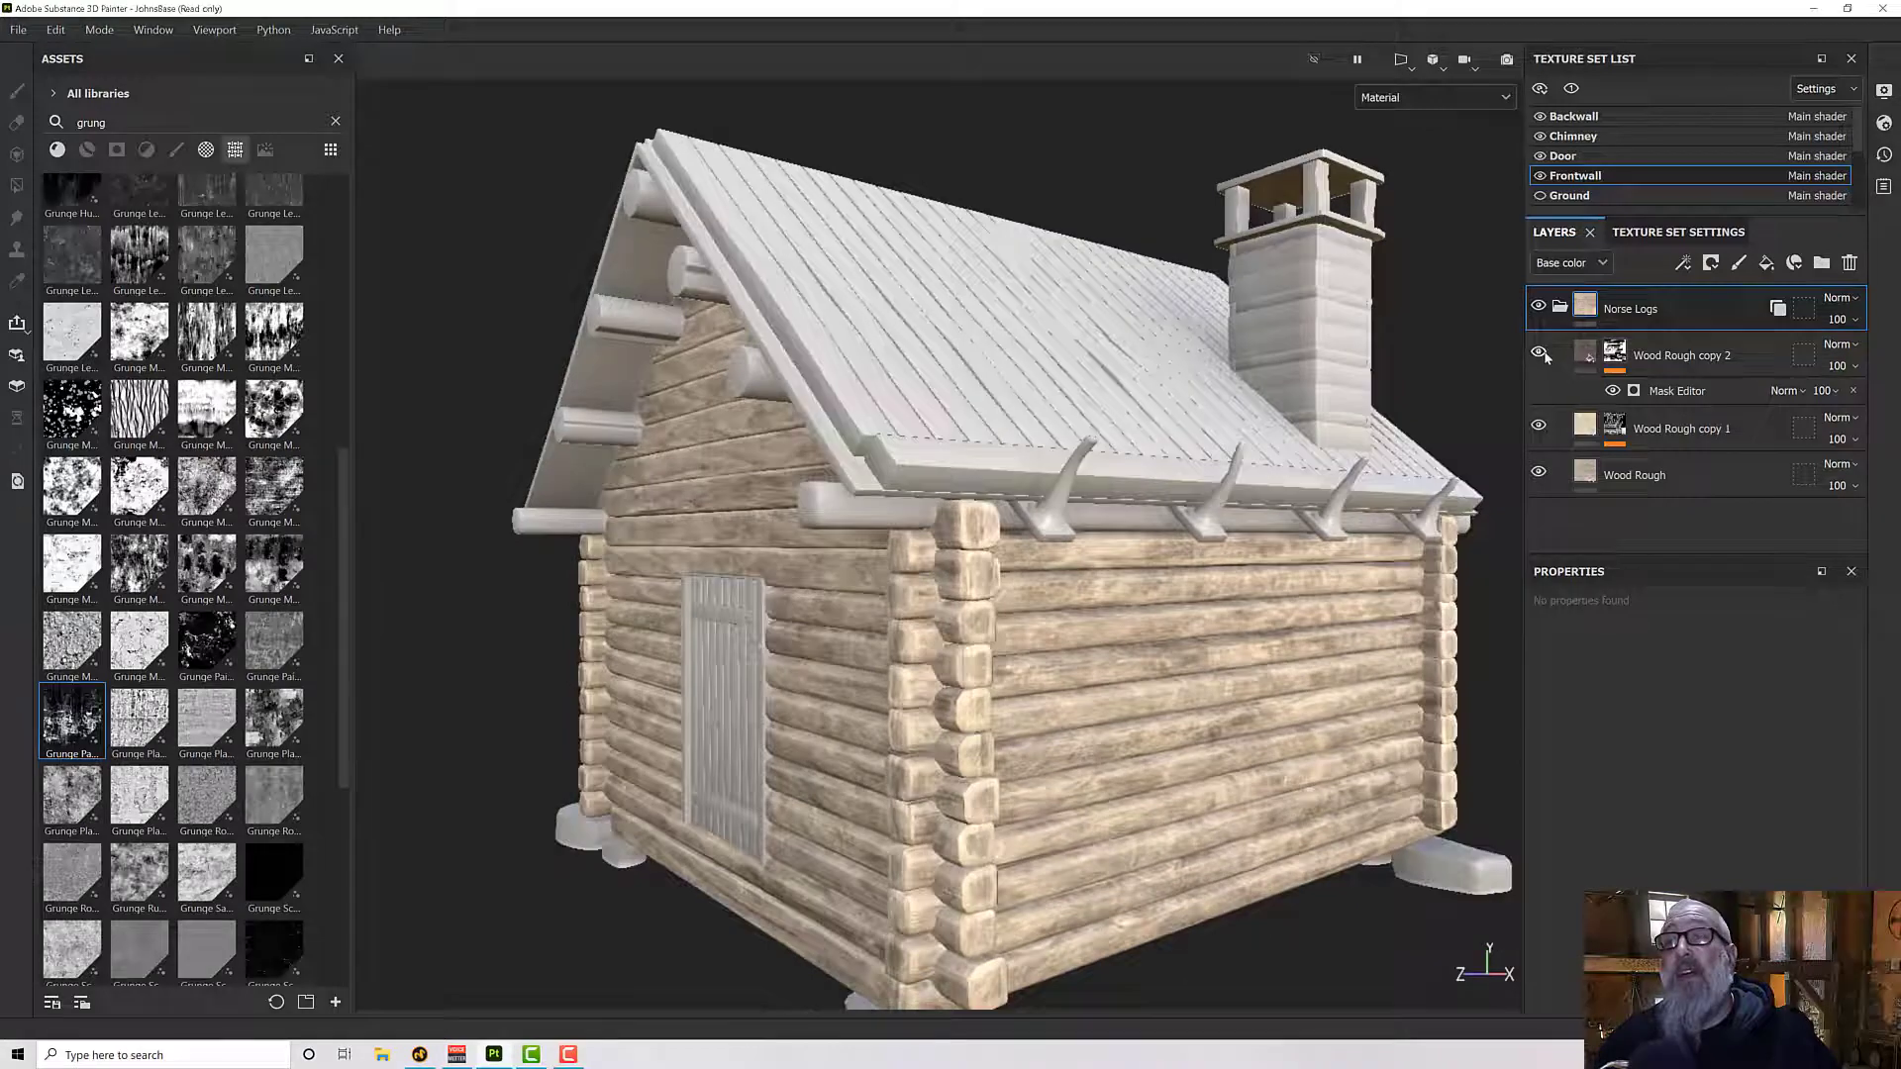
alt+drag(1405, 618, 1242, 666)
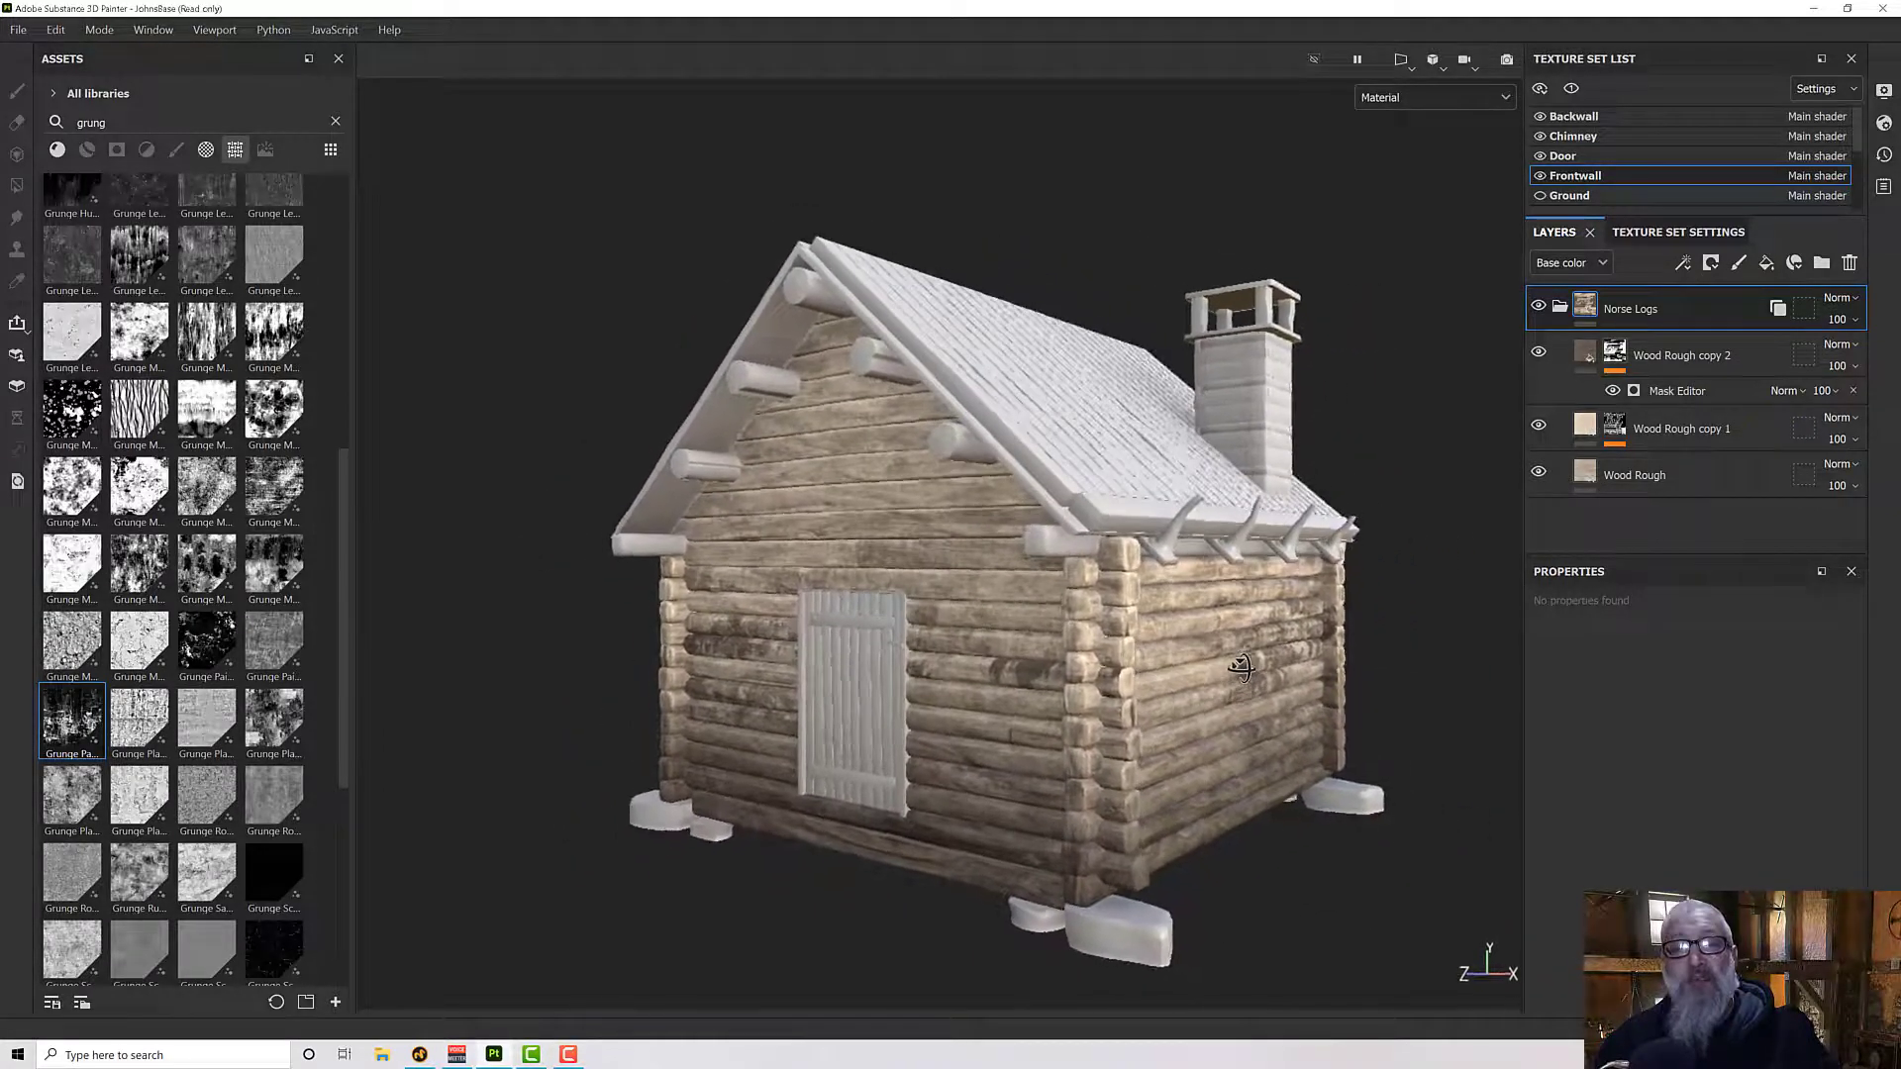
alt+middle_drag(1242, 666, 1244, 675)
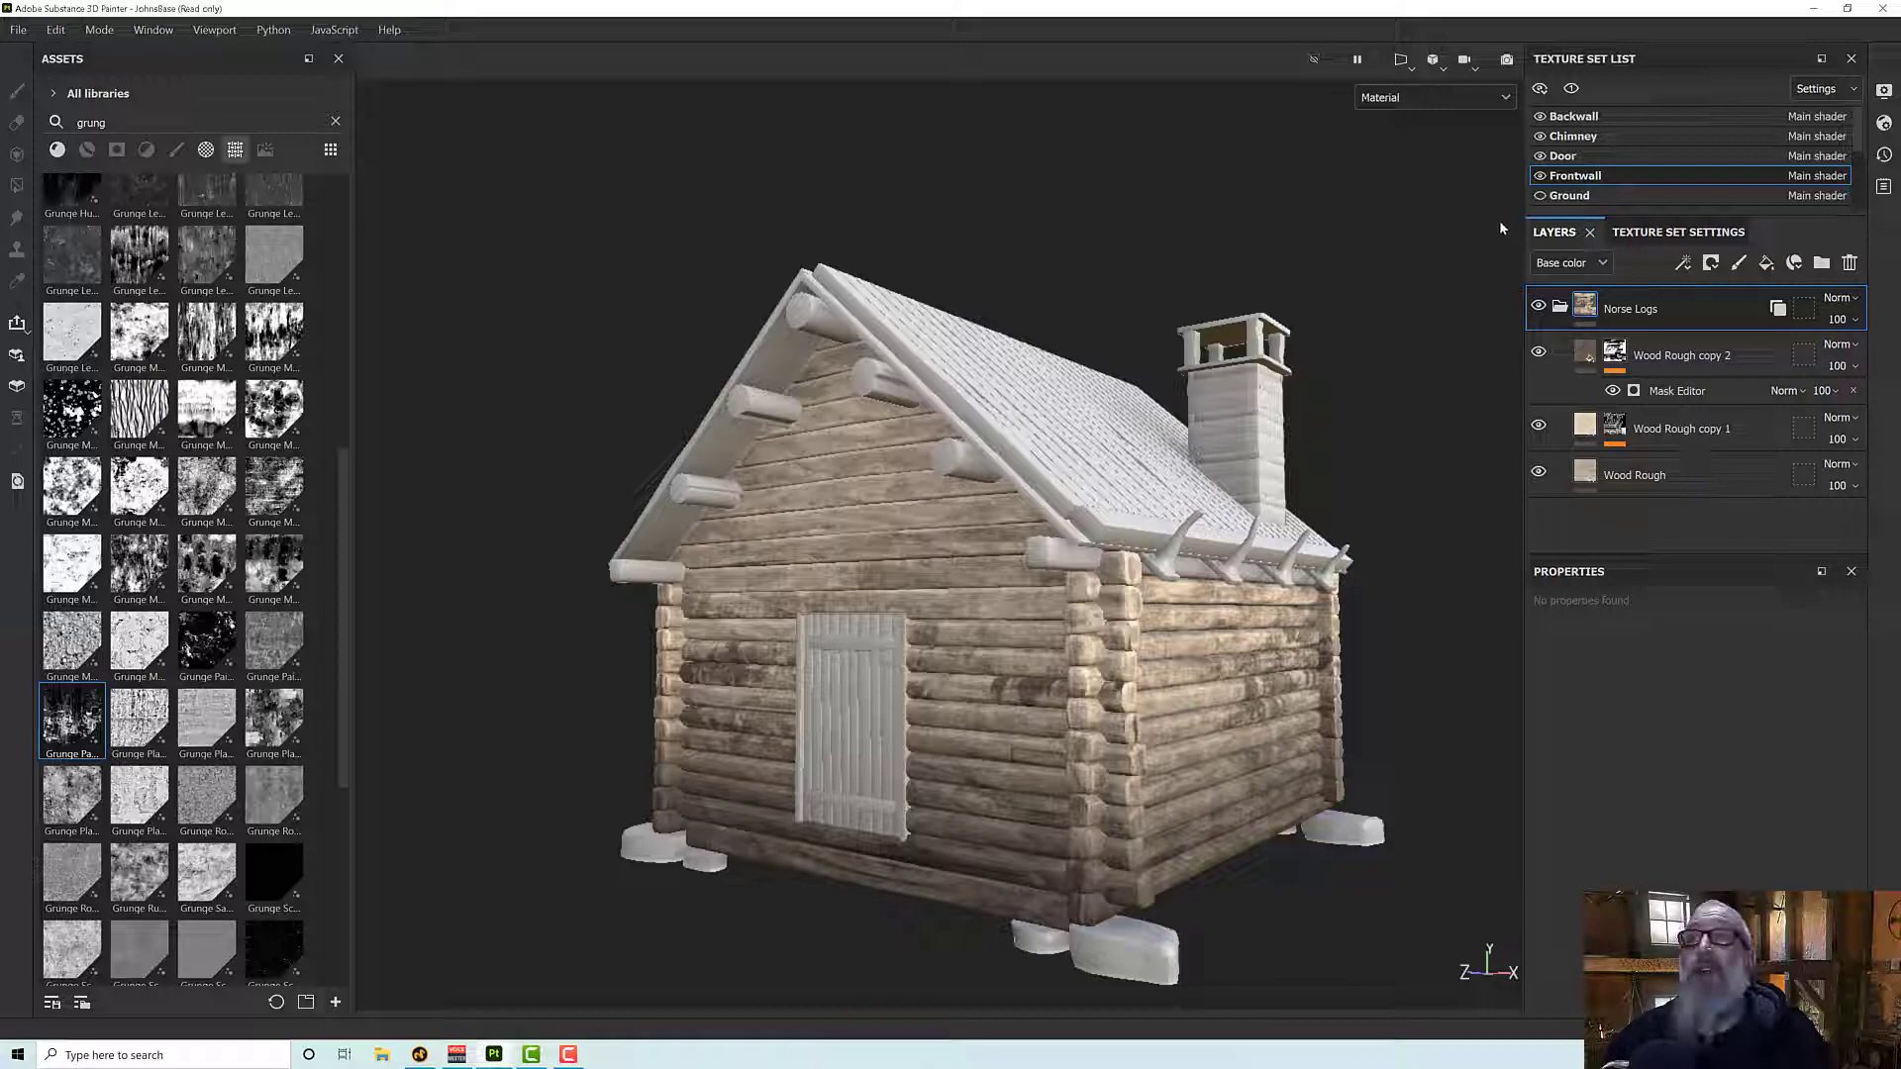
alt+drag(1308, 541, 1225, 675)
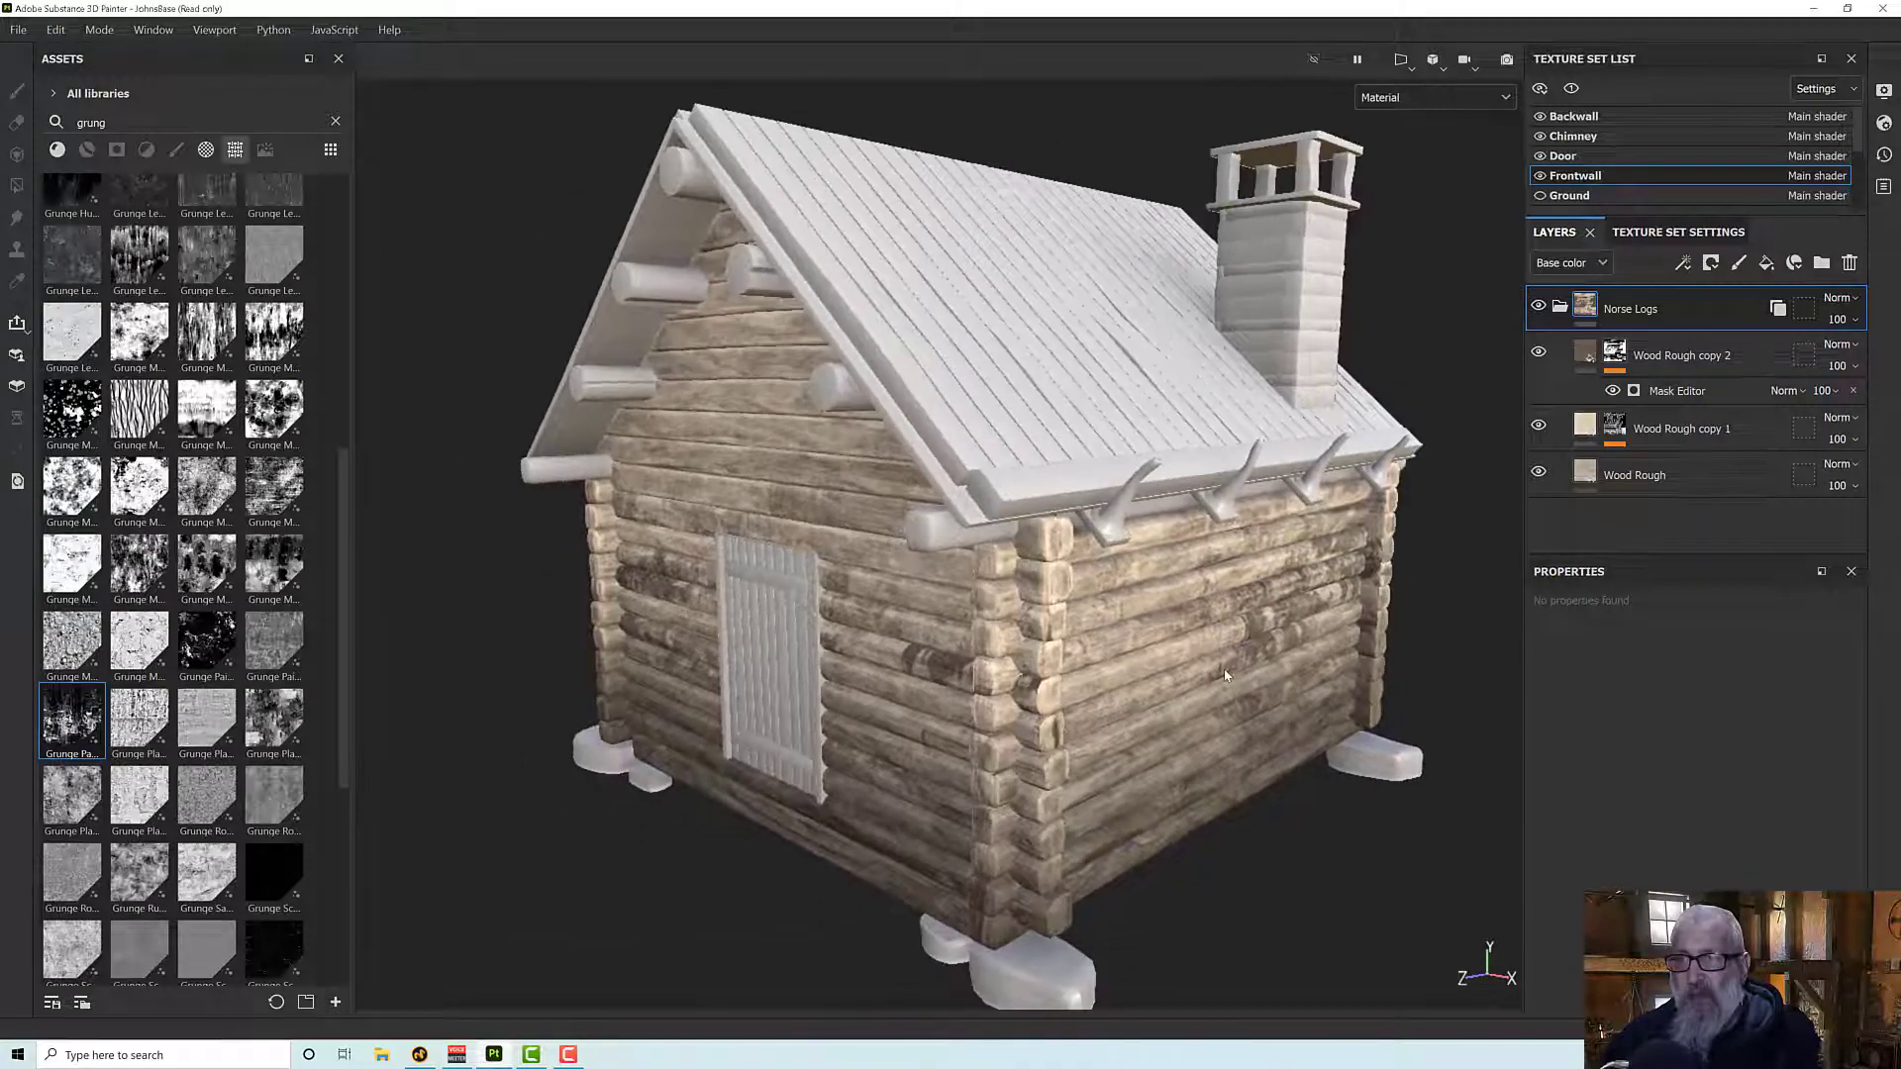
- Create a smart material from the Norse Logs folder and find it in the asset library
right_click(1642, 312)
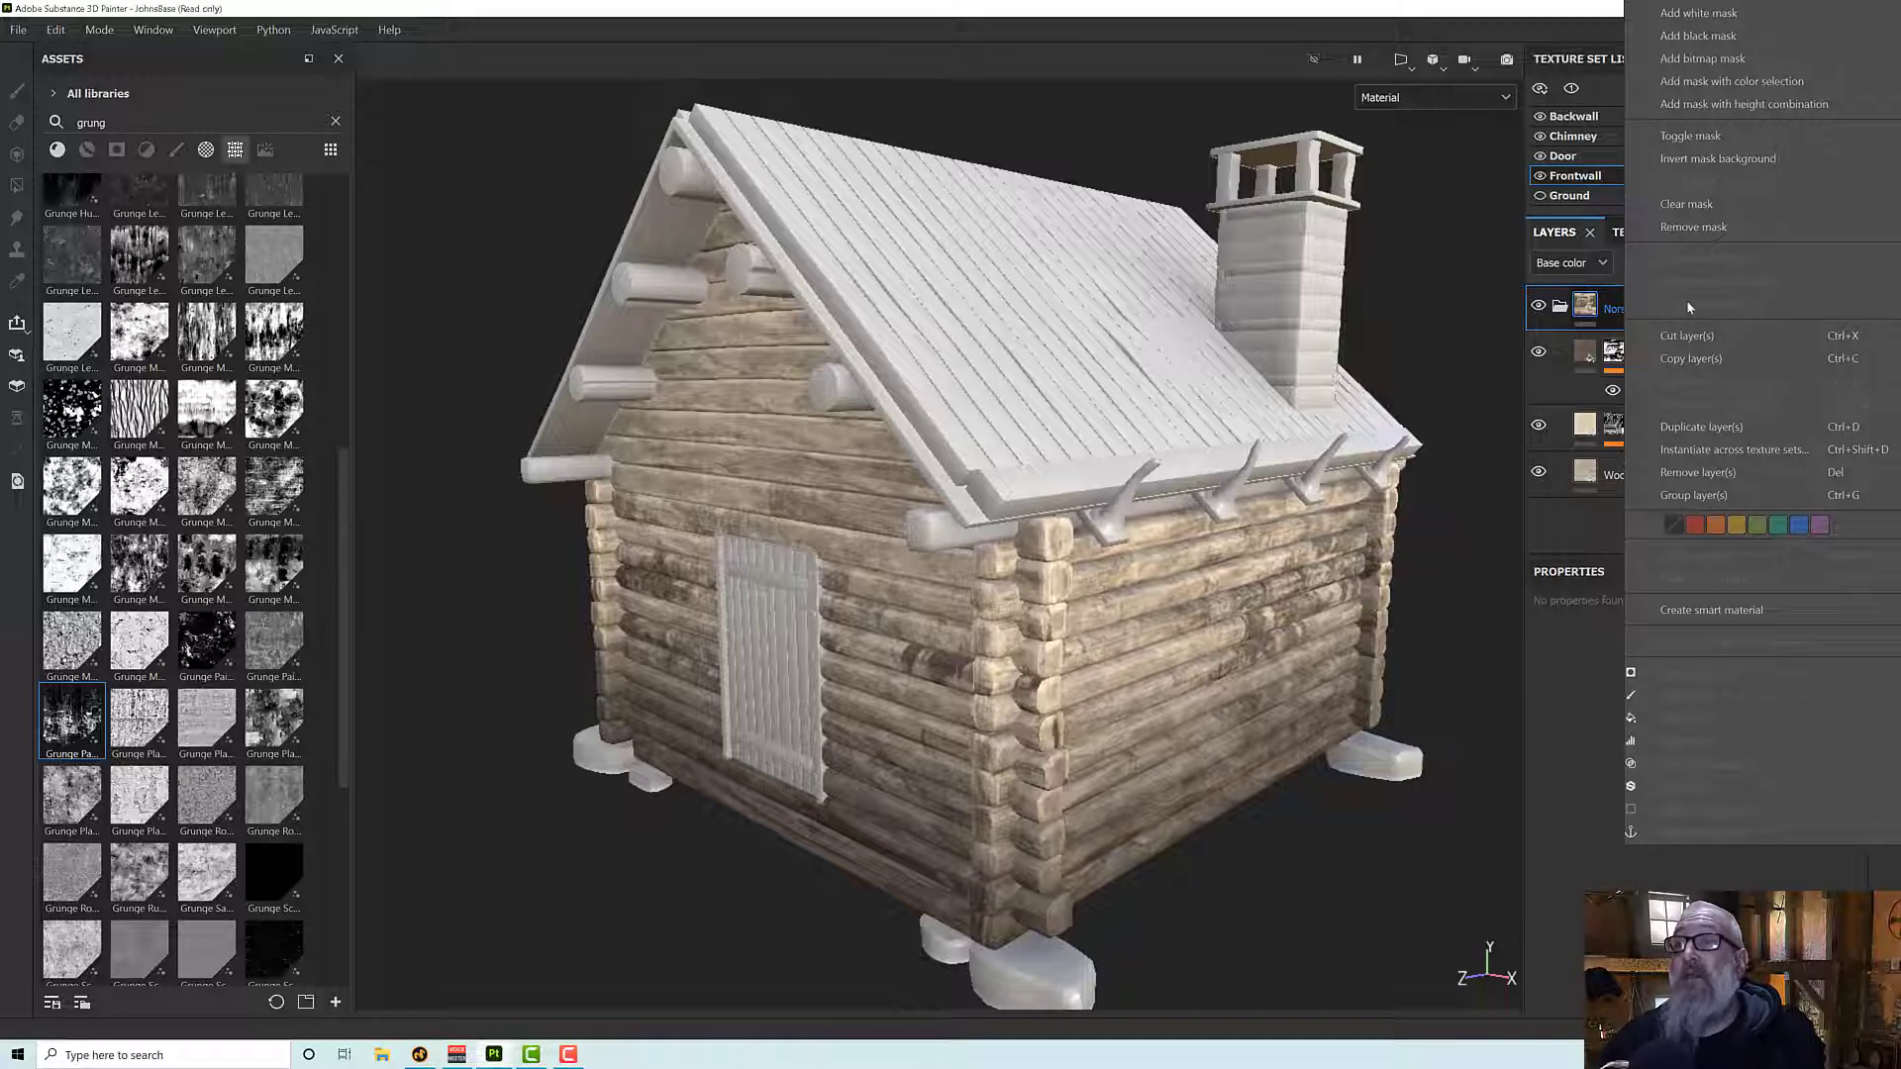
click(1697, 613)
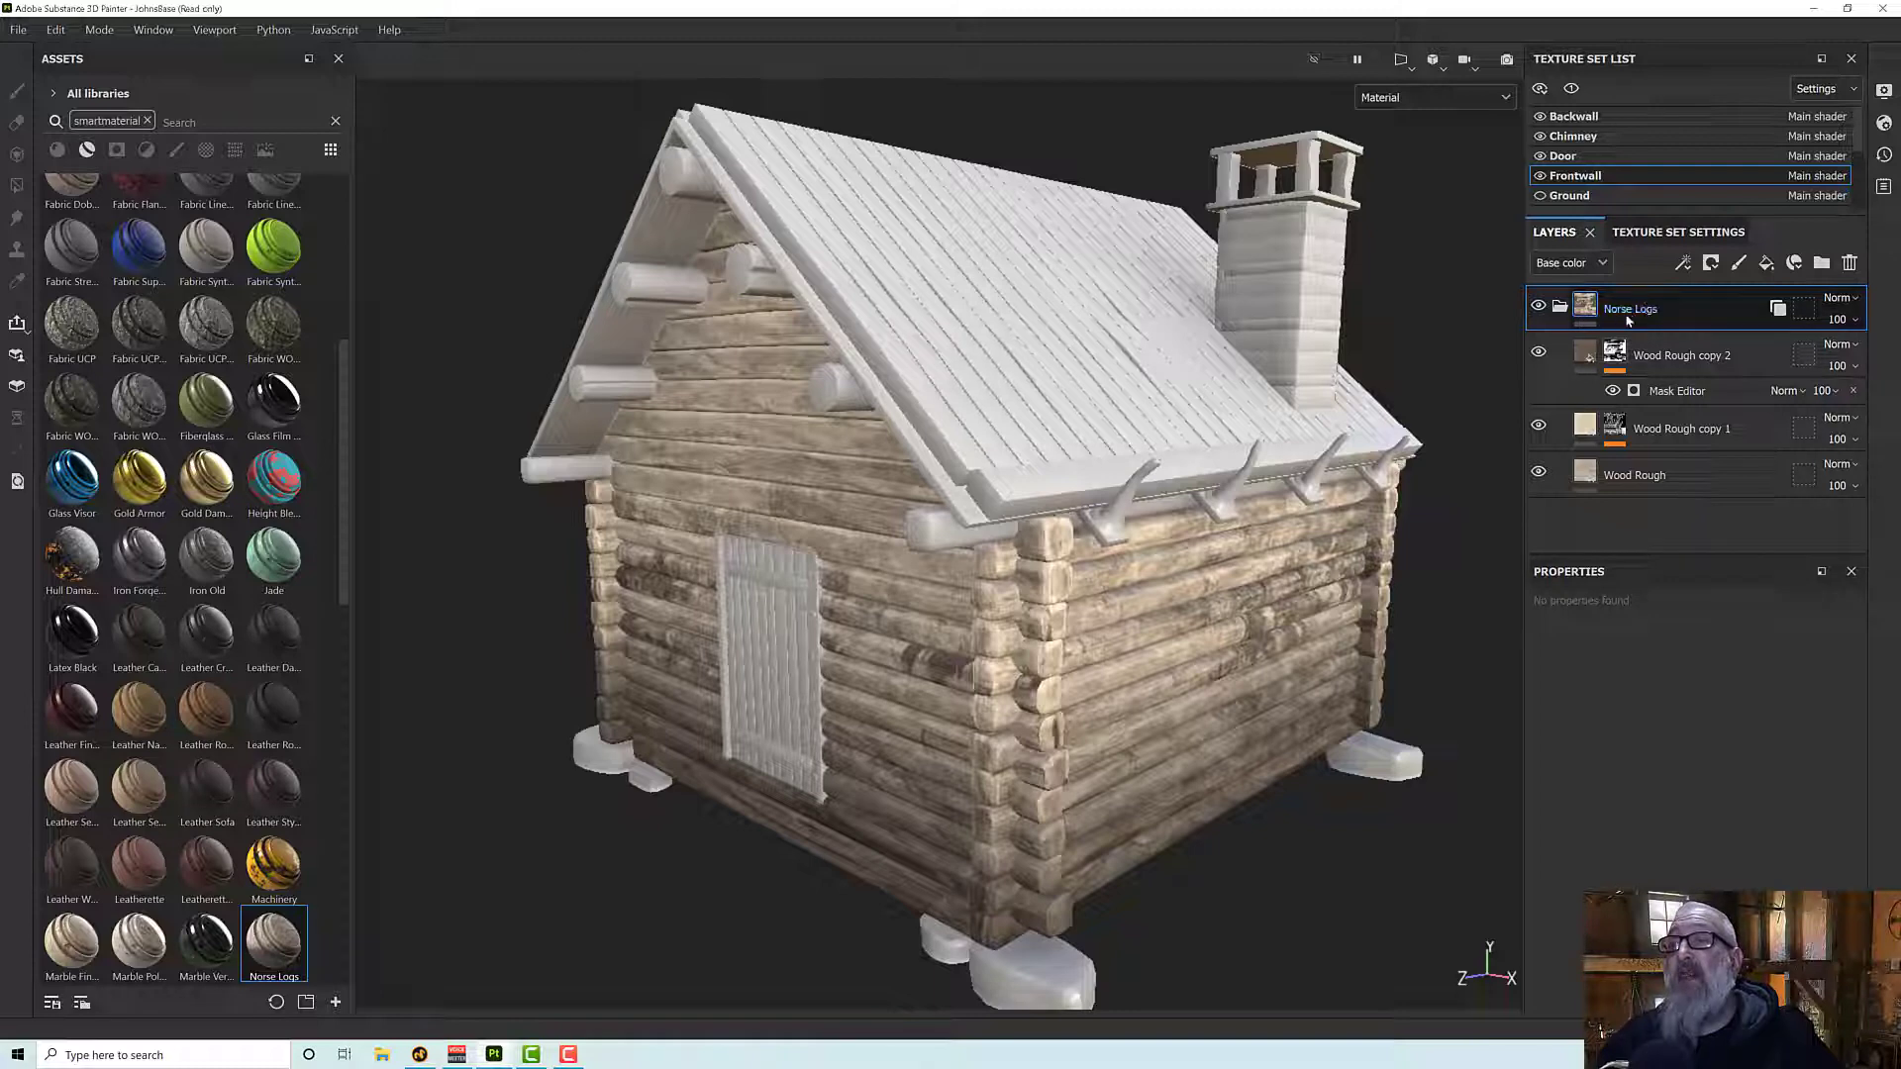
scroll(277, 922, down, 5)
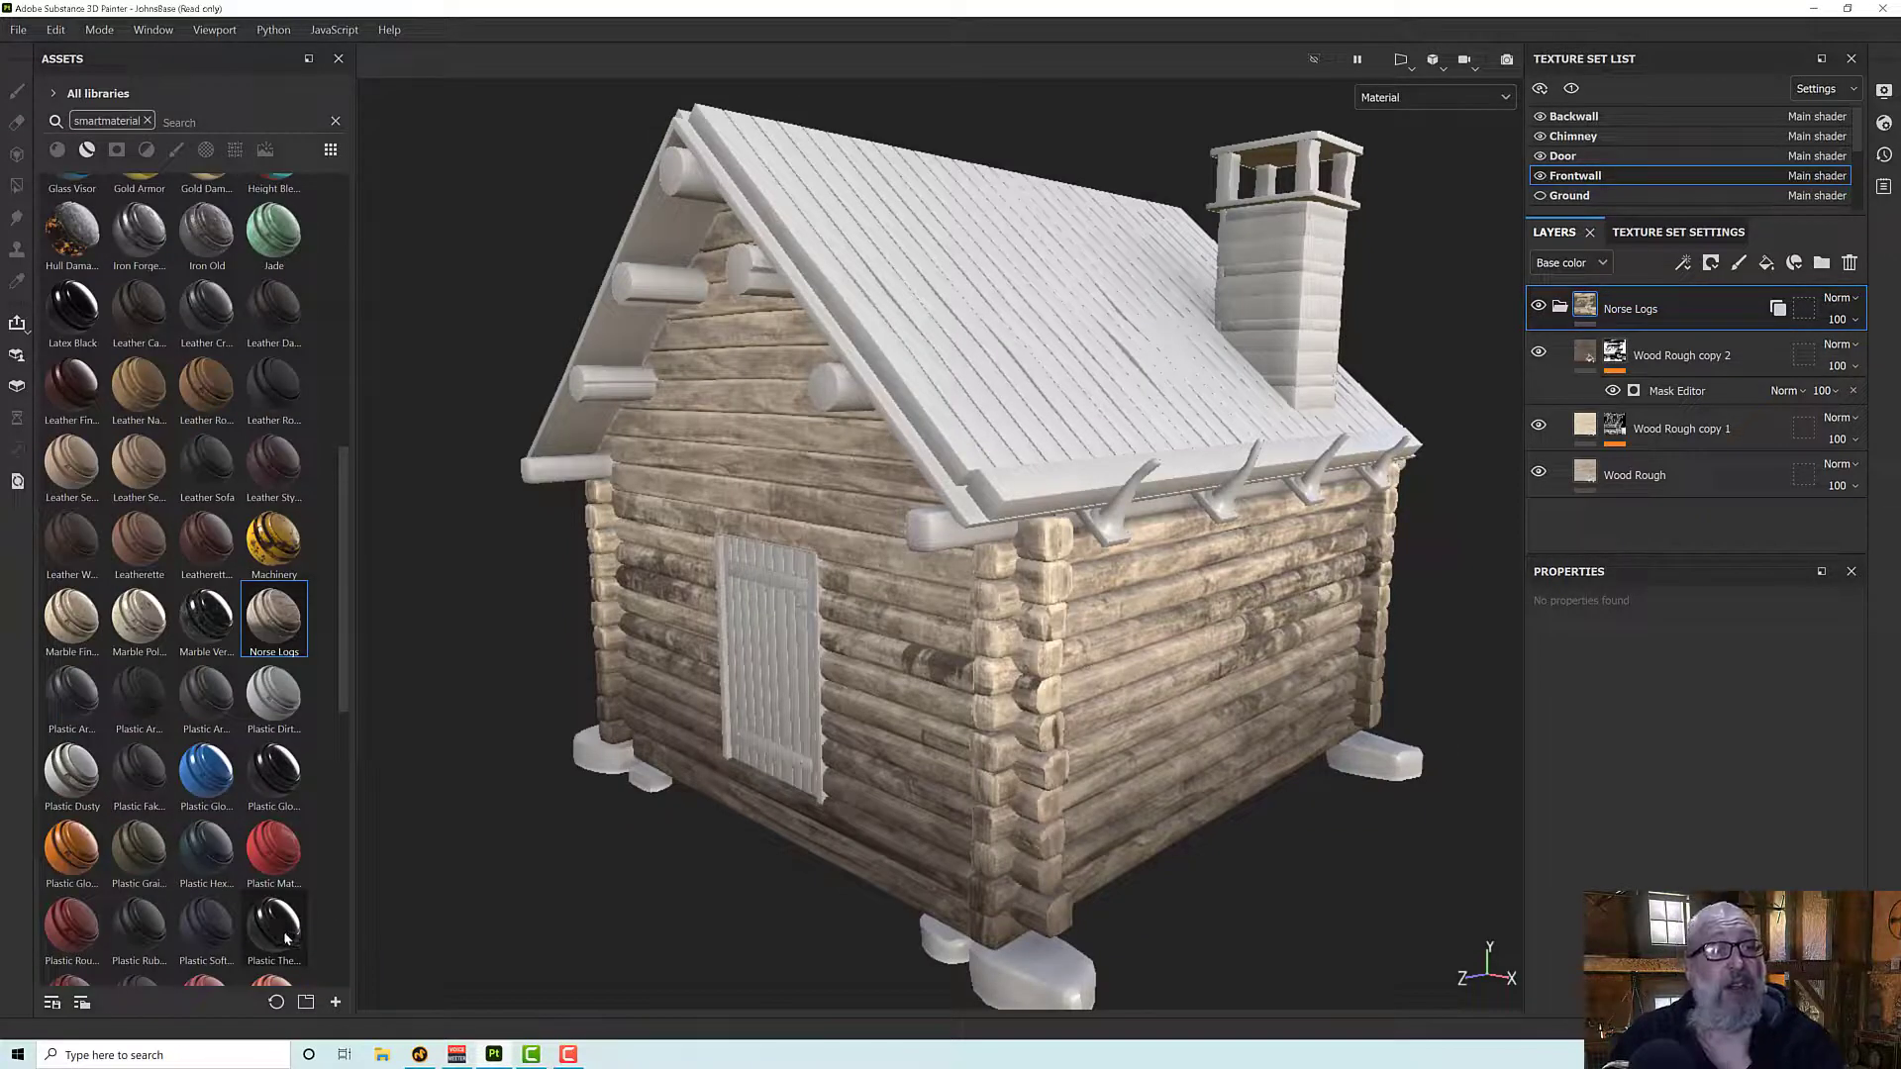
mouse_move(286, 939)
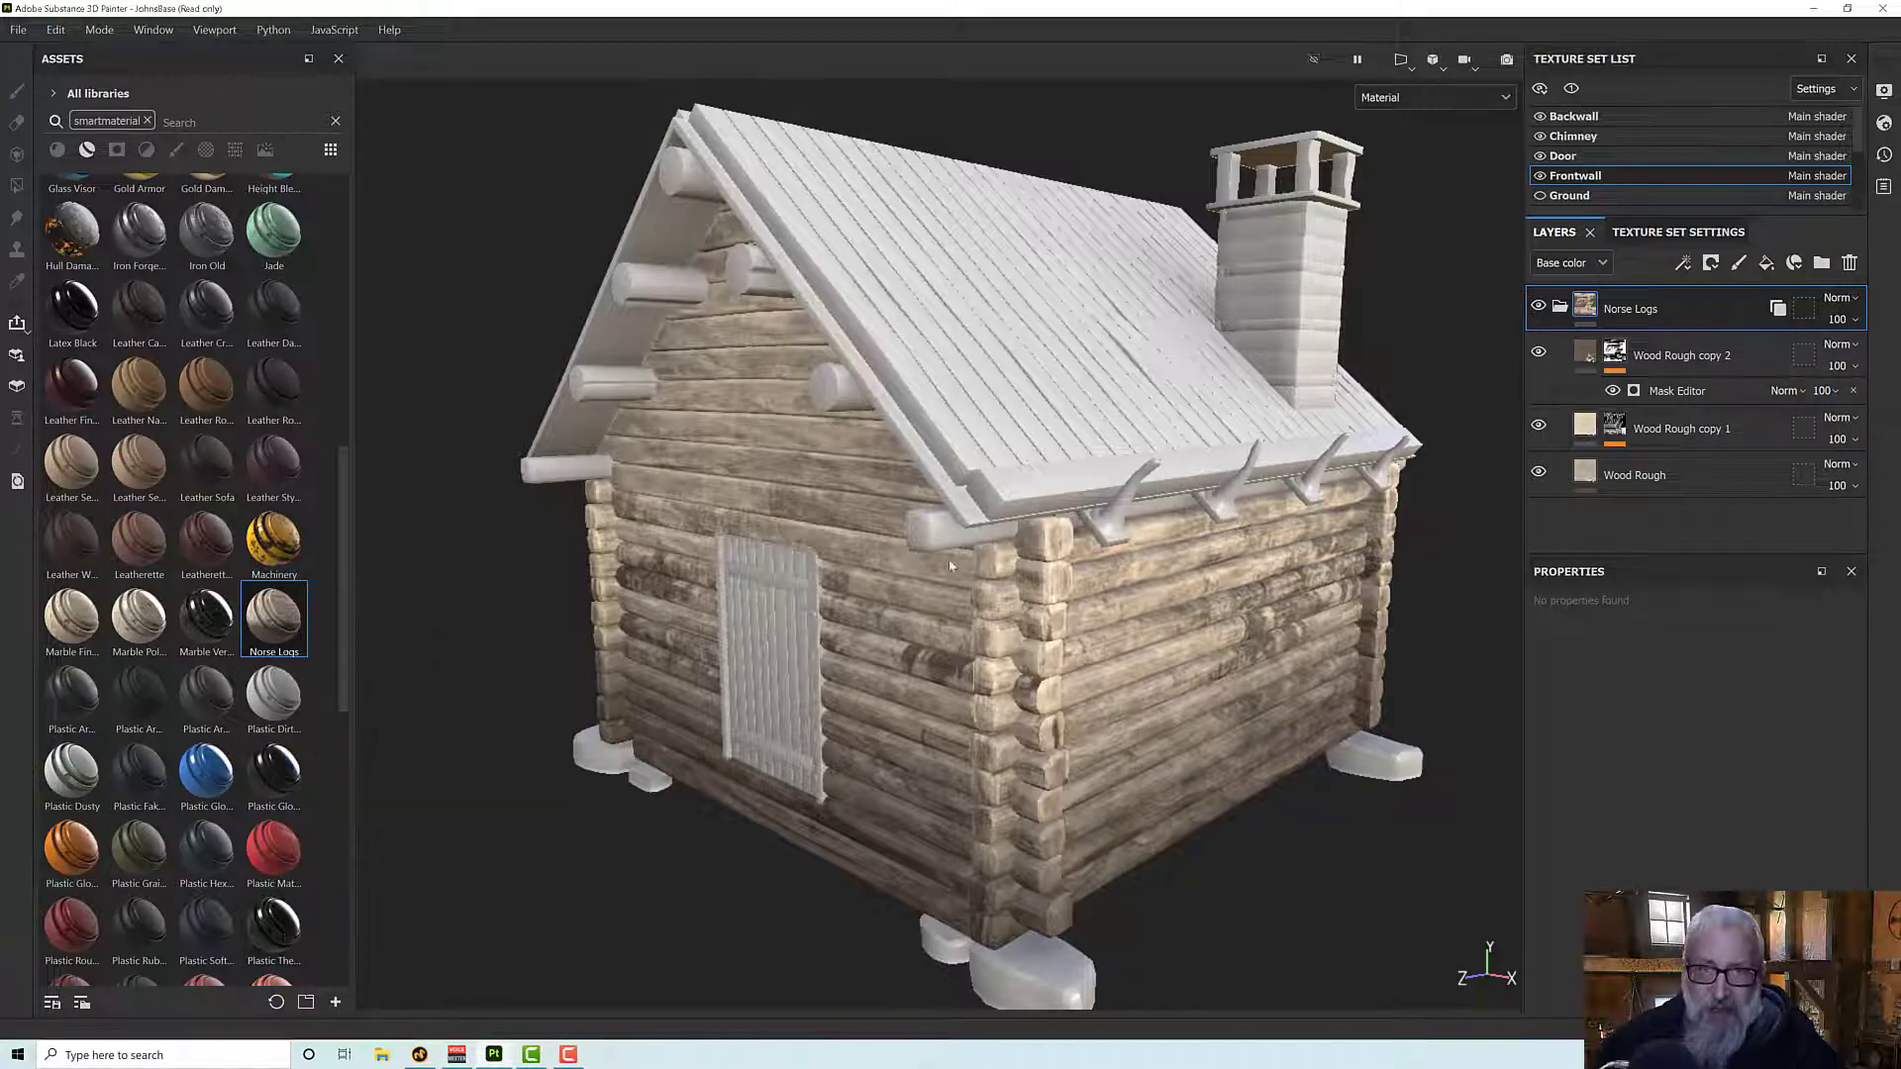
click(942, 527)
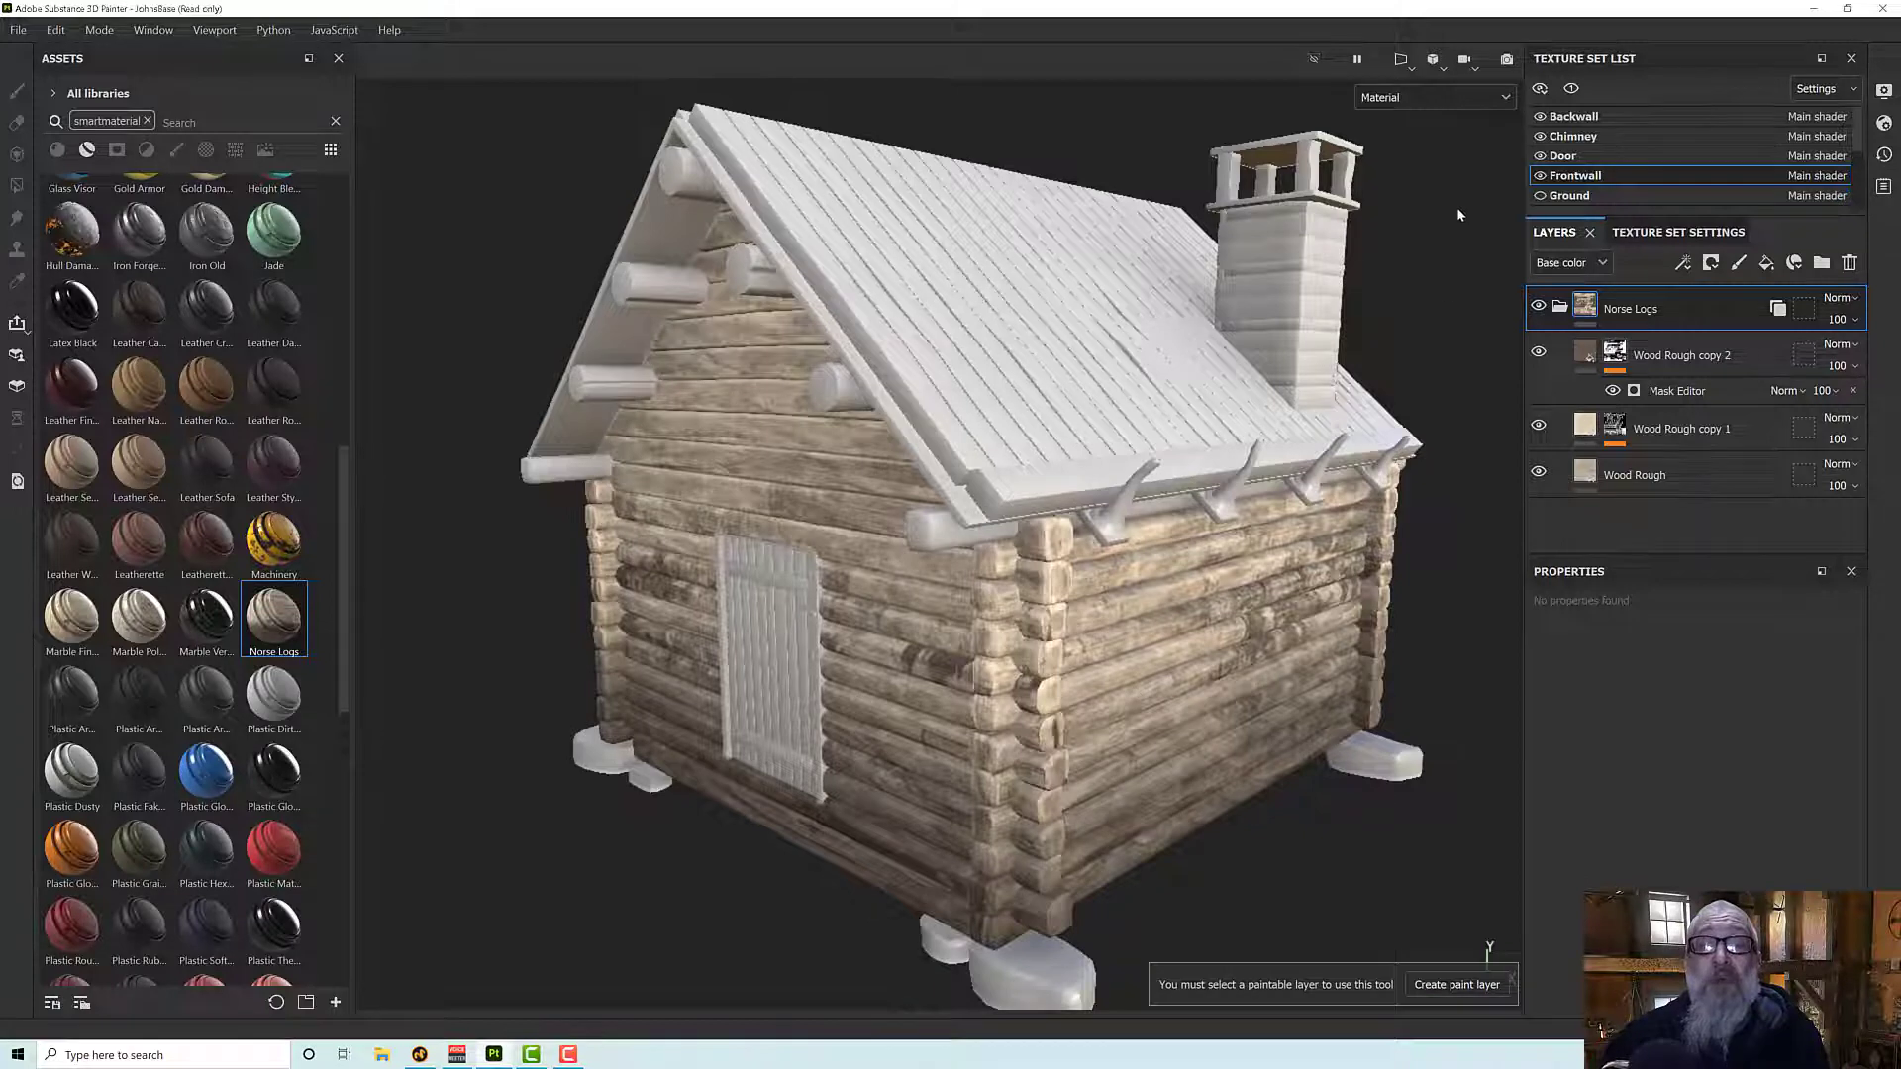
- Isolate the selected texture set in the viewport and go through the sets to the Rooflogs one
click(1571, 88)
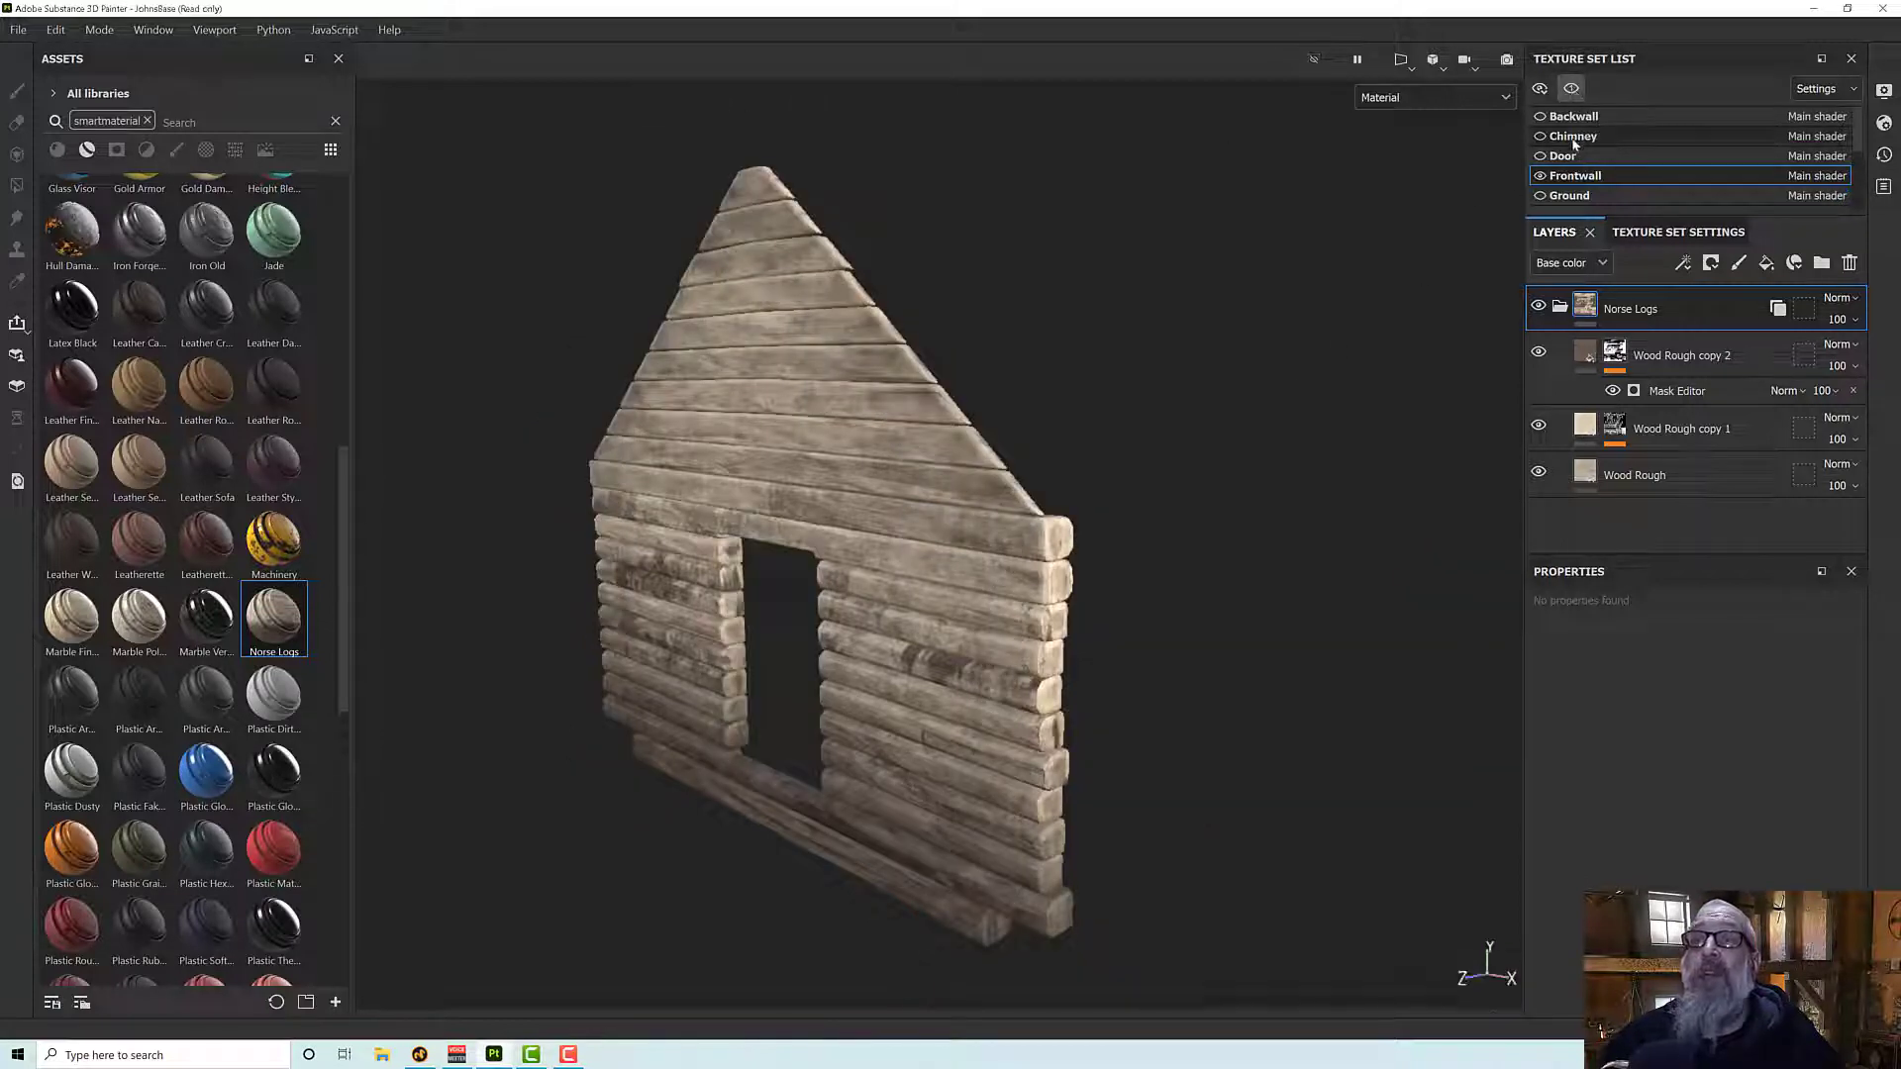
click(1574, 137)
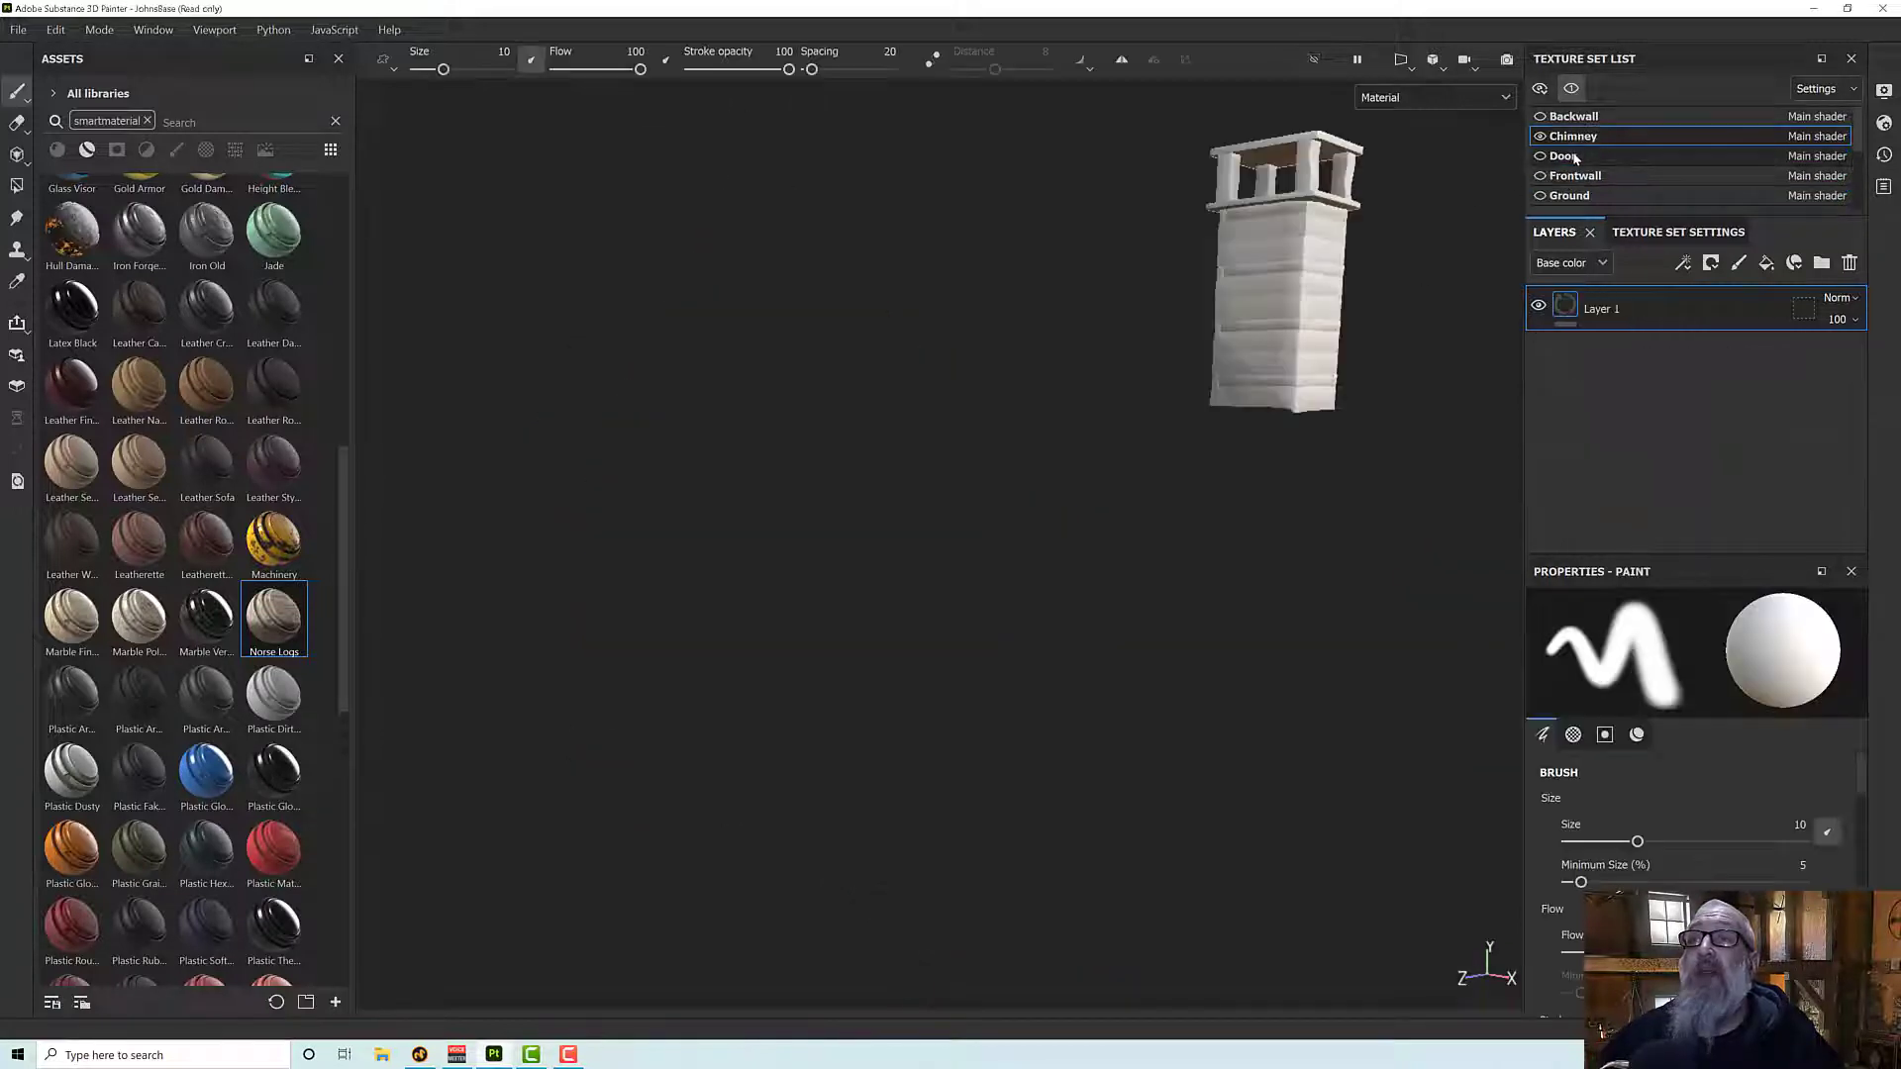
click(1574, 156)
click(1576, 177)
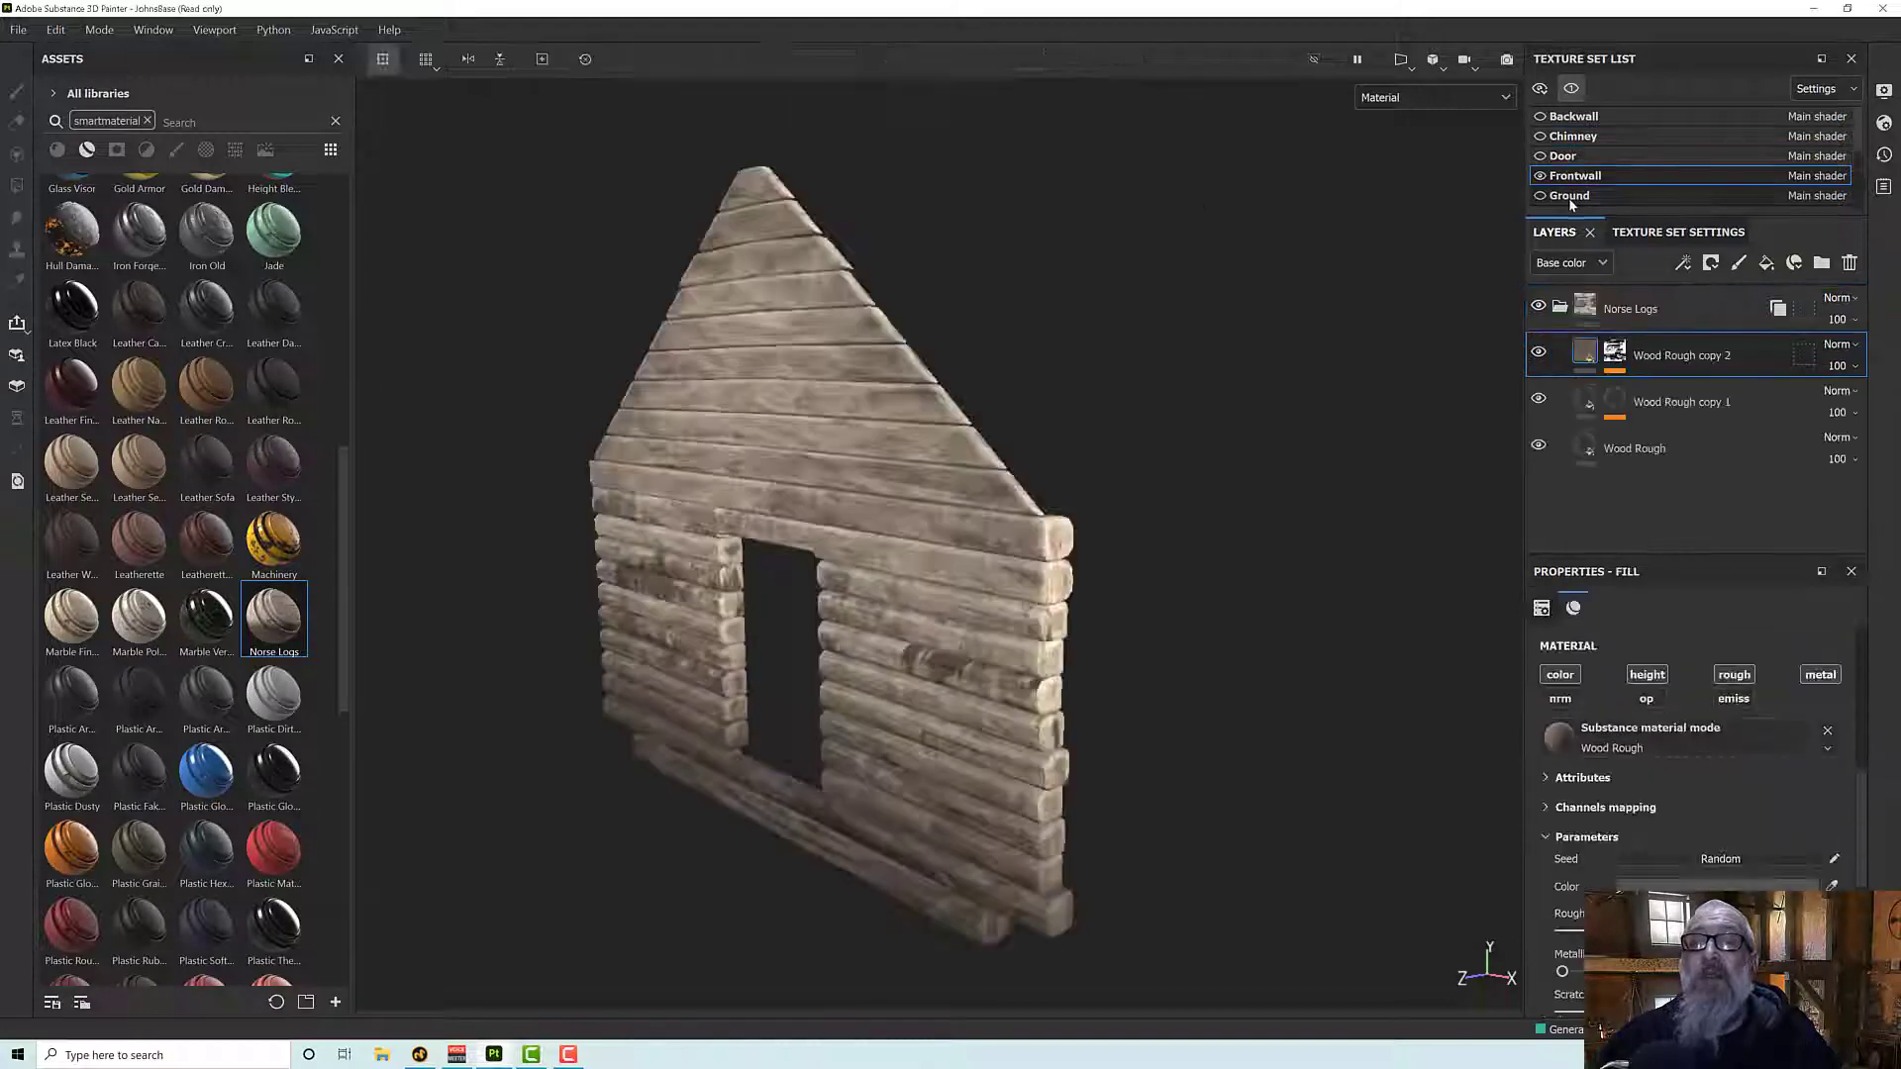
click(1570, 197)
click(1573, 197)
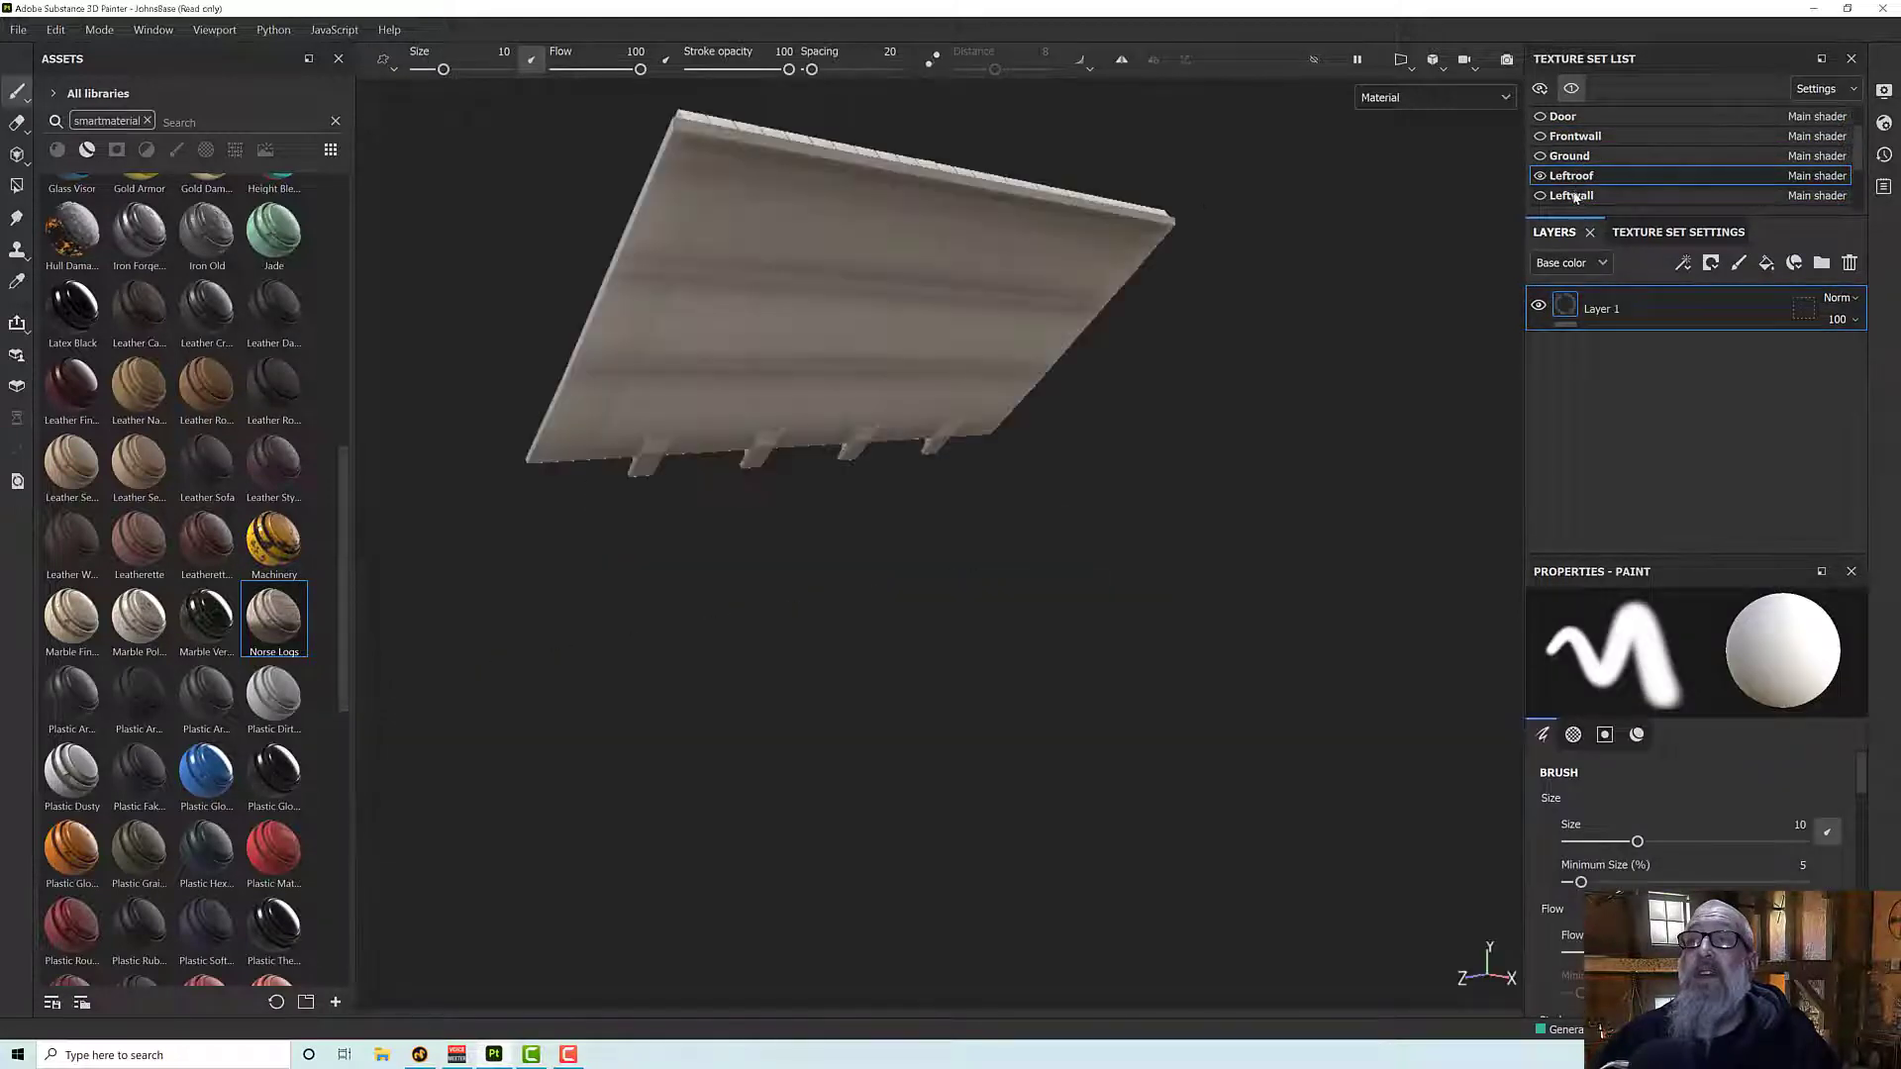
click(1574, 197)
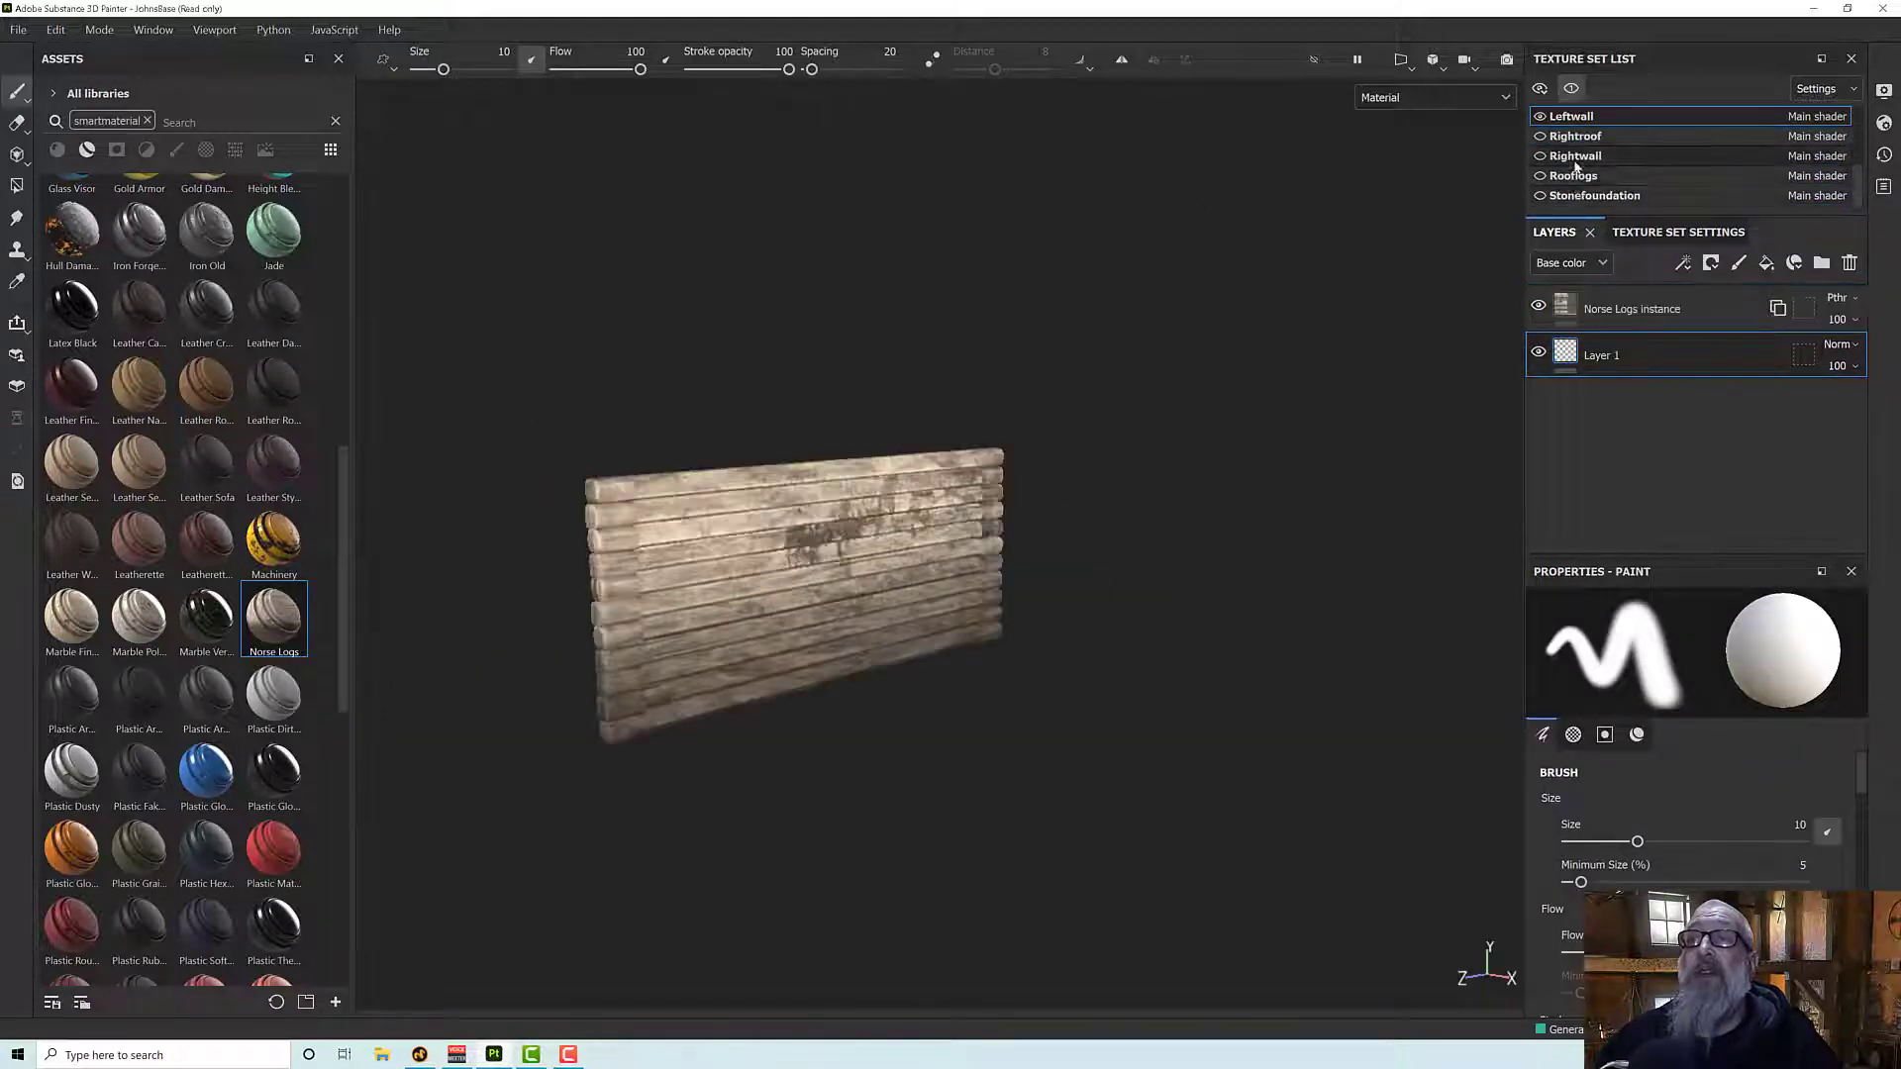
click(1576, 176)
click(1583, 182)
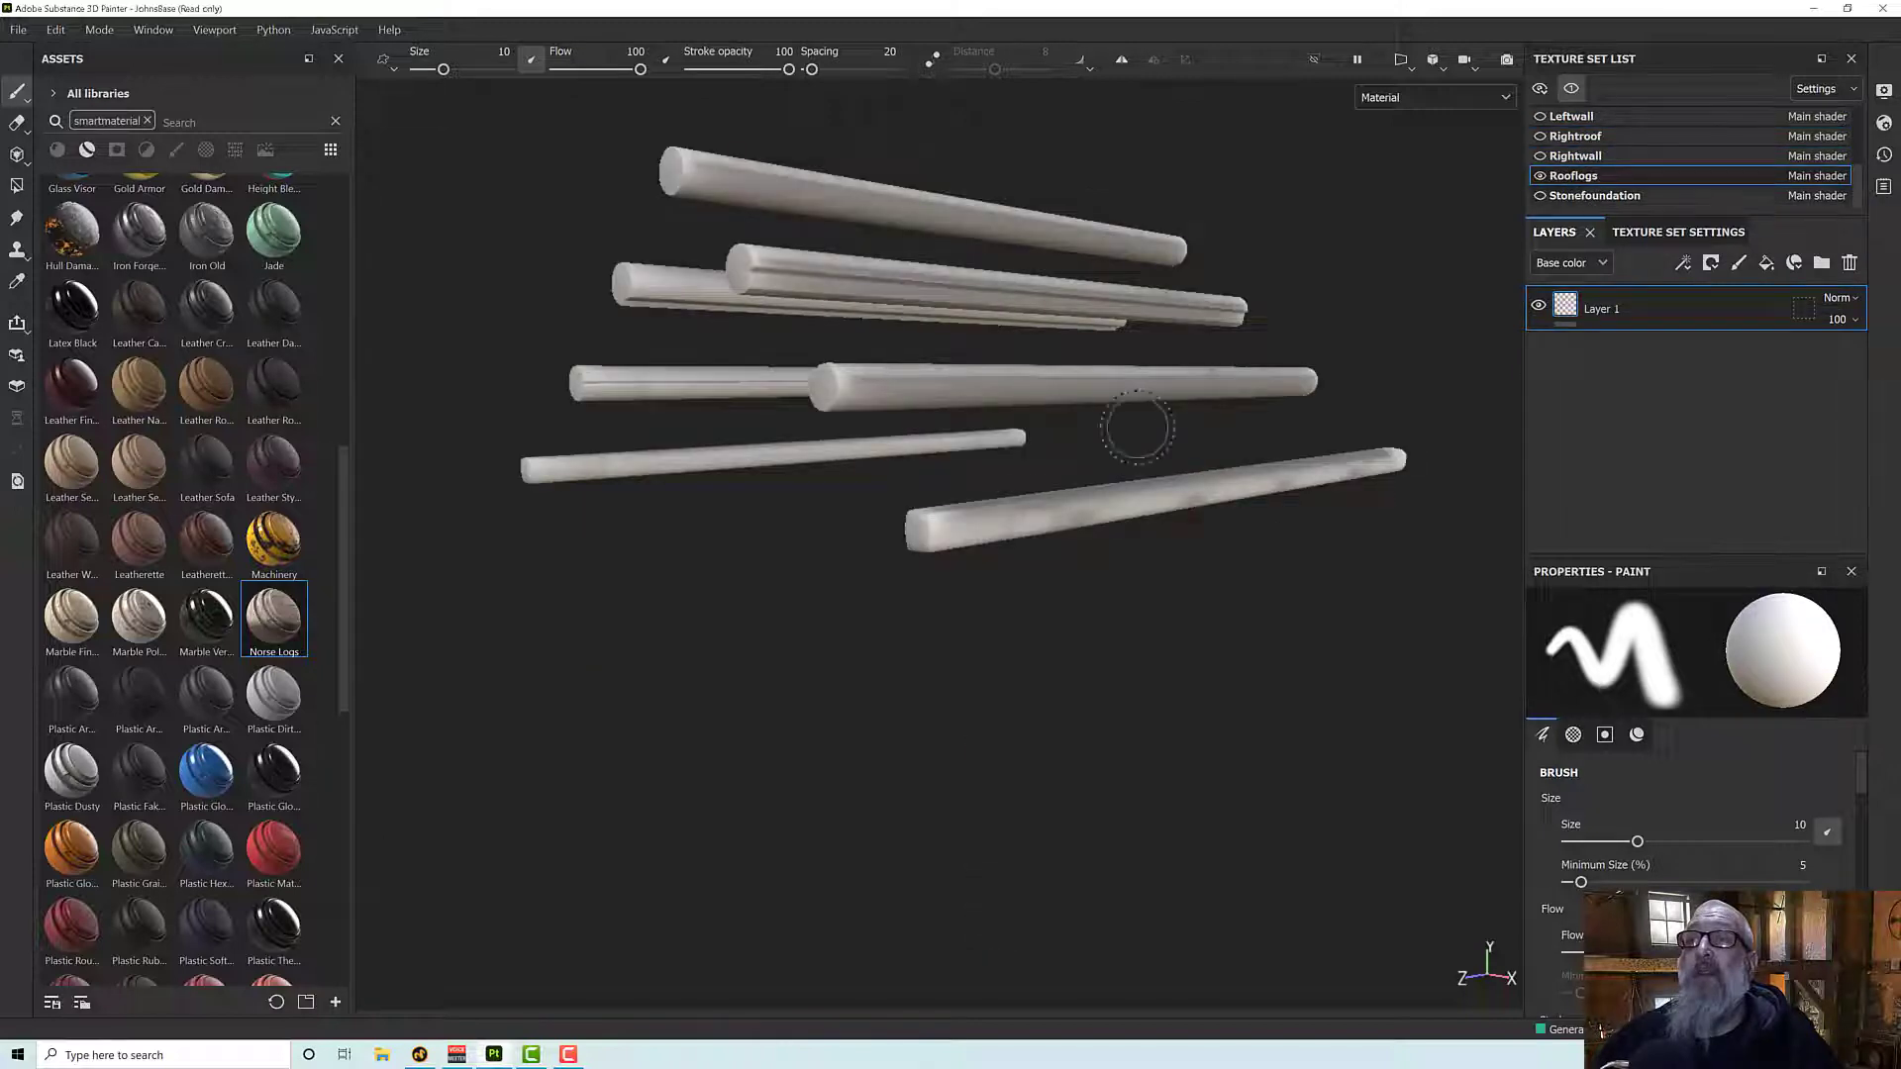
- Add the Norse Logs smart material beneath Layer 1 in the Rooflogs layer stack, and select Layer 1
alt+drag(1065, 467, 1050, 392)
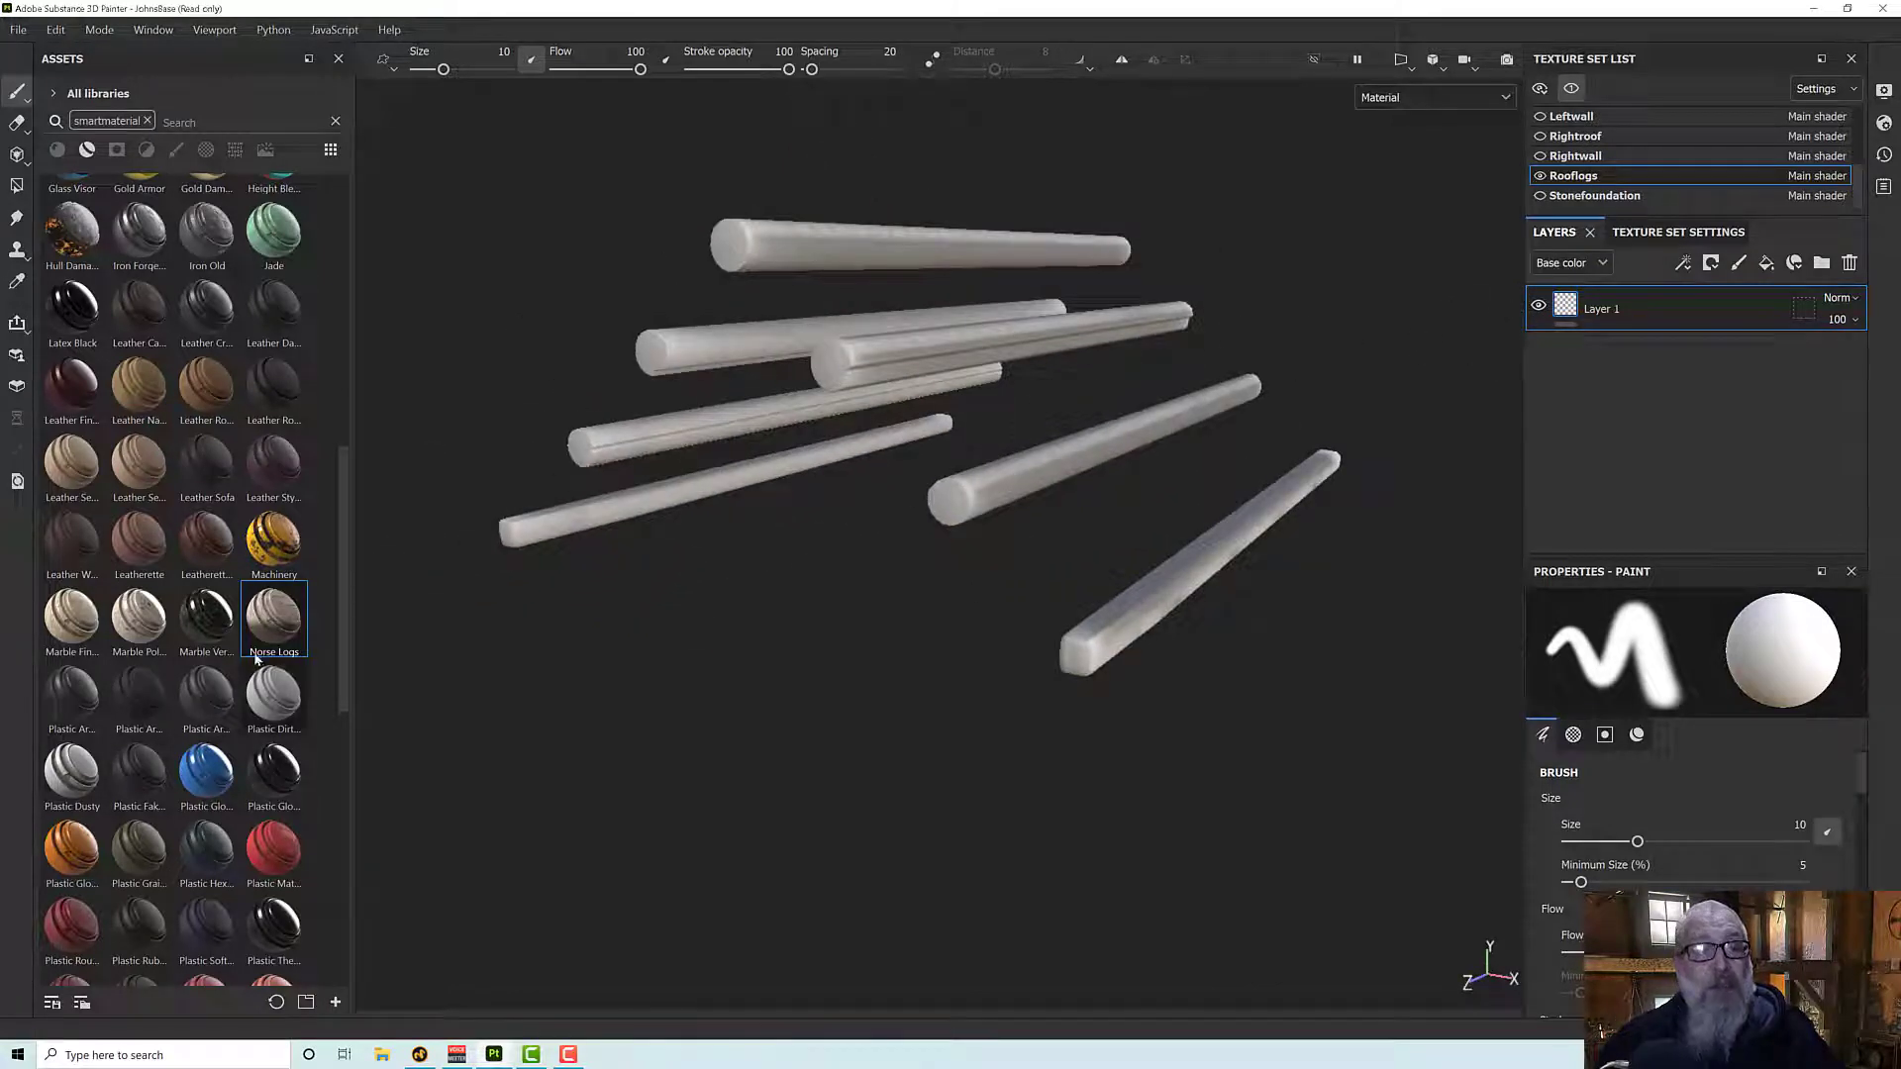
drag(274, 624, 1608, 406)
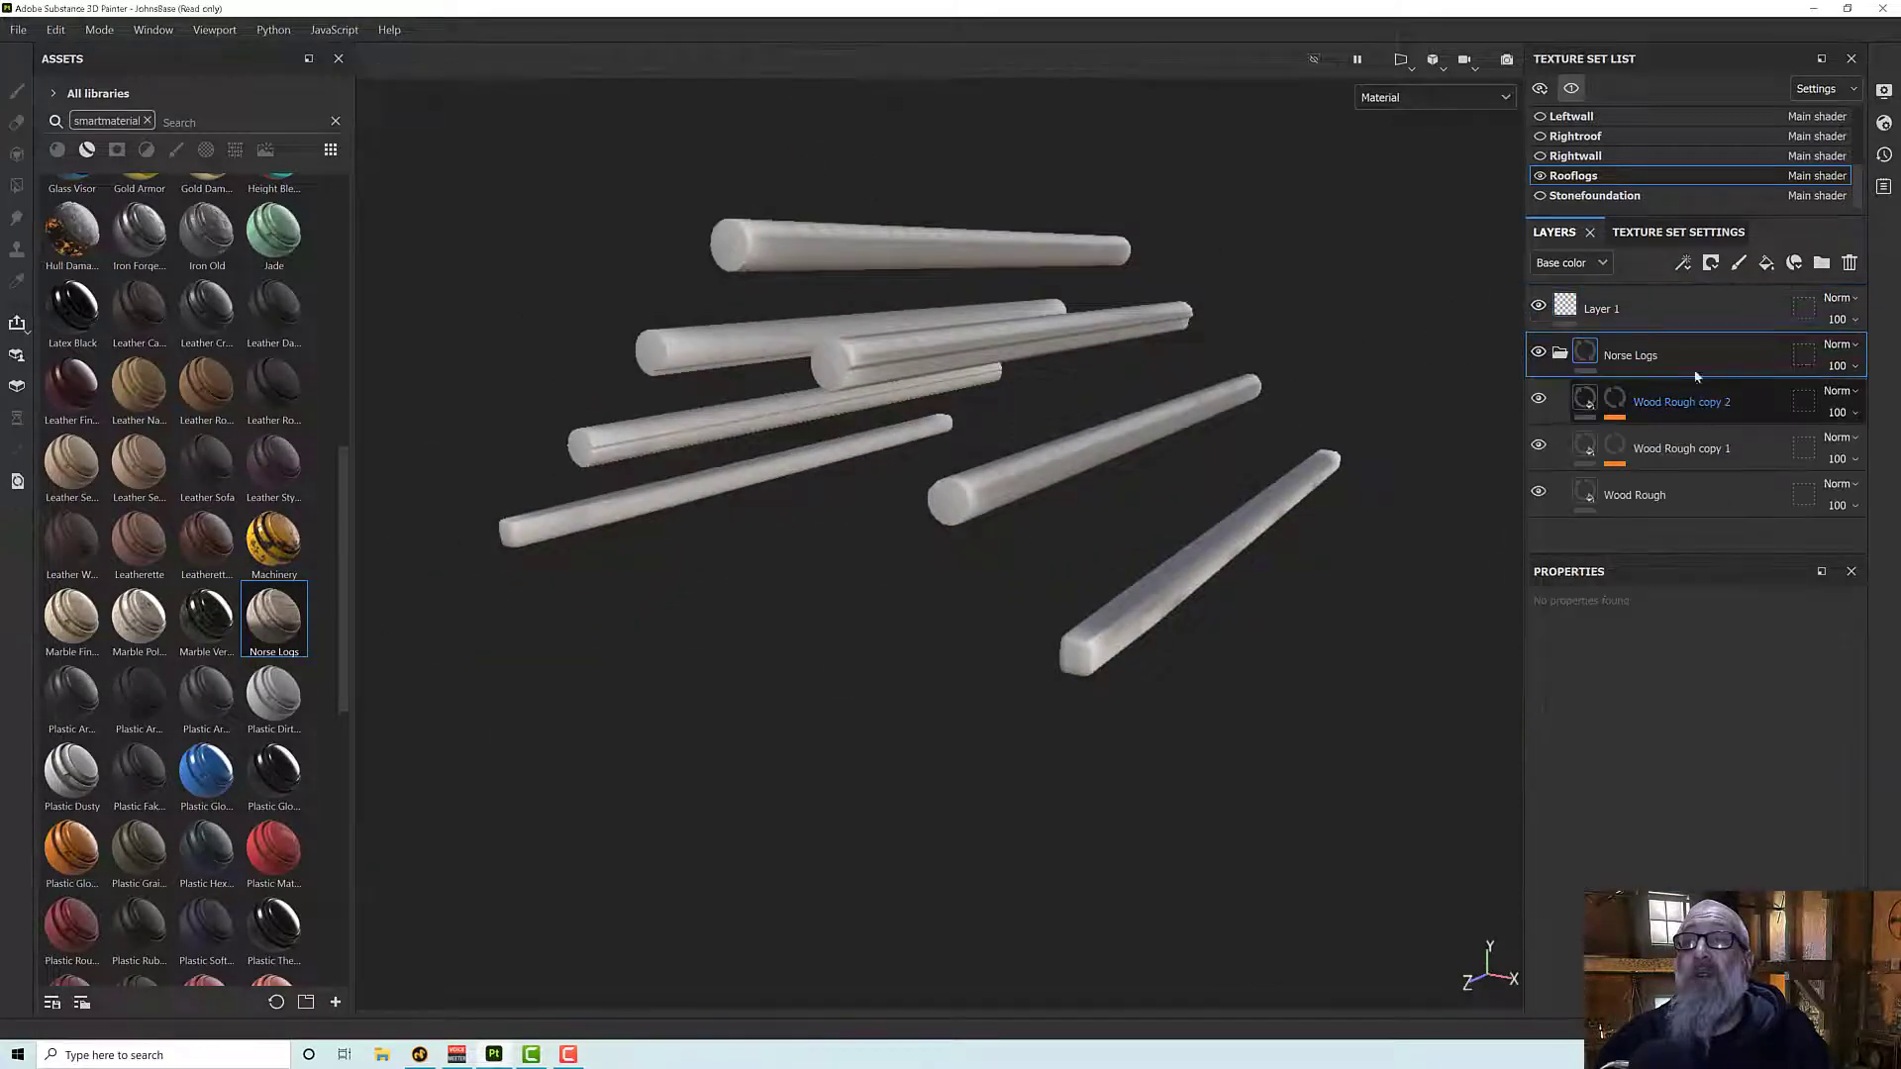
click(1680, 314)
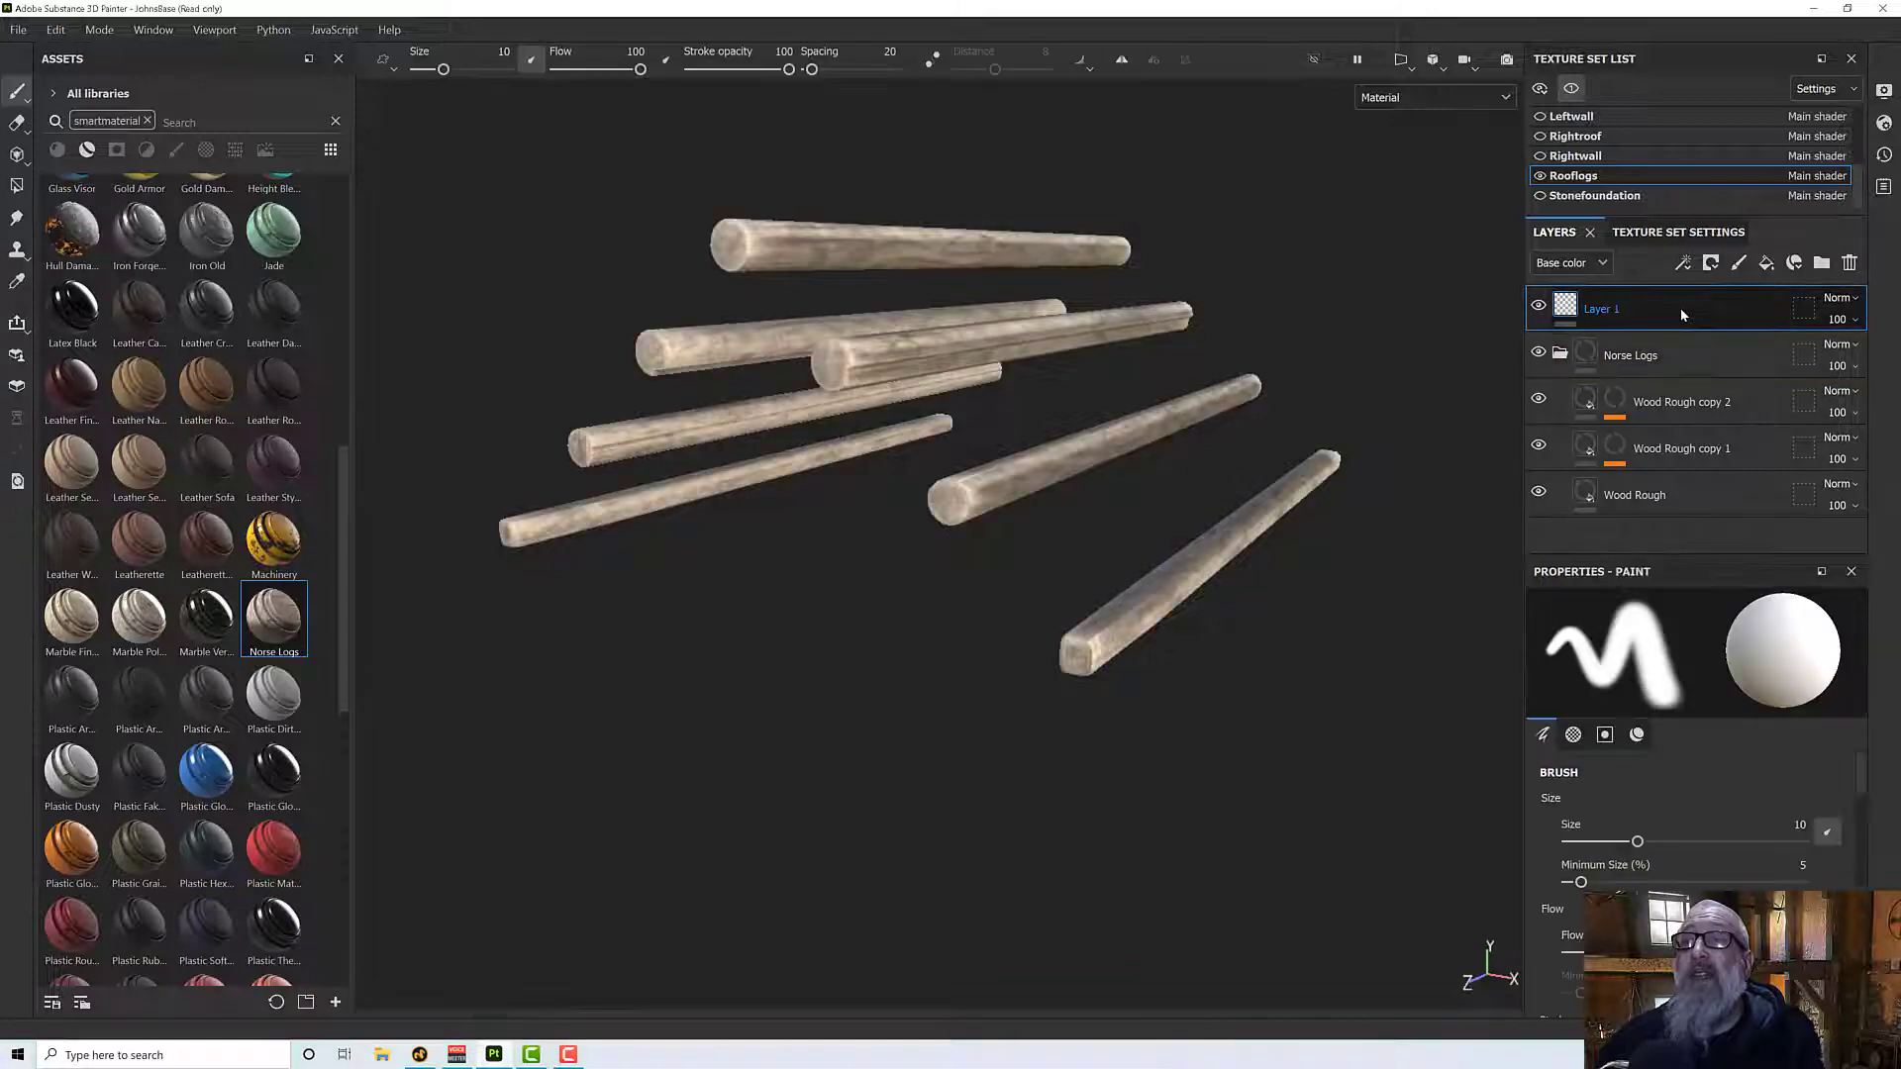
- Delete Layer 1 from the Rooflogs layer stack and turn off texture set isolation to show the whole house
click(1849, 262)
alt+drag(1188, 525, 1078, 442)
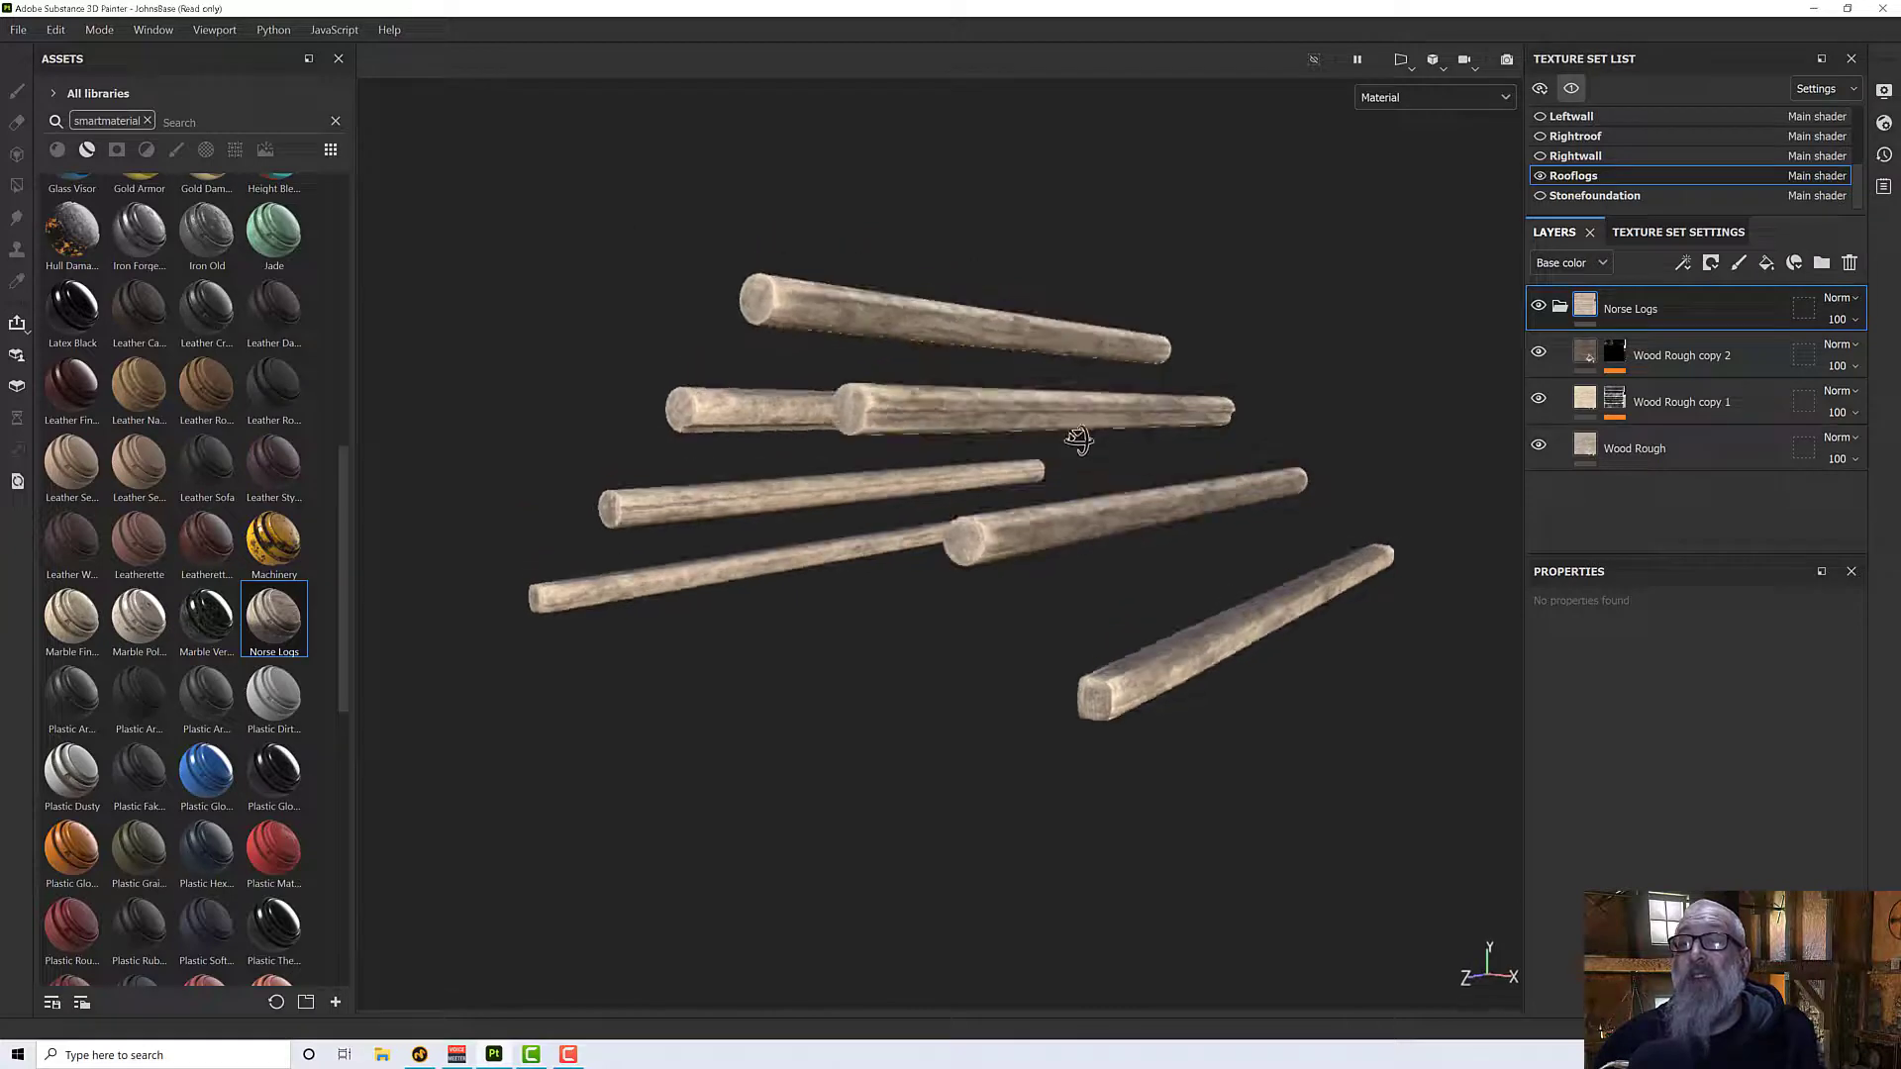
click(1571, 88)
alt+drag(1228, 604, 1102, 536)
scroll(1178, 521, down, 4)
alt+middle_drag(1103, 535, 1050, 542)
scroll(1067, 547, up, 3)
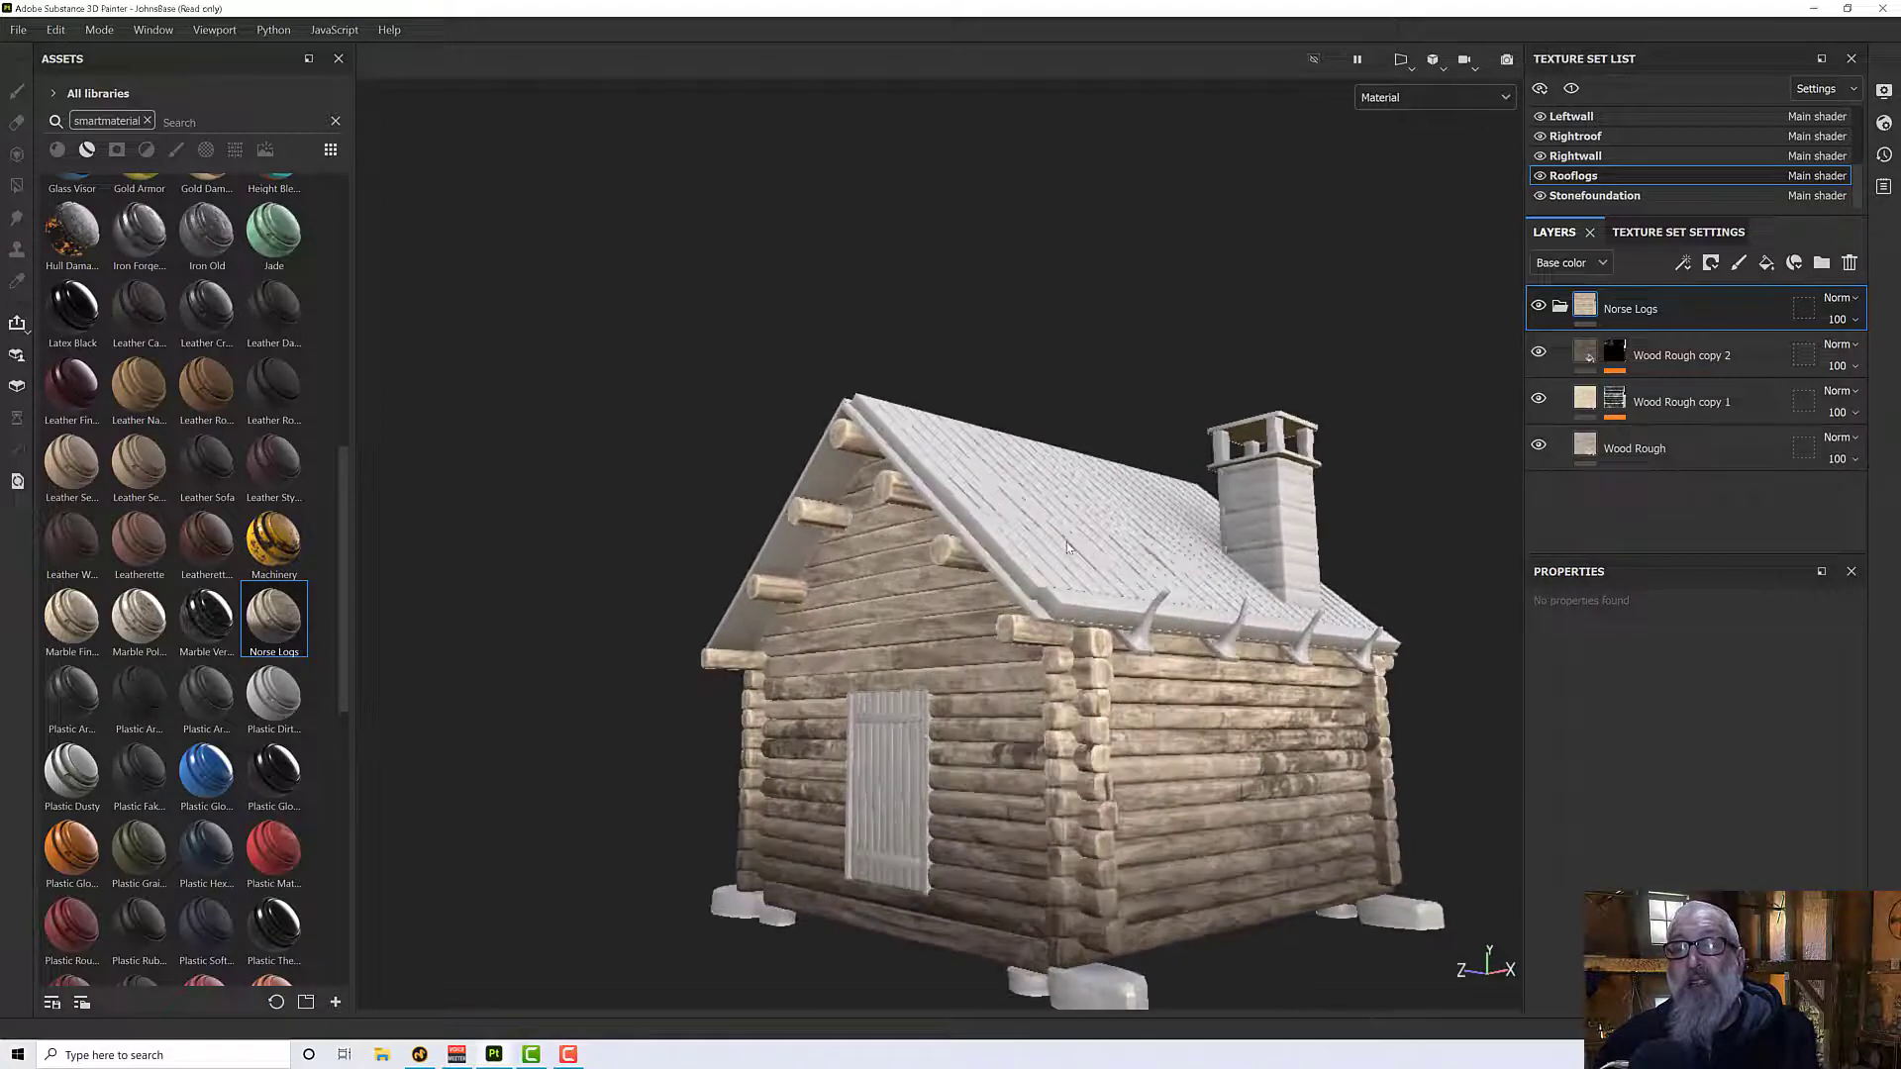
- Save the project as norse 1 in the Substance Painter Sword folder
click(18, 30)
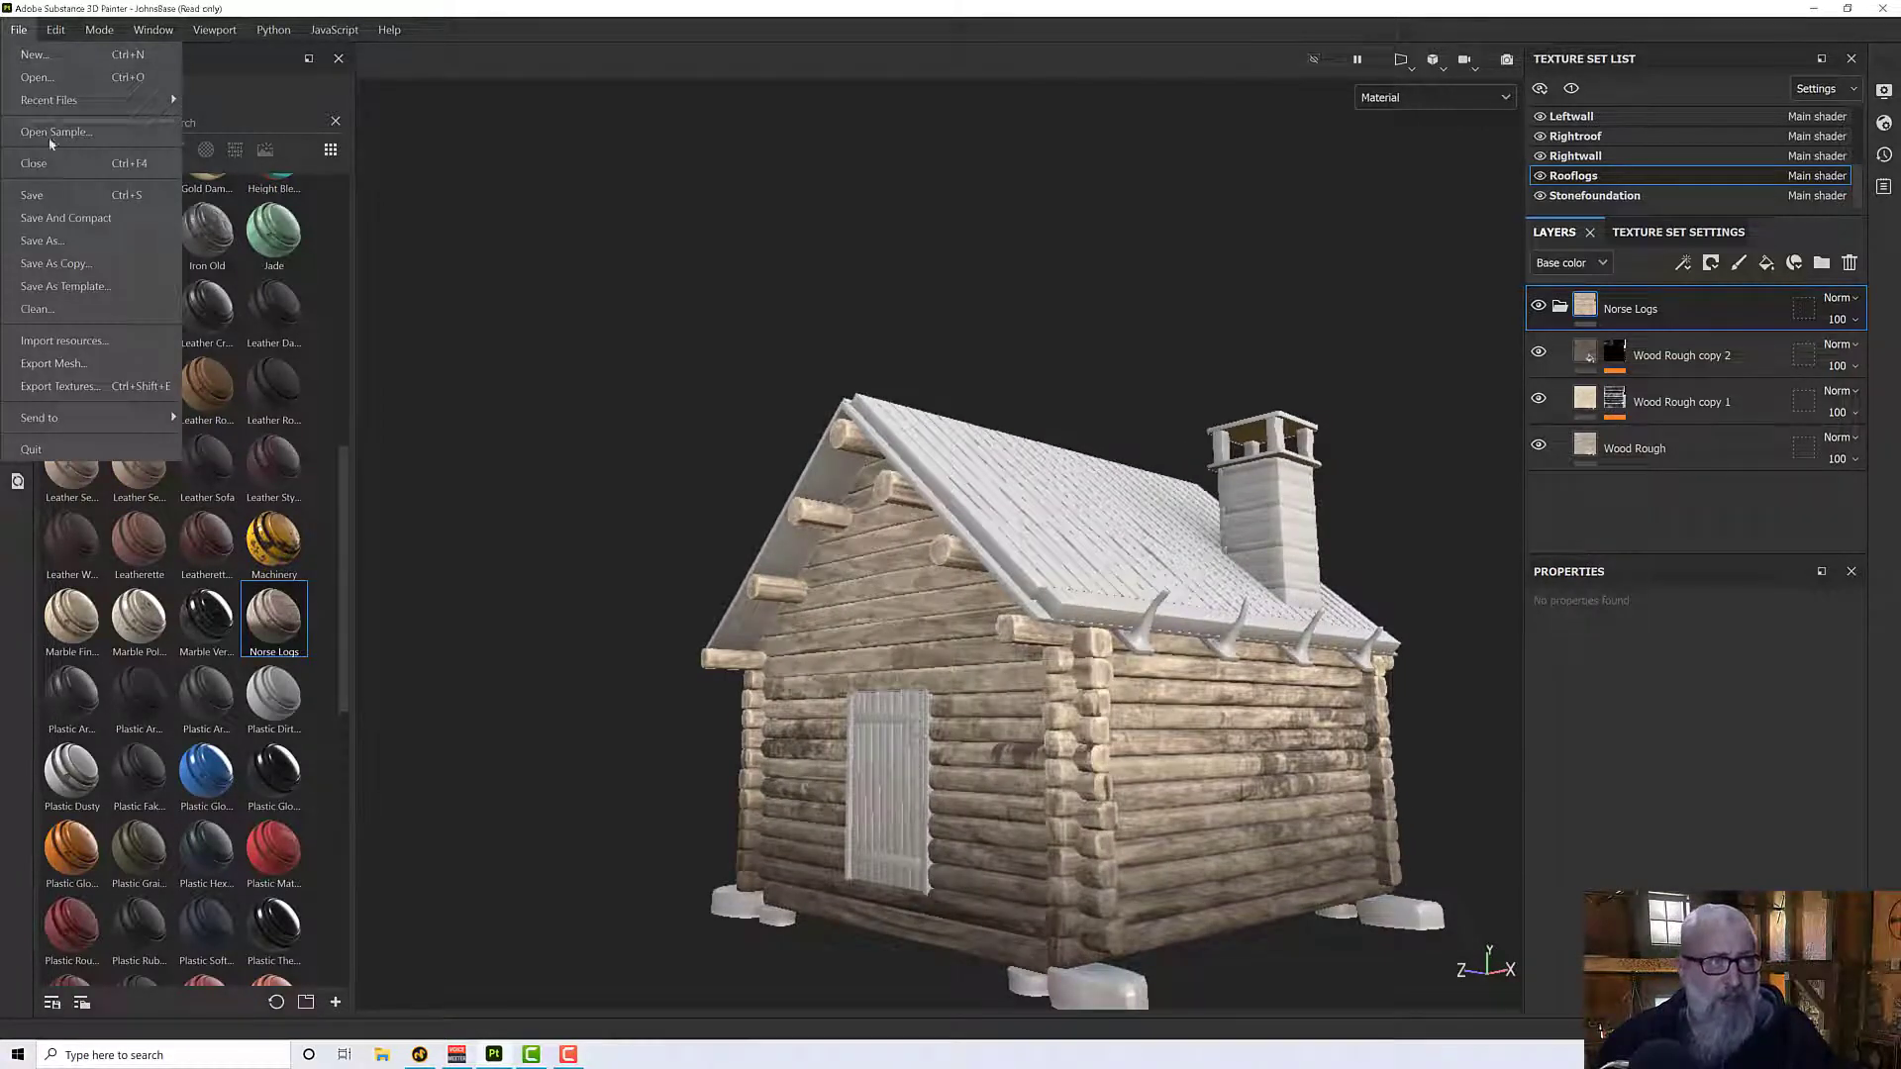
click(62, 195)
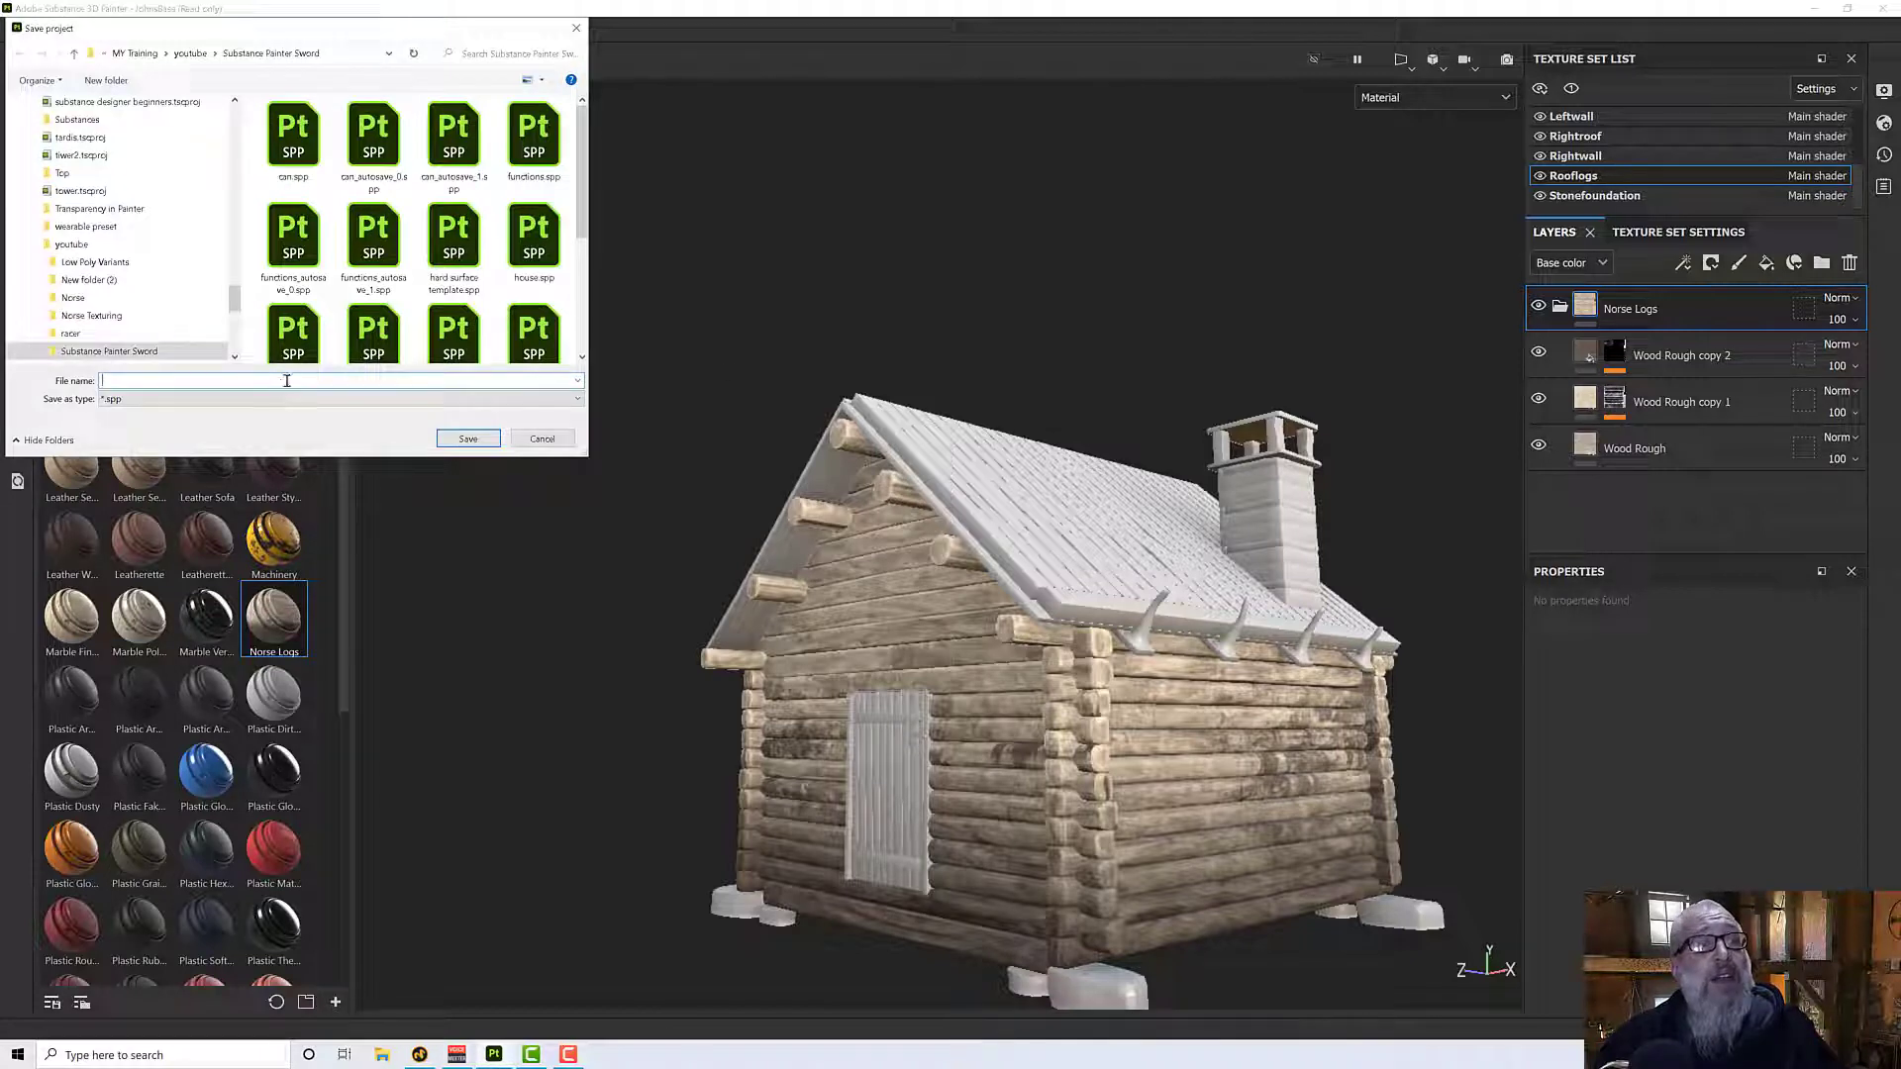
text(norse2)
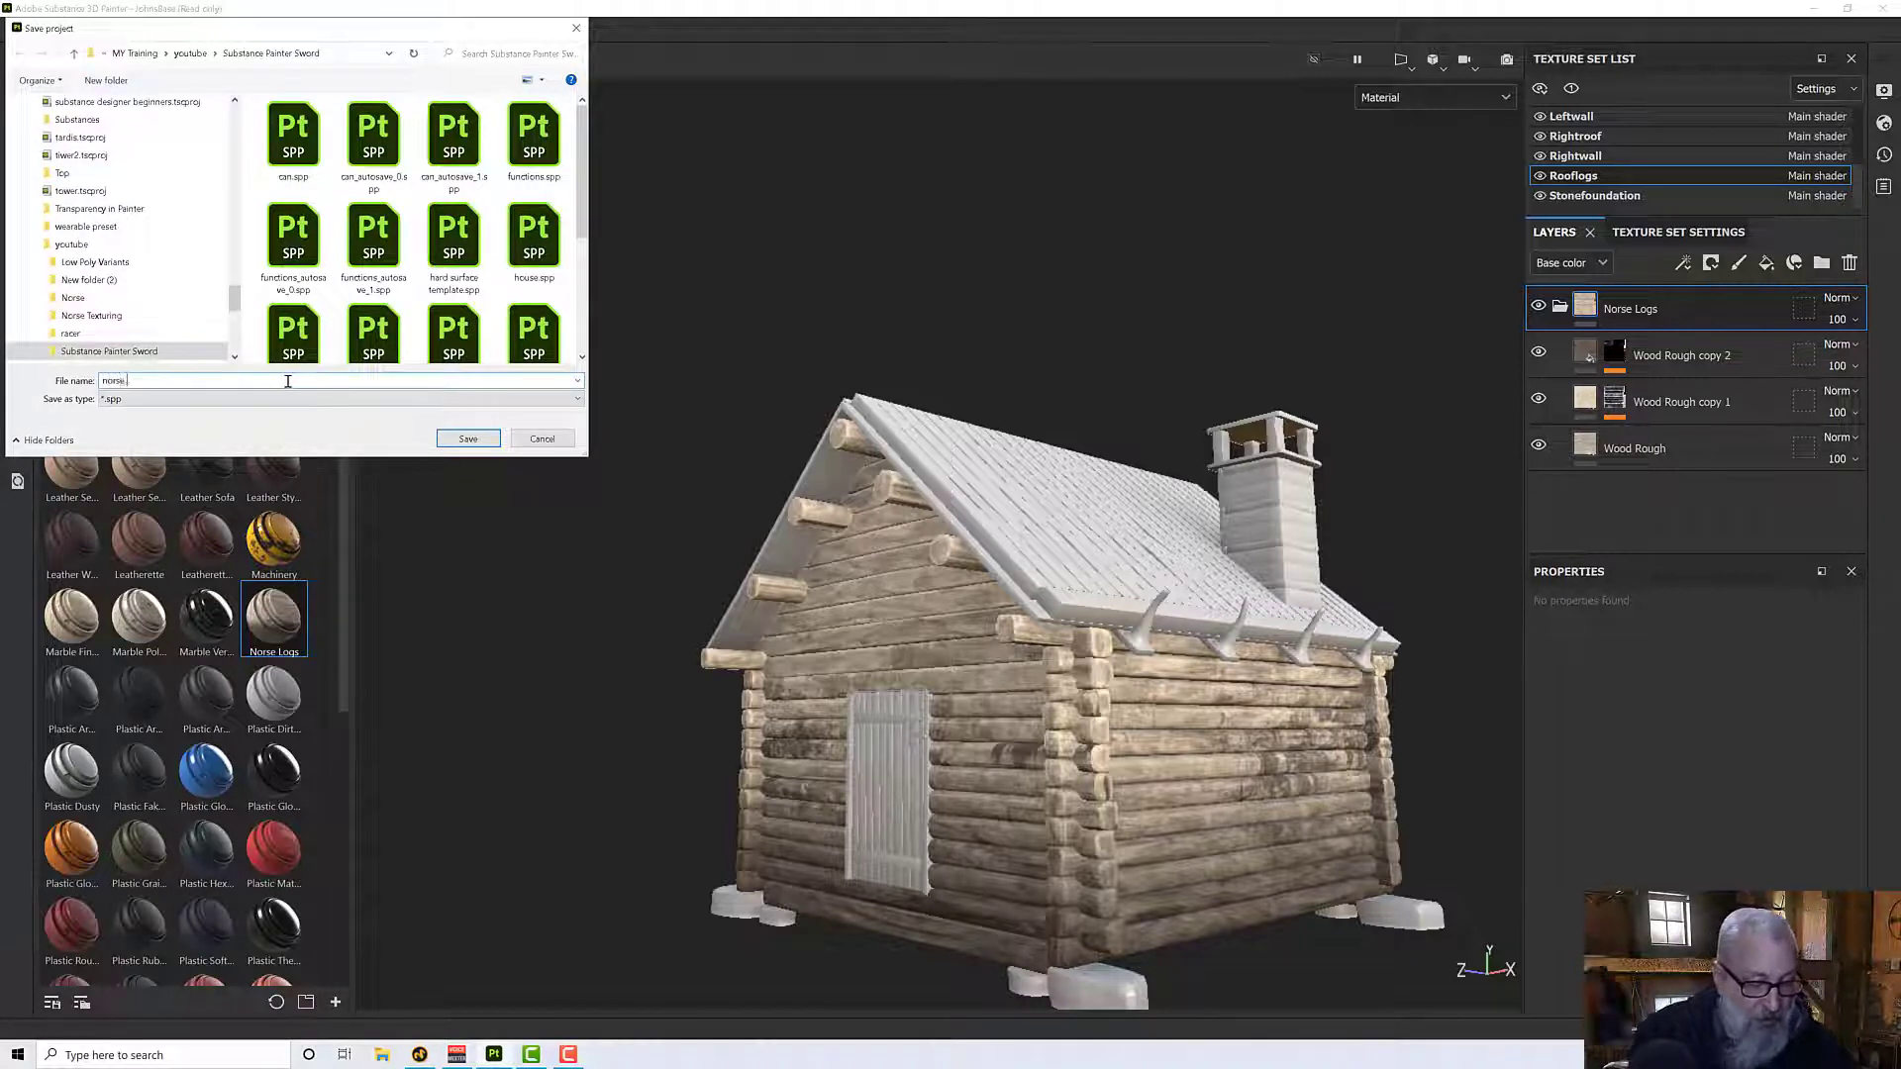
key(Return)
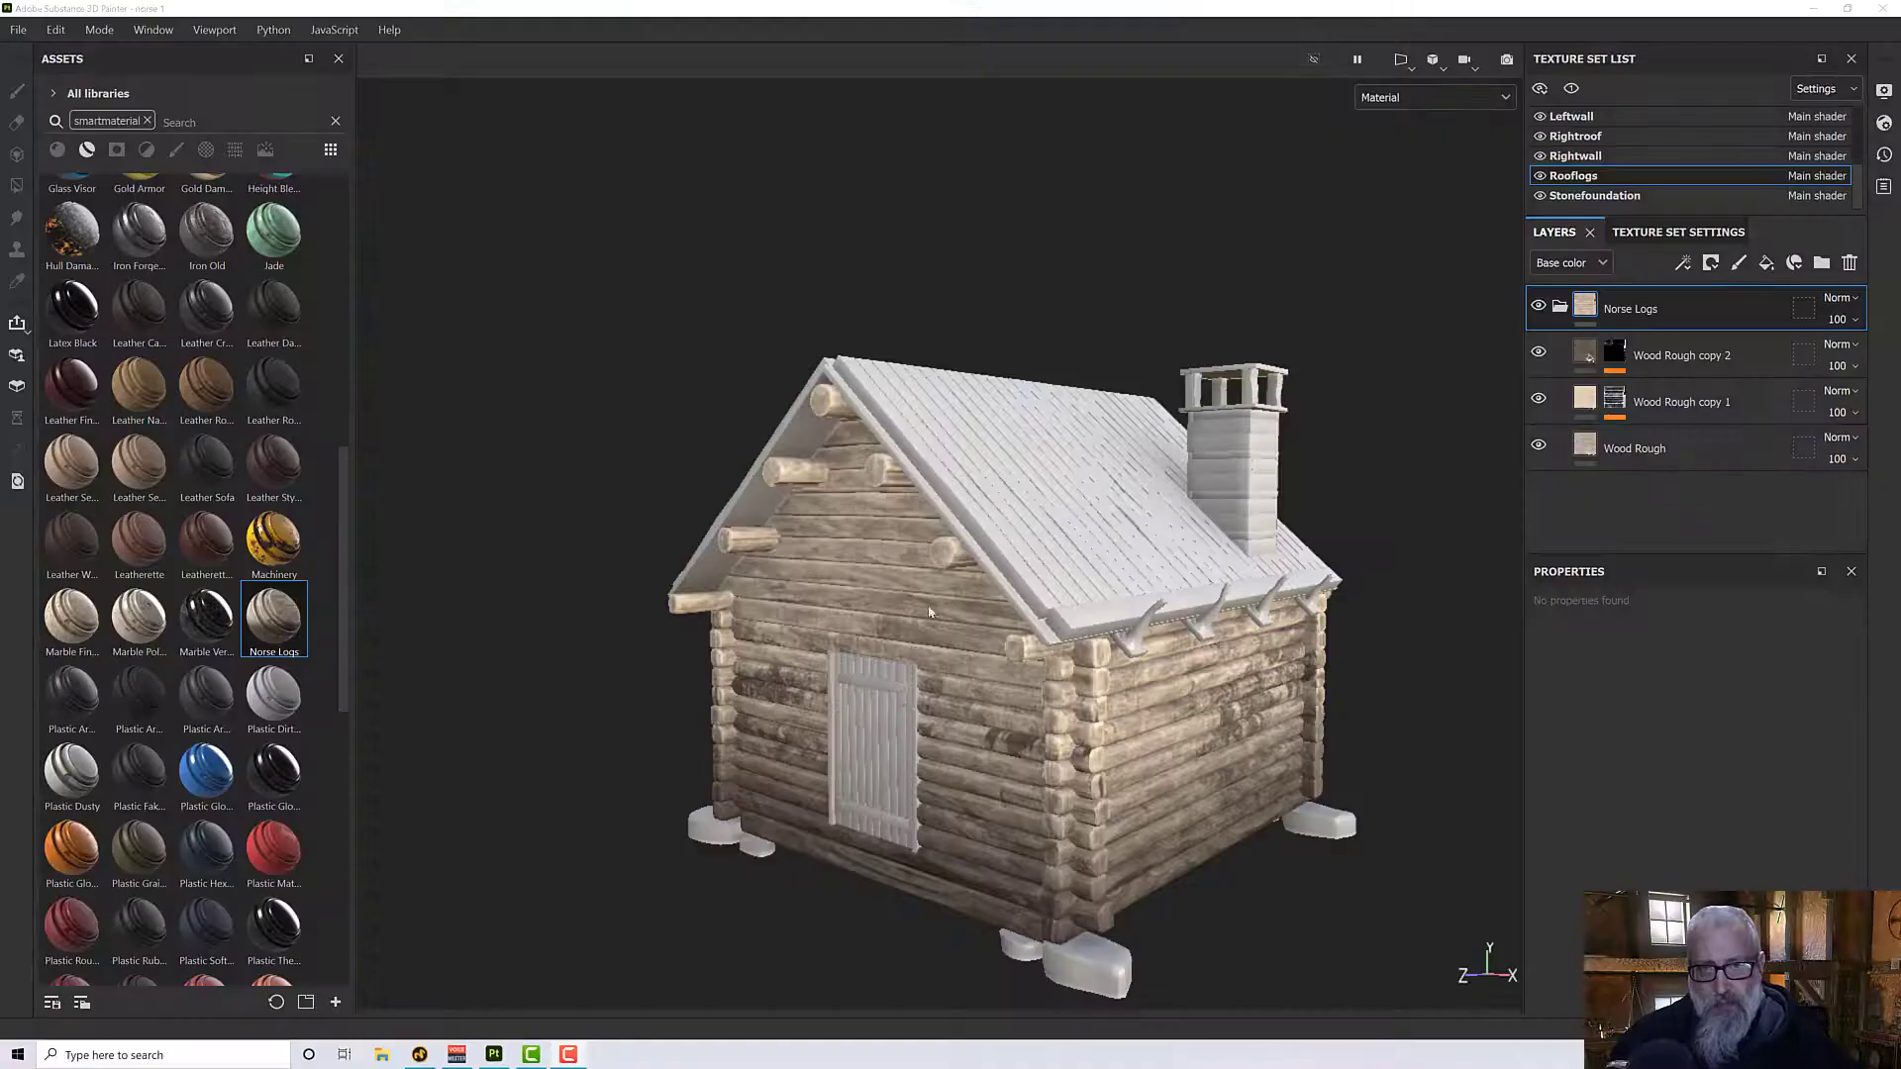
- Start a new project and open the mesh file selection for it in the 3DMV Norse House folder
mouse_move(1005, 541)
alt+mouse_down()
mouse_move(1083, 532)
mouse_move(1020, 547)
alt+mouse_up()
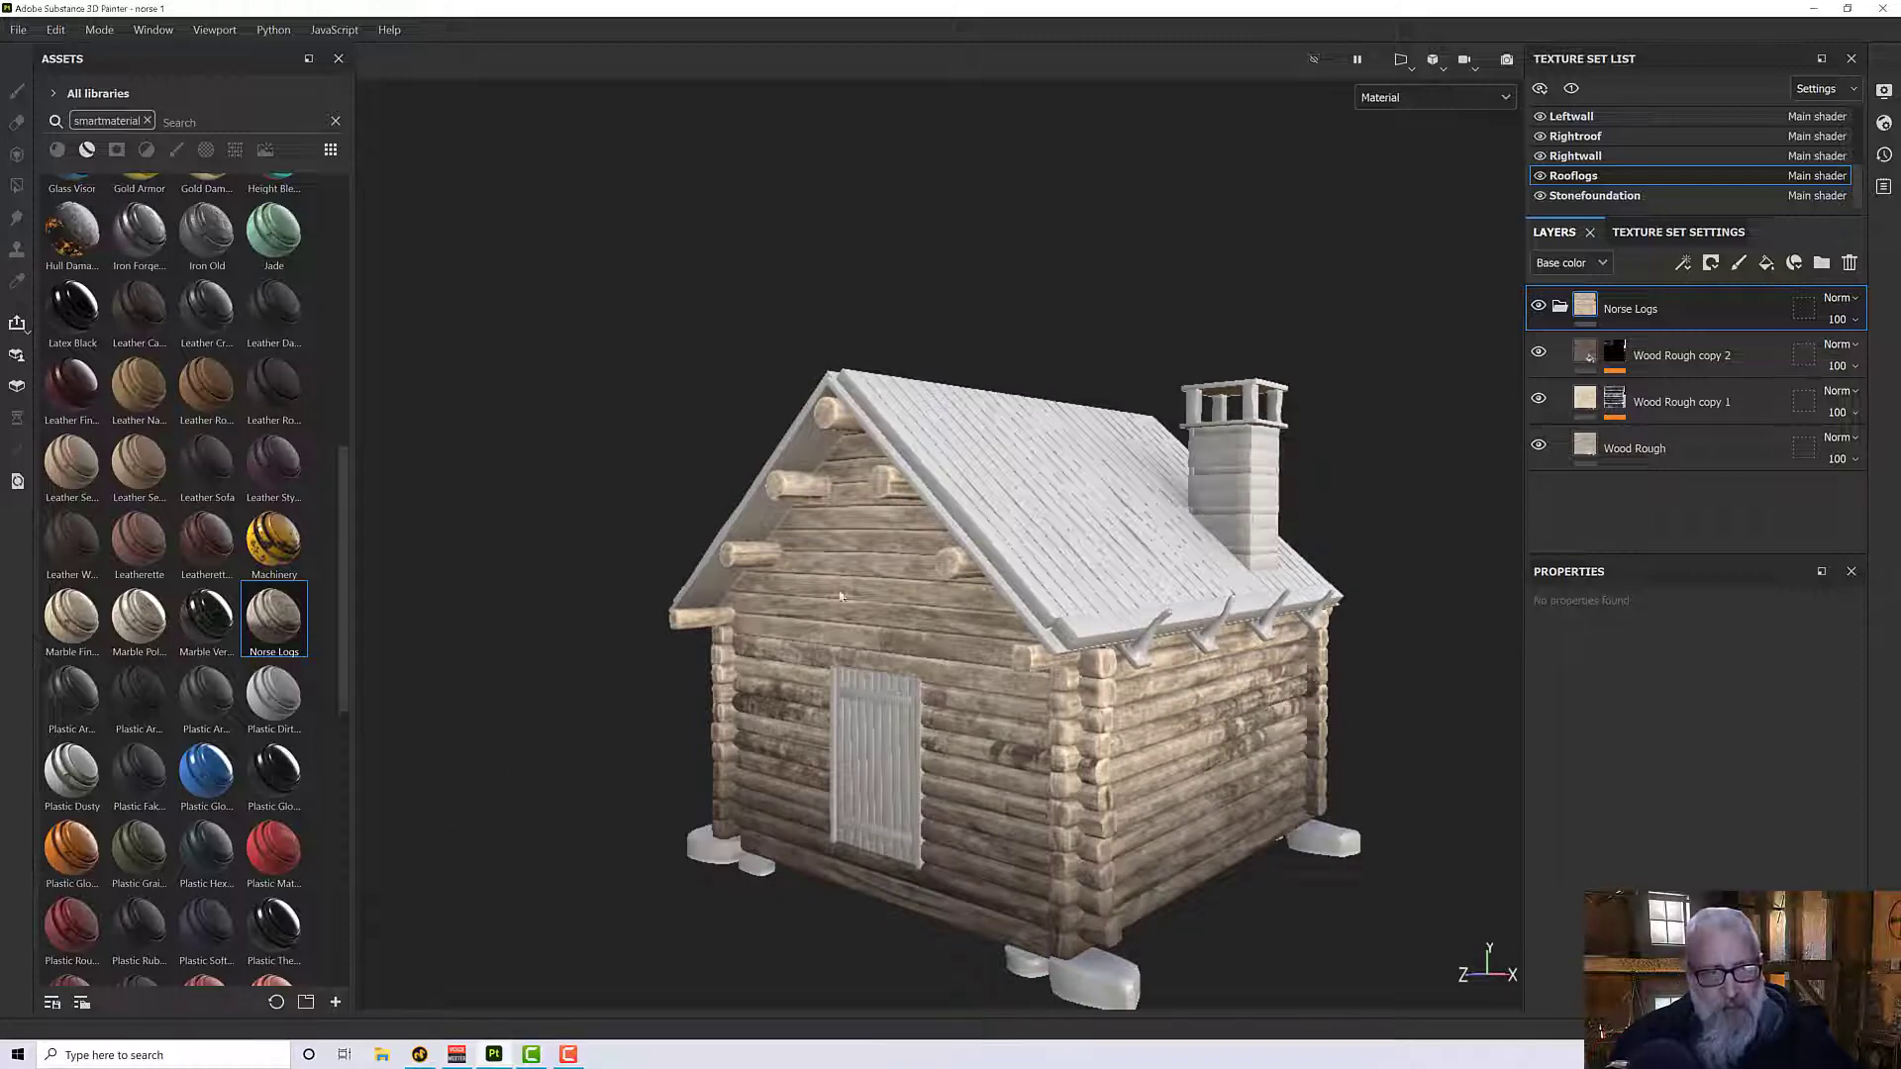
alt+drag(1178, 744, 1199, 775)
alt+middle_drag(1199, 775, 1127, 698)
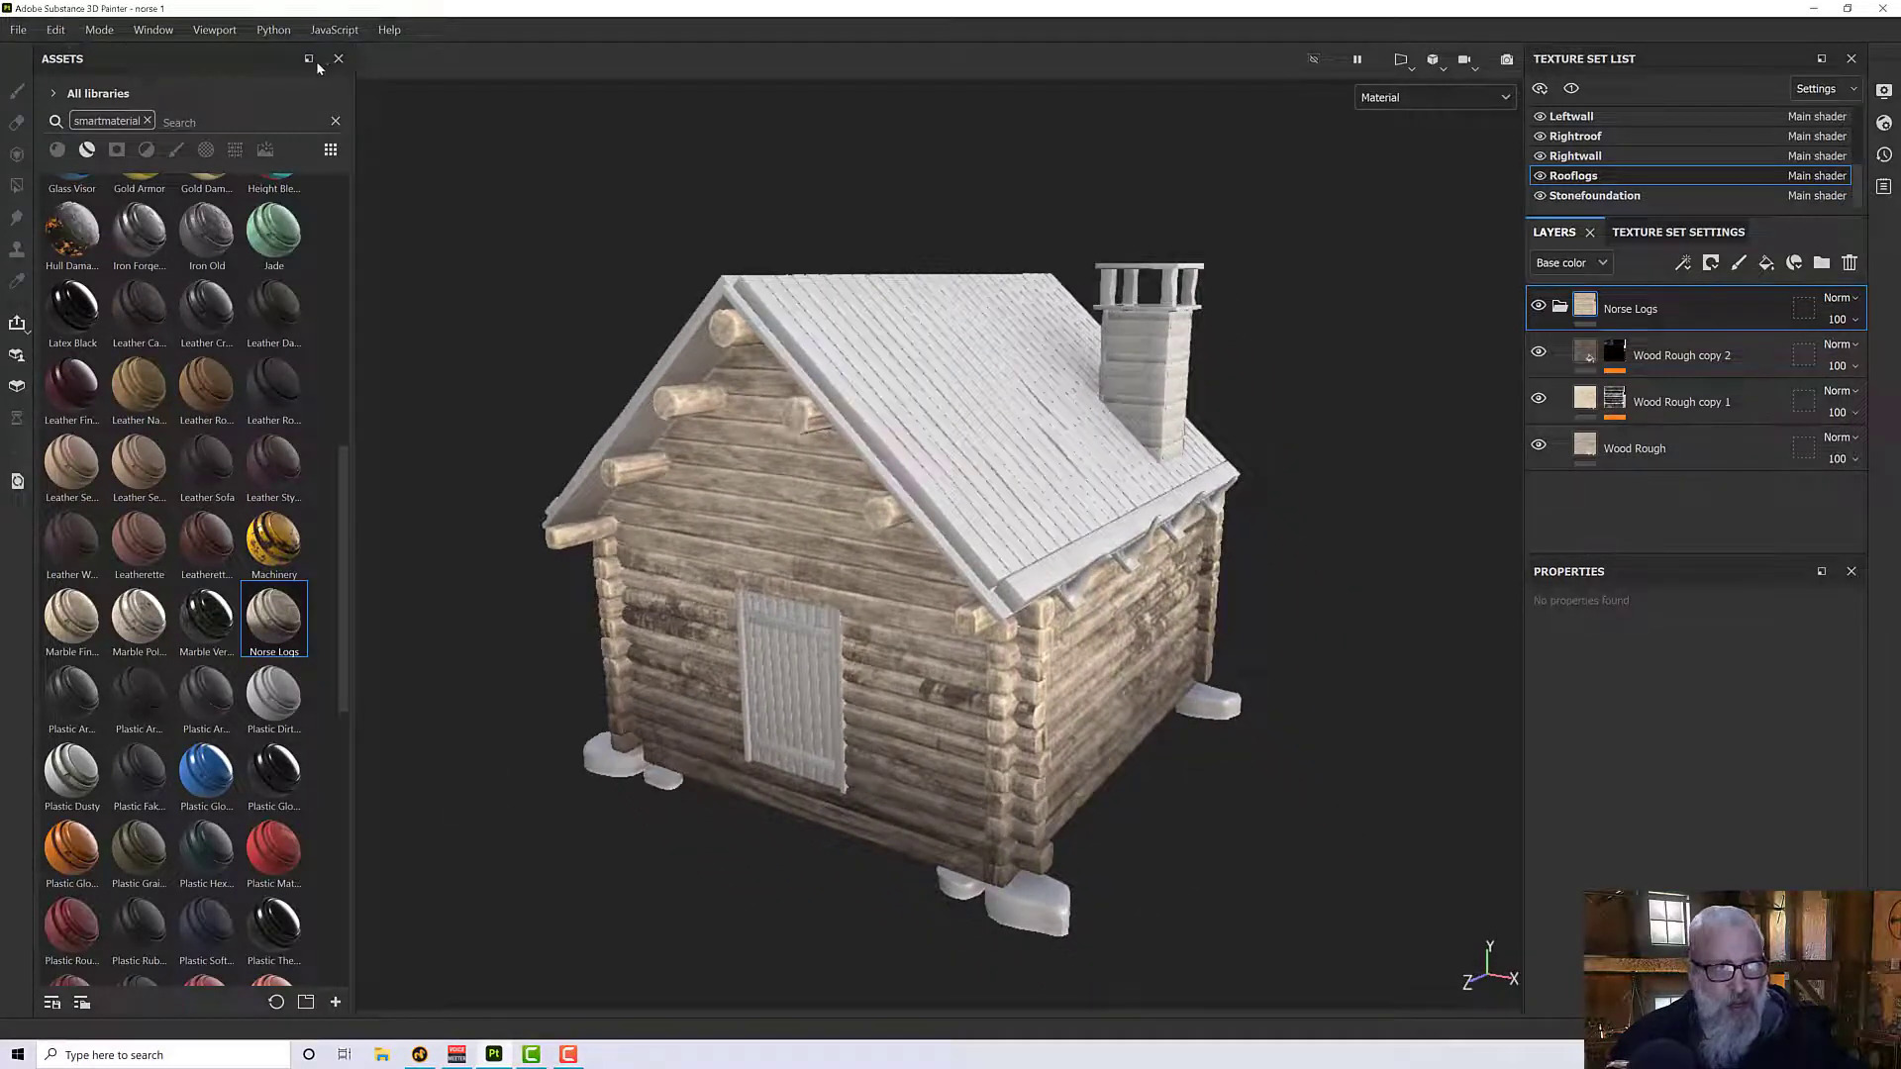
click(17, 31)
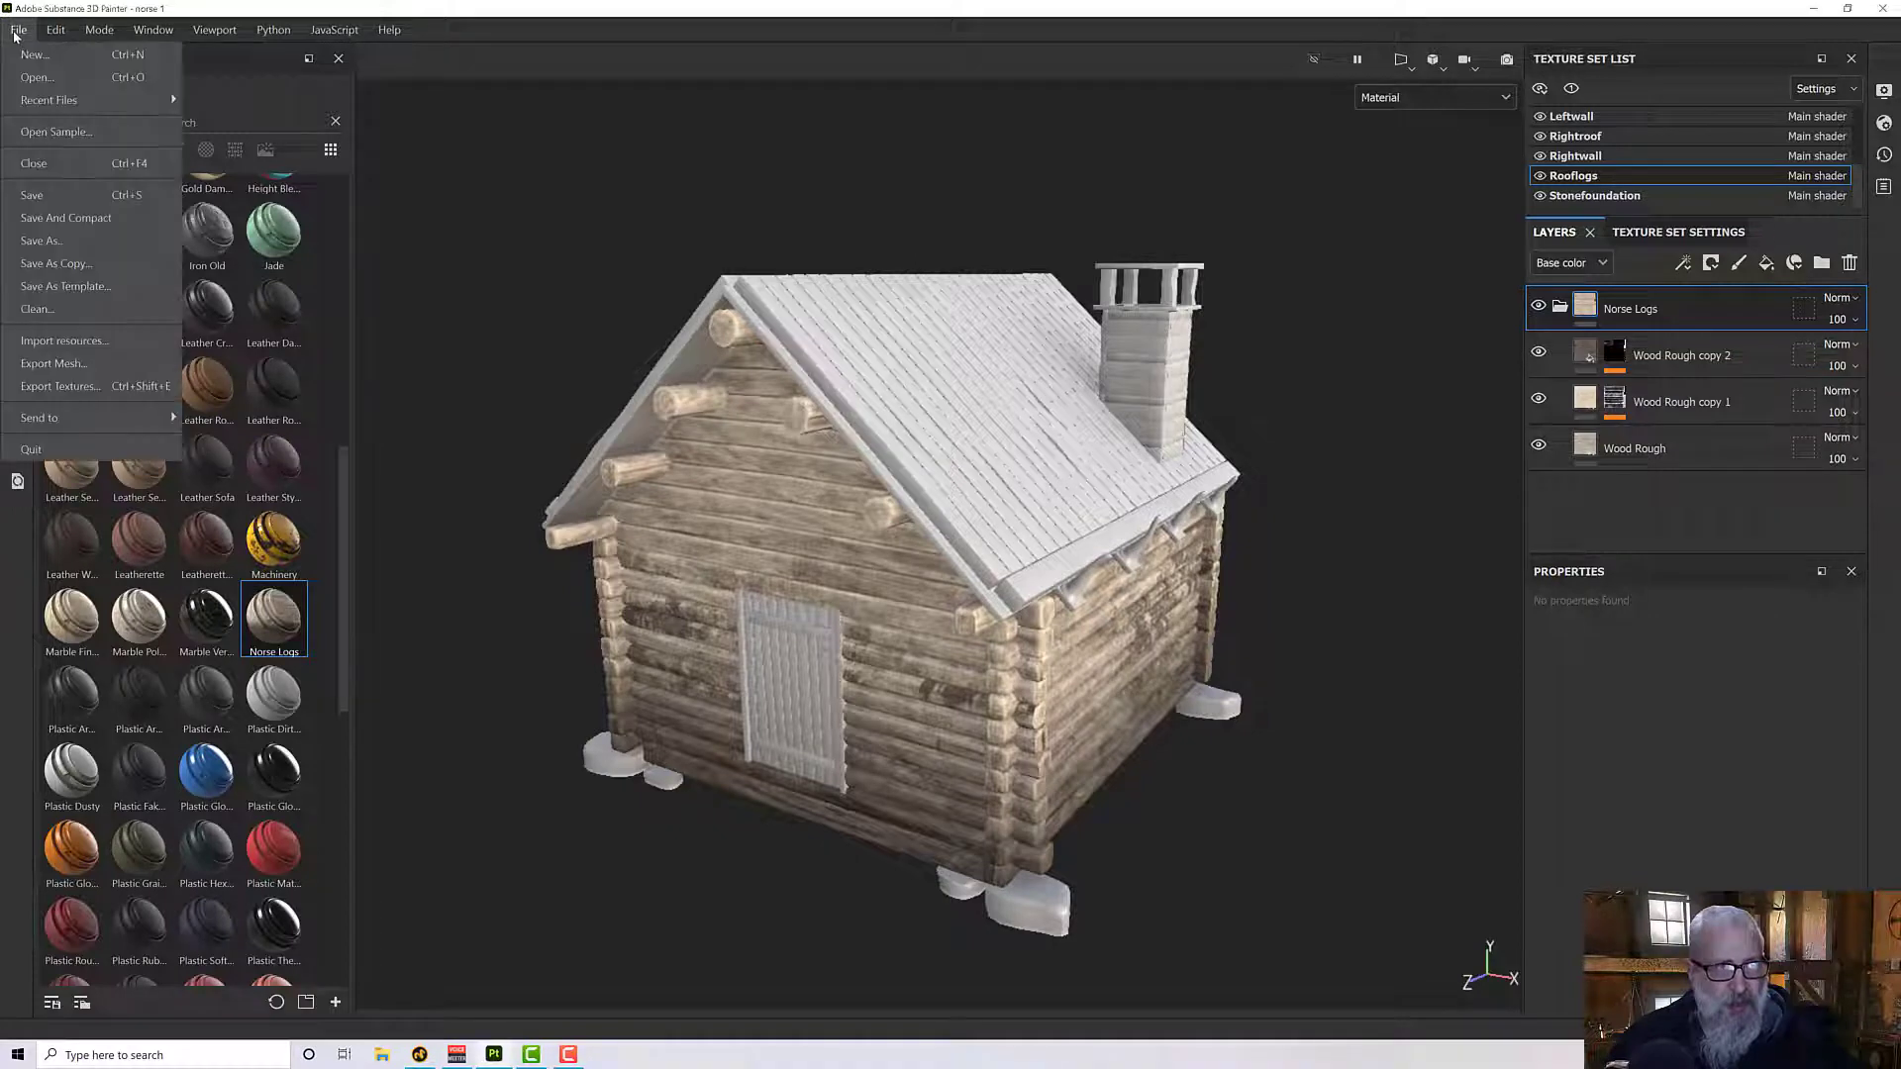
click(55, 64)
click(1149, 304)
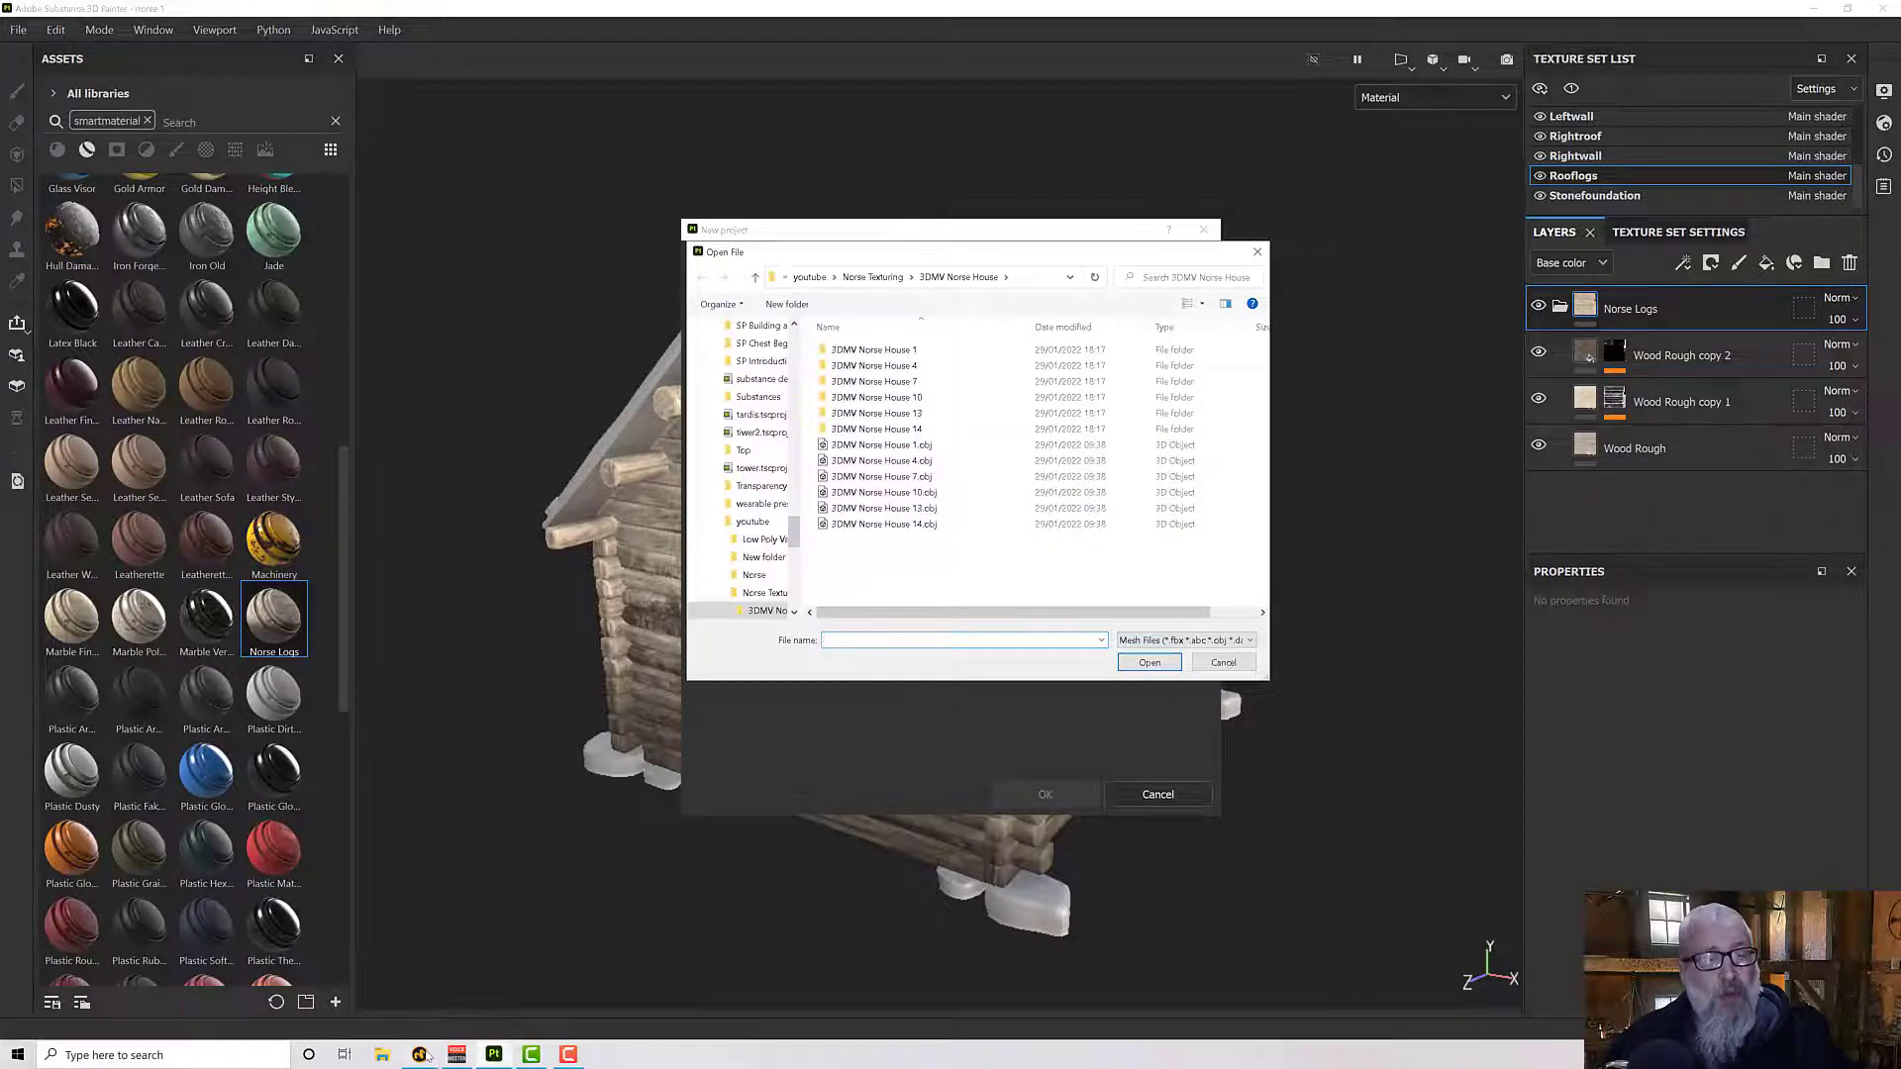
- Switch to Modo and select the 3DMV Norse House 10 item to identify the next house to texture
click(420, 1054)
scroll(1292, 464, down, 5)
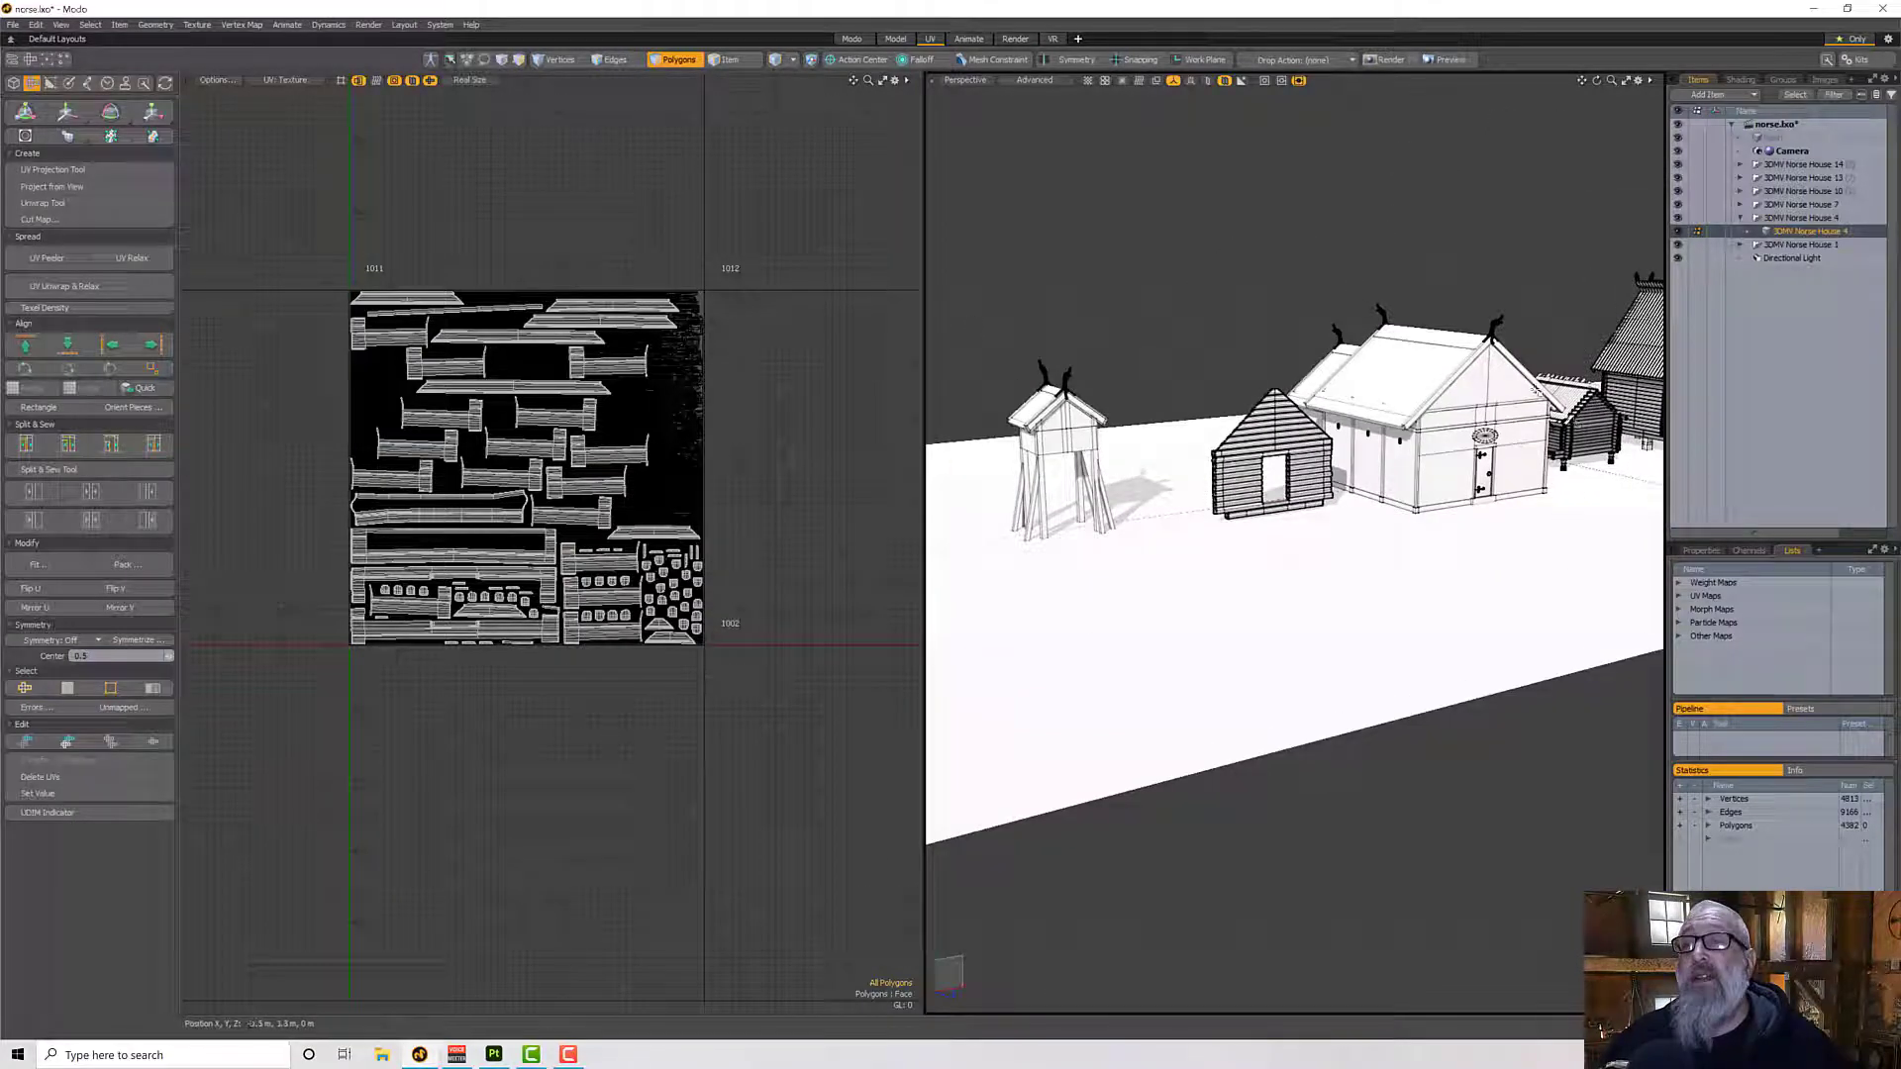
click(728, 59)
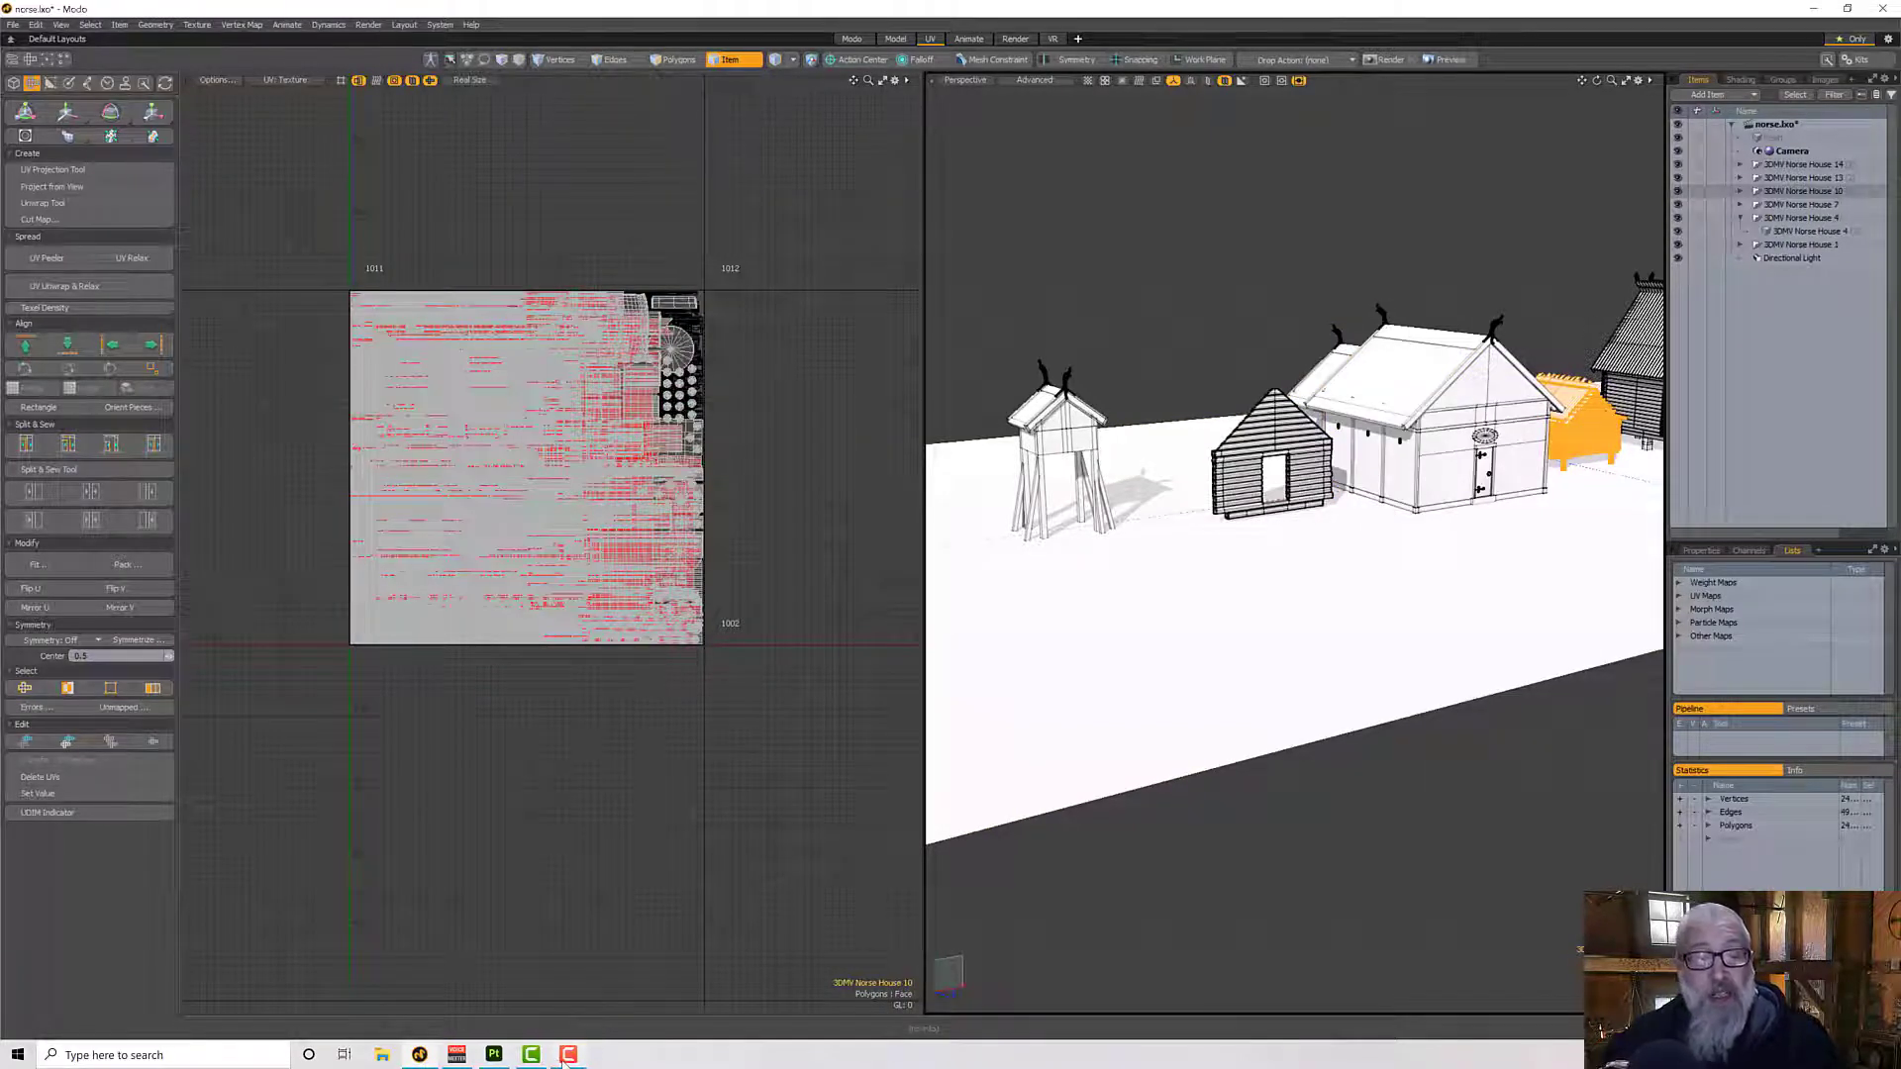
- Back in Substance 3D Painter, create the project from 3DMV Norse House 10.obj with the JohnsBase template, discarding the current project's unsaved changes
mouse_move(567, 1057)
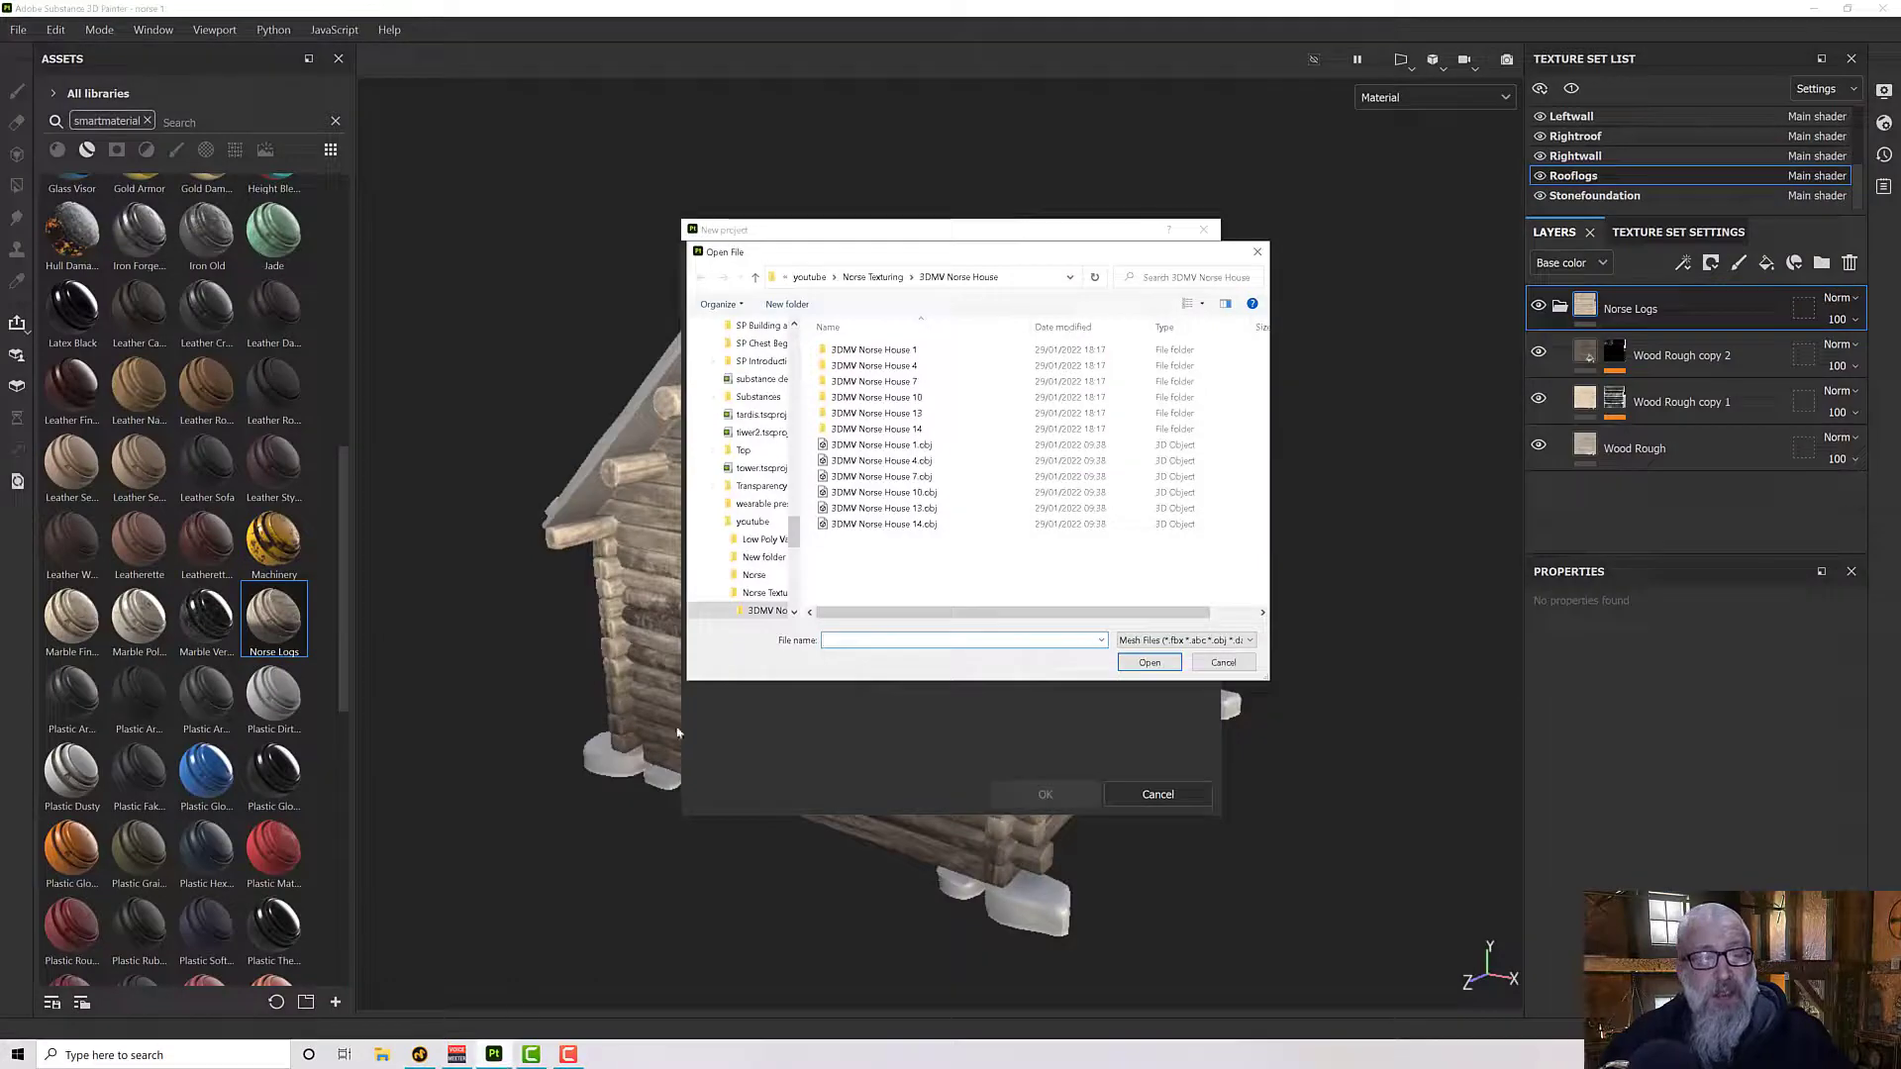
double_click(873, 492)
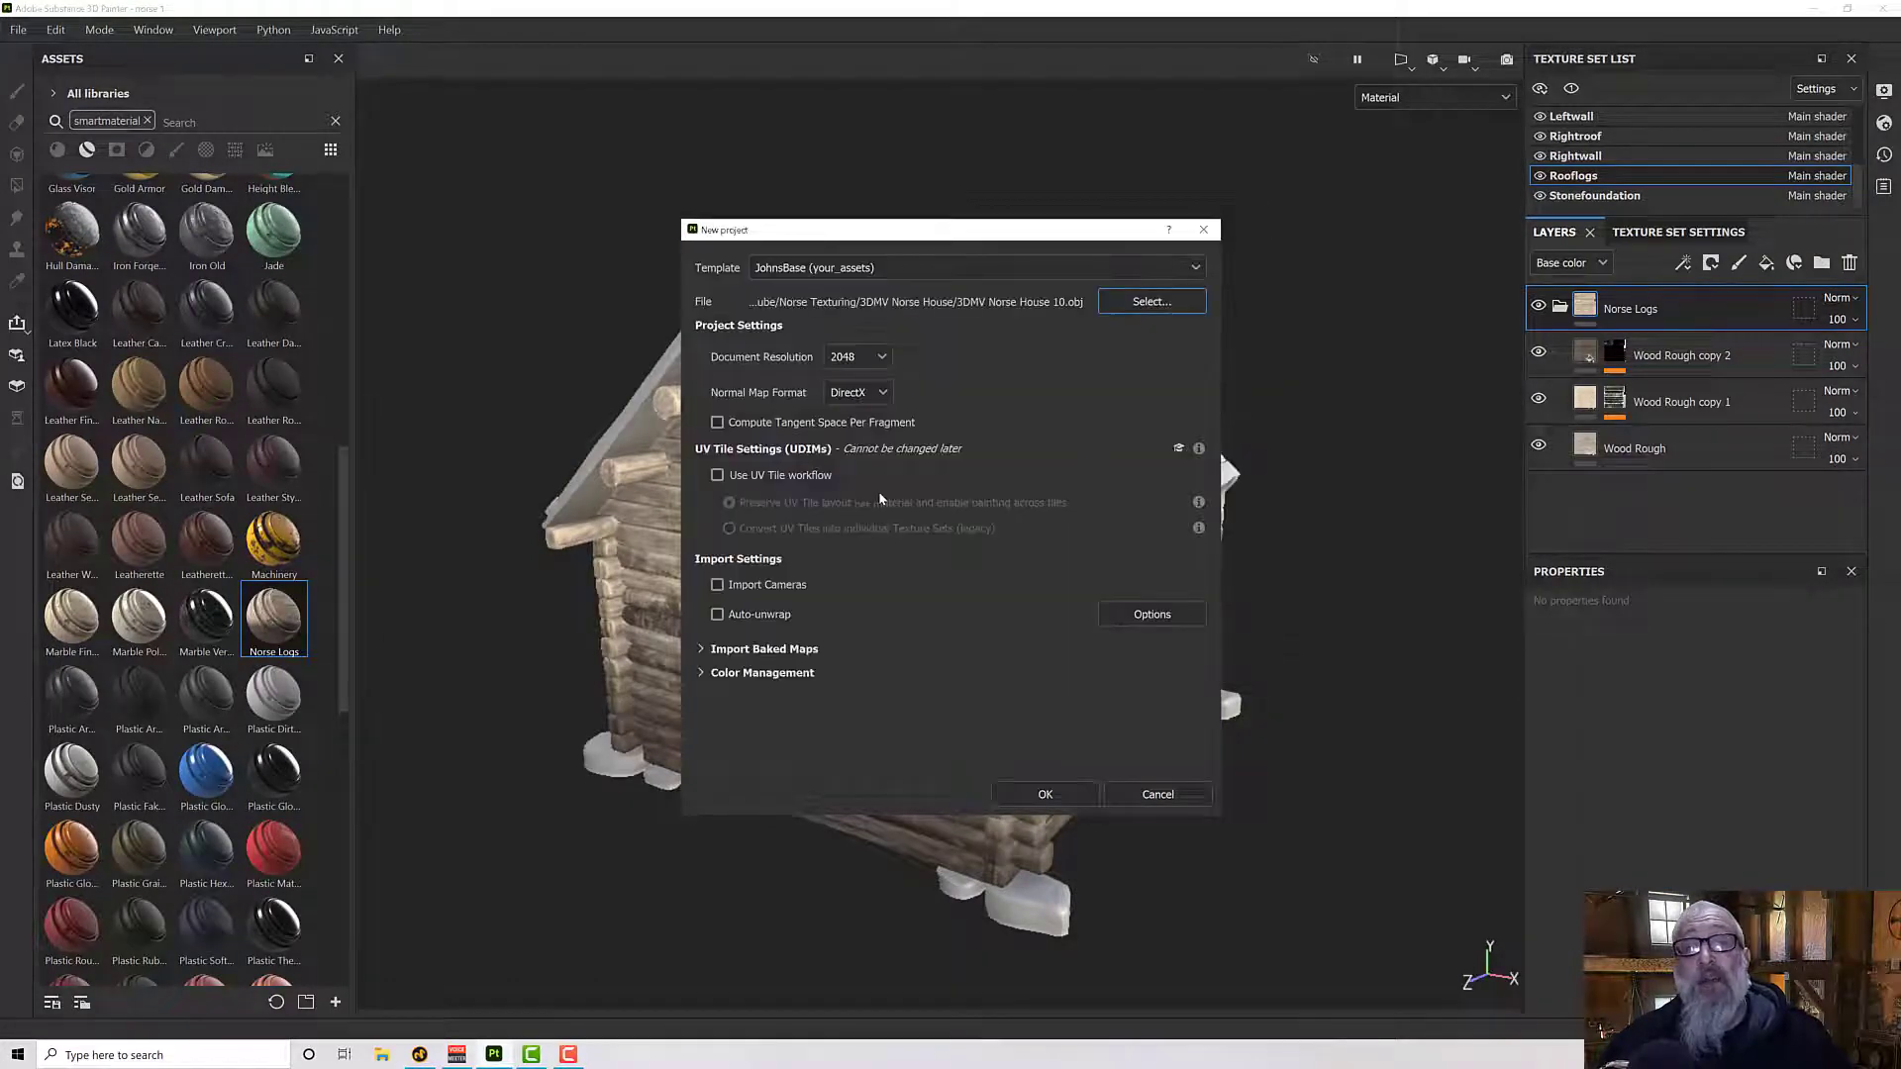
click(1046, 793)
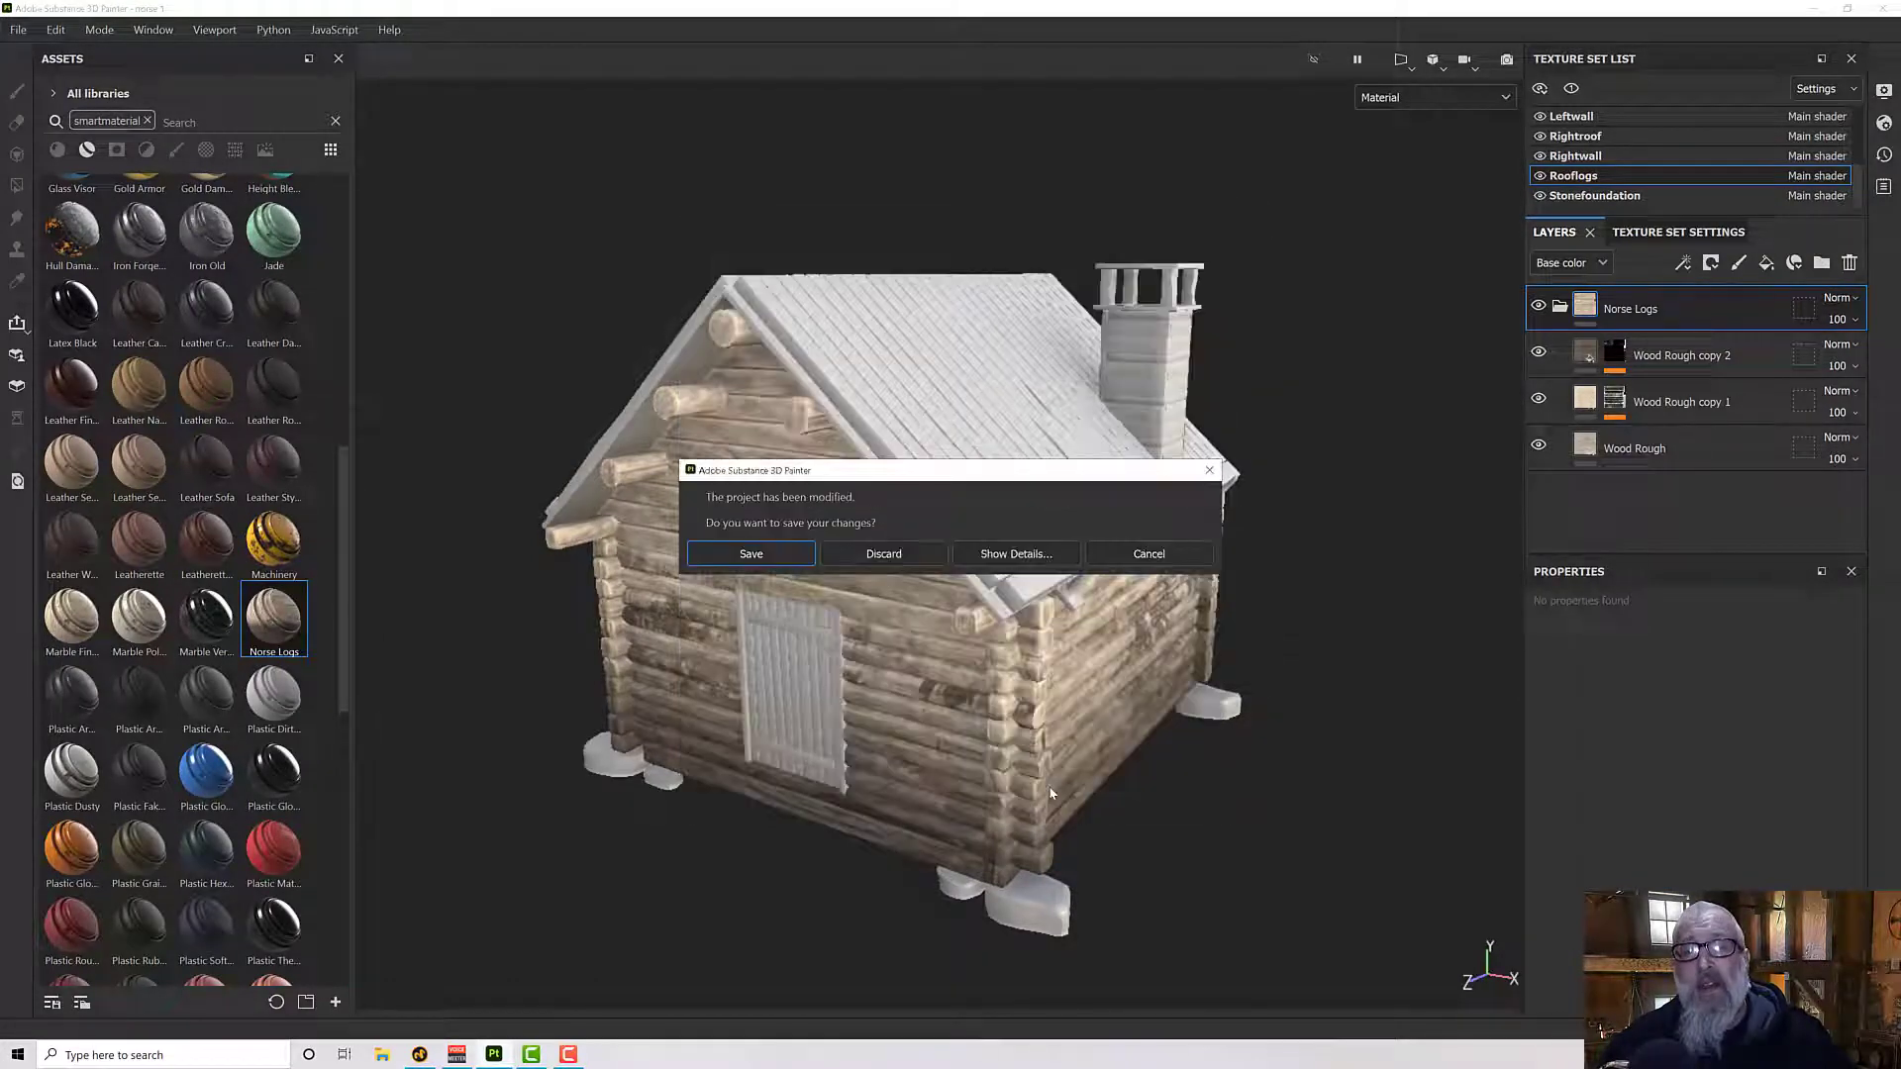
click(883, 554)
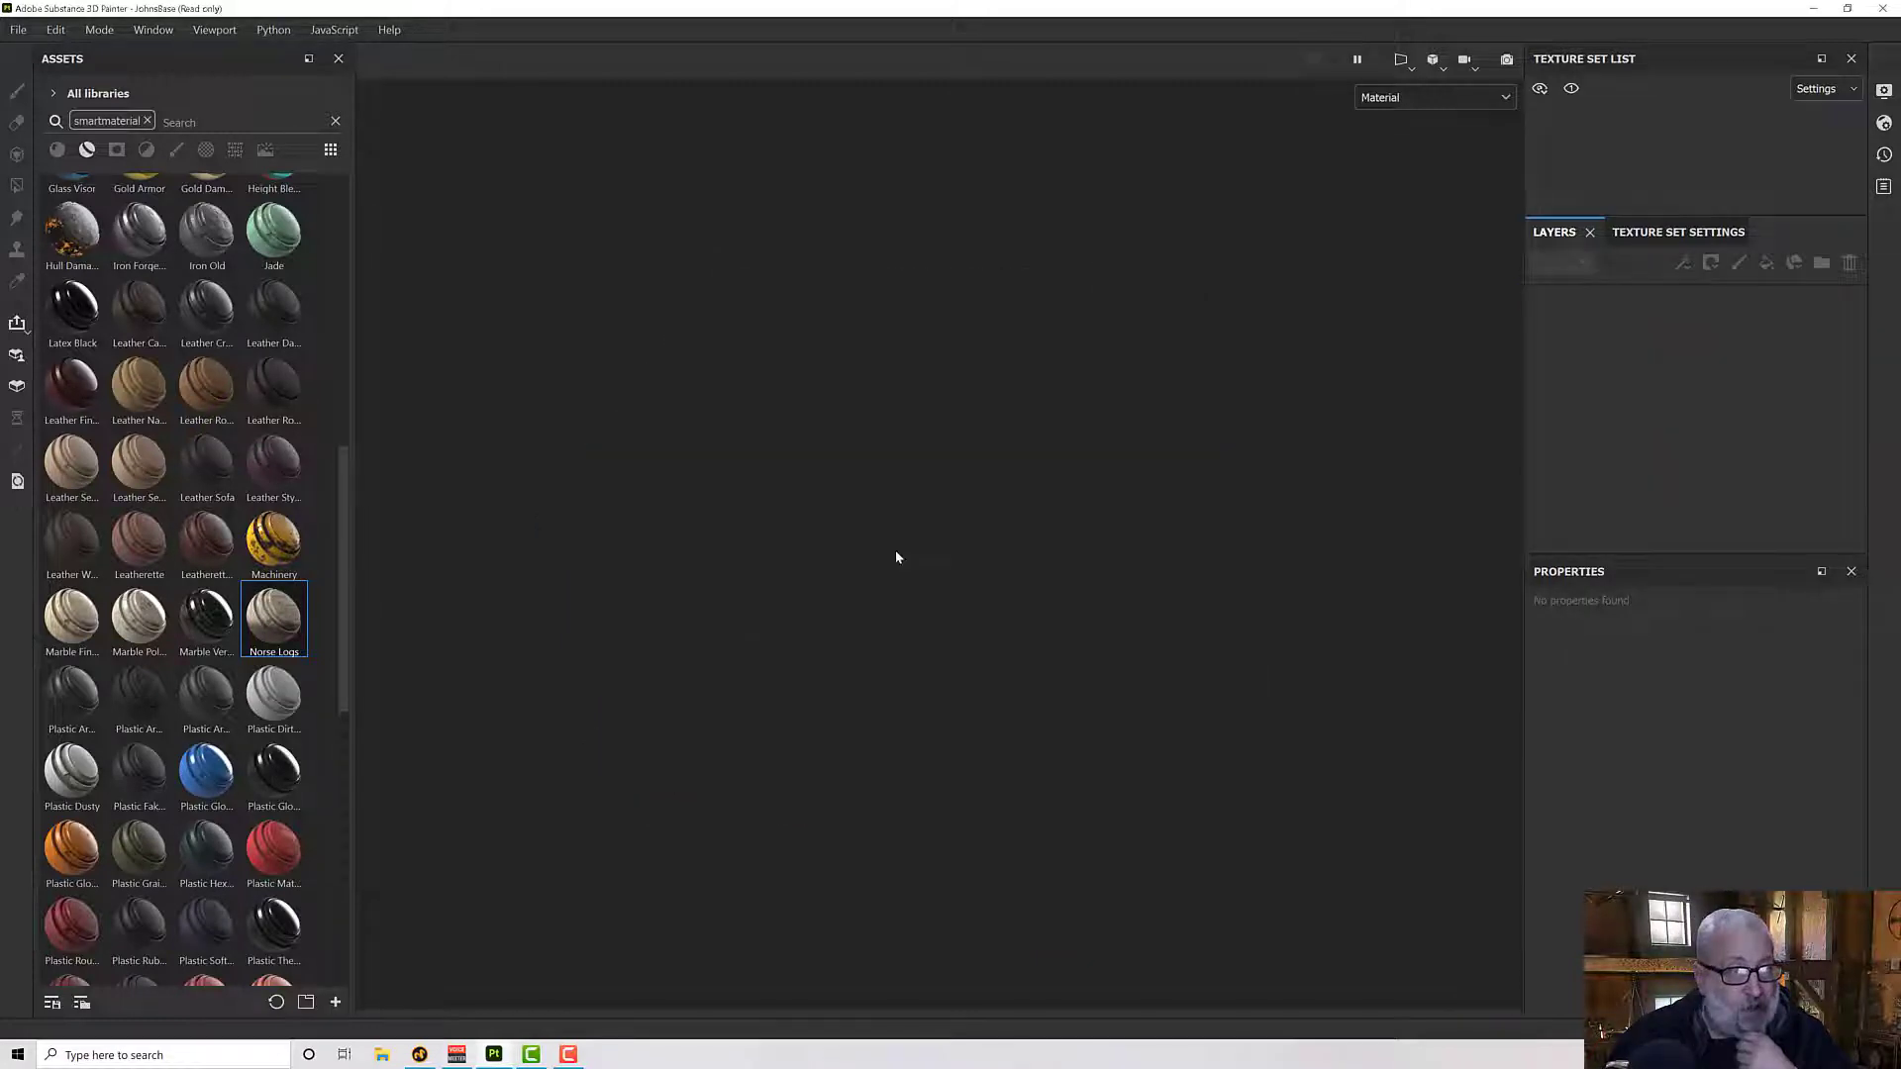
alt+drag(902, 553, 990, 643)
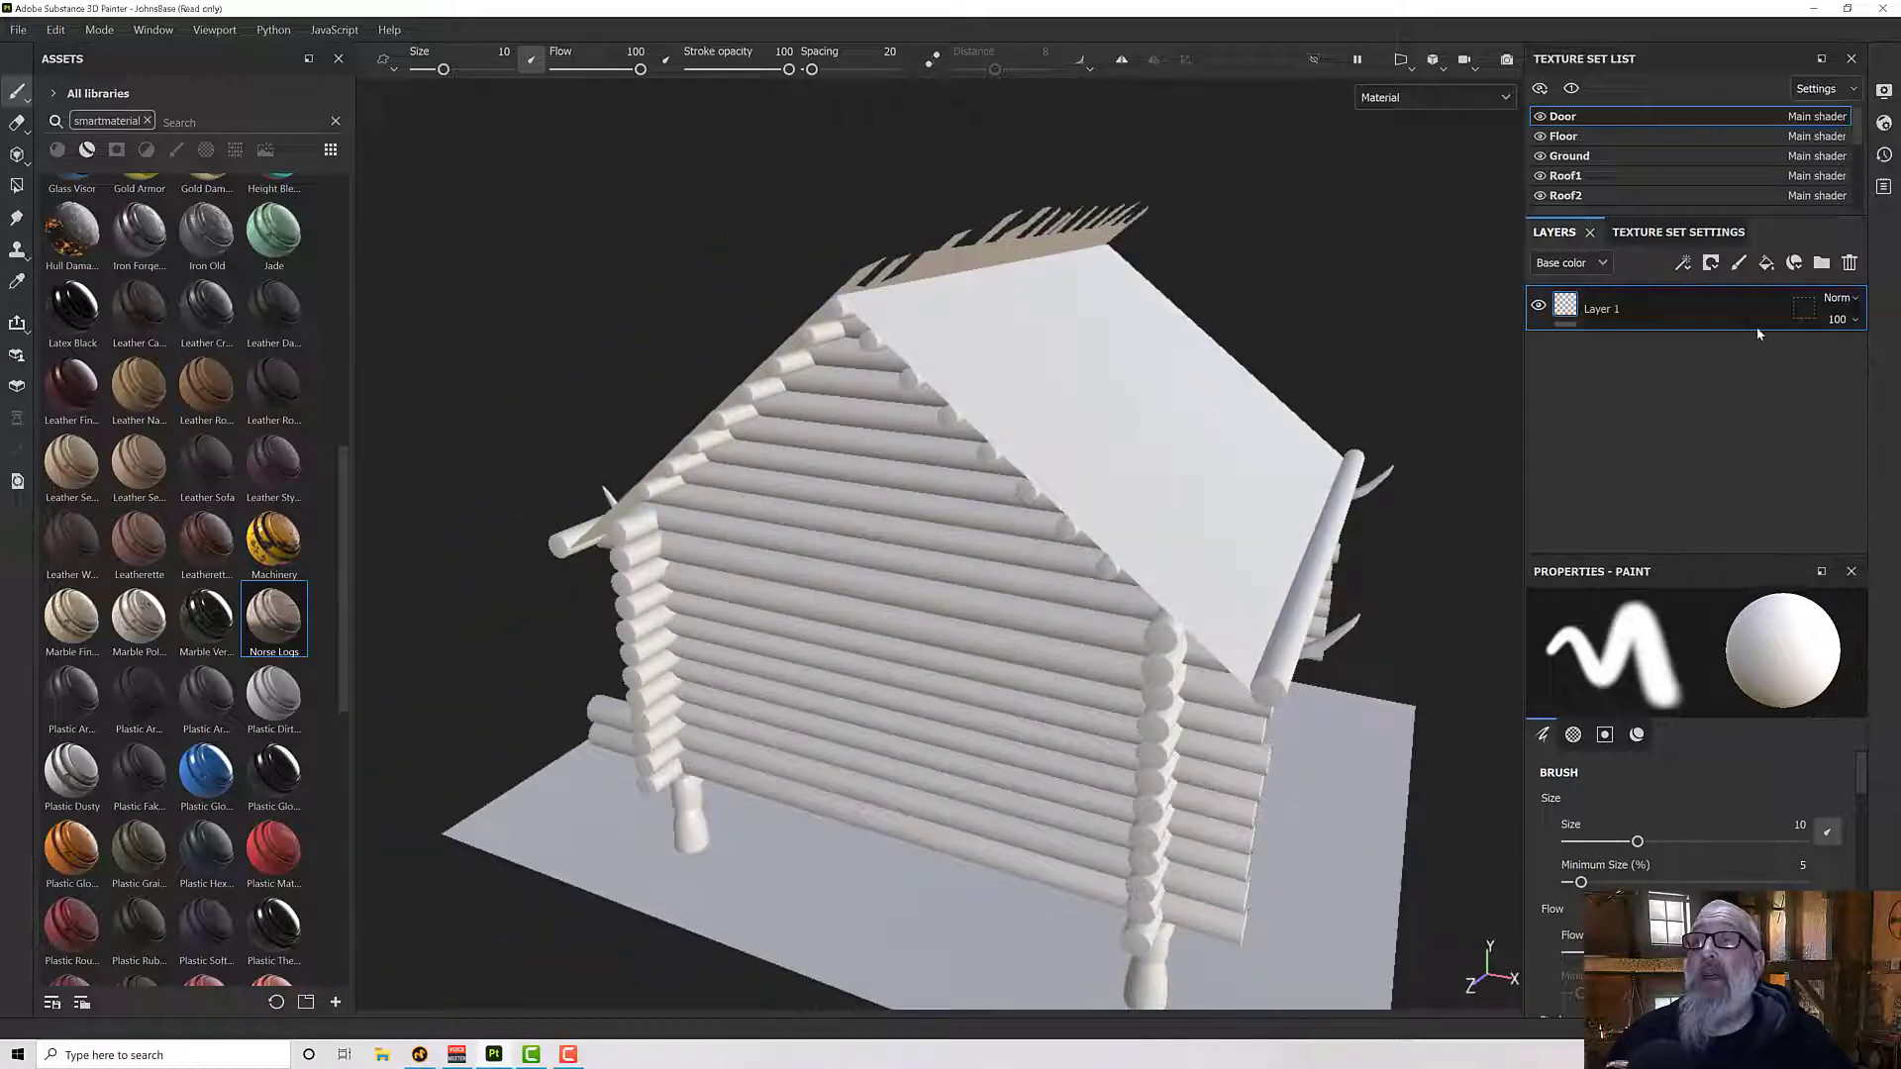
- Bake the selected mesh maps for all texture sets at 2048, checking the ambient occlusion and curvature parameters first
click(1699, 234)
click(1605, 265)
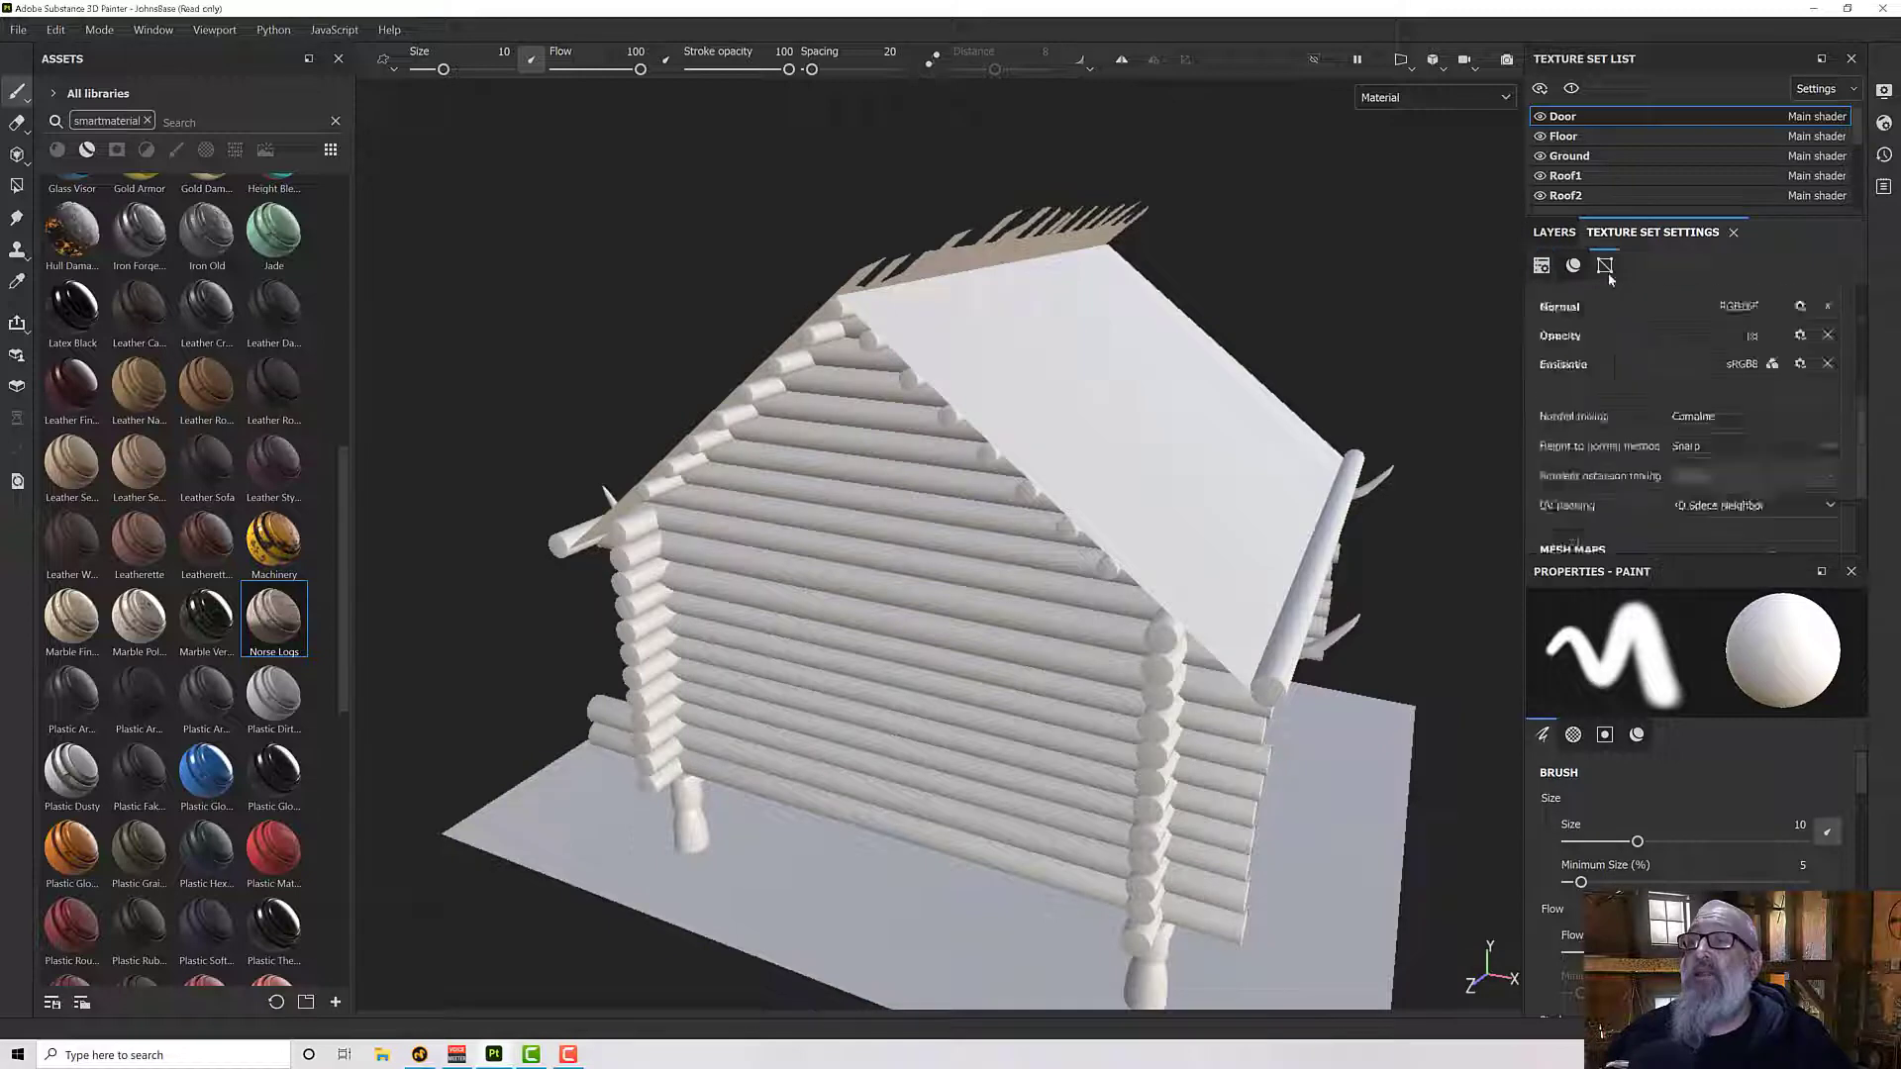
click(1797, 364)
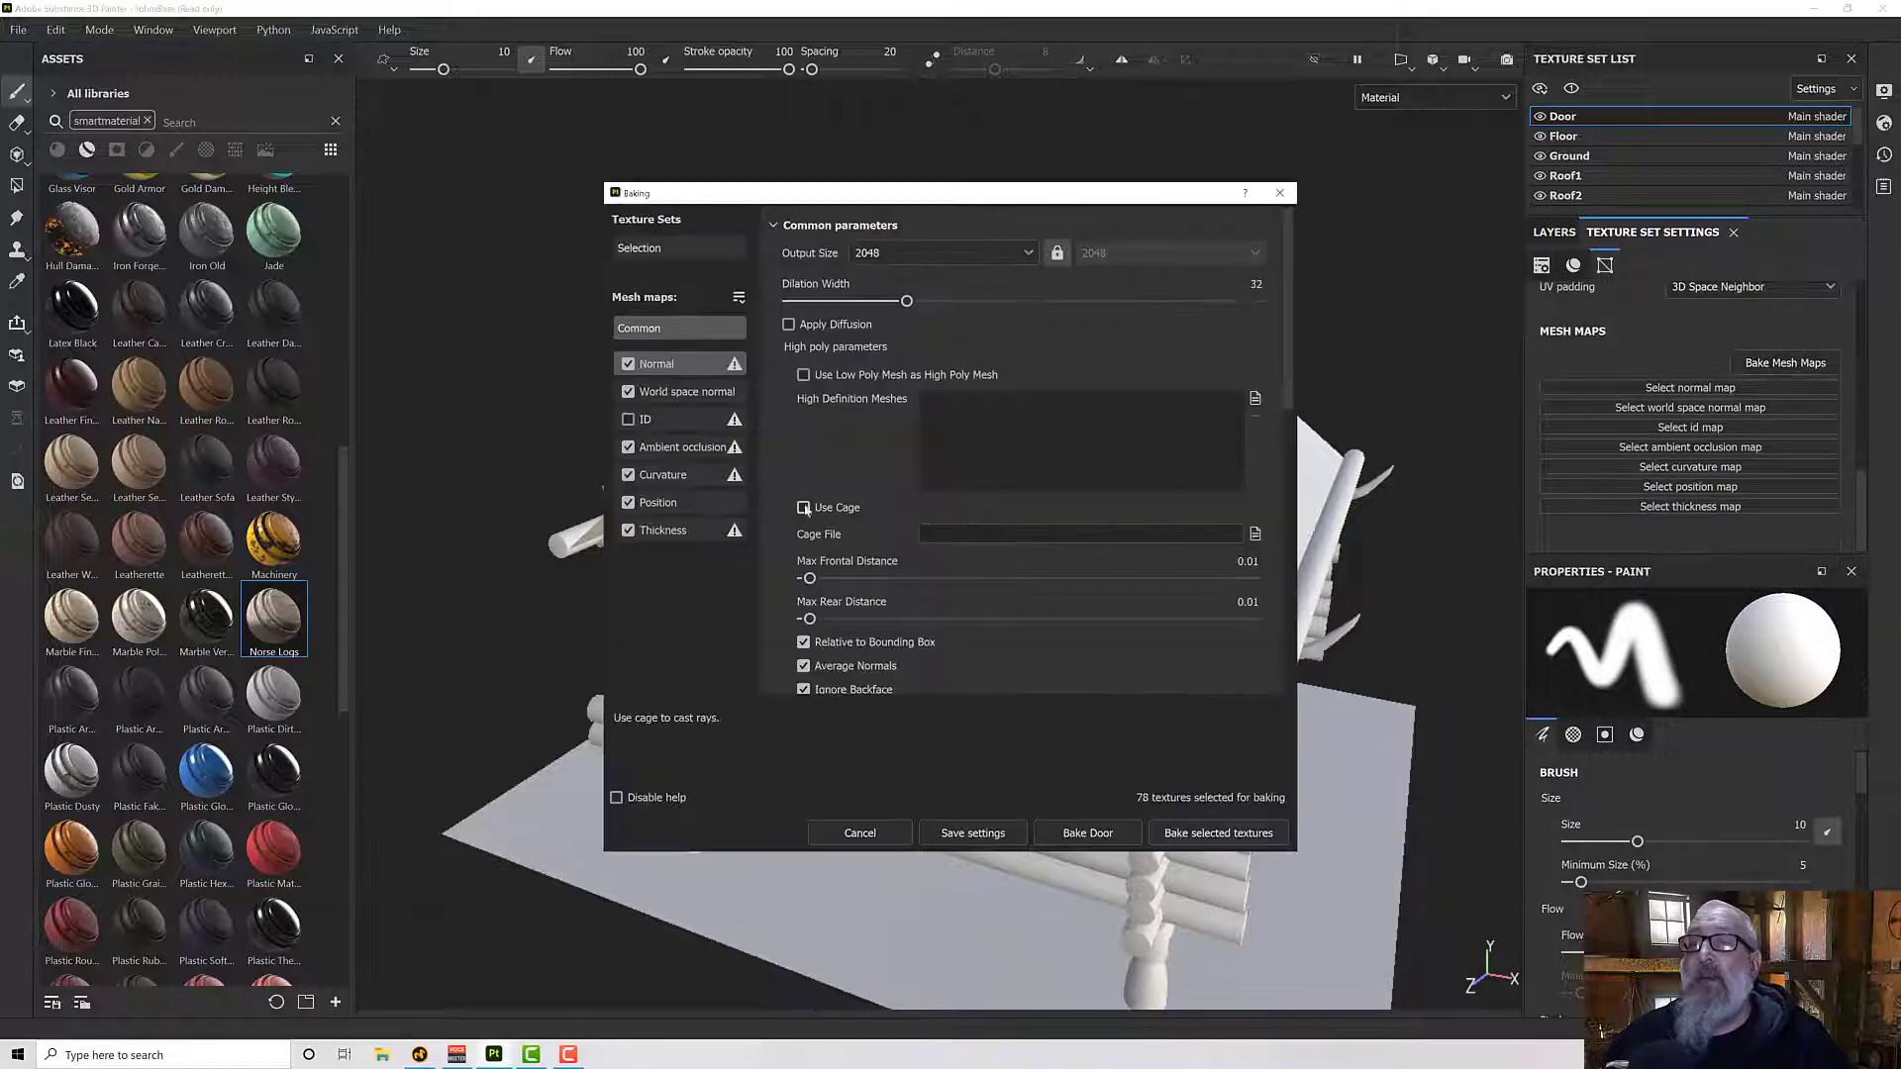
click(673, 446)
click(673, 474)
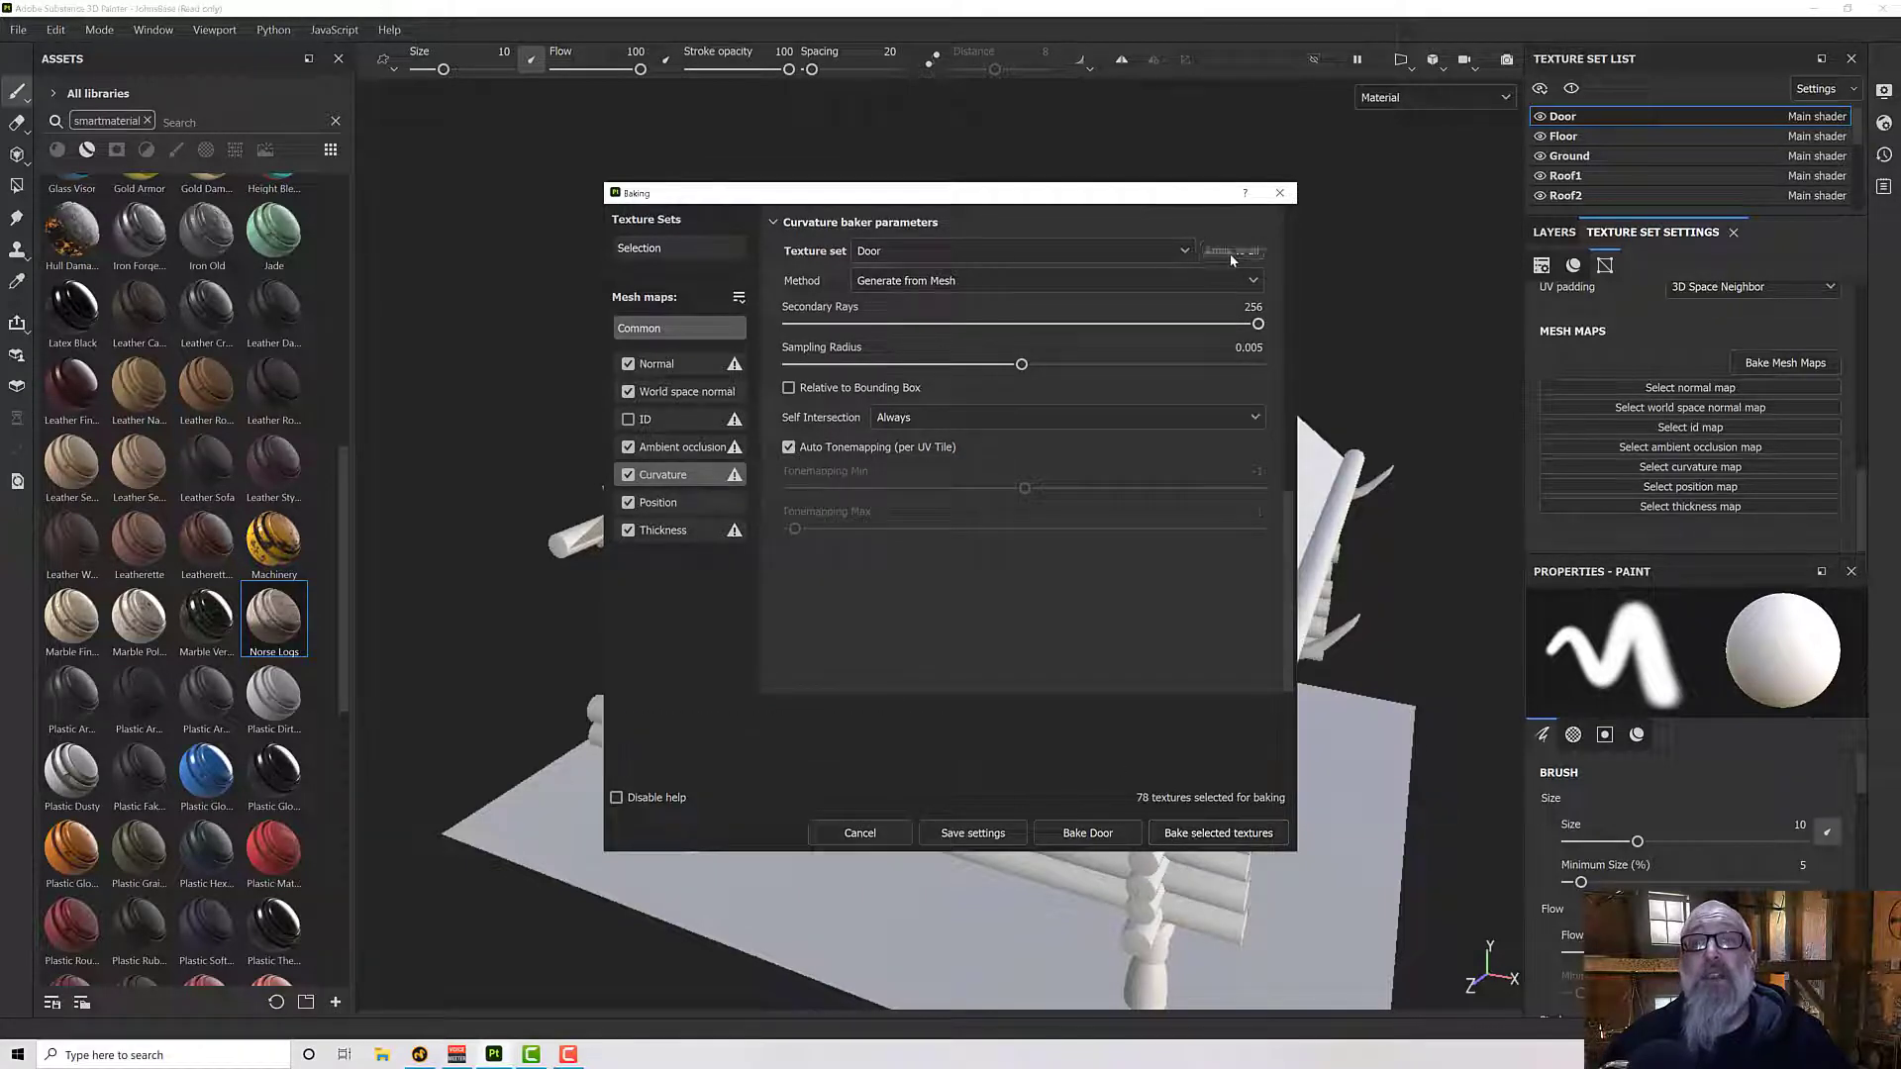
click(1193, 832)
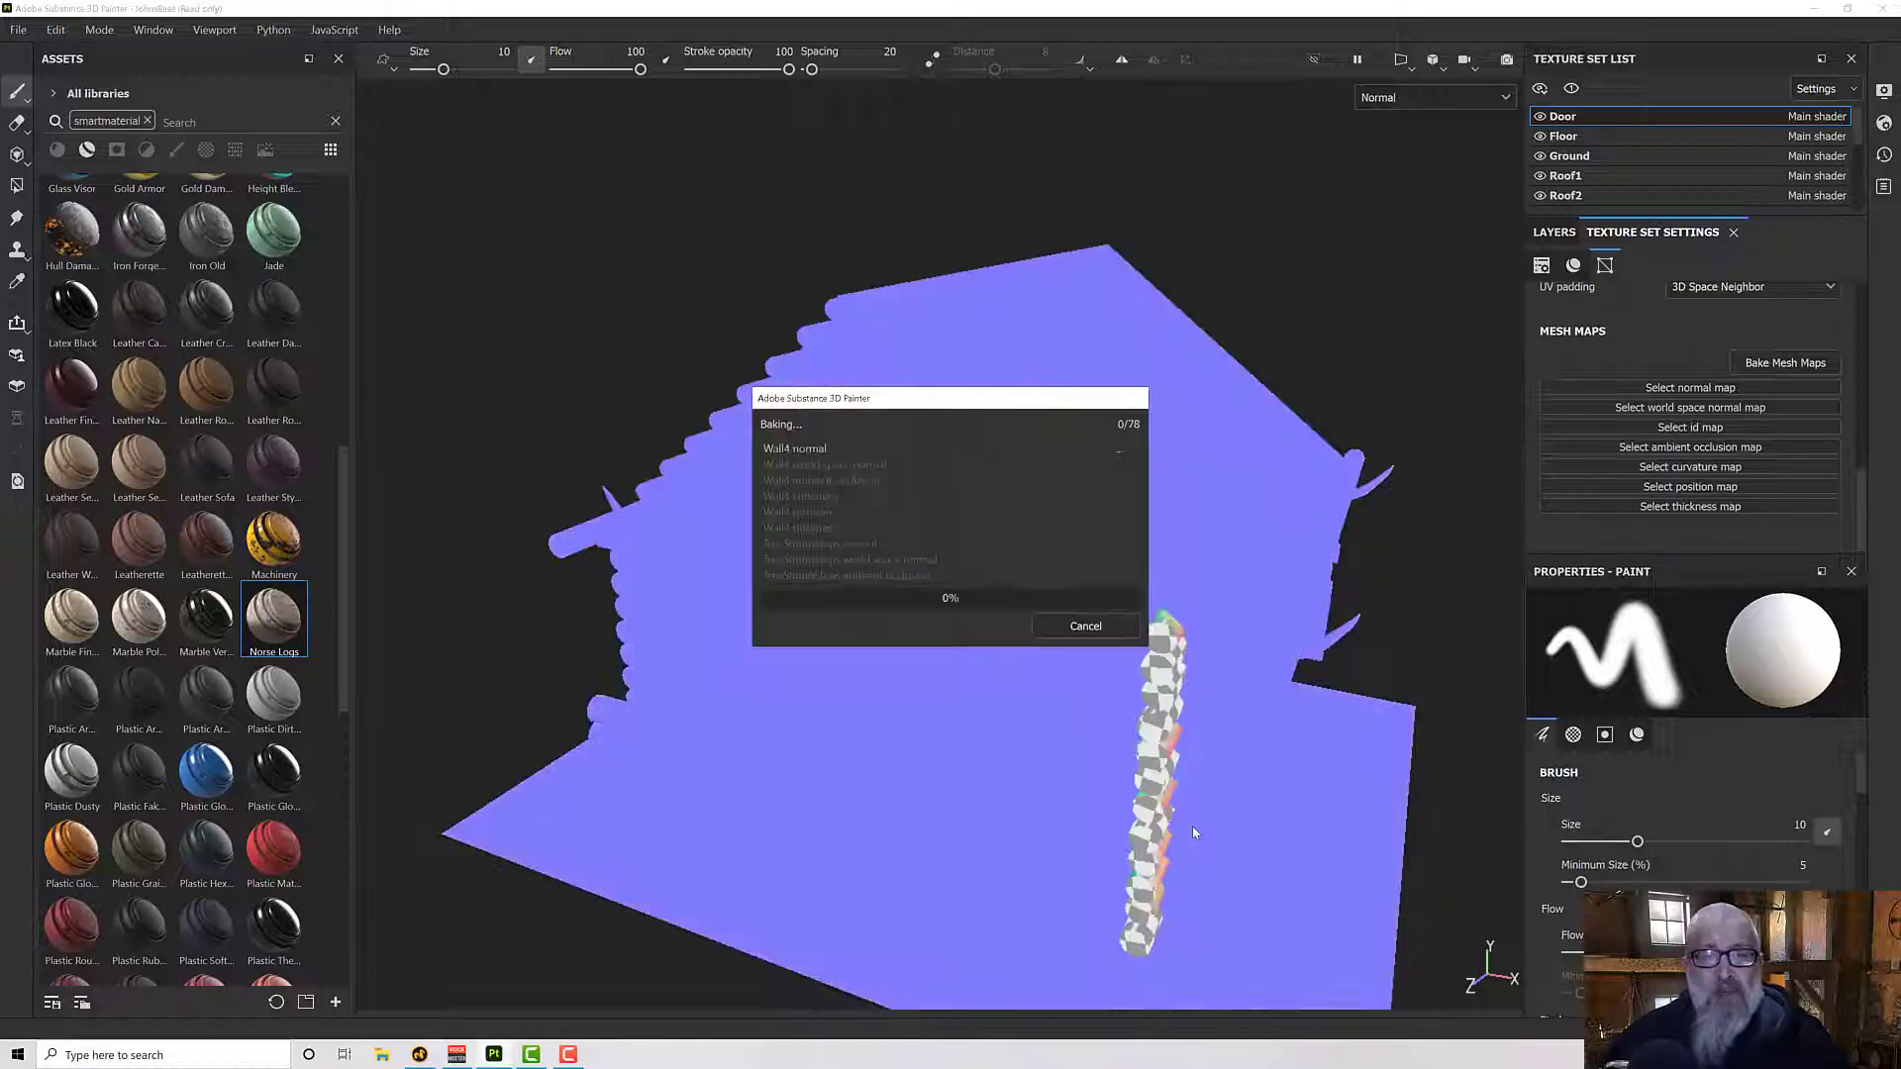
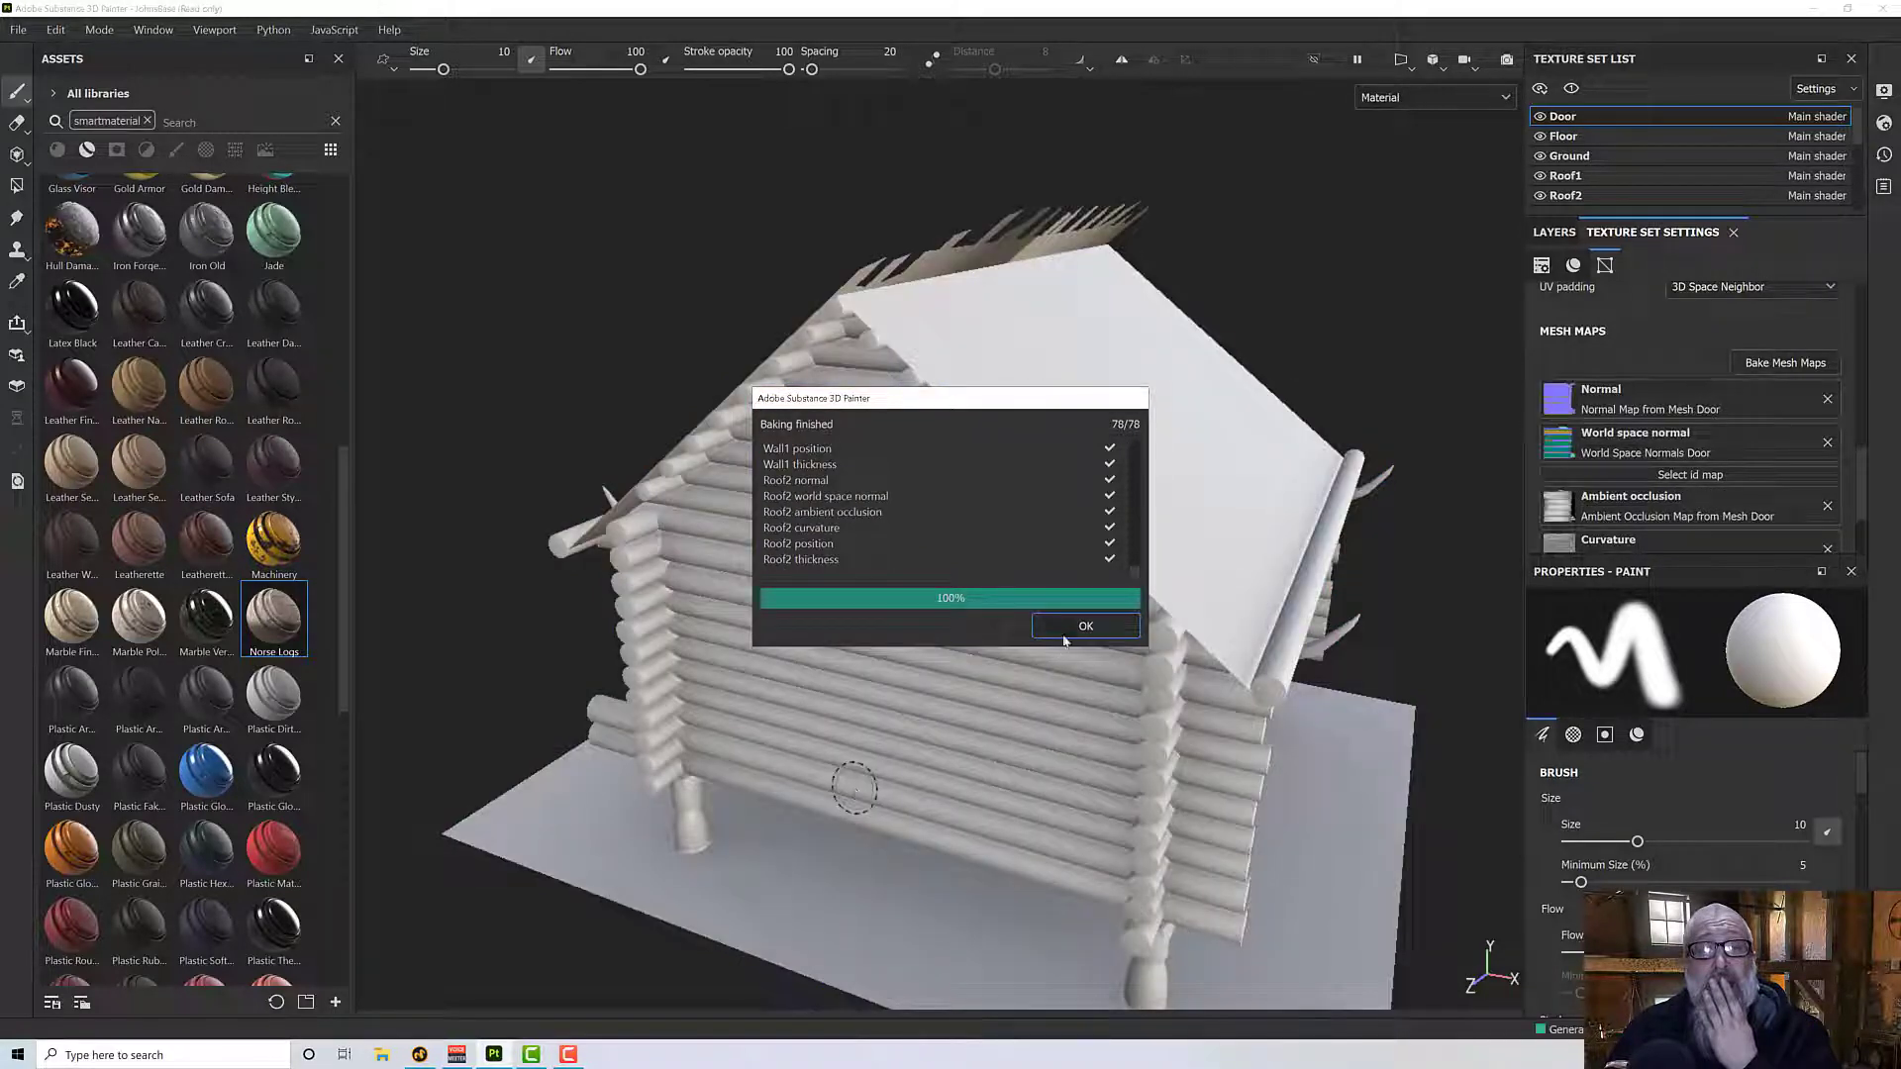
- Dismiss the bake report and hide all texture sets except Door and Wall1
click(1067, 630)
alt+drag(990, 740, 1096, 669)
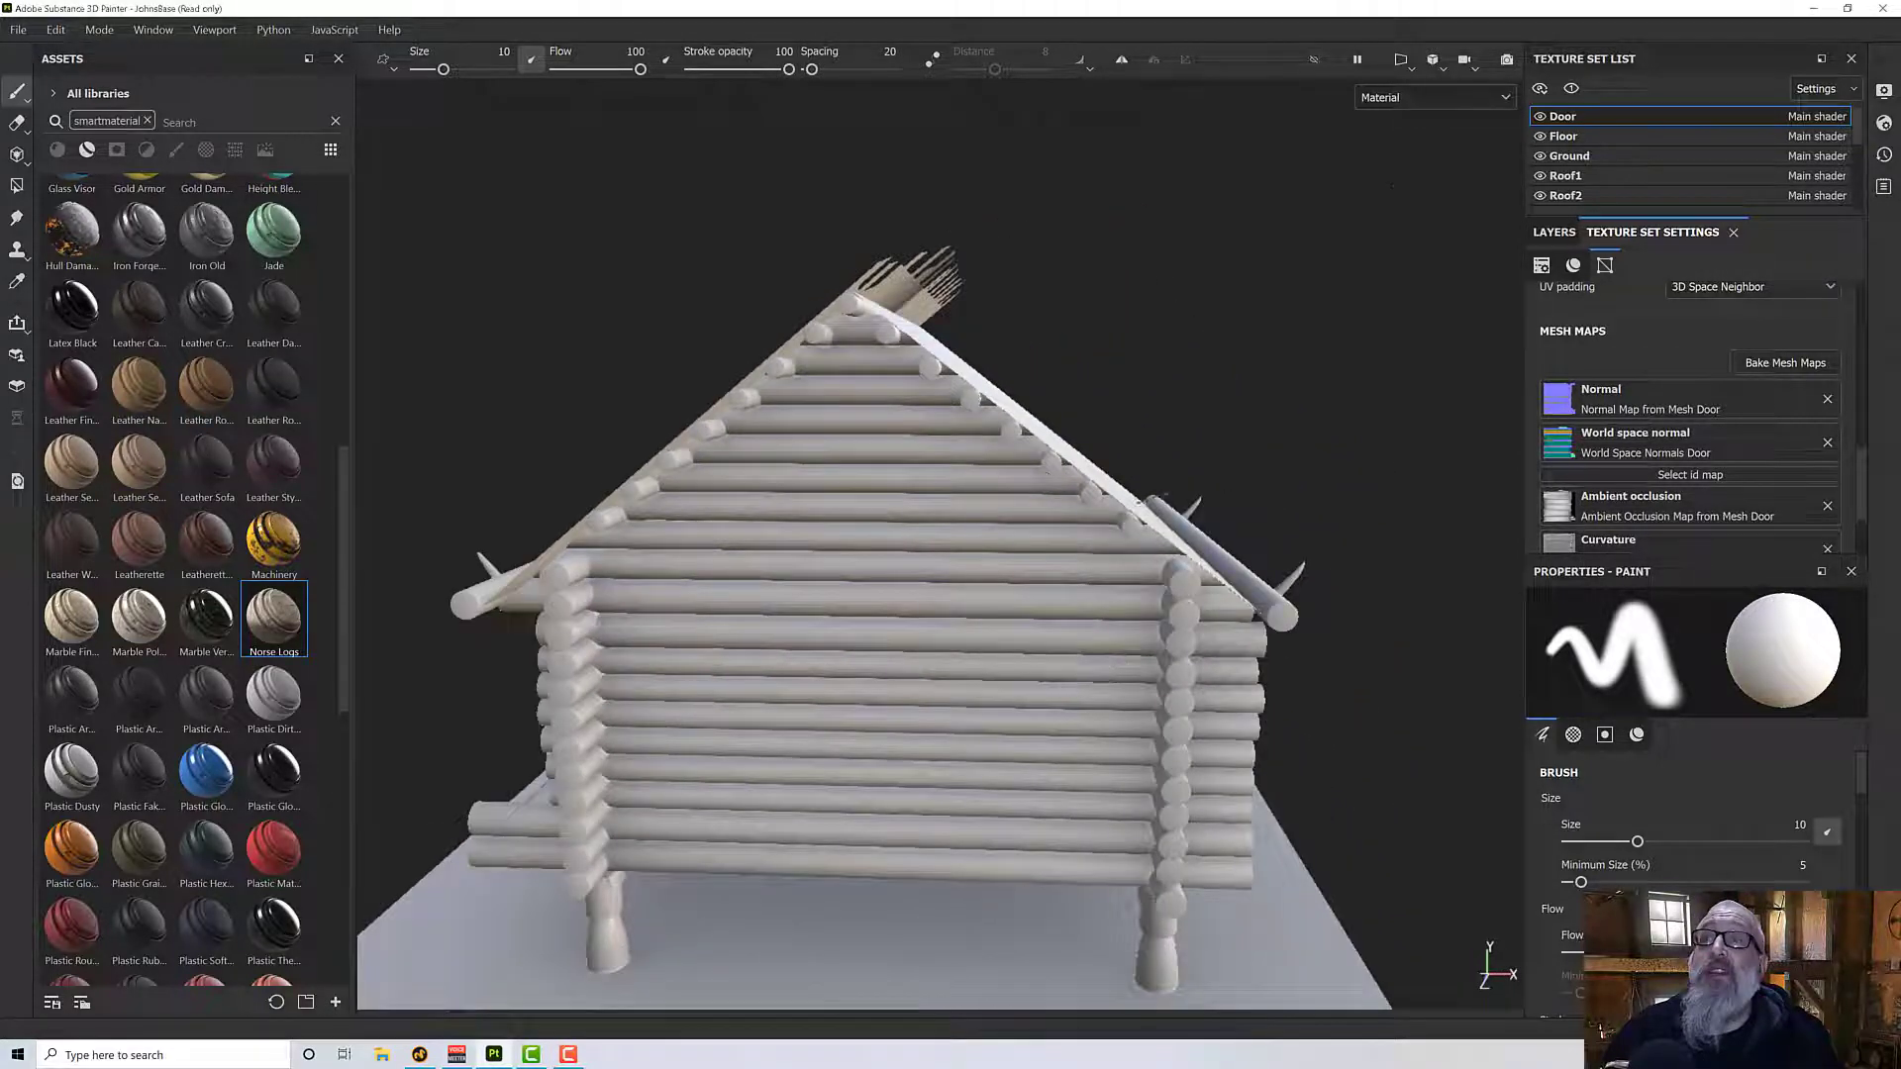
click(1571, 89)
scroll(1608, 143, down, 2)
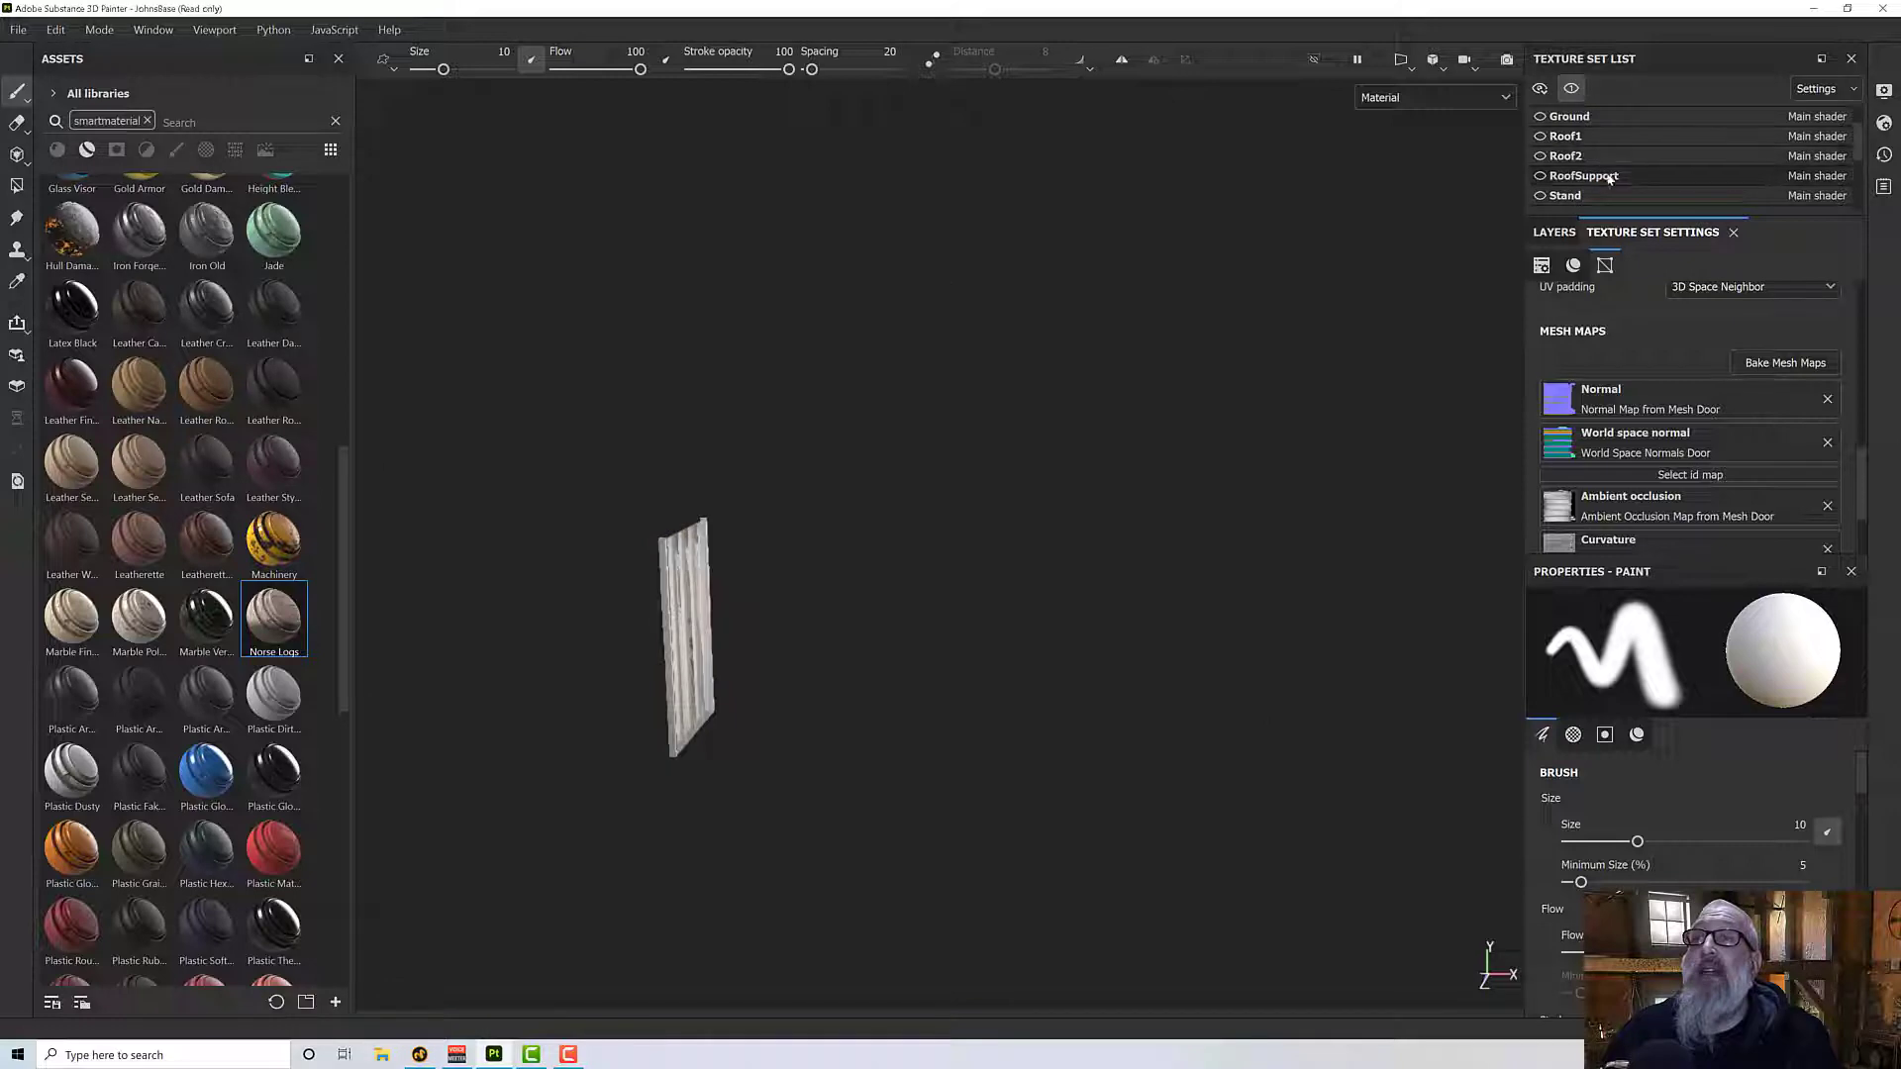
scroll(1602, 194, down, 4)
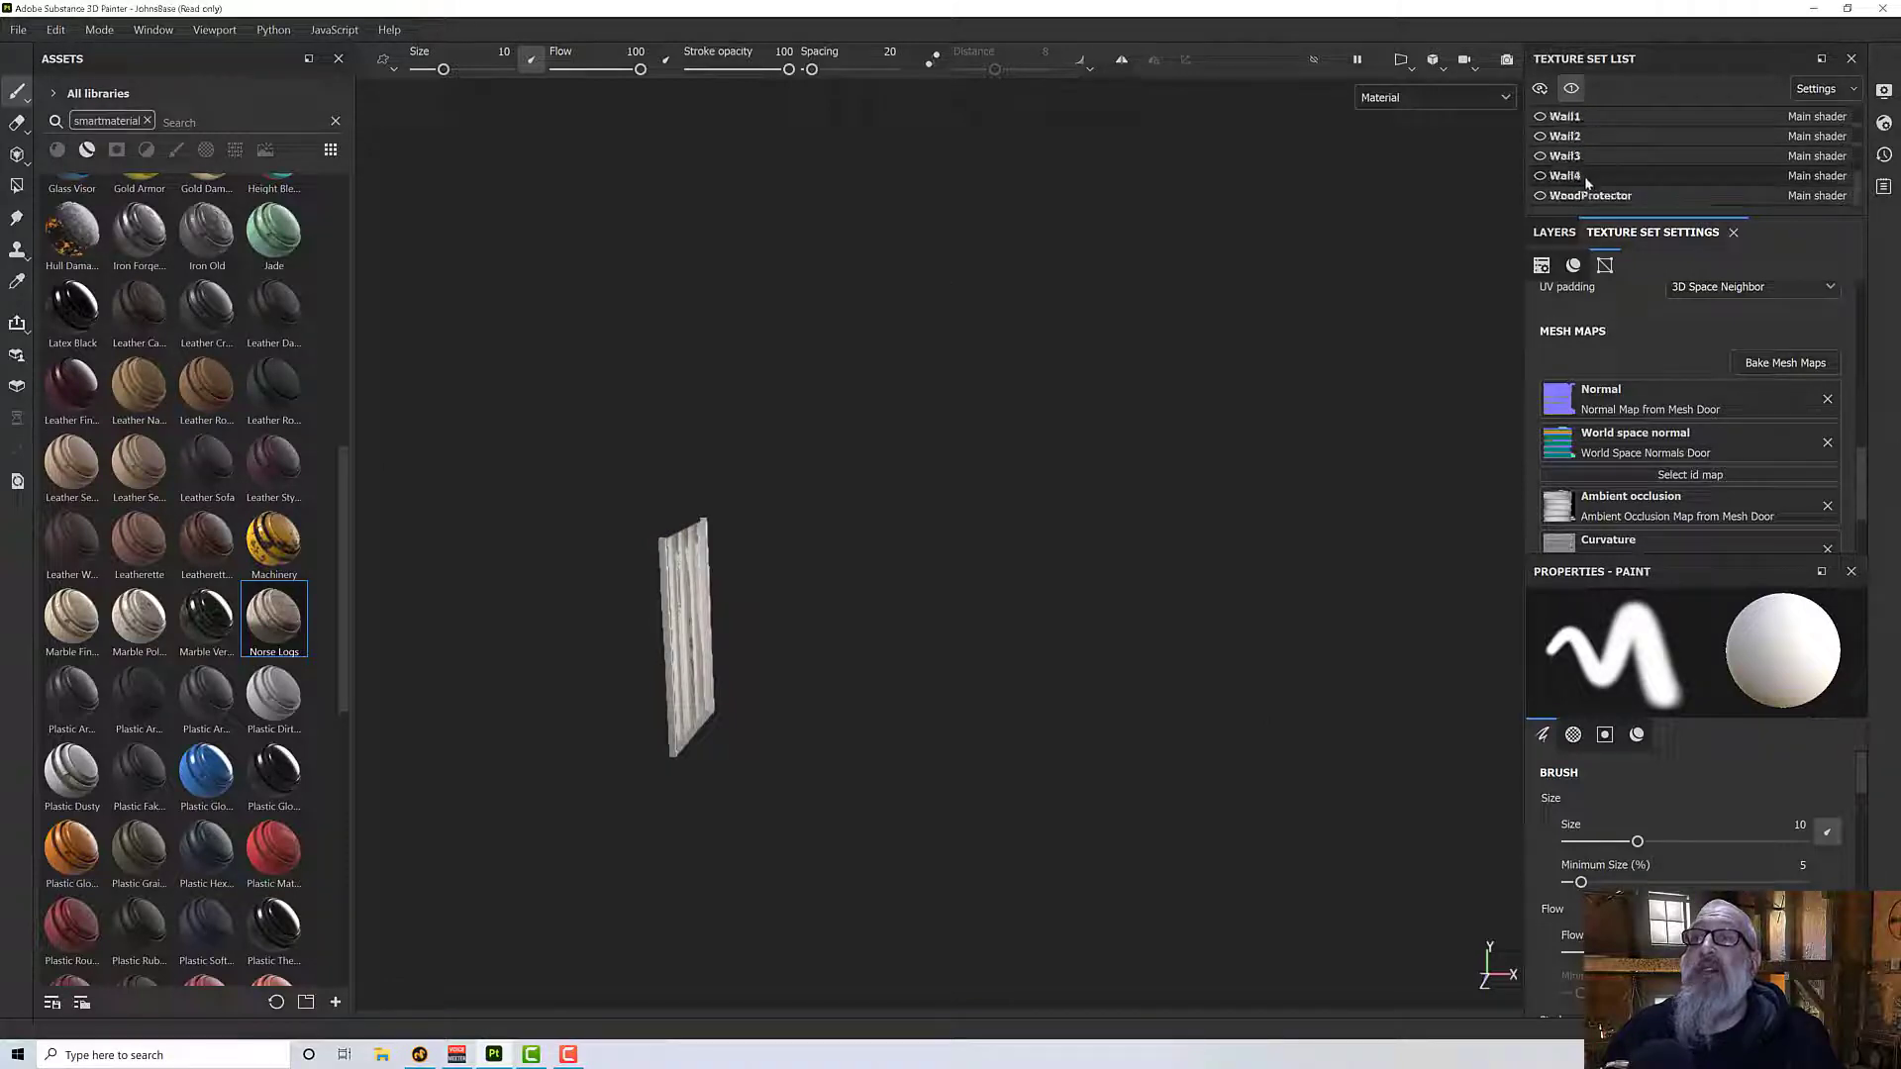
click(1567, 117)
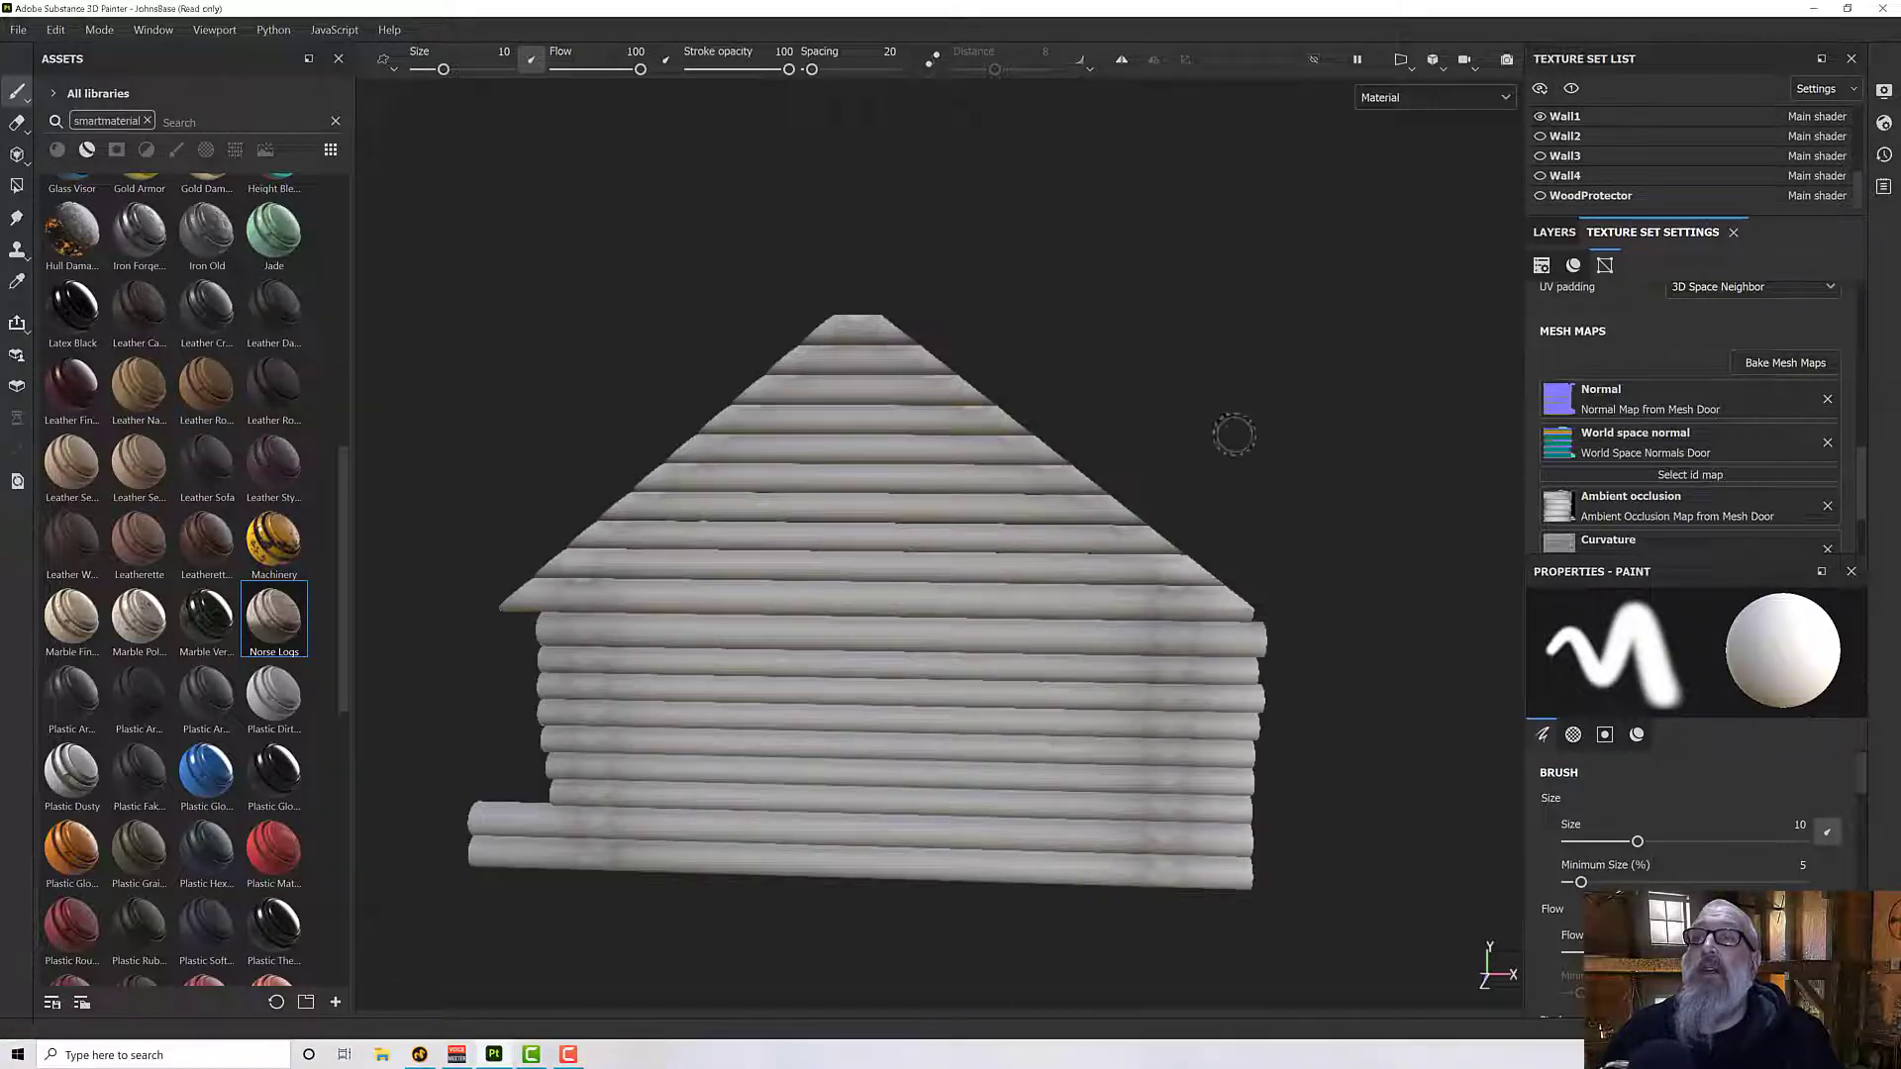
mouse_move(1232, 433)
alt+mouse_down()
mouse_move(1369, 495)
mouse_move(1561, 487)
mouse_move(1324, 466)
mouse_move(1418, 425)
alt+mouse_up()
- Replace the Door texture set's default Layer 1 with the Norse Logs smart material
click(1539, 265)
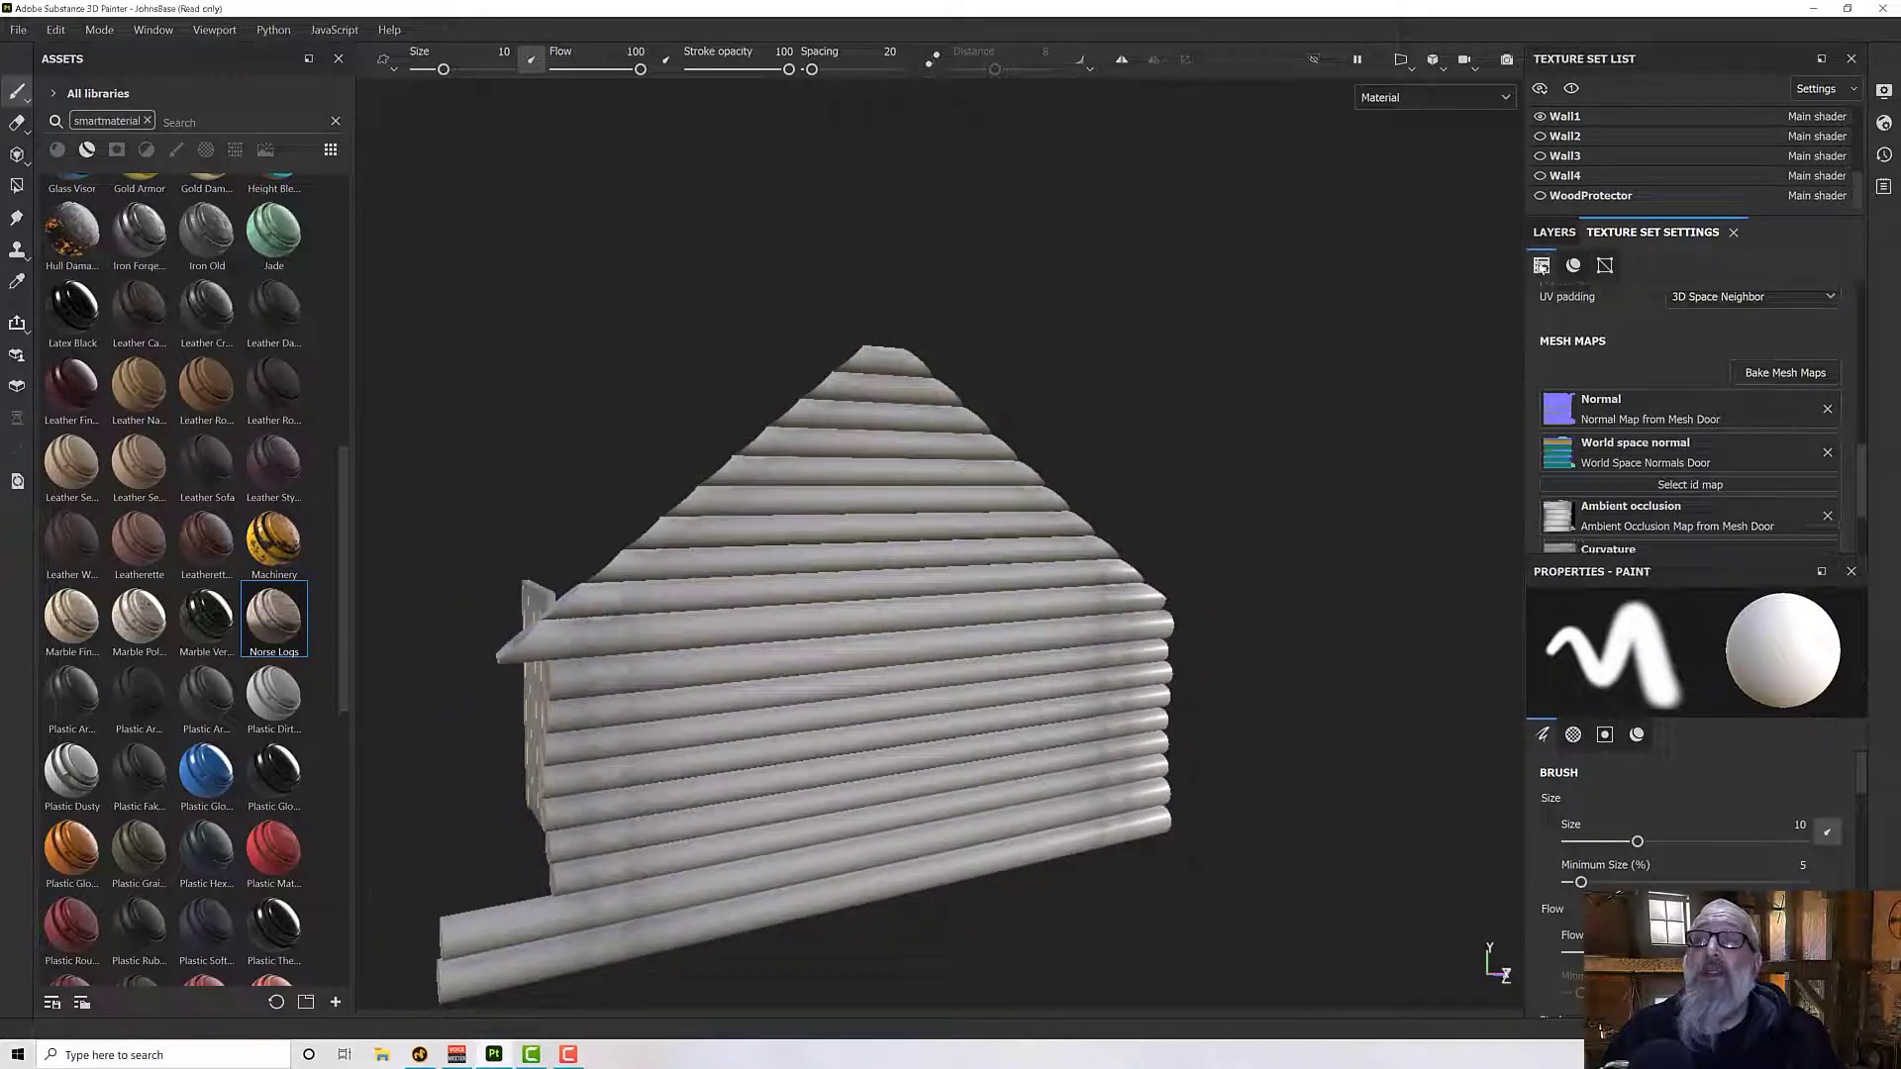
click(1553, 232)
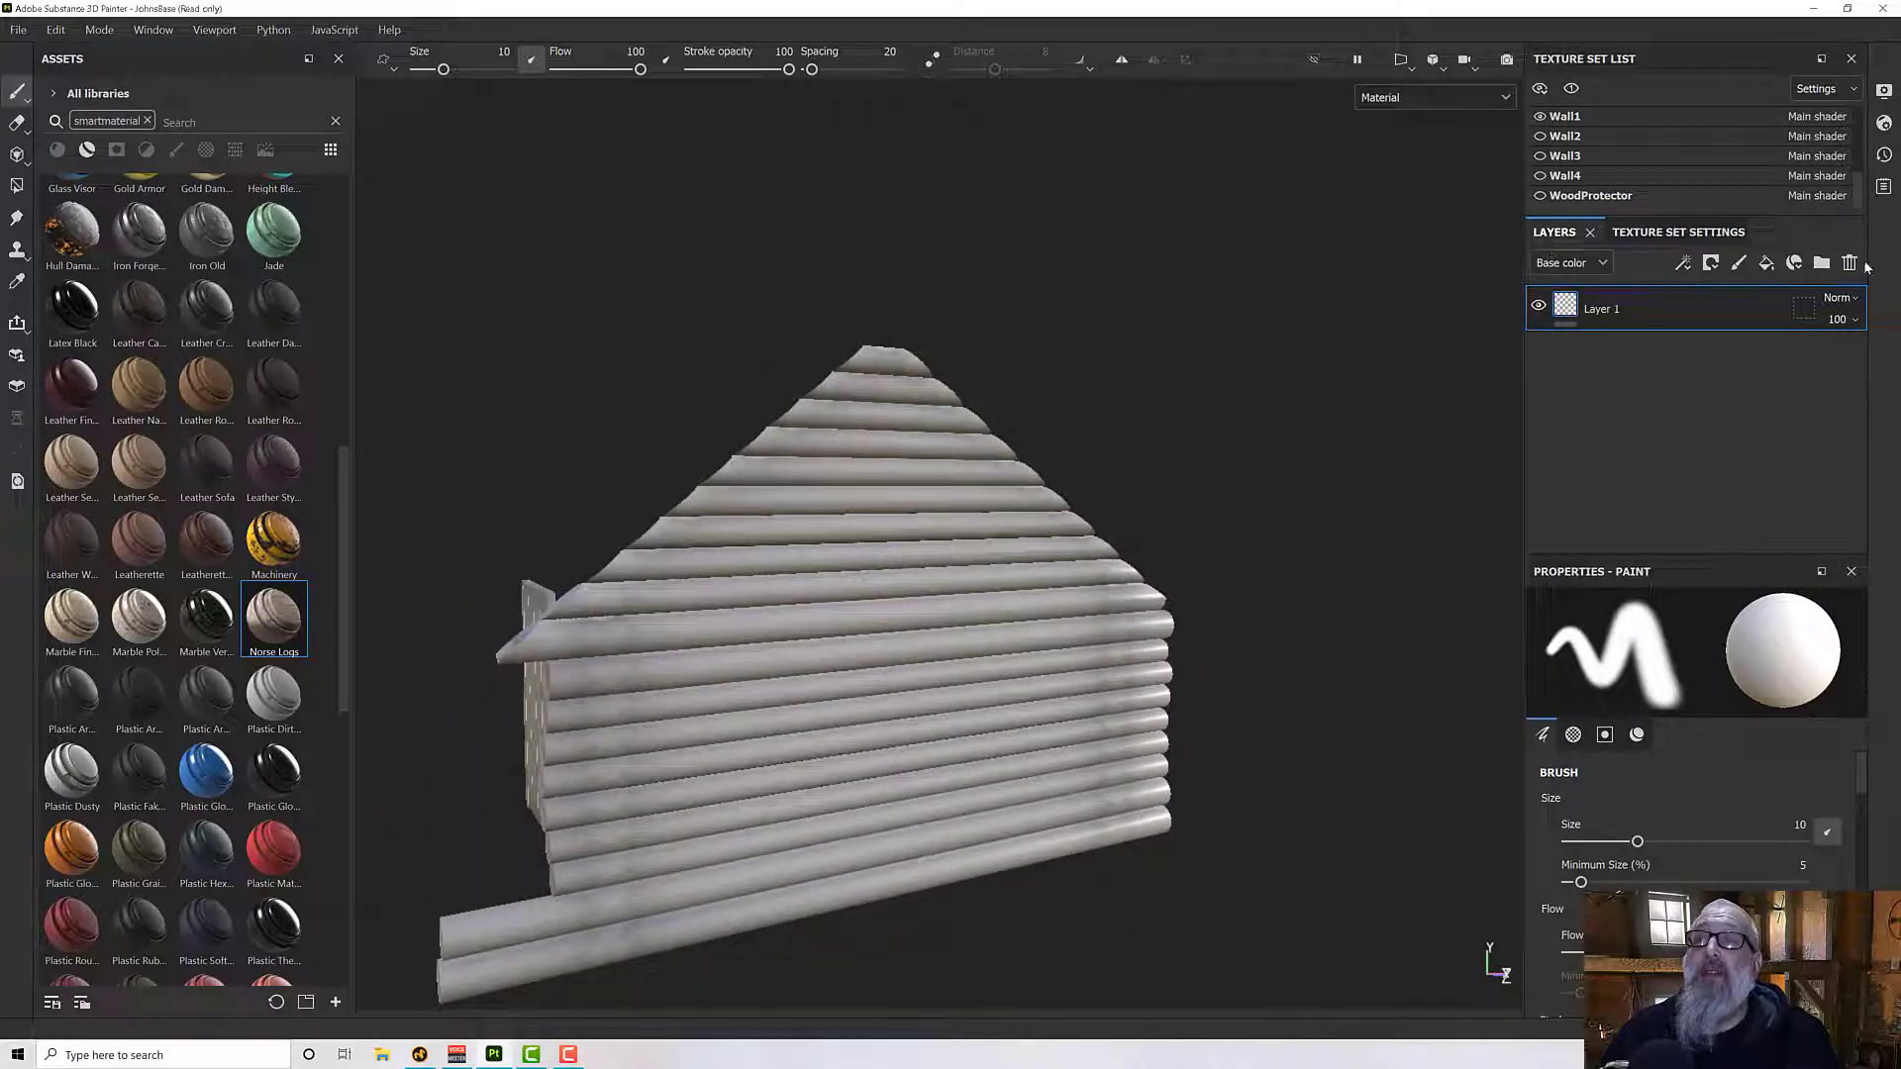
click(1850, 264)
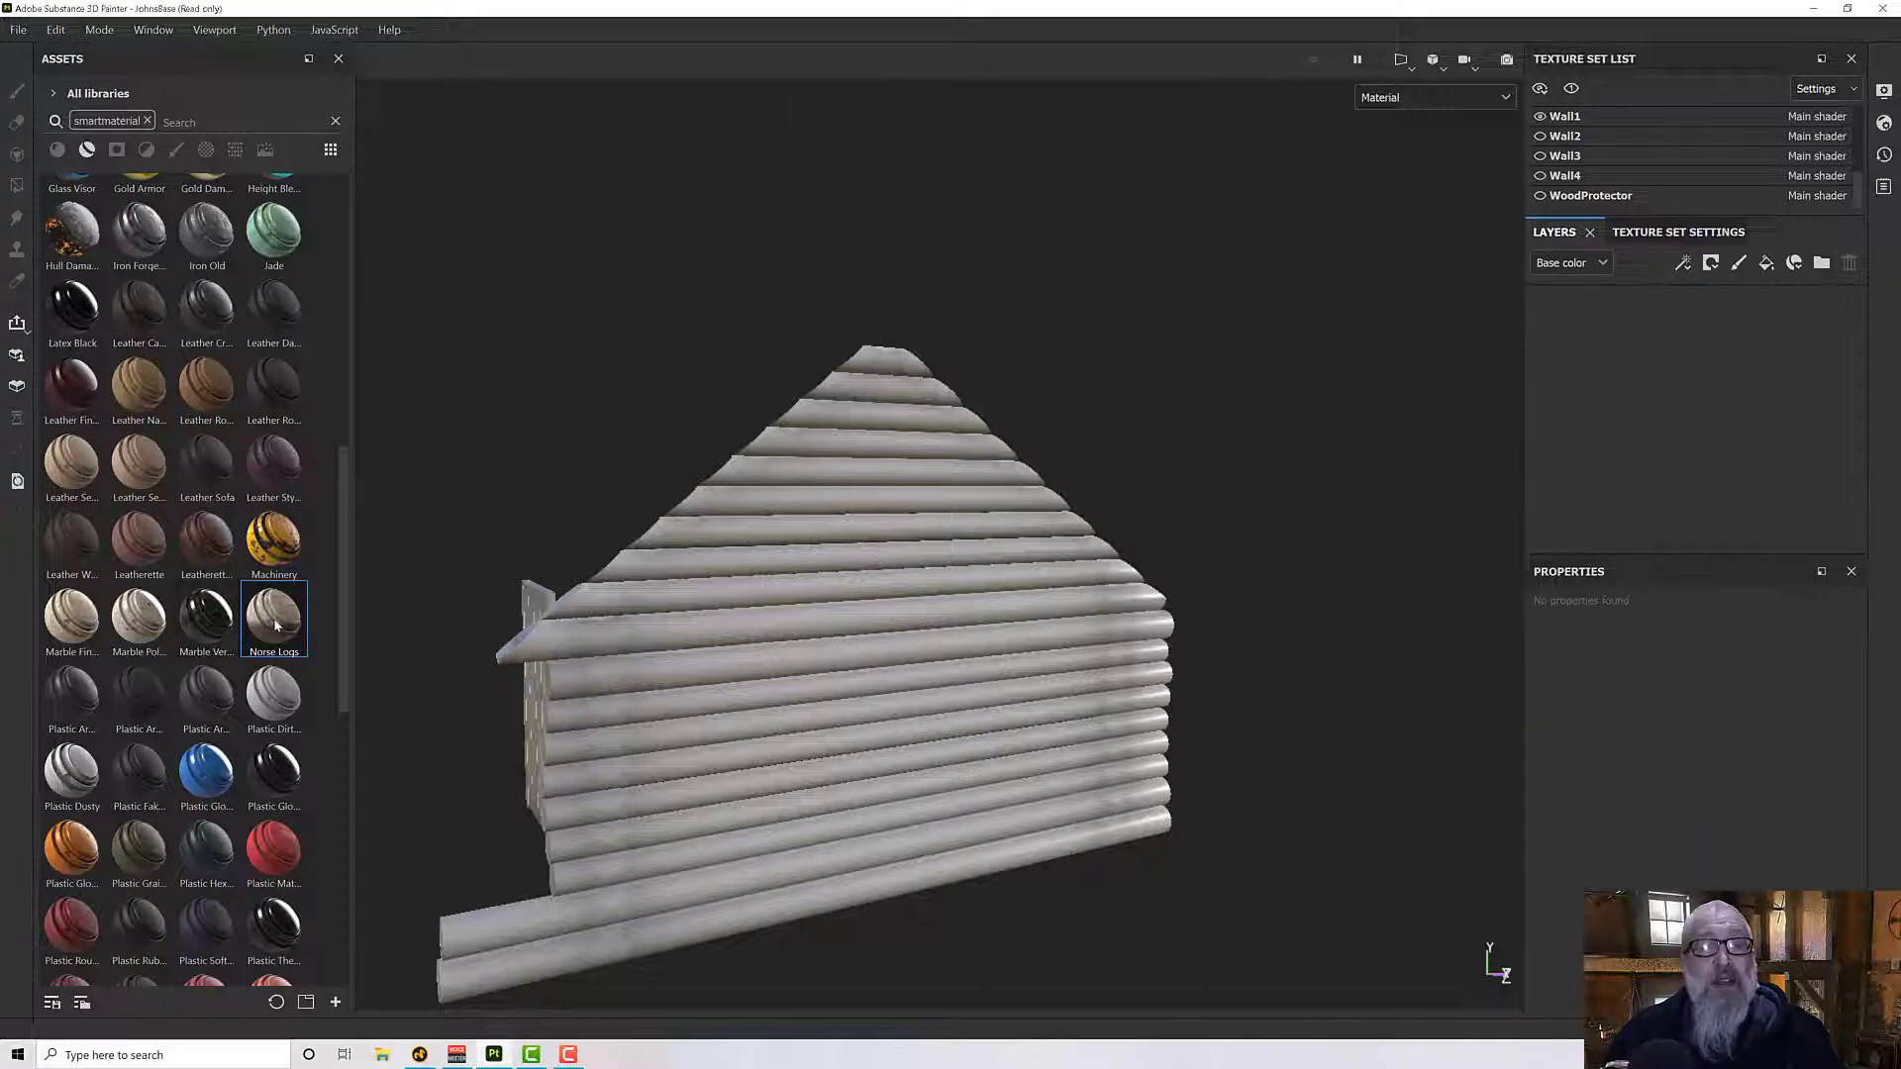
drag(276, 624, 1772, 391)
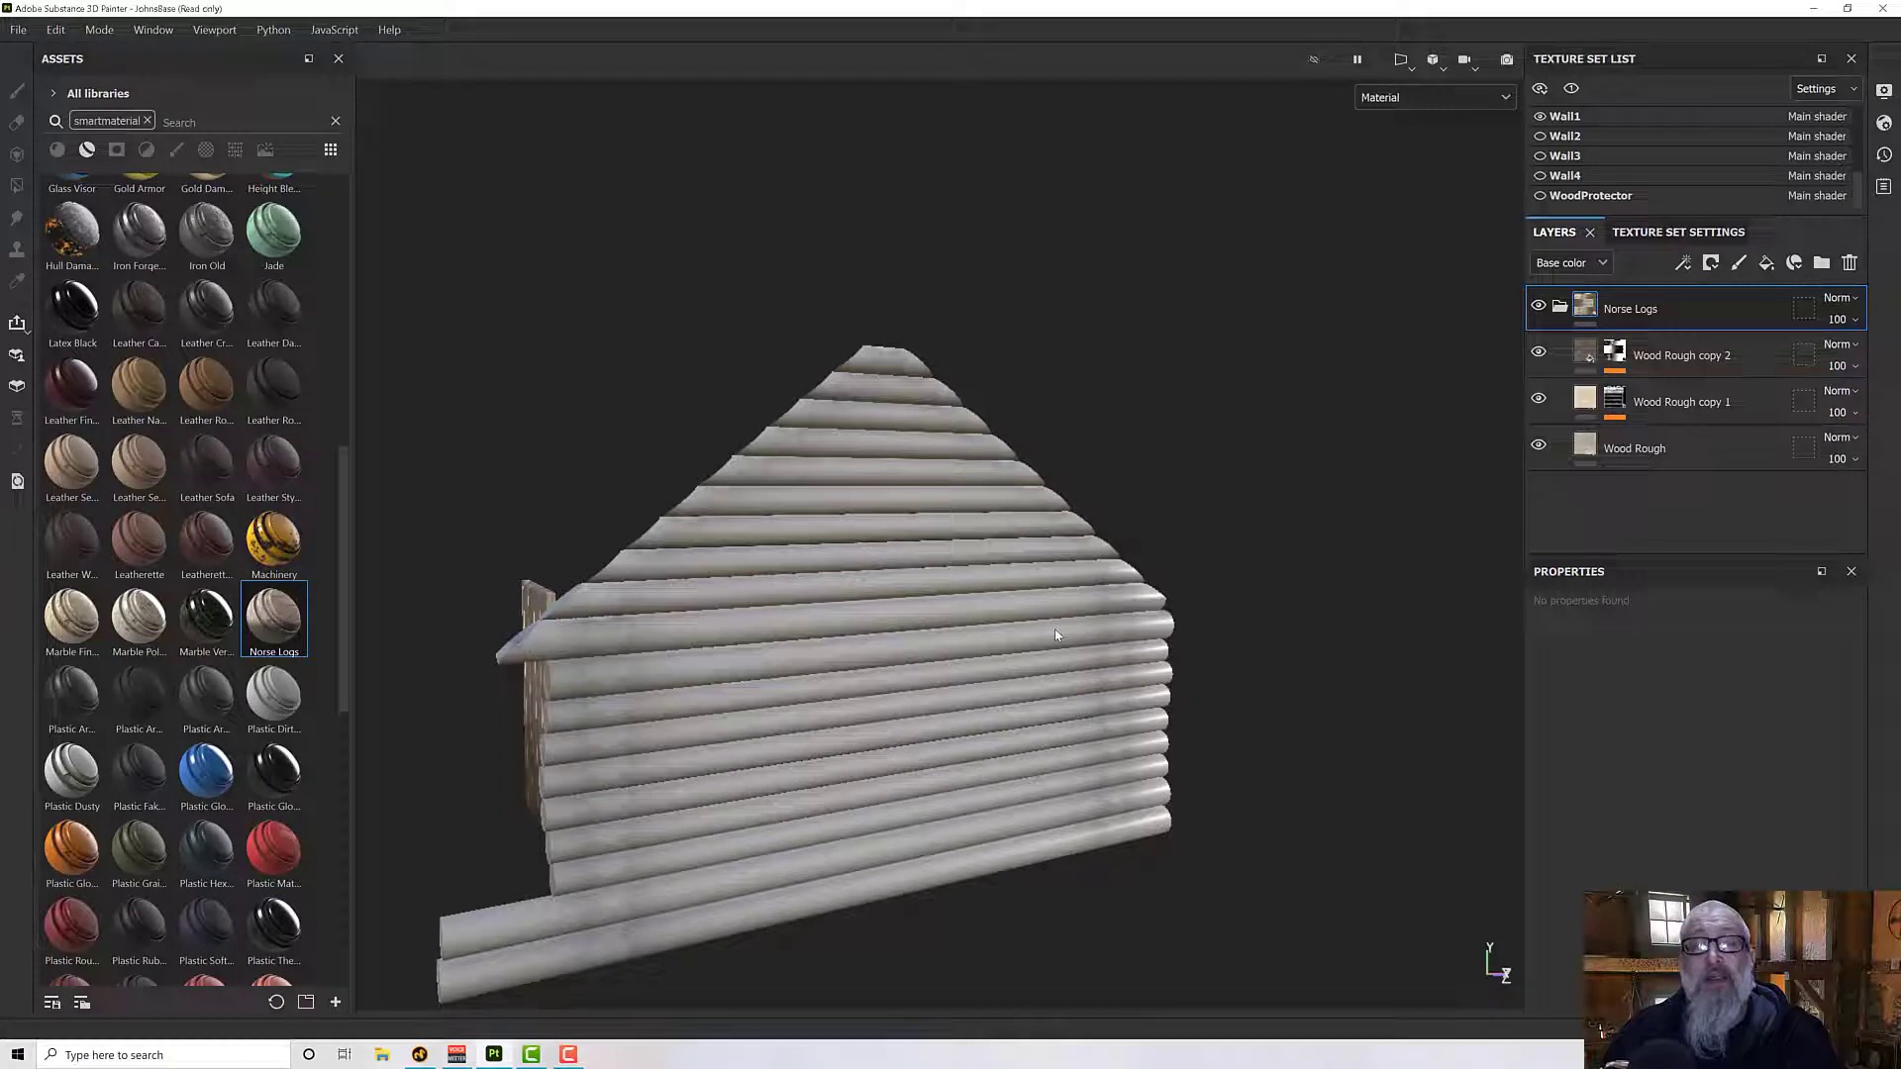
alt+drag(1087, 664, 1138, 673)
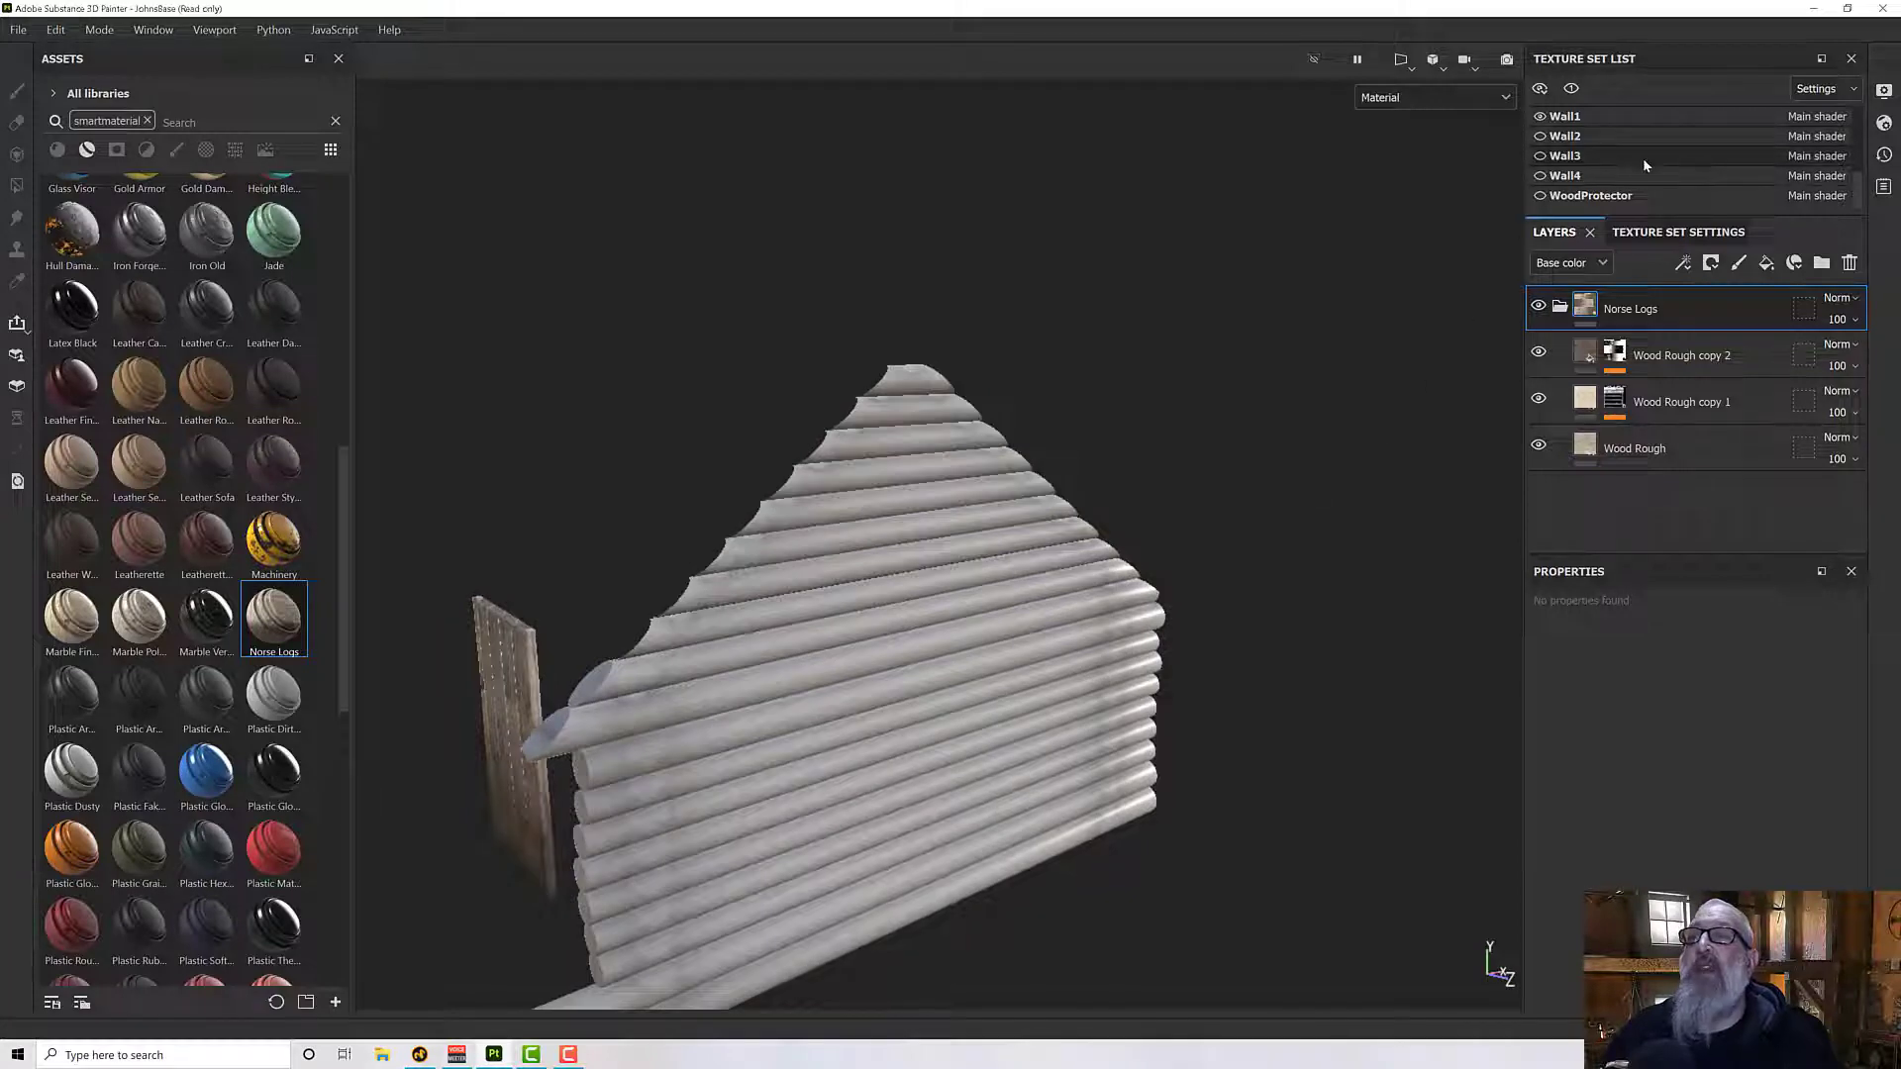
- Apply the Norse Logs smart material to the Wall1 texture set and delete its default Layer 1
click(1634, 118)
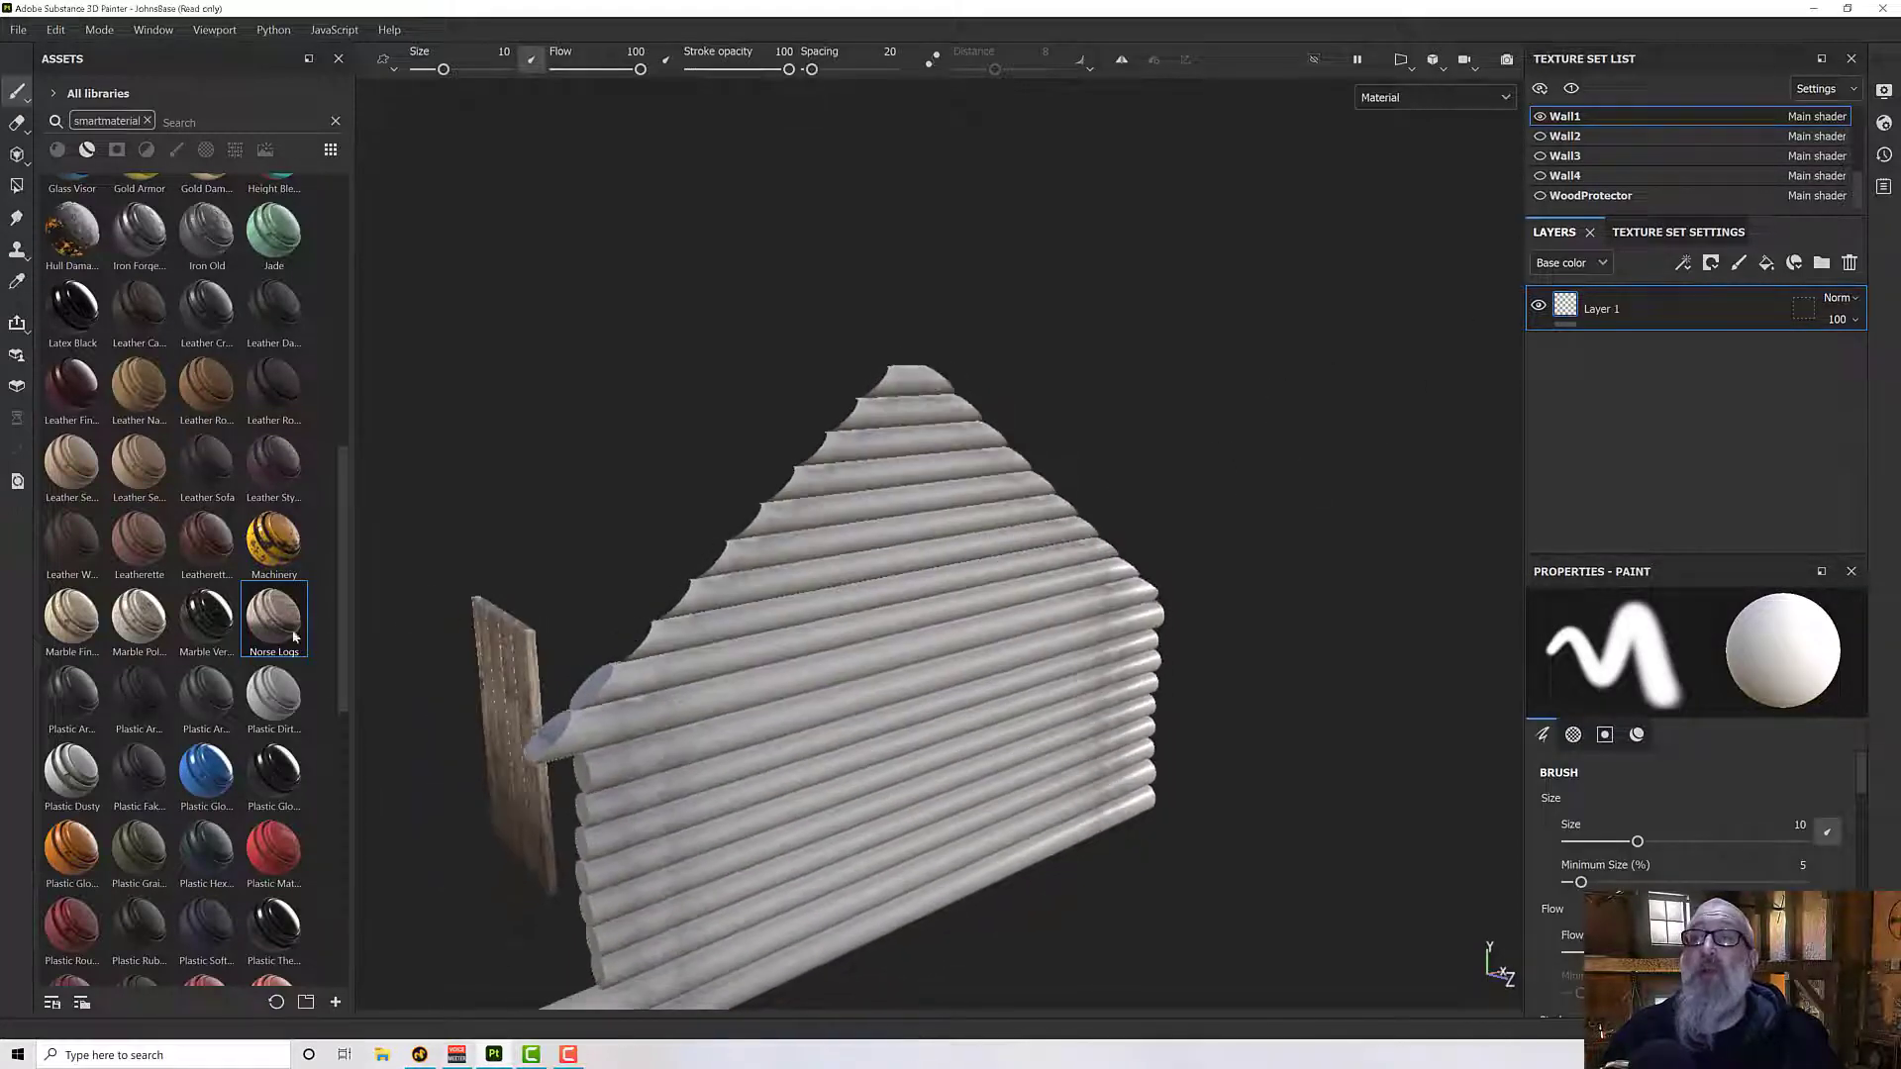
drag(259, 636, 1766, 323)
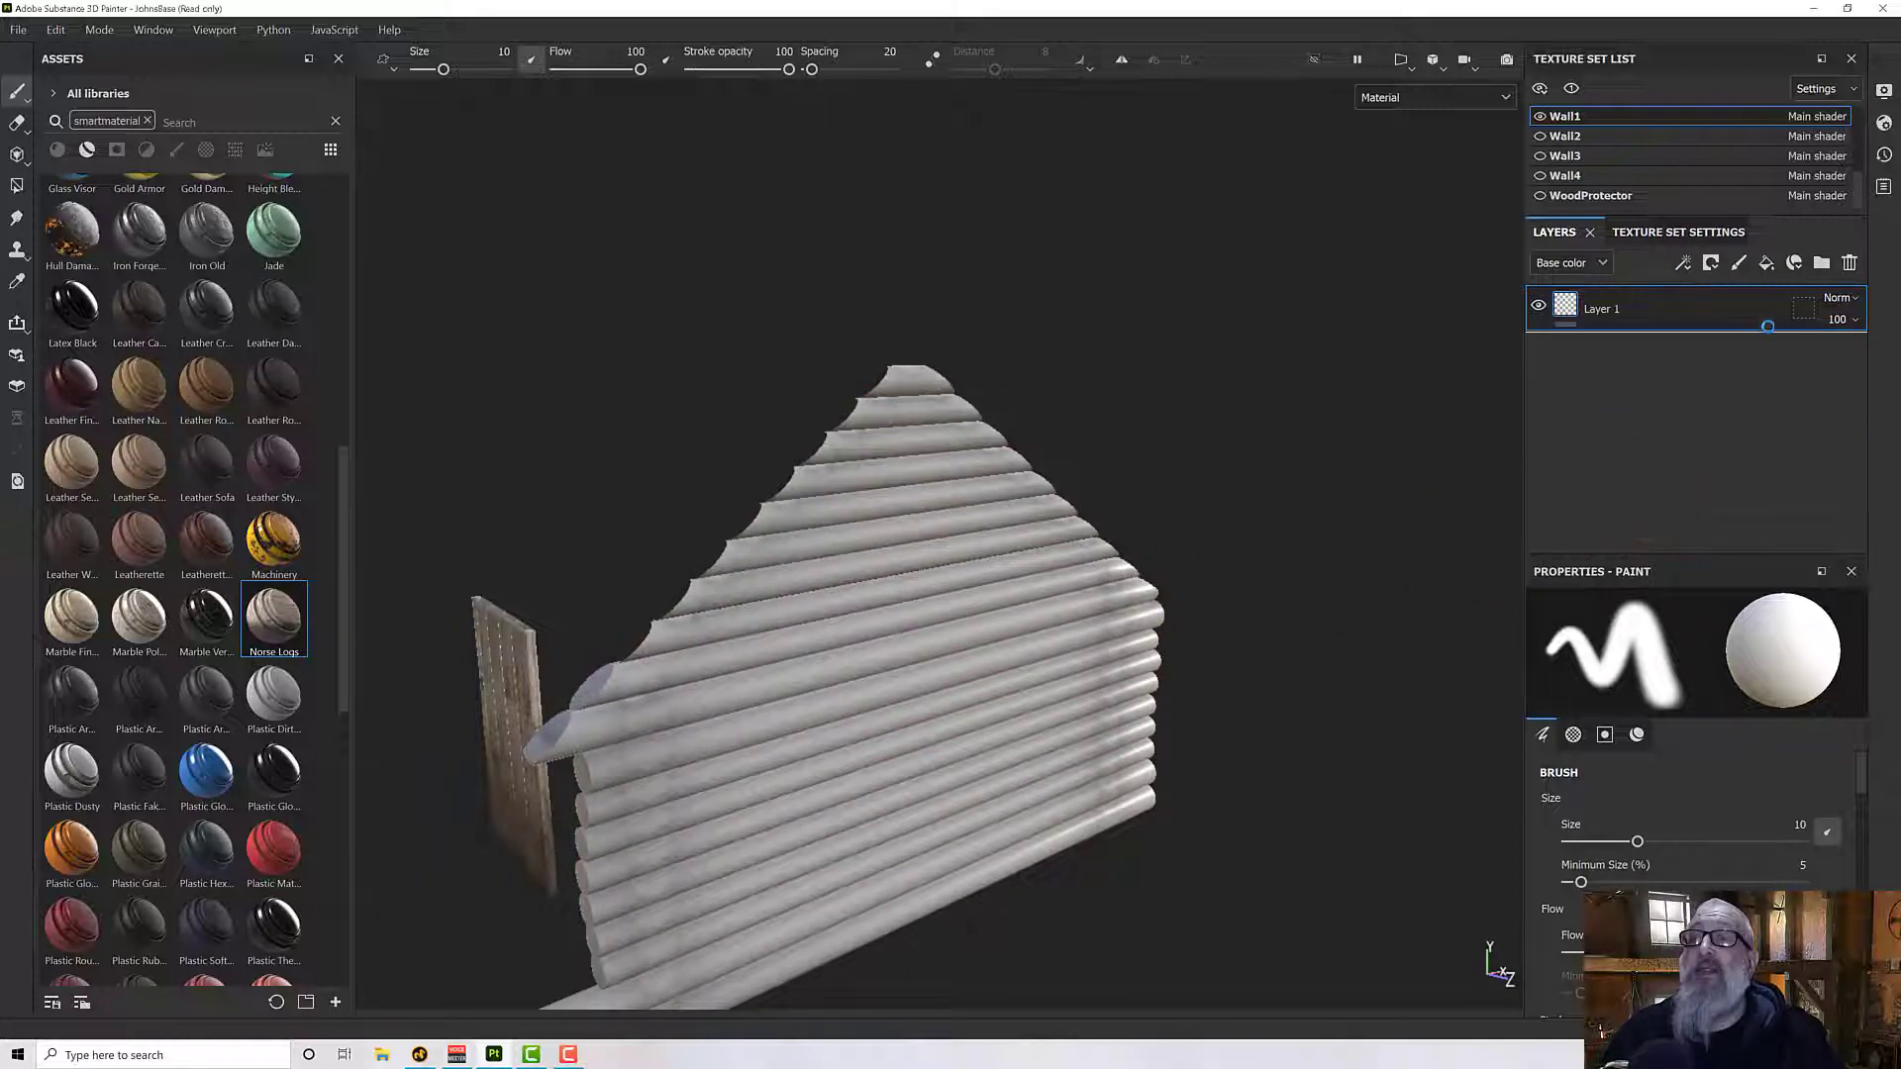
click(1724, 323)
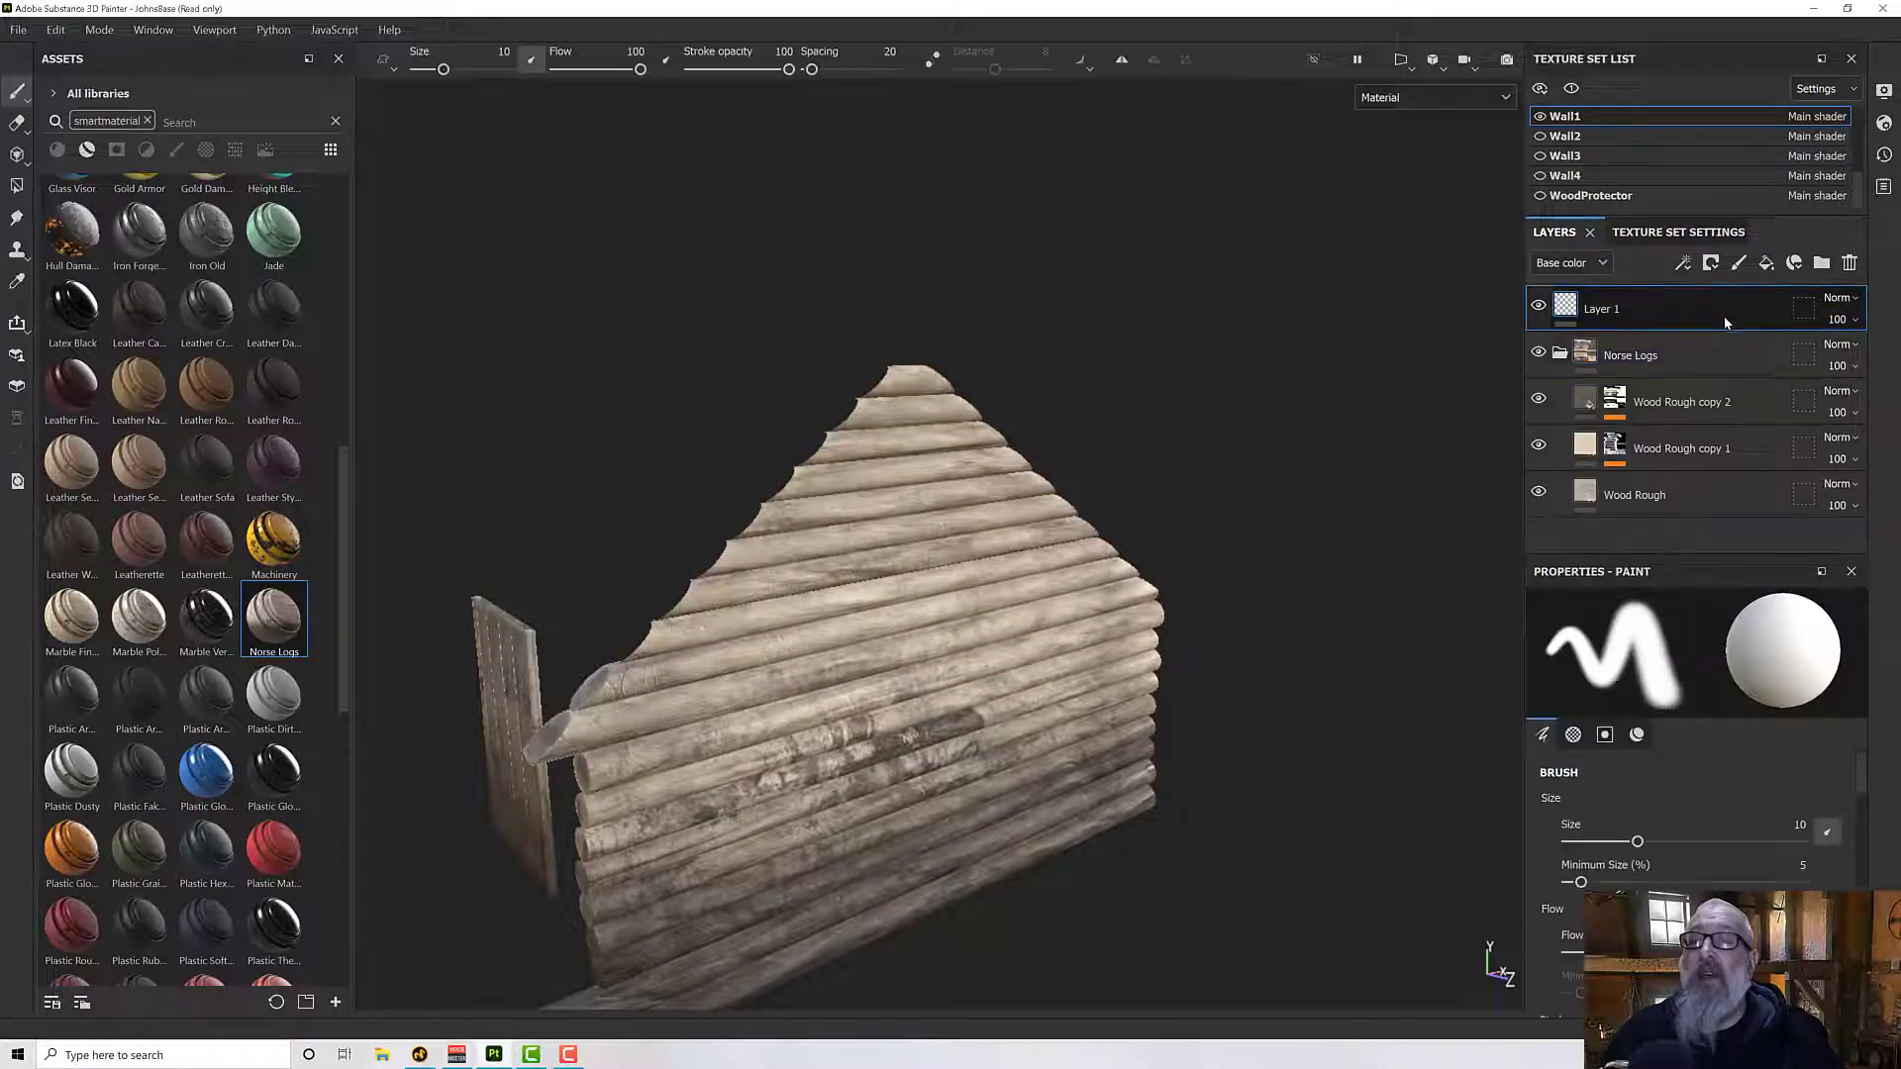
click(1849, 264)
alt+drag(1079, 639, 1022, 624)
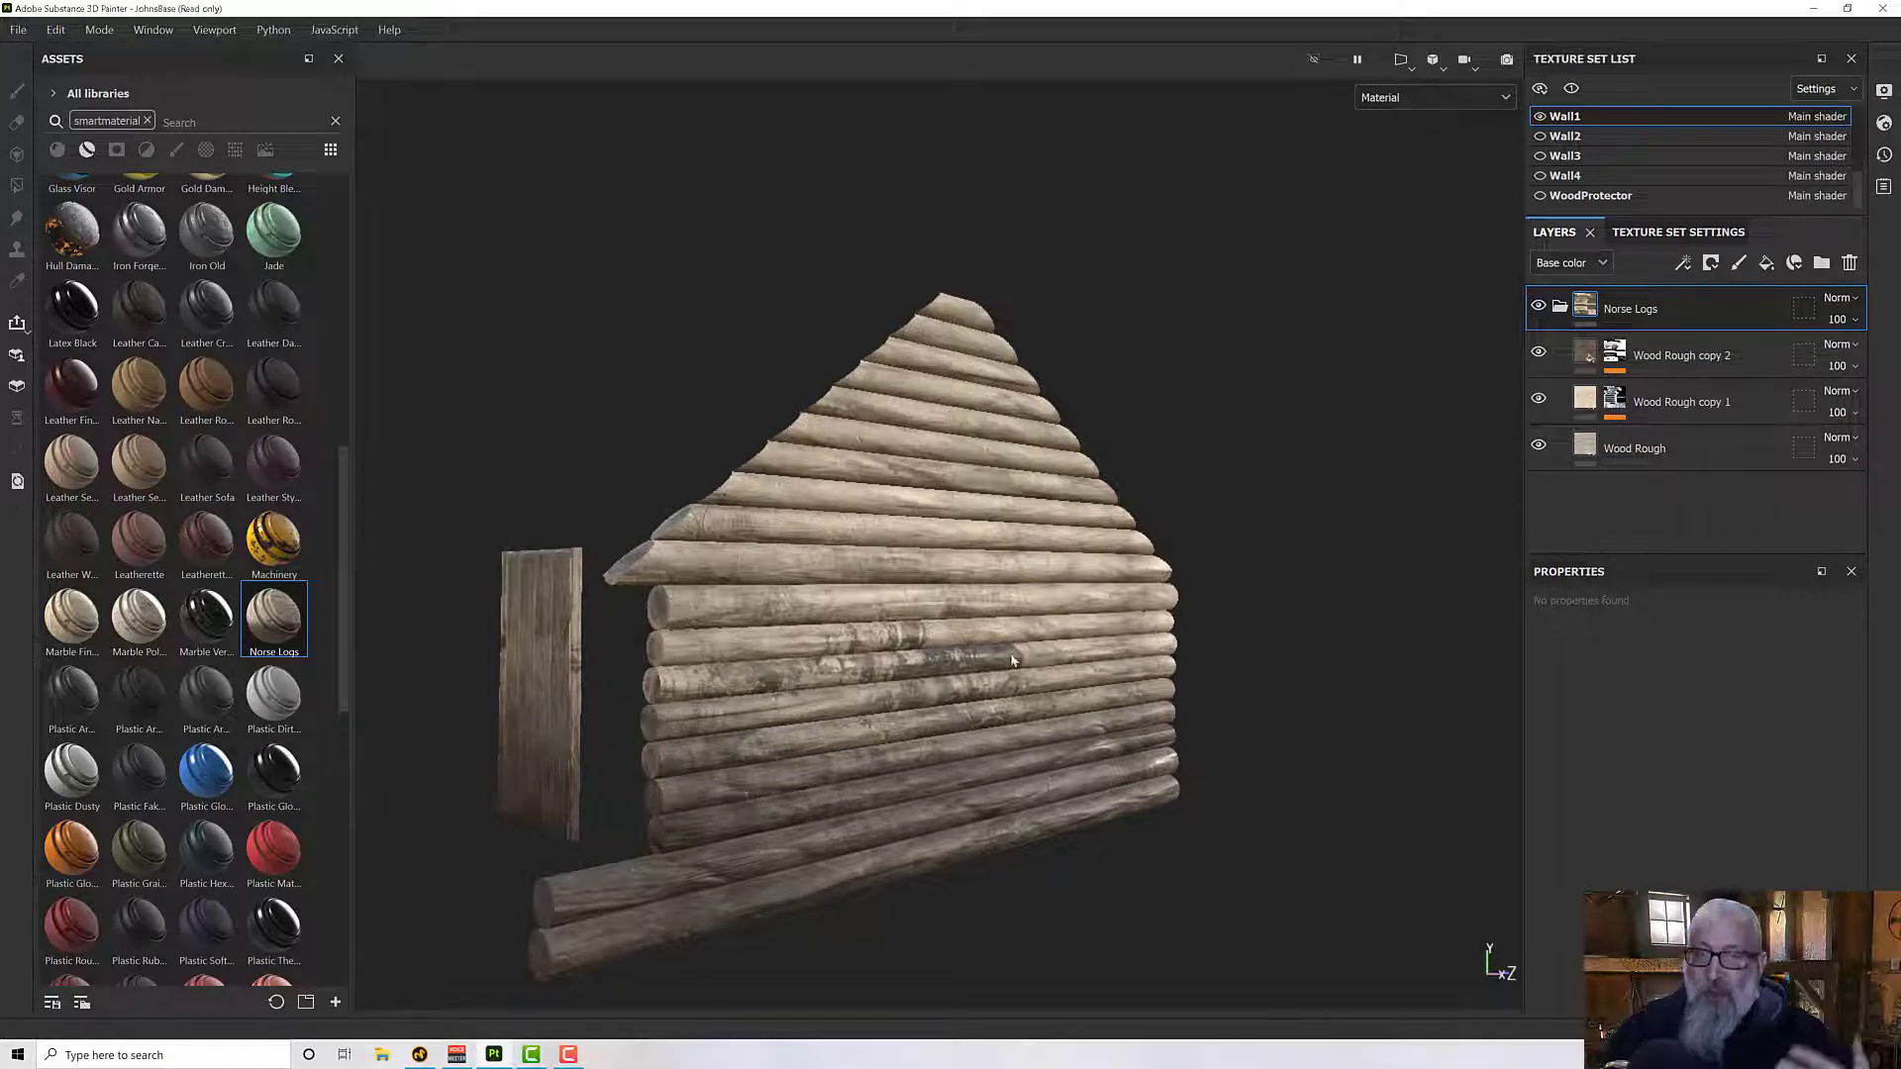
alt+drag(967, 646, 1274, 618)
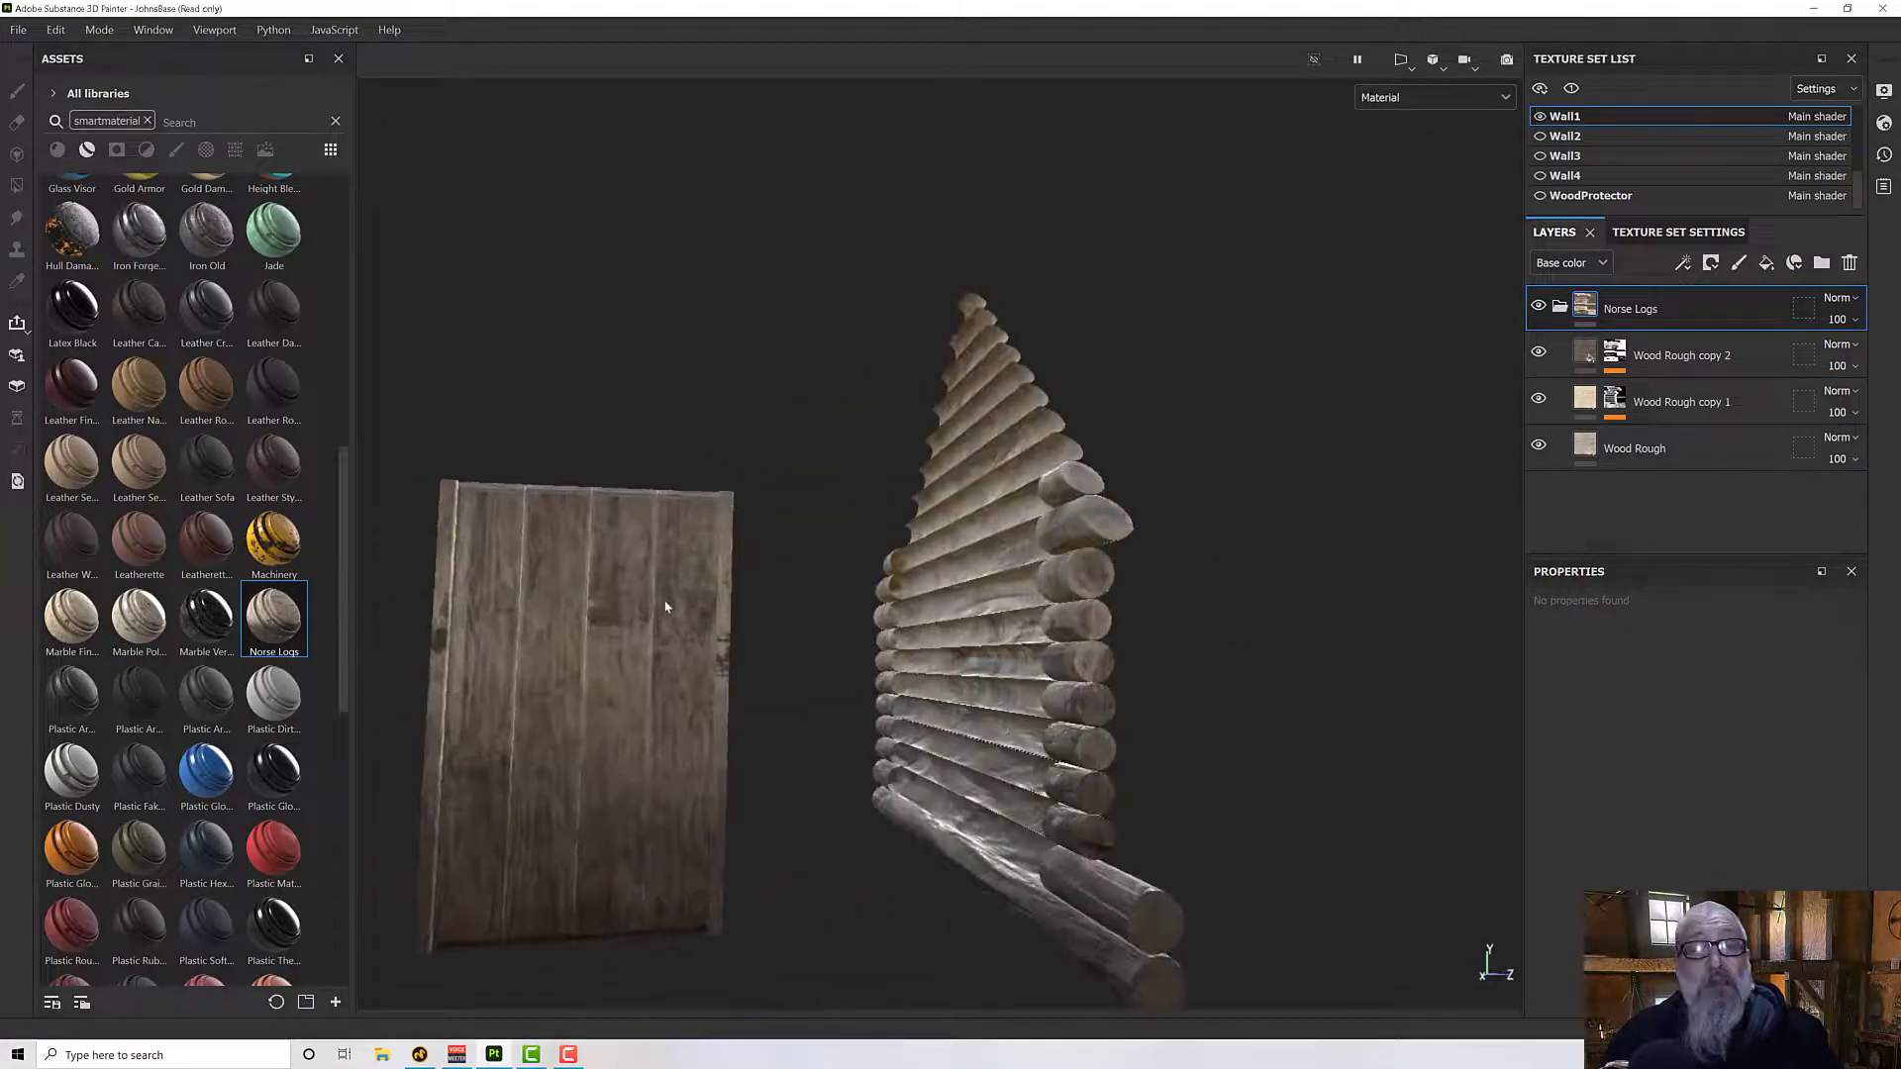
alt+drag(923, 601, 1192, 584)
- Instantiate Wall1's Norse Logs folder across only the Wall2, Wall3, Wall4 and RoofSupport texture sets
right_click(1606, 311)
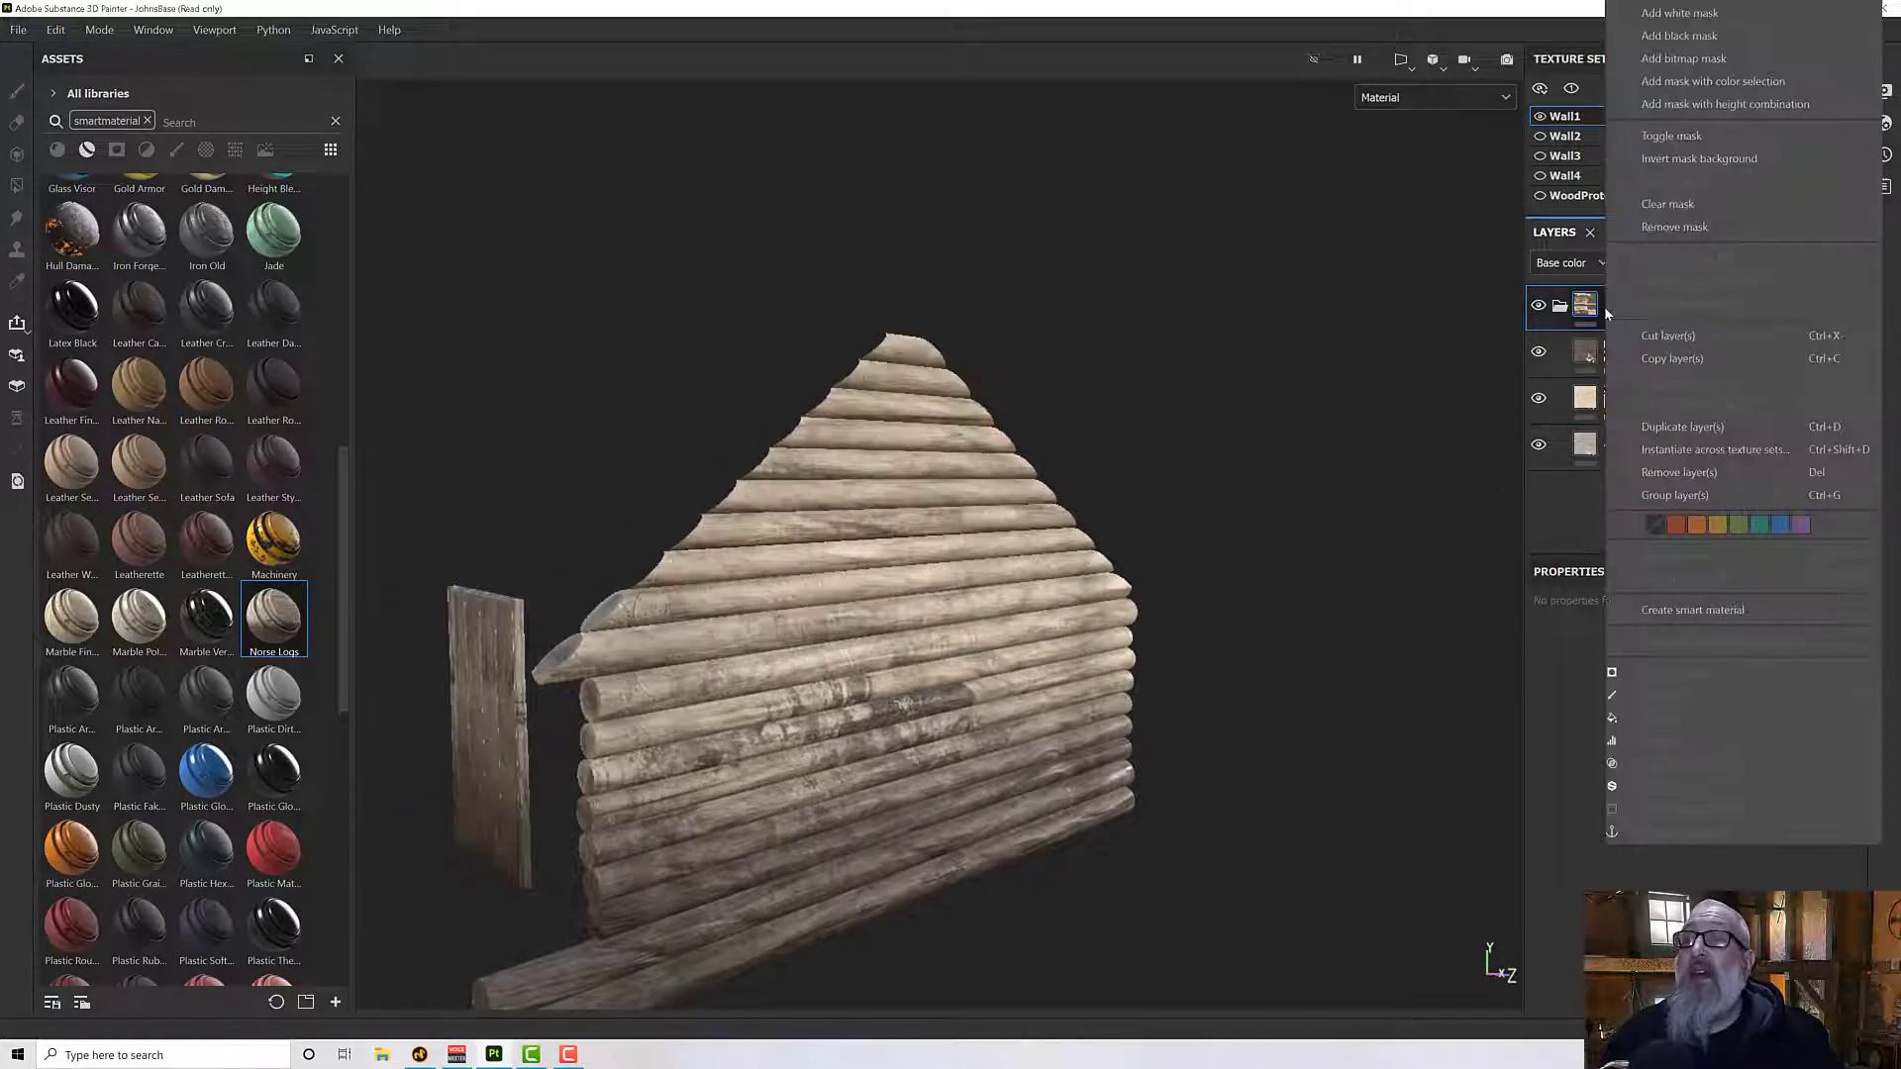
click(1711, 451)
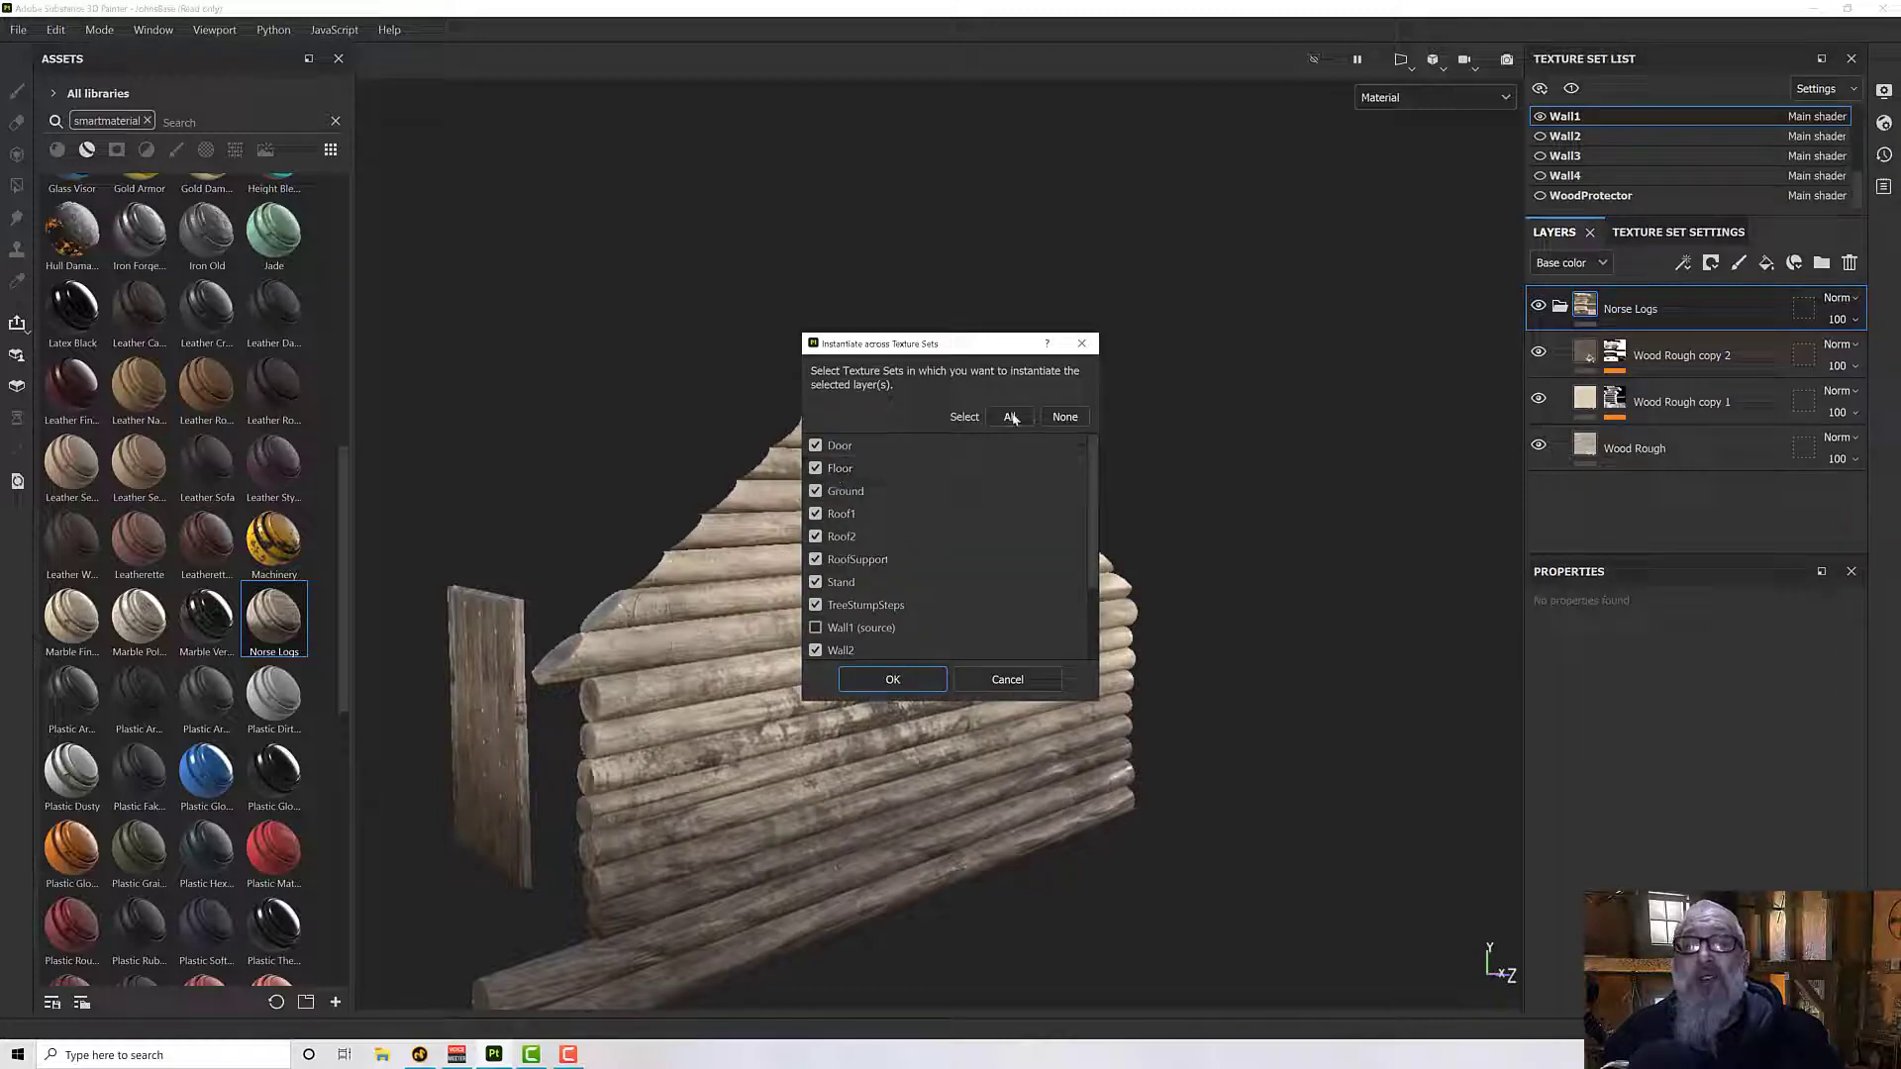
click(1078, 417)
scroll(904, 560, down, 2)
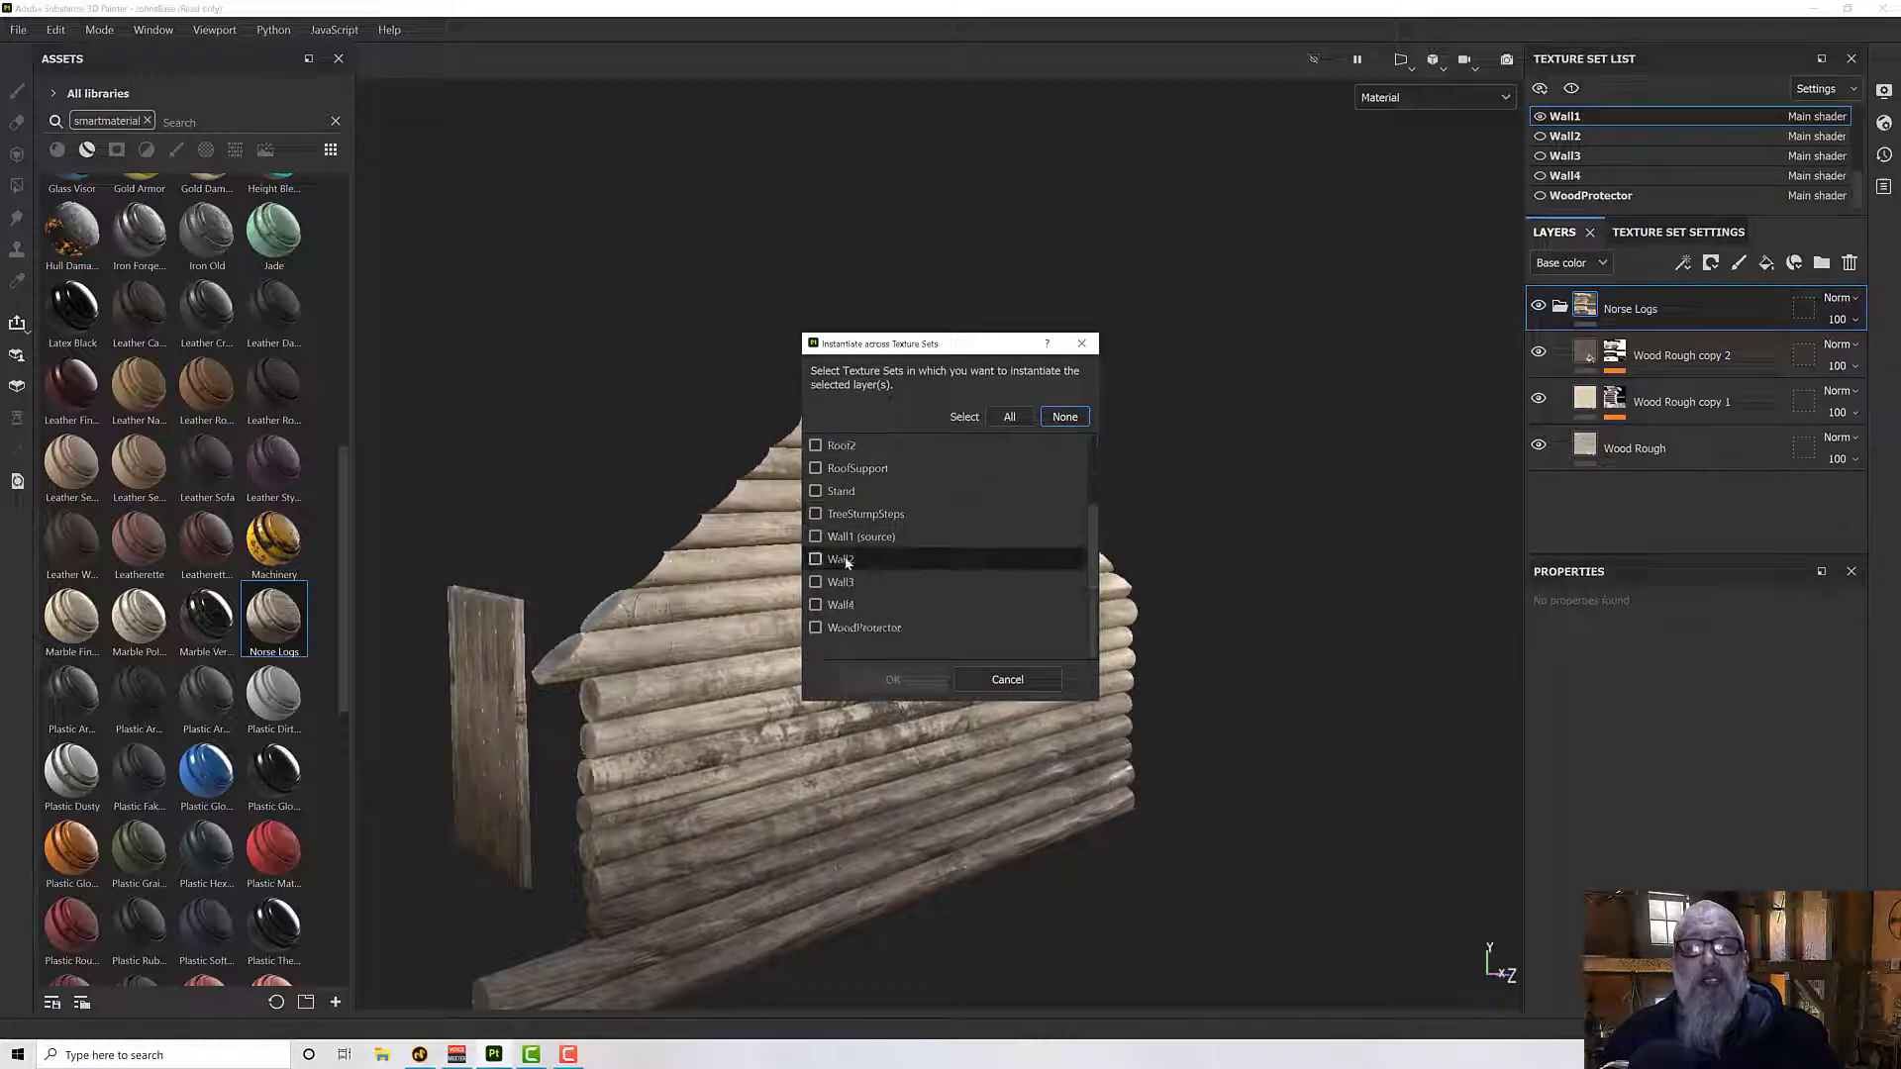
click(816, 560)
click(816, 583)
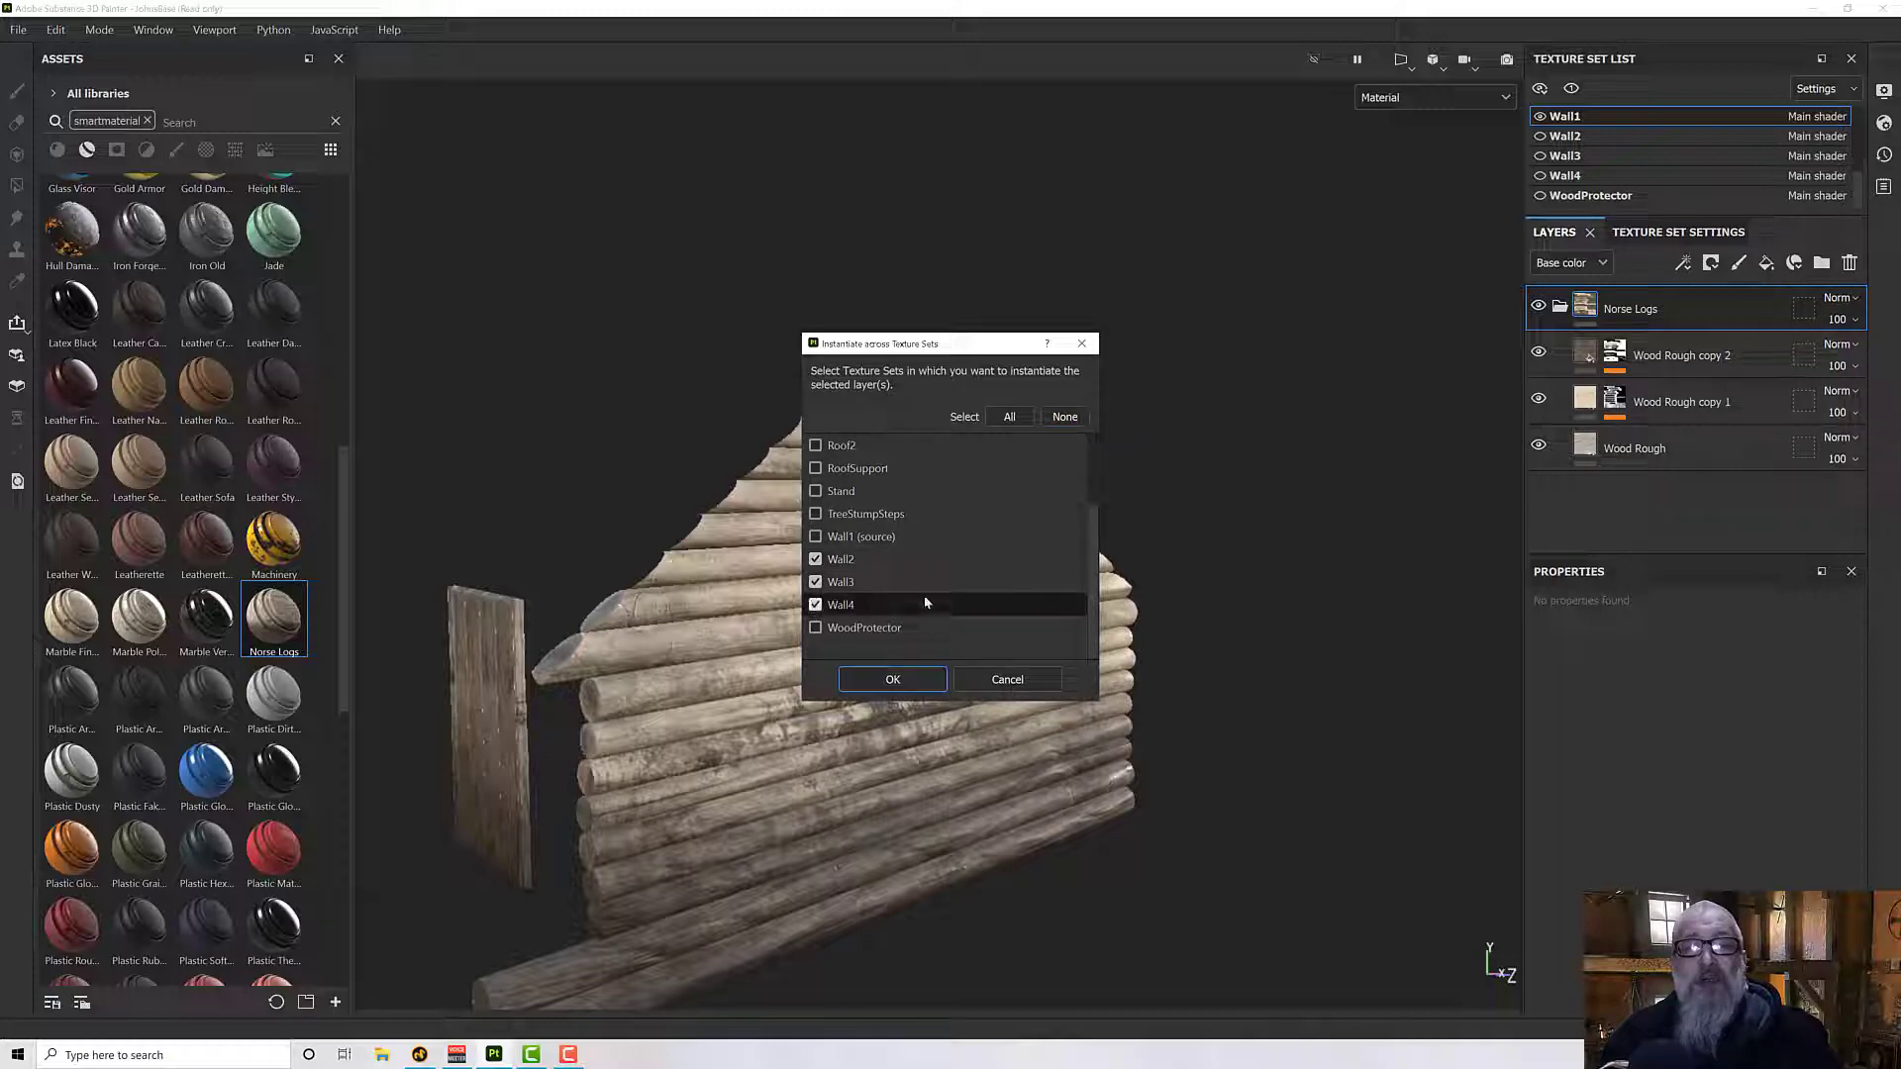
click(814, 468)
scroll(815, 468, up, 1)
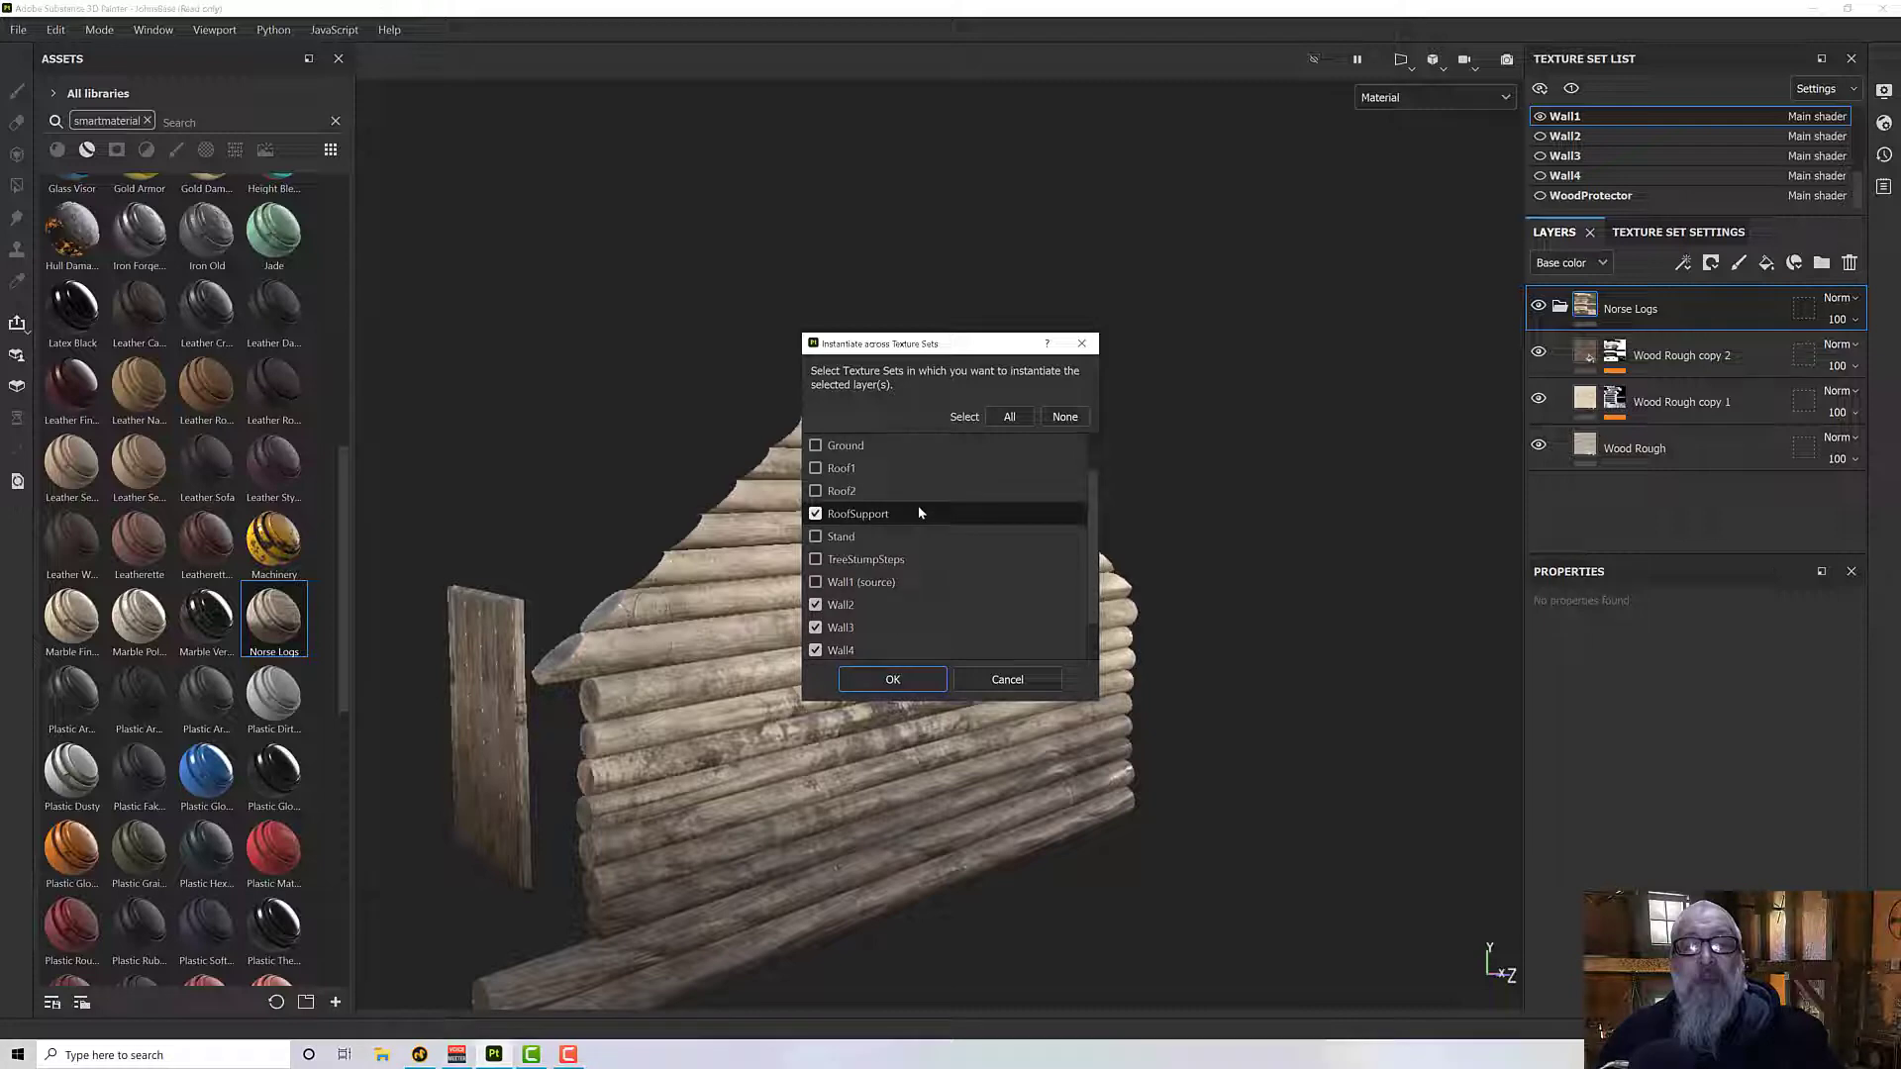
scroll(919, 513, up, 1)
click(933, 681)
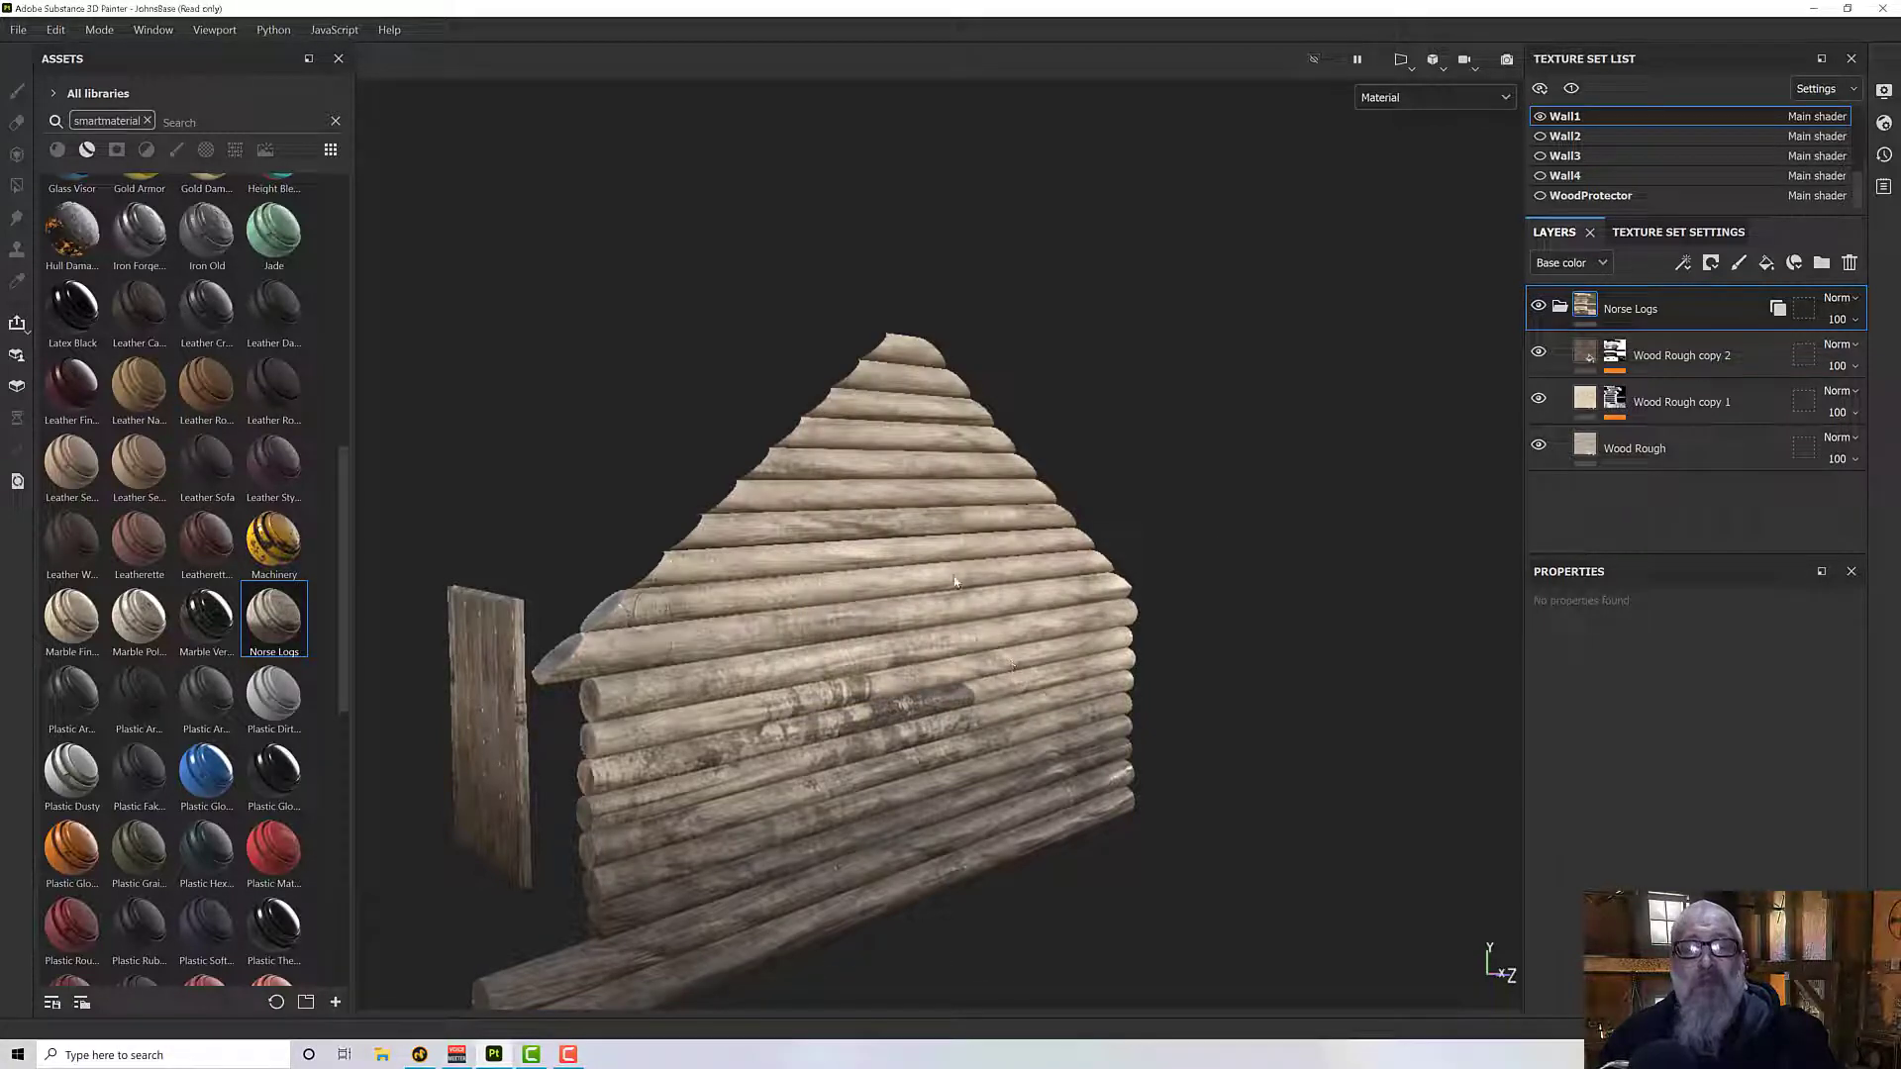
- Make the Wall2, Wall3, Floor, Ground, Roof1 and Roof2 texture sets visible again
alt+drag(955, 582, 1052, 573)
click(1572, 90)
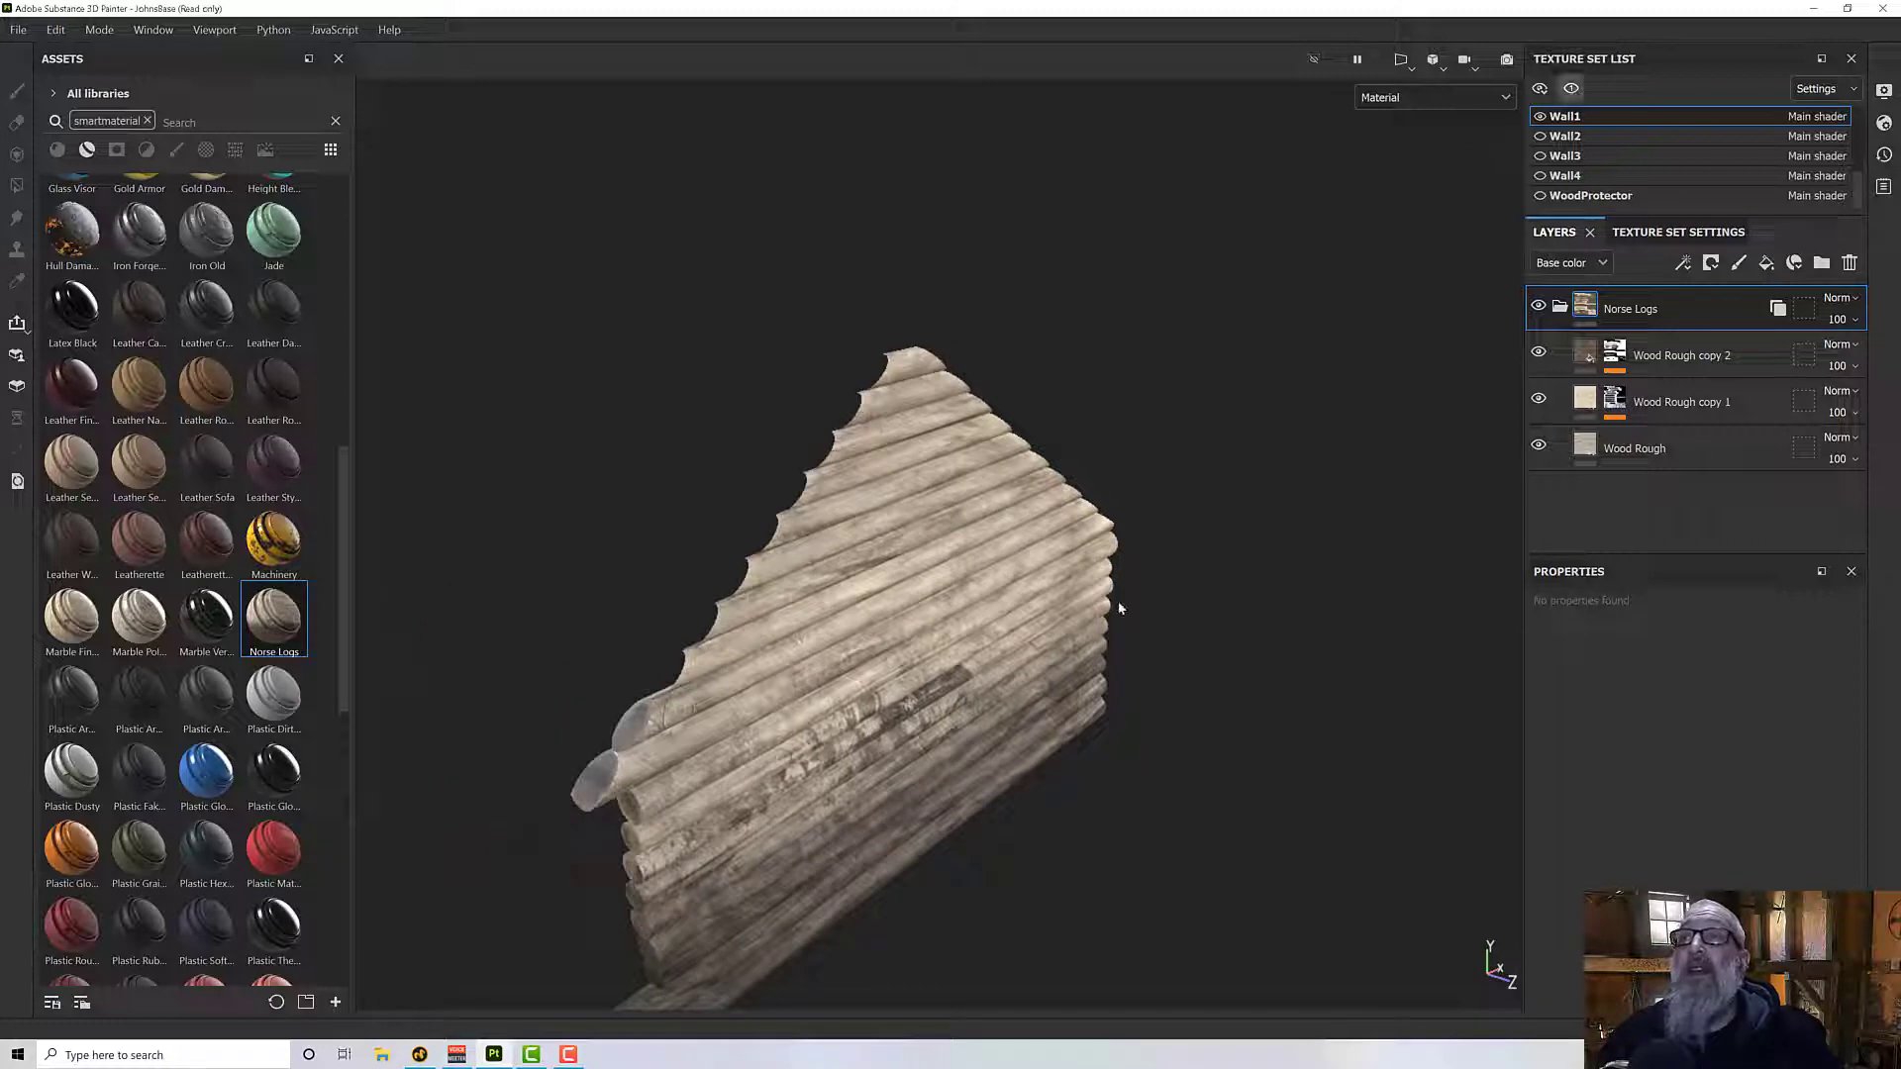
click(1578, 91)
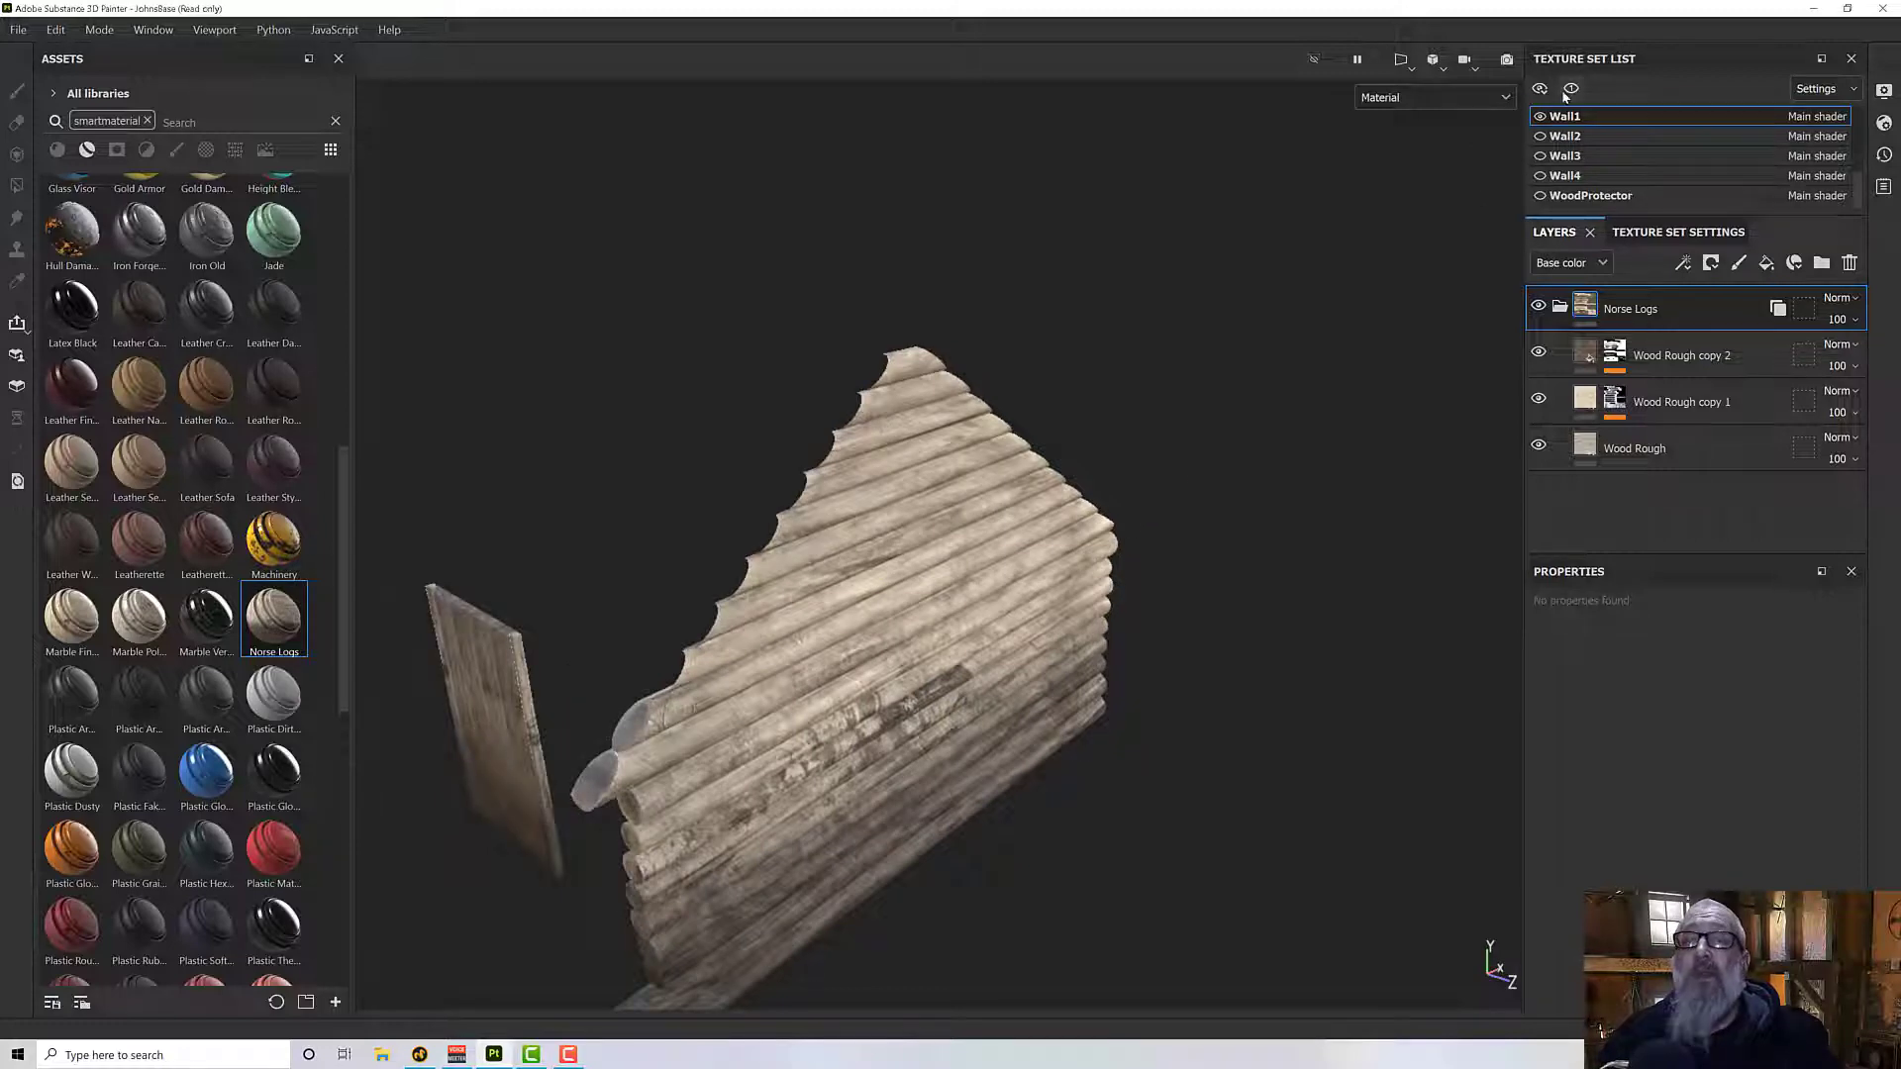
click(1540, 136)
click(1539, 155)
scroll(1547, 173, up, 1)
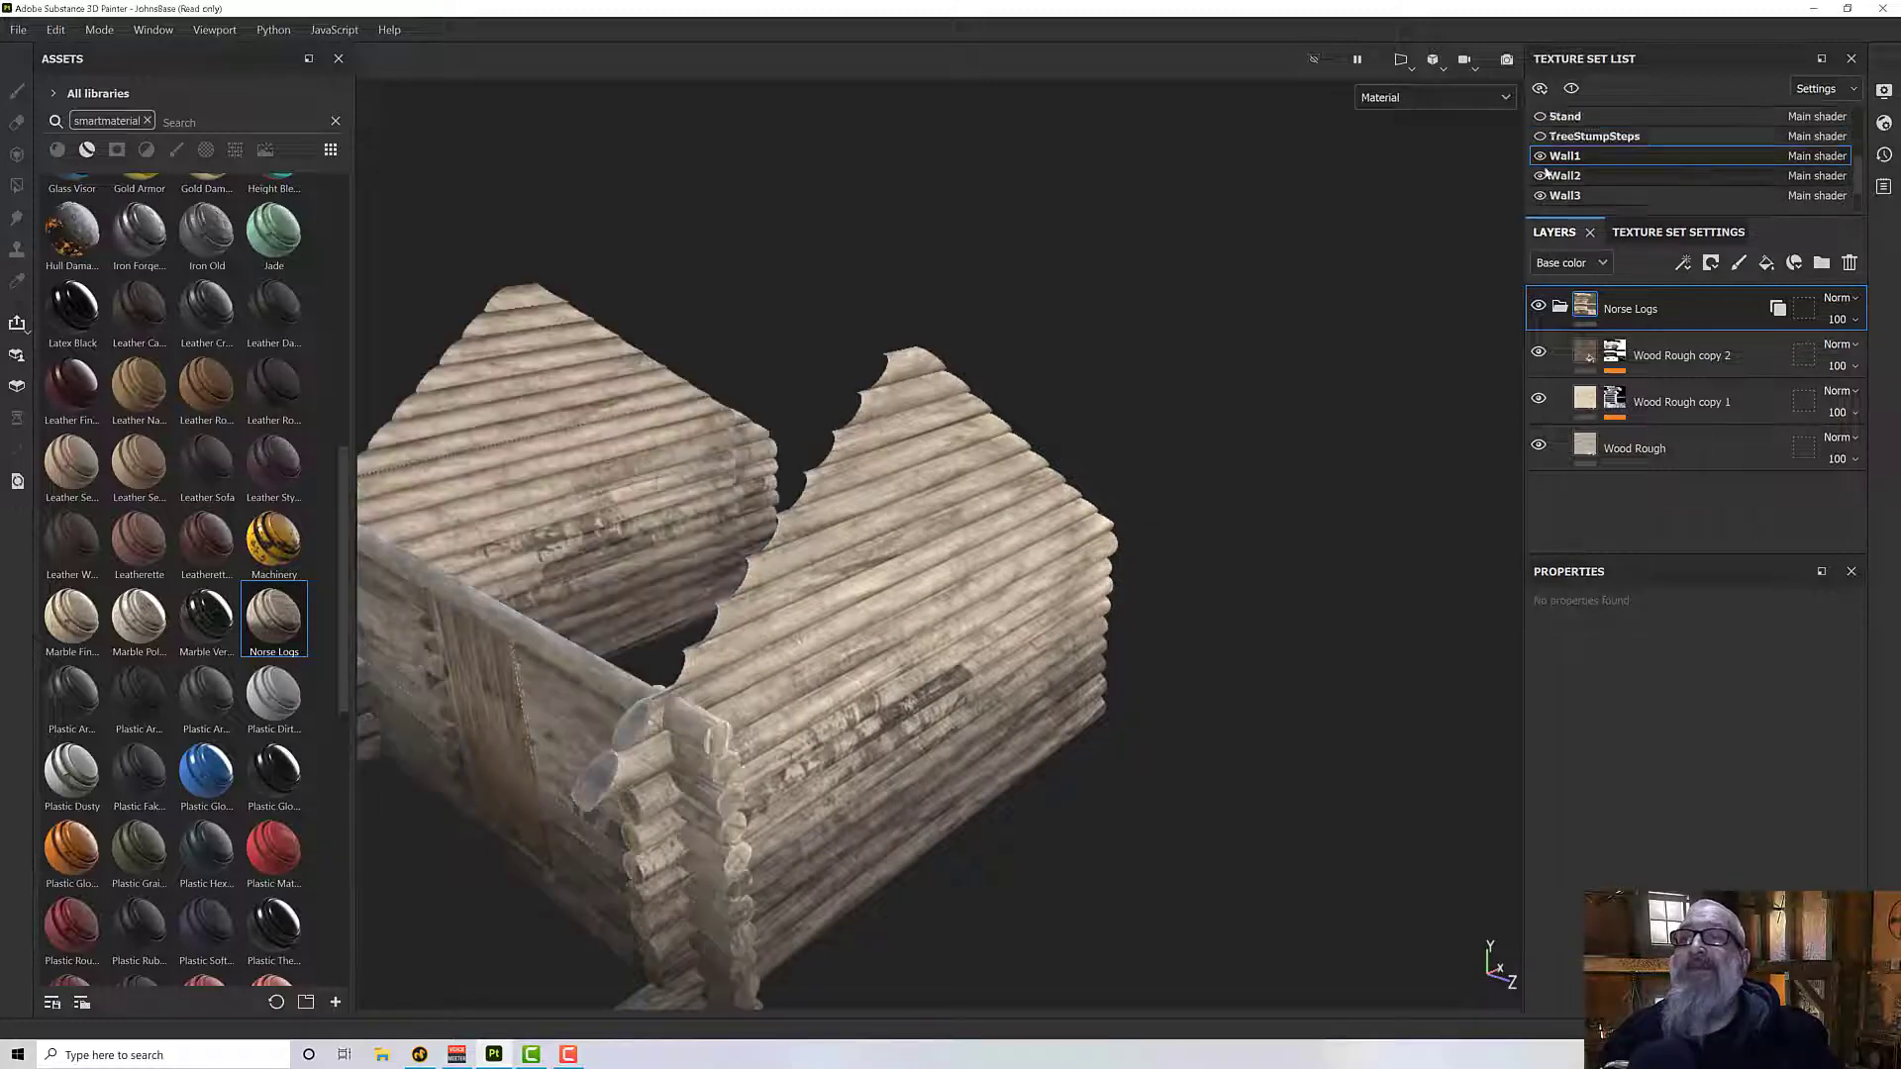
scroll(1548, 164, up, 4)
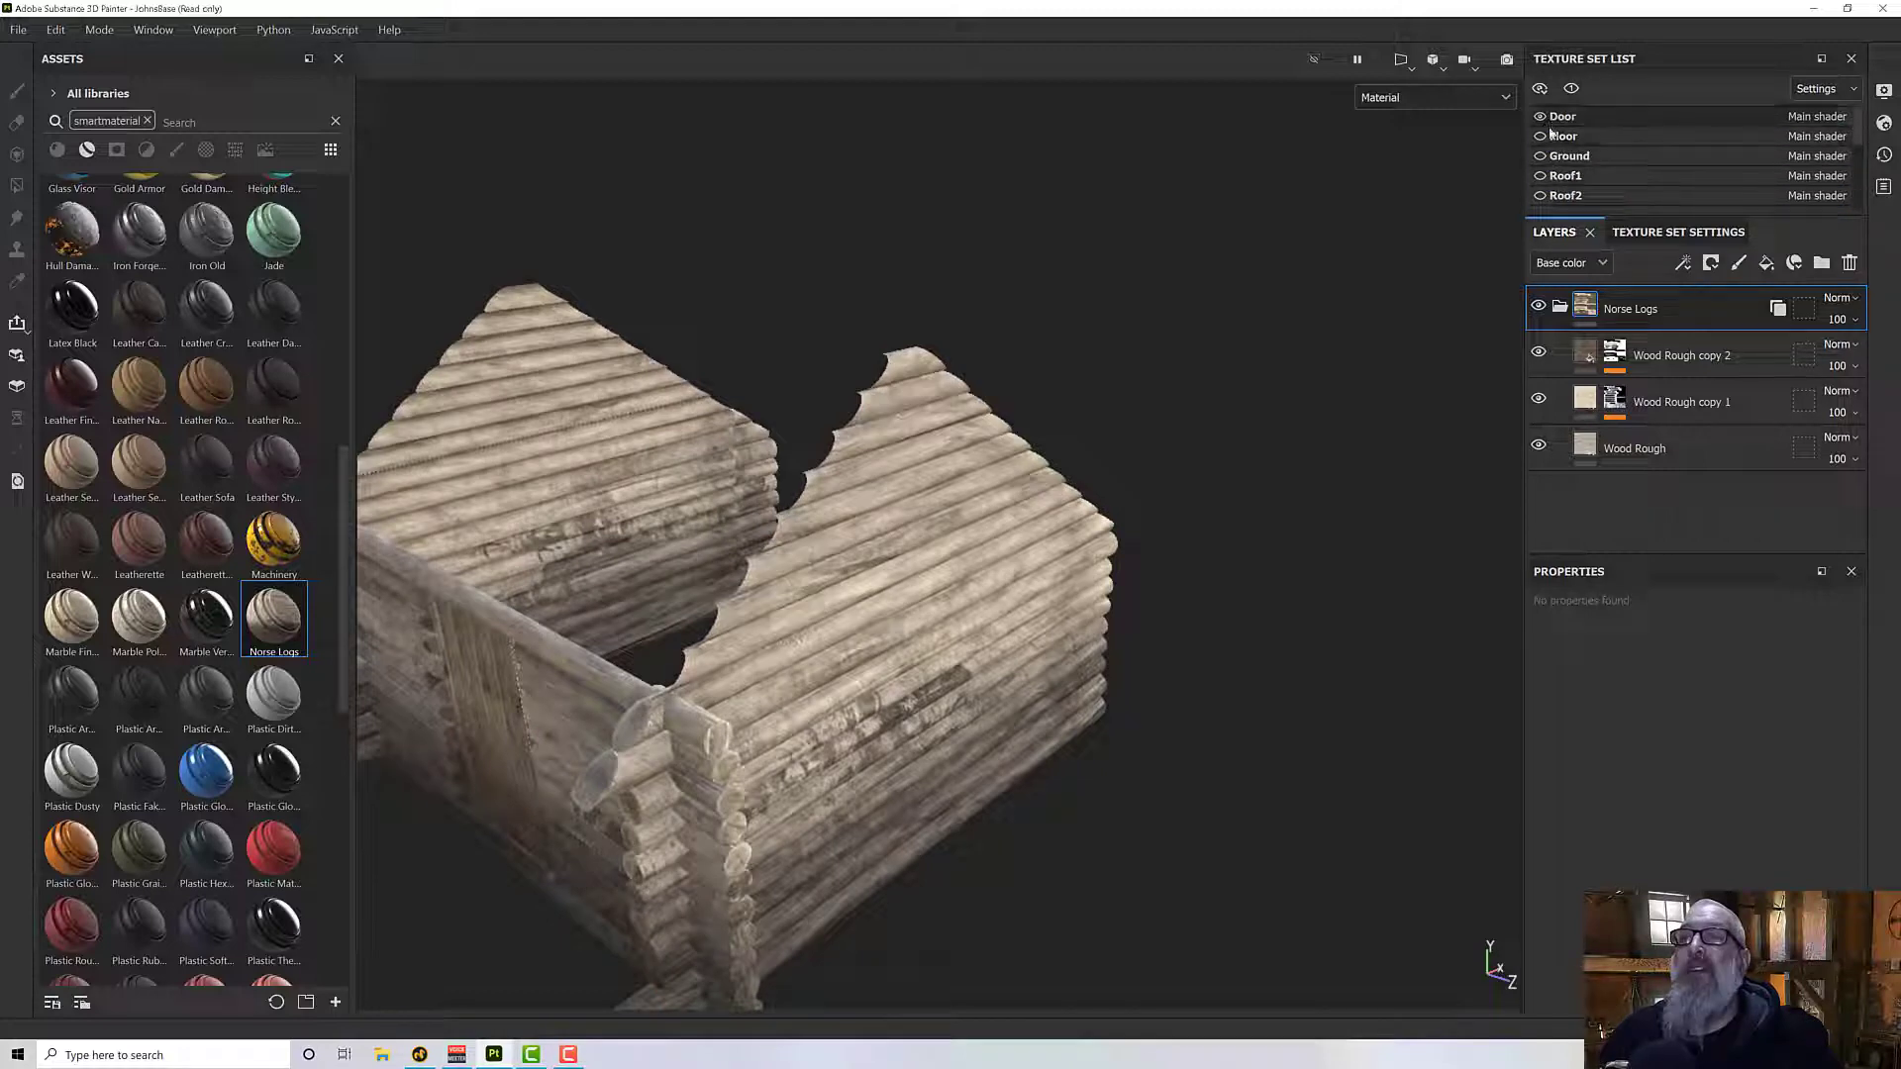
click(1541, 136)
click(1541, 155)
click(1541, 175)
click(1541, 195)
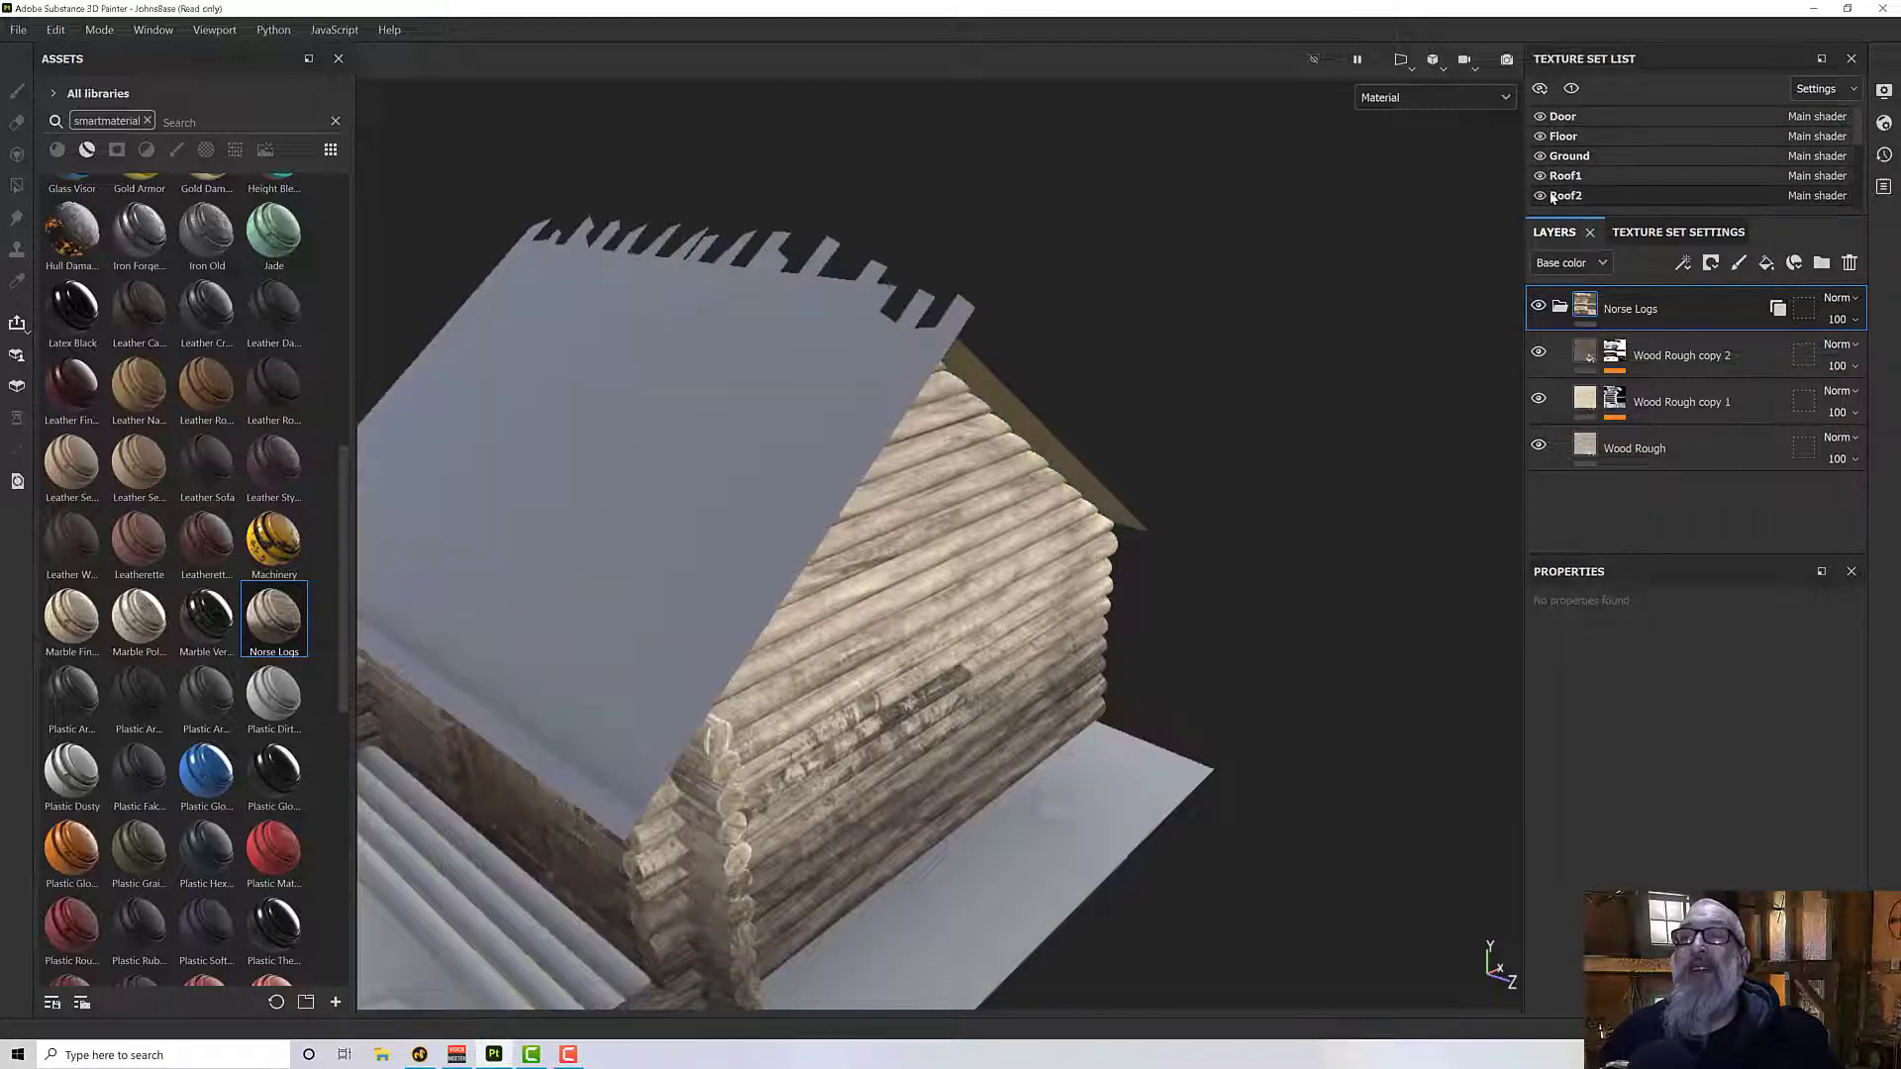
- Make the RoofSupport, Stand, TreeStumpSteps and Wall4 texture sets visible again
scroll(1551, 196, down, 2)
click(1541, 135)
click(1541, 156)
click(1542, 175)
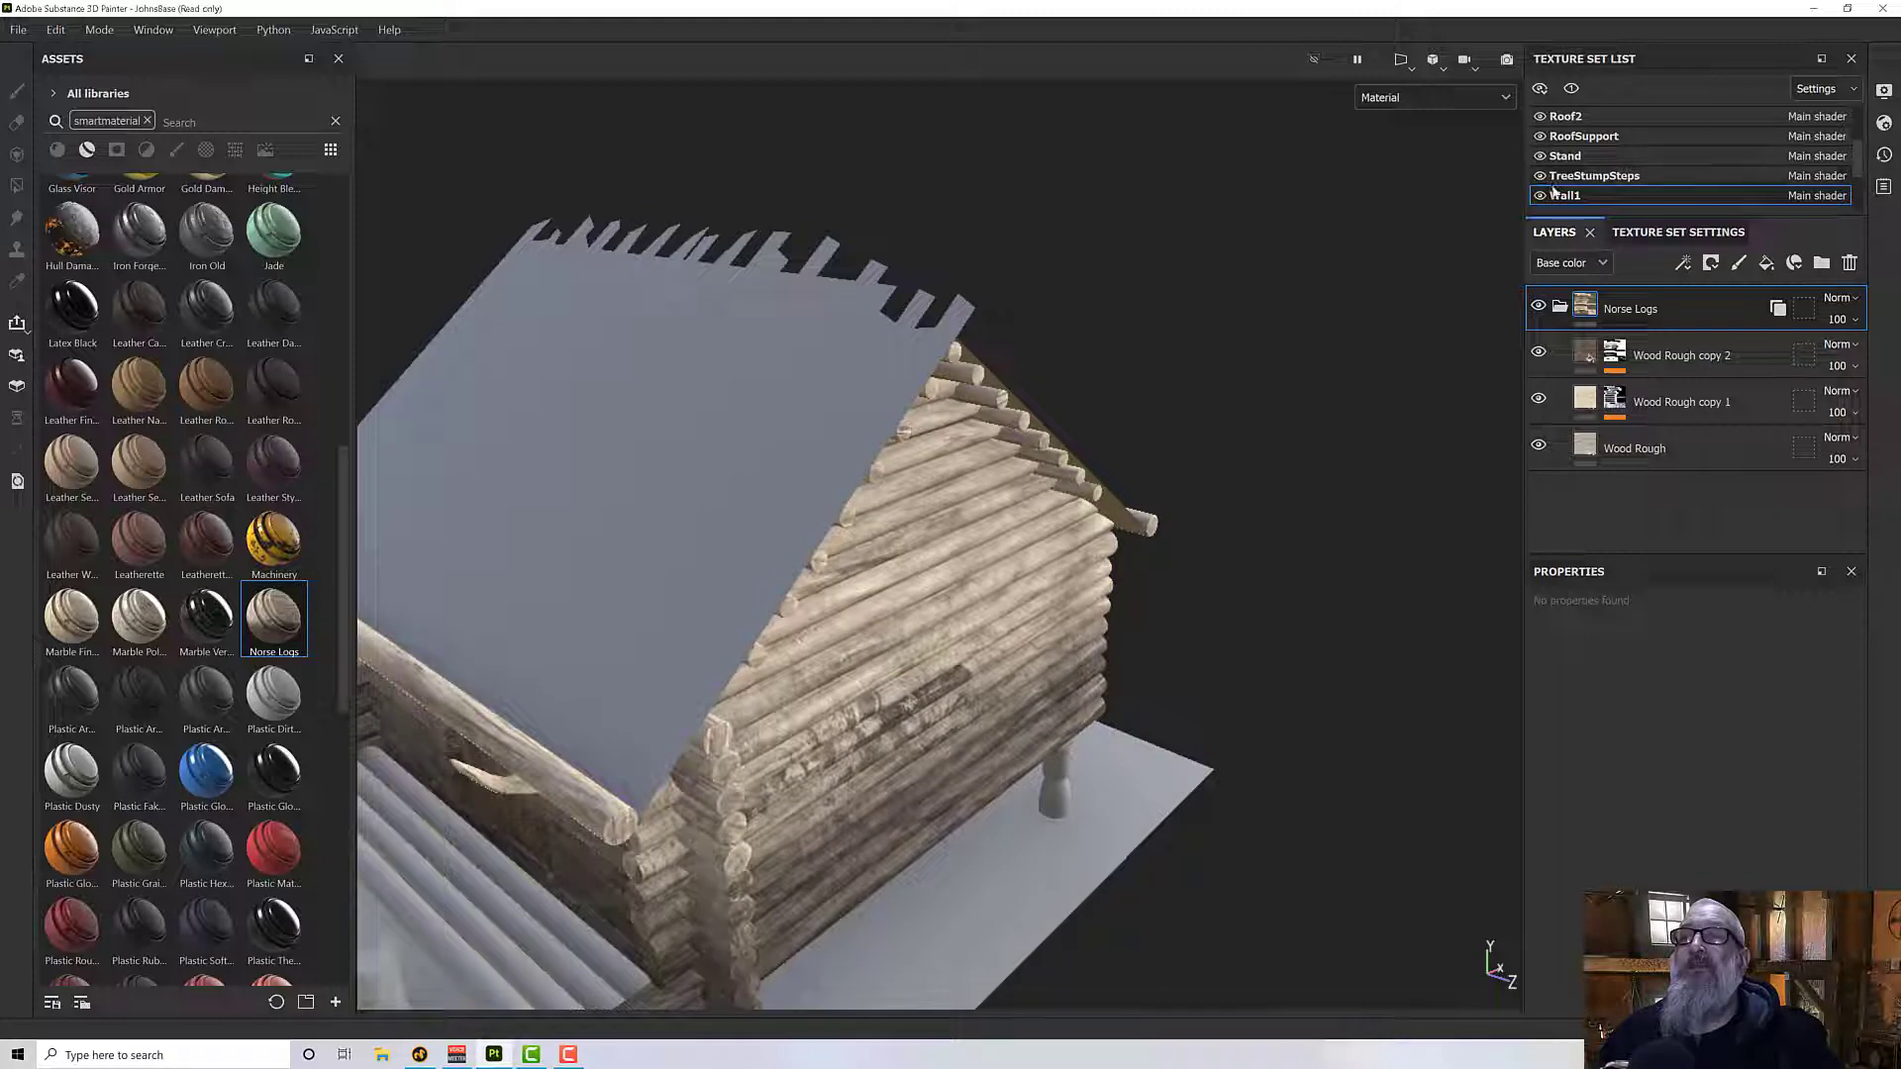
scroll(1552, 188, down, 2)
click(1542, 178)
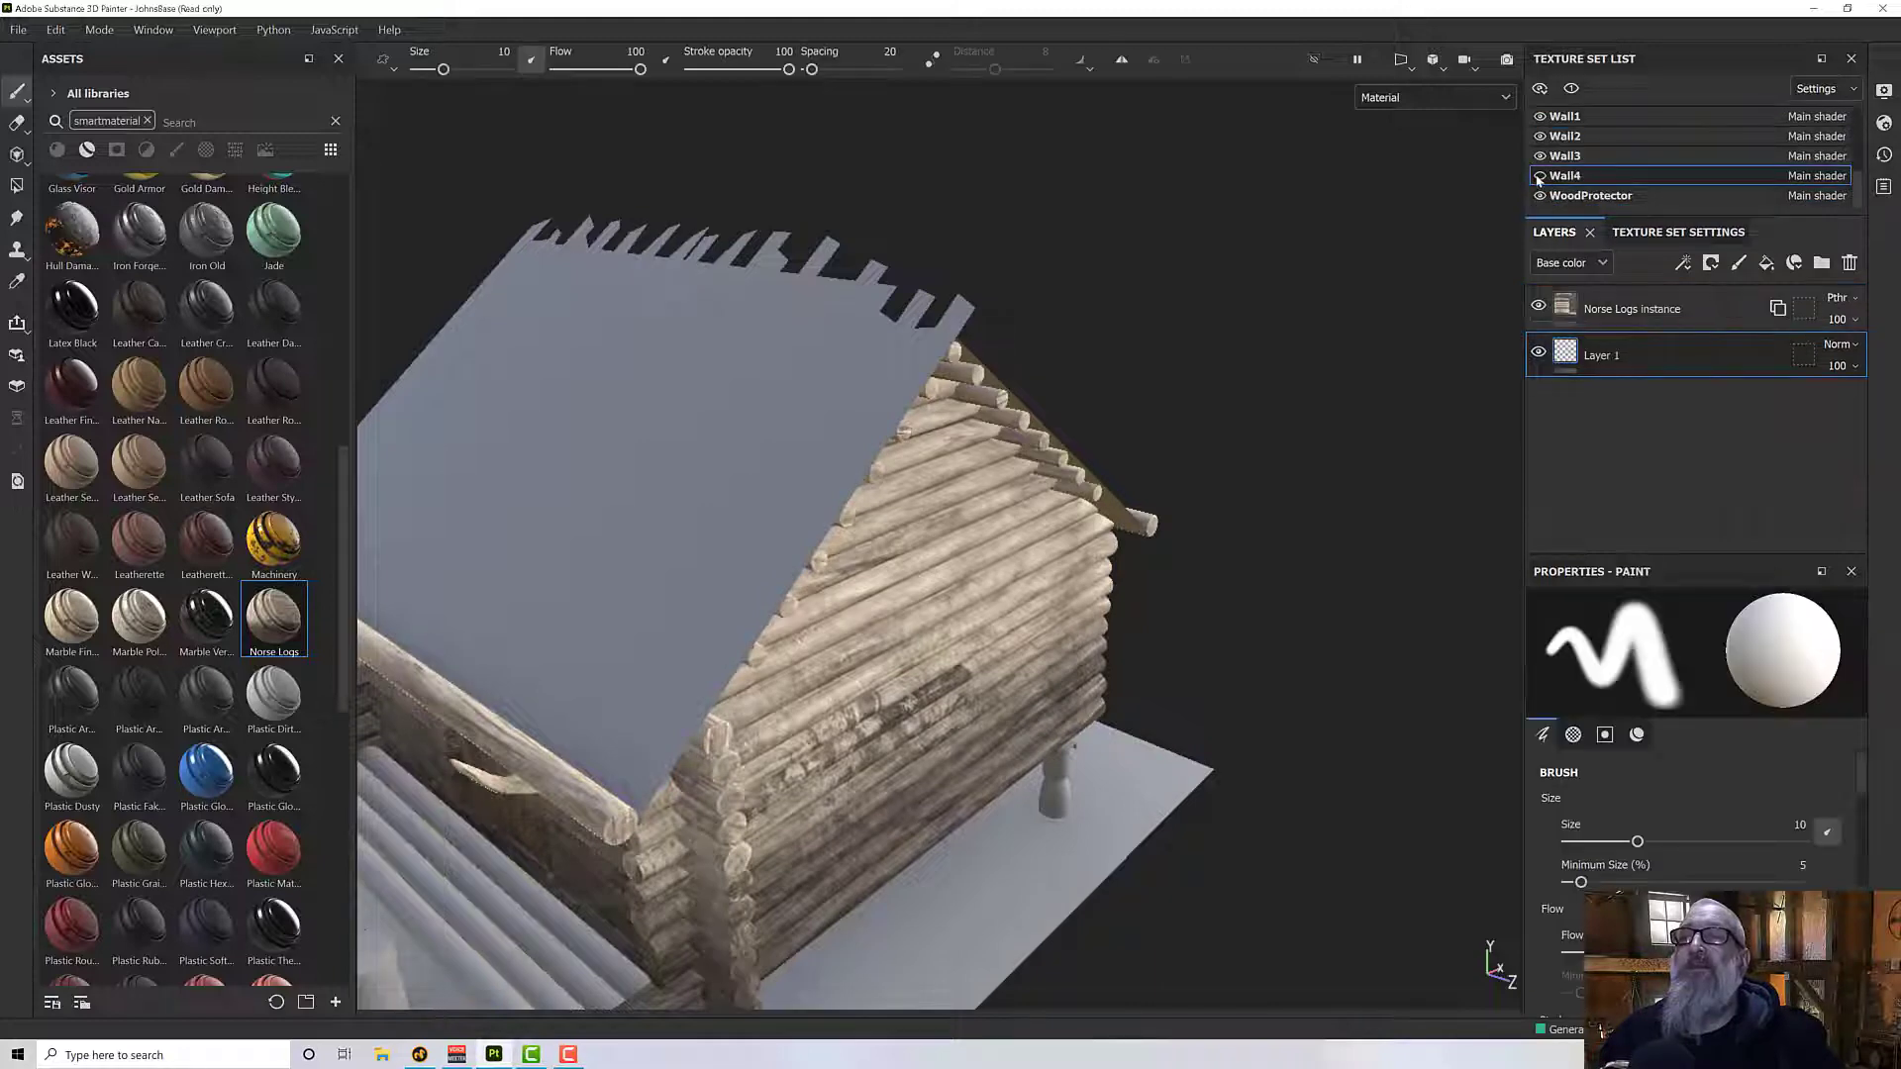
click(1539, 177)
- Examine the Norse Logs texture on the house's walls, corners and roof supports from several sides
scroll(1584, 169, up, 2)
alt+drag(1119, 426, 950, 483)
alt+drag(749, 486, 515, 500)
mouse_move(862, 544)
alt+mouse_down()
mouse_move(782, 510)
mouse_move(749, 467)
mouse_move(820, 545)
mouse_move(775, 595)
mouse_move(707, 600)
alt+mouse_up()
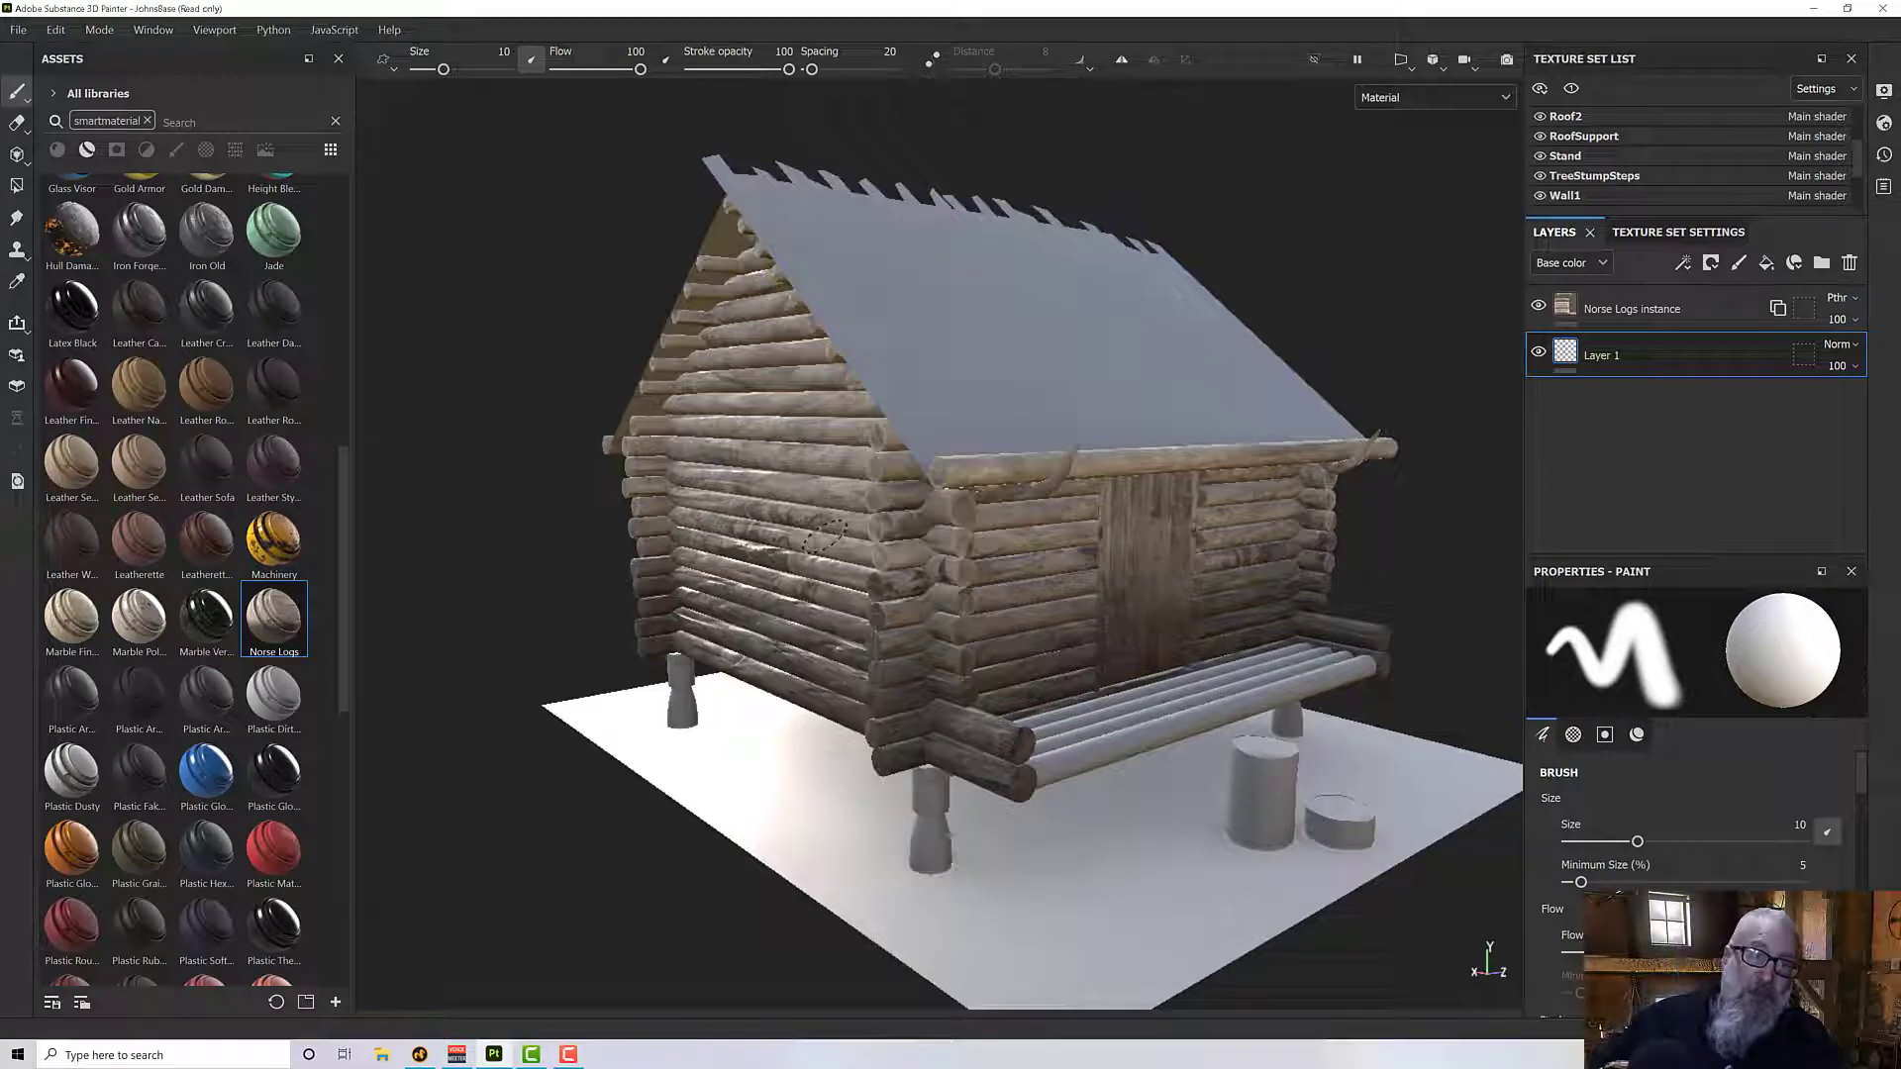
scroll(824, 535, up, 2)
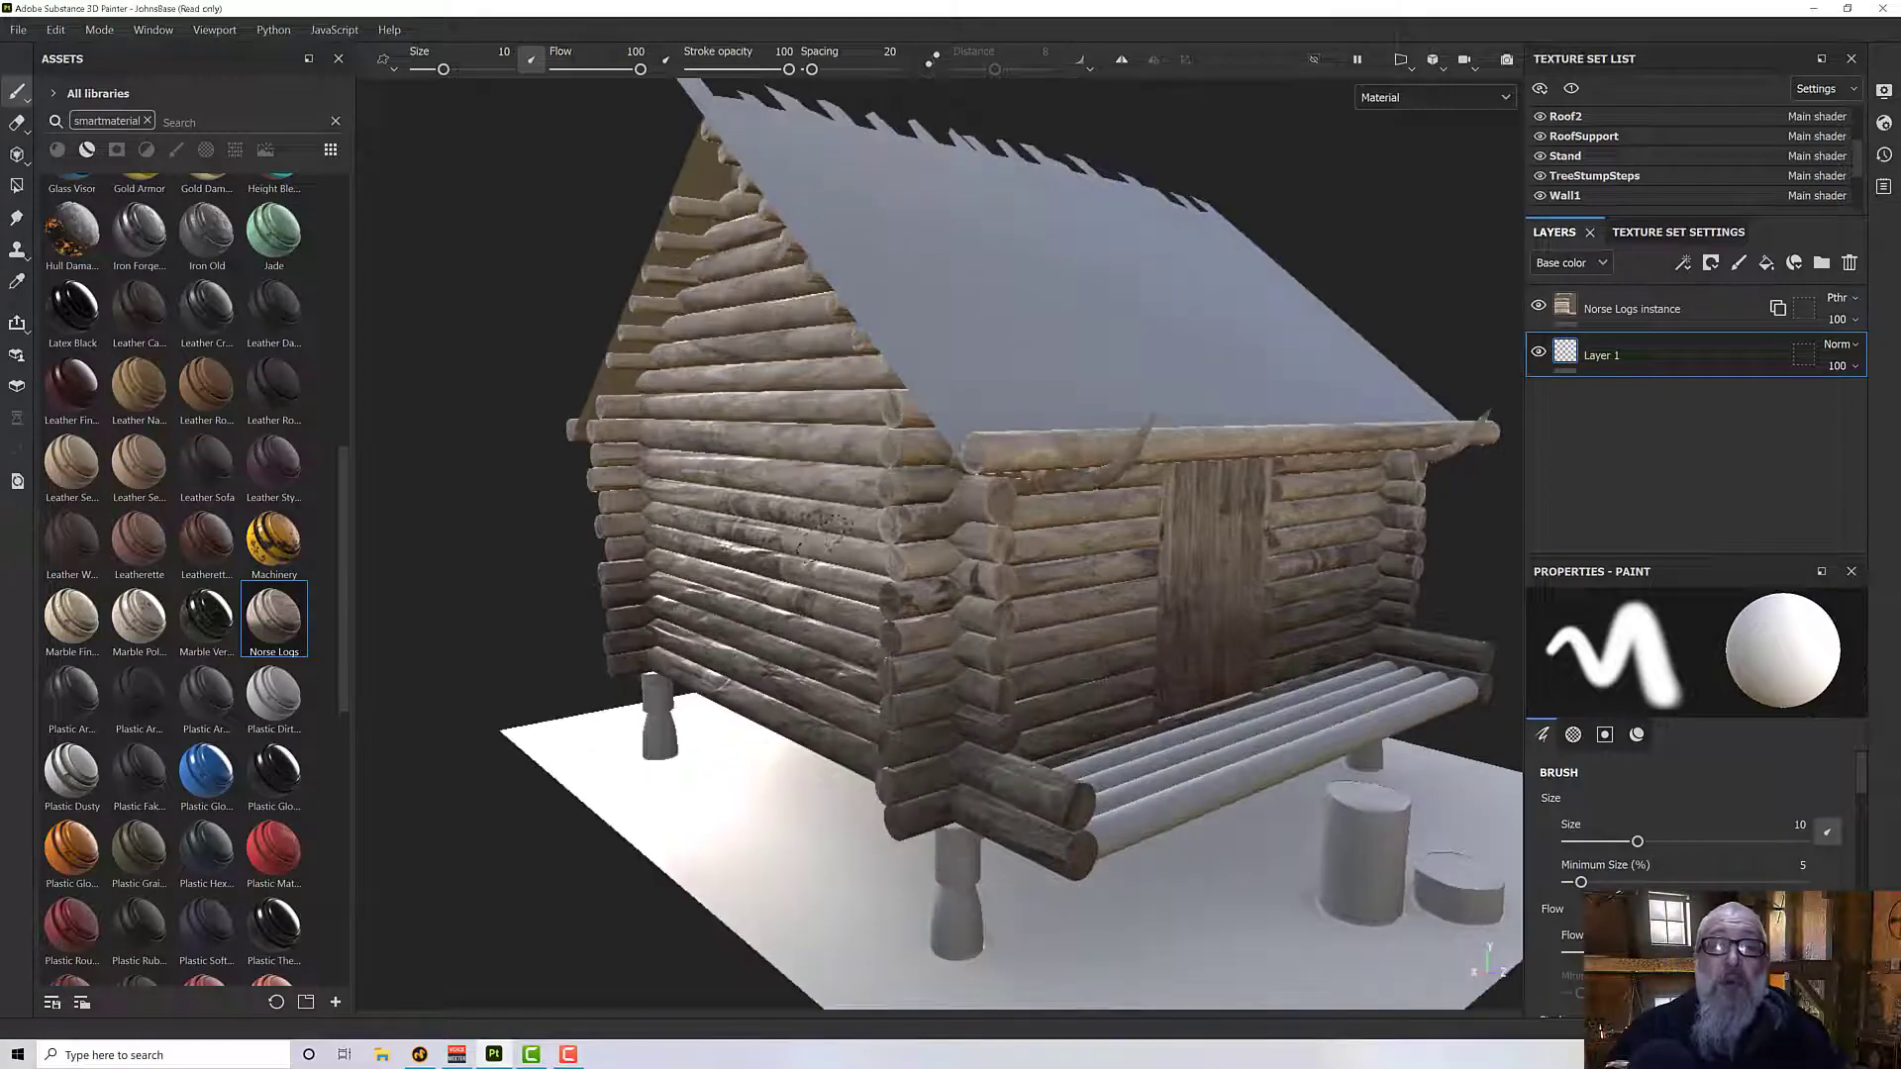
alt+drag(825, 536, 920, 482)
scroll(920, 482, down, 3)
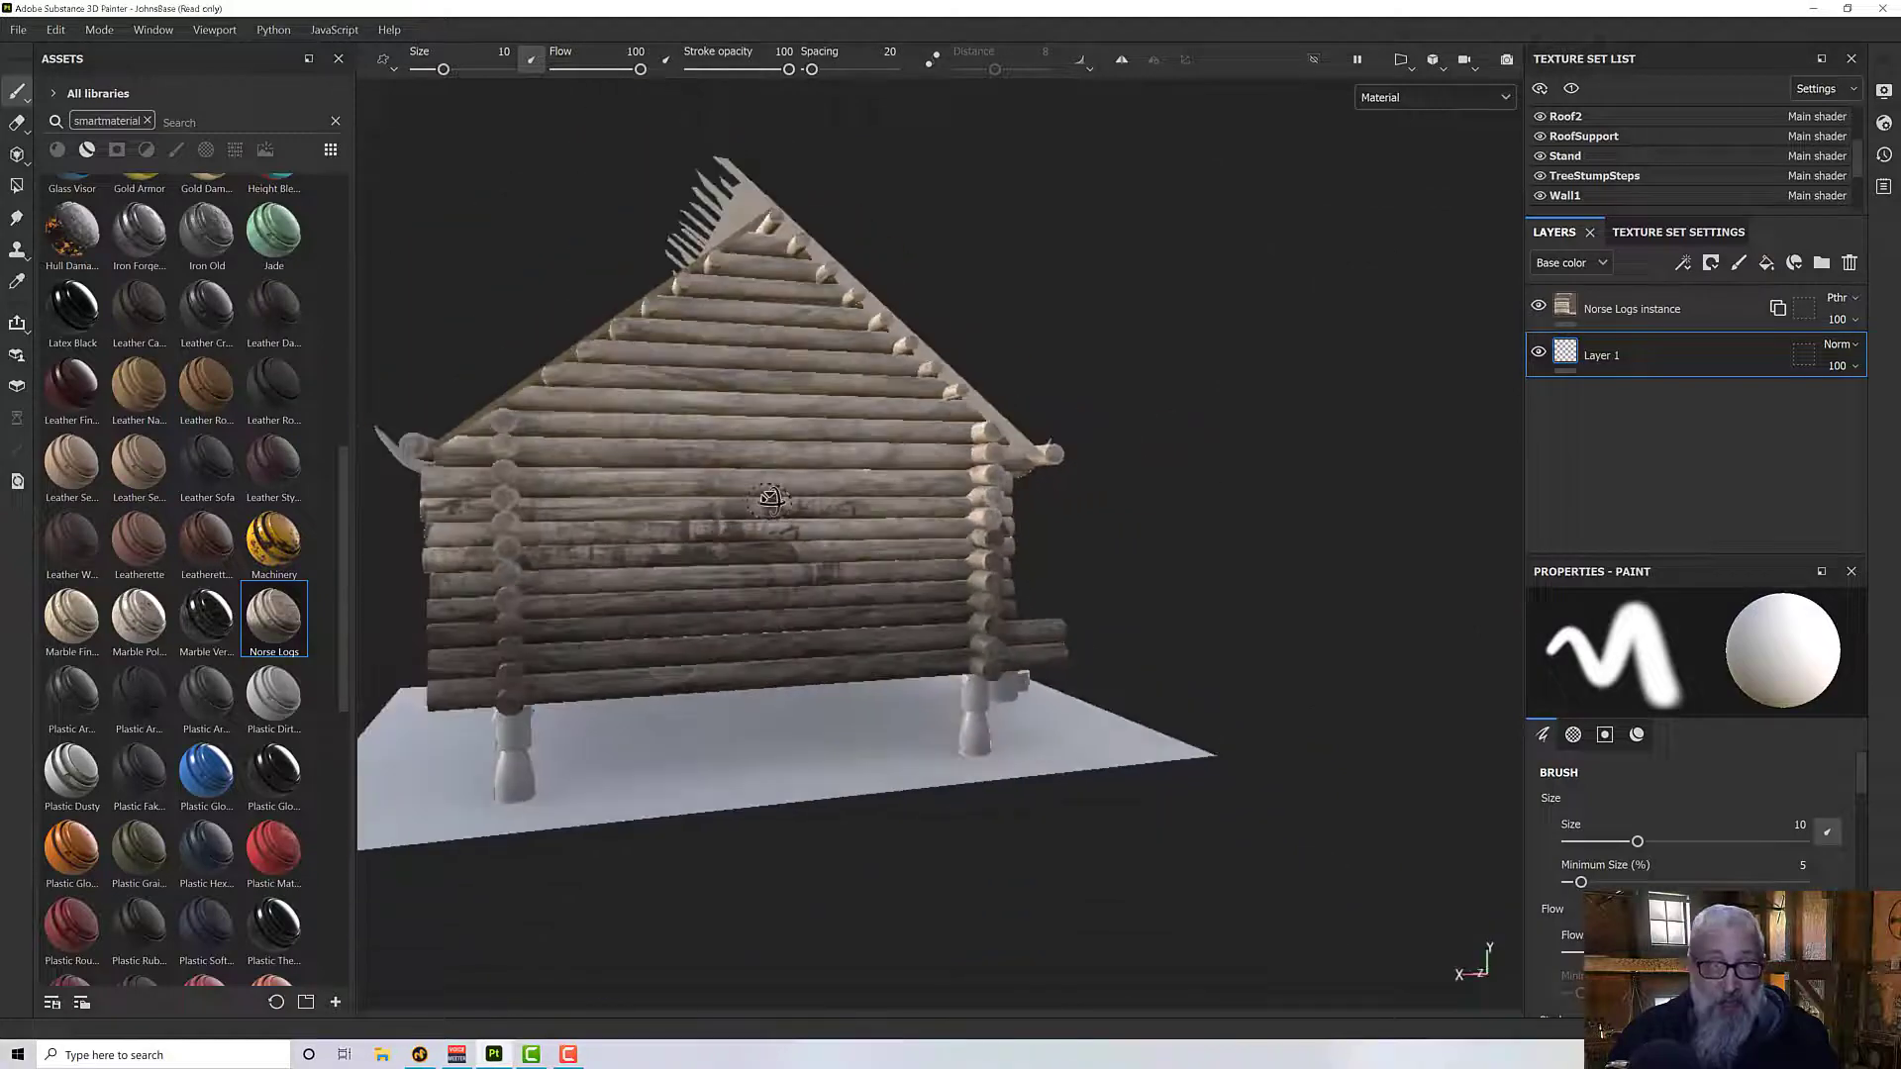
alt+drag(772, 505, 435, 526)
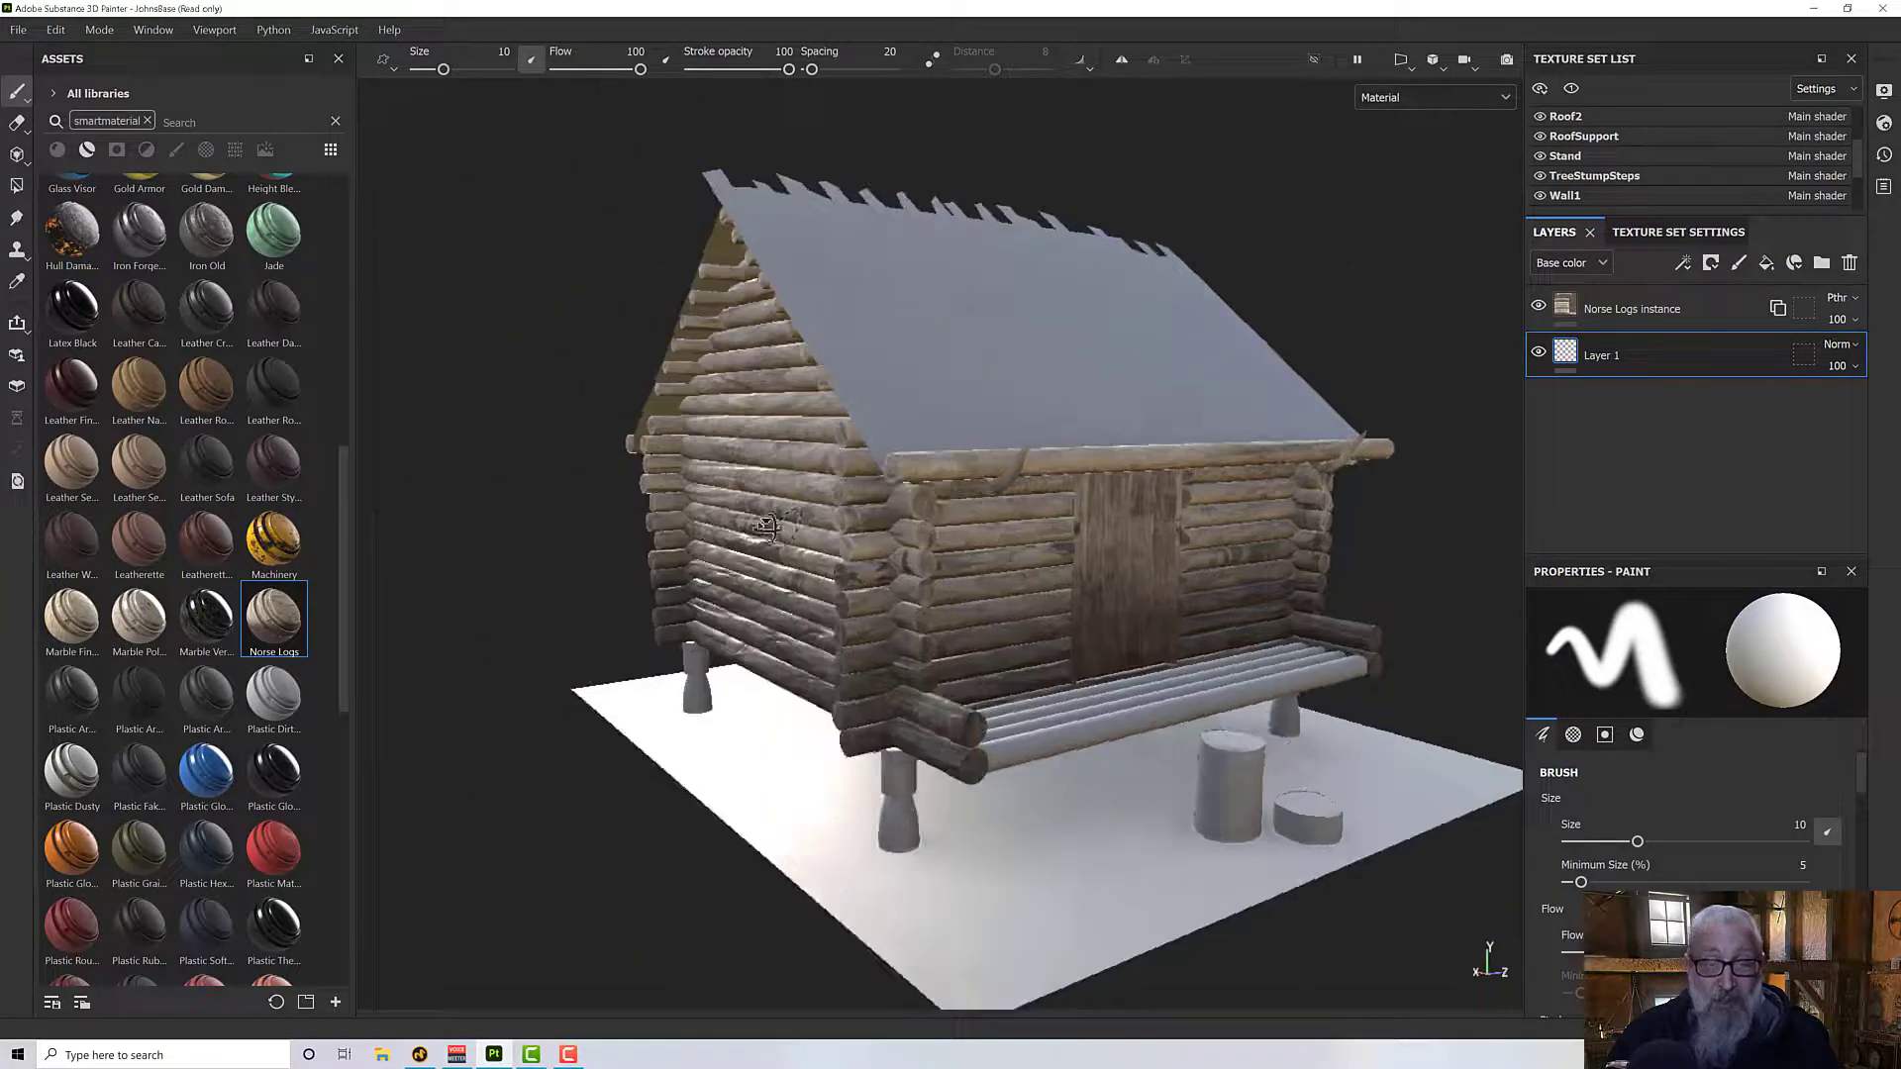
alt+drag(921, 425, 779, 506)
alt+drag(772, 664, 851, 599)
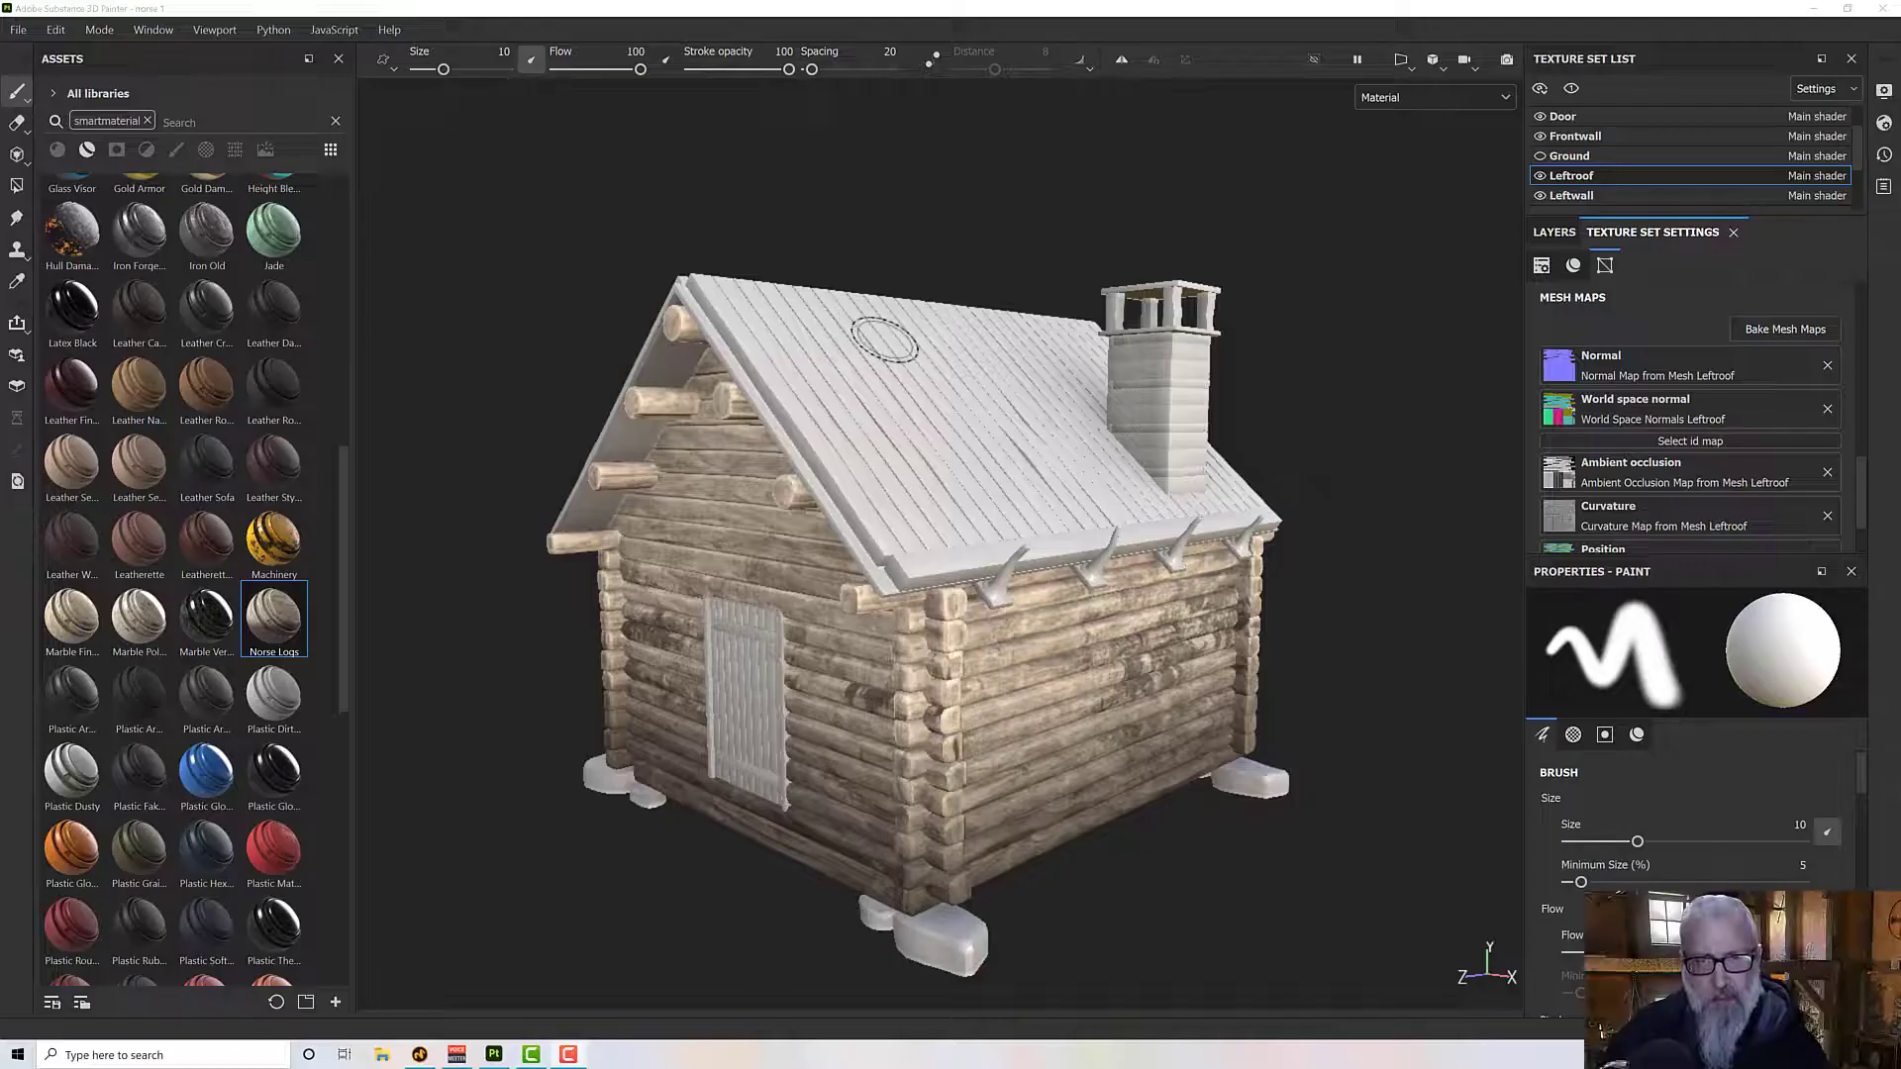
- Delete the default layer of the Rightroof texture set and apply the Norse Logs smart material to it
mouse_move(881, 342)
alt+mouse_down()
mouse_move(882, 369)
mouse_move(851, 355)
alt+mouse_up()
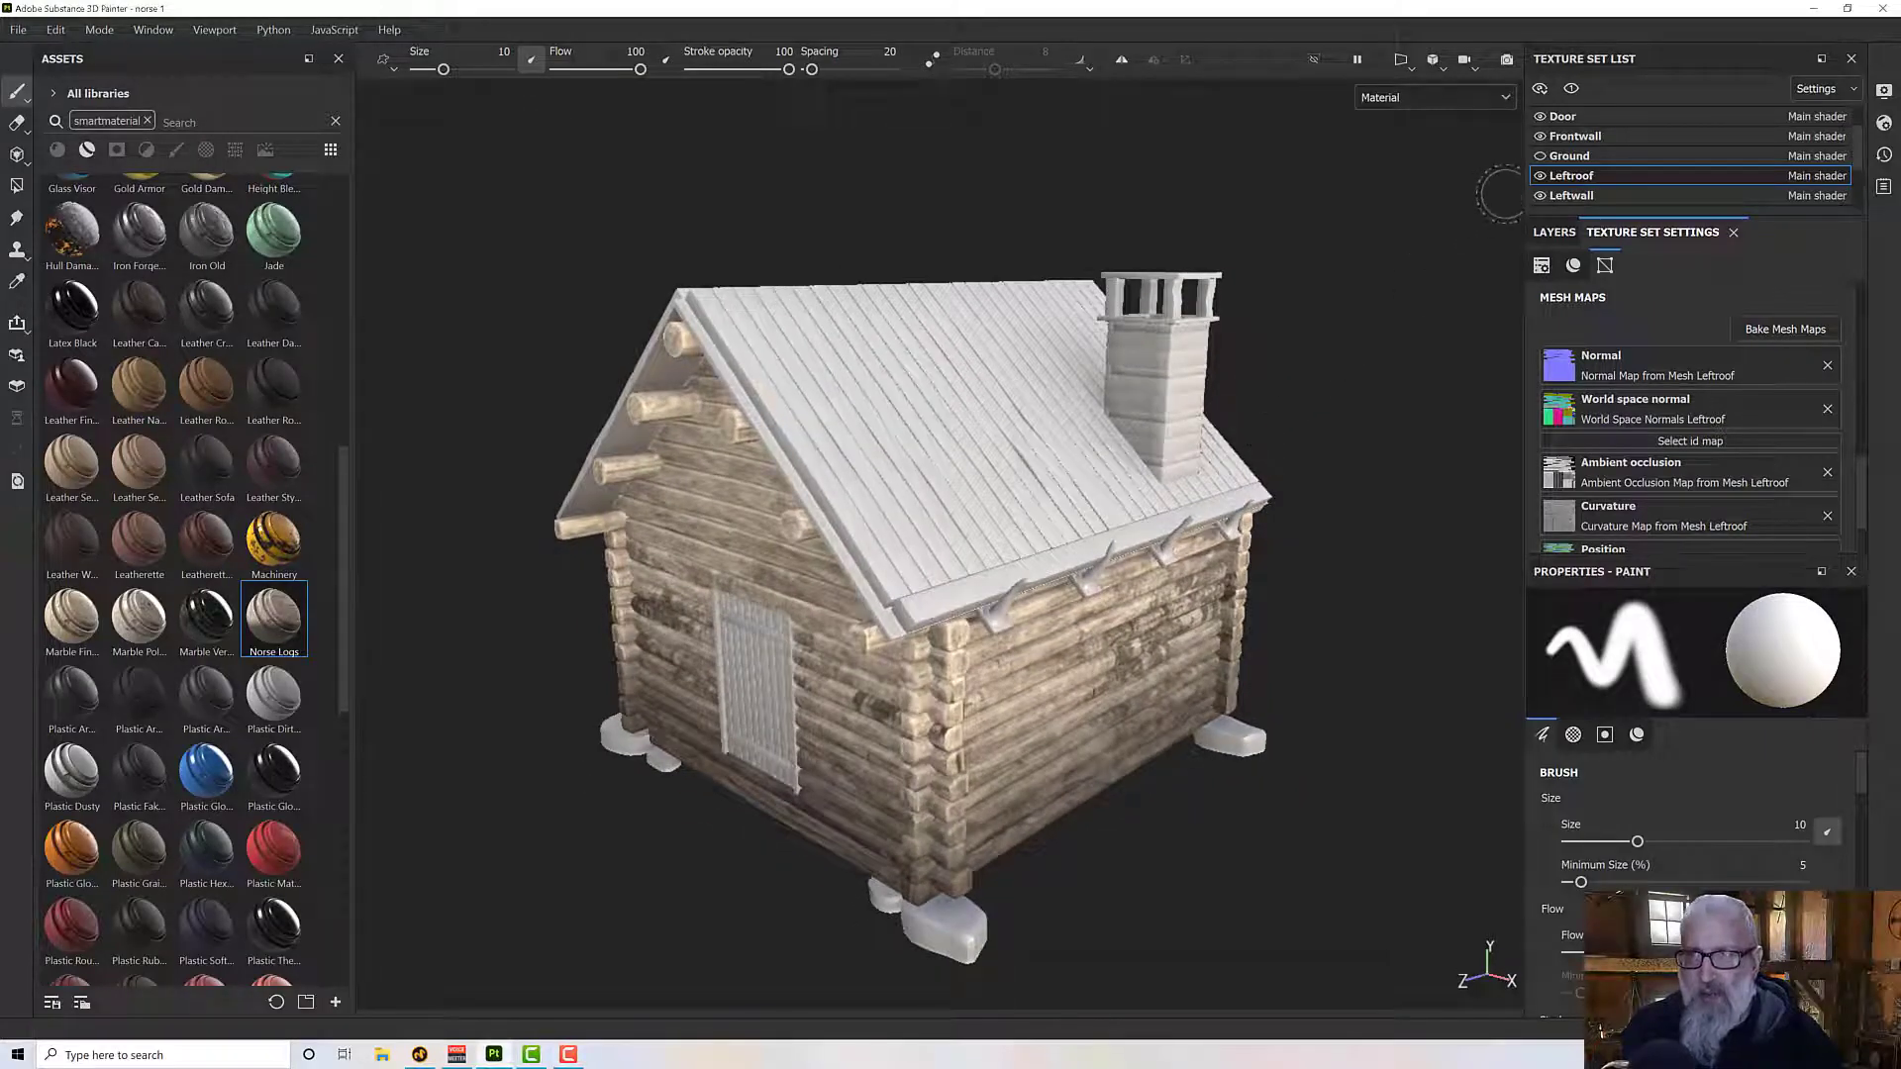
scroll(1582, 158, down, 4)
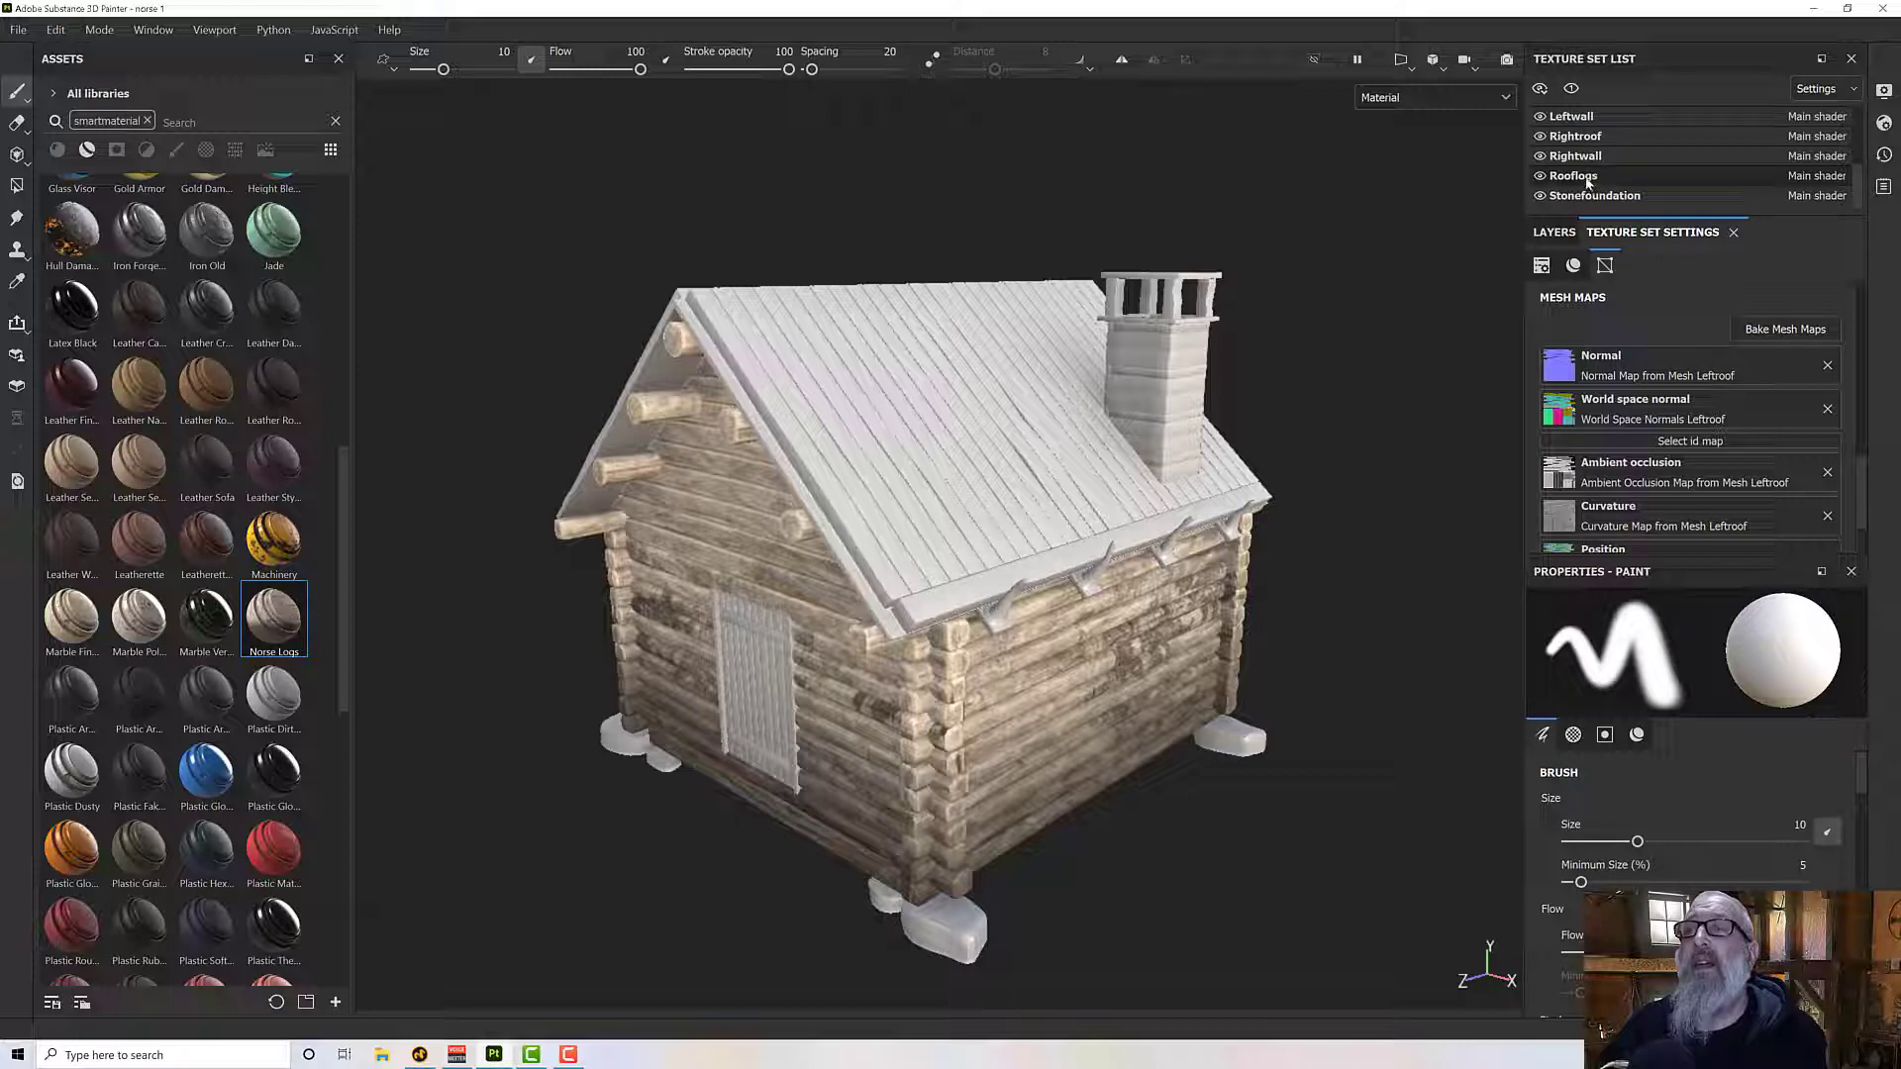
click(1588, 181)
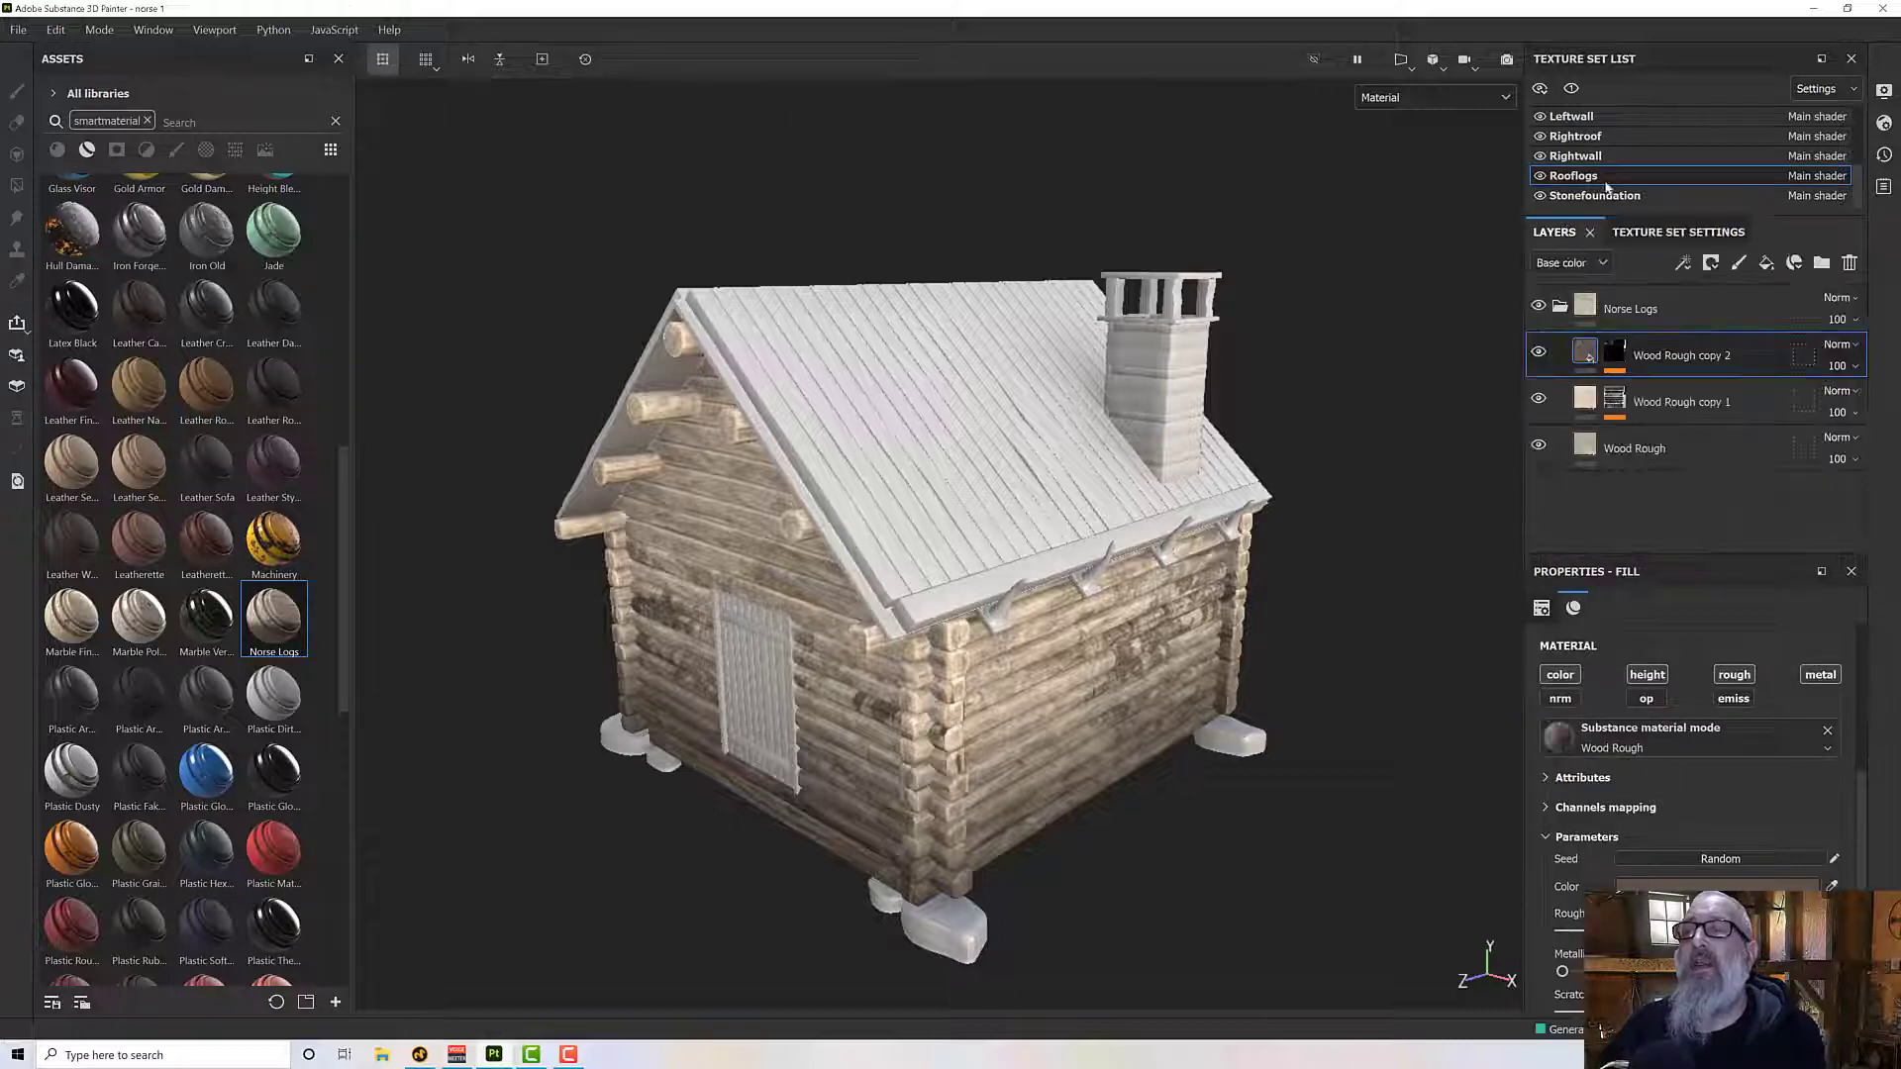
click(1576, 136)
alt+drag(1213, 336, 1238, 384)
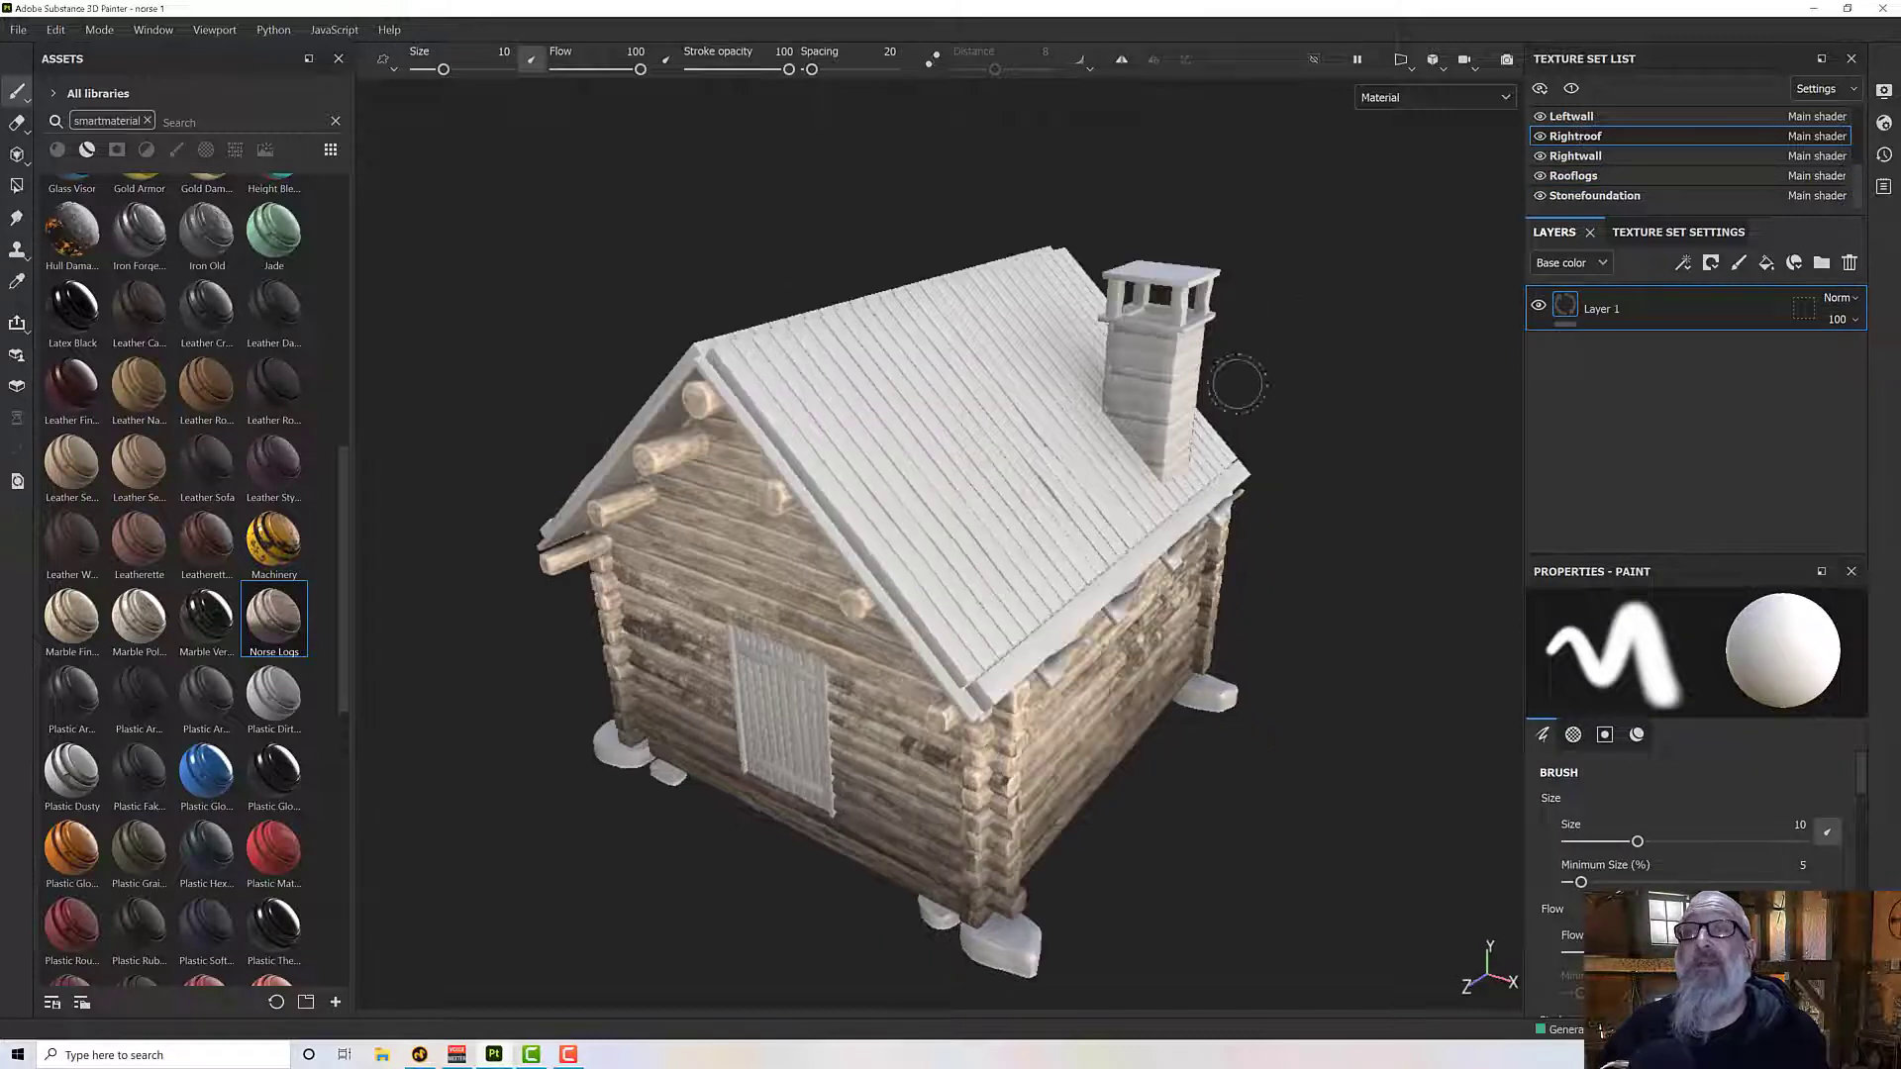
click(1849, 264)
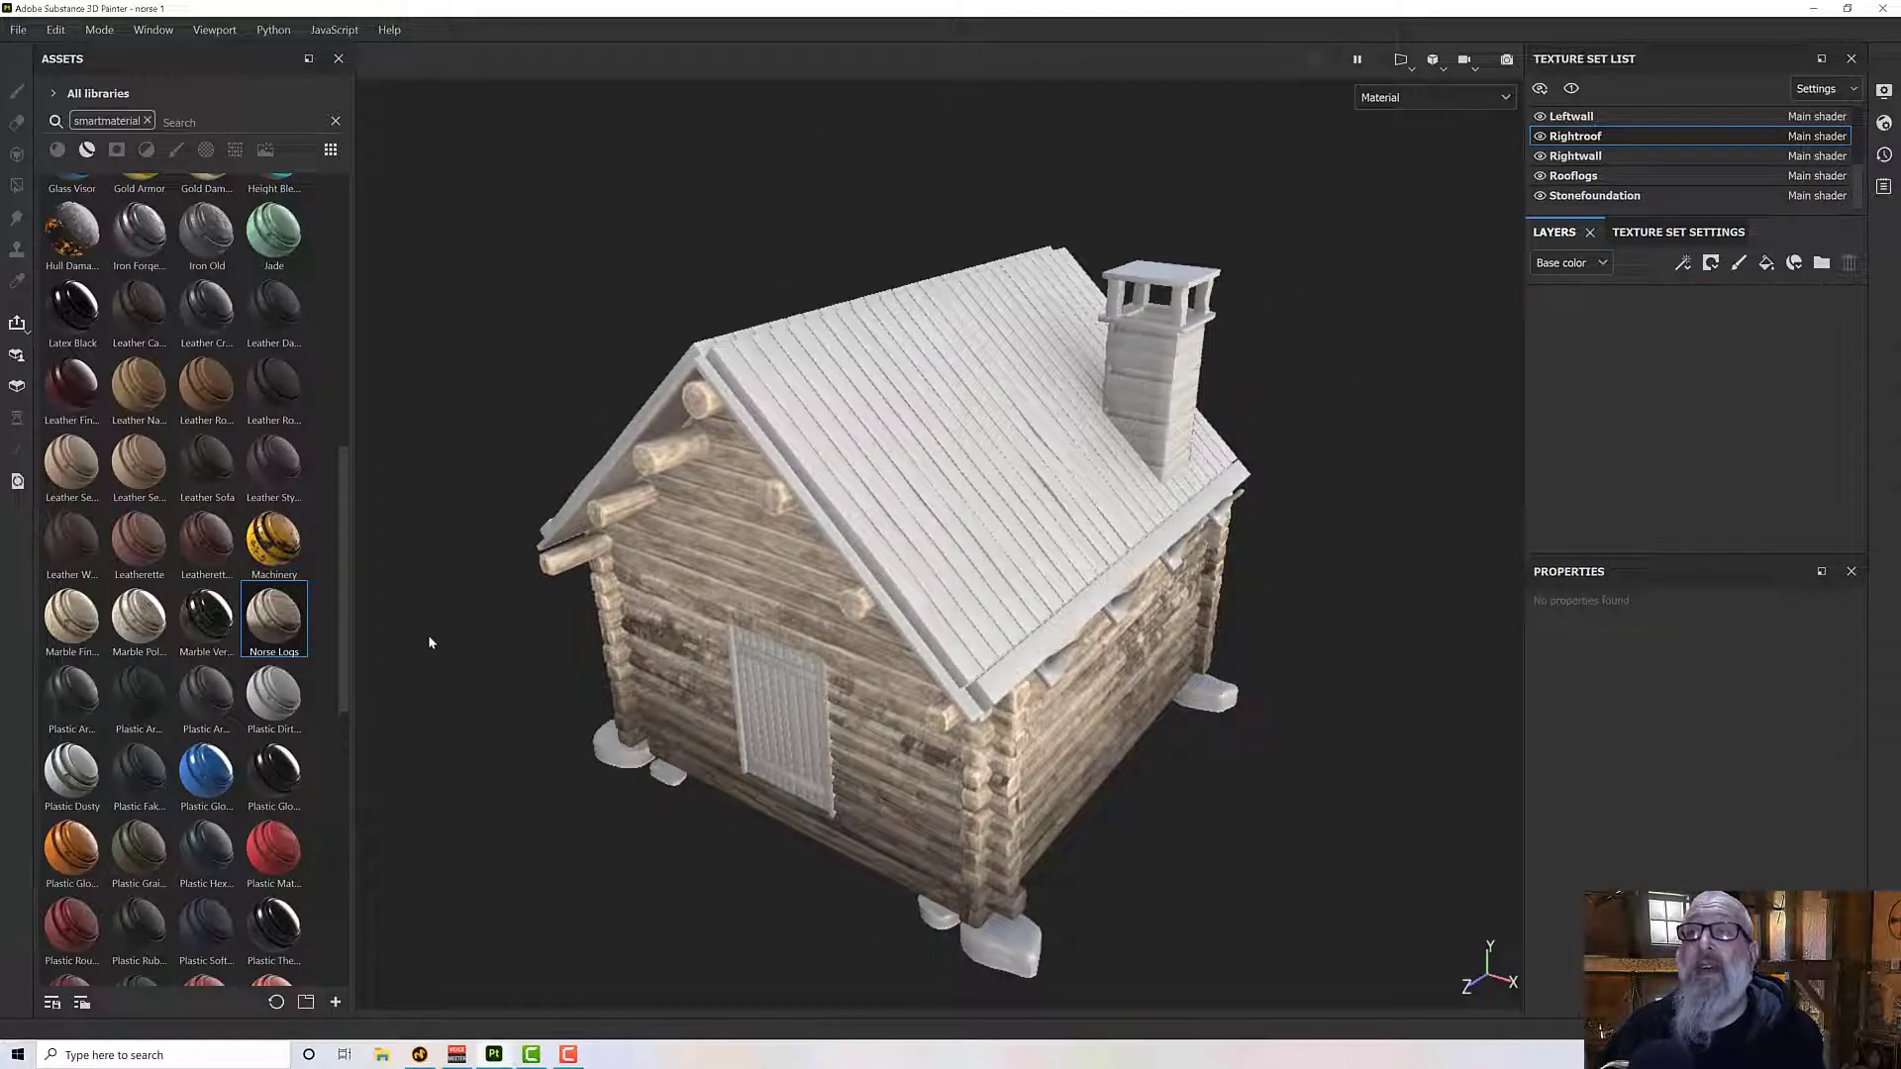
drag(276, 640, 1695, 450)
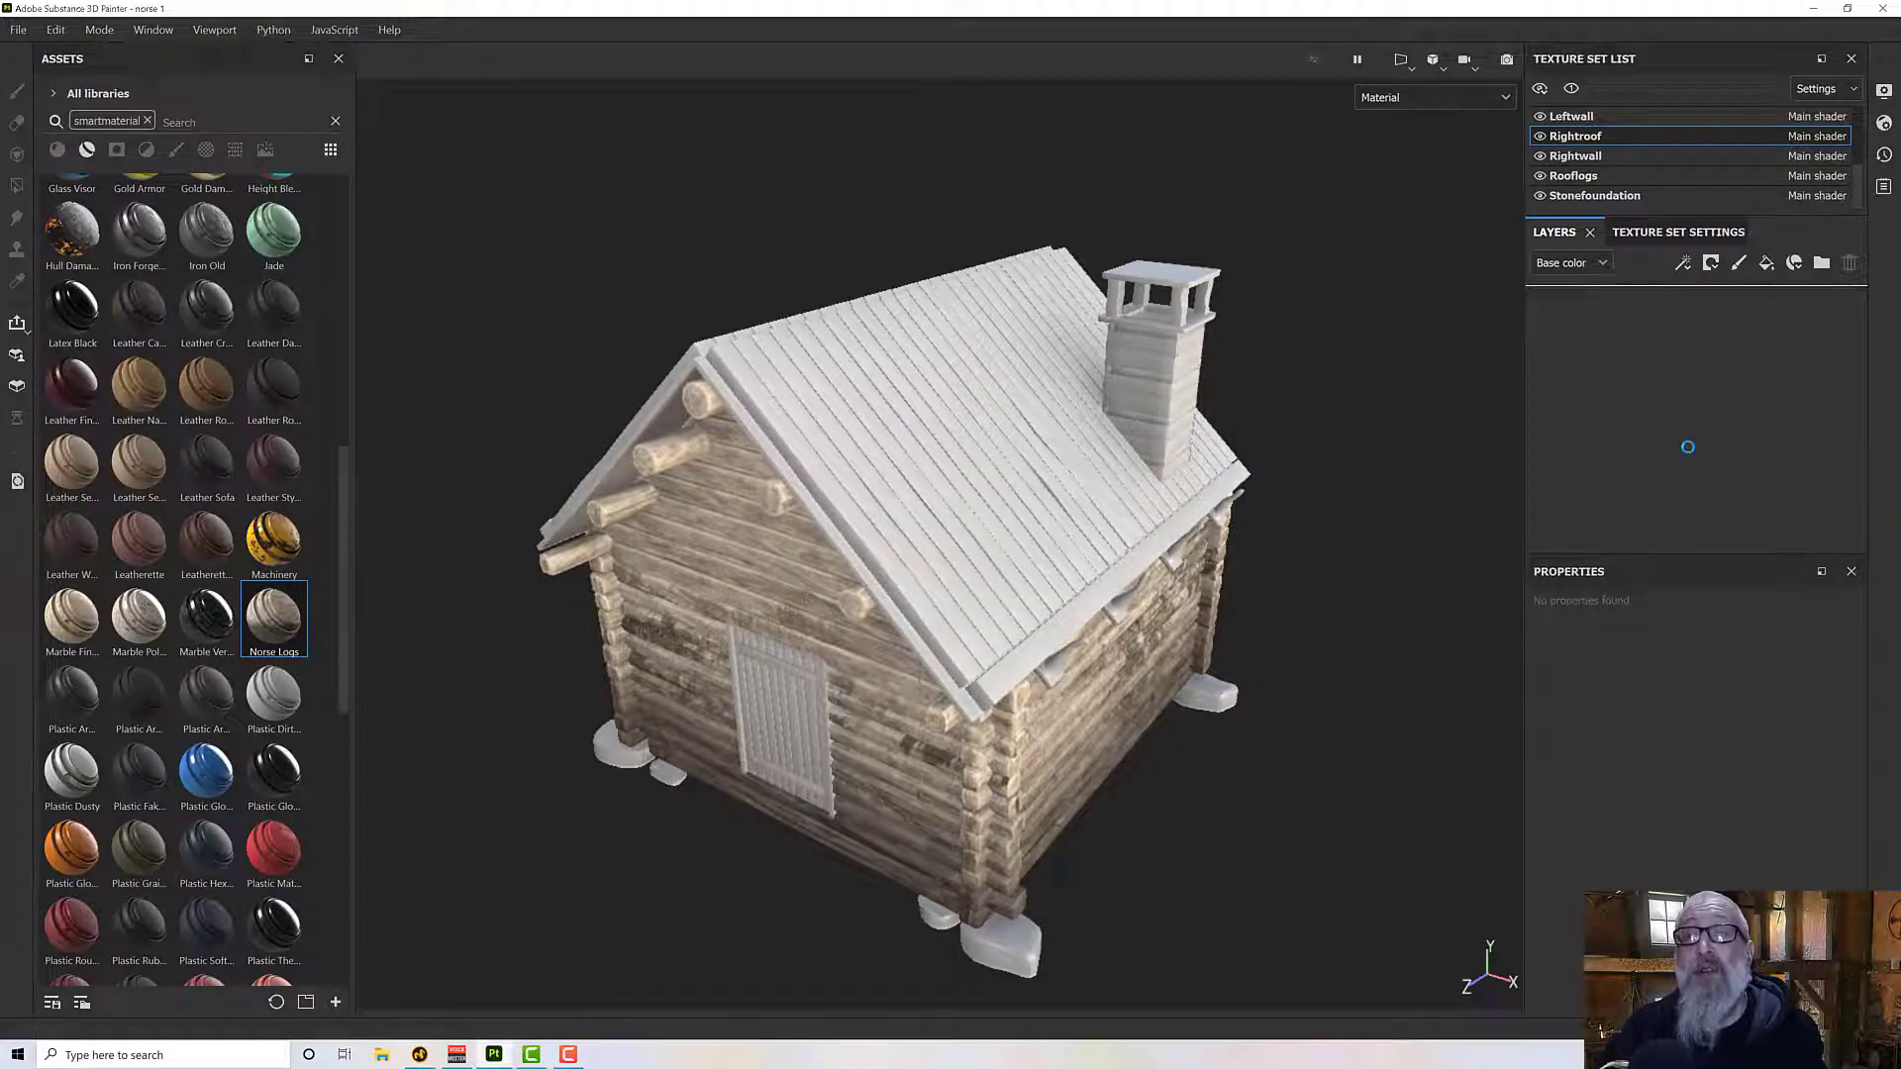
- Rename Rightroof's Norse Logs folder as Norse Planks
alt+drag(1075, 507, 1093, 683)
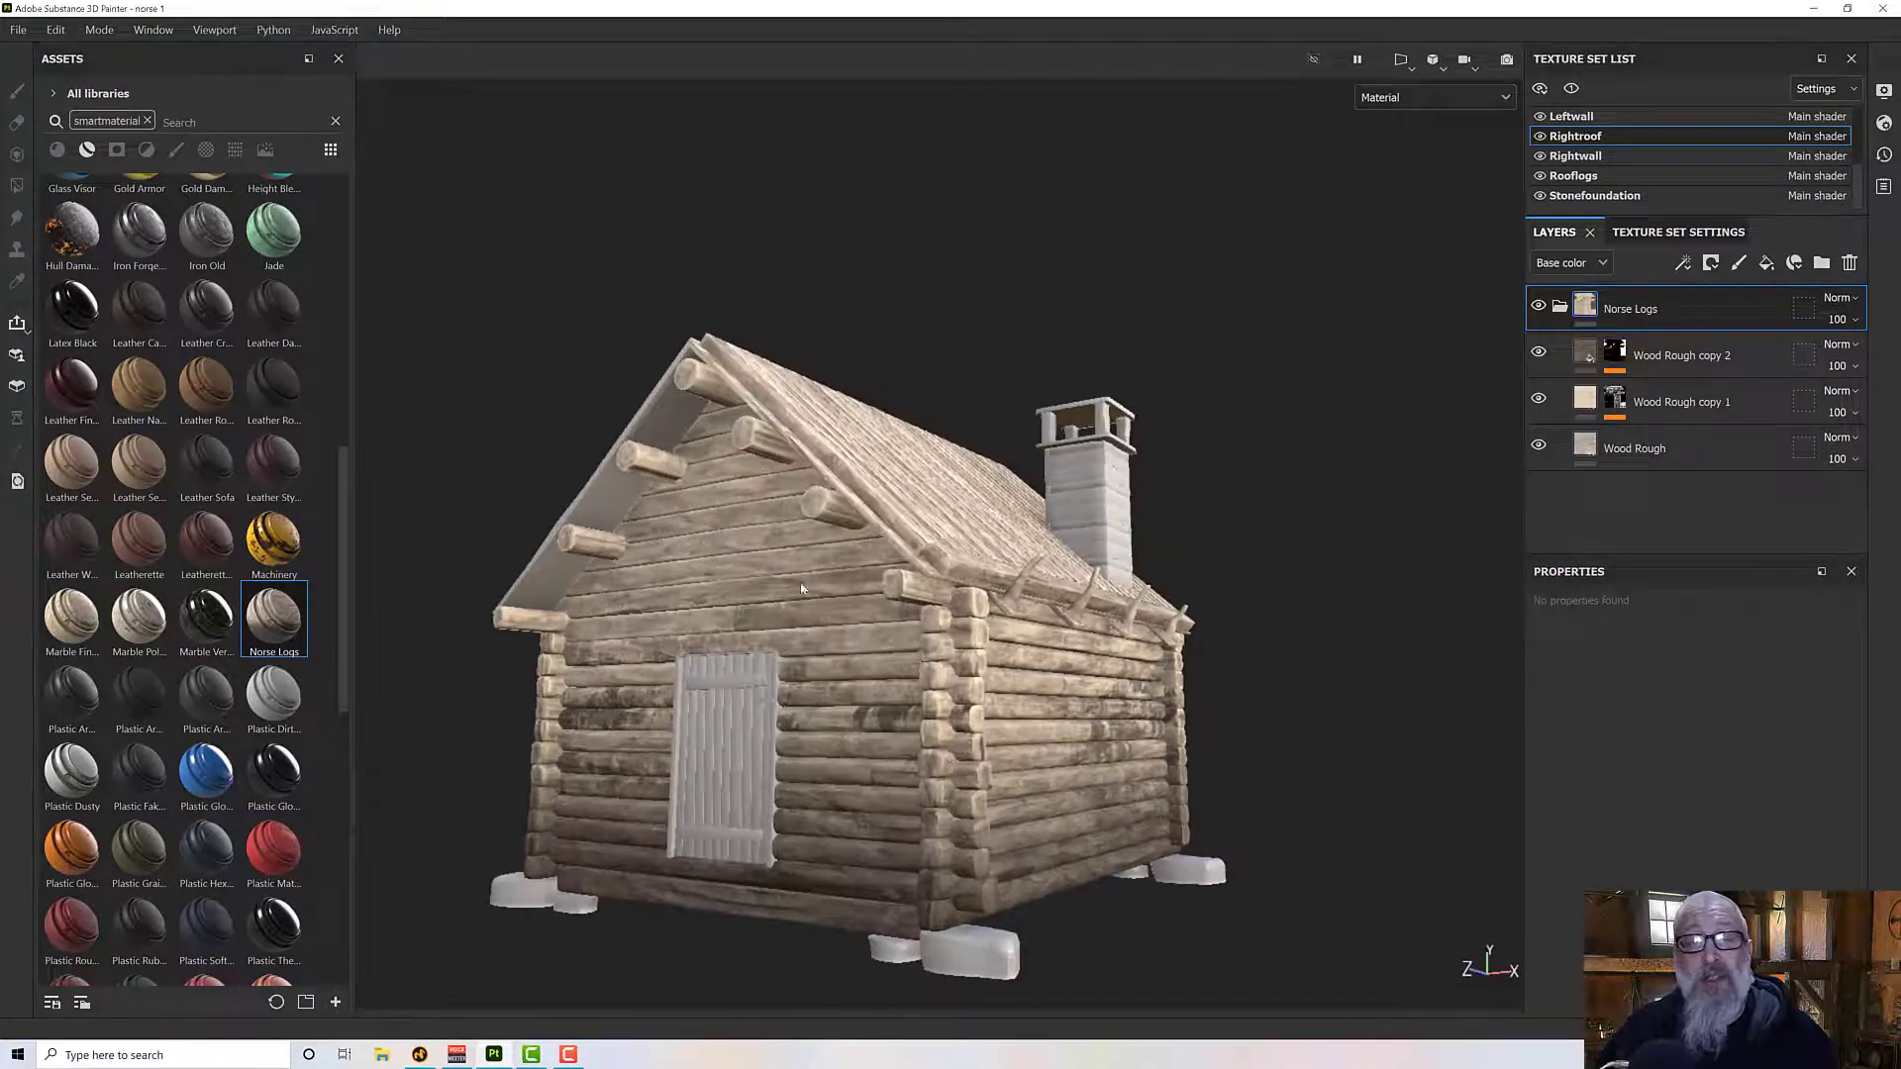
alt+drag(784, 592, 730, 723)
scroll(999, 541, up, 4)
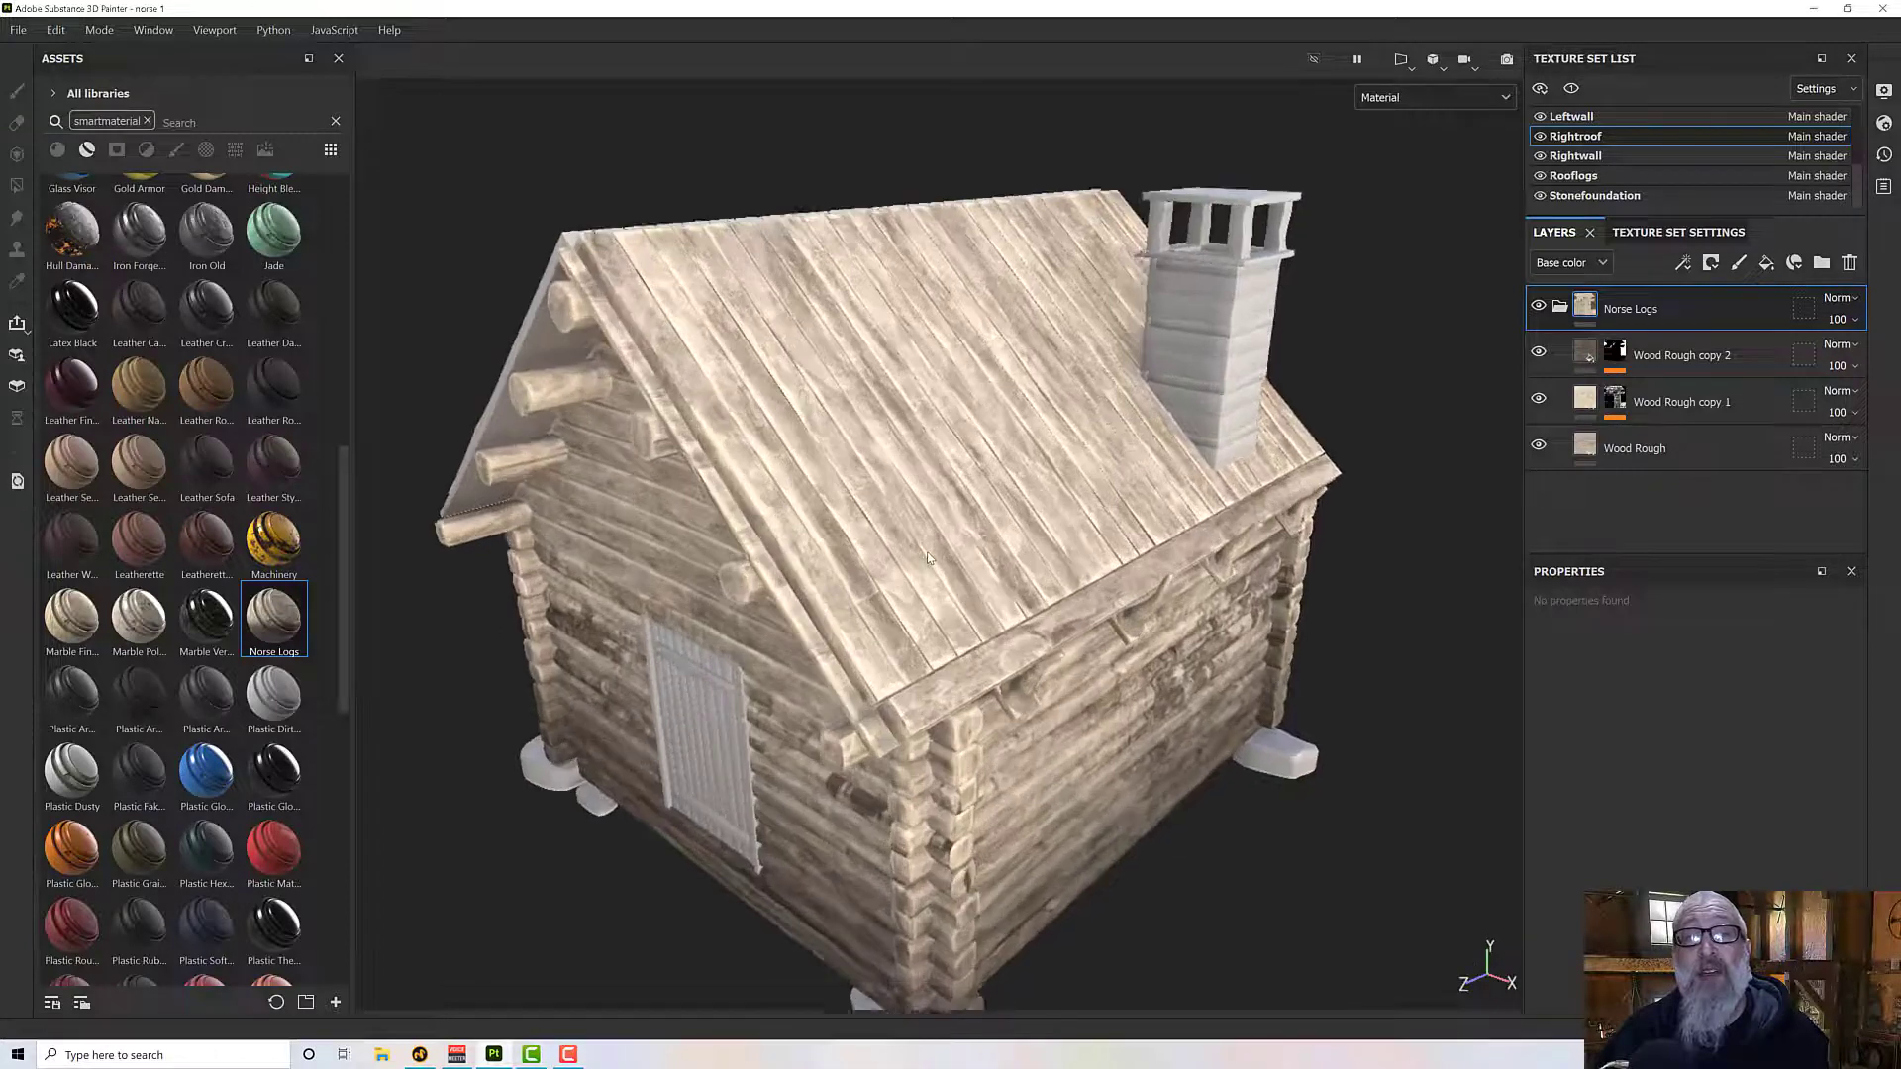
alt+drag(1000, 542, 967, 509)
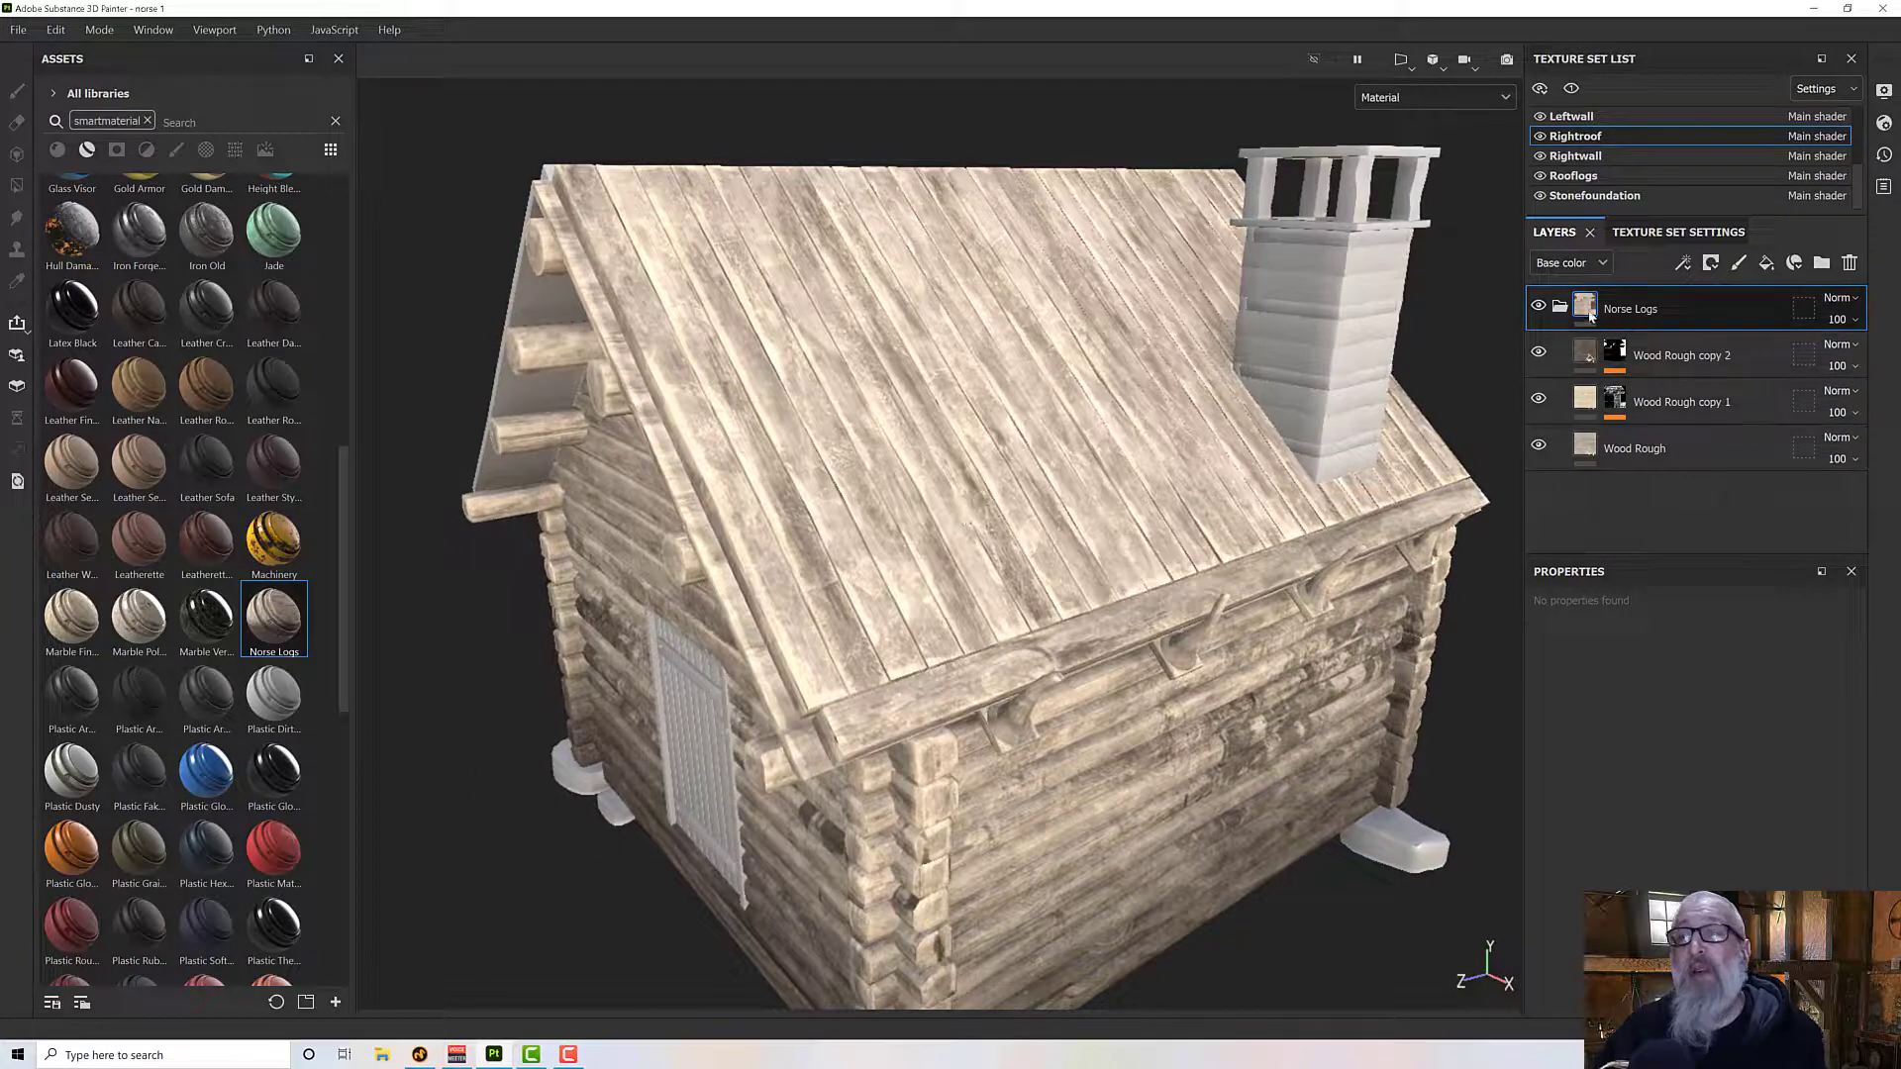
double_click(1642, 317)
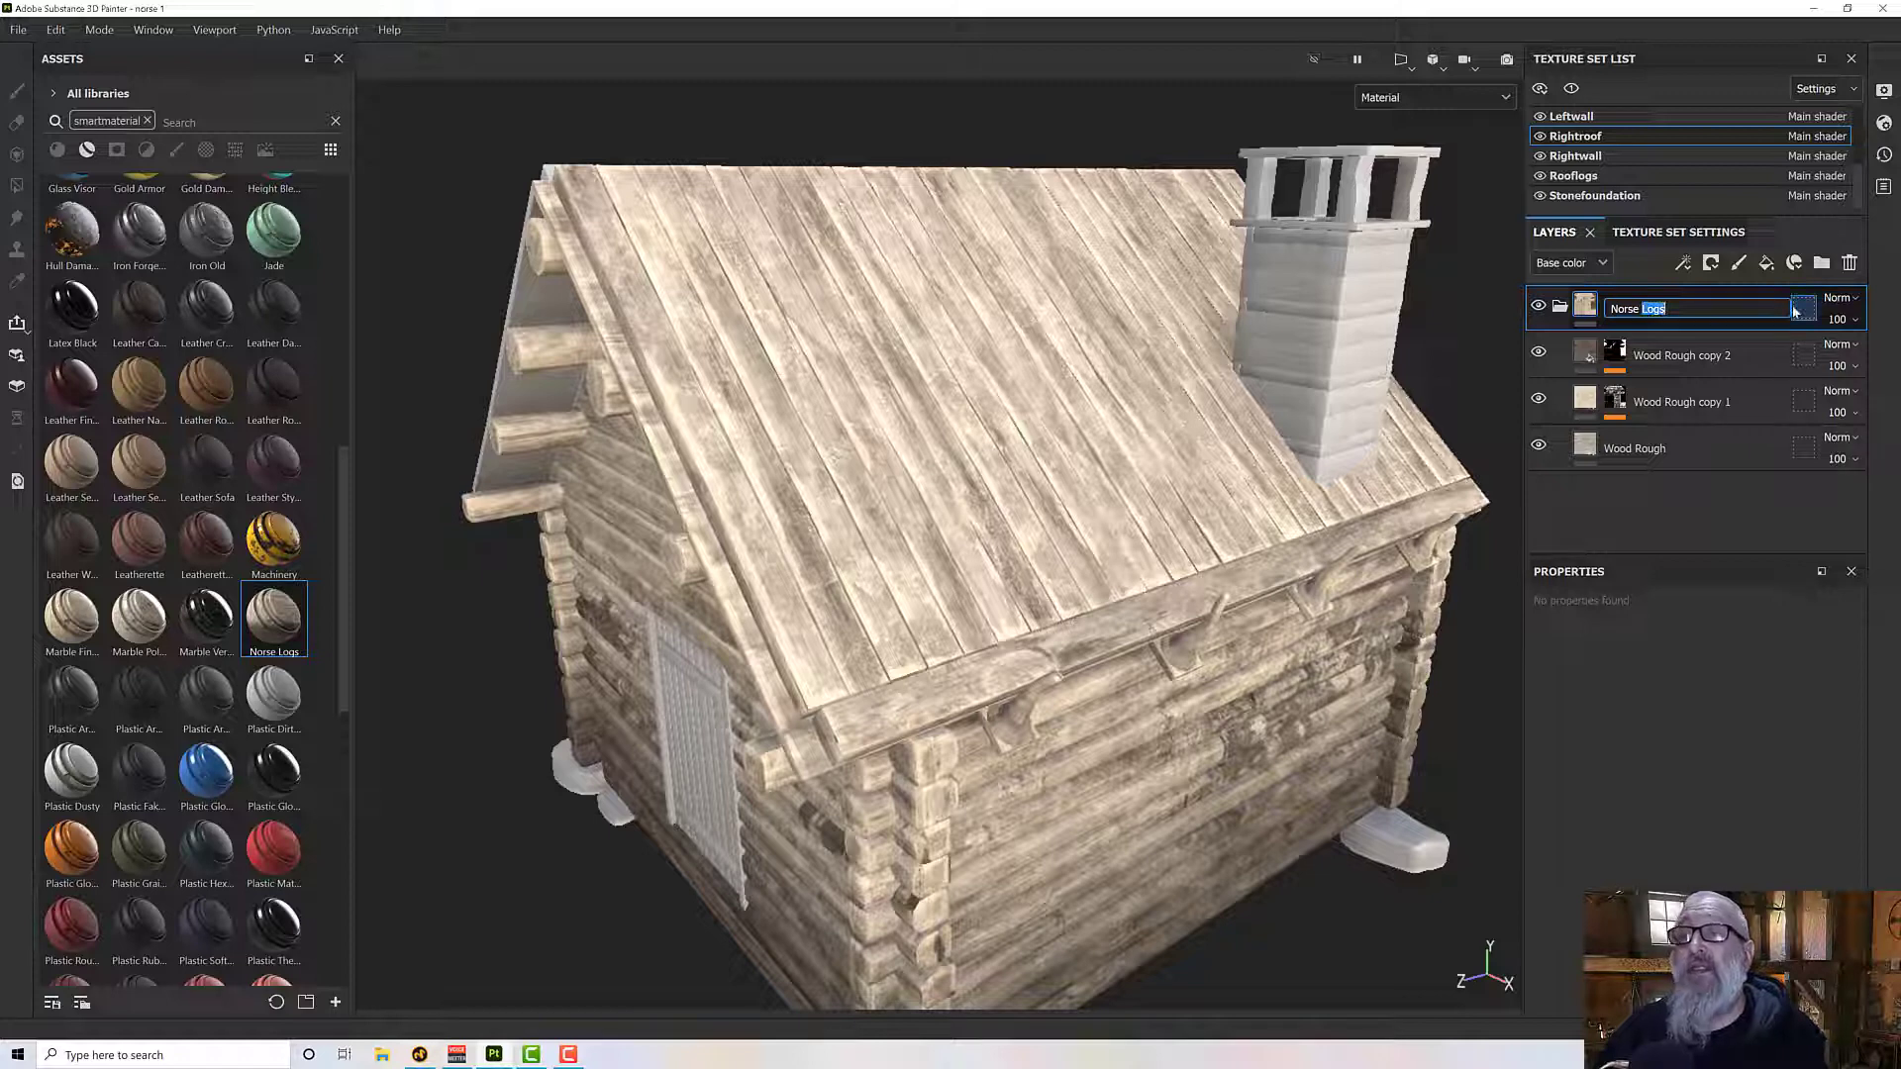
text(Norse Planks)
key(Return)
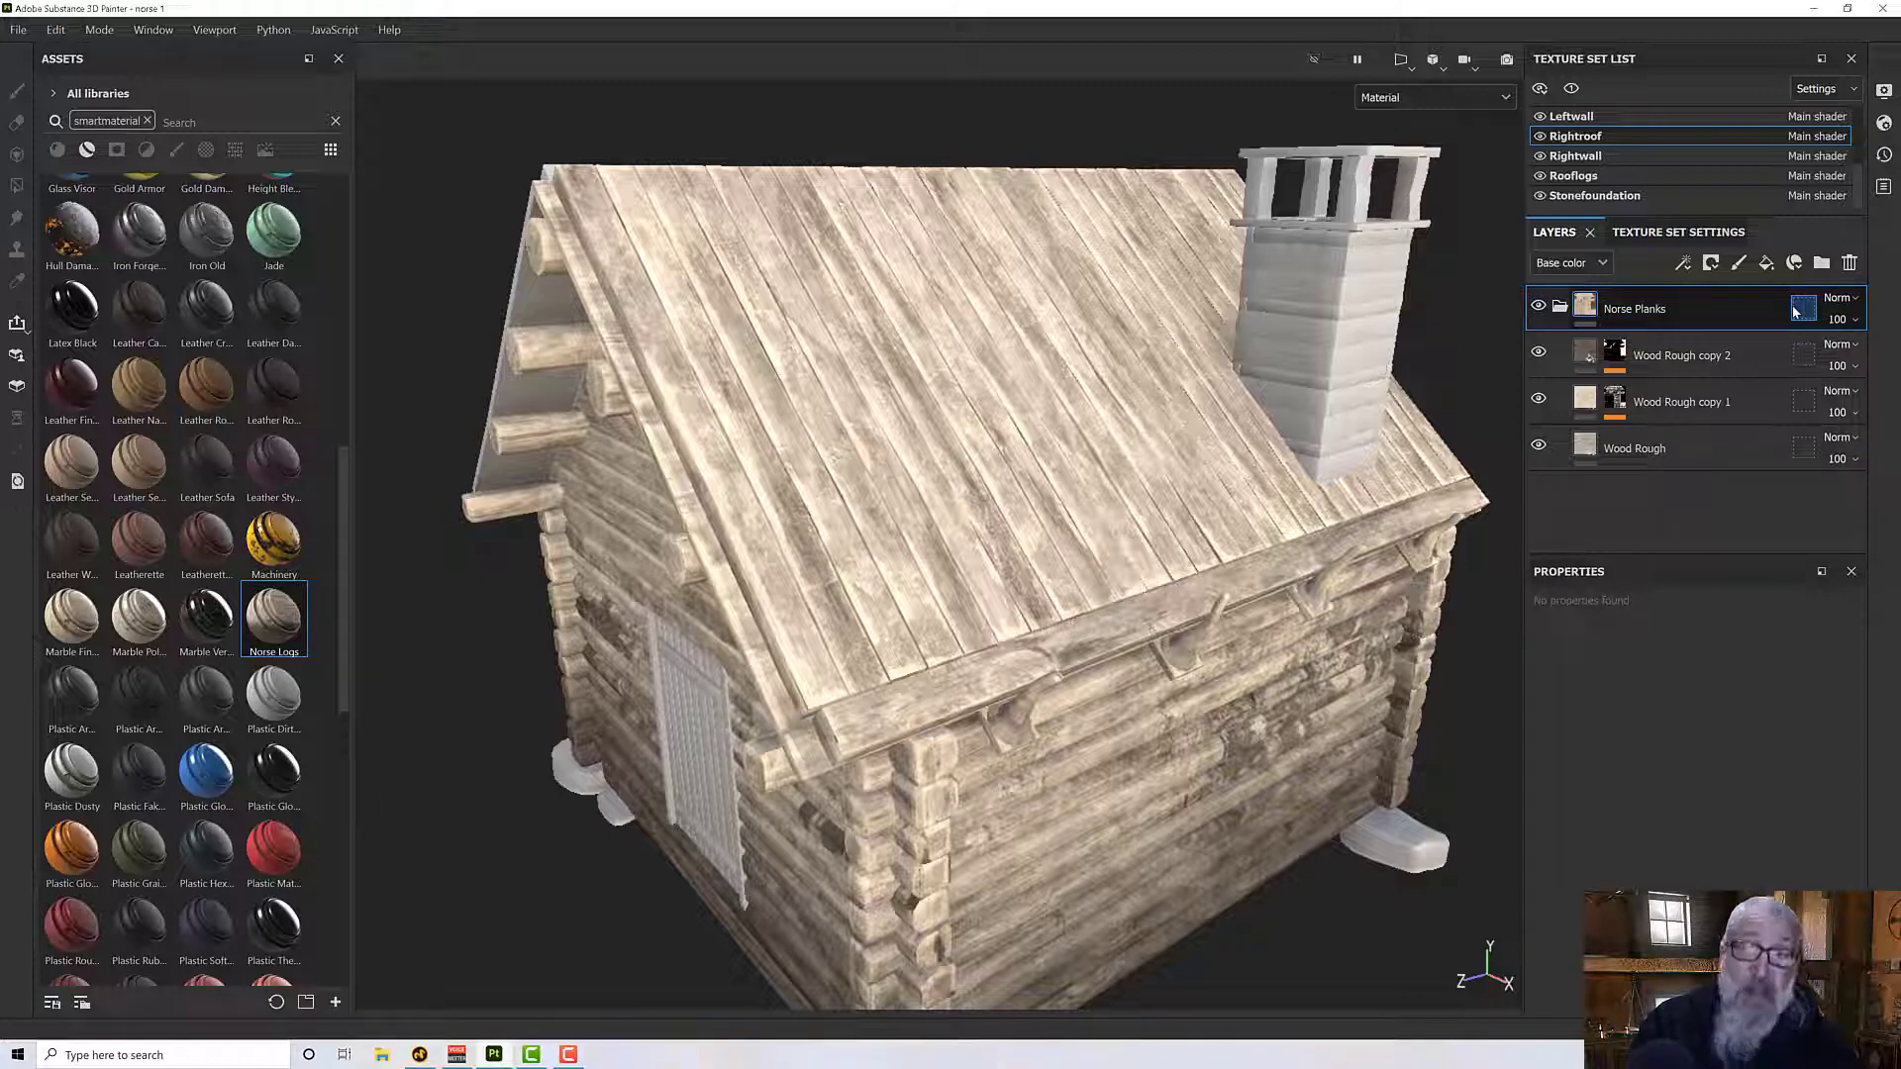
- Compare the roof with and without the Wood Rough copy 2 layer, and delete that layer from Norse Planks
click(1542, 353)
click(1542, 354)
click(1542, 353)
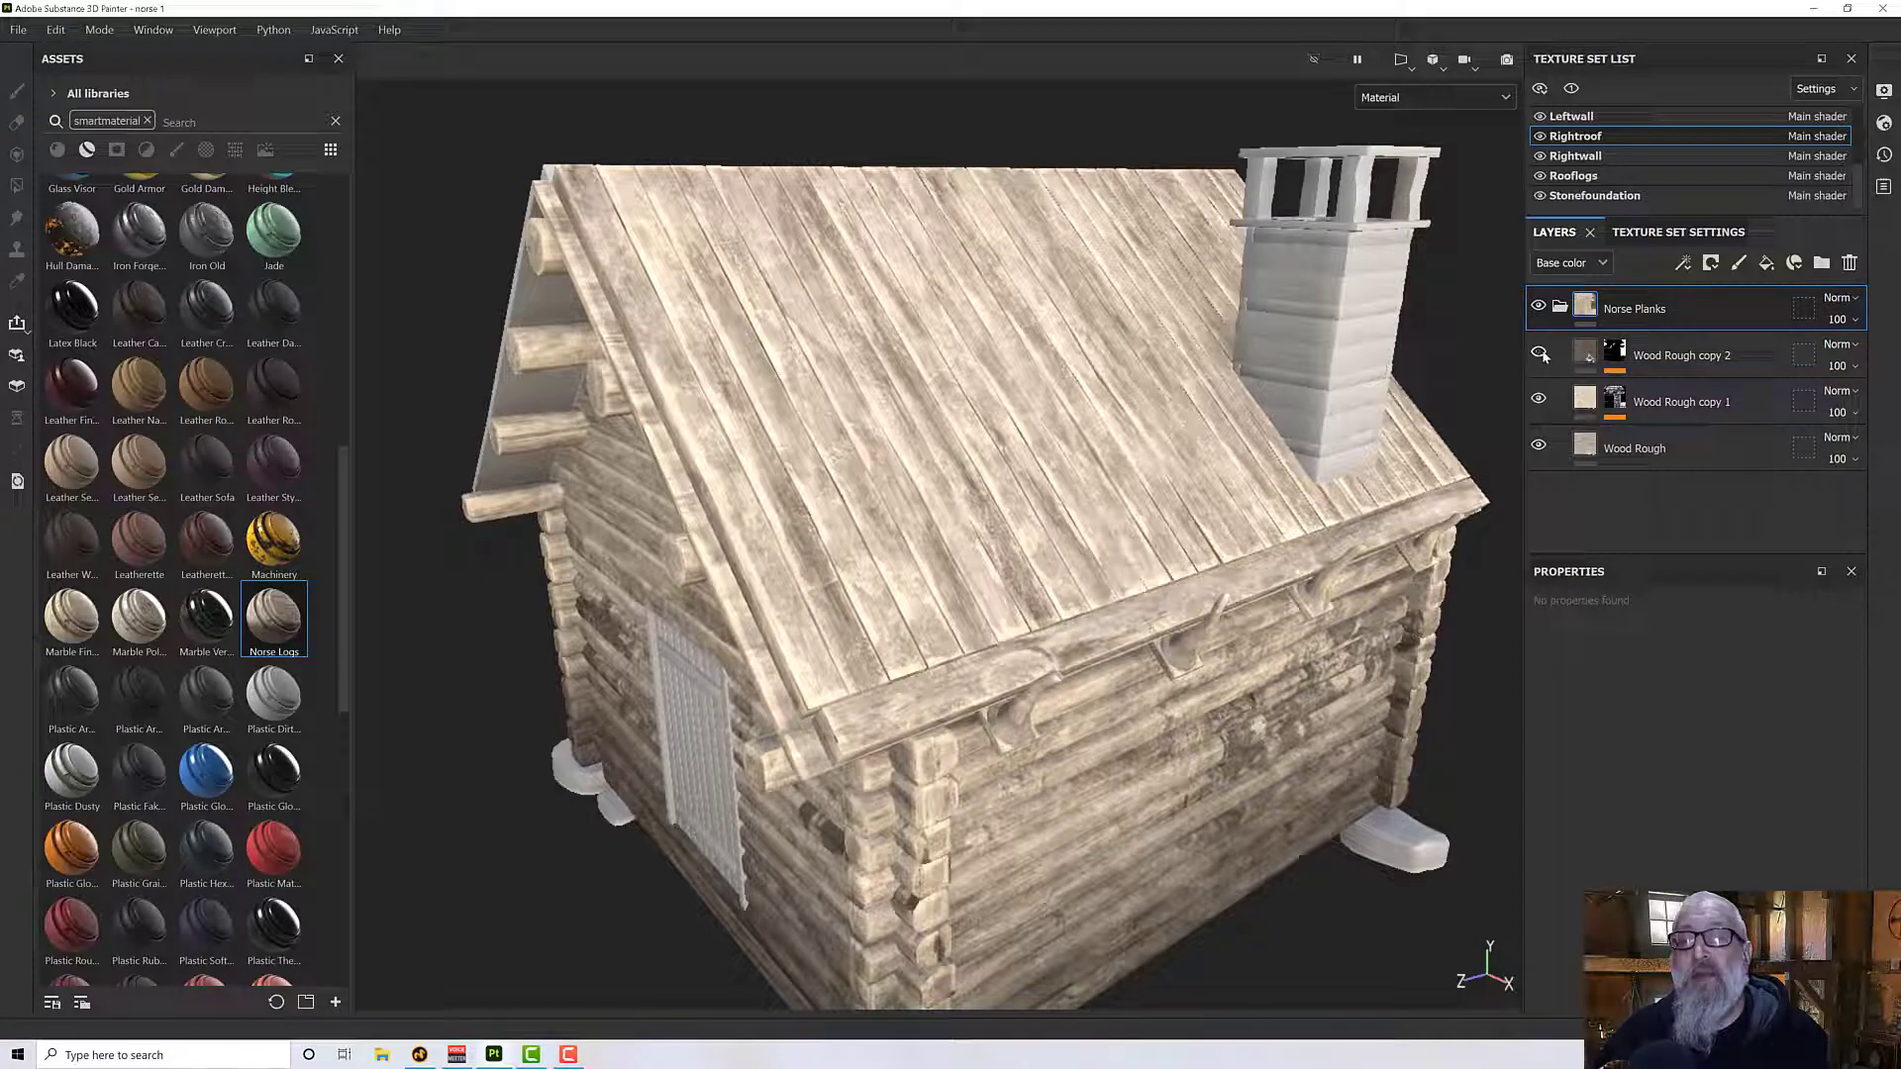
click(1541, 354)
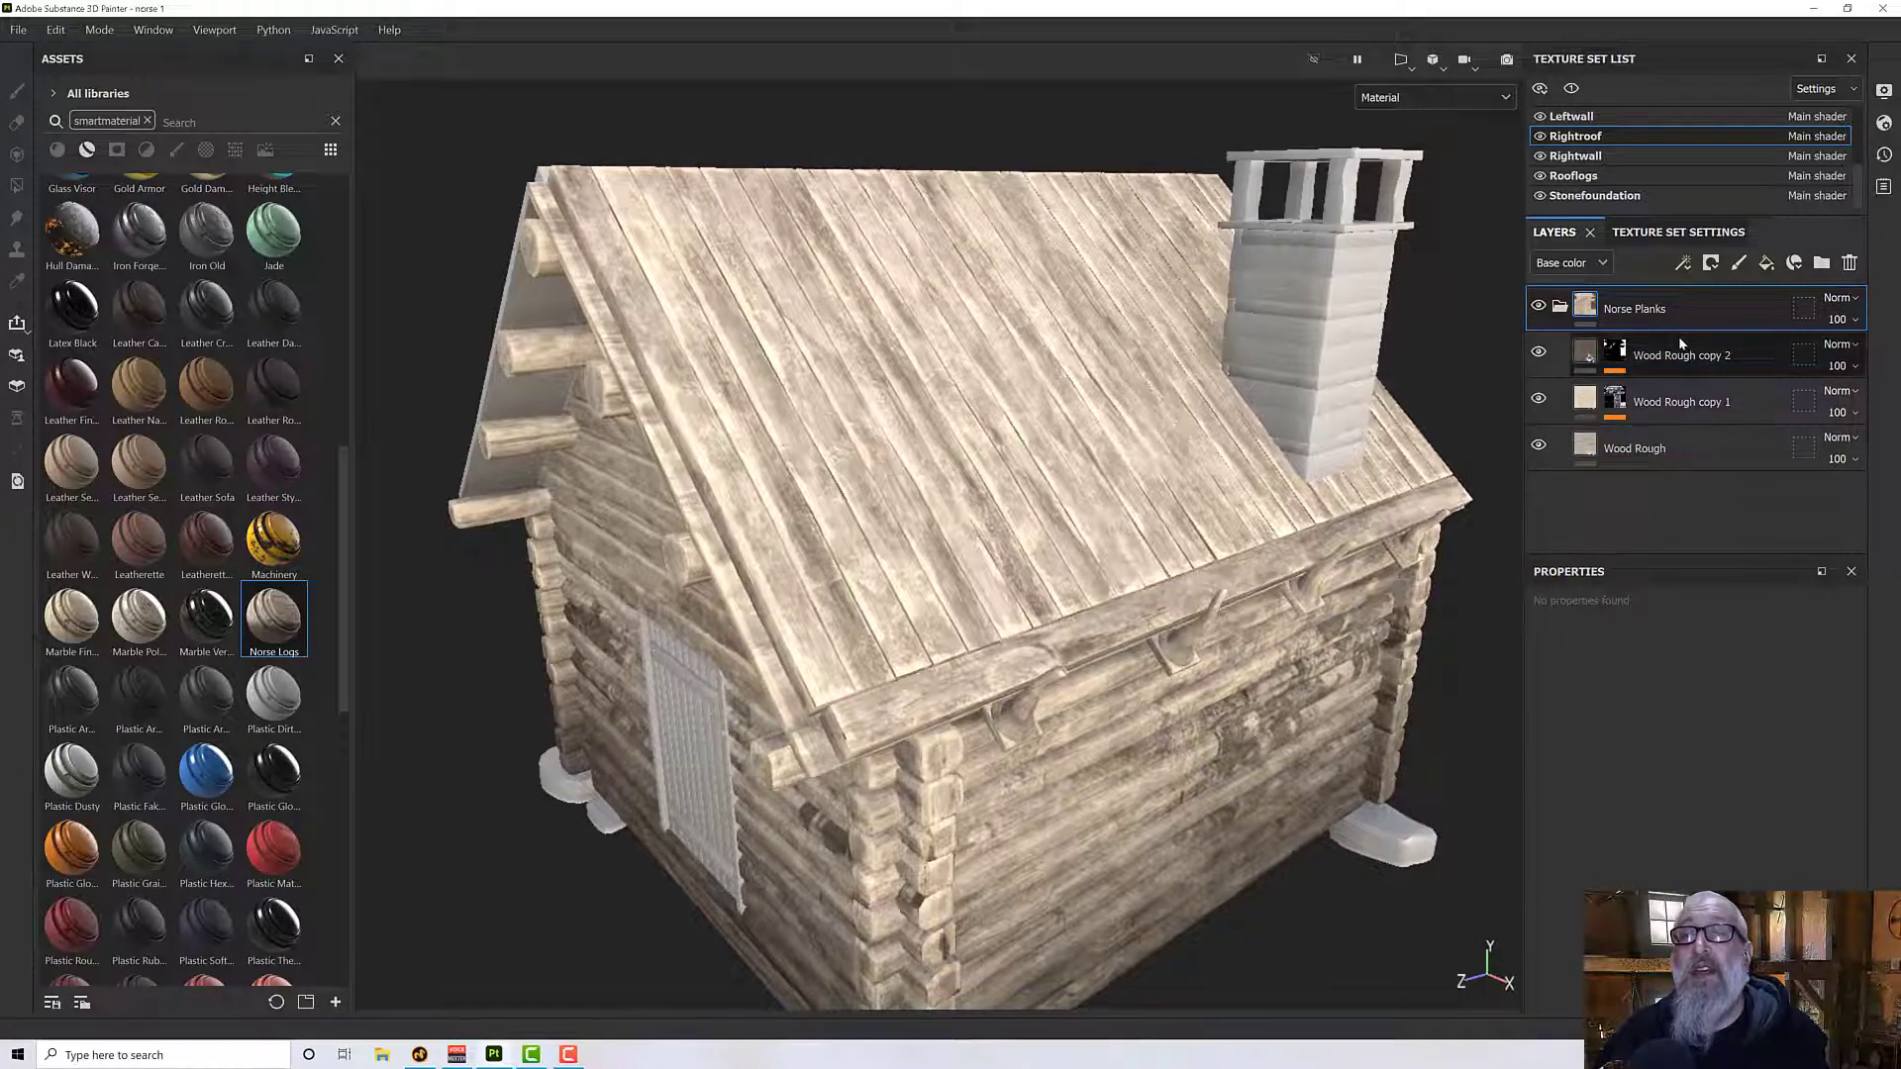
click(1683, 355)
click(1849, 264)
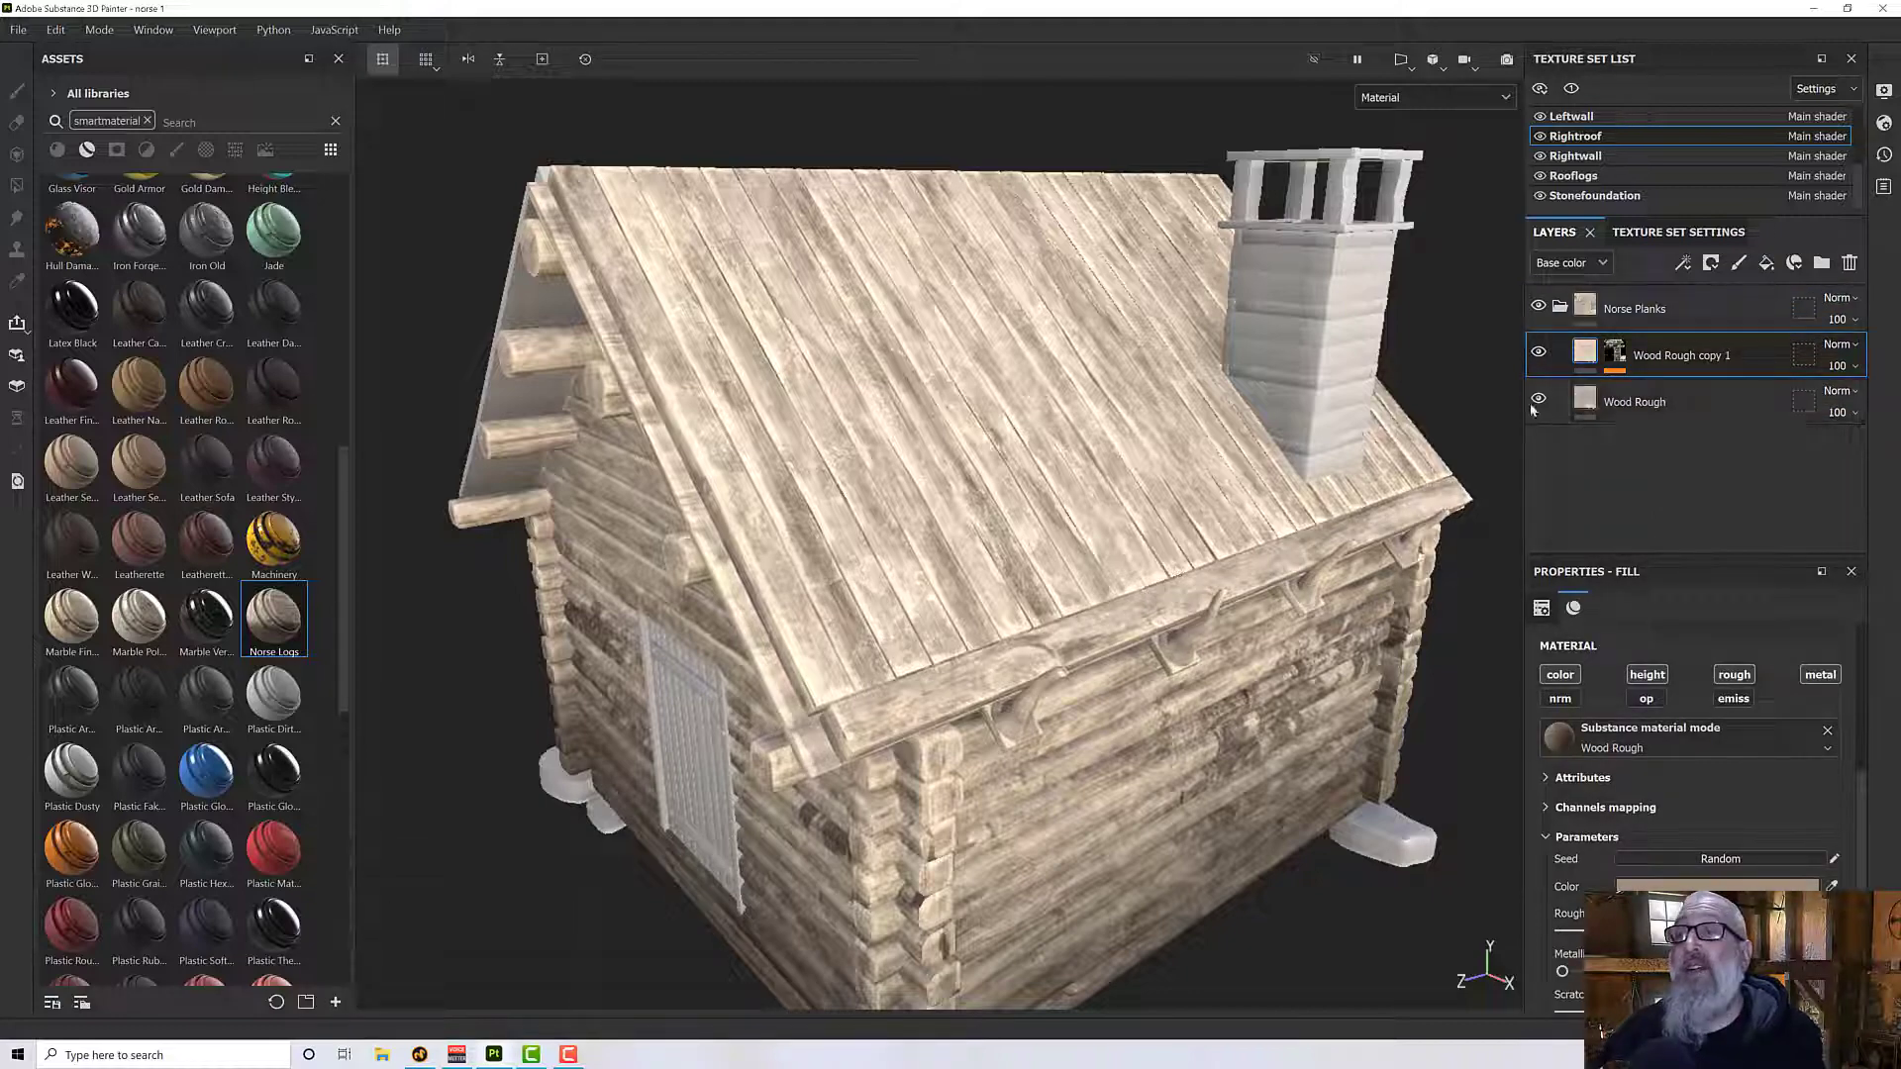
- Darken the base Wood Rough layer of Norse Planks to color 685E51
alt+drag(852, 451, 892, 397)
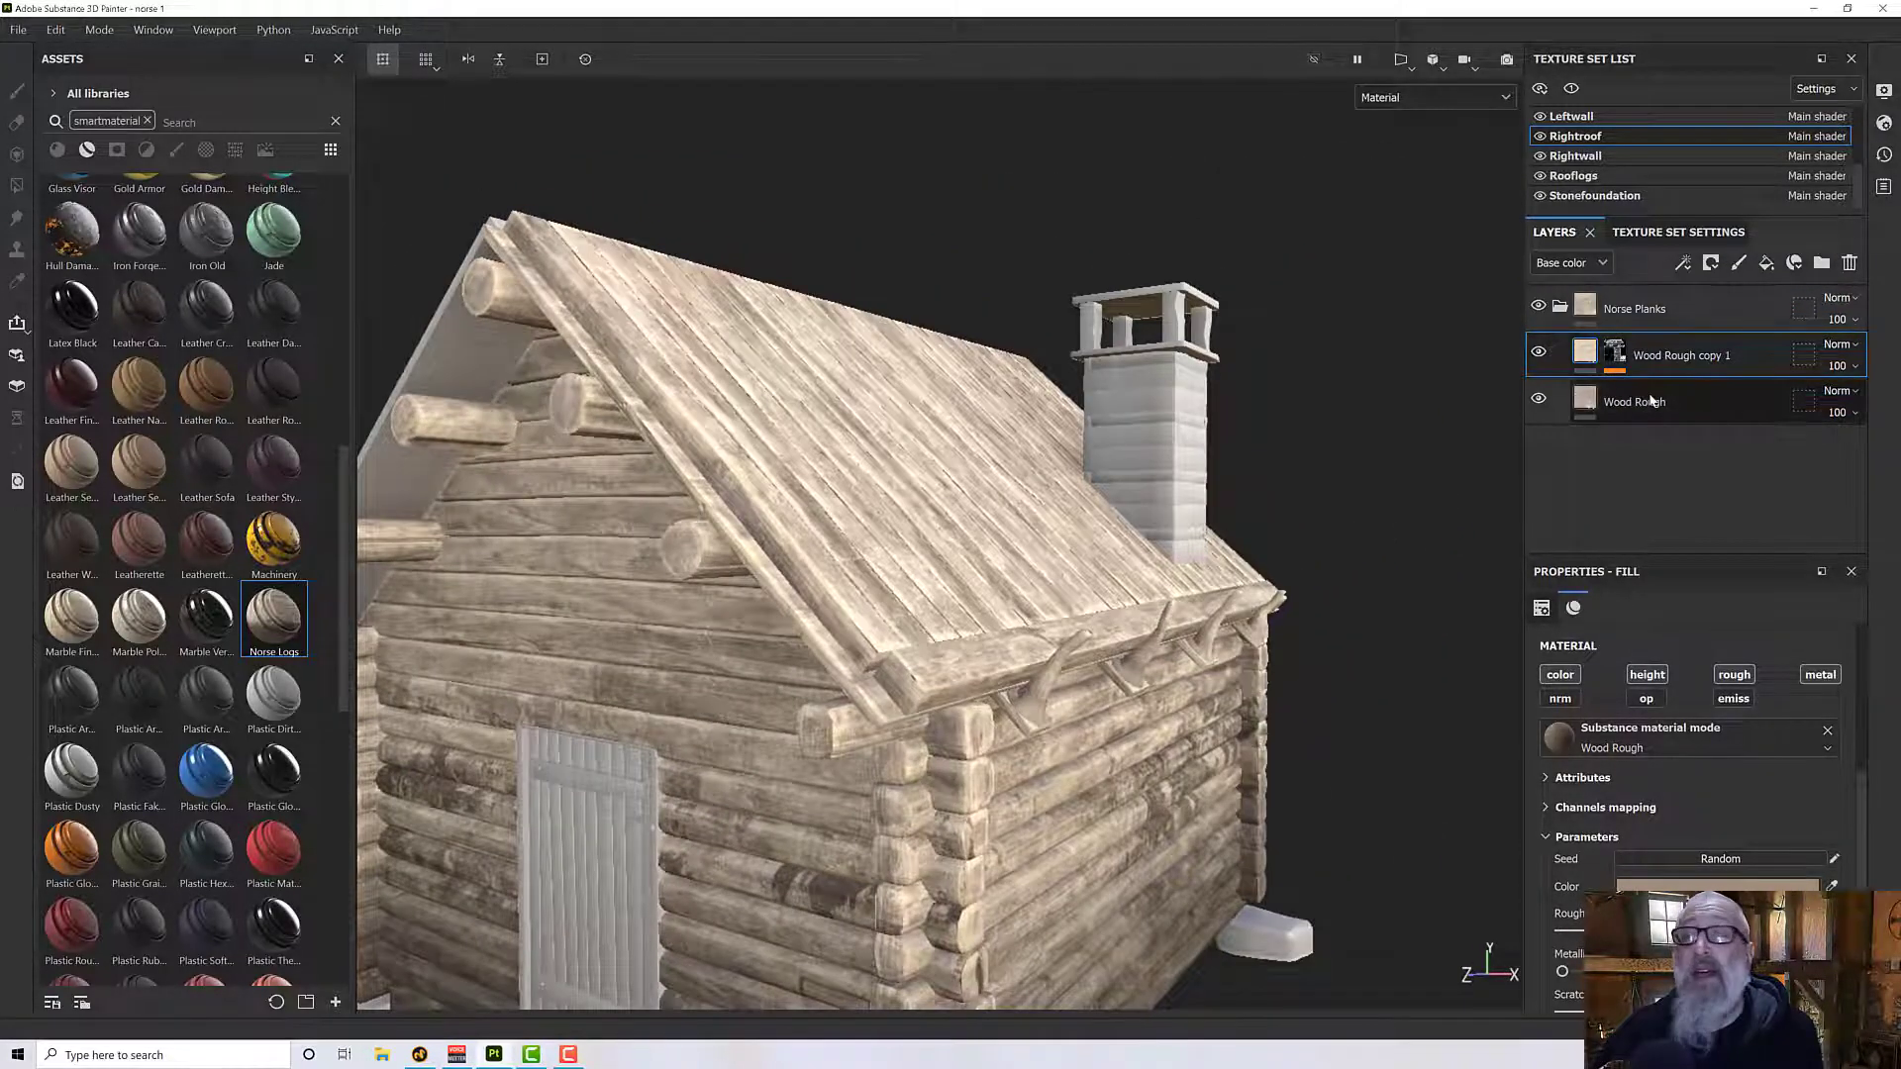
click(1651, 401)
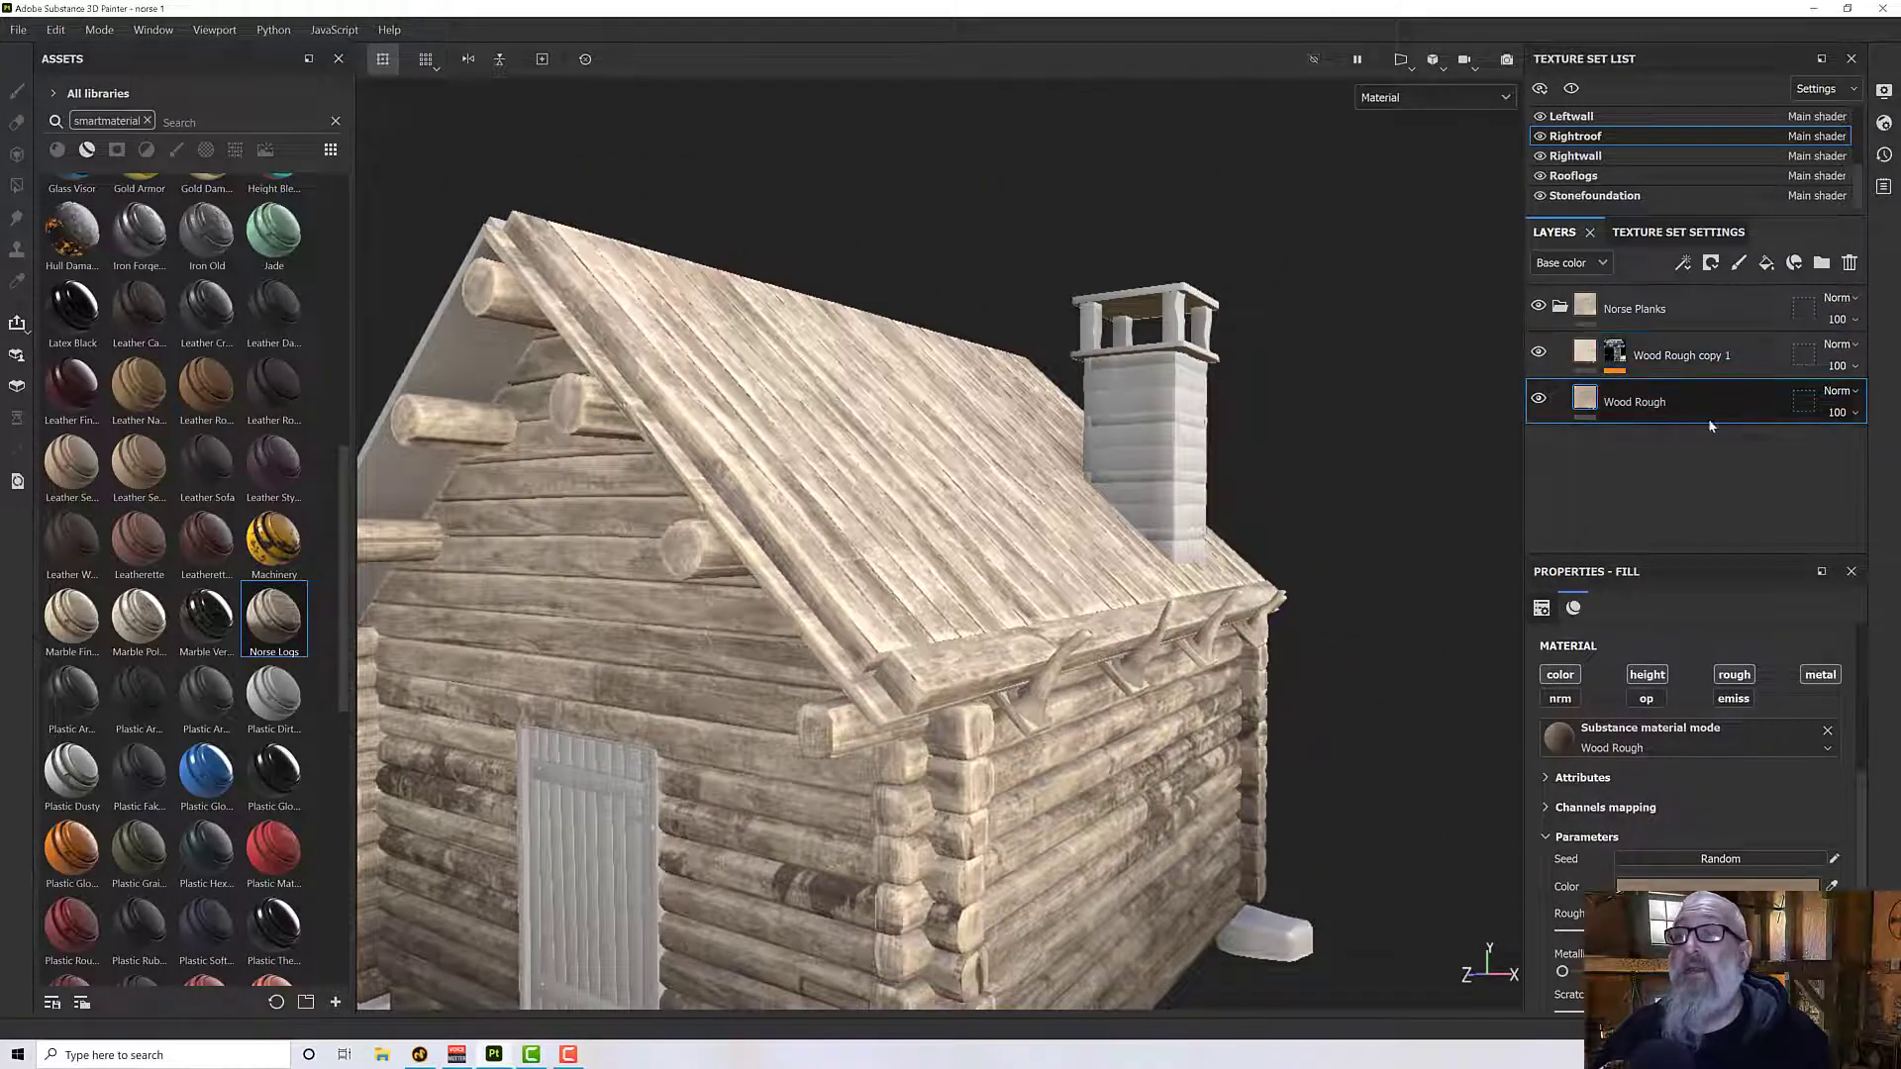
click(1673, 886)
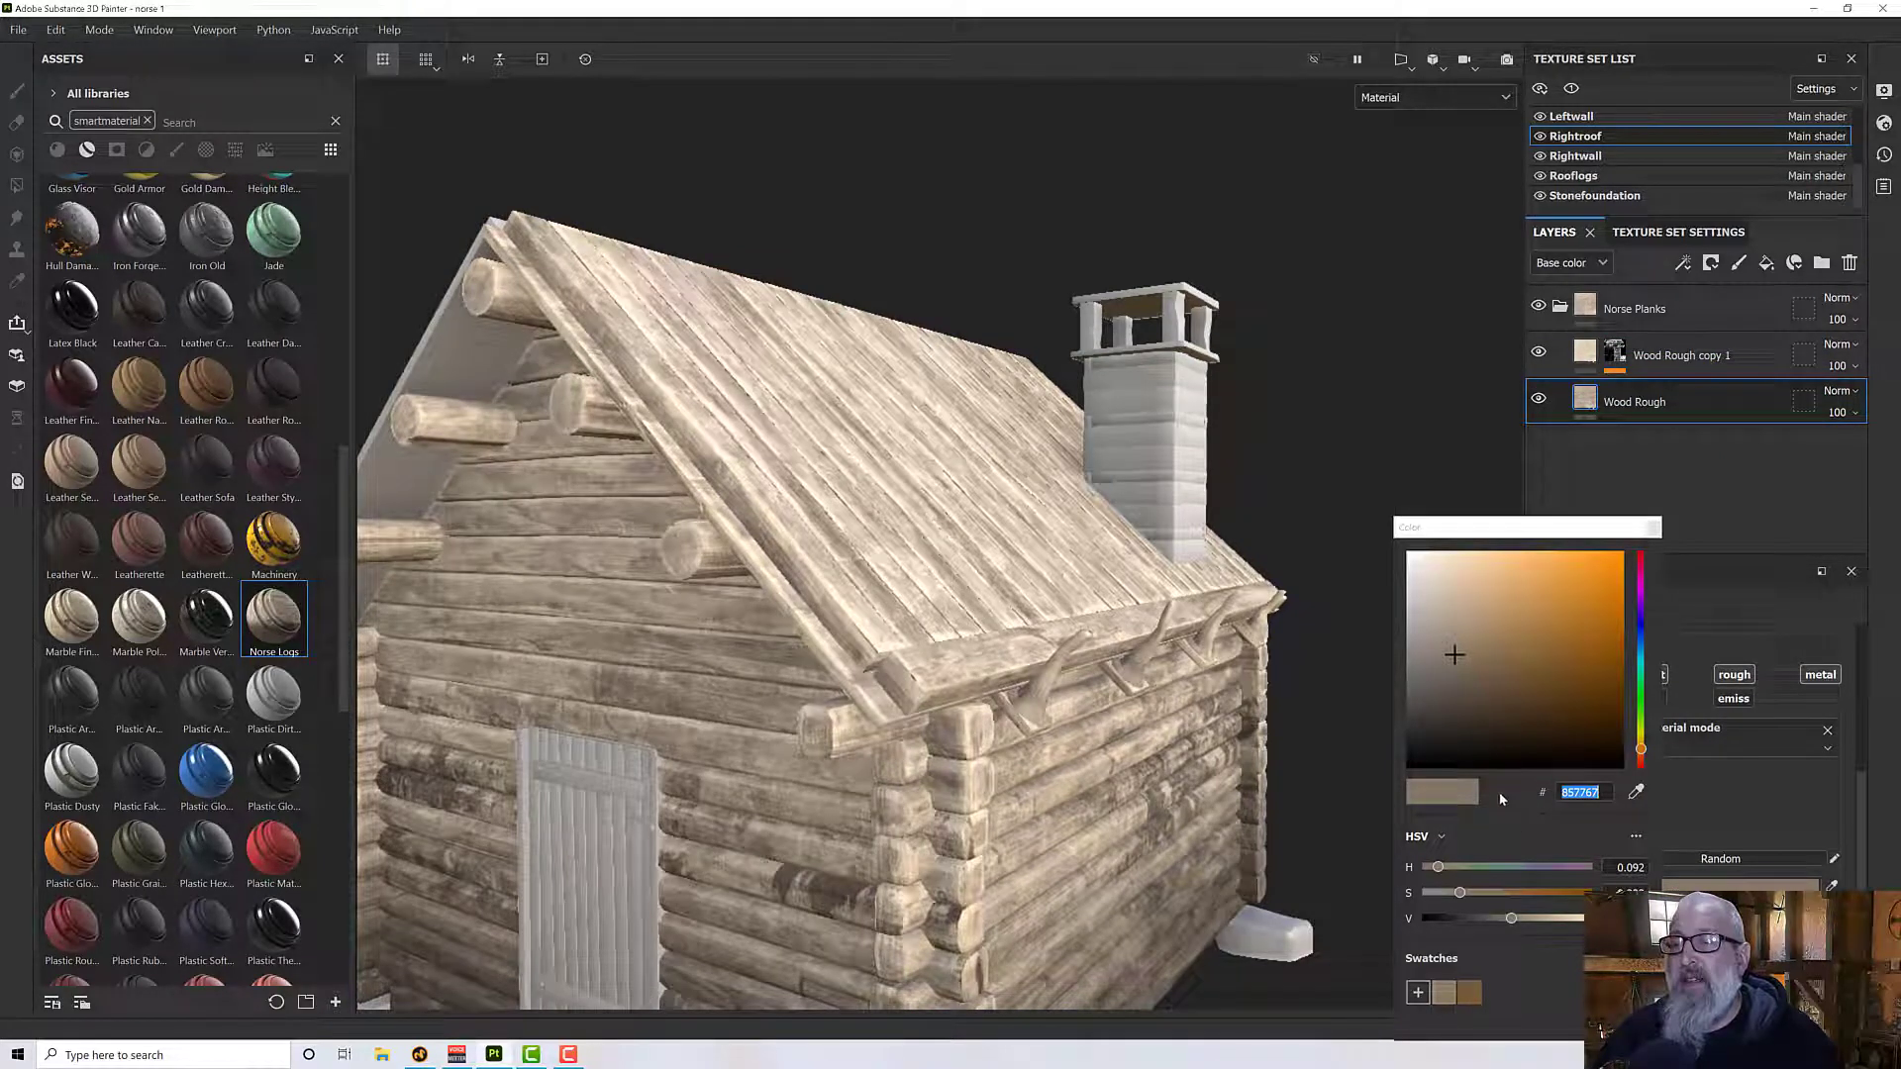
drag(1511, 923, 1492, 923)
alt+drag(737, 435, 782, 273)
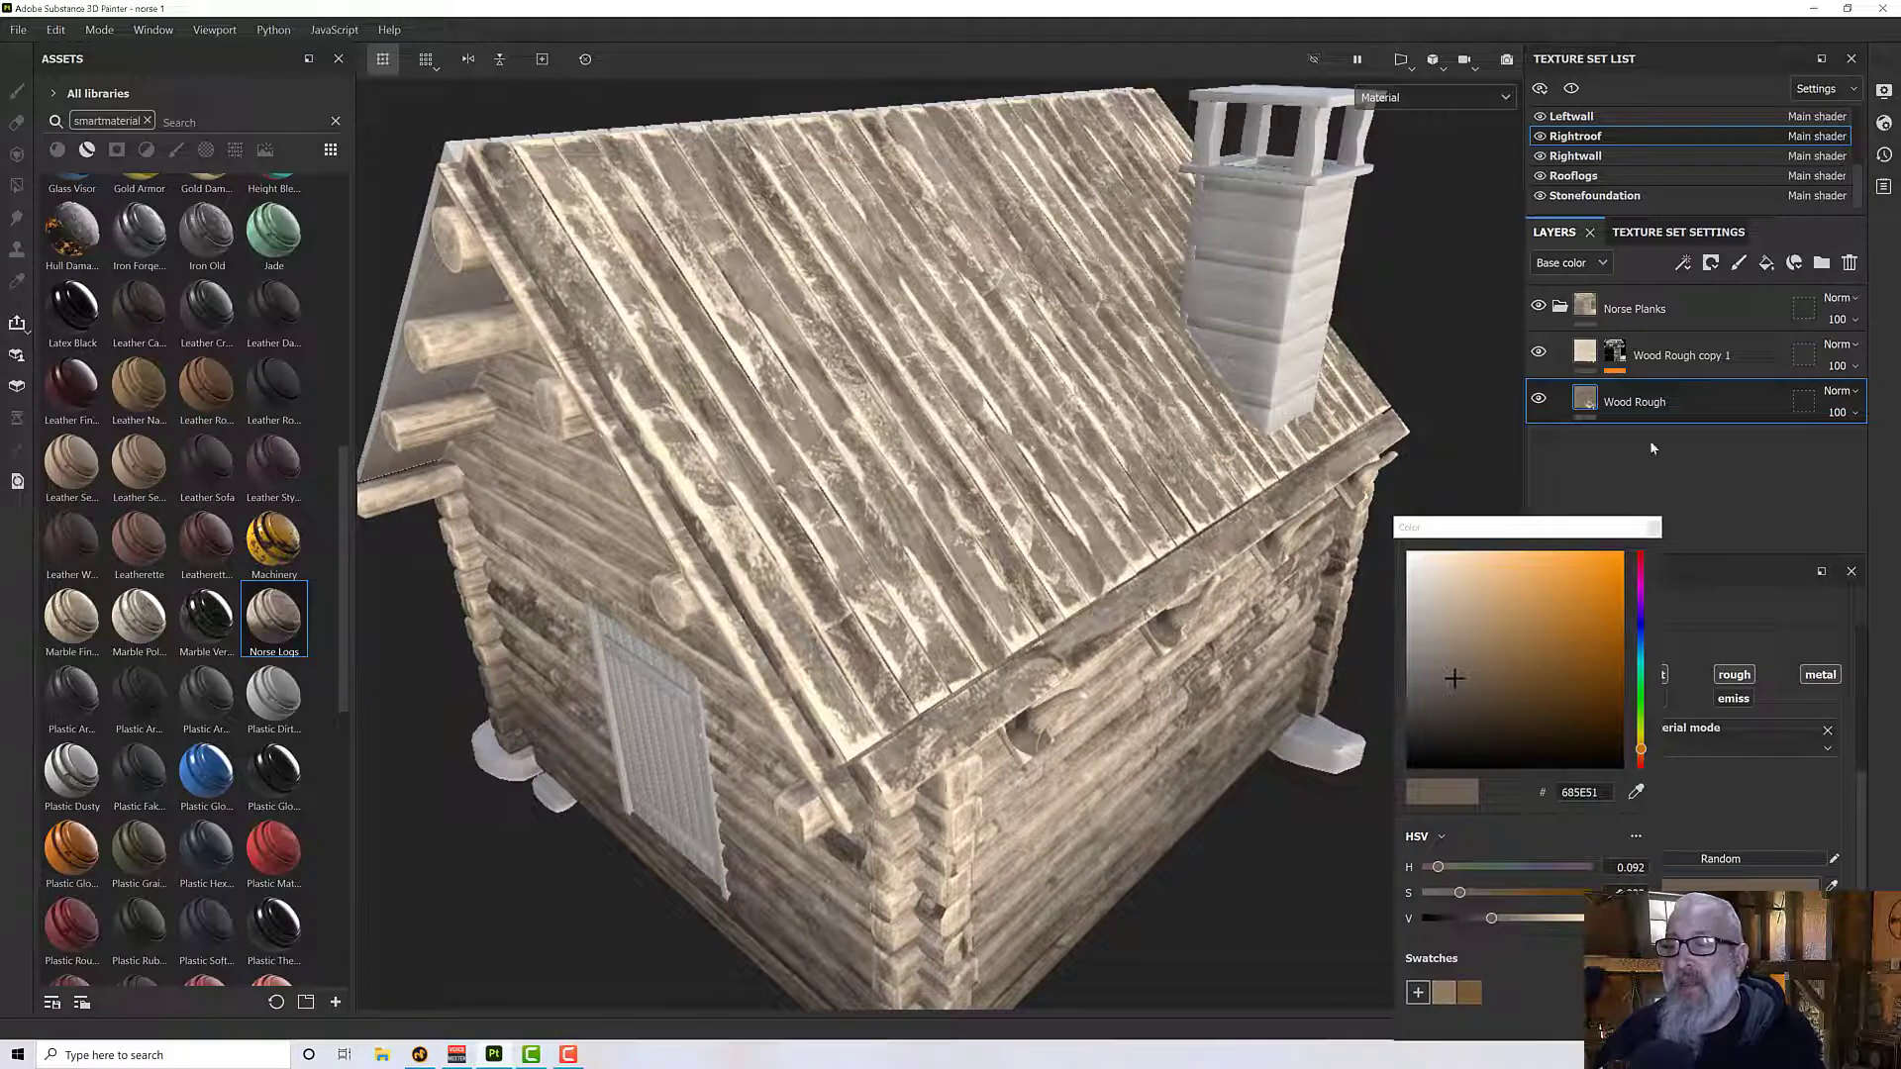
click(1650, 528)
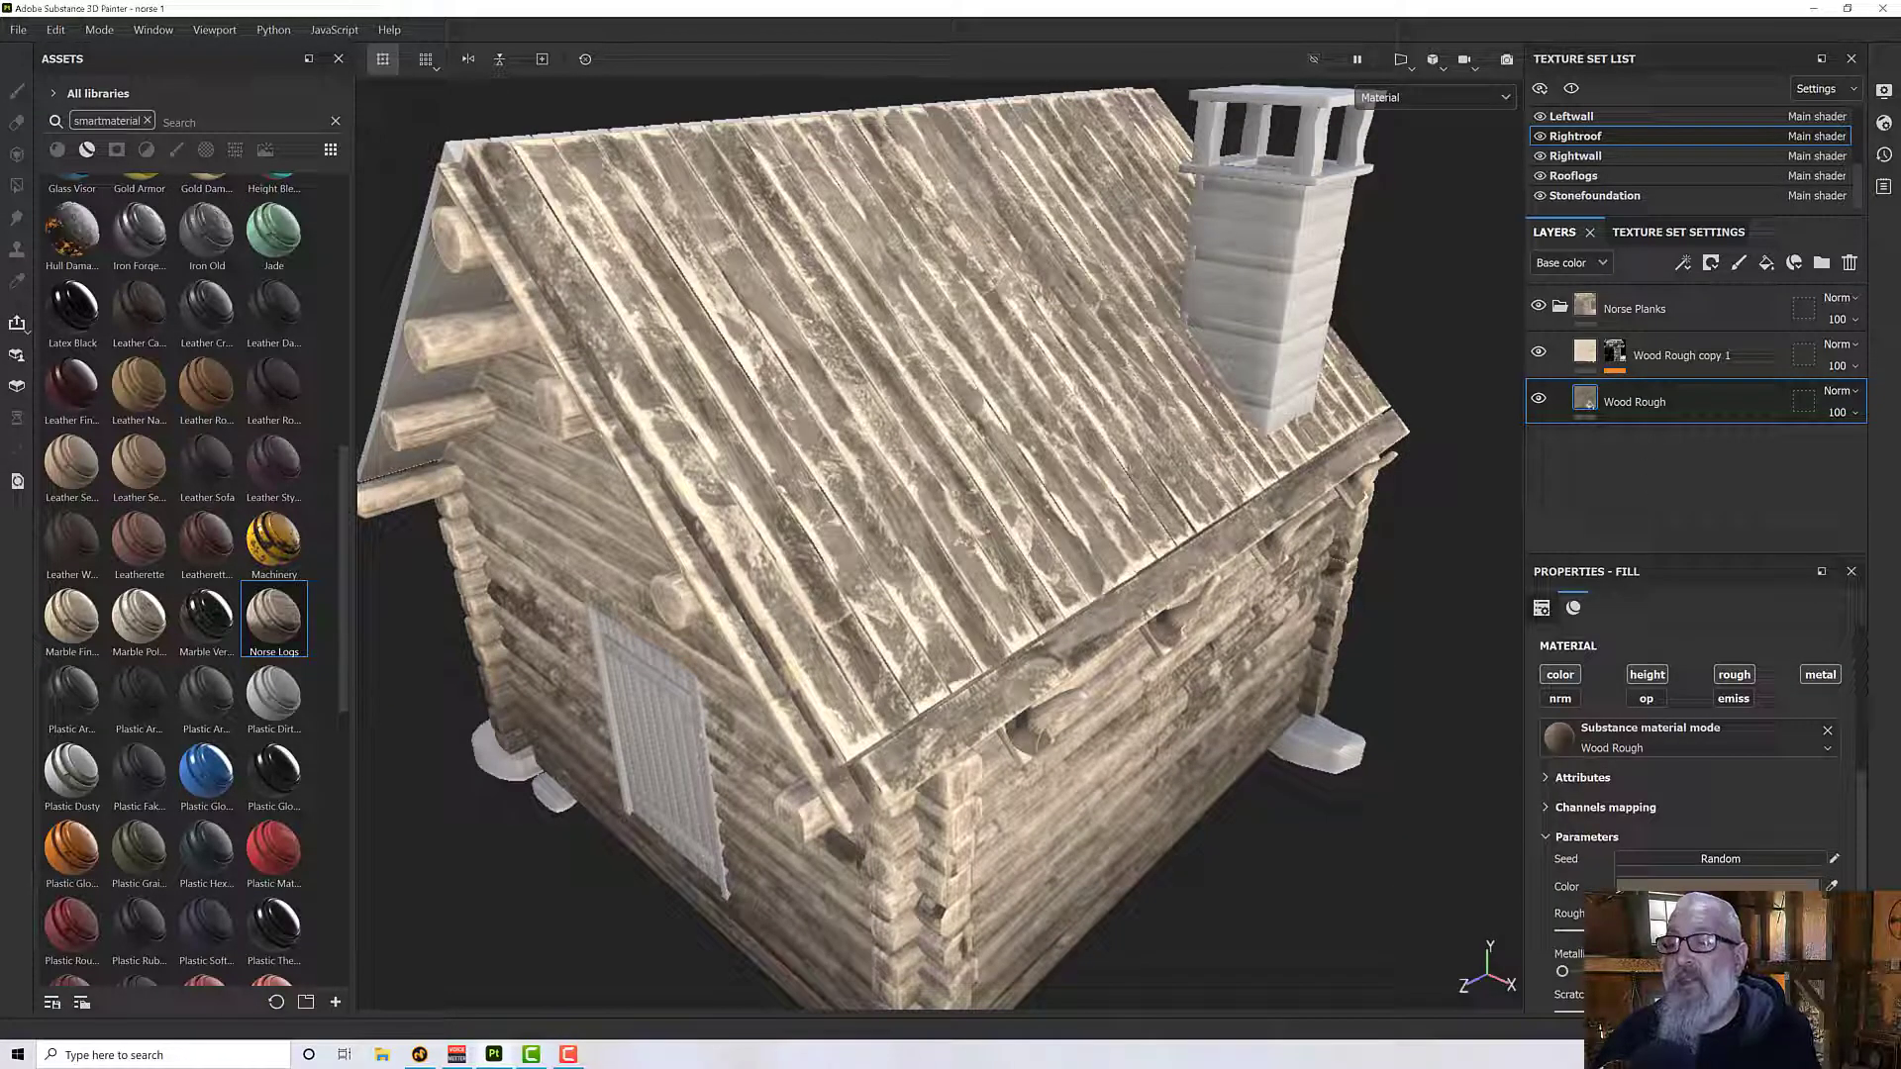
- Darken the color of the Wood Rough copy 1 layer to 837462
alt+drag(1051, 598, 1073, 534)
click(1655, 355)
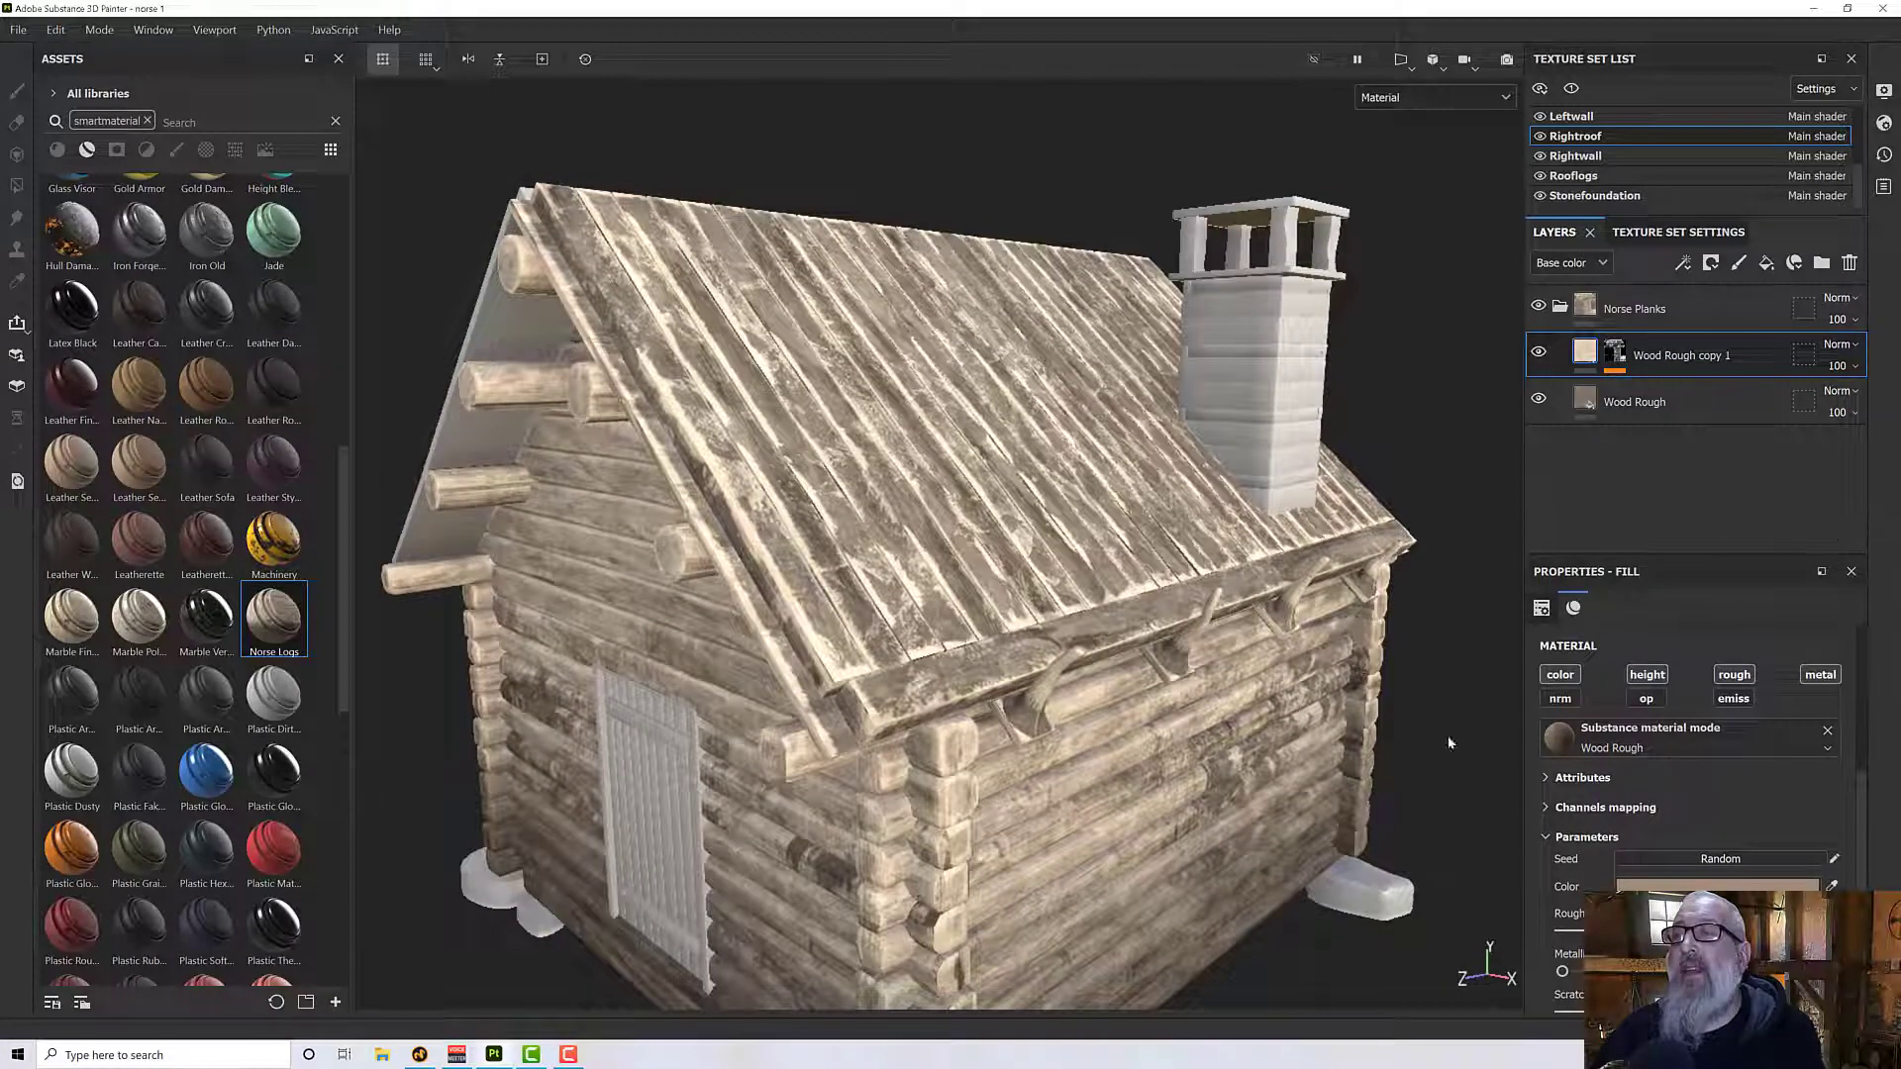
click(1654, 889)
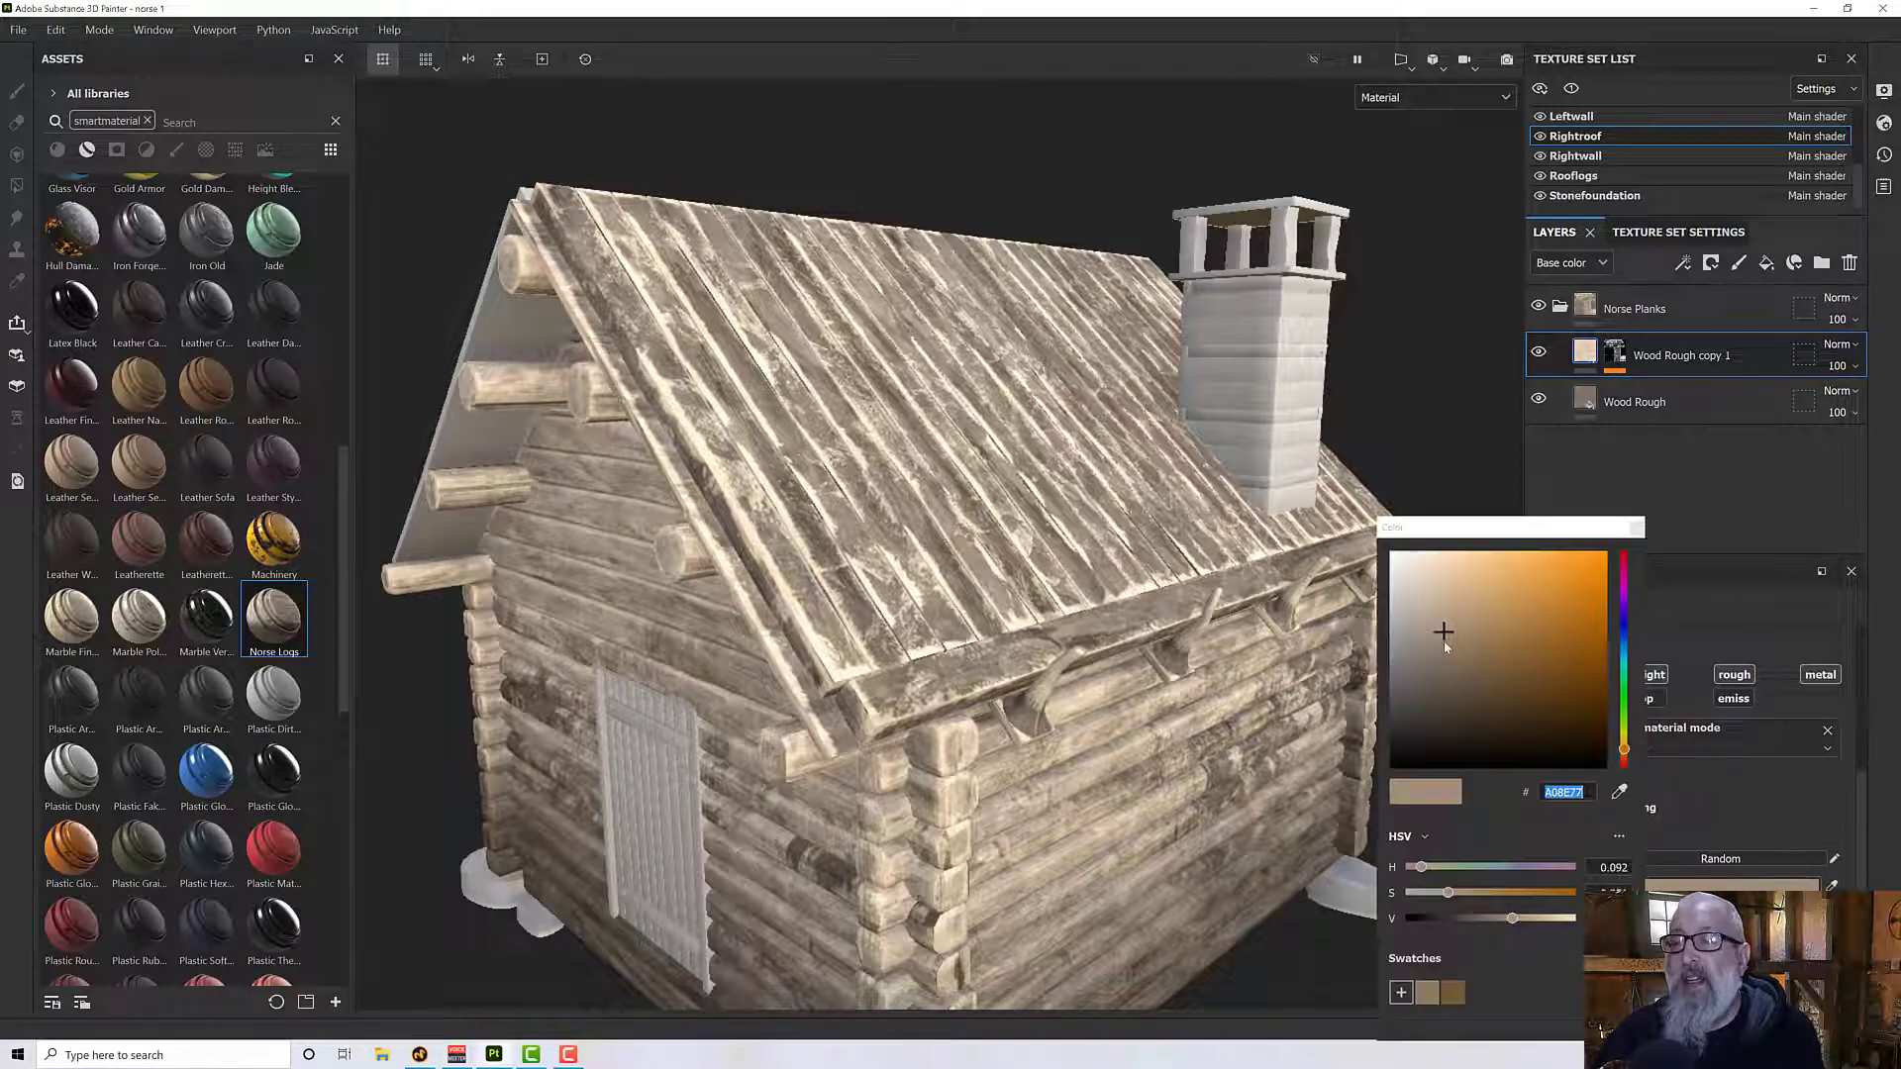
click(1494, 920)
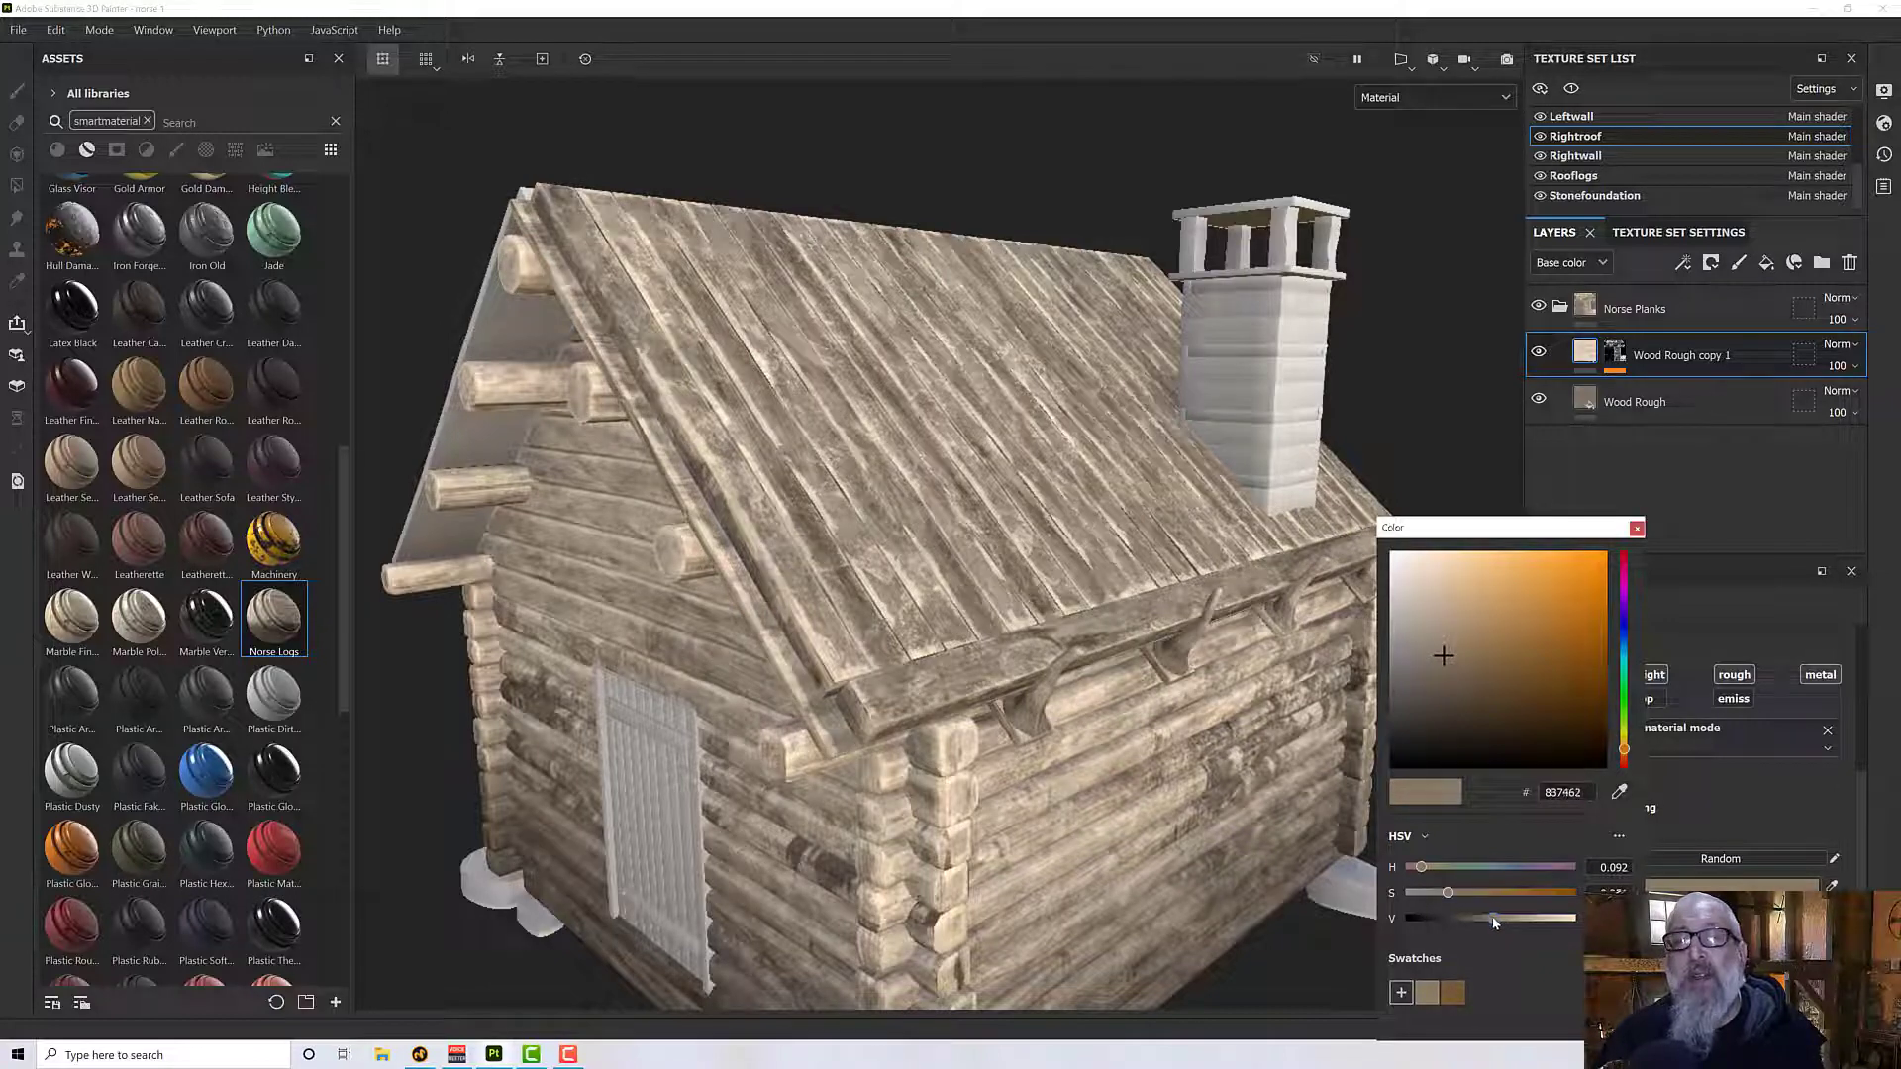
click(1756, 806)
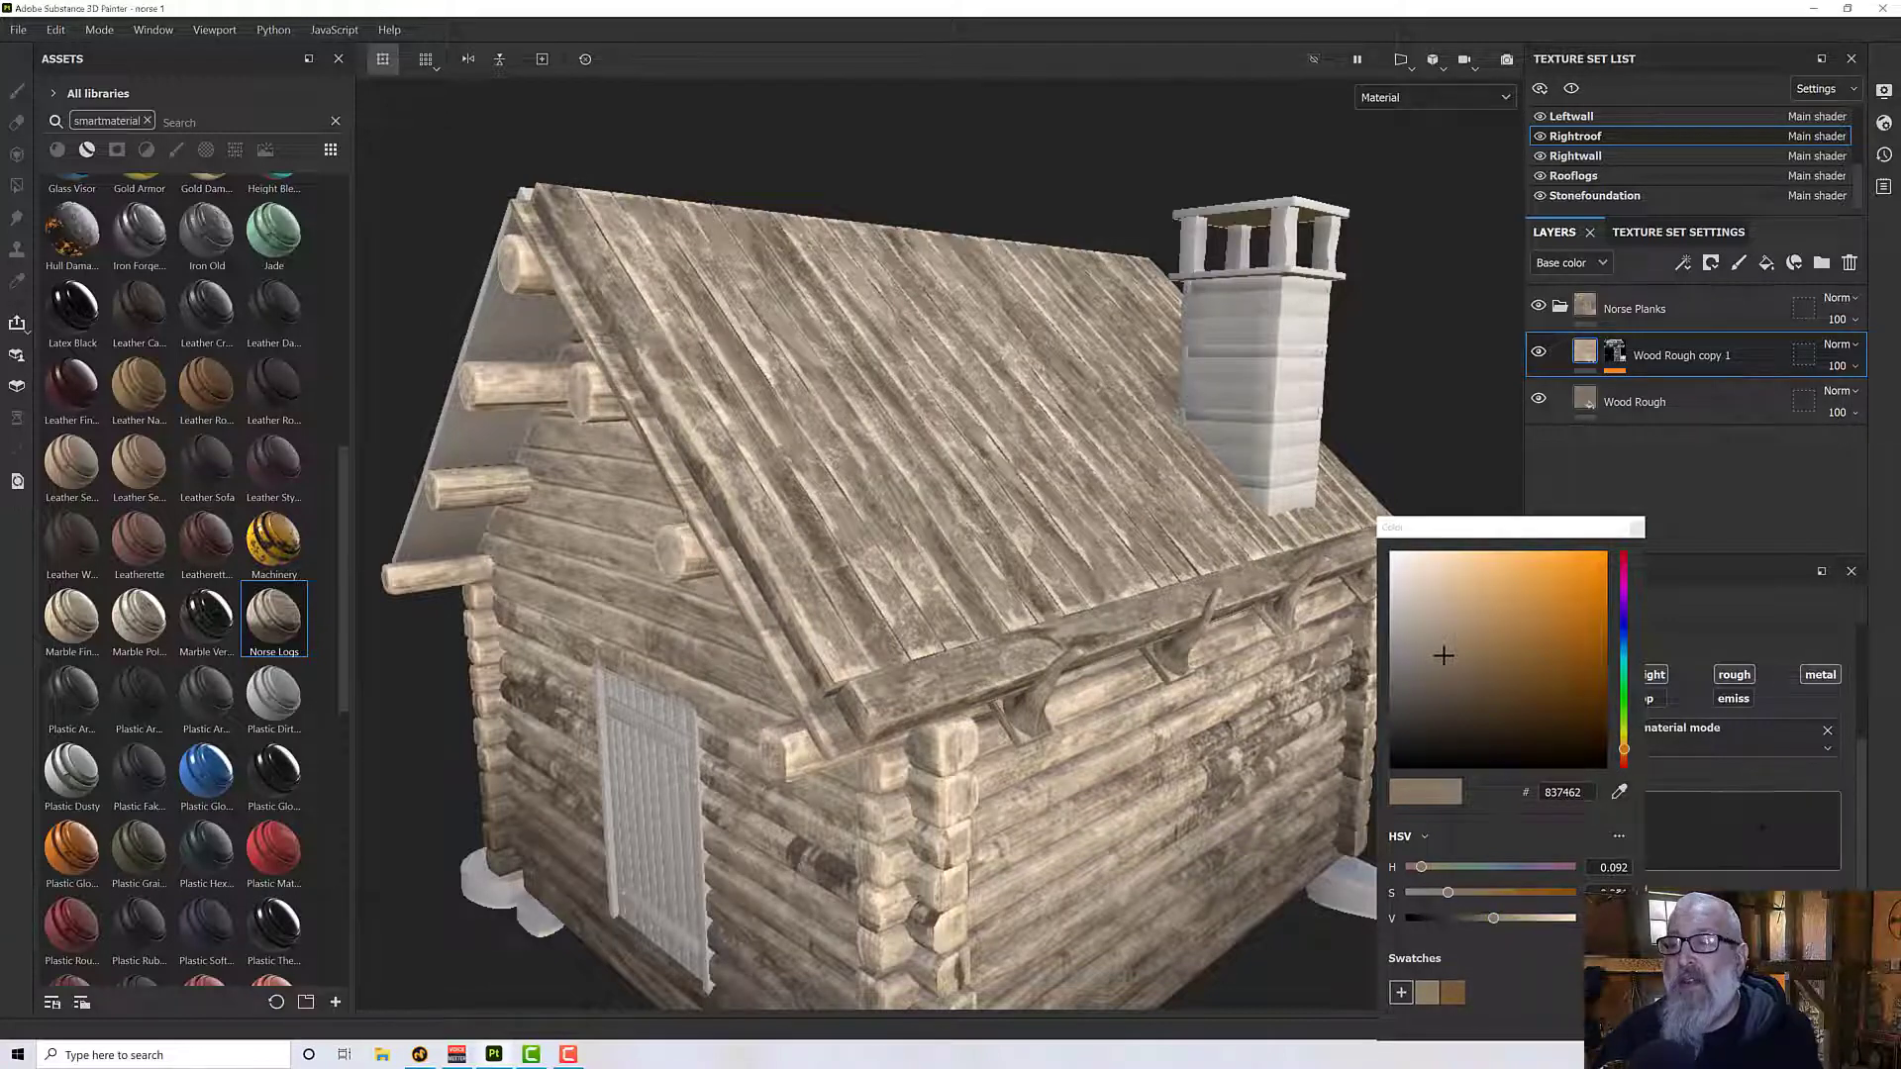
click(1636, 527)
- Duplicate the base Wood Rough layer and move the duplicate above Wood Rough copy 1 in Norse Planks
alt+drag(802, 519, 799, 550)
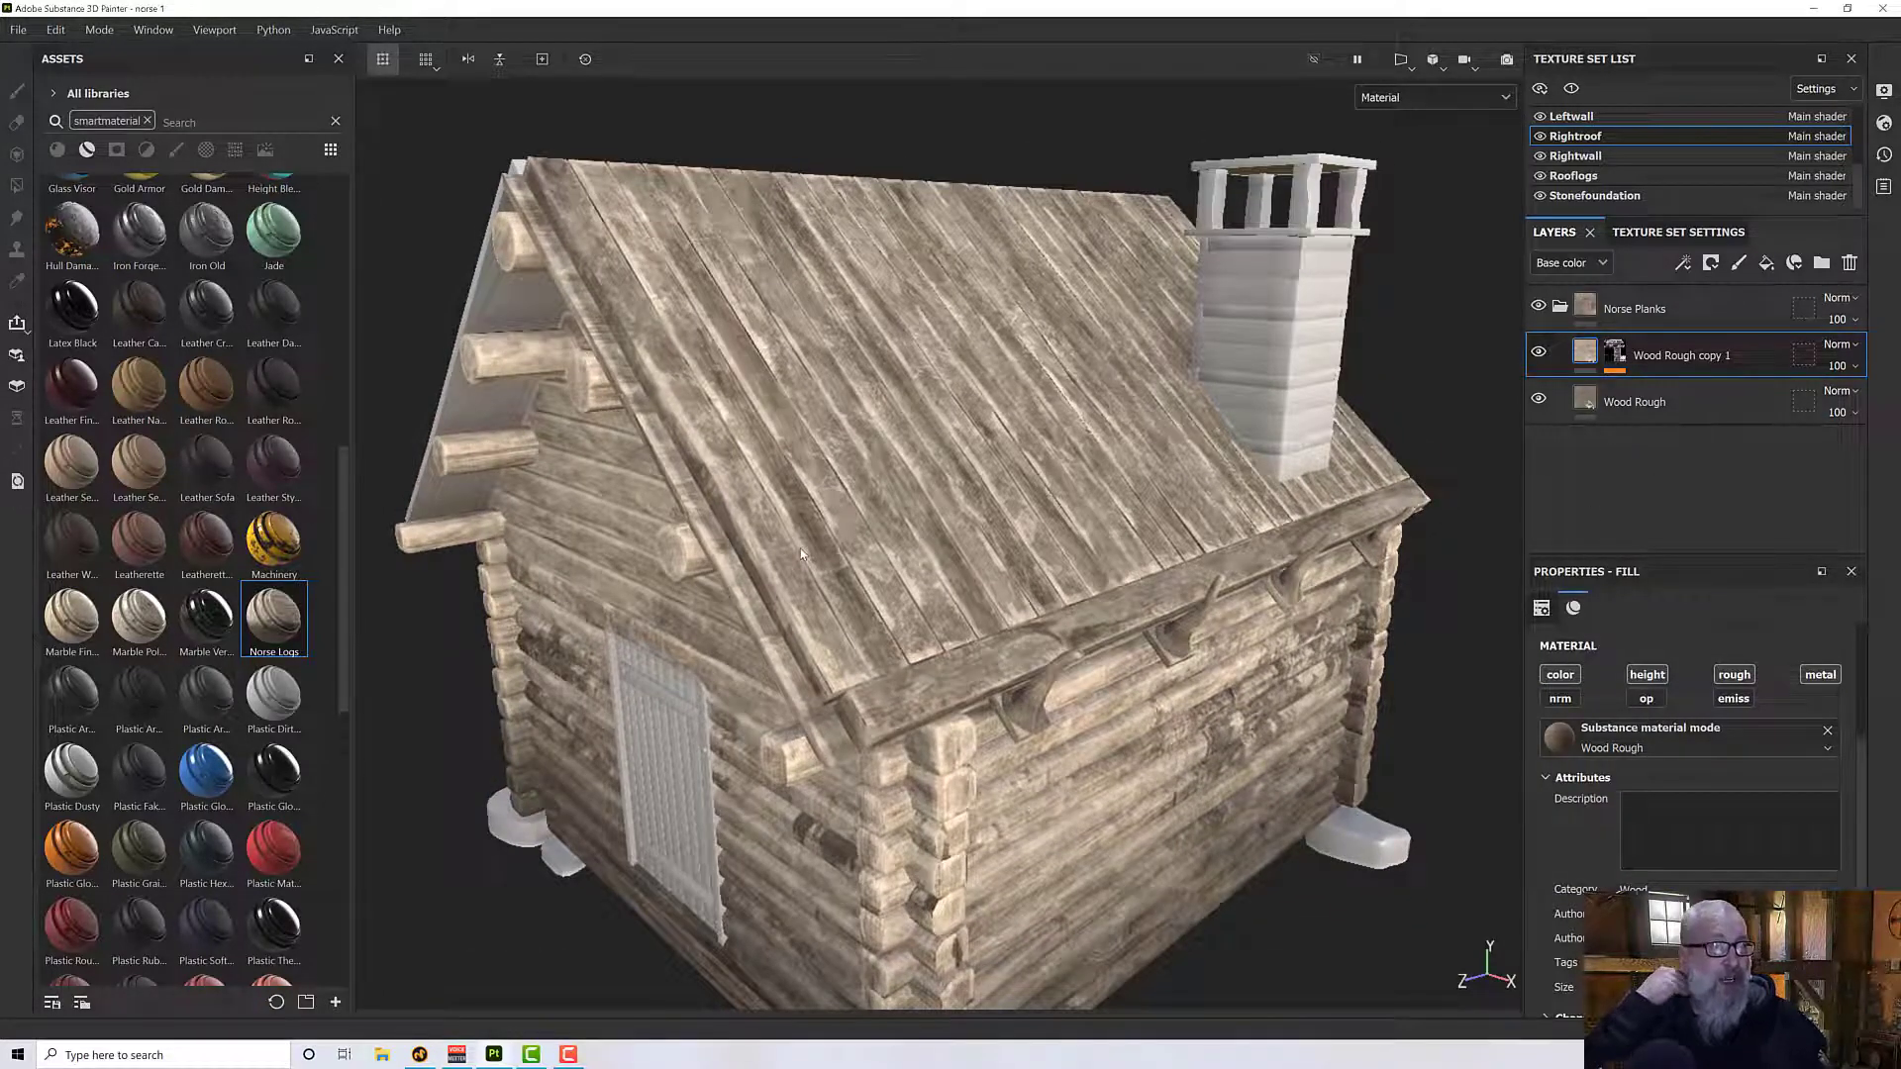
alt+drag(802, 555, 606, 181)
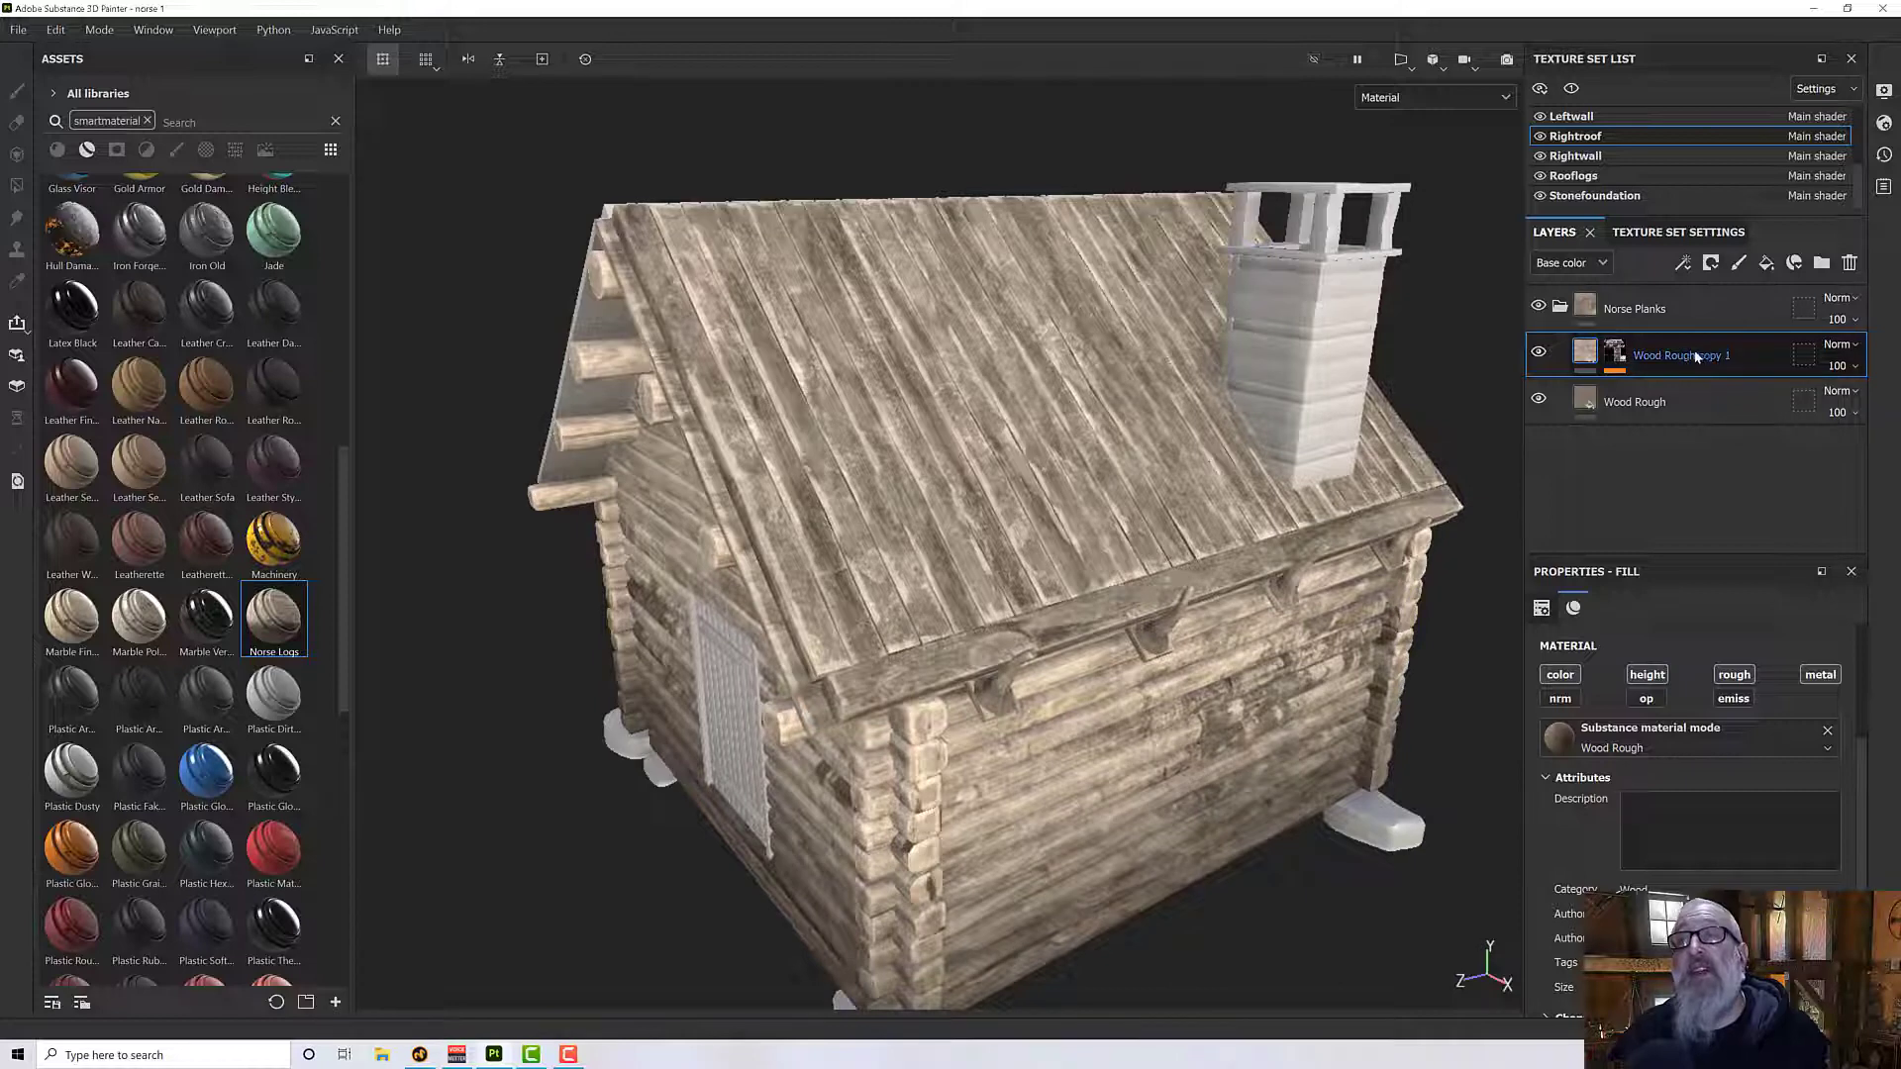
right_click(1646, 396)
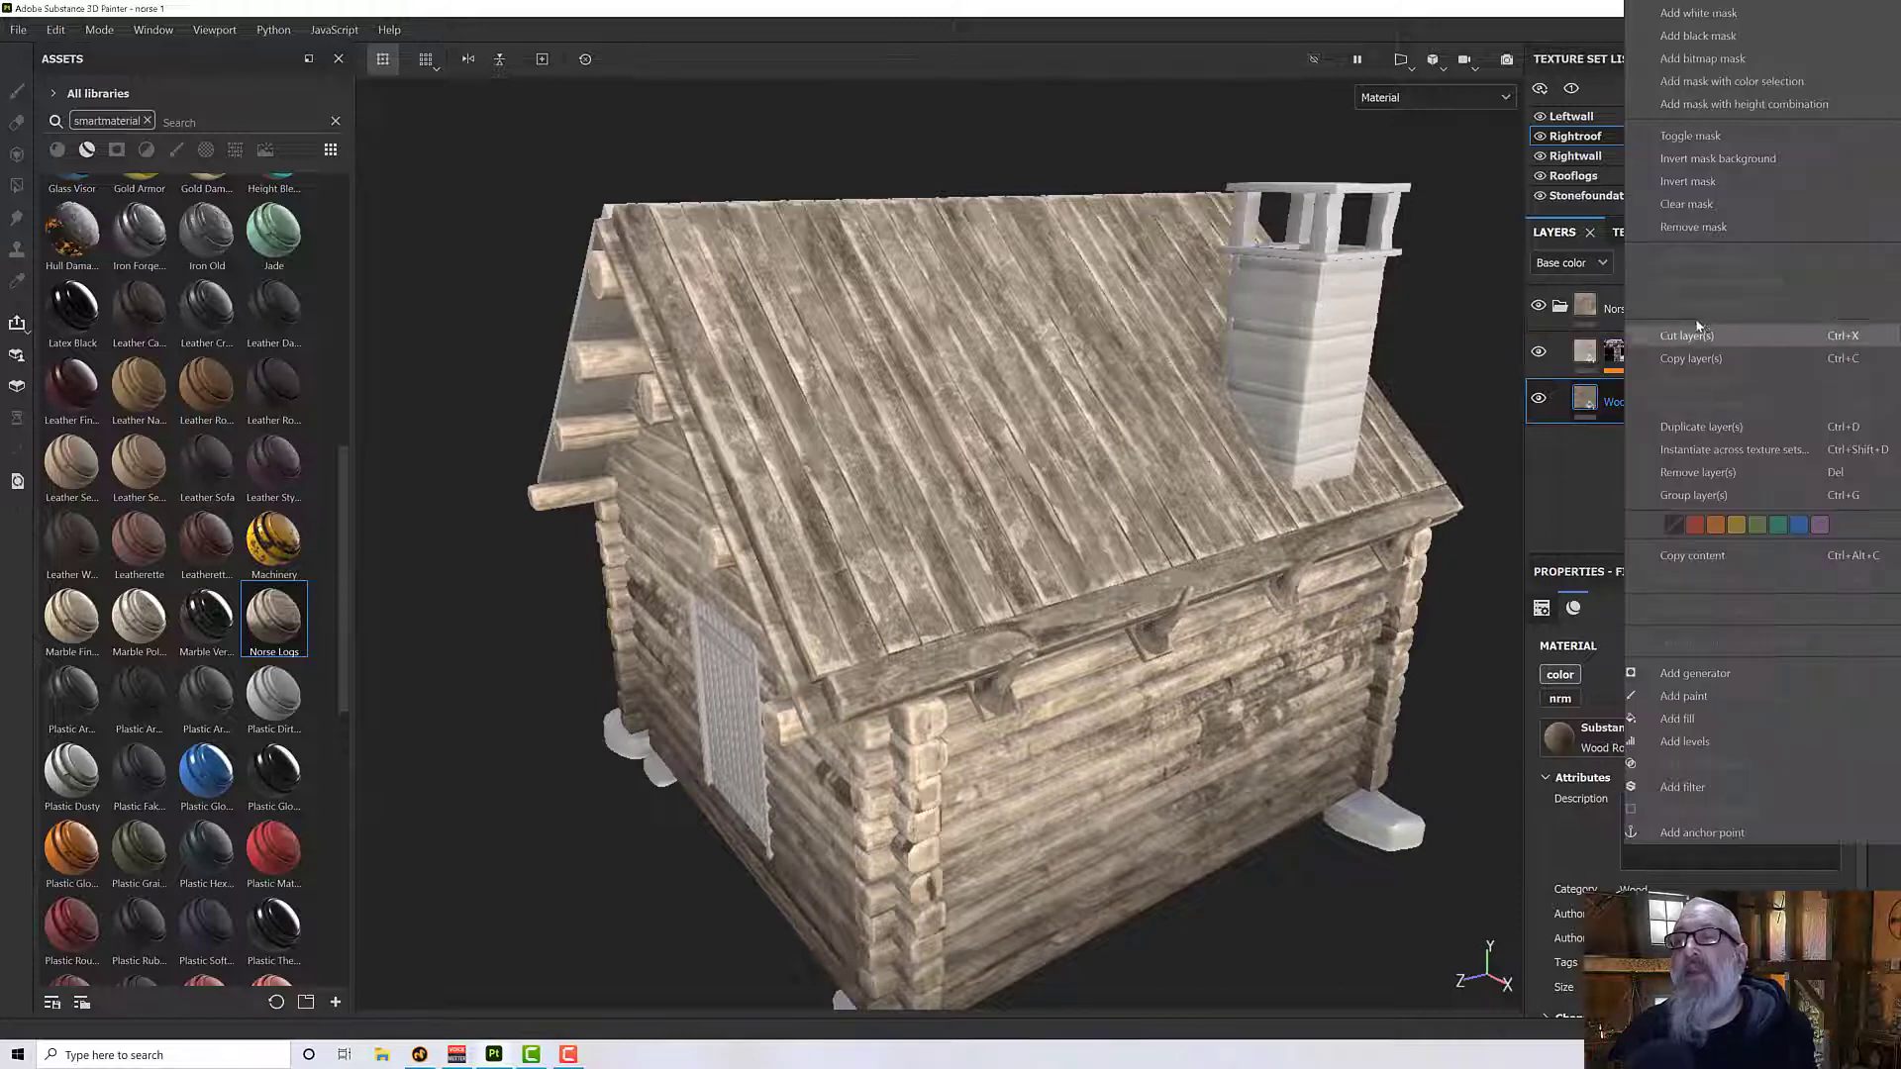
click(1714, 426)
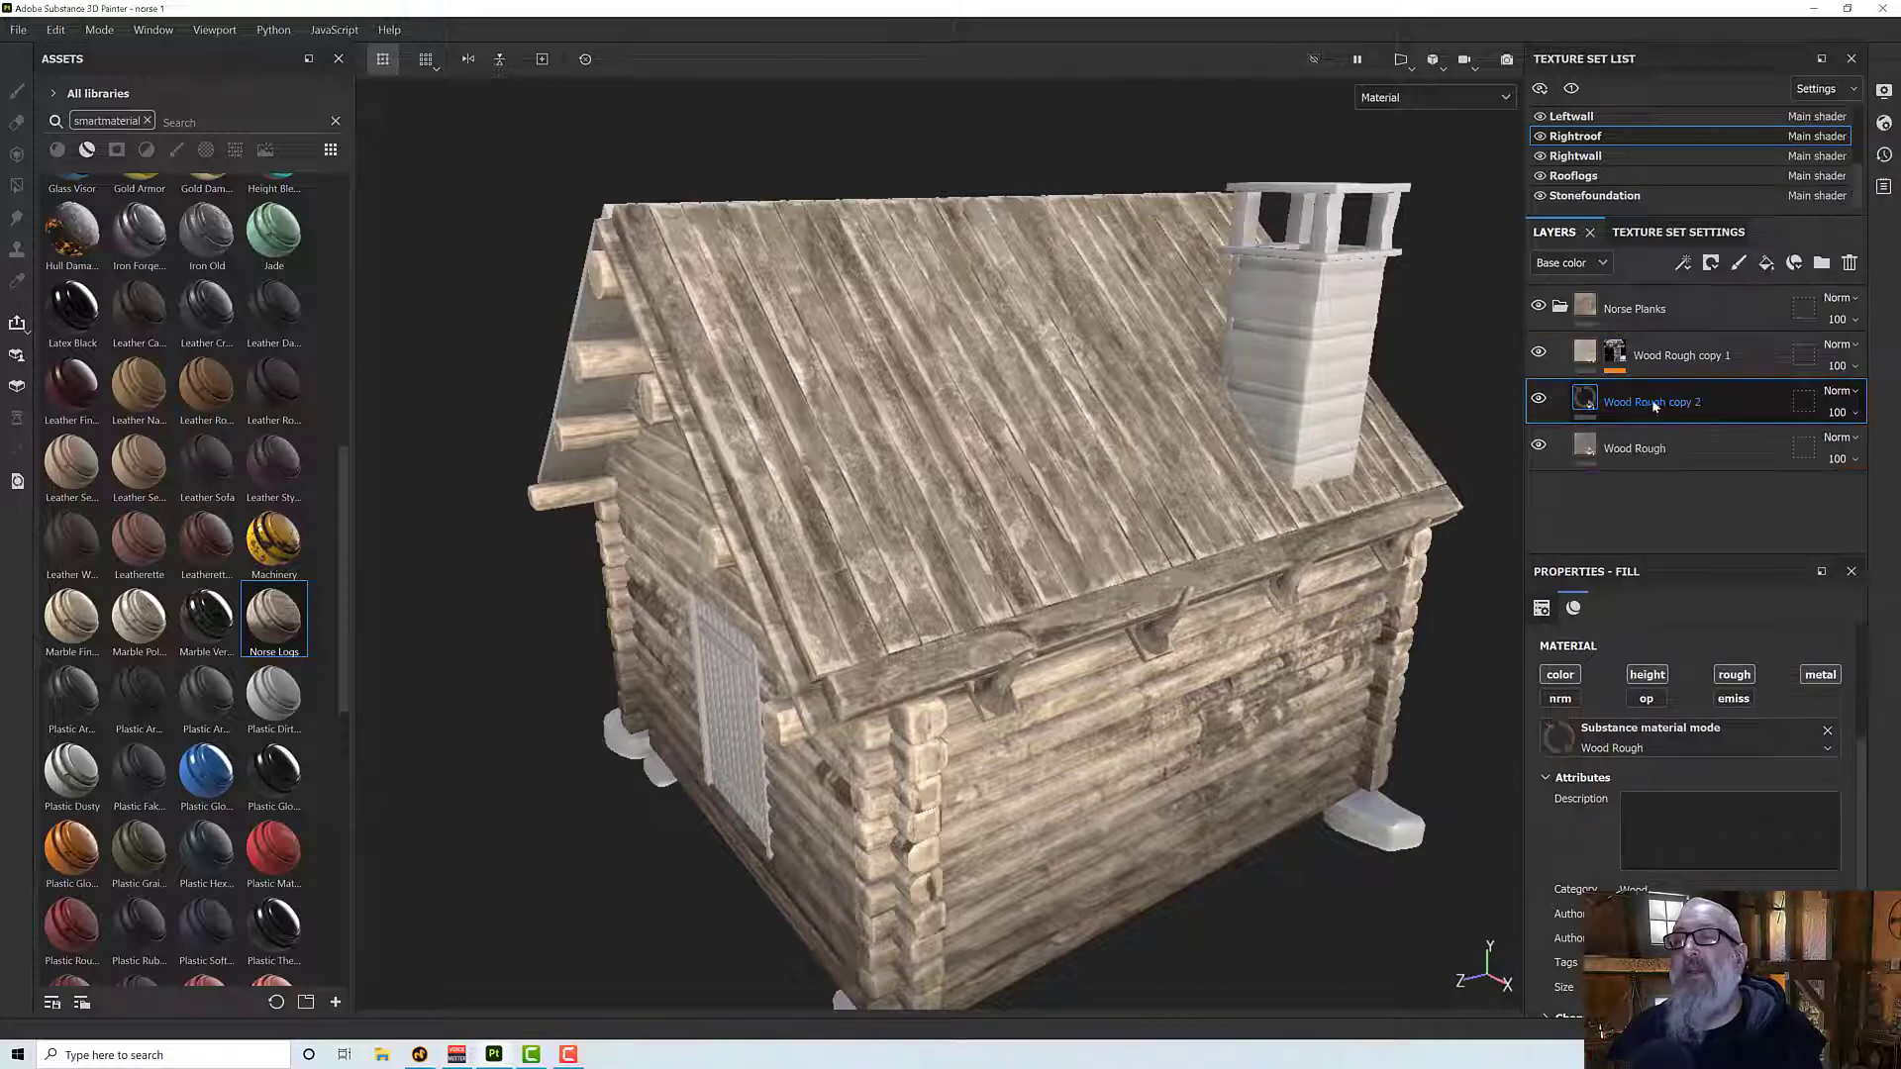
drag(1649, 402, 1664, 348)
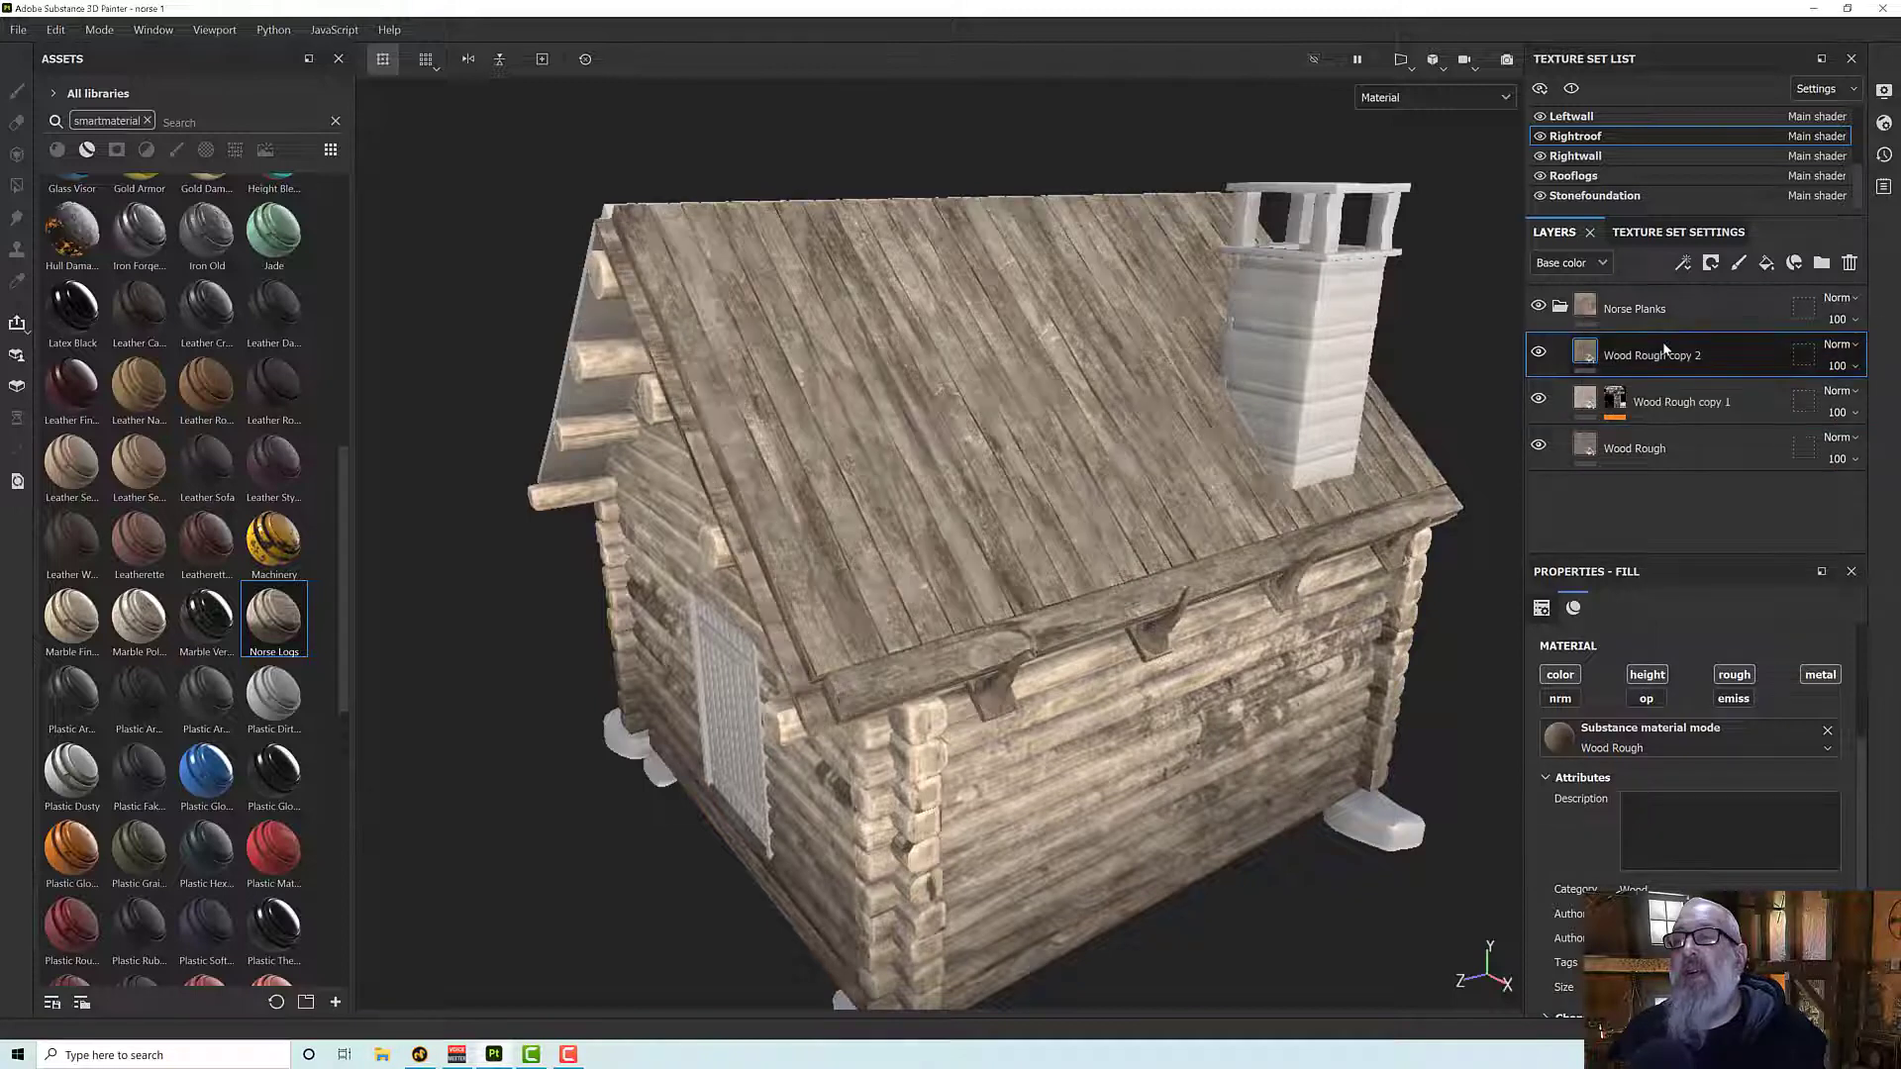
- Add a black mask with a Dripping Rust generator to the Wood Rough copy 2 layer
right_click(1683, 353)
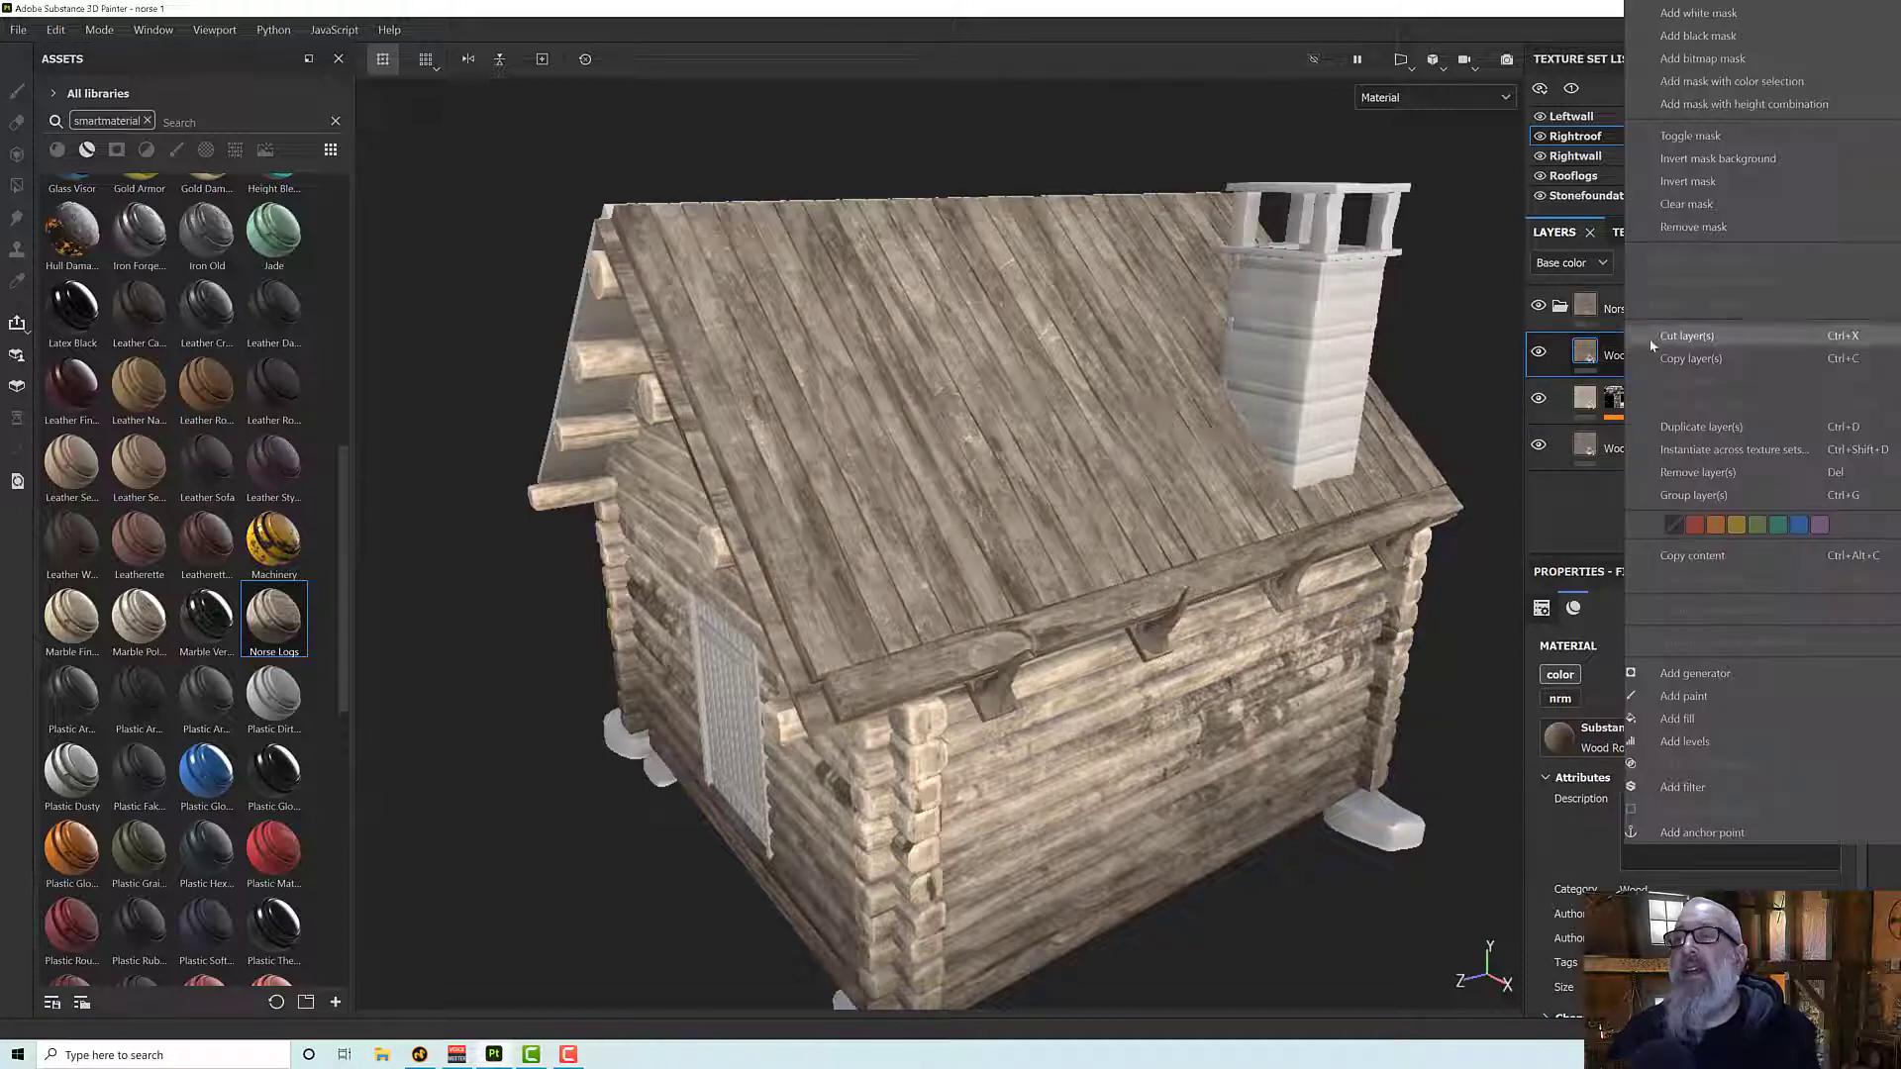
click(1702, 36)
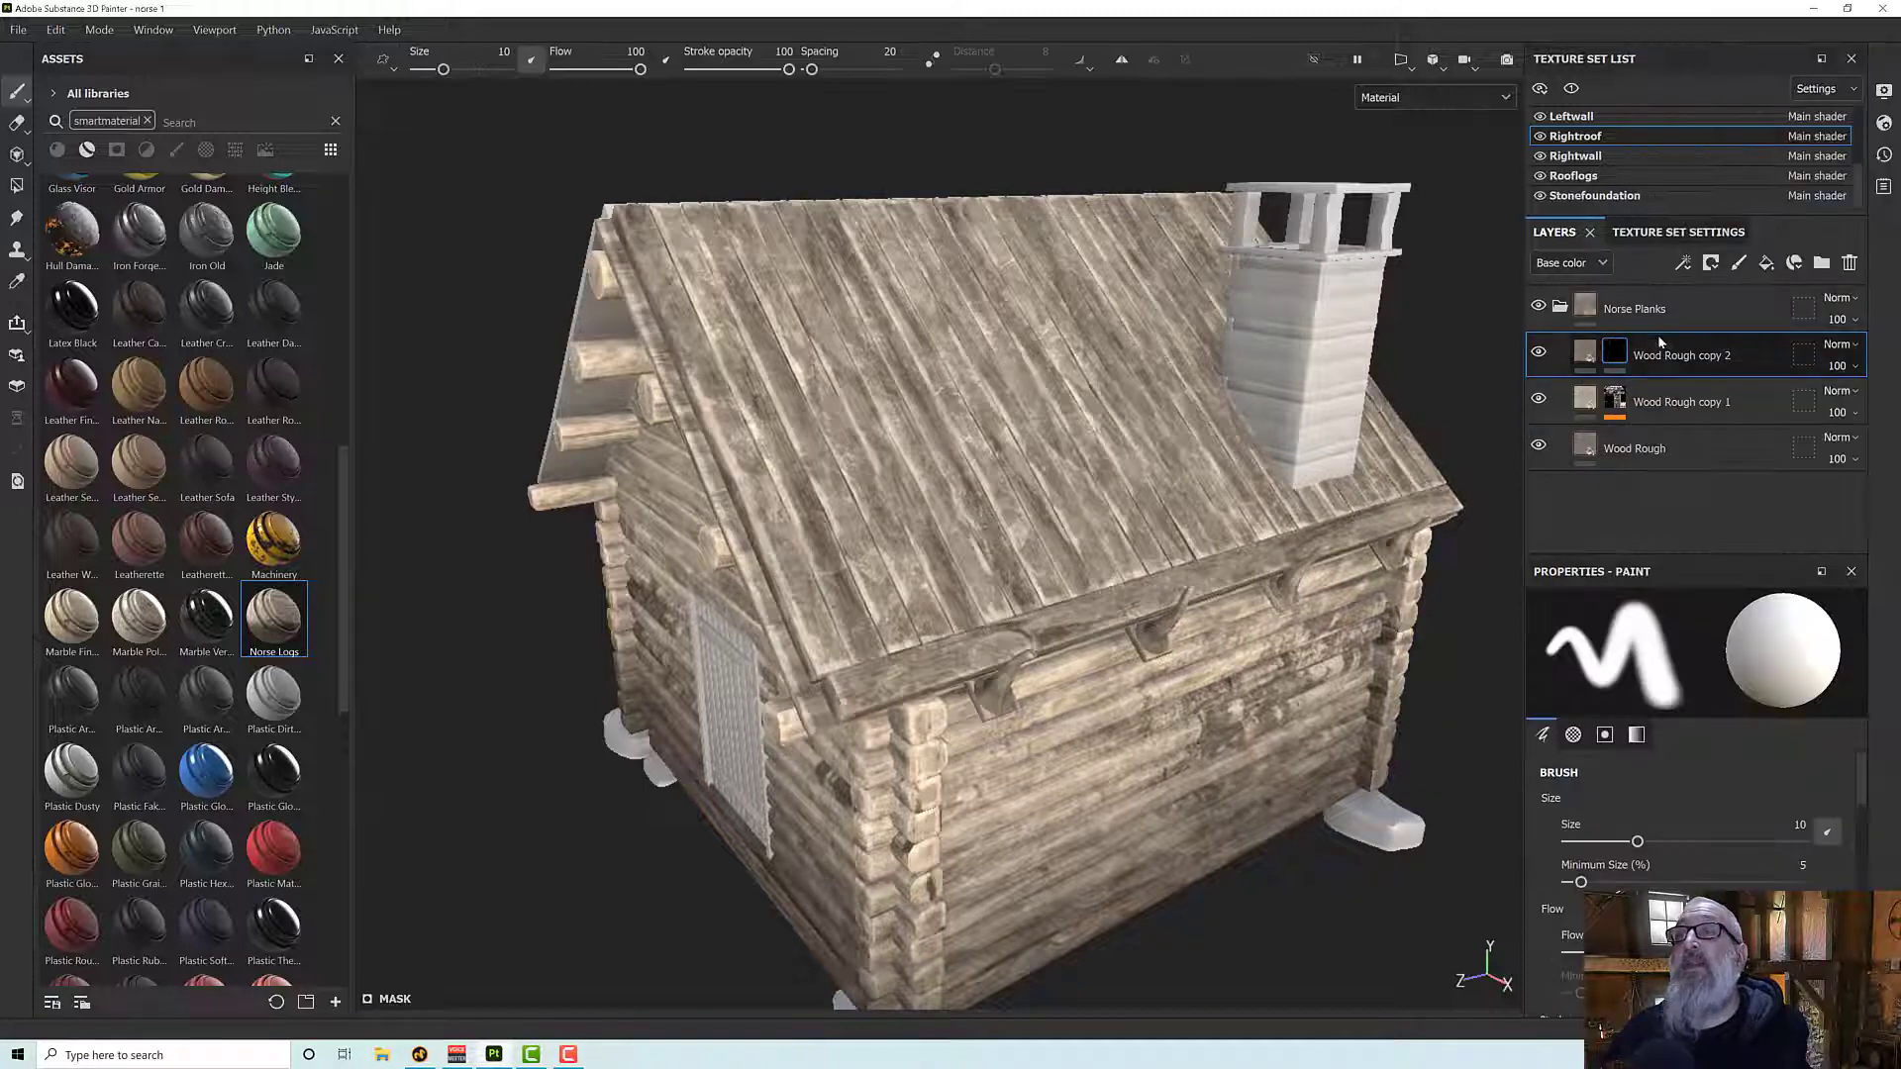
right_click(1636, 355)
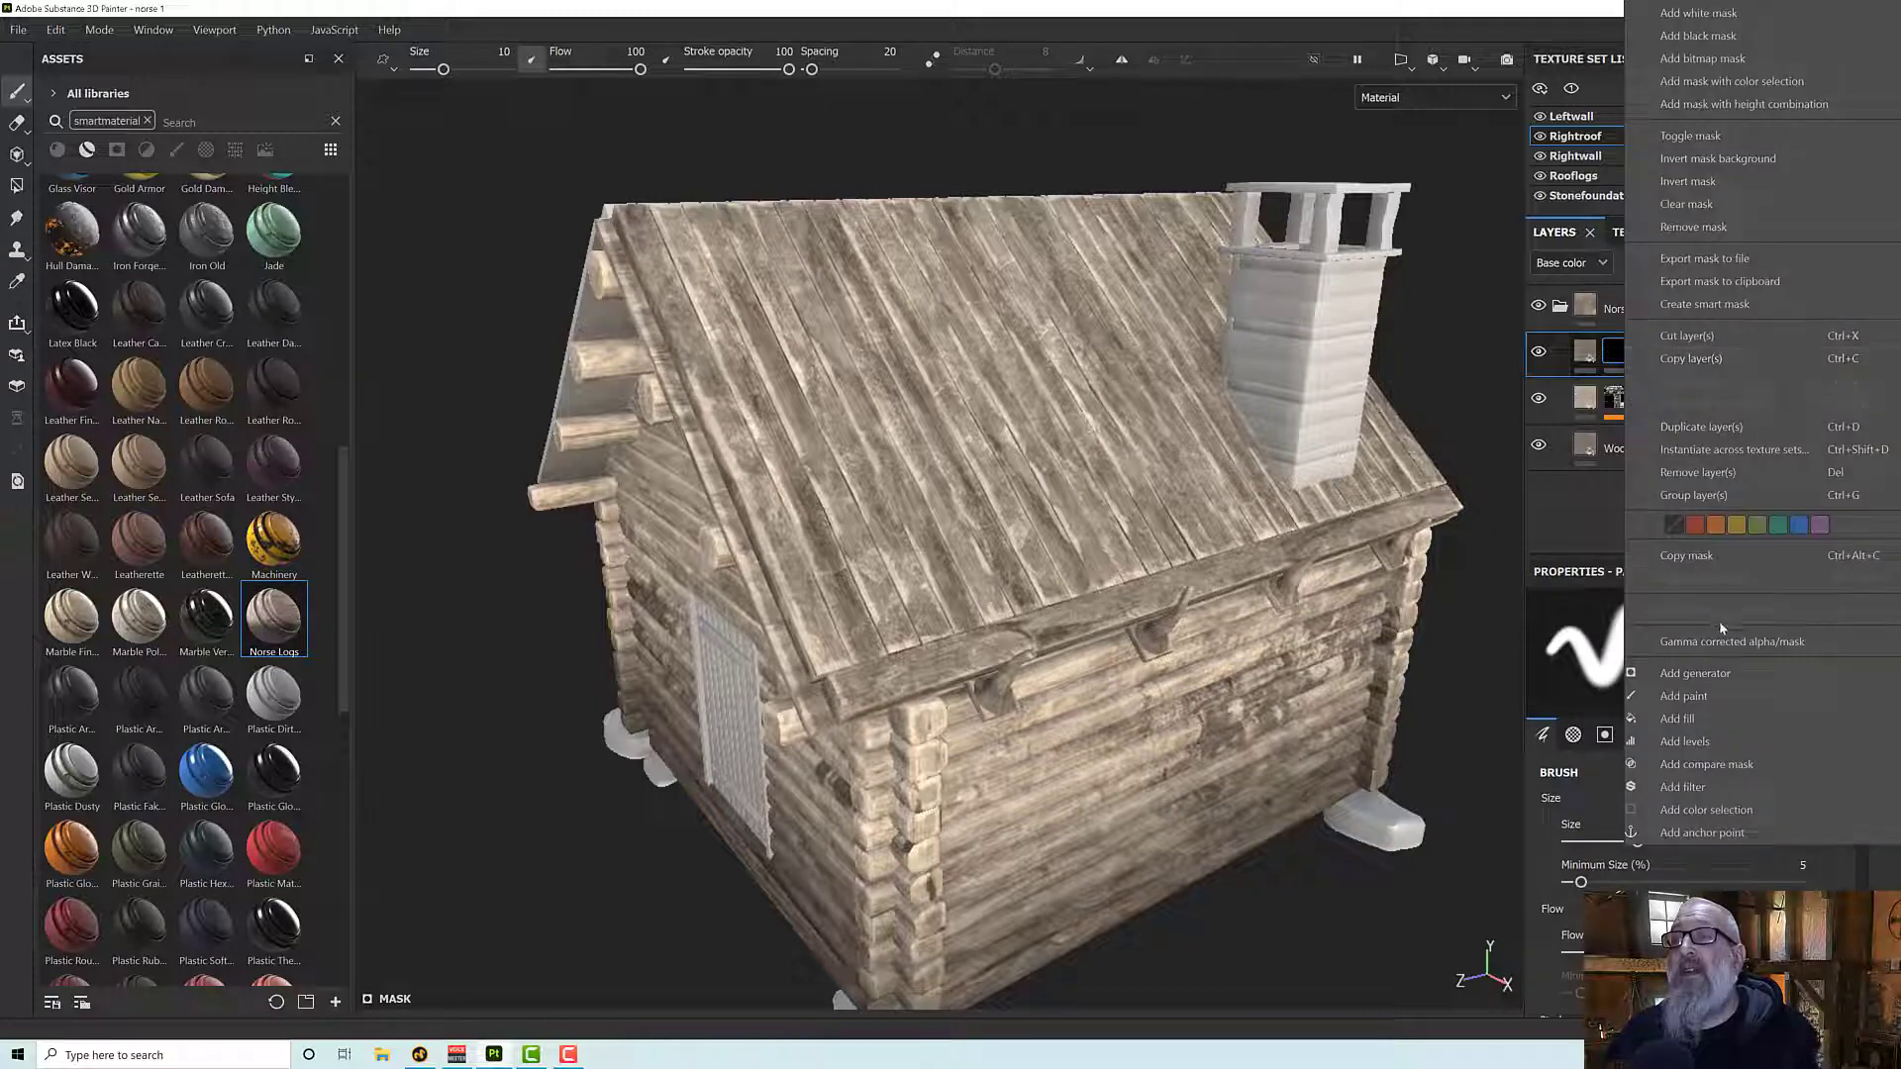
click(1720, 675)
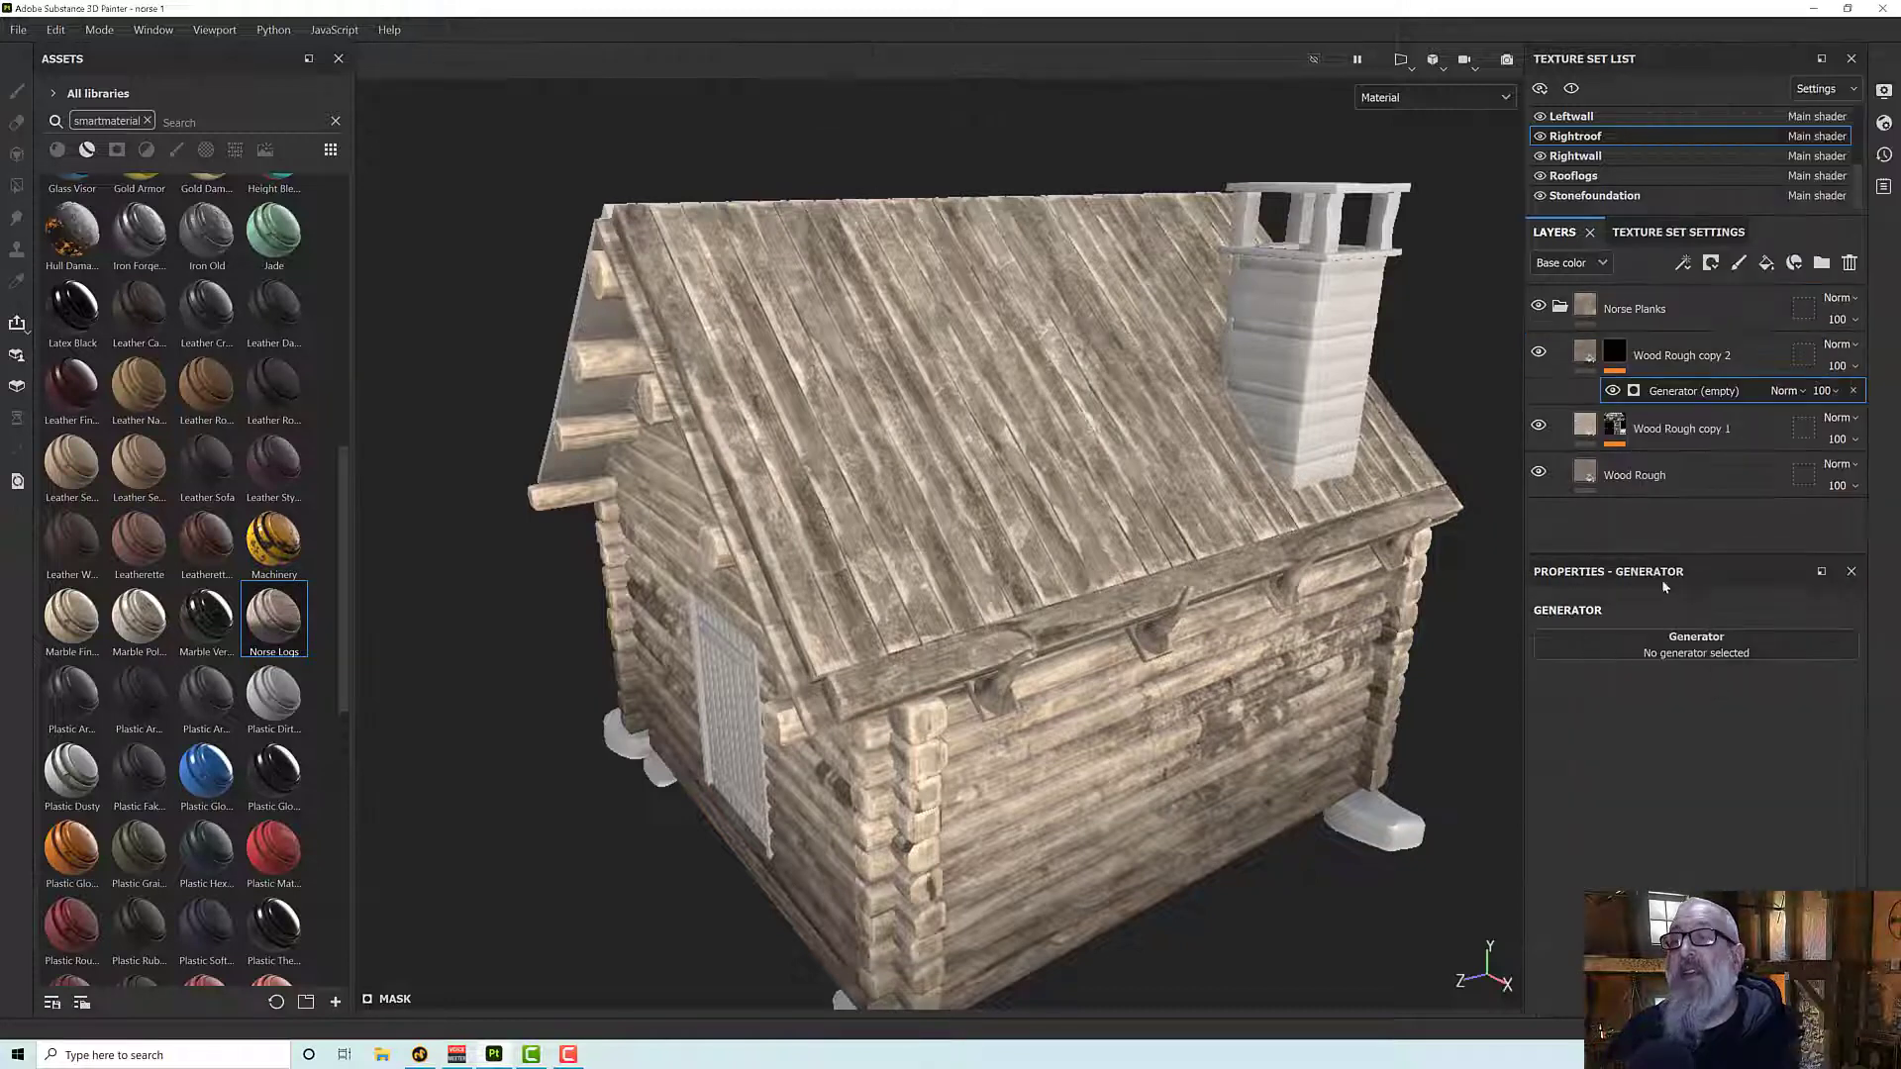
click(1628, 649)
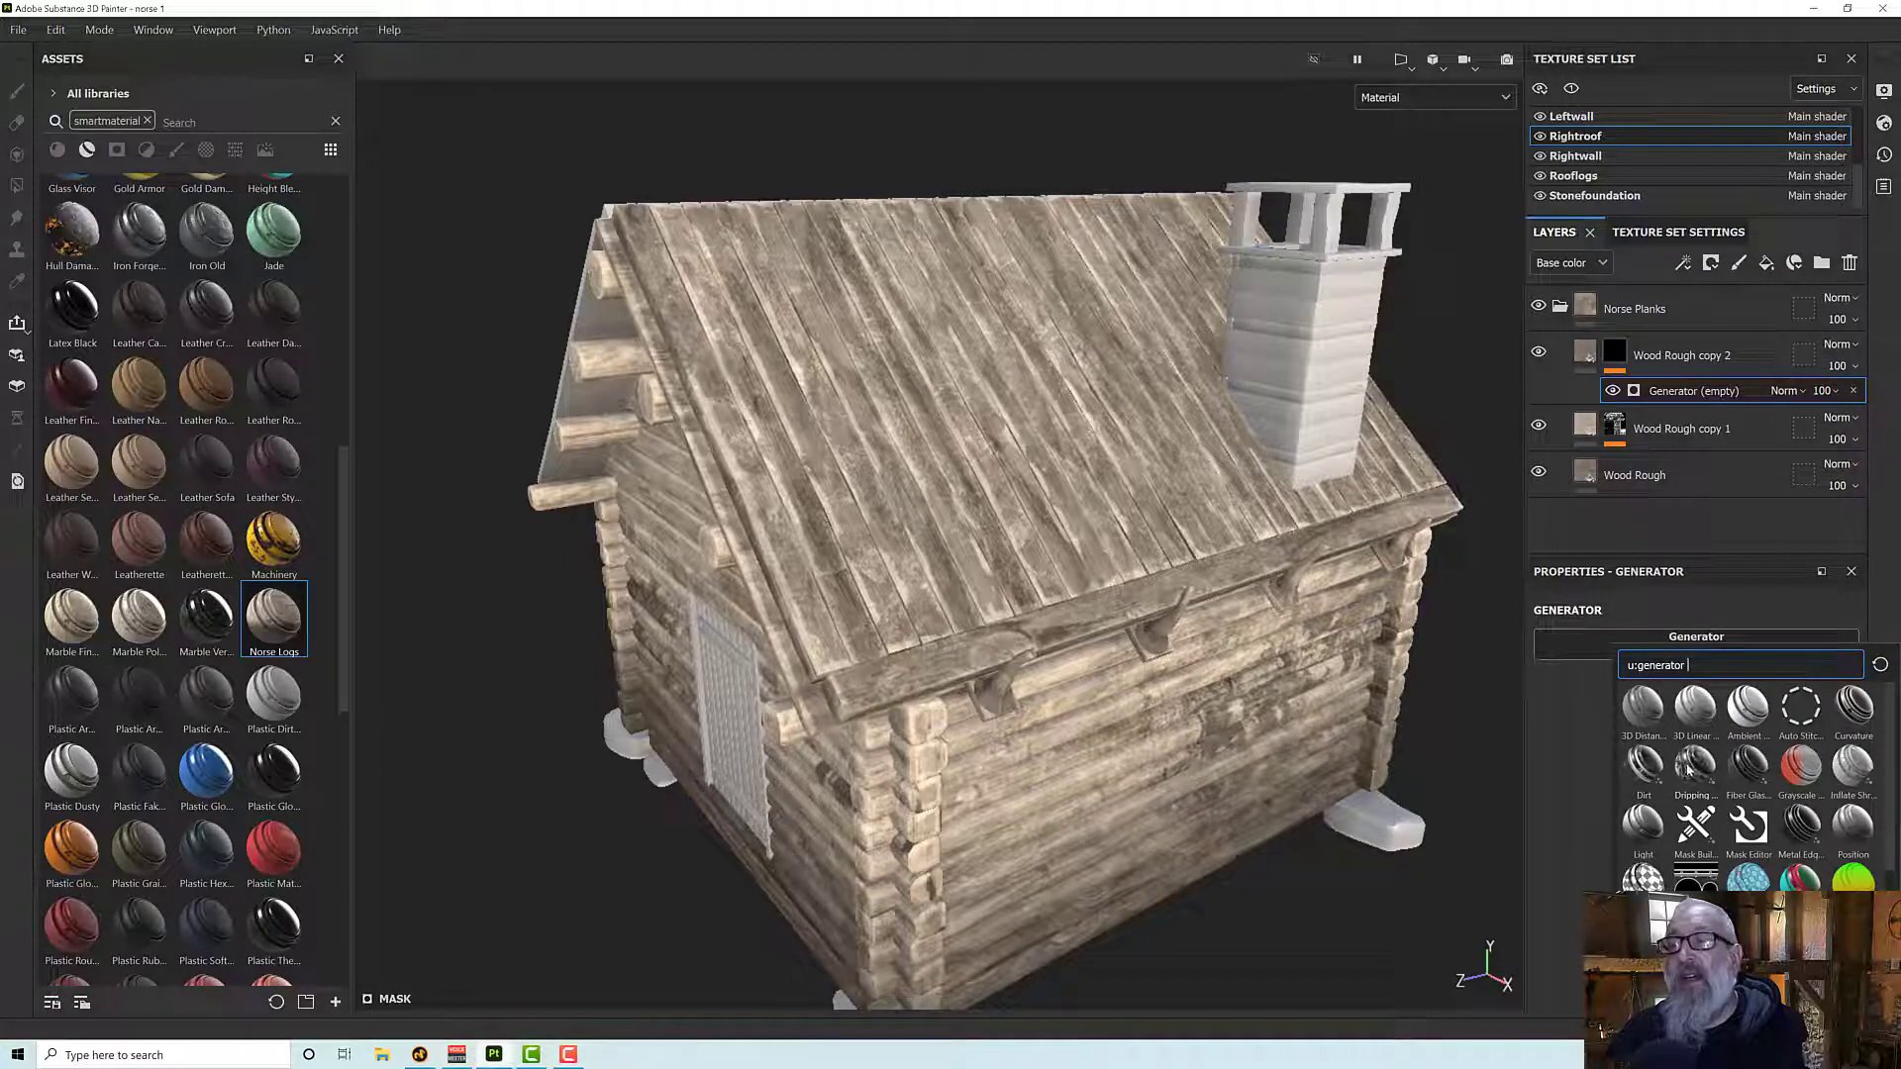
click(1688, 768)
alt+drag(1202, 441, 1205, 551)
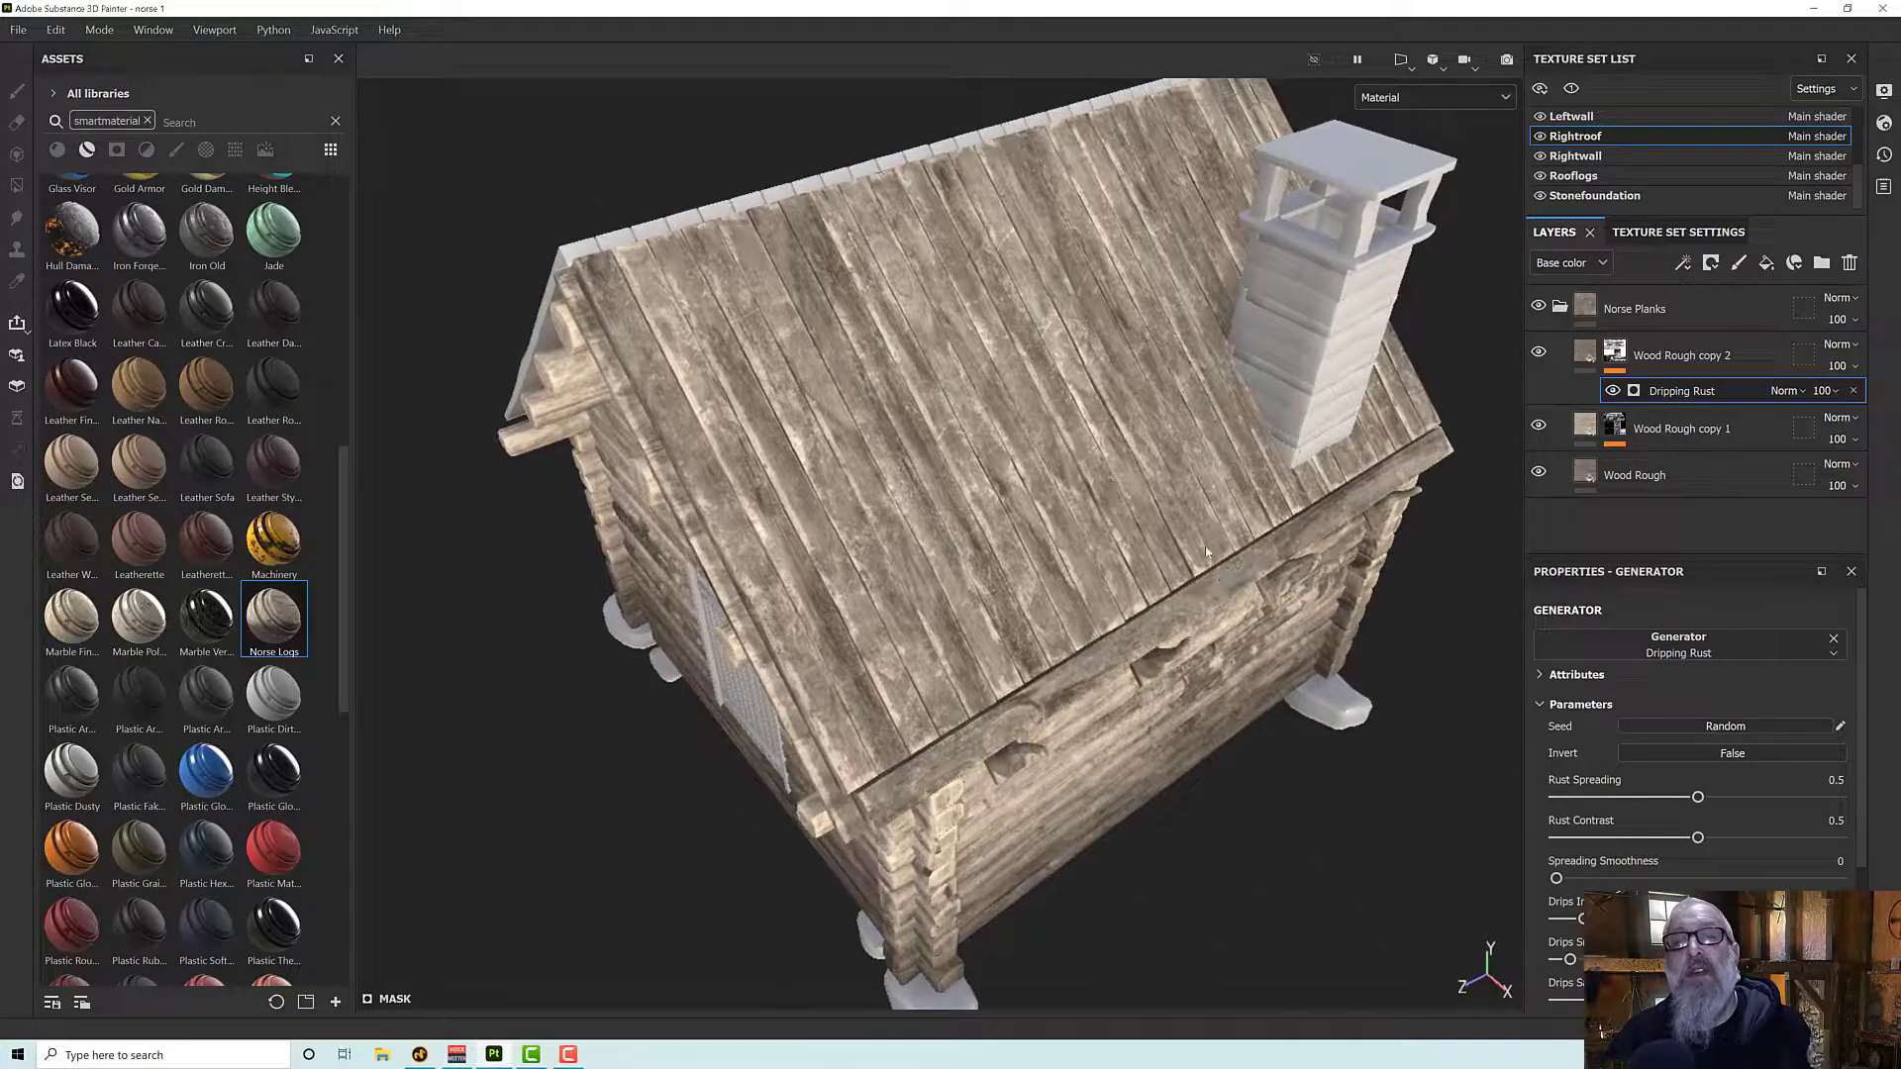
- Replace the Dripping Rust generator on Wood Rough copy 2 with Dirt and hide the two Wood Rough layers beneath it
click(1676, 650)
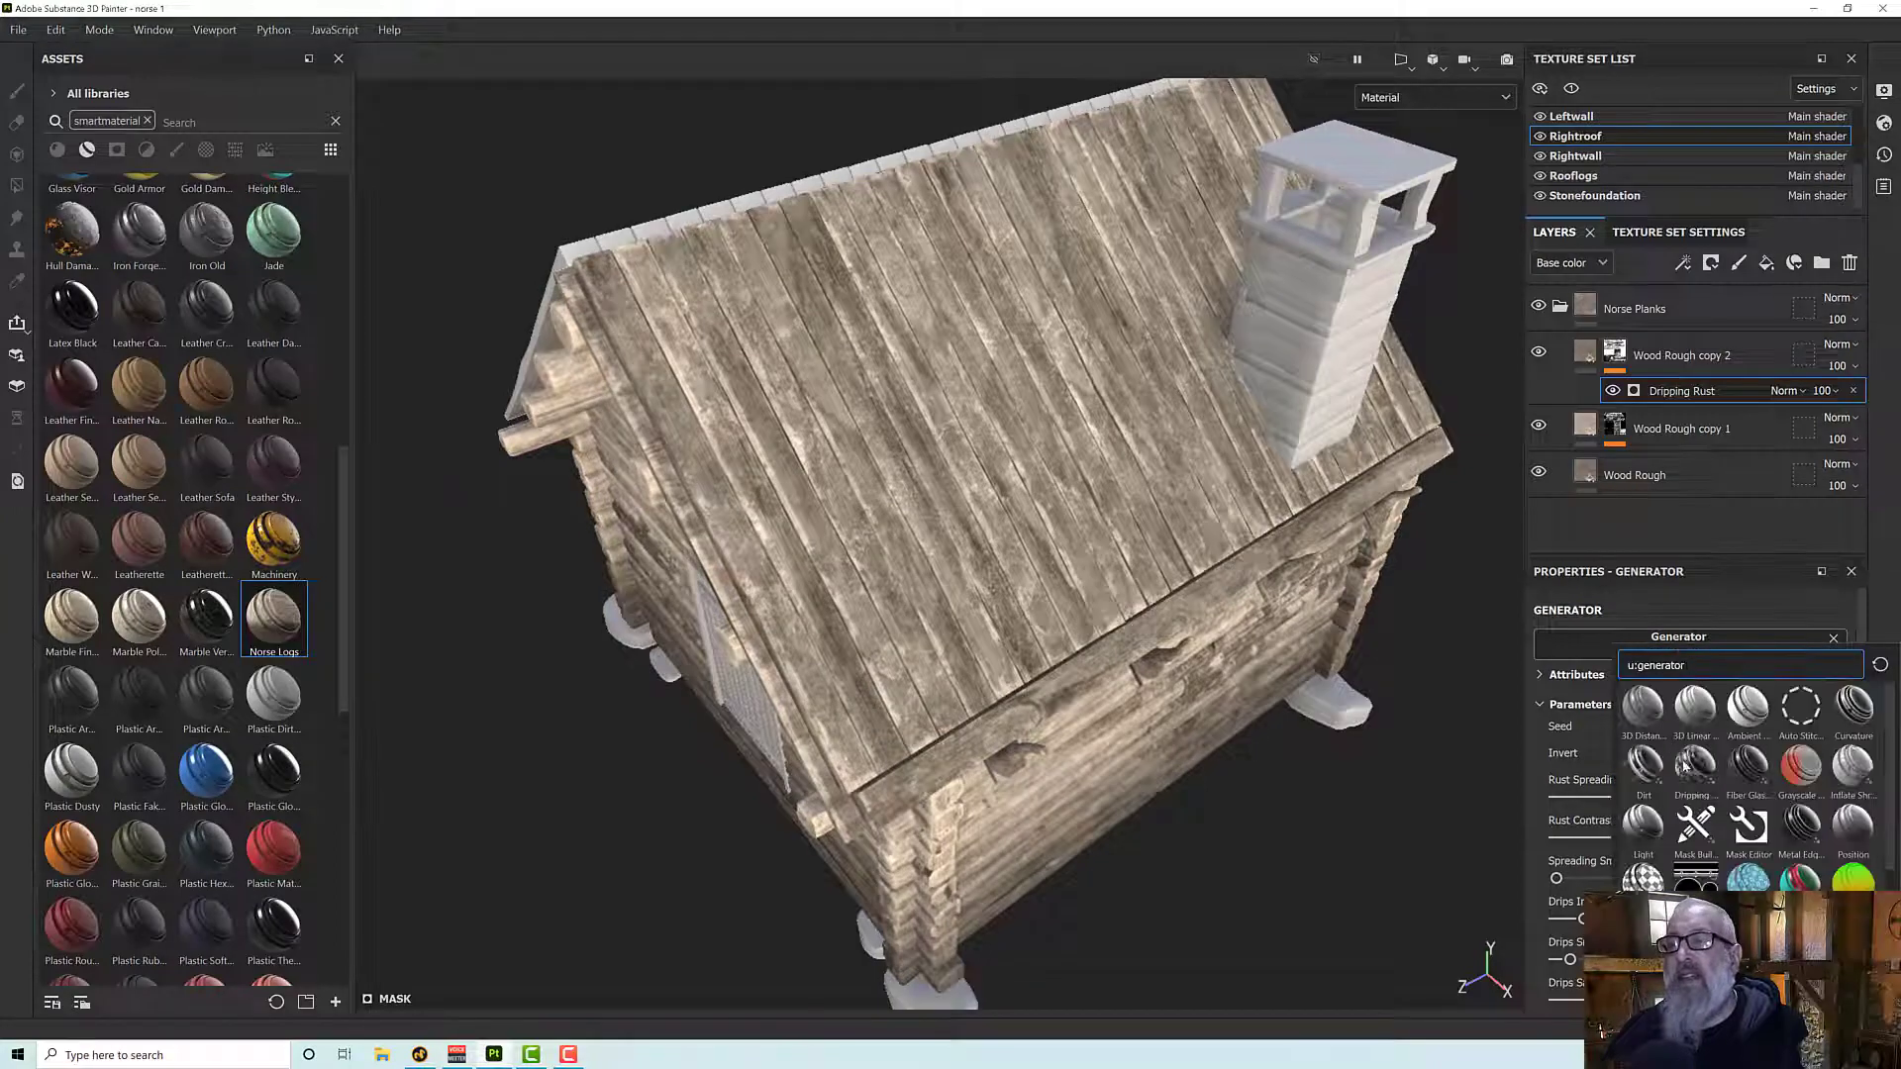
click(1641, 764)
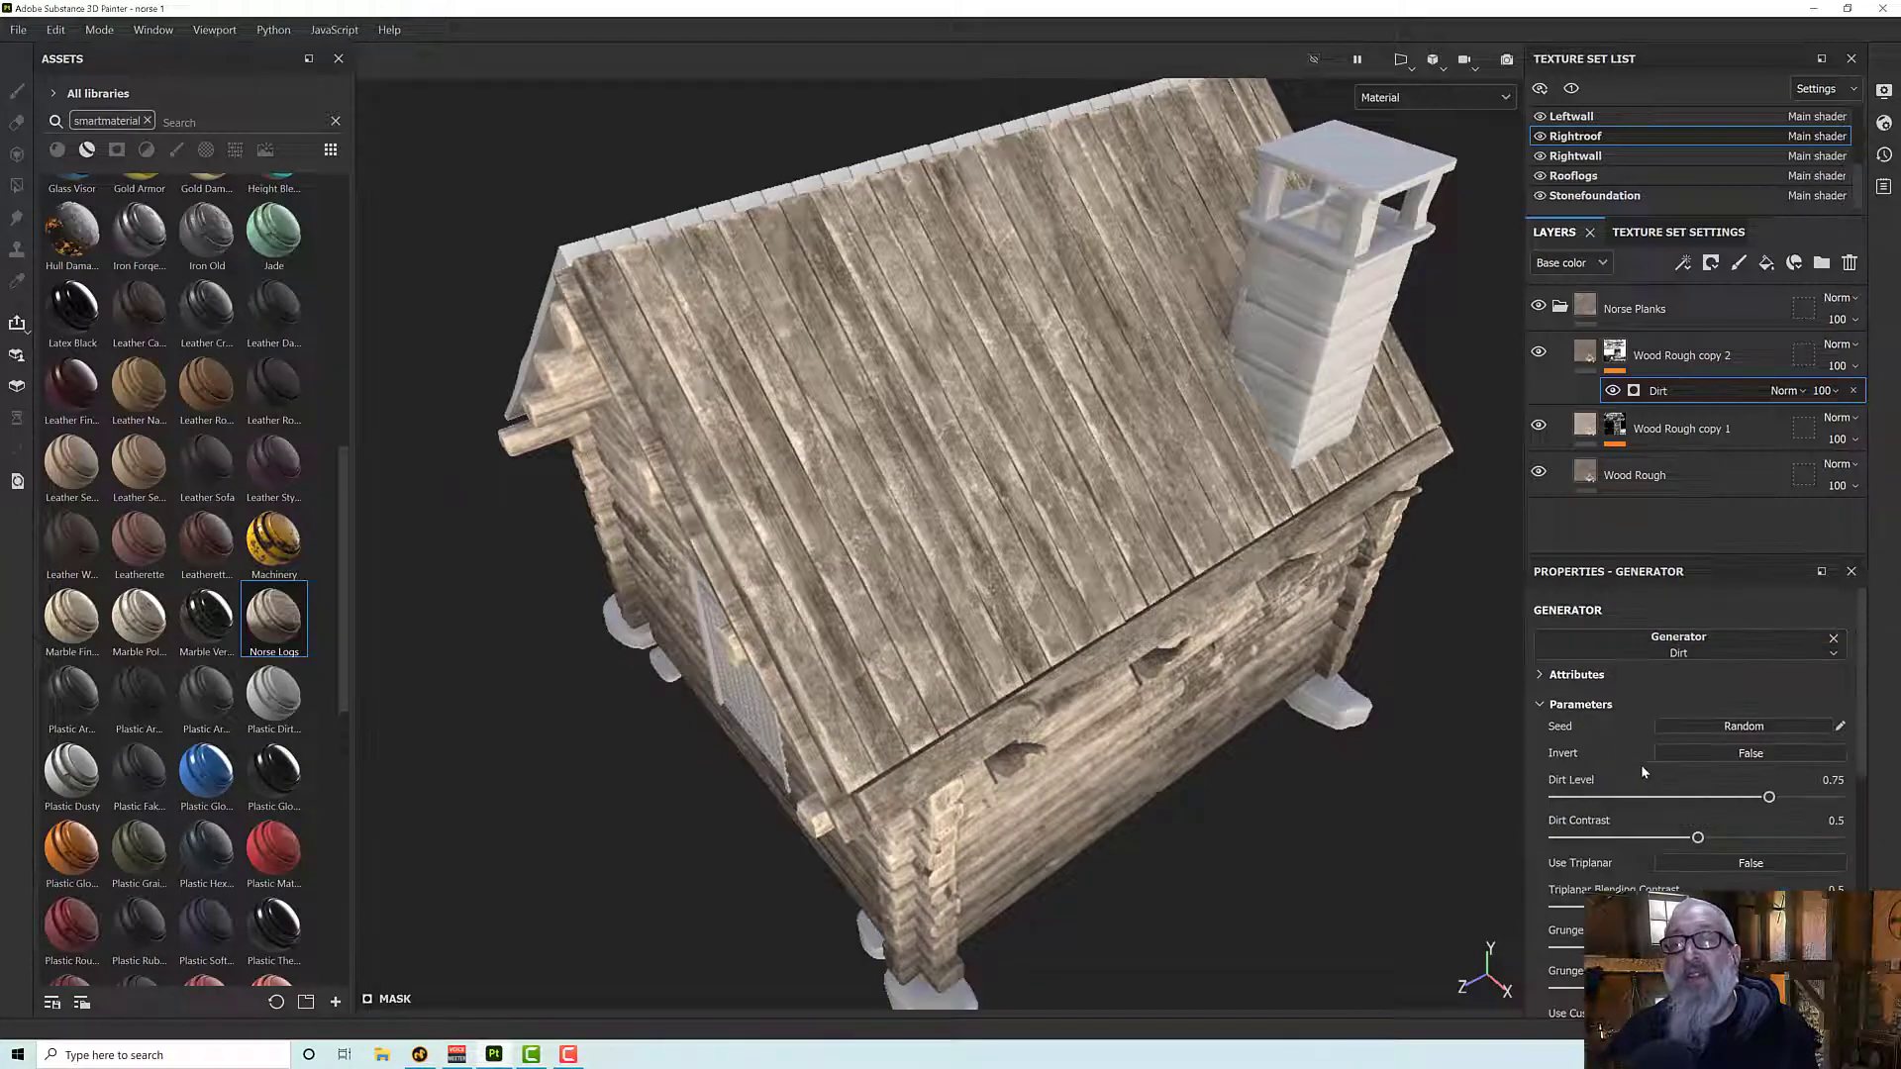
alt+drag(1176, 540, 1206, 437)
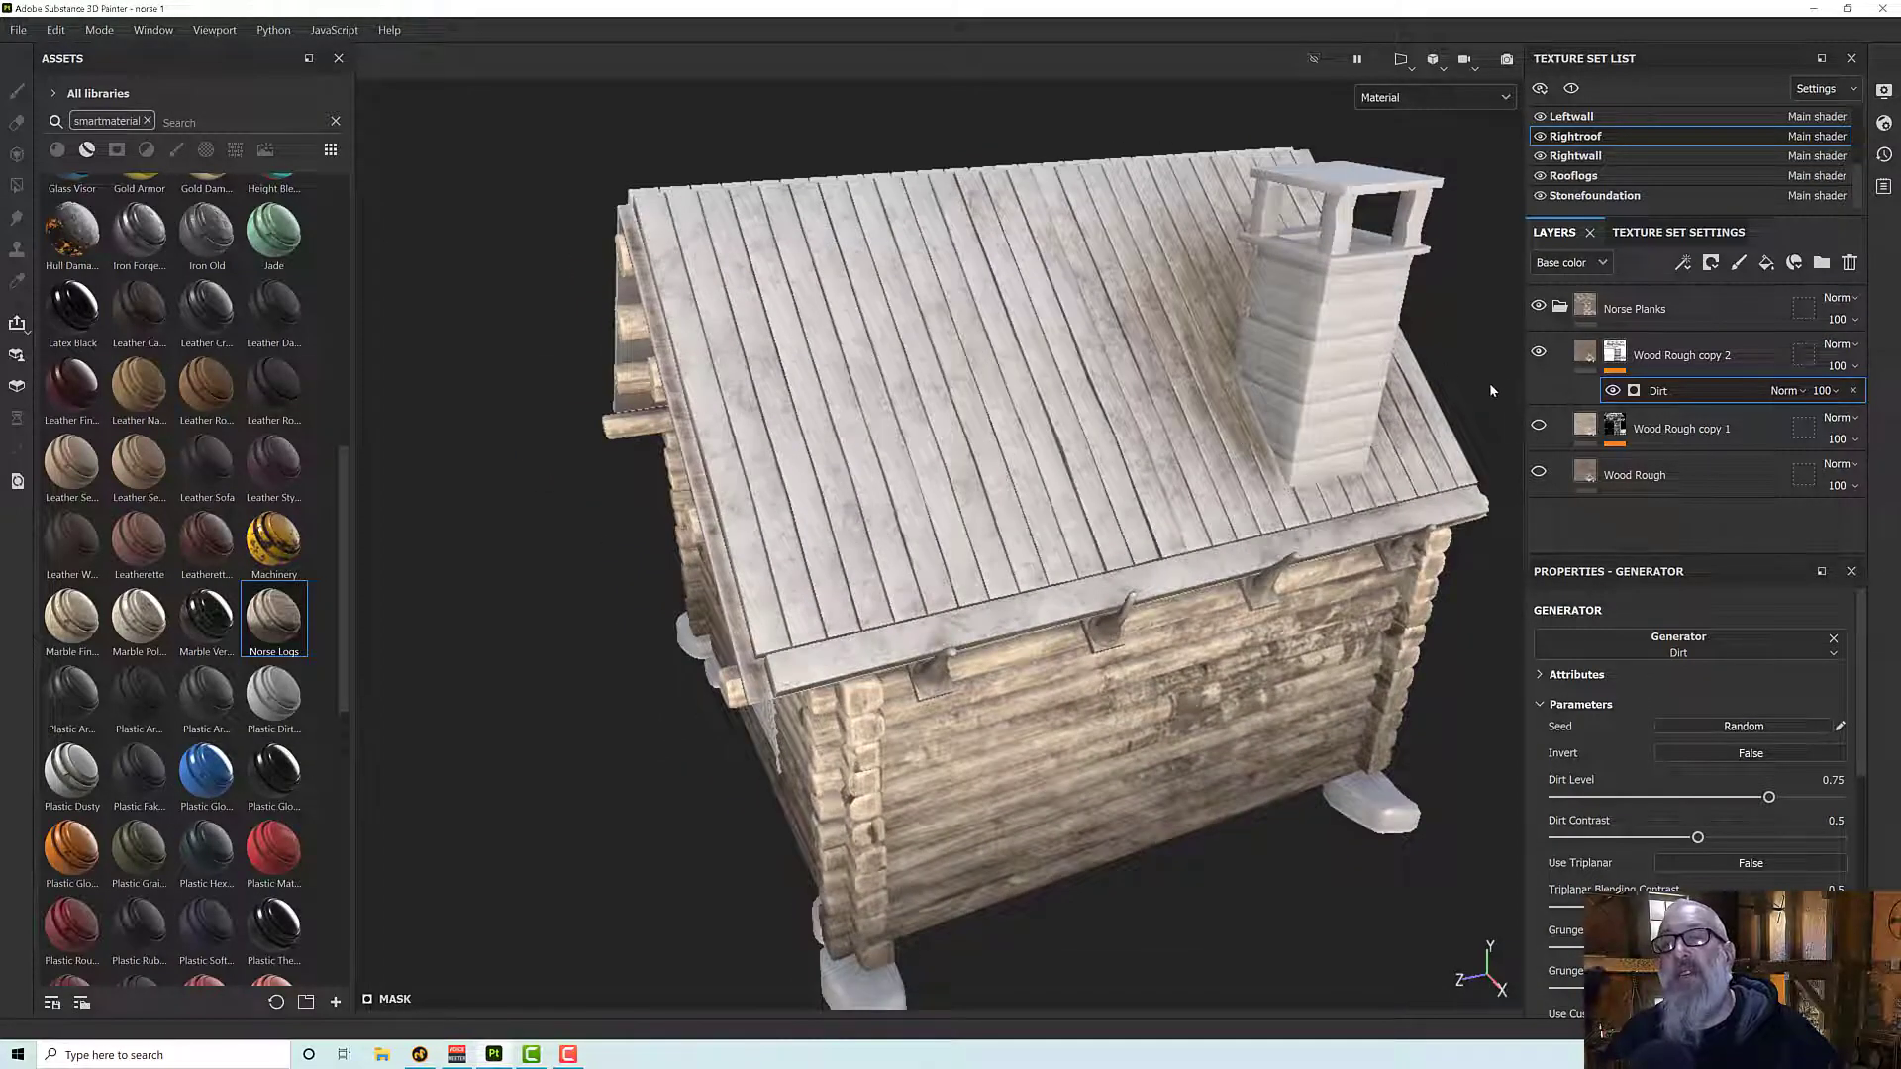
alt+drag(1491, 390, 1287, 394)
alt+middle_drag(1287, 394, 1025, 396)
alt+drag(1166, 358, 1116, 194)
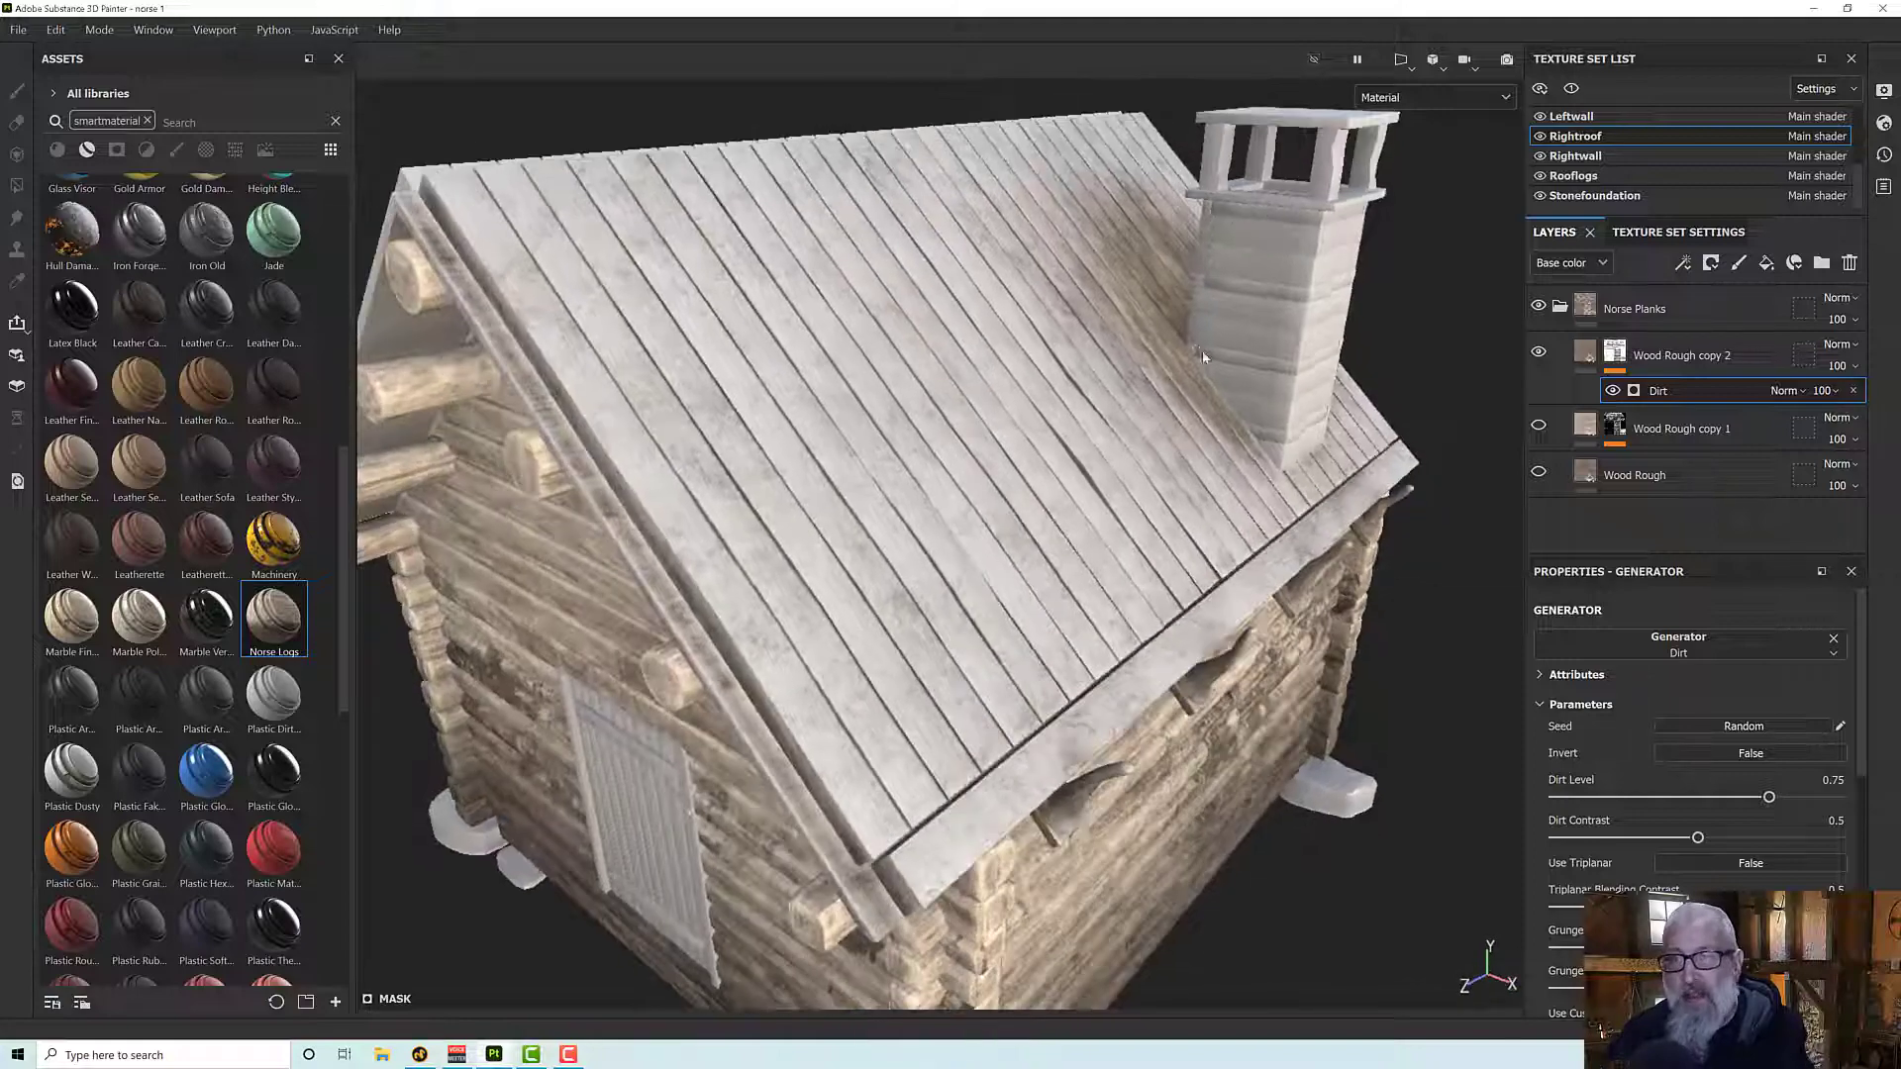
alt+drag(1202, 350, 1119, 347)
- Set the Dirt generator's Grunge Scale to 1 and Grunge Amount to 0.5 on the Wood Rough copy 2 mask
scroll(1651, 858, down, 3)
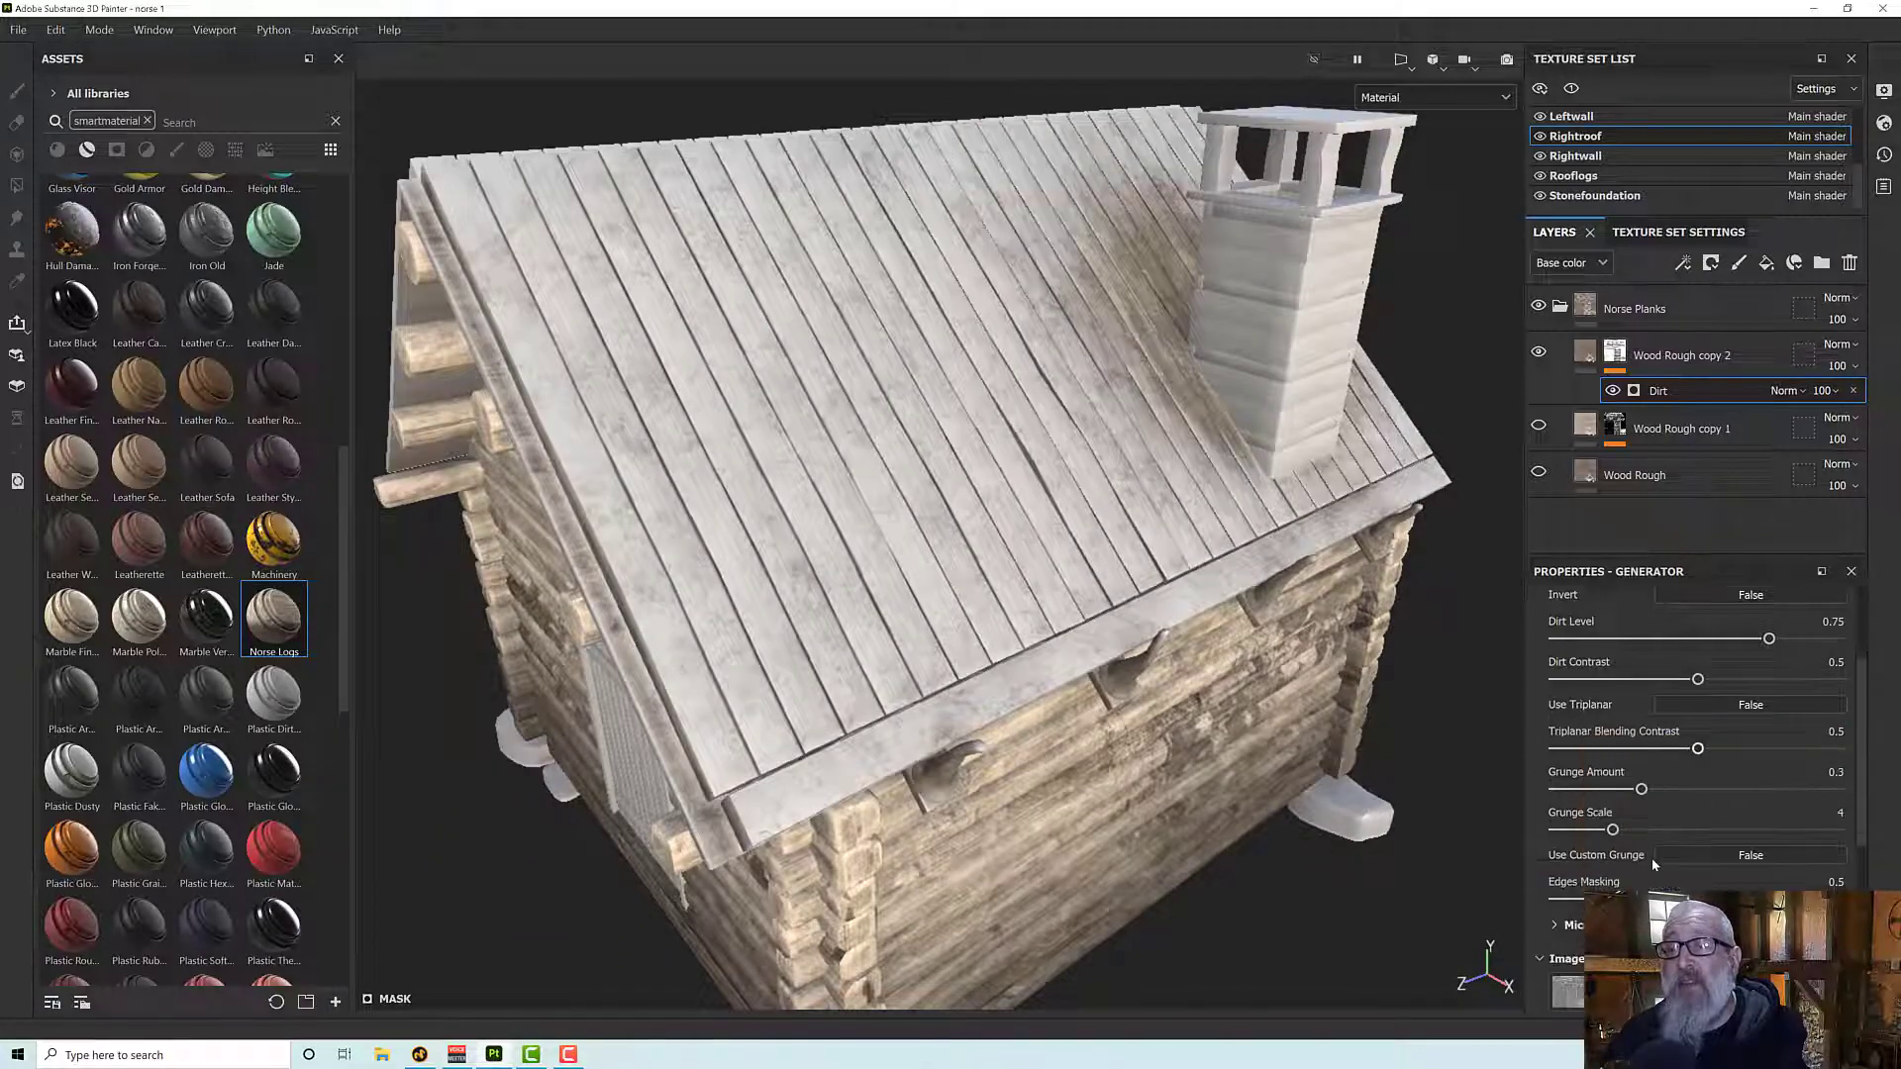
scroll(1635, 863, down, 2)
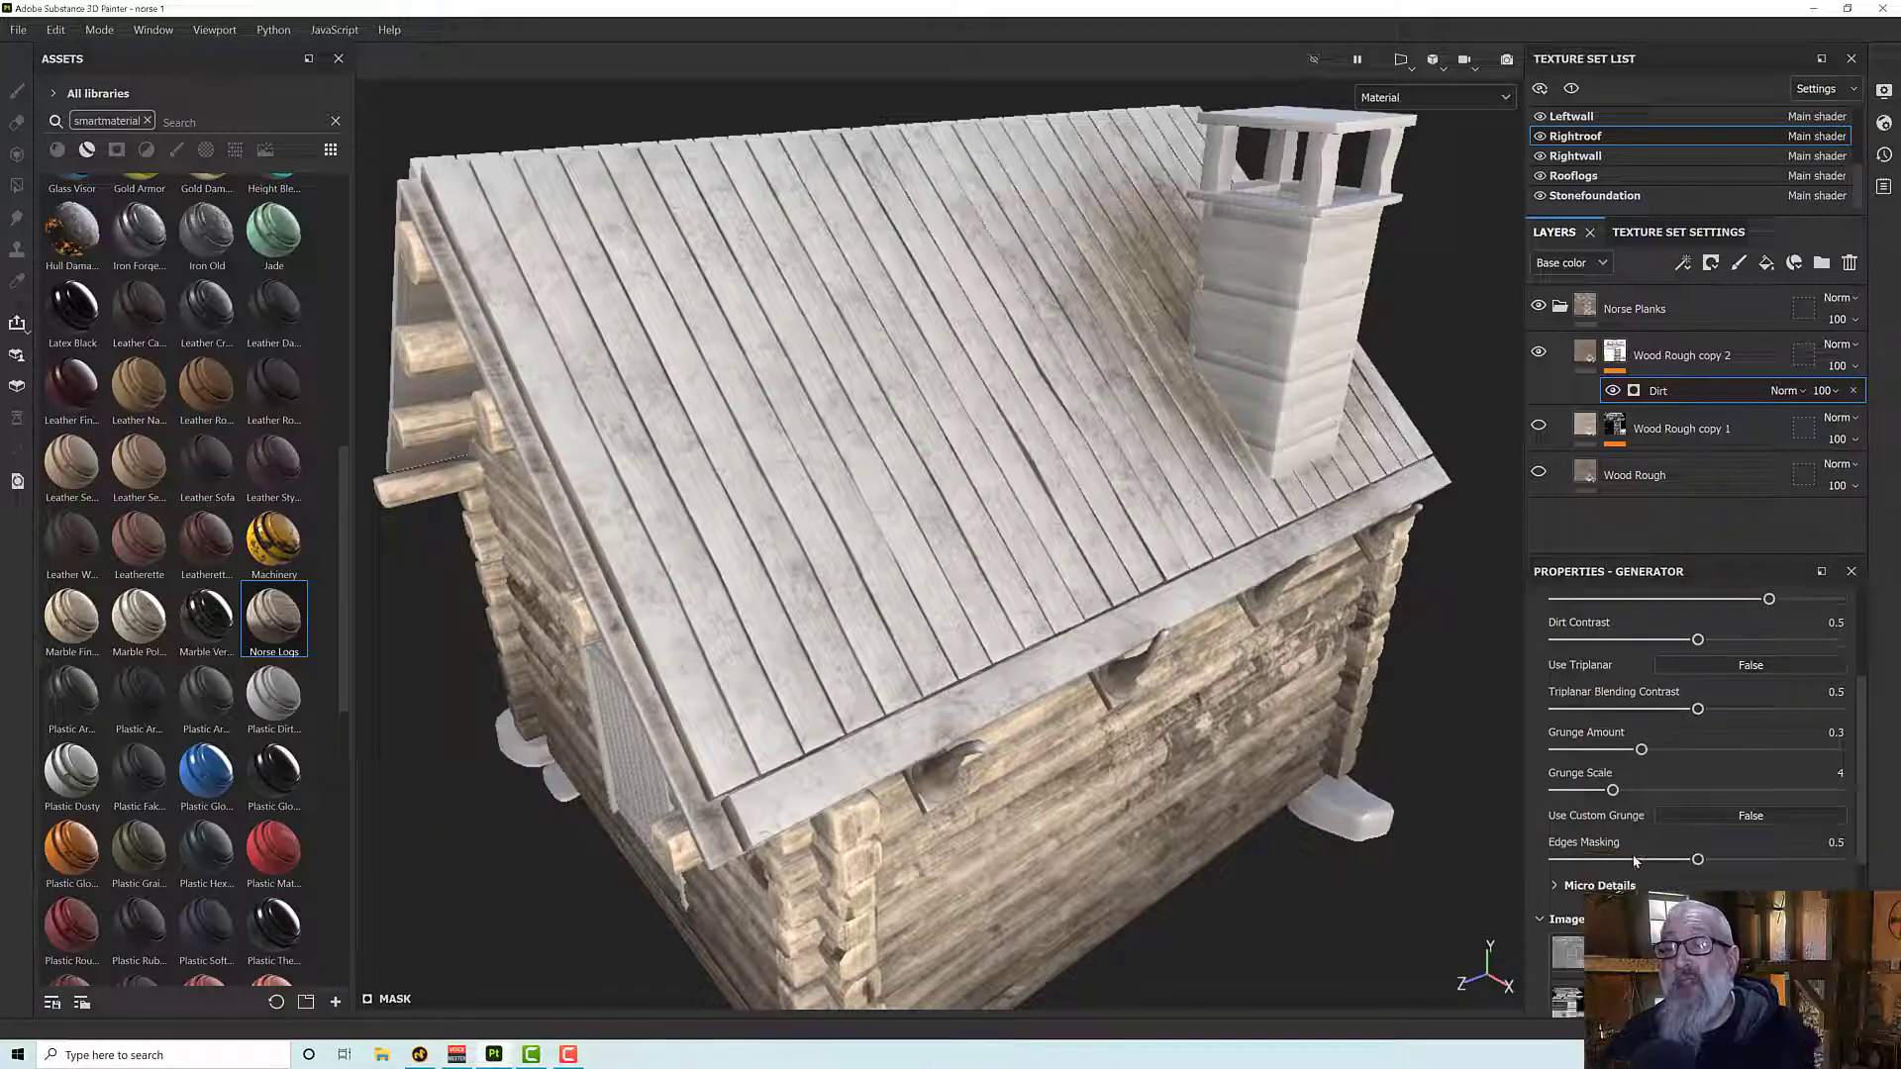
scroll(1636, 859, up, 2)
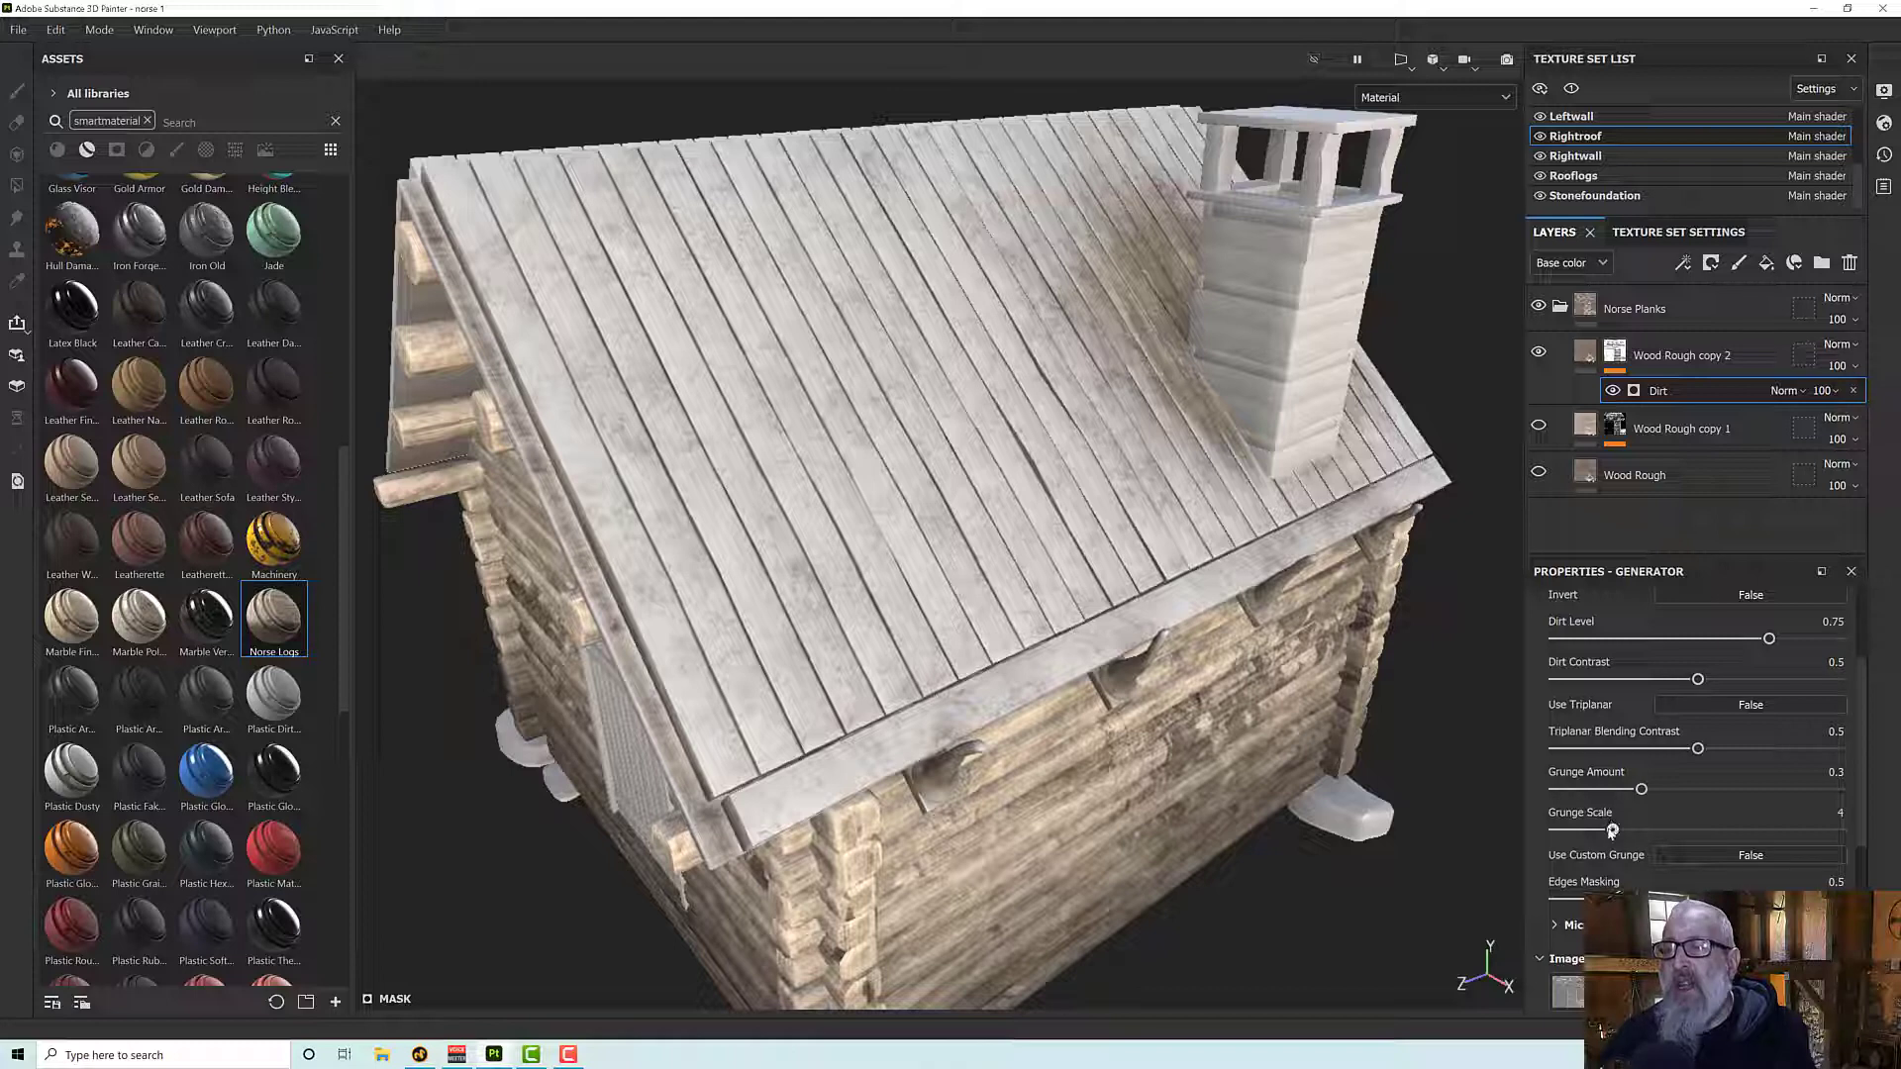
drag(1612, 829, 1541, 834)
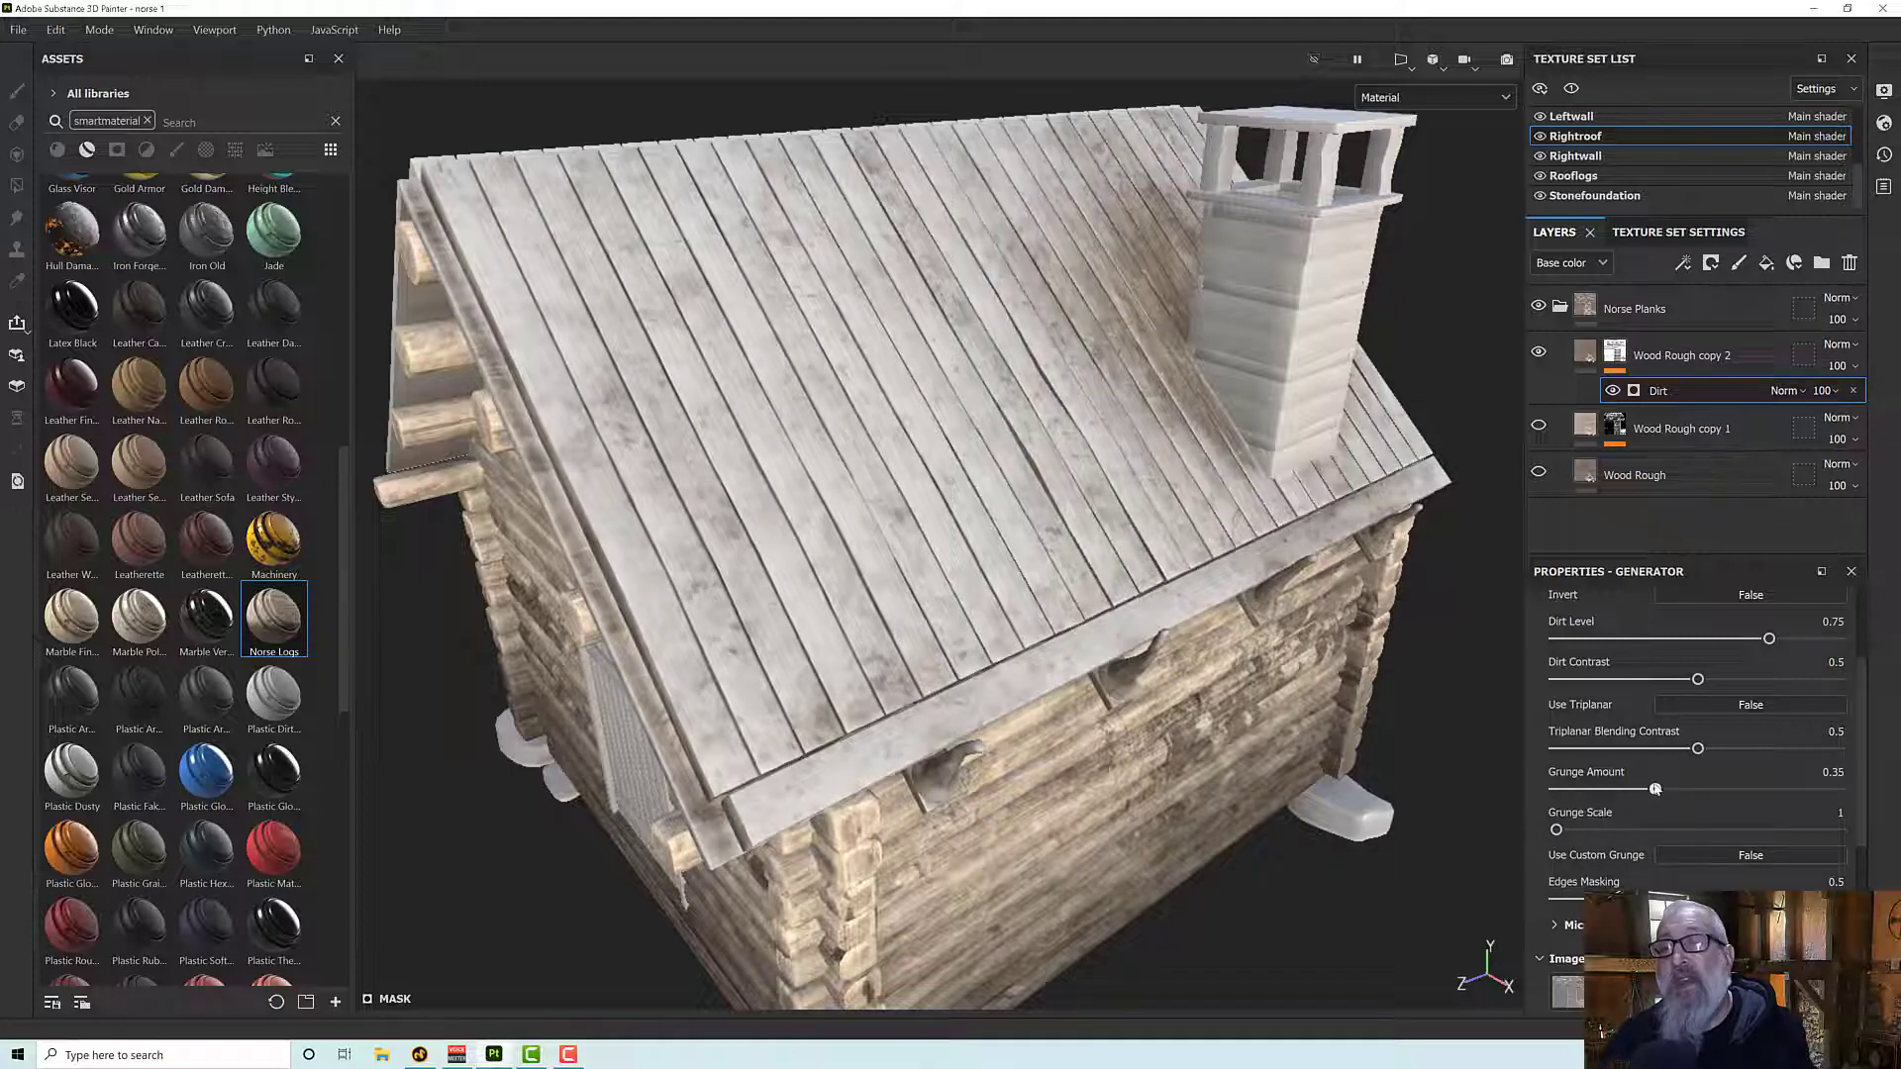
drag(1642, 789, 1684, 787)
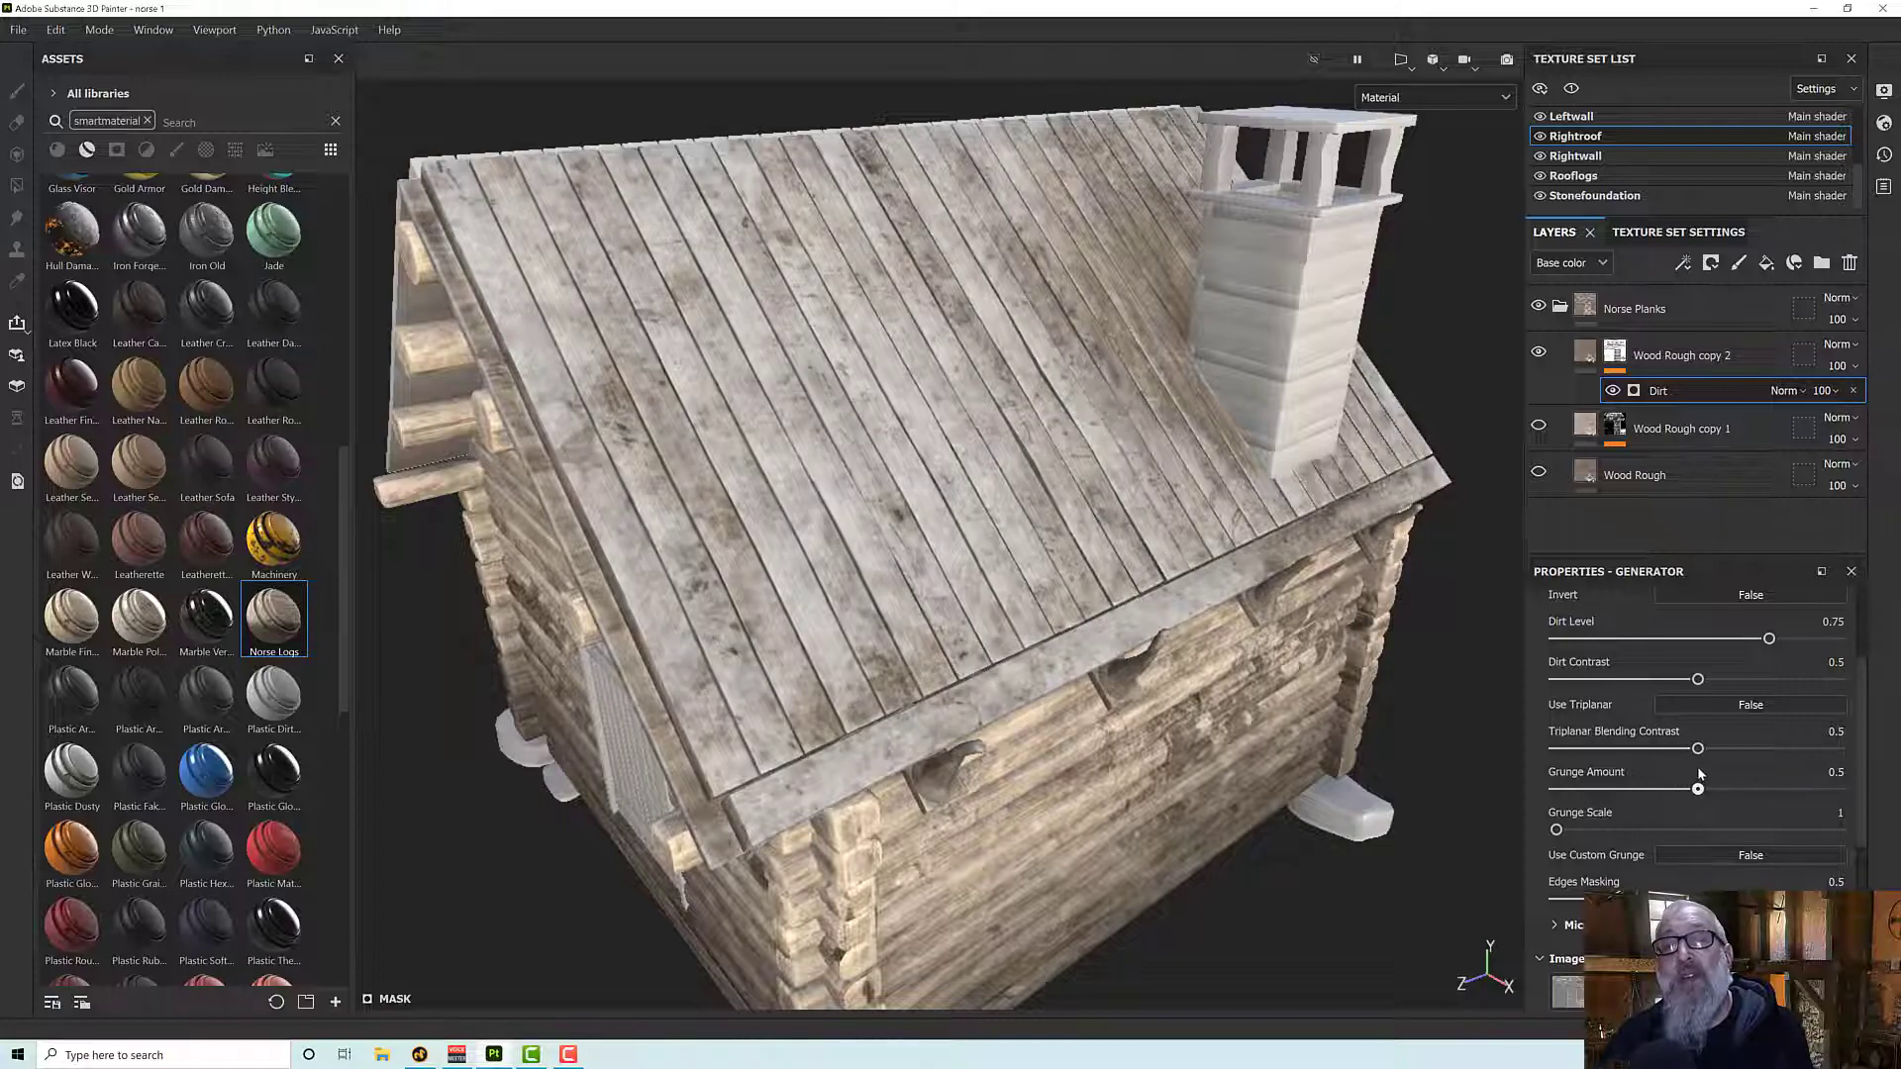
alt+drag(1178, 539, 1016, 449)
scroll(1018, 460, up, 3)
alt+middle_drag(1017, 450, 982, 490)
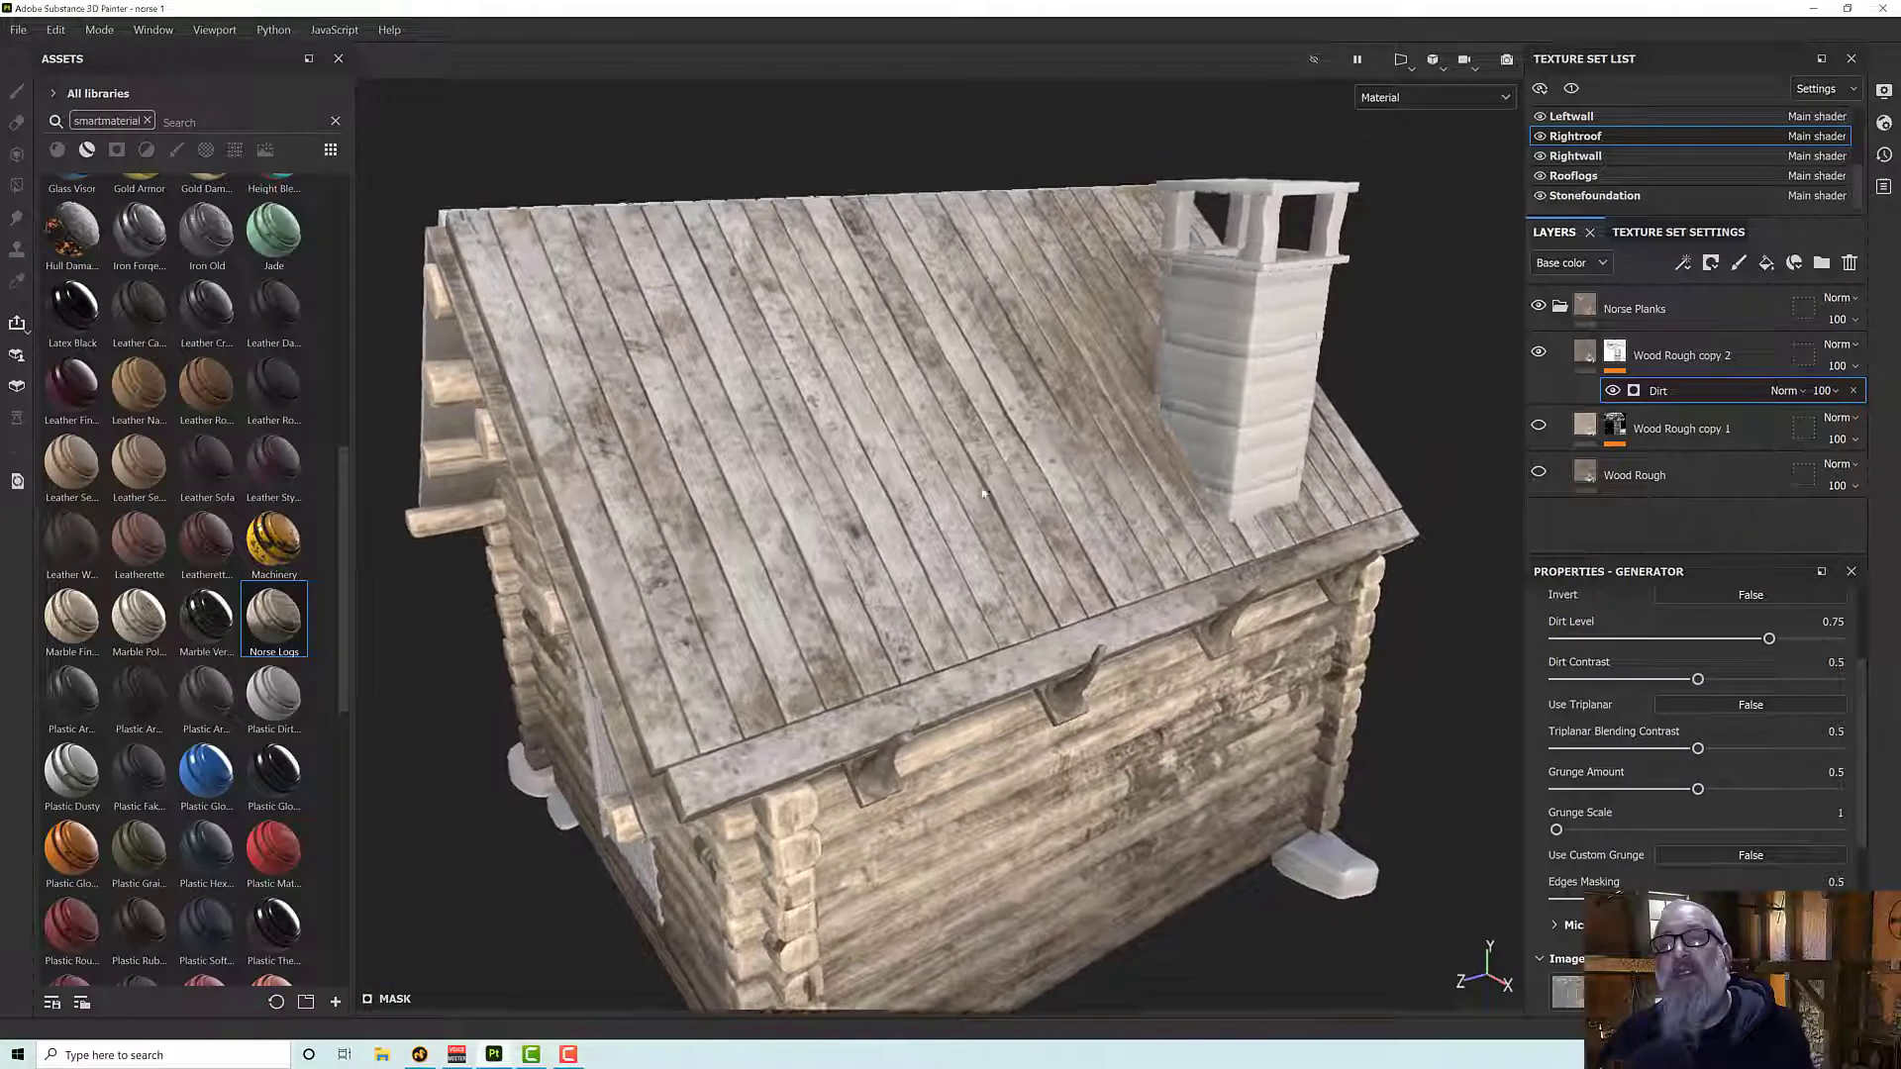
alt+drag(983, 492, 970, 460)
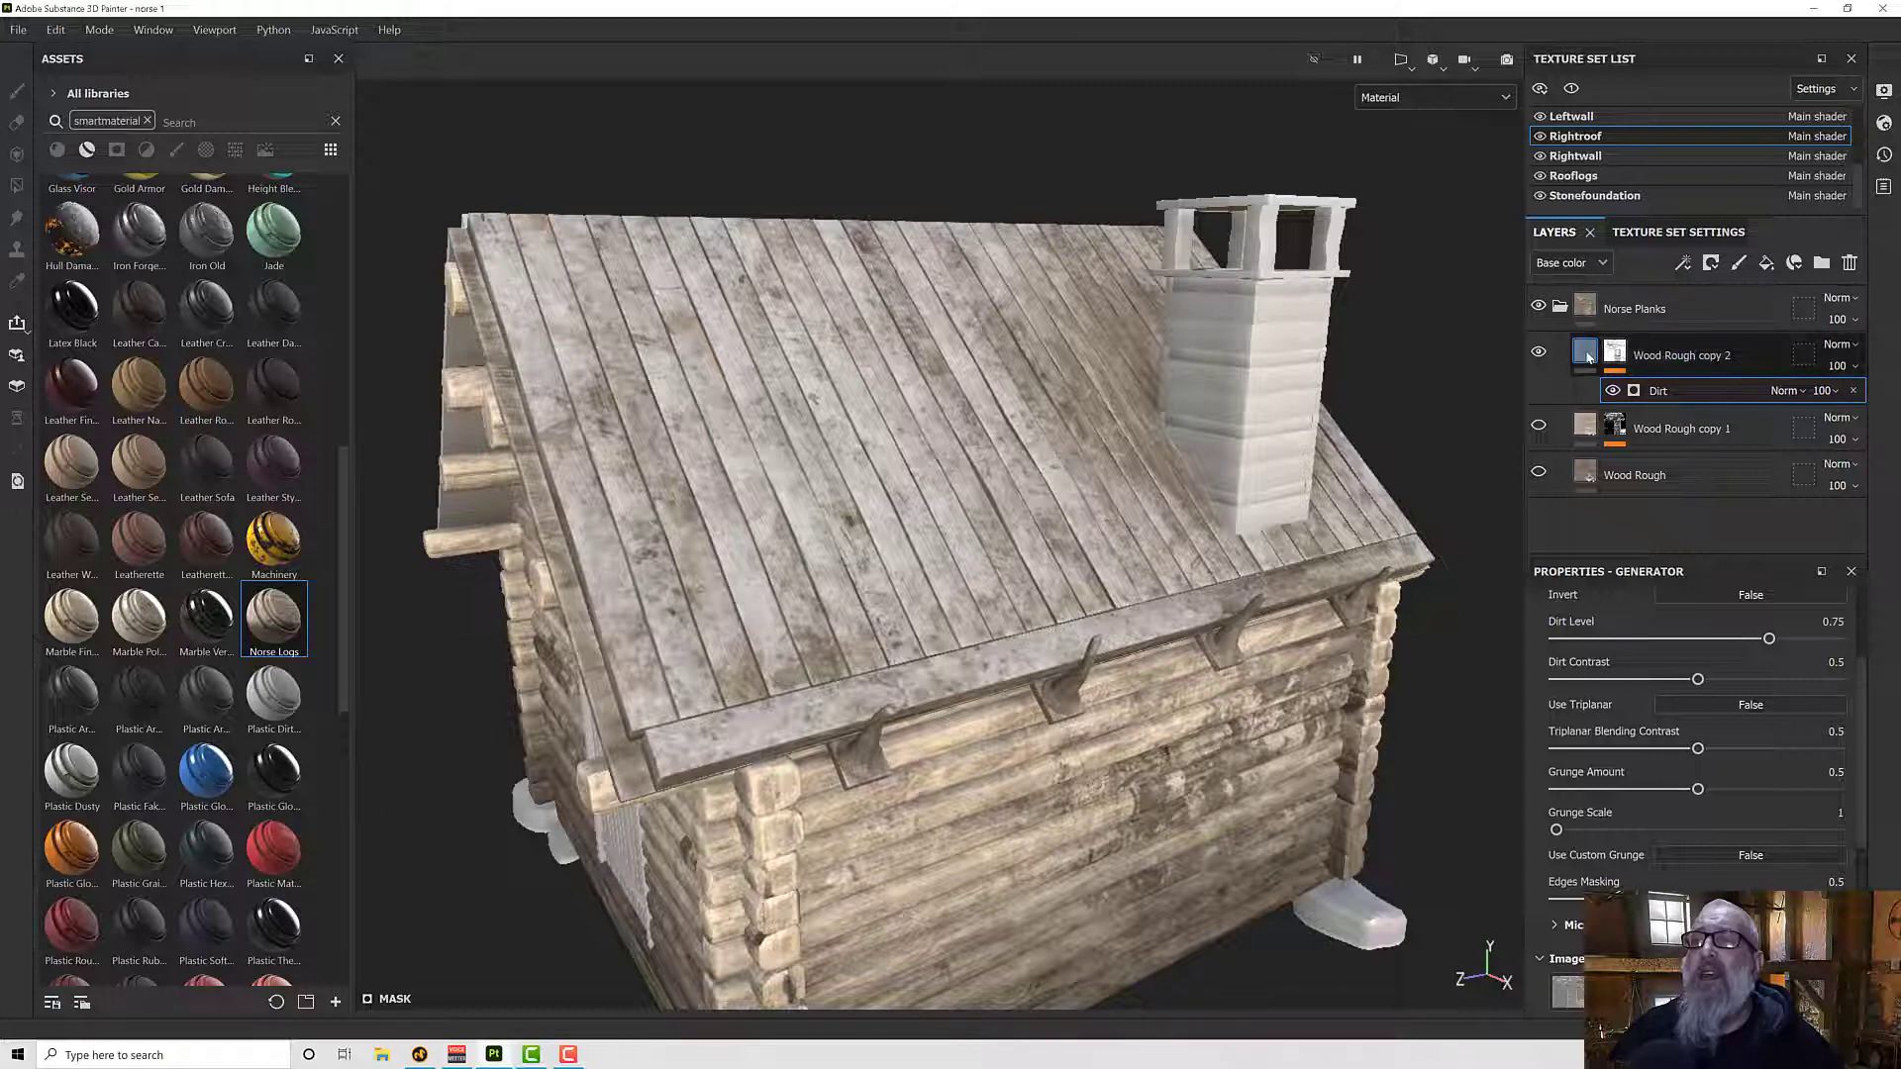
- Change the Wood Rough copy 2 fill color to a mossy green, 626851
click(1683, 355)
scroll(1627, 757, down, 5)
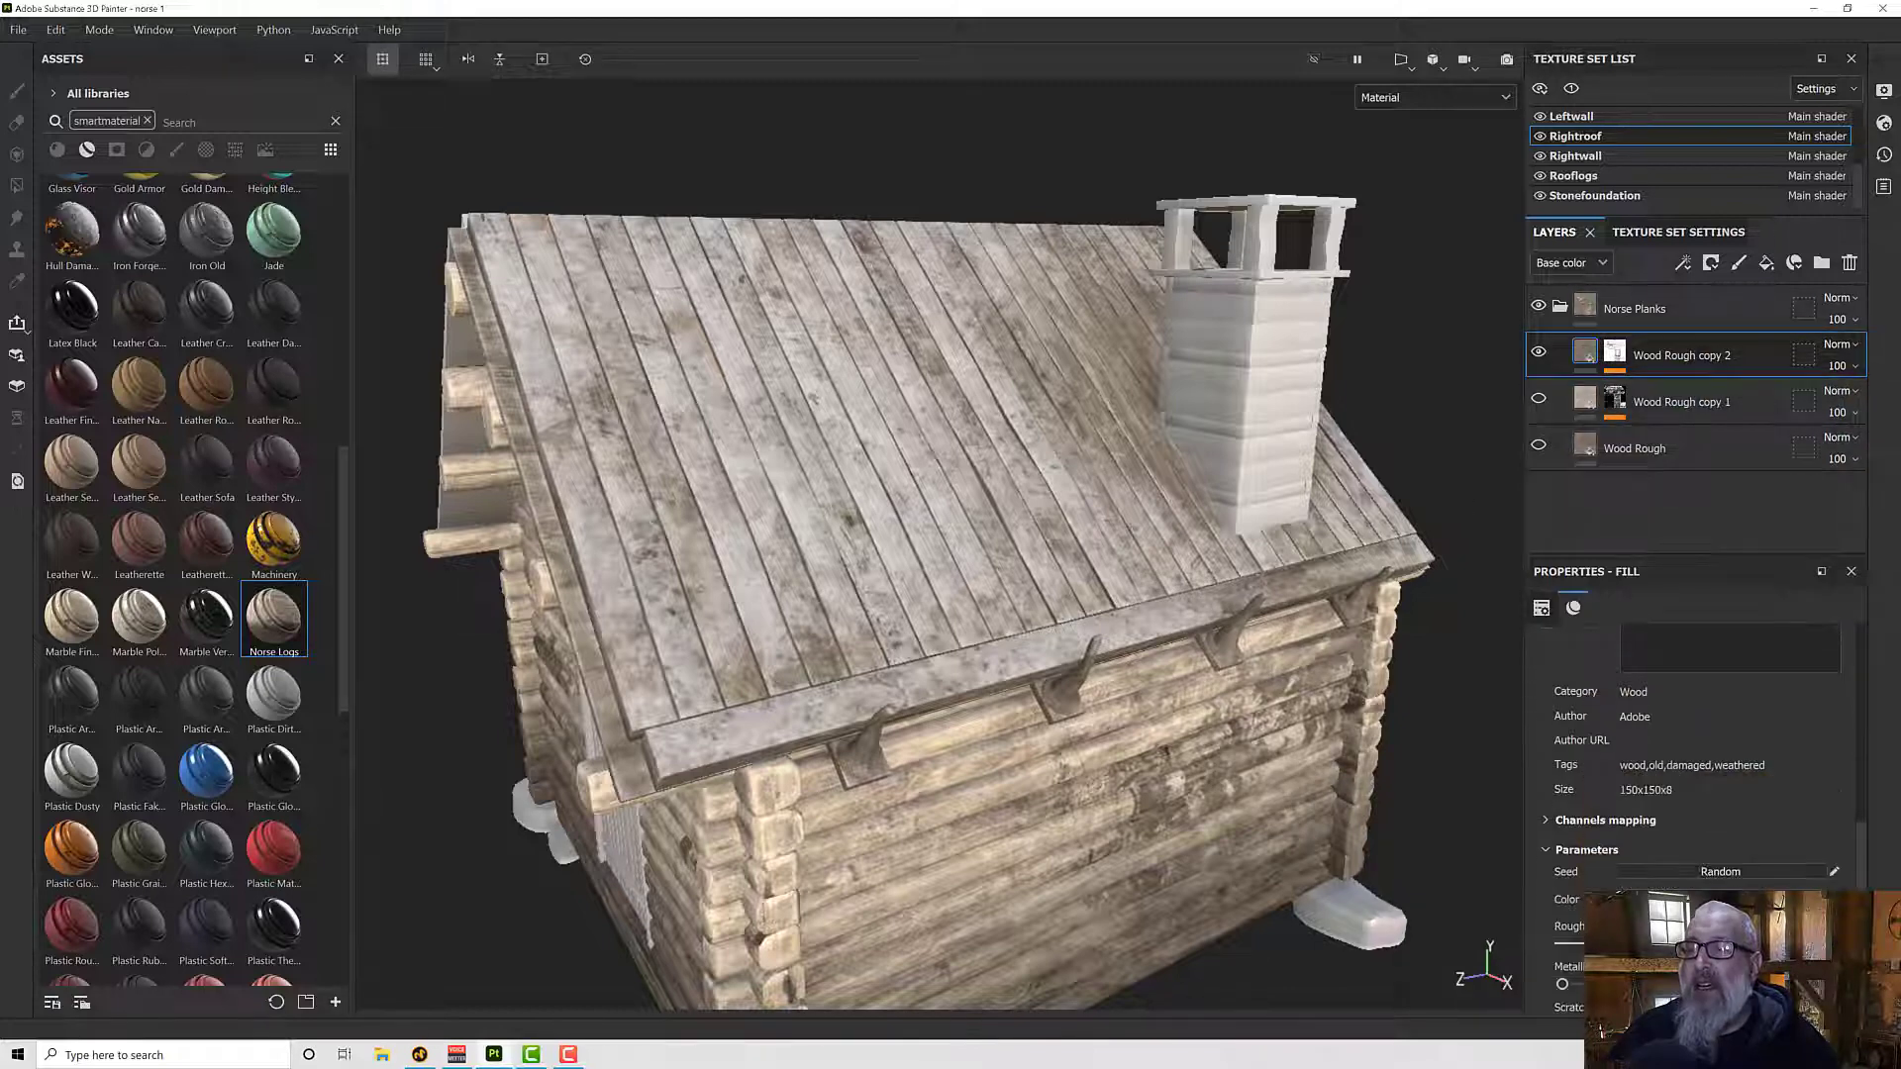
click(1723, 899)
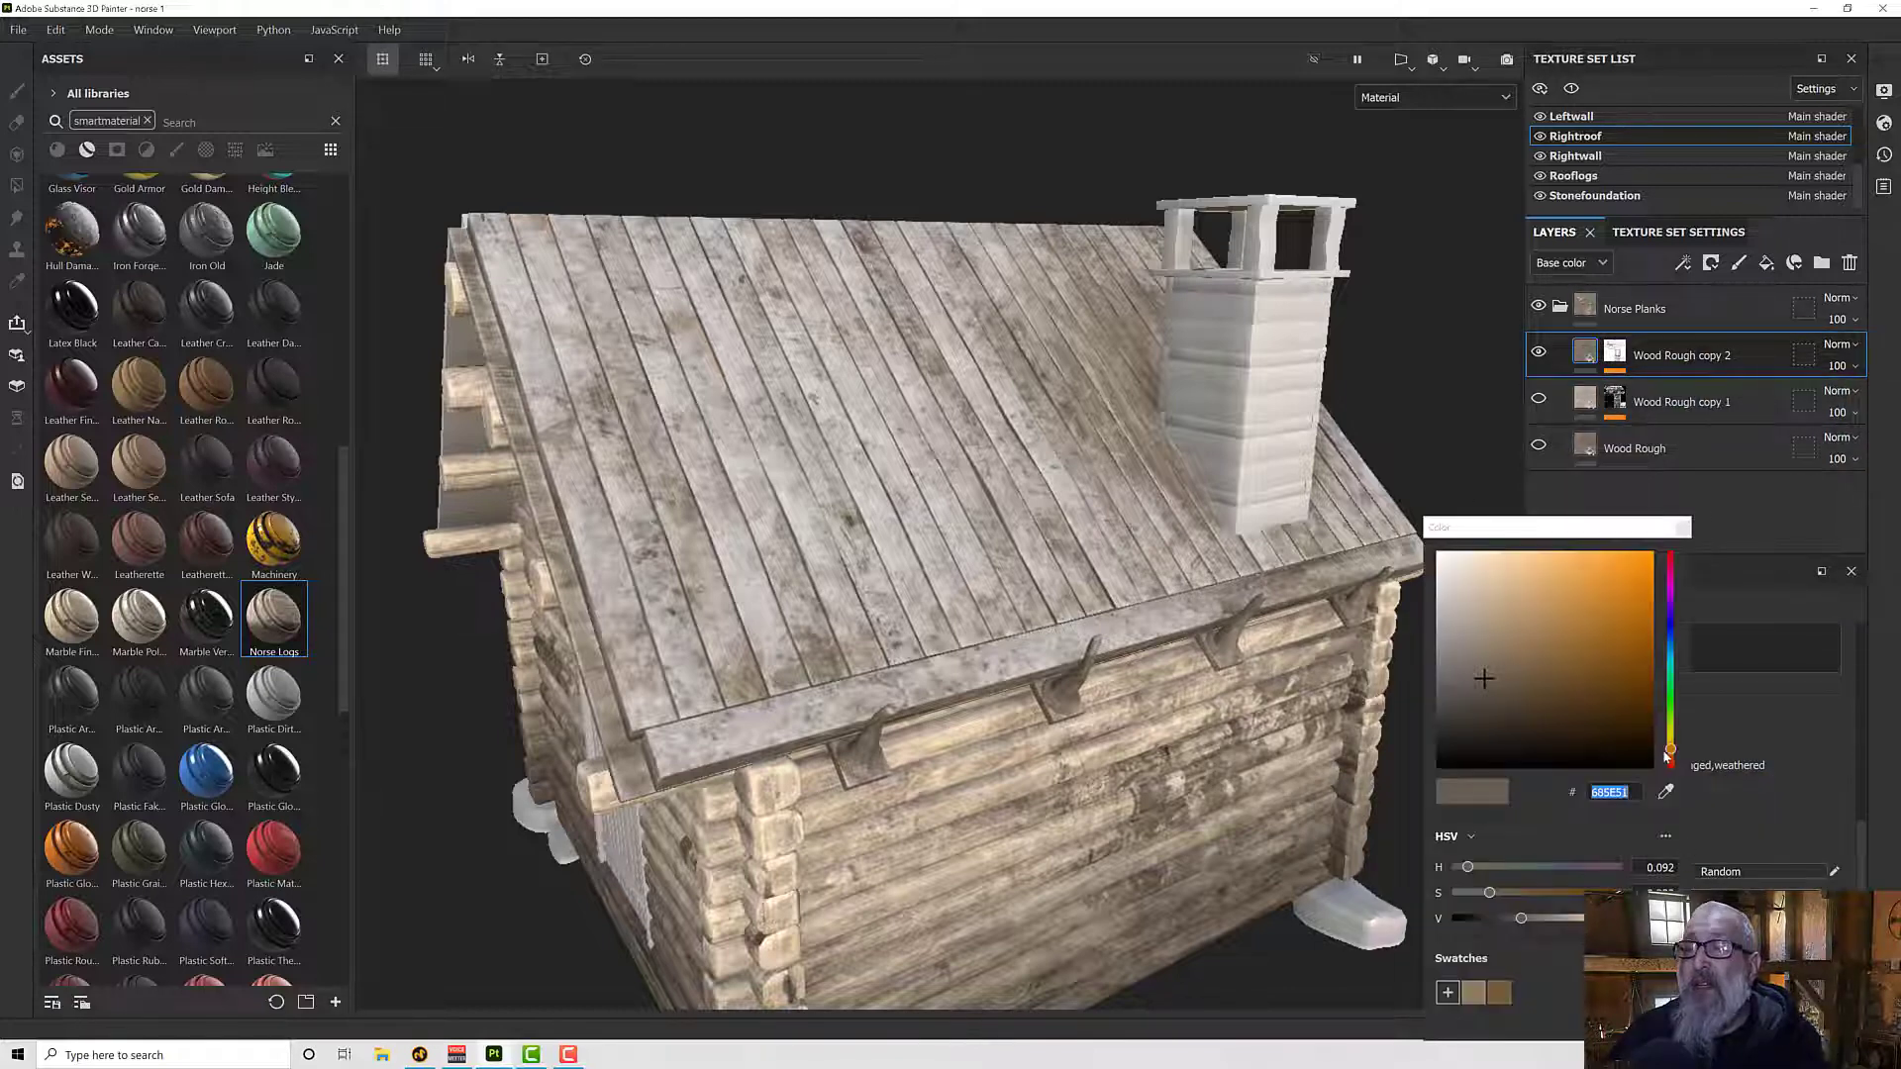
drag(1670, 757, 1668, 721)
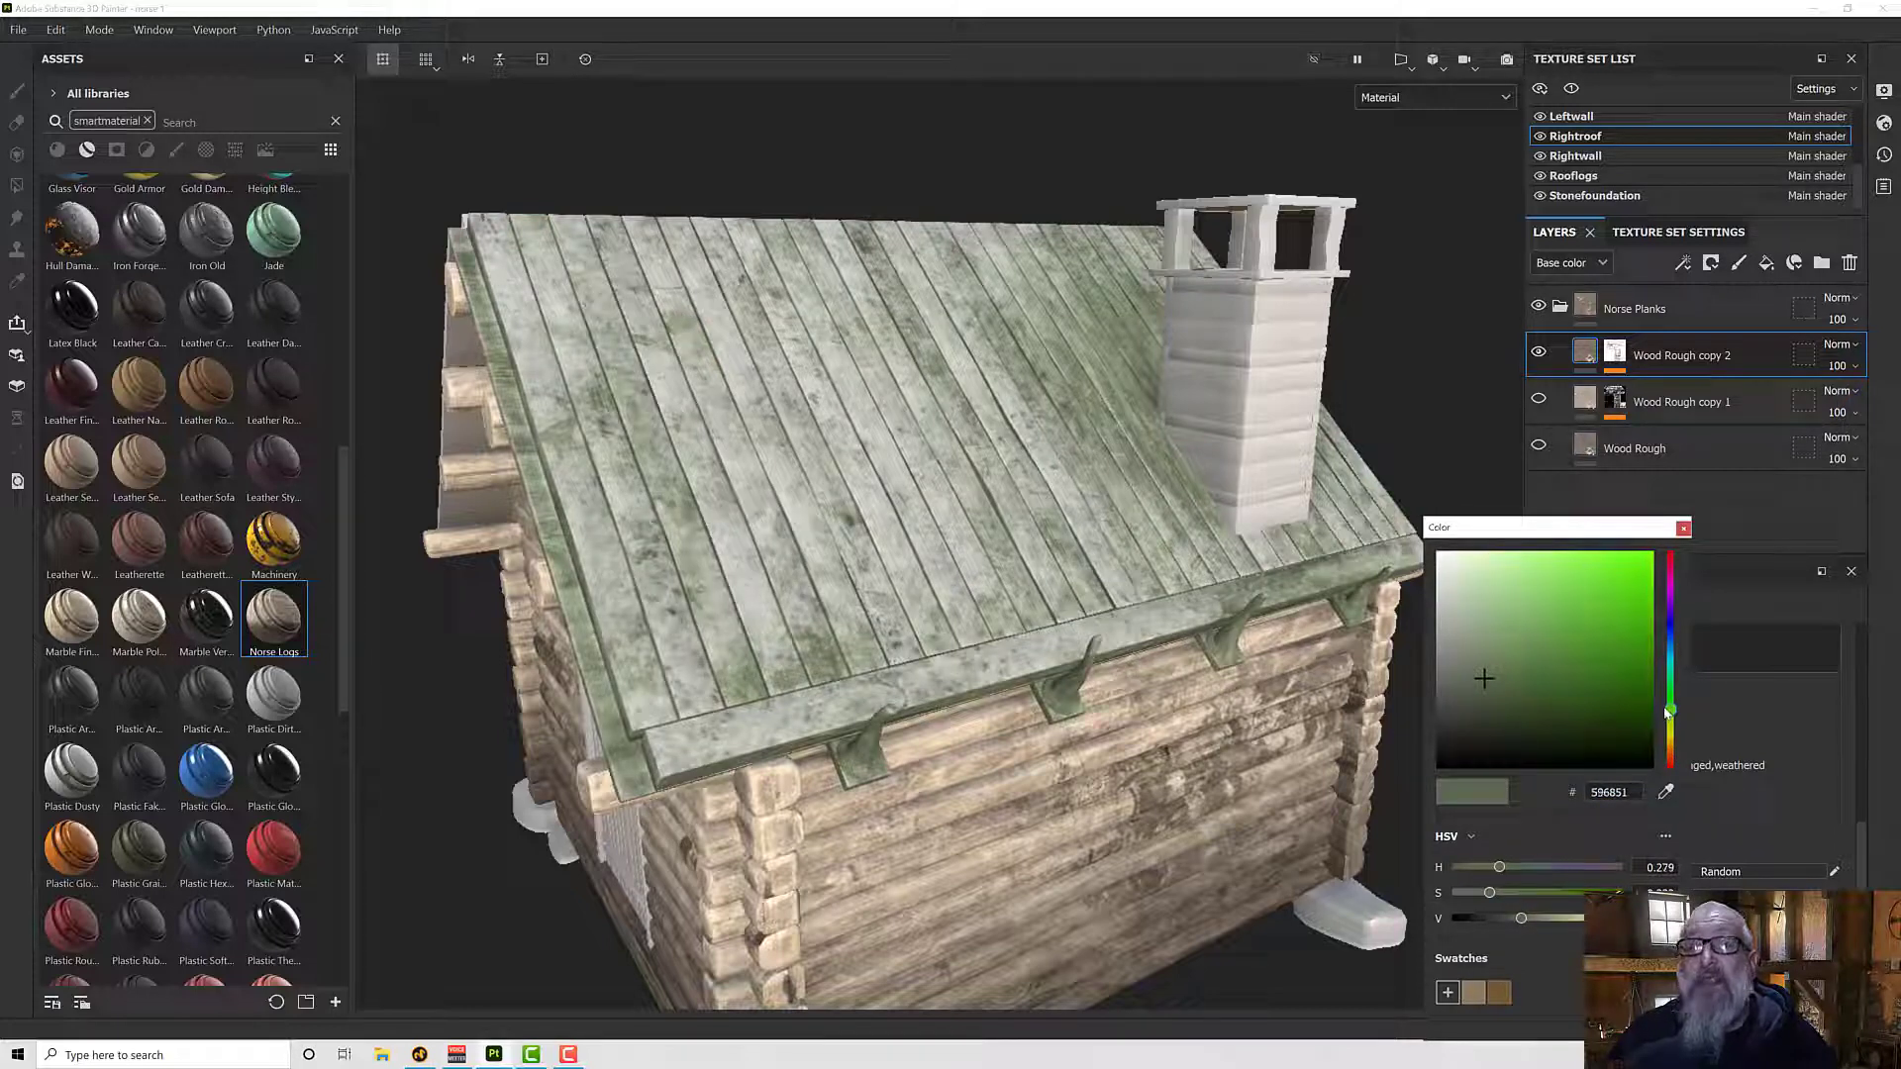
drag(1660, 719, 1659, 728)
click(1623, 486)
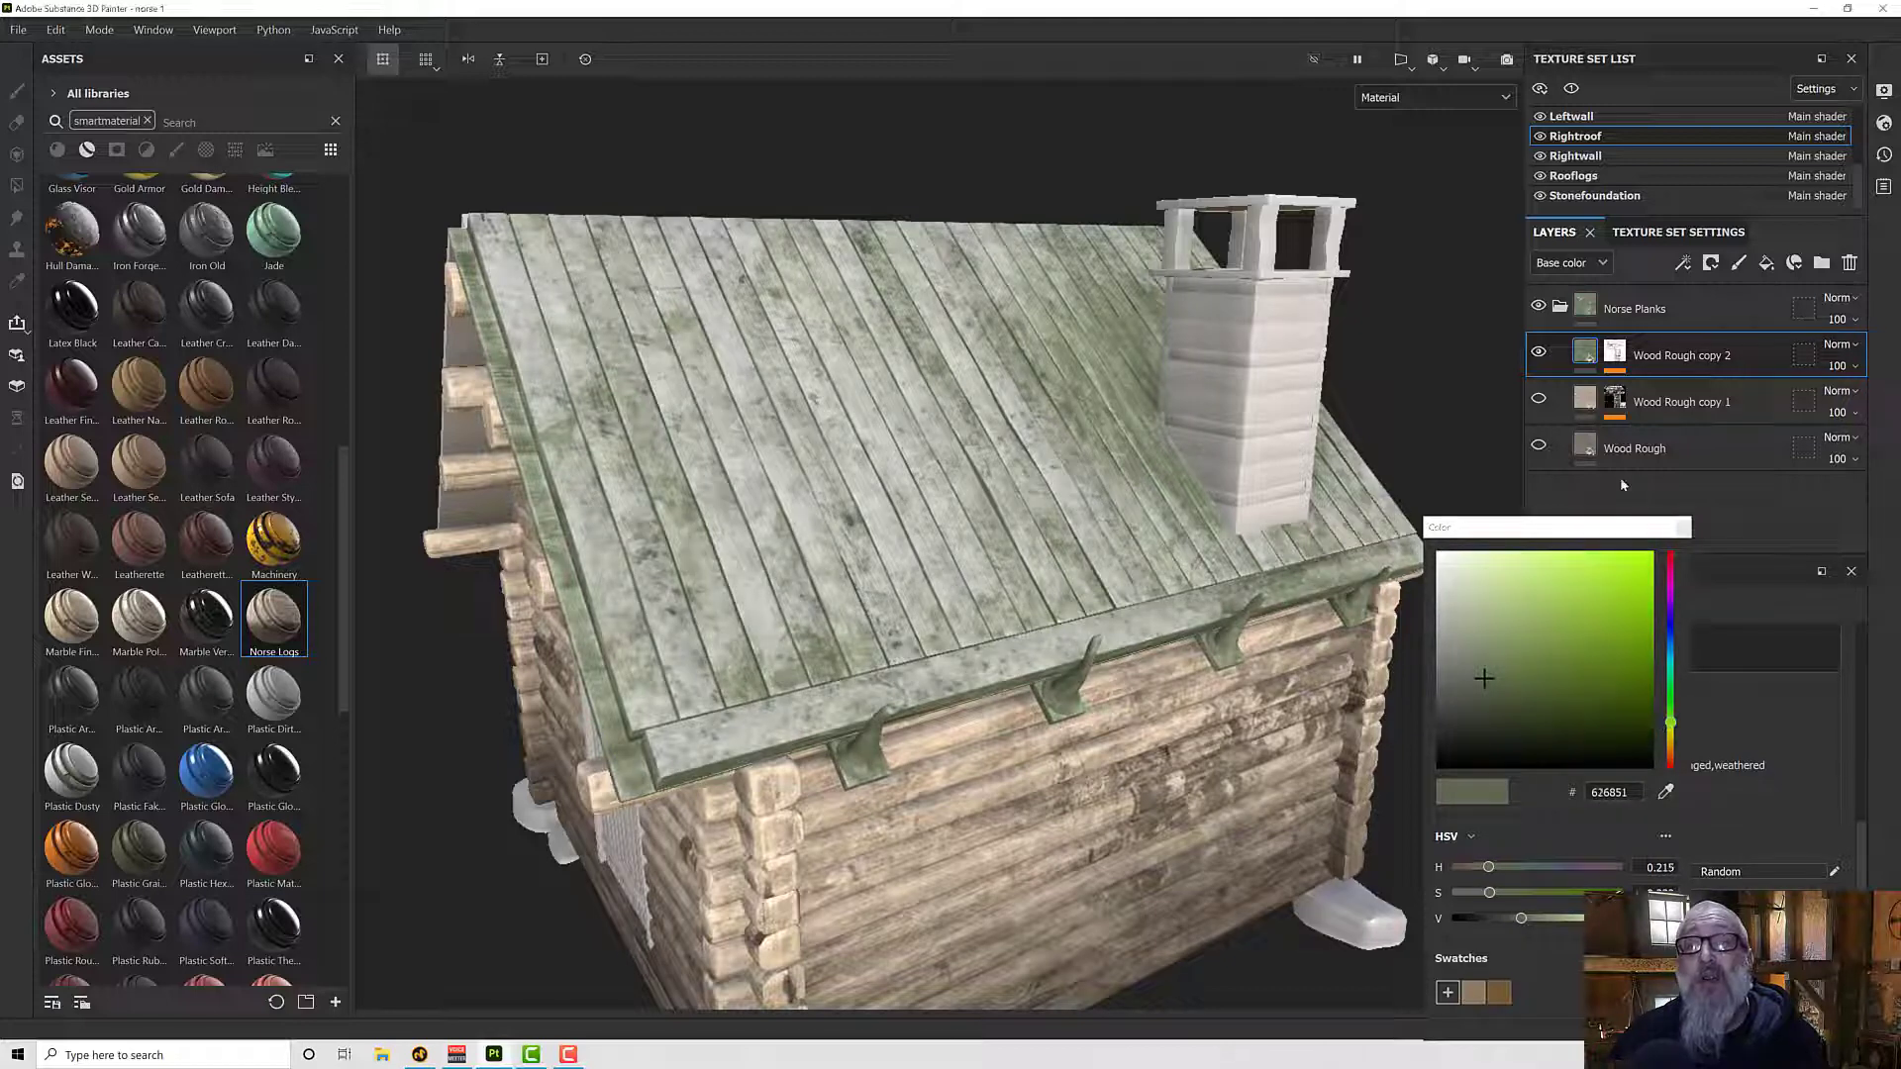
- Show the Wood Rough copy 1 and base Wood Rough layers again and inspect the green tint on the roof
click(1539, 401)
alt+drag(1254, 485, 1333, 495)
scroll(1029, 542, down, 5)
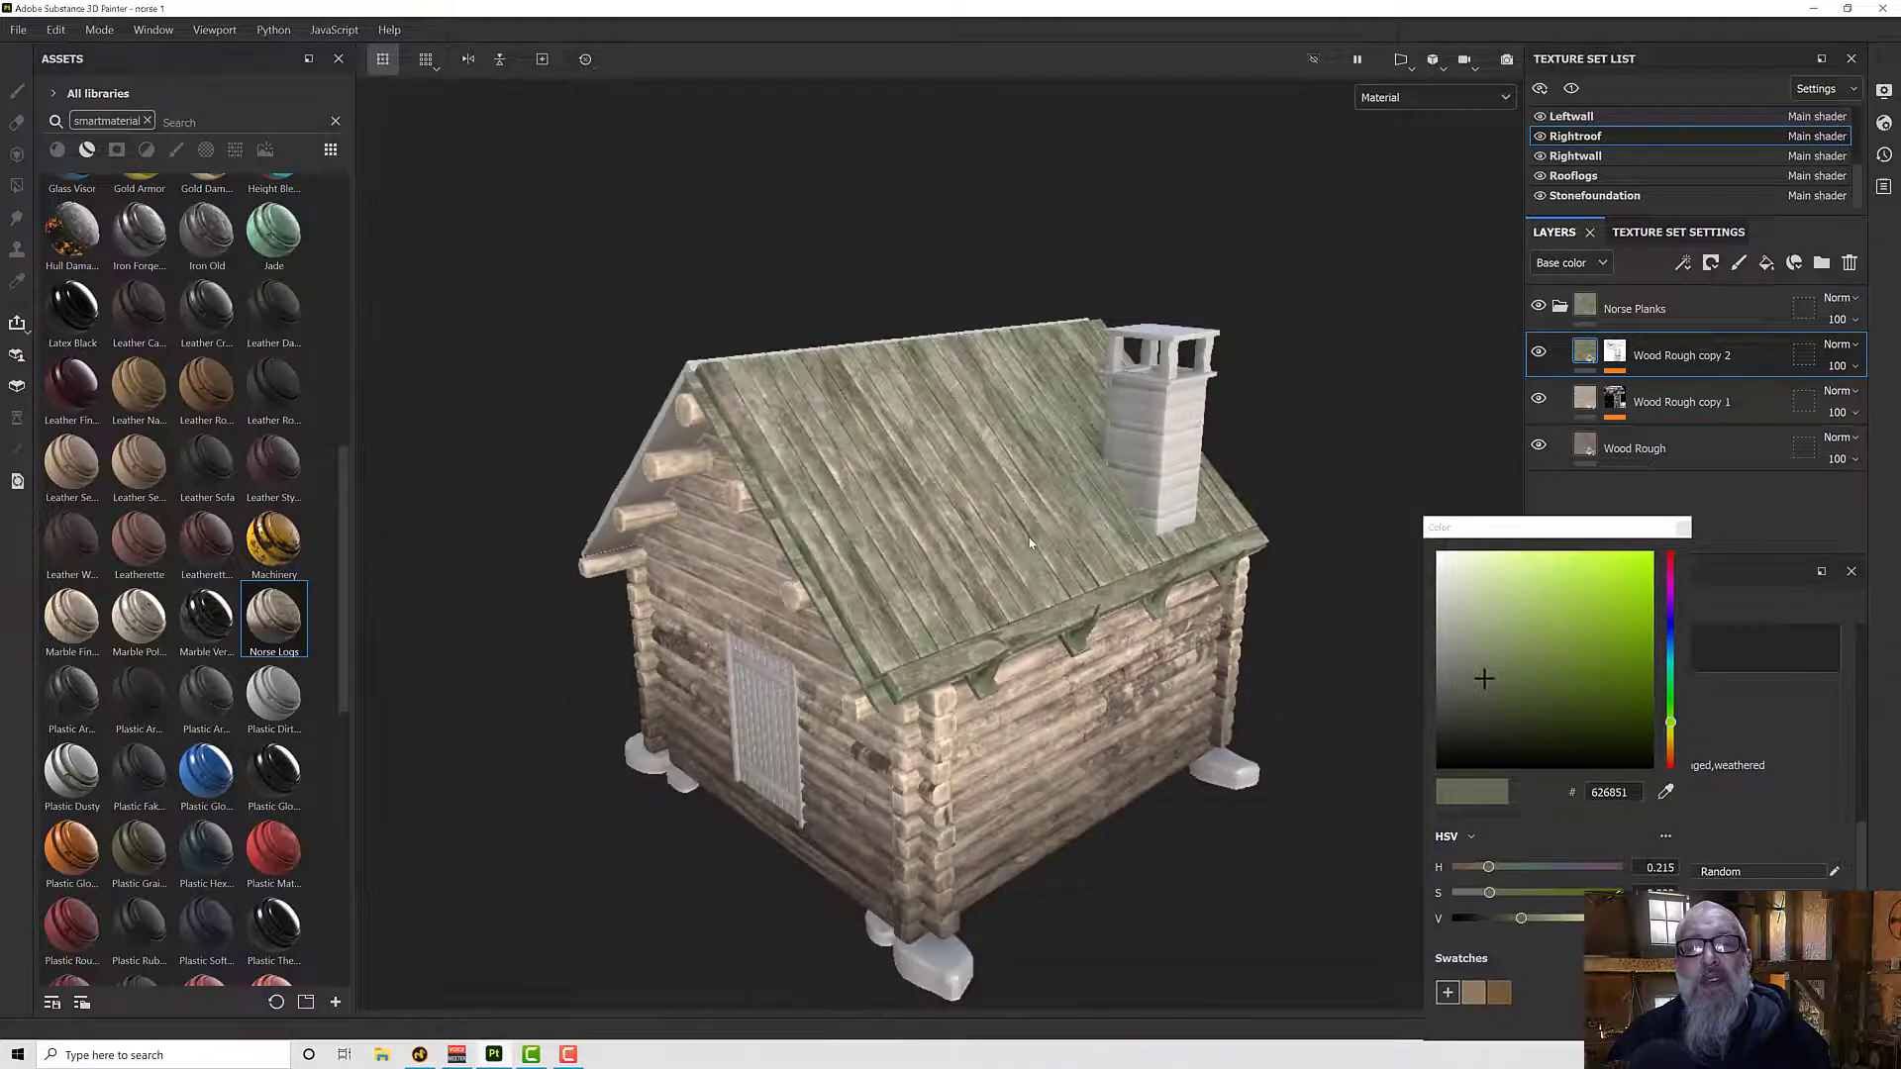
alt+drag(1031, 543, 1029, 500)
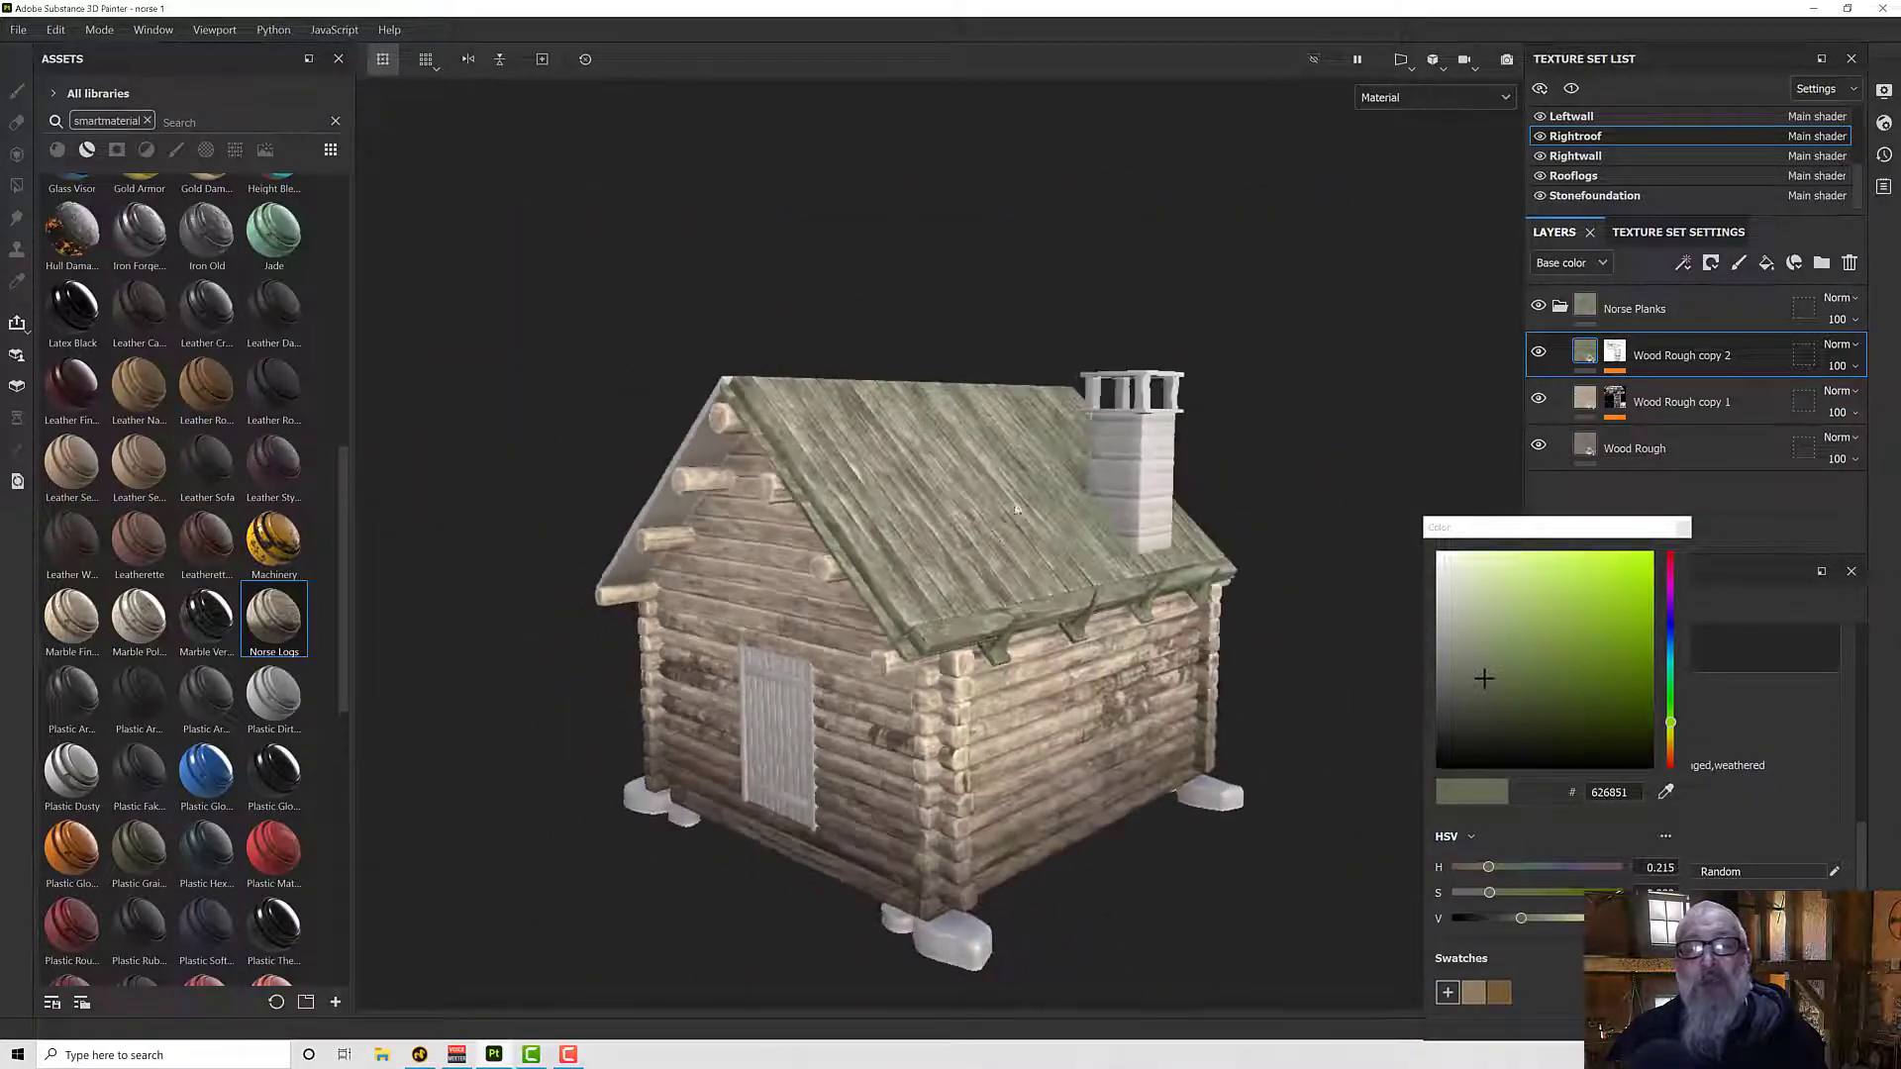
scroll(994, 505, up, 5)
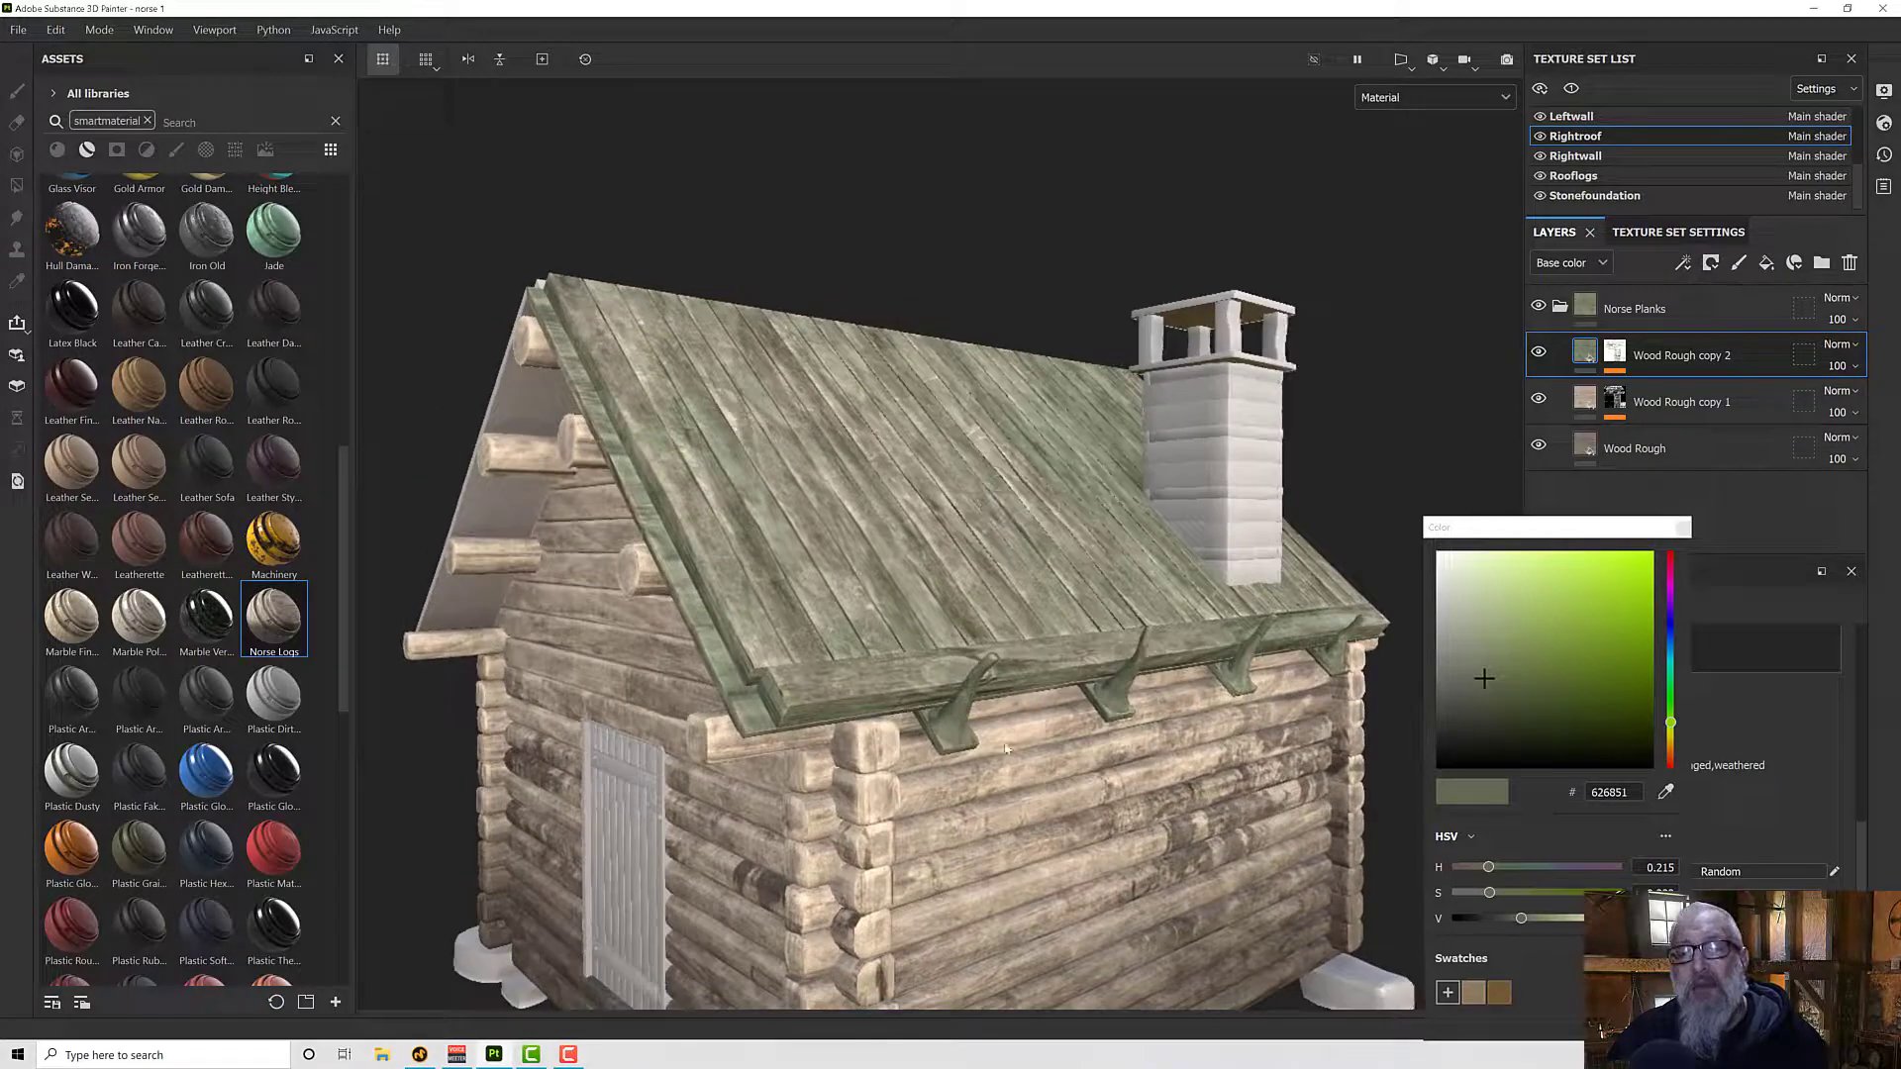
scroll(921, 720, down, 4)
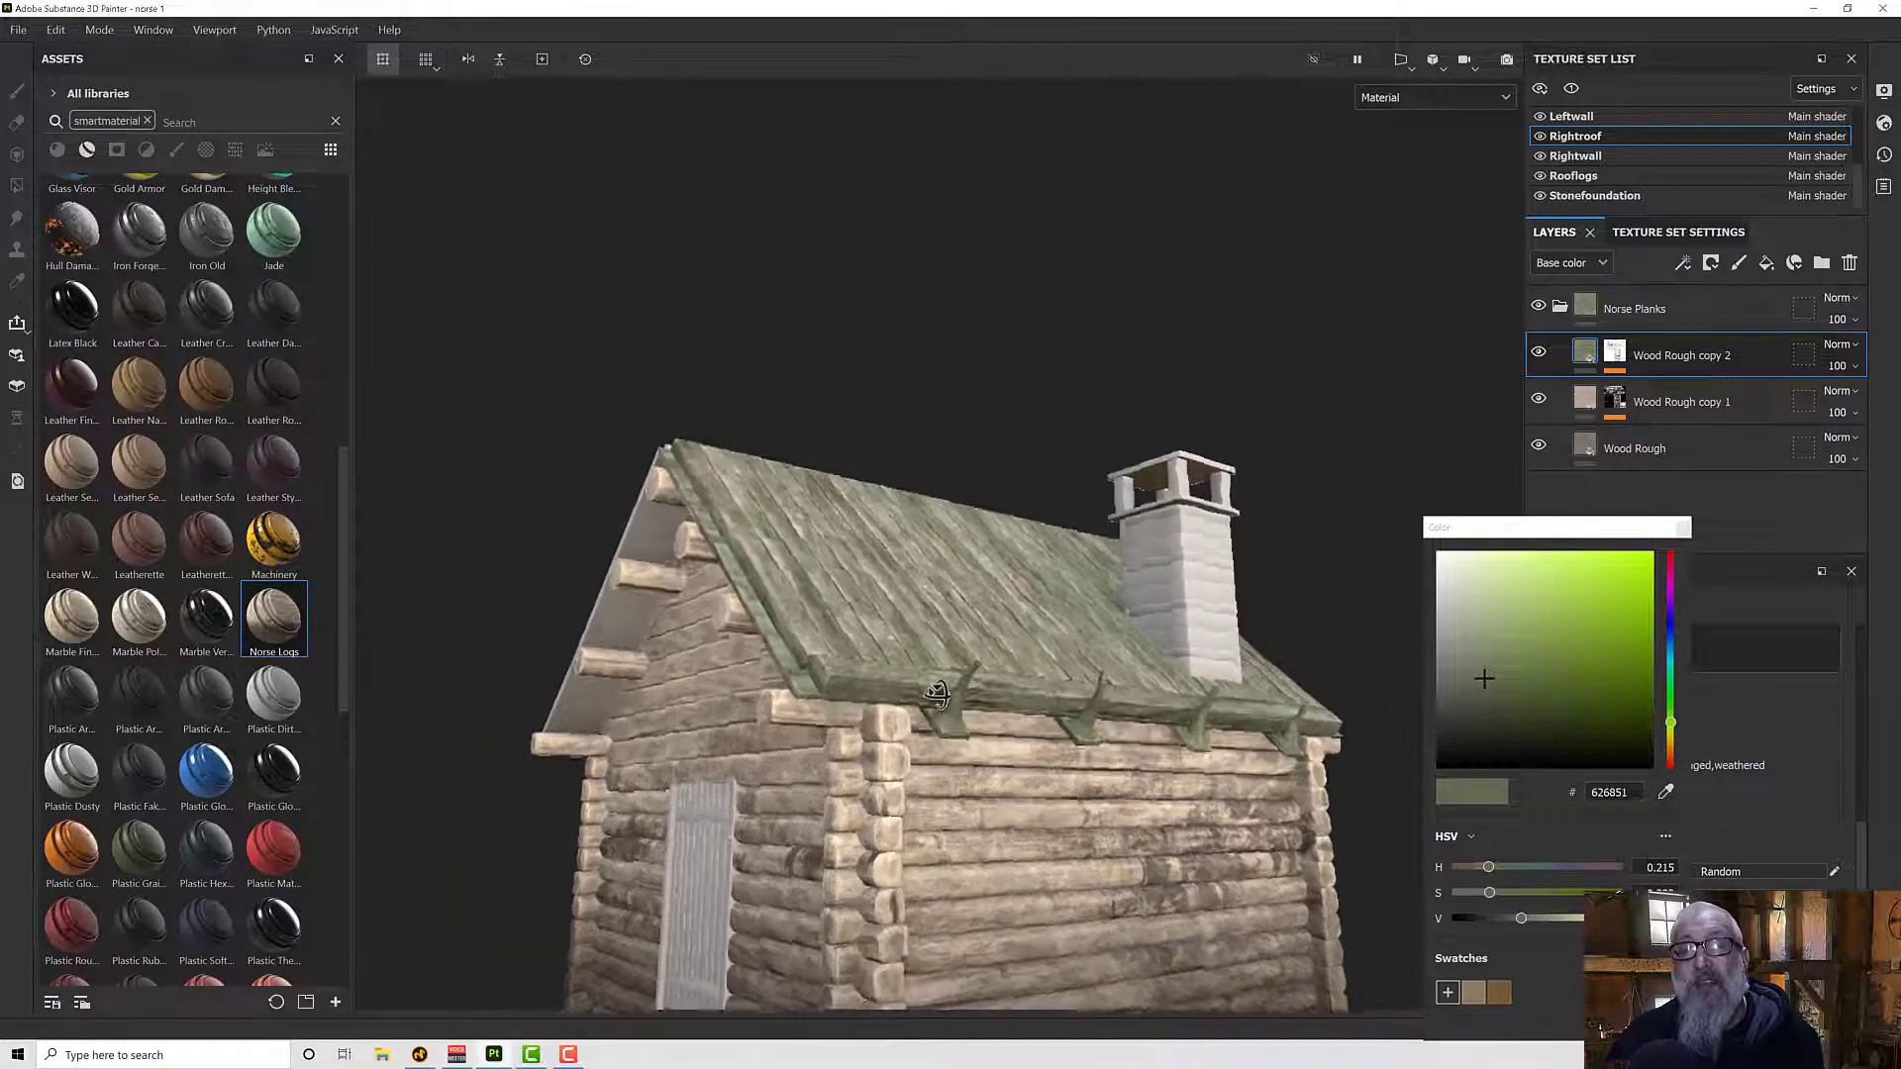
scroll(994, 698, up, 5)
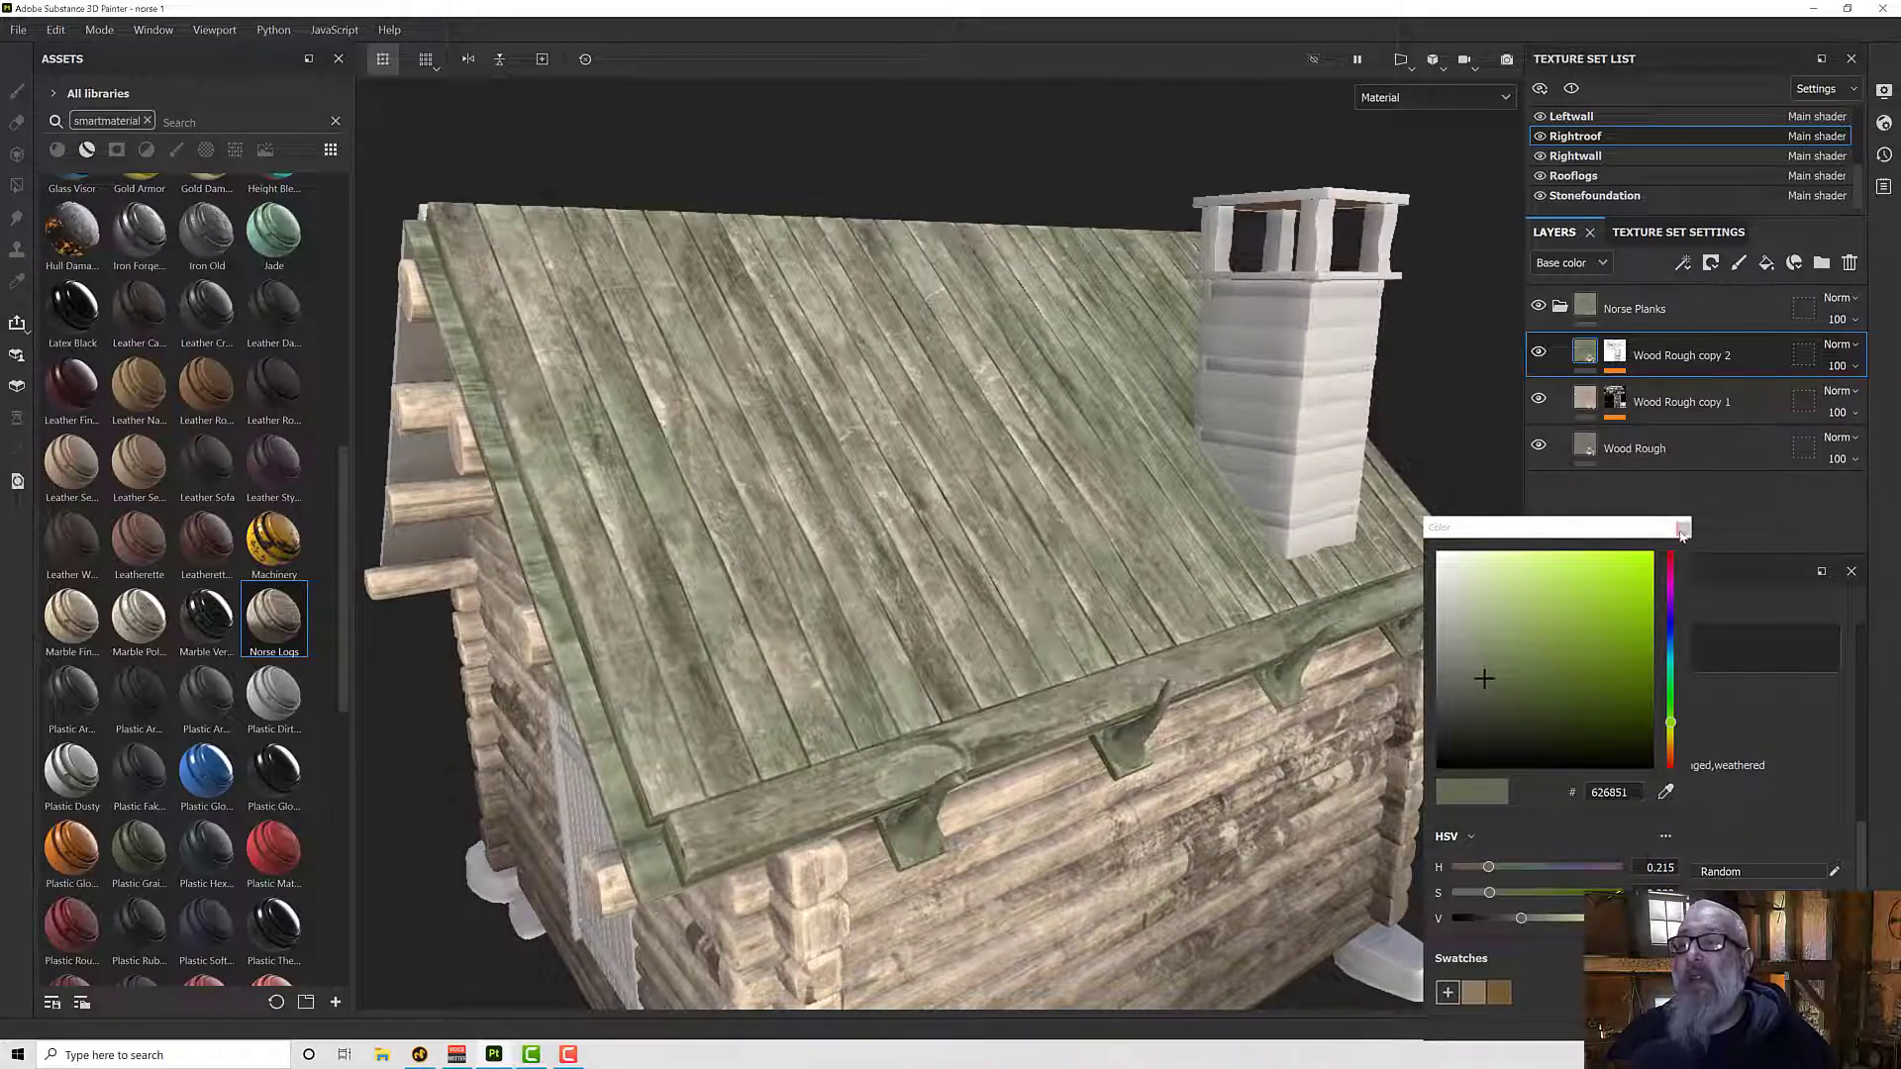
click(1682, 528)
scroll(1733, 859, down, 1)
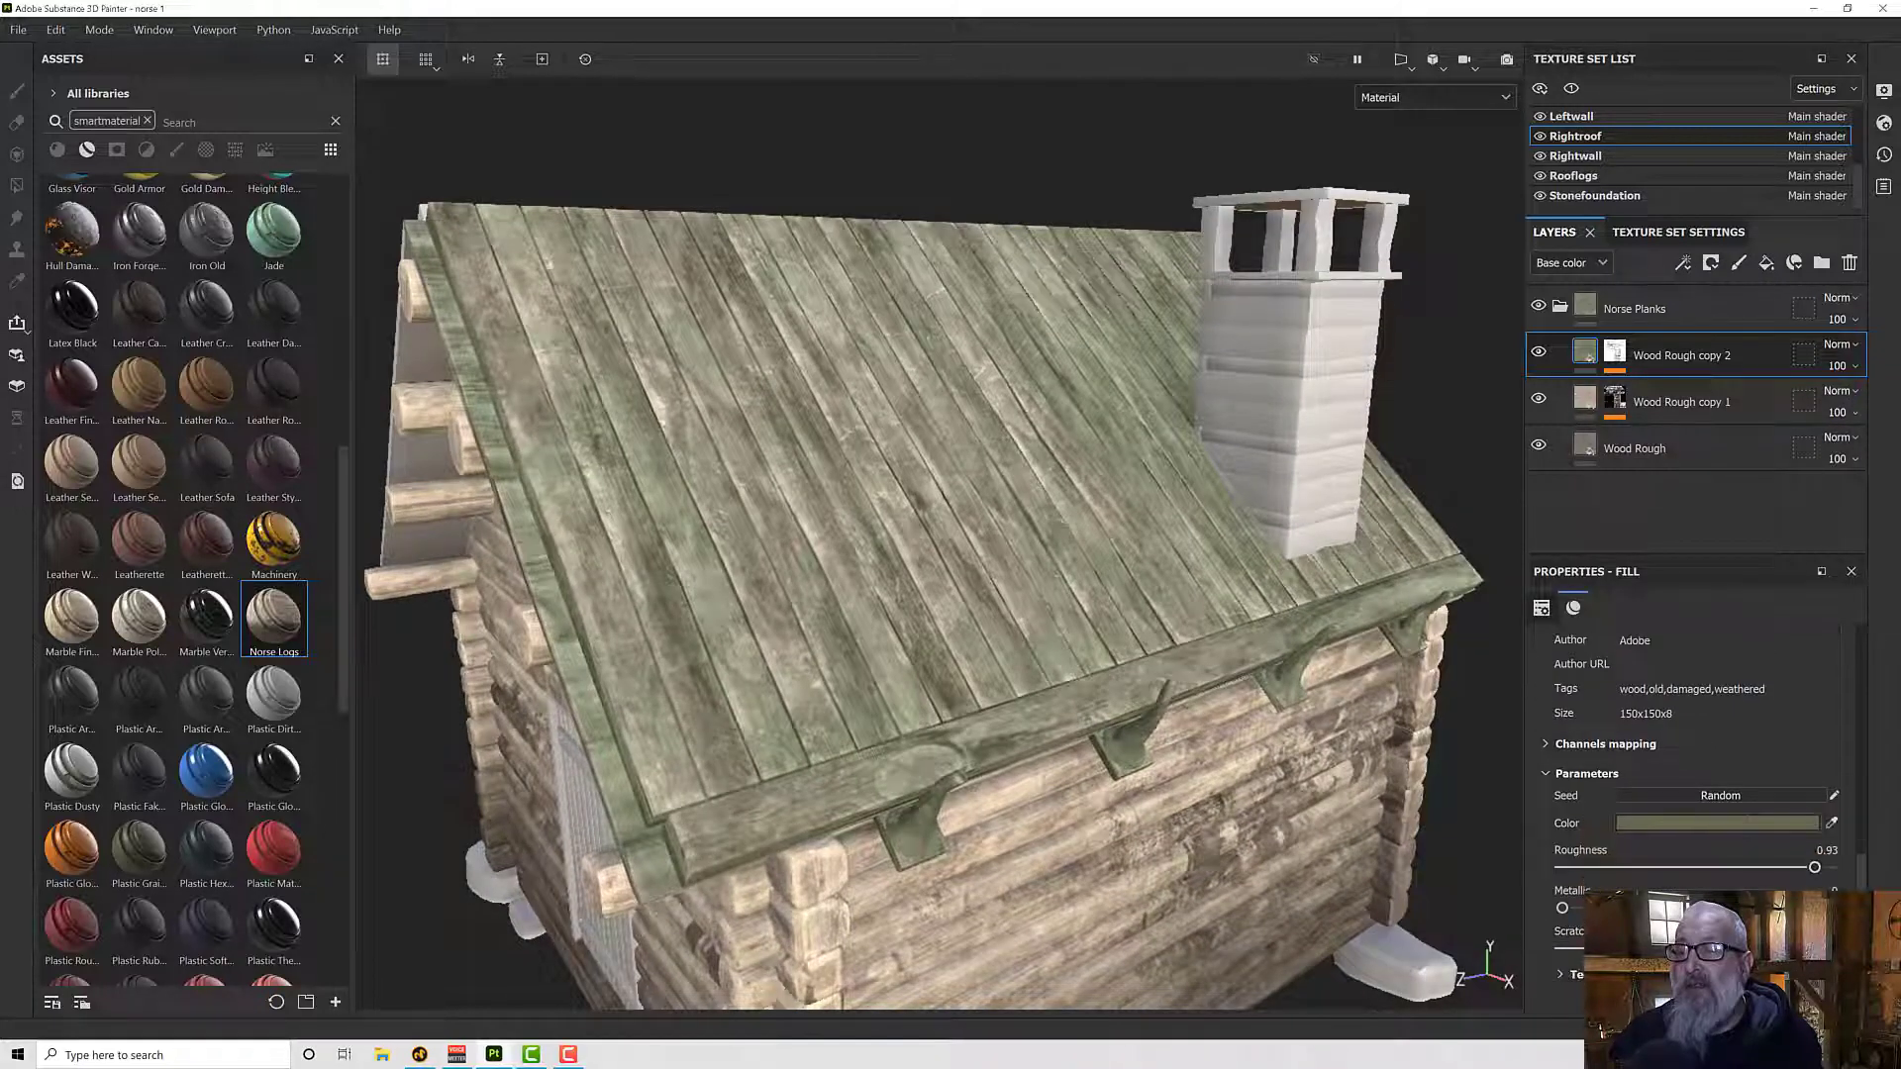
- Lower the Dirt Level of the Wood Rough copy 2 mask's Dirt generator to 0.58
click(1619, 360)
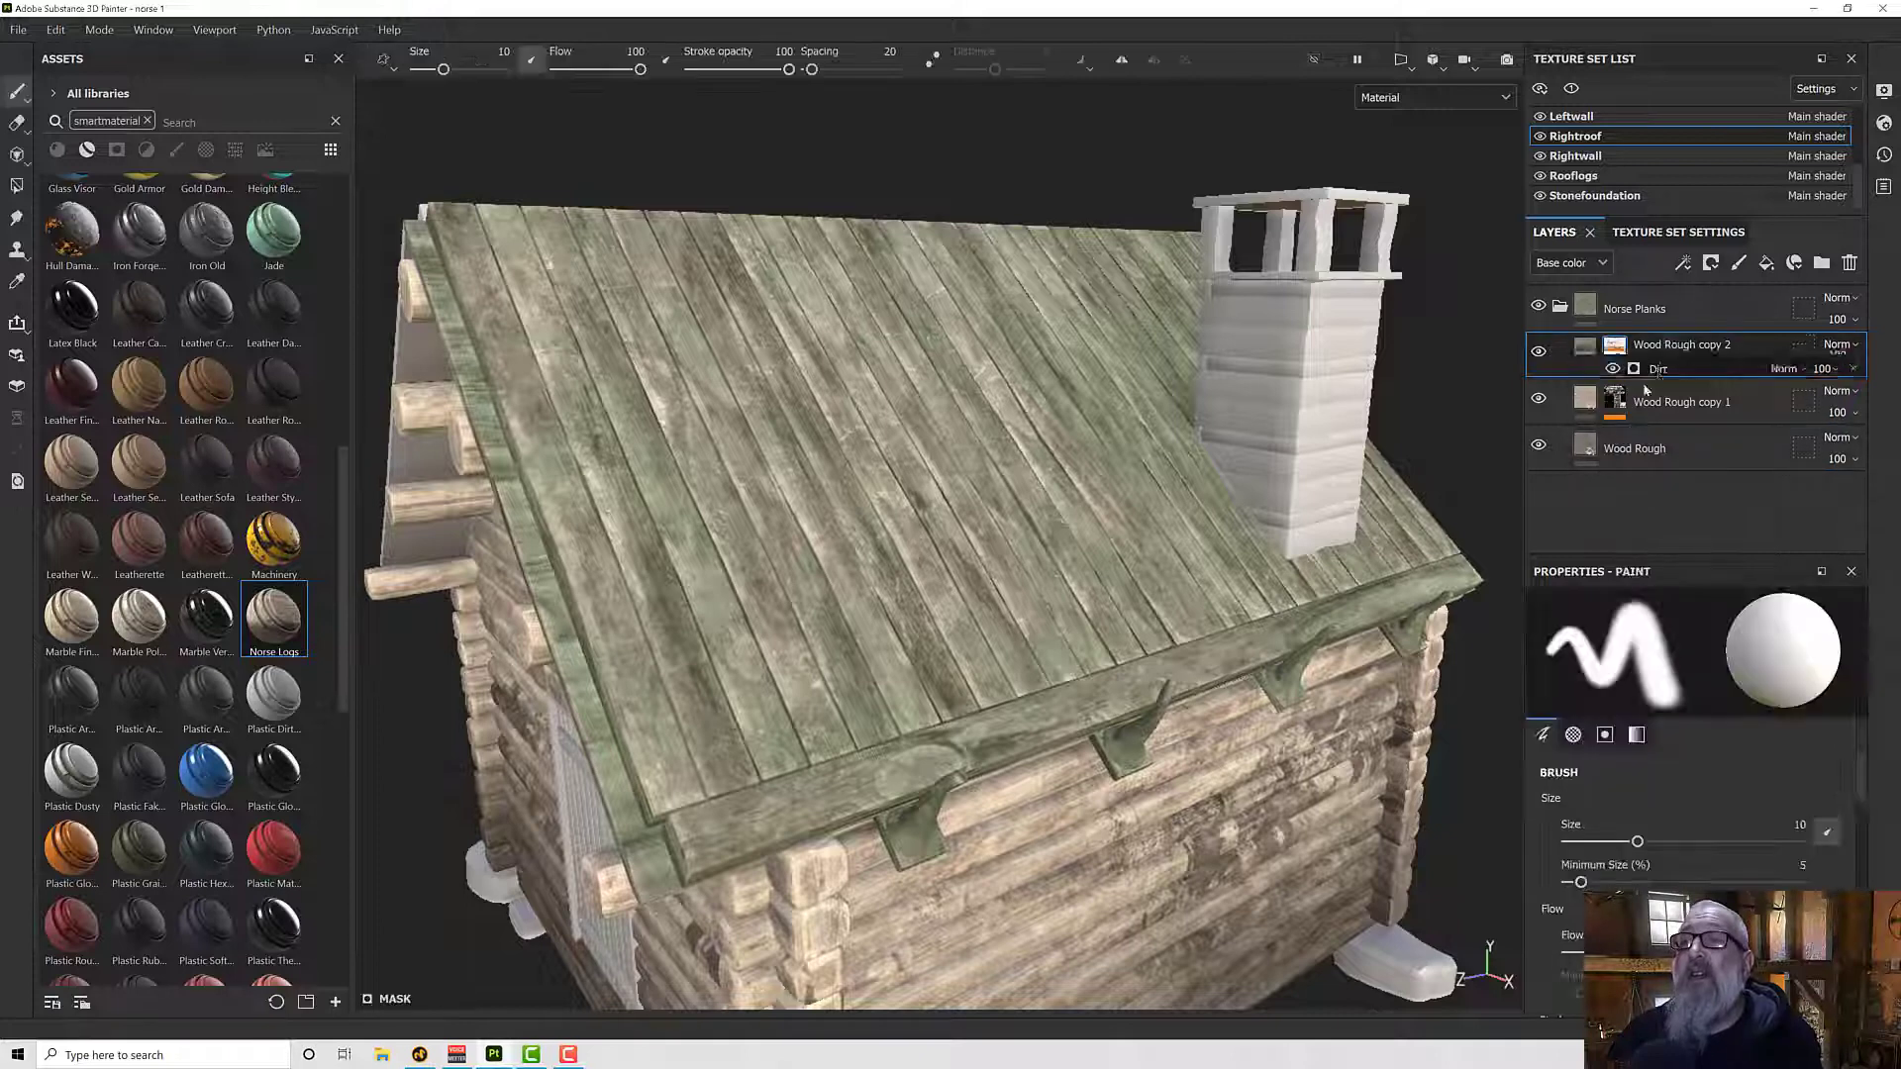
click(1658, 391)
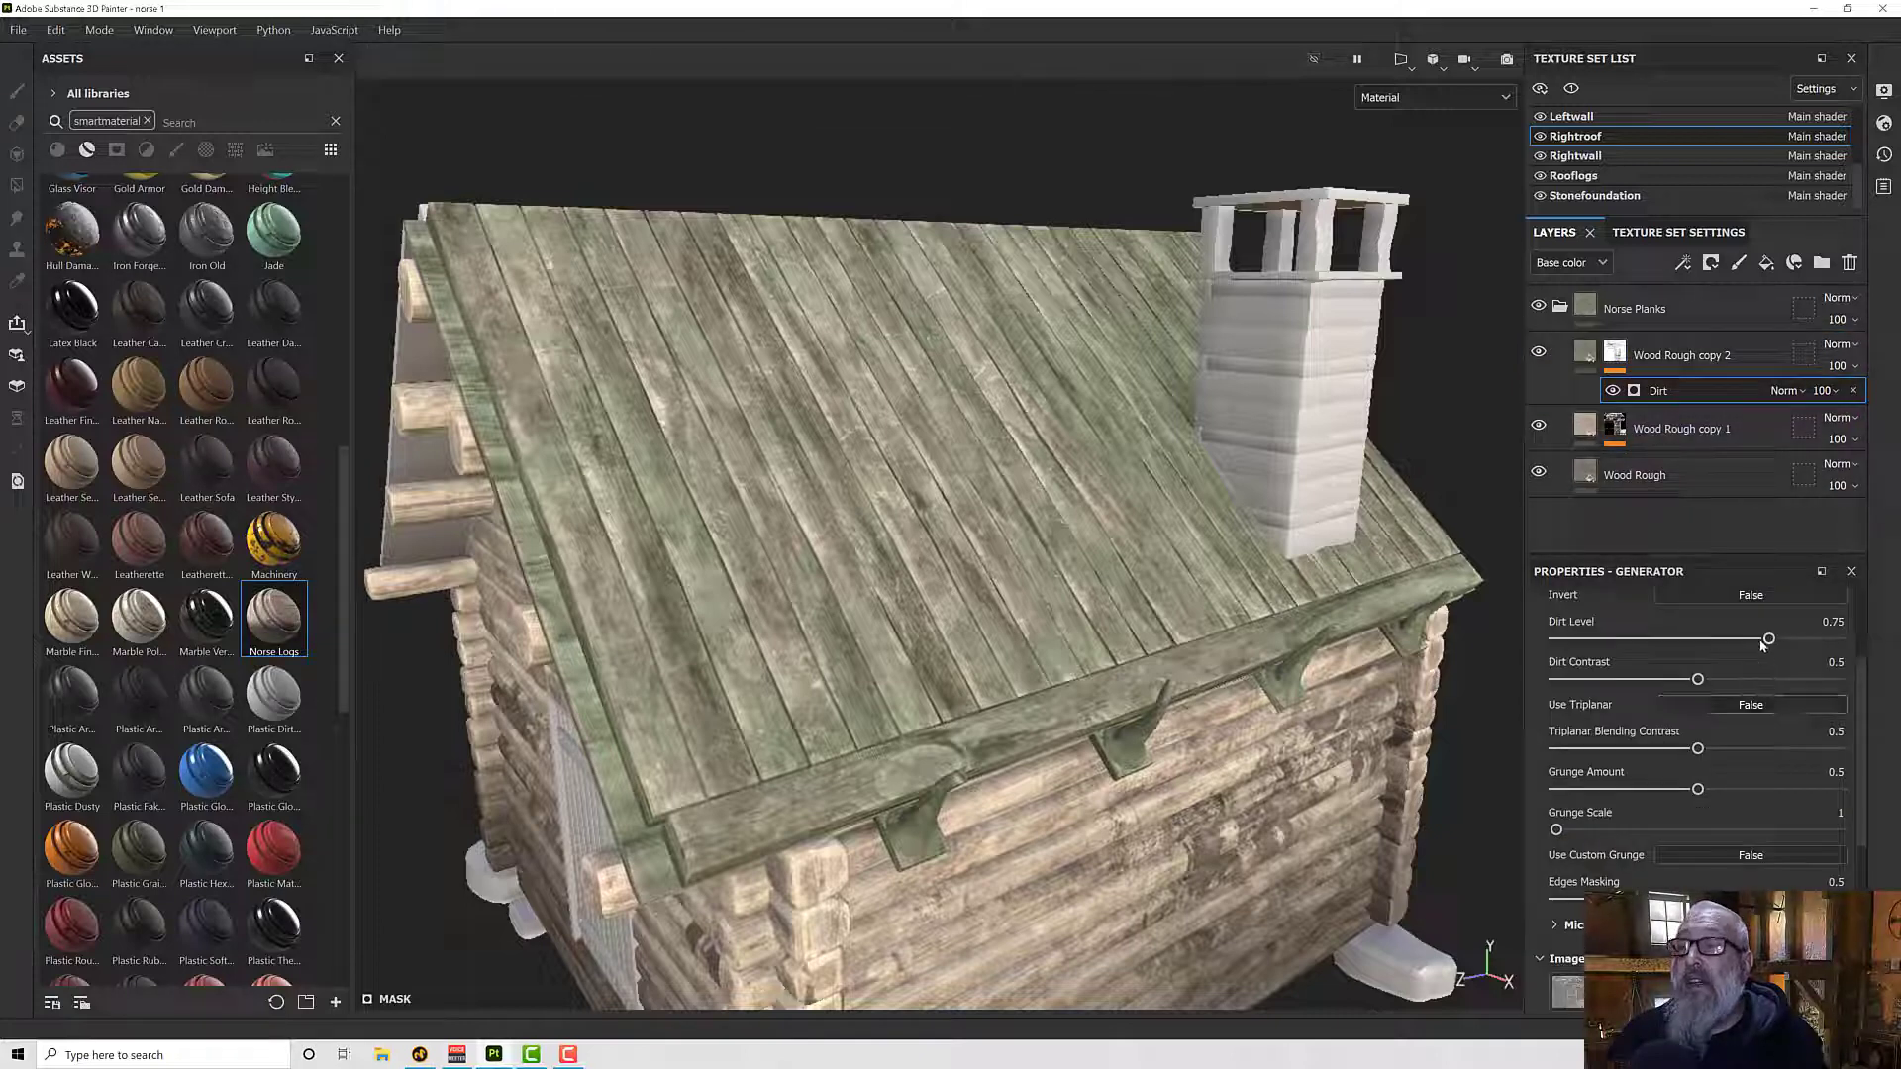
drag(1765, 643, 1722, 645)
alt+drag(1162, 649, 1114, 574)
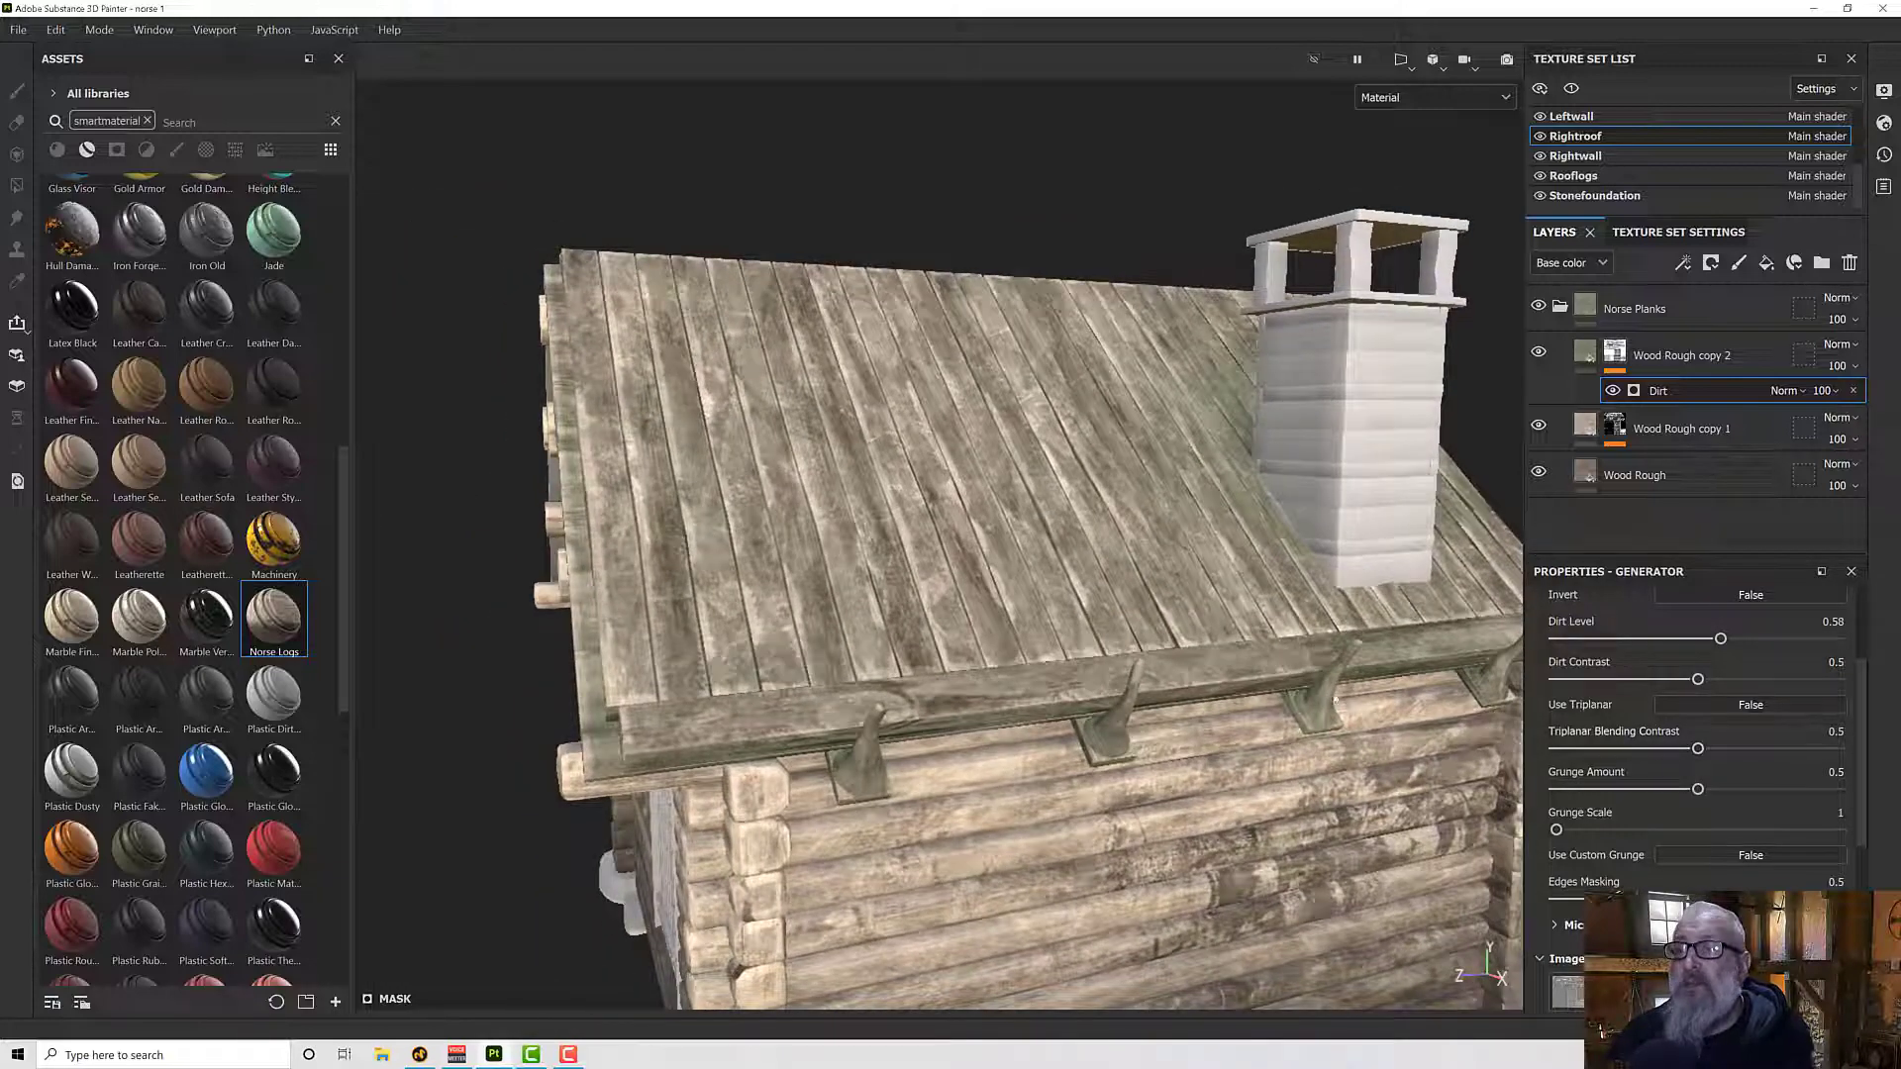
scroll(990, 648, down, 5)
alt+drag(975, 644, 926, 616)
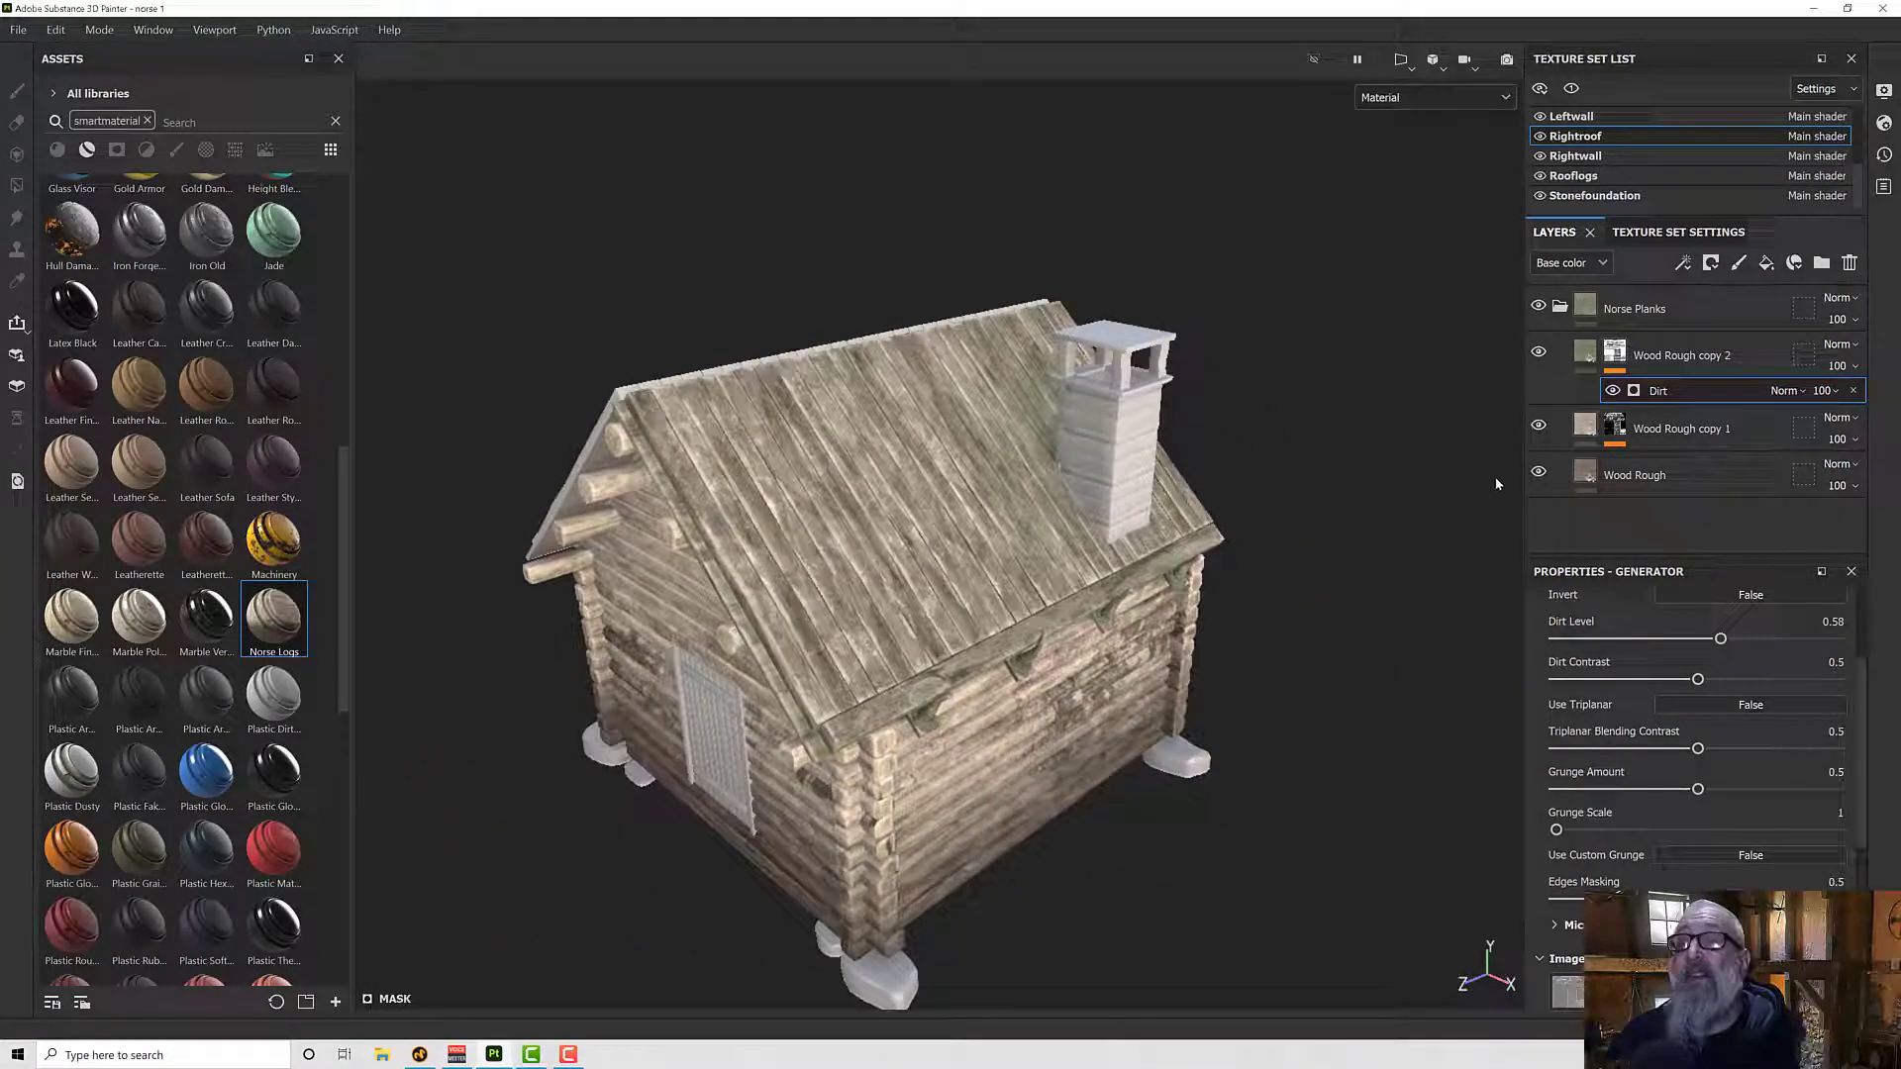
- Create a smart material from the Norse Planks folder
click(1616, 311)
right_click(1616, 311)
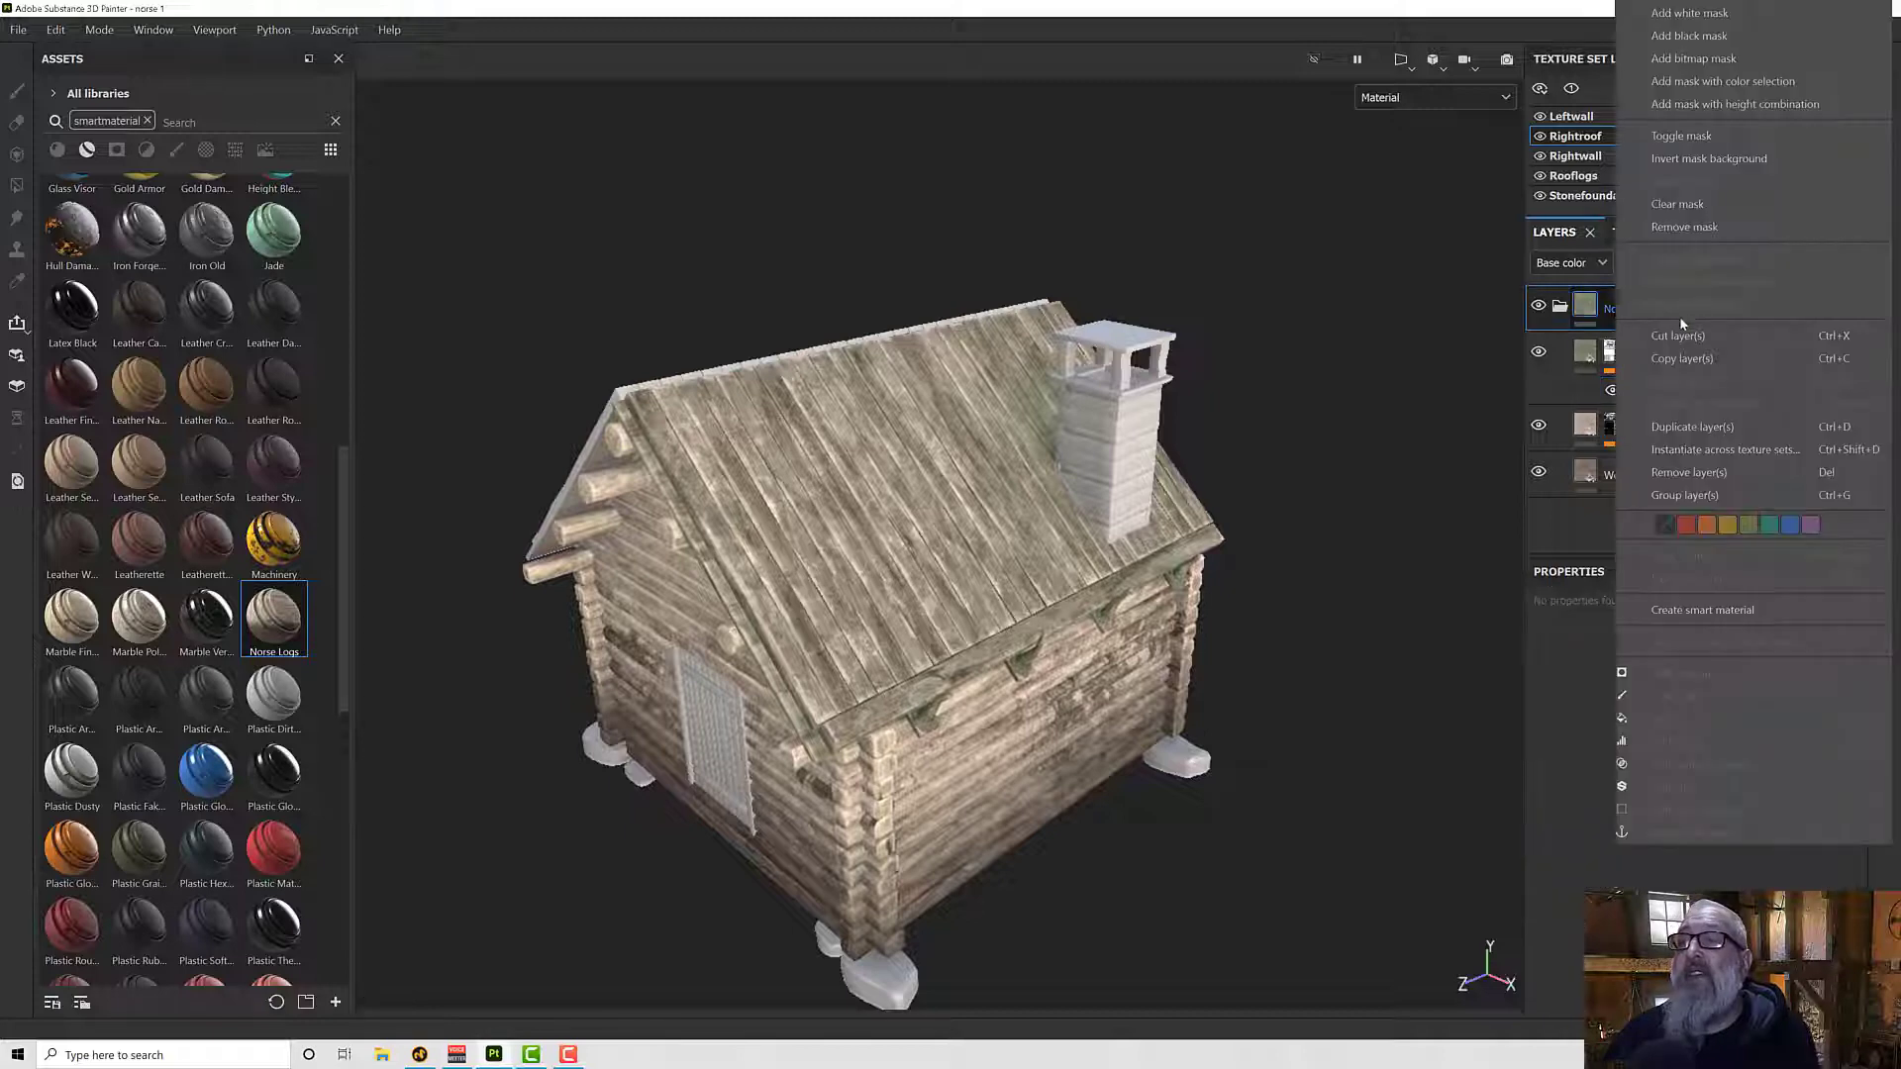
click(1685, 610)
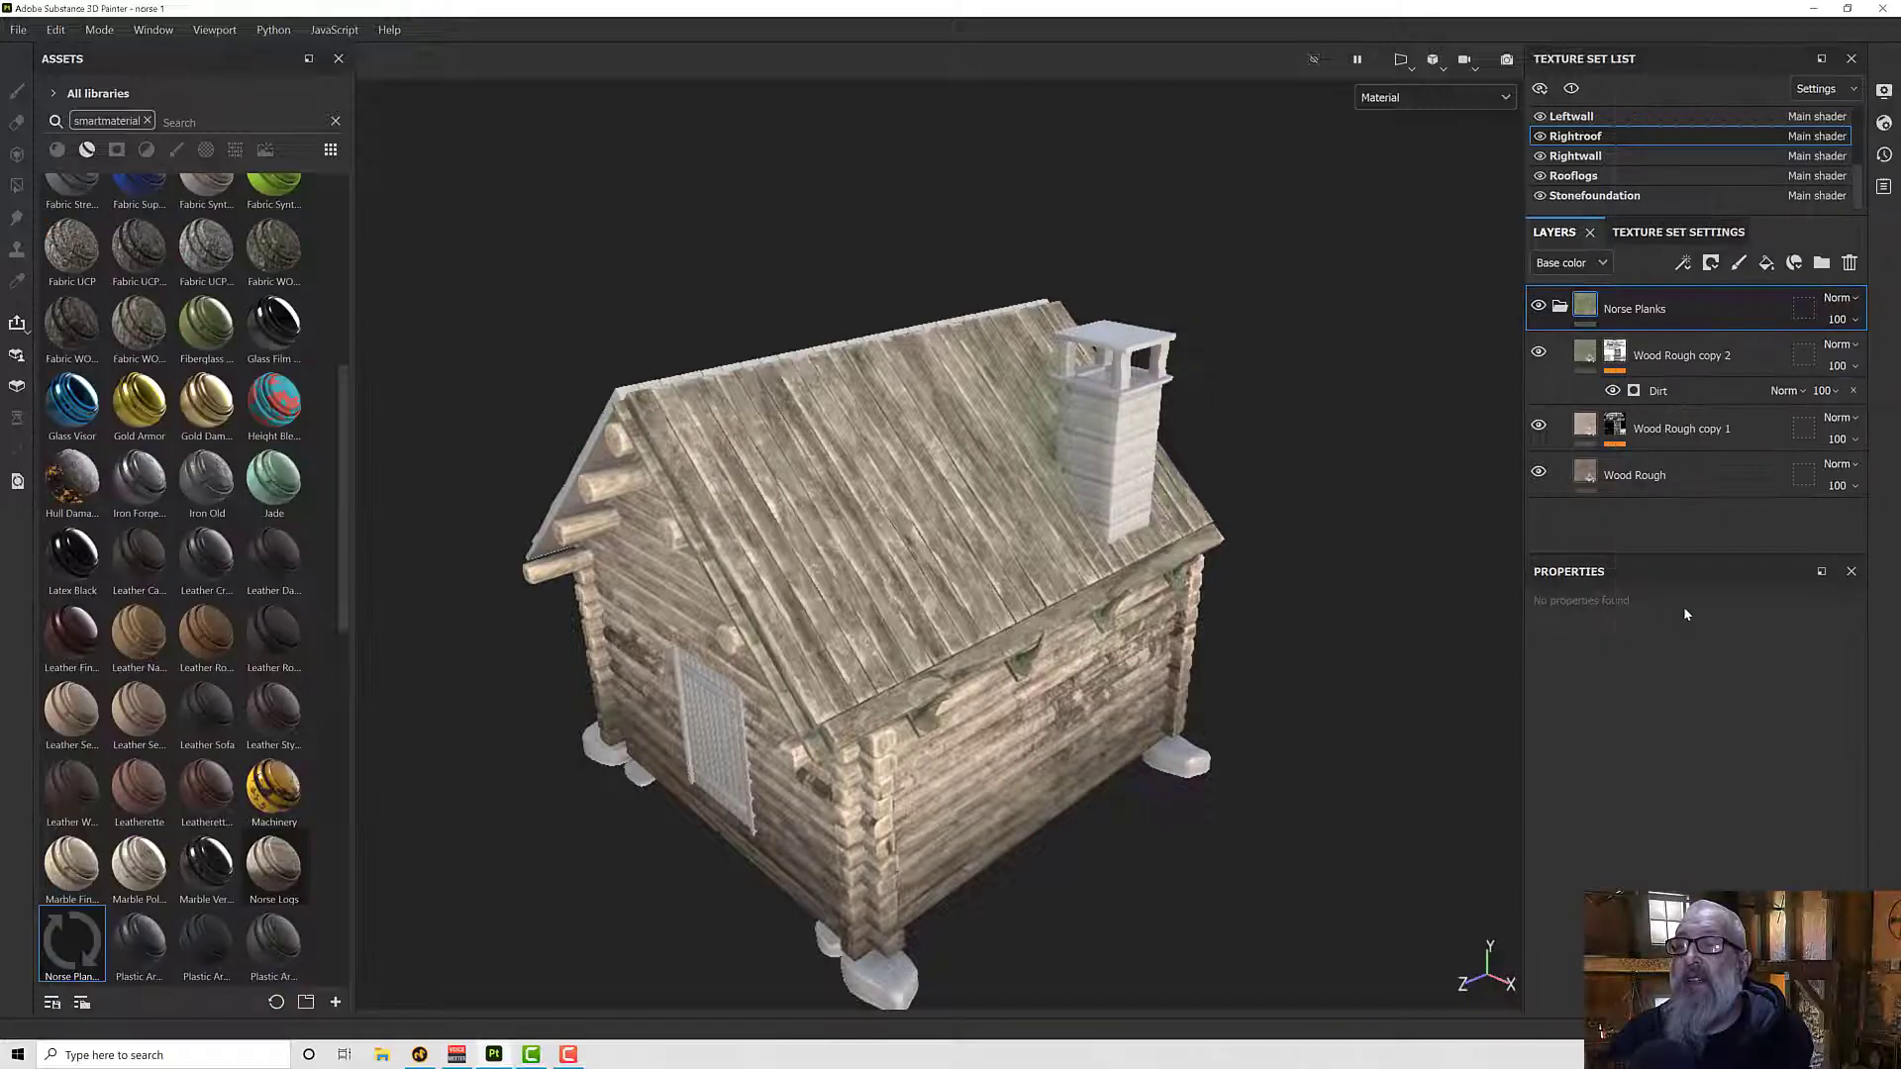
- Instantiate the Norse Planks folder from Rightroof to the Leftroof texture set only
right_click(1609, 311)
click(1681, 445)
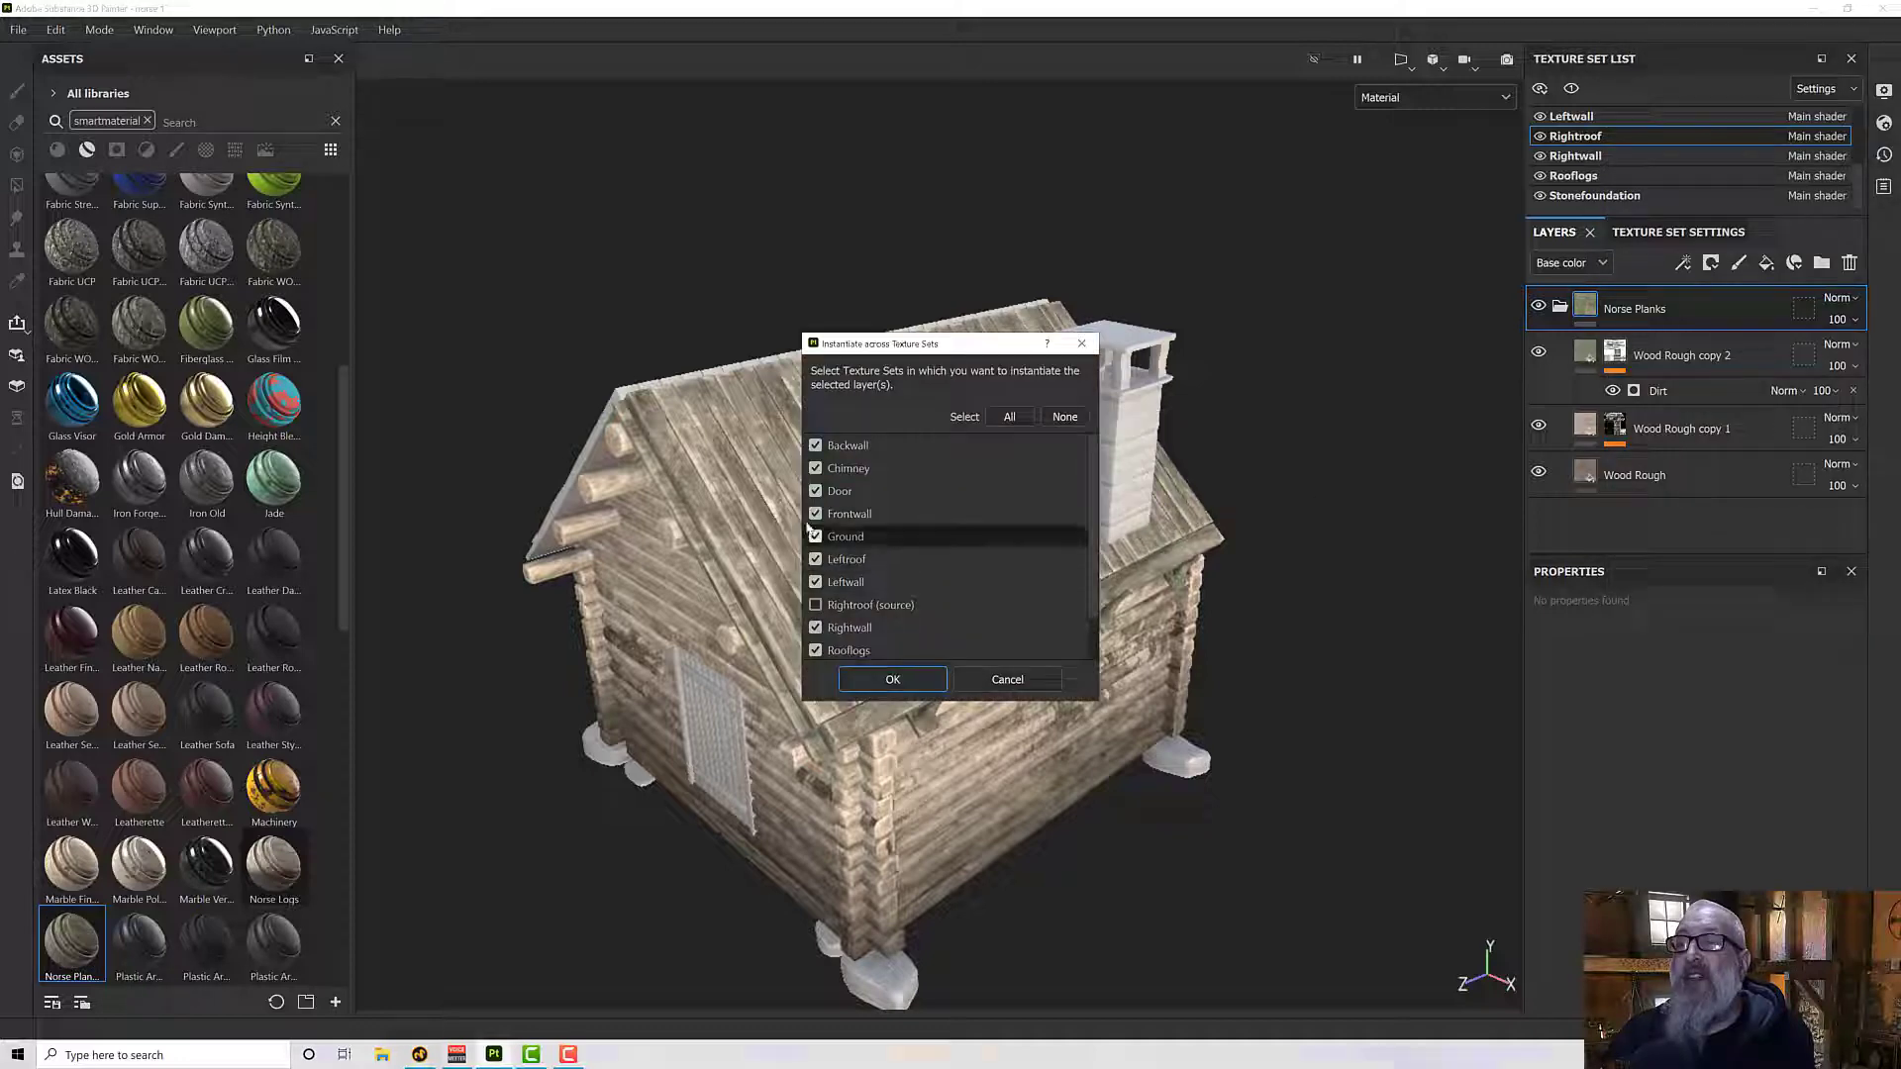
click(1064, 416)
scroll(851, 644, down, 1)
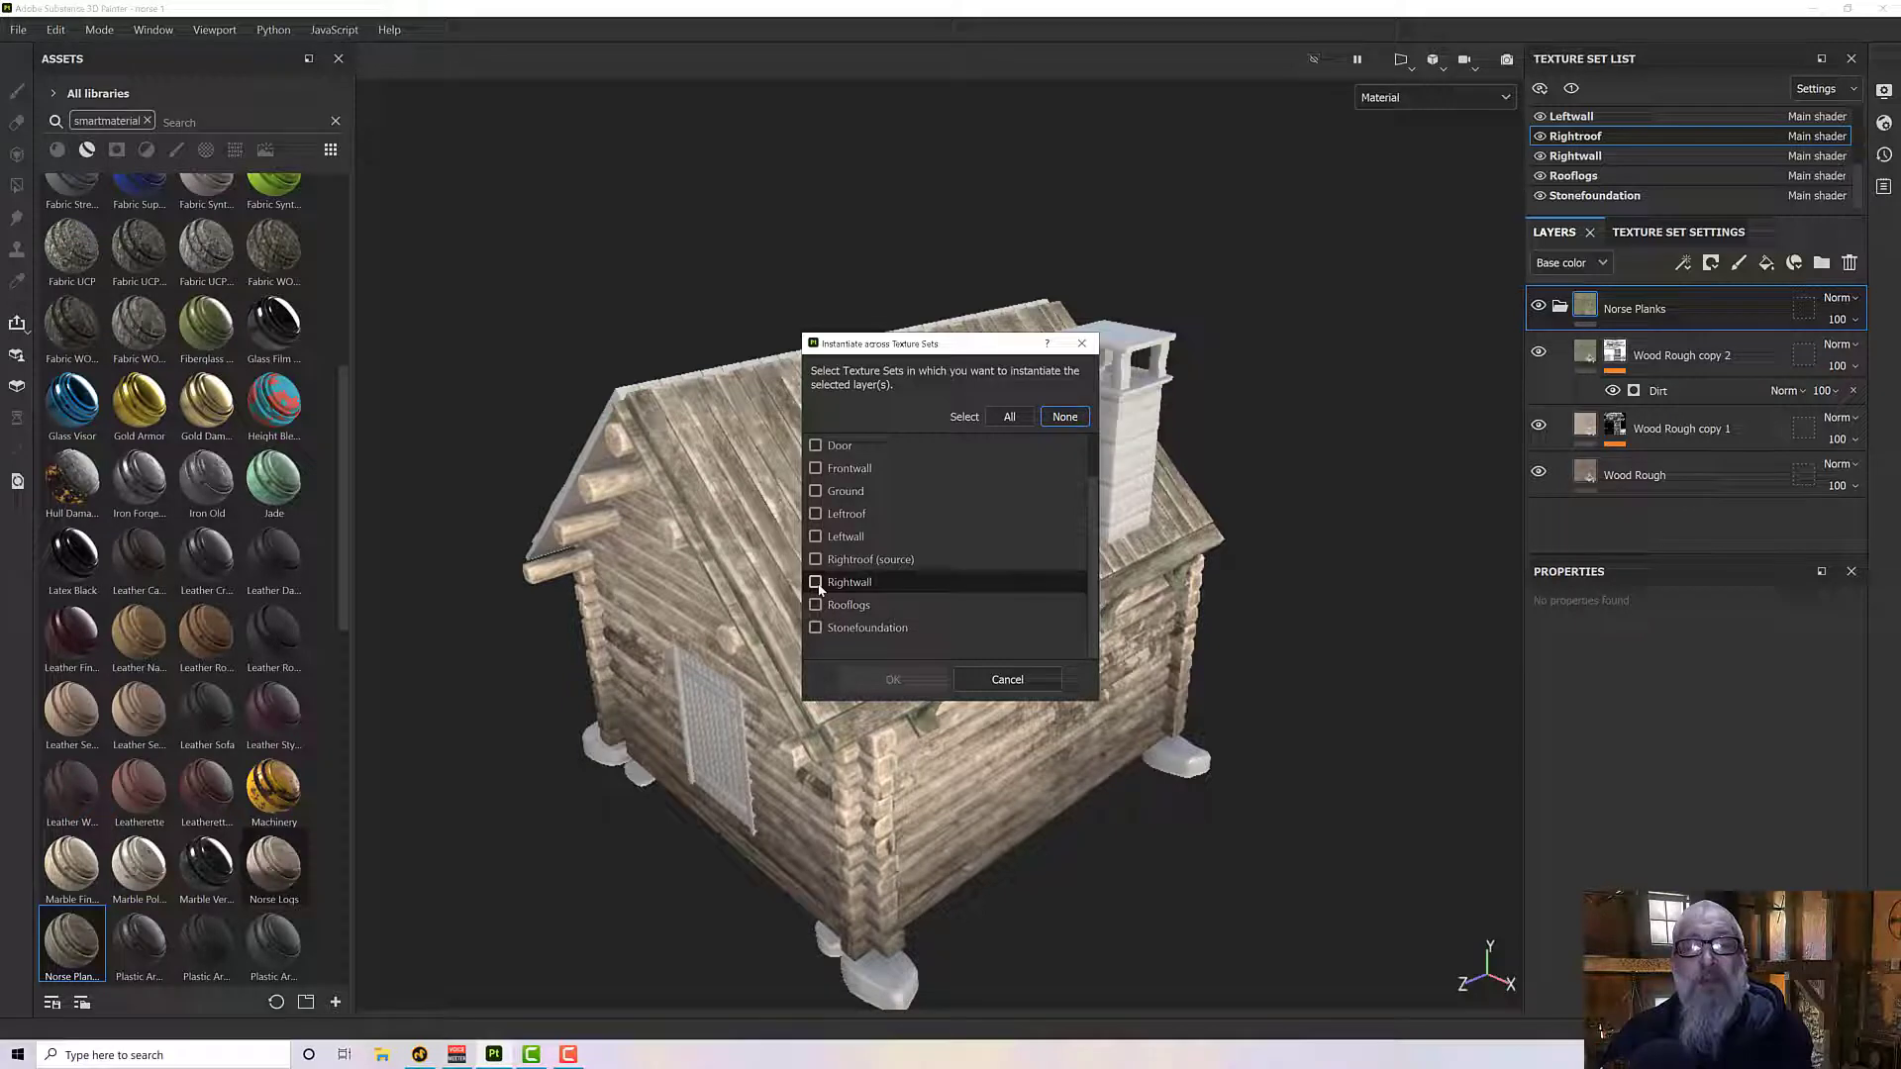
click(815, 514)
click(893, 679)
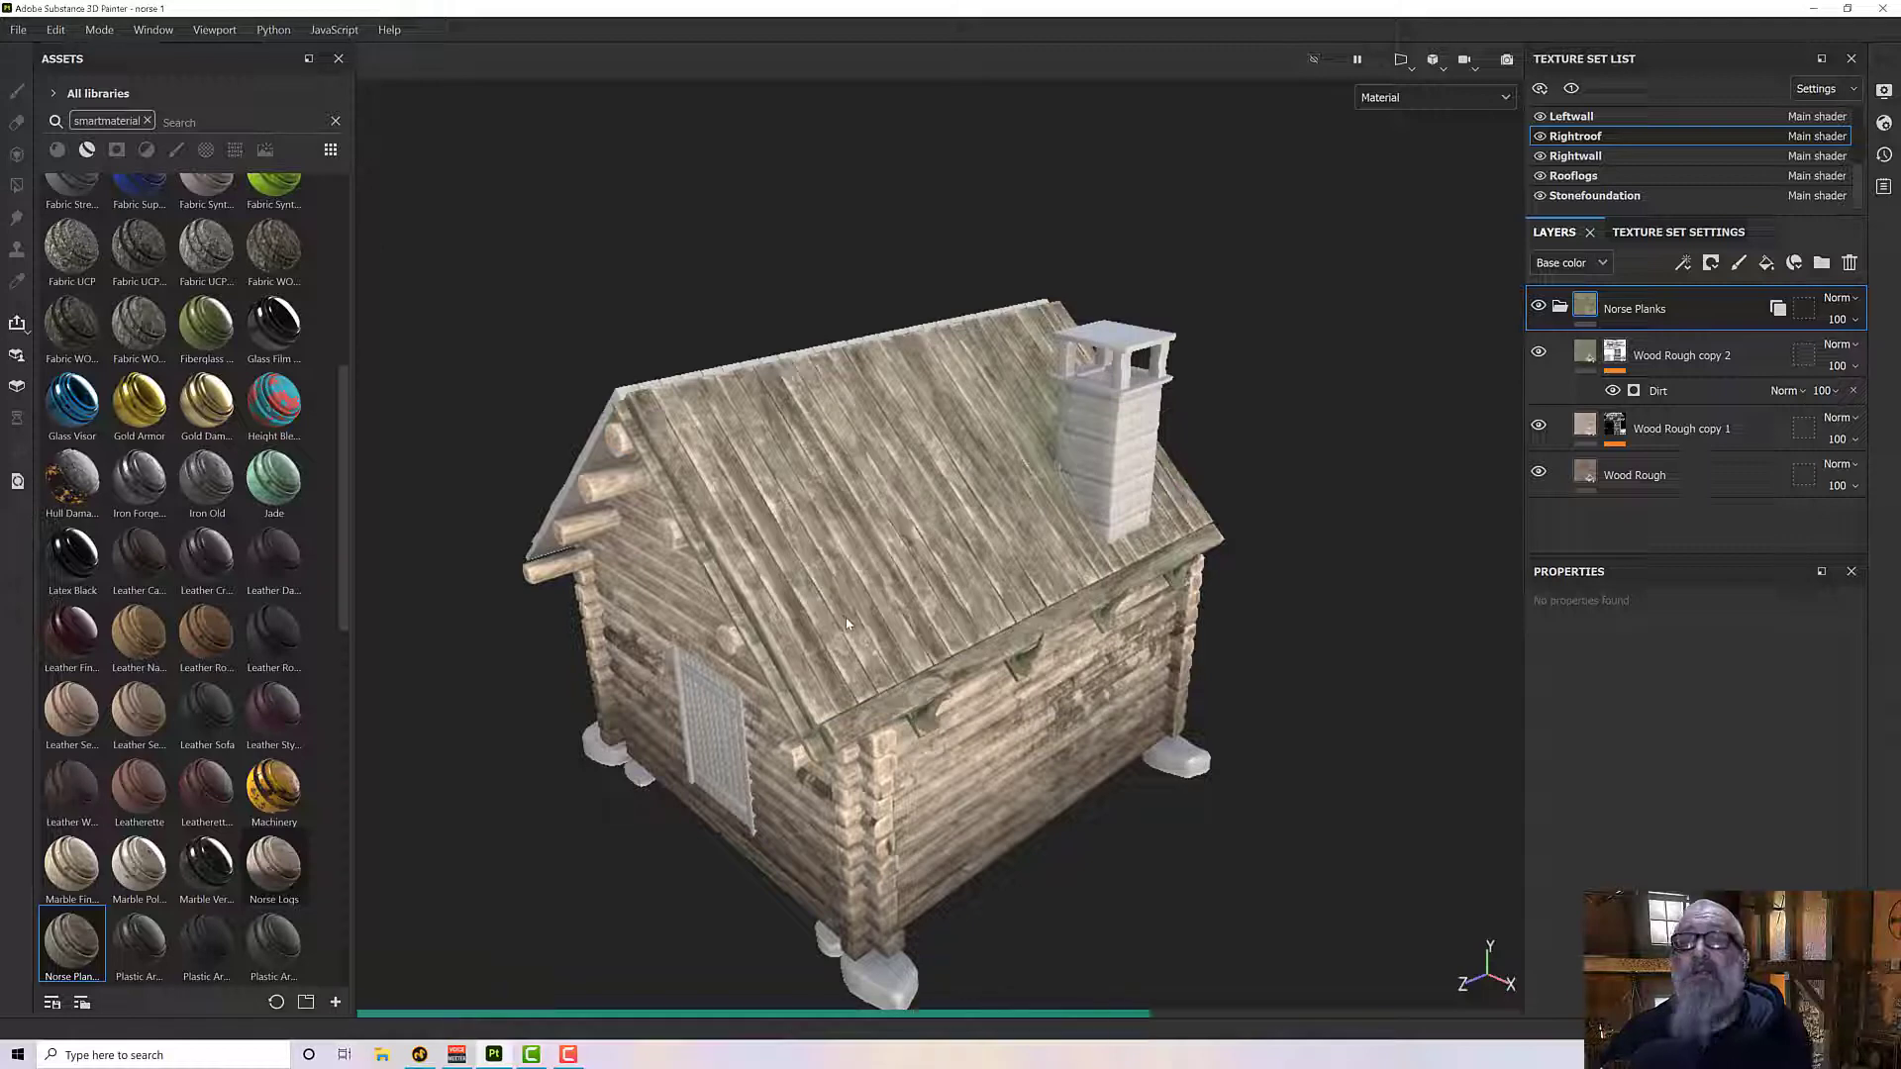
alt+drag(846, 609, 789, 563)
scroll(789, 520, up, 5)
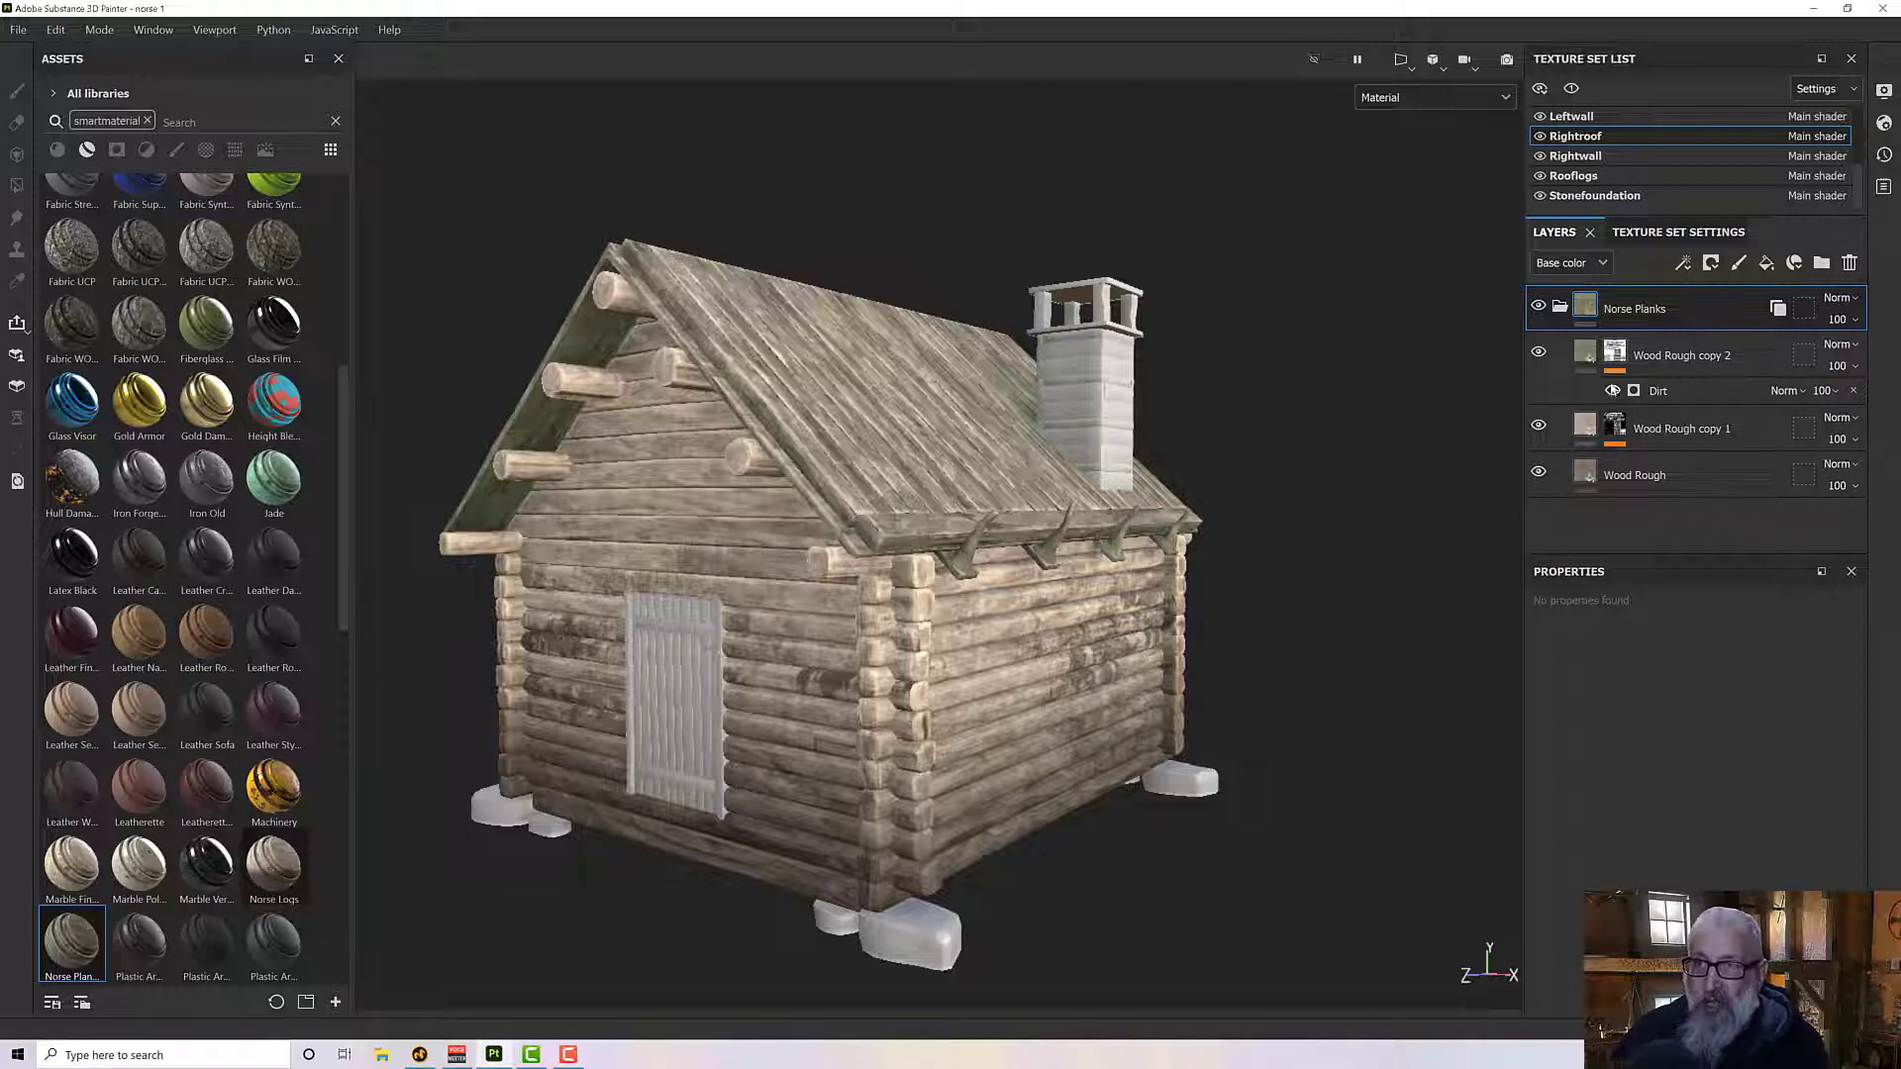
- Save the green 626851 color of the Wood Rough copy 2 fill as a swatch
click(1584, 353)
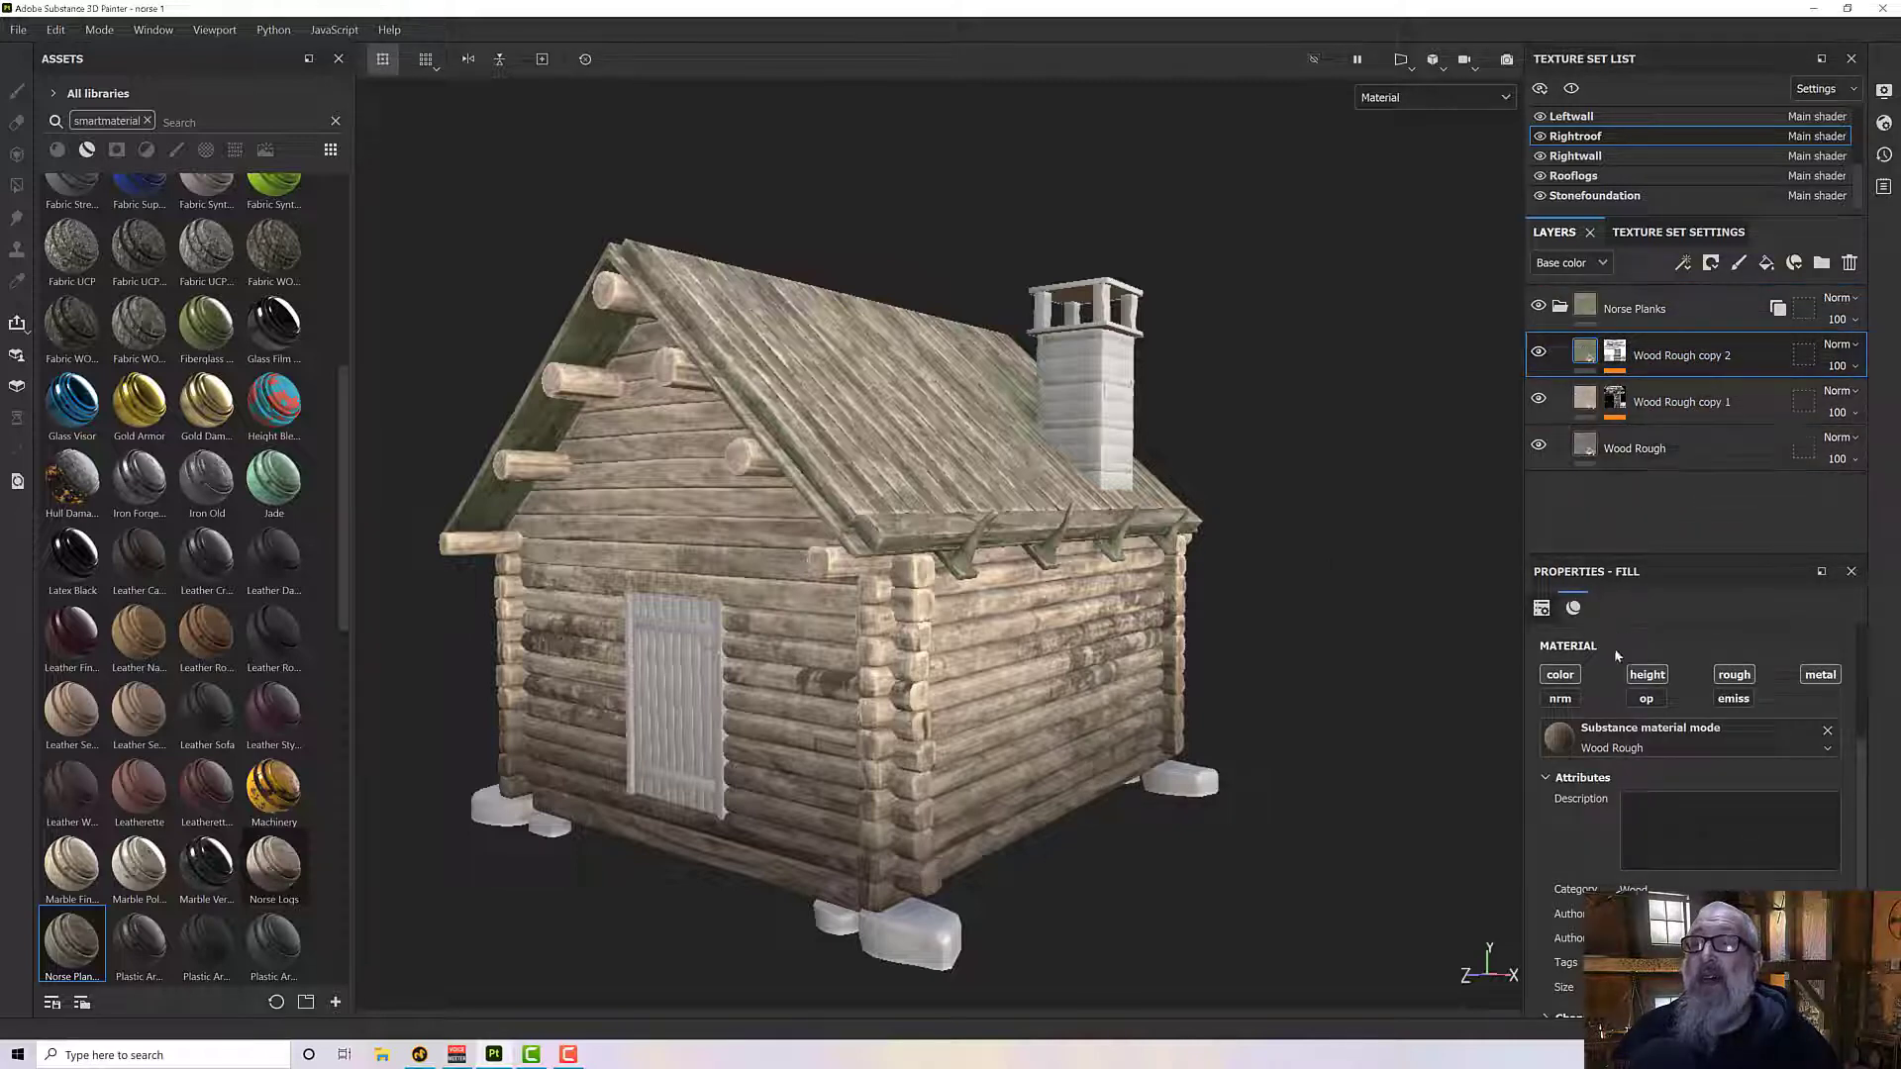
scroll(1671, 871, down, 5)
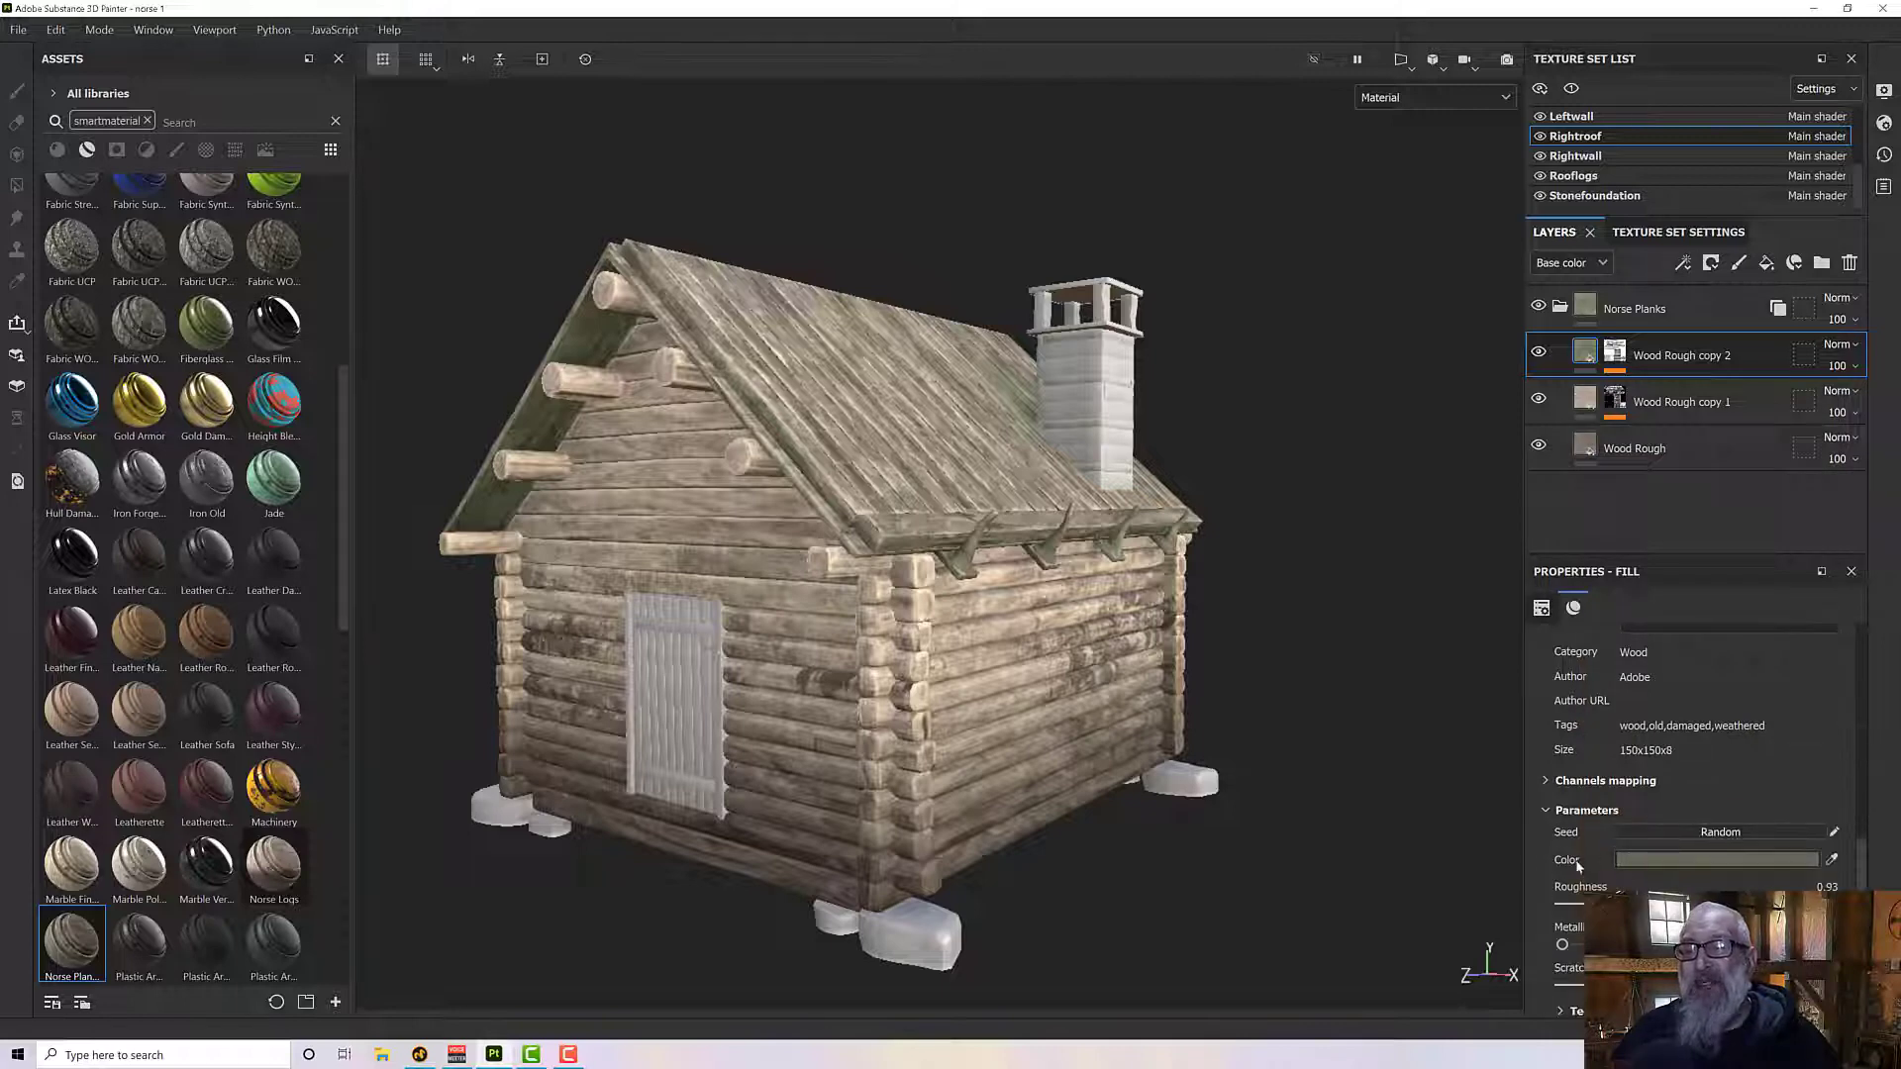
click(1628, 861)
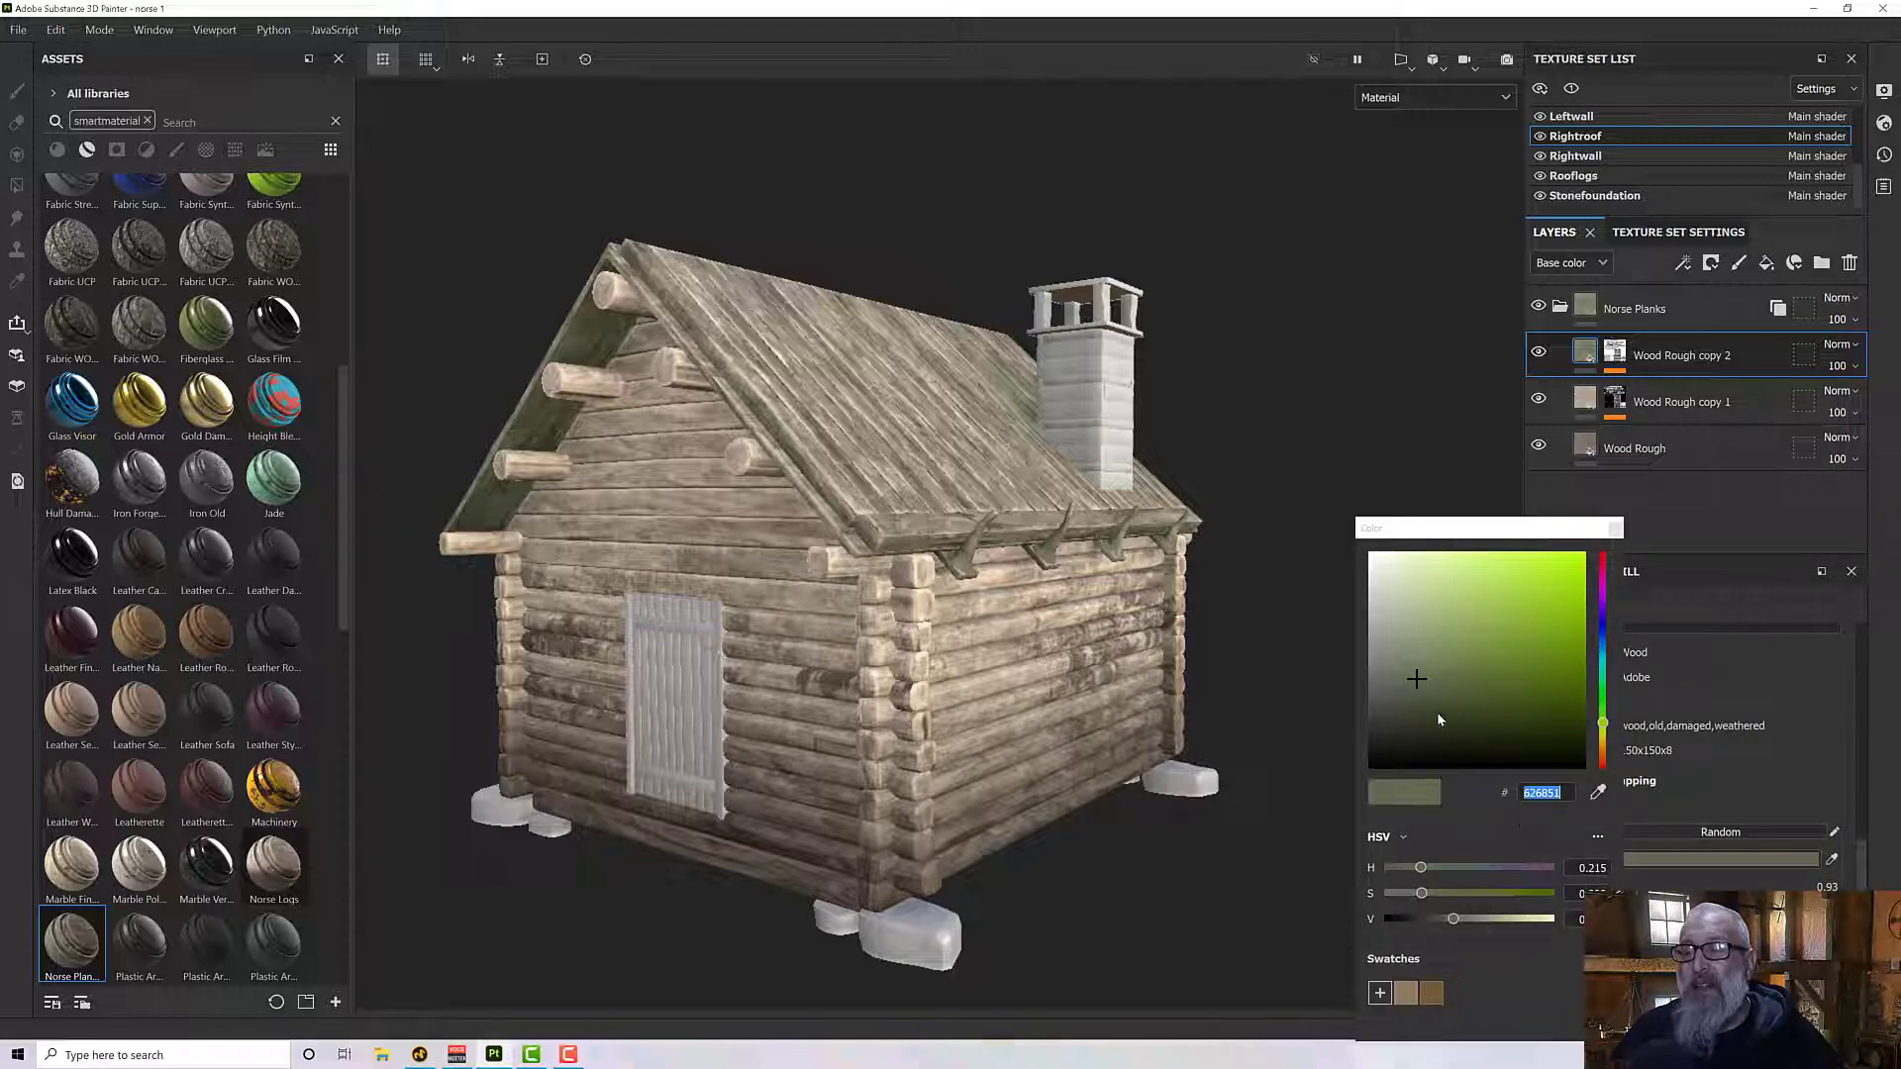
click(1380, 994)
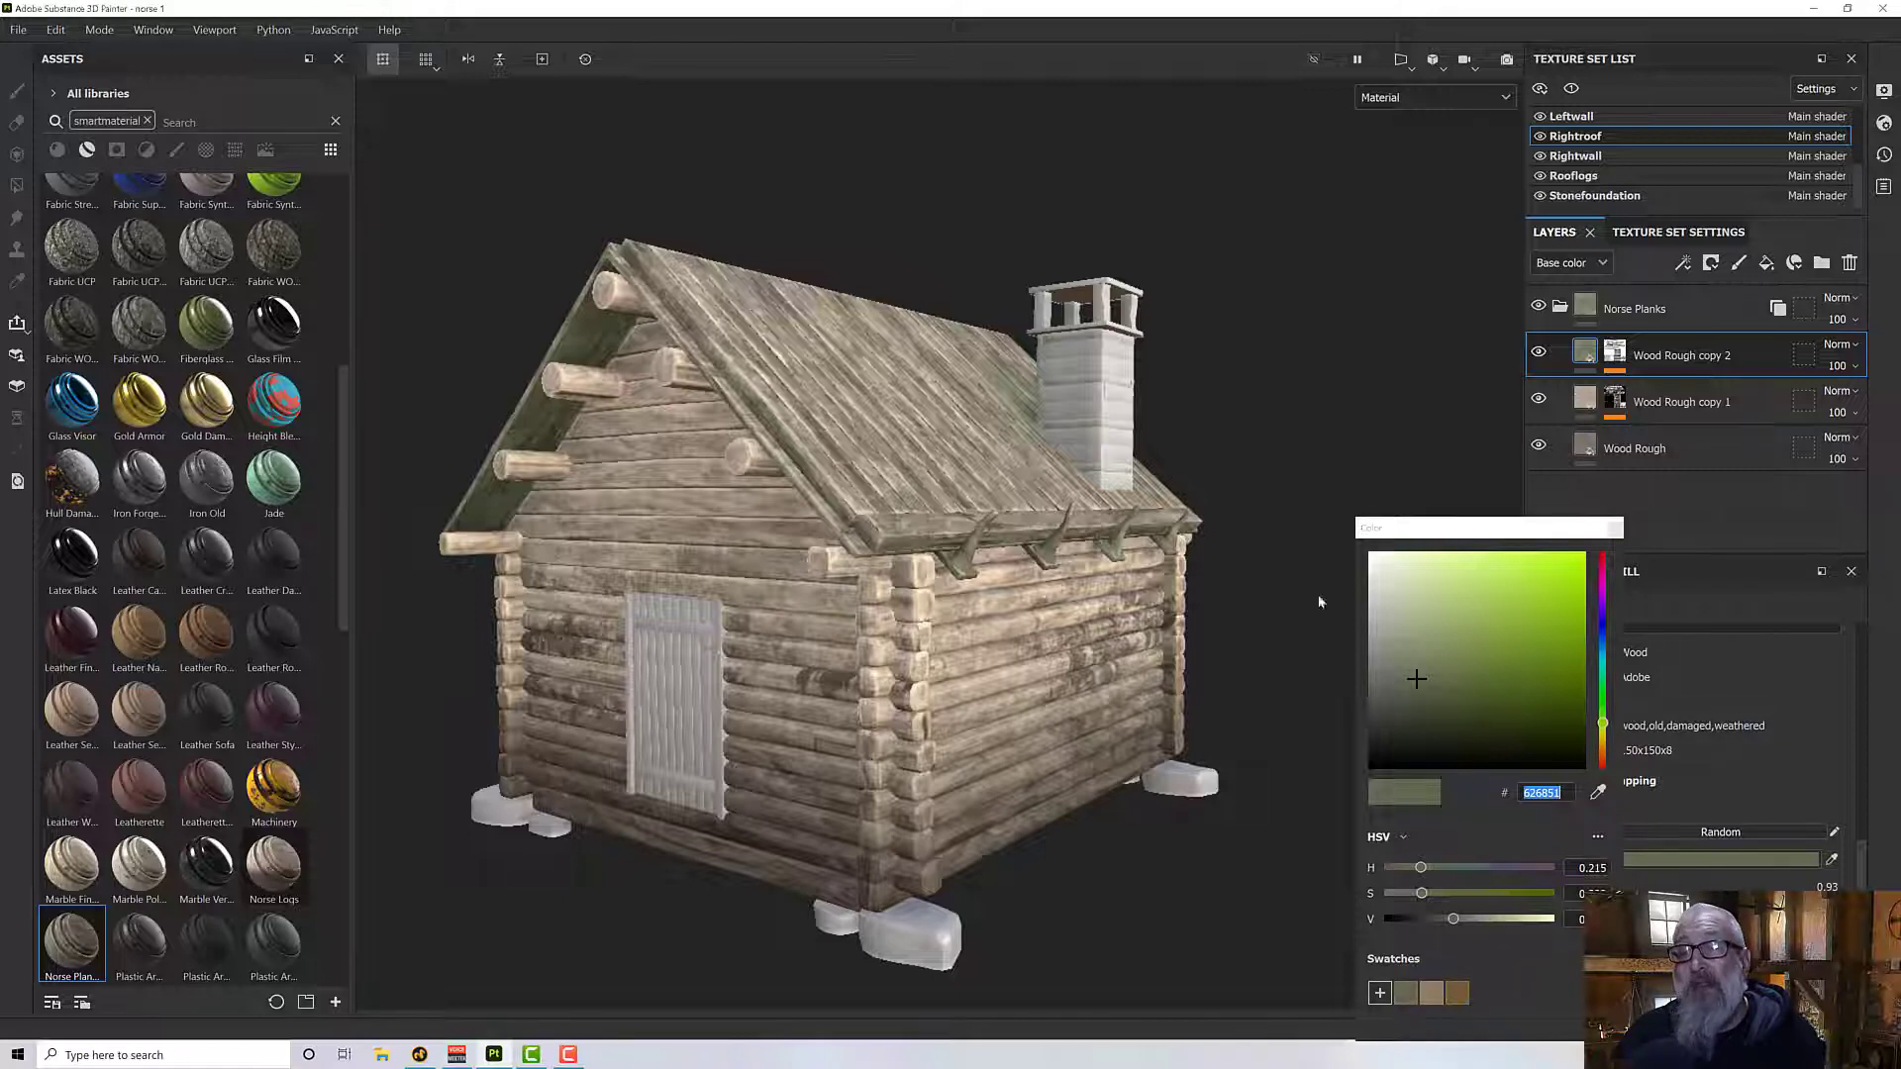
click(1615, 531)
alt+drag(1259, 588, 1188, 596)
alt+middle_drag(1188, 596, 1191, 552)
scroll(1193, 554, up, 2)
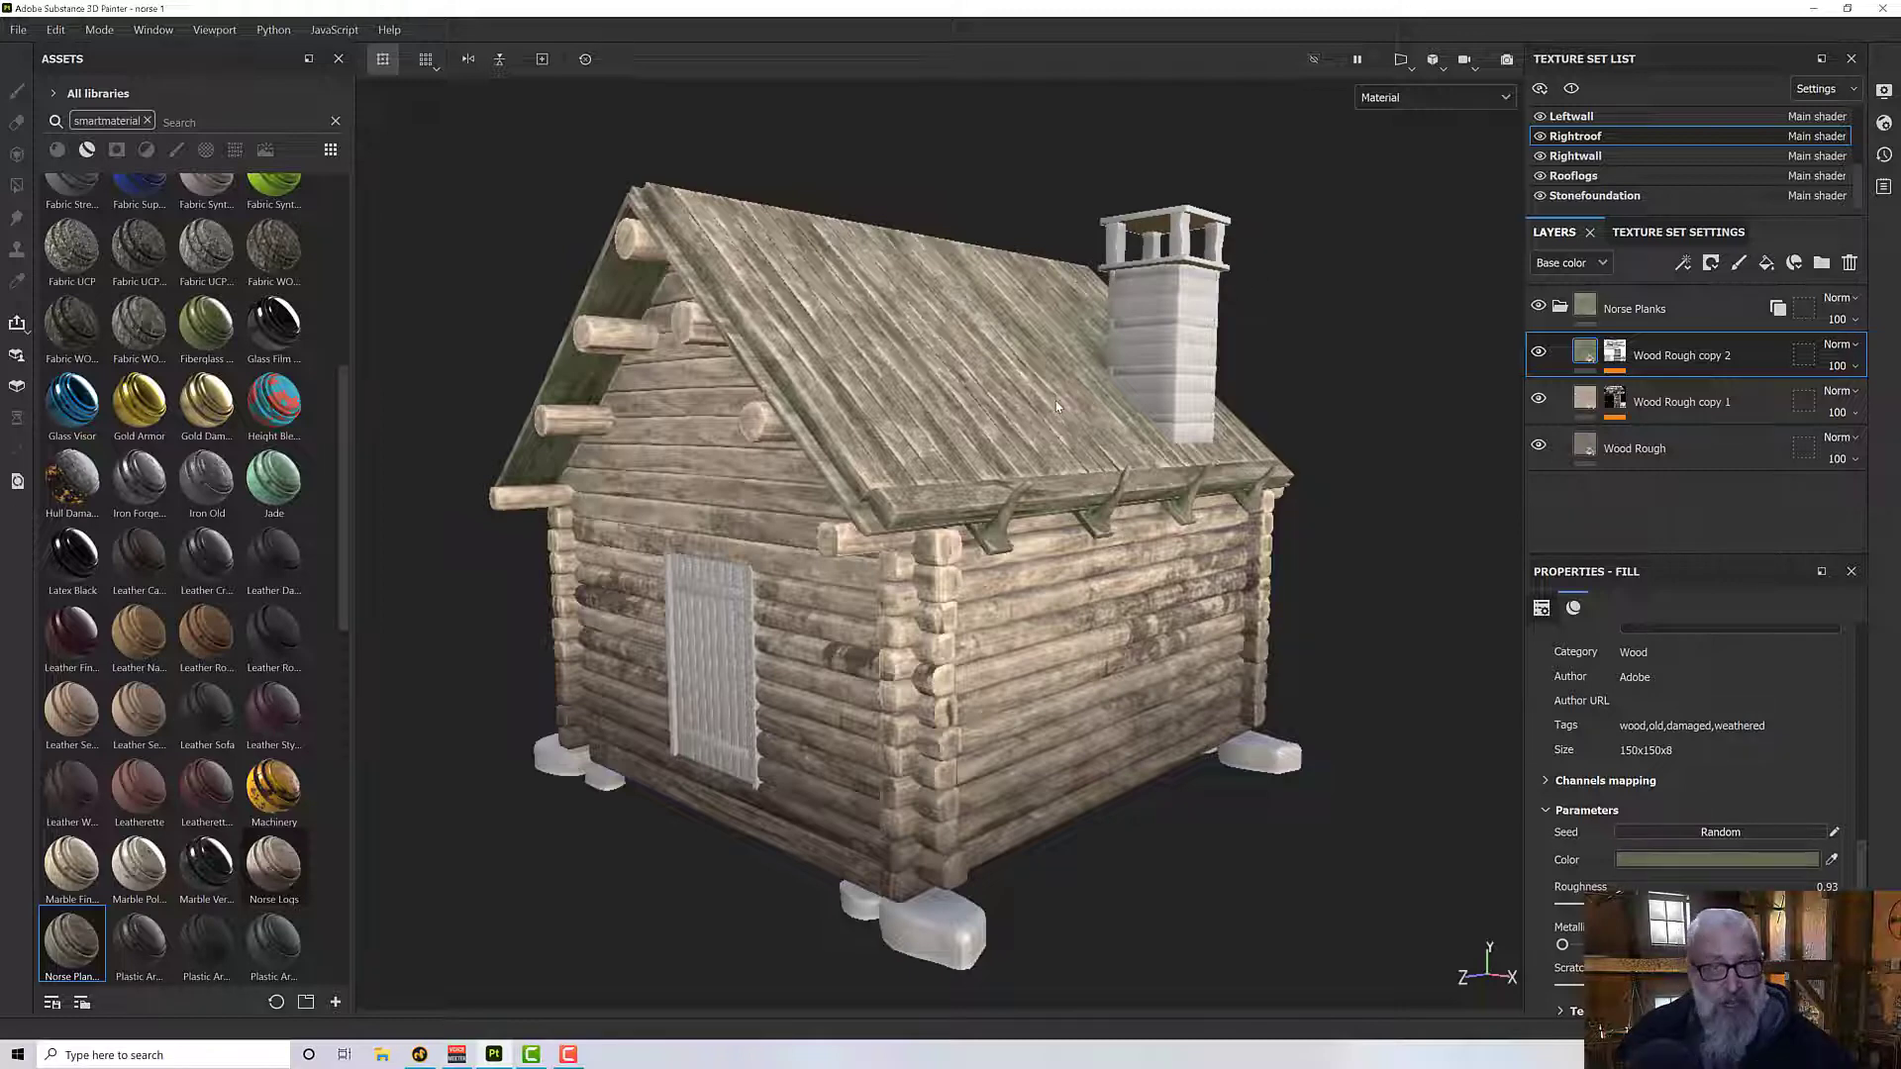
mouse_move(1034, 434)
alt+mouse_down()
mouse_move(1093, 428)
mouse_move(913, 631)
mouse_move(917, 693)
alt+mouse_up()
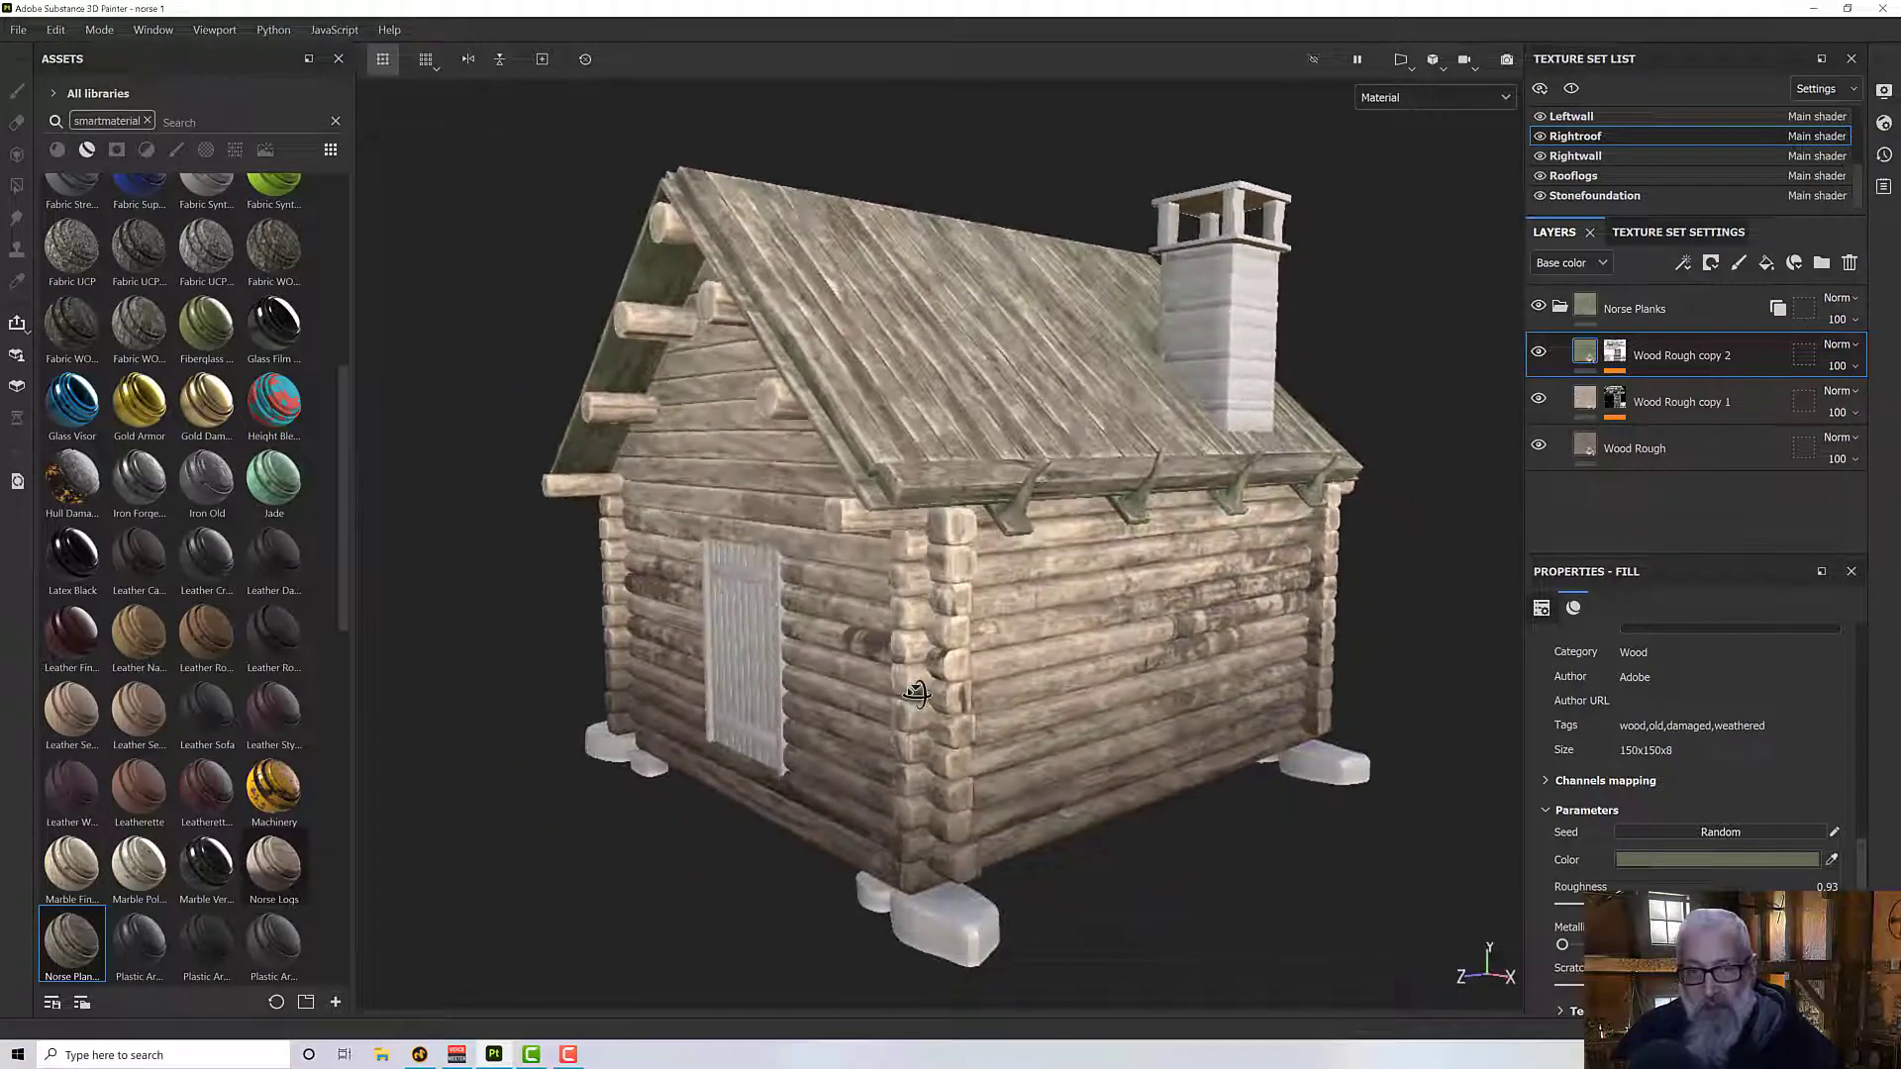